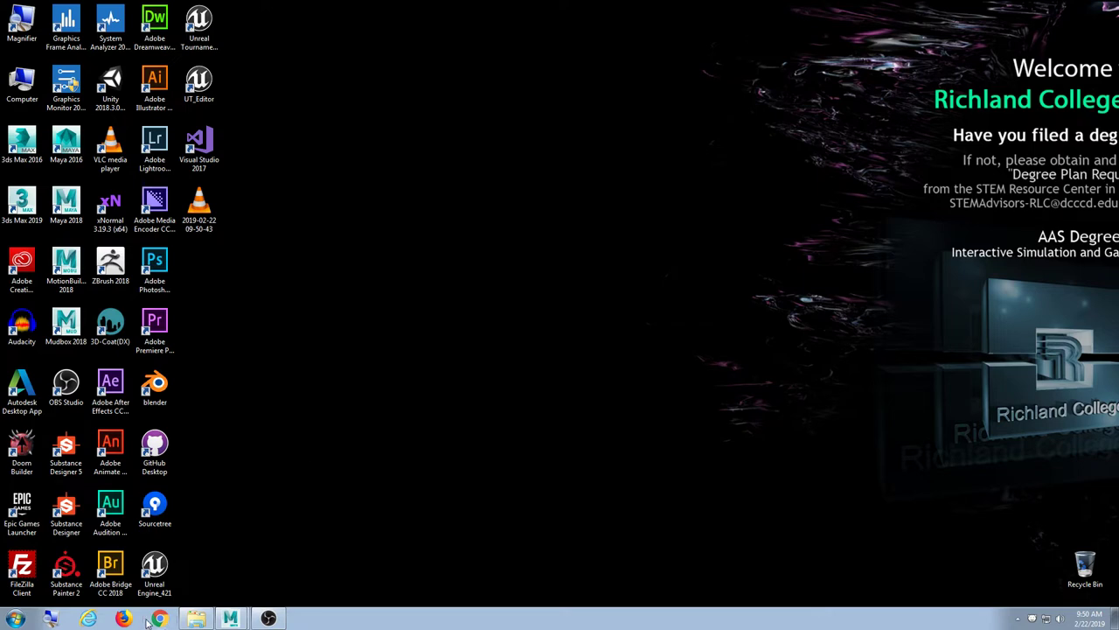
Switch to Google Chrome and go to google.com.
click(160, 619)
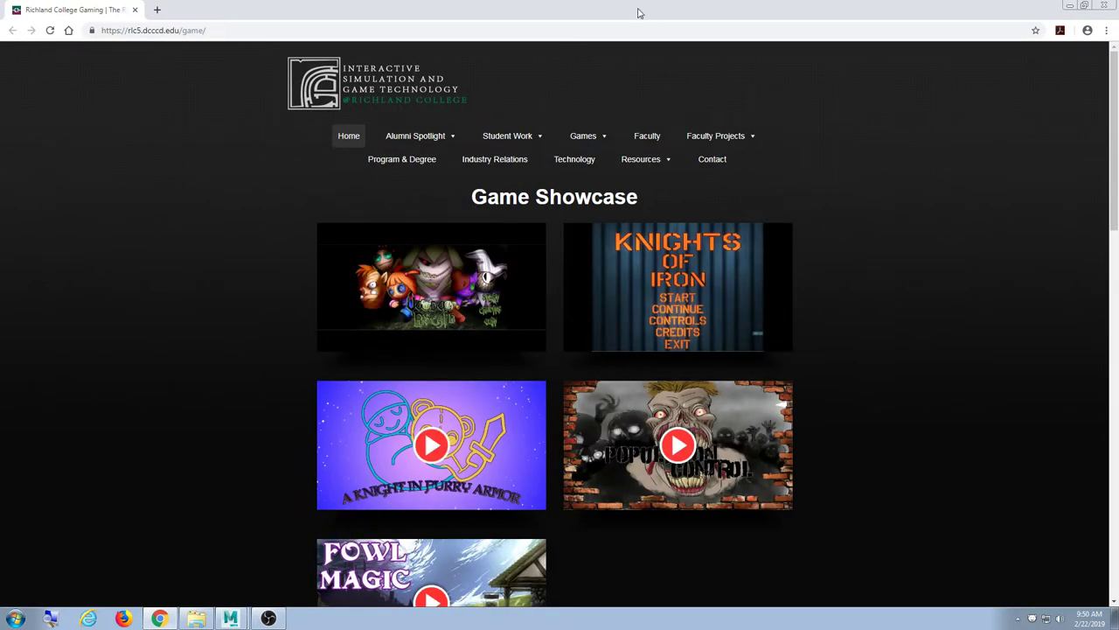
click(566, 33)
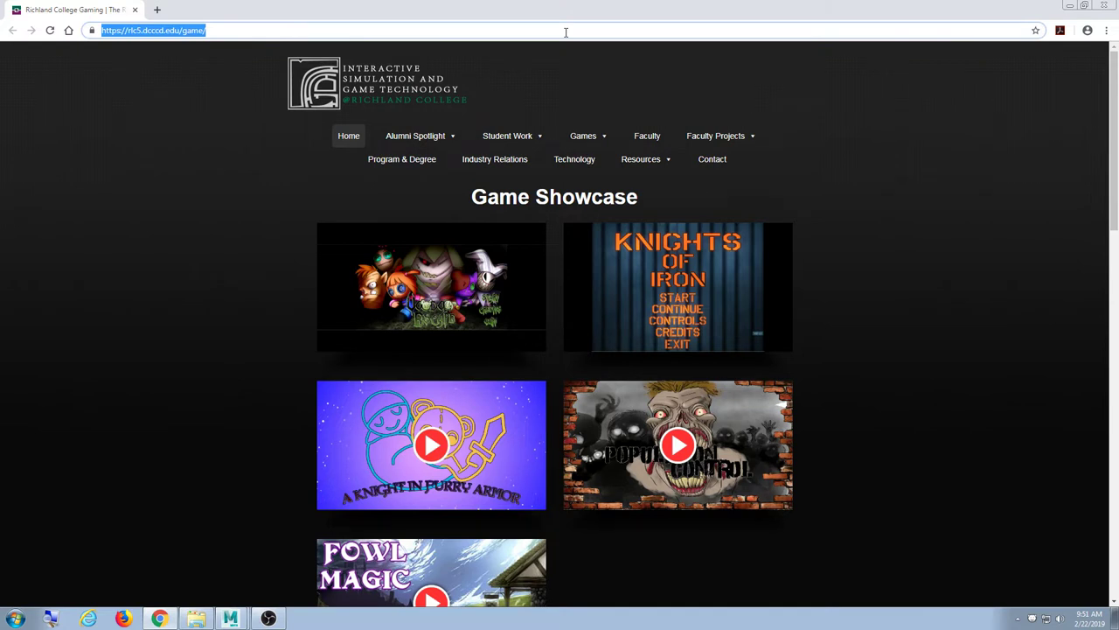
text(google.com)
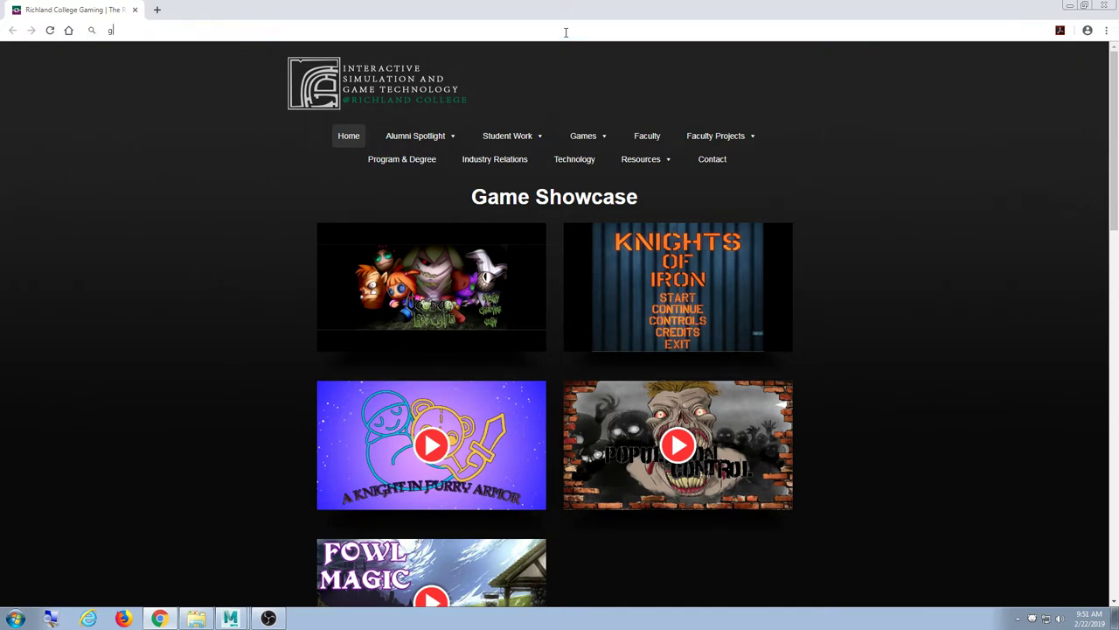
key(Return)
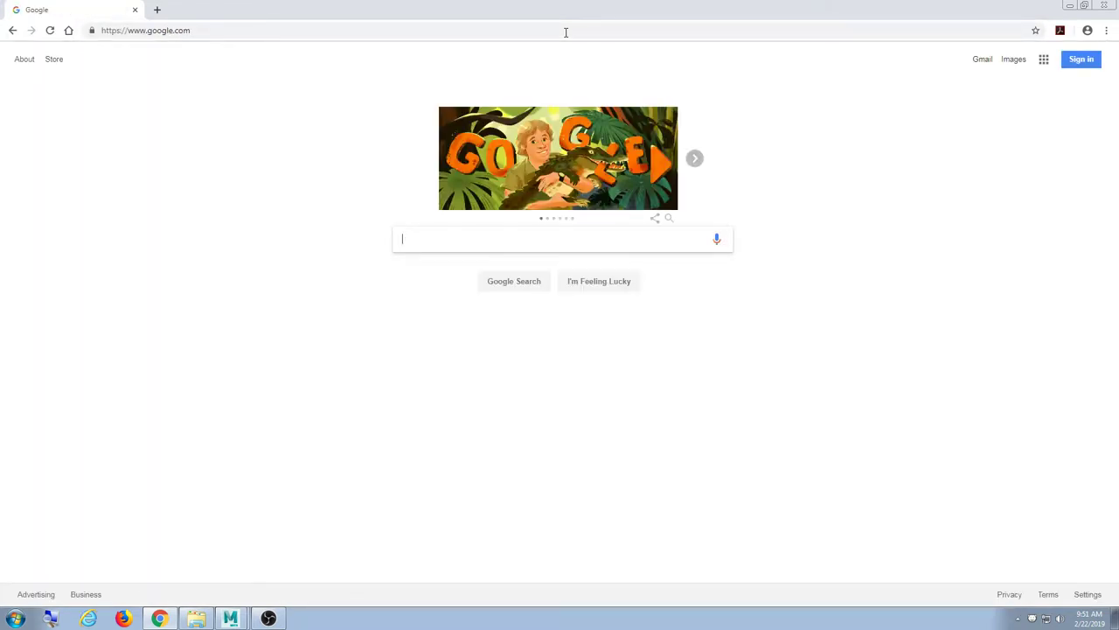
Search Google for "crocodile", and refine the search to "free 3d crocodile model".
text(crocodile)
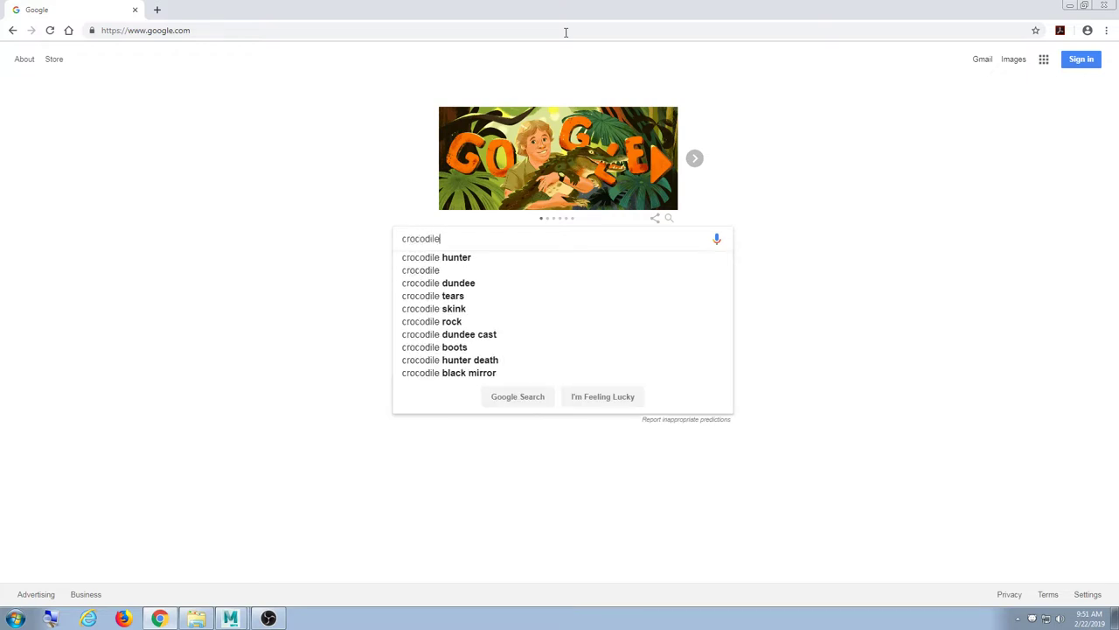
key(Return)
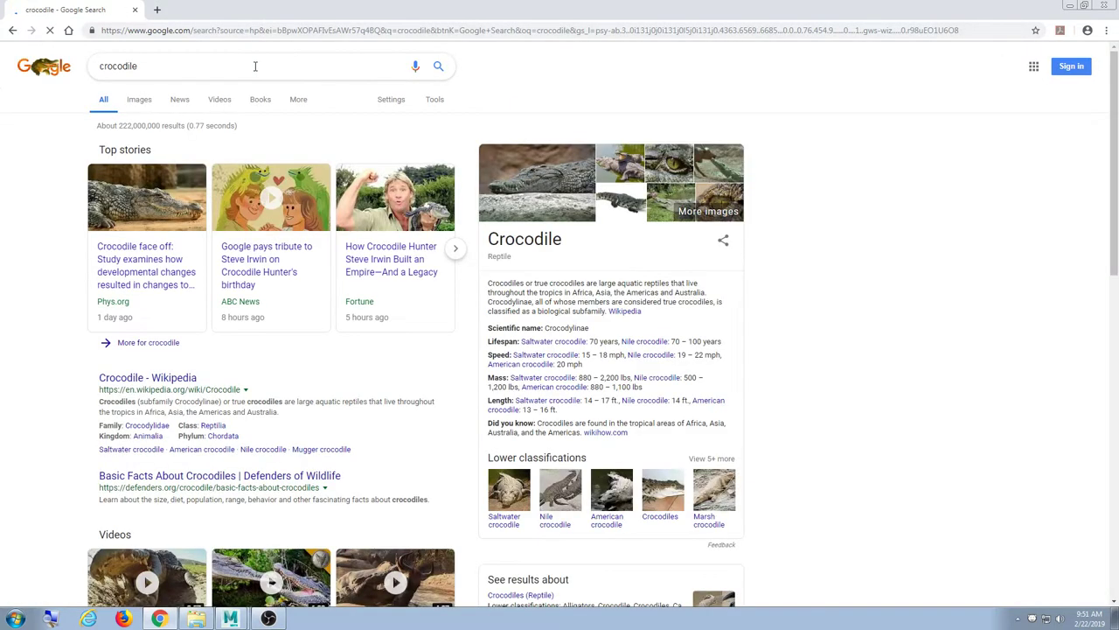
click(221, 67)
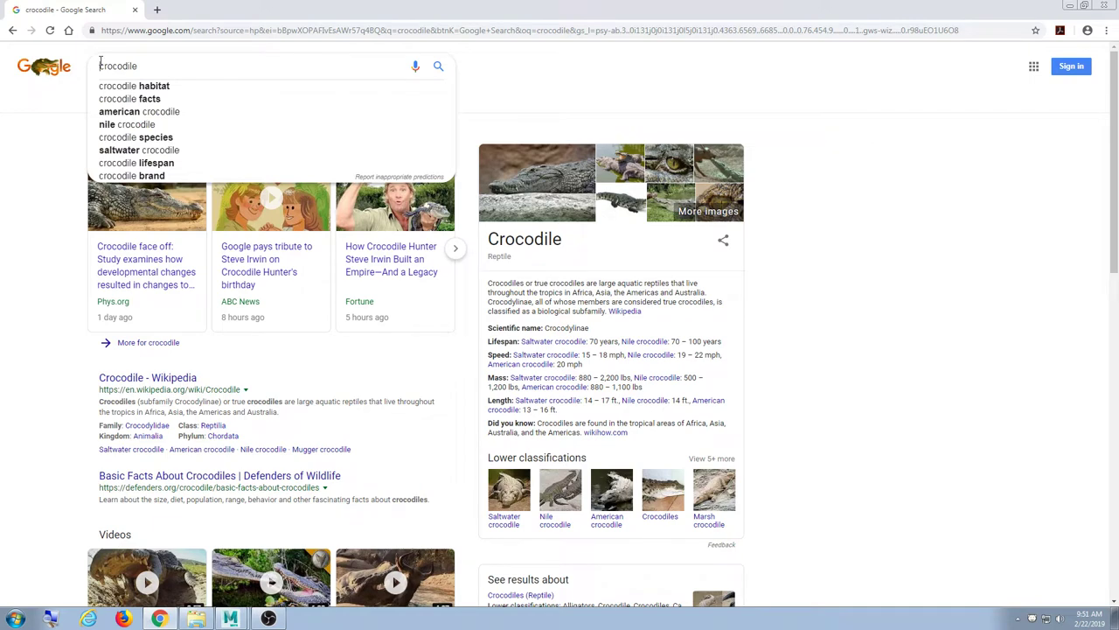
text(free 3d)
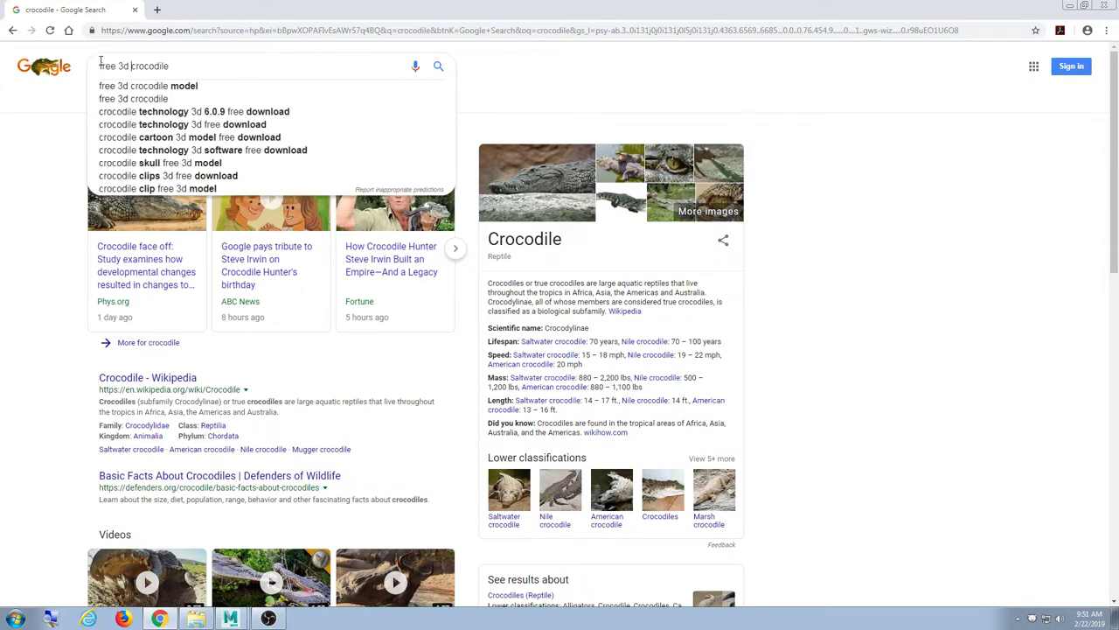
click(172, 86)
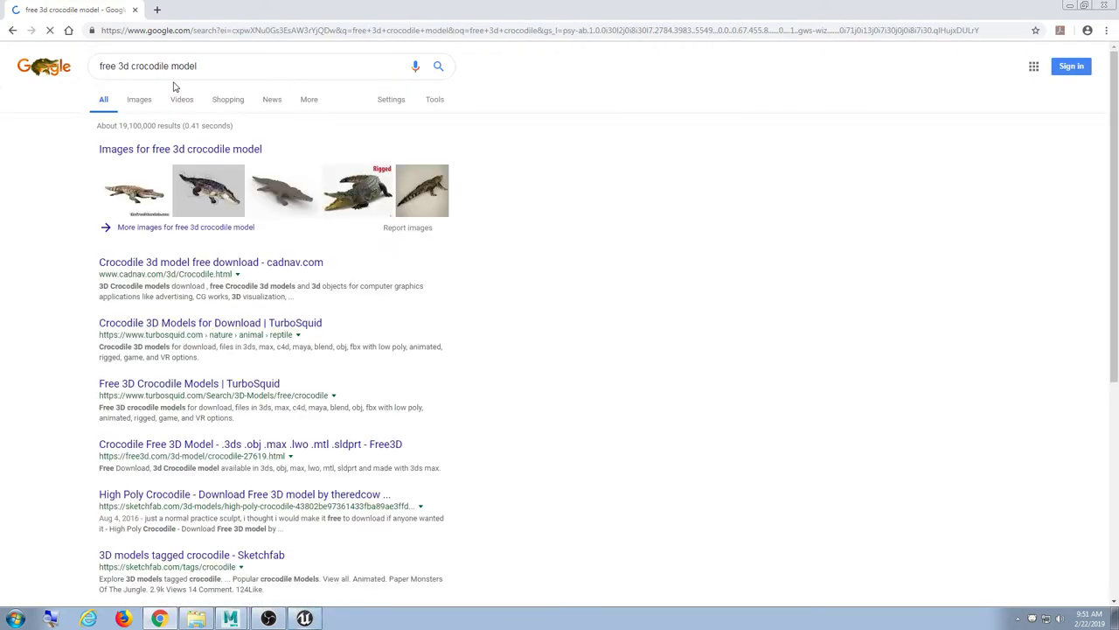
Look at the cadnav.com crocodile 3D models page, and return to the search results with the query selected.
click(177, 263)
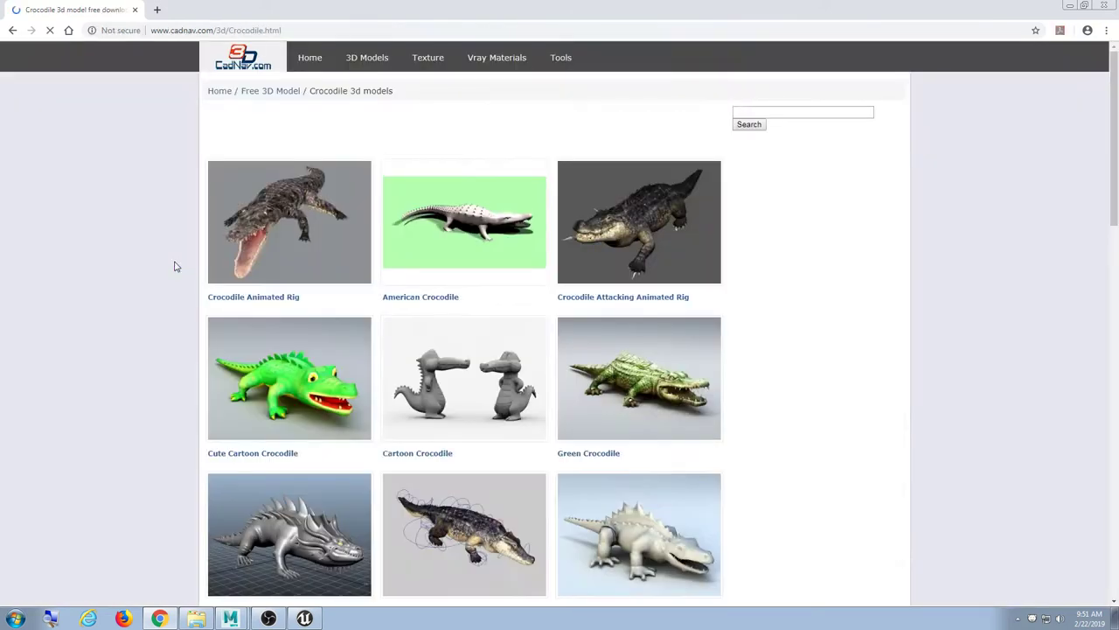
click(11, 31)
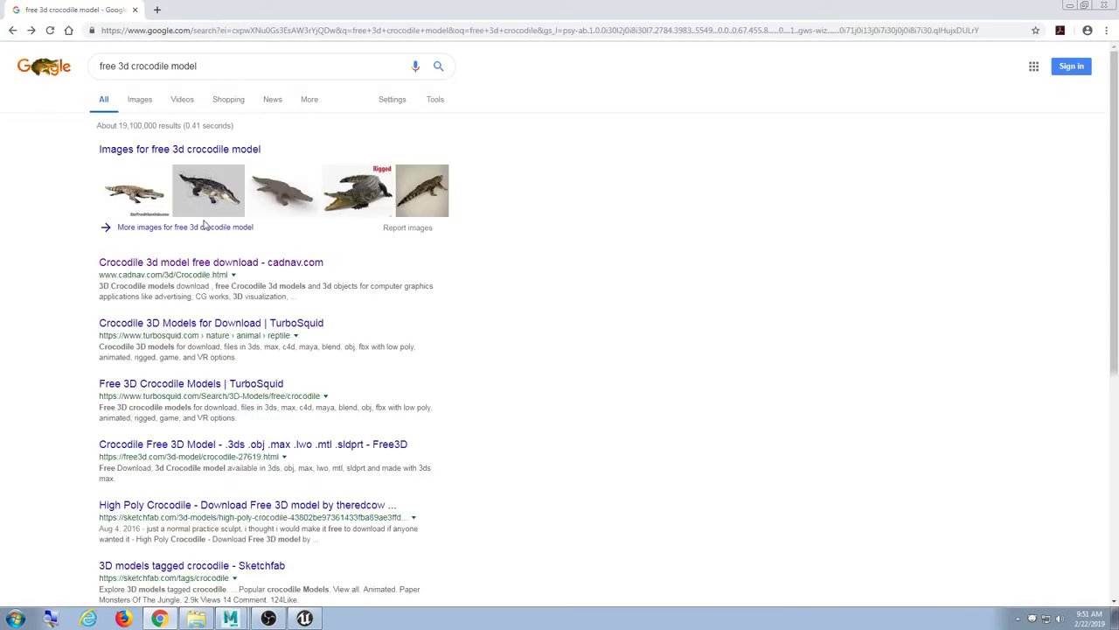
drag(101, 69, 239, 70)
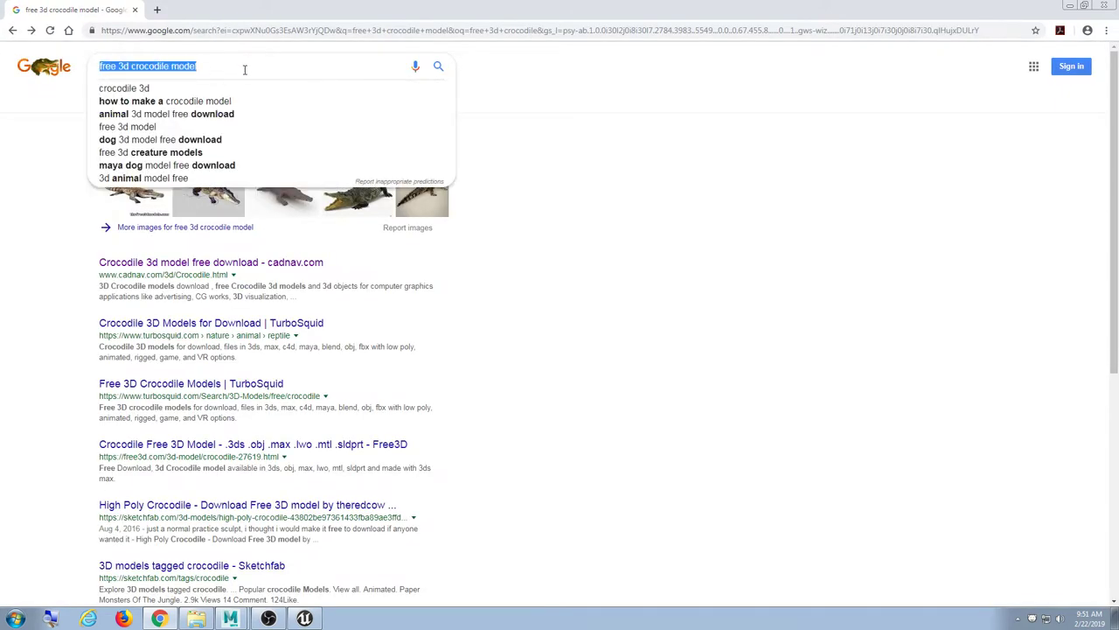
click(246, 70)
Switch to the Unreal Editor and examine the truck, soldier and bee models on the ledge from several angles.
click(1070, 6)
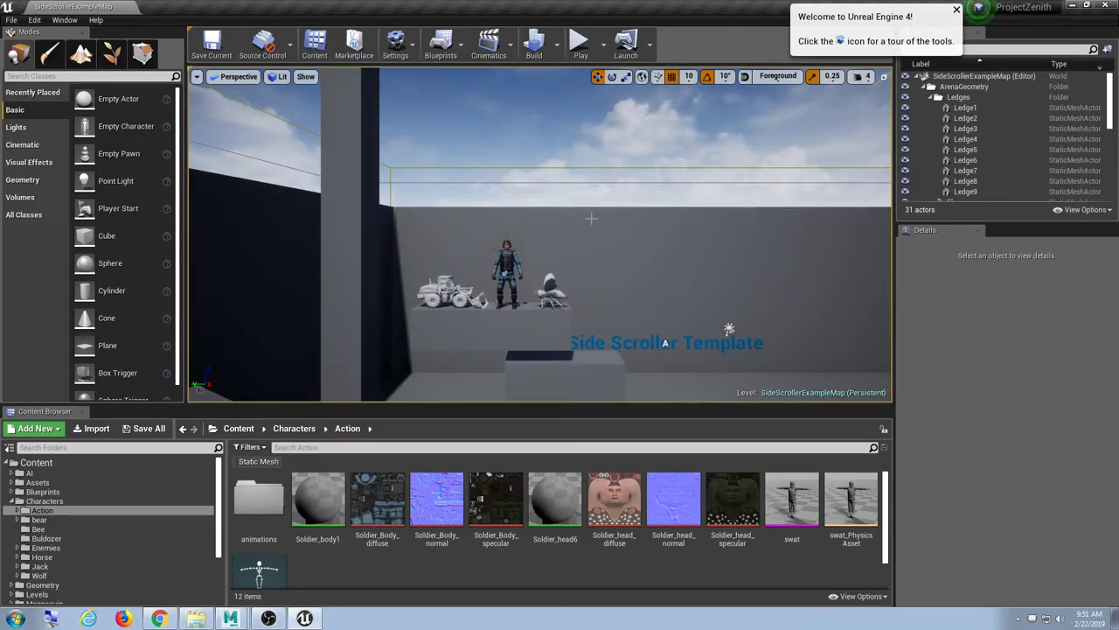
right_drag(592, 219, 592, 179)
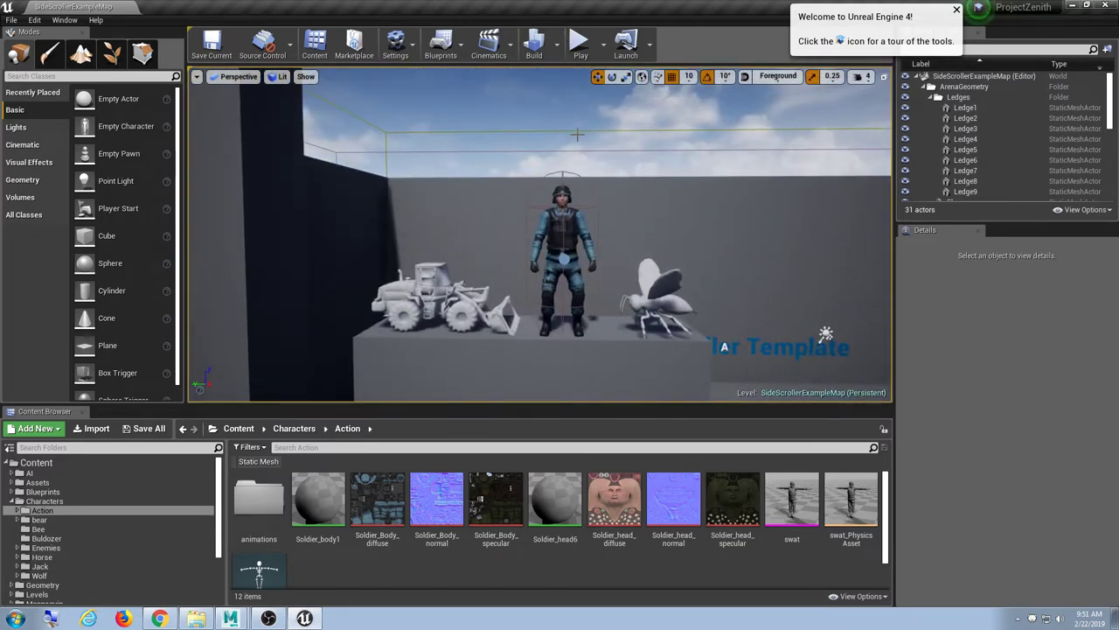
right_drag(577, 134, 578, 135)
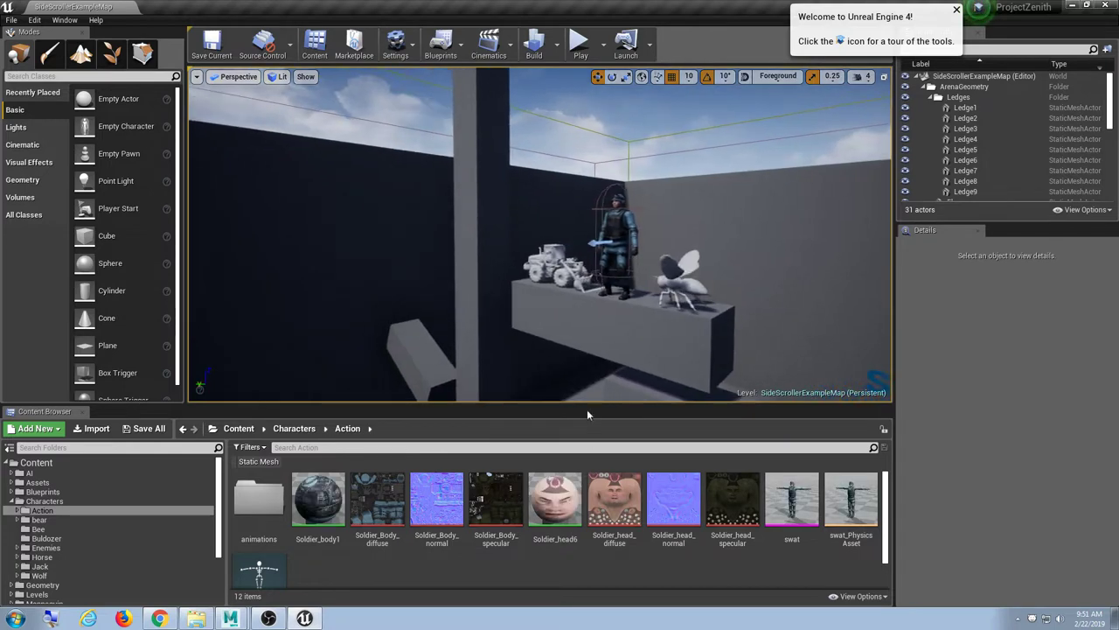
drag(587, 407, 589, 376)
right_drag(585, 336, 665, 336)
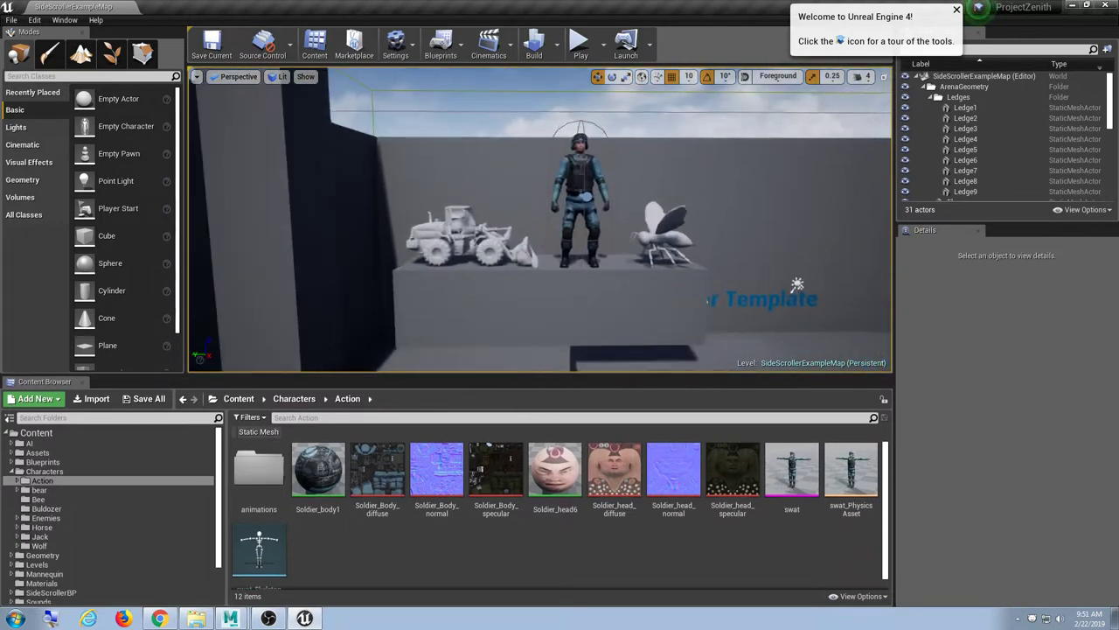
right_drag(606, 307, 623, 267)
right_drag(738, 280, 738, 281)
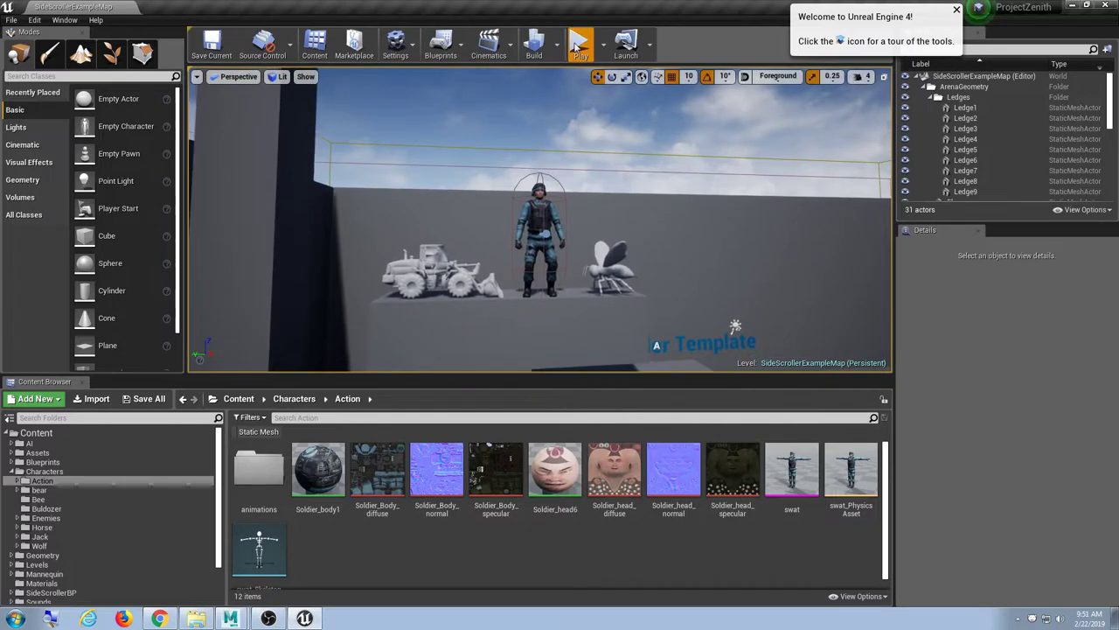
Play the level full screen, and test walking the soldier both ways and jumping on the ledge.
click(579, 41)
click(588, 231)
key(F11)
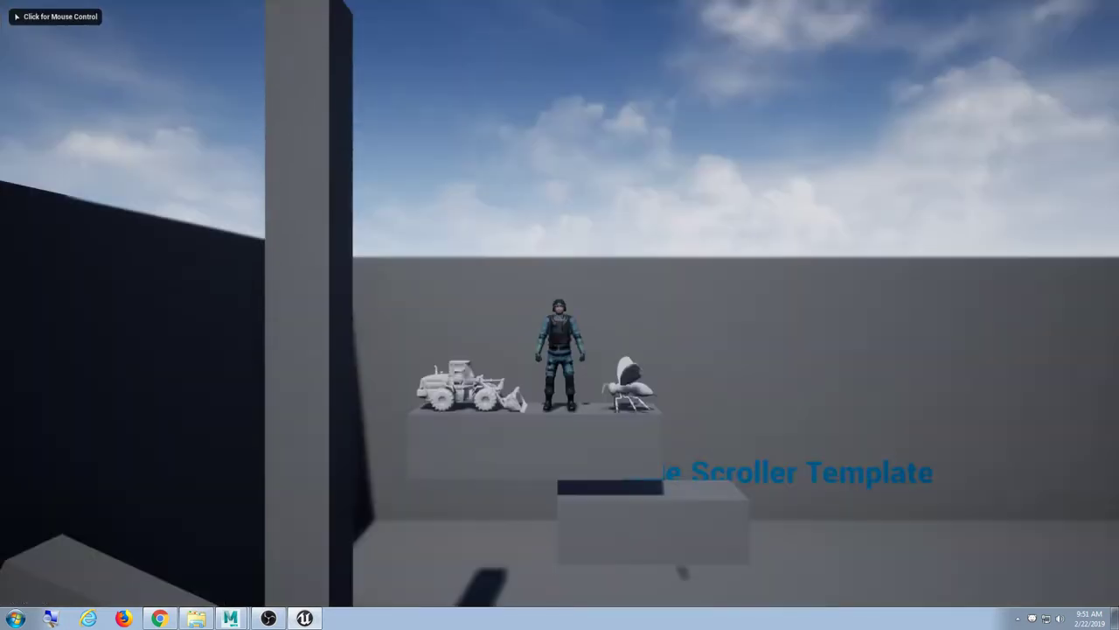
key(d)
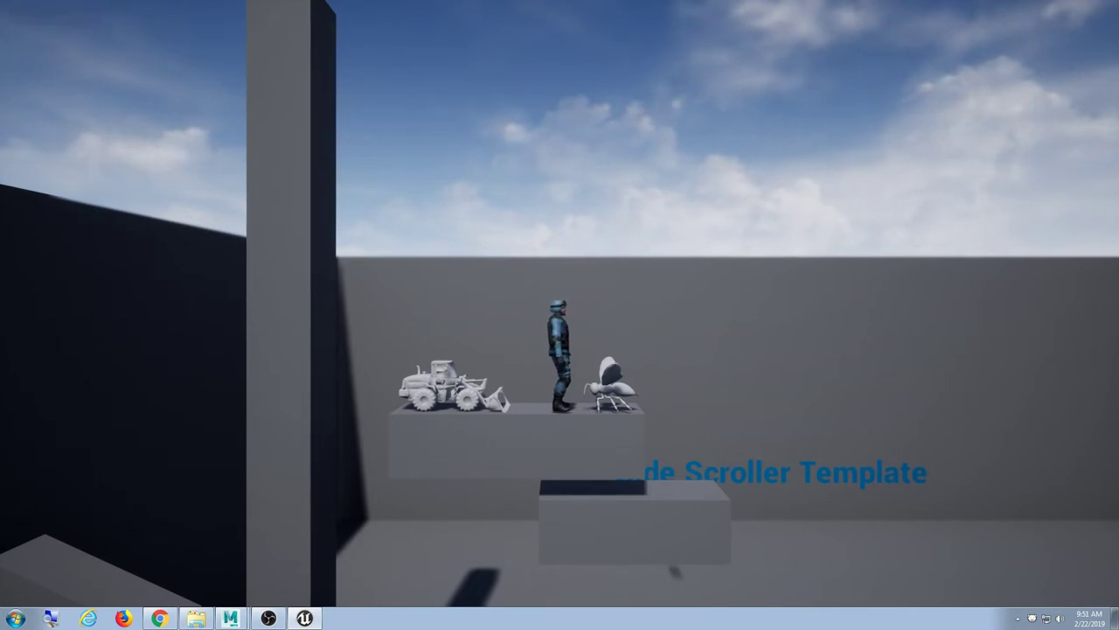
key(a)
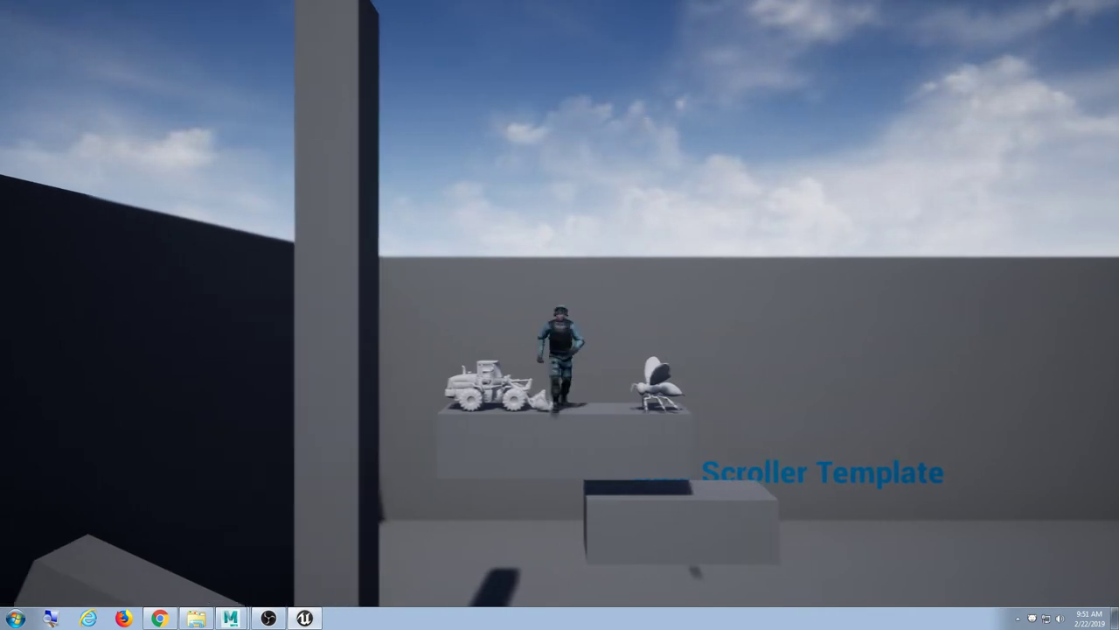
key(d)
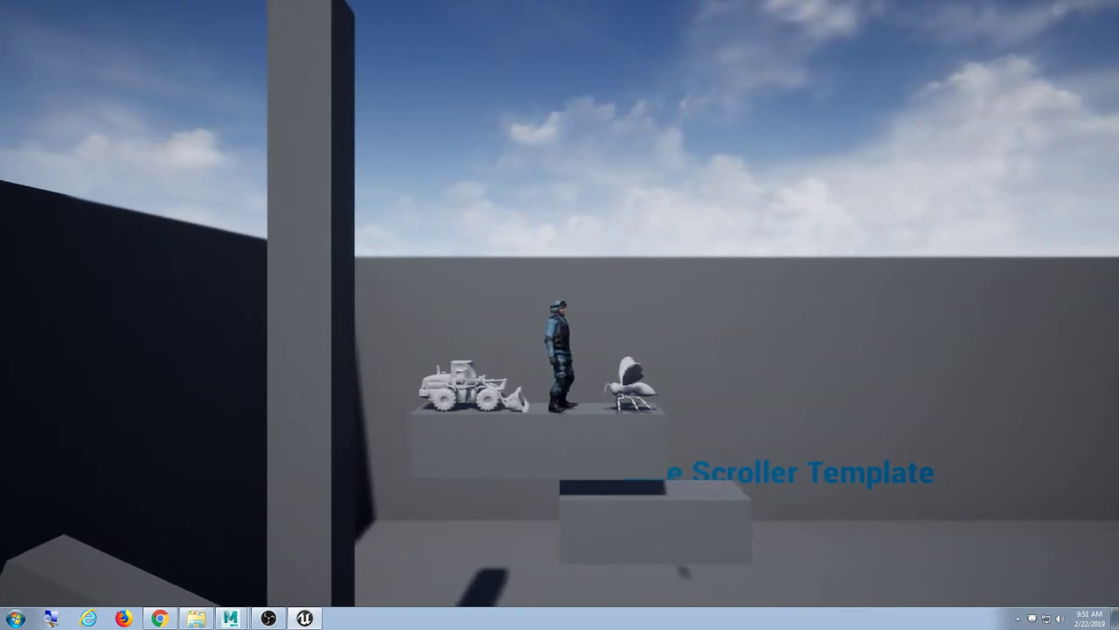
key(space)
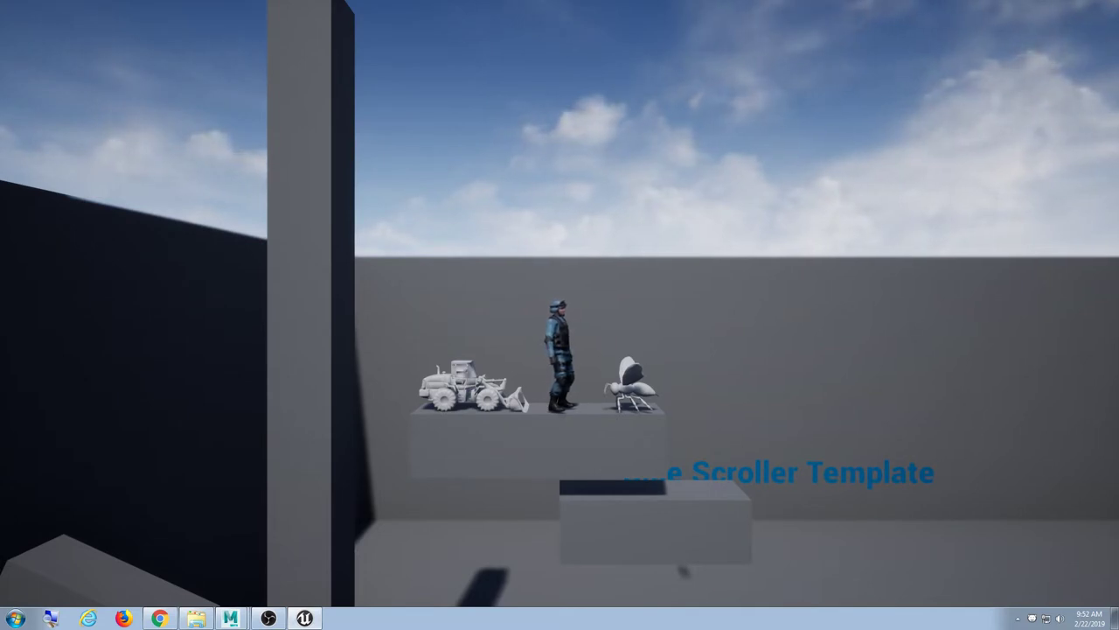
Change the player into the horse and test running and jumping off the ledge.
key(1)
key(d)
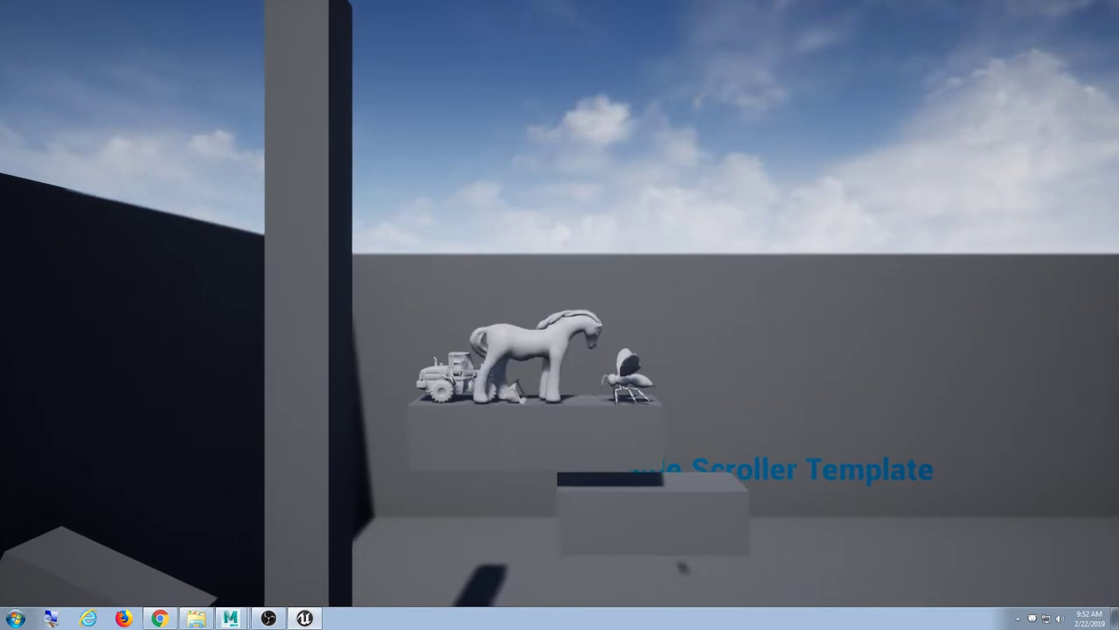
key(space)
key(d)
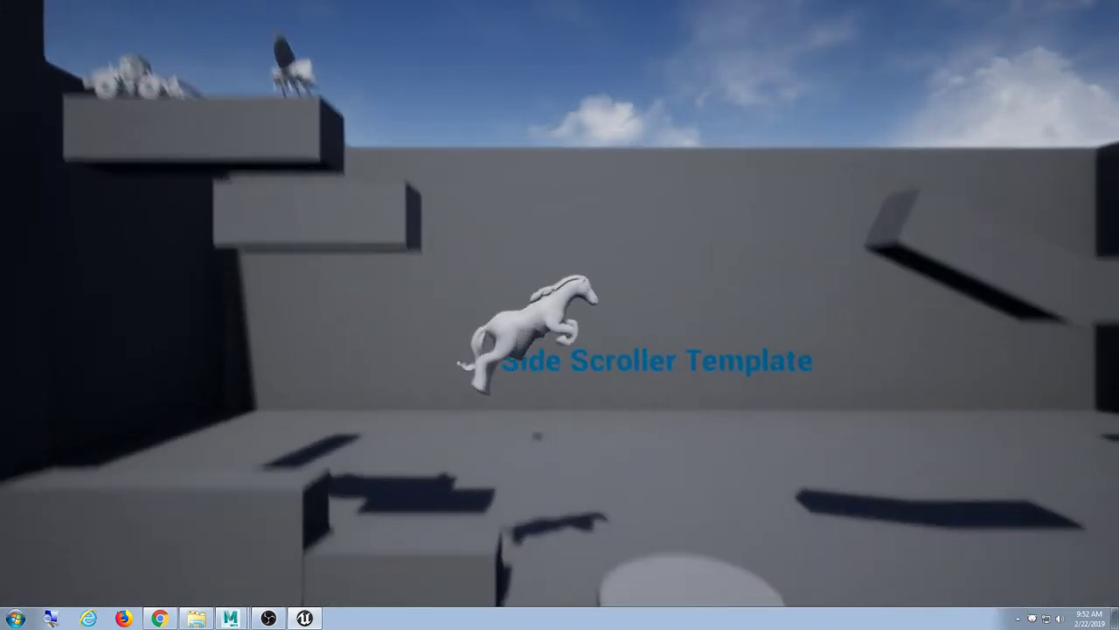
Change the player into the box-and-spheres character, and end the play session with the viewport restored to its normal size.
key(2)
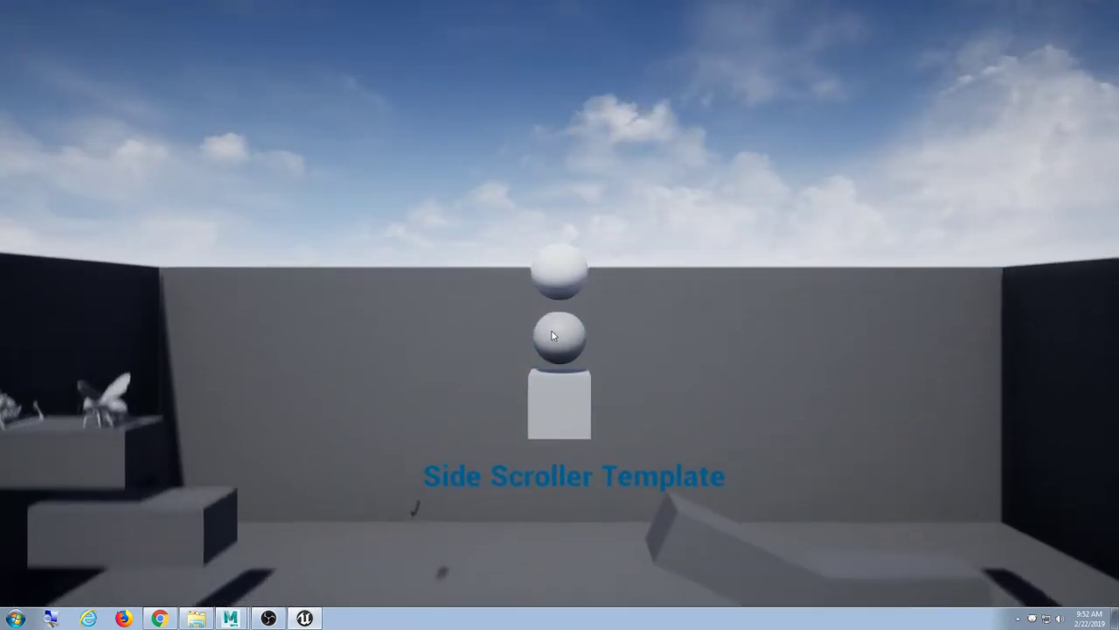
key(Escape)
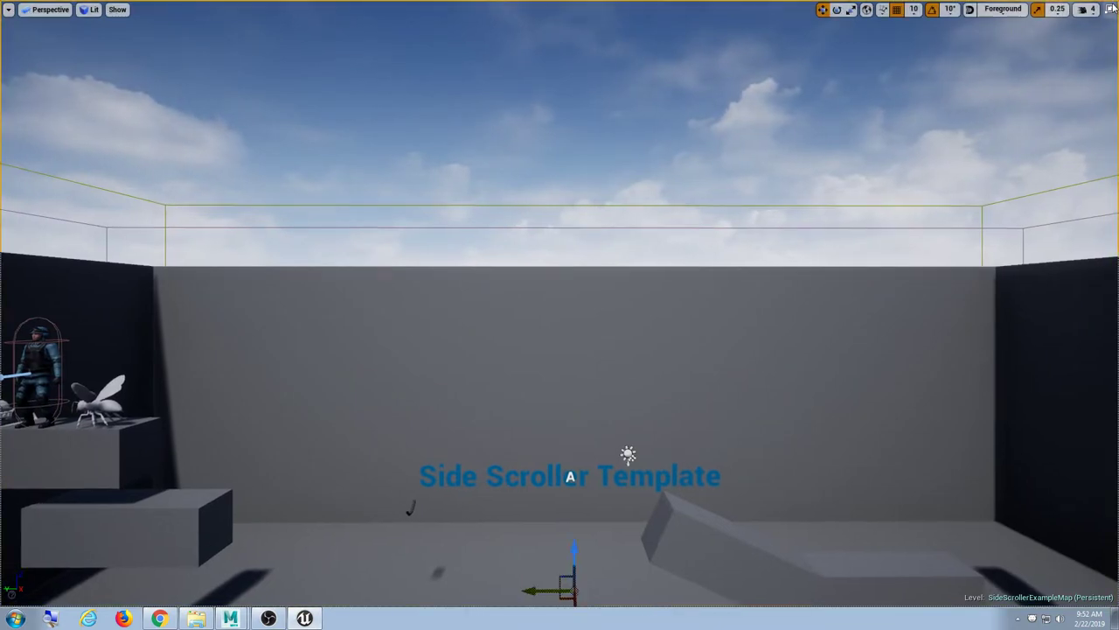
click(1110, 9)
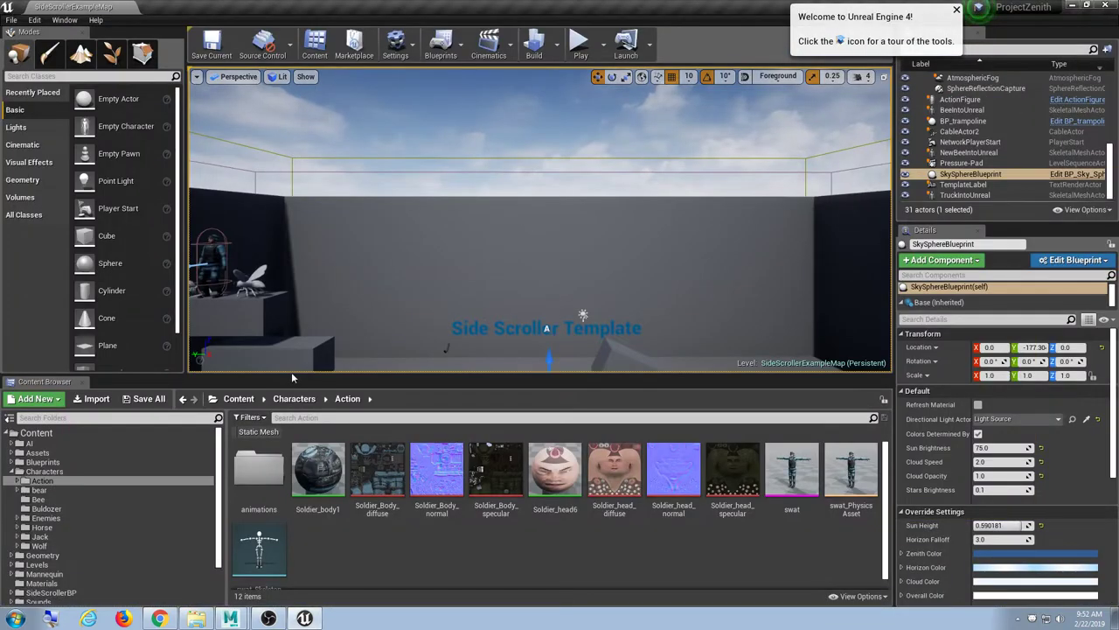
Enlarge the Content Browser and open the Jack skeletal mesh from Characters/Jack in a docked editor.
drag(292, 375, 291, 206)
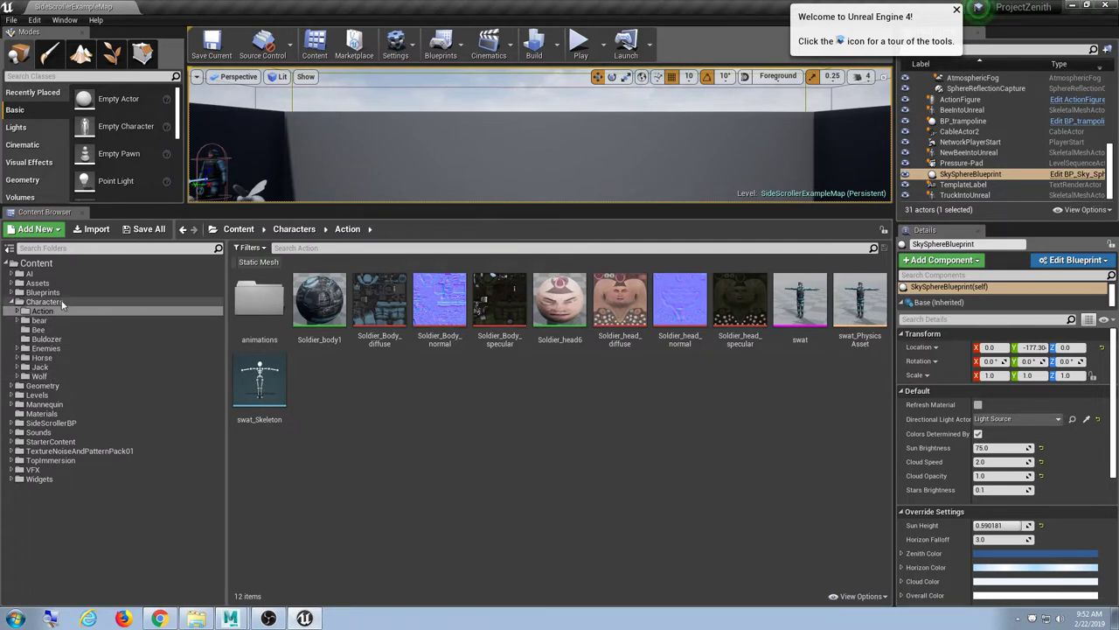
double_click(56, 367)
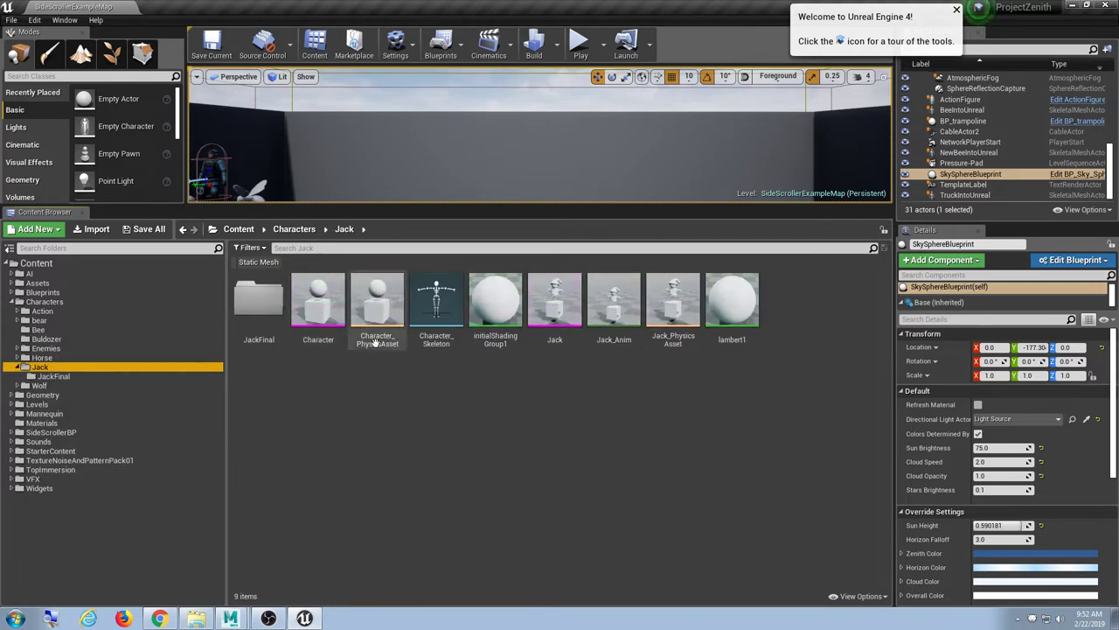
double_click(573, 340)
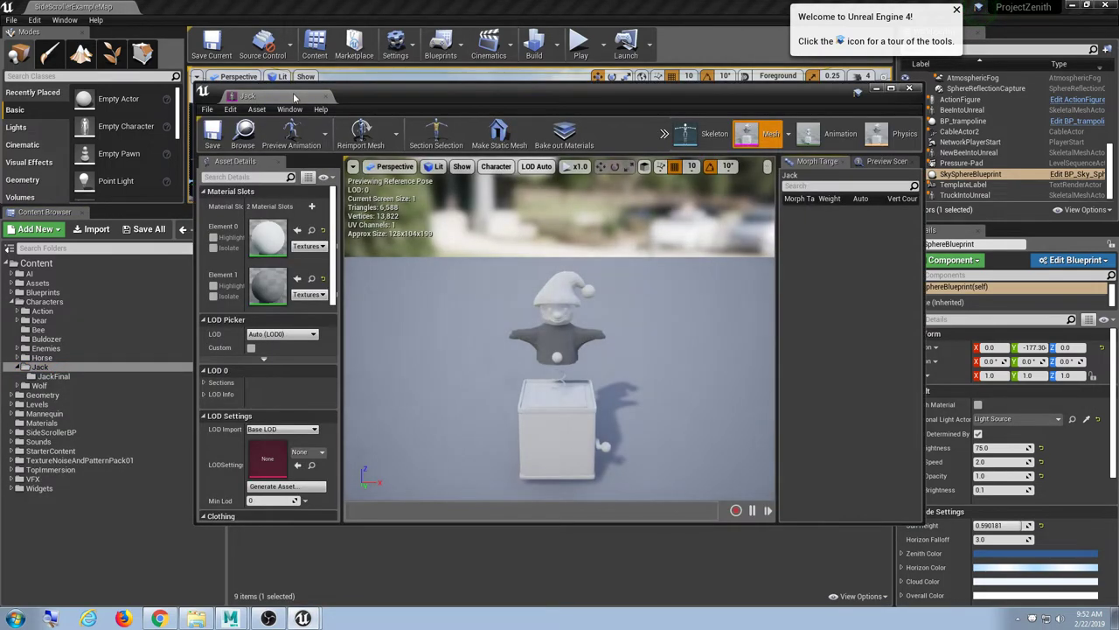
double_click(294, 96)
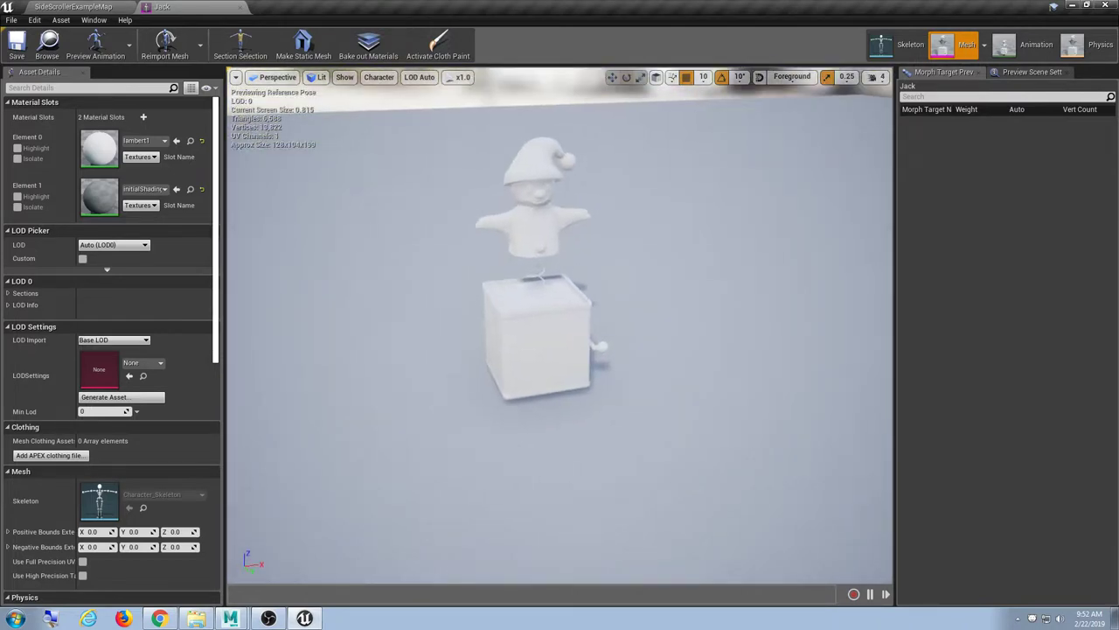
Preview the Jack_Anim animation, and return to the Jack mesh for comparison.
click(1034, 51)
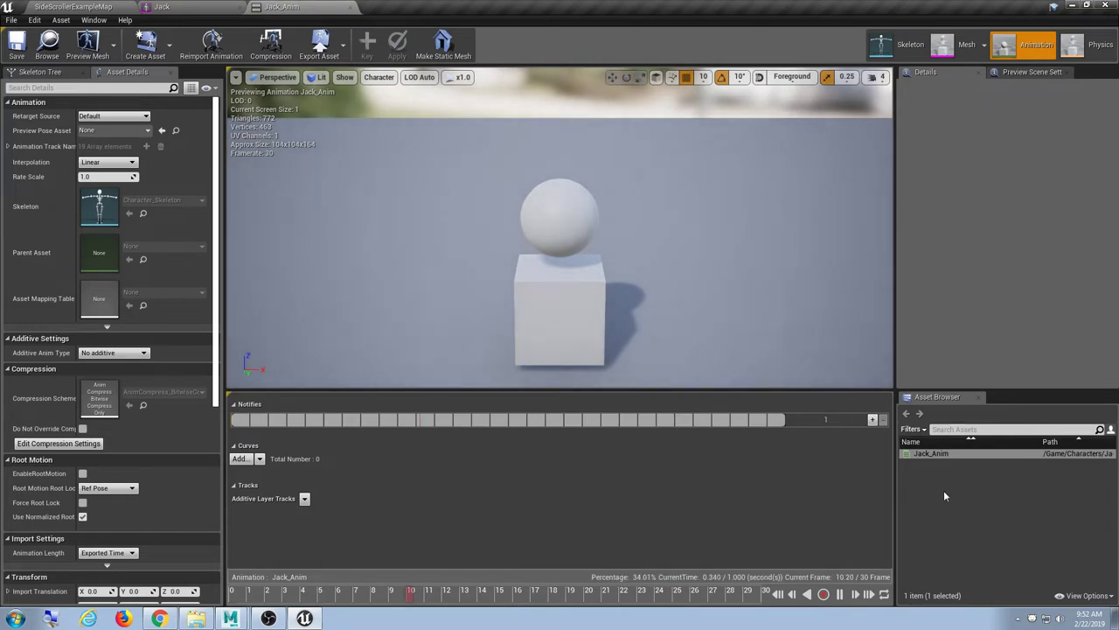
click(934, 453)
click(962, 44)
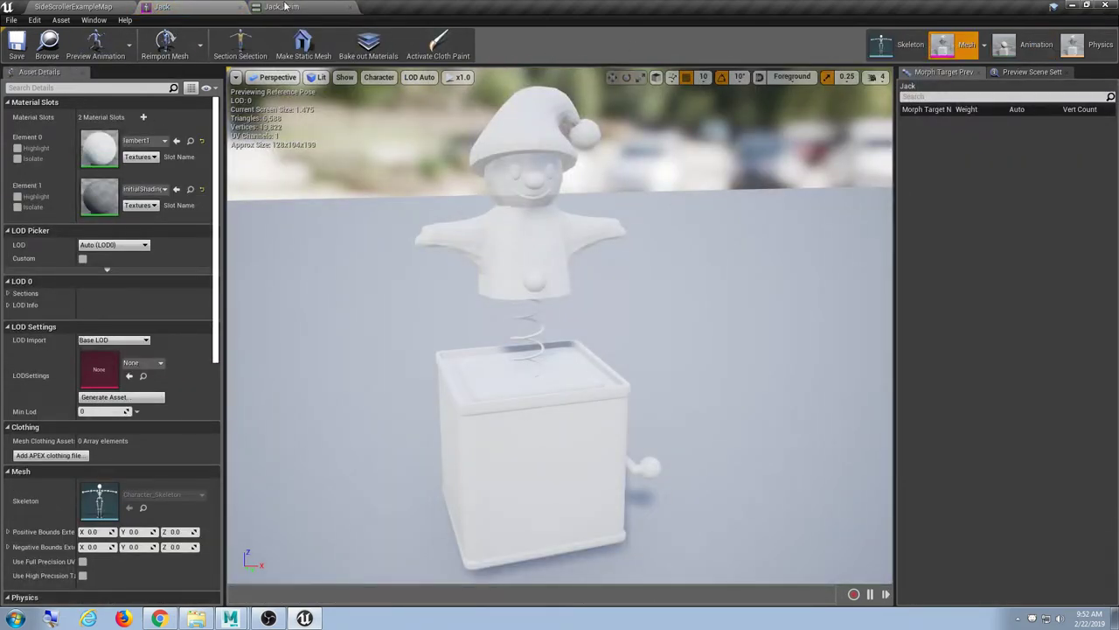
Close the Jack_Anim and Jack editors, and shrink the Content Browser to give the level viewport more room.
click(284, 6)
click(350, 7)
click(241, 8)
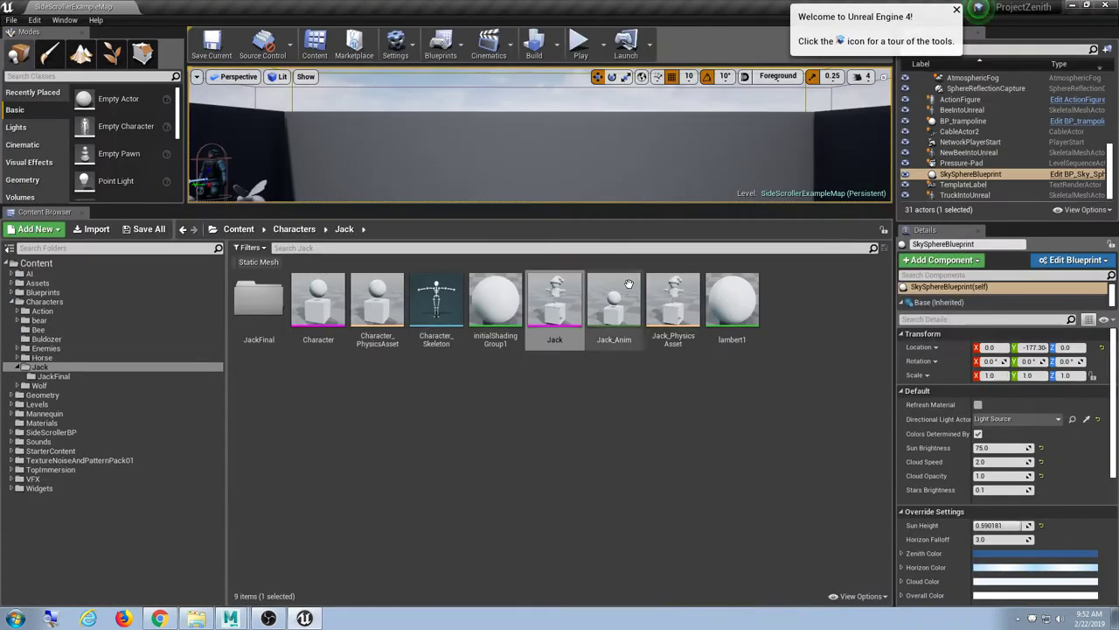
drag(324, 205, 325, 400)
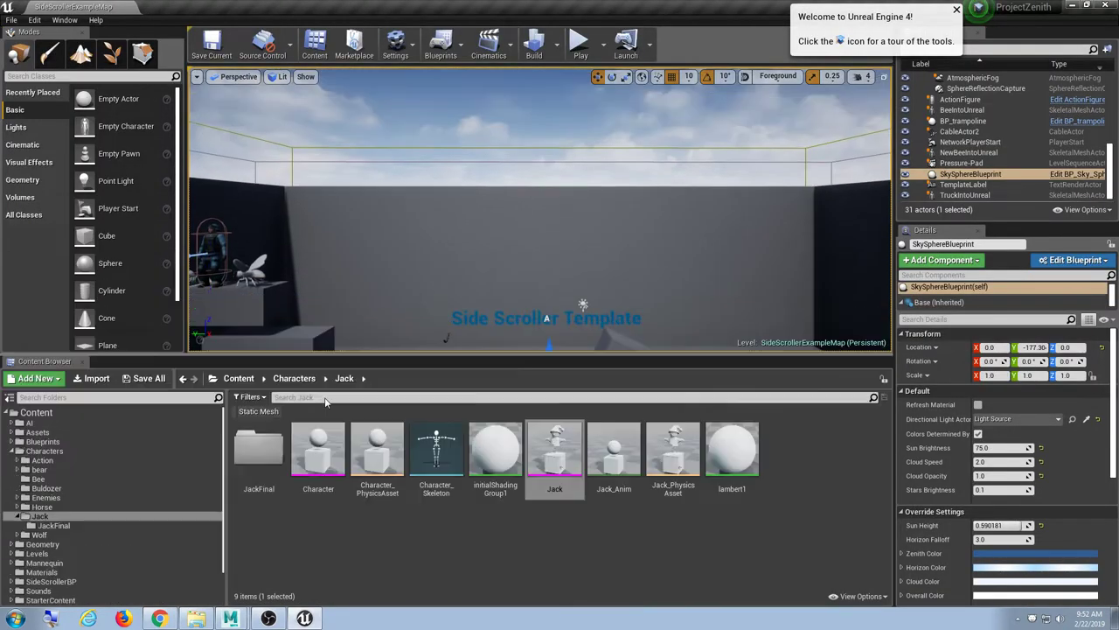
Examine the wheel loader, soldier and bee models on the level's platform from several viewpoints.
right_drag(411, 263, 317, 342)
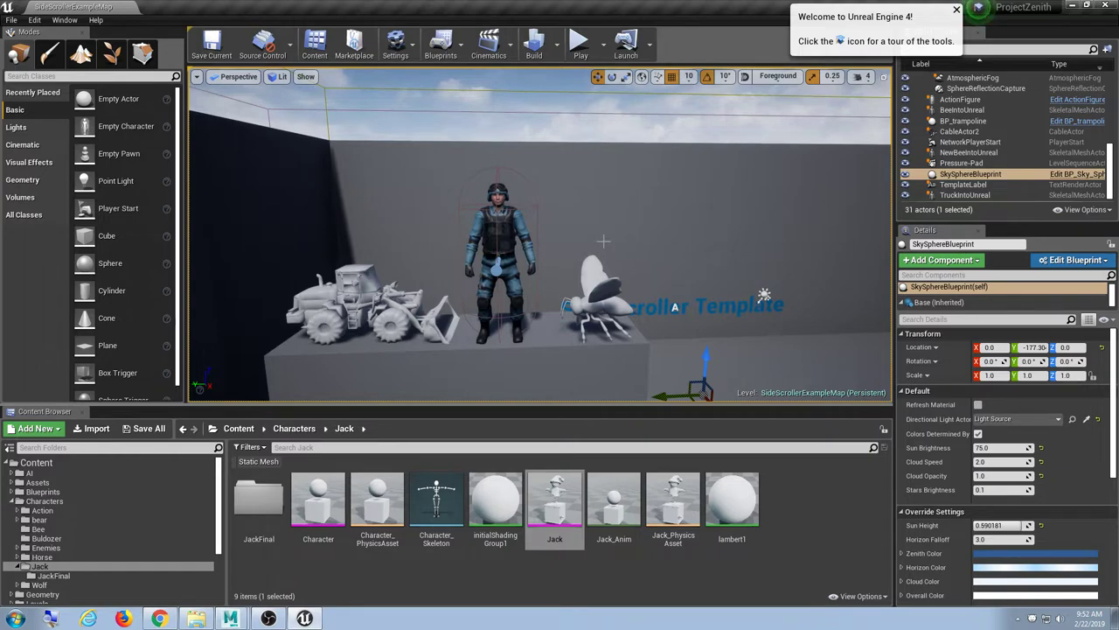
right_drag(545, 259, 539, 283)
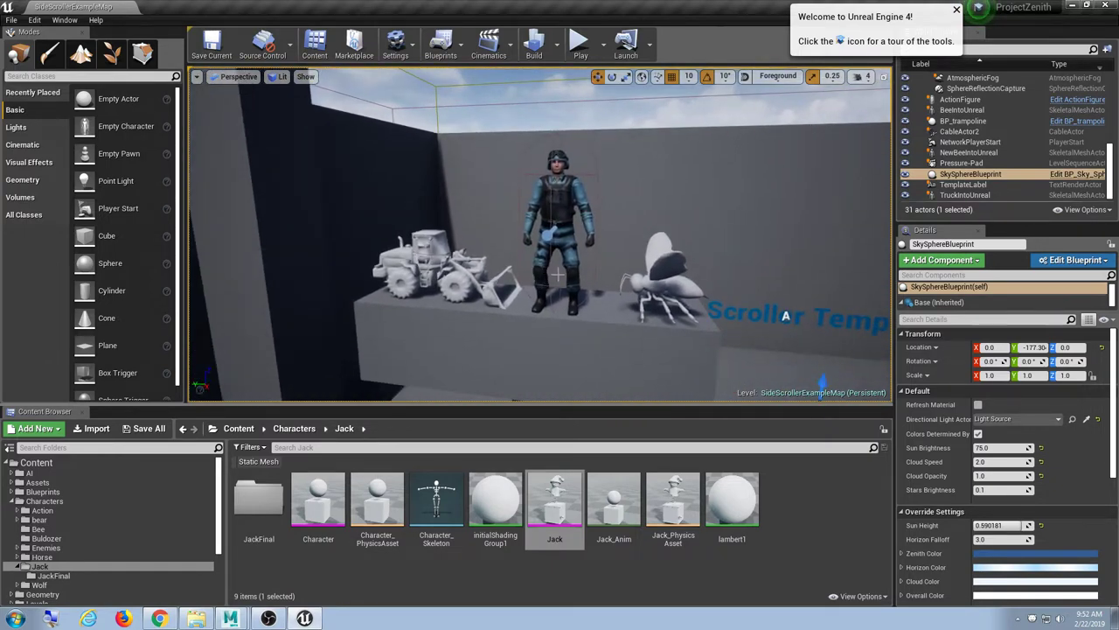
drag(550, 267, 505, 269)
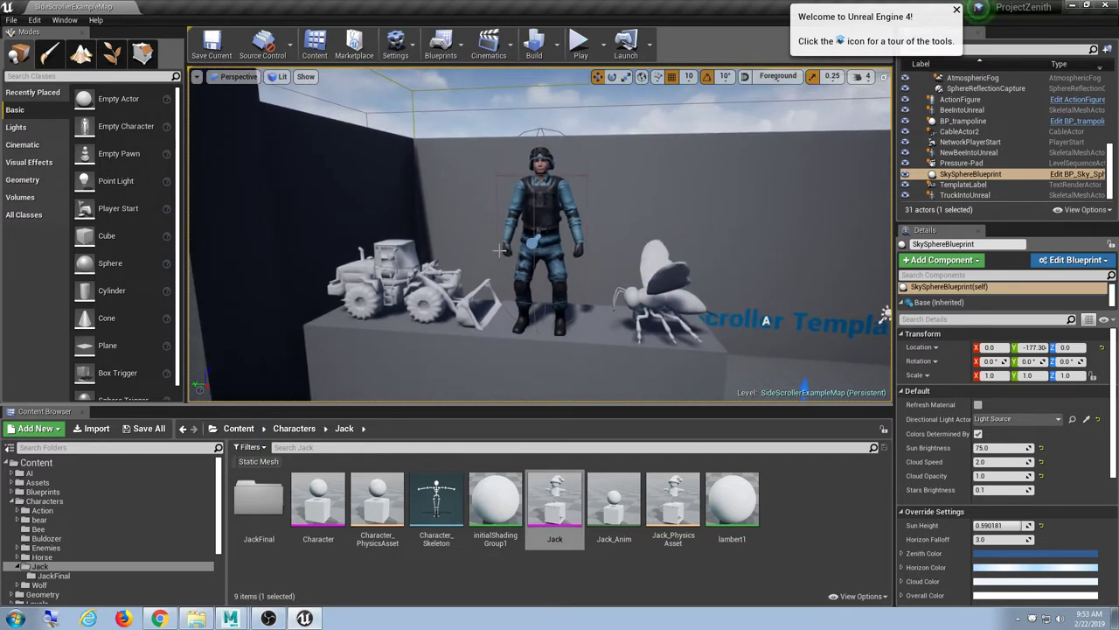
right_drag(506, 269, 564, 280)
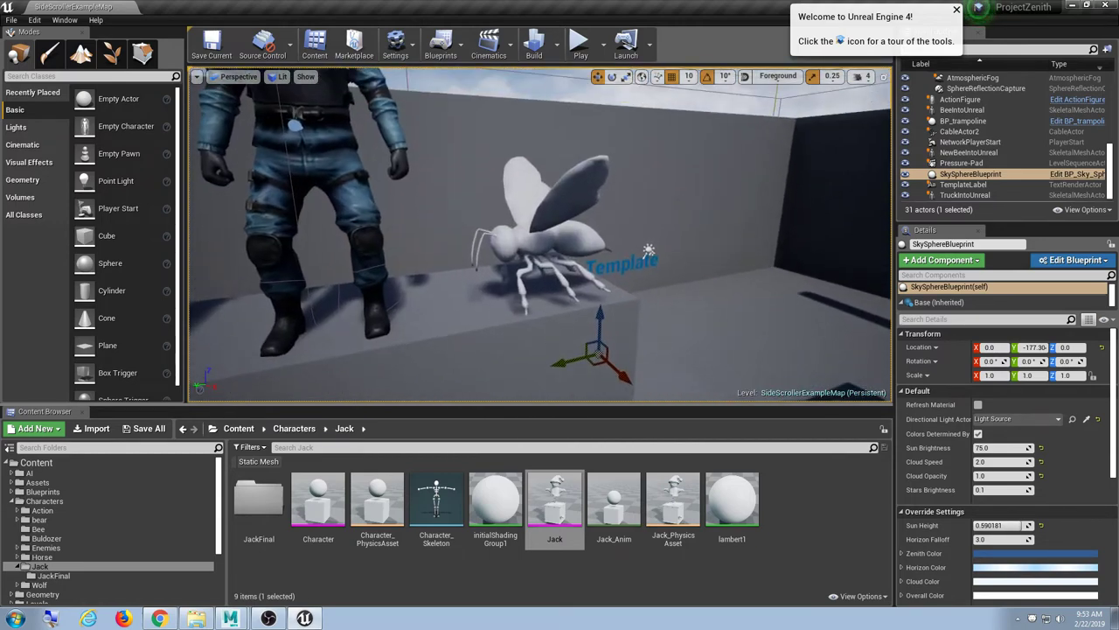
Select the bee, switch the selection to the wheel loader beside the soldier, and enlarge the Content Browser.
click(549, 236)
right_drag(549, 236, 457, 303)
click(407, 253)
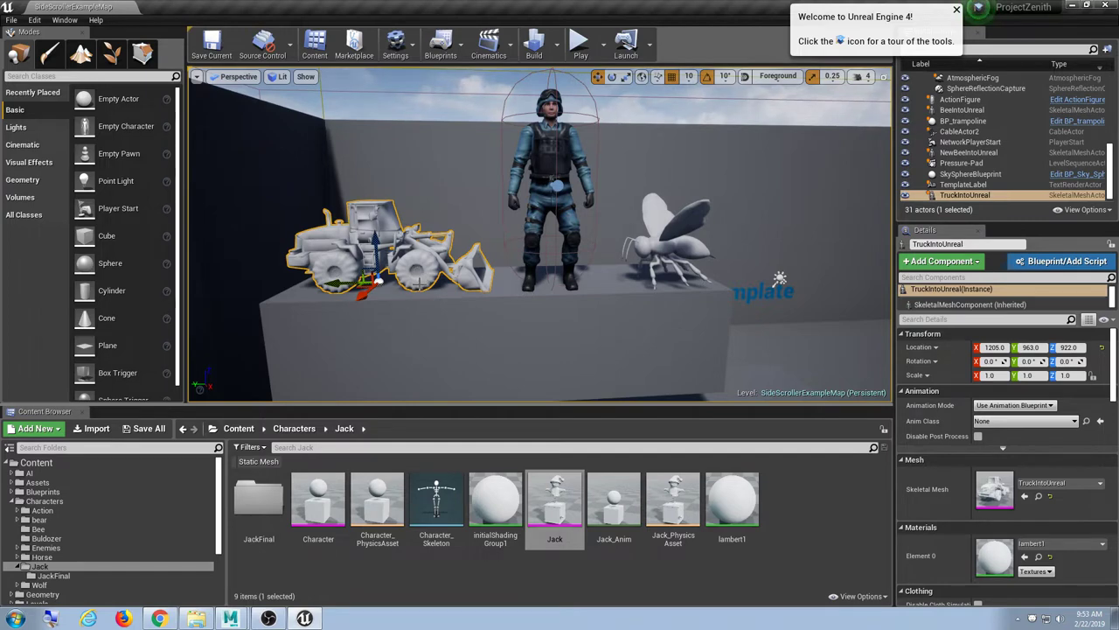
mouse_move(531, 237)
right_down()
mouse_move(523, 185)
mouse_move(530, 213)
mouse_move(514, 188)
mouse_move(535, 185)
mouse_move(534, 228)
right_up()
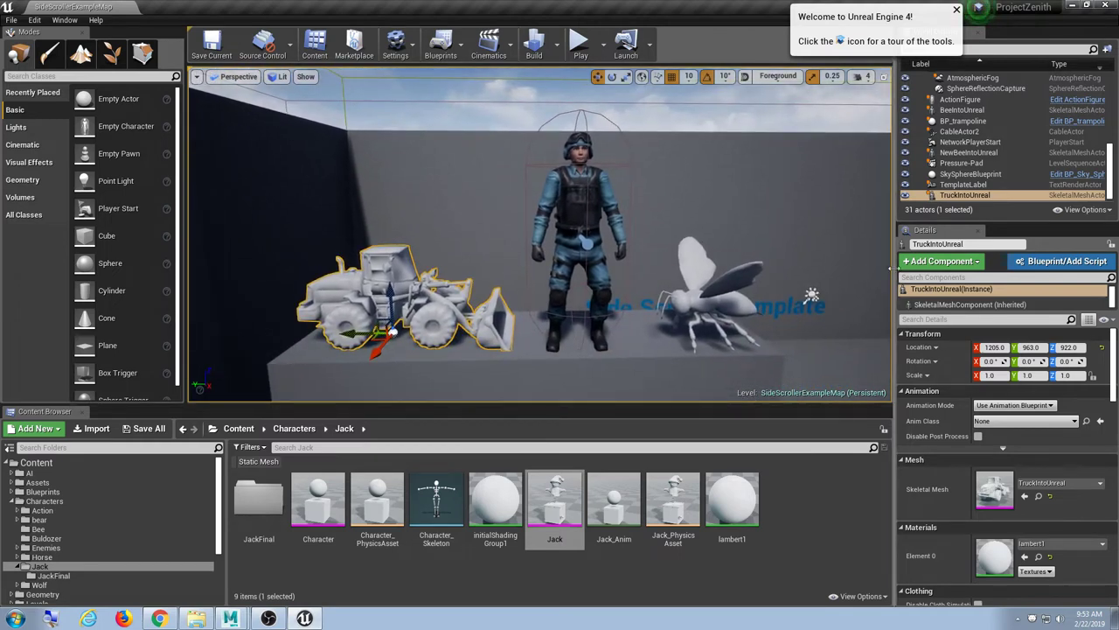
drag(893, 268, 889, 267)
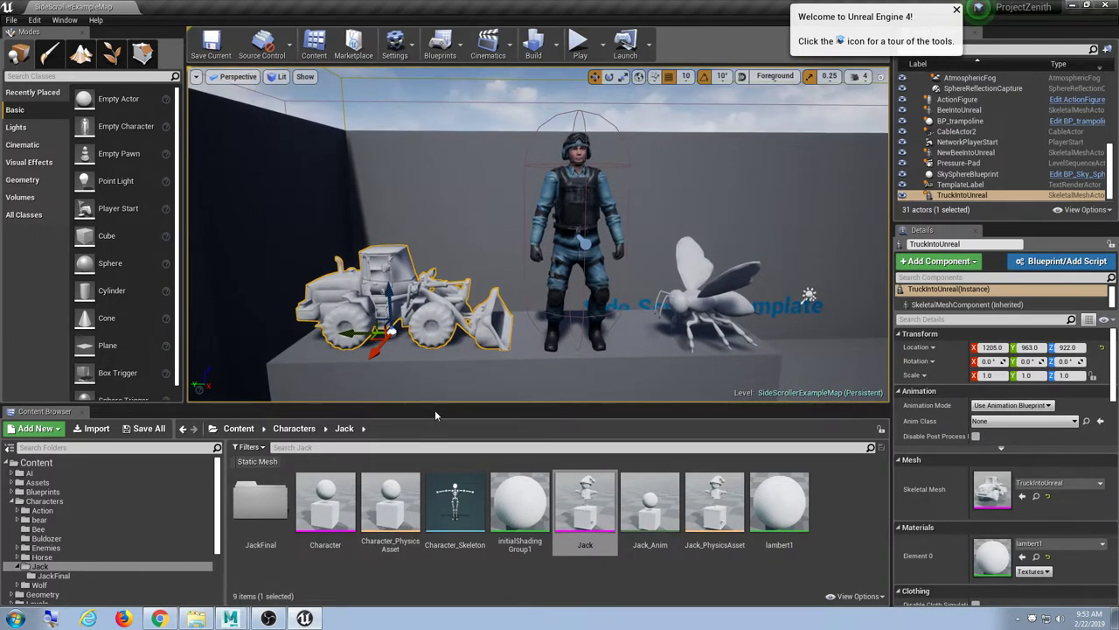
drag(434, 405, 428, 330)
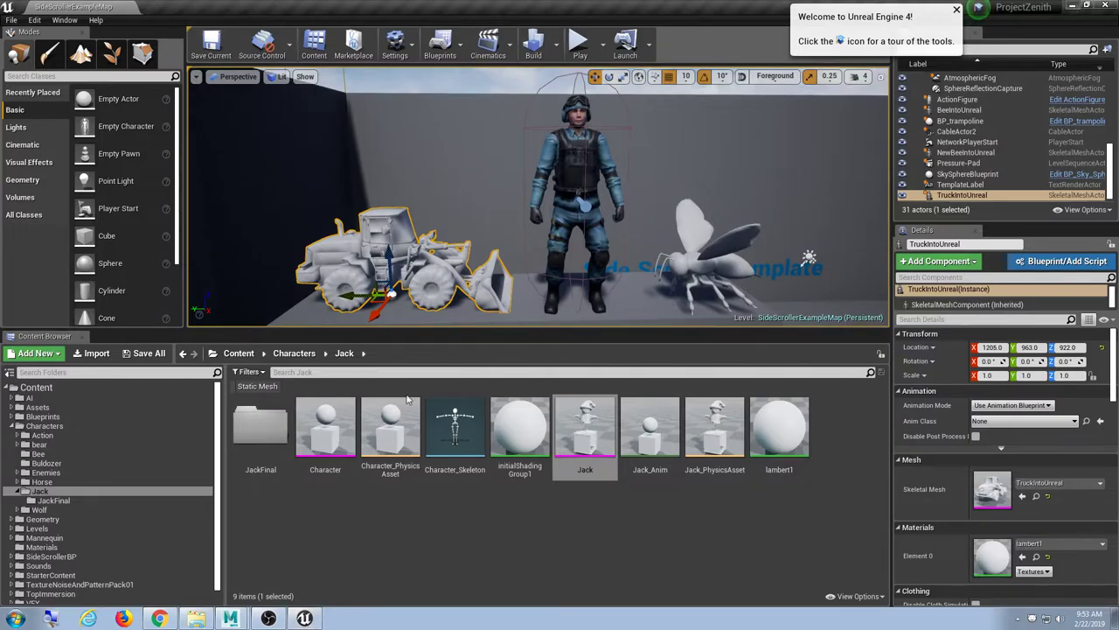
Switch to Chrome and open the cadnav.com crocodile page from the "free 3d crocodile model" search results.
key(super+d)
click(163, 620)
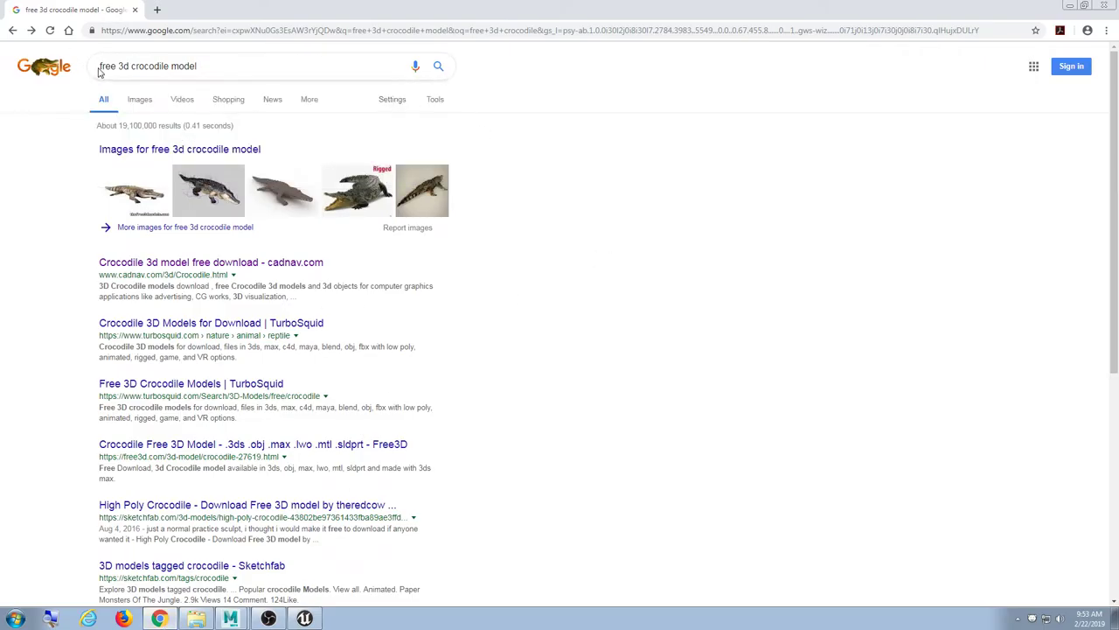
triple_click(255, 64)
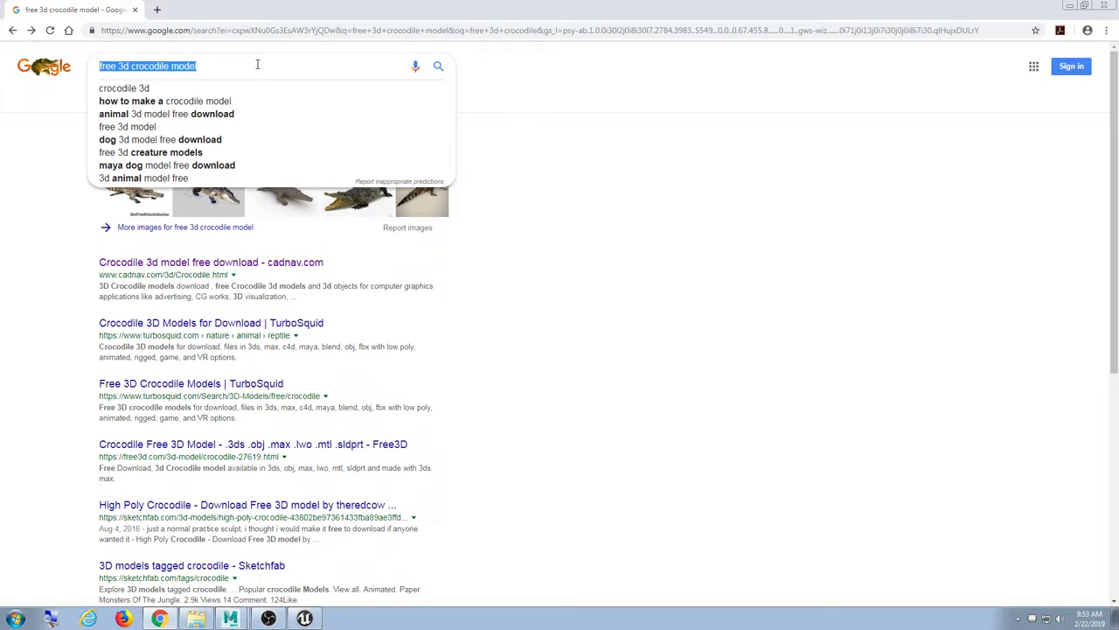
click(634, 118)
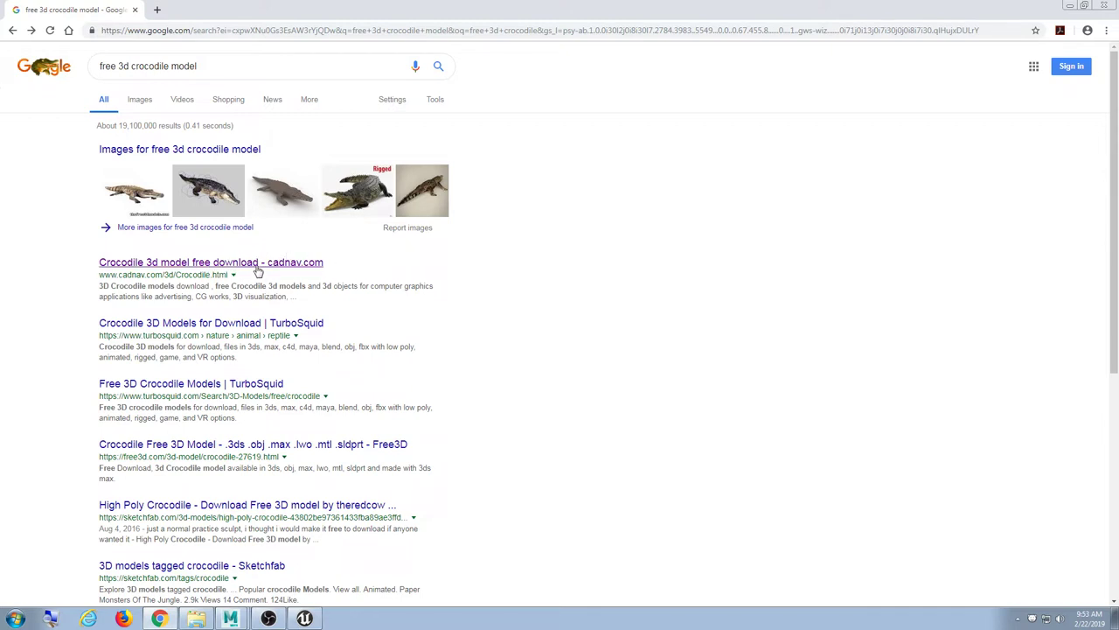
click(221, 262)
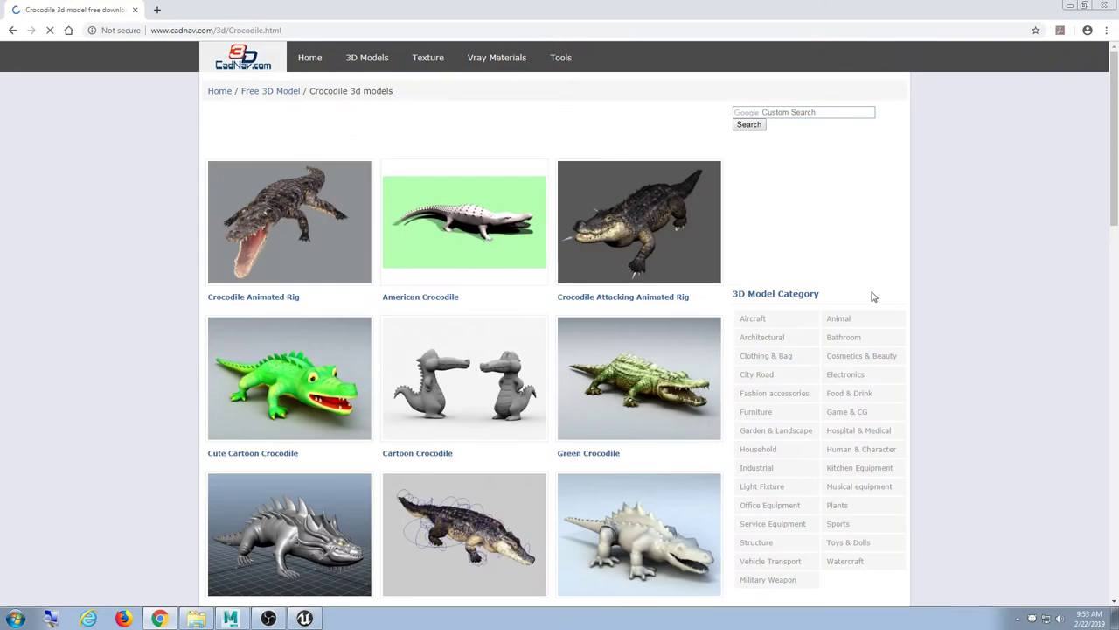
Open the American Crocodile Rig model from the cadnav.com crocodile listing and review its preview and file formats.
scroll(458, 292, down, 10)
scroll(457, 292, down, 3)
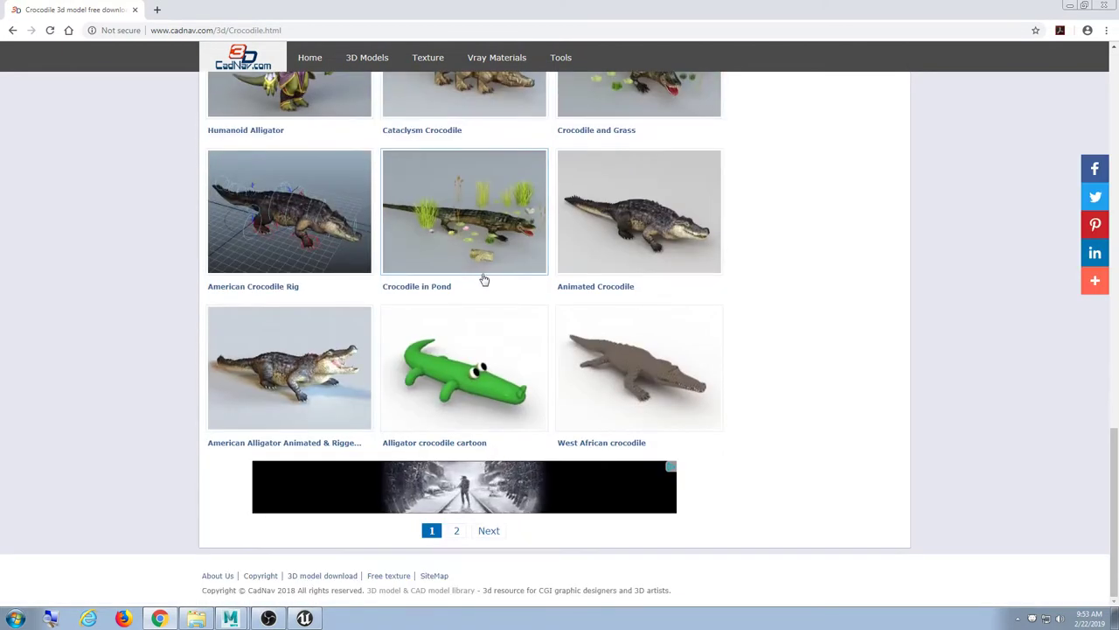
click(264, 253)
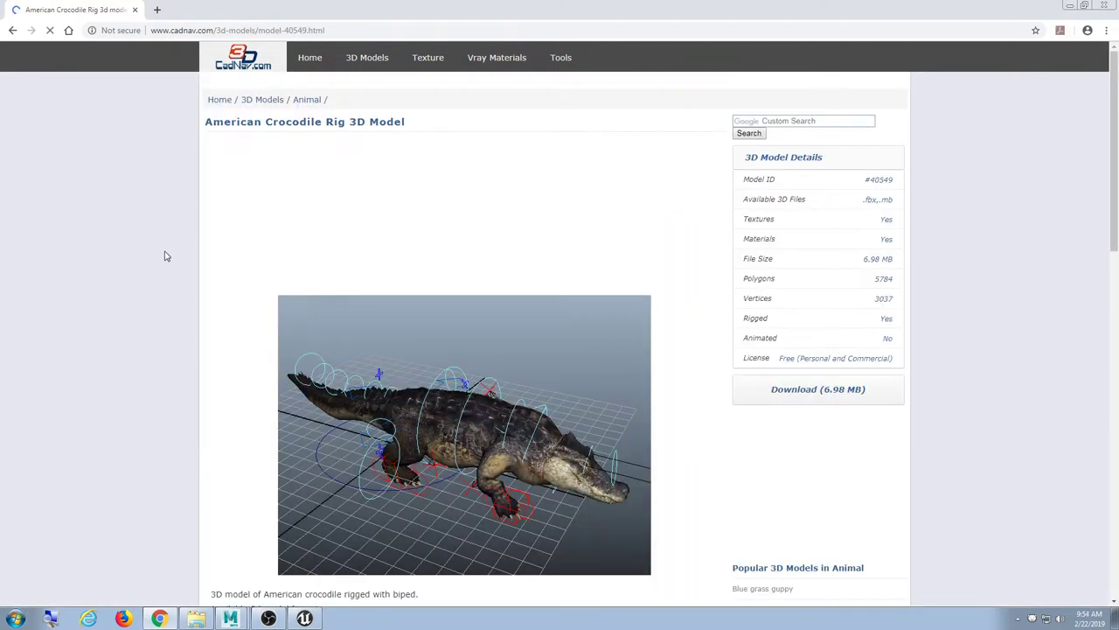
scroll(166, 255, down, 2)
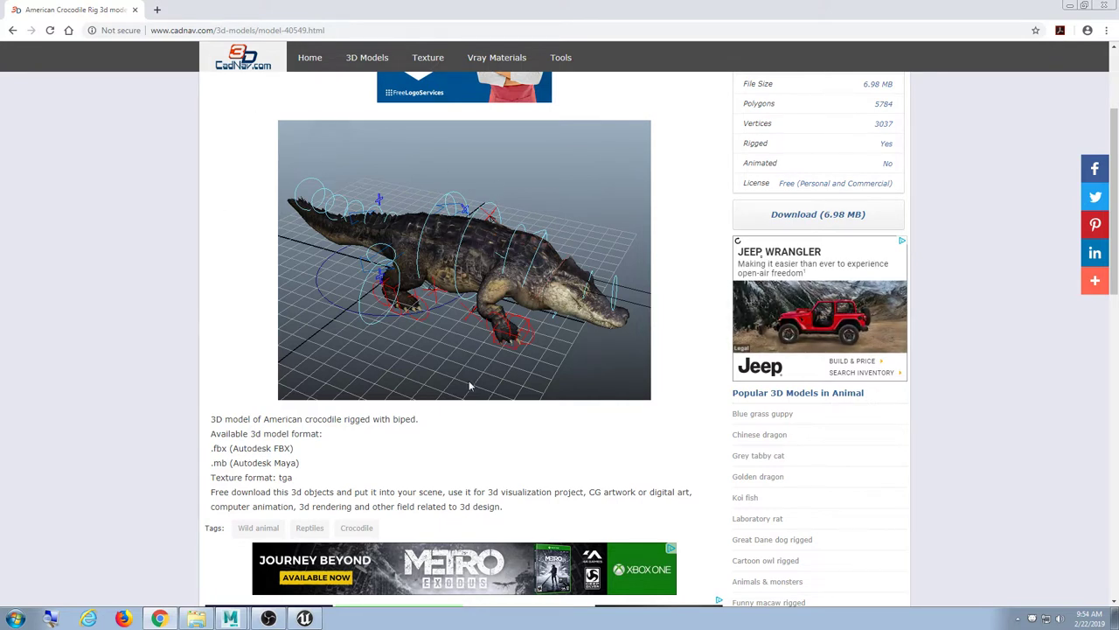
Download the American Crocodile Rig archive from cadnav.com and minimize the browser.
click(792, 218)
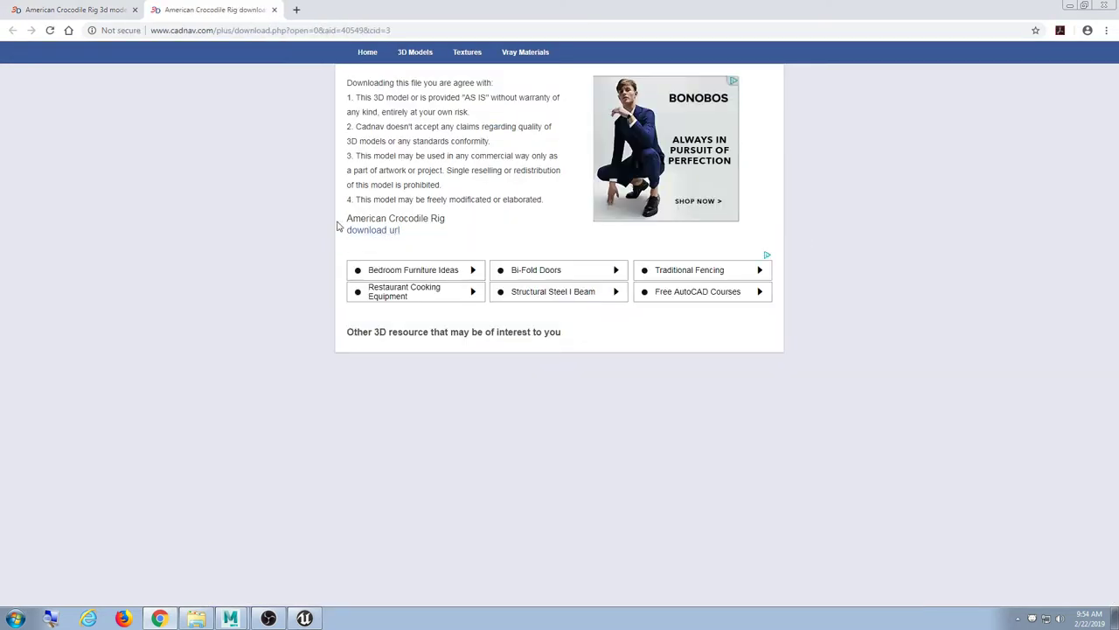
click(390, 232)
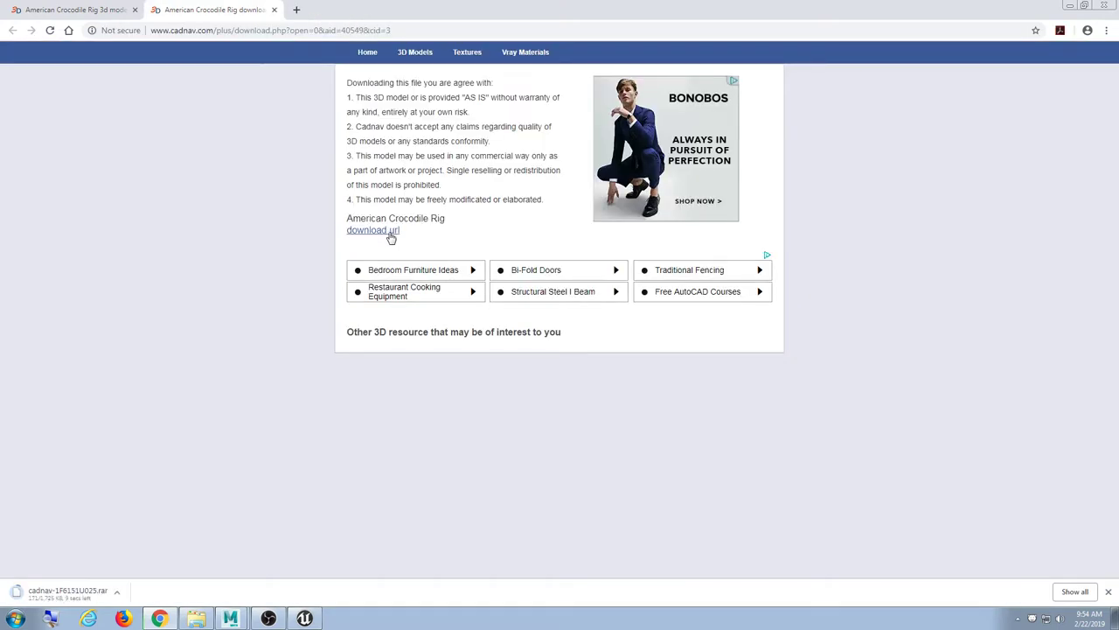
click(1071, 5)
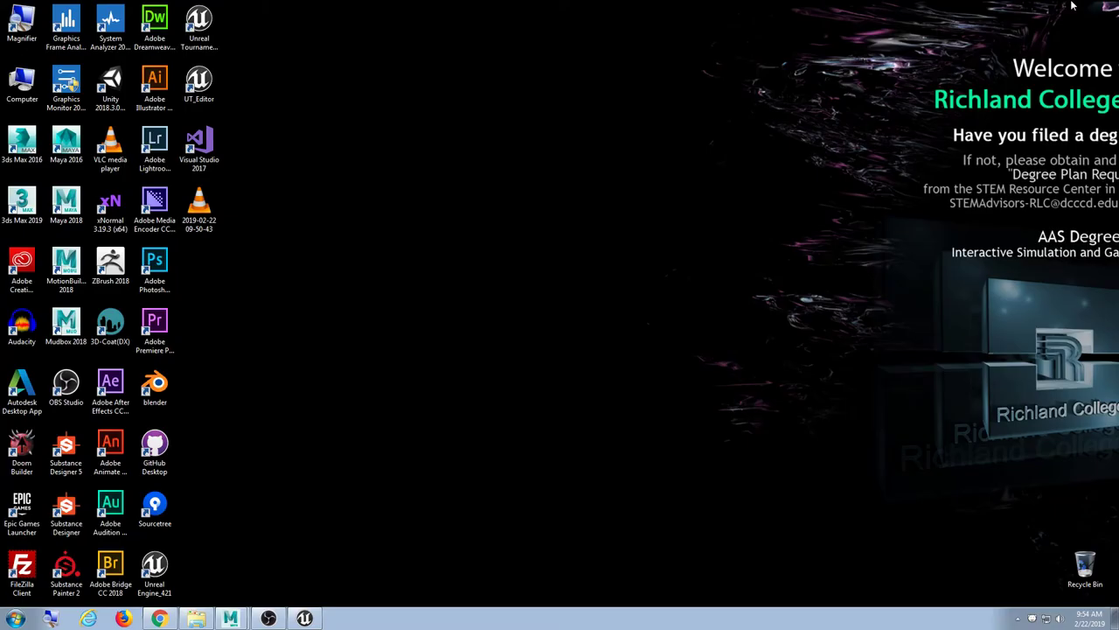
Switch to Windows Explorer and extract cadnav-1F6151U025.rar directly into the Downloads folder with 7-Zip.
click(196, 618)
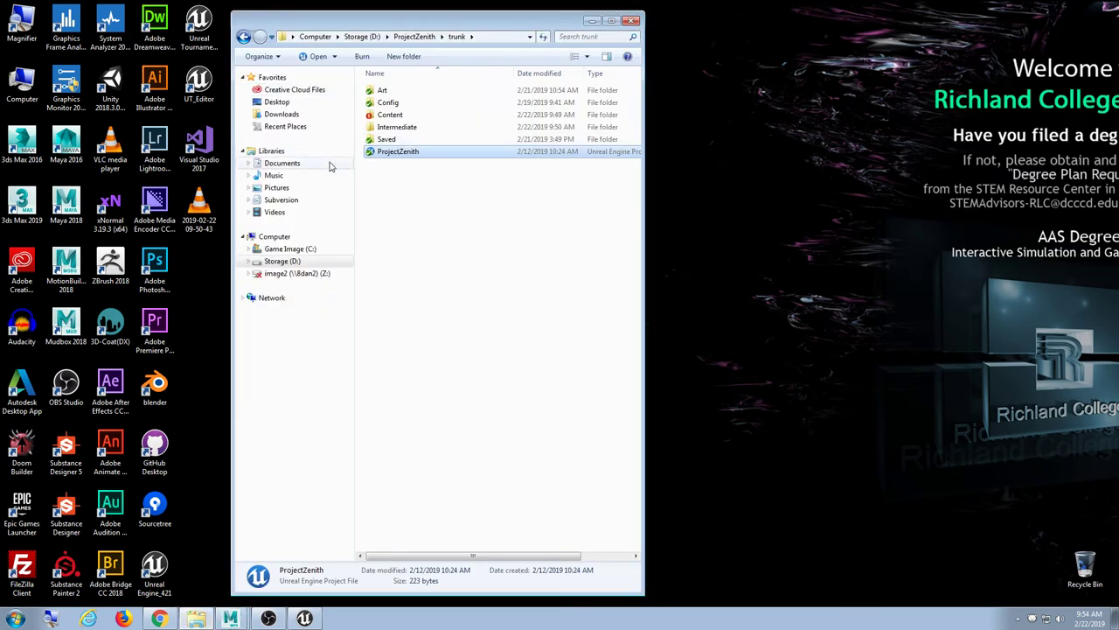
click(281, 114)
click(437, 91)
right_click(441, 94)
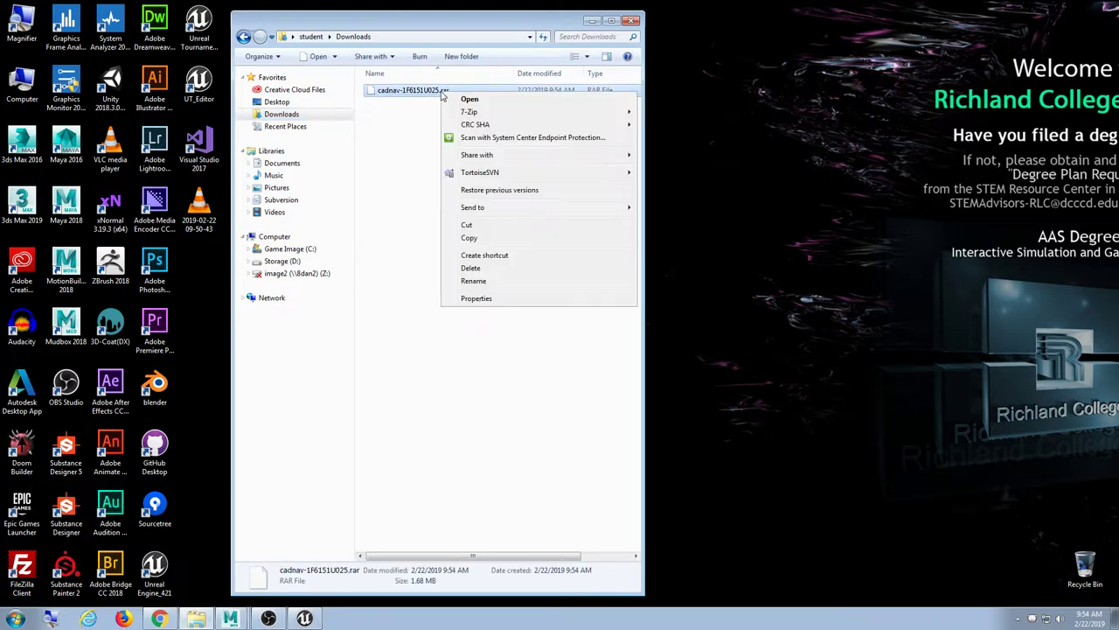
mouse_move(469, 112)
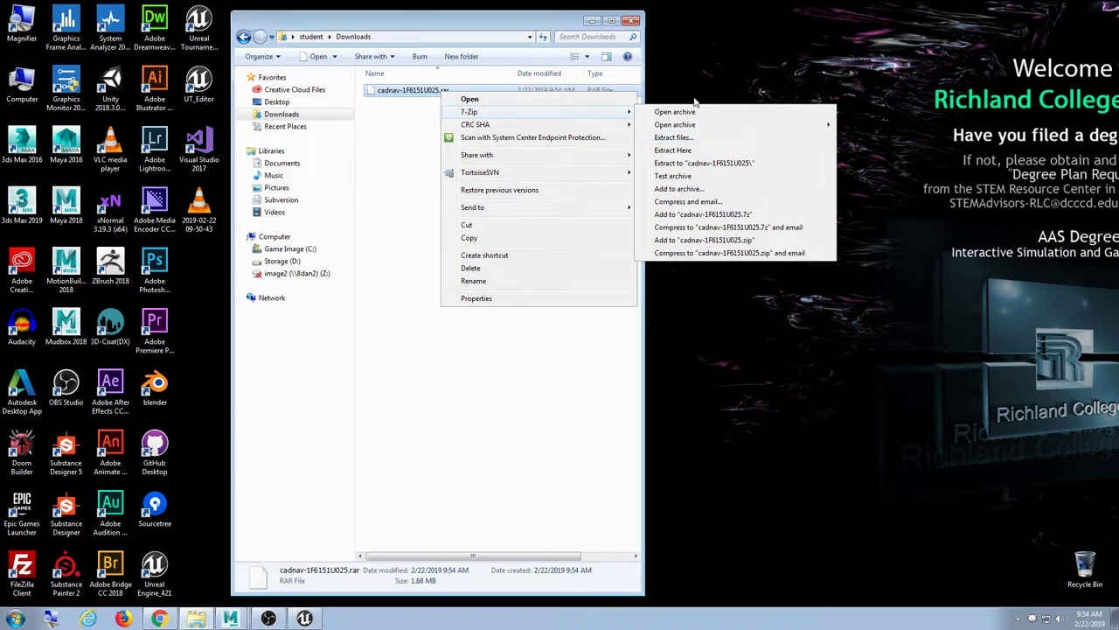
click(725, 153)
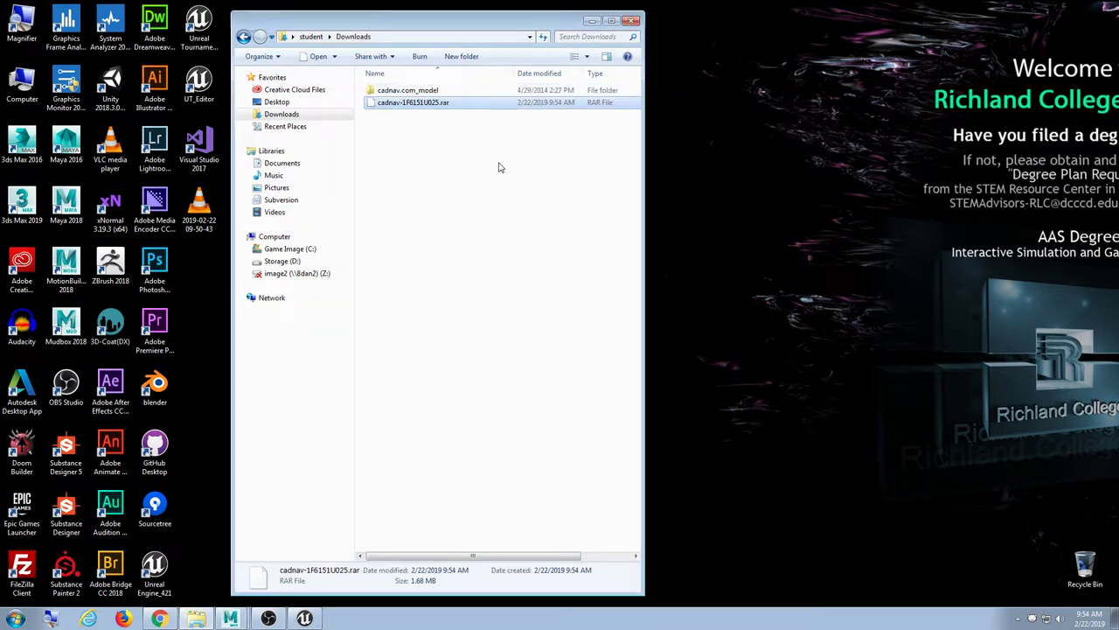
Open the Model_D0603030 folder inside the extracted cadnav.com_model folder and copy its path.
double_click(426, 91)
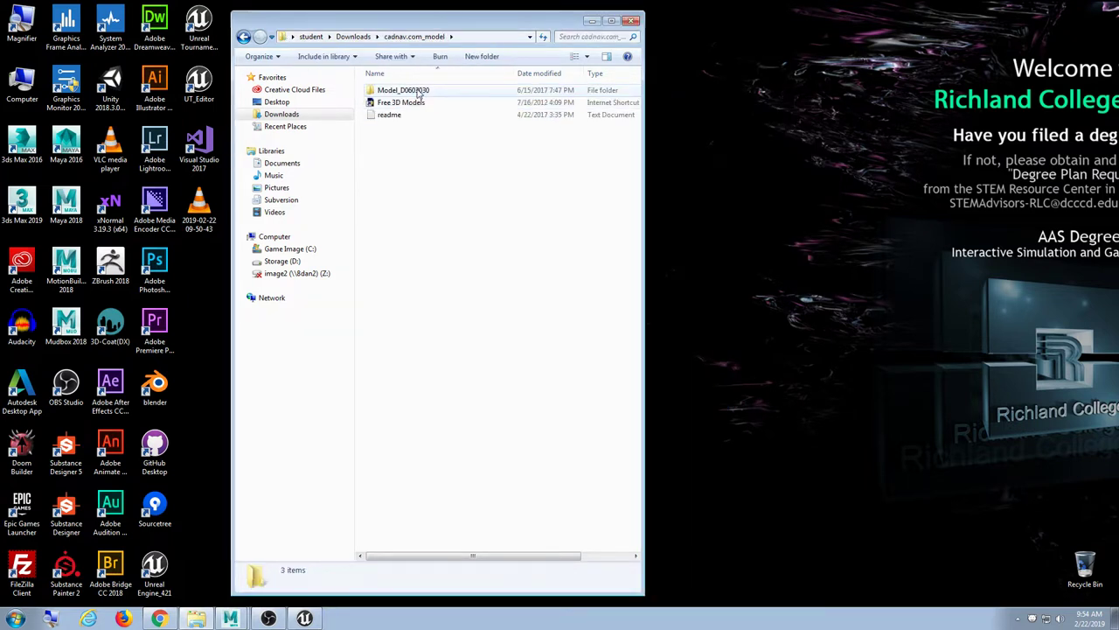
double_click(426, 90)
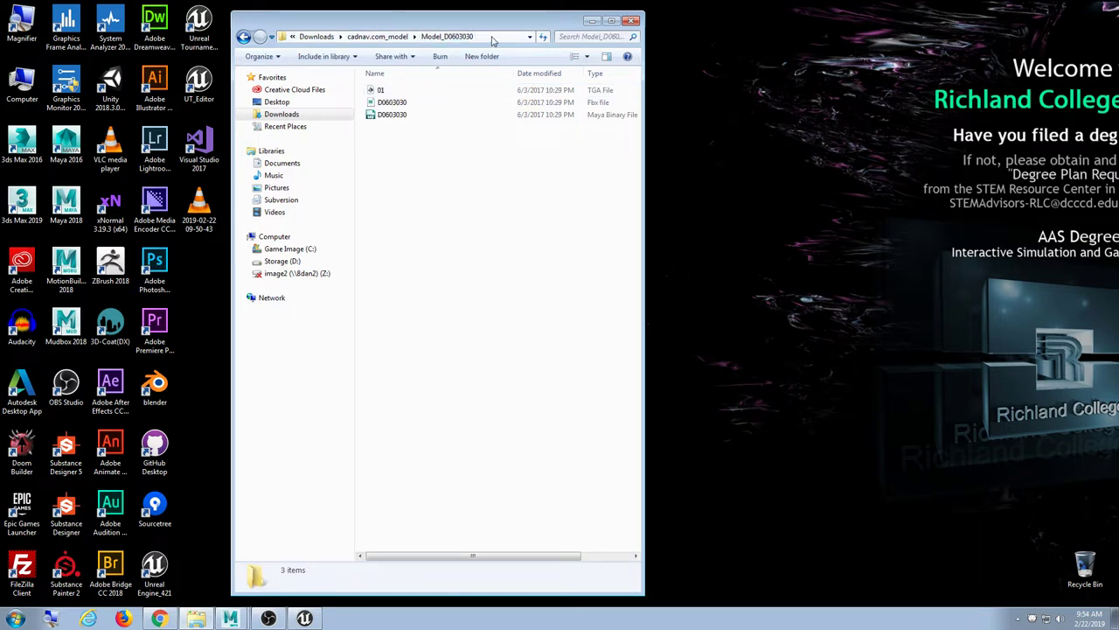
click(492, 38)
key(ctrl+c)
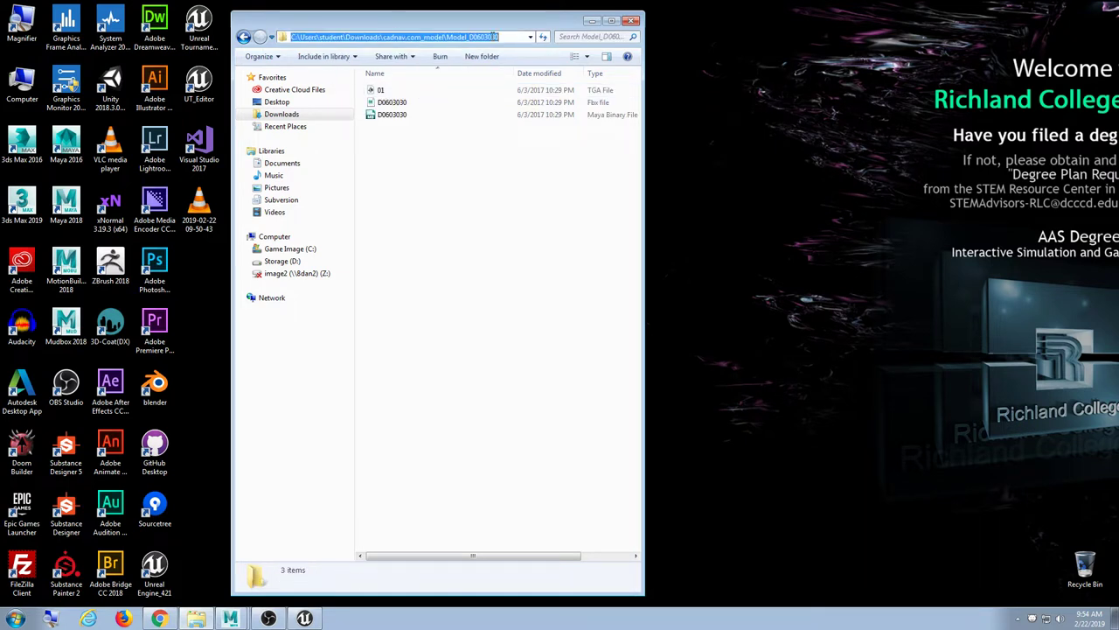
Switch to Maya and open D0603030.mb from the copied folder path without saving the untitled scene, dismissing the mental ray notice.
click(231, 618)
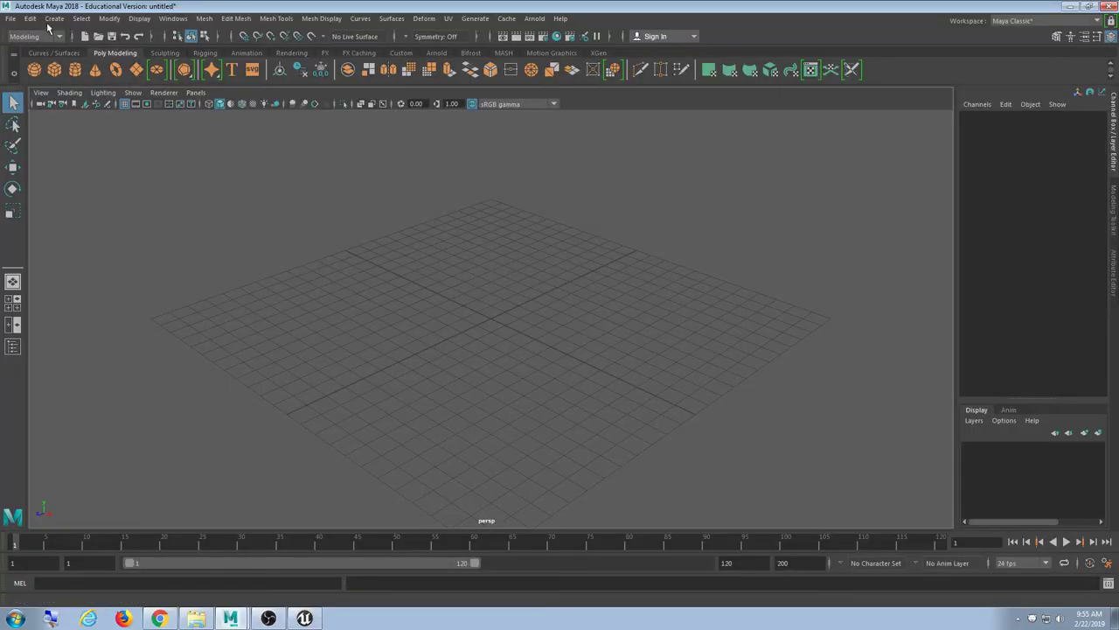
click(9, 19)
click(35, 45)
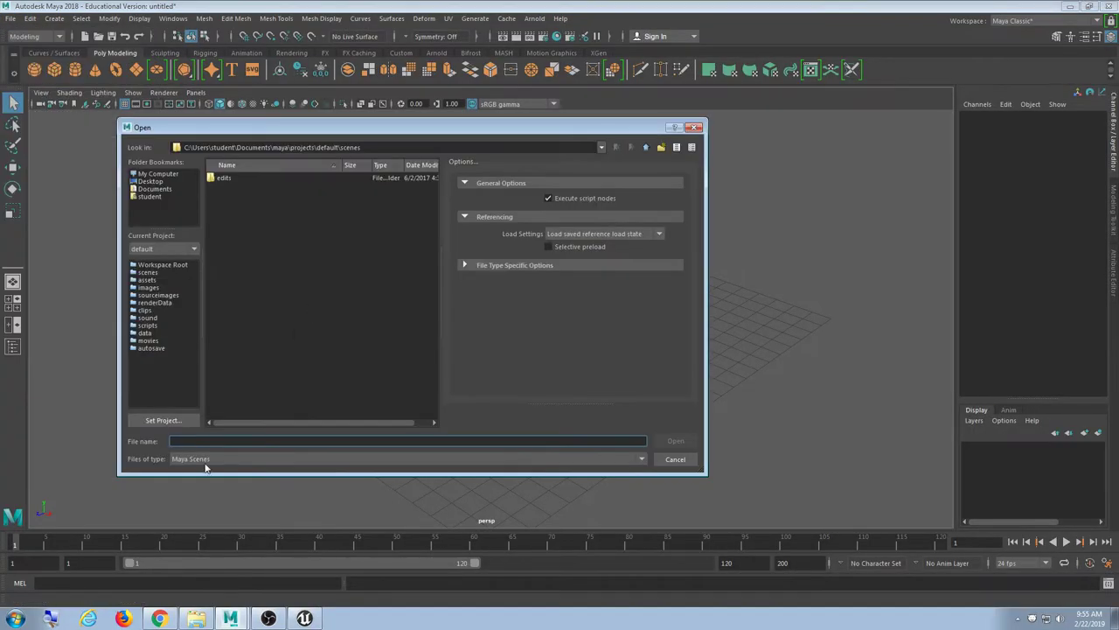
key(ctrl+v)
key(Return)
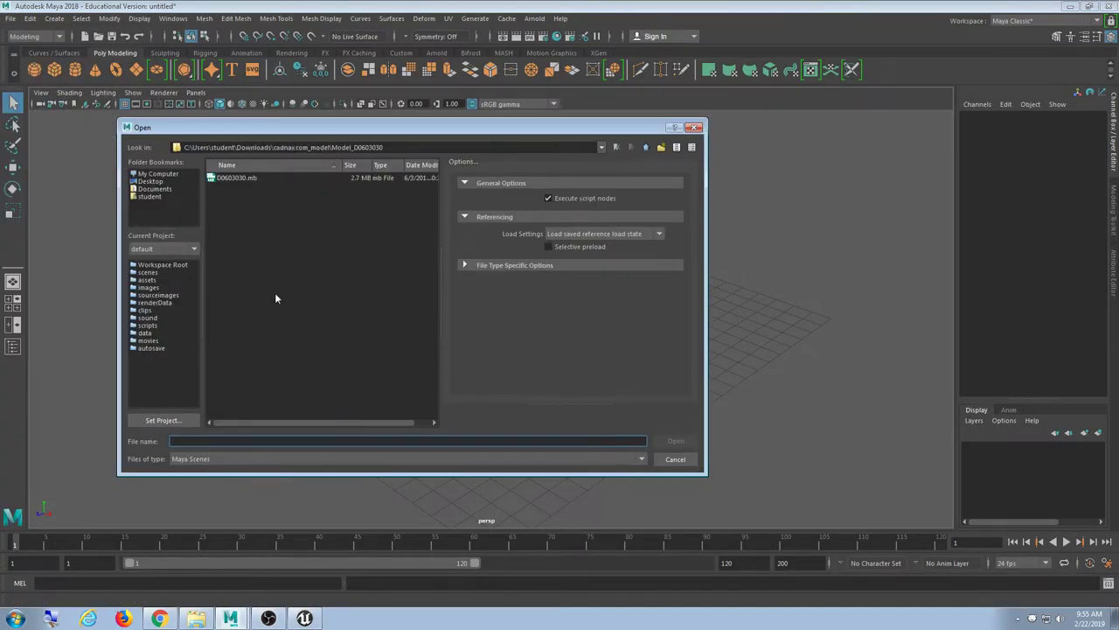
double_click(245, 177)
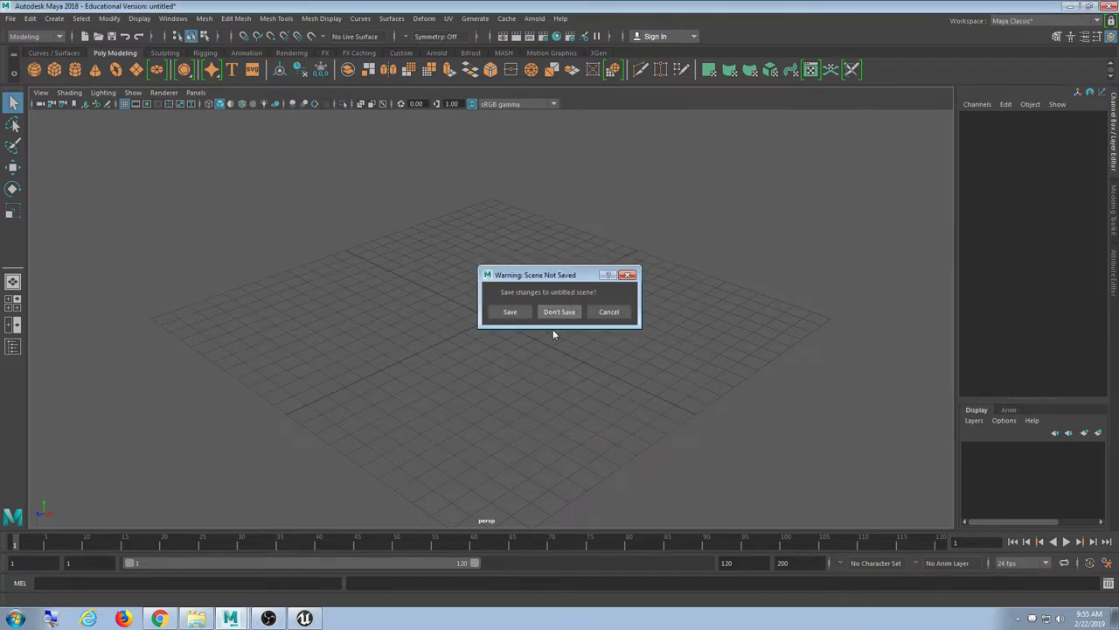
click(544, 312)
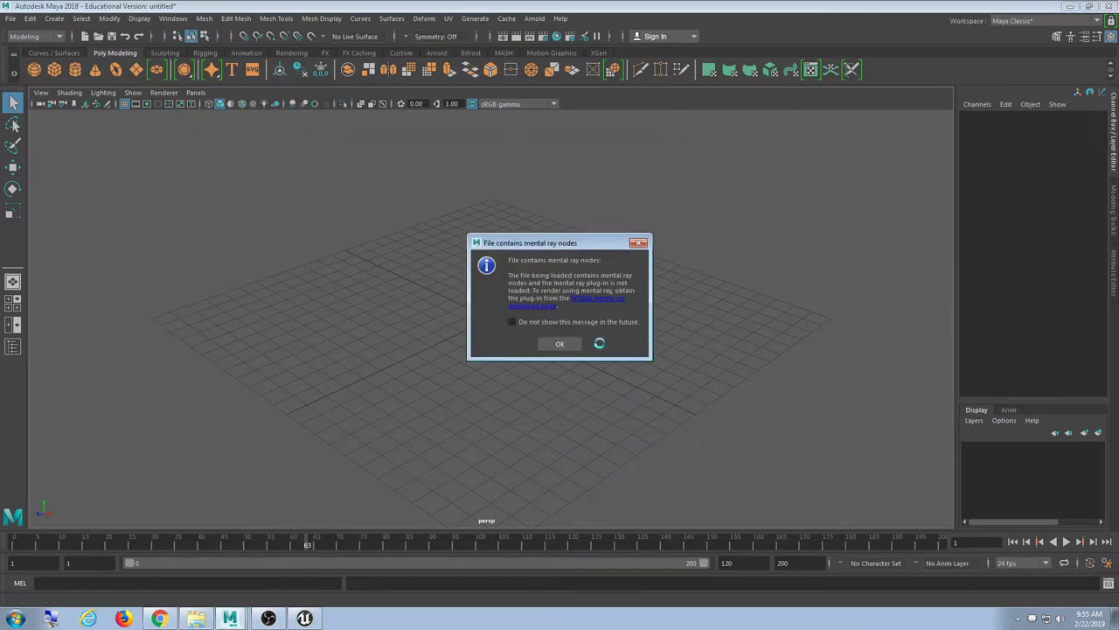
click(568, 344)
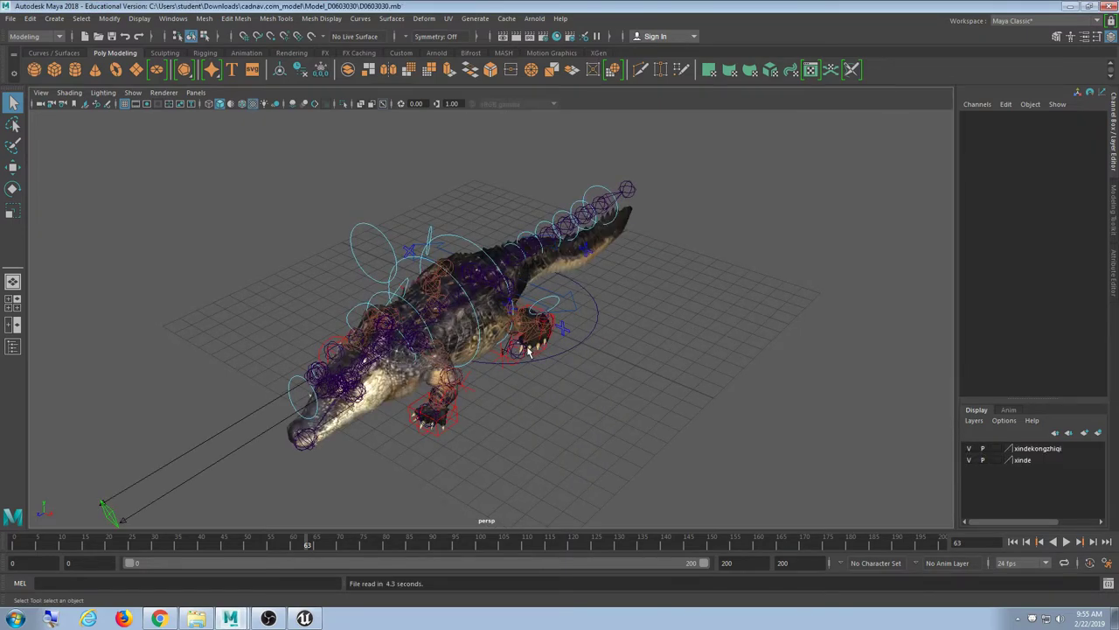
Examine the rigged crocodile up close, preview its animation, and stop at frame 21.
alt+drag(598, 370, 647, 348)
scroll(600, 347, up, 3)
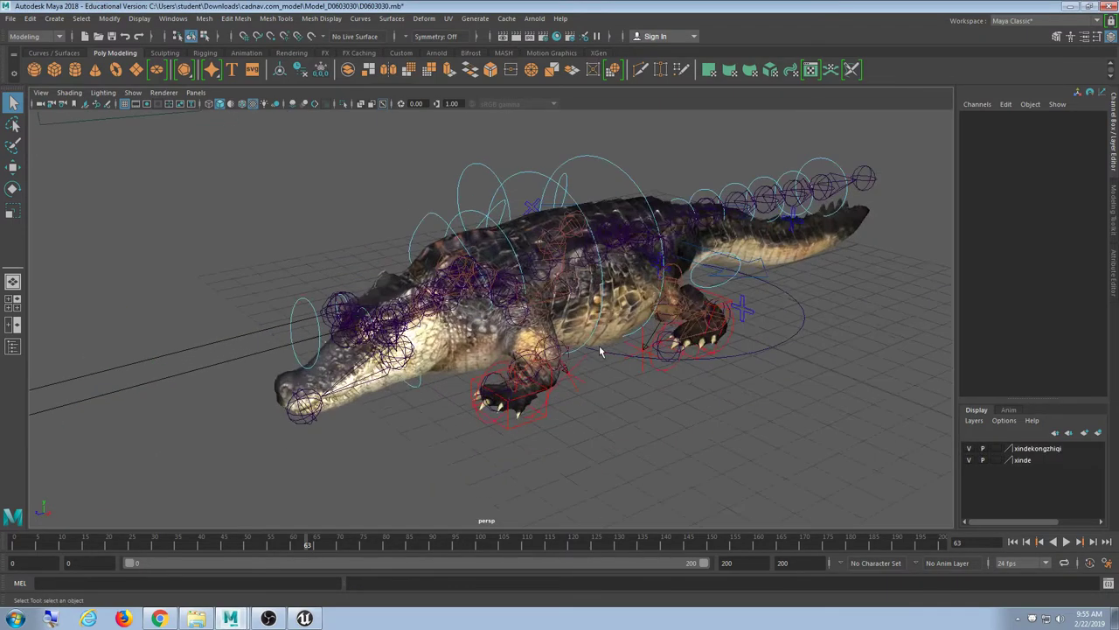
scroll(600, 351, down, 2)
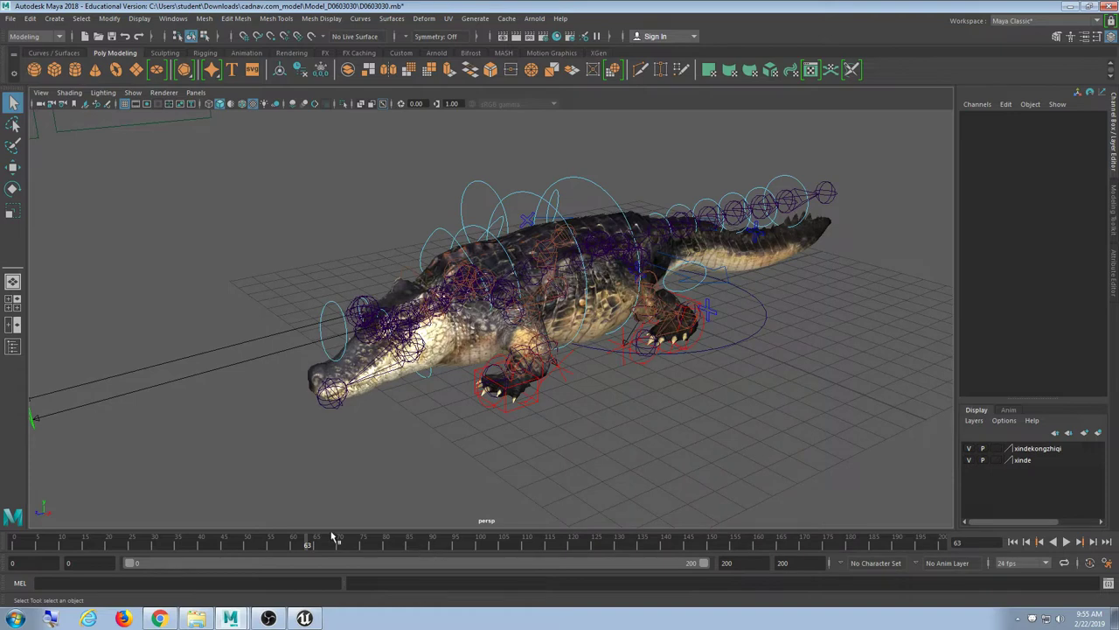
drag(332, 536, 418, 541)
key(alt+v)
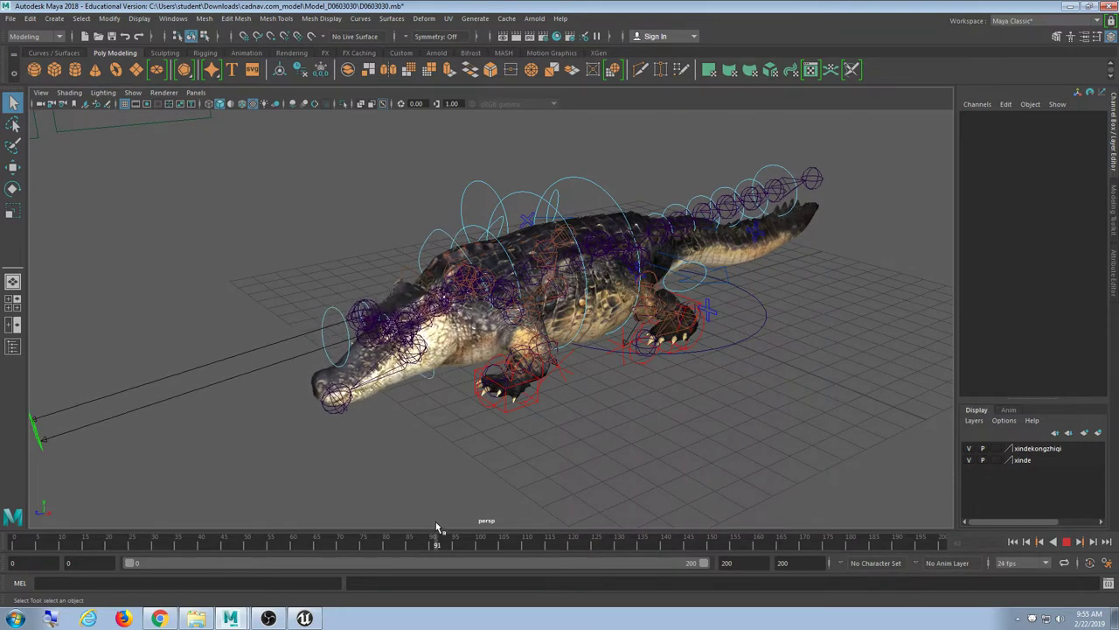
click(113, 540)
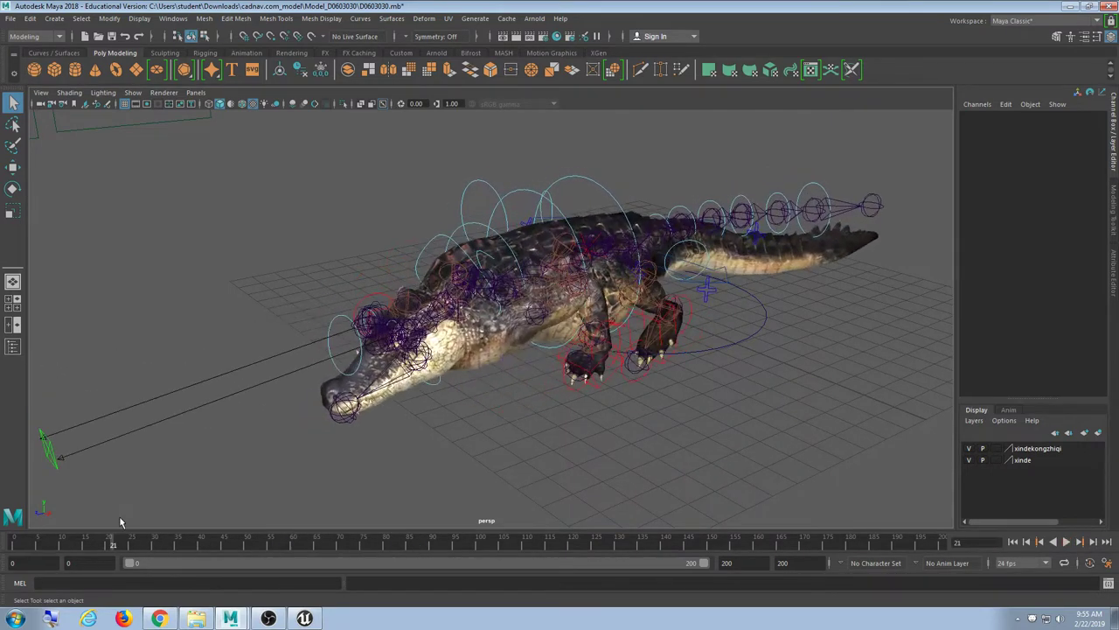
Start a new empty scene, discarding the changes to D0603030.mb.
click(11, 19)
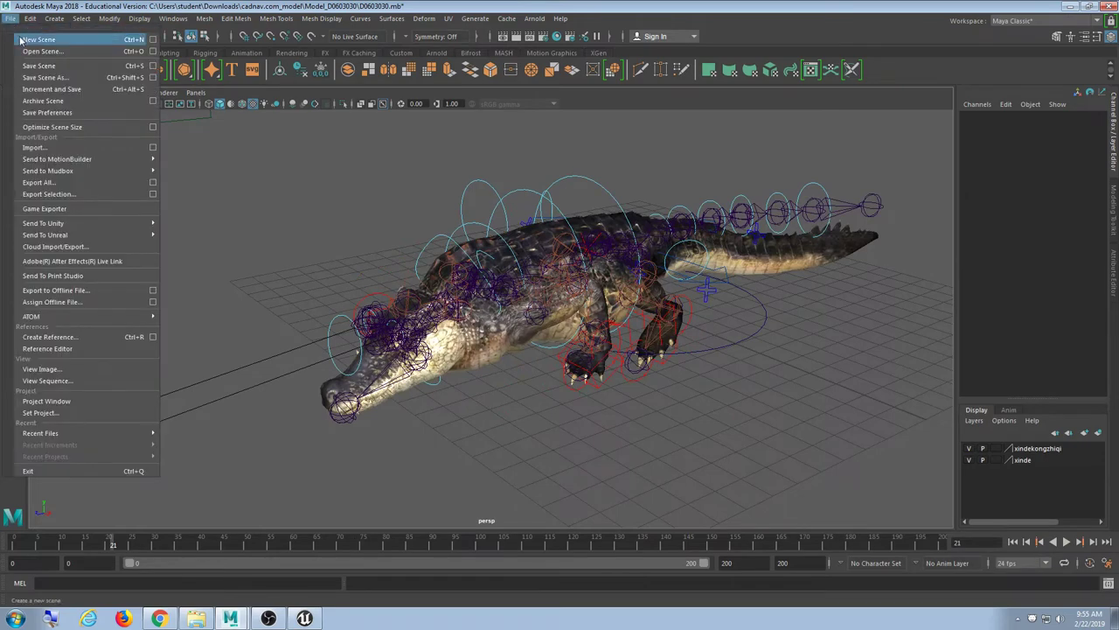
click(843, 367)
alt+drag(843, 368, 836, 367)
click(11, 18)
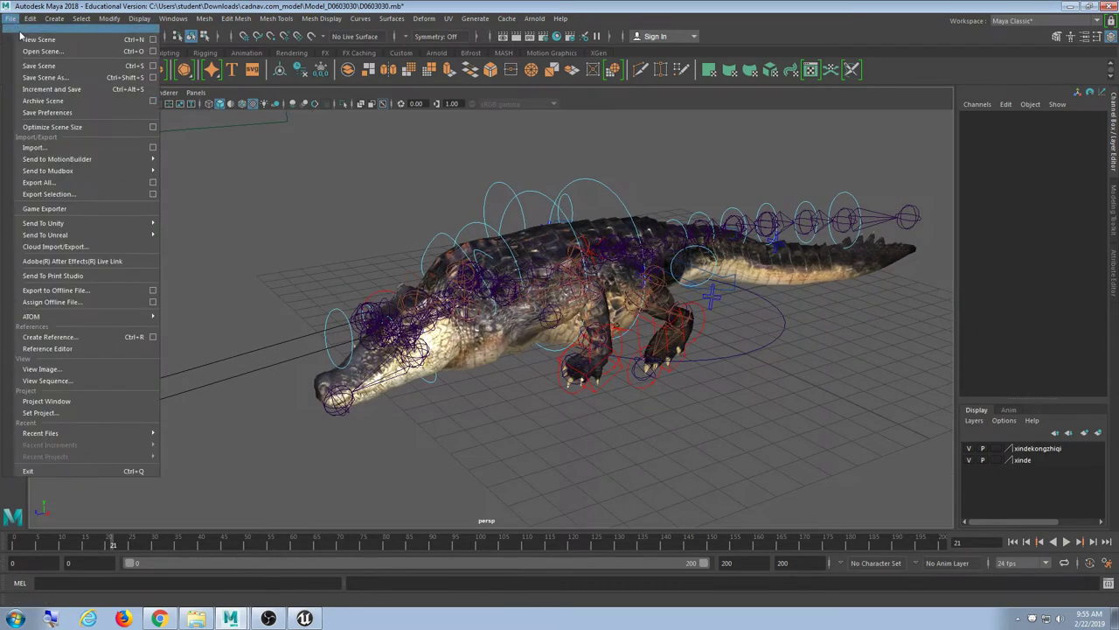
click(35, 29)
click(558, 316)
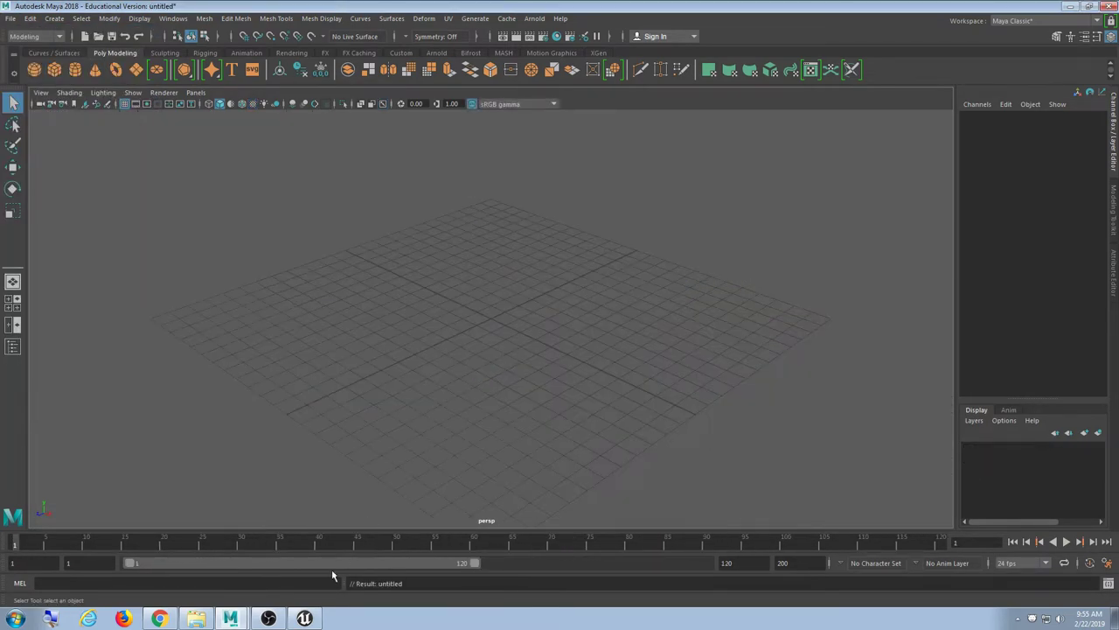
Reopen D0603030.mb from the Model_D0603030 folder without saving the untitled scene, and dismiss the mental ray notice.
click(196, 618)
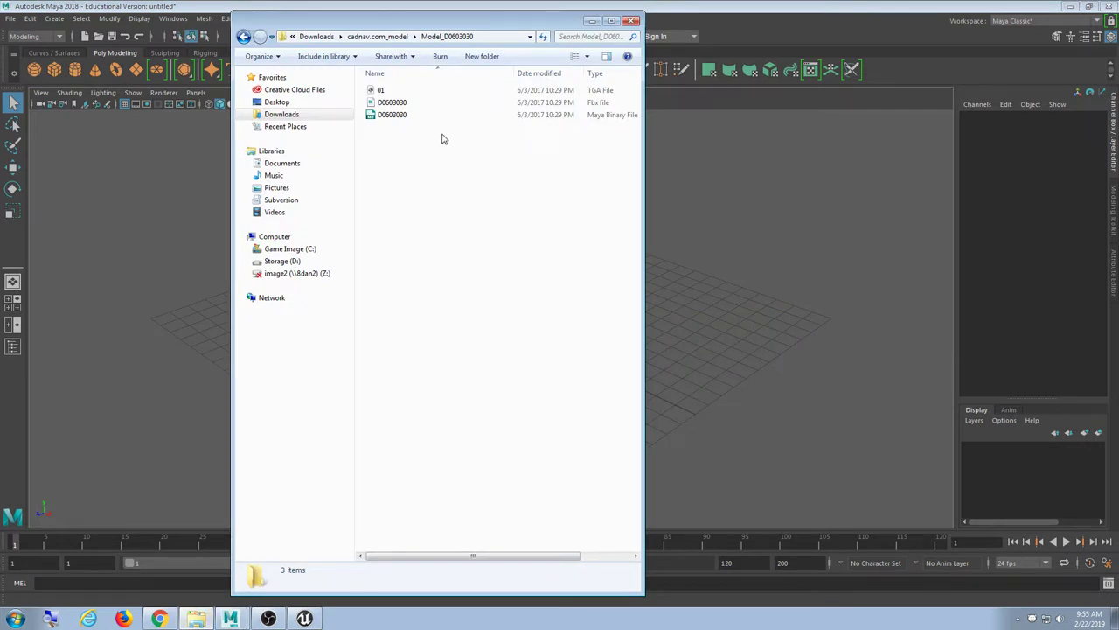
click(147, 3)
click(10, 18)
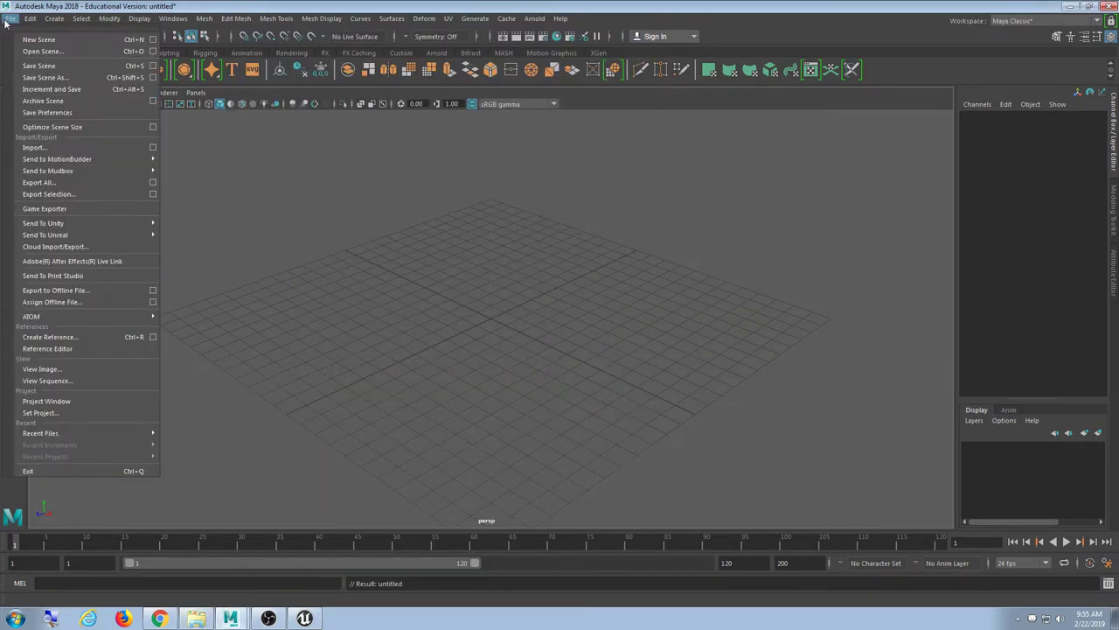
click(39, 52)
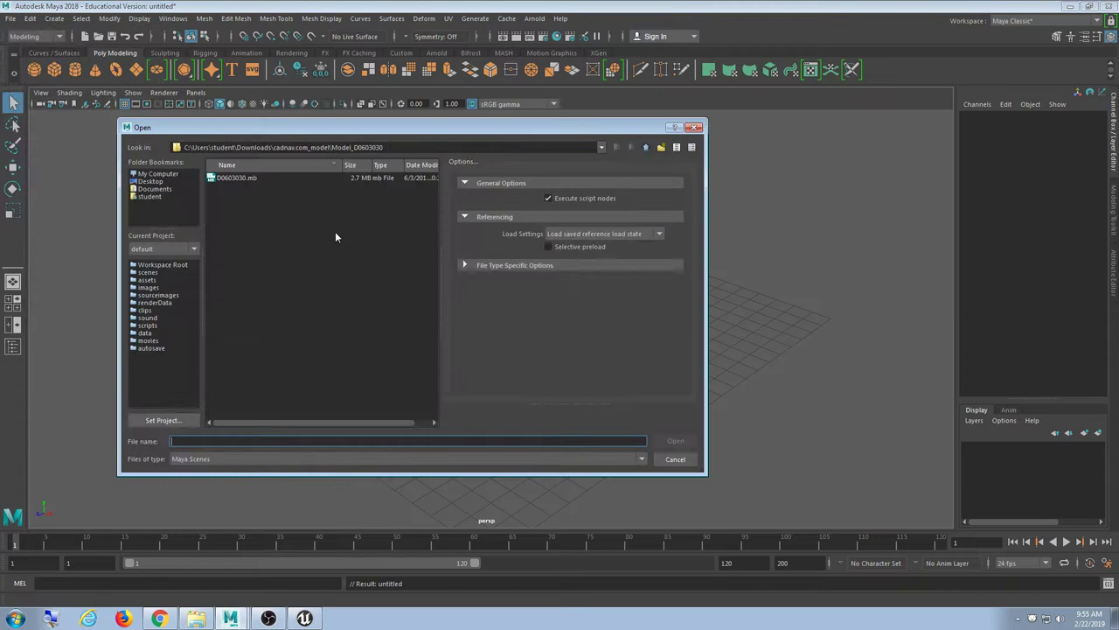
double_click(236, 177)
click(562, 311)
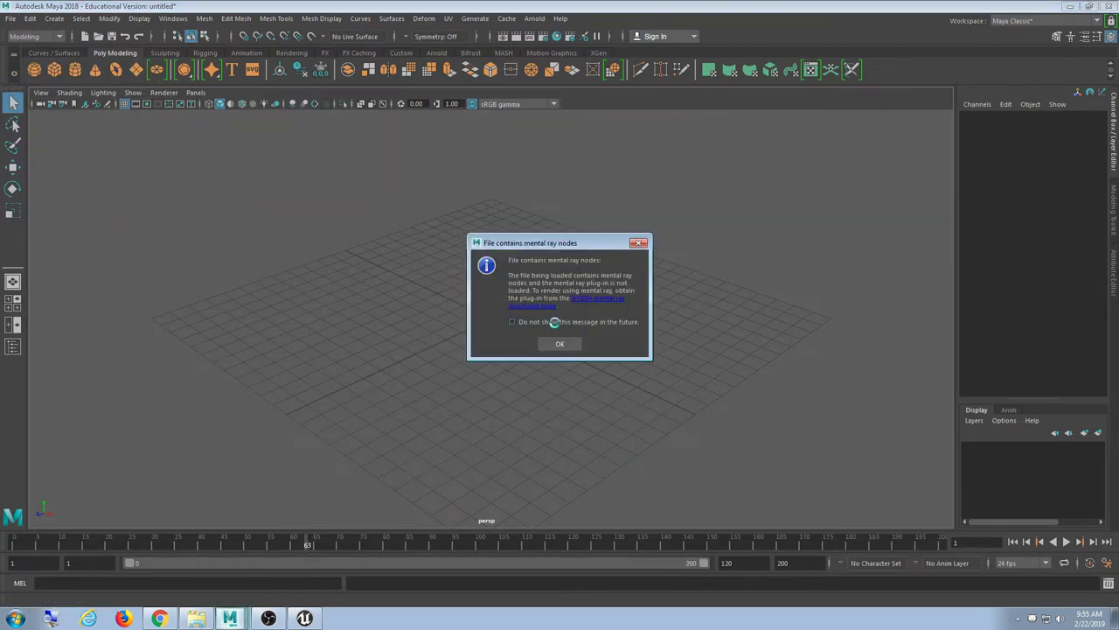
click(551, 343)
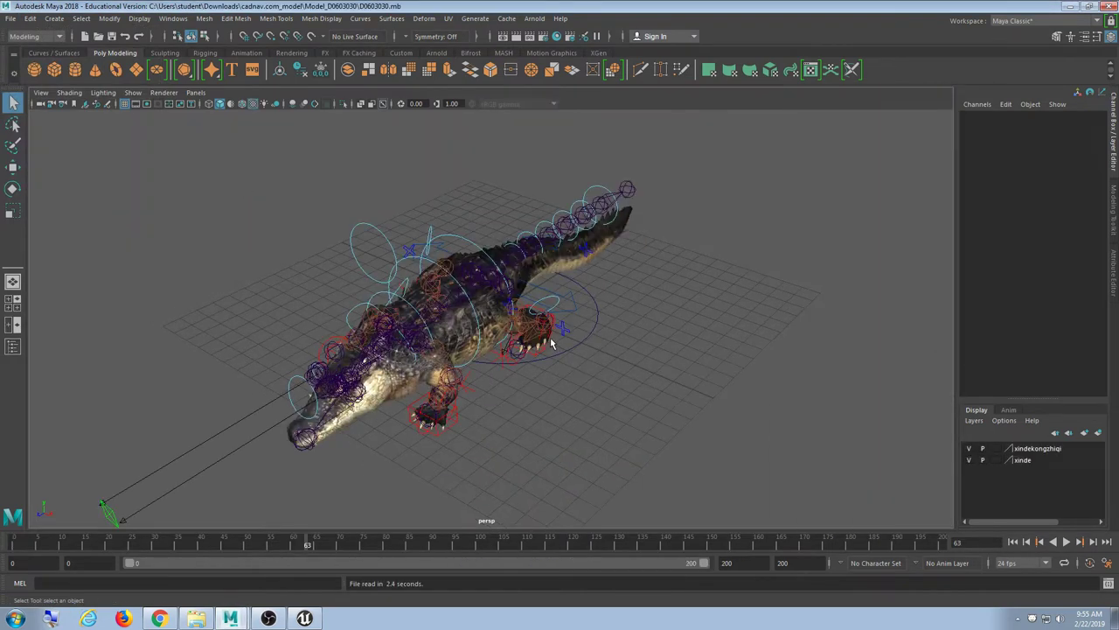
Examine the crocodile rig from the side at frame 61 and inspect the neck control's channels.
alt+drag(542, 339, 420, 407)
scroll(420, 410, up, 3)
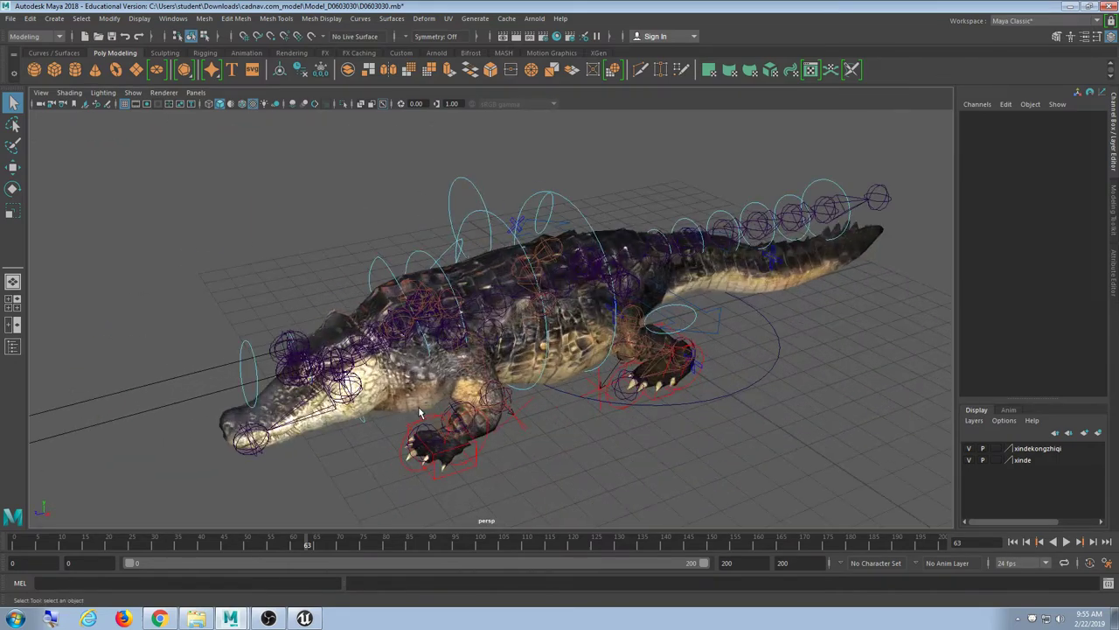
alt+drag(495, 317, 421, 399)
mouse_move(302, 543)
mouse_down()
mouse_move(62, 542)
mouse_move(297, 544)
mouse_up()
click(376, 260)
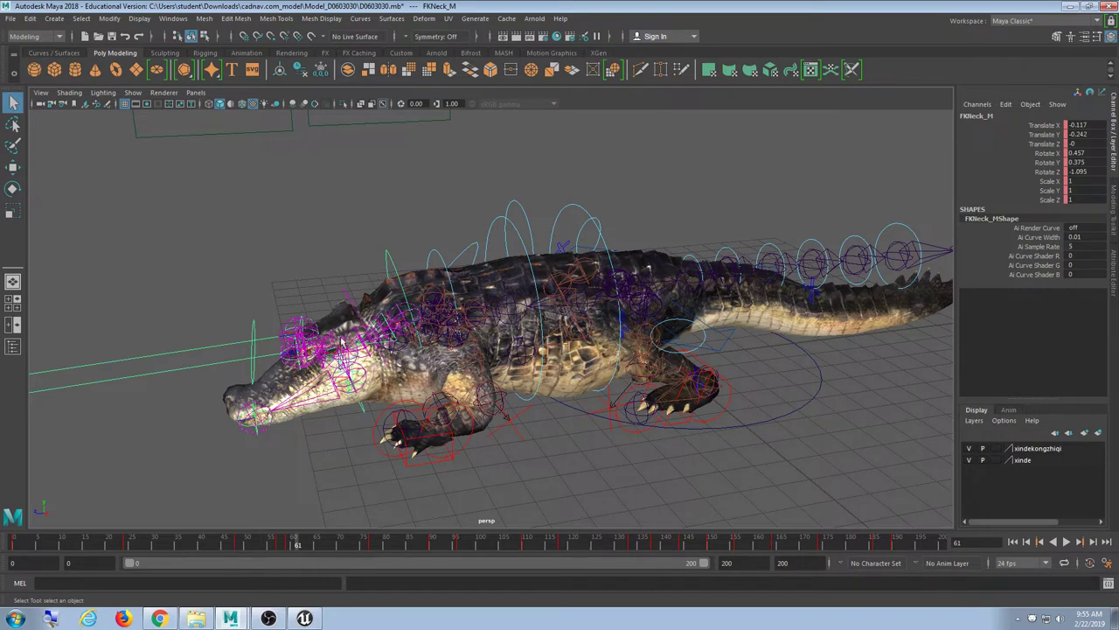
click(578, 476)
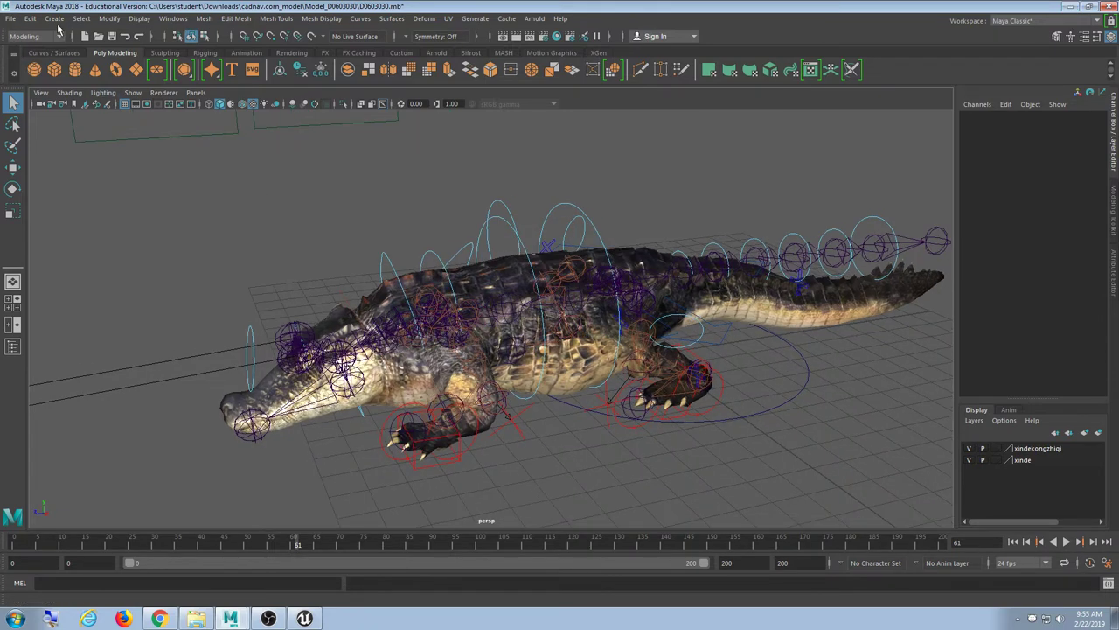
Inspect the fourth tail joint and the crocodile mesh, and preview the animation briefly.
alt+drag(773, 289, 733, 268)
click(768, 273)
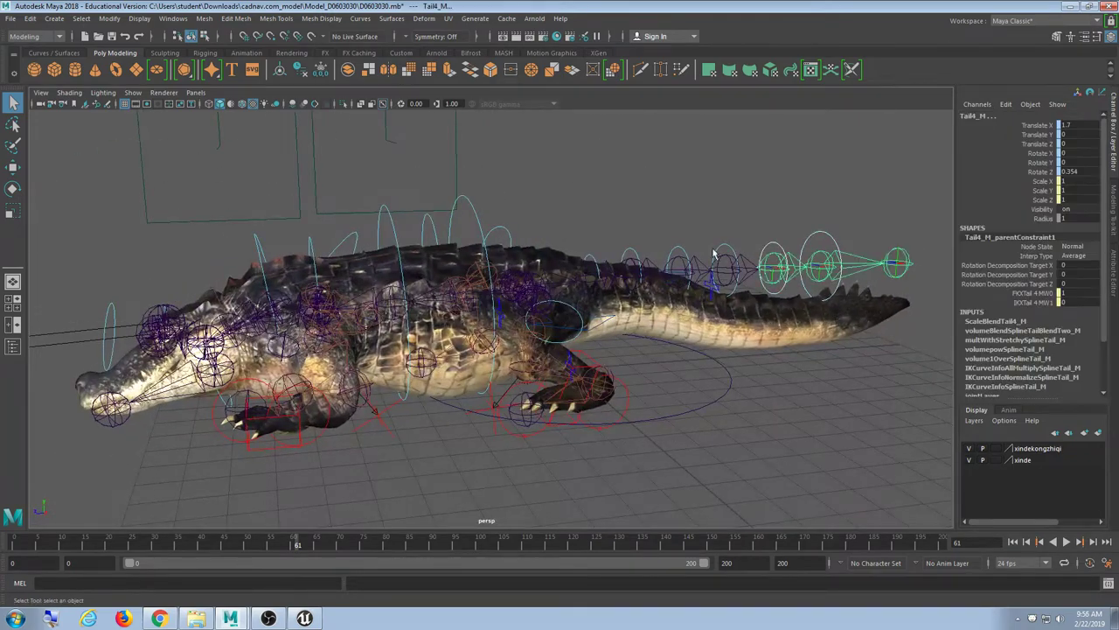
click(681, 356)
key(alt+v)
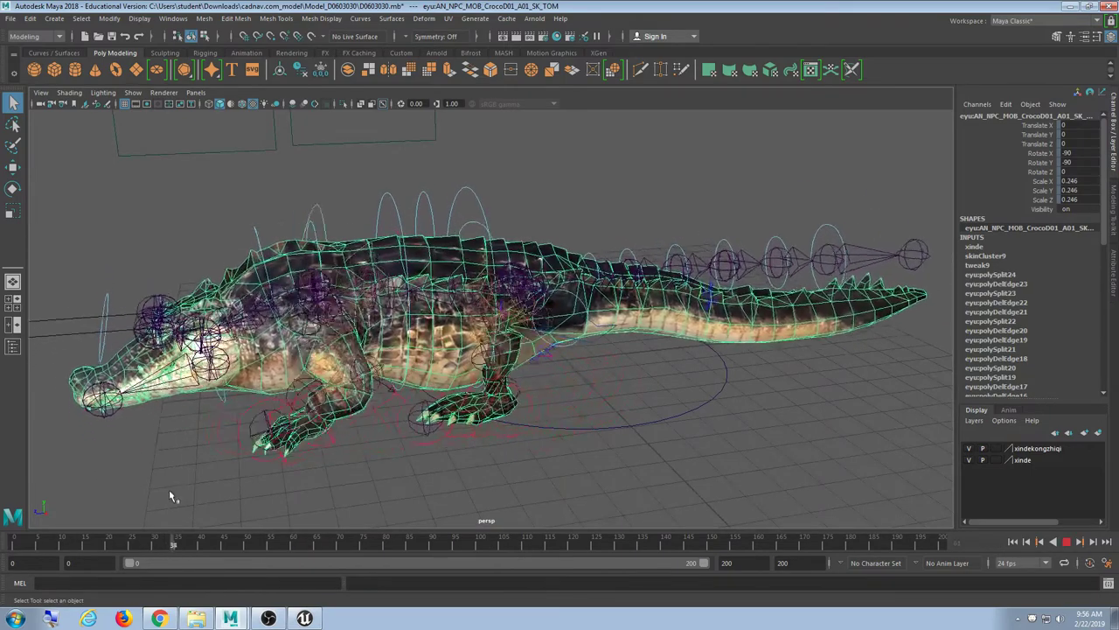
key(Escape)
click(14, 19)
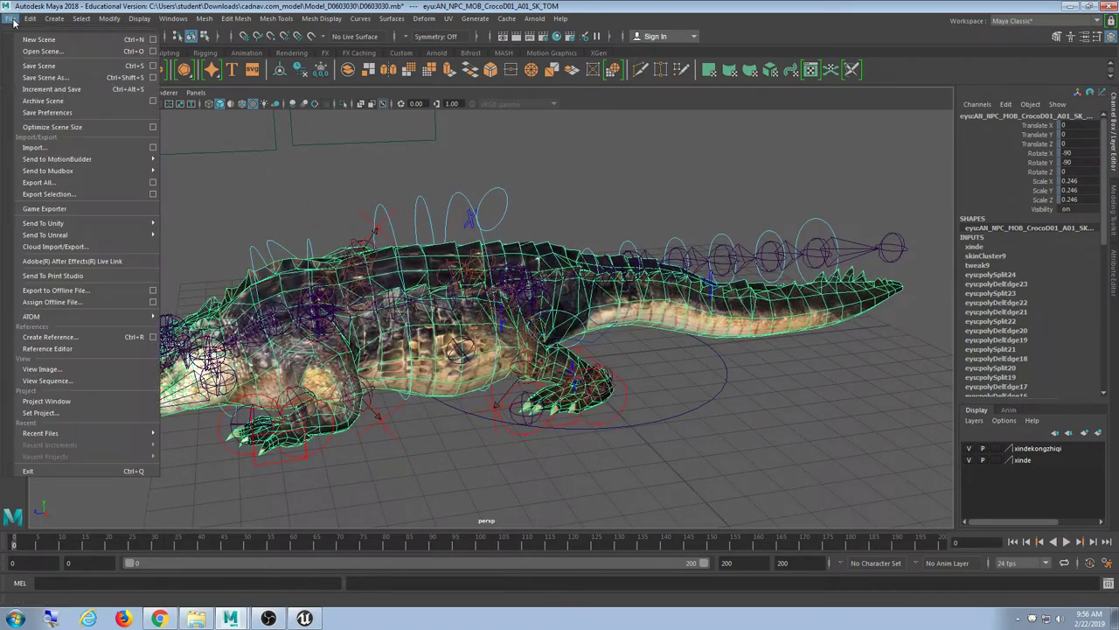
click(39, 33)
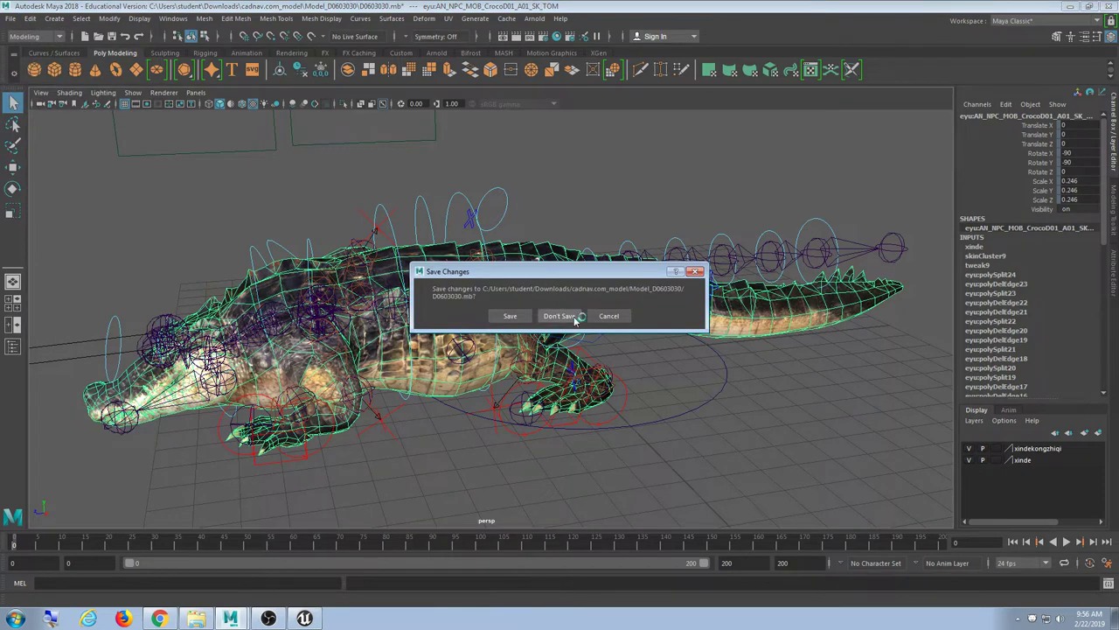
click(609, 317)
Test the lower back control FKBackA_M by rotating it freely, and undo the rotation.
click(457, 193)
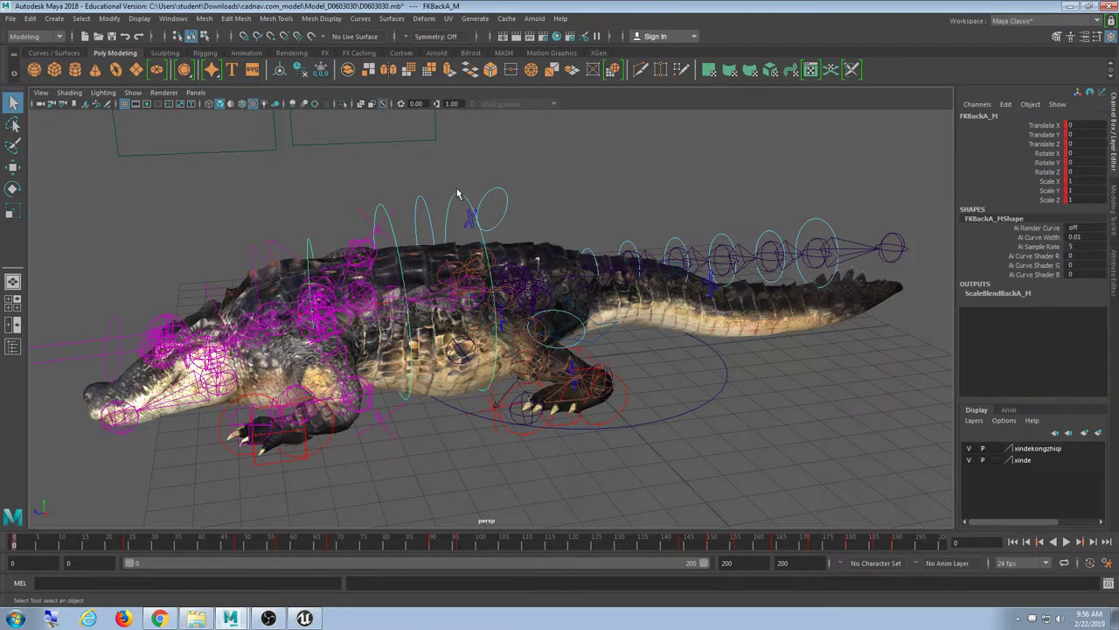
key(e)
drag(457, 275, 487, 265)
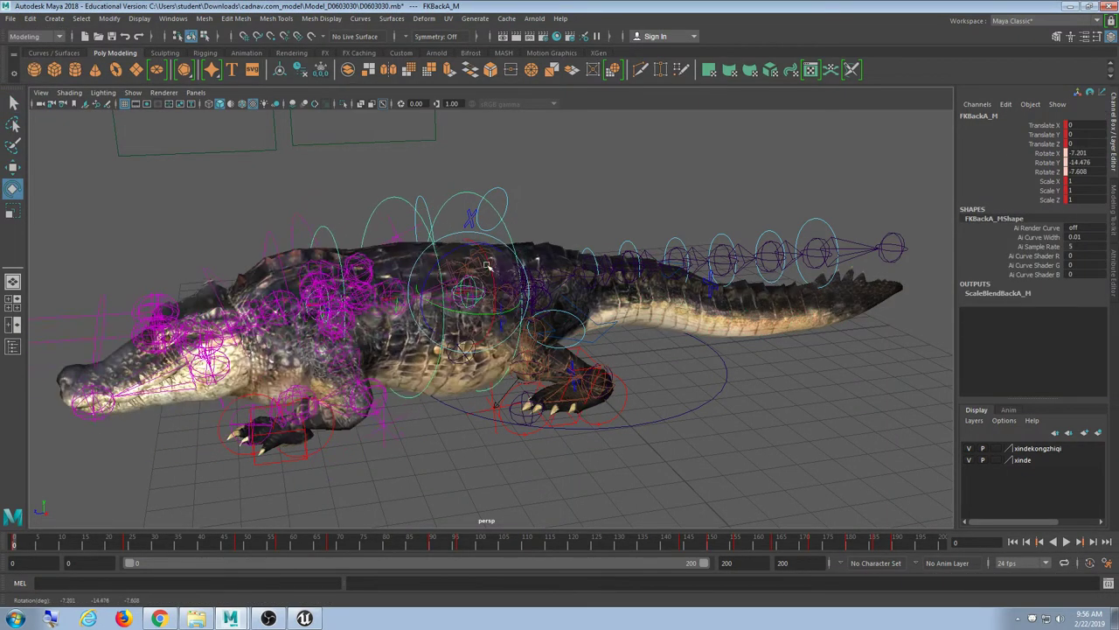
key(ctrl+z)
key(ctrl+z)
Try to rotate the chest control FKChest_M, and clear the selection.
alt+middle_drag(341, 241, 375, 236)
click(354, 237)
drag(362, 272, 262, 288)
click(757, 414)
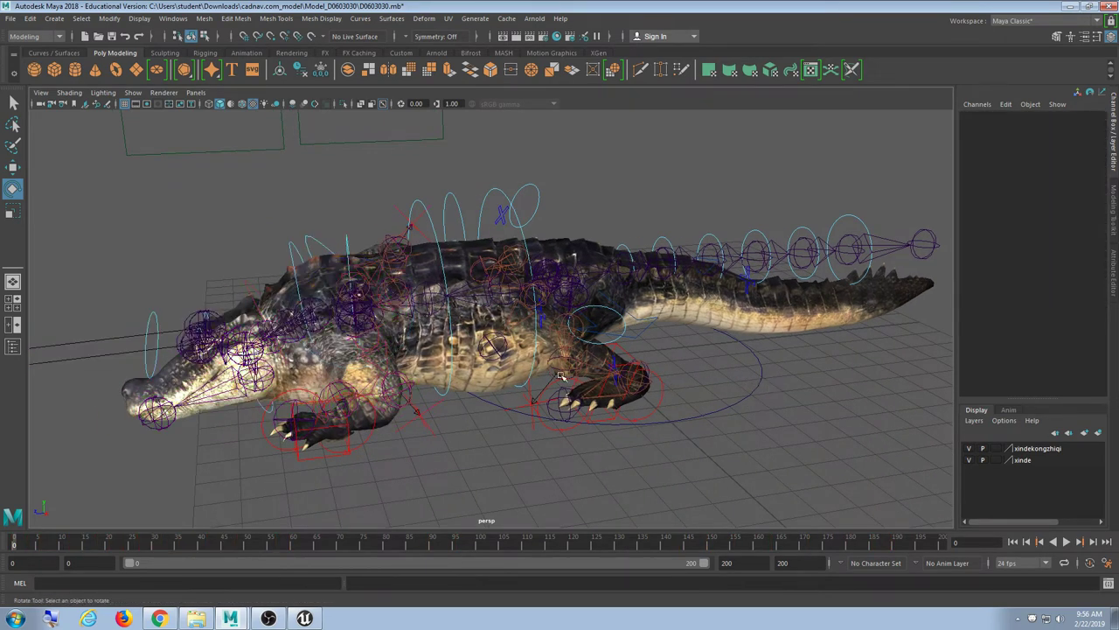
Test the tail by rotating its first joint together with the joints behind it, and undo the test changes.
click(409, 294)
click(679, 306)
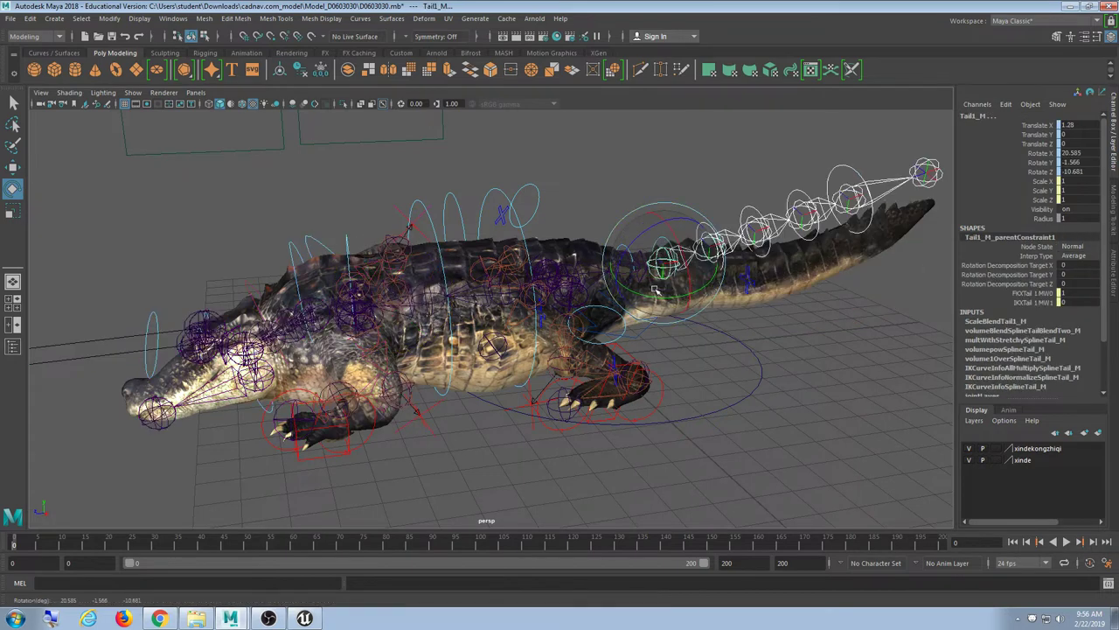
drag(679, 306, 697, 382)
key(ctrl+z)
key(ctrl+z)
key(ctrl+z)
key(ctrl+z)
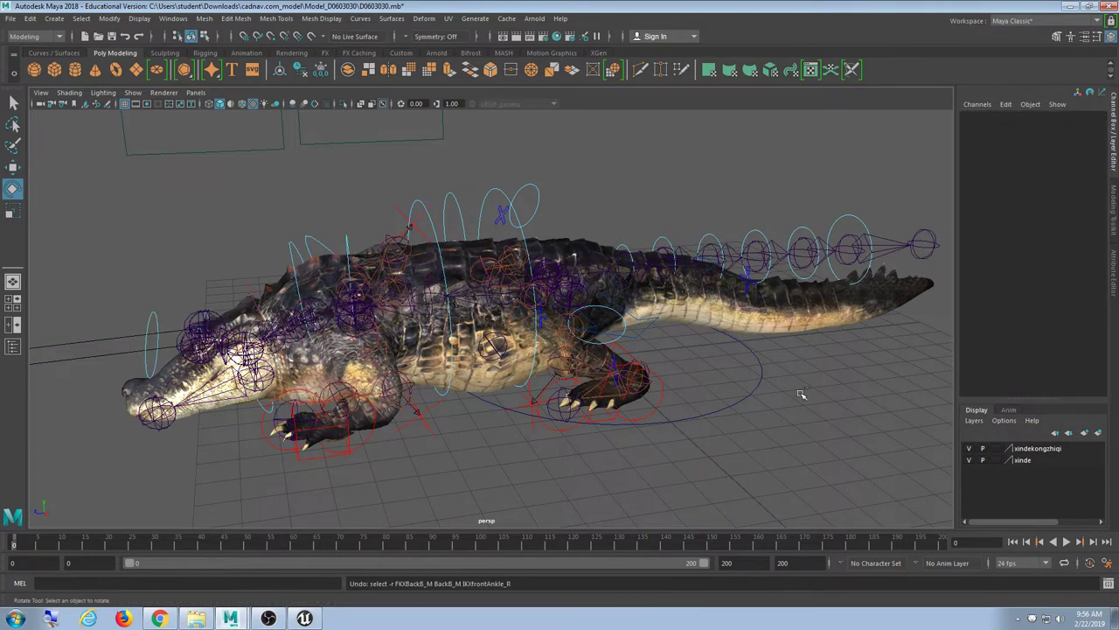
Start a new scene without saving the crocodile file, and reopen D0603030.mb without saving the untitled scene.
click(10, 18)
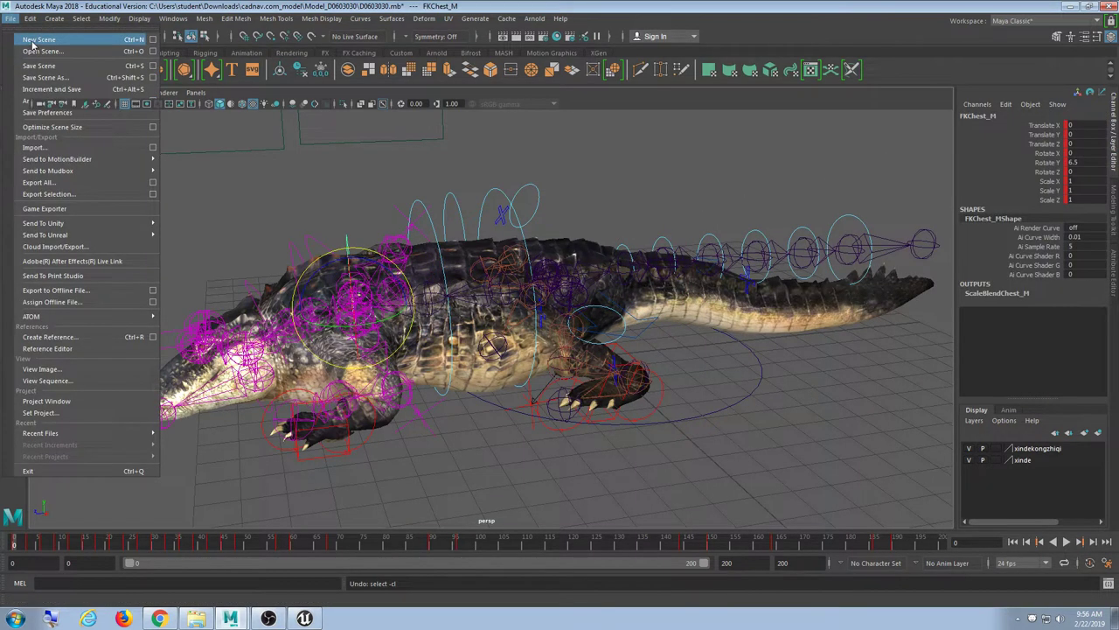
click(35, 38)
click(560, 315)
click(9, 18)
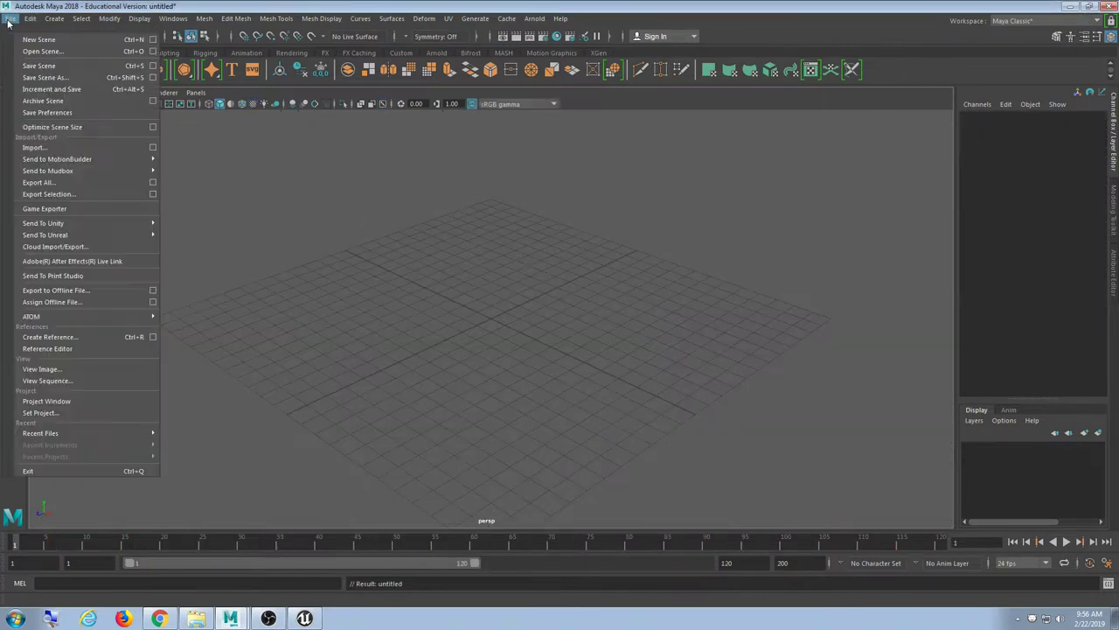
click(32, 53)
double_click(212, 178)
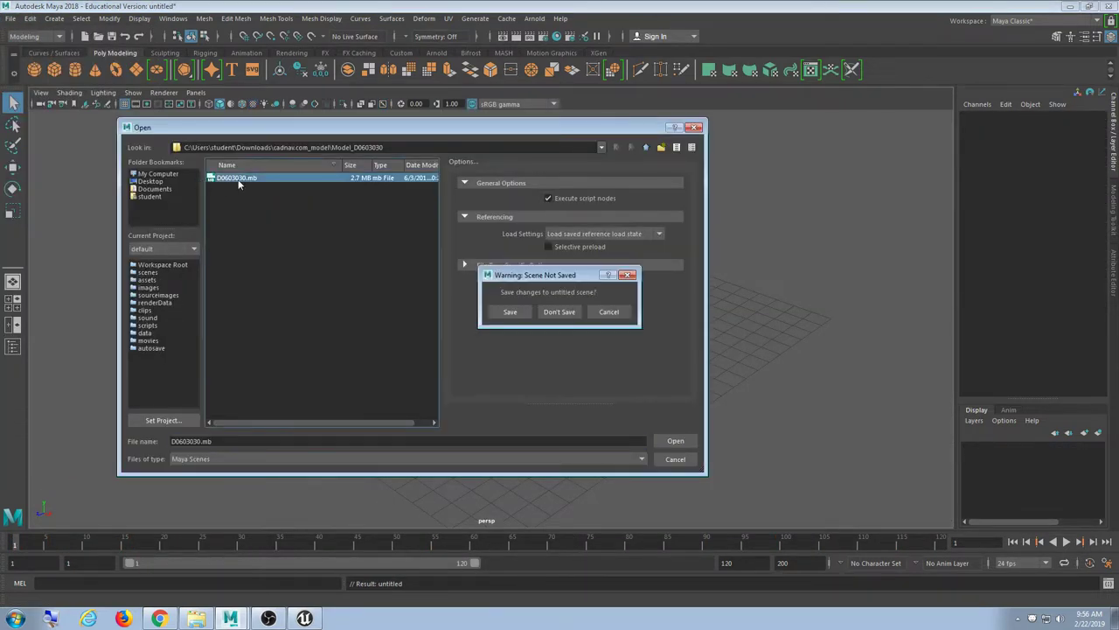
click(560, 316)
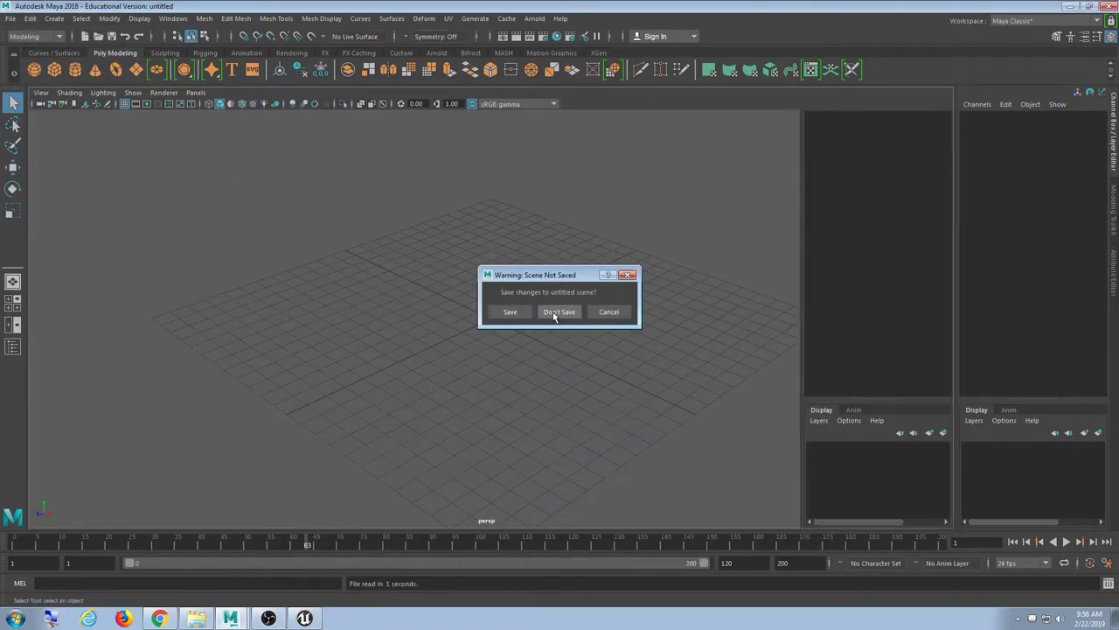
Examine the hind leg and tail up close, and inspect the first tail control FKTail1_M with the Rotate tool.
alt+drag(562, 459, 491, 426)
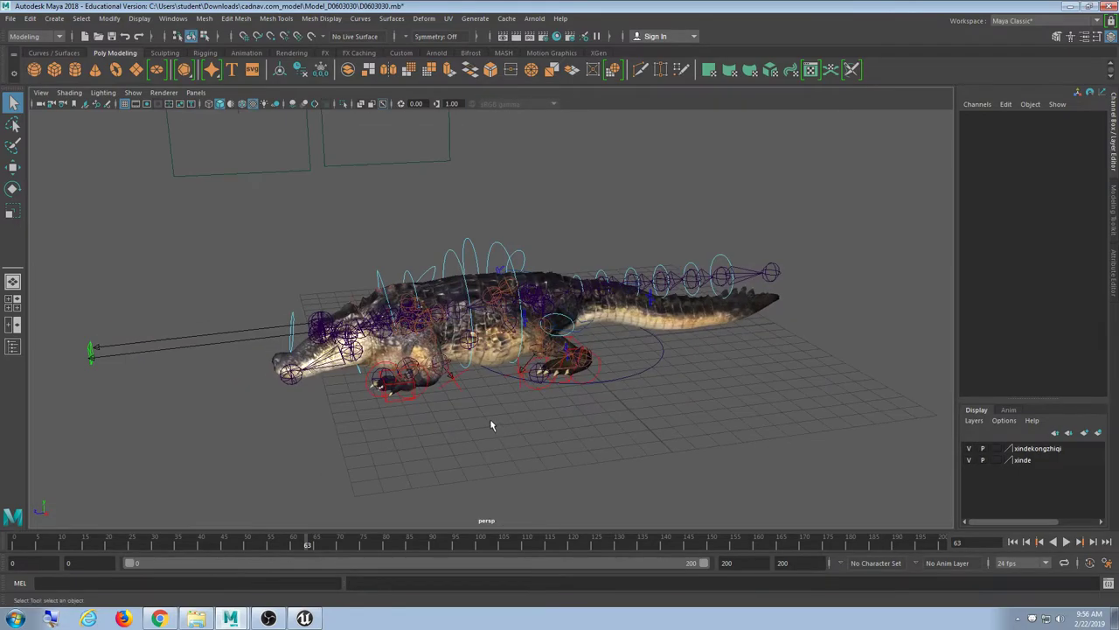
alt+right_drag(613, 410, 743, 394)
alt+middle_drag(455, 398, 778, 328)
alt+drag(489, 337, 444, 347)
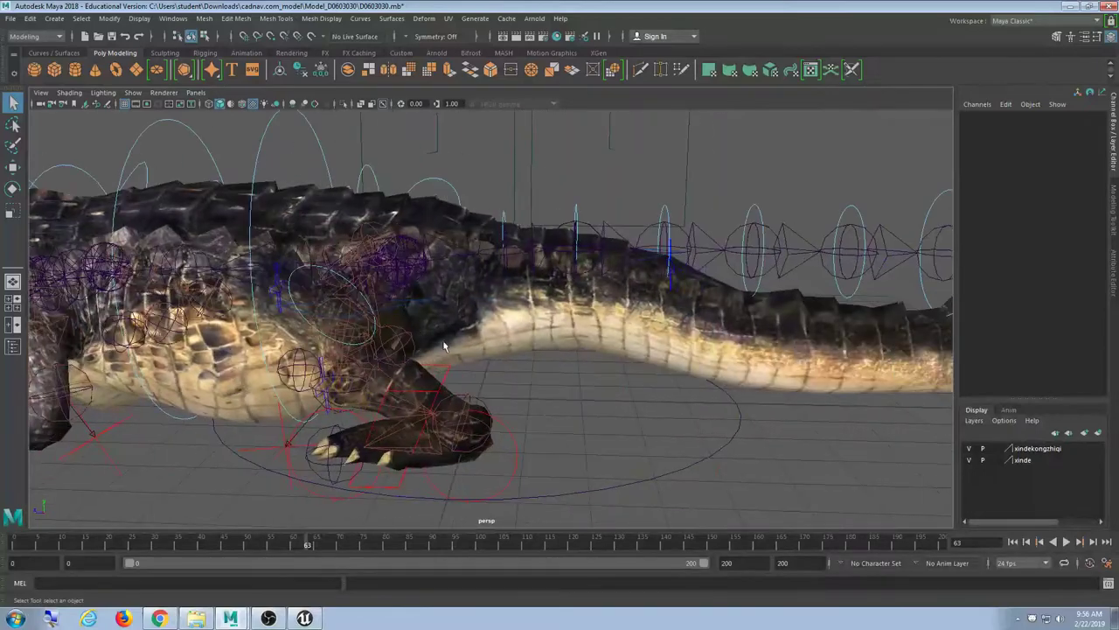
click(575, 211)
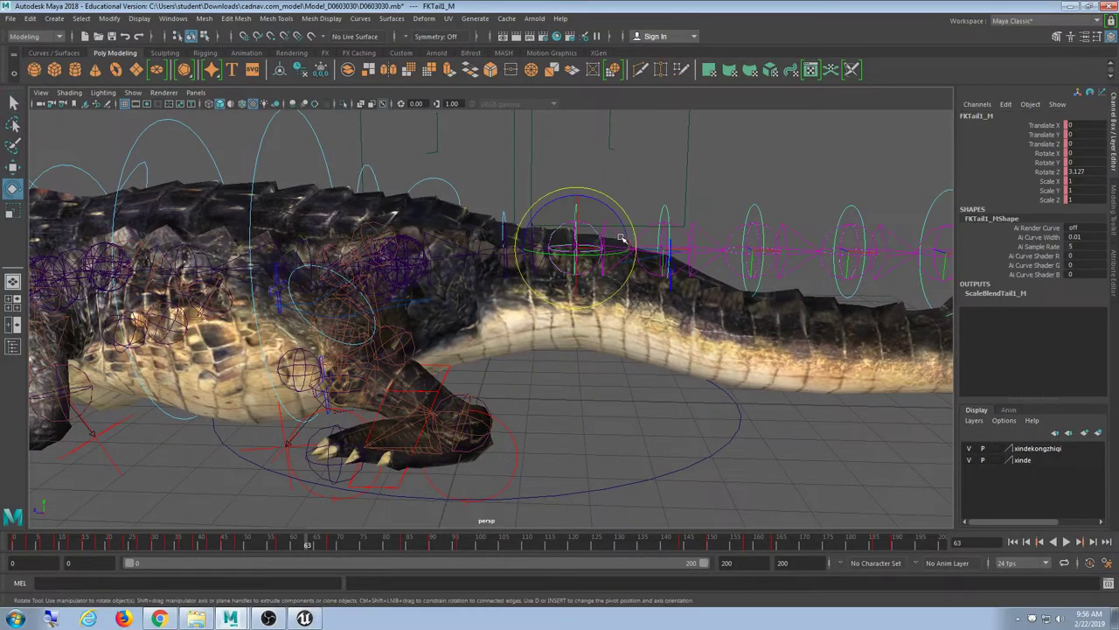
key(e)
mouse_move(613, 210)
mouse_down()
mouse_move(630, 240)
mouse_move(612, 209)
mouse_up()
scroll(705, 377, down, 5)
mouse_move(767, 402)
alt+mouse_down()
mouse_move(652, 380)
mouse_move(757, 398)
alt+mouse_up()
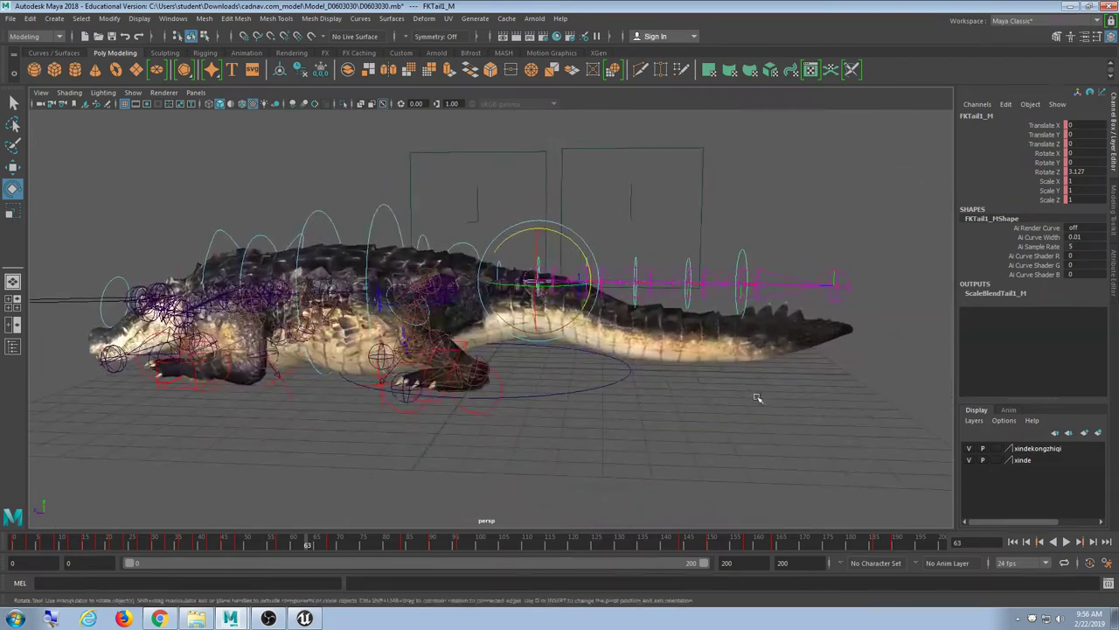
click(684, 406)
Play back the full animation range with the whole crocodile in view.
mouse_move(685, 404)
alt+mouse_down()
mouse_move(667, 388)
mouse_move(687, 391)
alt+mouse_up()
alt+drag(487, 371, 580, 372)
scroll(584, 374, down, 5)
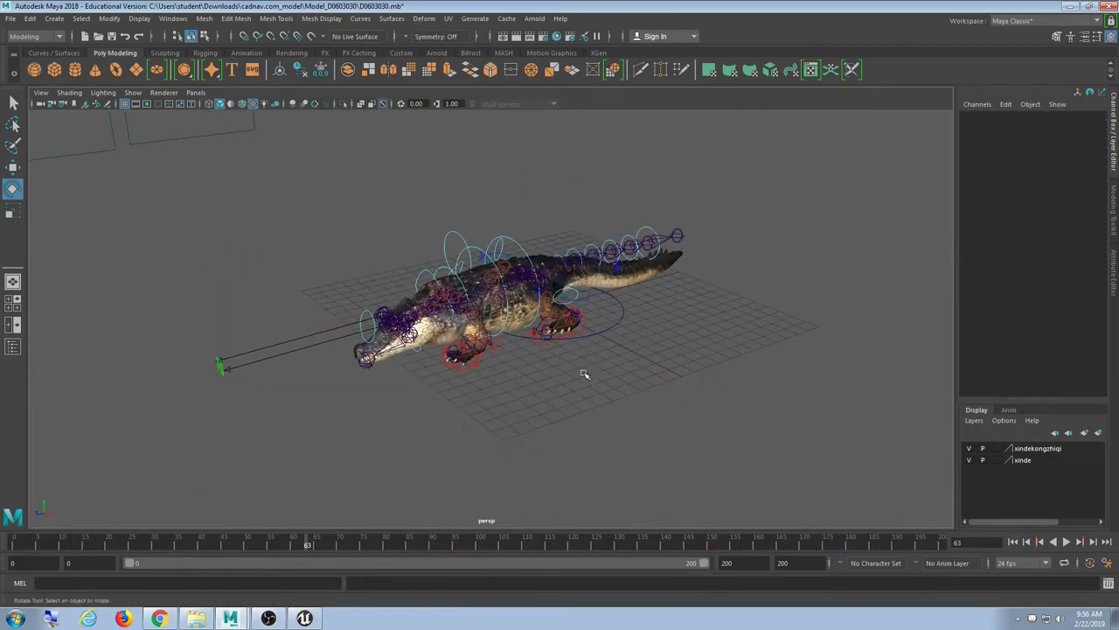
alt+middle_drag(585, 374, 549, 380)
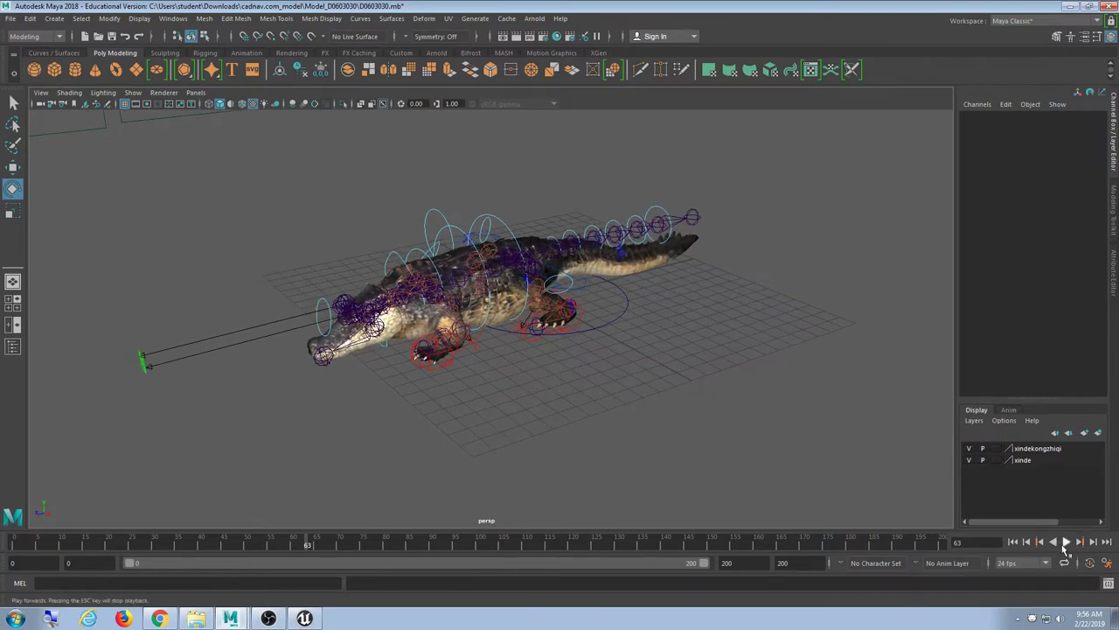
click(1065, 542)
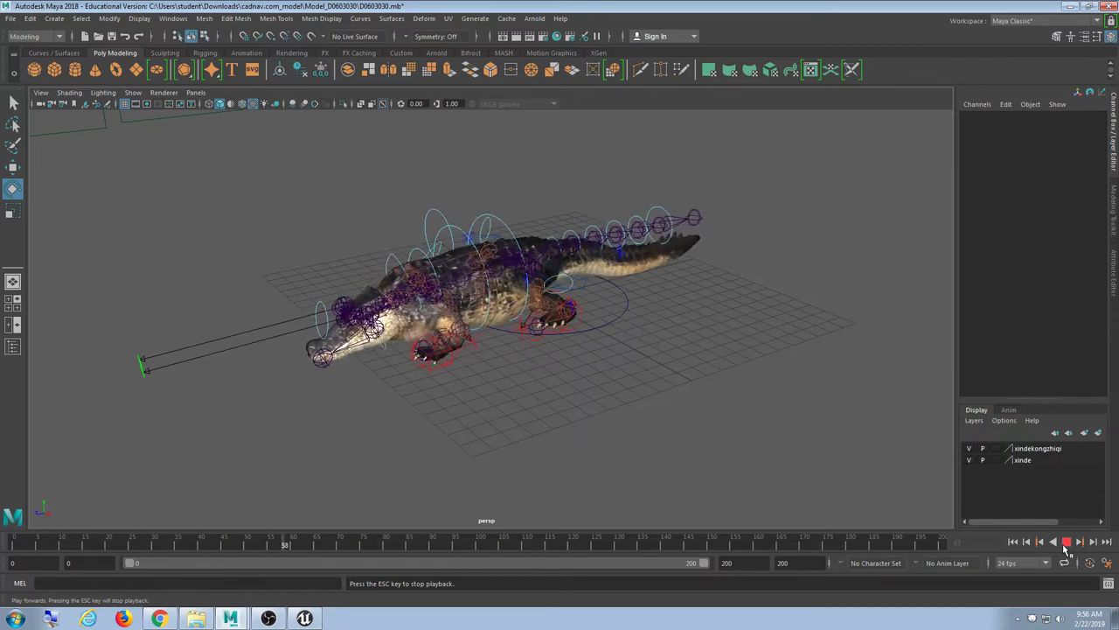
click(1066, 543)
key(alt+v)
drag(554, 542, 897, 570)
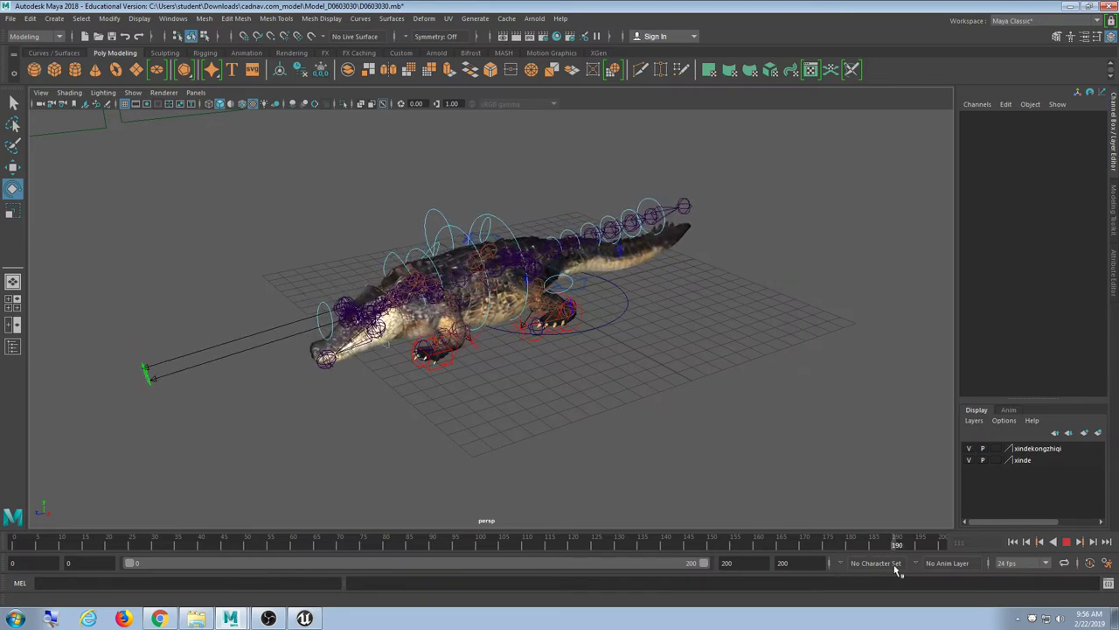
drag(683, 575, 29, 575)
Set the animation start time to frame 45 and play the shortened range.
click(28, 562)
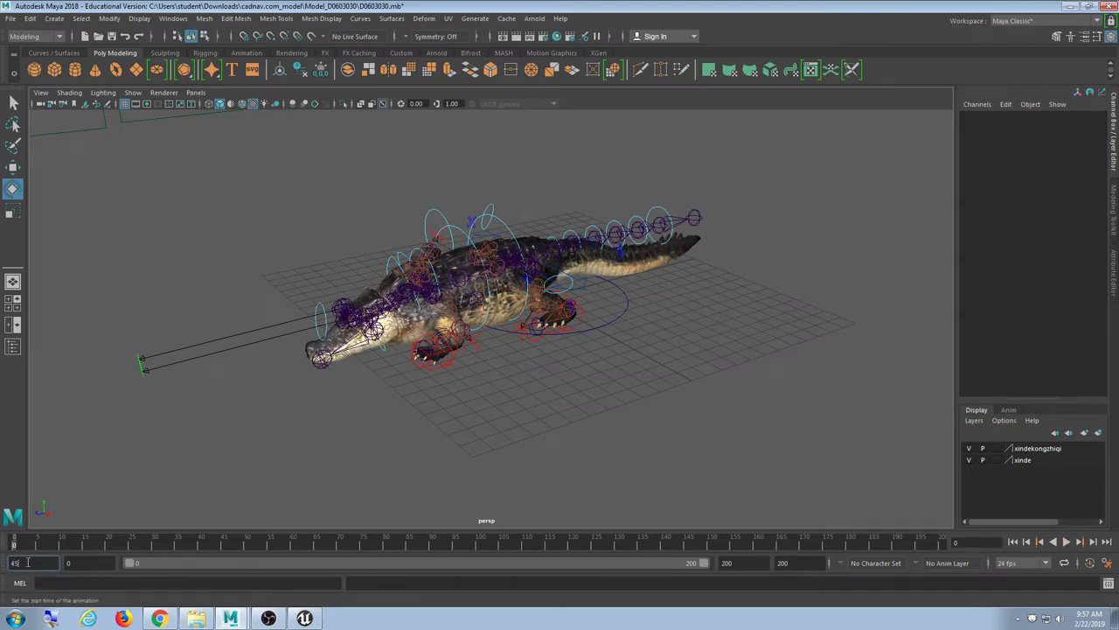
text(45)
key(Return)
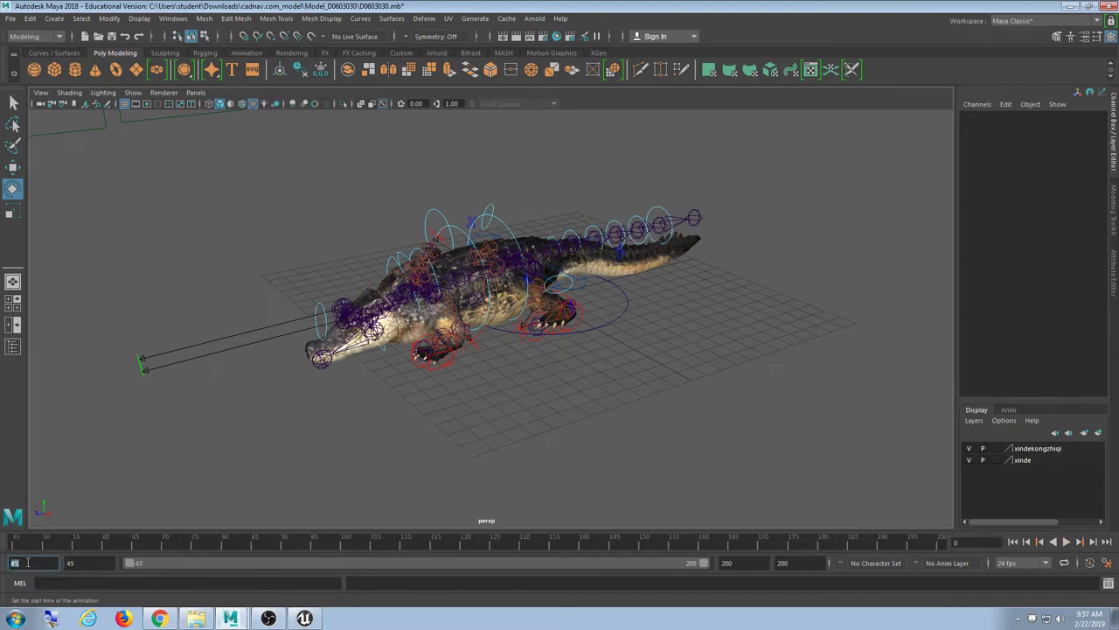
click(1067, 543)
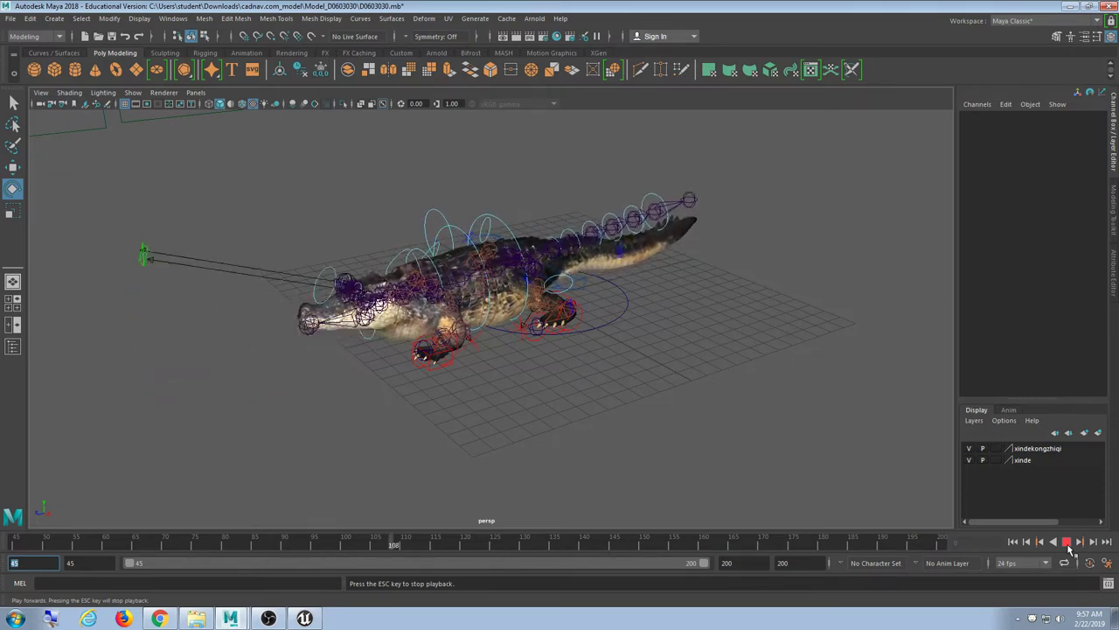
Stop the playback, and check the time slider preferences without changing any setting.
click(1067, 542)
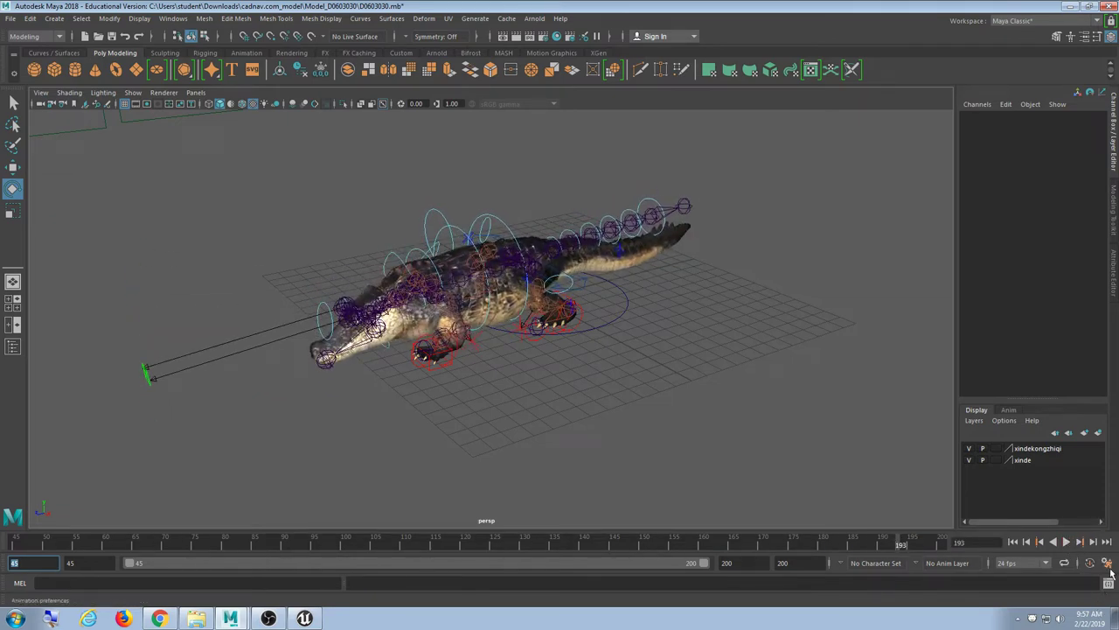
click(1107, 563)
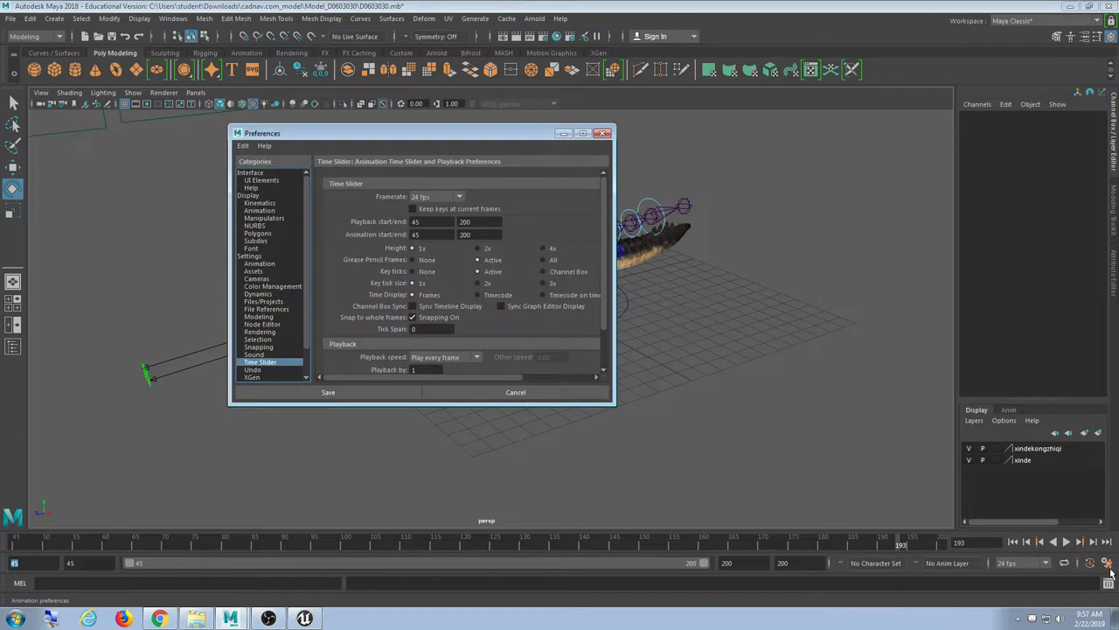
click(603, 134)
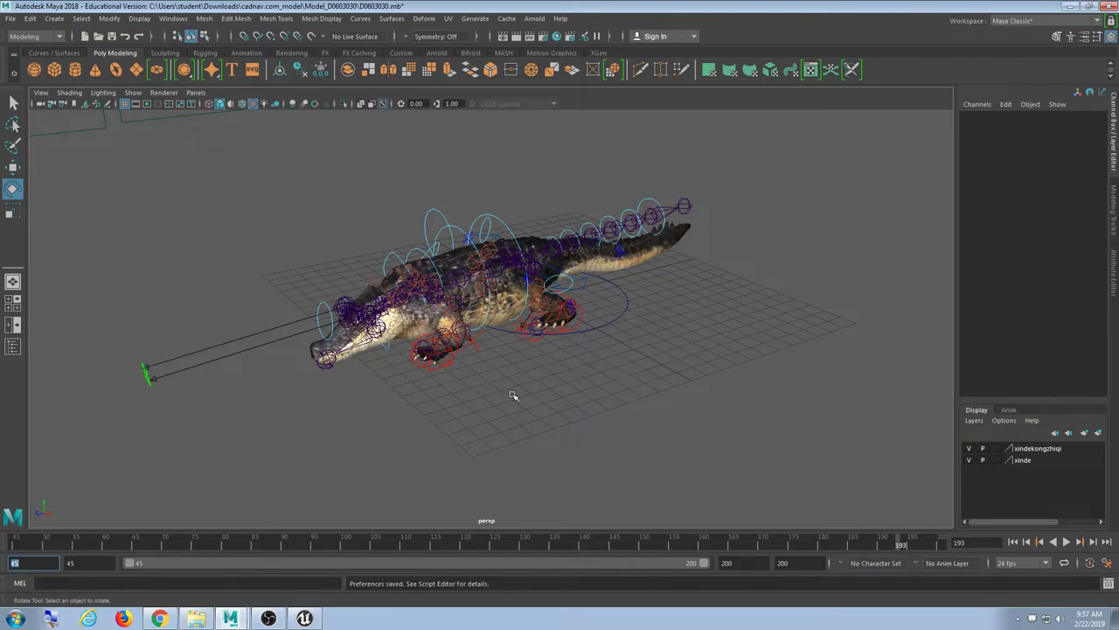
Test the eye aim control AimEye_M by moving it with the Move tool, and undo the move.
alt+drag(466, 335, 559, 341)
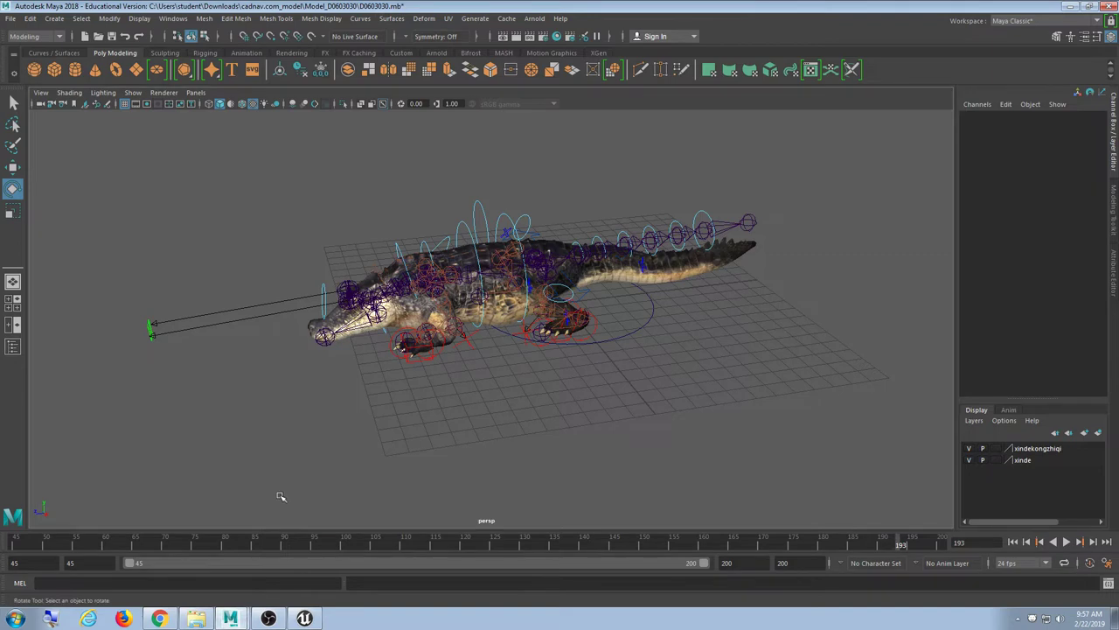
alt+drag(457, 360, 468, 367)
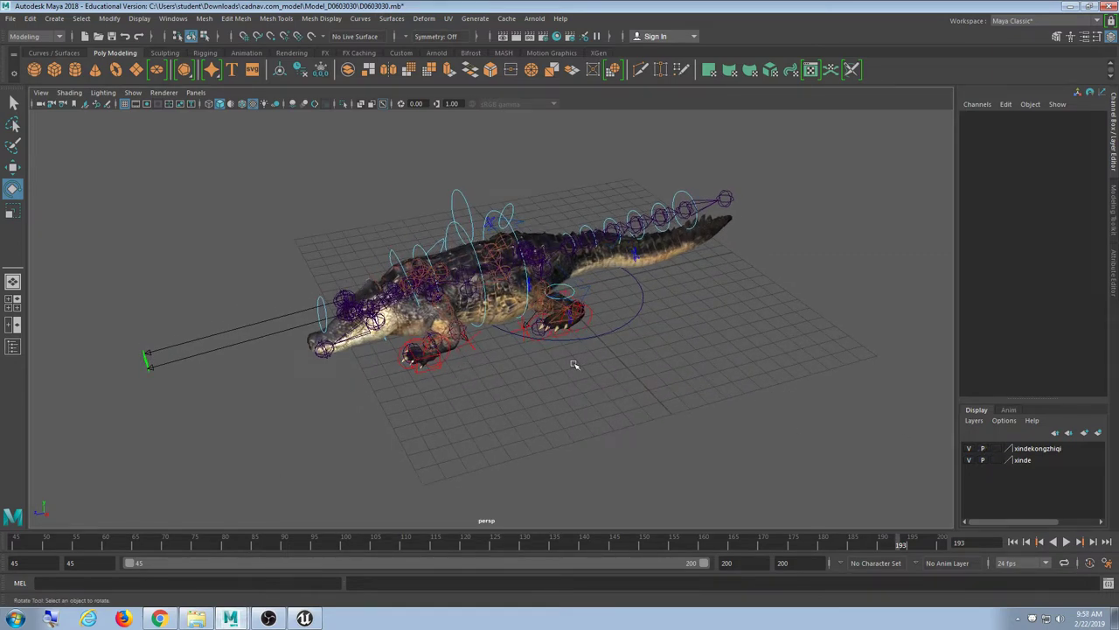
scroll(574, 367, up, 3)
alt+drag(363, 347, 398, 303)
scroll(386, 358, up, 4)
scroll(393, 341, down, 3)
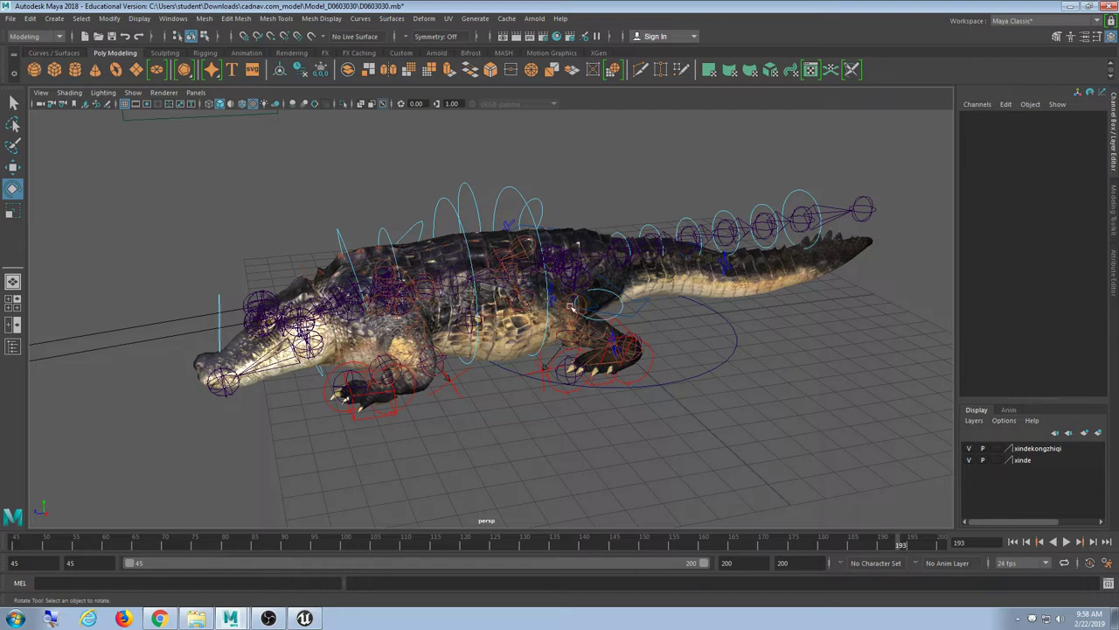
alt+drag(315, 320, 385, 272)
click(417, 298)
key(w)
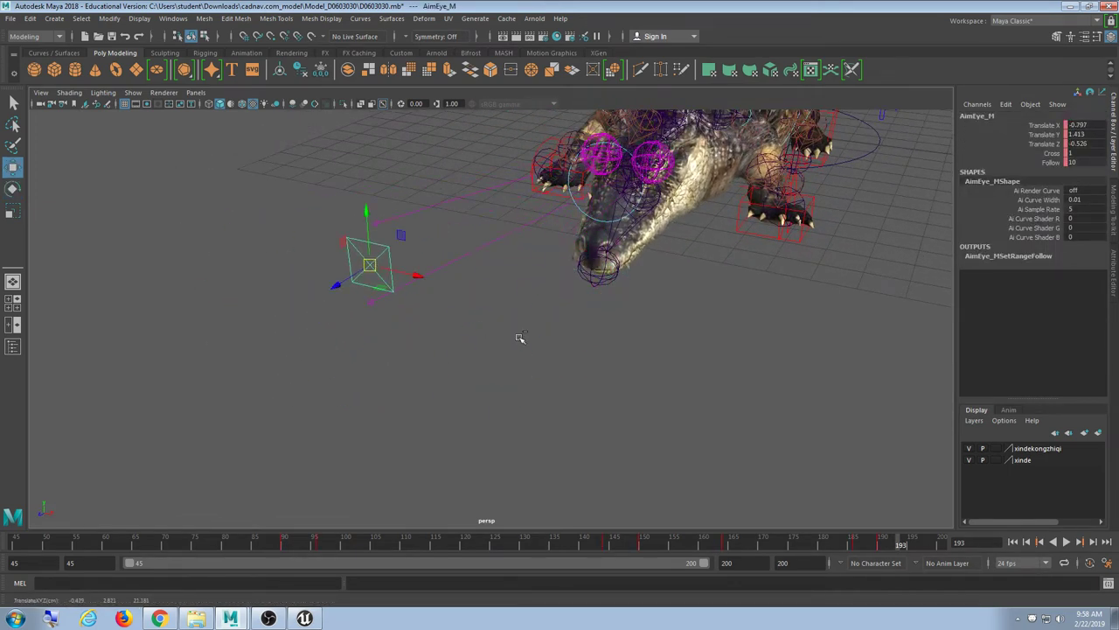
key(ctrl+z)
key(ctrl+z)
Test the back control FKBackA_M by rotating the crocodile's front body, and undo the rotation.
scroll(755, 342, down, 3)
alt+middle_drag(734, 283, 695, 449)
alt+drag(696, 449, 519, 367)
scroll(580, 372, up, 3)
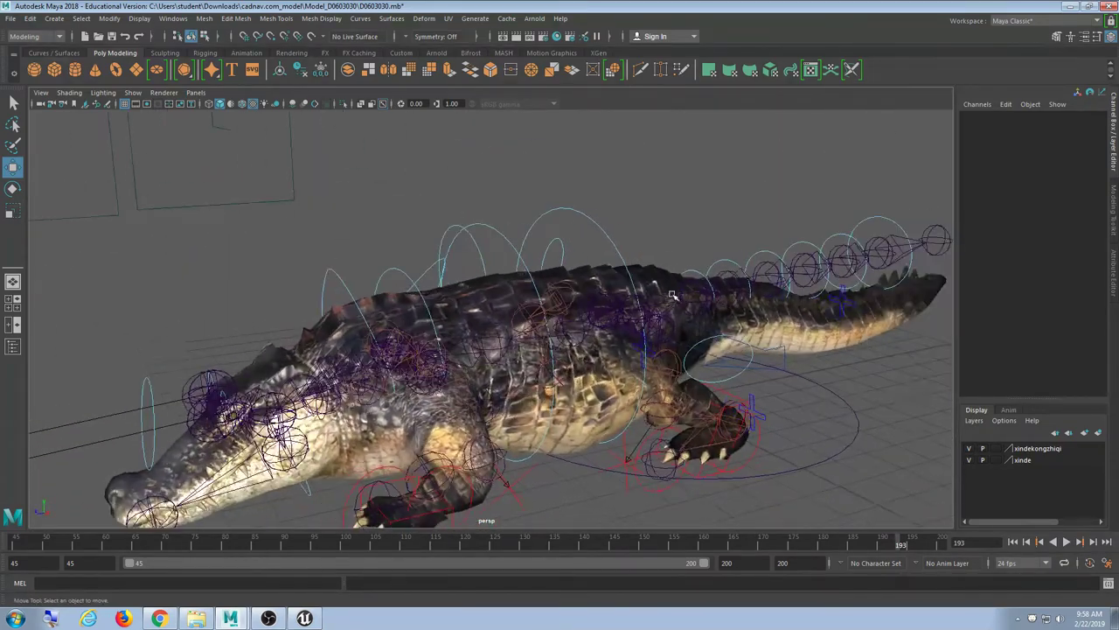
click(563, 207)
key(e)
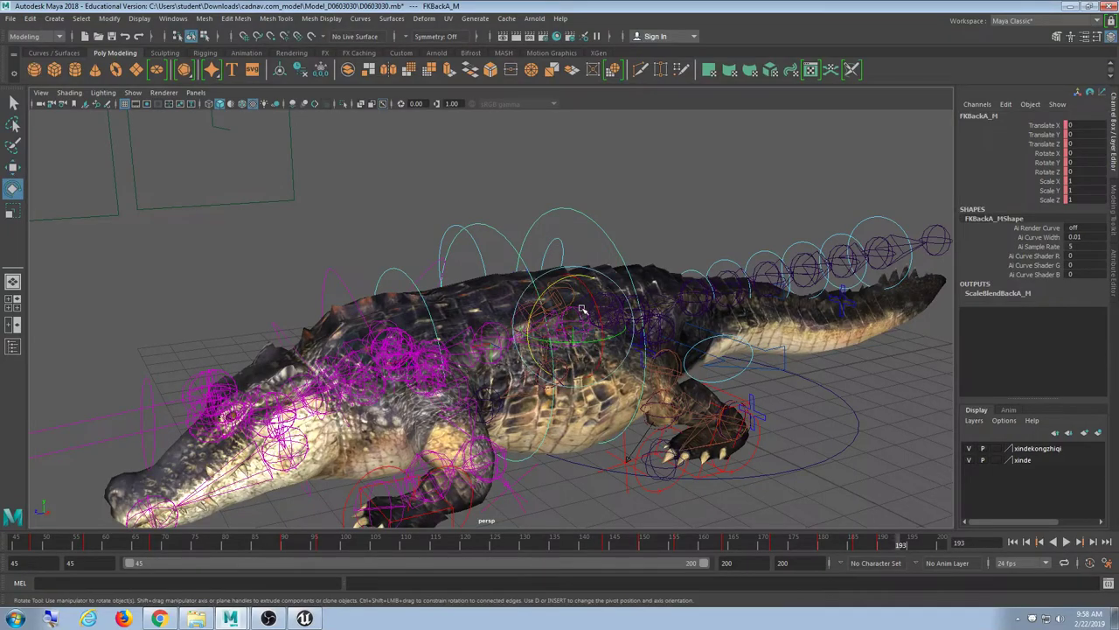
drag(581, 308, 583, 306)
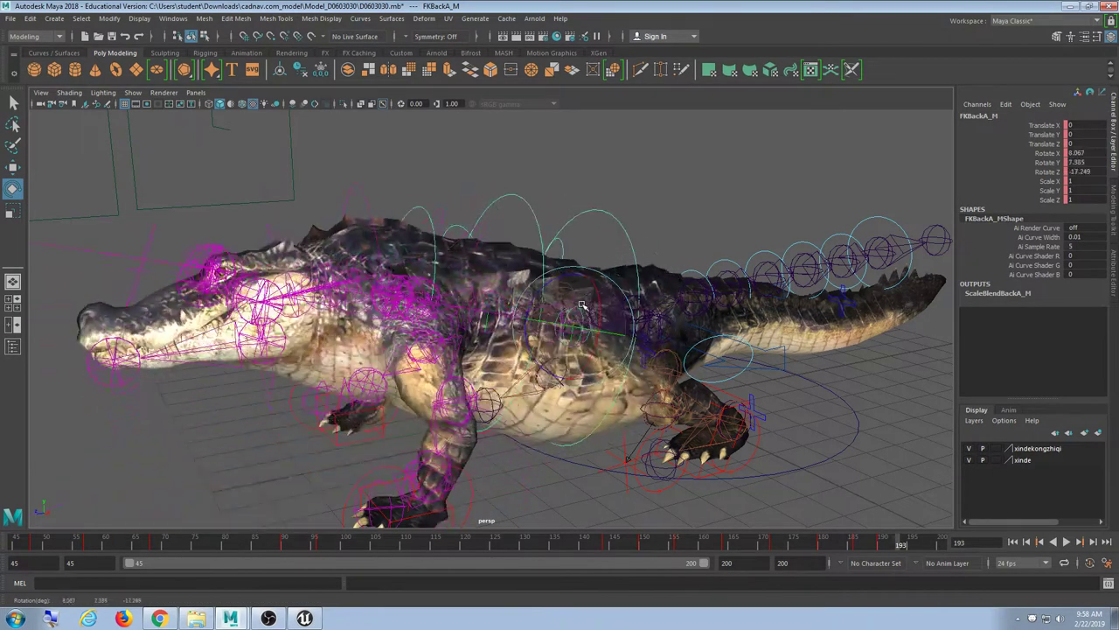
key(ctrl+z)
key(ctrl+z)
key(ctrl+z)
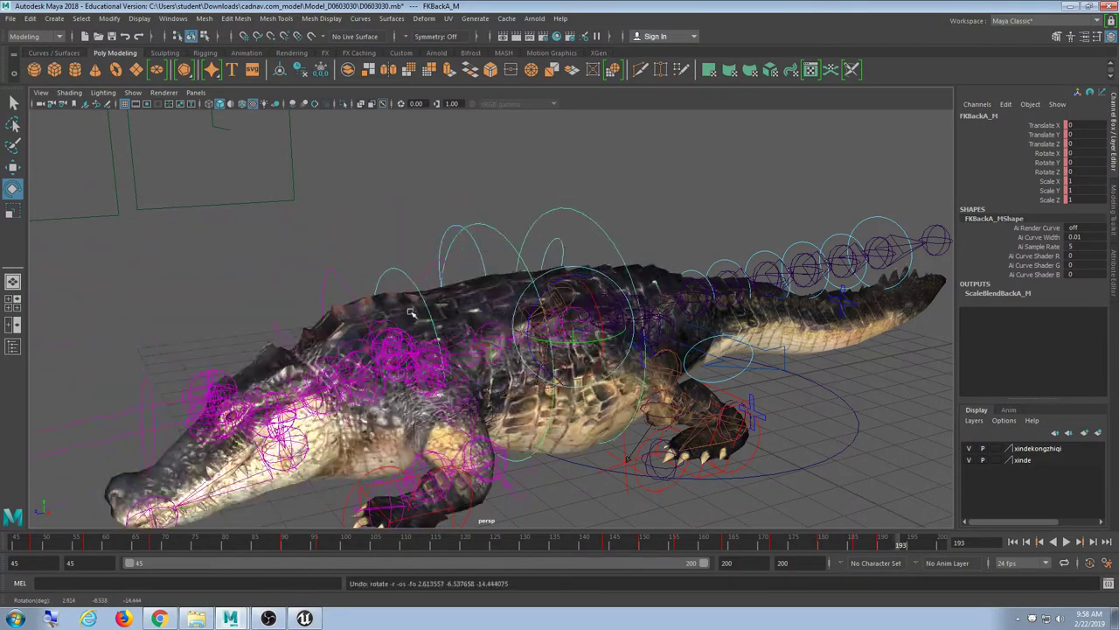
Test the neck control FKNeck_M by rotating the head and neck, and undo the rotation.
alt+middle_drag(411, 313, 486, 269)
click(450, 225)
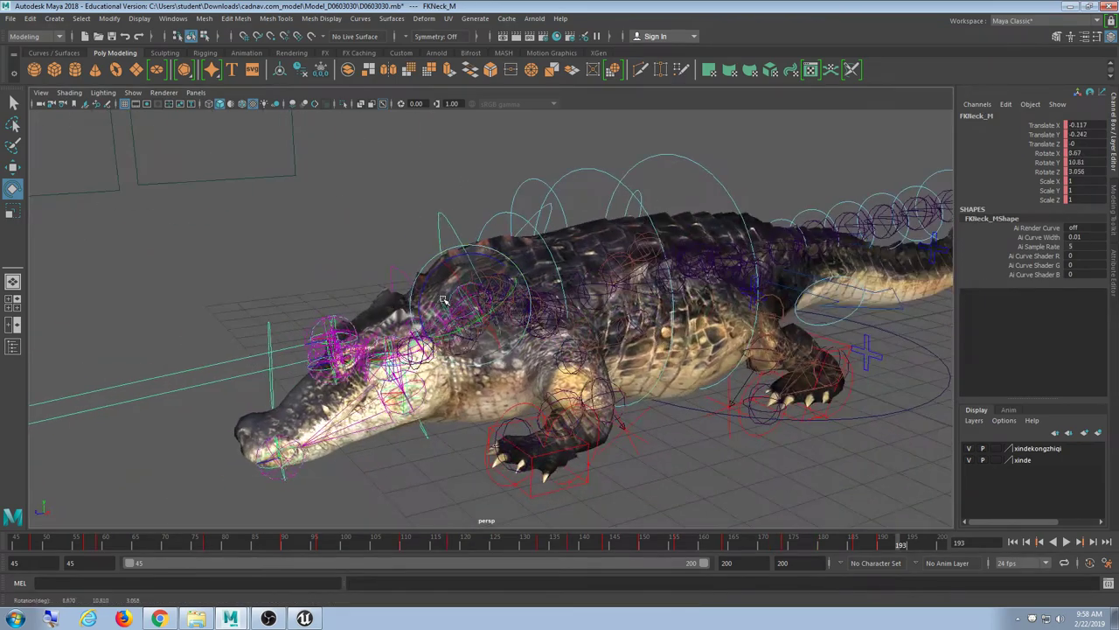
drag(444, 299, 437, 270)
key(ctrl+z)
Test the tail control FKTail3_M, undo the change, and clear the selection.
alt+middle_drag(801, 291, 610, 330)
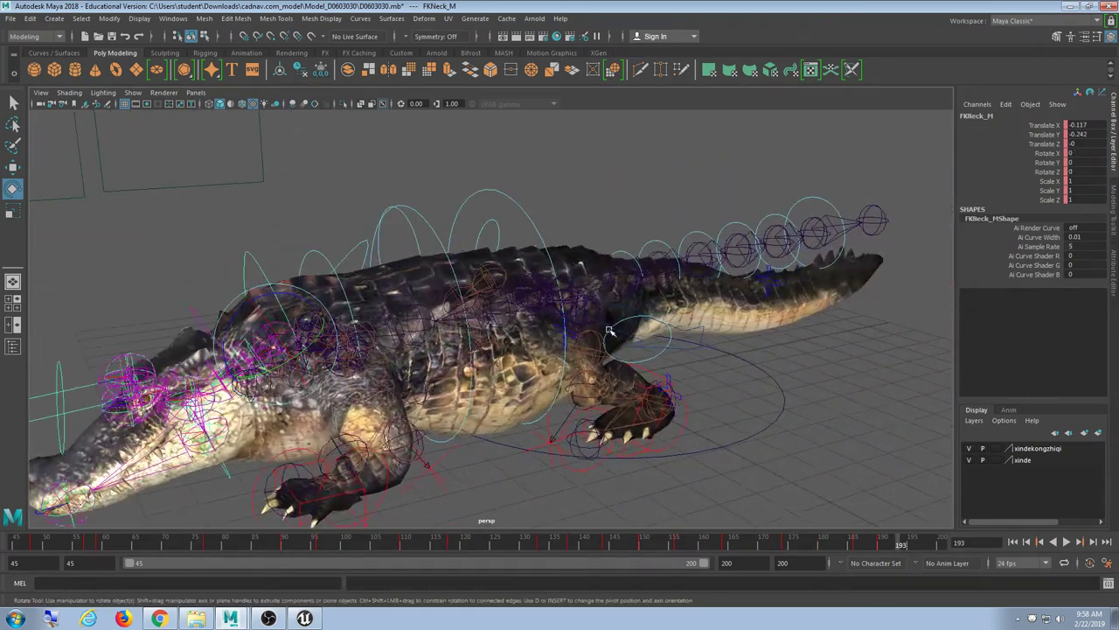
alt+drag(711, 314, 689, 308)
alt+middle_drag(689, 308, 520, 339)
mouse_move(580, 250)
alt+mouse_down()
mouse_move(600, 260)
mouse_move(590, 263)
alt+mouse_up()
click(599, 259)
key(ctrl+z)
click(709, 388)
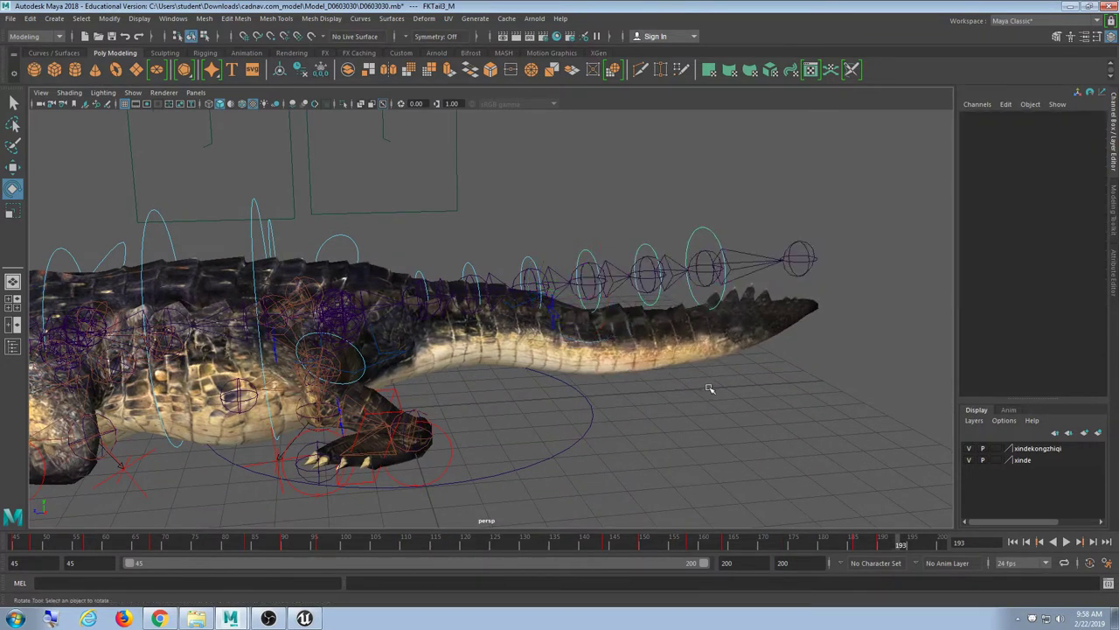
Play back the animation with the whole crocodile in view, and return to frame 45.
alt+right_drag(709, 388, 412, 358)
alt+middle_drag(412, 357, 525, 342)
drag(276, 543, 4, 543)
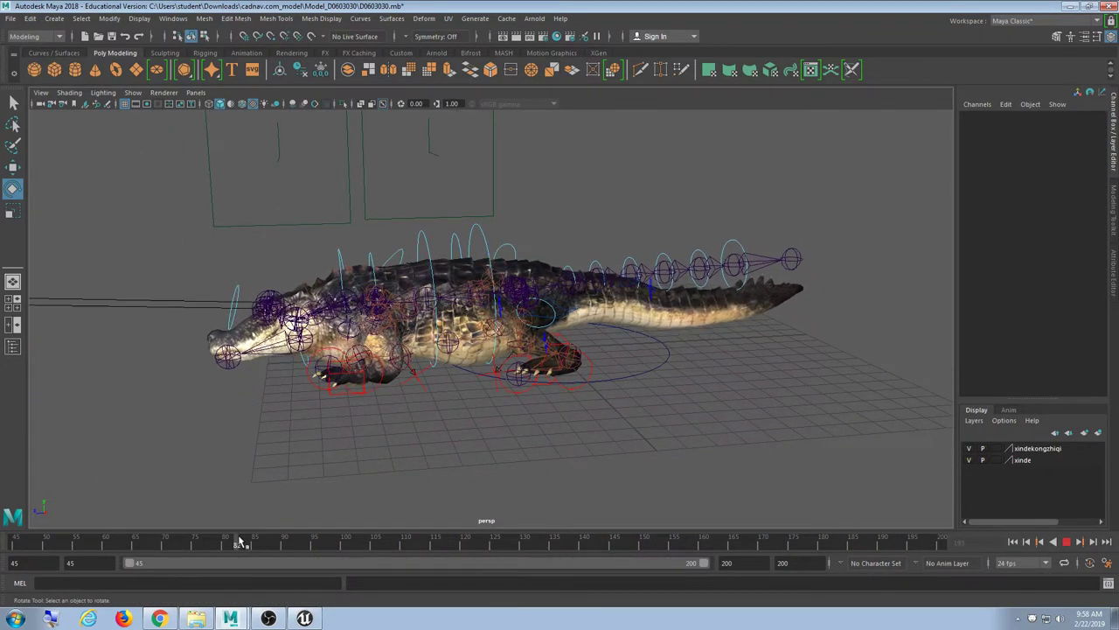
key(alt+v)
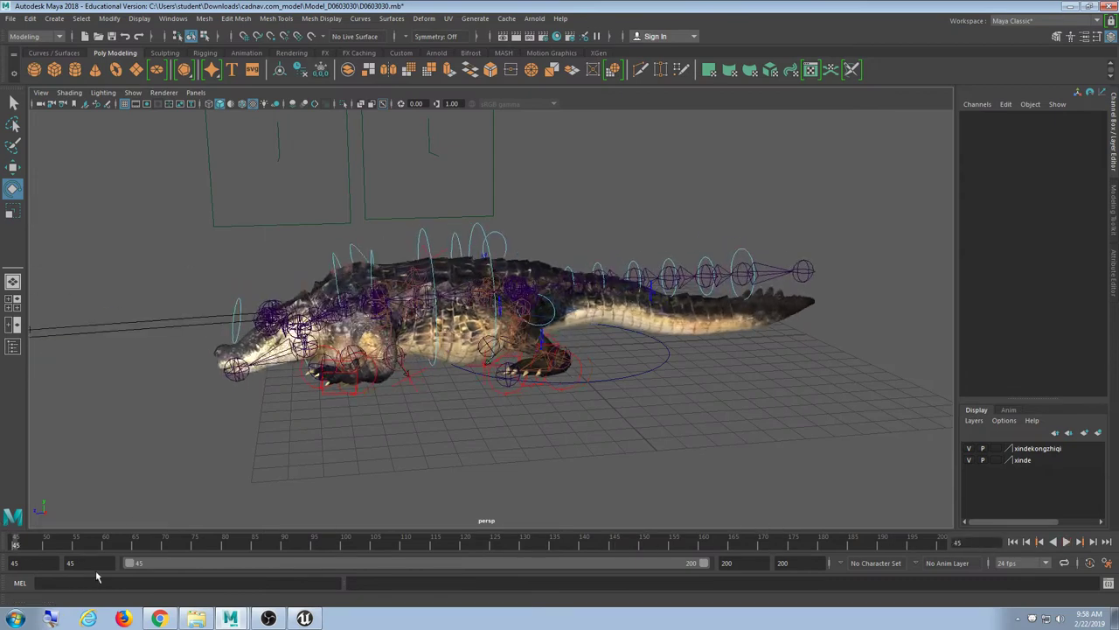
Set the animation start time to frame 0 and play back the full range.
alt+drag(204, 460, 266, 461)
scroll(357, 432, down, 3)
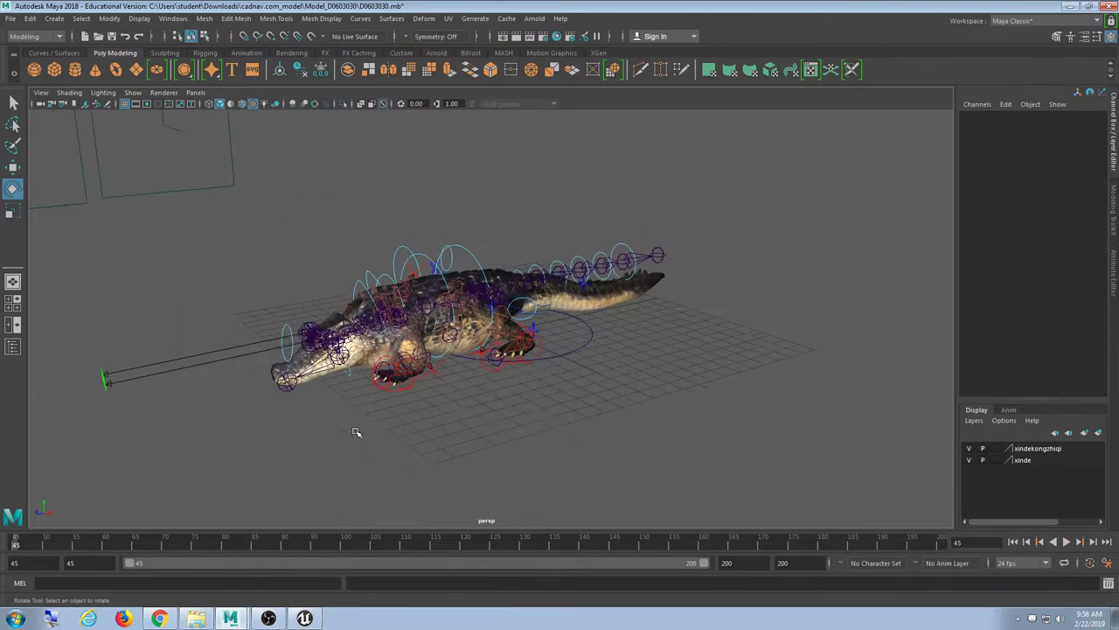
scroll(357, 432, up, 3)
alt+middle_drag(313, 391, 362, 385)
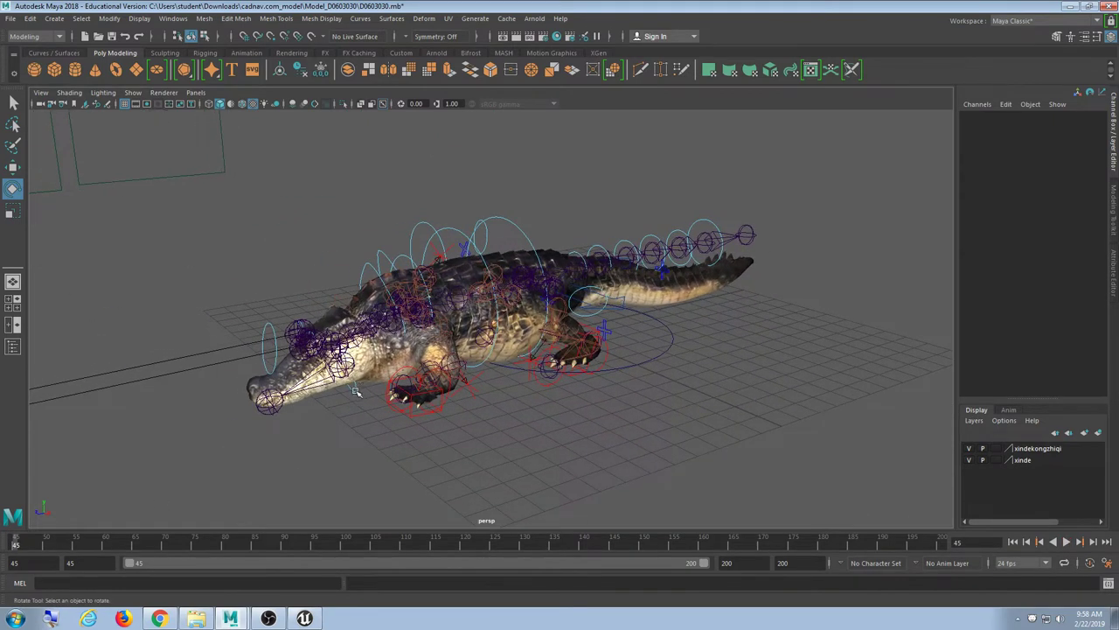
click(87, 562)
text(0)
key(Return)
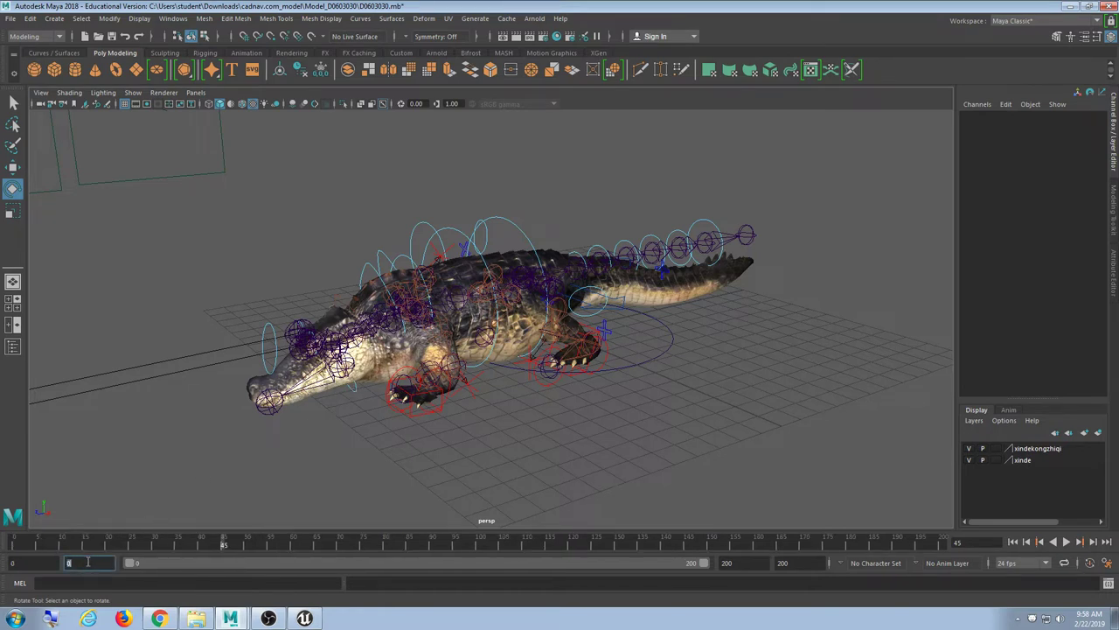
key(alt+v)
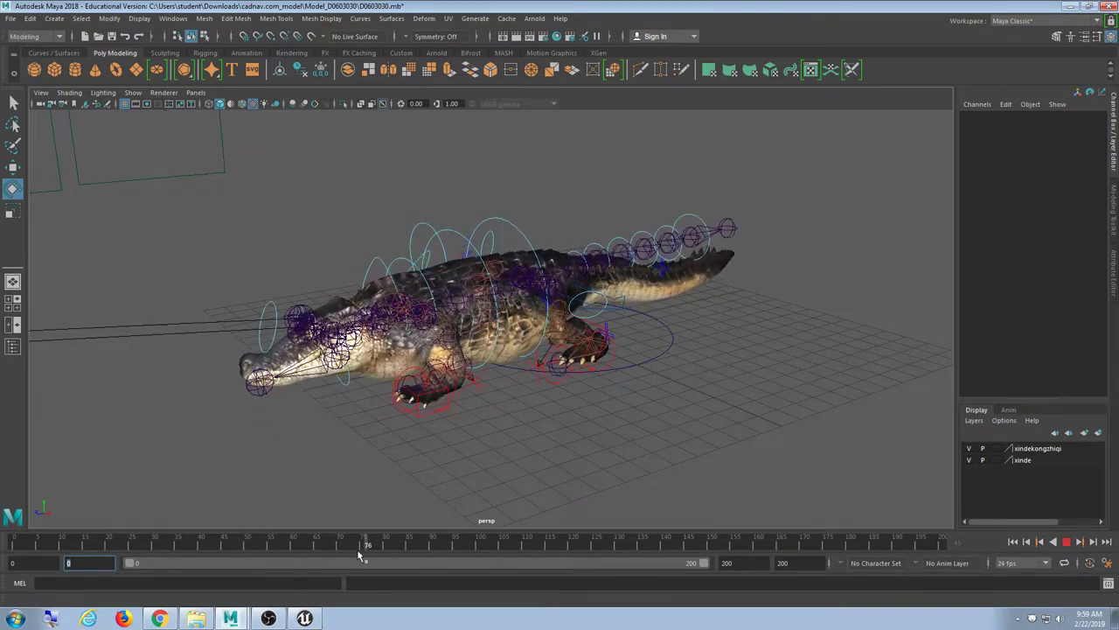
drag(173, 575, 0, 562)
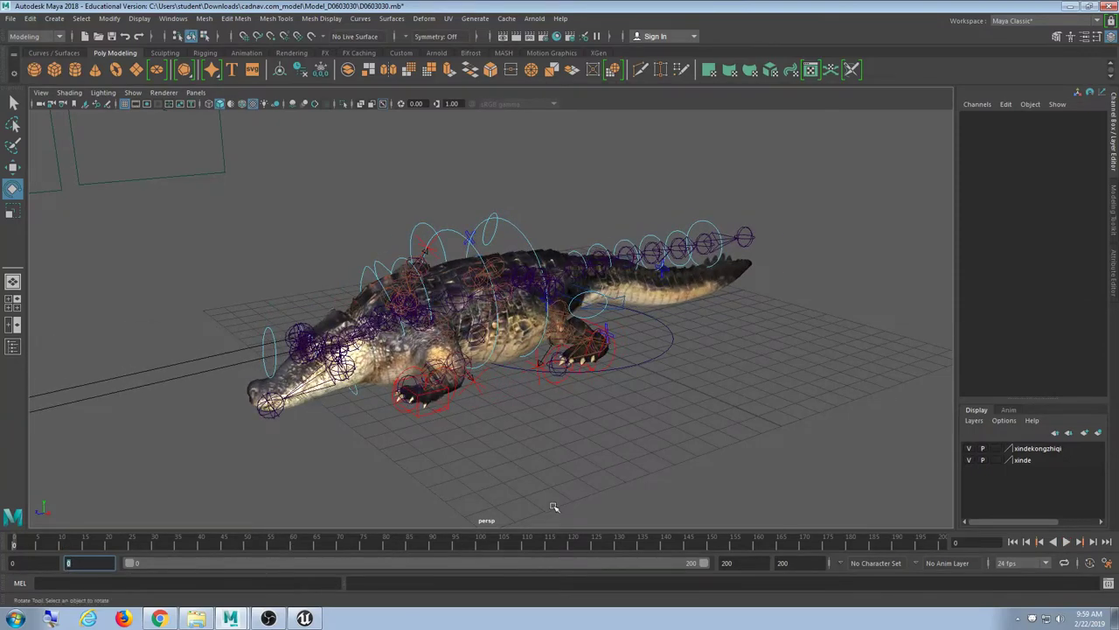
Examine the crocodile's body, head and legs from several angles and distances in the frame 0 pose.
alt+drag(802, 452, 769, 452)
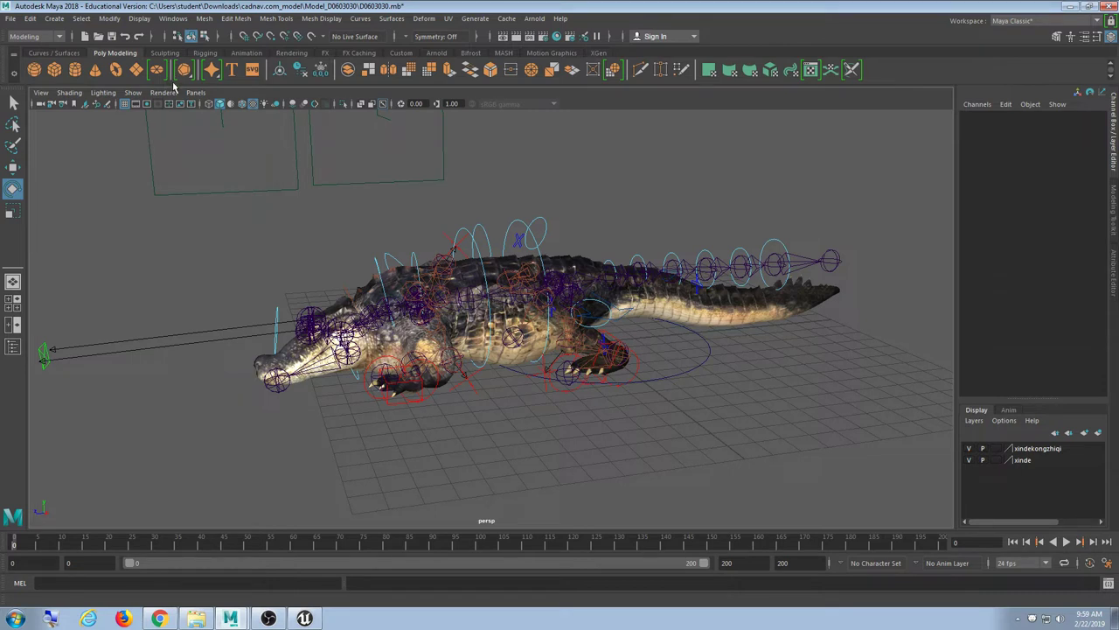
alt+drag(437, 229, 484, 297)
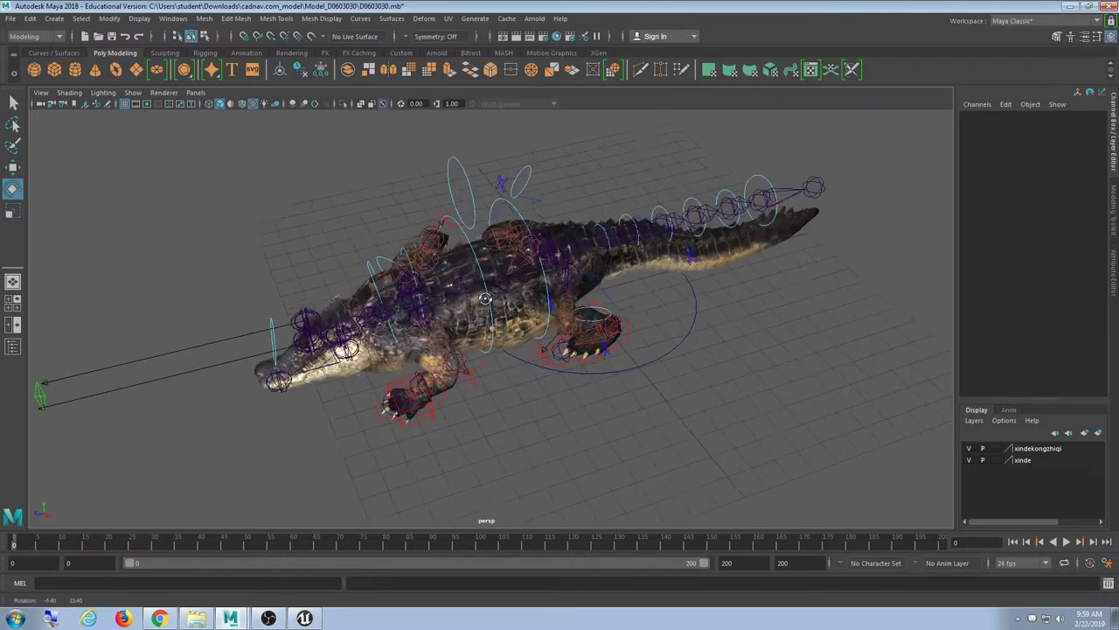
scroll(467, 284, up, 5)
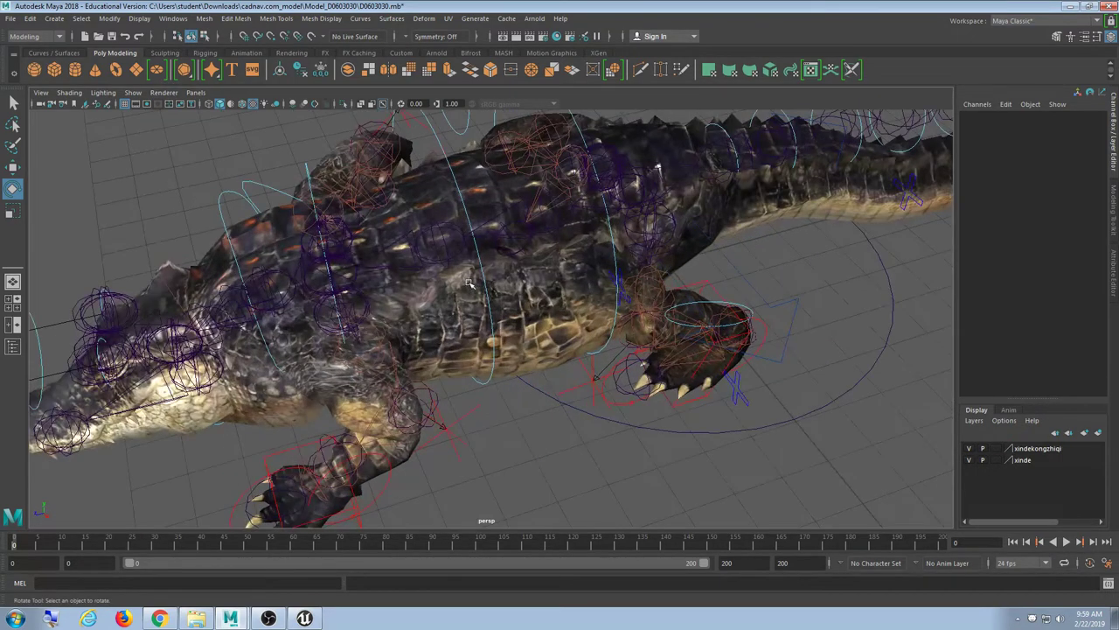
scroll(468, 283, down, 3)
scroll(469, 281, up, 5)
alt+drag(471, 280, 559, 261)
scroll(560, 261, down, 3)
alt+drag(547, 320, 569, 323)
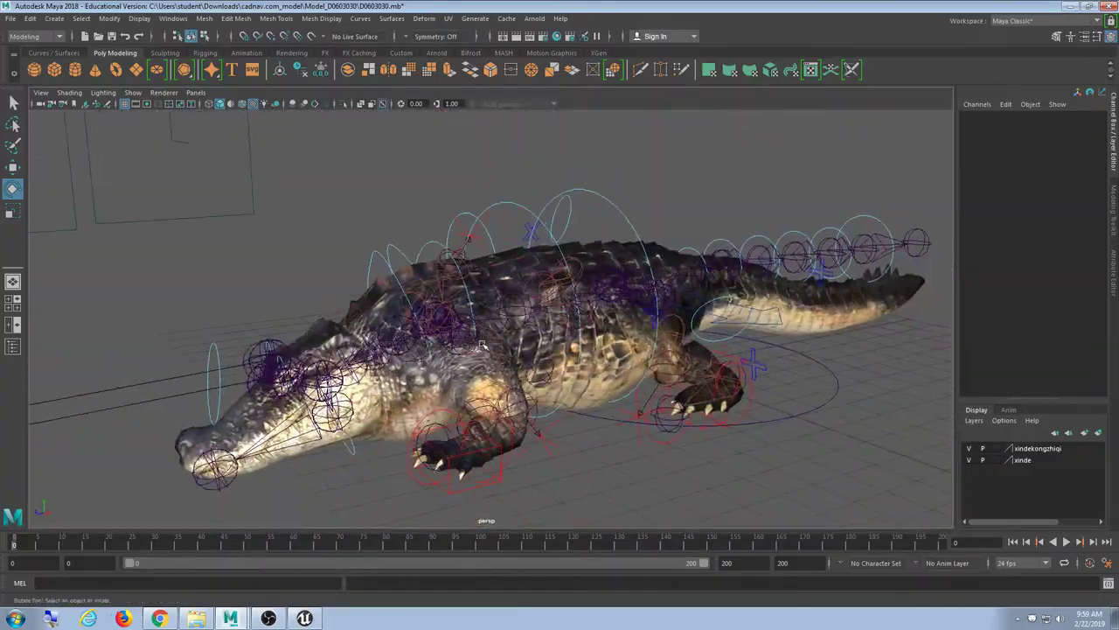
alt+middle_drag(402, 376, 559, 285)
scroll(560, 284, up, 6)
mouse_move(367, 293)
alt+mouse_down()
mouse_move(591, 294)
mouse_move(629, 280)
mouse_move(385, 288)
alt+mouse_up()
scroll(656, 289, down, 8)
alt+middle_drag(661, 287, 541, 330)
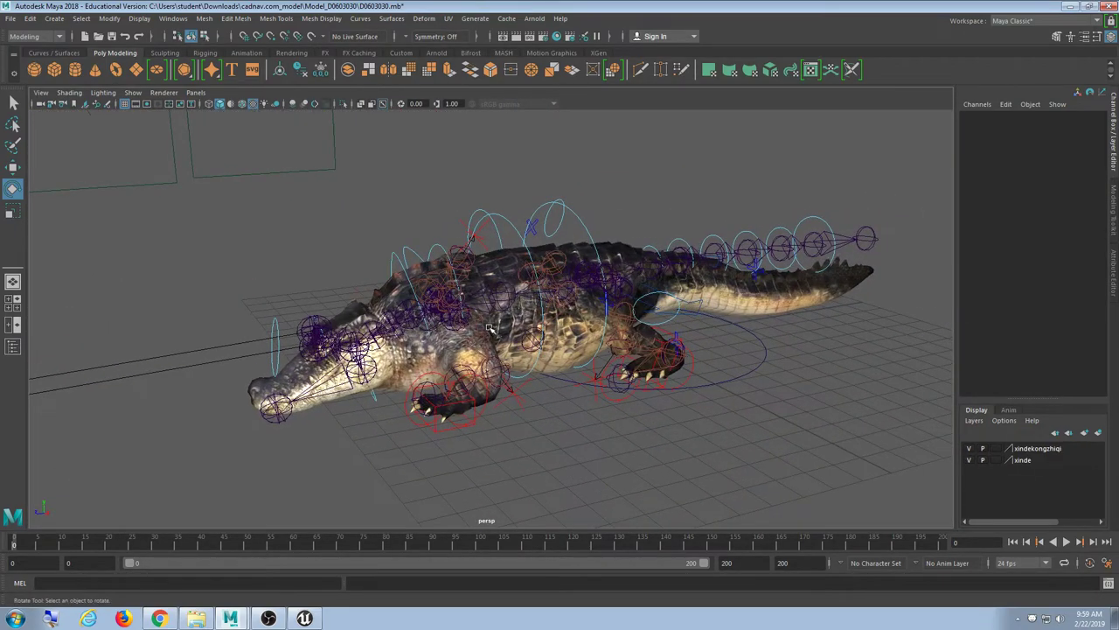
alt+drag(486, 333, 470, 377)
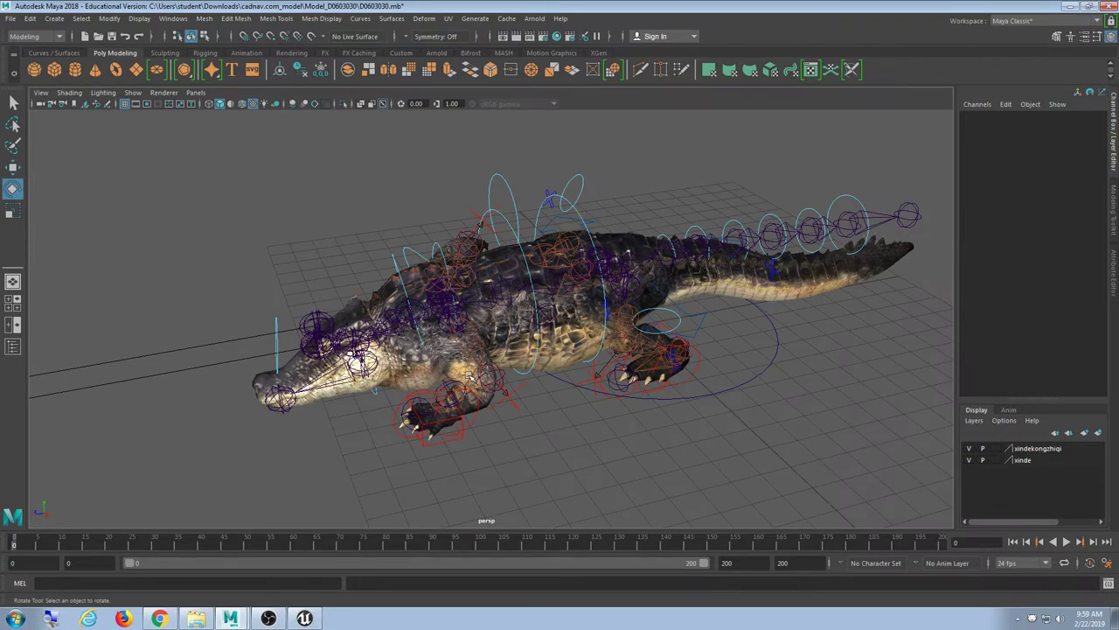
mouse_move(469, 376)
alt+right_down()
mouse_move(437, 377)
mouse_move(489, 378)
mouse_move(442, 378)
mouse_move(485, 387)
mouse_move(472, 395)
alt+right_up()
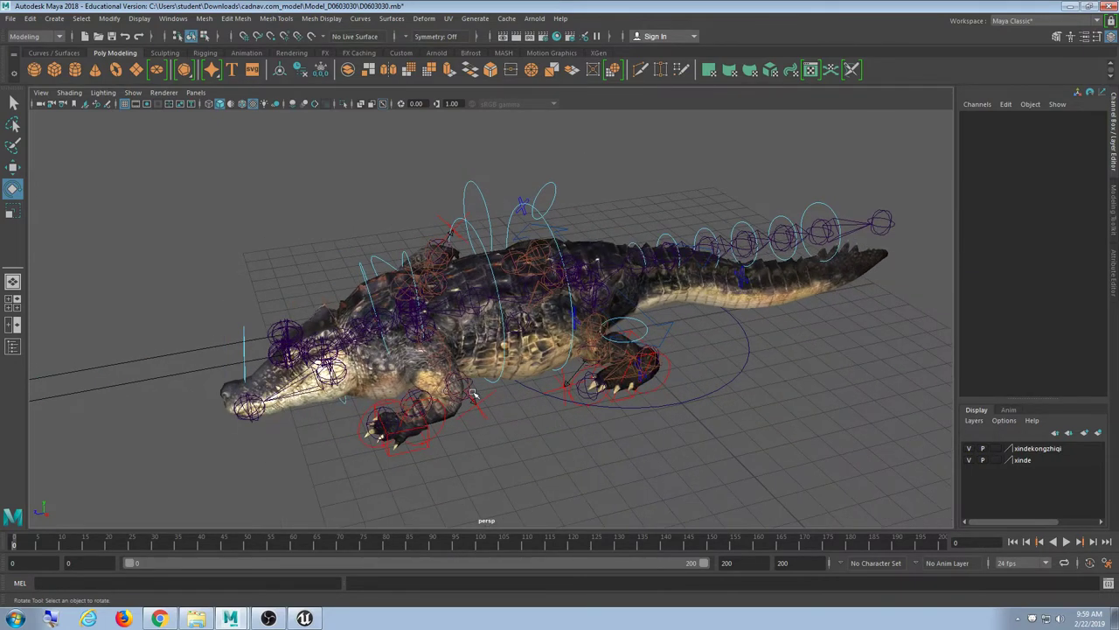
Try rotating the whole crocodile with the Main control, undo the rotation, and clear the selection.
drag(45, 546, 5, 498)
click(712, 366)
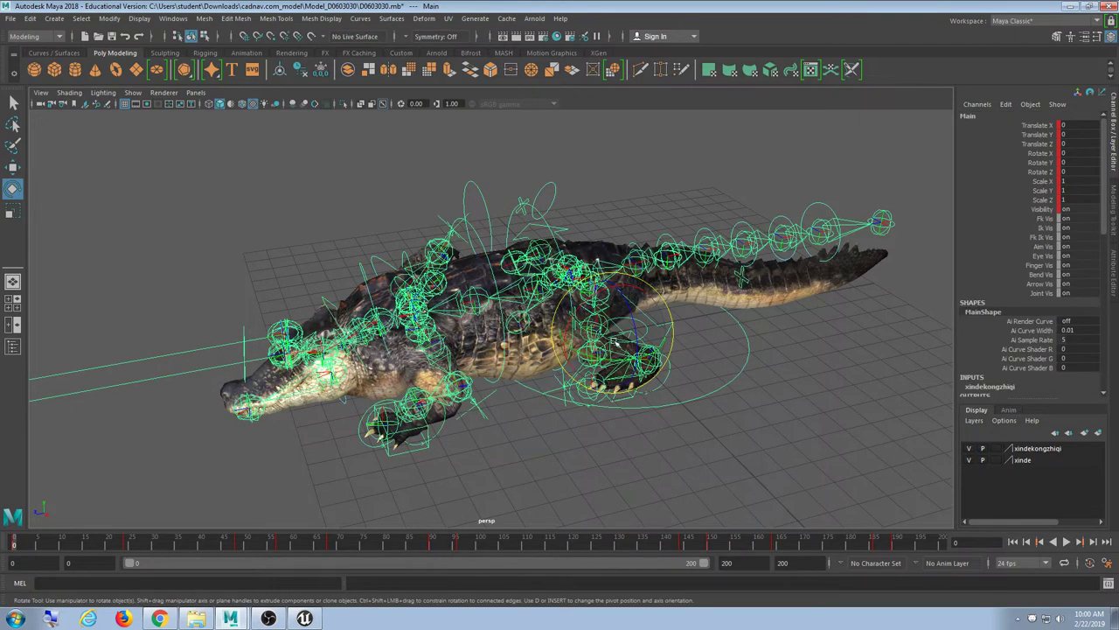
drag(635, 375, 628, 324)
key(ctrl+z)
click(790, 424)
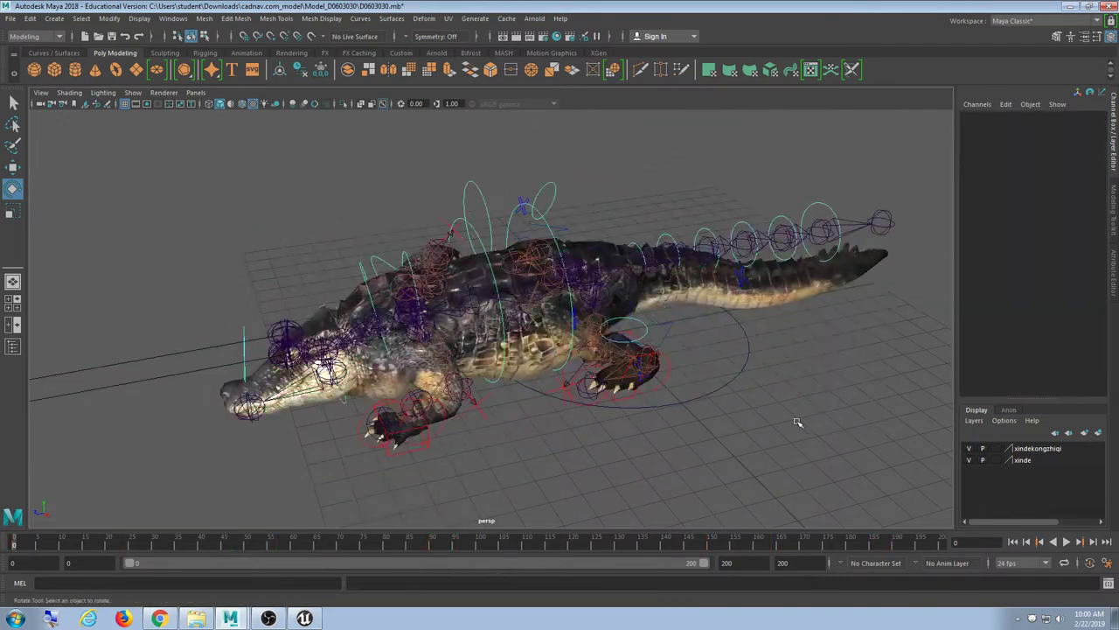
Play the animation from frame 0 with the crocodile seen closer up, and stop it.
alt+drag(744, 390, 559, 392)
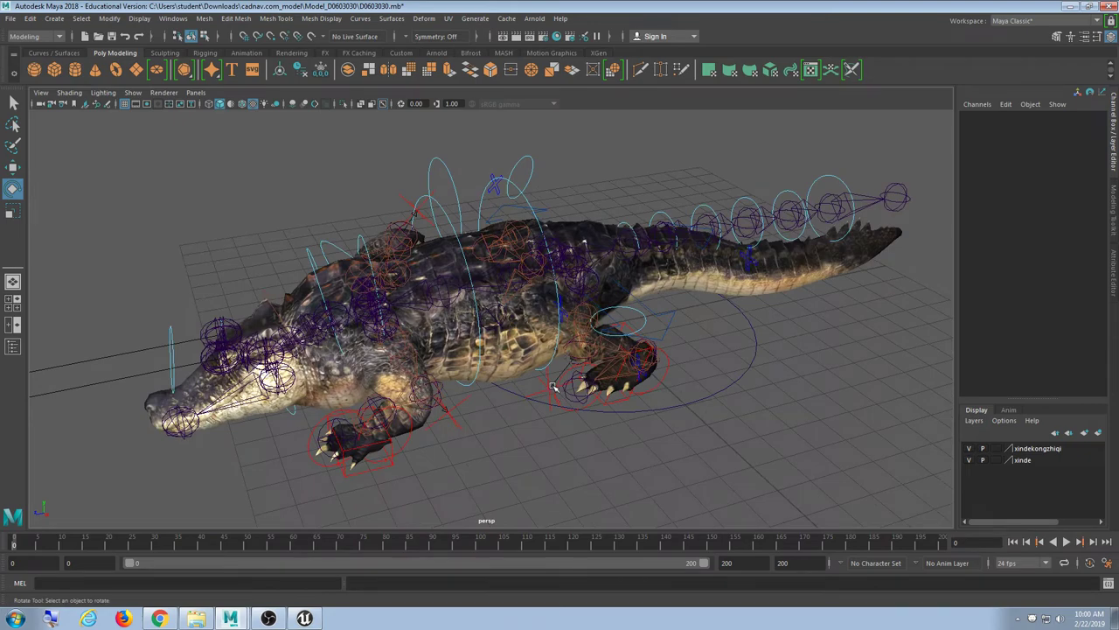
key(alt+v)
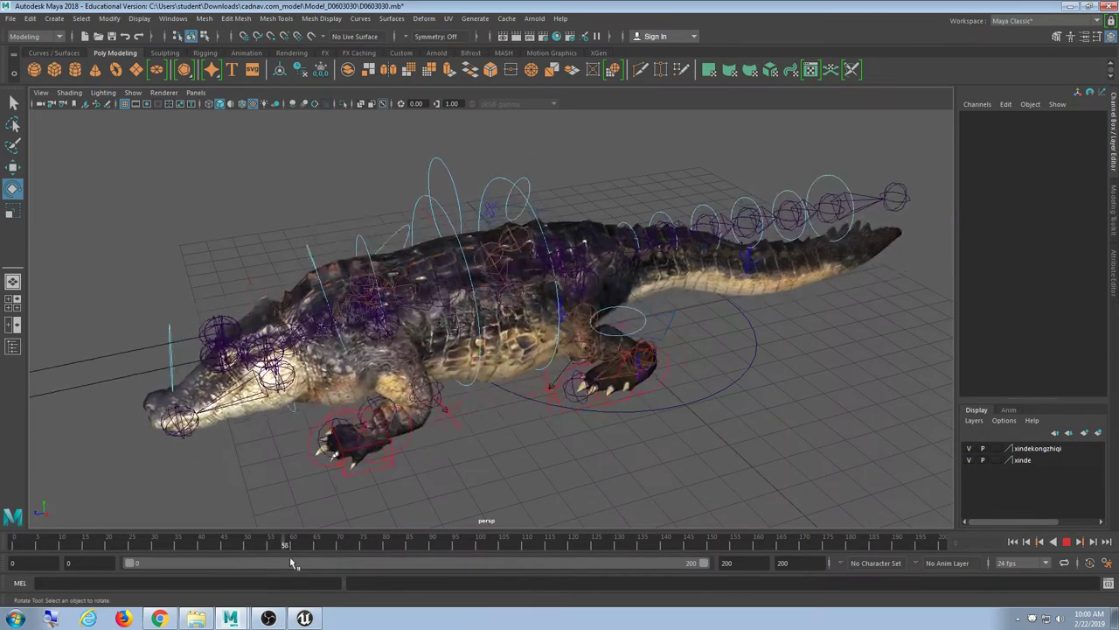
key(alt+v)
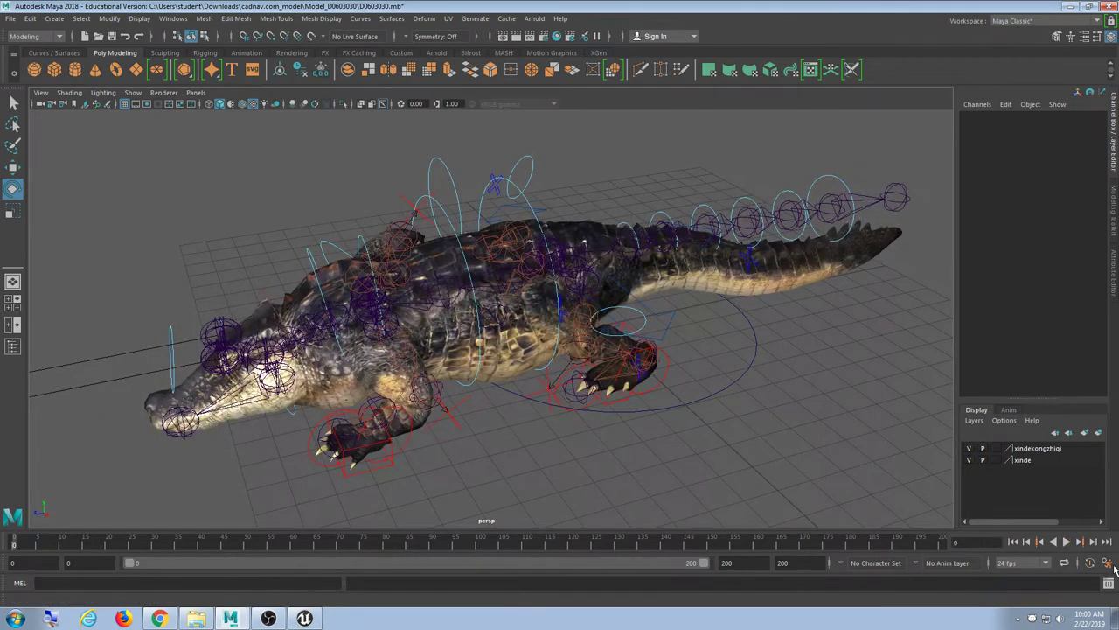
Review the time slider's playback options and the general working units in the preferences, and close them without saving.
click(1109, 566)
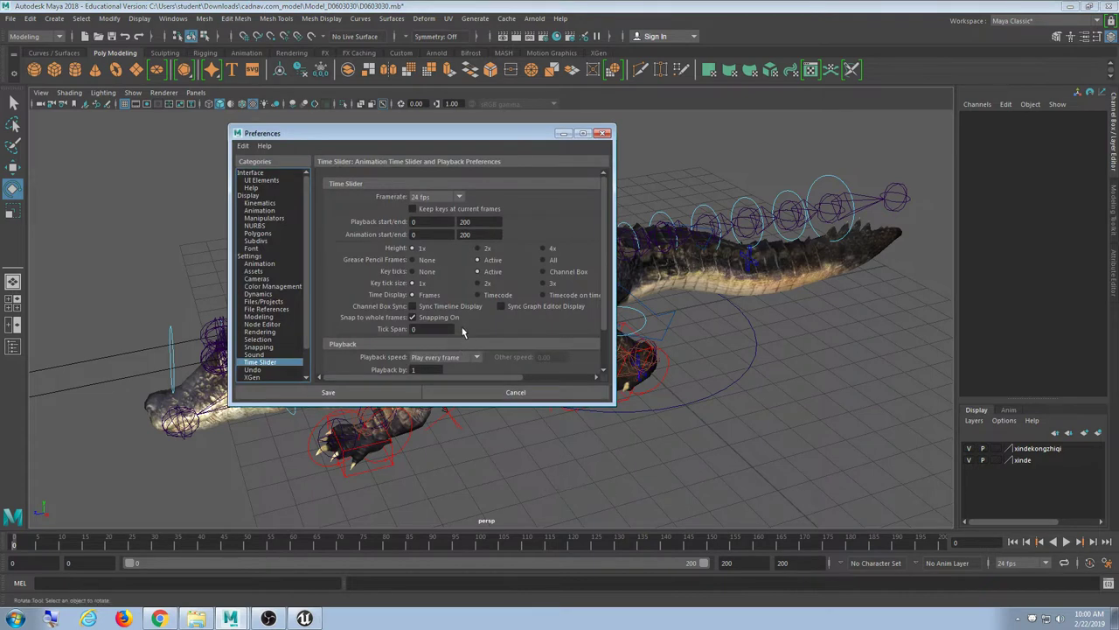
scroll(467, 329, down, 2)
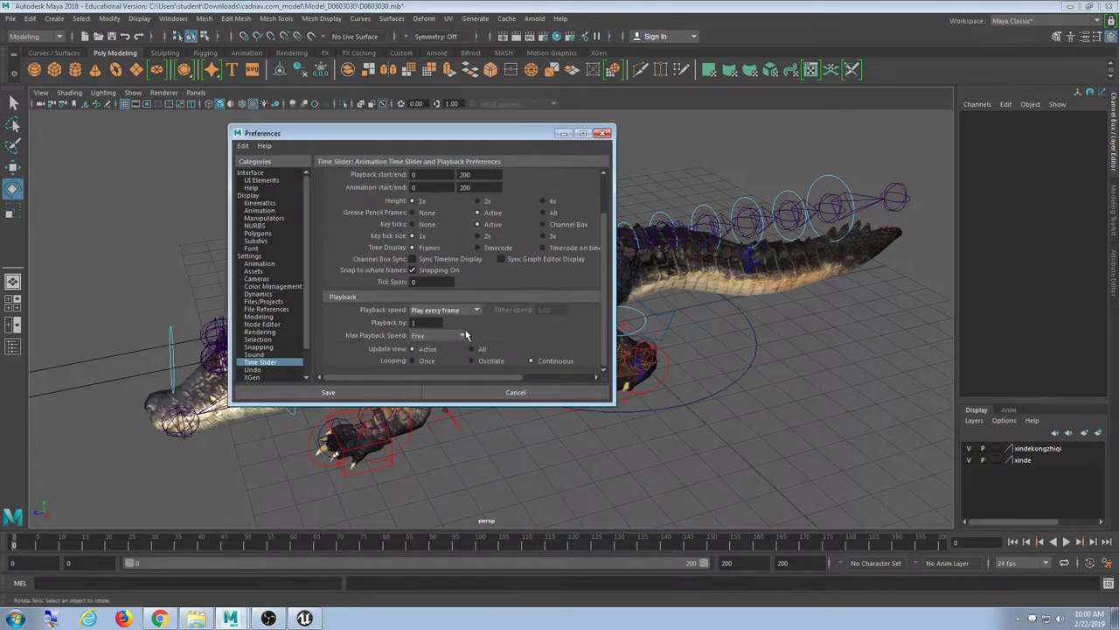
click(285, 264)
click(271, 256)
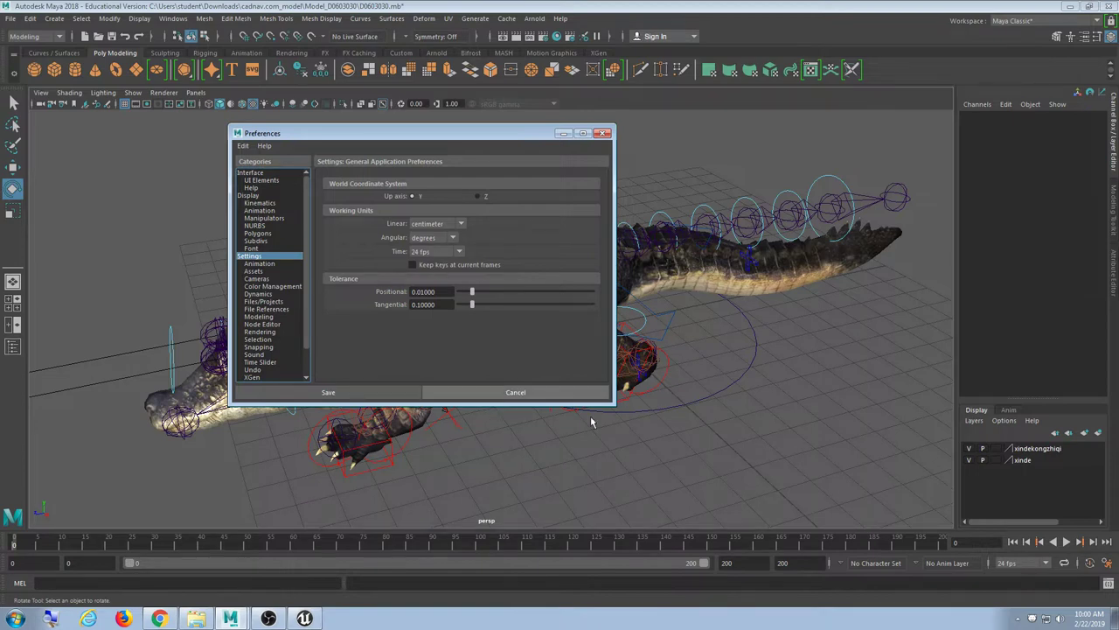
click(573, 392)
Enlarge the preferences window, set the time slider's playback speed to 24 fps x 1, and save.
click(1106, 563)
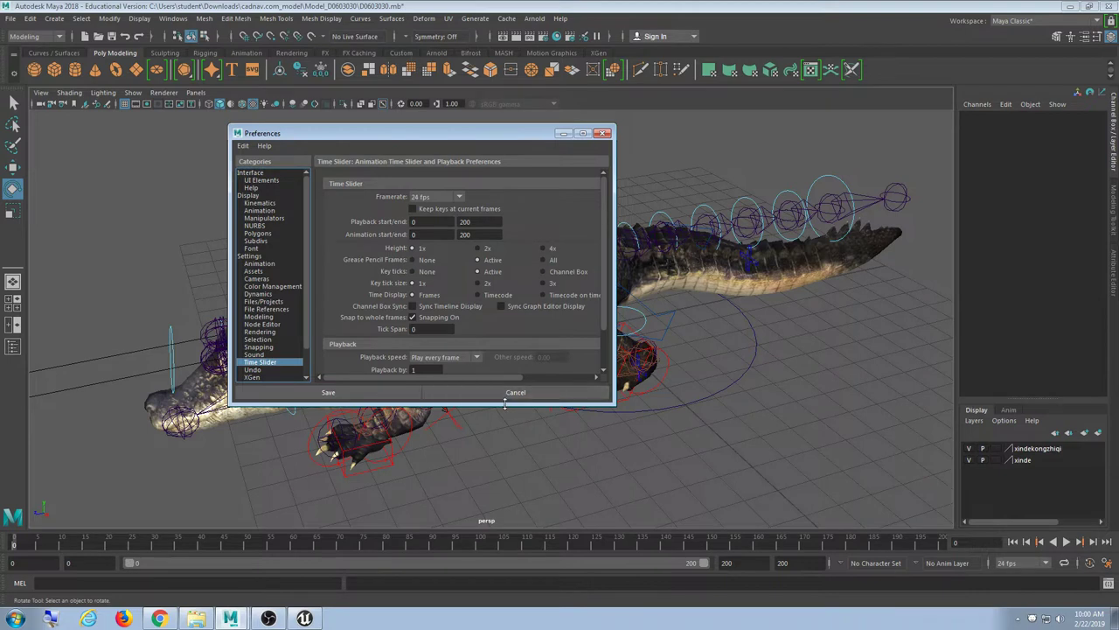
drag(505, 405, 490, 501)
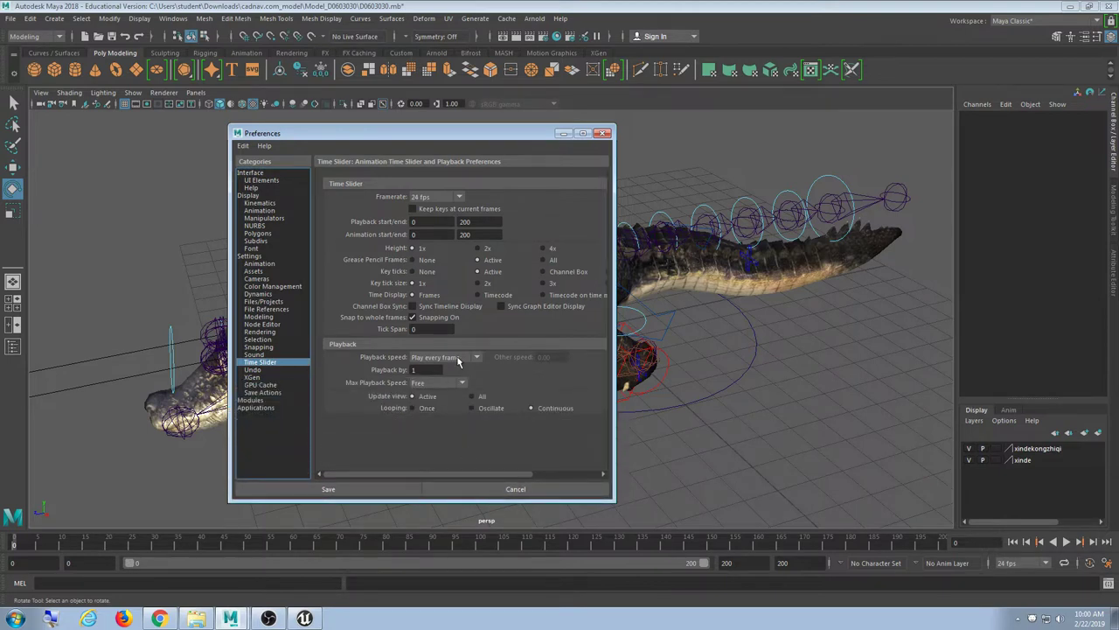
click(458, 361)
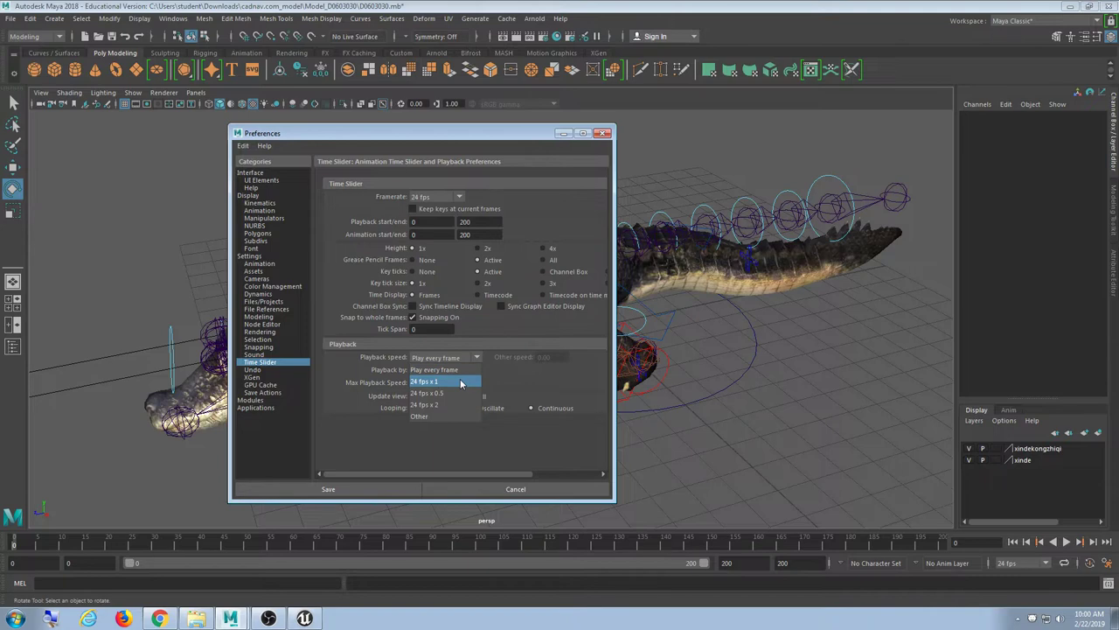
click(461, 382)
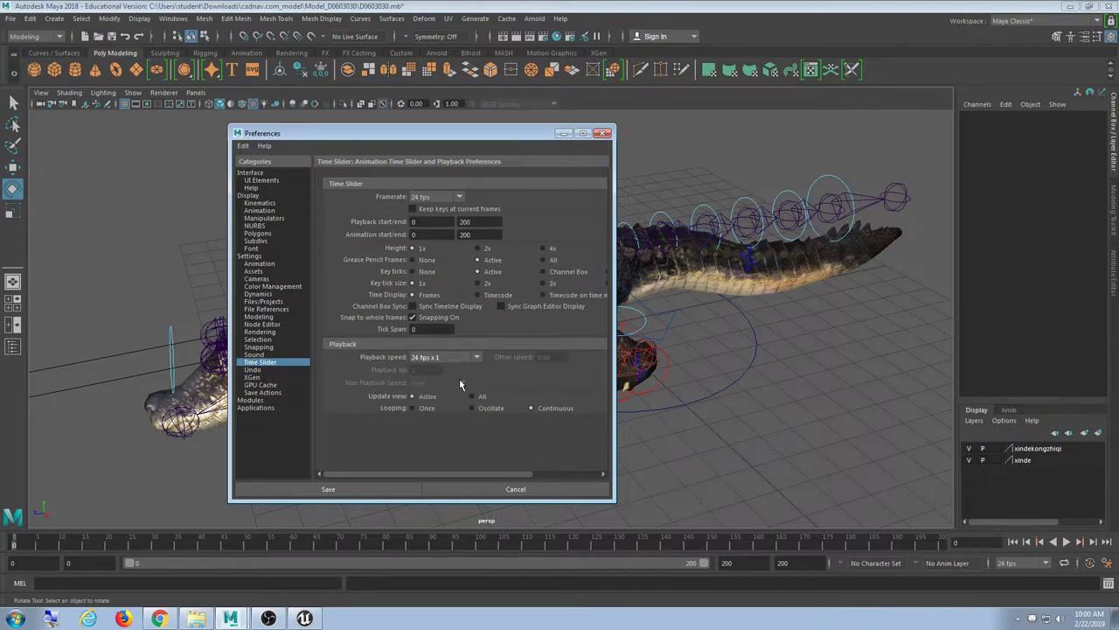
click(363, 490)
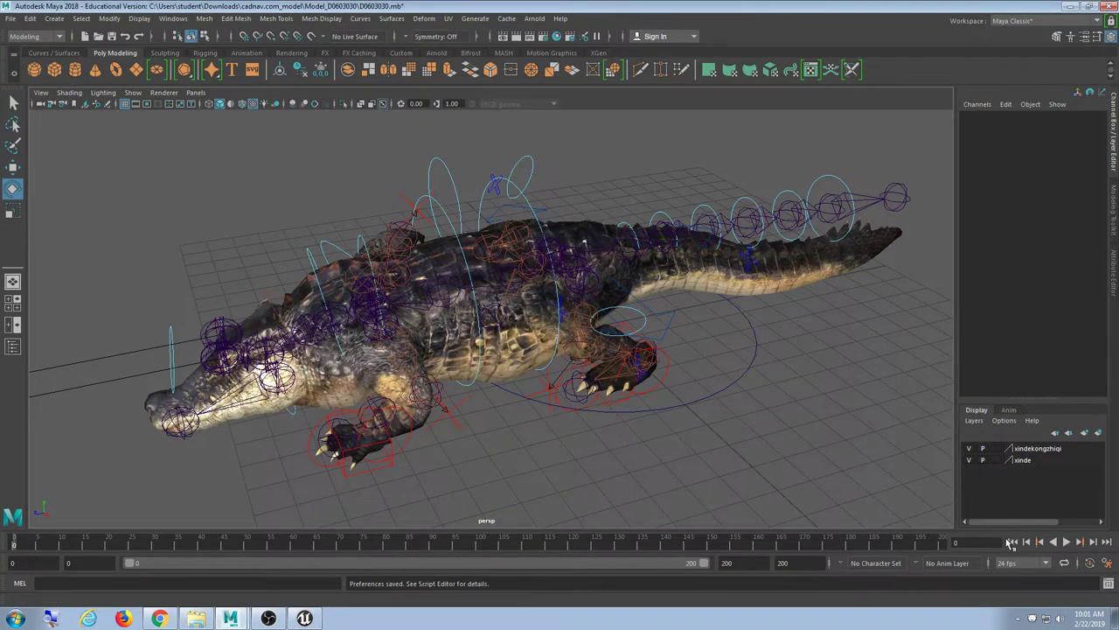
Play the crocodile animation, return to frame 0, and recheck the playback speed in the time slider preferences.
click(1066, 543)
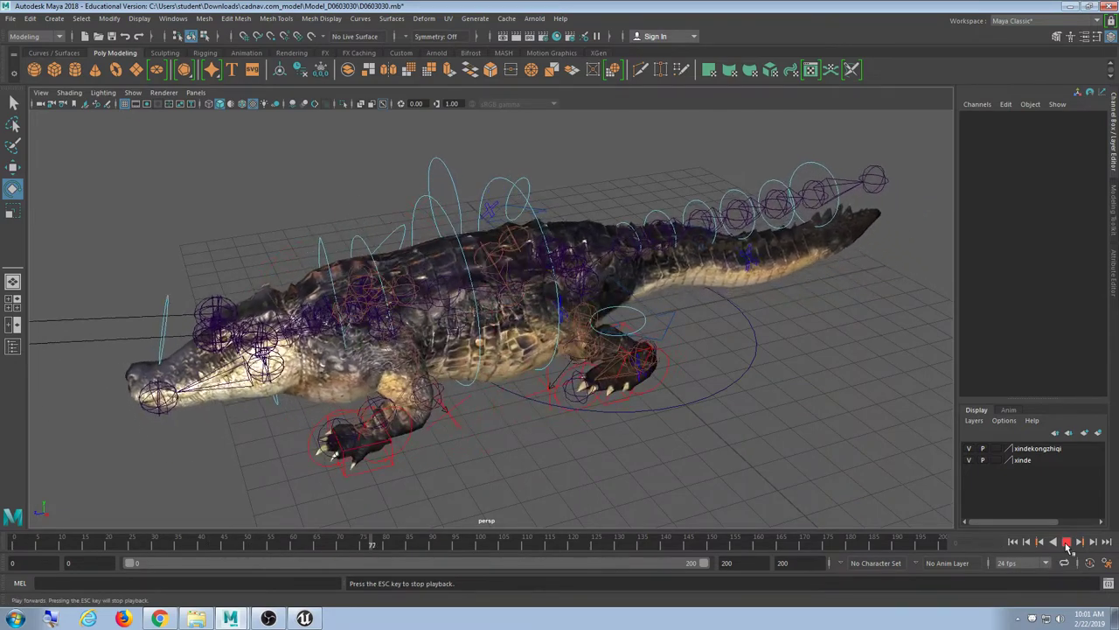
click(1066, 542)
click(7, 544)
key(alt+v)
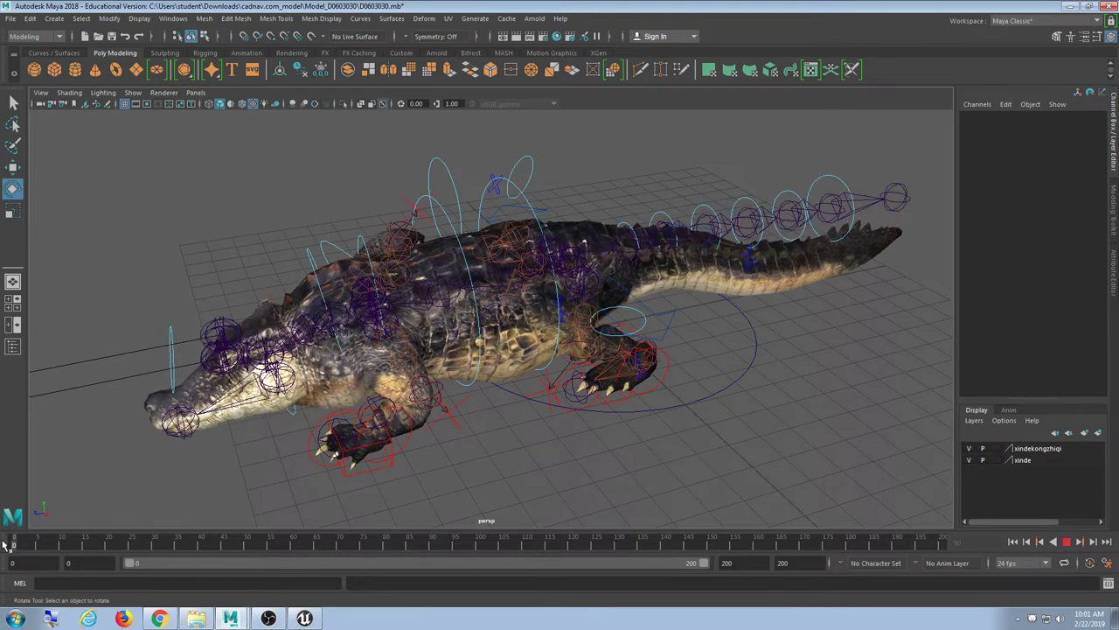
click(9, 540)
click(1107, 563)
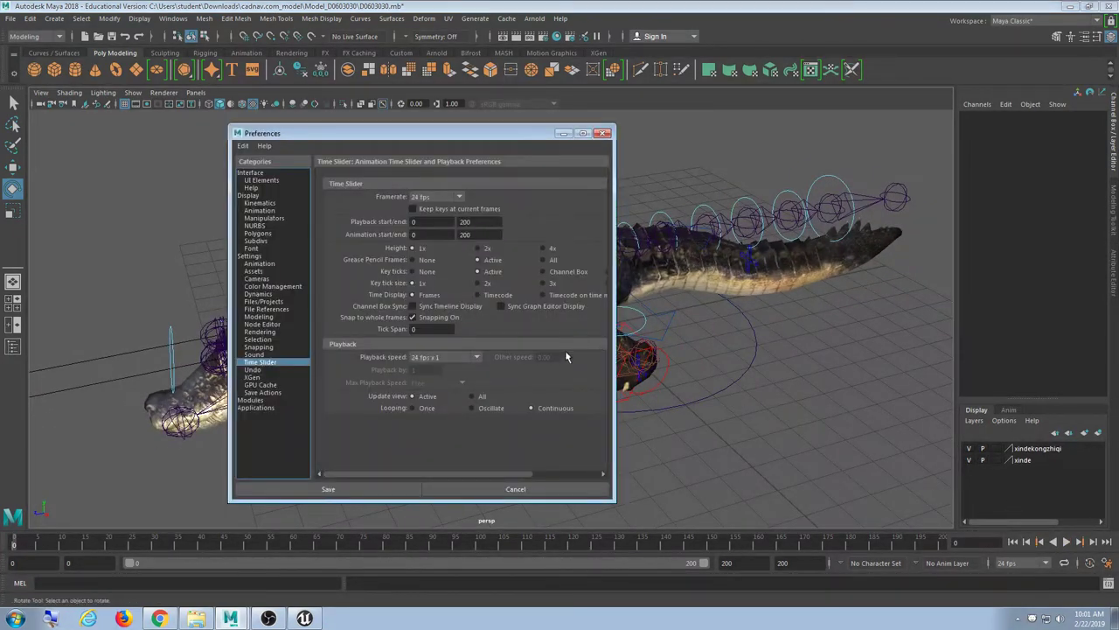
click(602, 133)
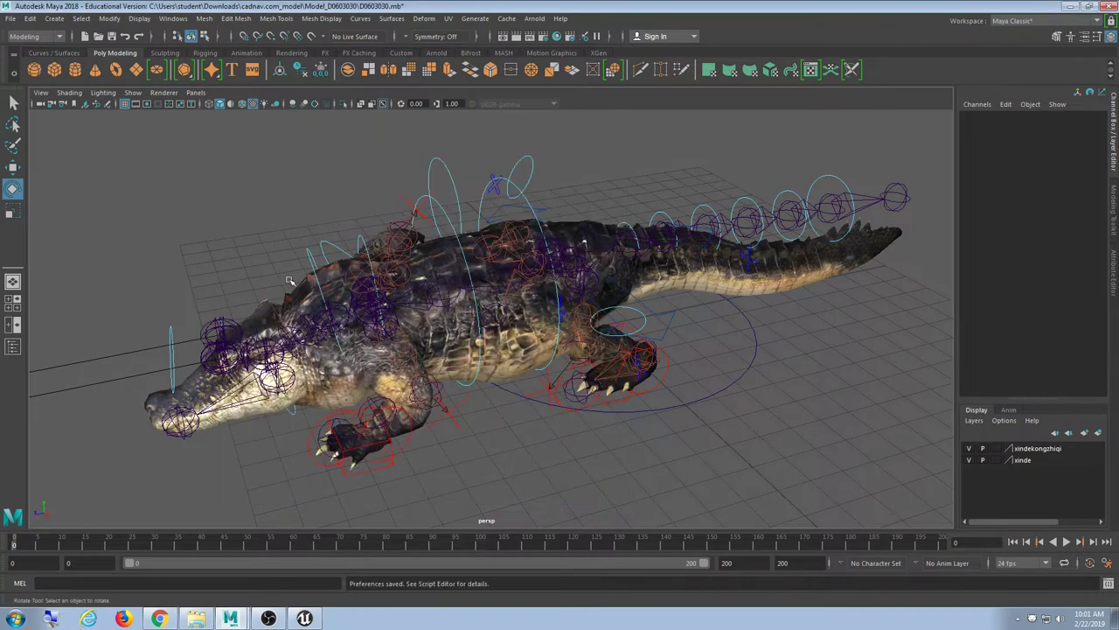
Select the FKBackA_M control on the crocodile's back, play the animation, and stop it at frame 48.
click(483, 205)
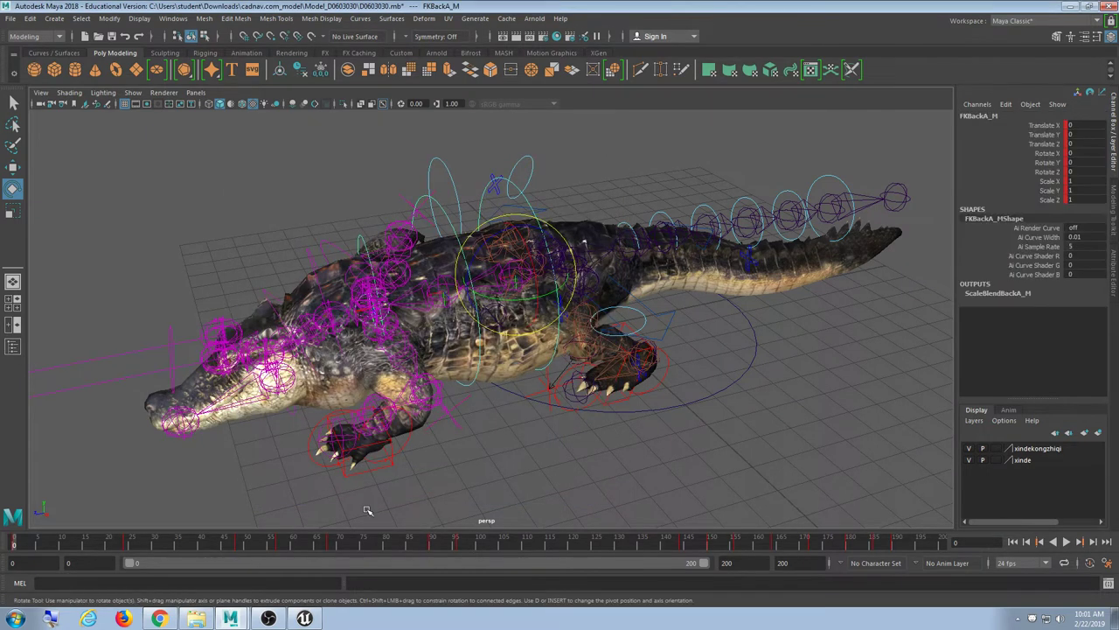
key(alt+v)
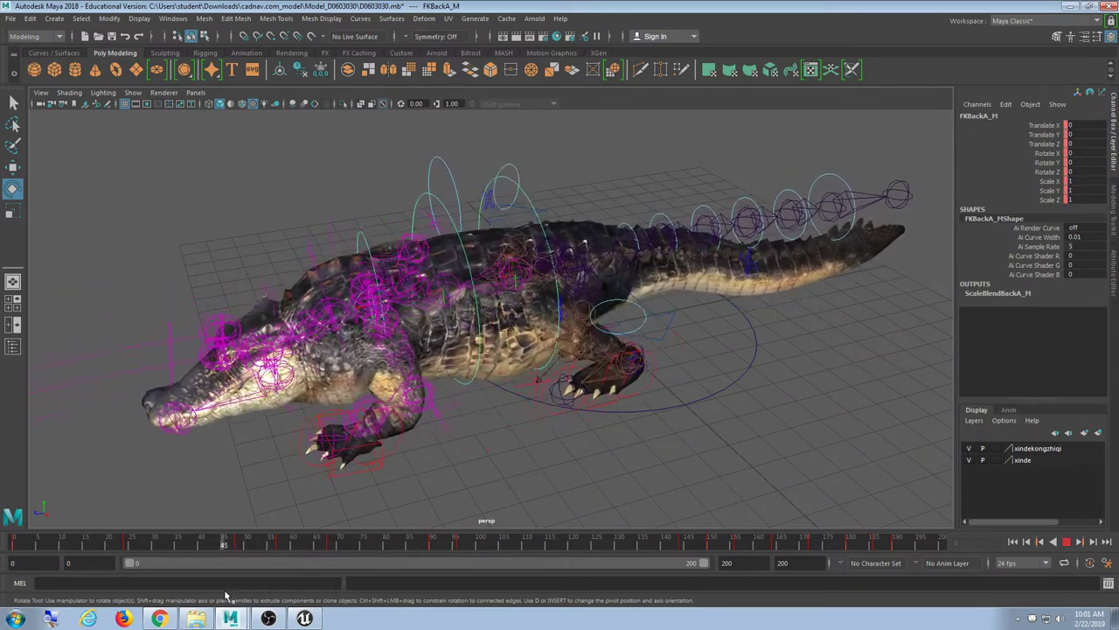
key(alt+v)
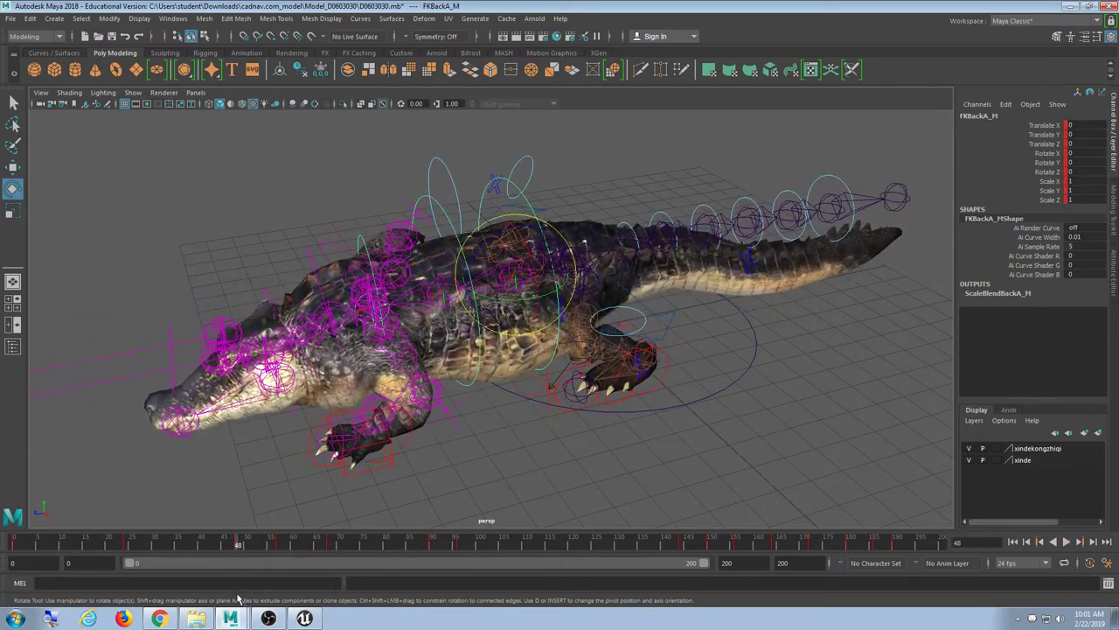
Set the playback speed to Other with a custom value of 30 fps, and save the preferences.
click(1106, 564)
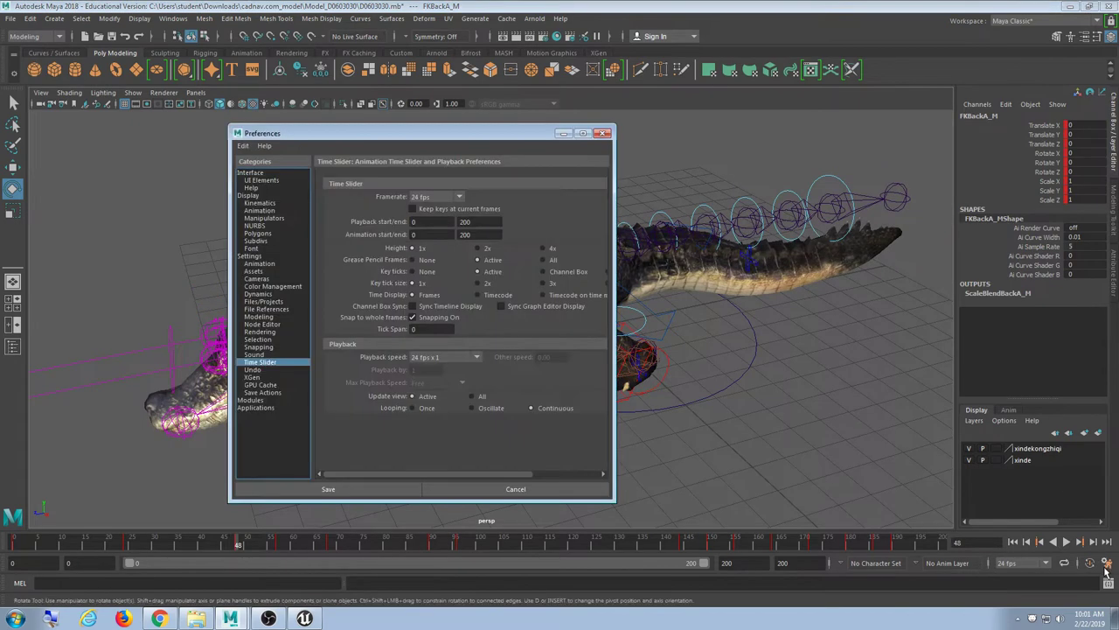
click(446, 357)
click(448, 420)
click(553, 357)
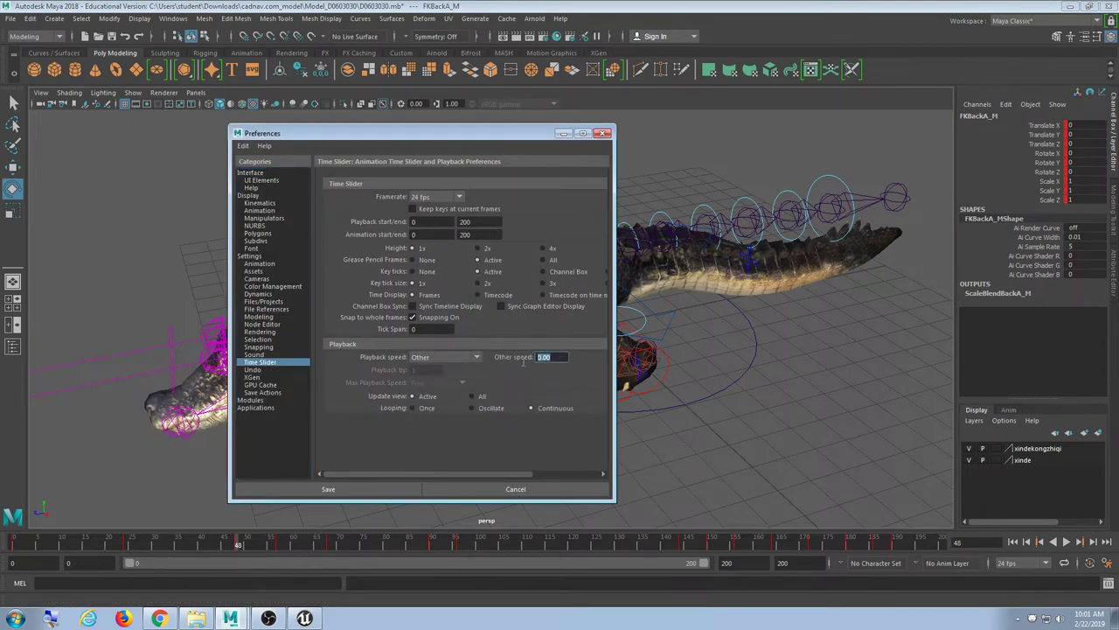
text(1.25)
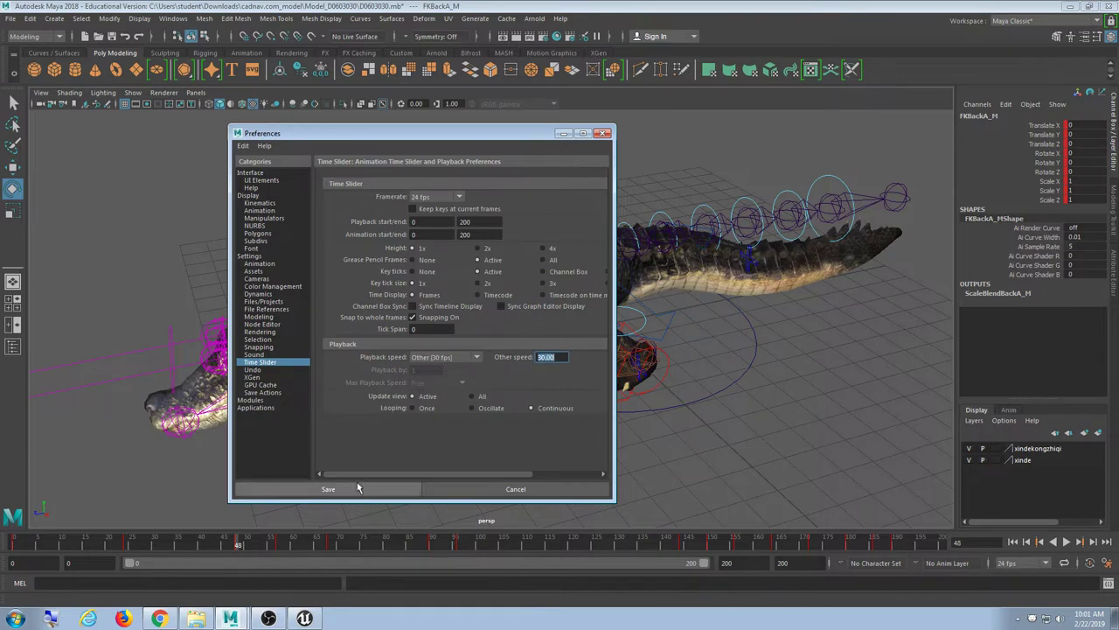
click(357, 483)
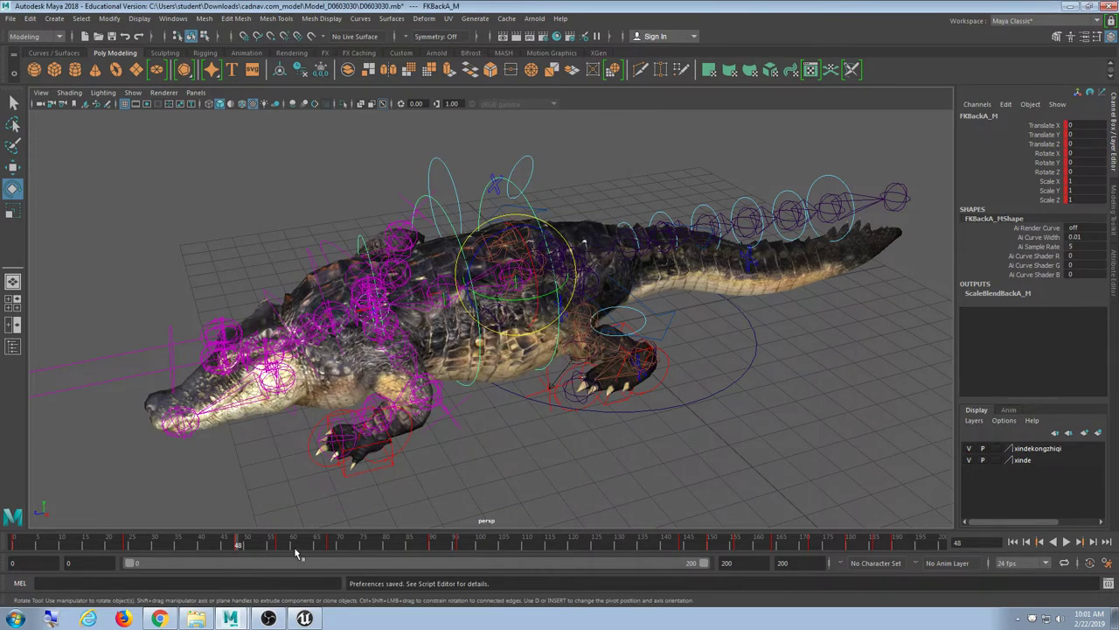
Play and scrub through the crocodile animation from frame 0 to review its motion, and stop playback at frame 25.
key(alt+v)
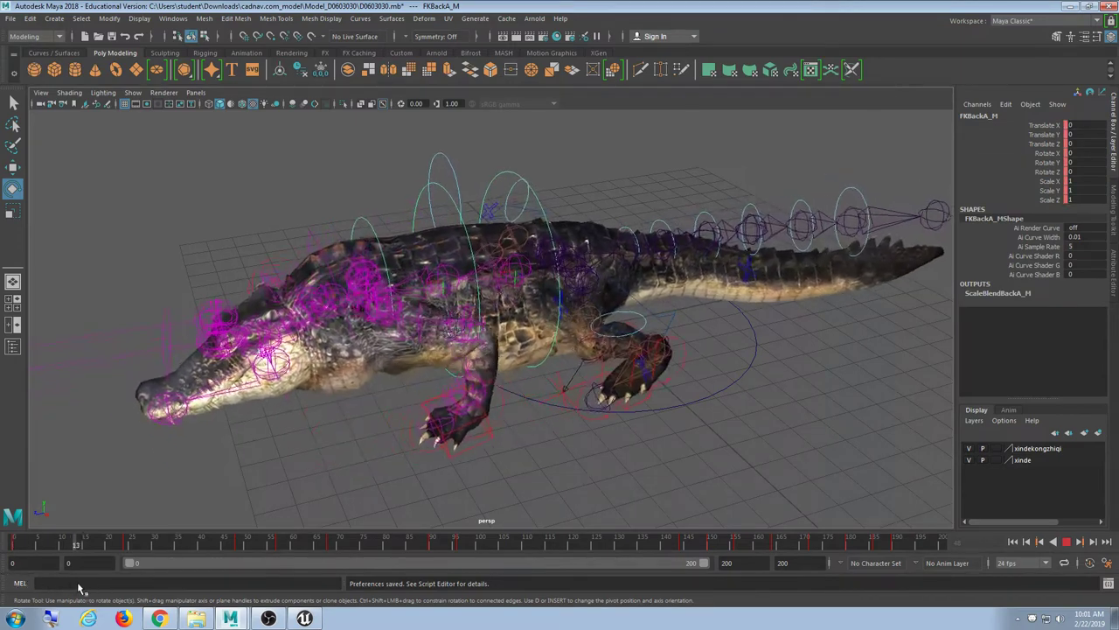
drag(77, 588, 2, 557)
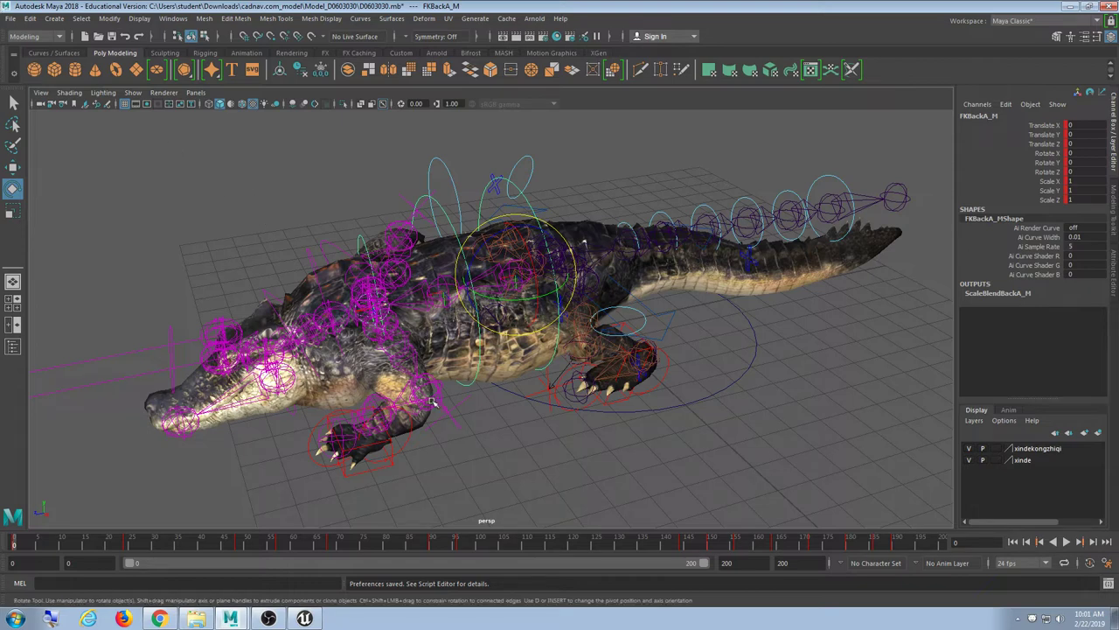
drag(449, 543, 364, 569)
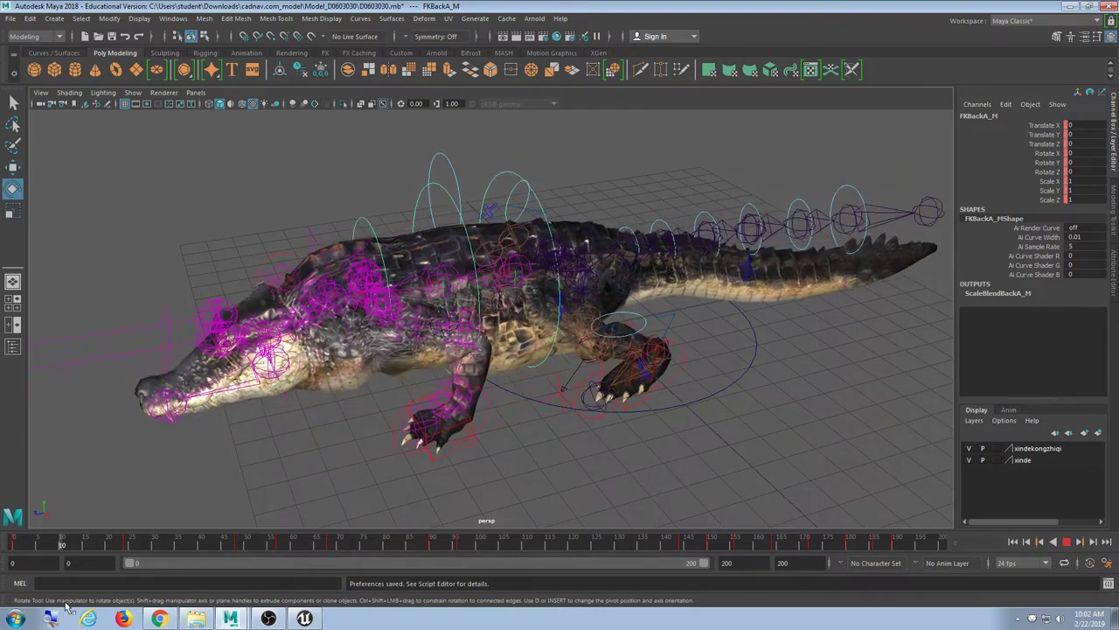
key(Escape)
Reopen the D0603030.mb scene without saving changes, and scrub to frame 48 with the HipSwingerRoot_M control selected.
click(9, 17)
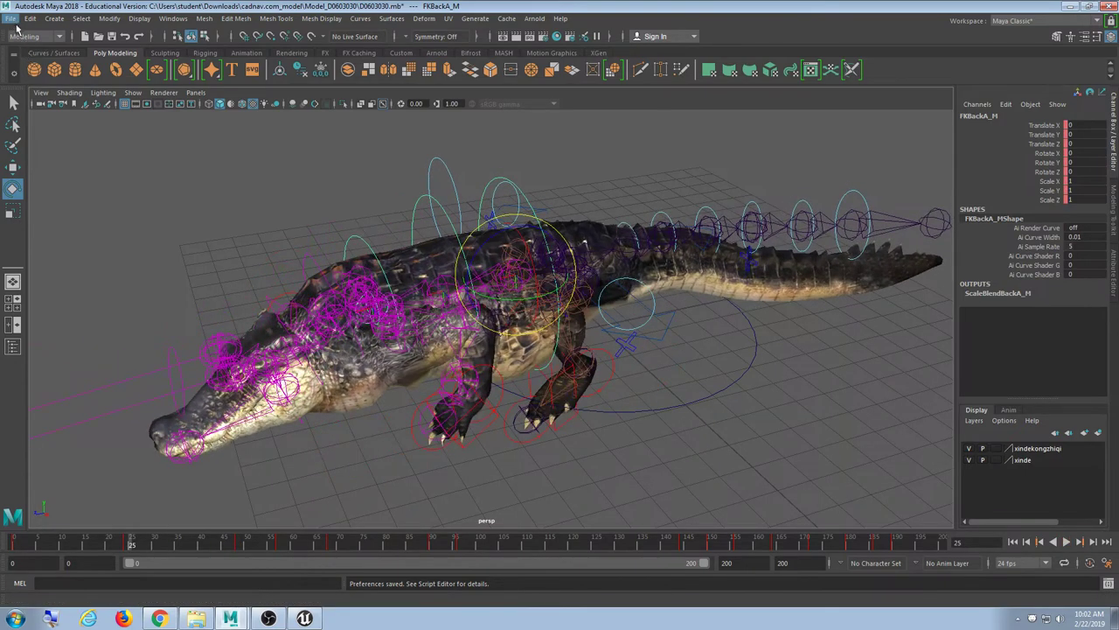
click(48, 51)
double_click(246, 178)
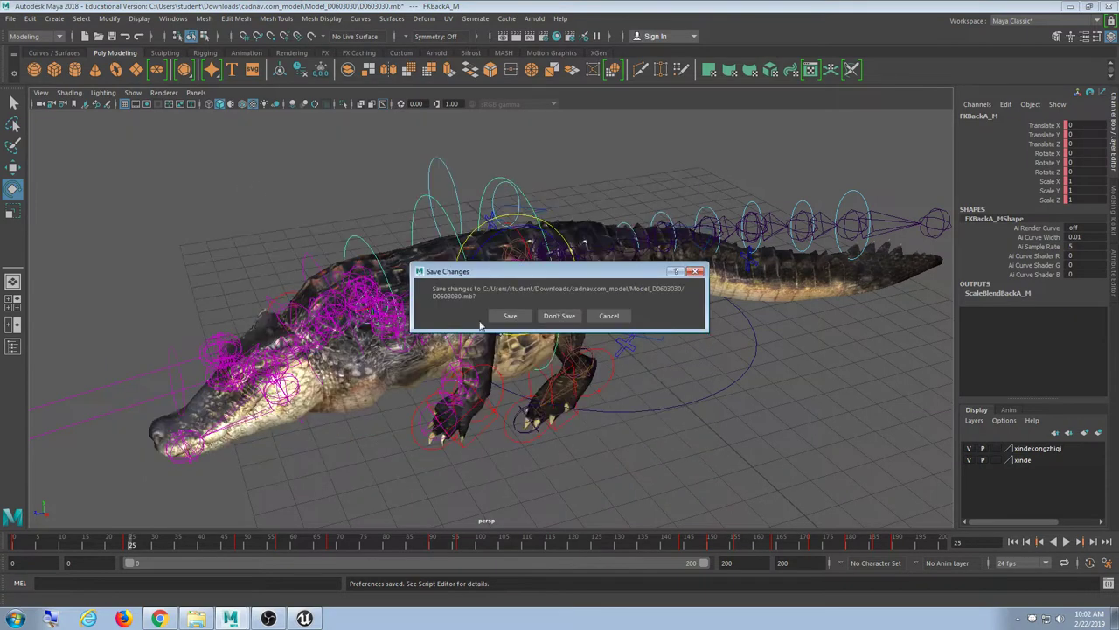
click(560, 316)
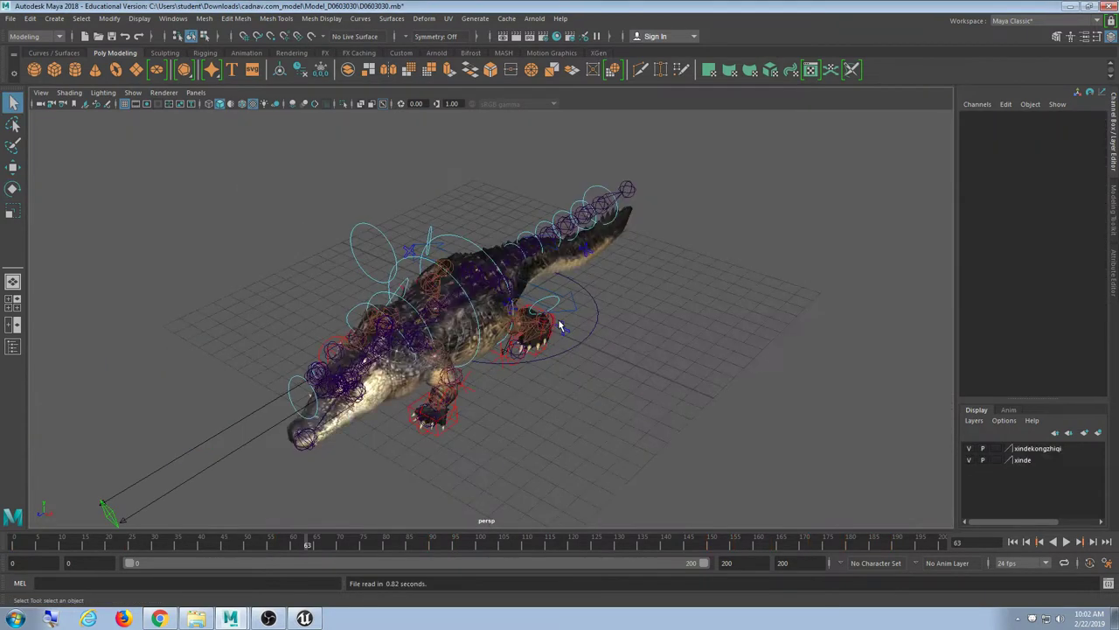
click(381, 272)
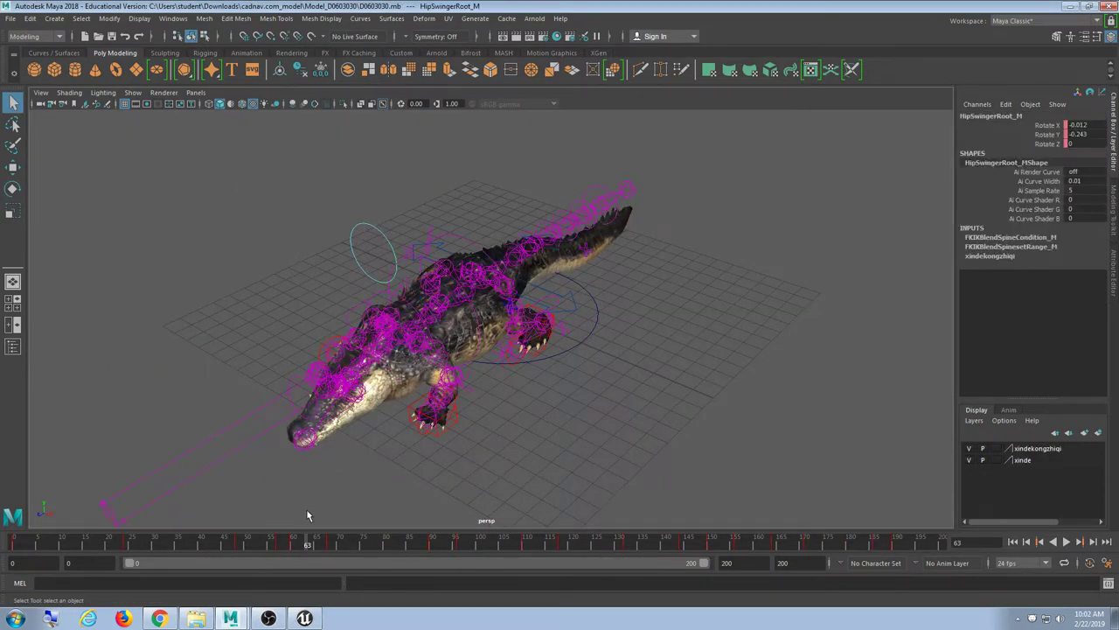
drag(254, 545, 238, 545)
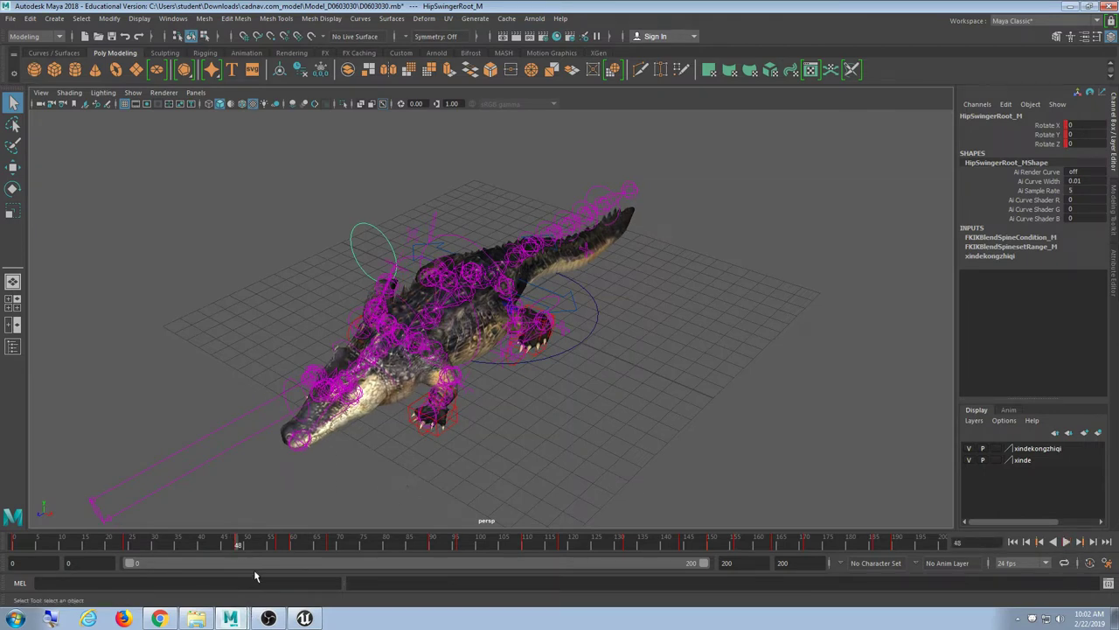
Switch to Chrome, close the American Crocodile Rig download page, and open Animated Alligator Rig from the crocodile model list.
click(159, 618)
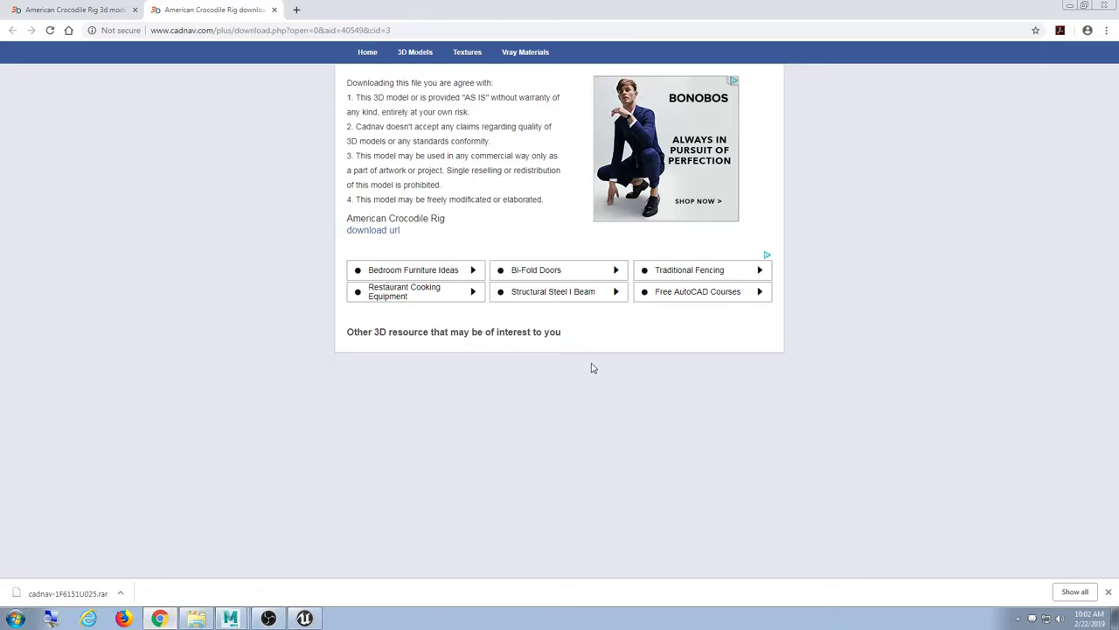
click(274, 10)
click(12, 30)
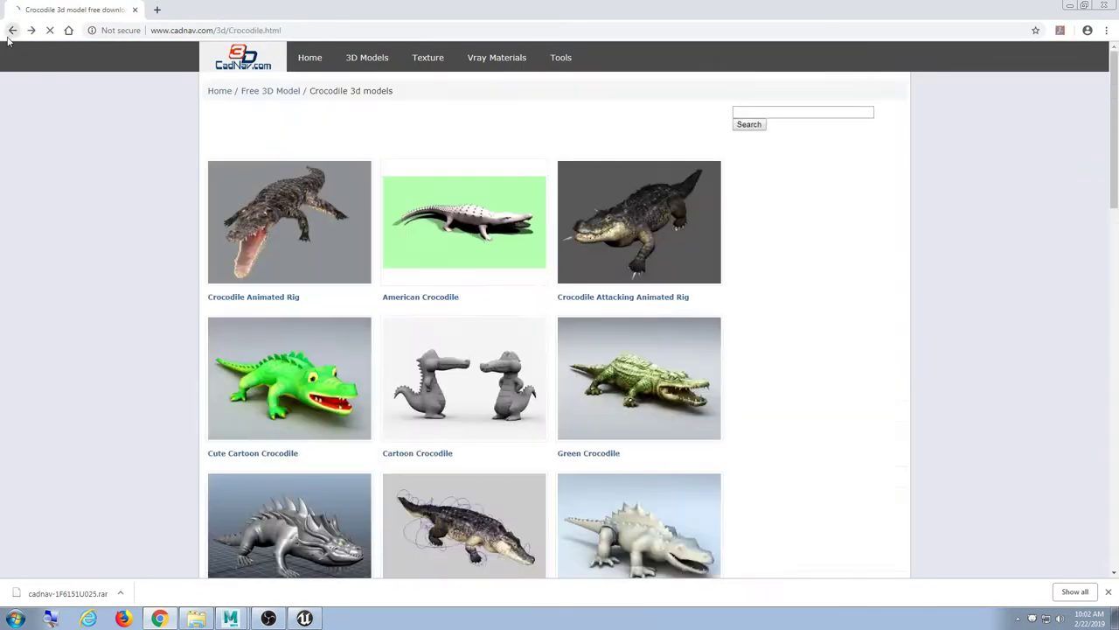
scroll(504, 381, up, 2)
scroll(505, 380, up, 8)
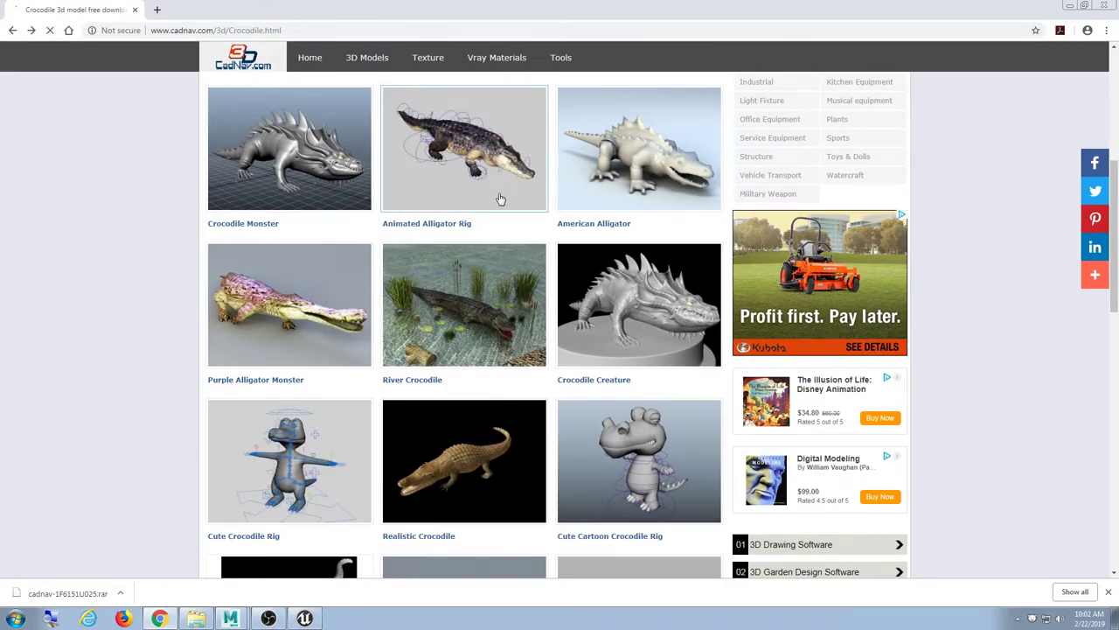
click(500, 199)
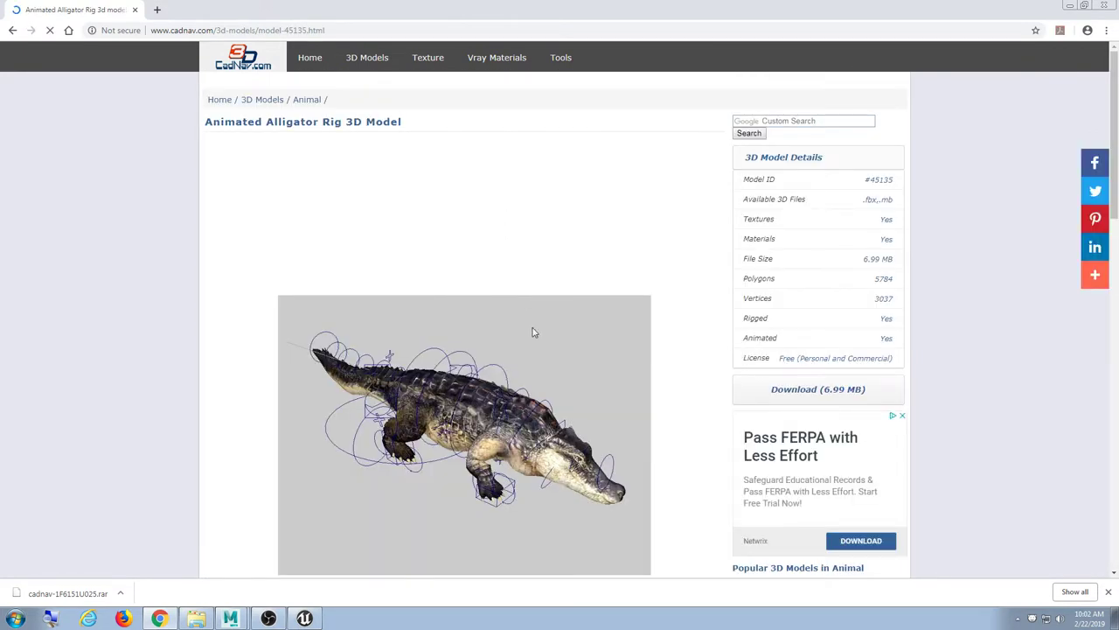
Review the Animated Alligator Rig's description and details, and download the model through its download url link.
scroll(533, 333, down, 3)
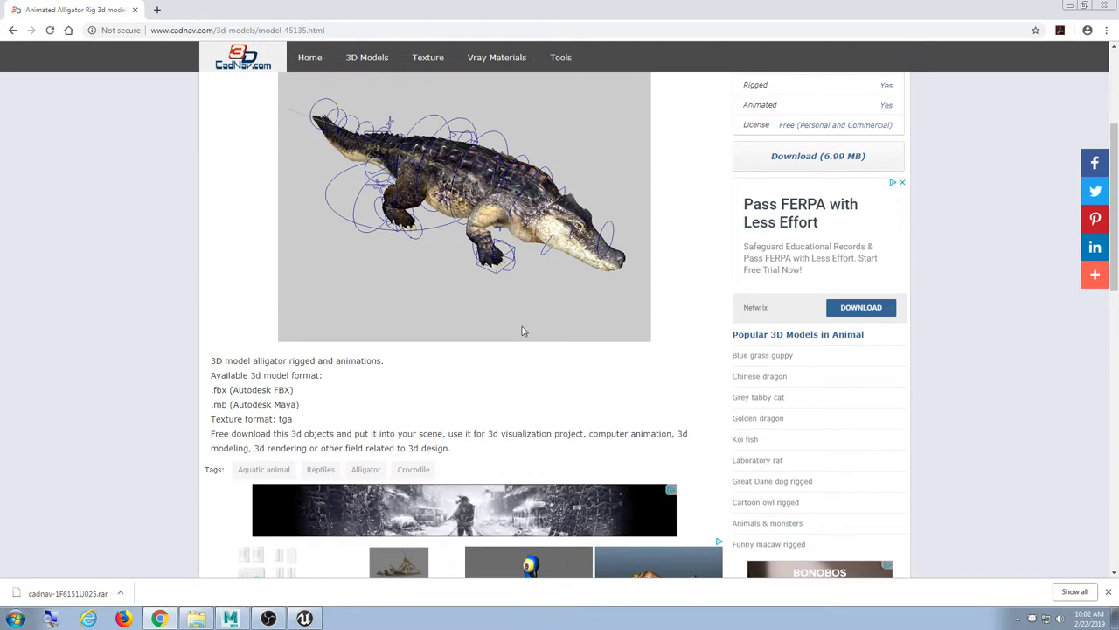
scroll(522, 331, up, 2)
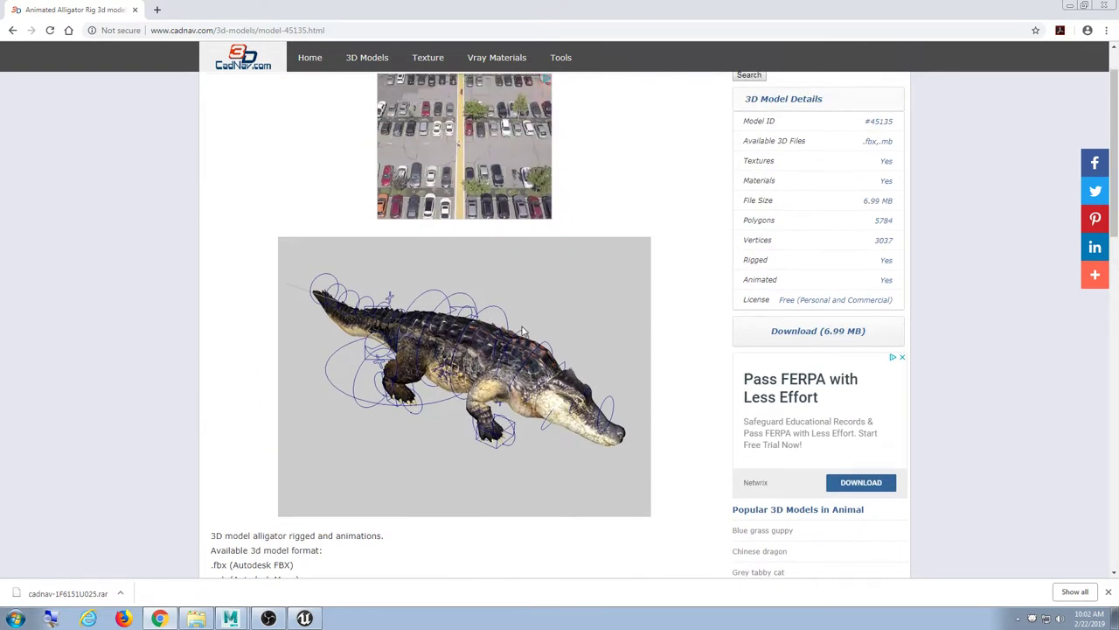
click(812, 337)
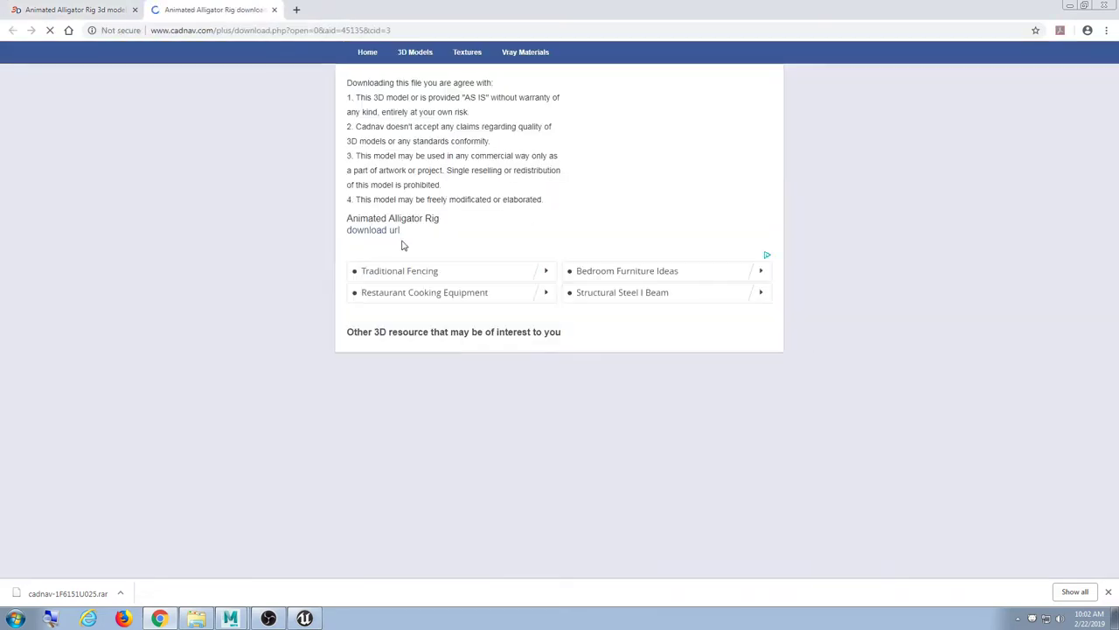
click(376, 231)
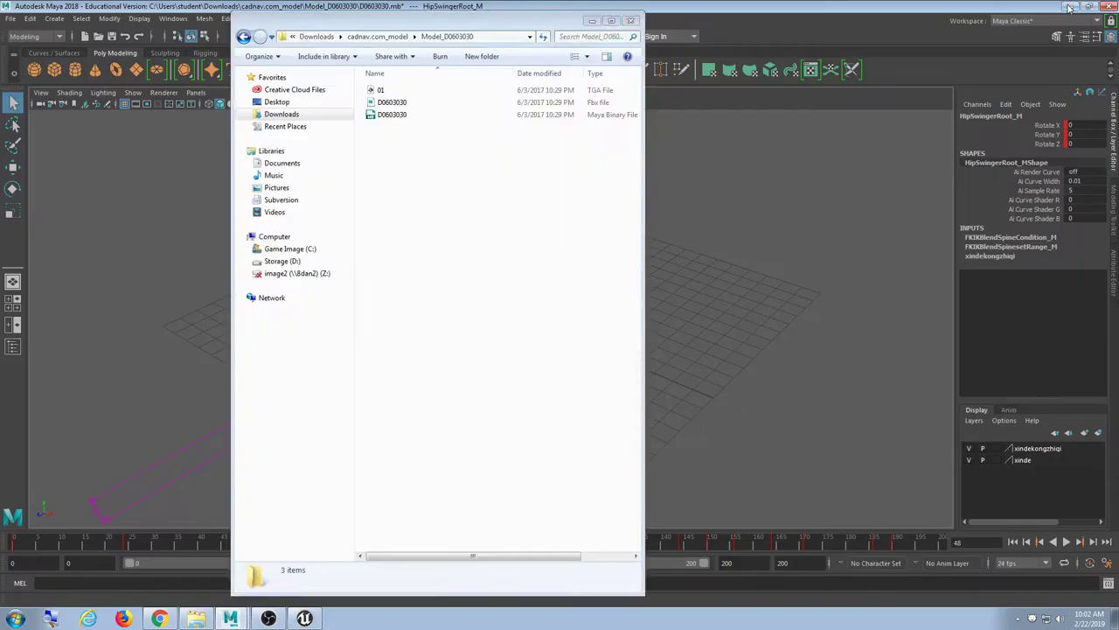
Leave Maya and go back up to the Downloads folder in the file explorer.
click(1071, 7)
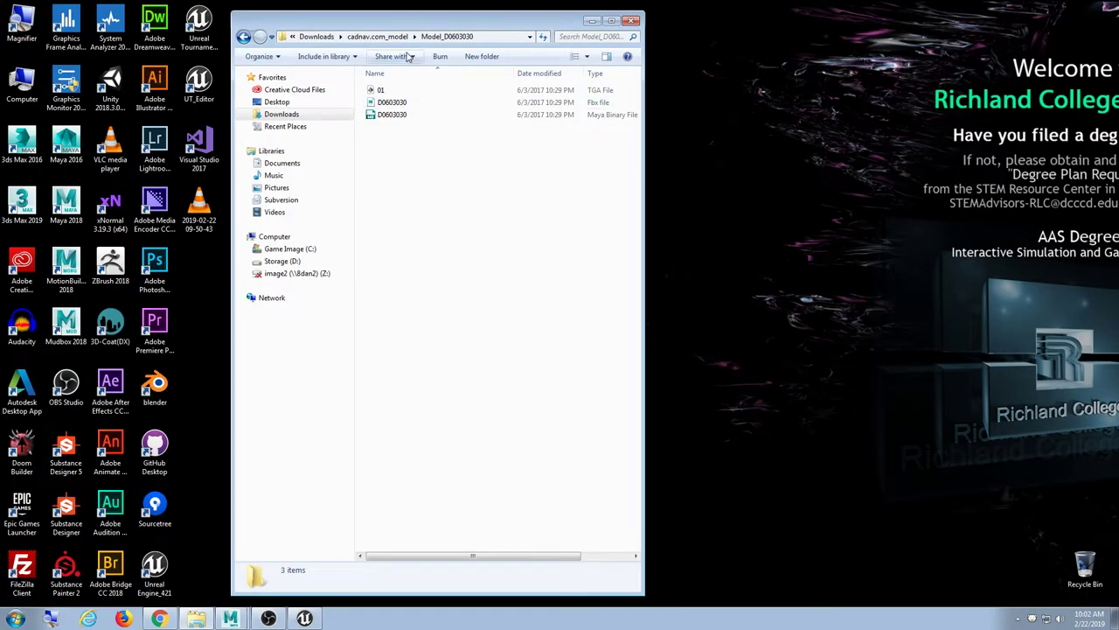
key(BackSpace)
key(BackSpace)
click(405, 159)
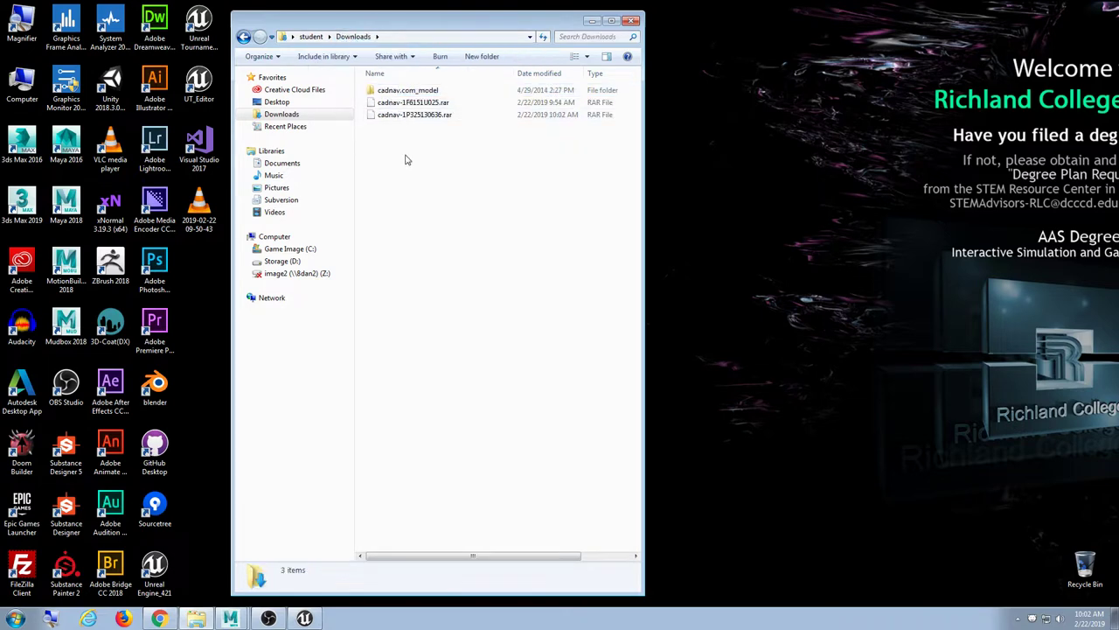
Check the Animated Alligator Rig's model page and download page in Chrome, and return to the Downloads folder.
click(159, 618)
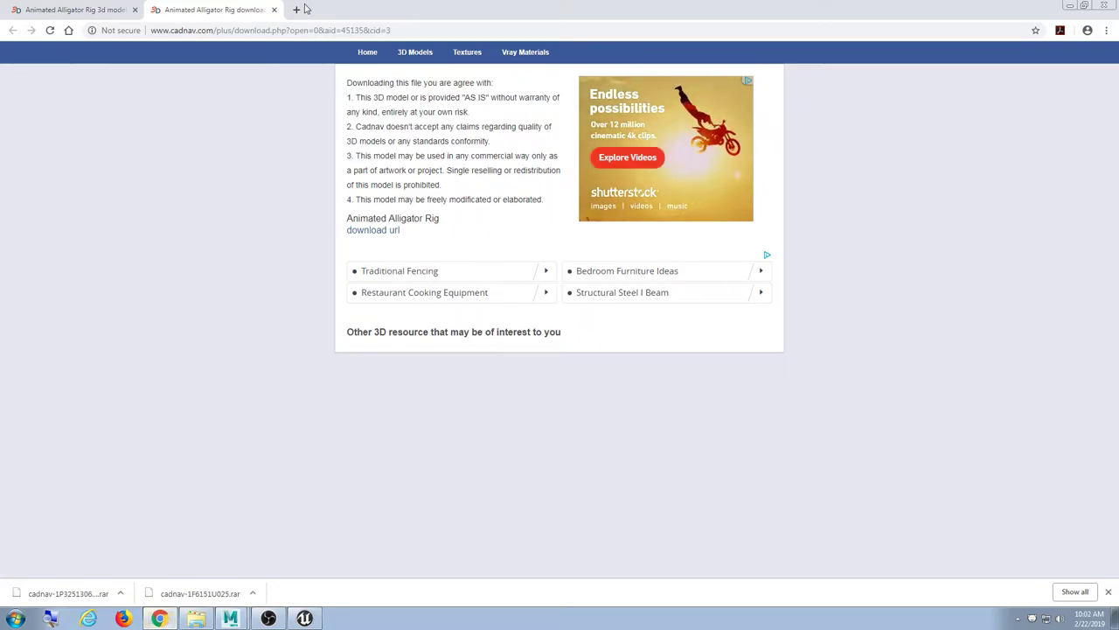
click(273, 10)
scroll(705, 327, down, 1)
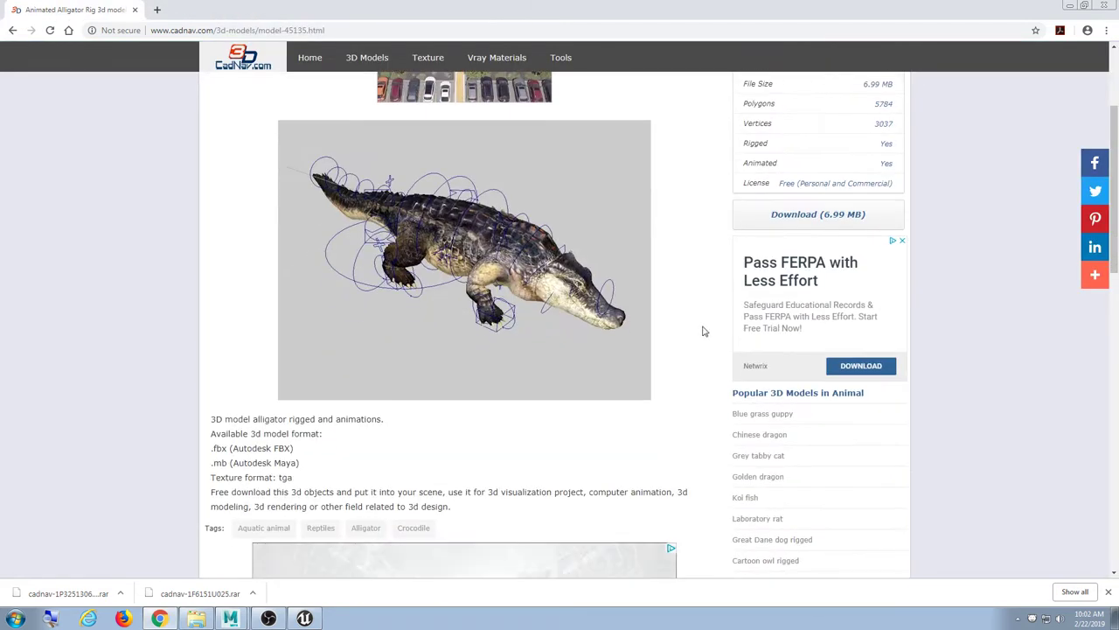
click(784, 219)
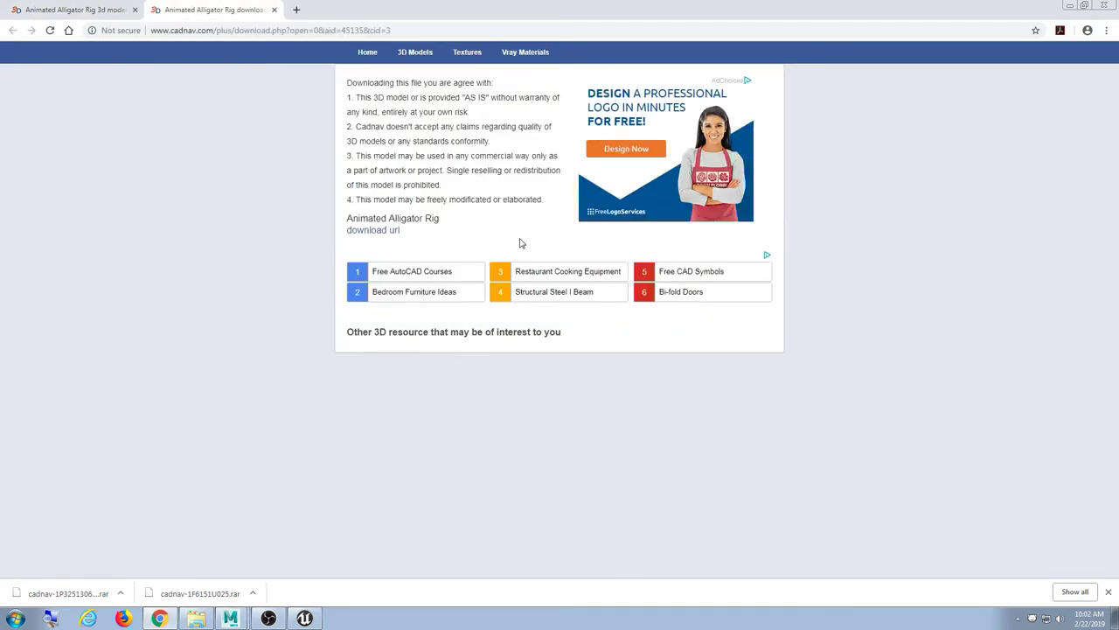
click(1069, 5)
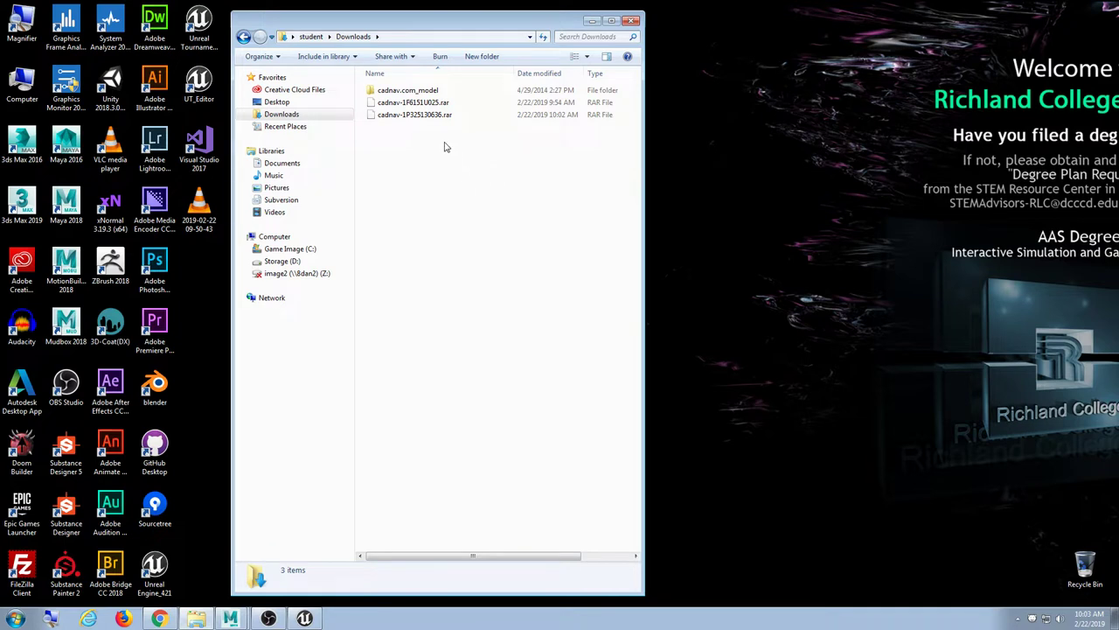
Extract cadnav-1P325130636.rar with 7-Zip into a folder named after the archive.
click(418, 115)
right_click(420, 116)
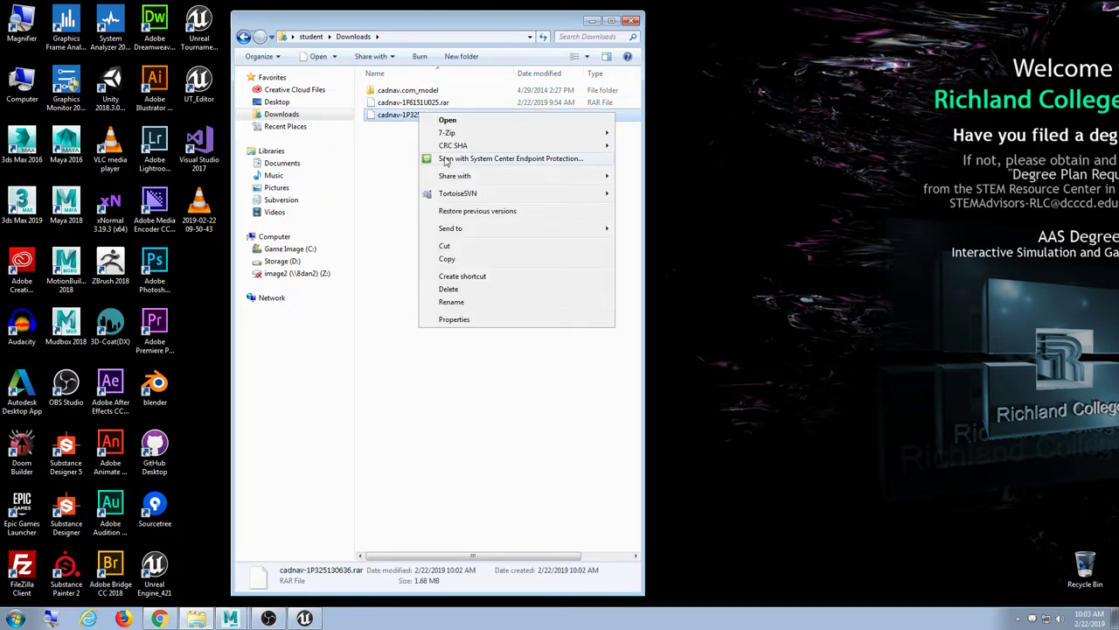
mouse_move(525, 132)
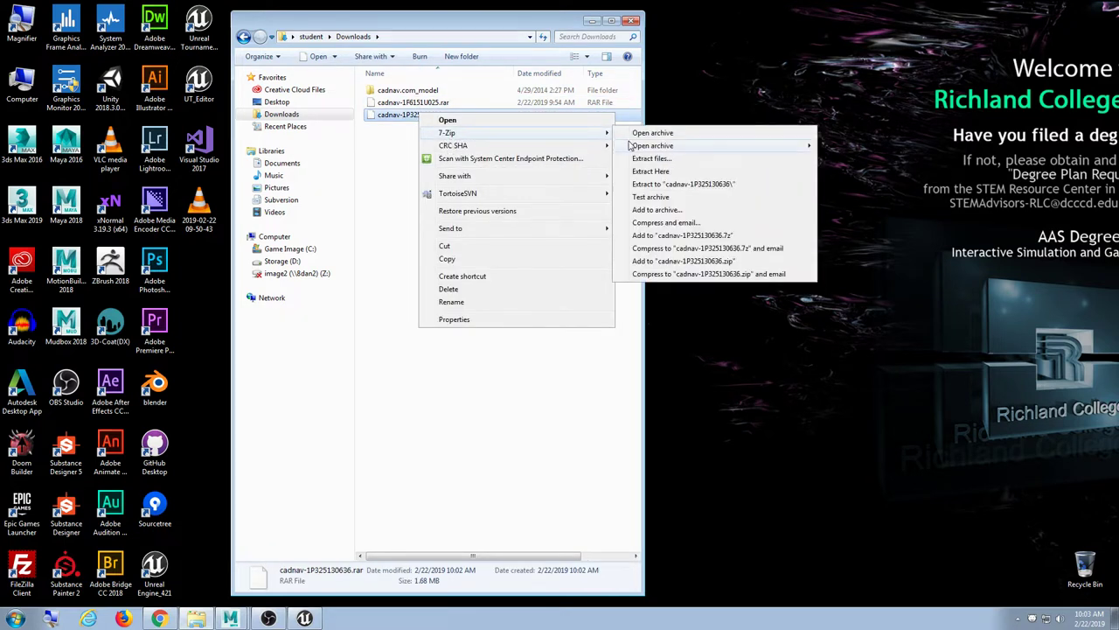
click(661, 185)
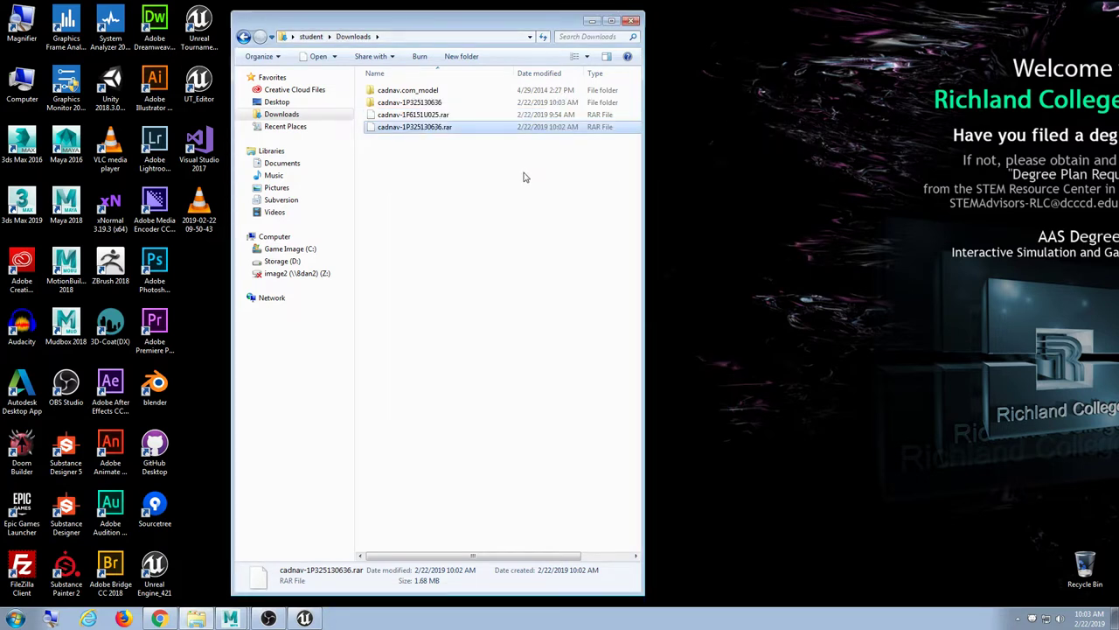
Open the extracted cadnav-1P325130636 folder down to Models_E0115A025 and select its folder path.
double_click(410, 102)
double_click(408, 91)
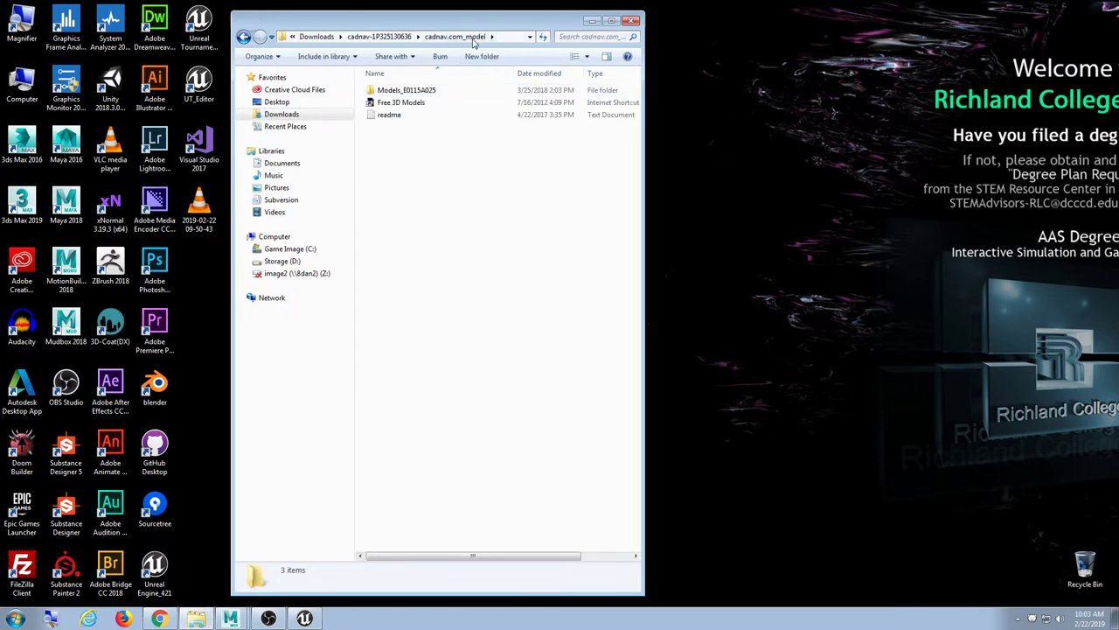
double_click(448, 90)
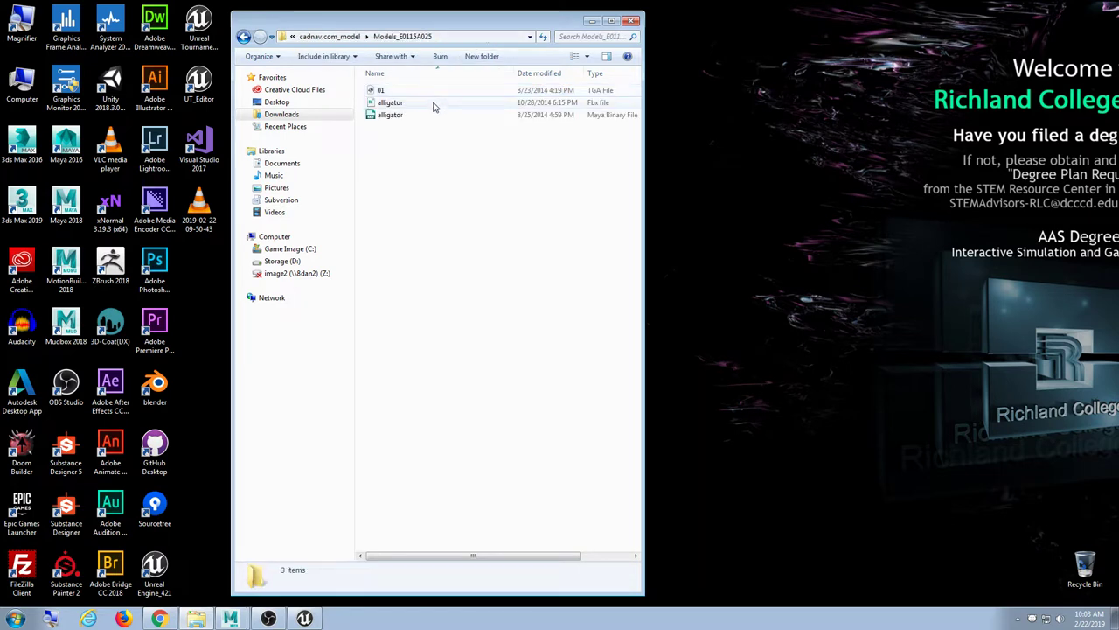
click(490, 36)
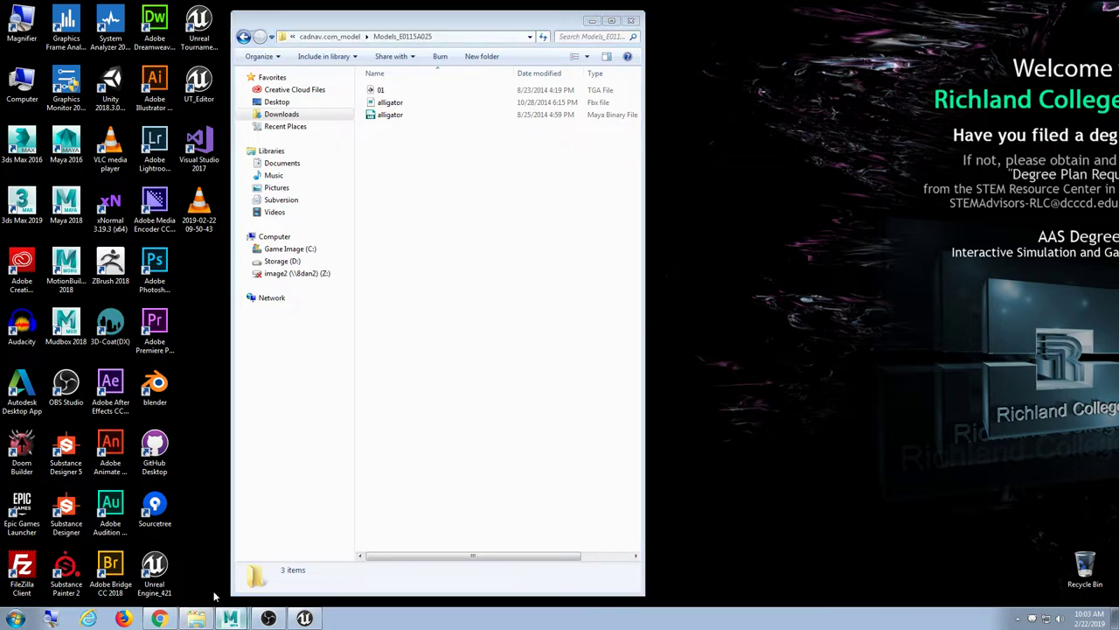
Switch to Maya and open alligator.mb from Models_E0115A025 without saving the crocodile scene.
click(230, 618)
click(10, 19)
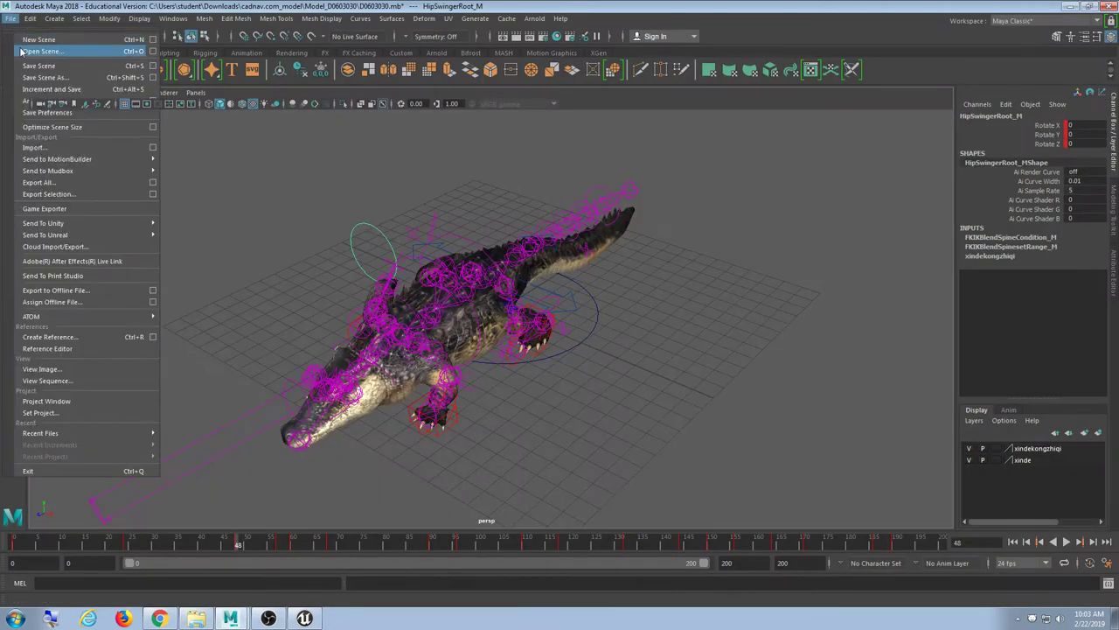
click(40, 35)
double_click(248, 178)
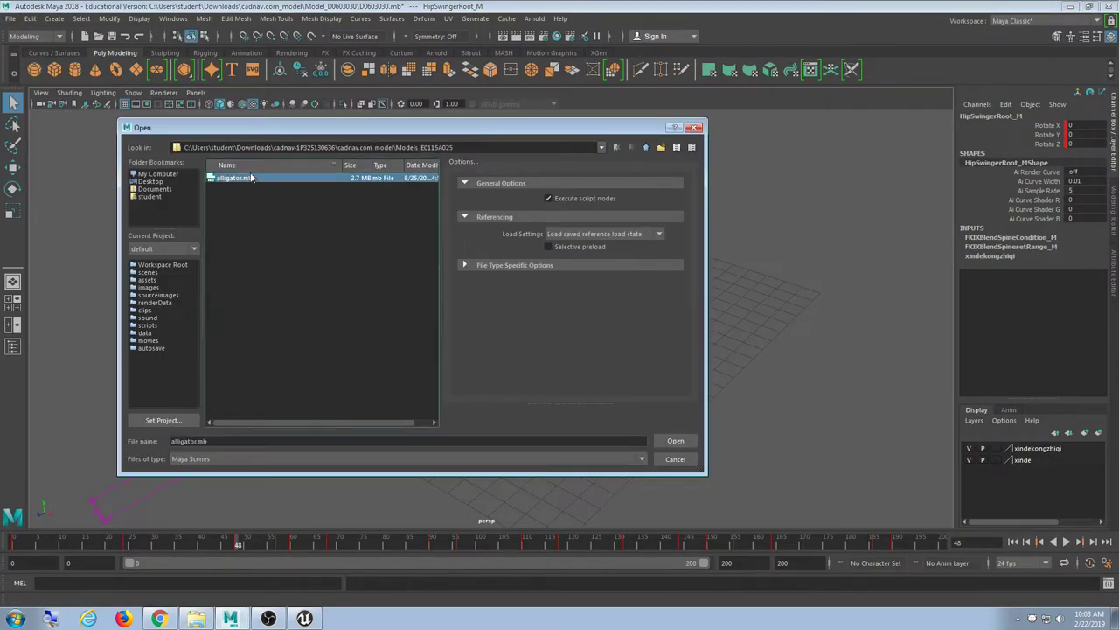
click(560, 318)
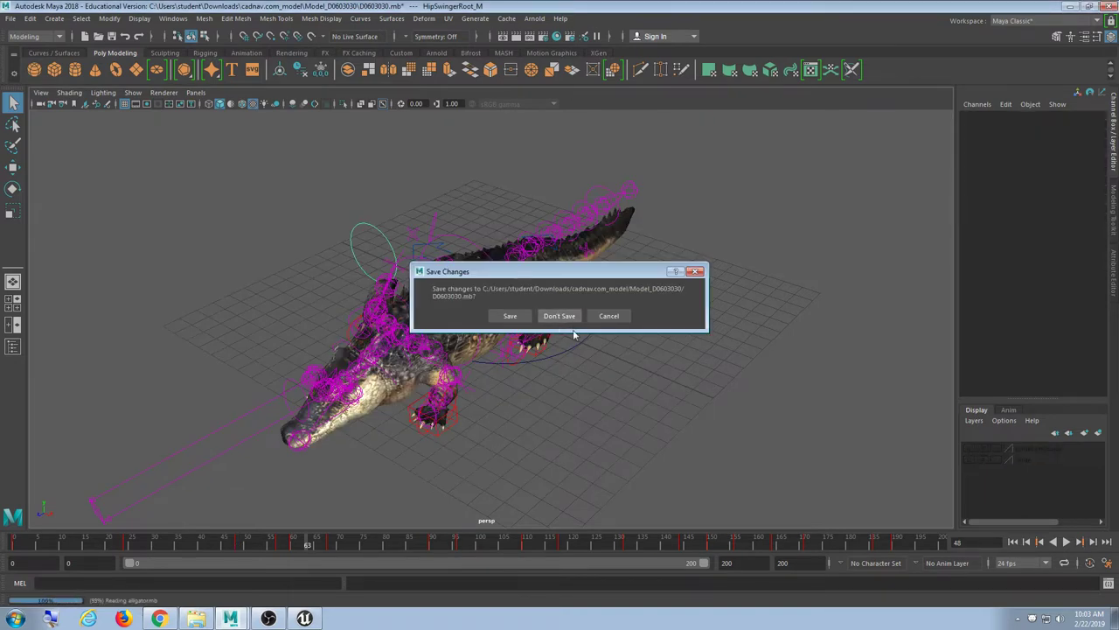
Select the FKBackA_M control on the alligator rig and scrub the timeline to frames 48 and 26 to review the animation.
alt+drag(569, 346, 621, 408)
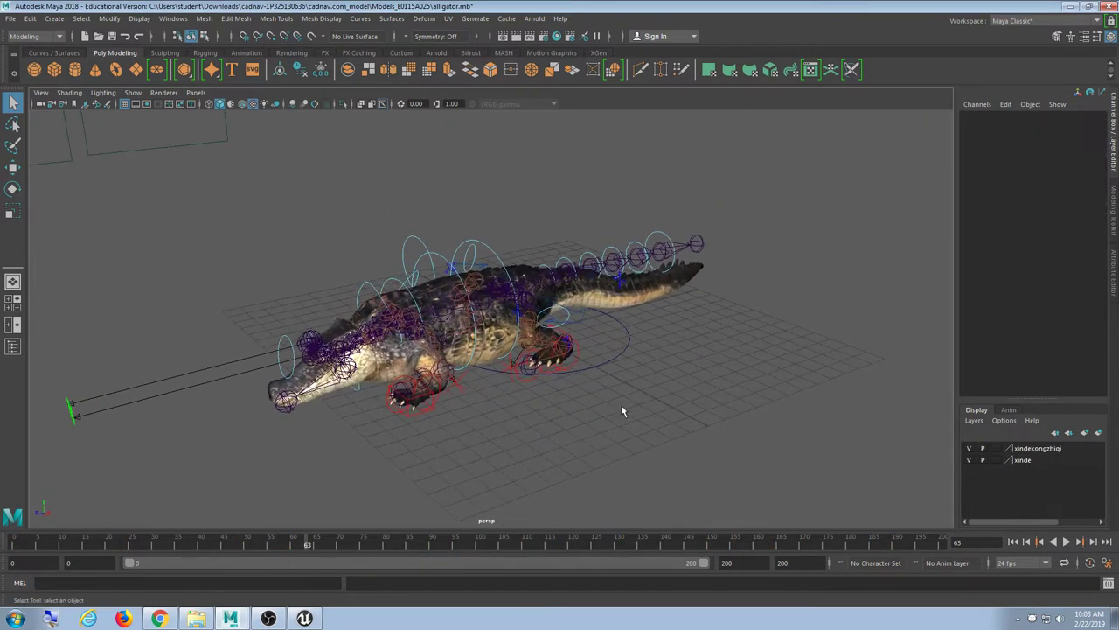
scroll(621, 402, up, 4)
click(487, 208)
alt+middle_drag(526, 322, 633, 301)
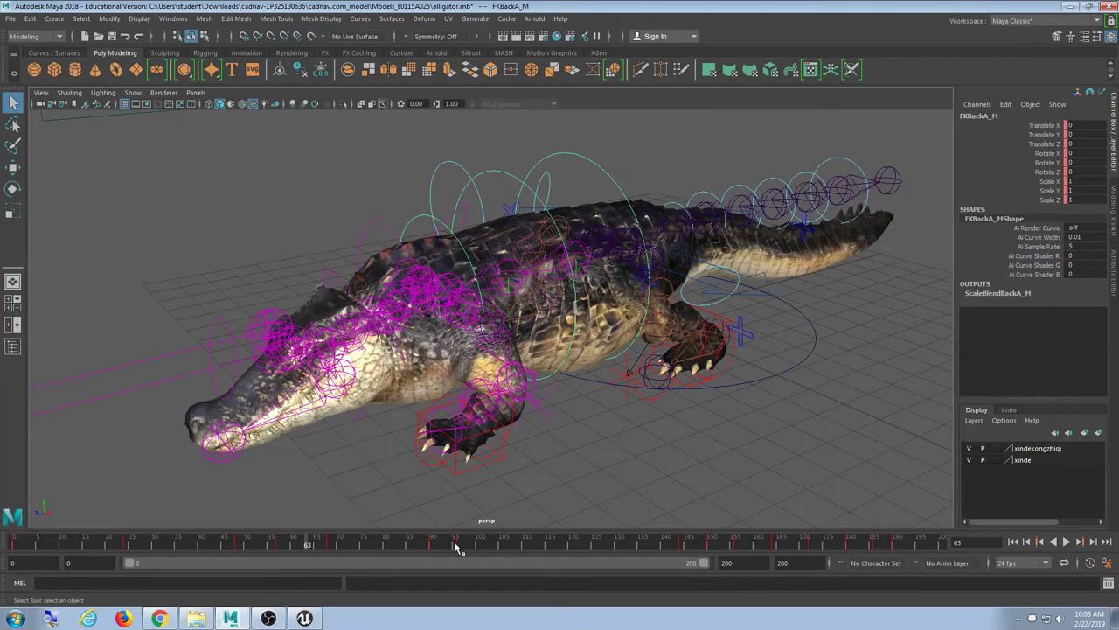
drag(281, 547, 238, 545)
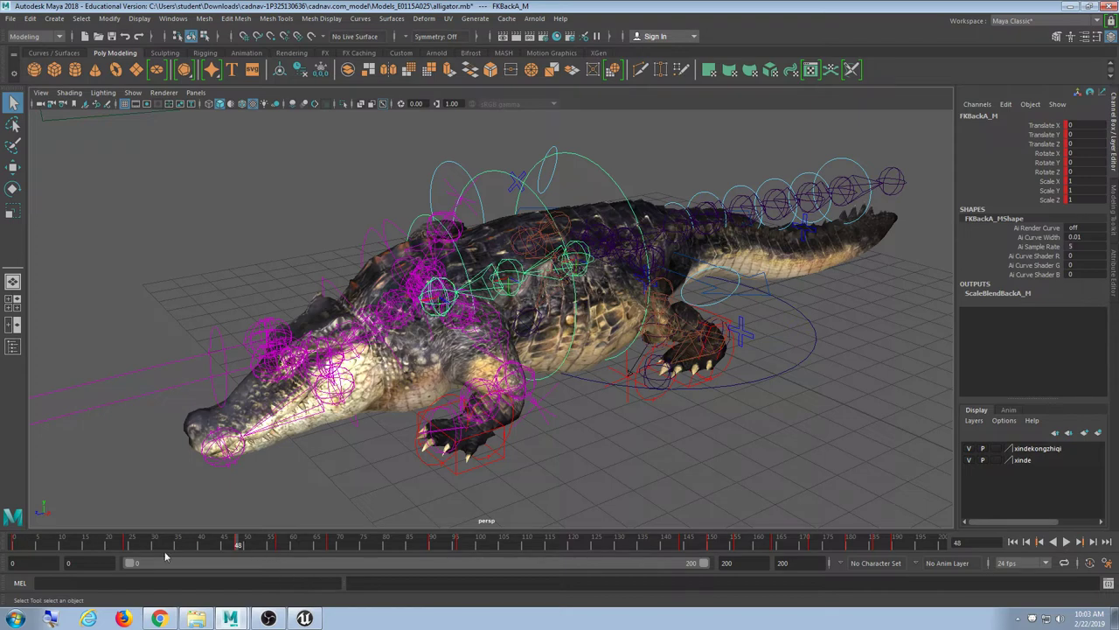
drag(100, 543, 134, 543)
Start opening another scene and browse from Models_E0115A025 to the Downloads folder.
click(13, 17)
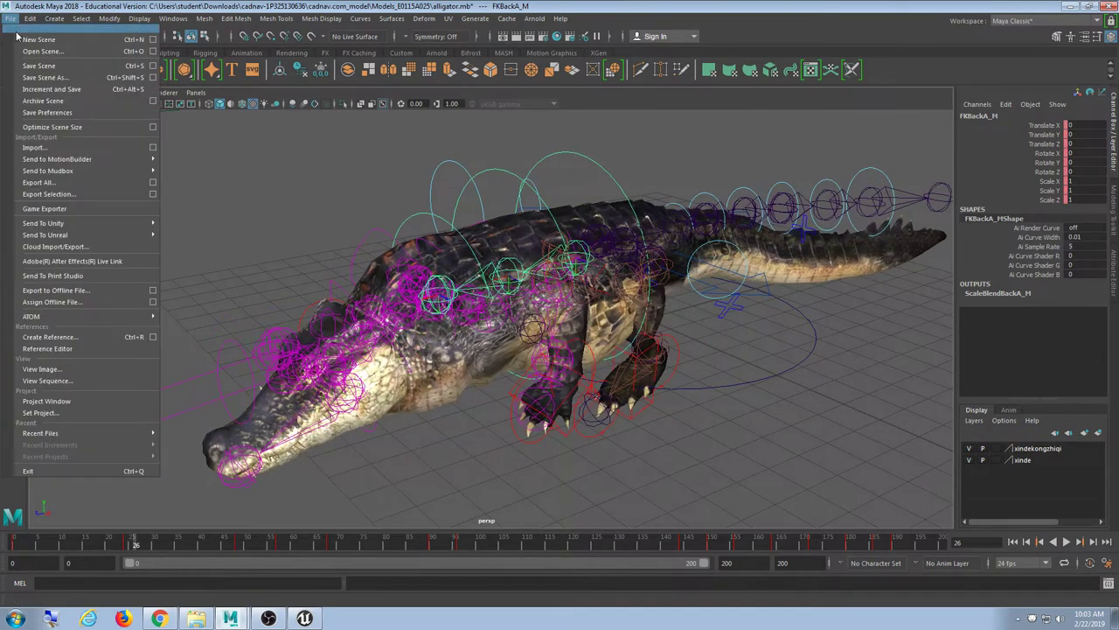
click(131, 50)
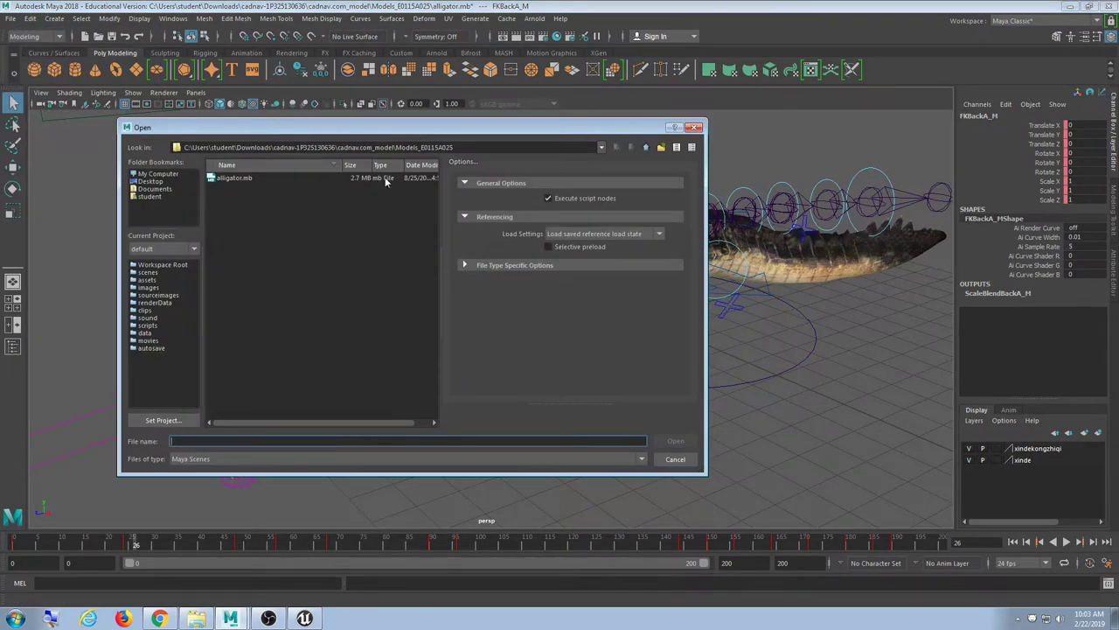
click(646, 148)
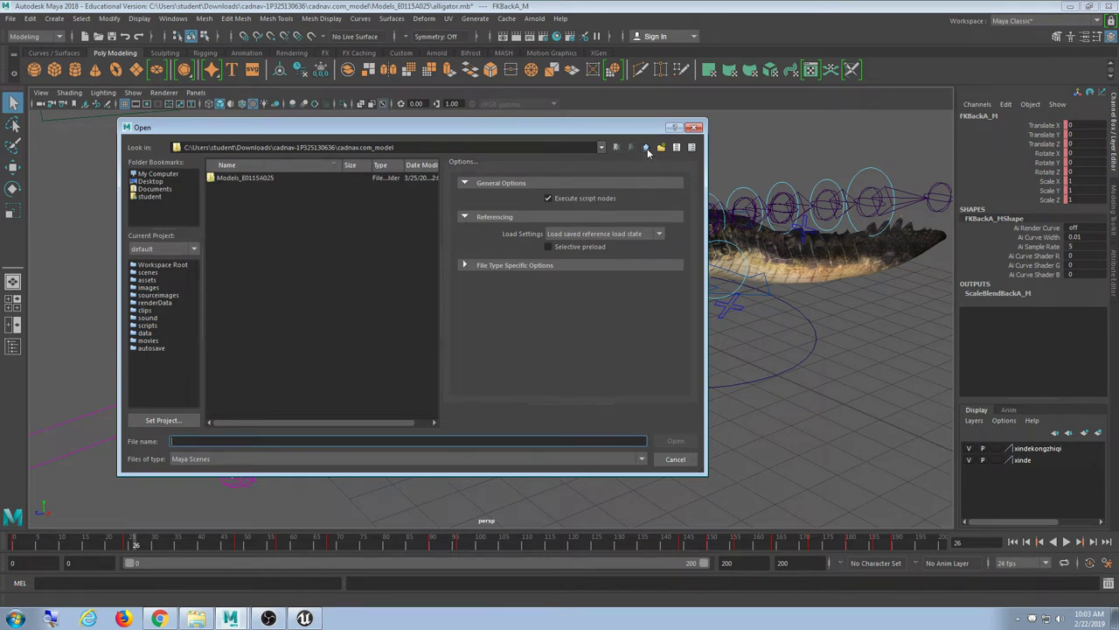
click(647, 149)
double_click(248, 179)
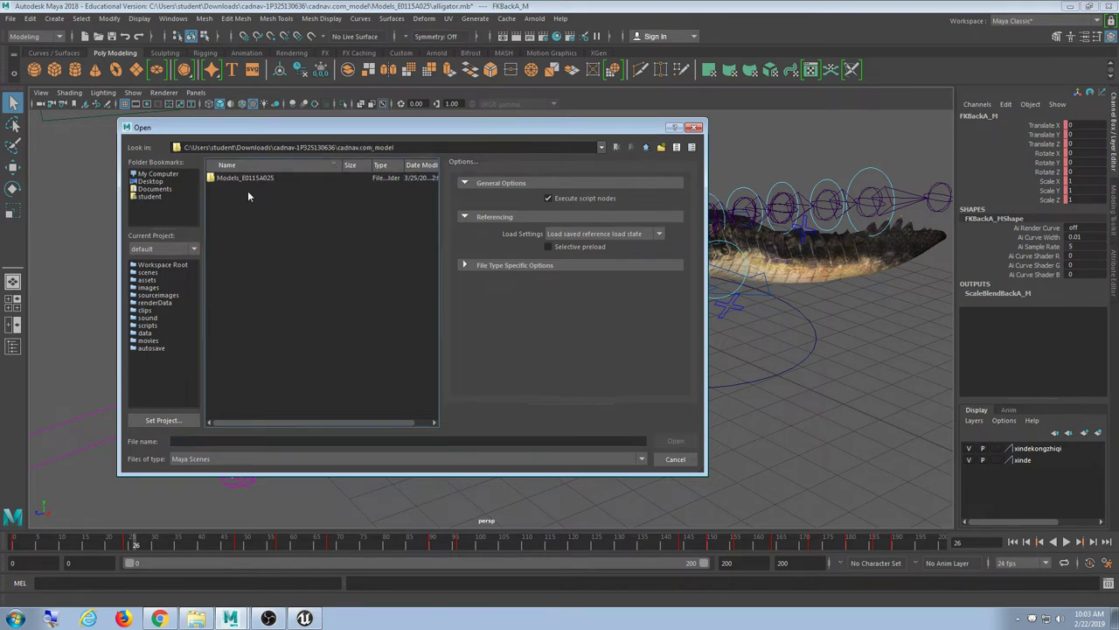
click(257, 179)
double_click(257, 180)
click(645, 148)
click(645, 148)
click(645, 148)
click(645, 148)
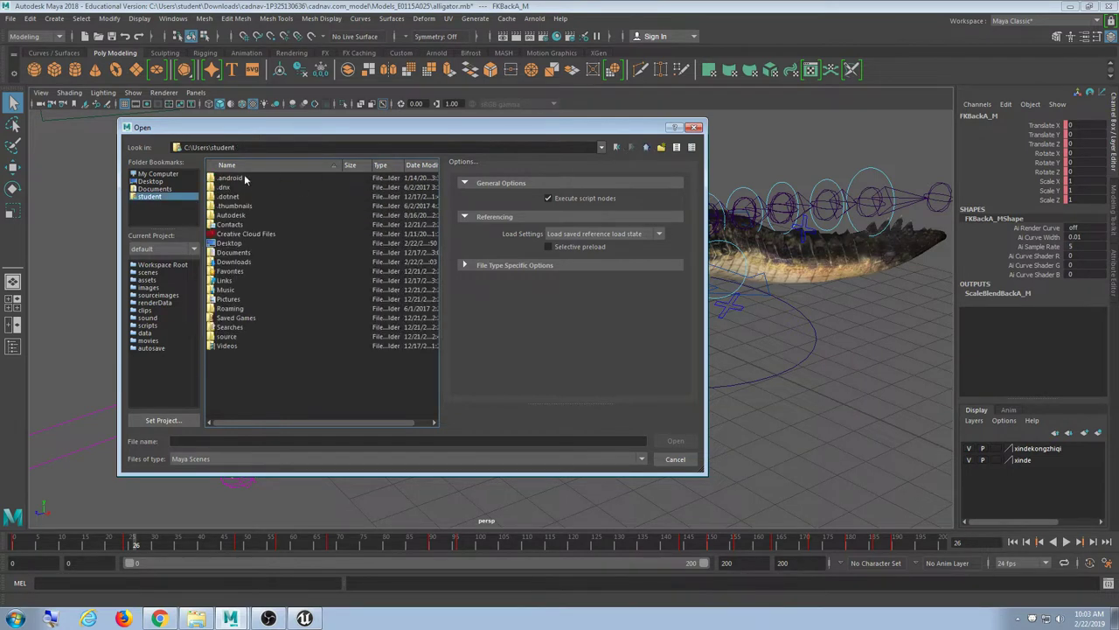
click(153, 189)
click(151, 197)
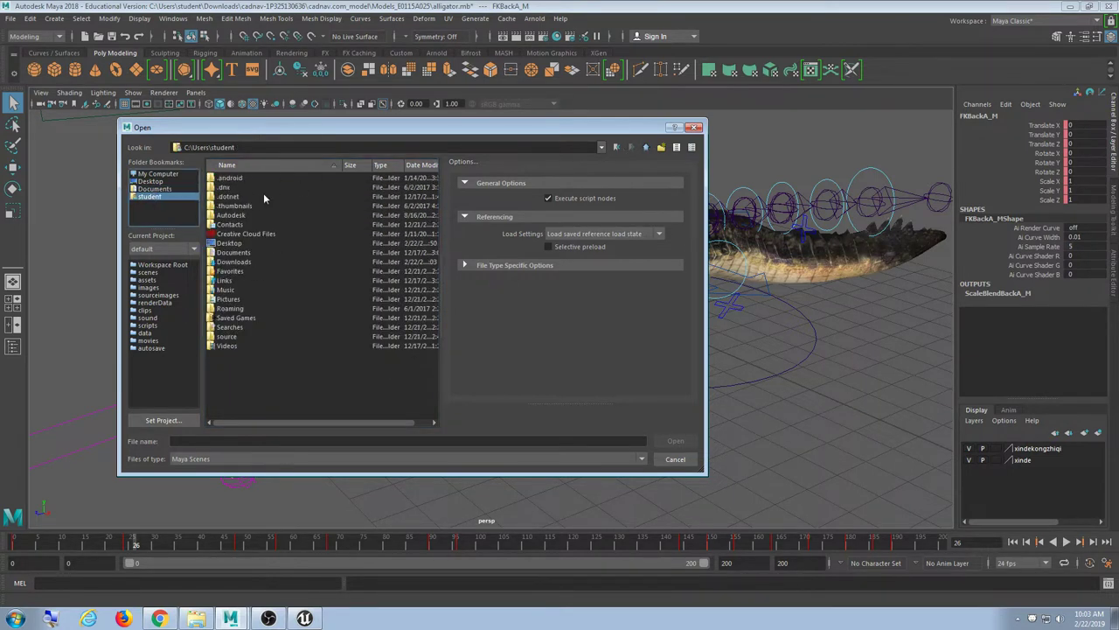
click(244, 262)
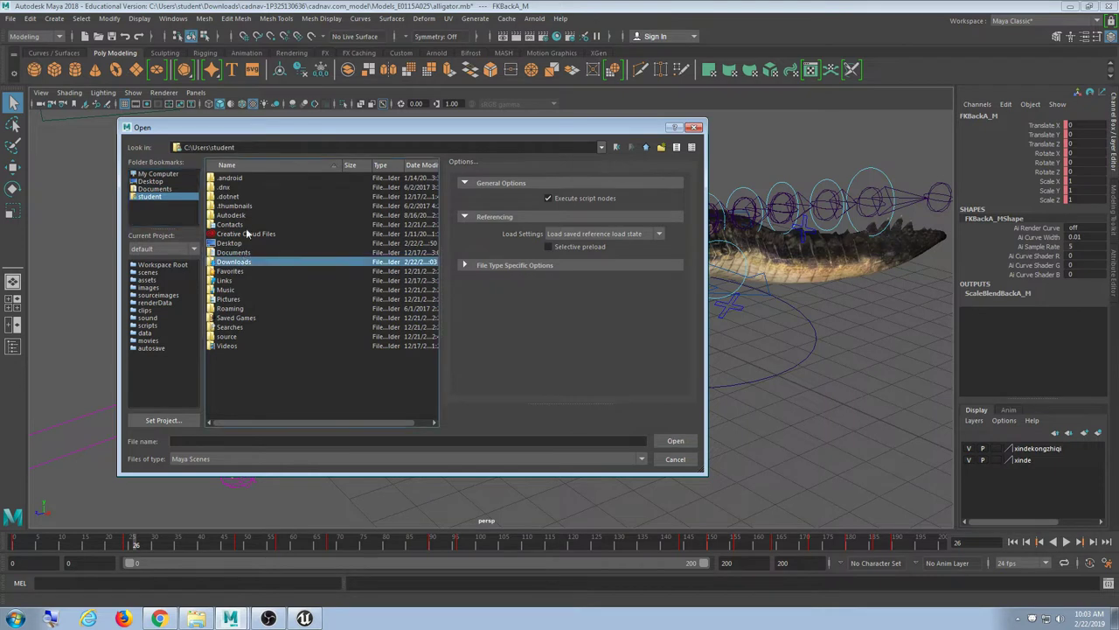
double_click(237, 263)
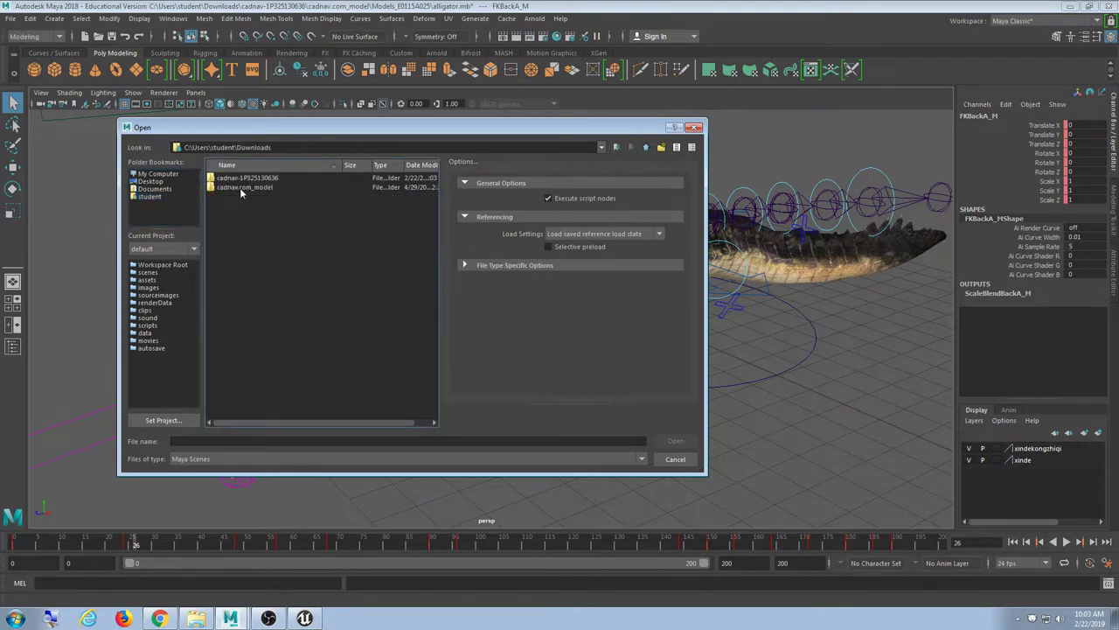
double_click(241, 179)
double_click(240, 178)
double_click(241, 179)
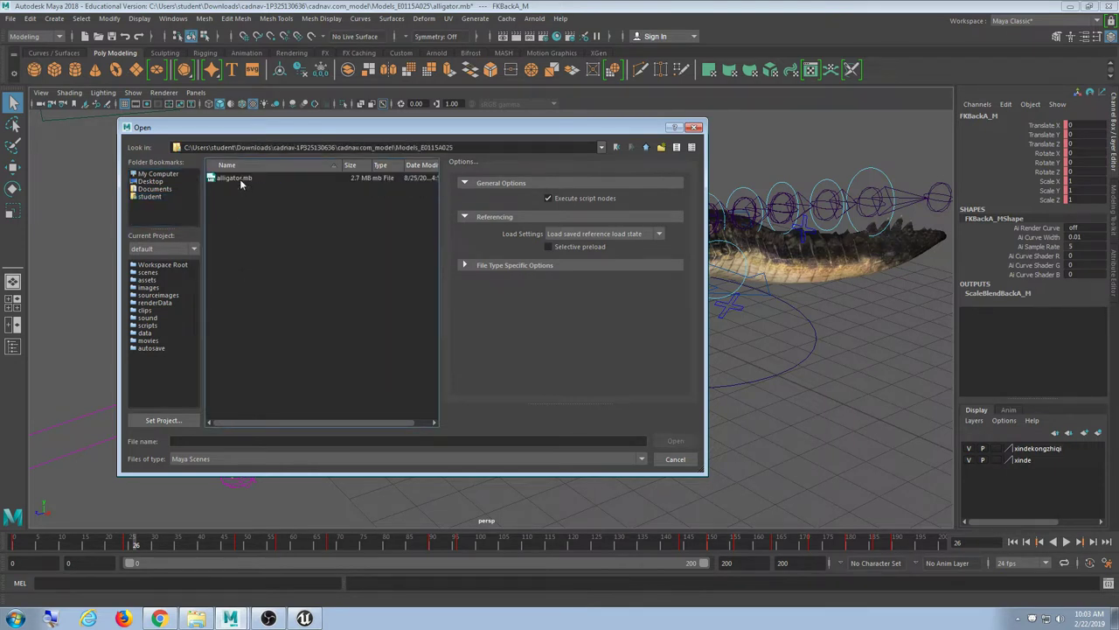
click(645, 148)
click(645, 148)
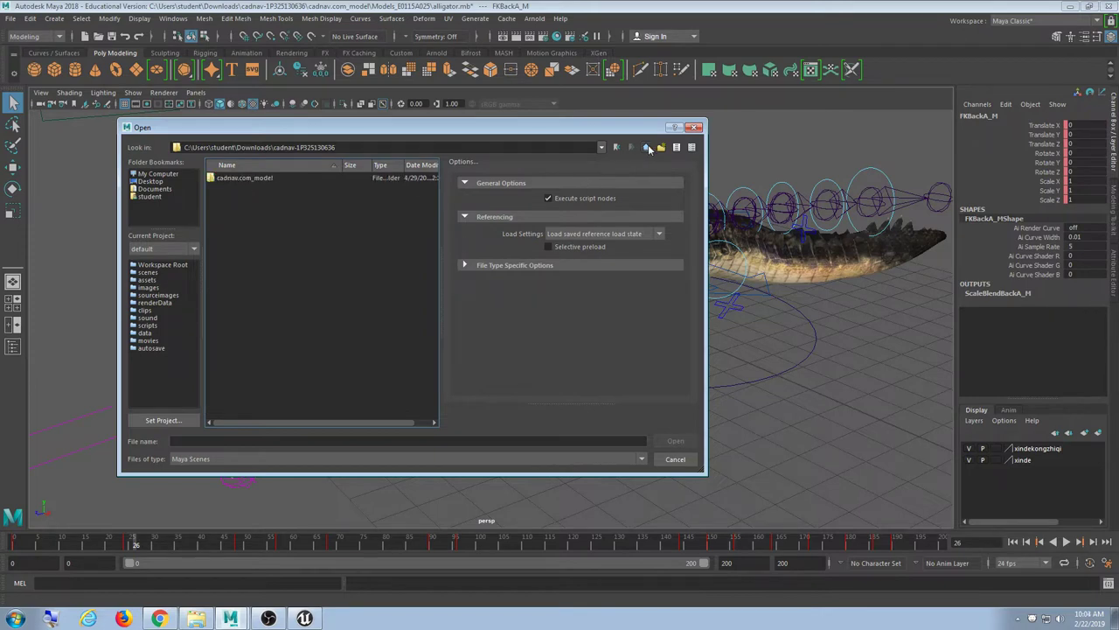
click(645, 147)
Open D0603030.mb from cadnav.com_model\Model_D0603030 without saving the alligator scene, and view the crocodile rig for comparison.
click(262, 187)
double_click(264, 187)
double_click(263, 178)
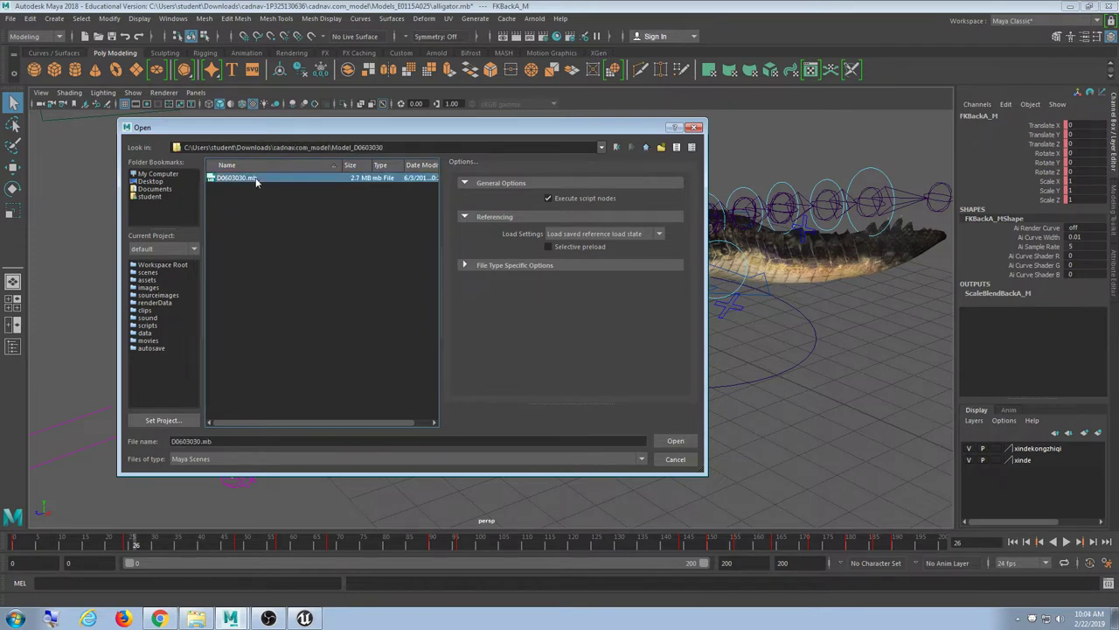
double_click(259, 178)
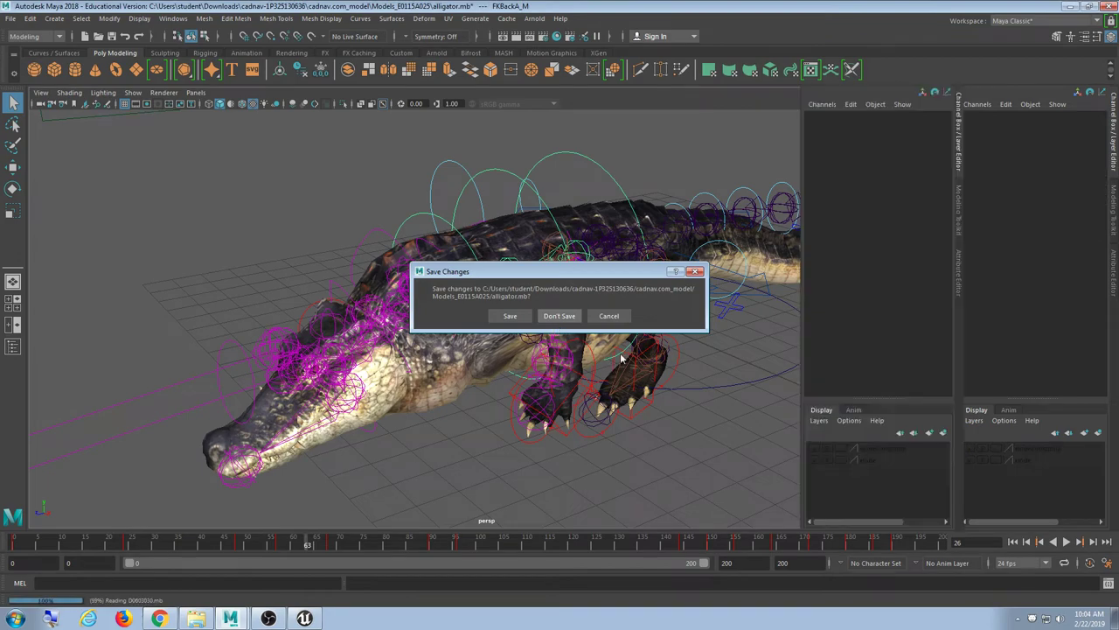
alt+drag(545, 364, 464, 378)
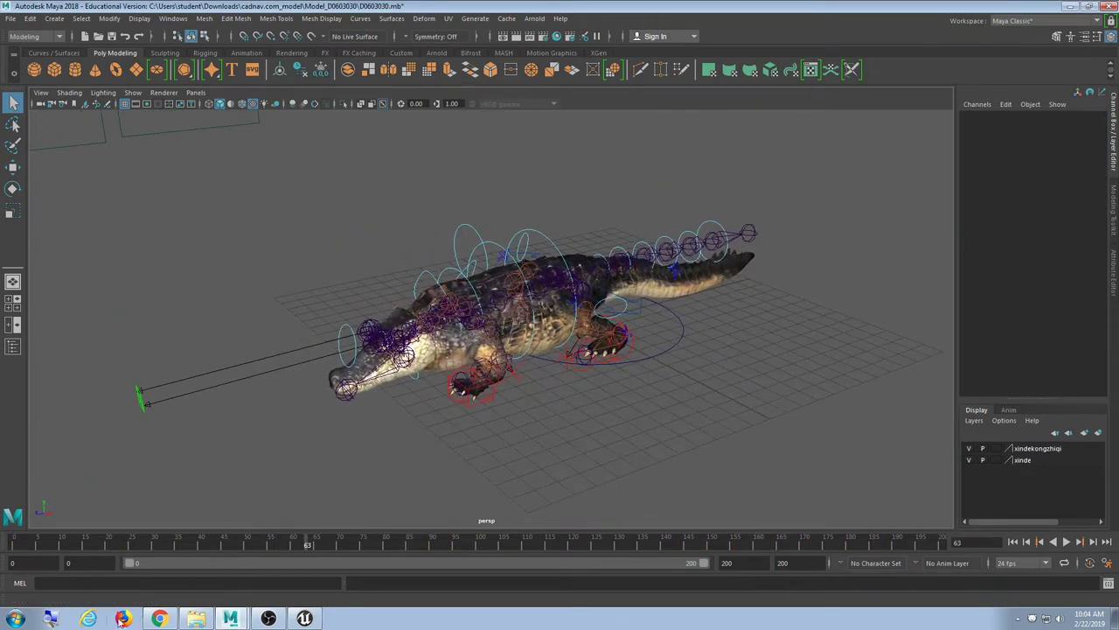
Switch to Chrome, return to the CadNav crocodile listing, and download the American Alligator Animated & Rigged model.
click(159, 618)
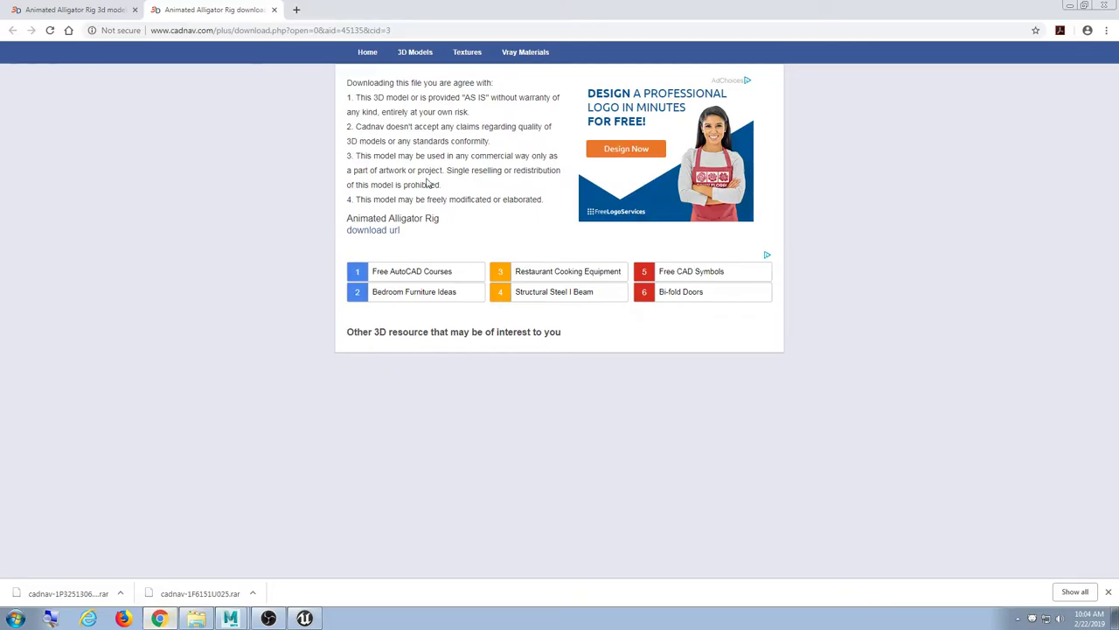
click(274, 10)
click(14, 31)
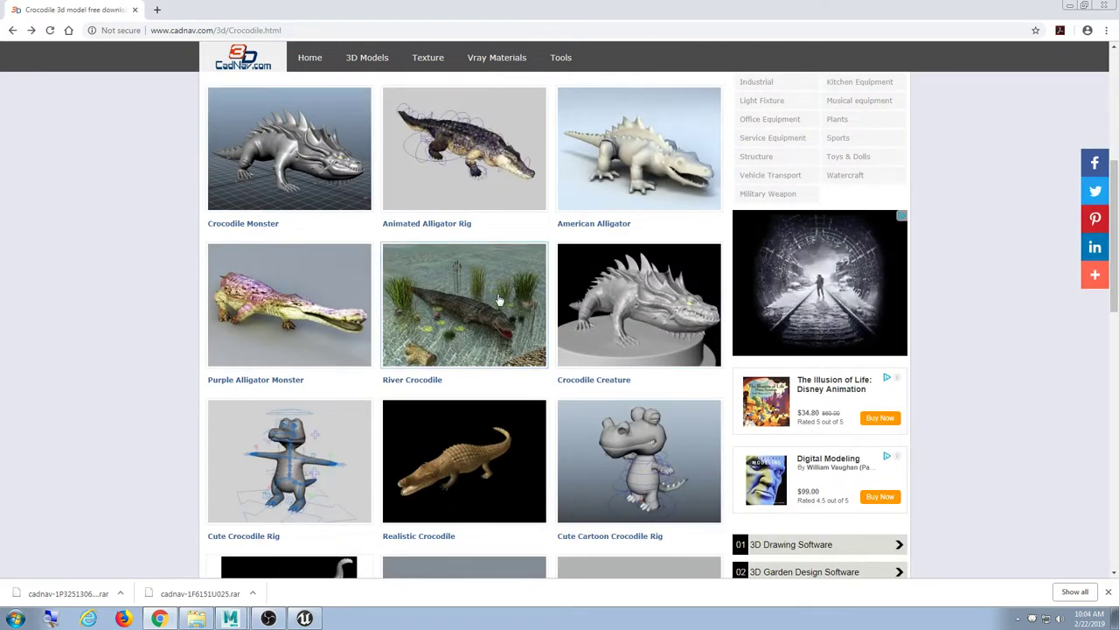
scroll(496, 298, down, 3)
scroll(495, 298, down, 3)
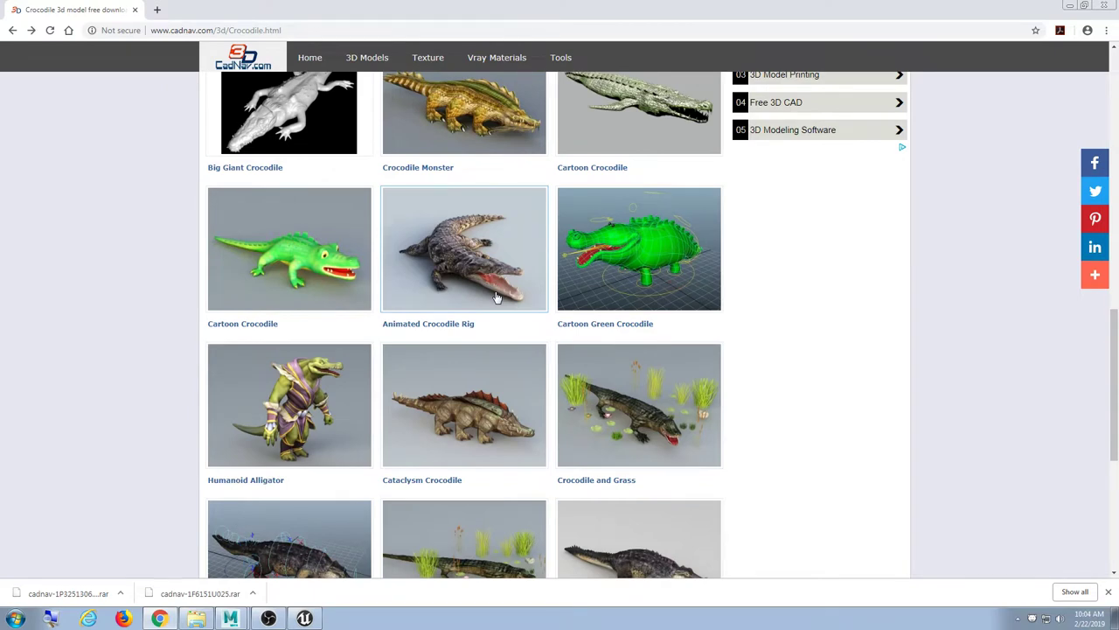
scroll(496, 298, down, 3)
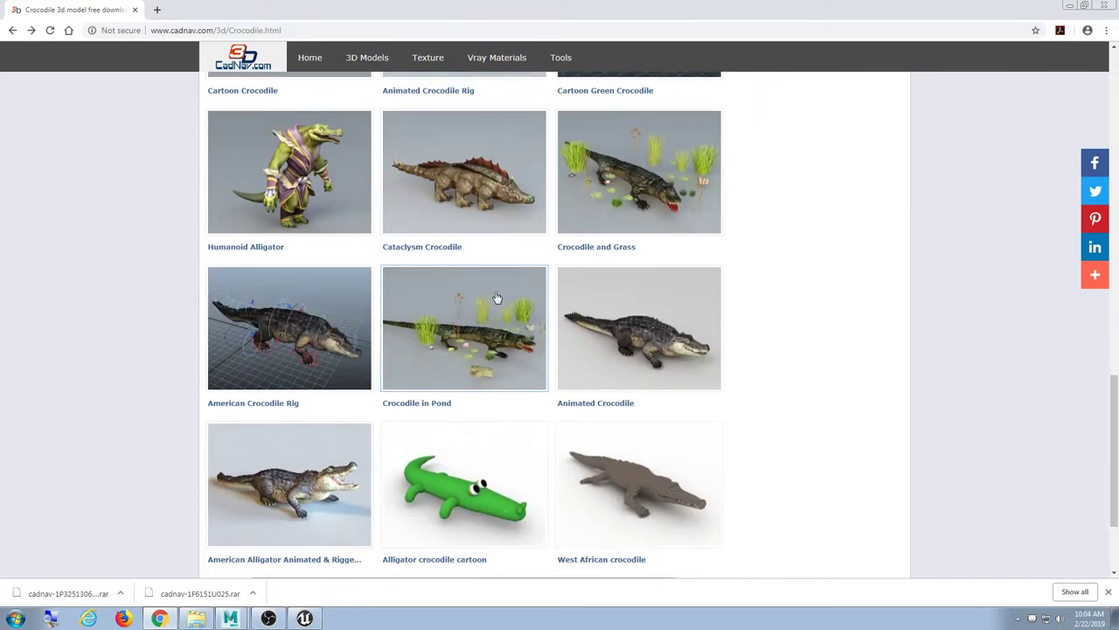
scroll(496, 298, down, 3)
click(342, 374)
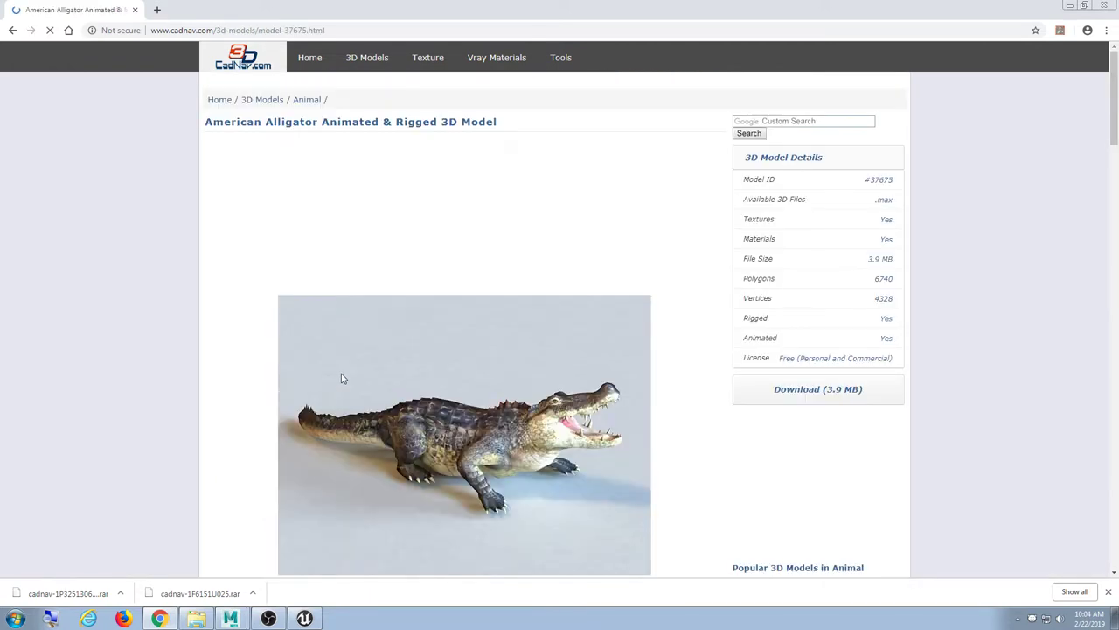
click(815, 399)
click(378, 229)
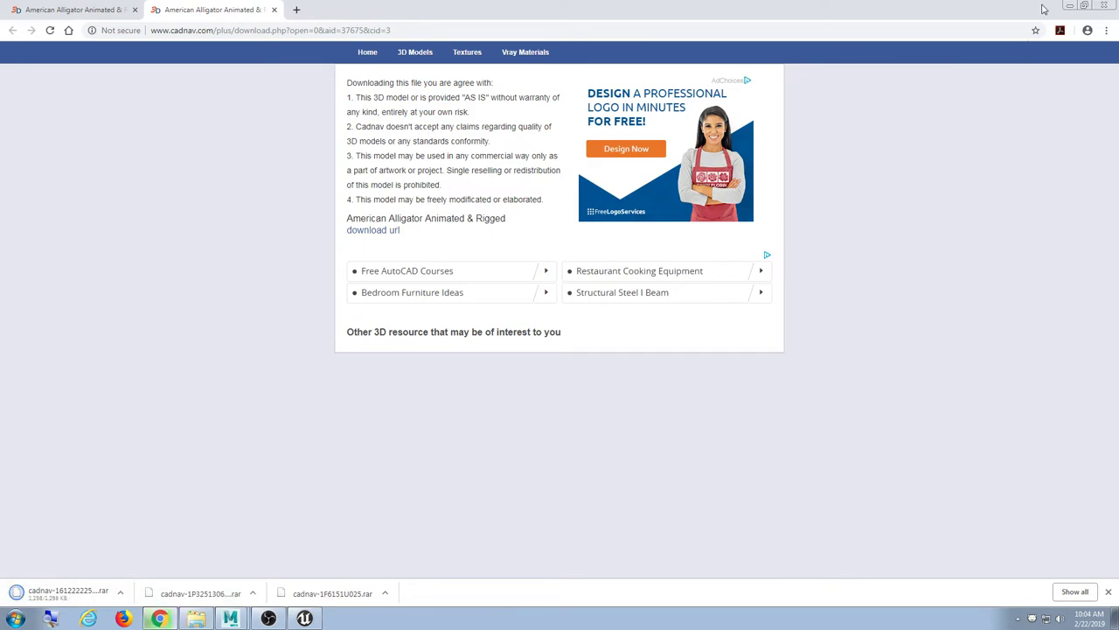
Minimize the open windows and go up from Models_E0115A025 to the Downloads folder in Windows Explorer.
click(1068, 5)
click(1071, 5)
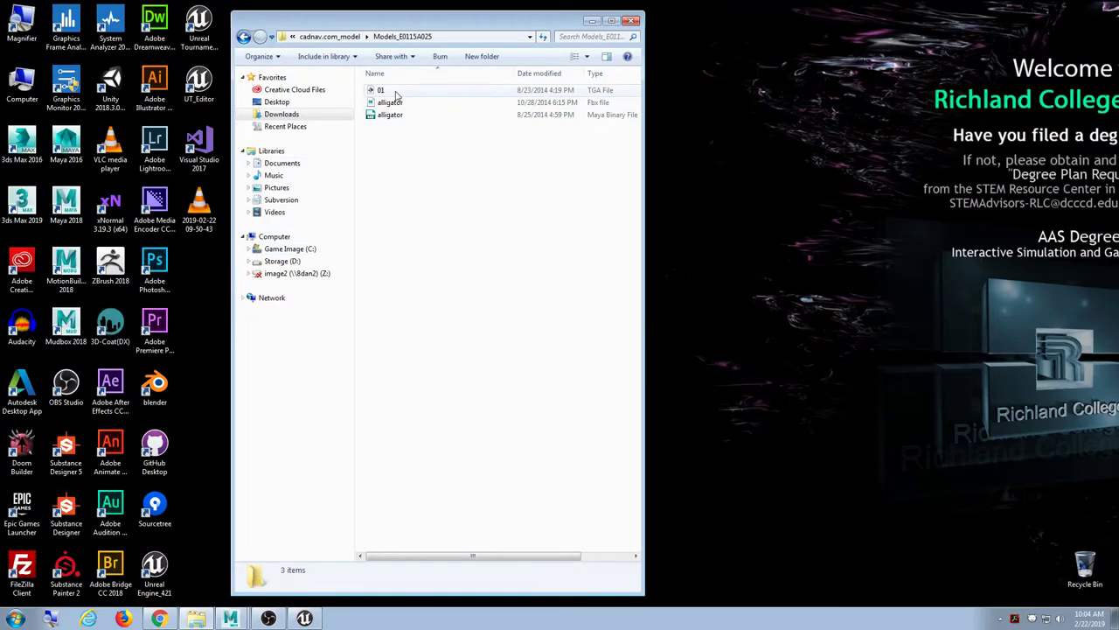
click(329, 36)
click(368, 37)
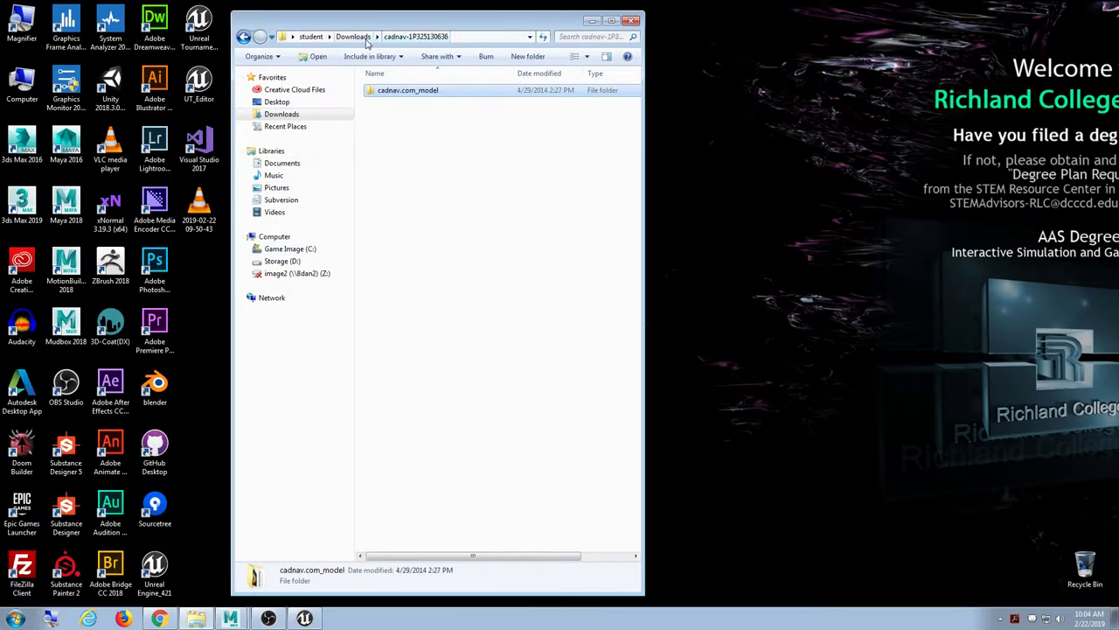
click(366, 38)
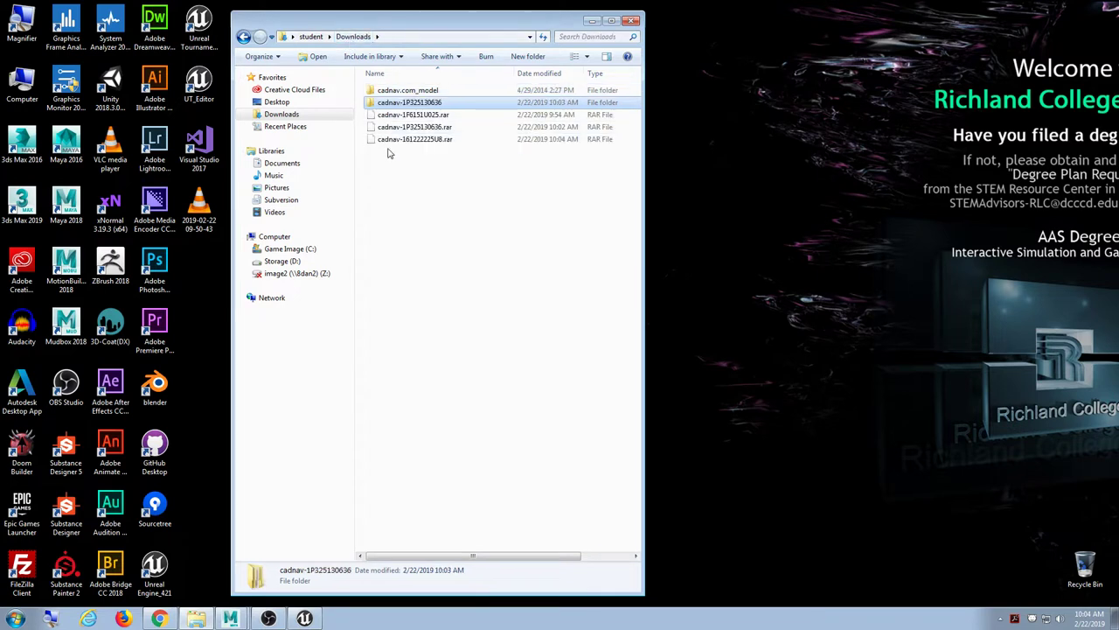
Dismiss the Adobe Acrobat DC updater and extract cadnav-1F6151U025.rar into its own cadnav-1F6151U025 folder.
click(431, 116)
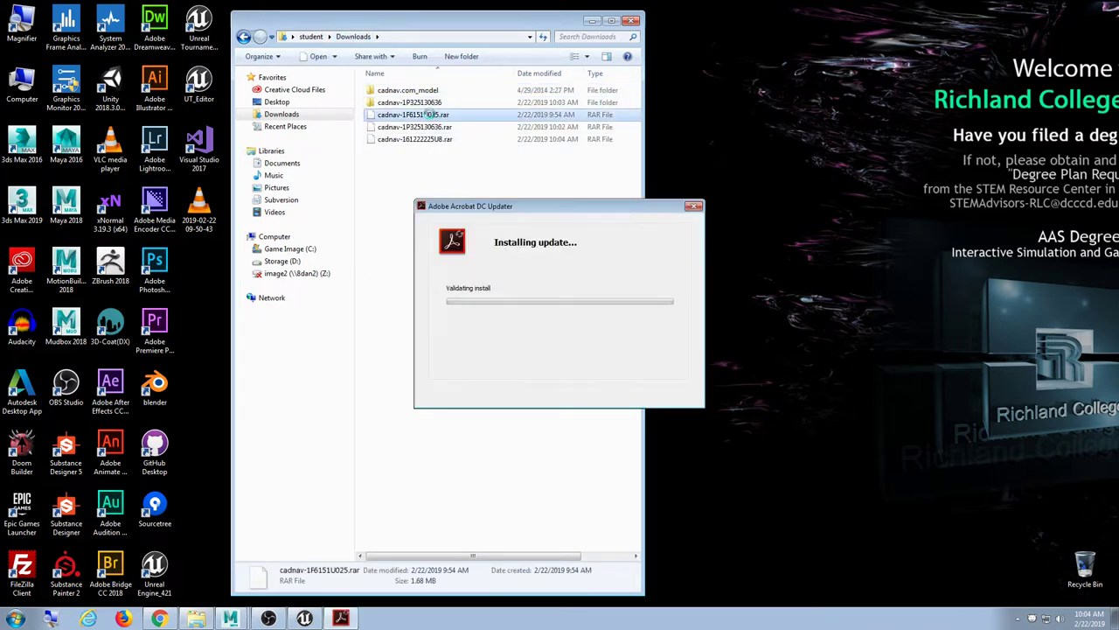
click(693, 207)
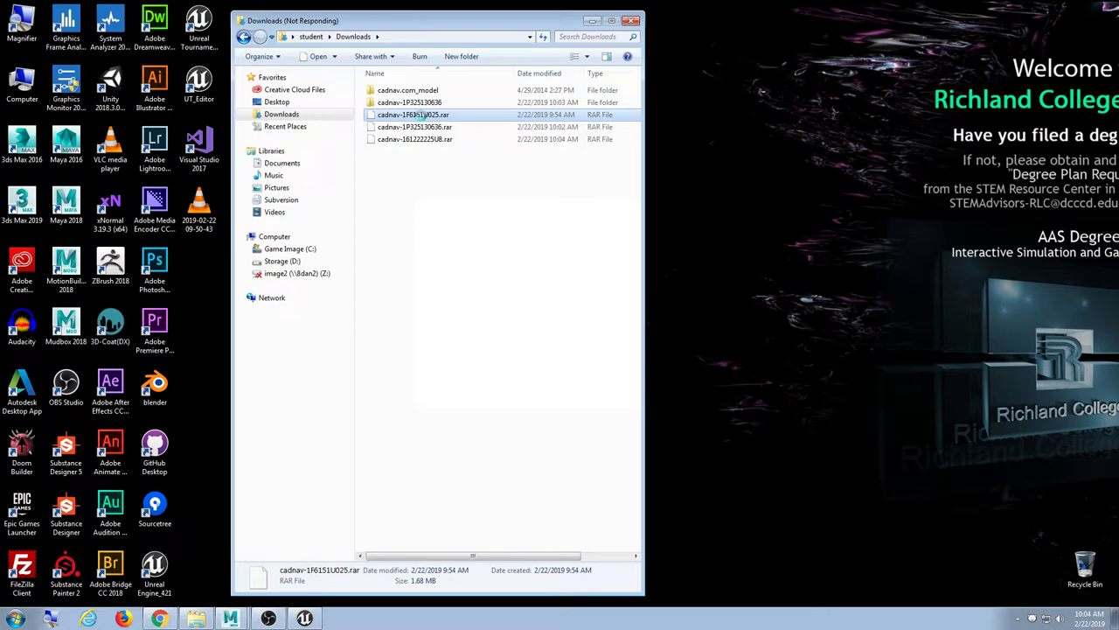
click(420, 115)
right_click(420, 114)
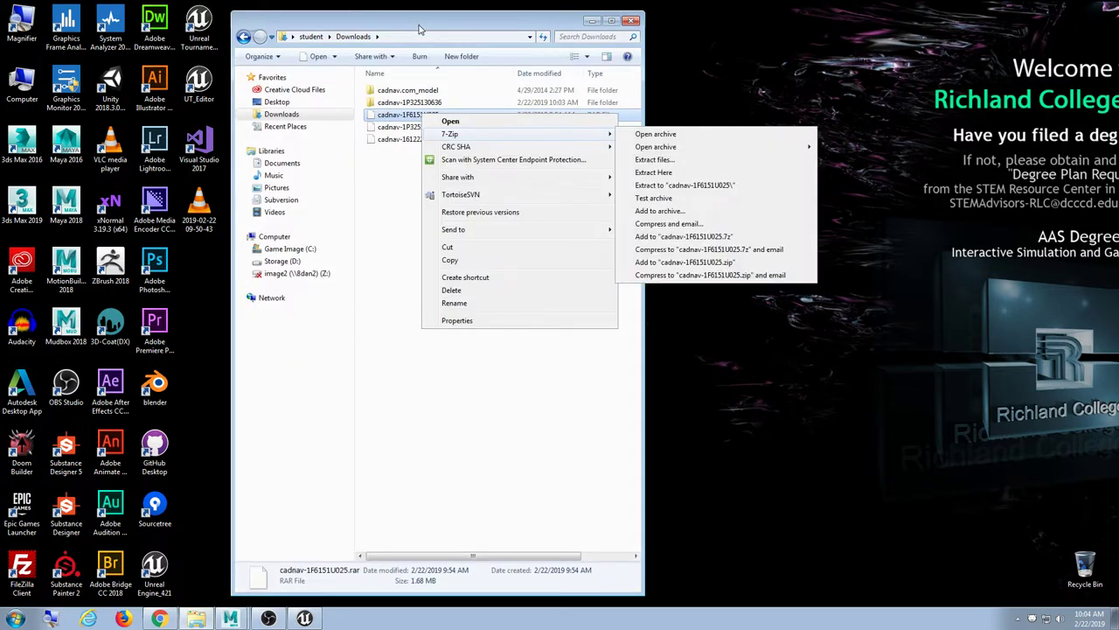
click(686, 185)
Open Model_D0603030 inside the extracted cadnav-1F6151U025\cadnav.com_model folder and select its full folder path.
double_click(418, 102)
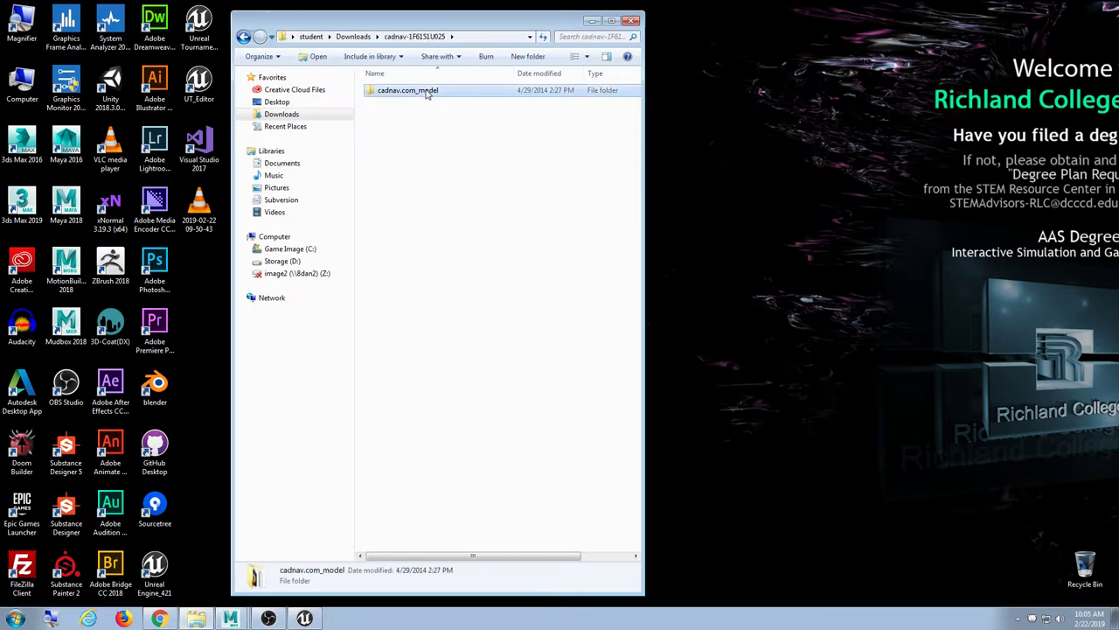
double_click(421, 90)
double_click(421, 91)
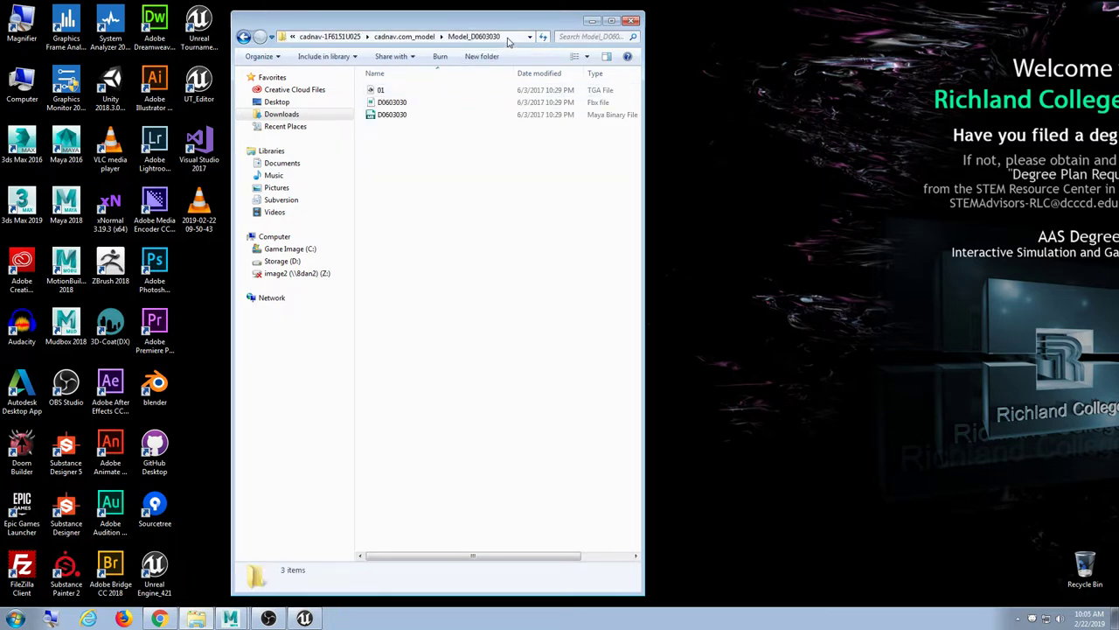
click(510, 37)
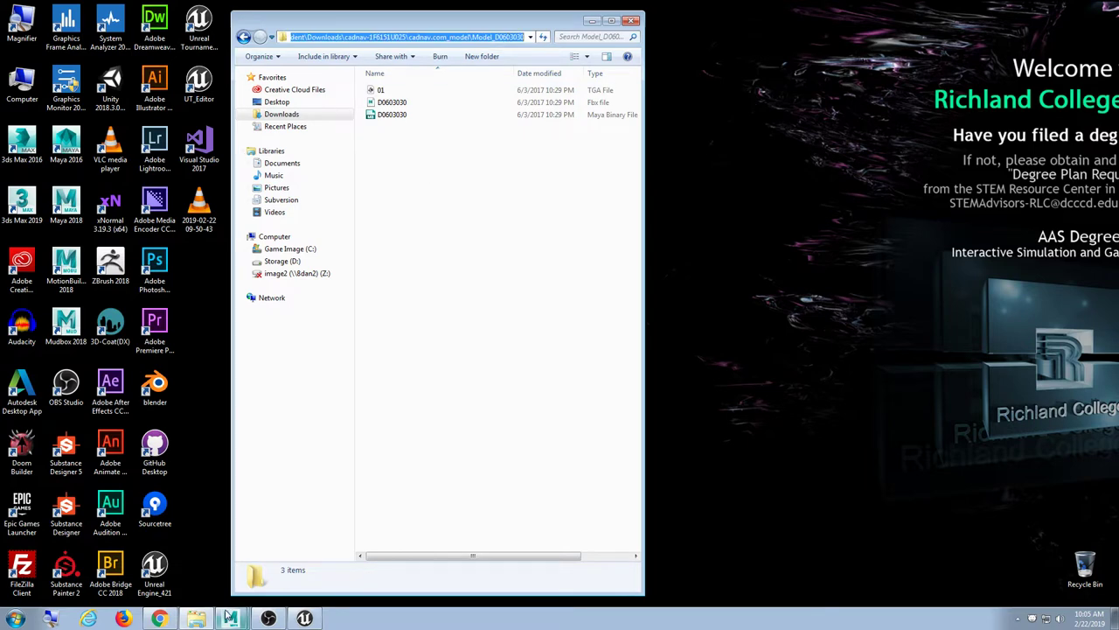
Switch to Maya and open D0603030.mb from cadnav-1F6151U025\cadnav.com_model\Model_D0603030 without saving the current scene.
click(230, 618)
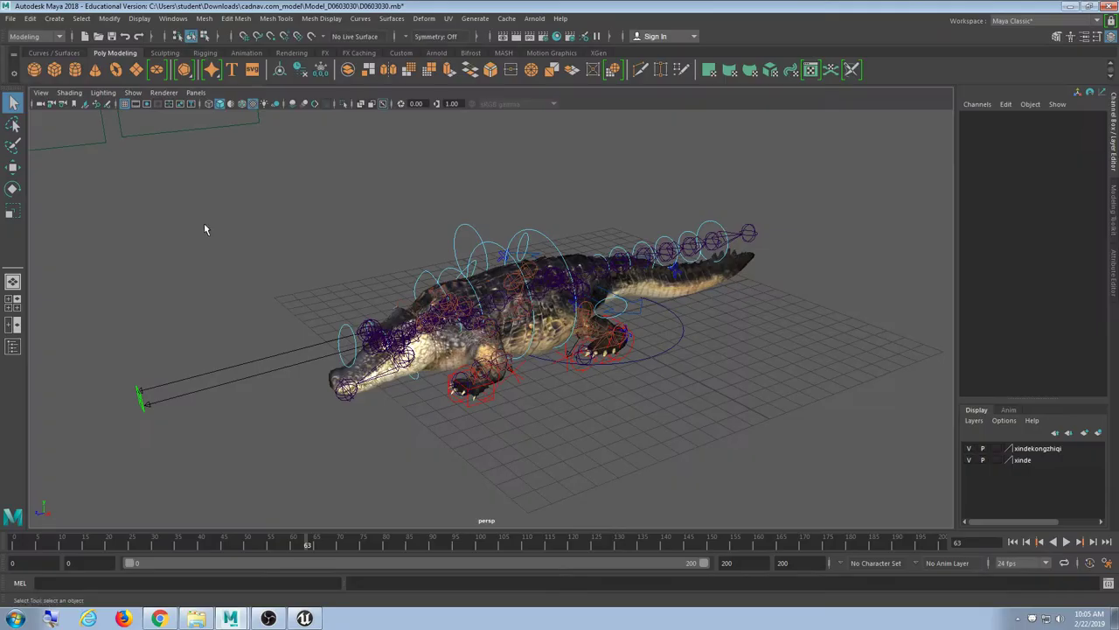
click(10, 19)
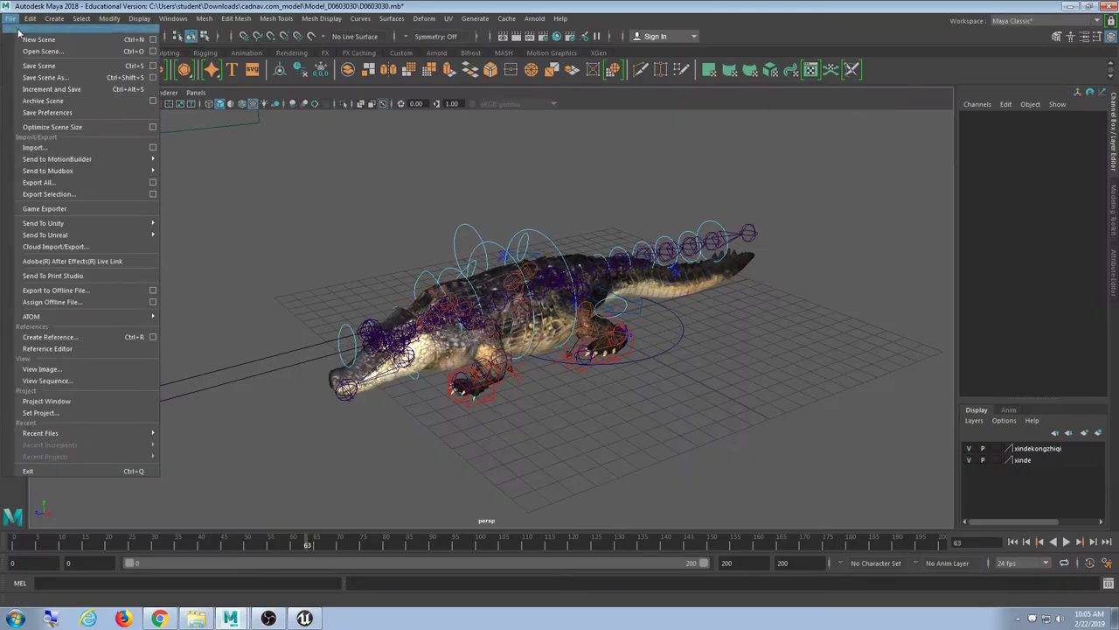
click(24, 44)
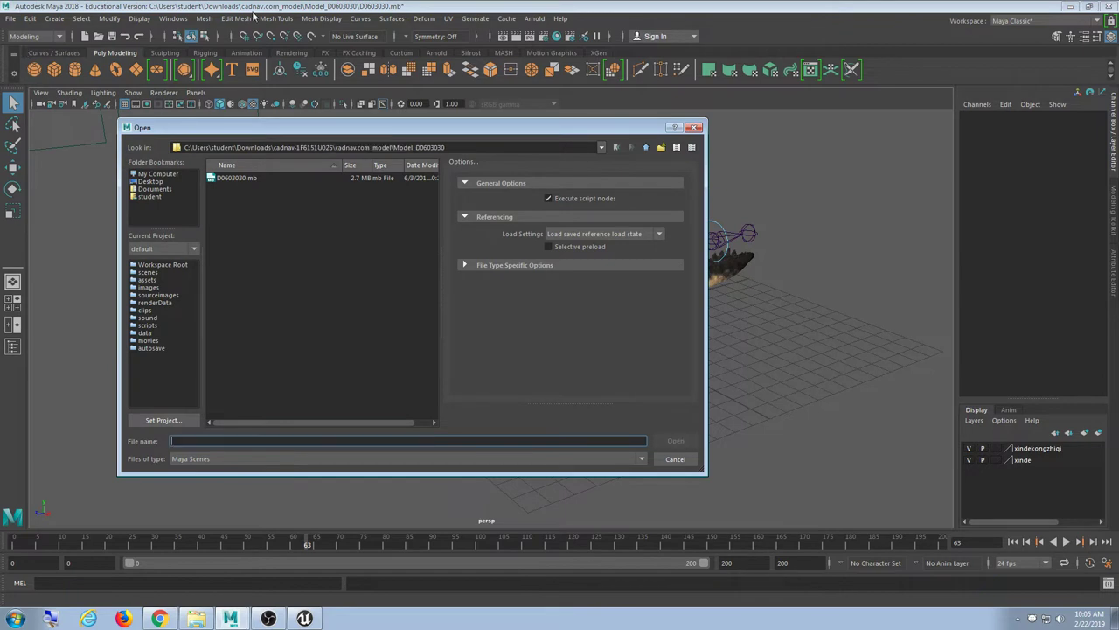
double_click(222, 179)
click(563, 322)
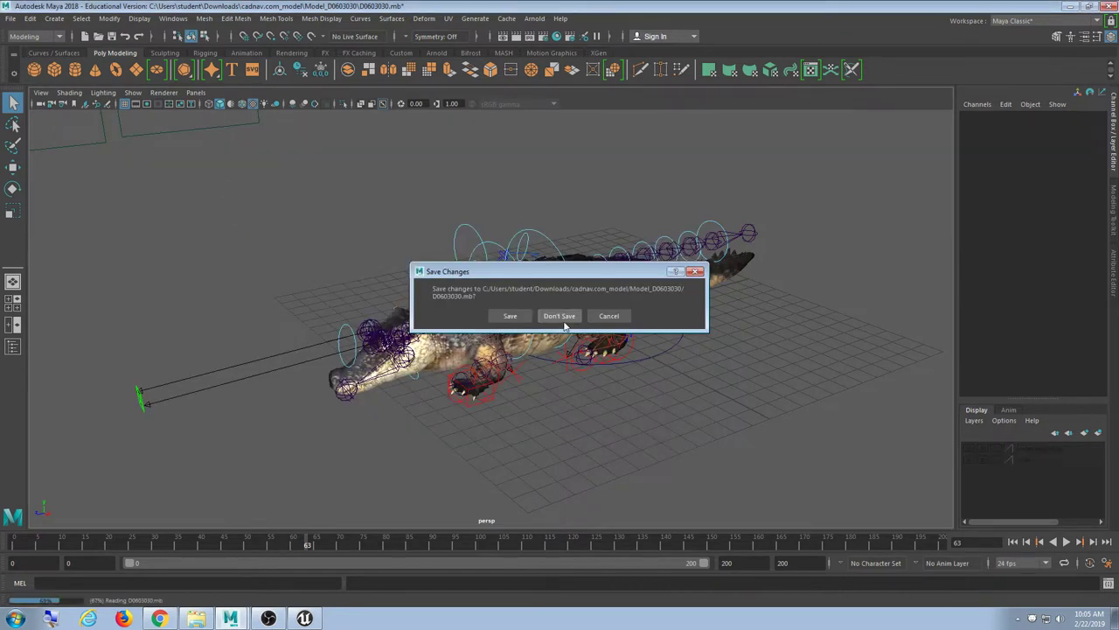
alt+drag(681, 398, 630, 399)
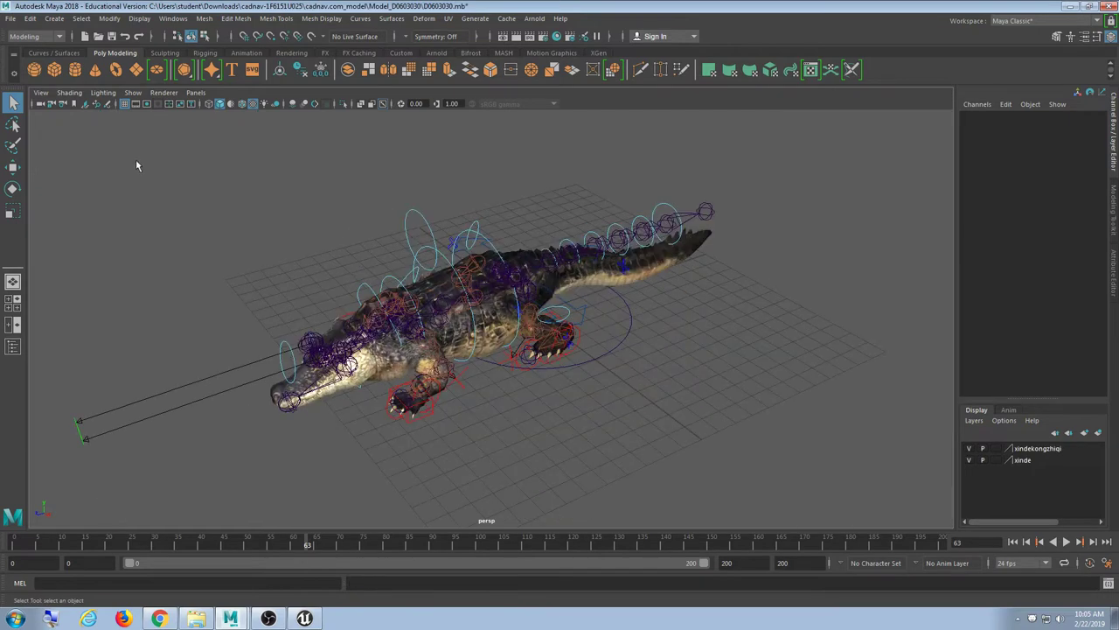
Switch to Windows Explorer and check the contents of Models_E0115A025 inside cadnav-1P325130636\cadnav.com_model.
click(194, 618)
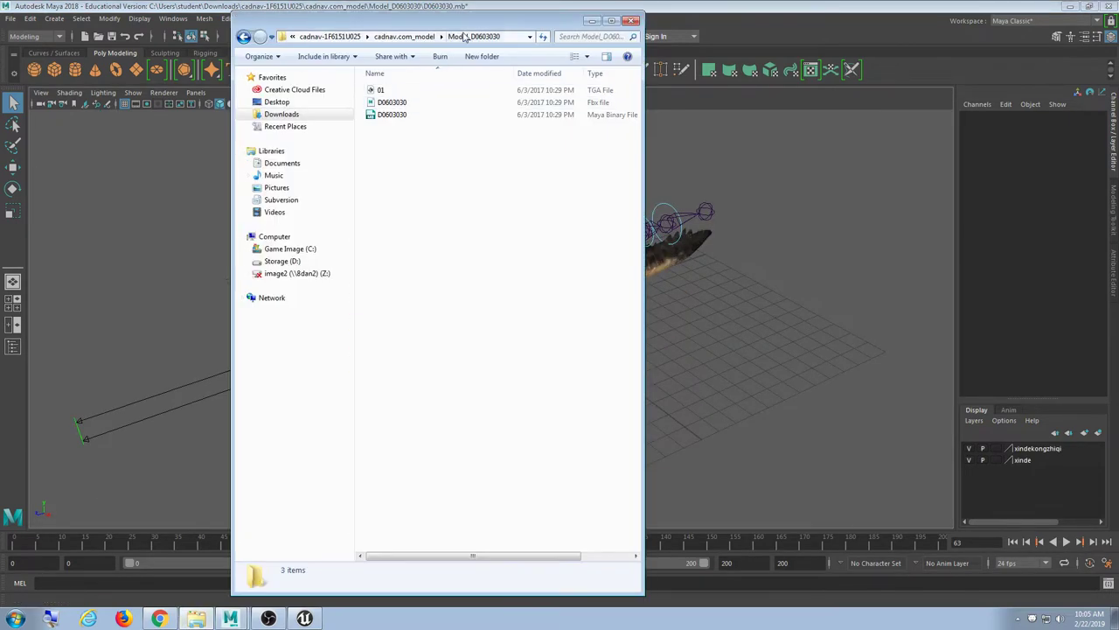
click(337, 37)
click(360, 37)
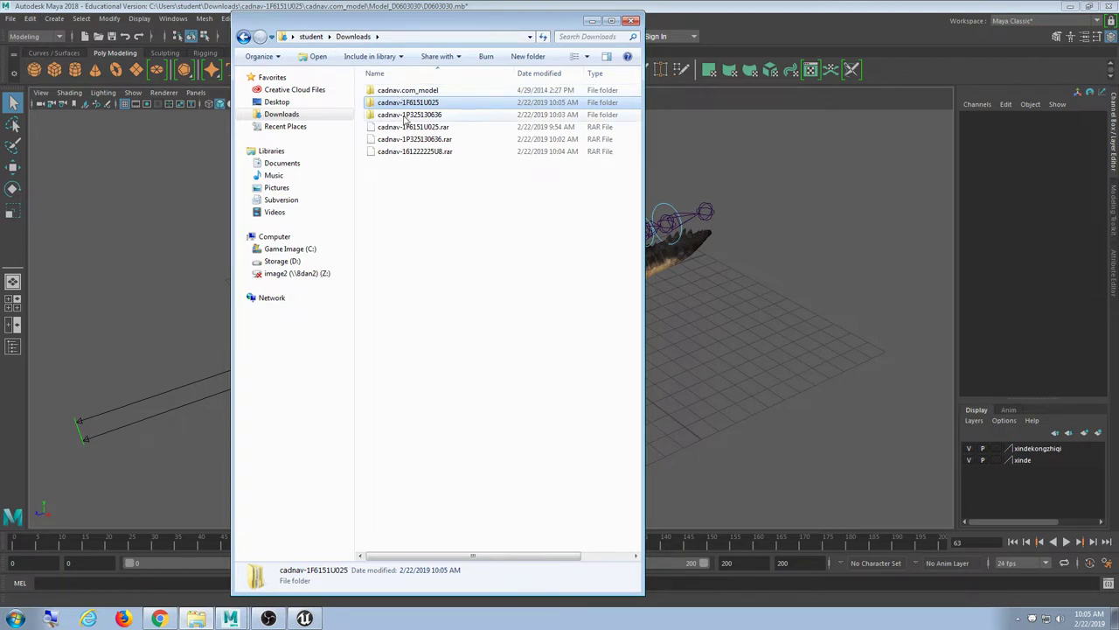
click(442, 116)
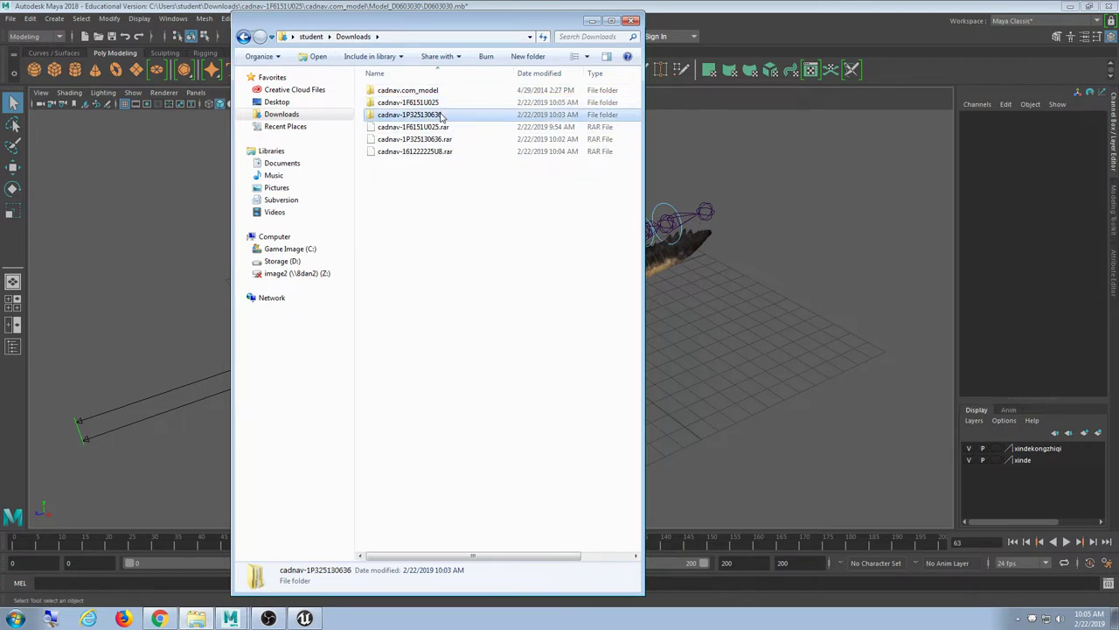
double_click(442, 116)
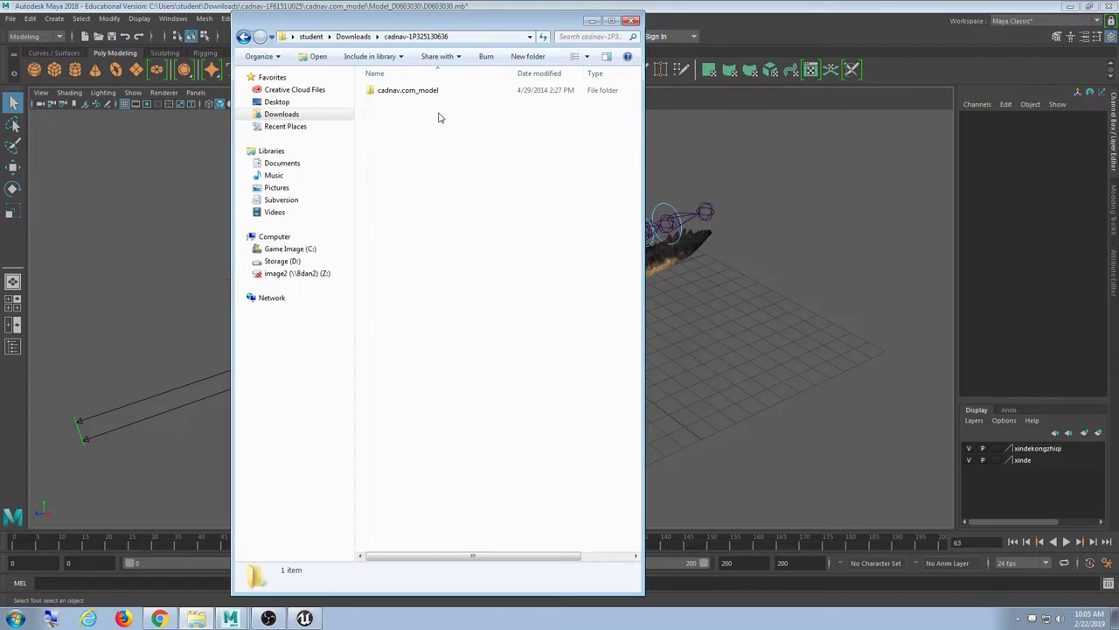
double_click(425, 94)
double_click(427, 93)
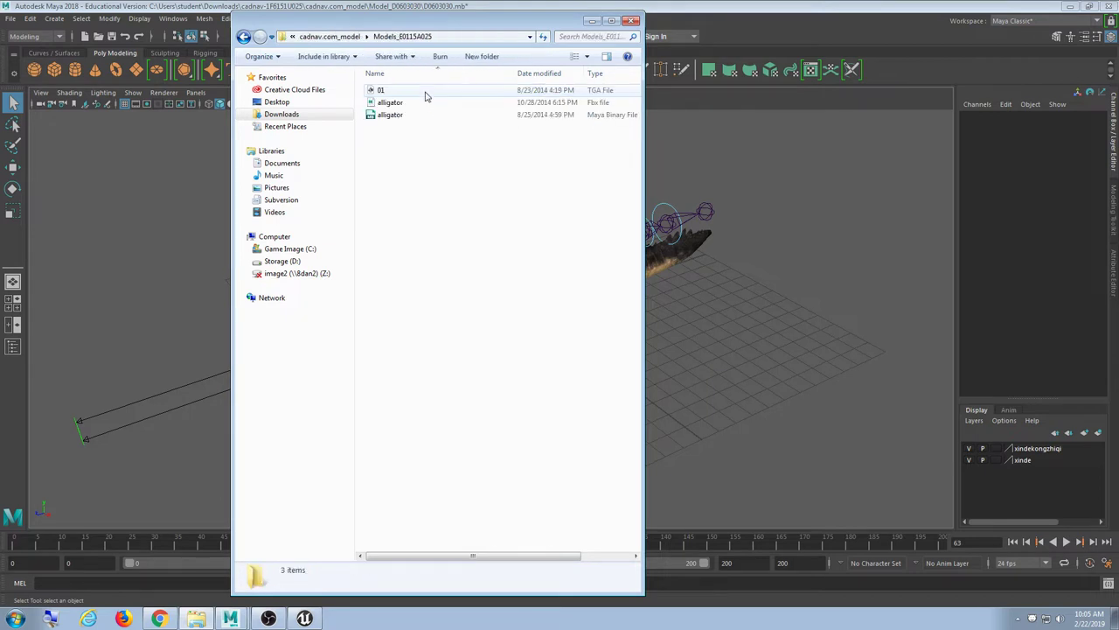
Return to Downloads and check the contents of cadnav.com_model\Model_D0603030 for comparison.
click(354, 40)
click(357, 41)
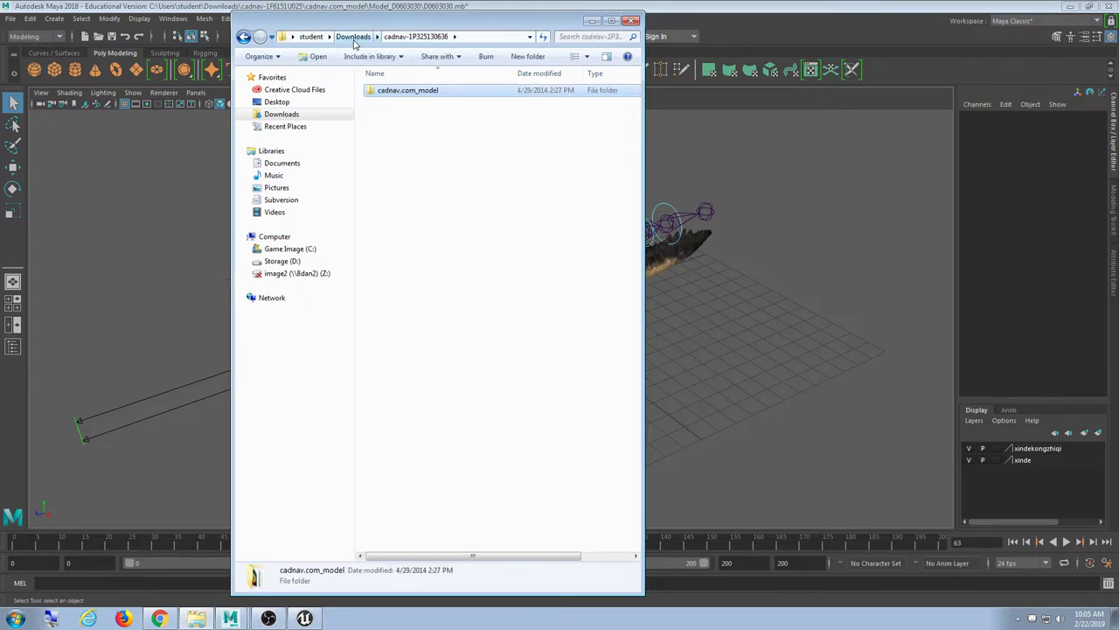
click(354, 38)
double_click(393, 91)
double_click(394, 91)
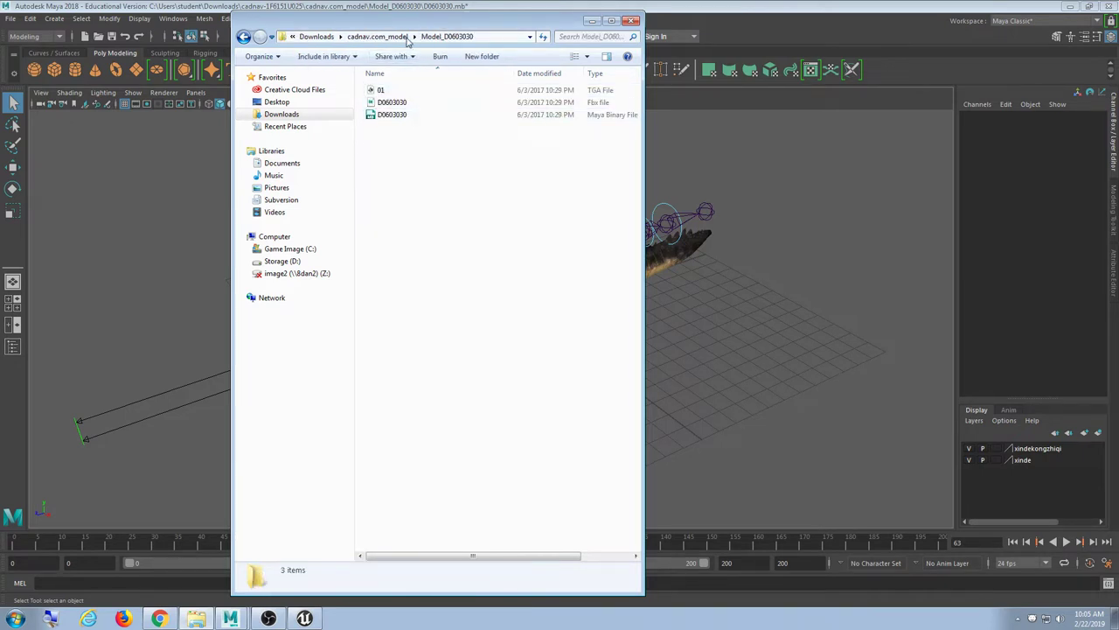
Return to Downloads and check the contents of cadnav-1F6151U025\cadnav.com_model\Model_D0603030.
click(392, 38)
click(357, 36)
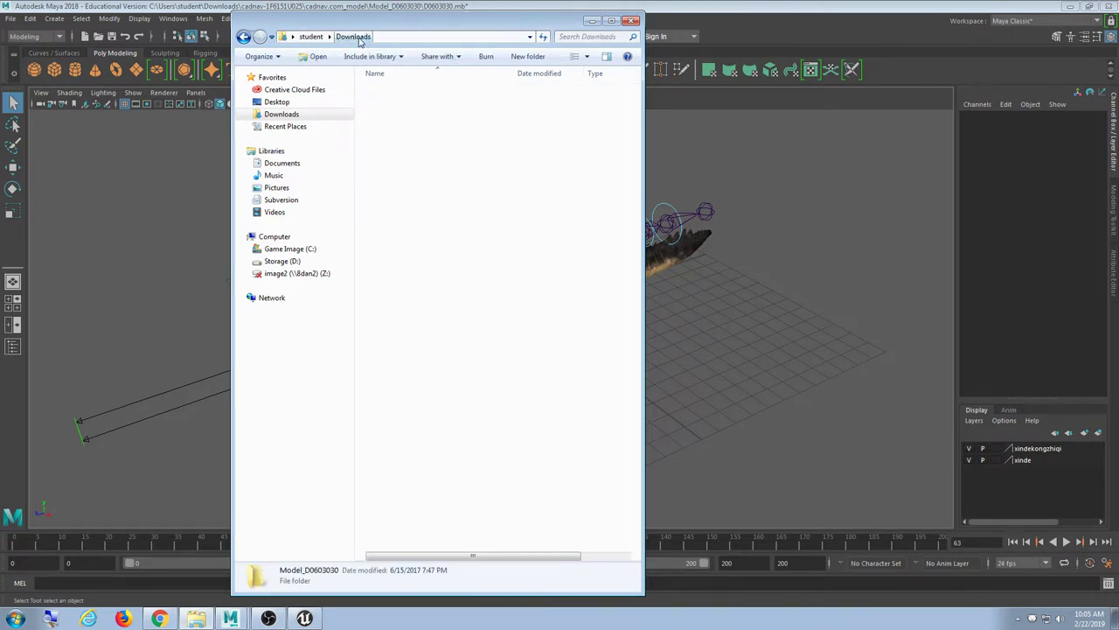
click(397, 104)
double_click(398, 104)
double_click(388, 91)
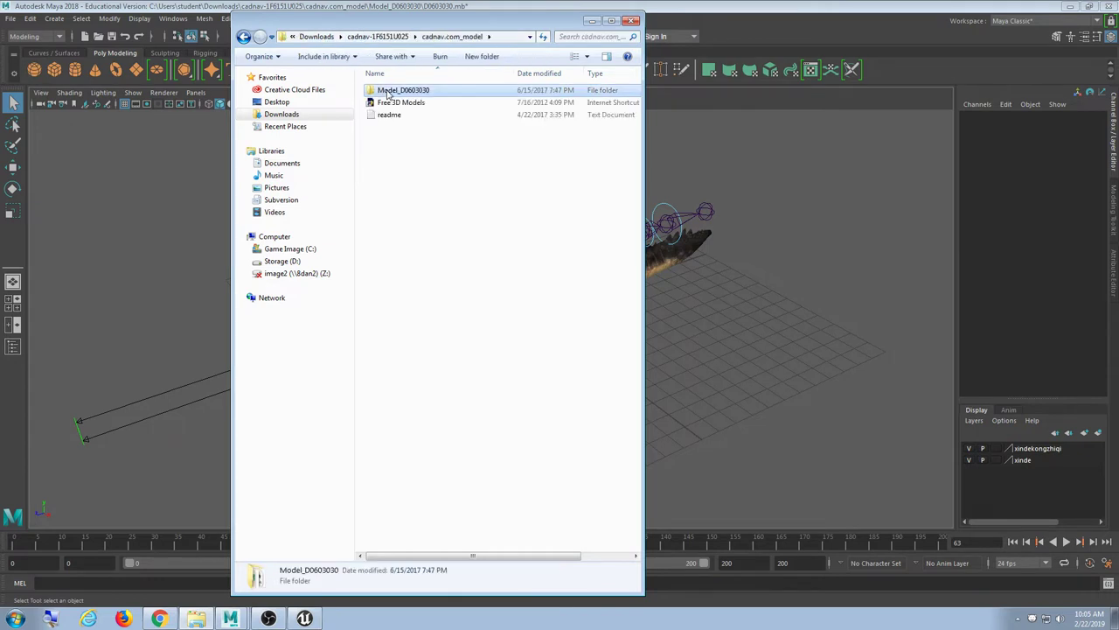
double_click(388, 91)
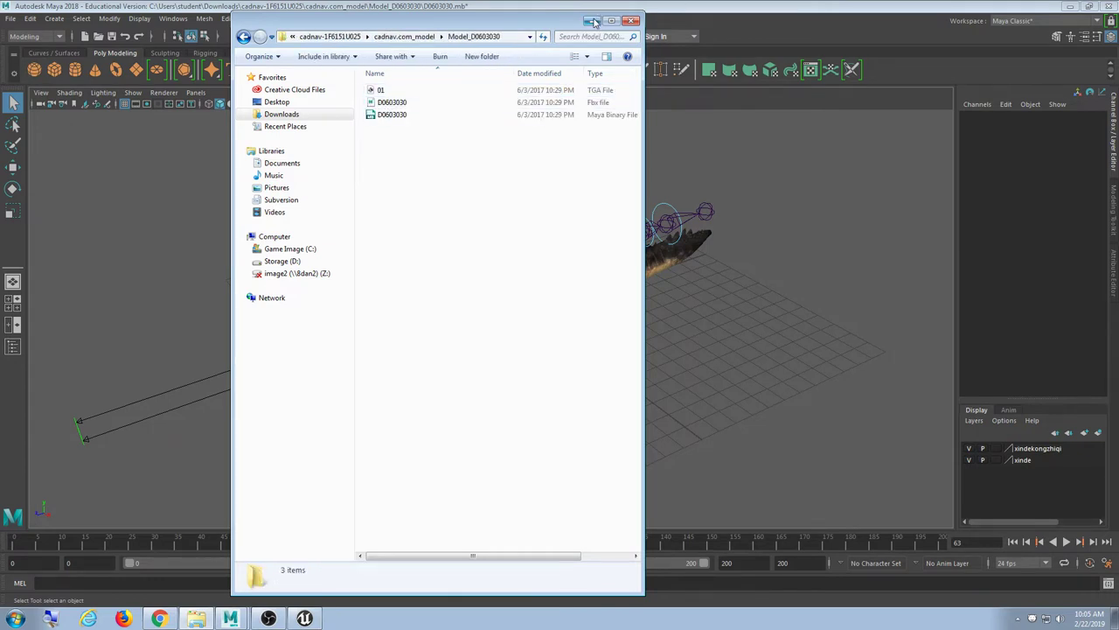
Return to Maya and reopen D0603030.mb from cadnav-1F6151U025\cadnav.com_model\Model_D0603030.
click(116, 7)
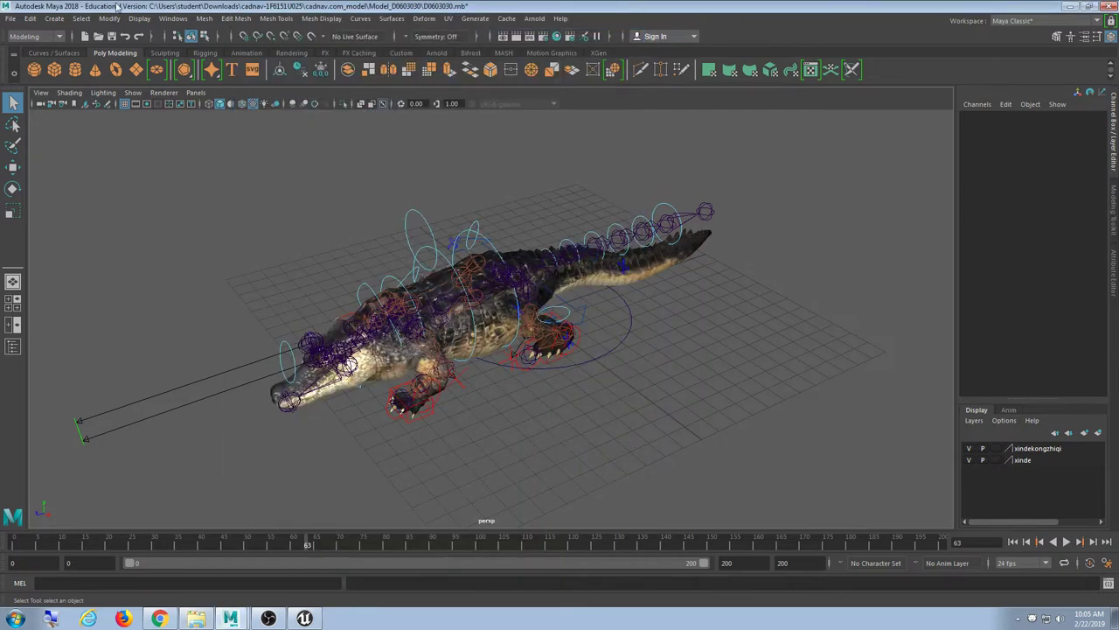
click(9, 18)
click(35, 52)
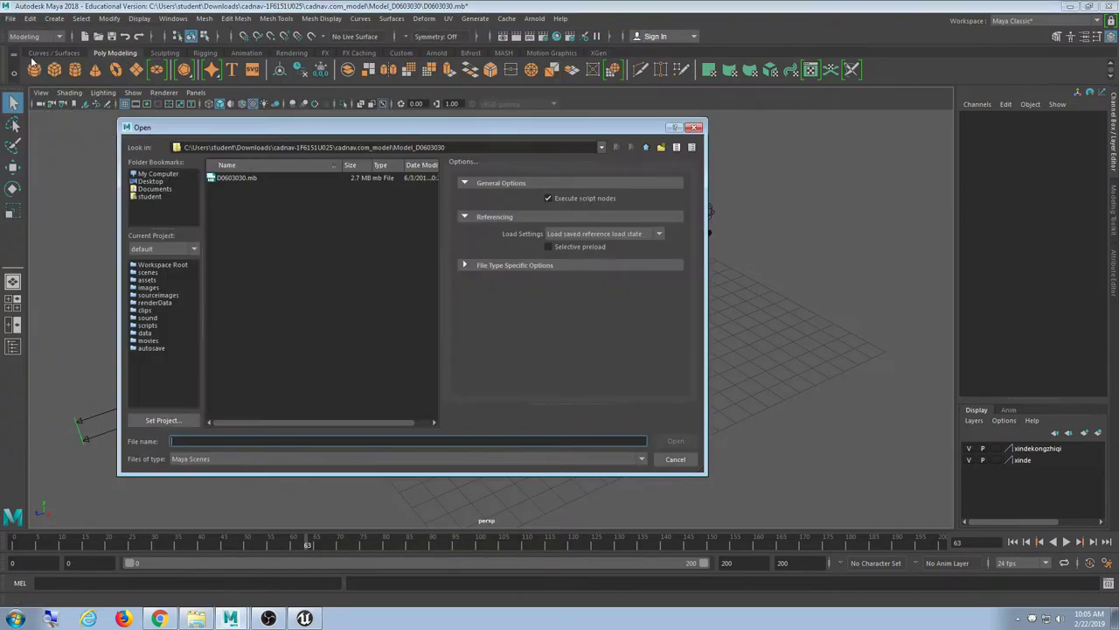
double_click(238, 178)
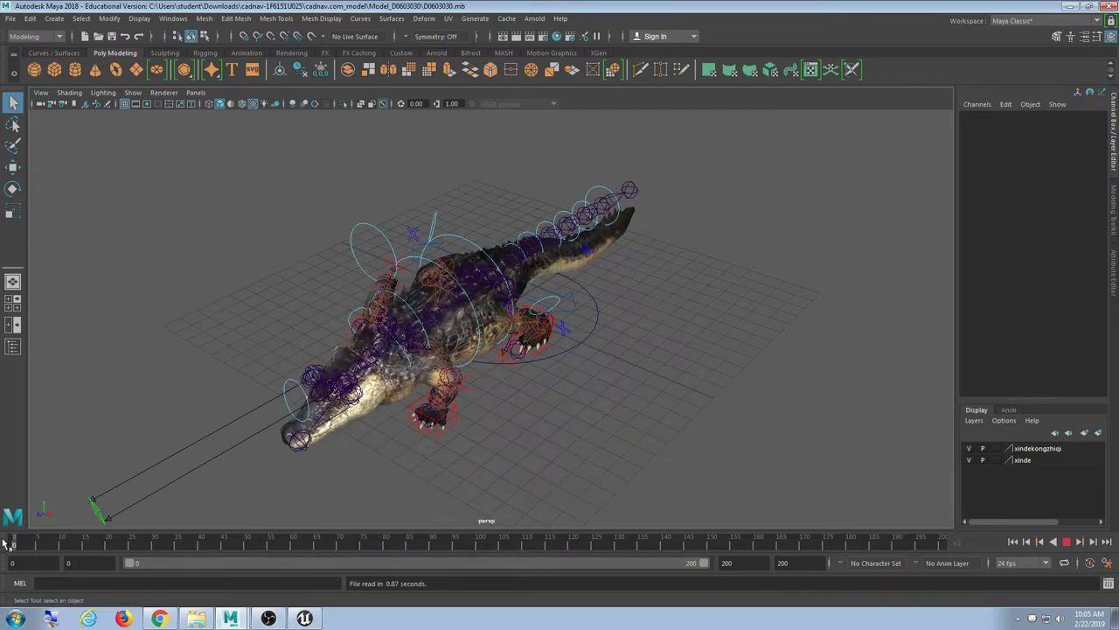
Scrub the crocodile animation back to frame 0 and inspect the rig from the side.
drag(386, 536, 14, 537)
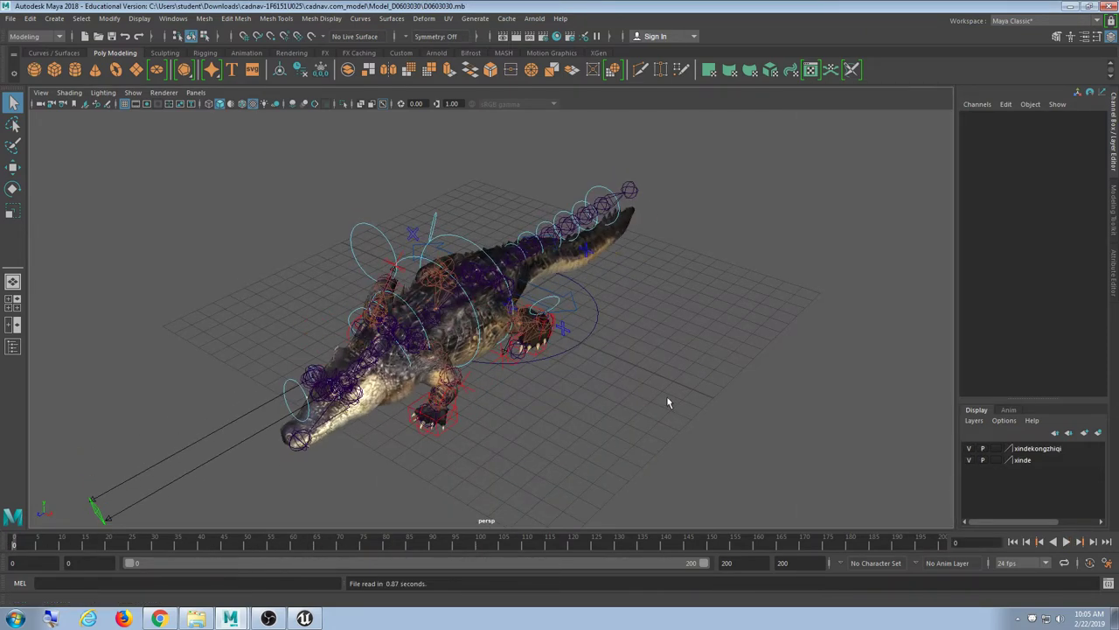
alt+drag(666, 395, 620, 385)
alt+middle_drag(620, 386, 684, 358)
alt+drag(683, 364, 616, 390)
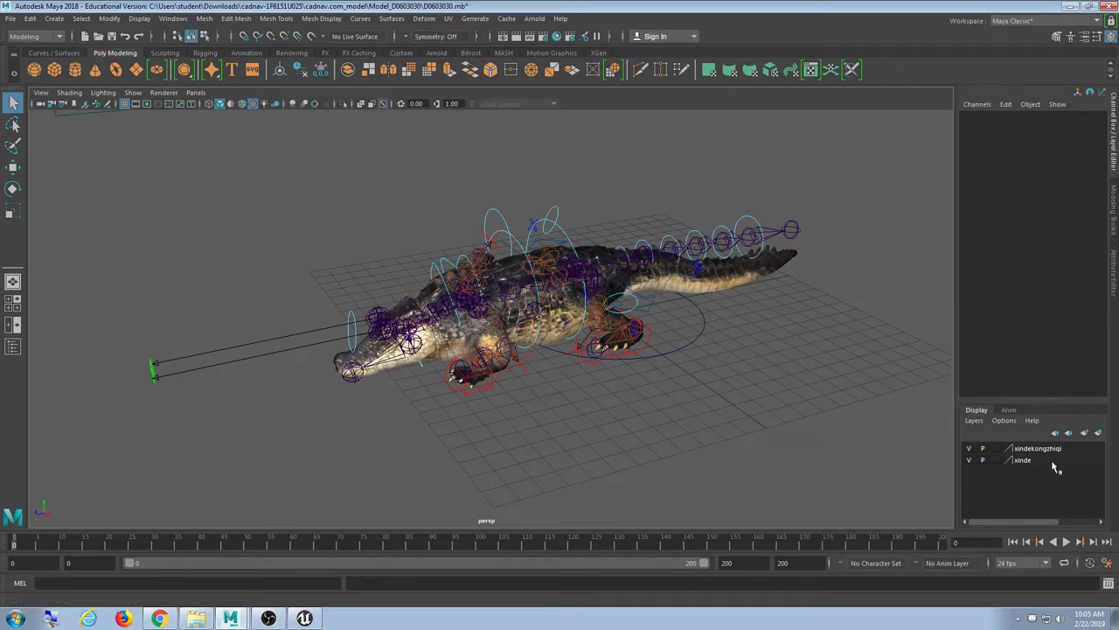
Play back the crocodile animation from the start and stop it to judge its speed.
click(1067, 542)
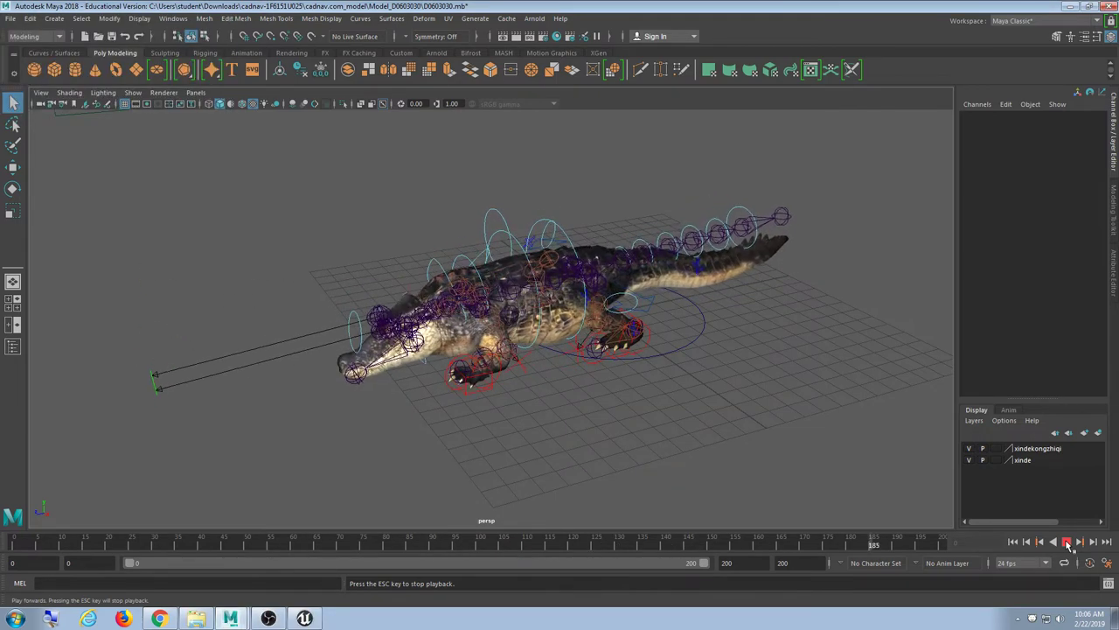
click(1067, 542)
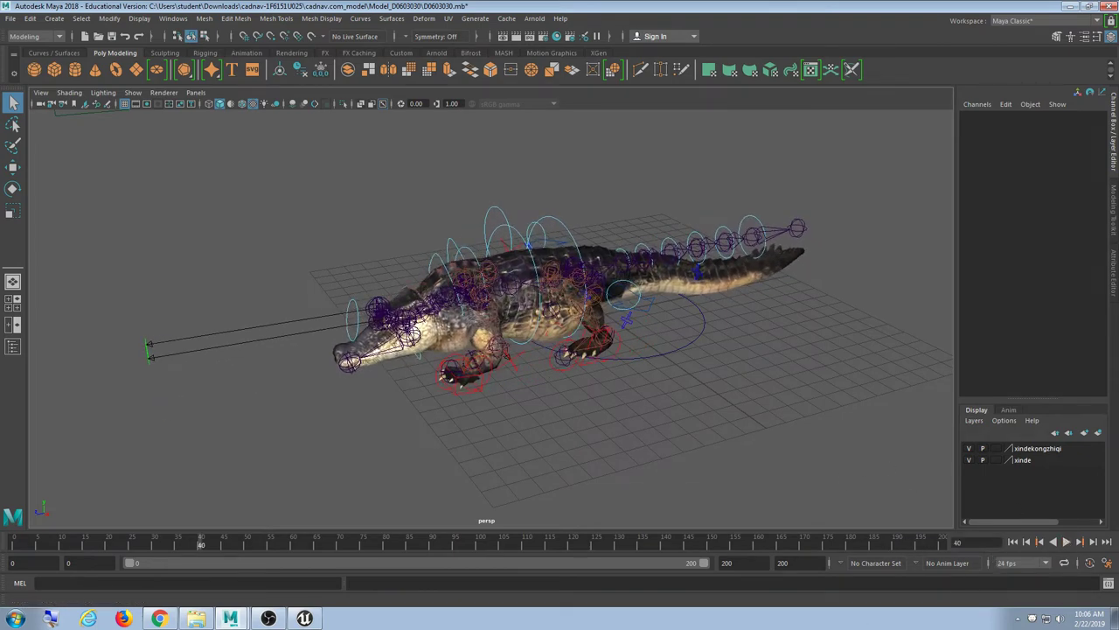
Open the Time Slider preferences beside the crocodile and choose Other [30 fps] as the playback speed.
click(1107, 564)
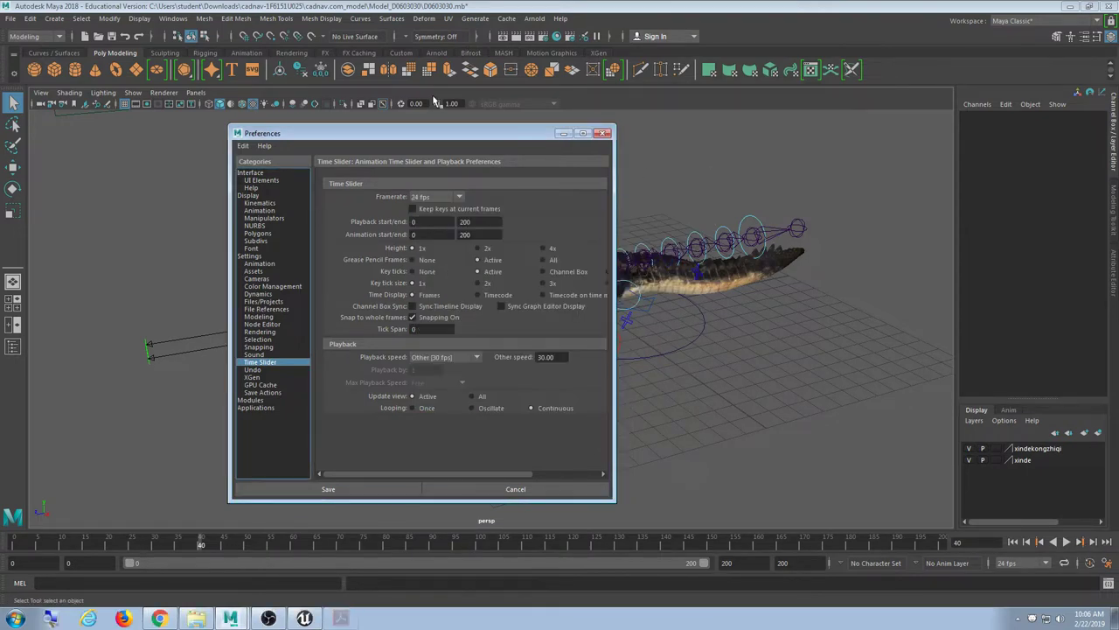
drag(445, 137, 746, 140)
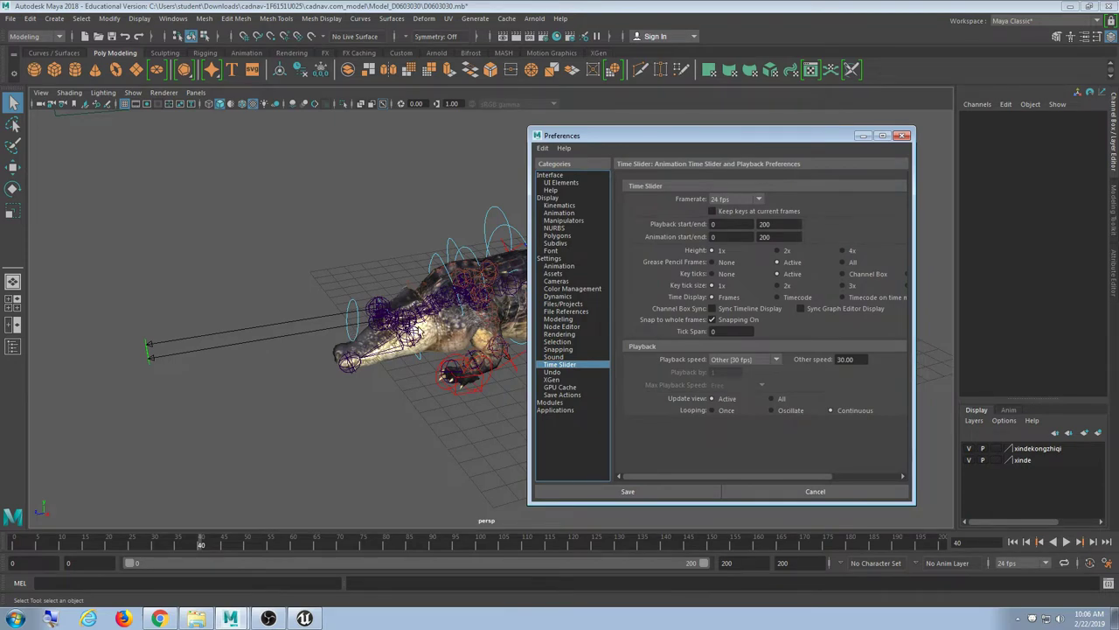
alt+middle_drag(448, 303, 337, 306)
scroll(350, 306, down, 2)
alt+middle_drag(472, 311, 369, 303)
scroll(410, 311, down, 2)
scroll(354, 309, up, 2)
drag(642, 133, 655, 136)
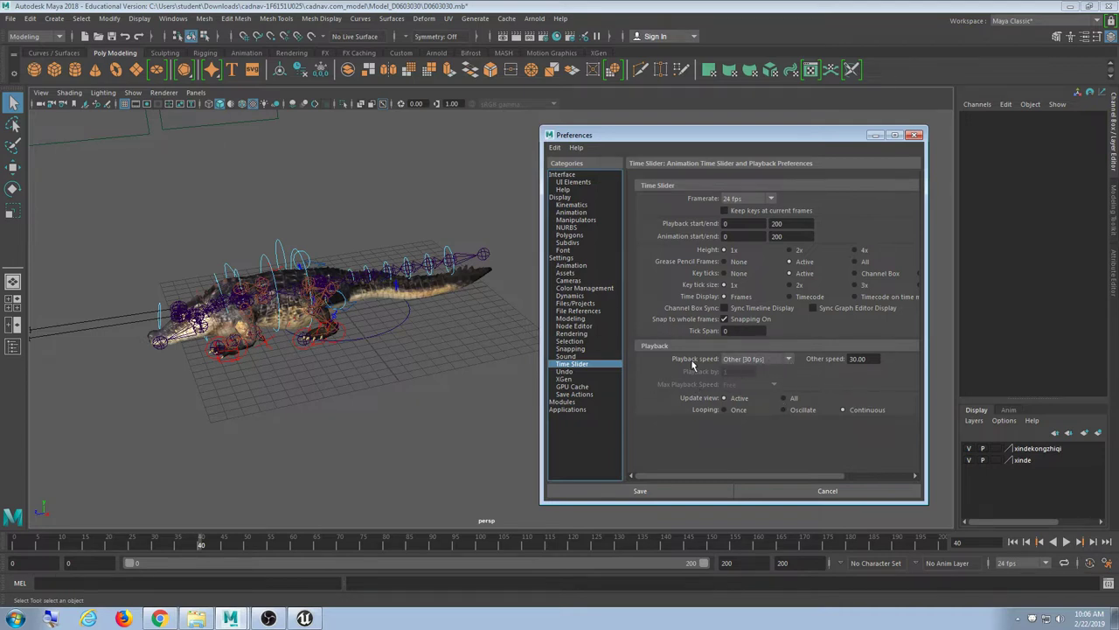
click(785, 361)
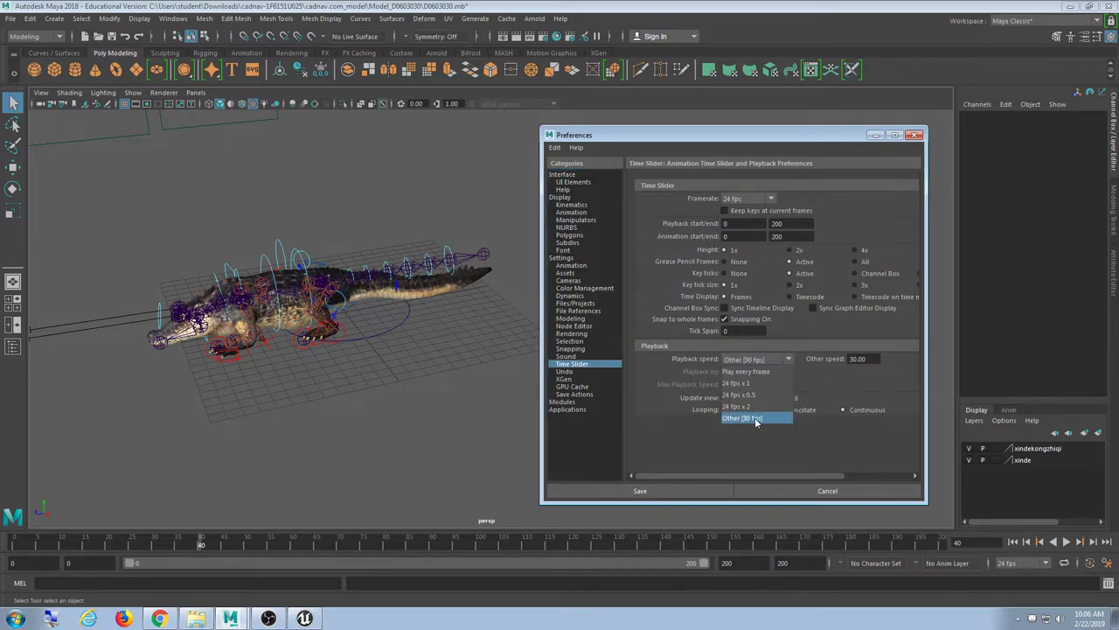
click(756, 419)
double_click(866, 359)
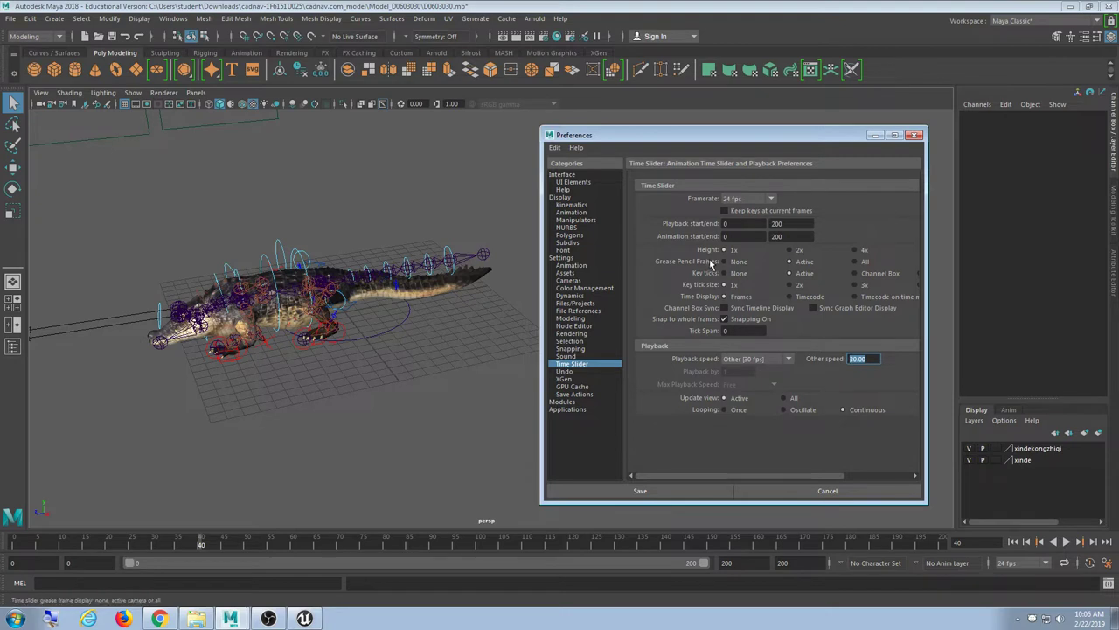
Find the animation settings in the preferences, set the evaluation mode to DG, and save.
drag(648, 137, 660, 129)
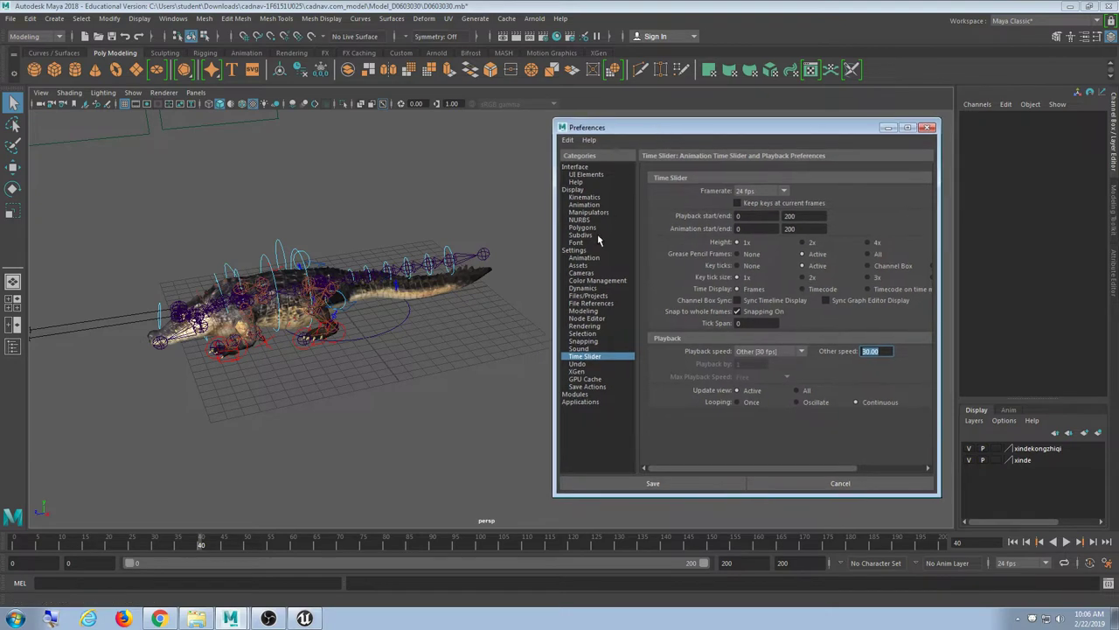
click(584, 250)
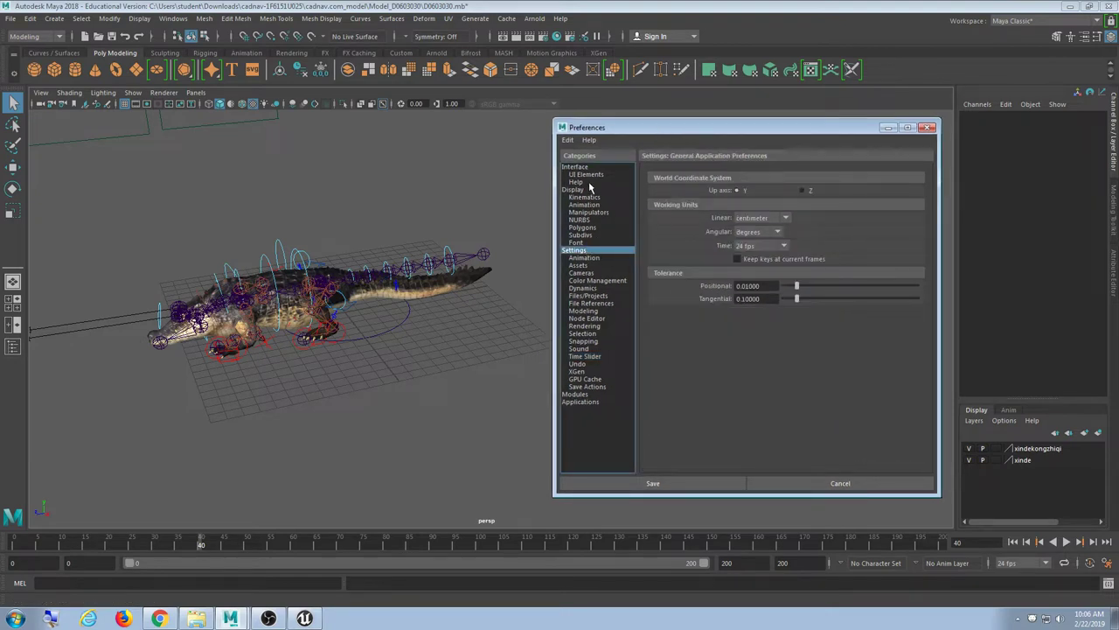
click(600, 204)
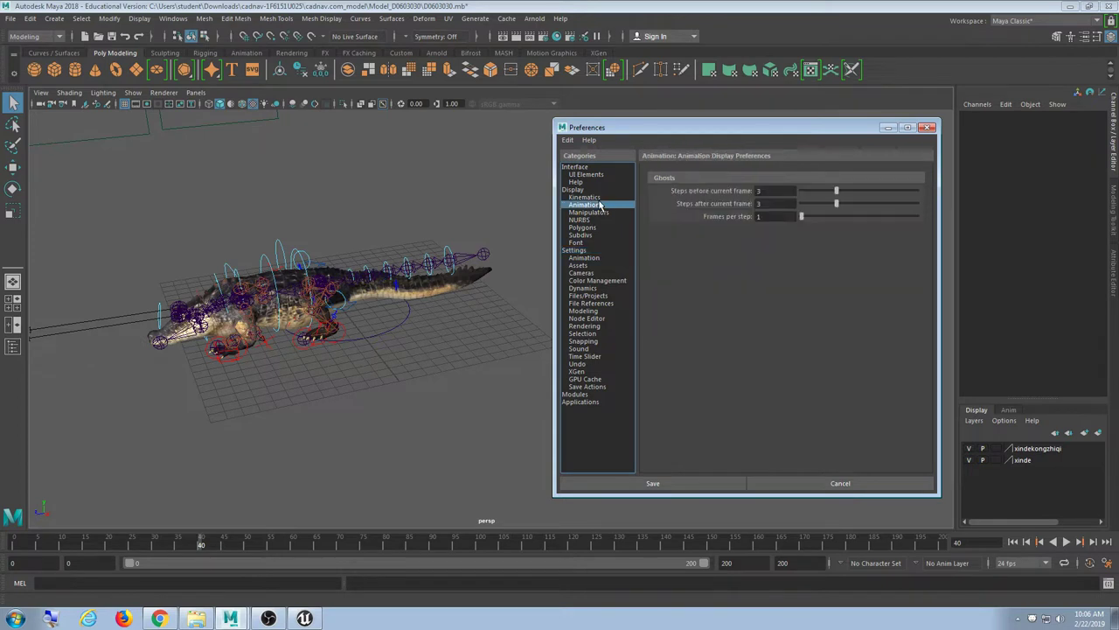
click(589, 212)
click(577, 190)
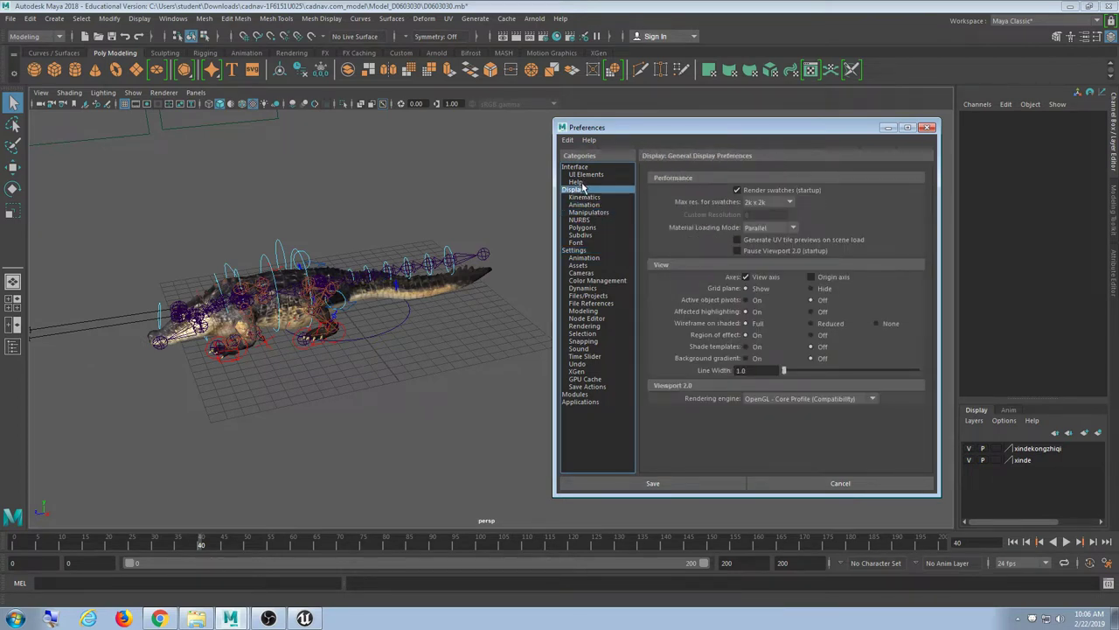
click(611, 258)
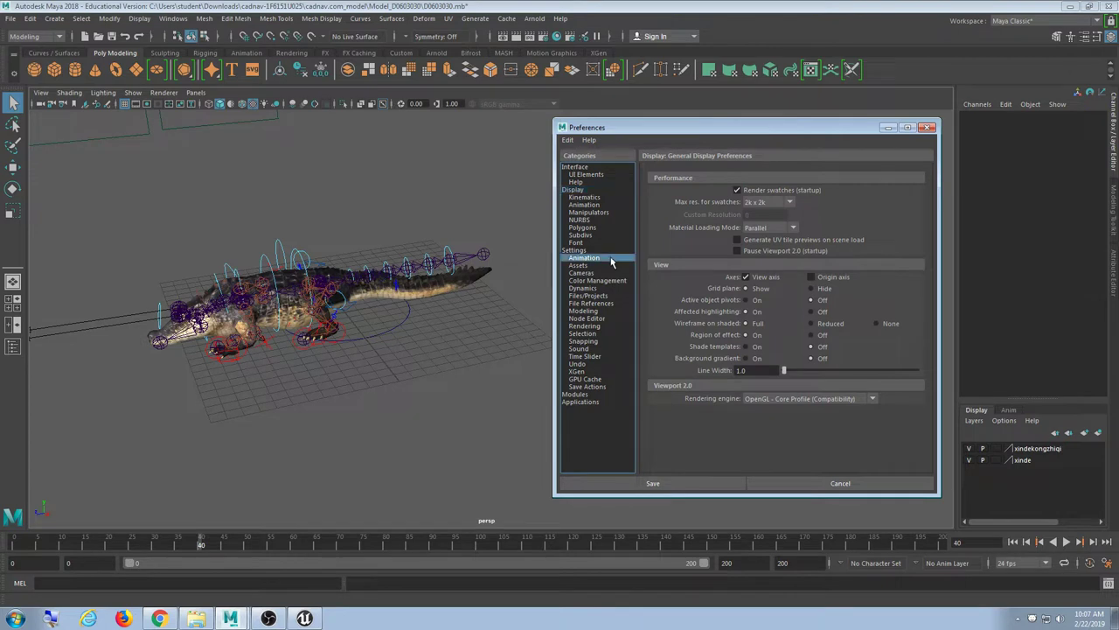
click(610, 266)
click(609, 259)
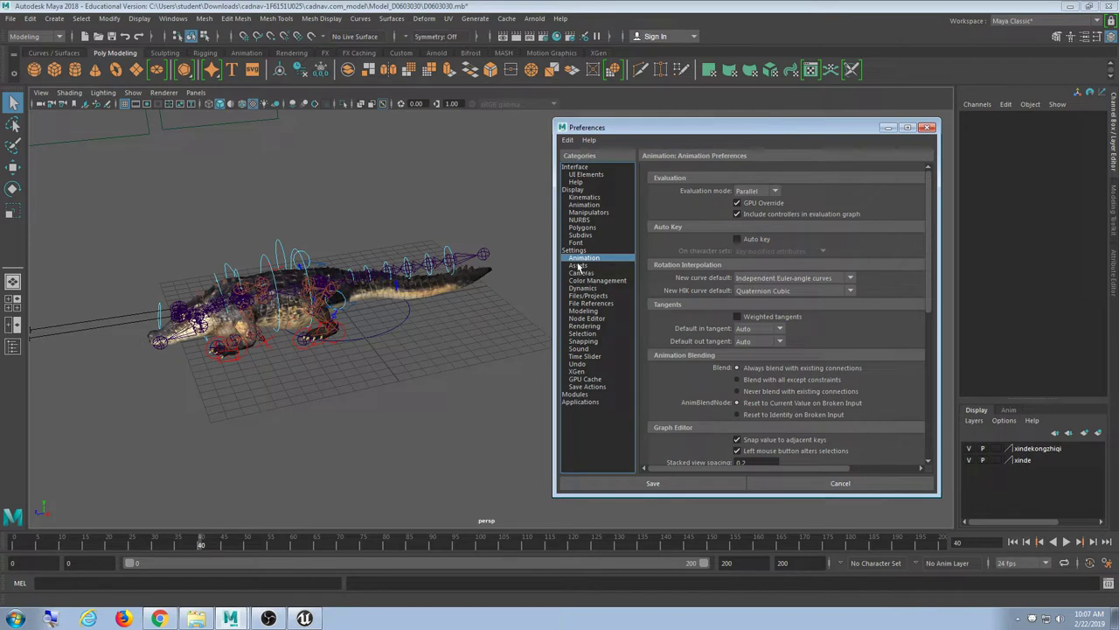
click(752, 191)
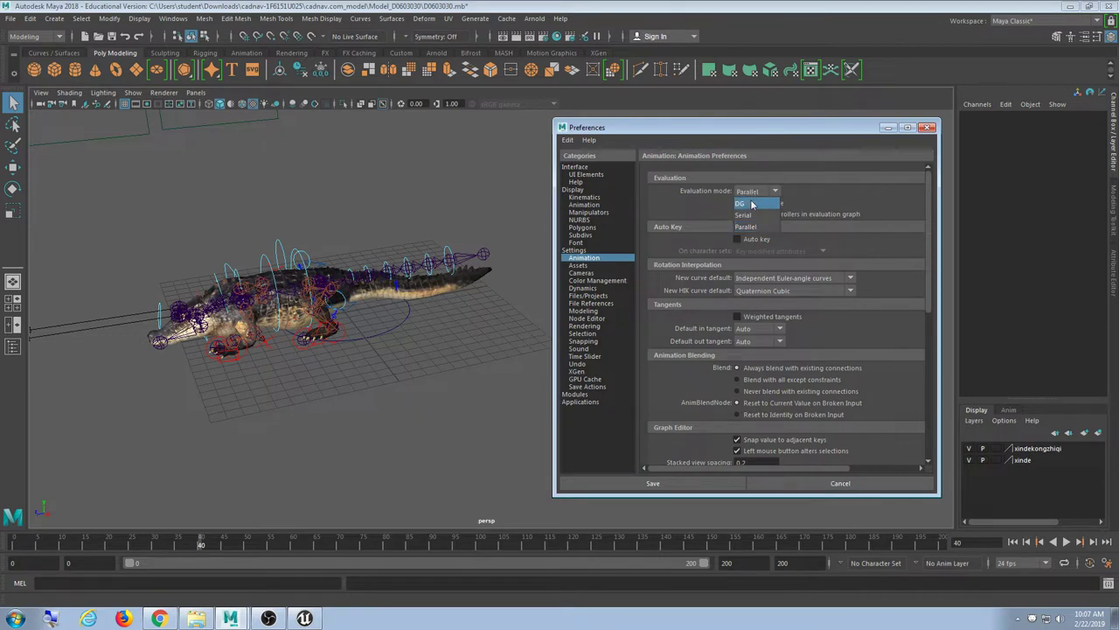
click(751, 204)
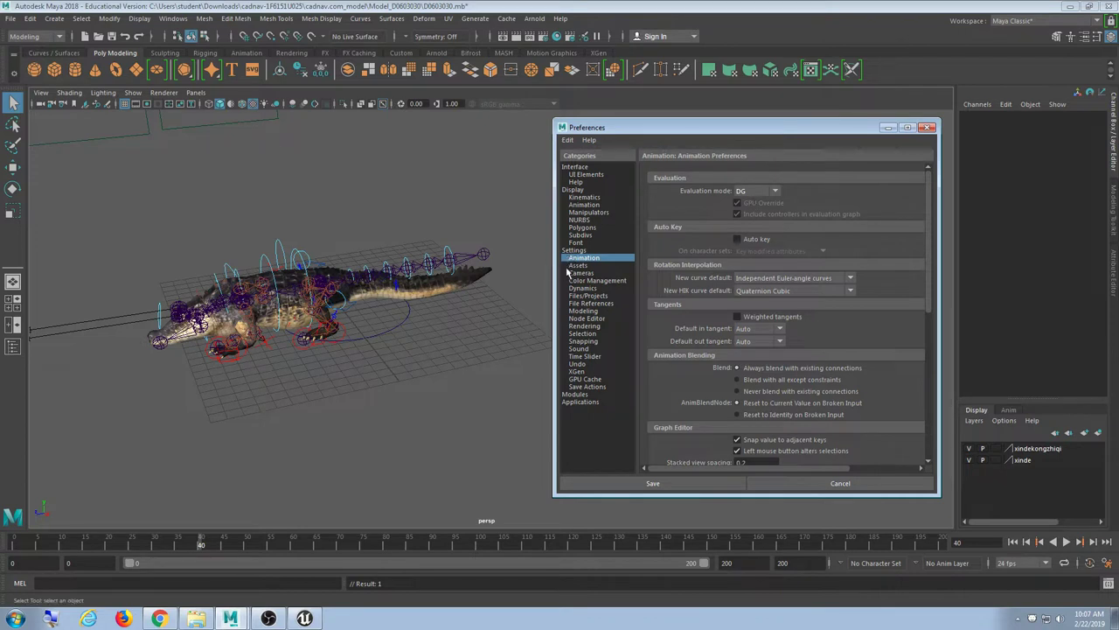
click(745, 192)
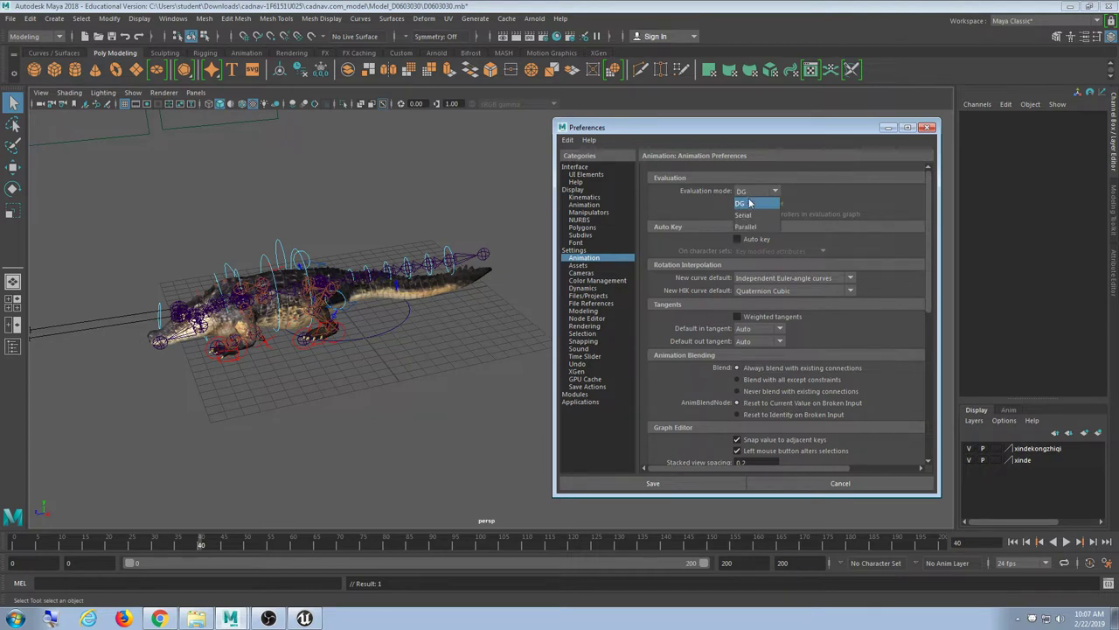
click(749, 203)
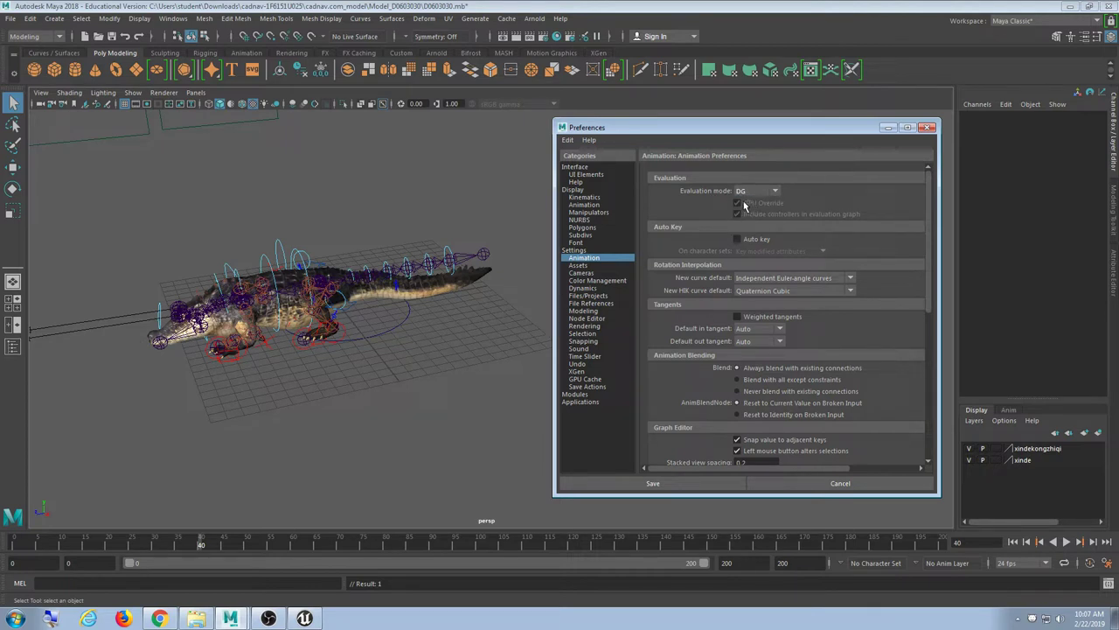
click(686, 487)
Recheck the custom playback speed in the Time Slider preferences and save them again.
click(1107, 562)
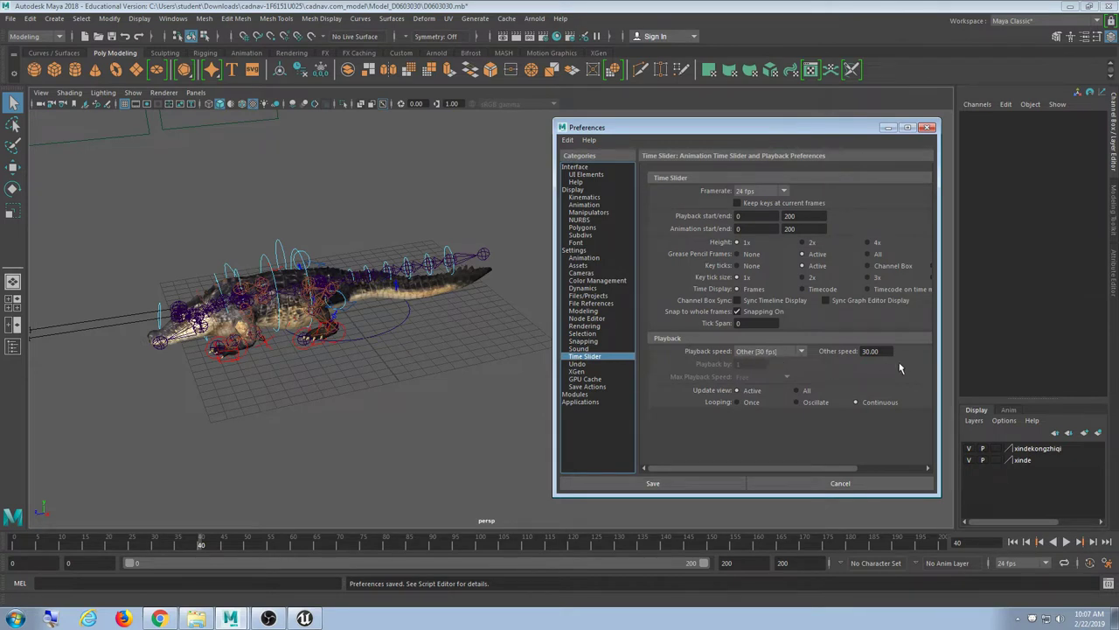
double_click(872, 352)
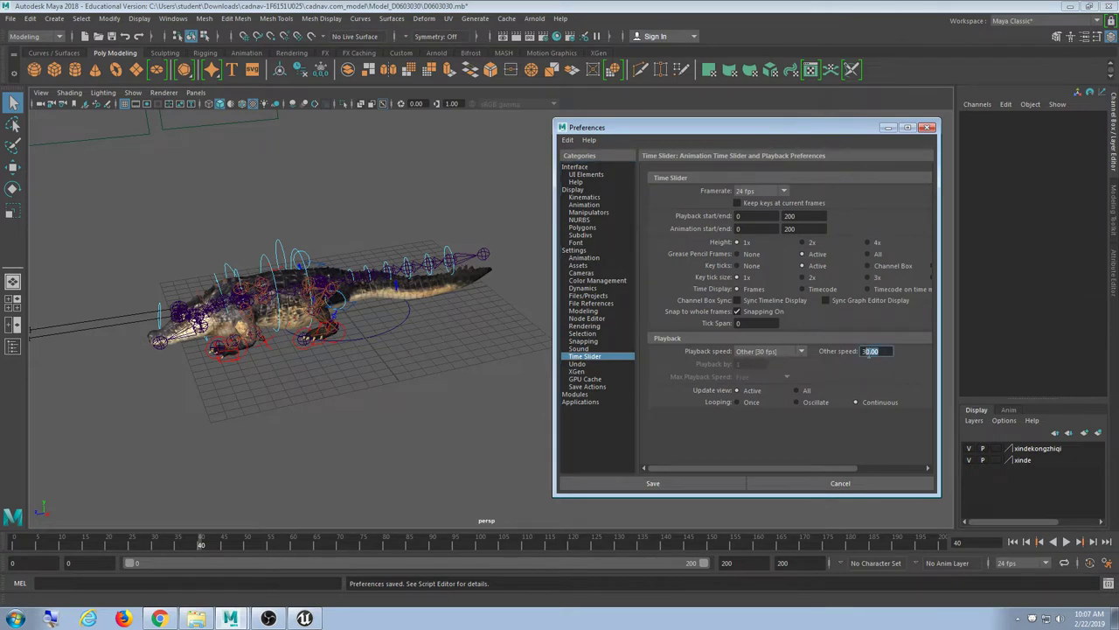
click(717, 481)
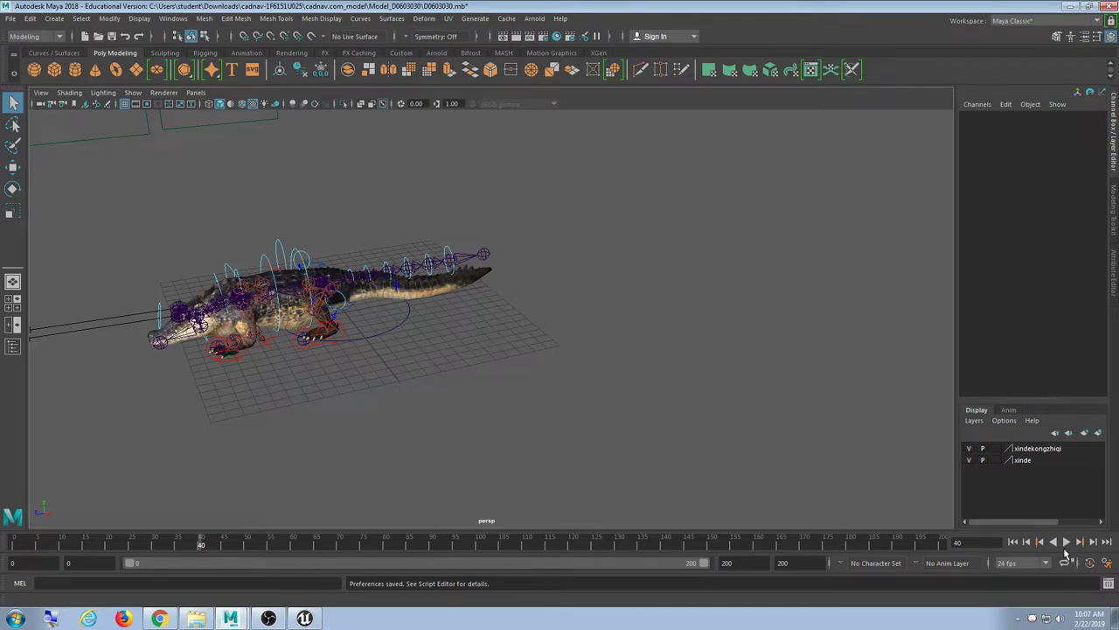
Play the crocodile animation again from a closer view, stop it, and return to frame 0.
click(1067, 542)
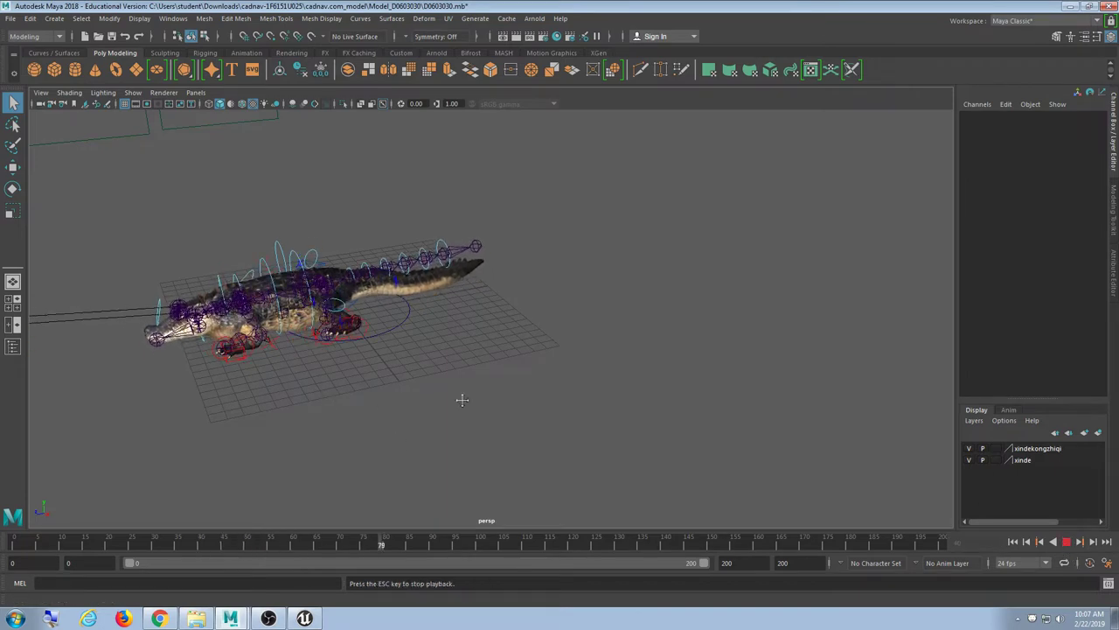
alt+middle_drag(463, 400, 547, 399)
alt+right_drag(547, 400, 593, 395)
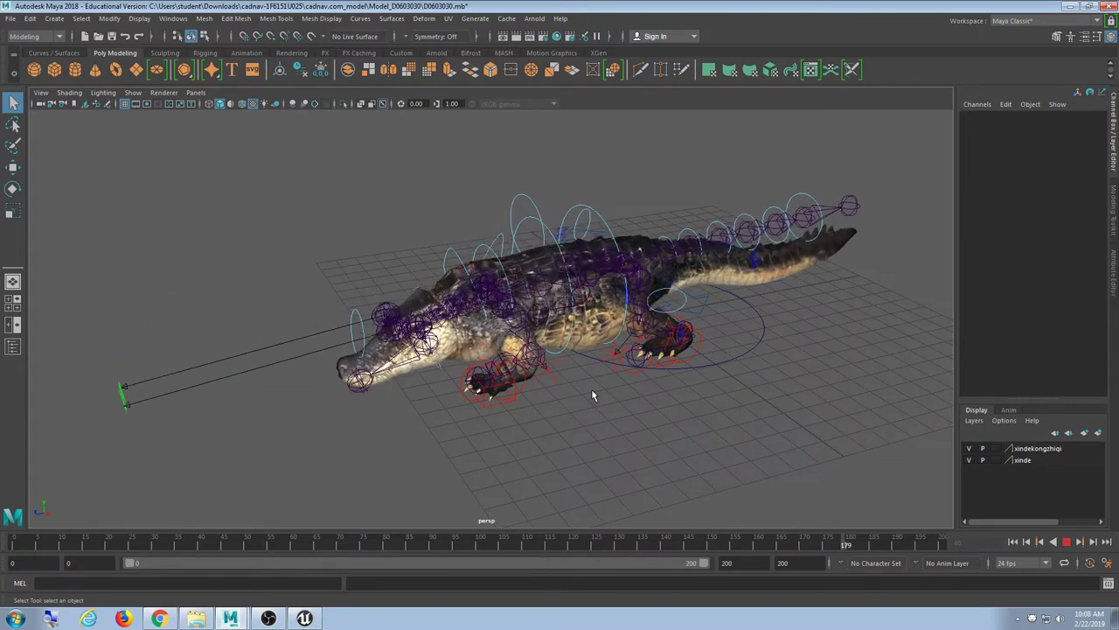
click(1064, 544)
drag(772, 543, 13, 537)
Box-select the entire crocodile rig at frame 0 to check for keys, clearing the selection after each attempt.
drag(183, 178, 785, 436)
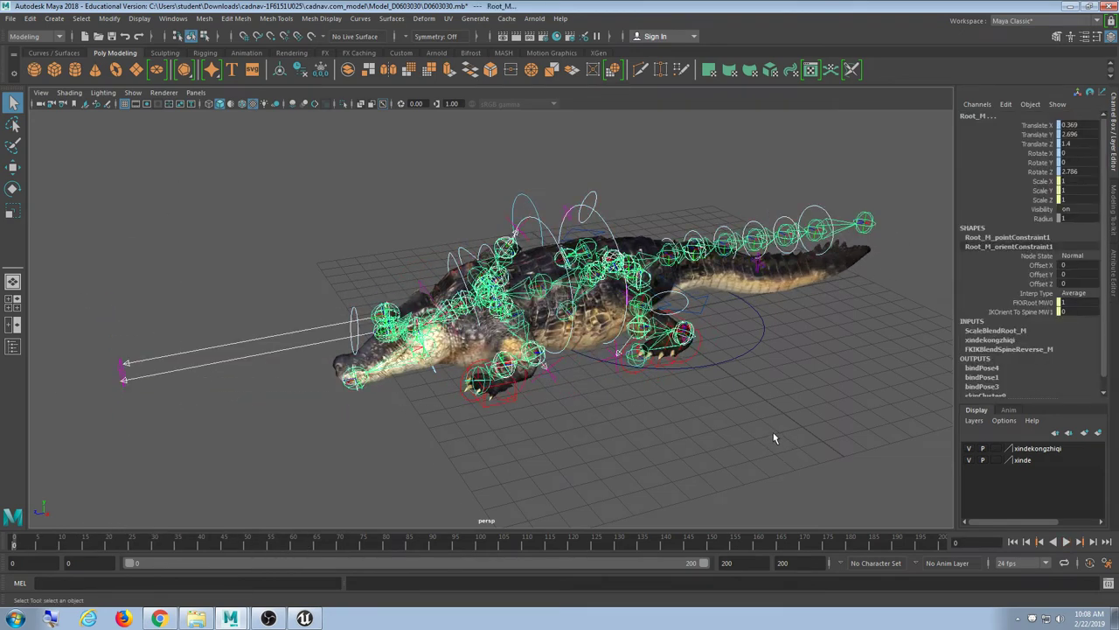
click(776, 436)
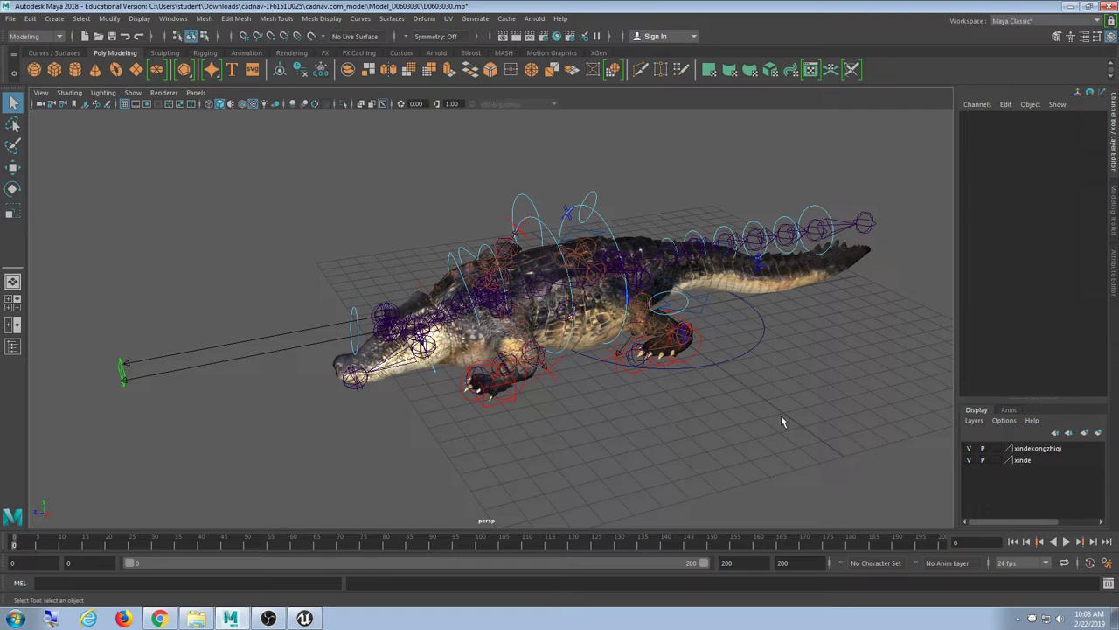
drag(866, 177, 224, 495)
click(670, 412)
drag(155, 191, 719, 474)
click(690, 490)
Go to frame 61 and inspect the keys on the FKBackA_M and HipSwingerRoot_M controls.
drag(391, 553, 297, 542)
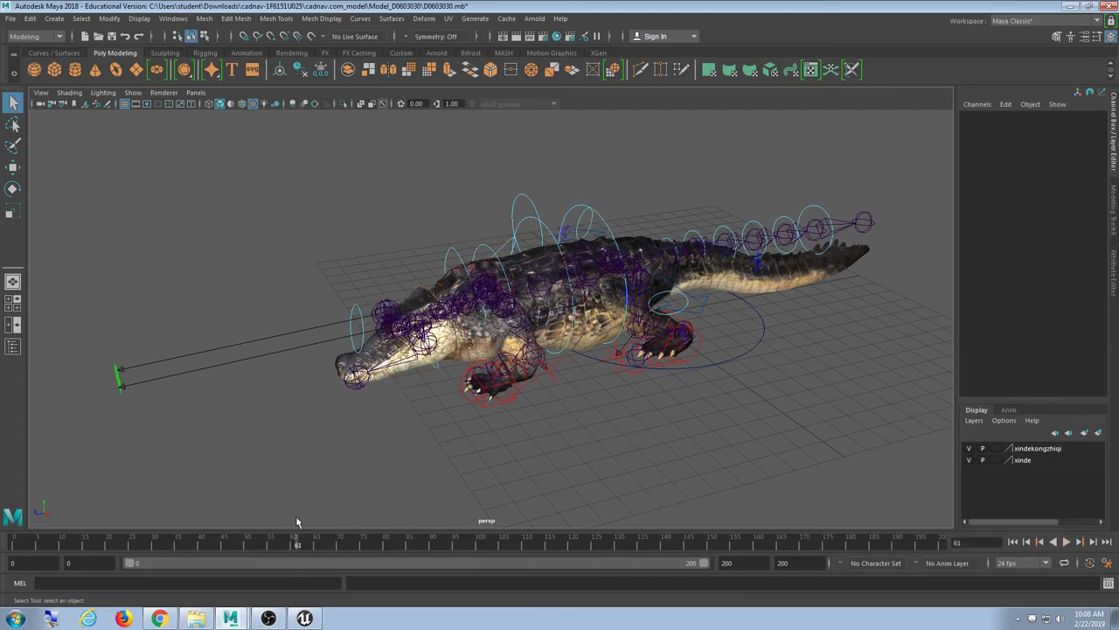
click(573, 213)
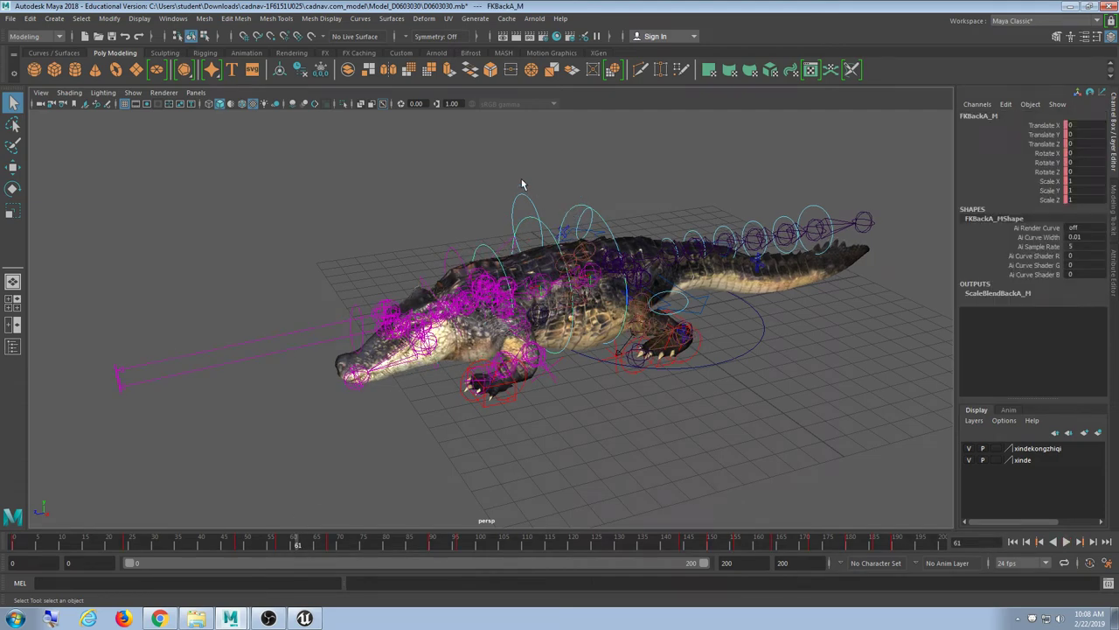
click(528, 205)
click(525, 223)
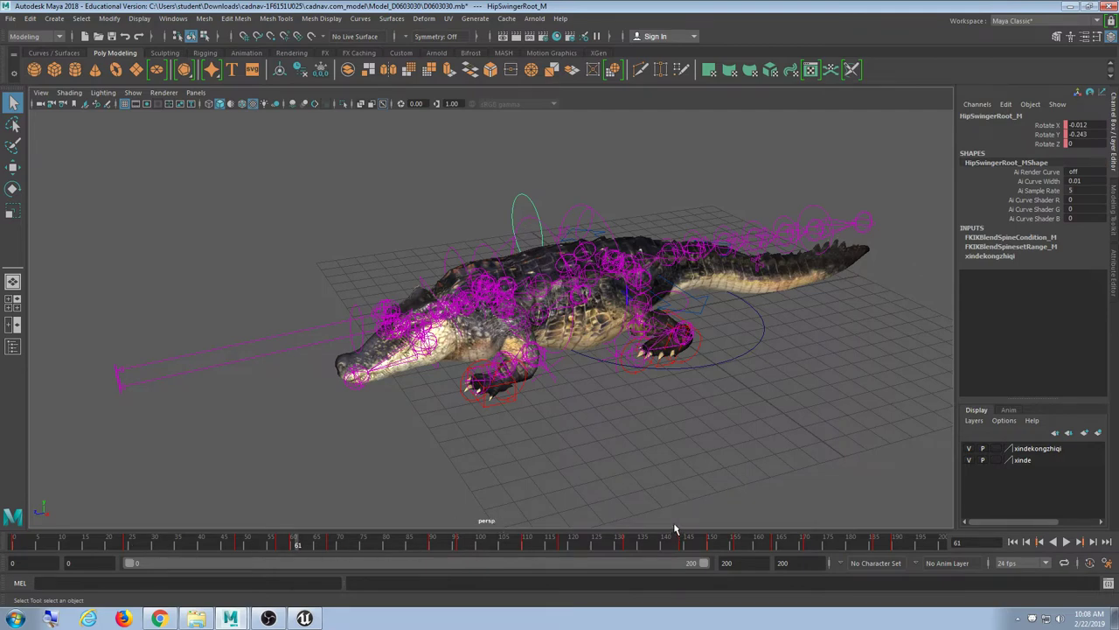
click(504, 169)
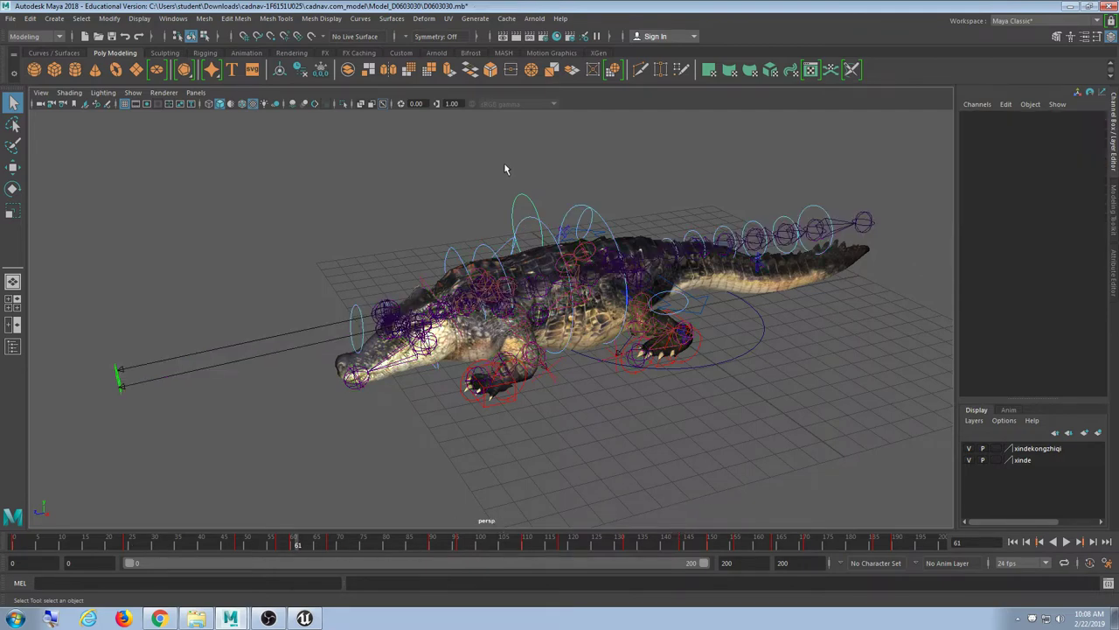
Inspect the keys on the FKBackA_M and FKChest_M controls up close, leaving nothing selected.
click(569, 219)
scroll(556, 243, up, 3)
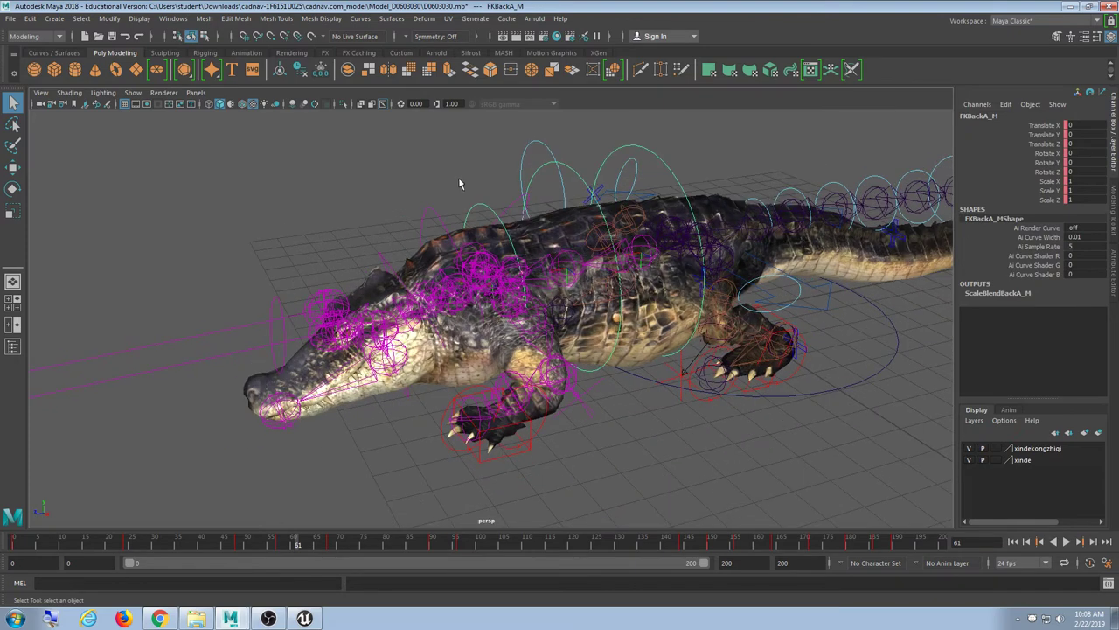
click(458, 183)
click(479, 267)
scroll(473, 300, down, 3)
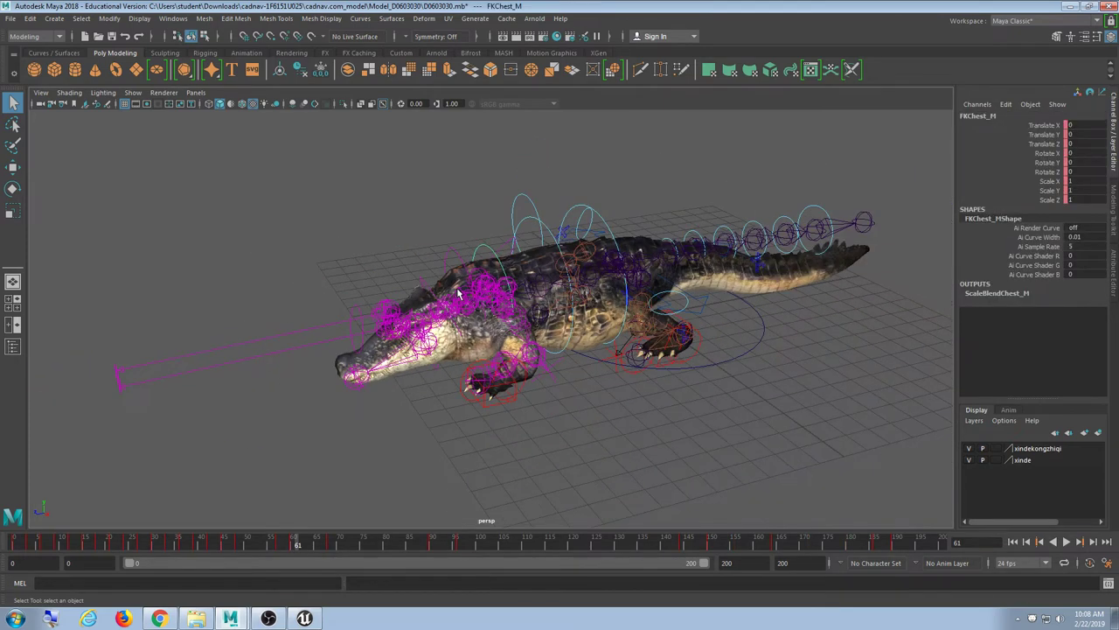
click(630, 467)
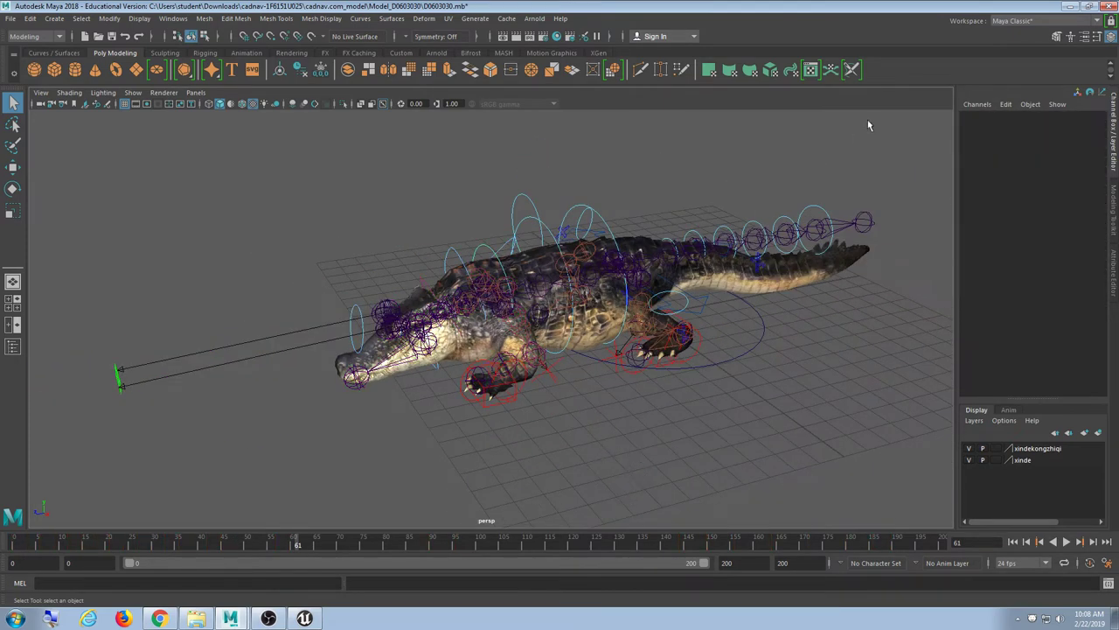
Box-select the whole rig and its head-side controls at frame 61 to look for keys, leaving nothing selected.
drag(868, 125, 72, 490)
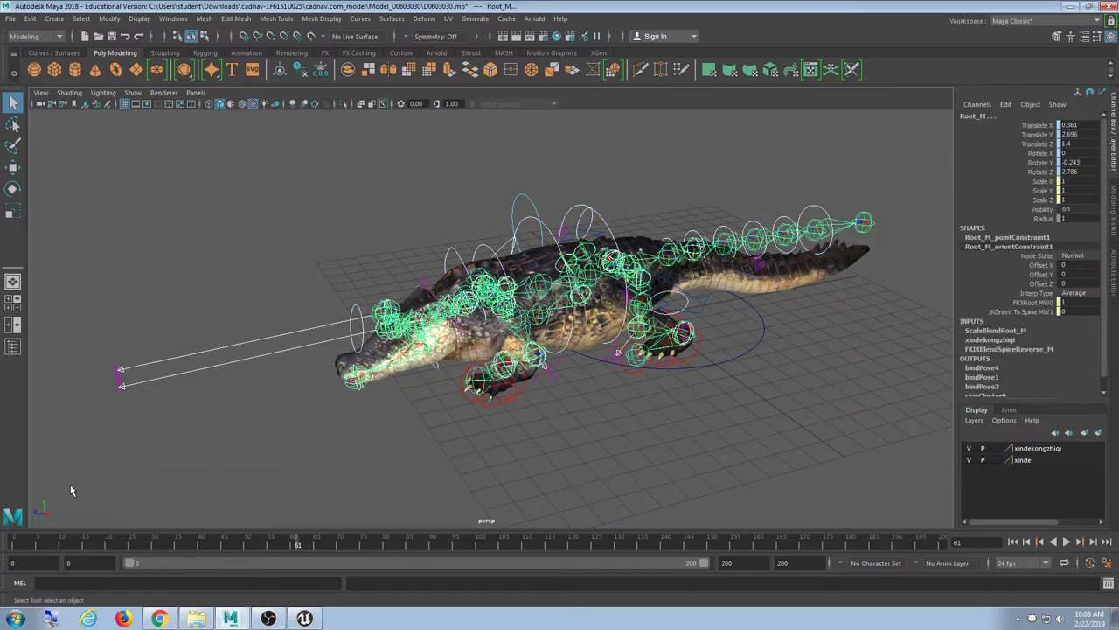
click(178, 222)
drag(178, 222, 48, 443)
drag(220, 164, 353, 327)
click(872, 178)
drag(924, 162, 263, 471)
click(326, 490)
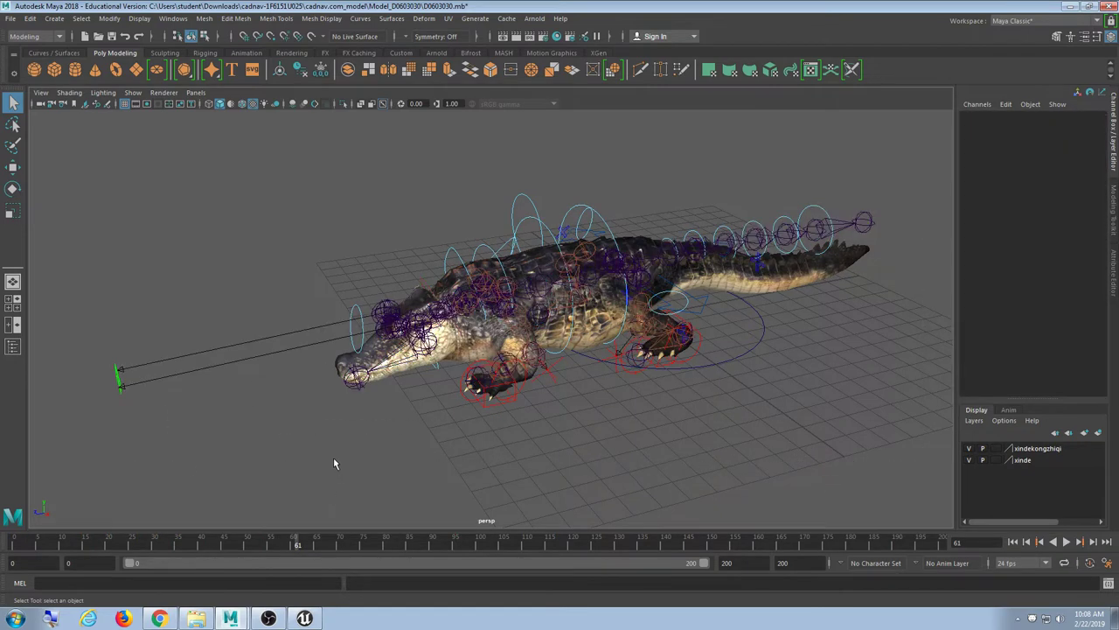
Hide the xindekongzhiqi display layer while keeping the xinde layer visible.
drag(969, 448, 969, 462)
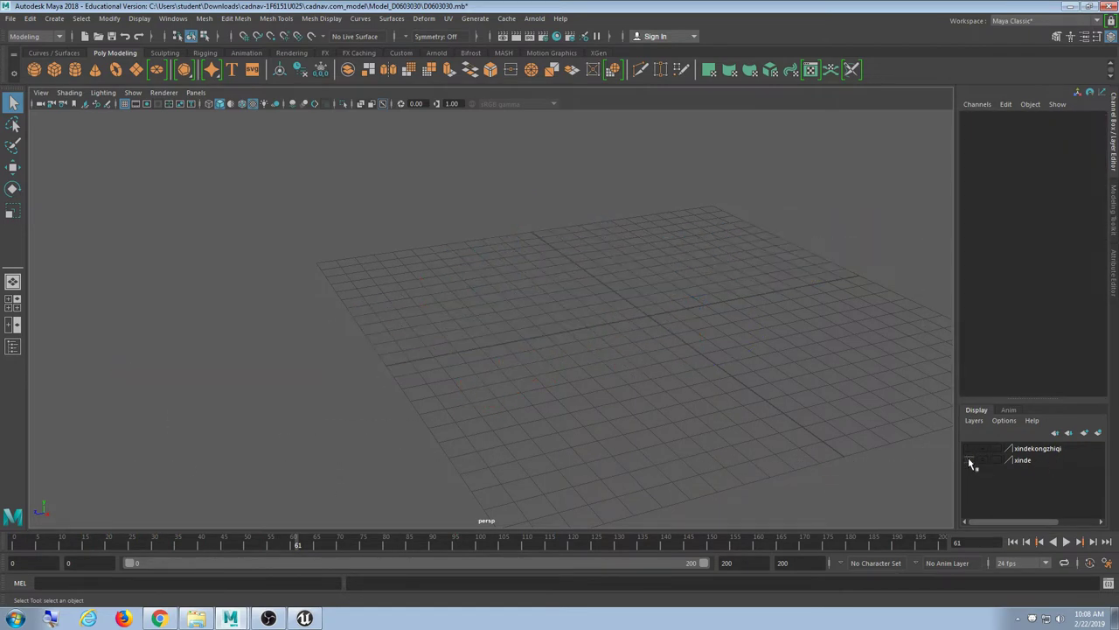
click(969, 461)
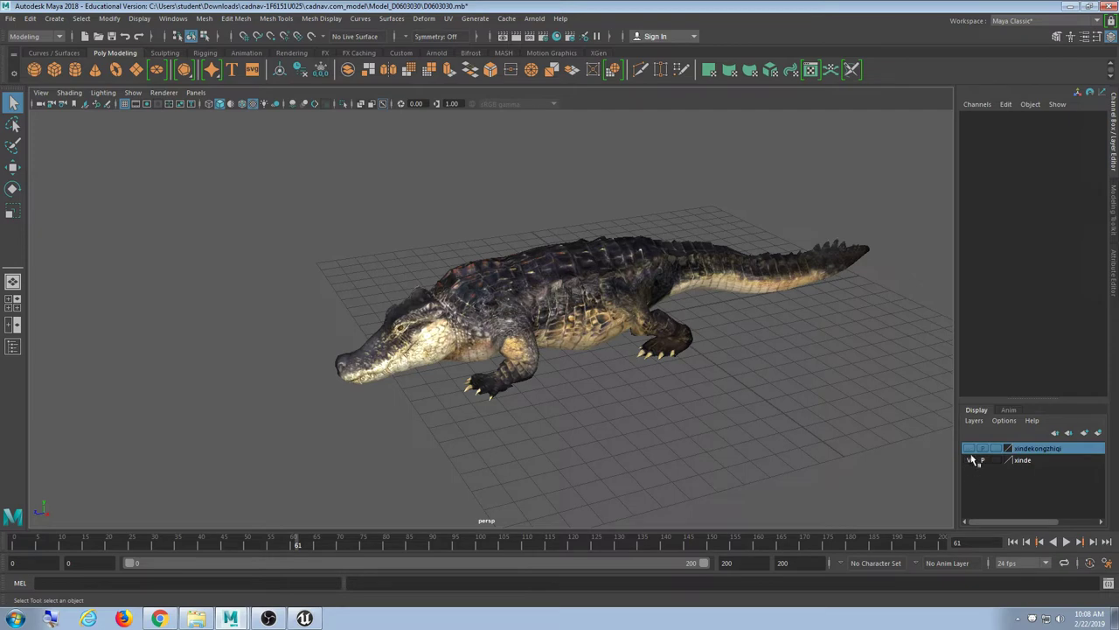
Toggle the visibility of the xindekongzhiqi and xinde display layers to compare their contents, leaving both layers visible.
click(970, 450)
click(971, 460)
click(970, 461)
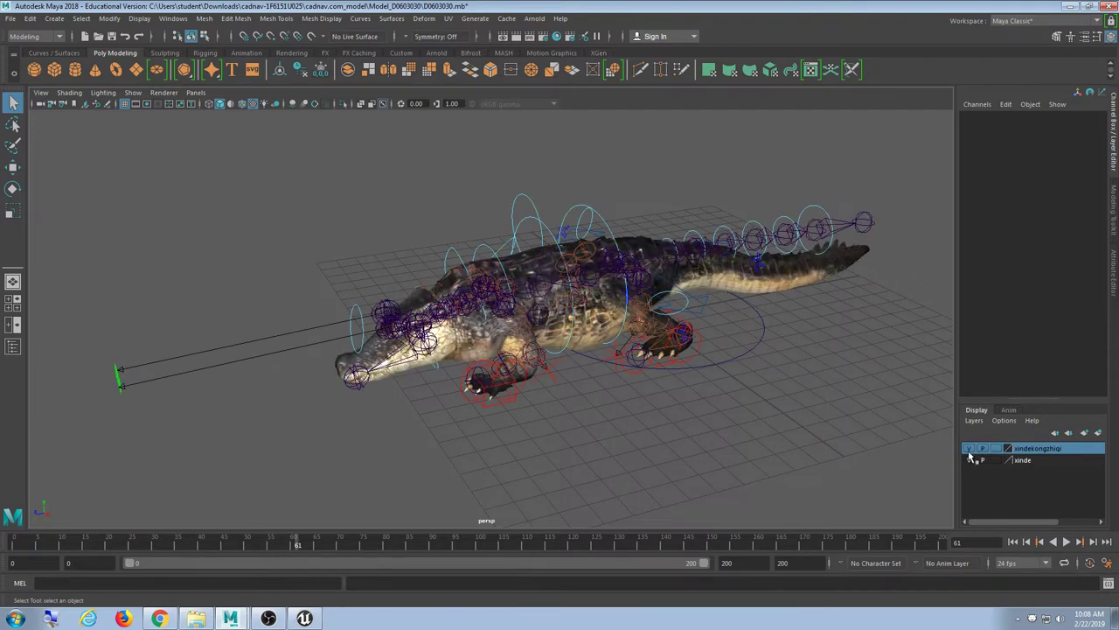
click(969, 448)
click(970, 461)
click(969, 448)
click(968, 460)
Hide joints in the viewport and try a box selection over the whole rig, leaving nothing selected.
click(134, 94)
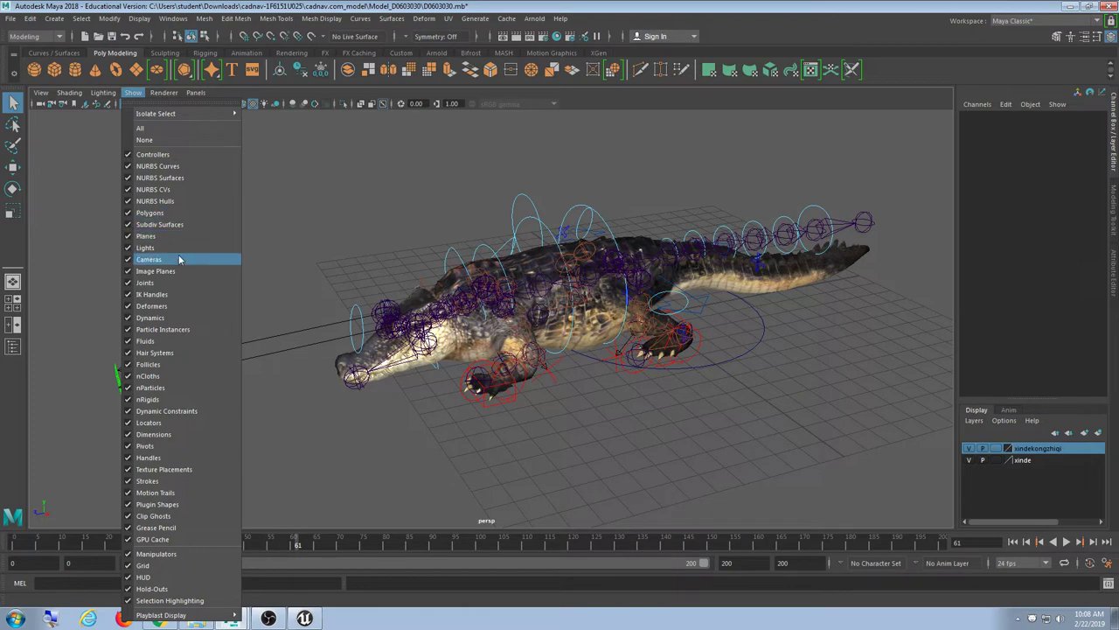
click(181, 282)
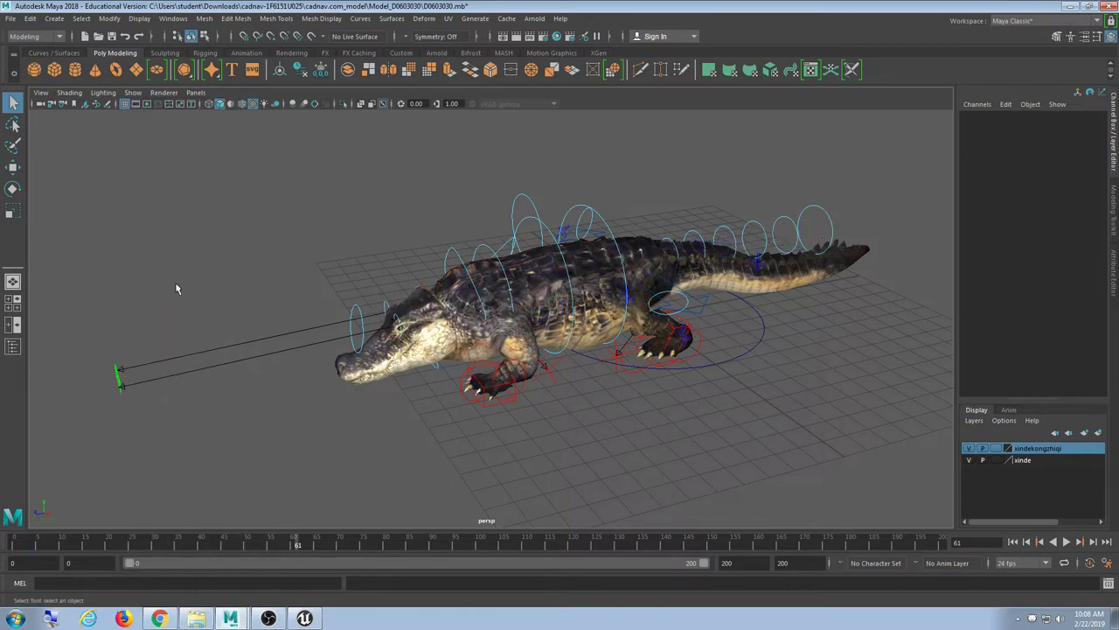
drag(56, 133, 956, 477)
click(811, 436)
Set the xinde display layer to Reference, checking it with a box selection and a look at its layer settings.
click(996, 460)
click(996, 460)
drag(732, 157, 178, 429)
click(390, 229)
double_click(998, 468)
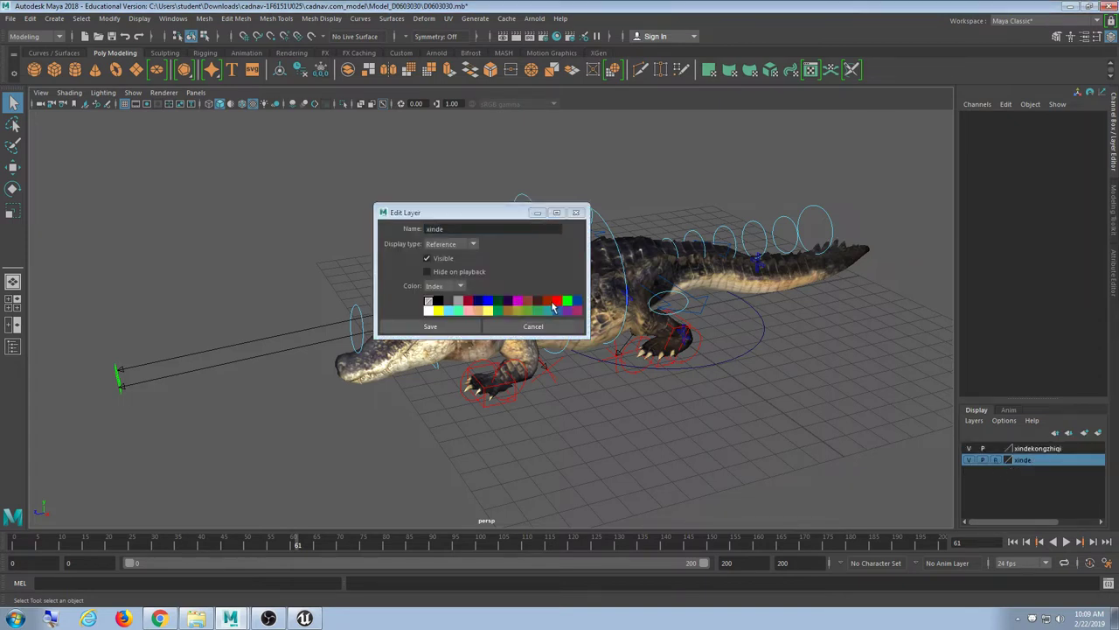
click(579, 215)
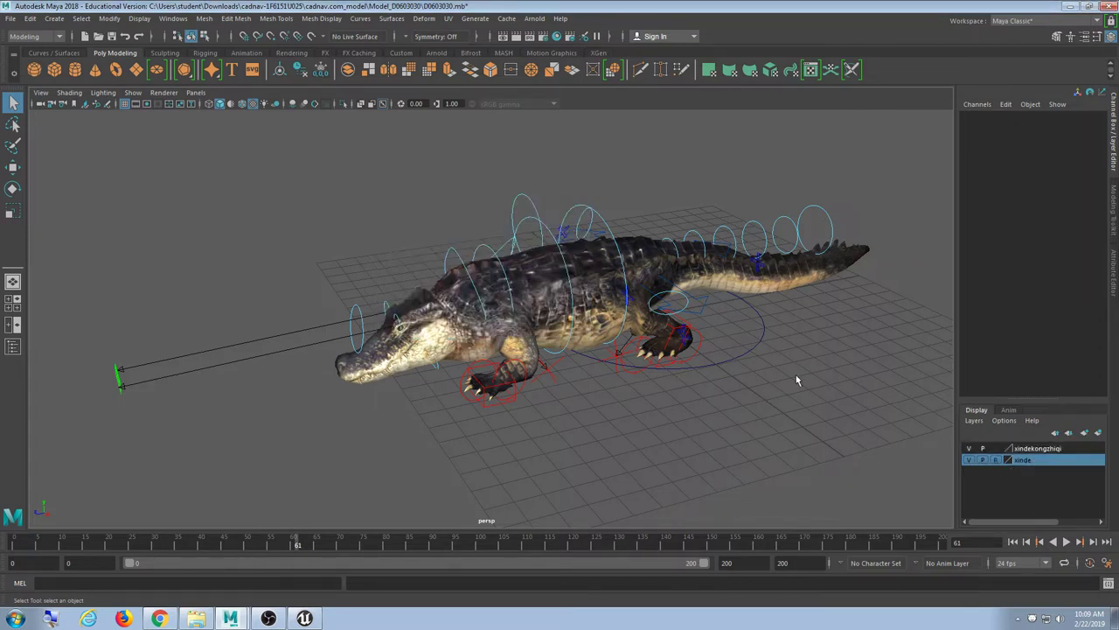
click(996, 461)
click(996, 461)
Box-select the whole rig several times to check the keys on its controls, leaving nothing selected.
drag(902, 134, 106, 445)
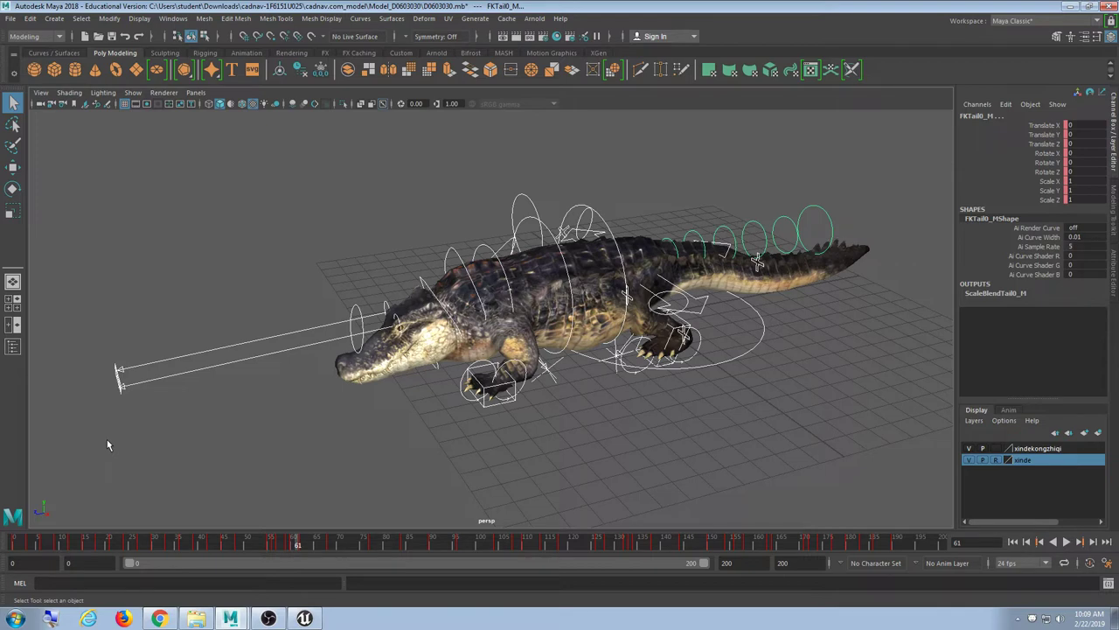
click(865, 181)
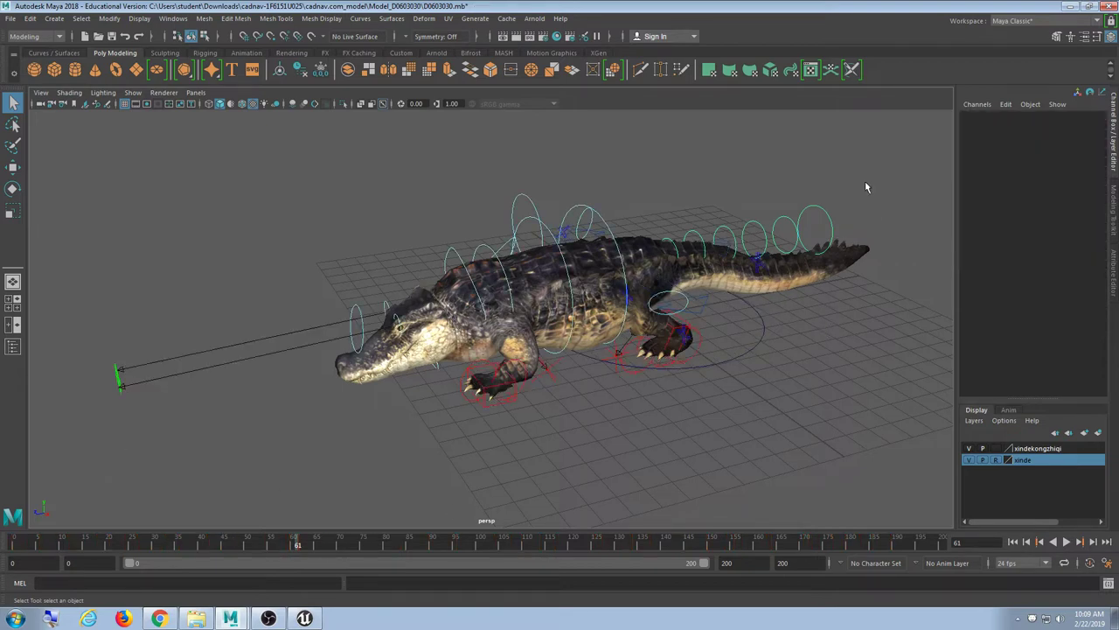
drag(888, 141, 3, 466)
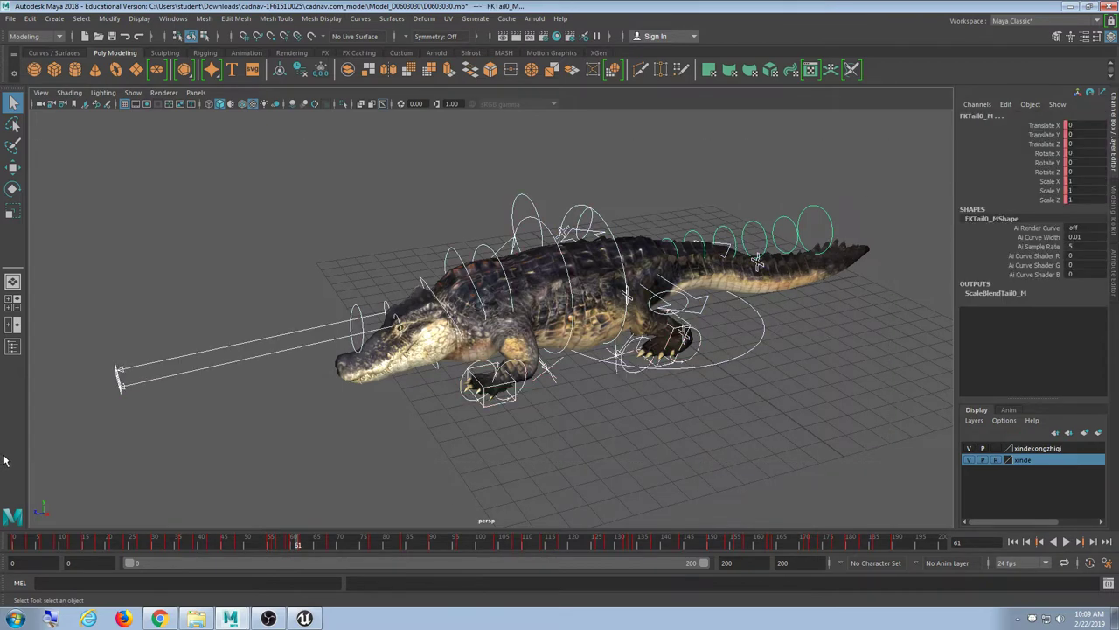
click(87, 180)
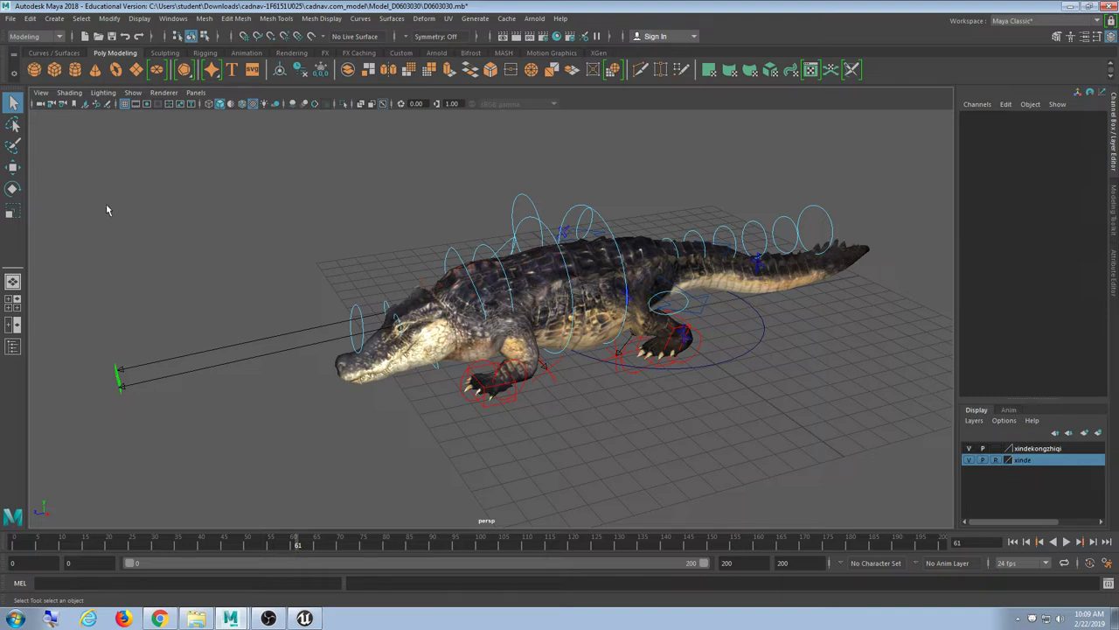
drag(49, 135, 930, 449)
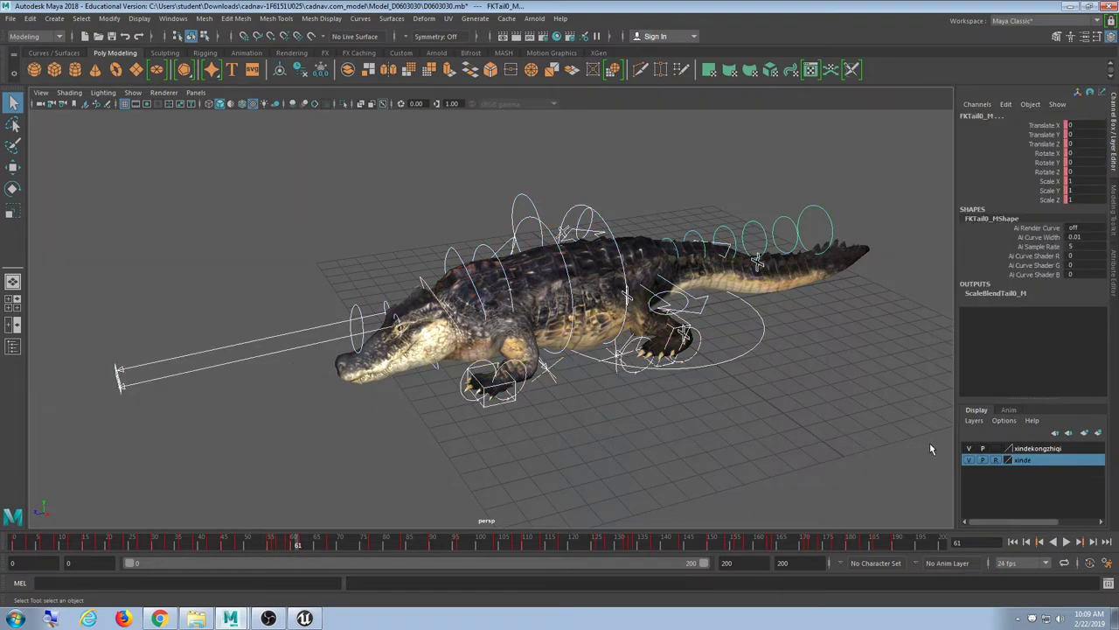
click(761, 369)
Activate the Move tool and select all the rig's controls together.
alt+drag(773, 380, 505, 342)
click(625, 321)
key(w)
alt+drag(496, 423, 616, 409)
drag(215, 173, 862, 427)
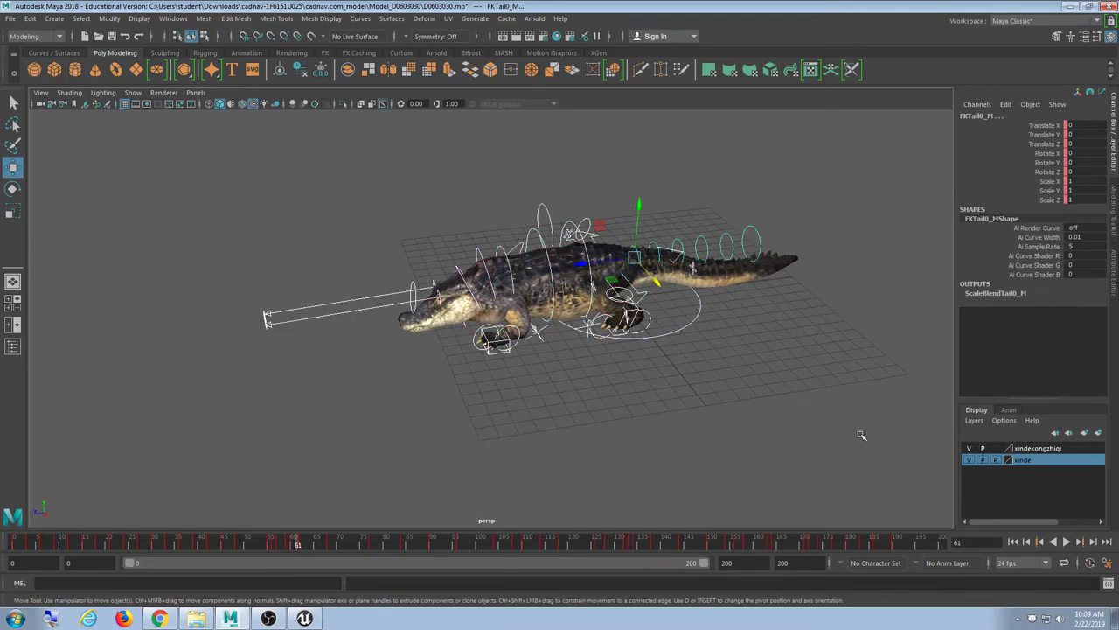
Play the animation with all controls selected and return to frame 0.
drag(926, 544, 859, 561)
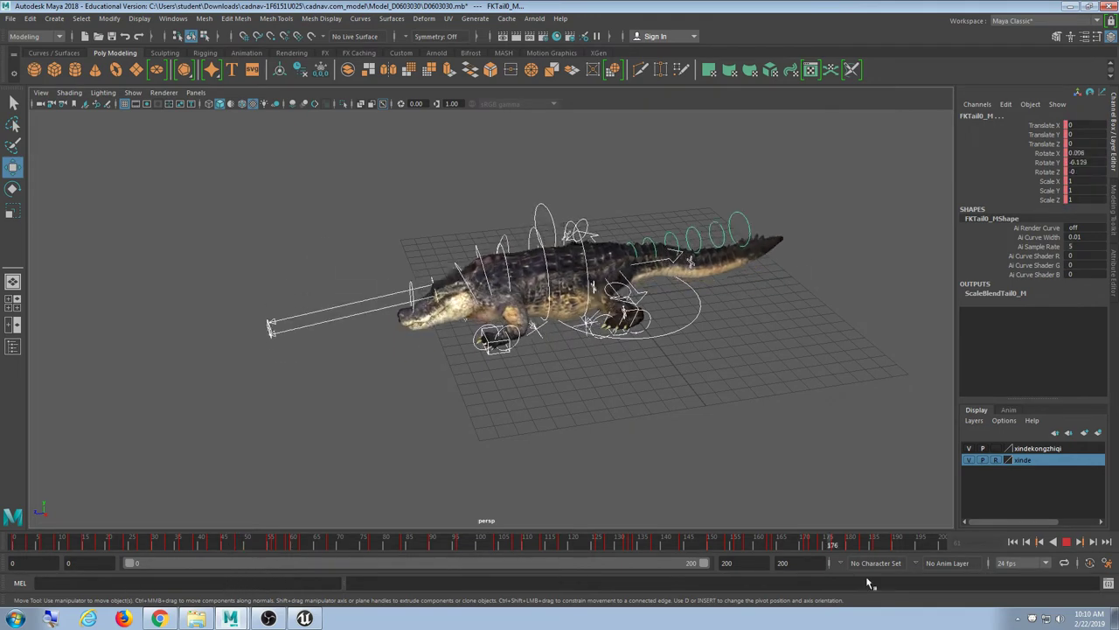
click(1013, 541)
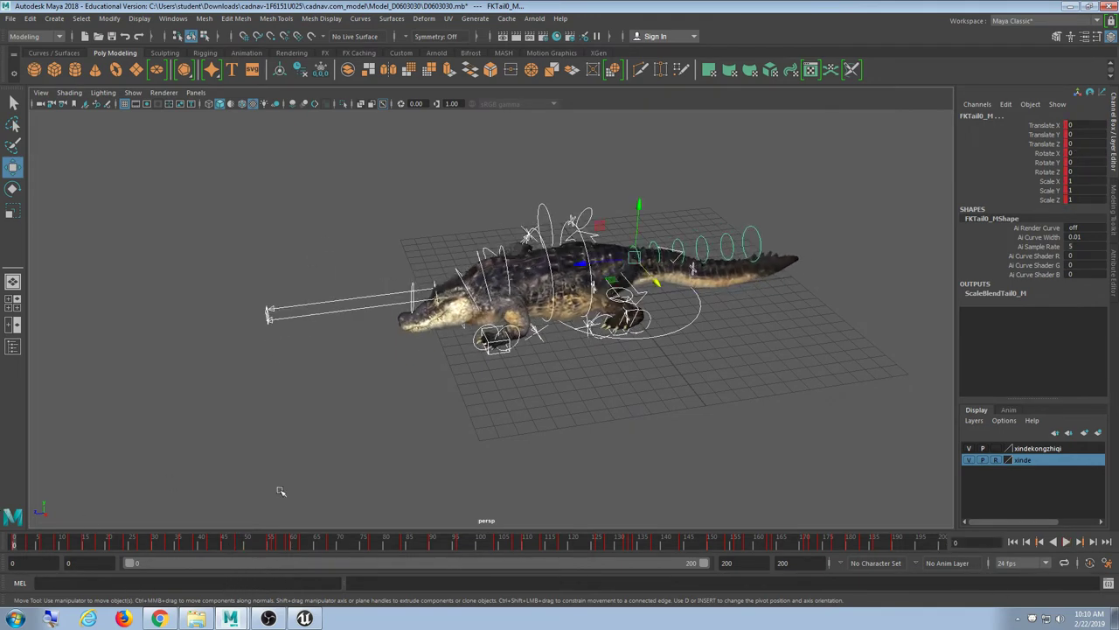
alt+middle_drag(382, 215, 328, 236)
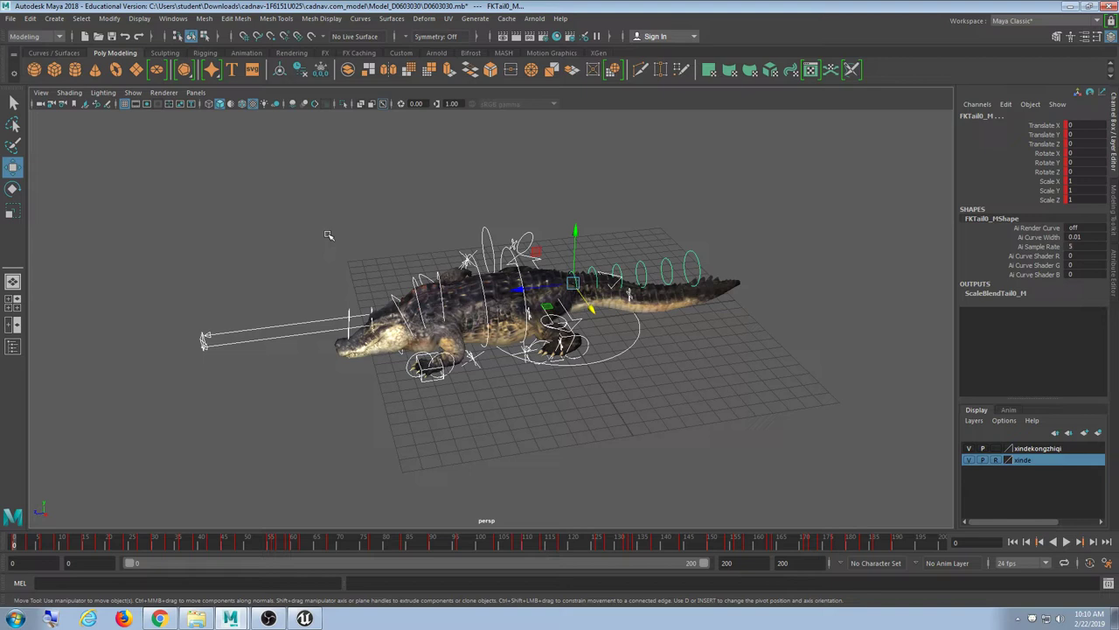
Open the Graph Editor for the selected controls, enlarge its window and frame all the animation curves.
click(173, 19)
mouse_move(201, 85)
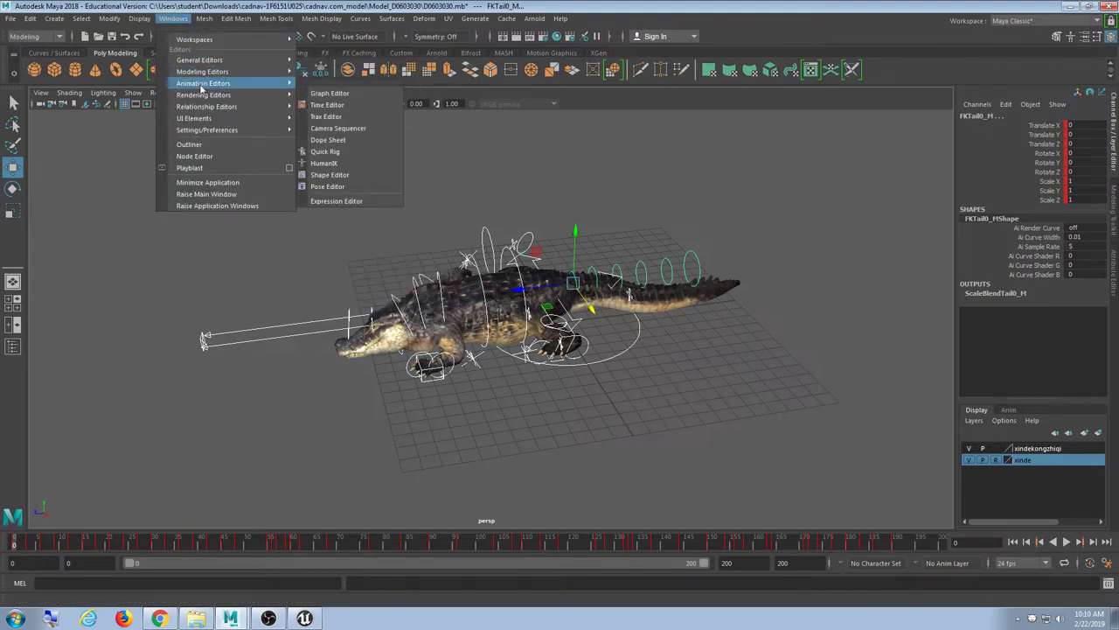
click(351, 91)
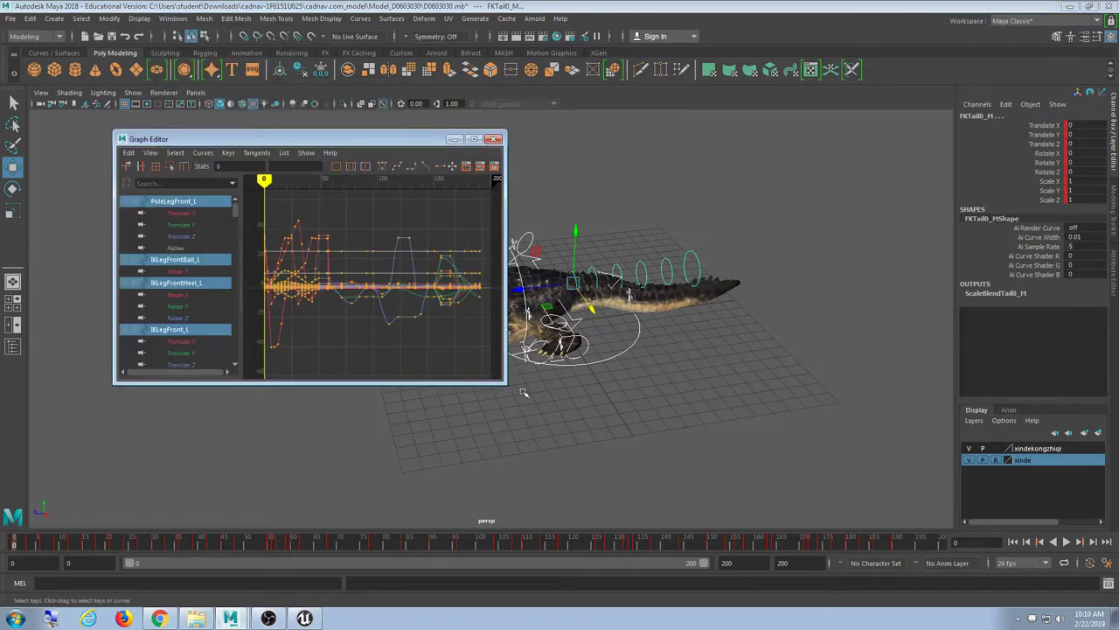
drag(505, 383, 815, 486)
scroll(423, 369, down, 5)
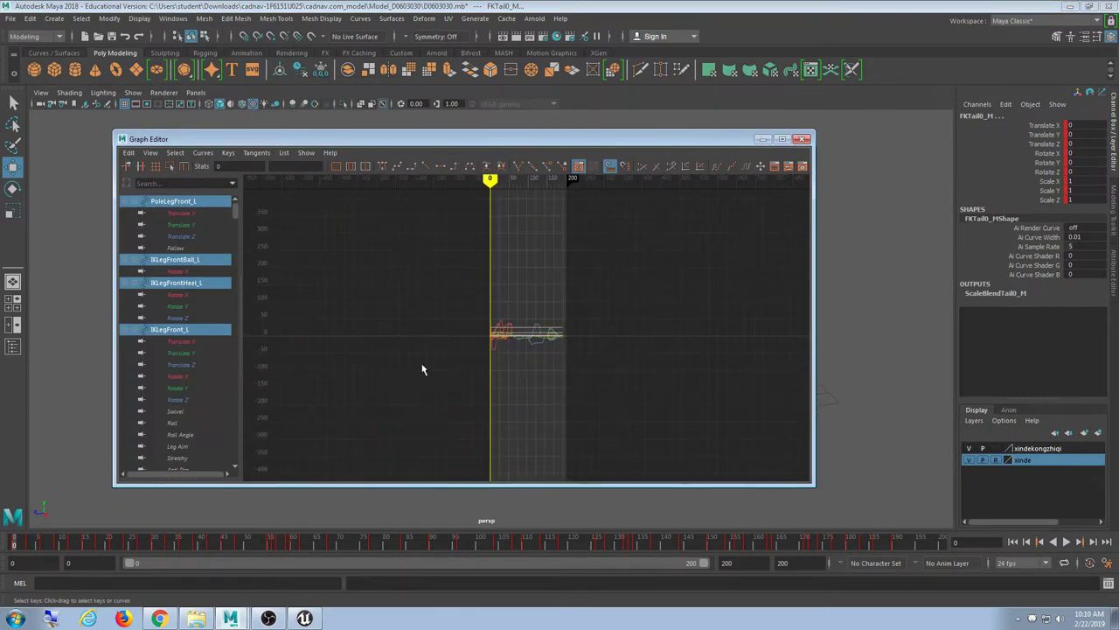
key(f)
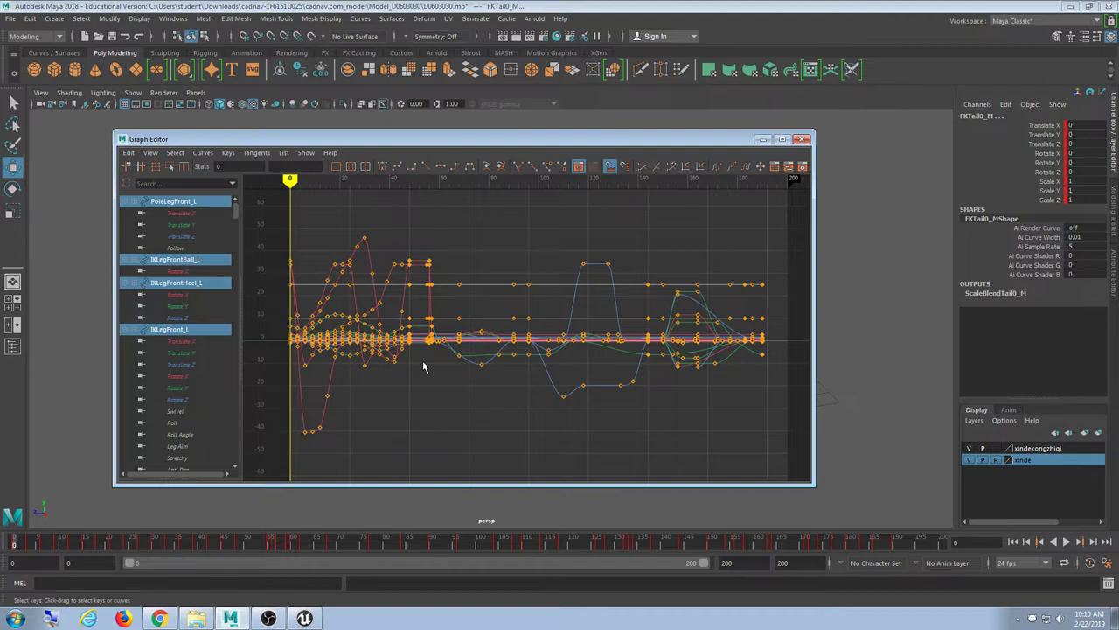
Examine the animation curves across the timeline in a slightly larger Graph Editor, and minimize the editor.
mouse_move(601, 265)
alt+middle_down()
mouse_move(585, 253)
mouse_move(603, 265)
alt+middle_up()
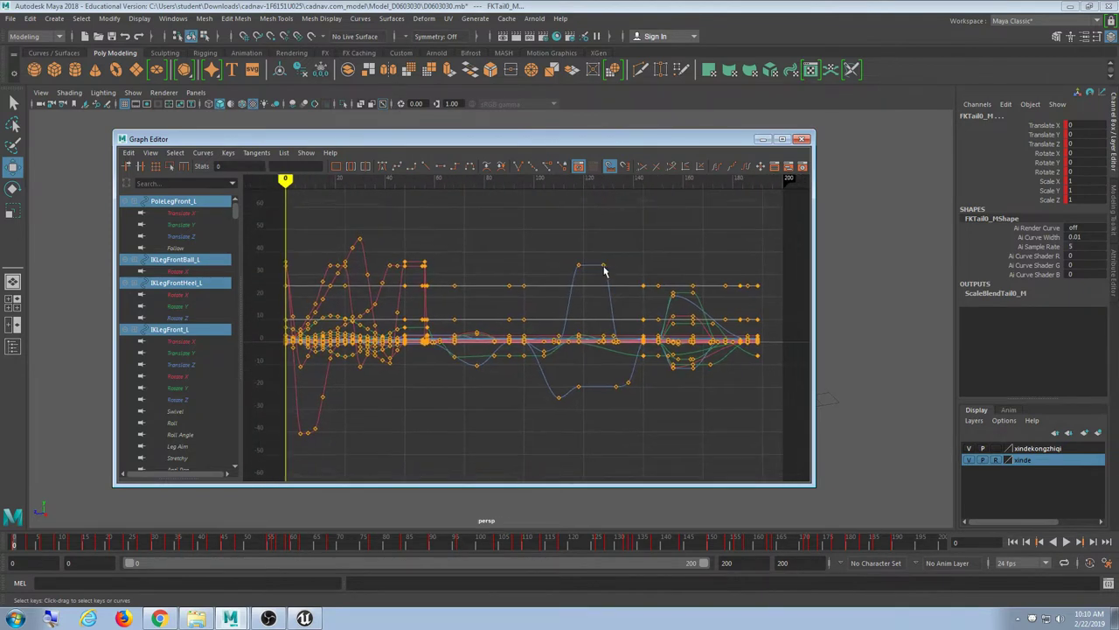
scroll(604, 266, down, 4)
key(f)
alt+middle_drag(548, 314, 589, 282)
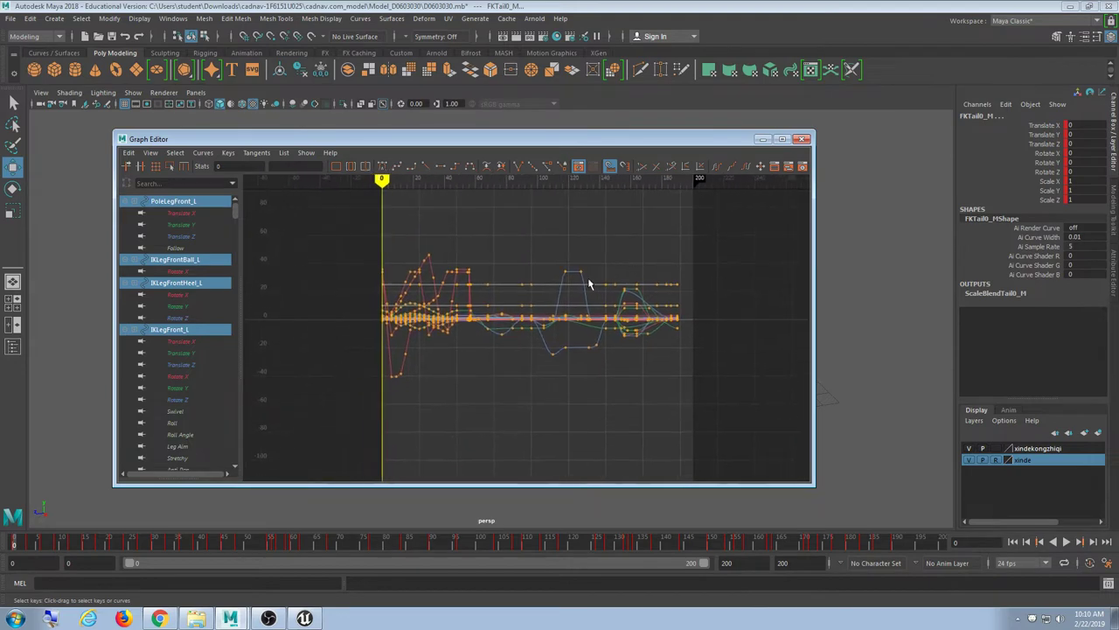
scroll(587, 280, up, 4)
scroll(587, 280, down, 3)
alt+middle_drag(540, 223, 506, 265)
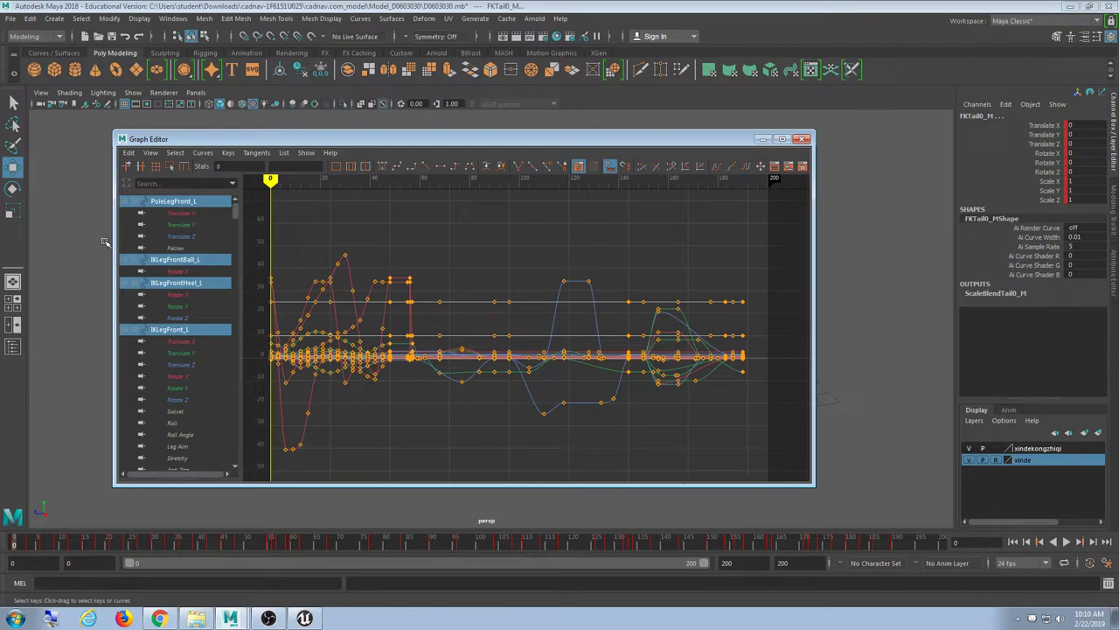
drag(111, 130, 74, 118)
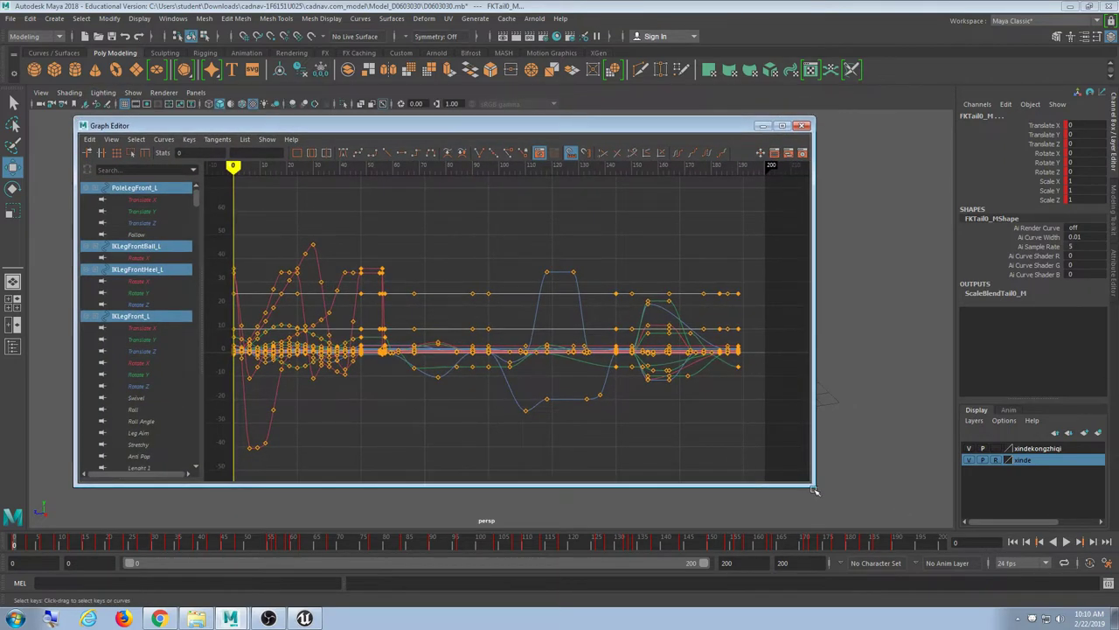
drag(814, 488, 828, 494)
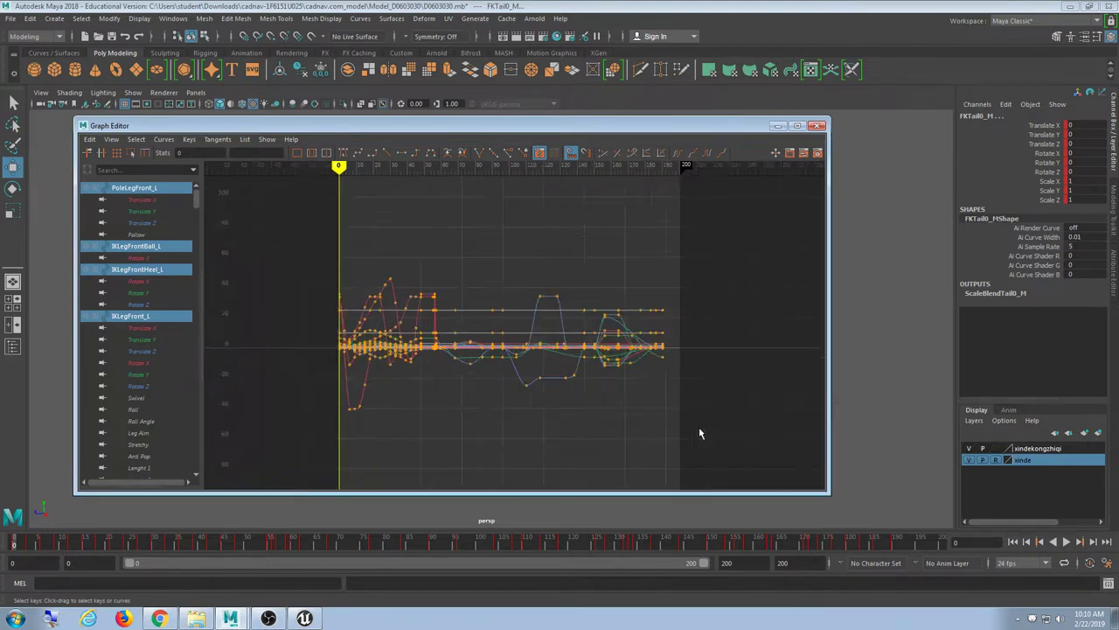
click(777, 125)
Play the animation, stop at frame 48 and set the animation end frame to 48.
key(alt+v)
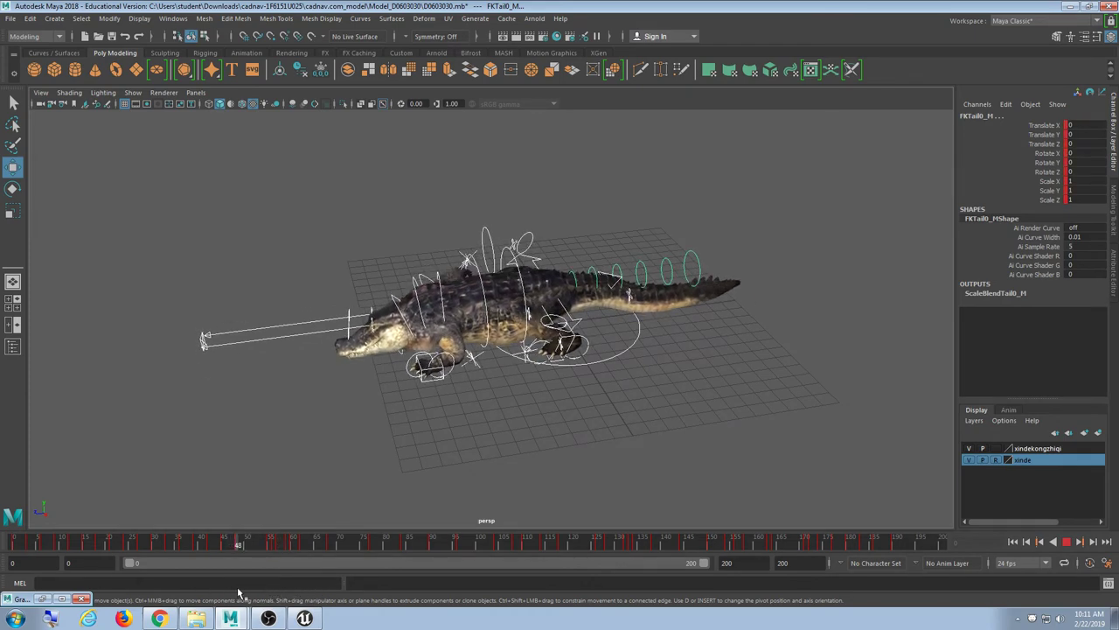
key(Escape)
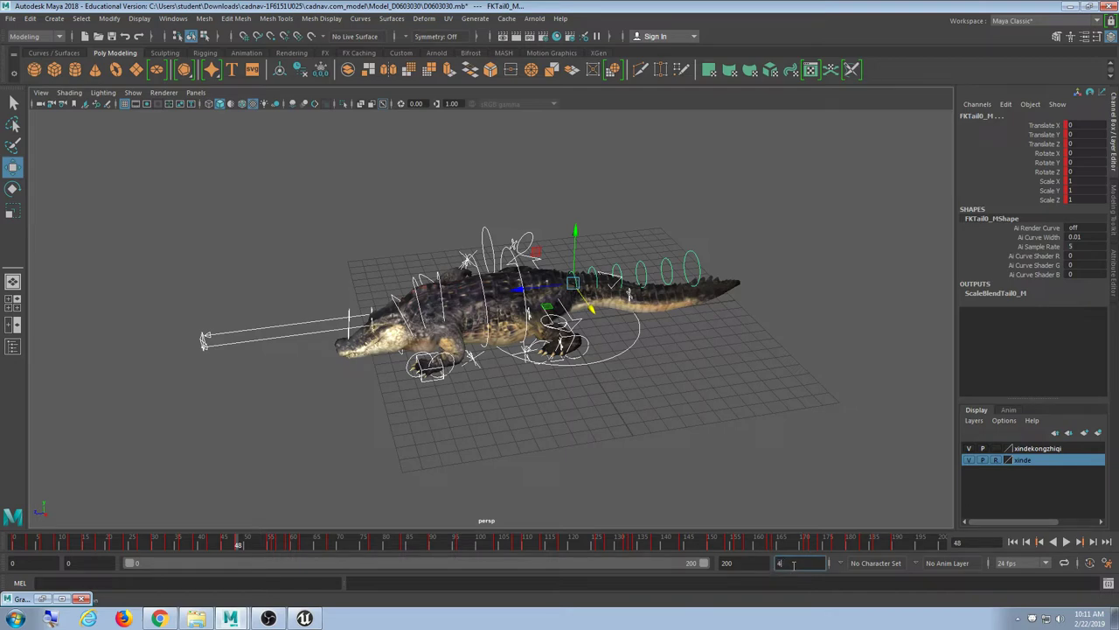
key(Return)
Play the shortened 0 to 48 loop, viewing the motion from above and from the side, and stop playback.
key(alt+v)
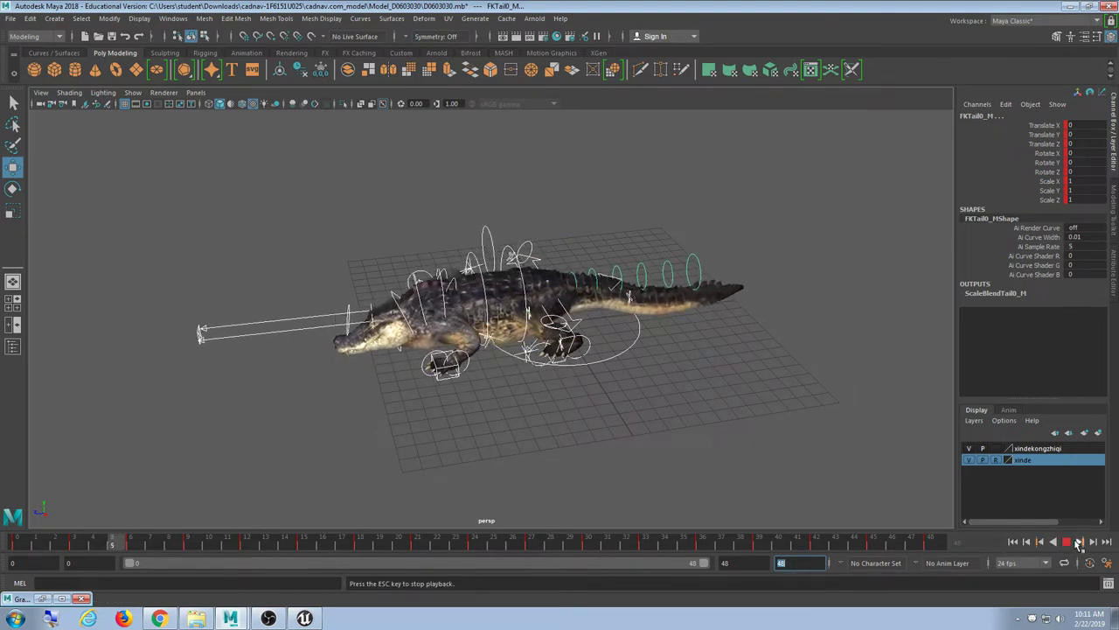
alt+drag(623, 262, 629, 316)
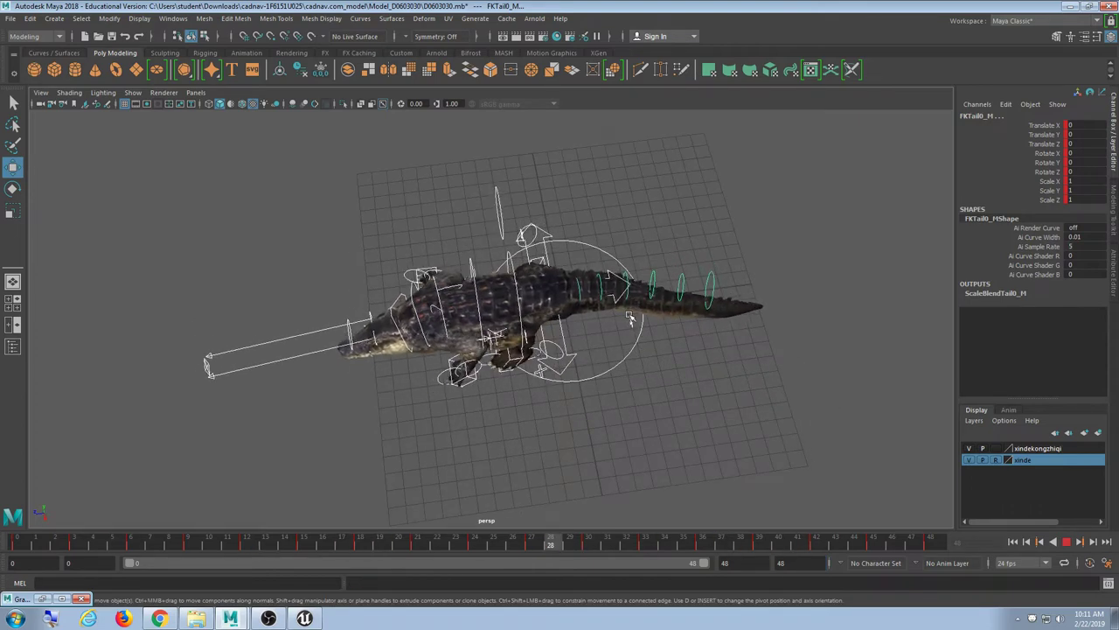
alt+drag(630, 319, 679, 296)
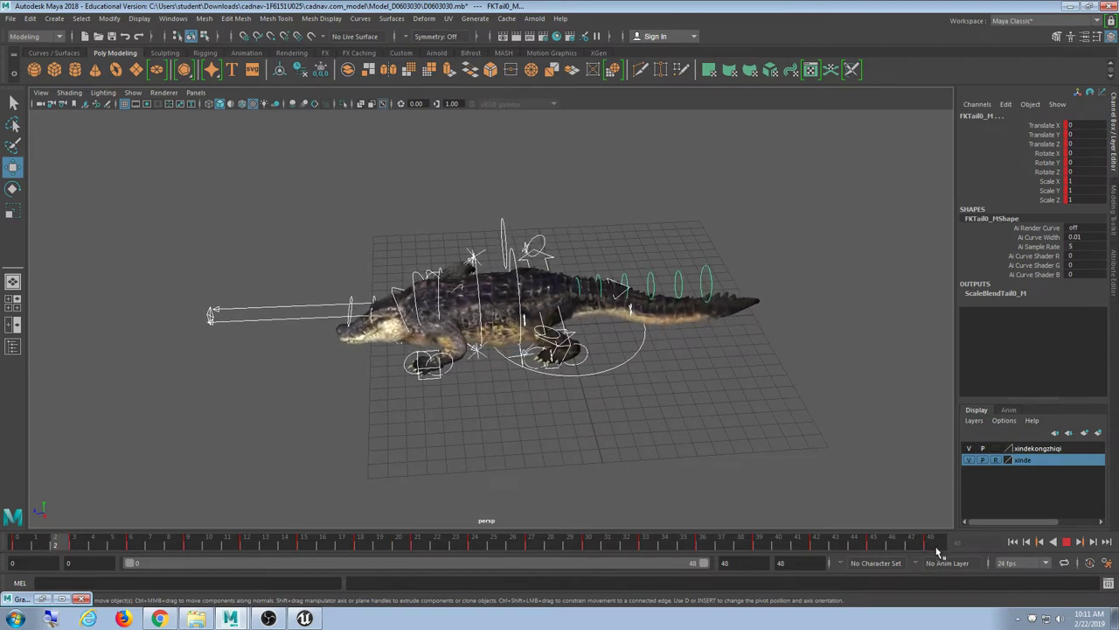
click(1066, 542)
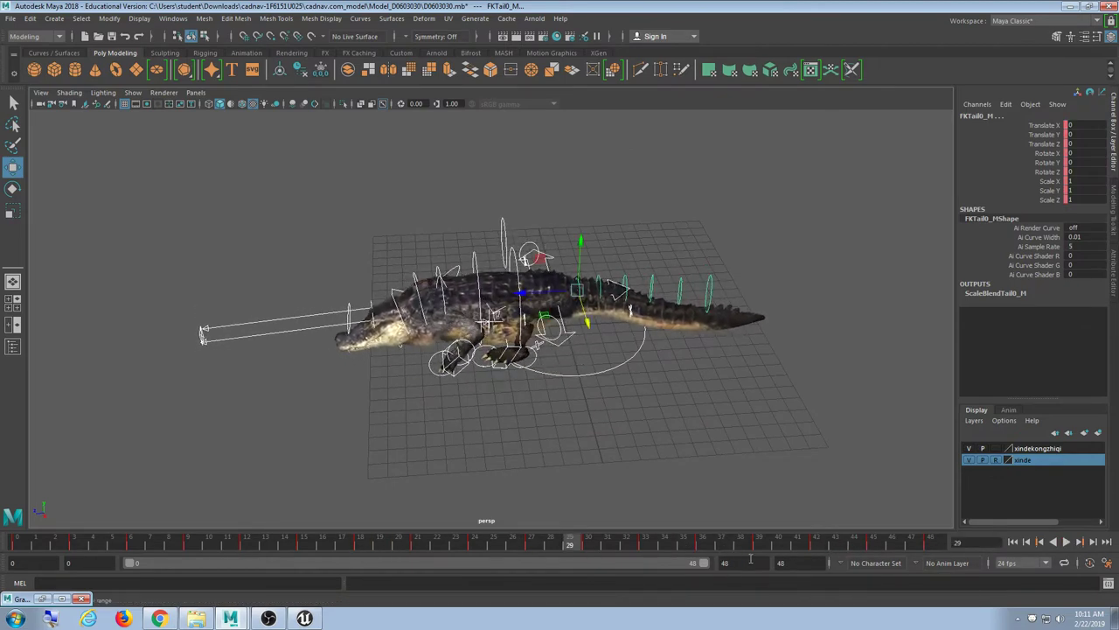
Check the pose at frame 48 and replay the loop up close from above and the opposite side, stopping at frame 15.
click(815, 564)
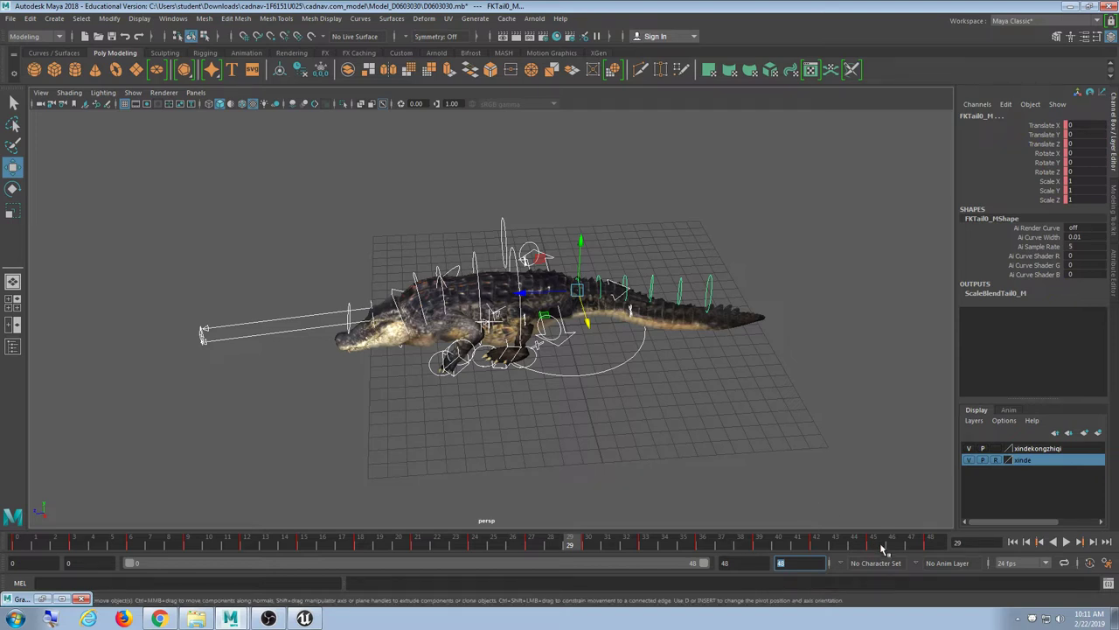
click(931, 544)
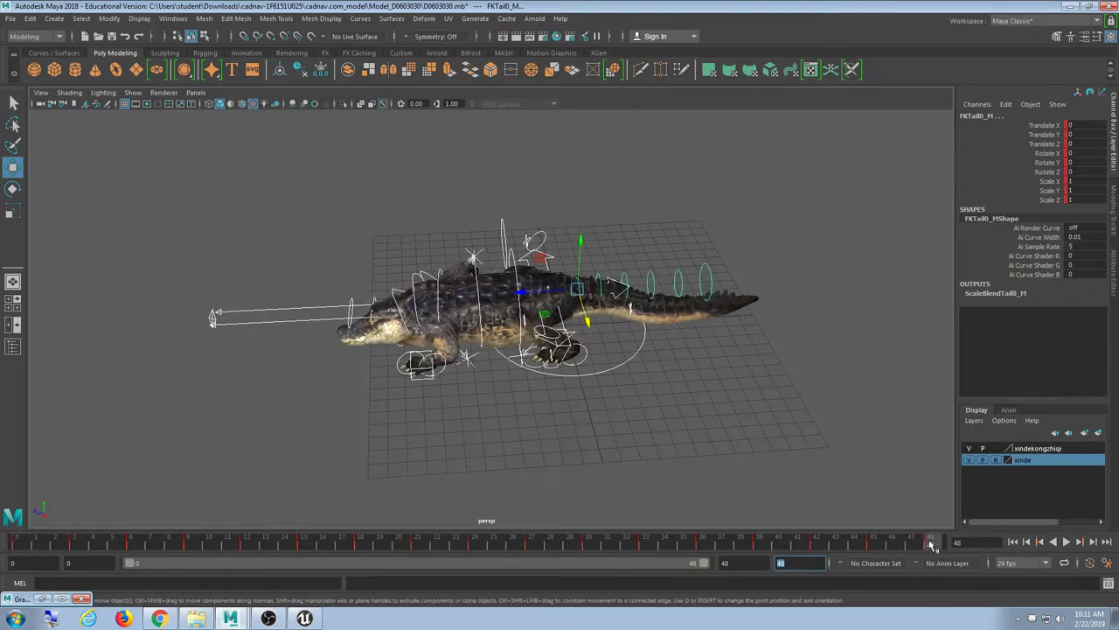
click(1066, 542)
scroll(640, 323, up, 4)
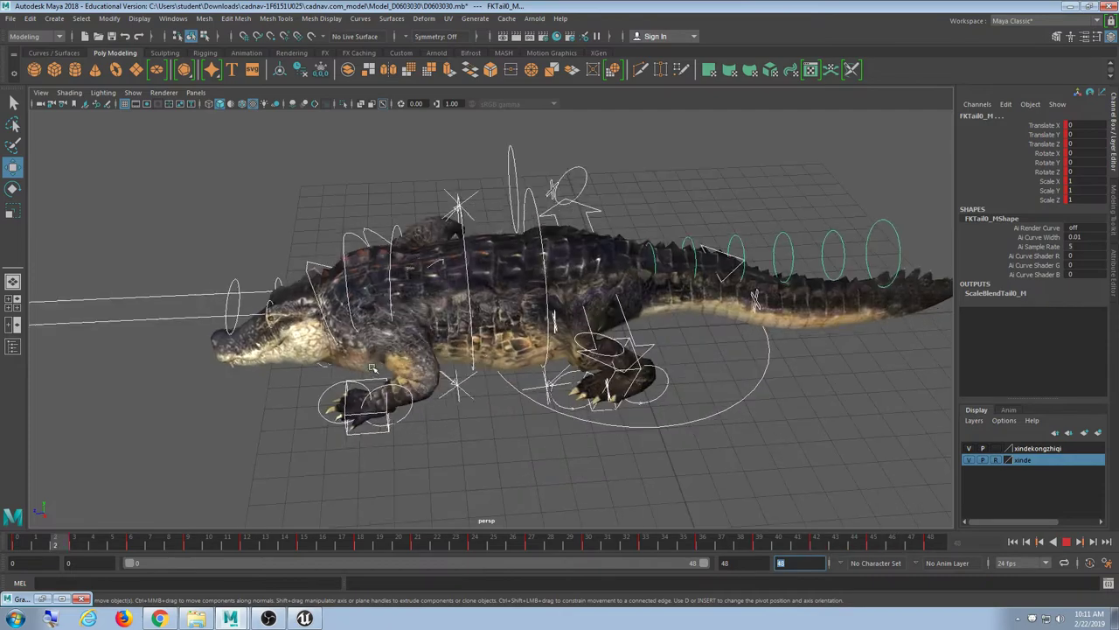
alt+drag(455, 279, 398, 379)
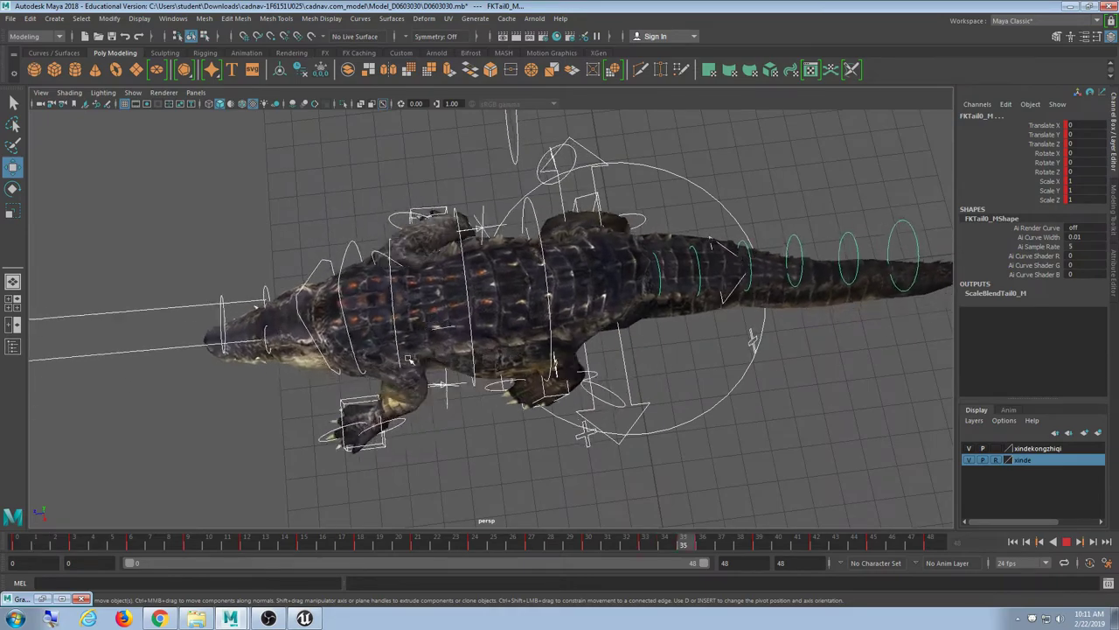
alt+drag(392, 377, 513, 279)
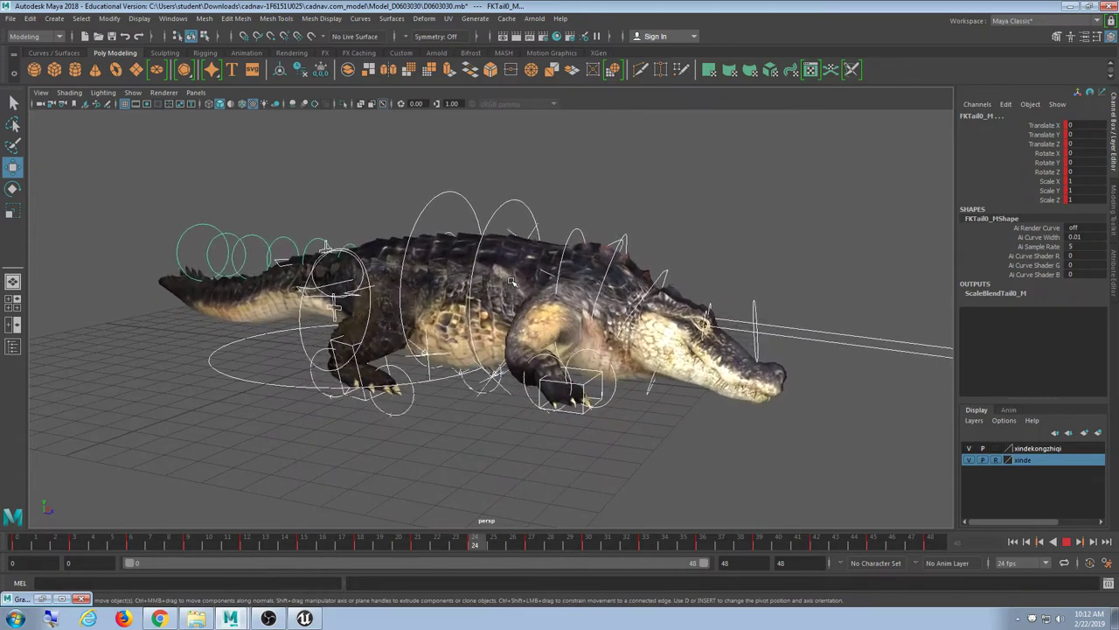
click(1067, 542)
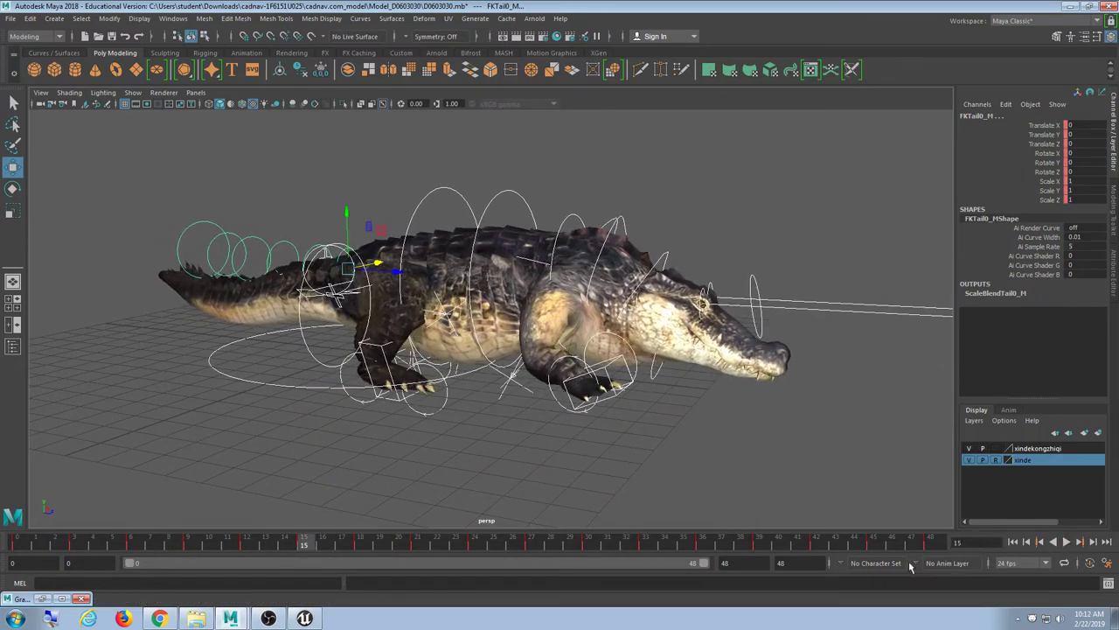
Try an animation end frame of 47, play the loop viewed from the opposite side, and stop playback.
click(810, 567)
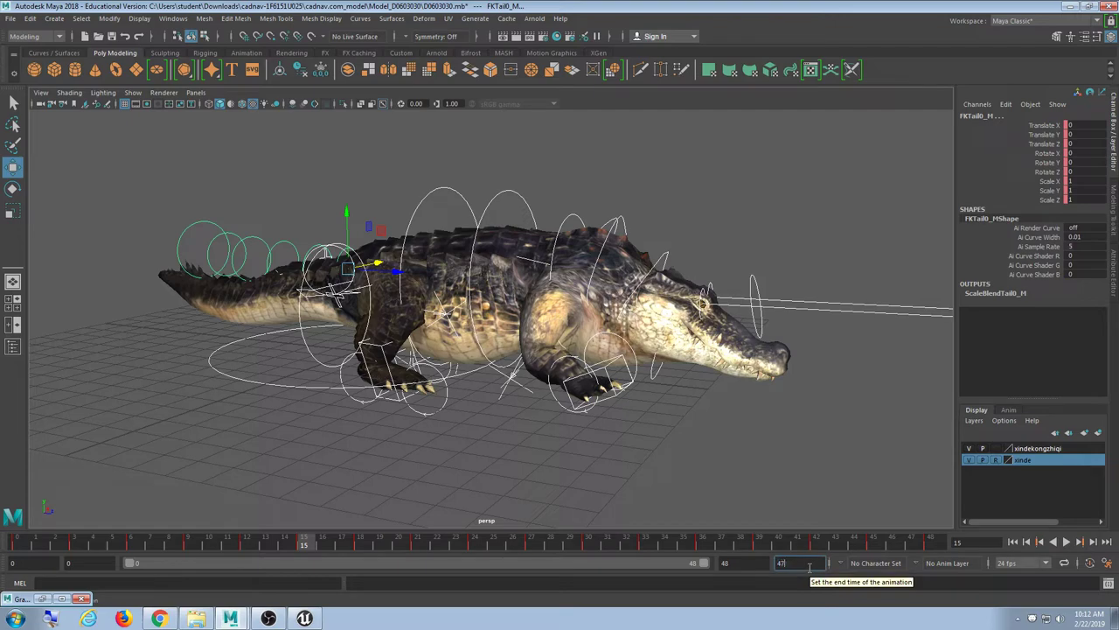
text(47)
key(Return)
click(1069, 544)
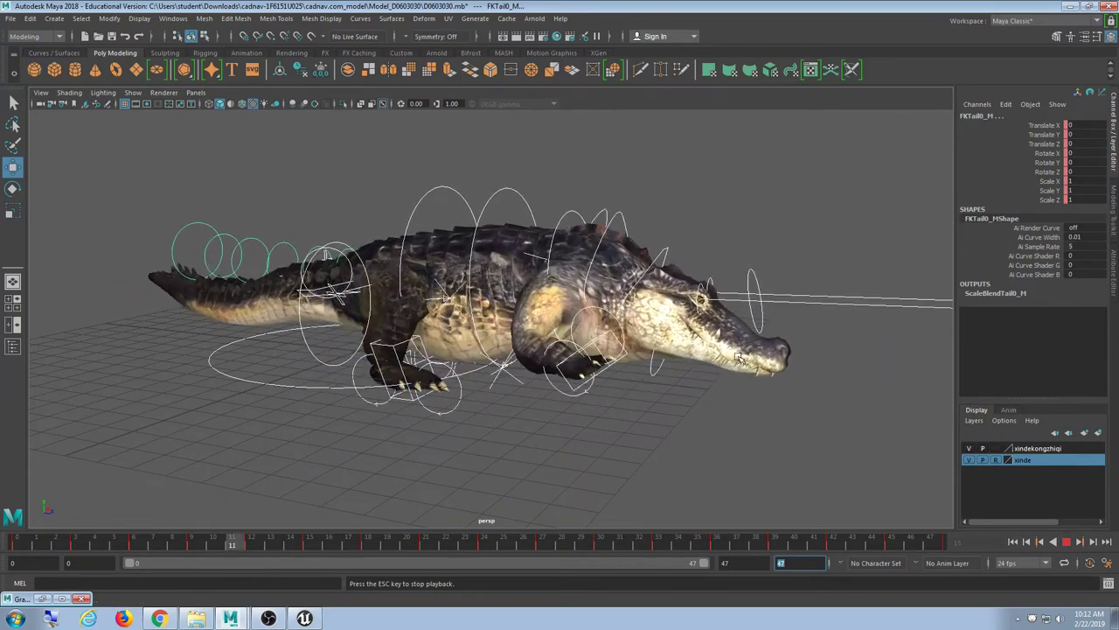
alt+drag(857, 319, 604, 398)
scroll(638, 369, down, 2)
click(1076, 544)
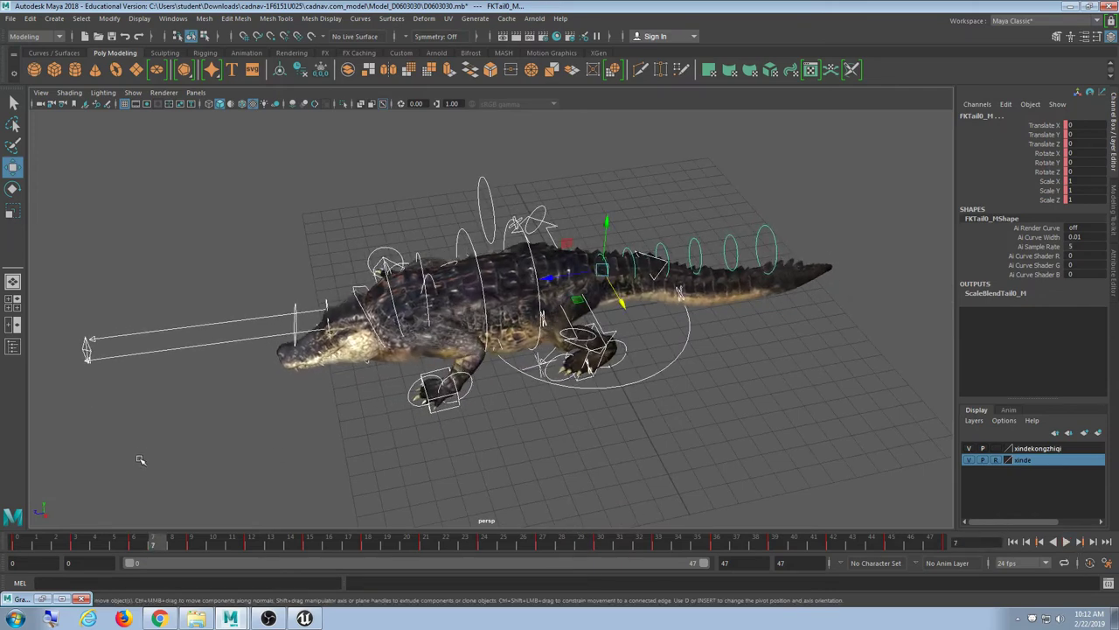
Examine the curves around the end of the 0 to 47 range in a slightly wider Graph Editor, and minimize the editor.
click(44, 598)
mouse_move(387, 417)
alt+middle_down()
mouse_move(508, 393)
mouse_move(611, 414)
alt+middle_up()
scroll(509, 393, up, 3)
alt+right_drag(611, 413, 614, 416)
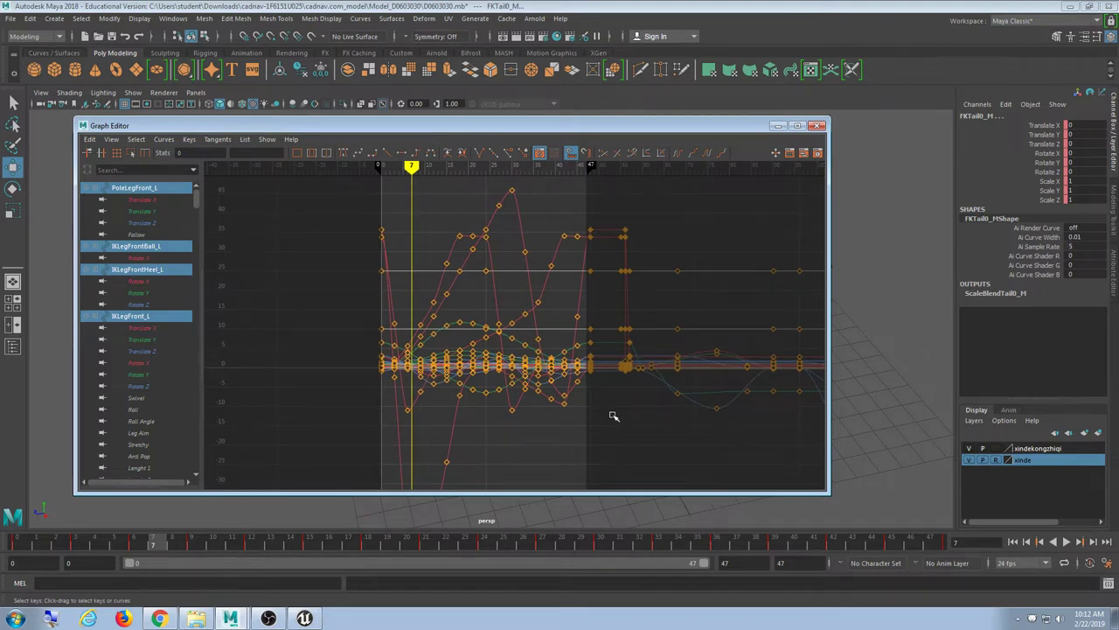
scroll(614, 416, down, 2)
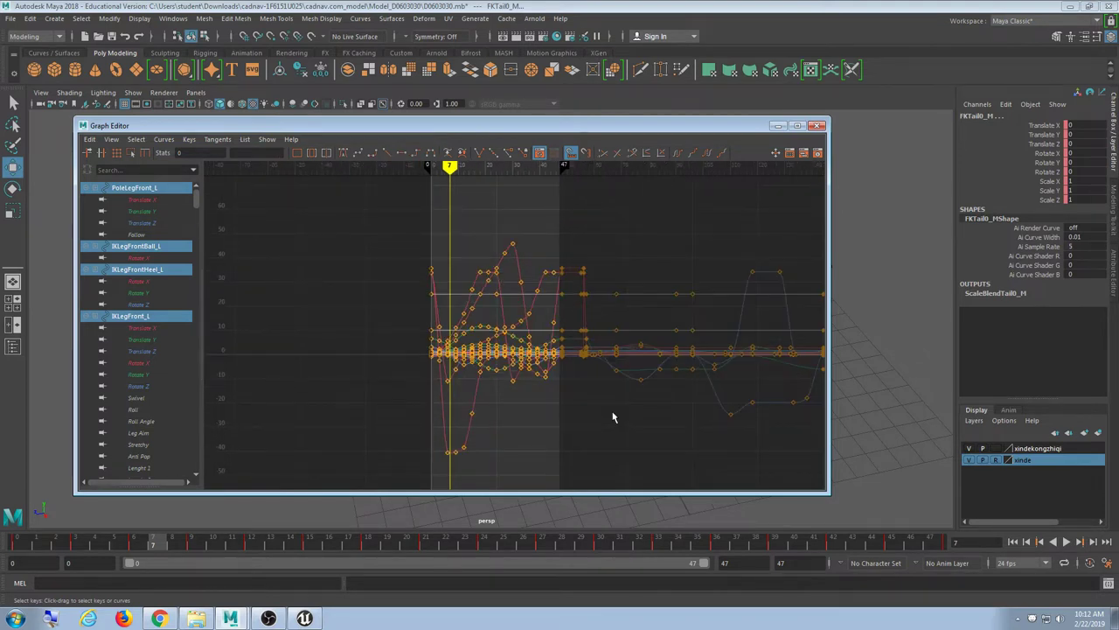
scroll(614, 418, down, 3)
scroll(609, 411, up, 3)
alt+middle_drag(604, 405, 473, 400)
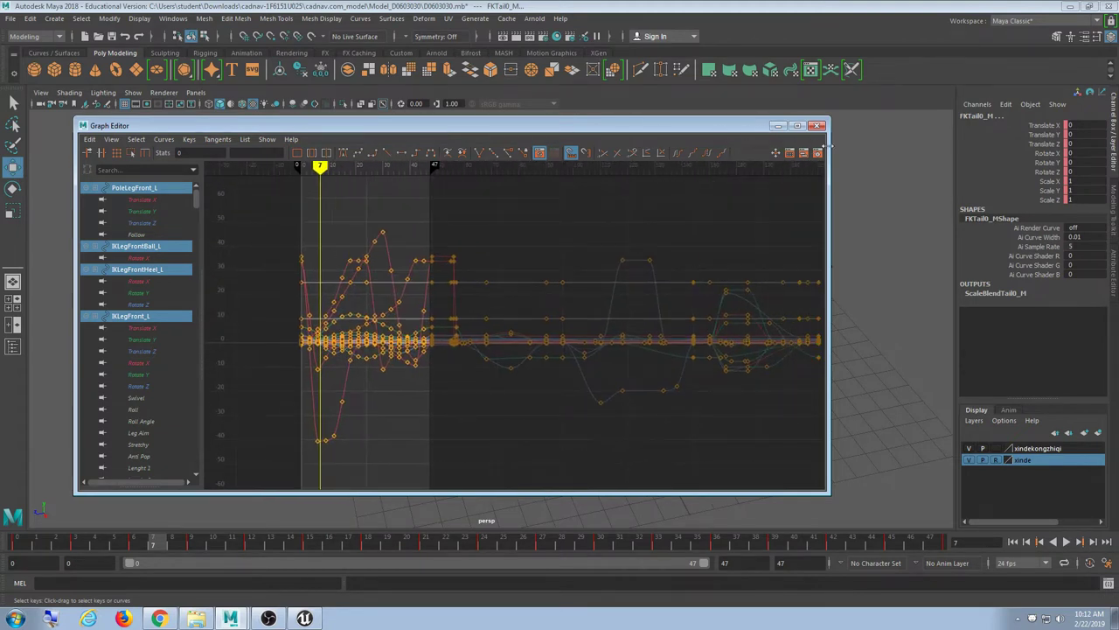
drag(830, 145, 853, 145)
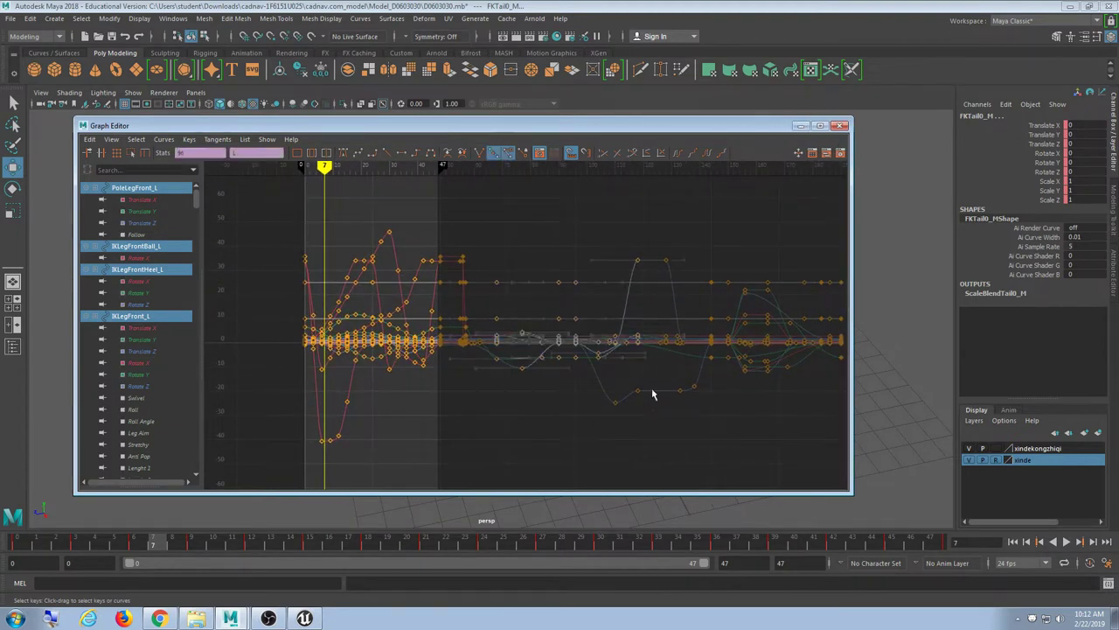
click(569, 202)
click(800, 125)
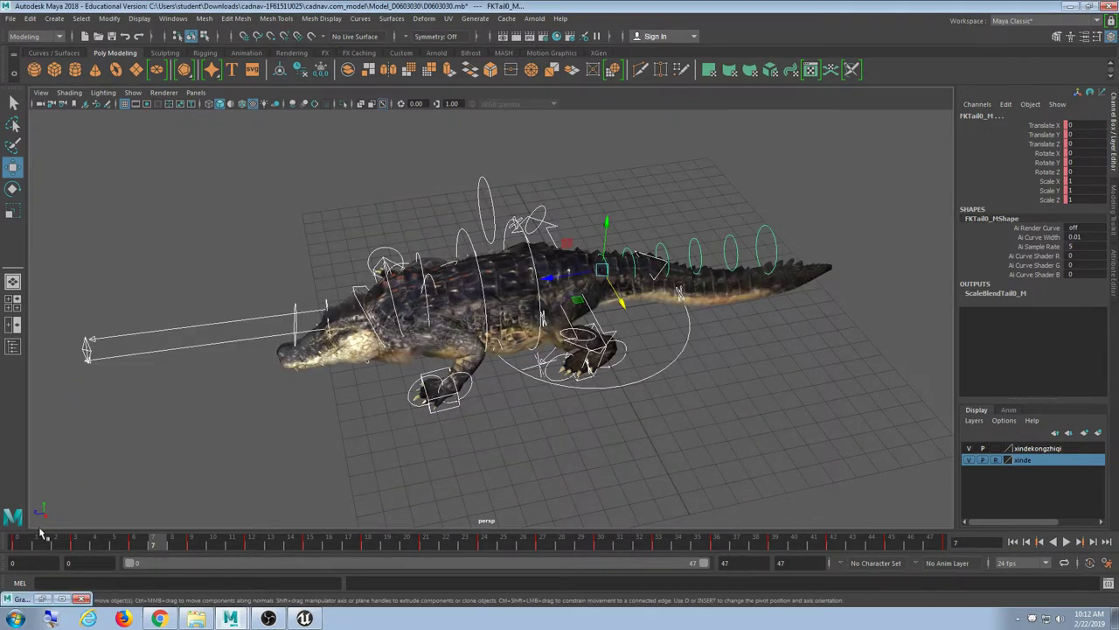
Set the playback end frame to 48 and check the range against the keys in the Graph Editor.
click(743, 563)
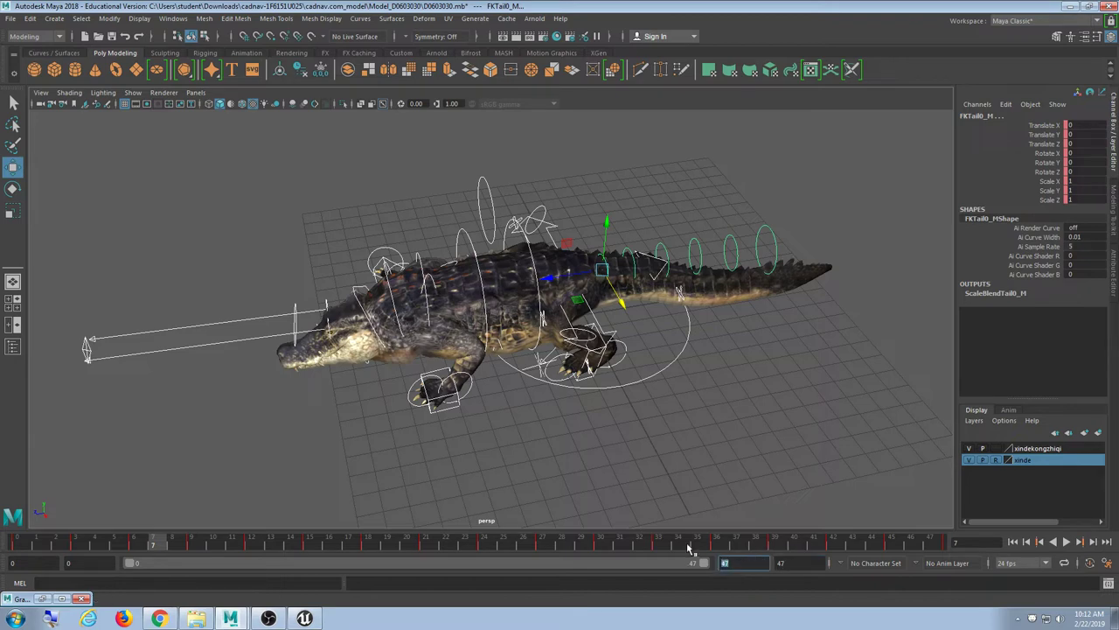
text(48)
key(Return)
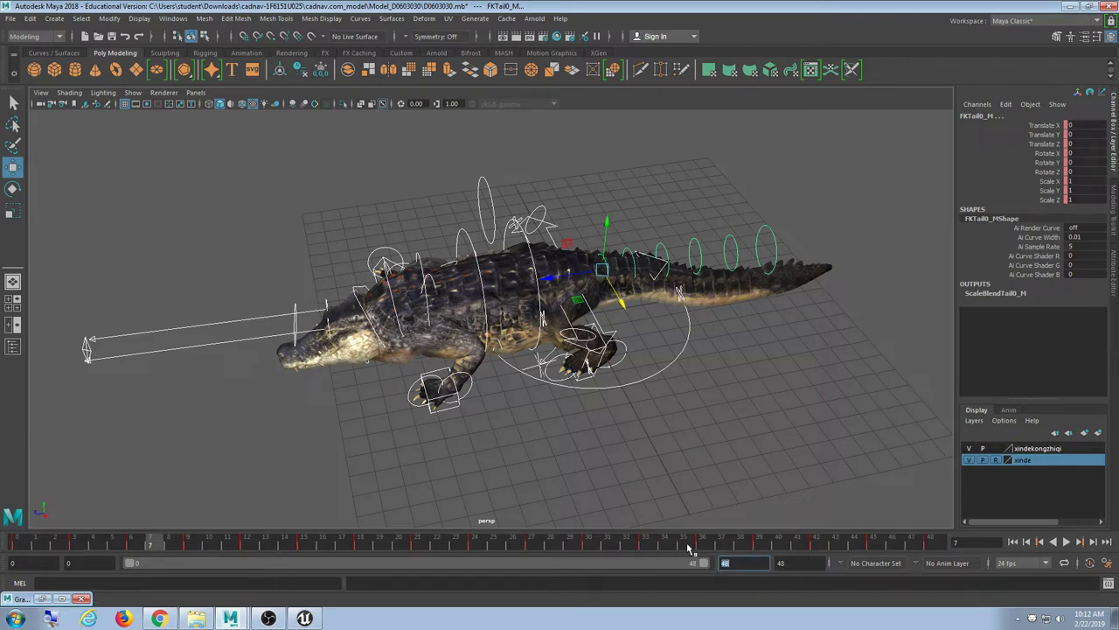
click(39, 599)
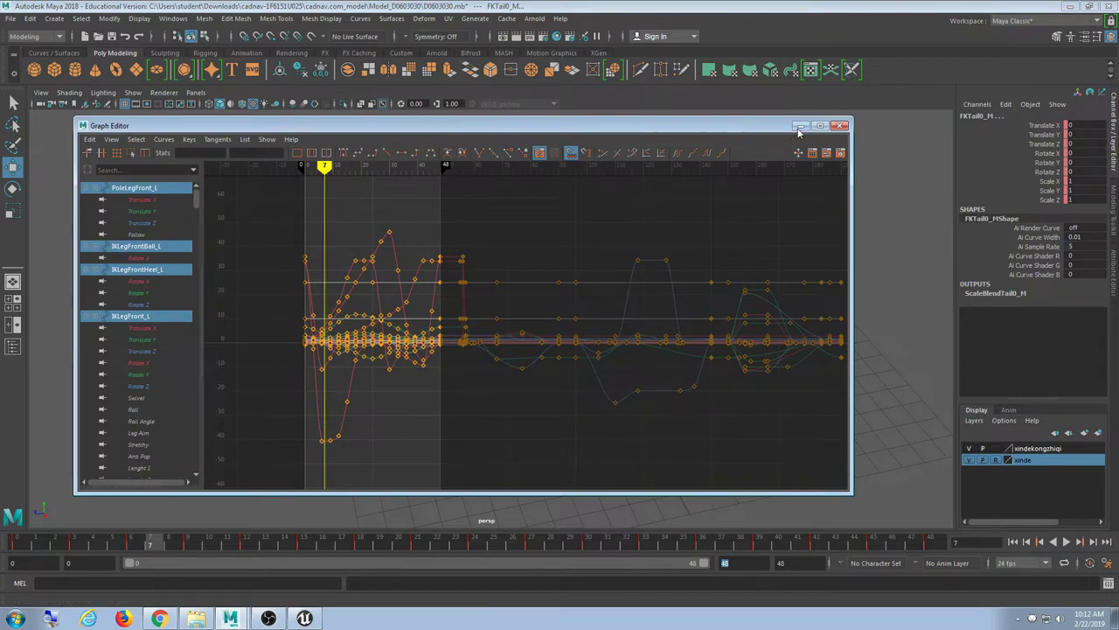
click(800, 125)
Box-select all the crocodile's rig controls and examine their curves past frame 48 in the Graph Editor.
drag(923, 157, 28, 486)
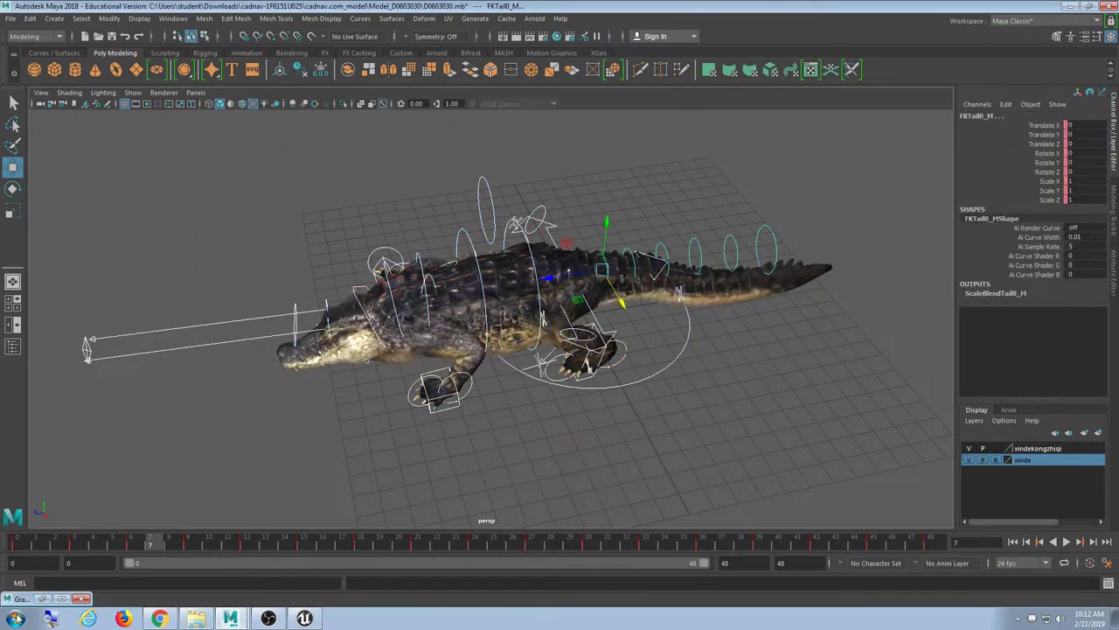
click(43, 599)
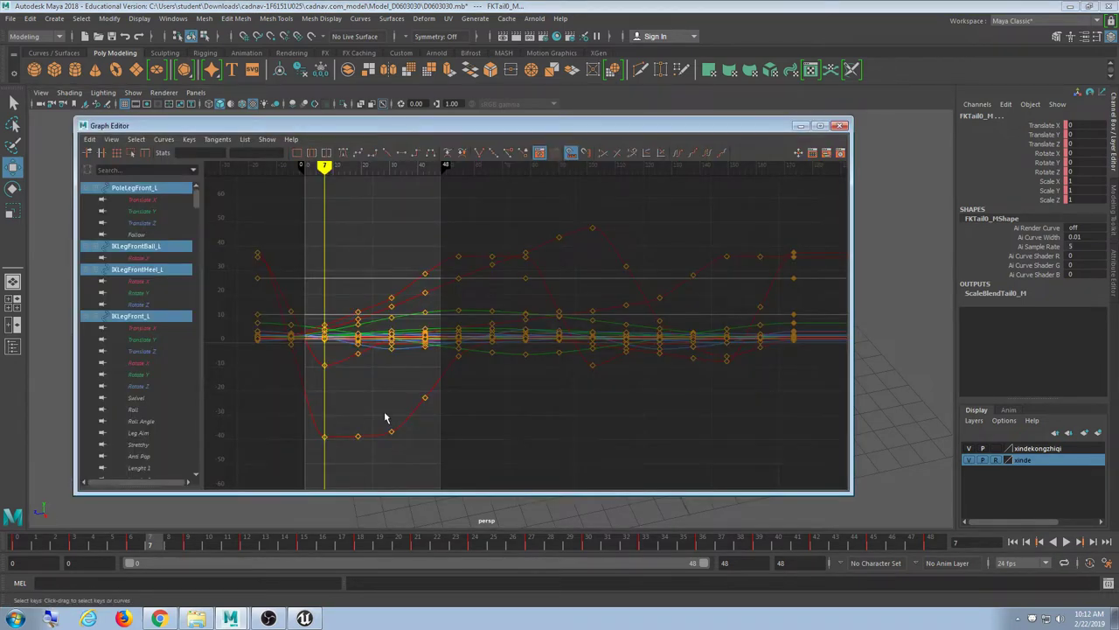
alt+middle_drag(692, 381, 482, 382)
scroll(482, 382, down, 4)
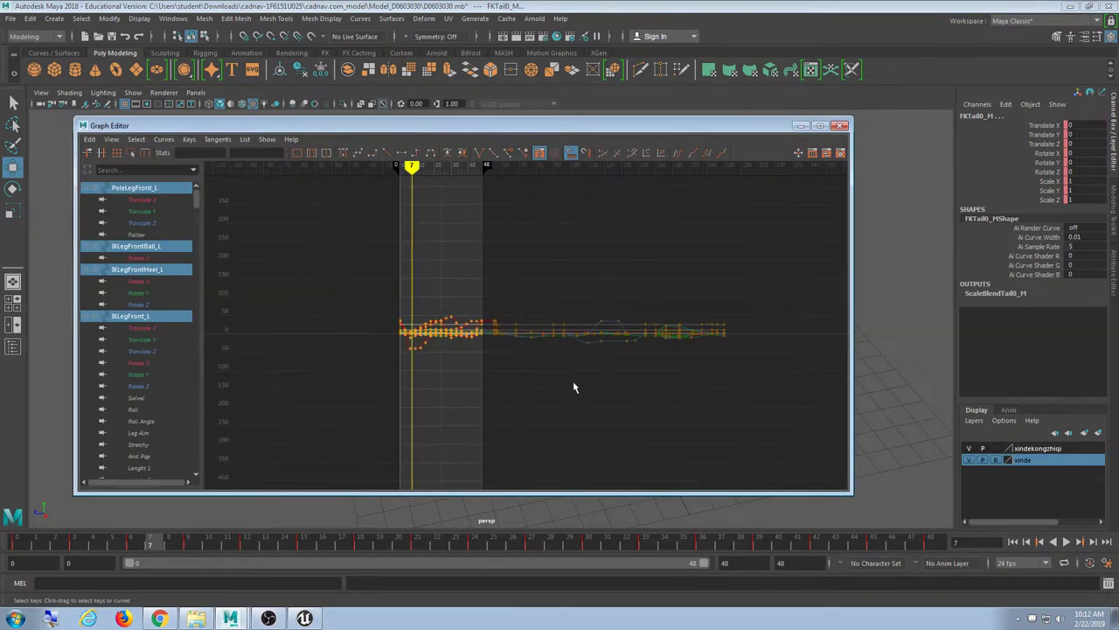
alt+middle_drag(573, 380, 515, 368)
scroll(515, 368, up, 2)
alt+middle_drag(447, 374, 465, 375)
scroll(464, 375, up, 3)
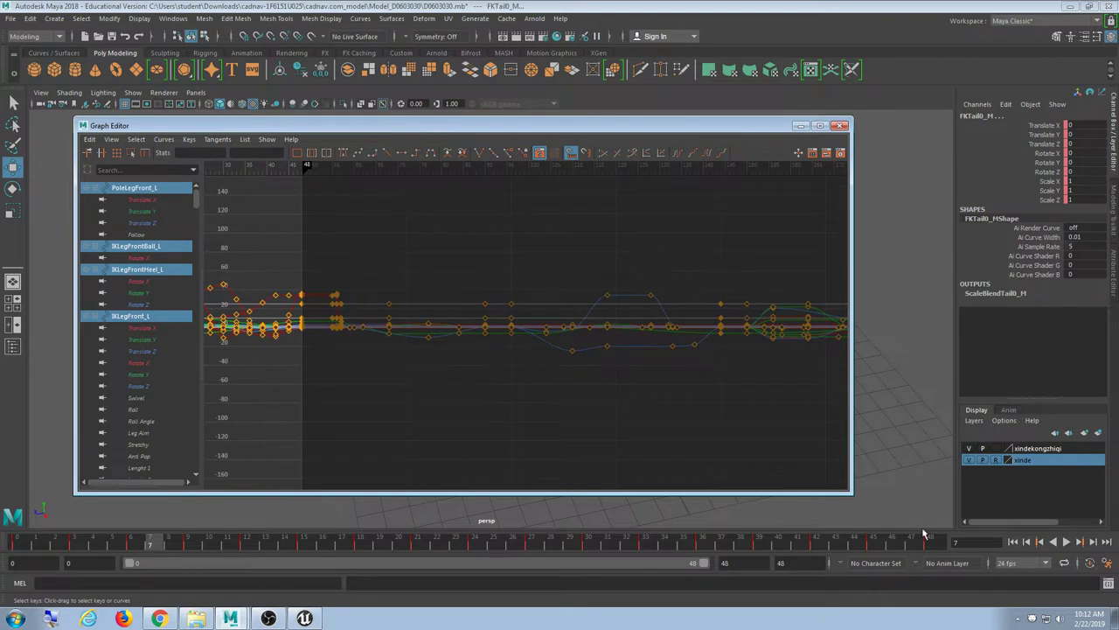
Move the current time to frame 48 and delete all animation keys after that frame in the Graph Editor.
mouse_move(883, 533)
mouse_down()
mouse_move(912, 547)
mouse_move(1002, 545)
mouse_move(880, 546)
mouse_up()
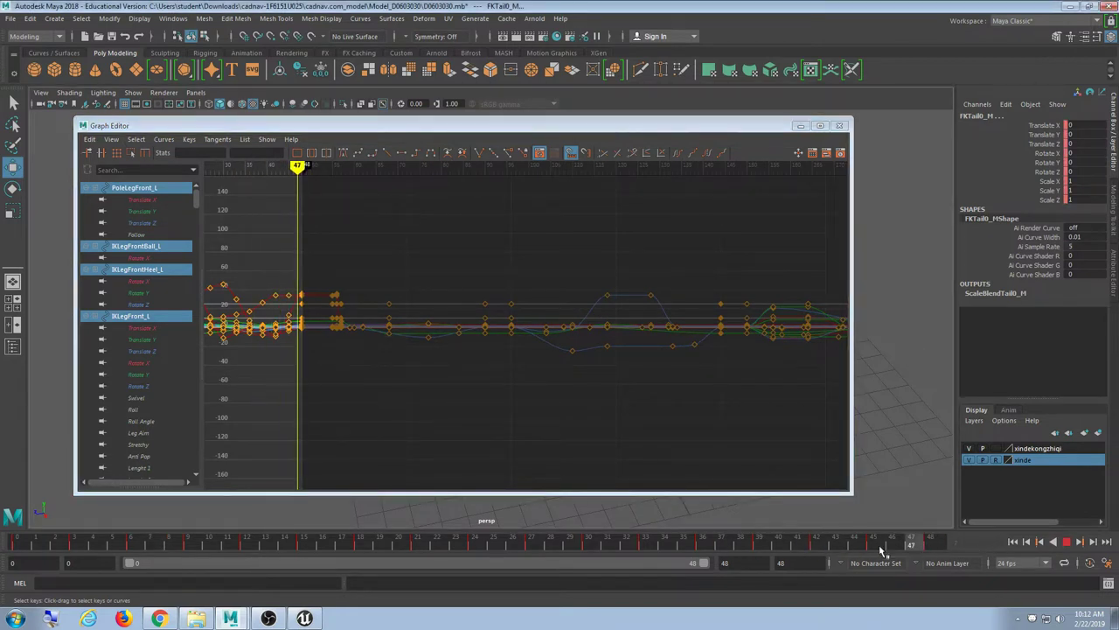
click(1069, 543)
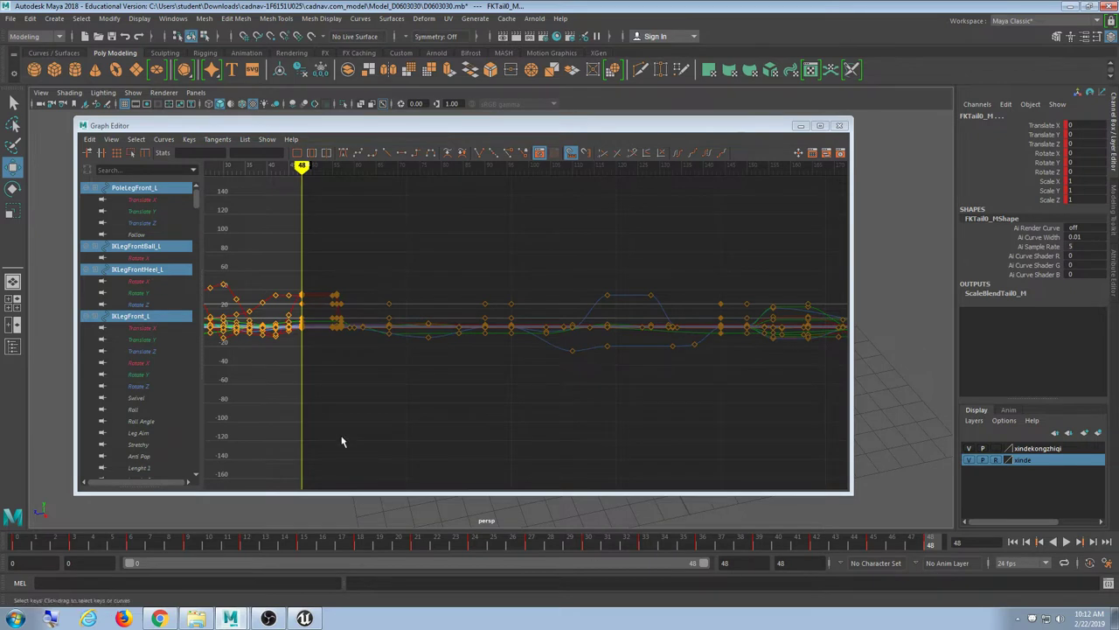
alt+middle_drag(340, 436, 445, 419)
scroll(431, 418, down, 3)
alt+middle_drag(576, 403, 511, 406)
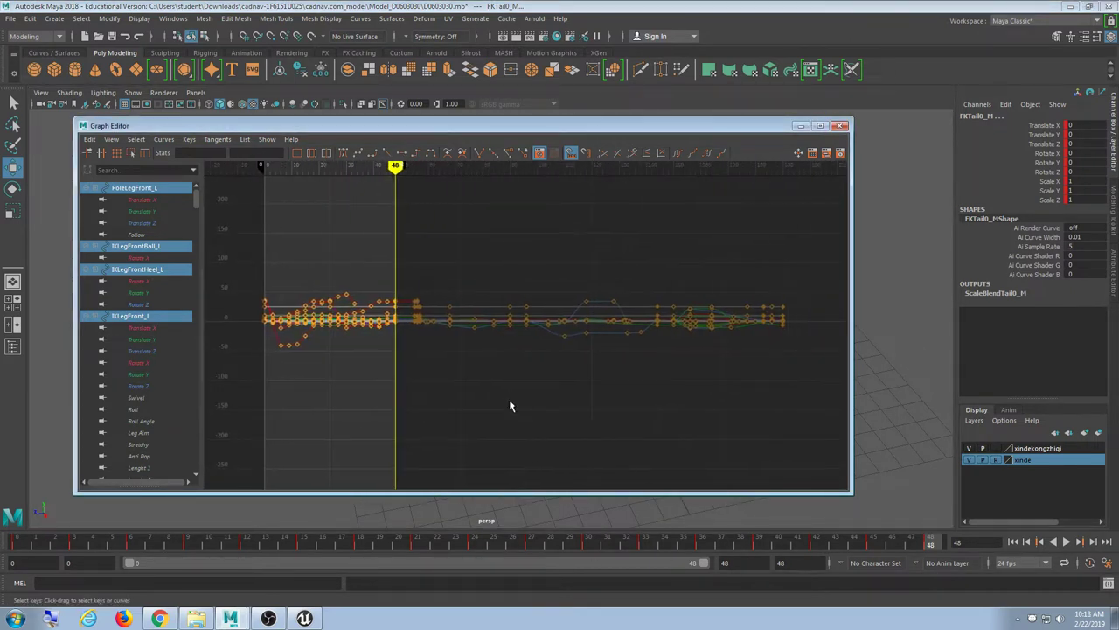
drag(787, 197, 415, 471)
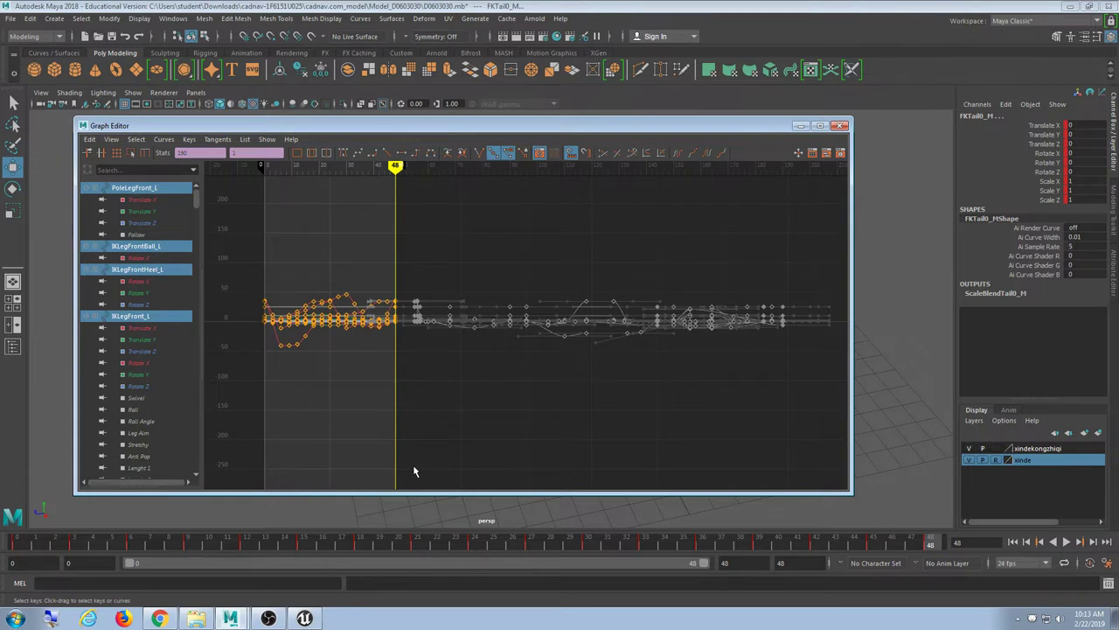
click(464, 419)
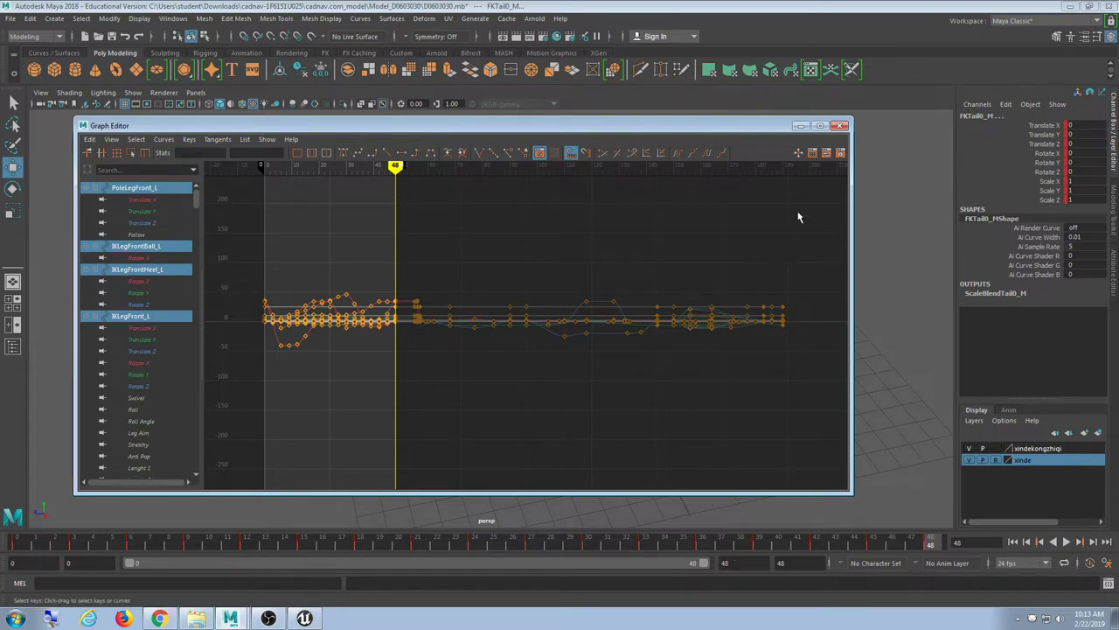
drag(802, 198, 406, 444)
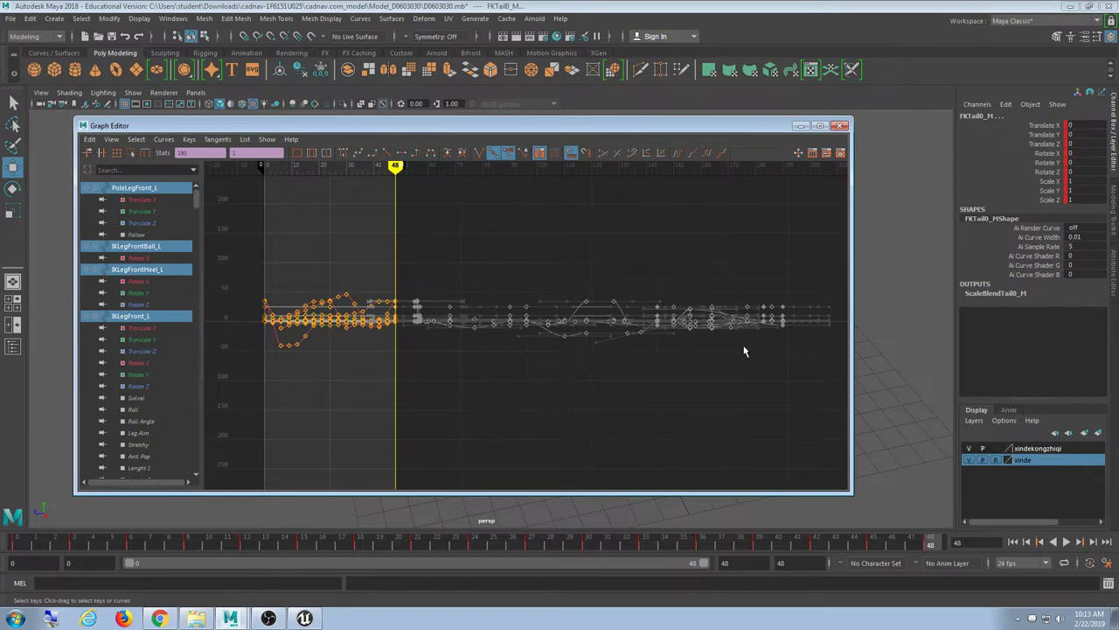
key(Delete)
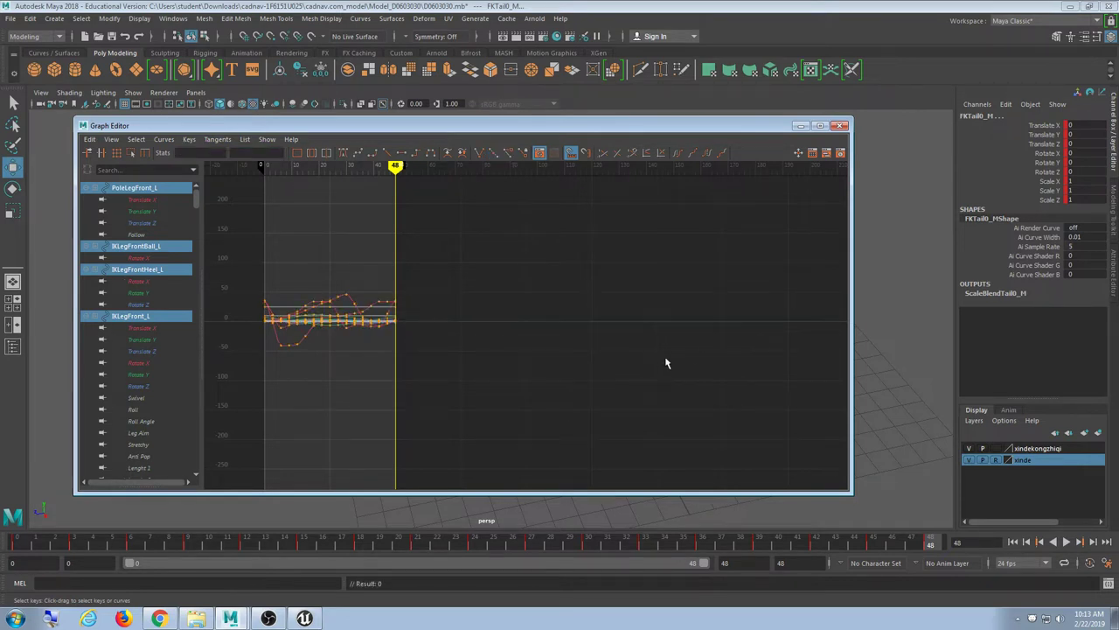
Examine the remaining curves between frames 0 and 48 in the Graph Editor.
alt+middle_drag(495, 350, 655, 343)
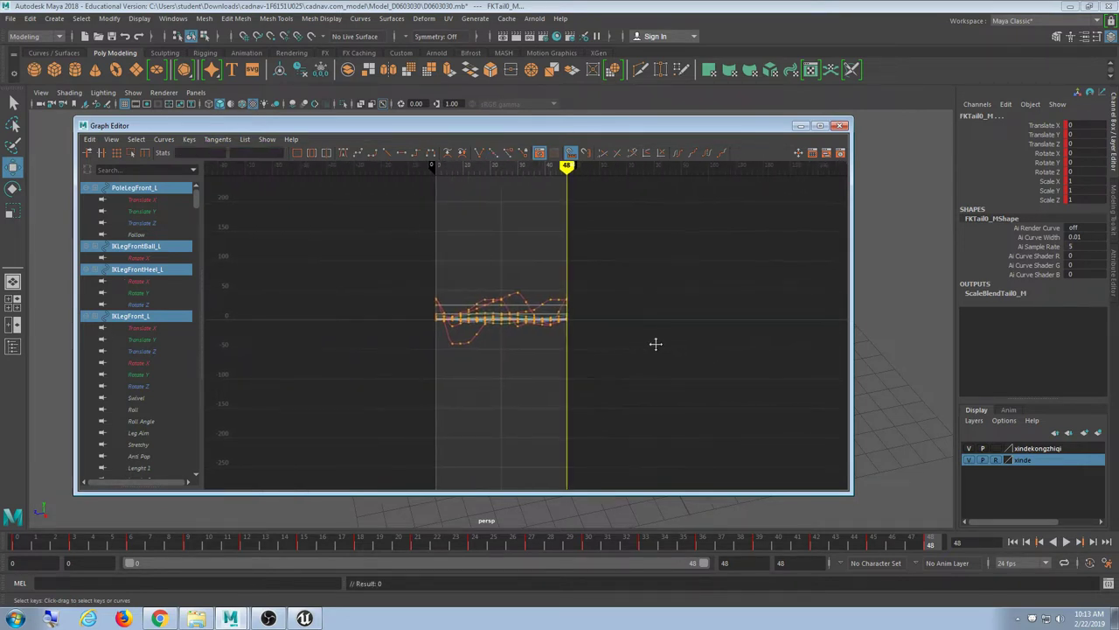
scroll(646, 358, up, 6)
scroll(645, 358, down, 4)
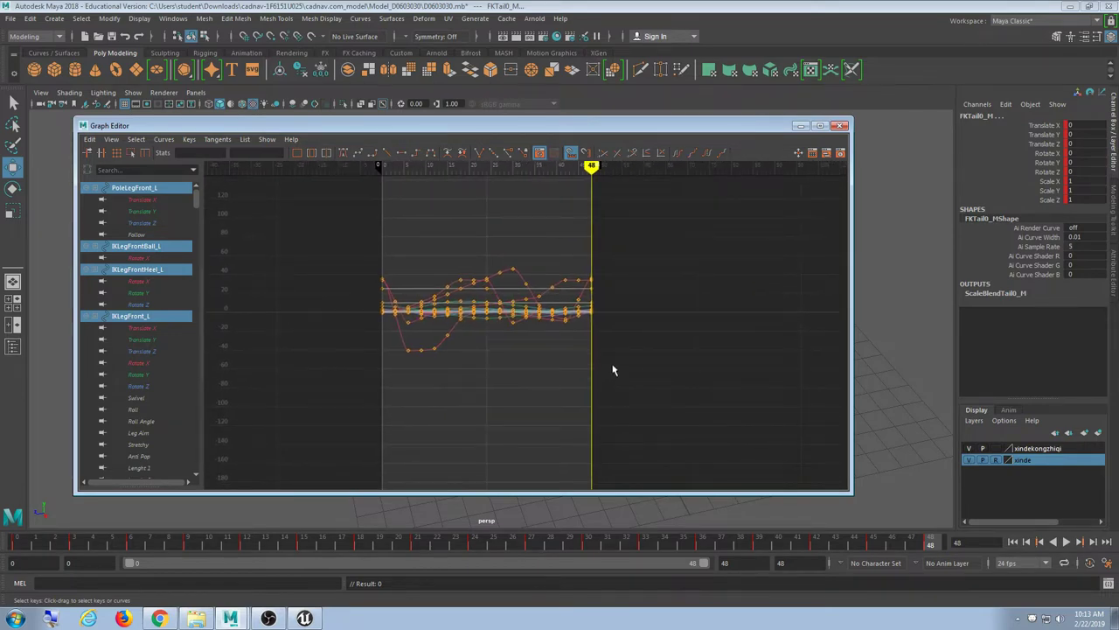
scroll(588, 261, down, 3)
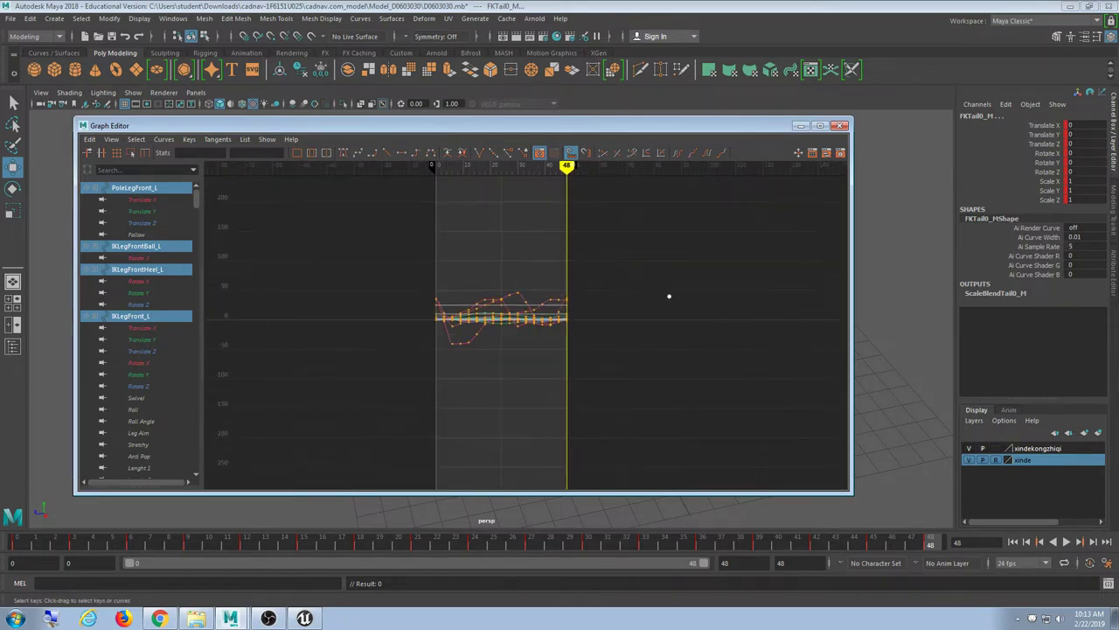
scroll(617, 292, up, 3)
drag(543, 121, 547, 126)
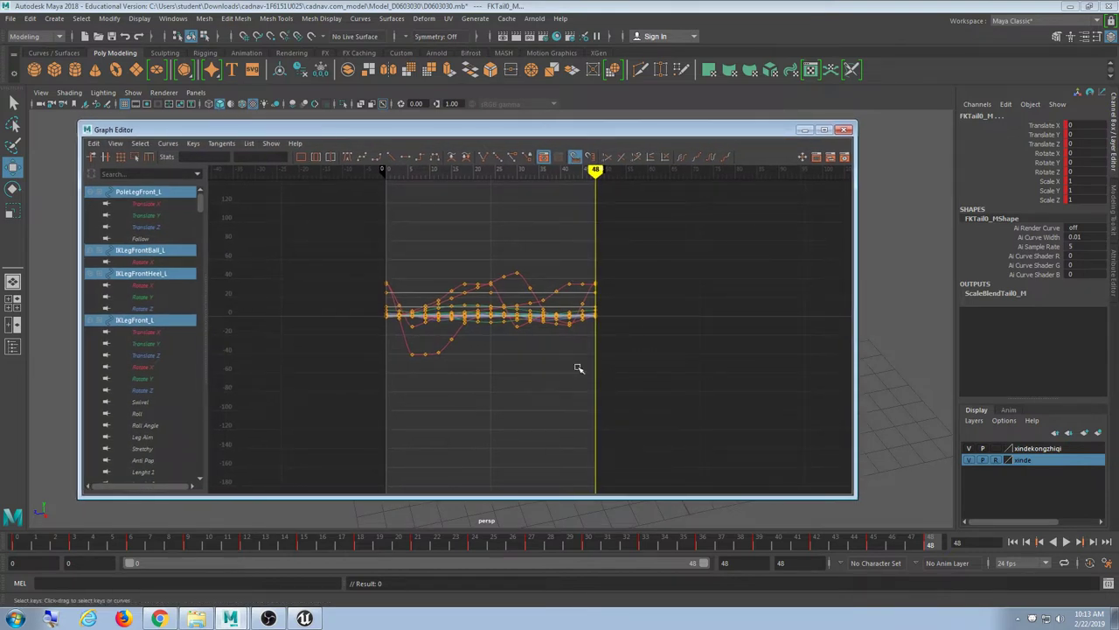
alt+middle_drag(626, 371, 568, 344)
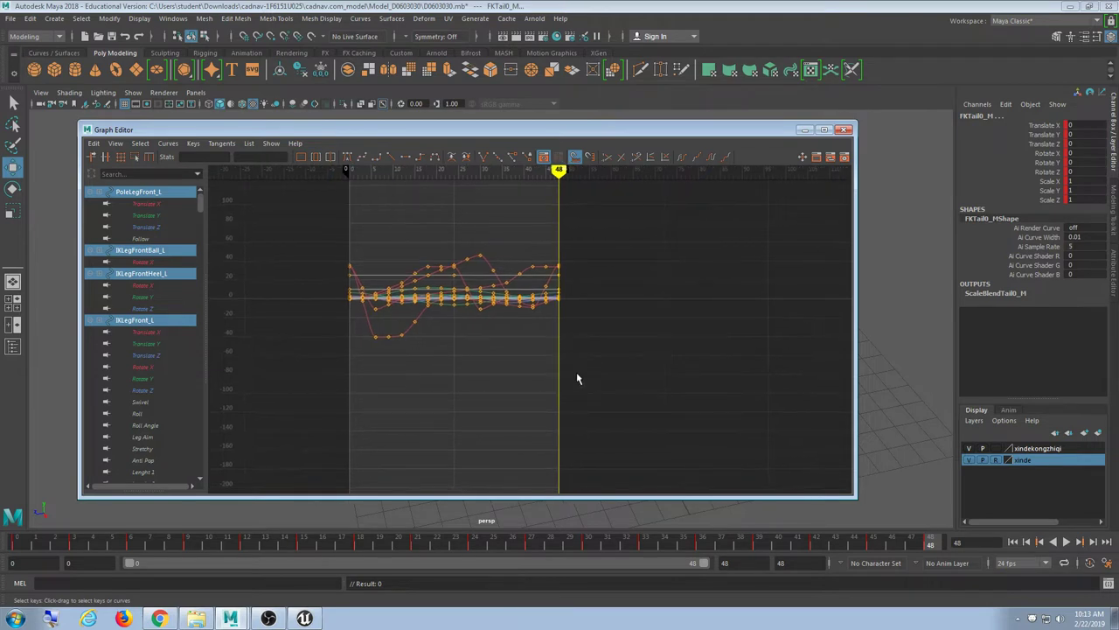
alt+middle_drag(512, 314, 525, 348)
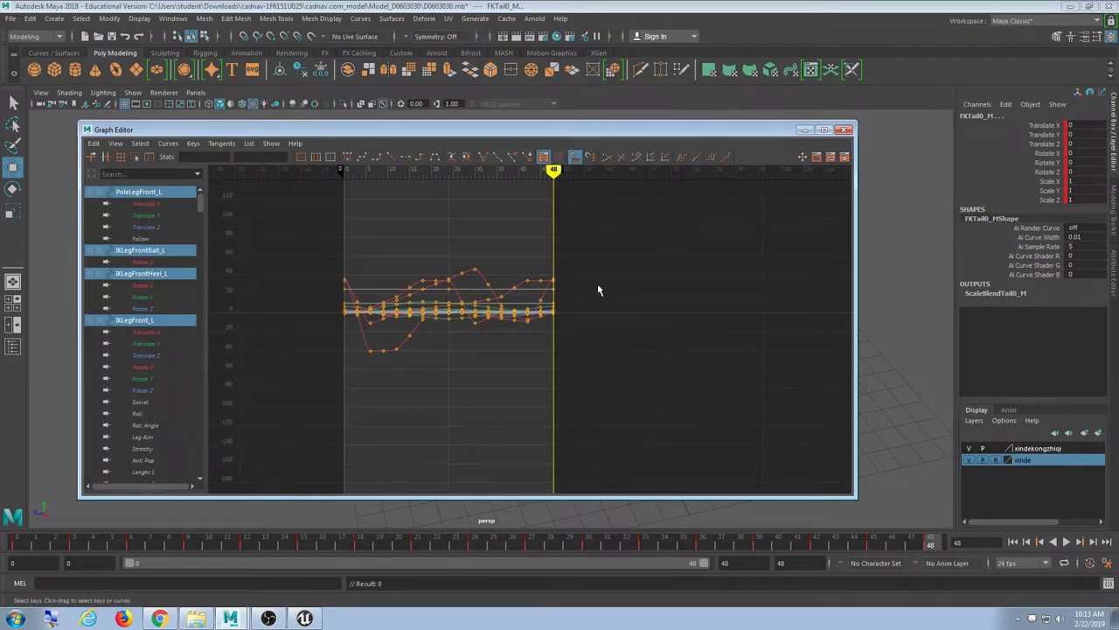
drag(381, 134, 378, 129)
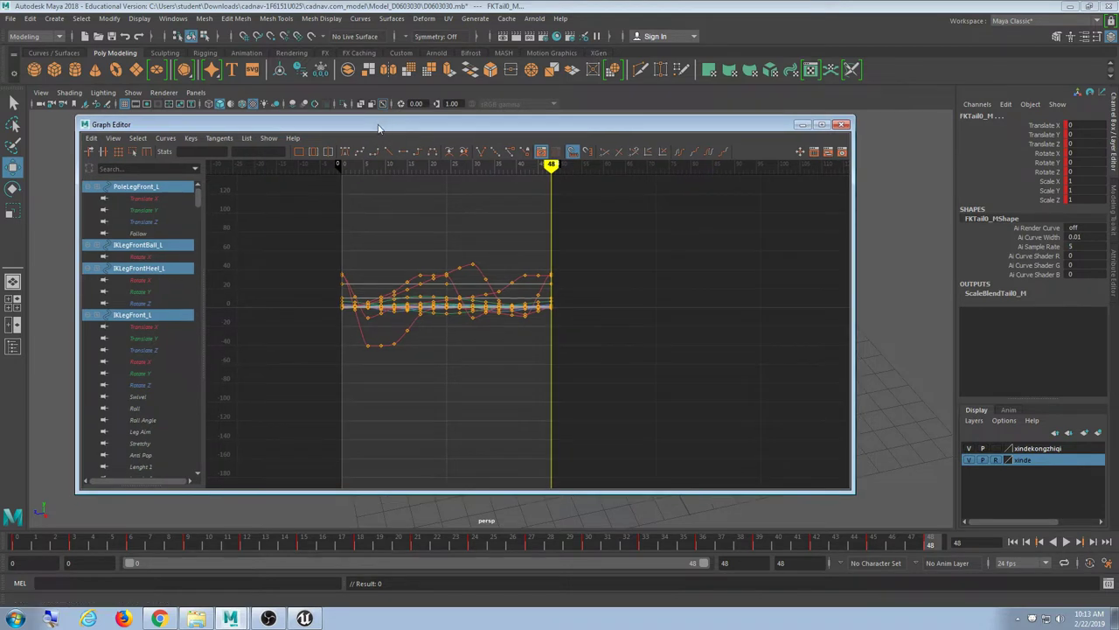
Turn on the Infinity display in the Graph Editor and inspect the curves before frame 0 and after frame 48.
click(94, 141)
mouse_move(111, 143)
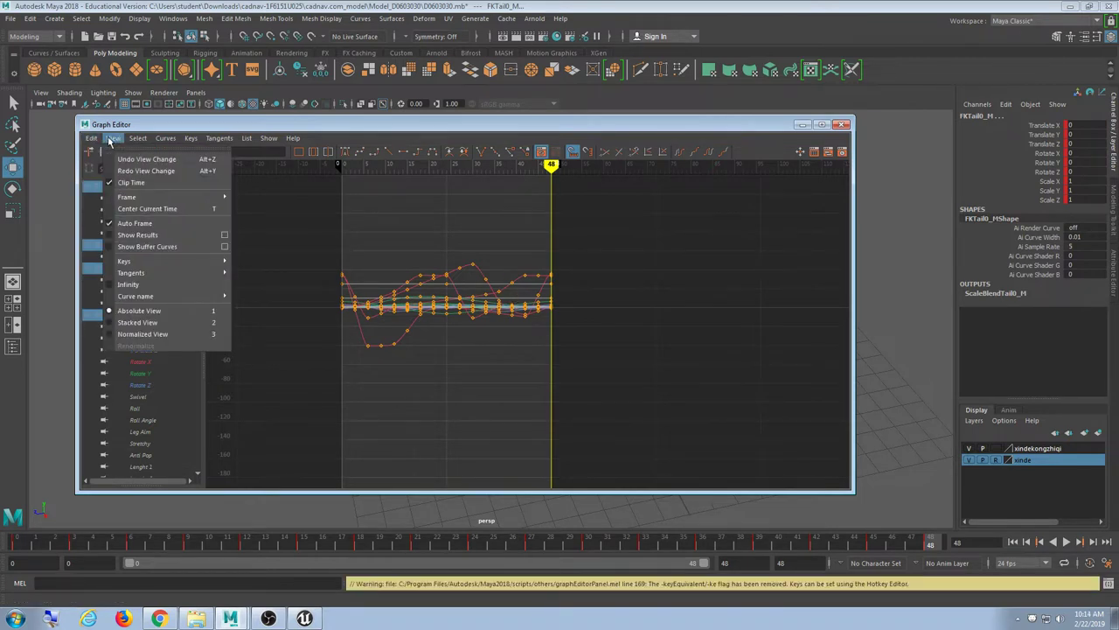
click(151, 284)
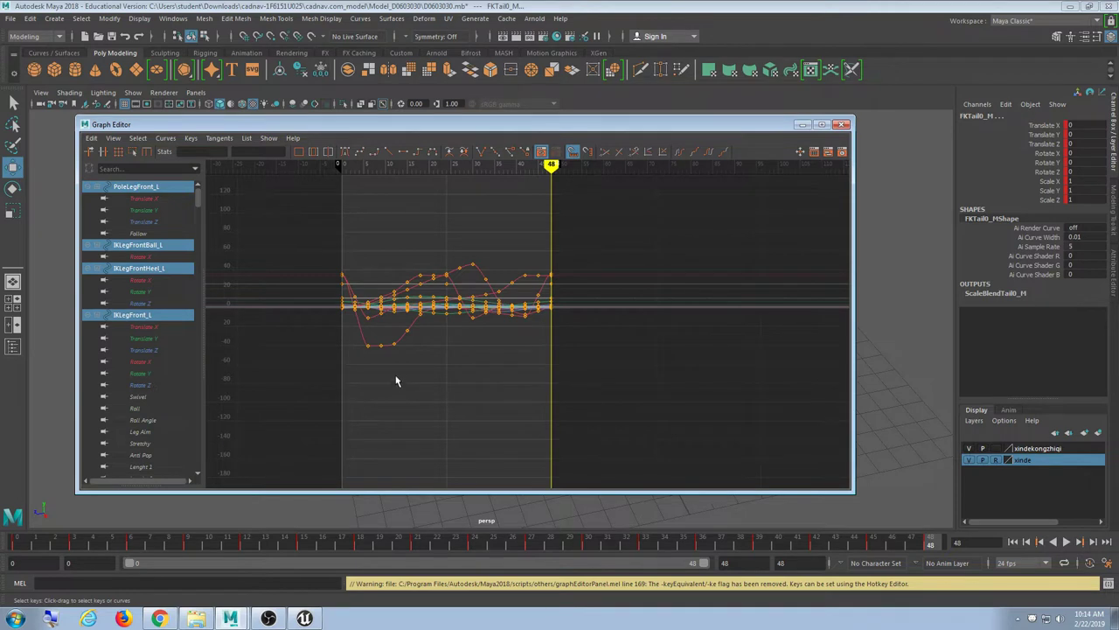
alt+middle_drag(396, 381, 480, 384)
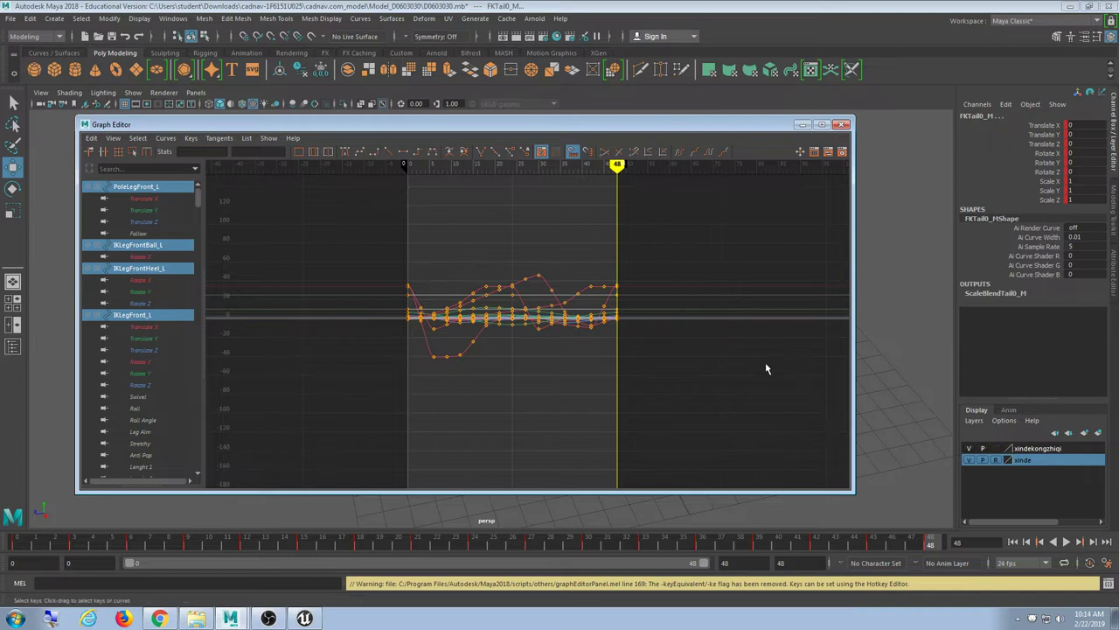
scroll(765, 362, down, 10)
scroll(634, 341, up, 12)
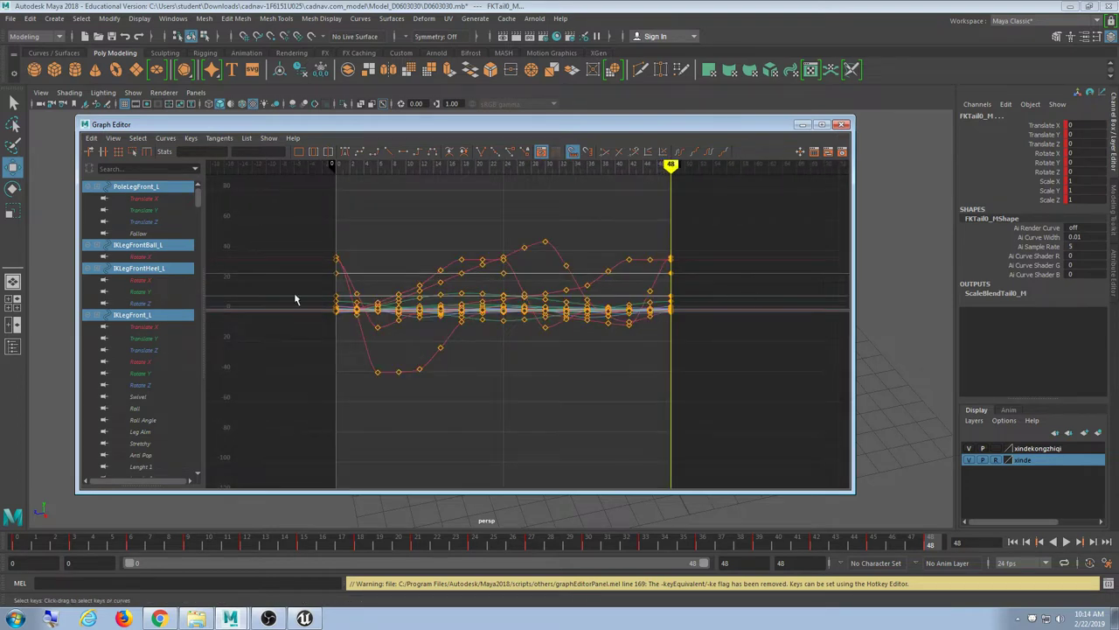
alt+middle_drag(408, 371, 427, 385)
scroll(429, 387, down, 3)
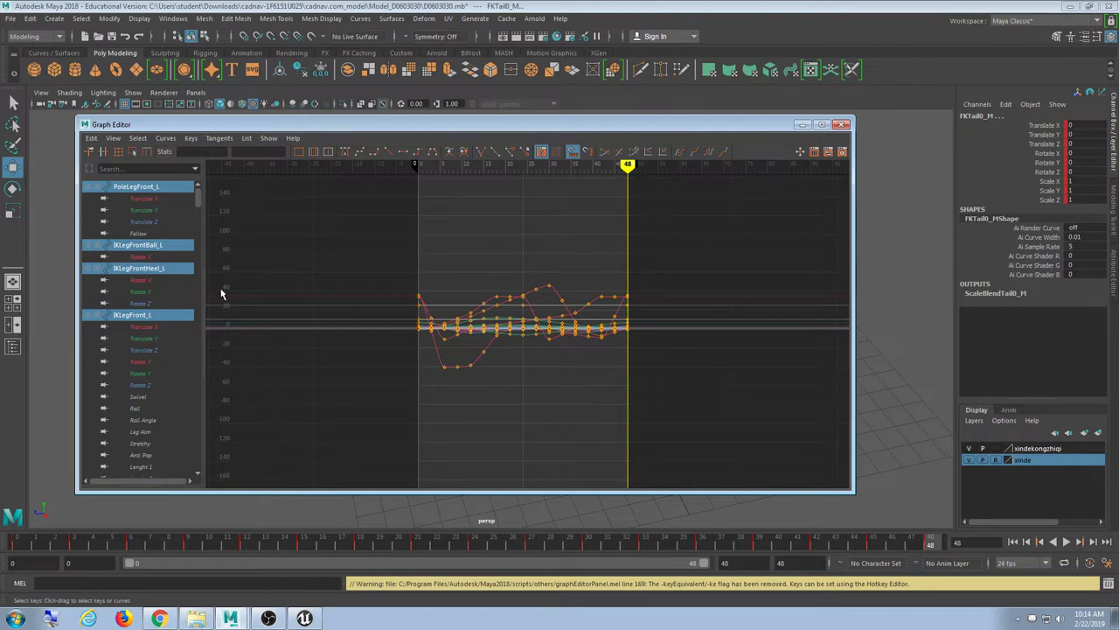
Set both the pre-infinity and post-infinity of all the selected control curves to Cycle in the Graph Editor.
click(168, 140)
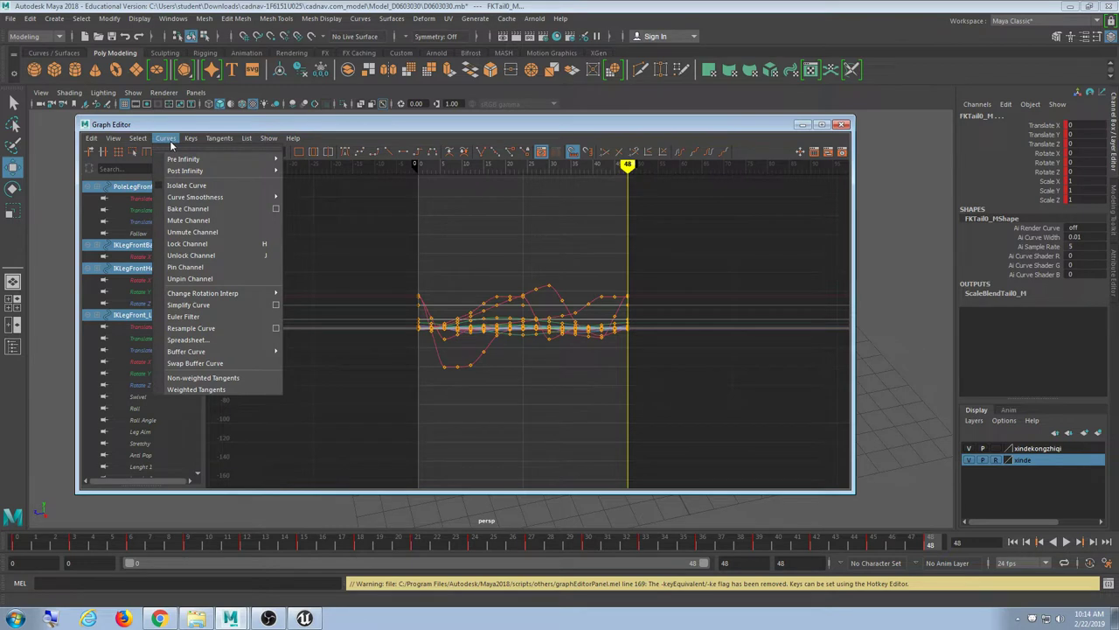
mouse_move(181, 159)
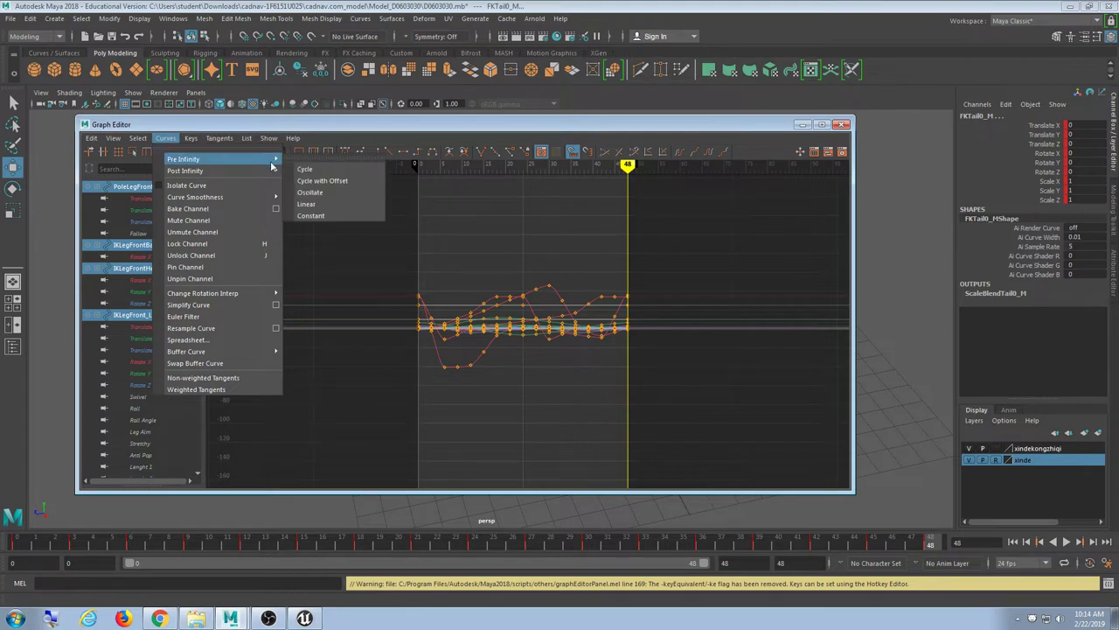
click(322, 170)
click(165, 138)
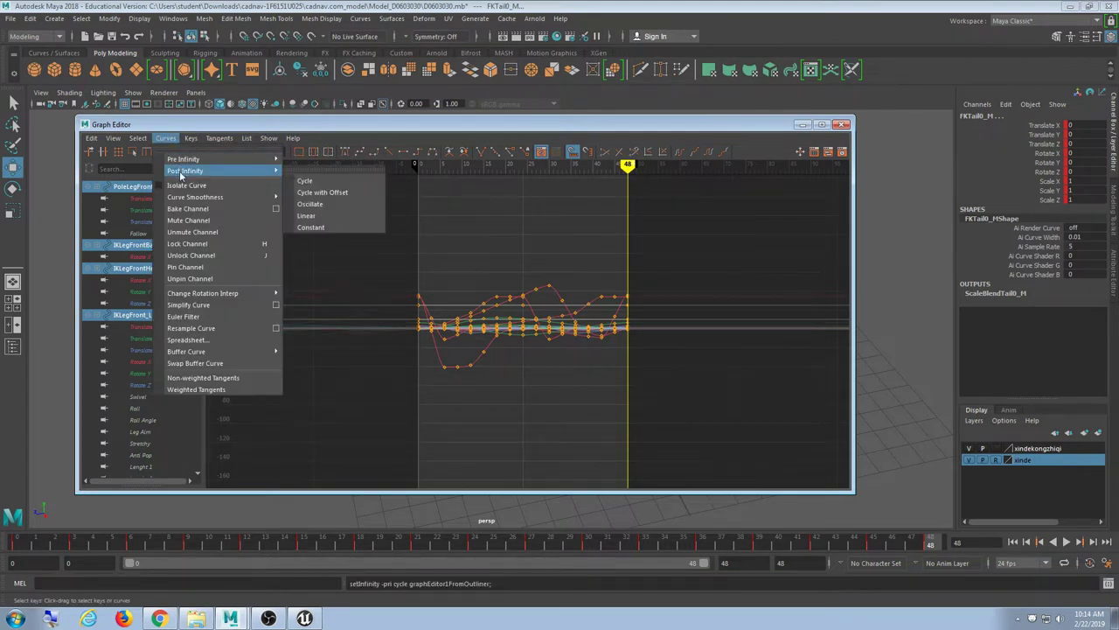
click(349, 180)
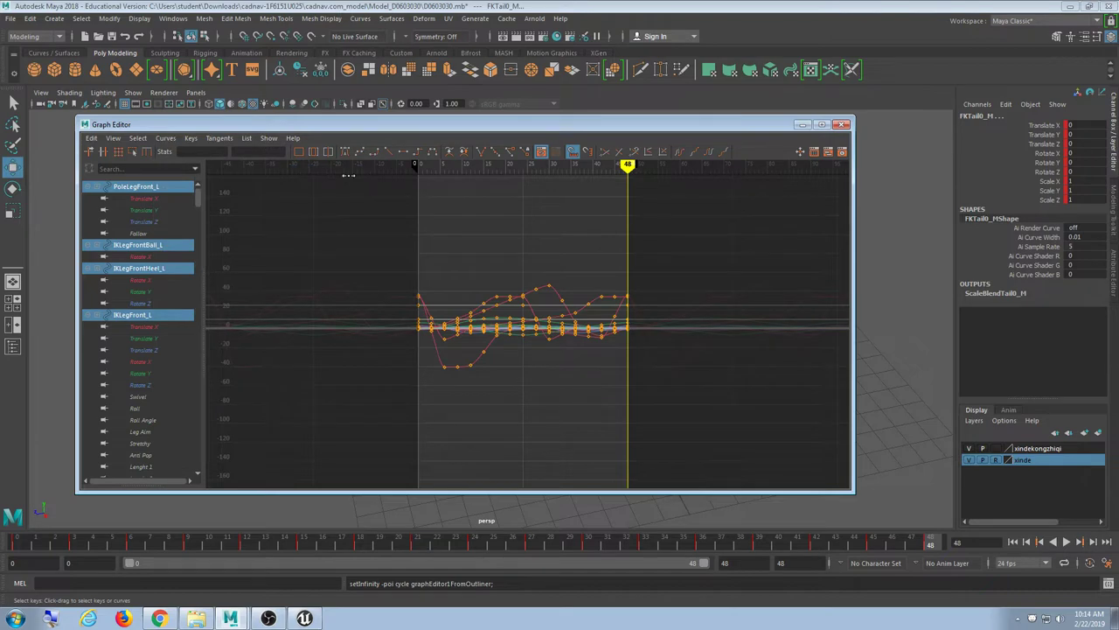
Extend the playback range's end to frame 200 and play the crocodile's walk in the viewport.
click(803, 124)
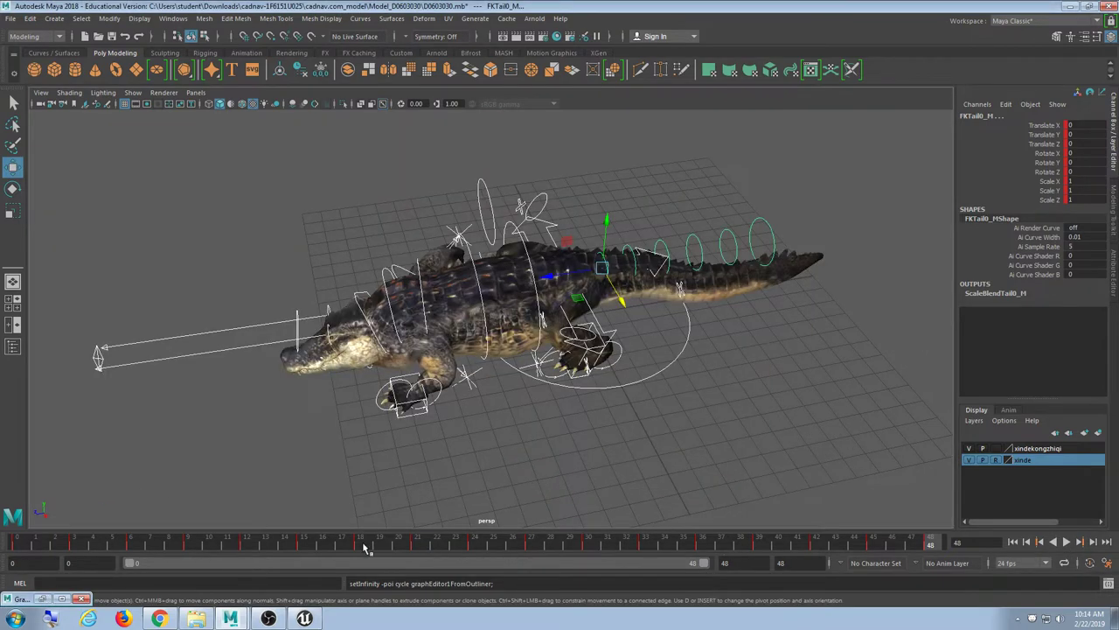
click(757, 564)
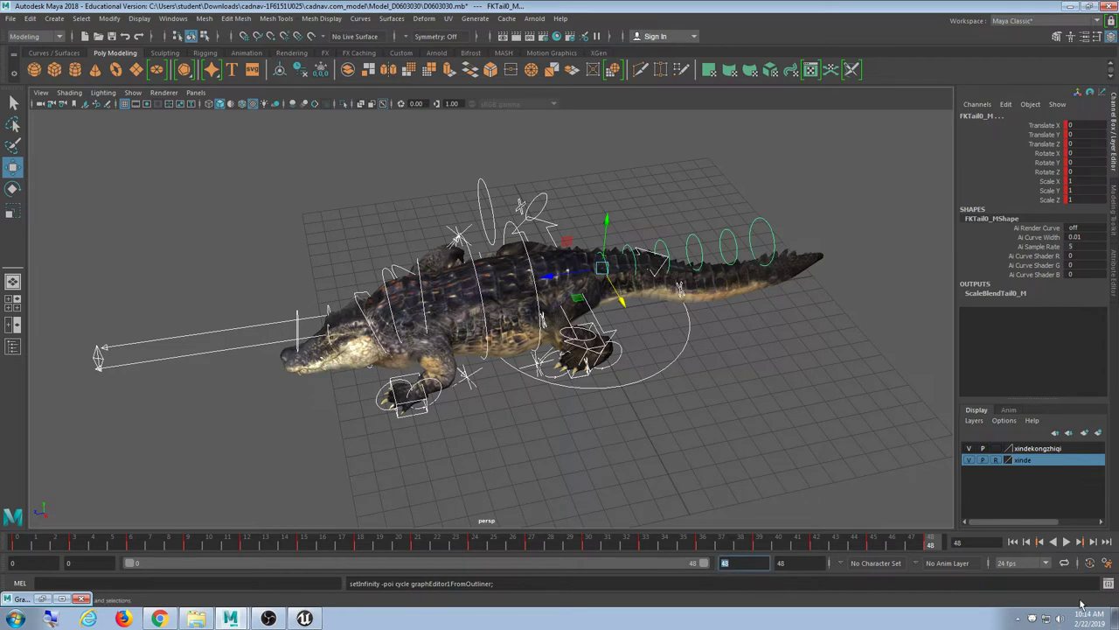
text(200)
key(Return)
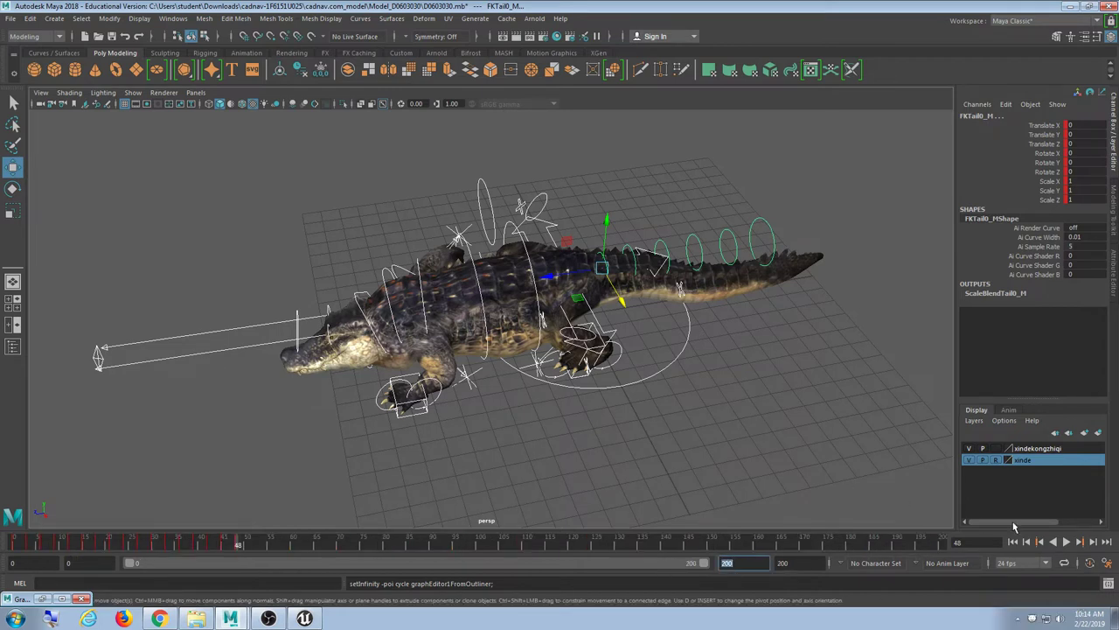
click(1066, 542)
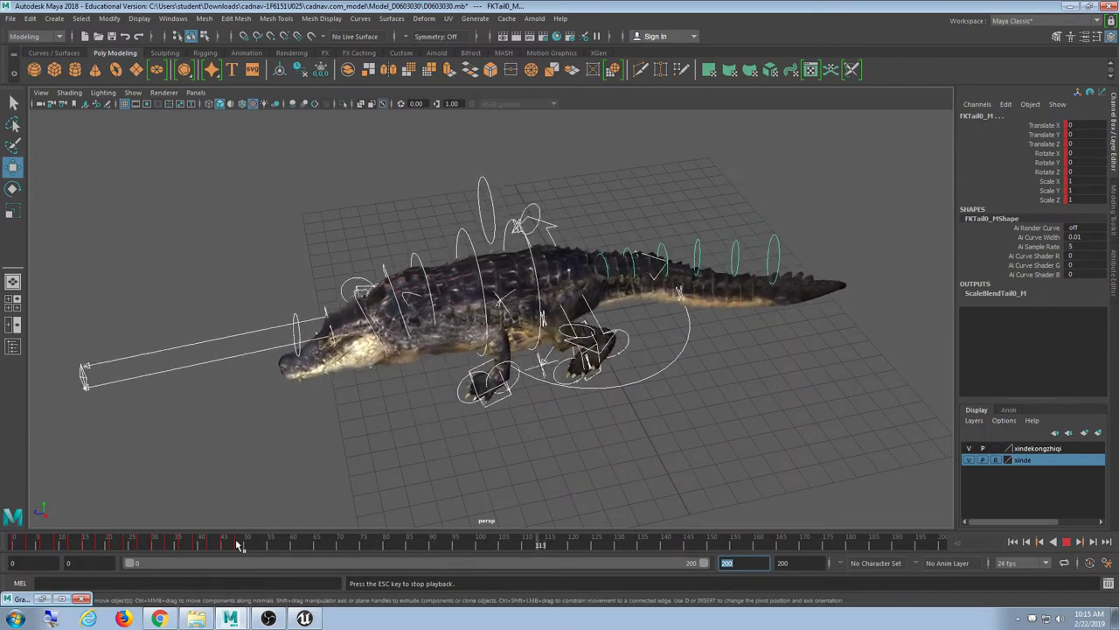
Give all curve keys at frames 0 and 48 flat tangents in the Graph Editor, trying linear tangents for comparison.
click(43, 599)
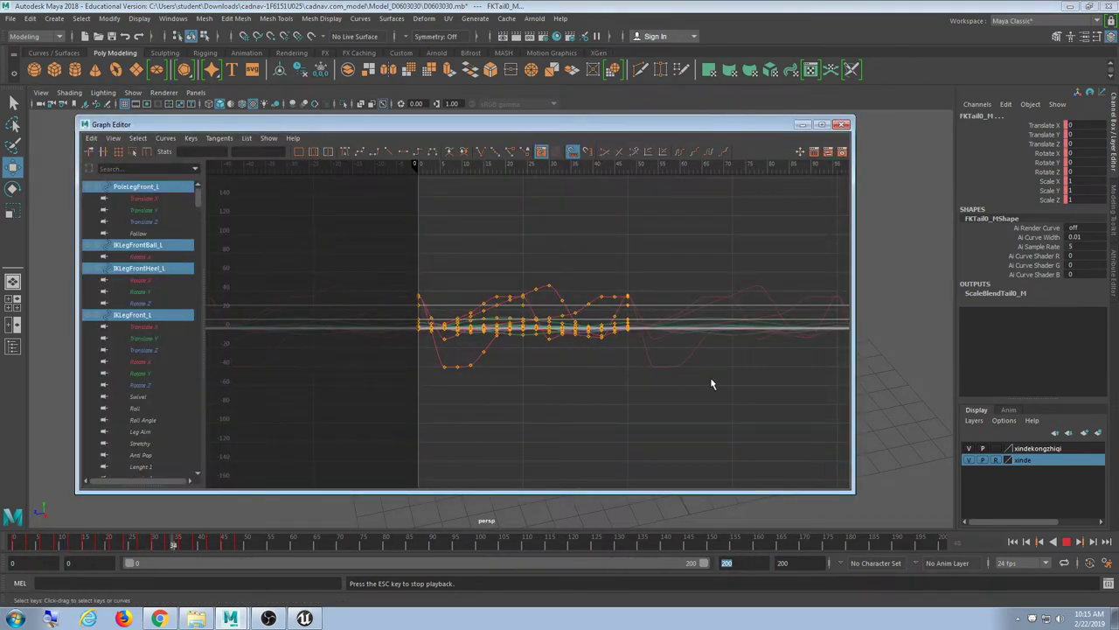
scroll(706, 319, up, 2)
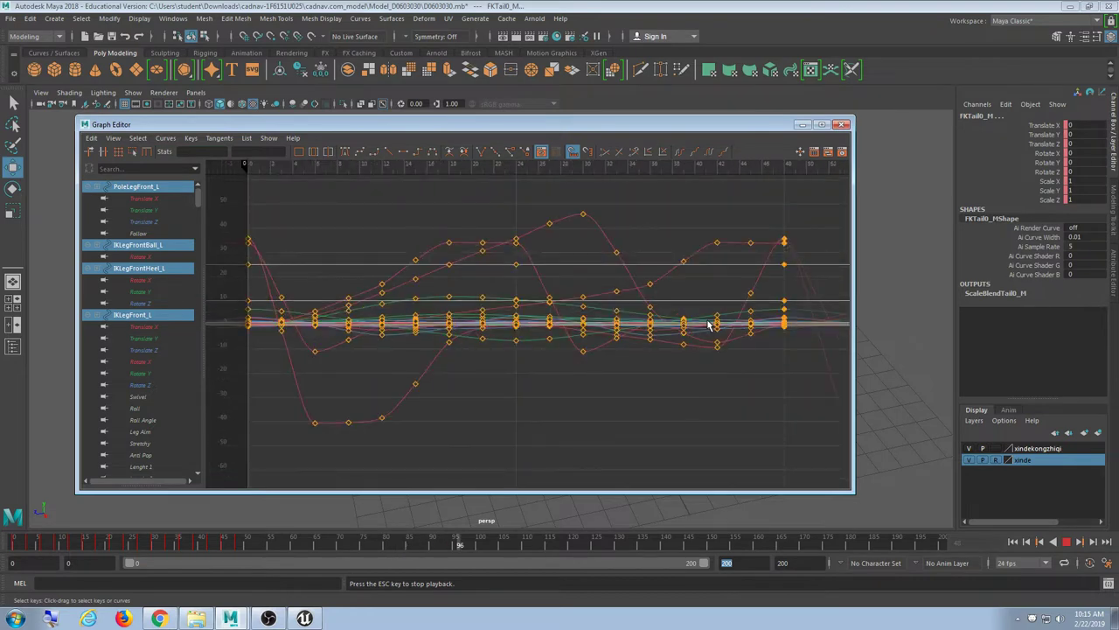
scroll(710, 325, down, 1)
alt+middle_drag(730, 386, 521, 393)
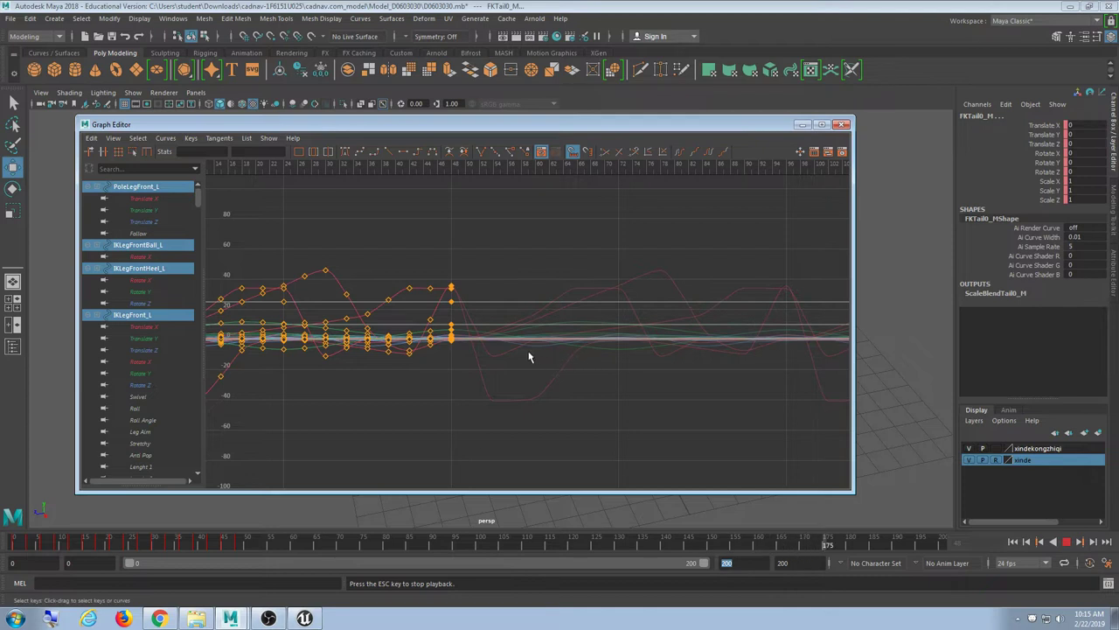
alt+middle_drag(515, 355, 703, 335)
drag(252, 220, 309, 378)
shift+drag(661, 248, 627, 348)
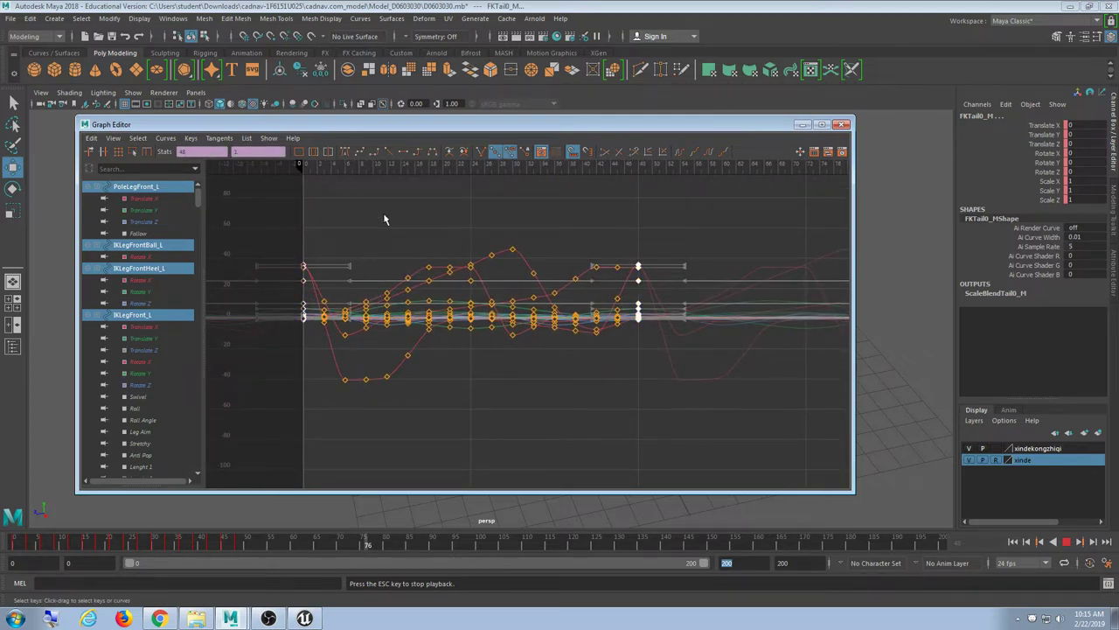
click(400, 152)
click(389, 153)
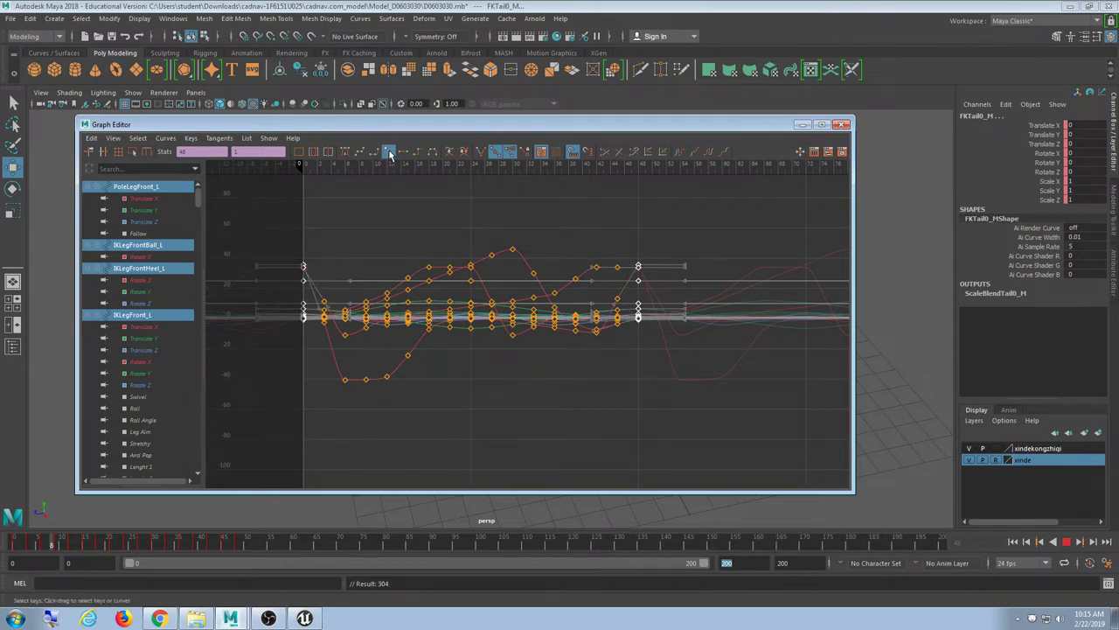
click(403, 154)
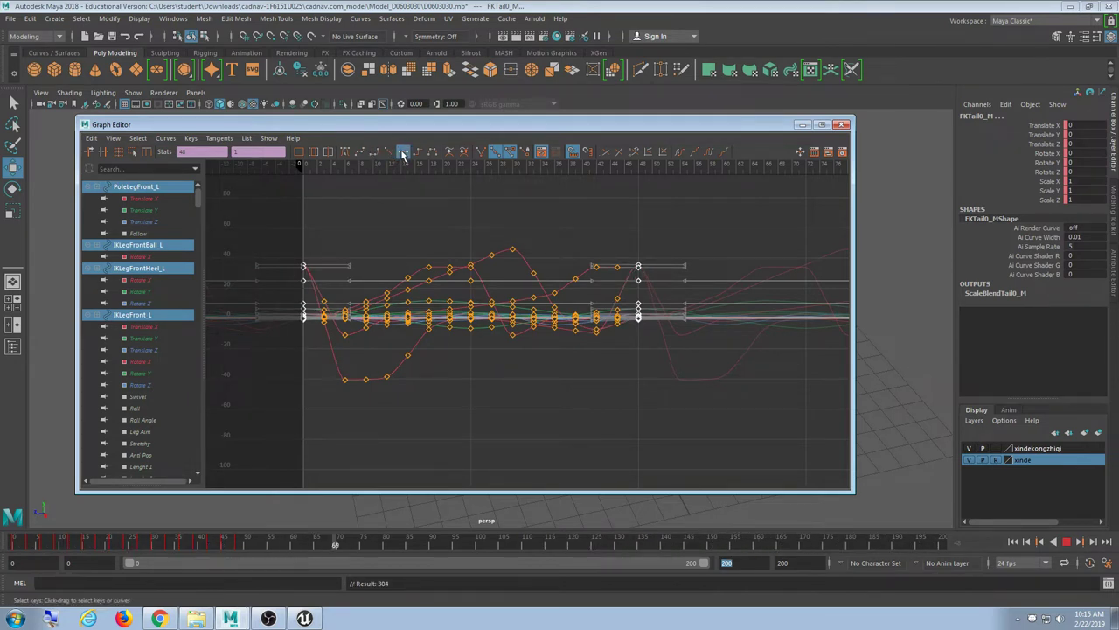
click(390, 154)
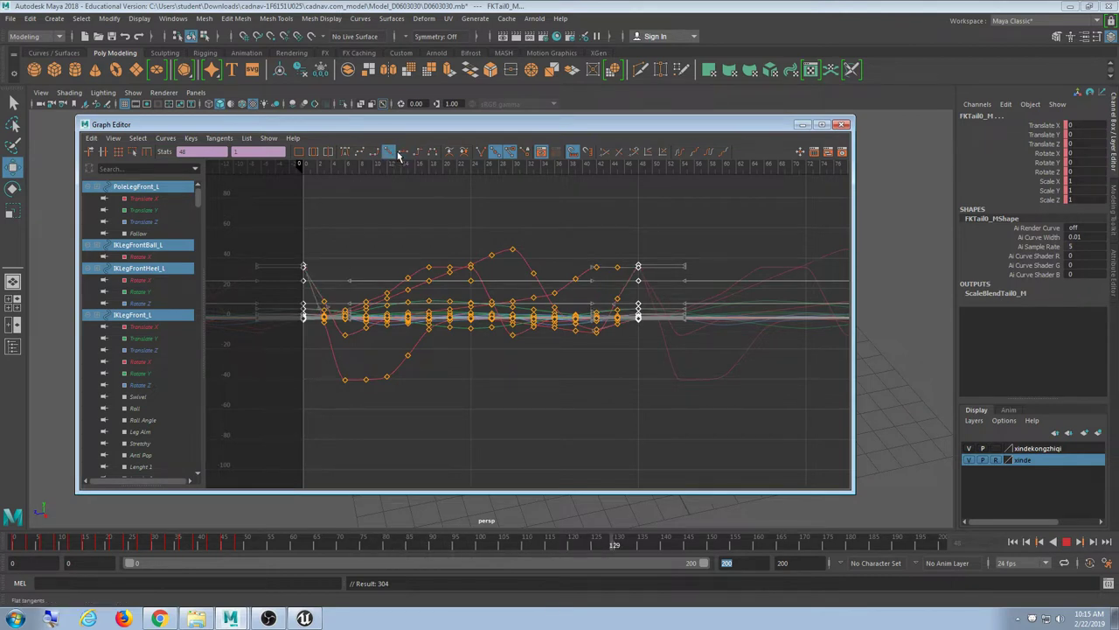
click(399, 155)
click(664, 232)
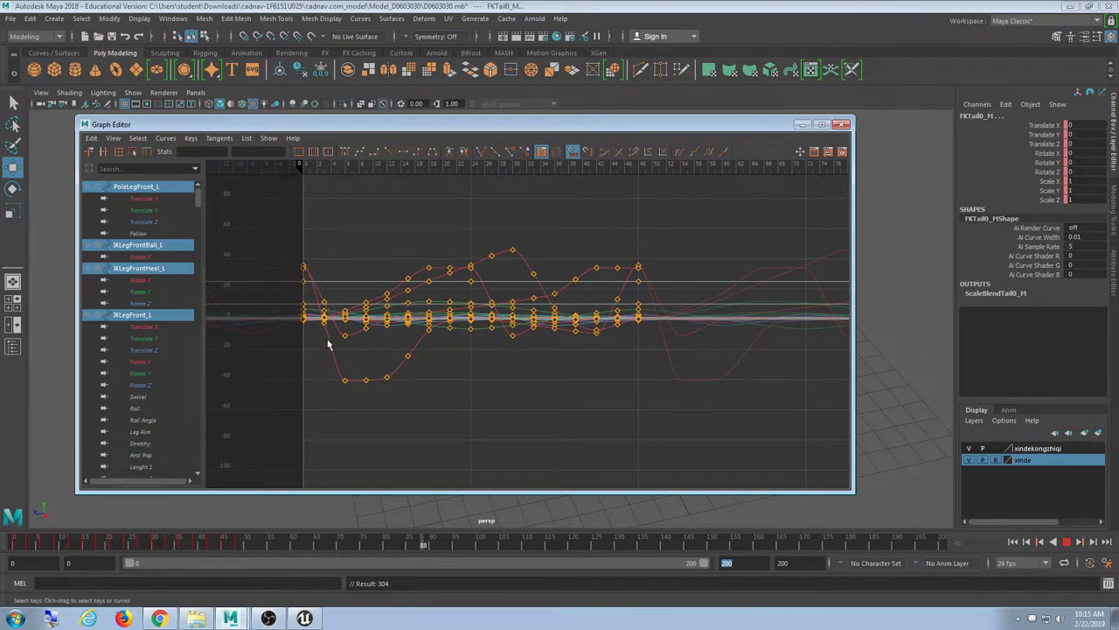
Inspect the tangents of individual keys along the lowest dip of the curves, between frames 6 and 15.
click(346, 387)
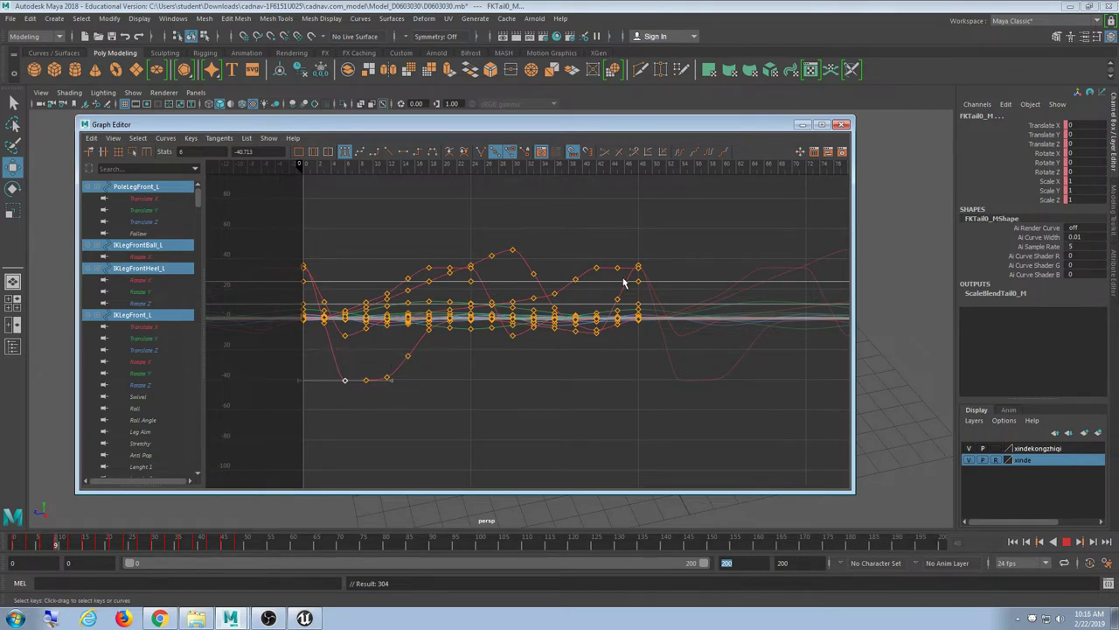
click(437, 427)
click(387, 379)
click(331, 402)
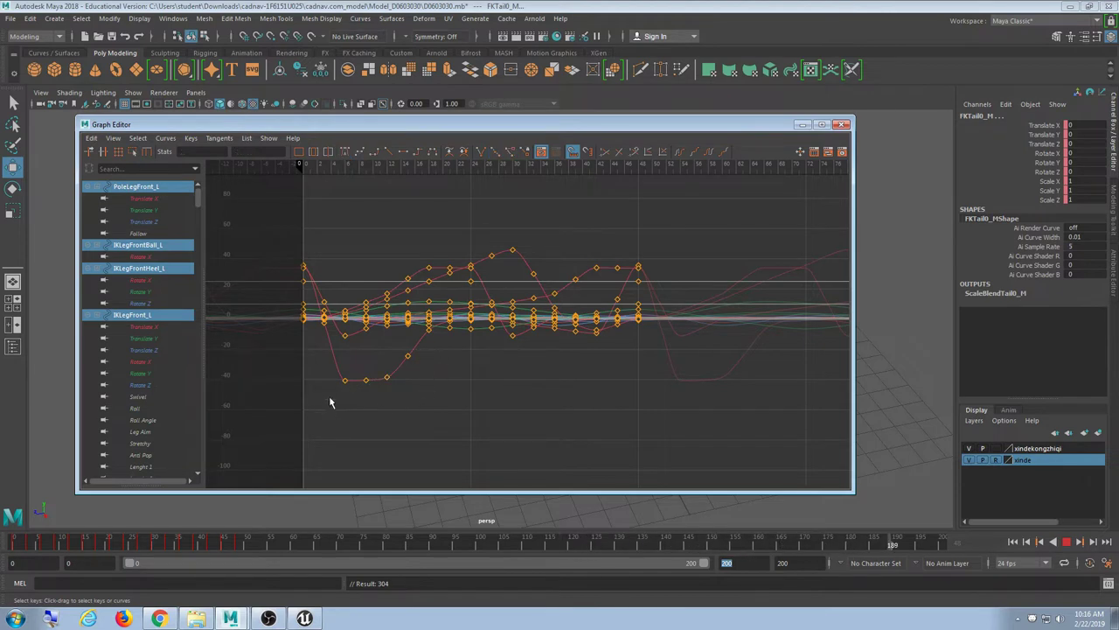
click(393, 374)
click(411, 395)
click(408, 356)
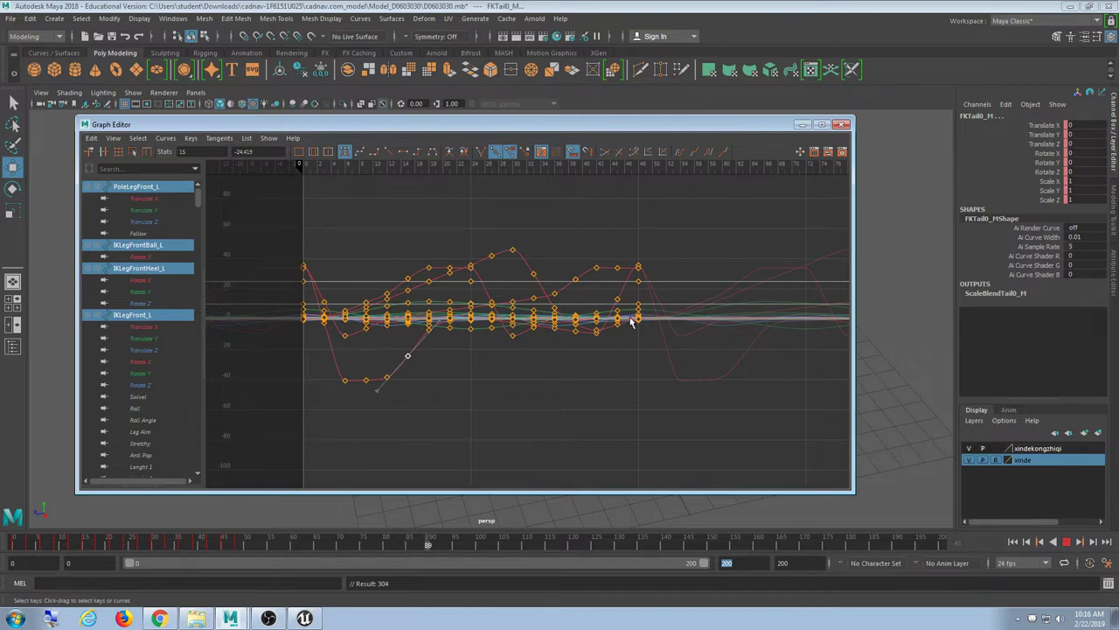
click(676, 423)
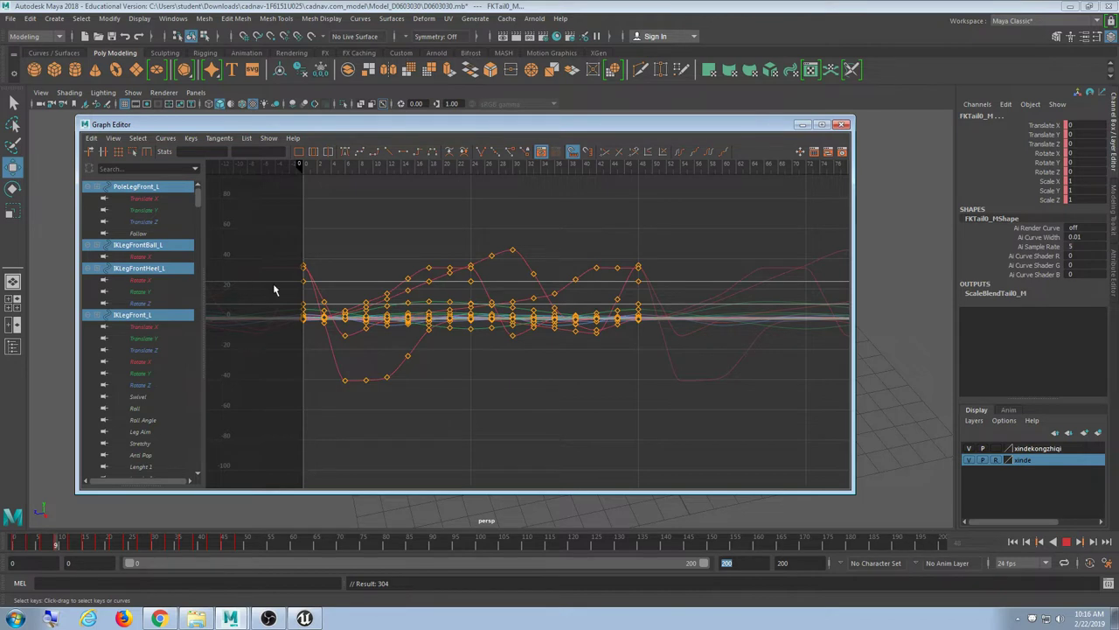
Reselect the keys at frames 0 and 48 and switch them repeatedly between linear and flat tangents, ending on flat.
drag(284, 223, 315, 370)
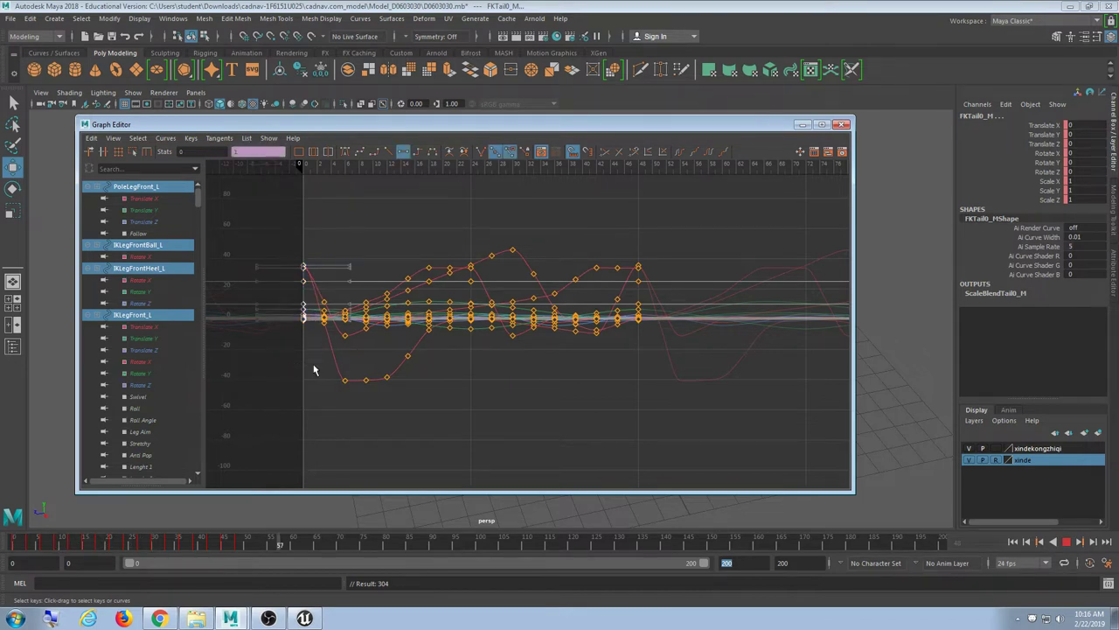
drag(682, 214, 636, 395)
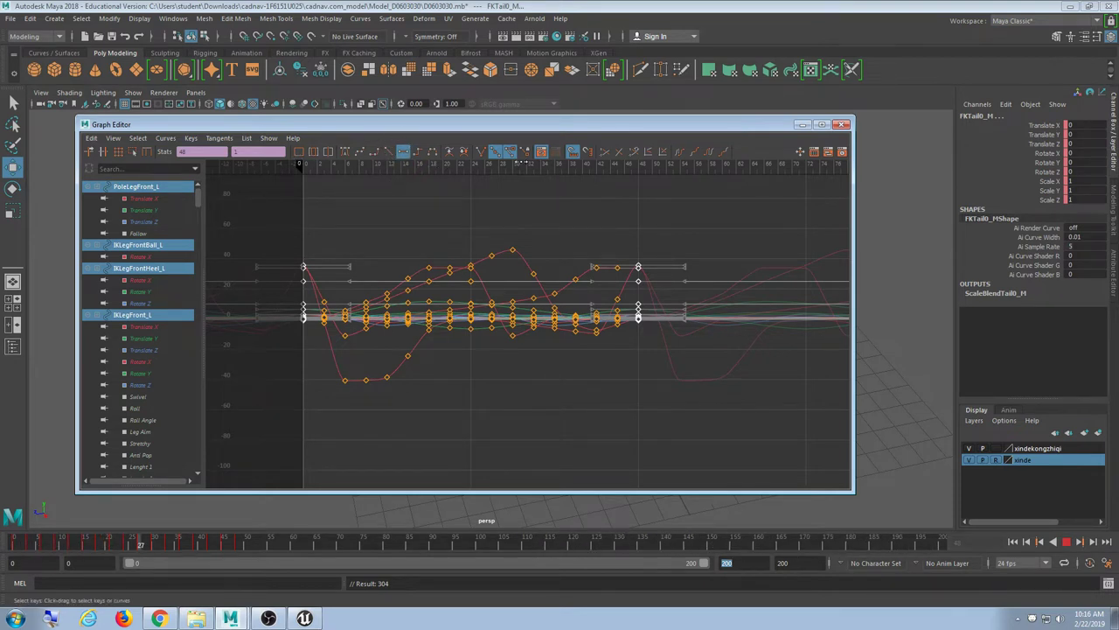
click(389, 153)
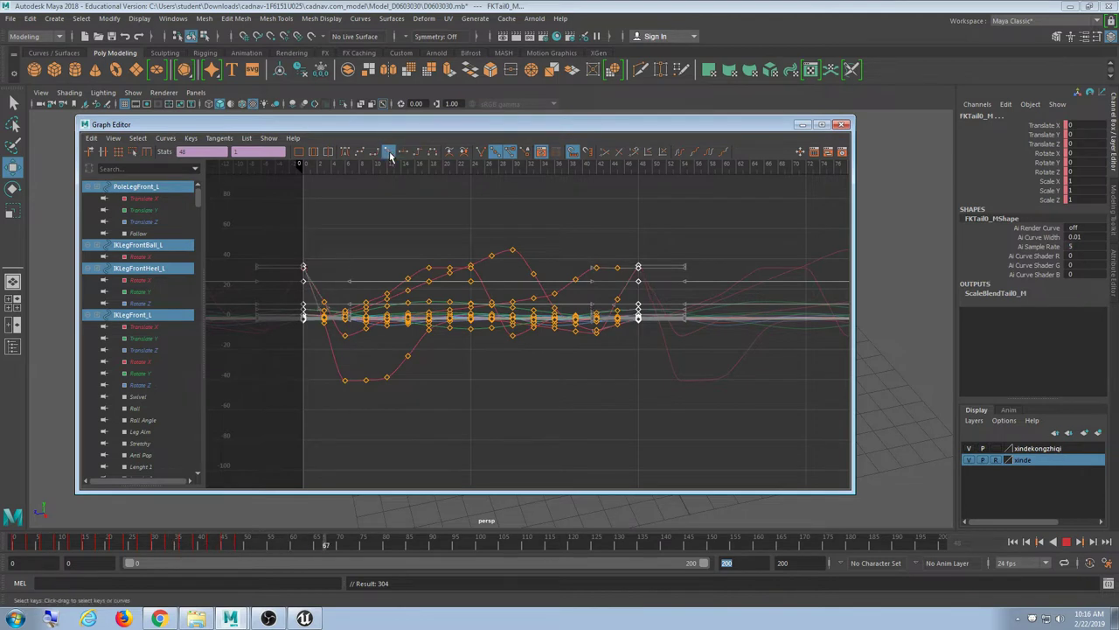
click(403, 153)
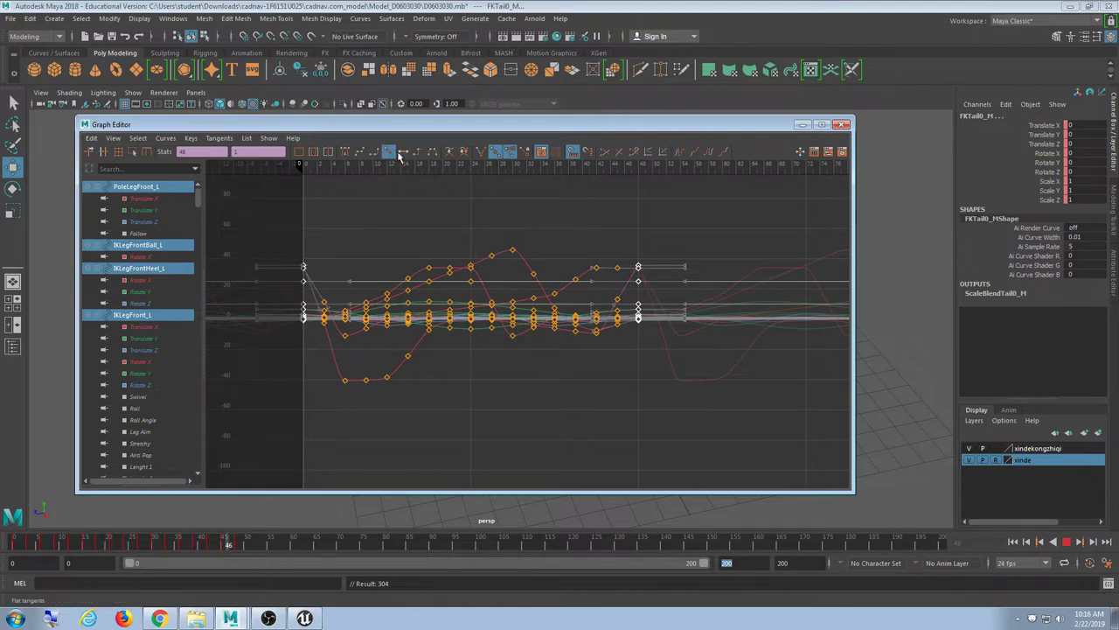
click(389, 152)
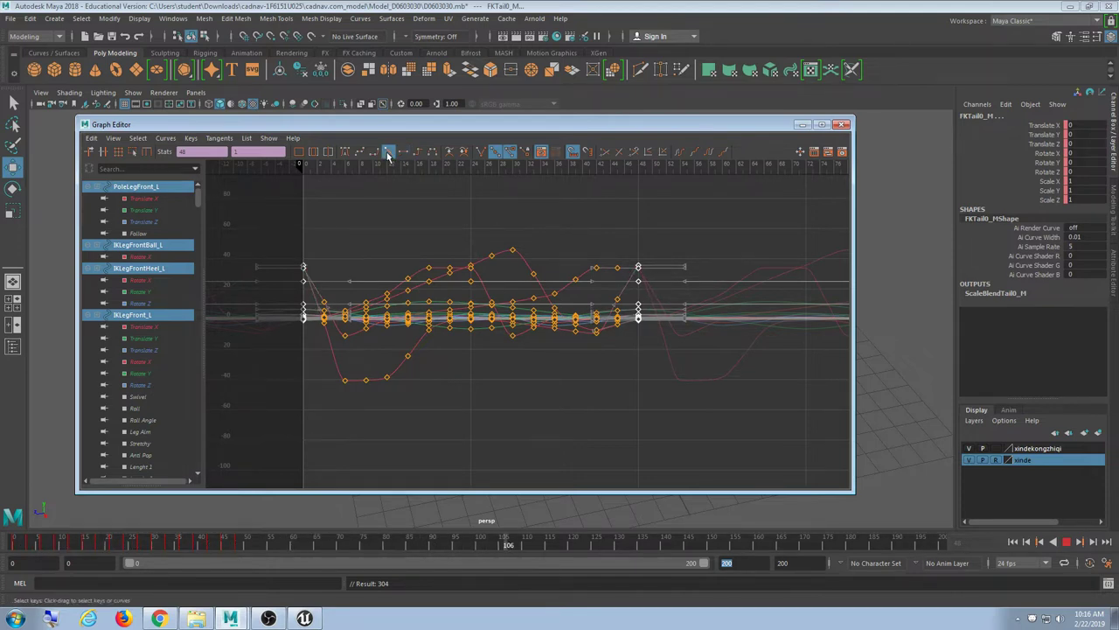
click(403, 153)
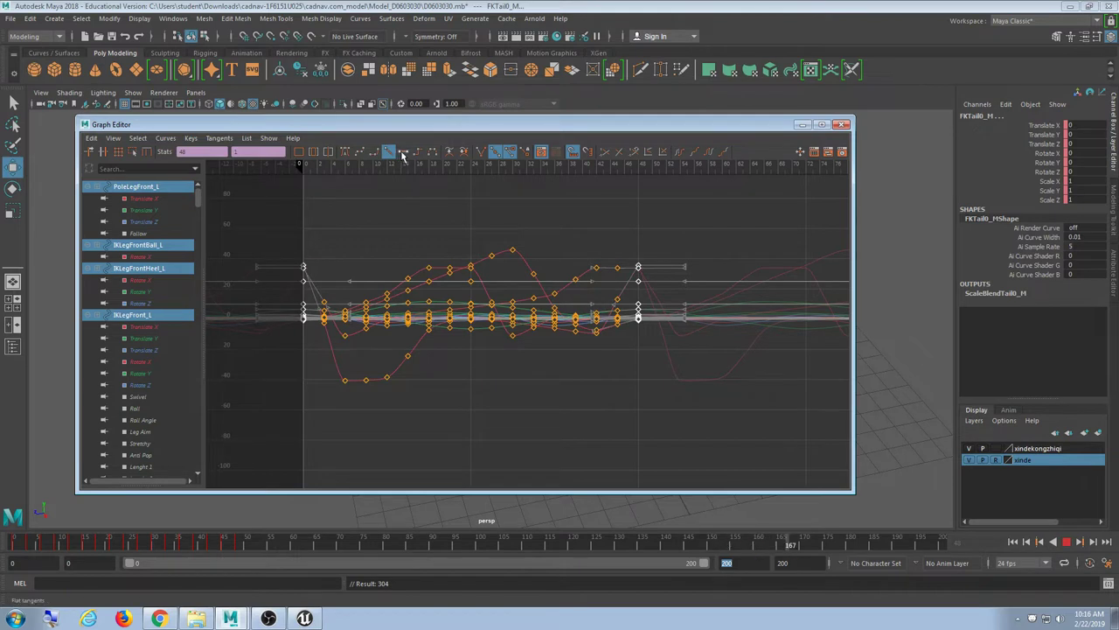
click(389, 153)
click(402, 153)
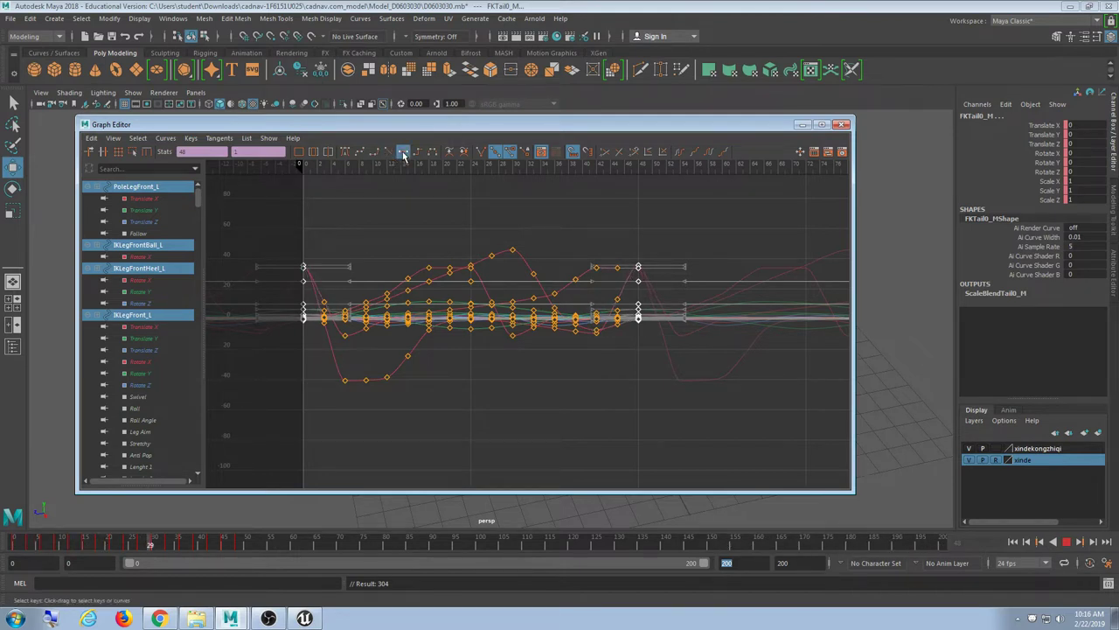
click(391, 153)
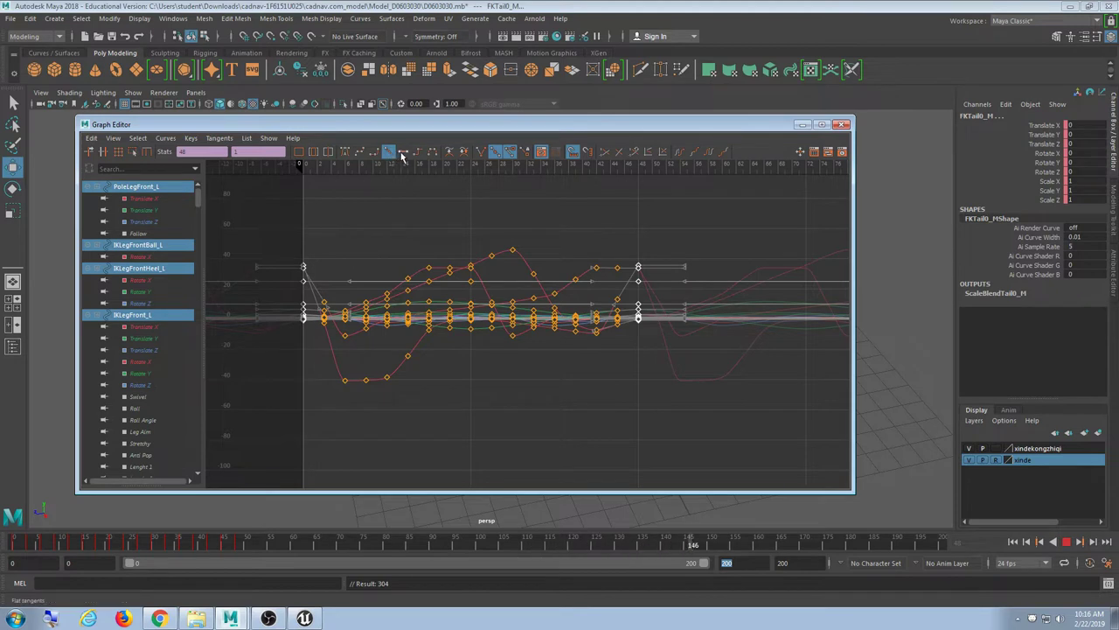
click(403, 153)
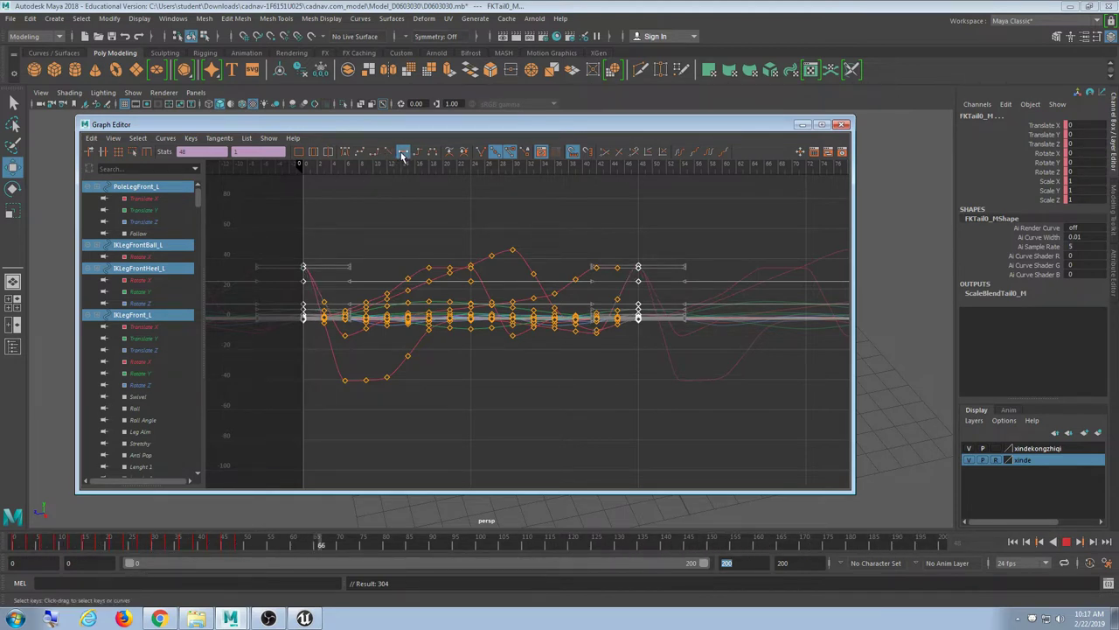
click(390, 153)
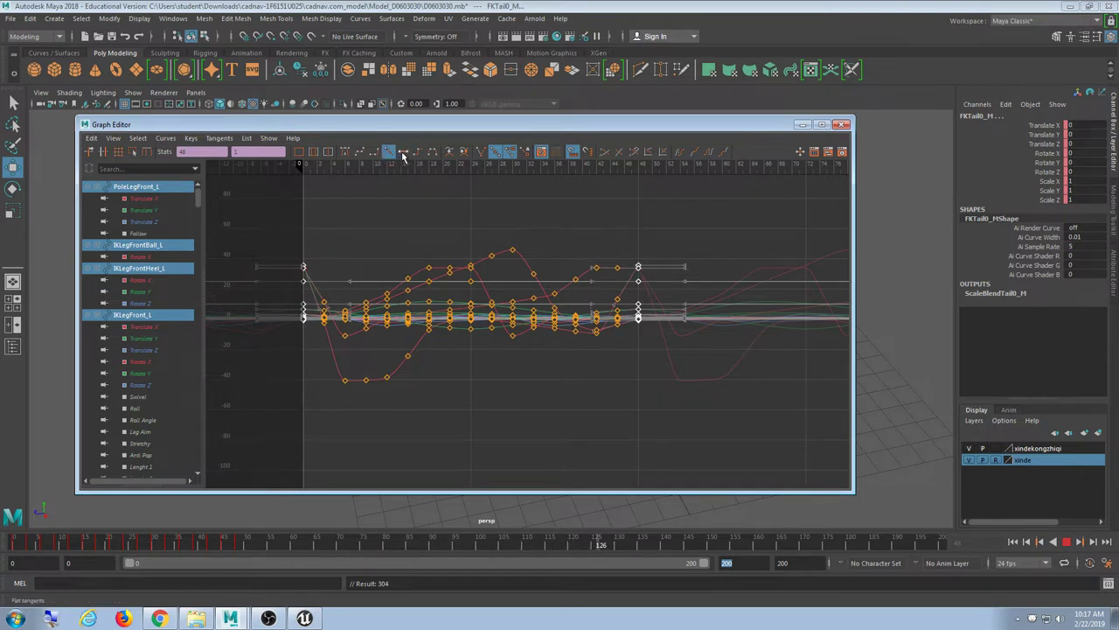
click(403, 153)
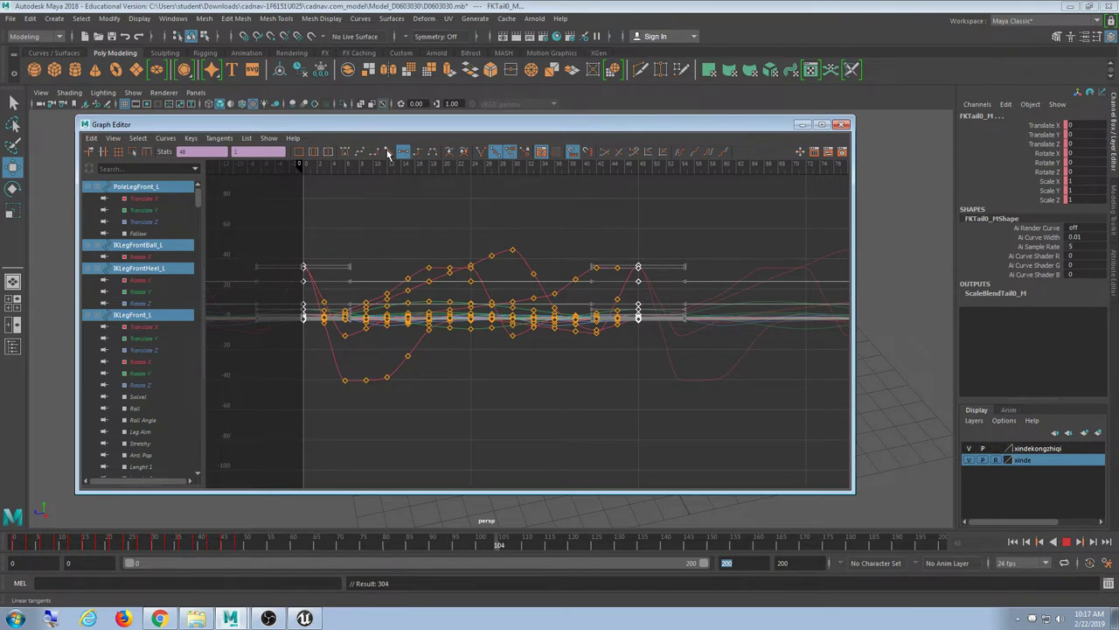
Minimize the Graph Editor and review the playing walk cycle from above and from the crocodile's other side.
drag(388, 125, 390, 131)
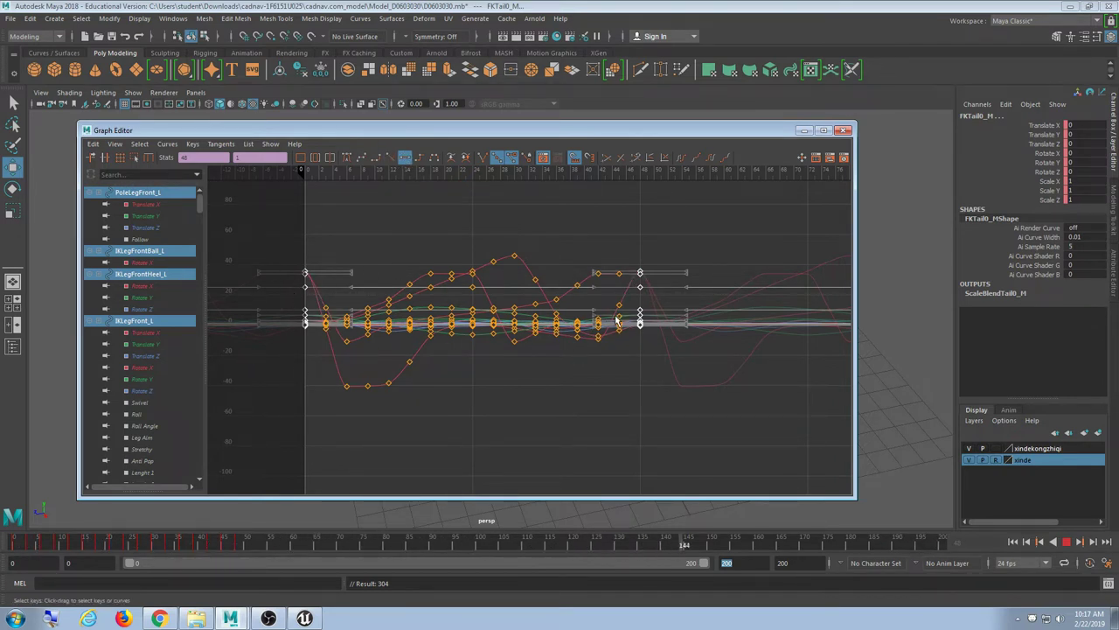
click(804, 132)
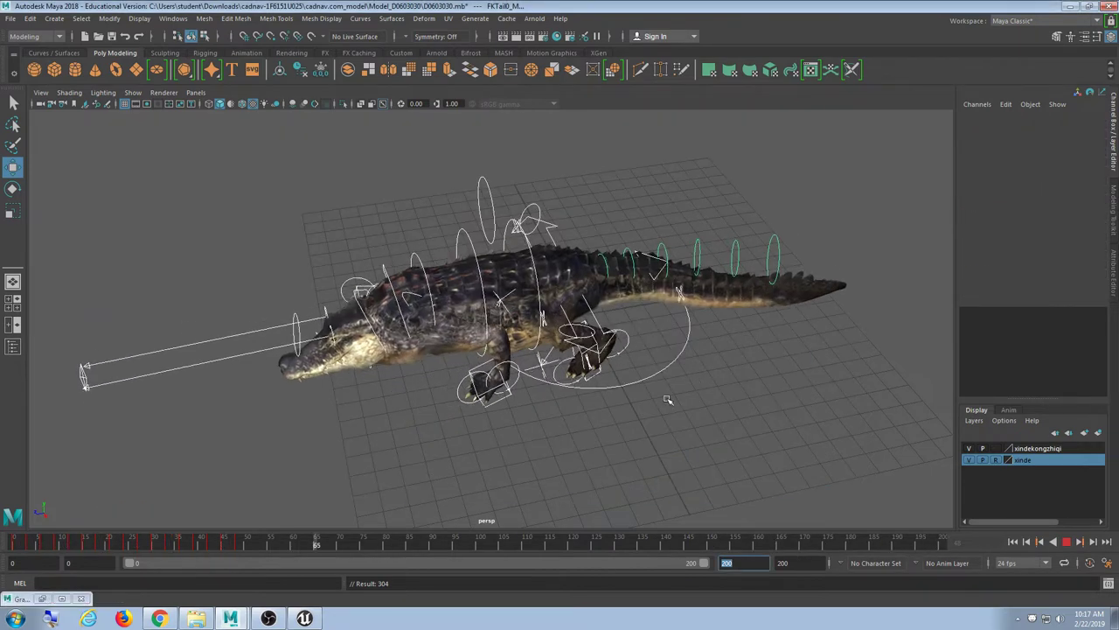
alt+drag(652, 413, 587, 403)
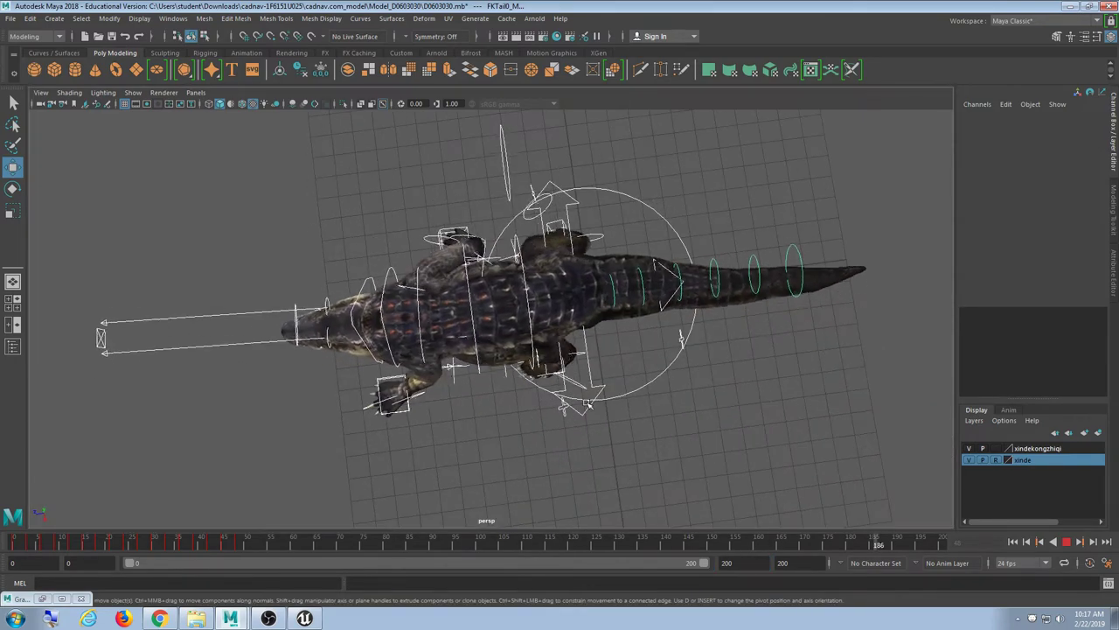
alt+drag(587, 404, 579, 302)
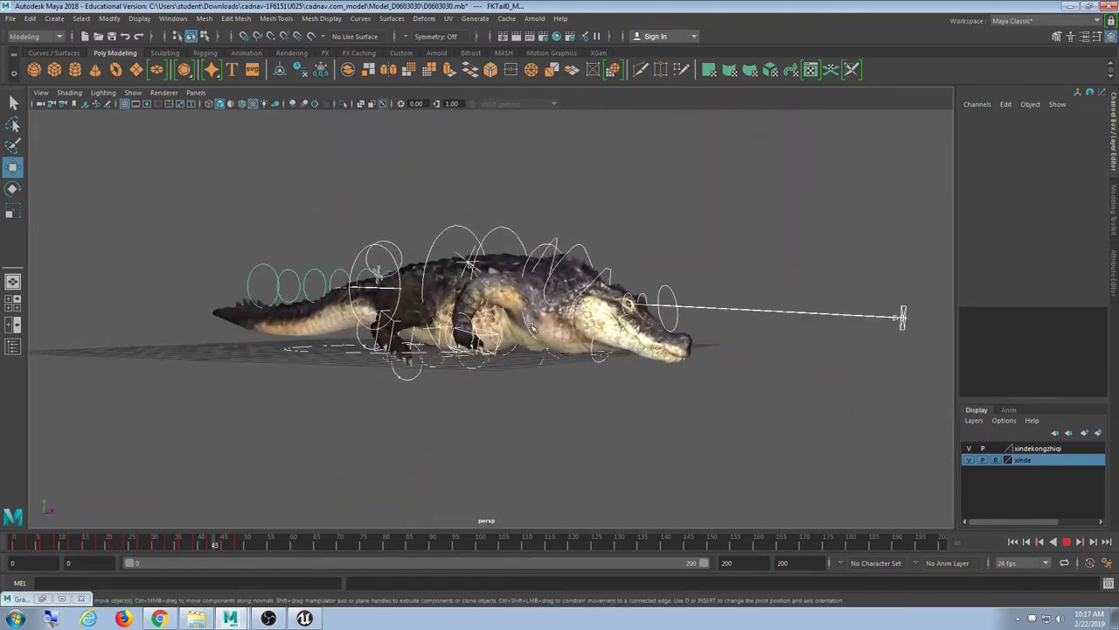
Stop playback, set the animation end time to frame 47, and play the shortened walk cycle from an elevated close-up view.
scroll(579, 332, up, 5)
alt+drag(579, 350, 516, 413)
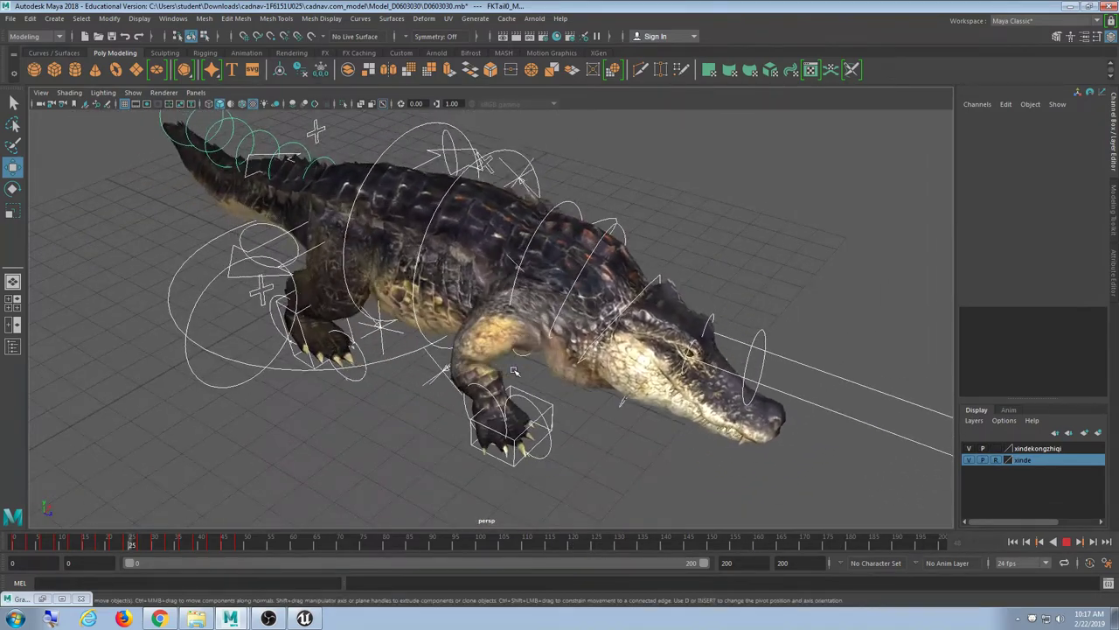
click(1067, 543)
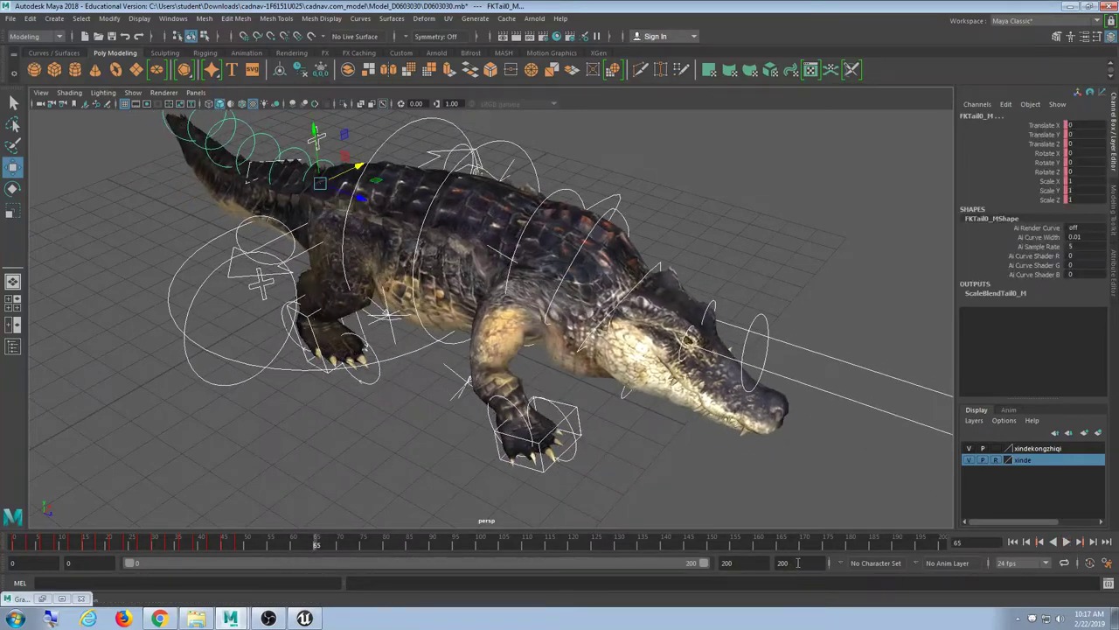
text(47)
key(Return)
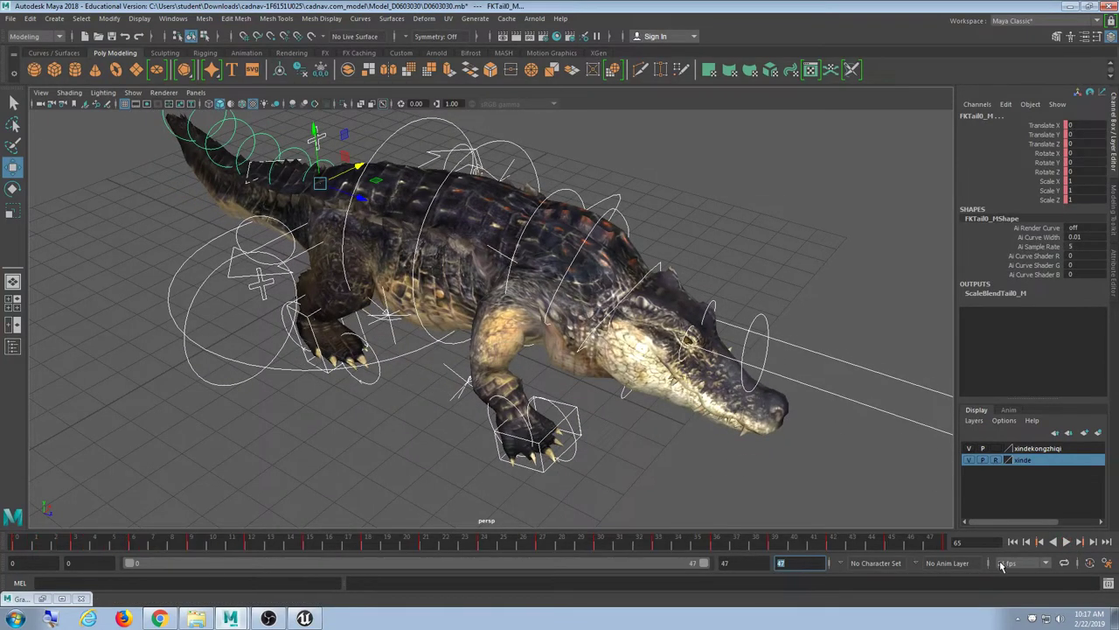
click(1067, 543)
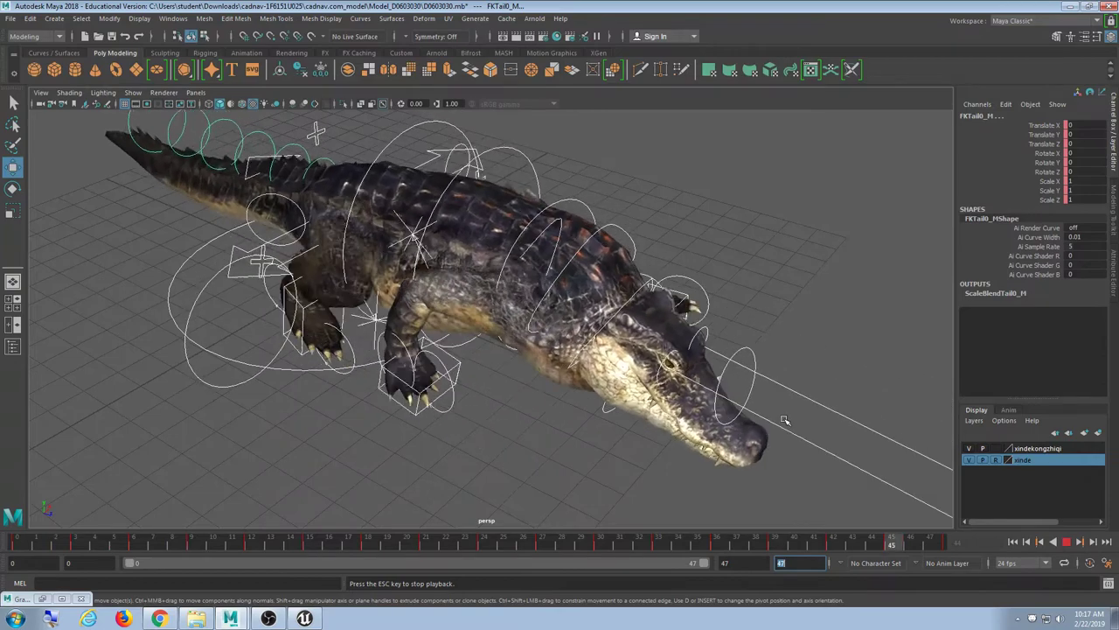
Stop playback, extend the playback range's end to frame 48, and play the walk cycle again.
click(1065, 542)
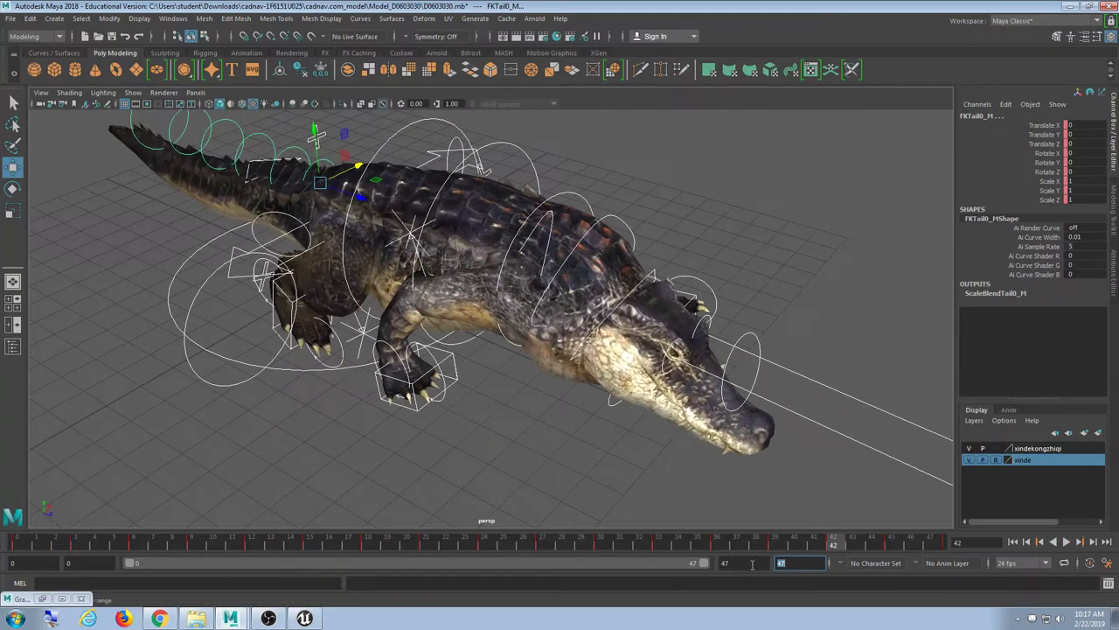
text(48)
key(Return)
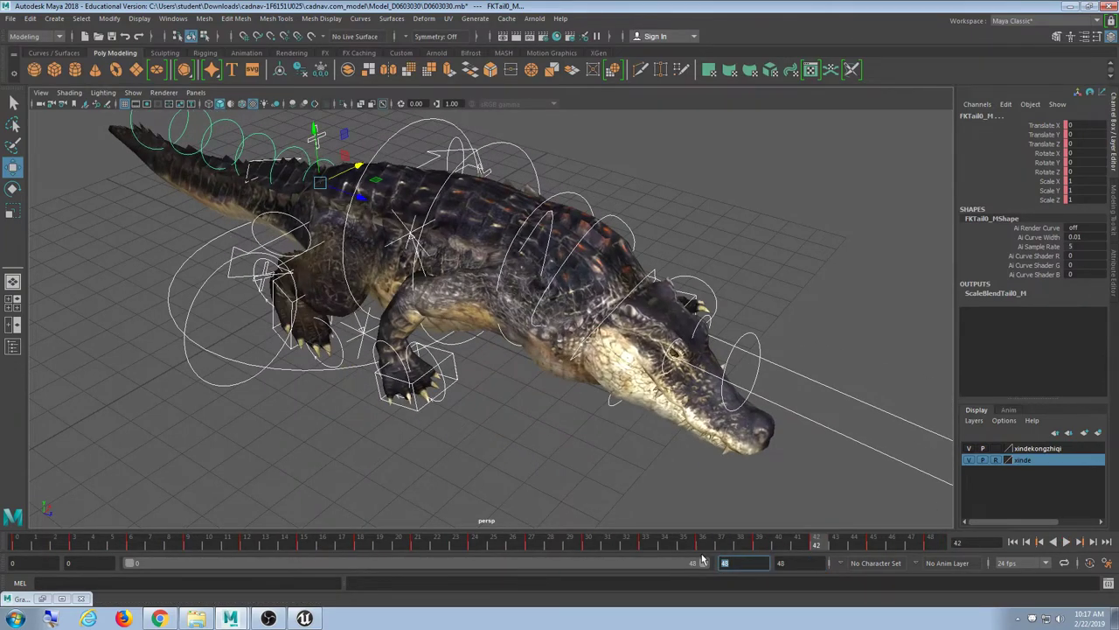
click(1066, 543)
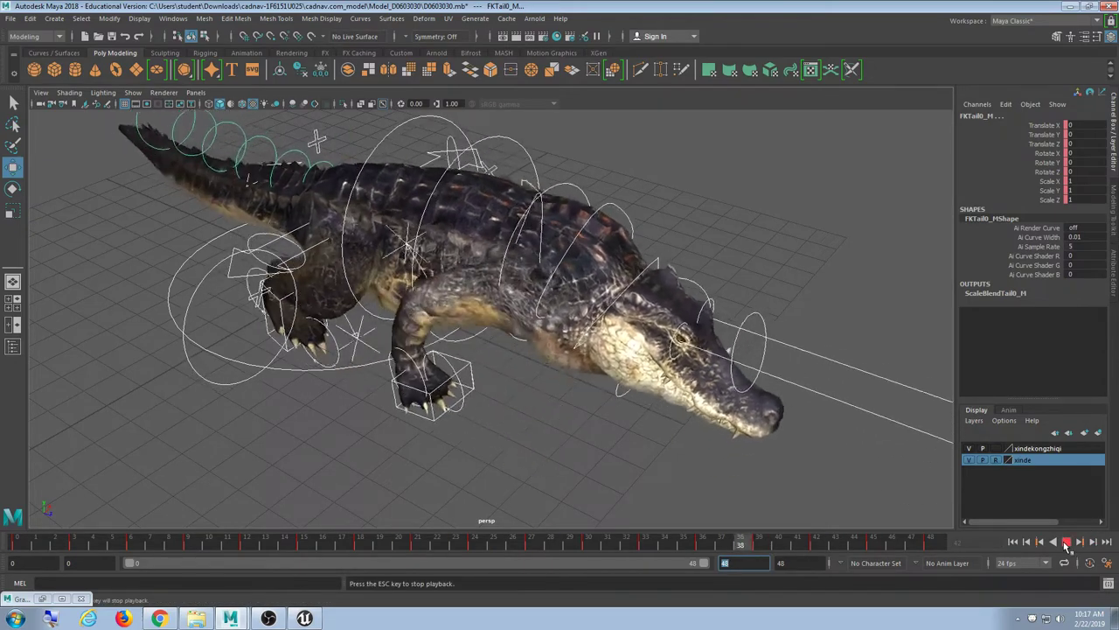
Select all of the crocodile's rig controls at frame 48 and review their animation curves in the Graph Editor.
key(Escape)
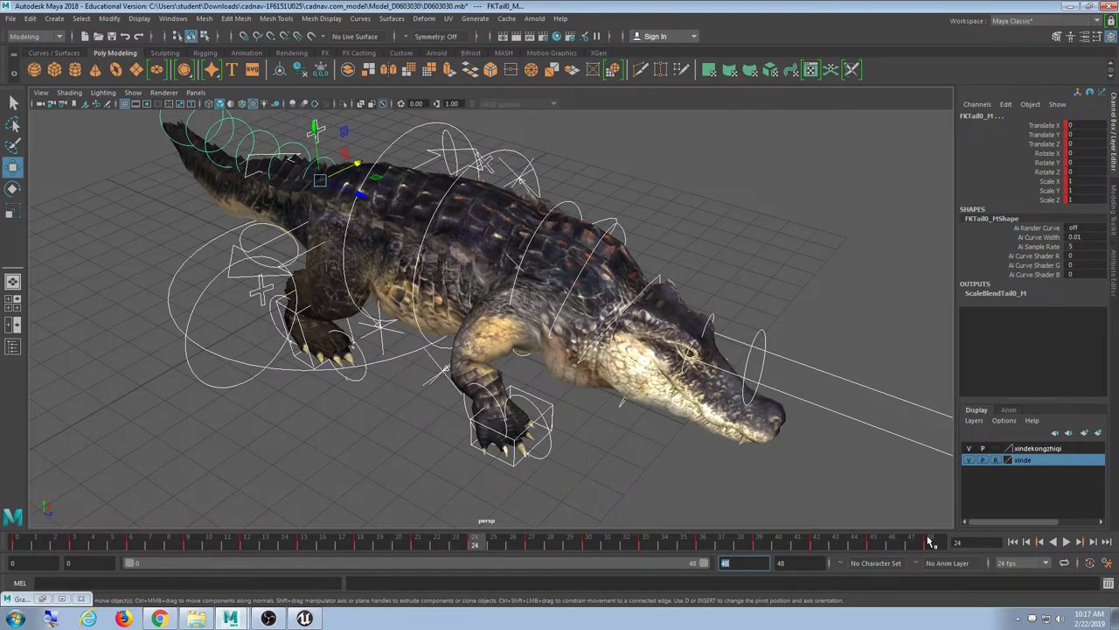
click(931, 542)
scroll(496, 349, down, 5)
click(167, 204)
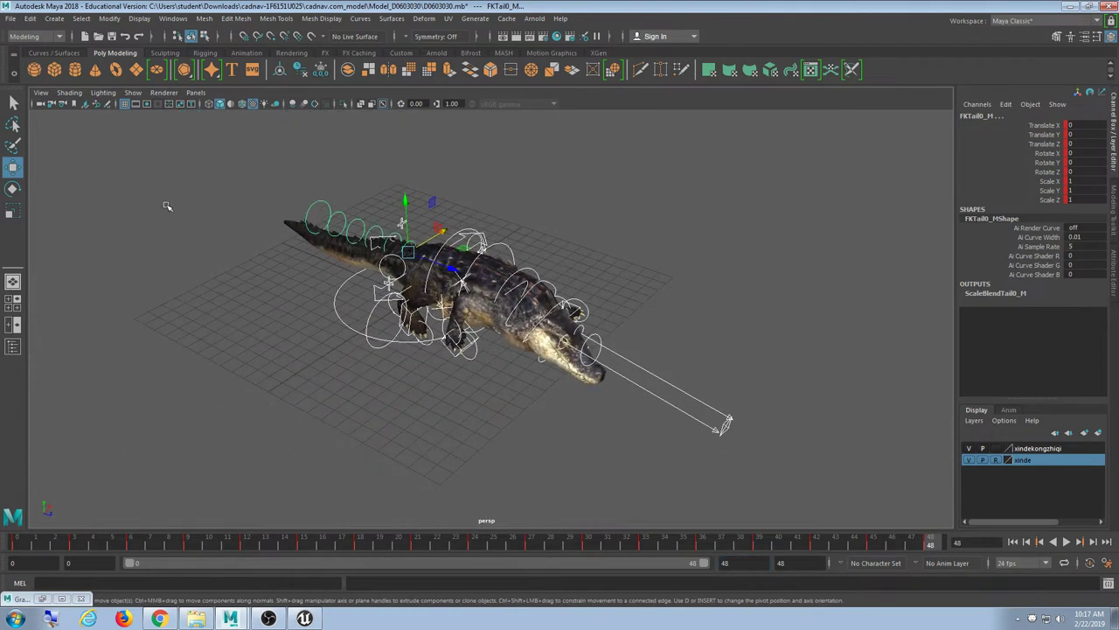
mouse_move(189, 164)
mouse_down()
mouse_move(750, 482)
mouse_move(784, 535)
mouse_up()
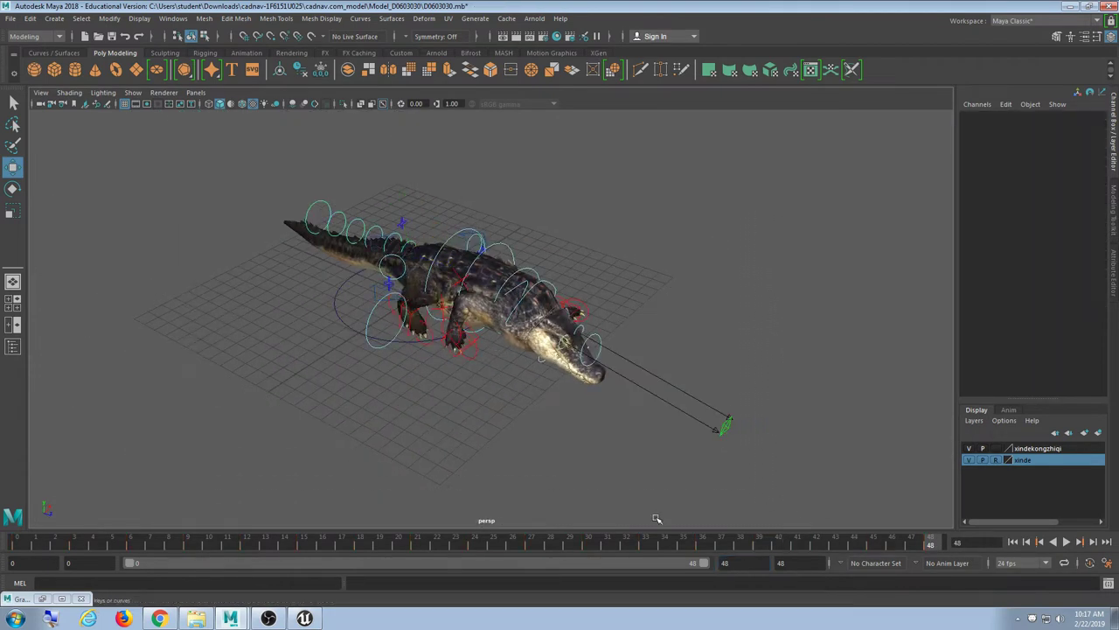
click(41, 599)
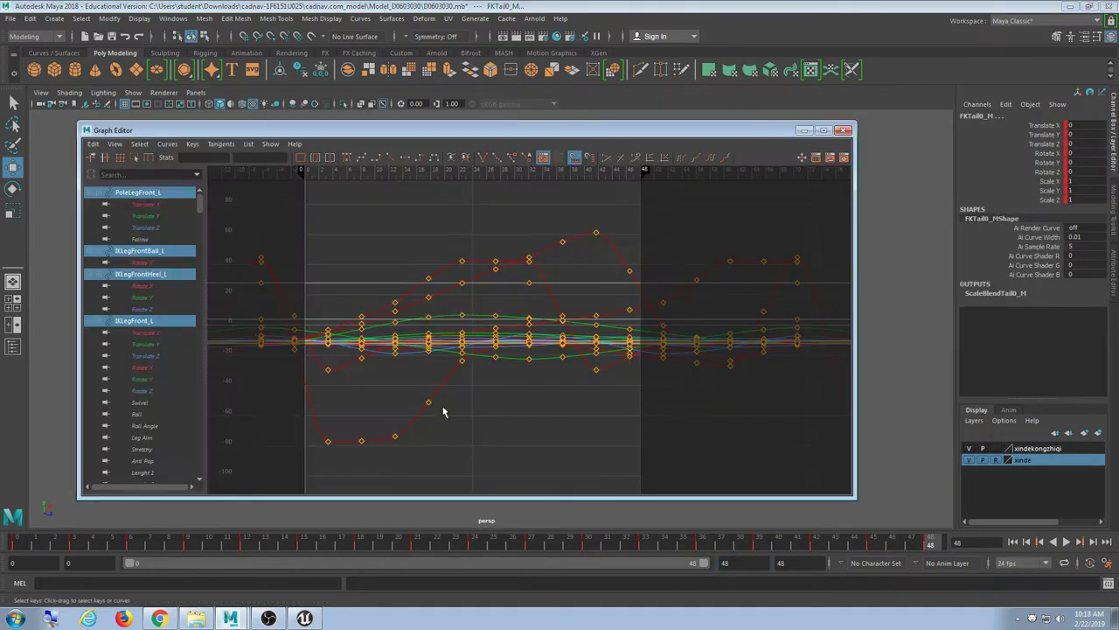
click(804, 131)
Scrub through the walk cycle on the timeline and play it back to check the loop.
drag(561, 545, 4, 547)
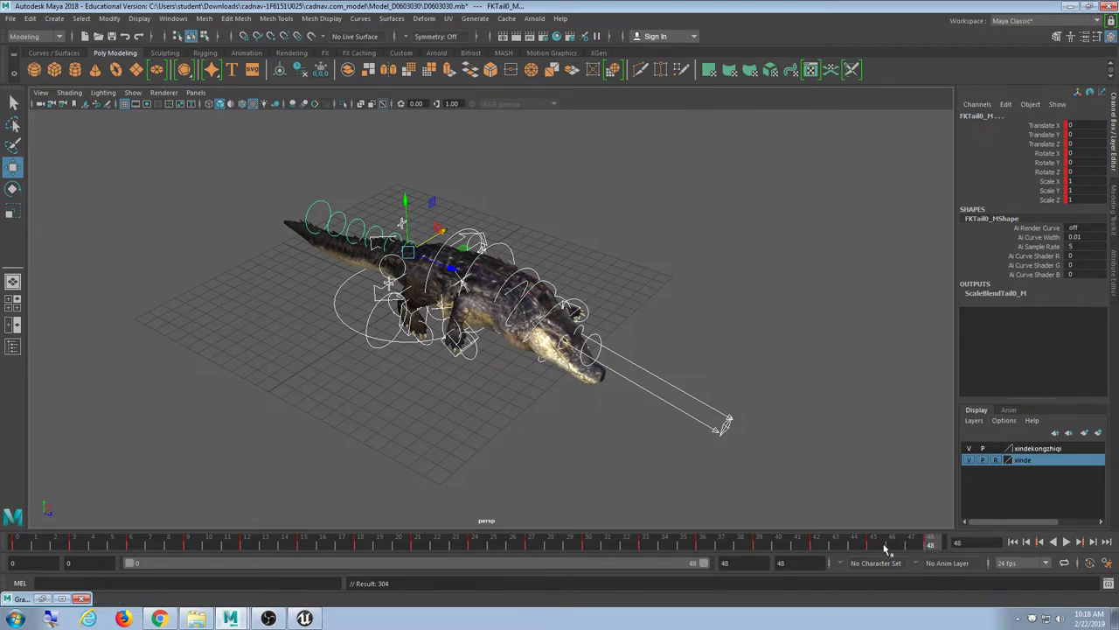
drag(886, 549, 873, 548)
click(1067, 544)
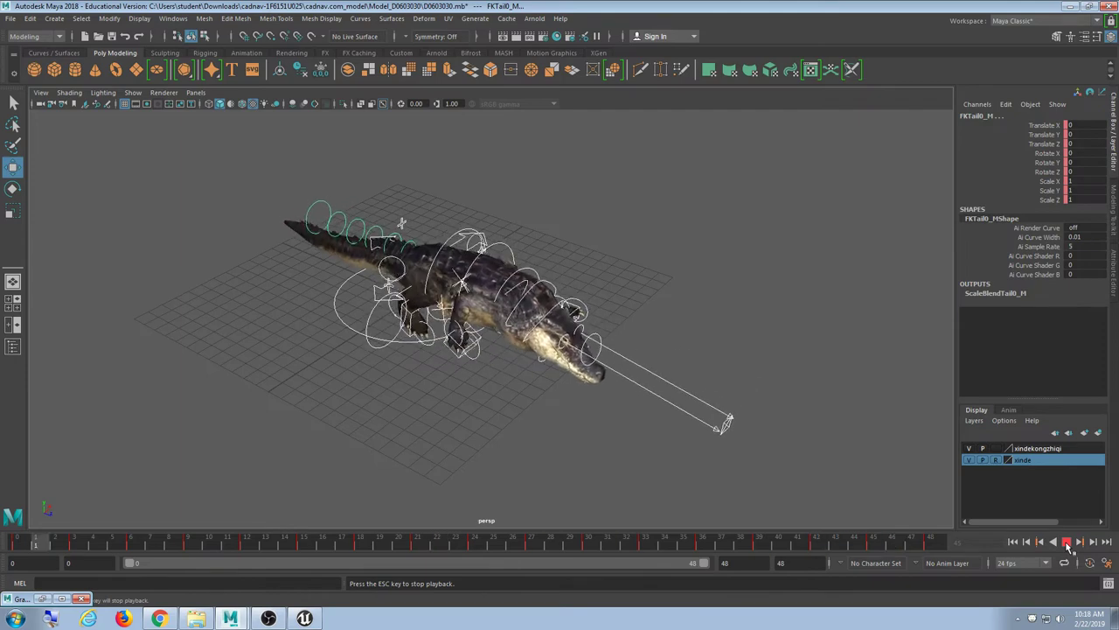
click(1067, 542)
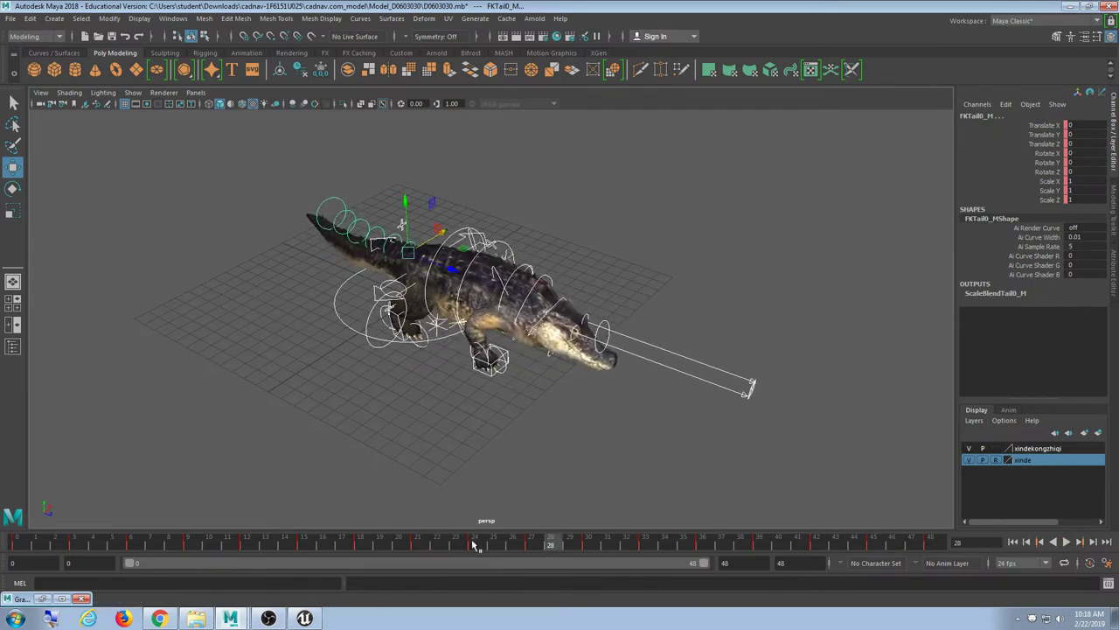
Check the rig controls' curves across frames 0 to 48 in the Graph Editor.
click(42, 598)
scroll(411, 396, down, 3)
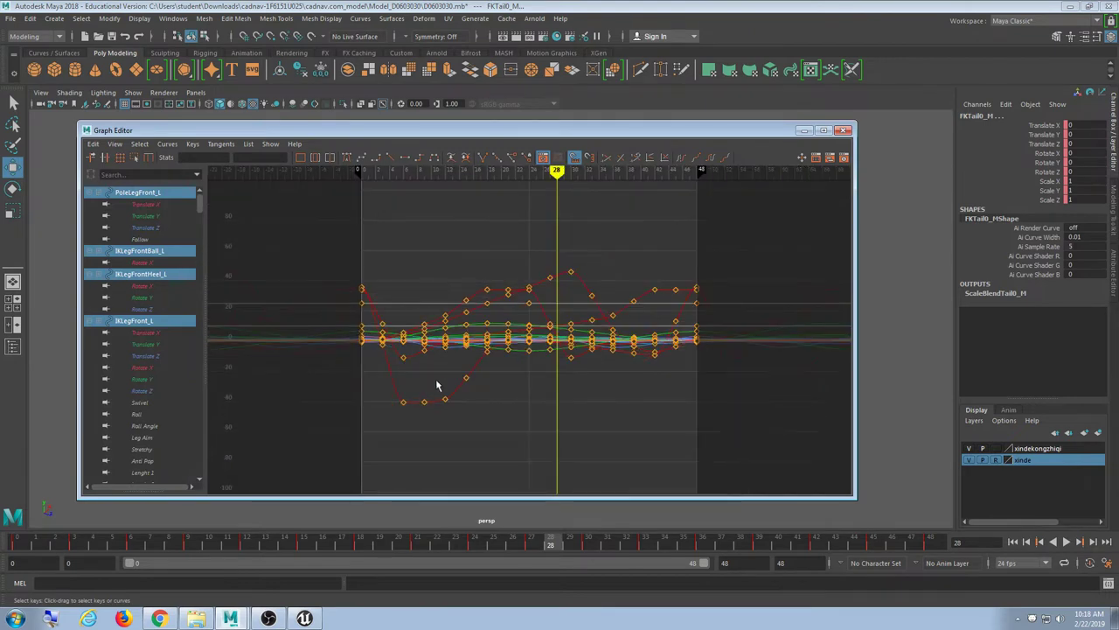
click(805, 131)
Select all of the crocodile's rig controls and set a key on them at frame 0.
click(283, 218)
drag(272, 157, 837, 487)
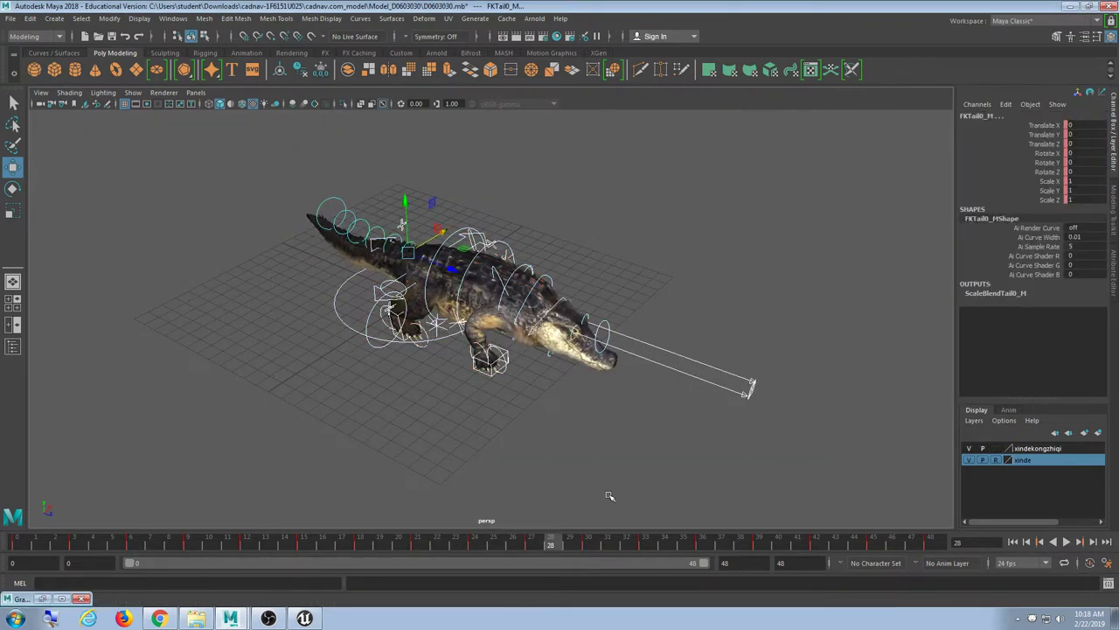
alt+middle_drag(606, 492, 598, 485)
click(20, 543)
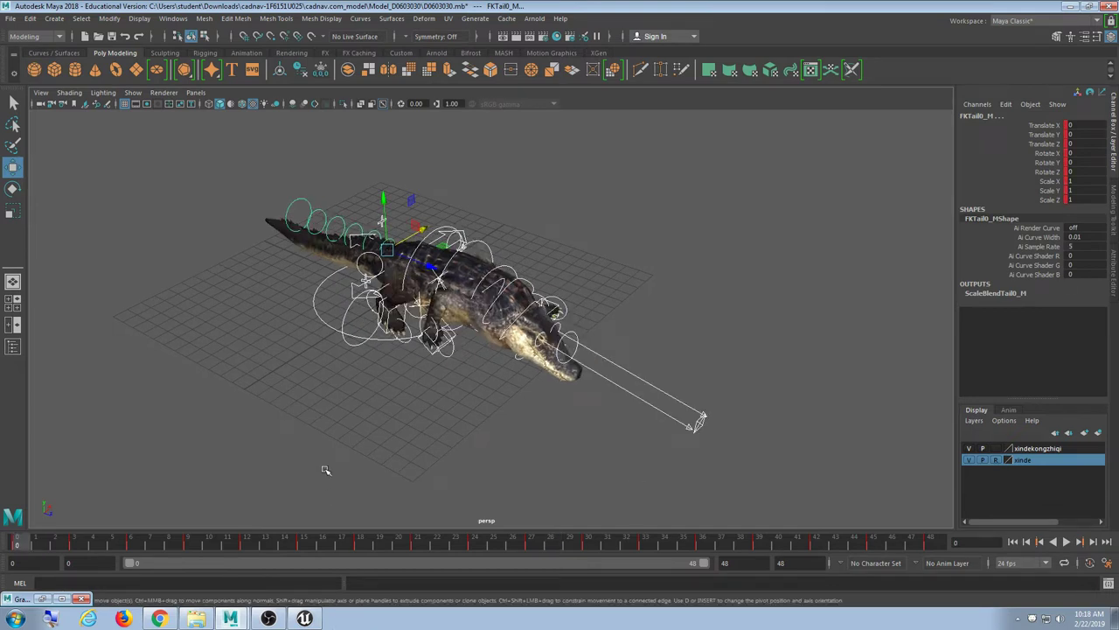
key(s)
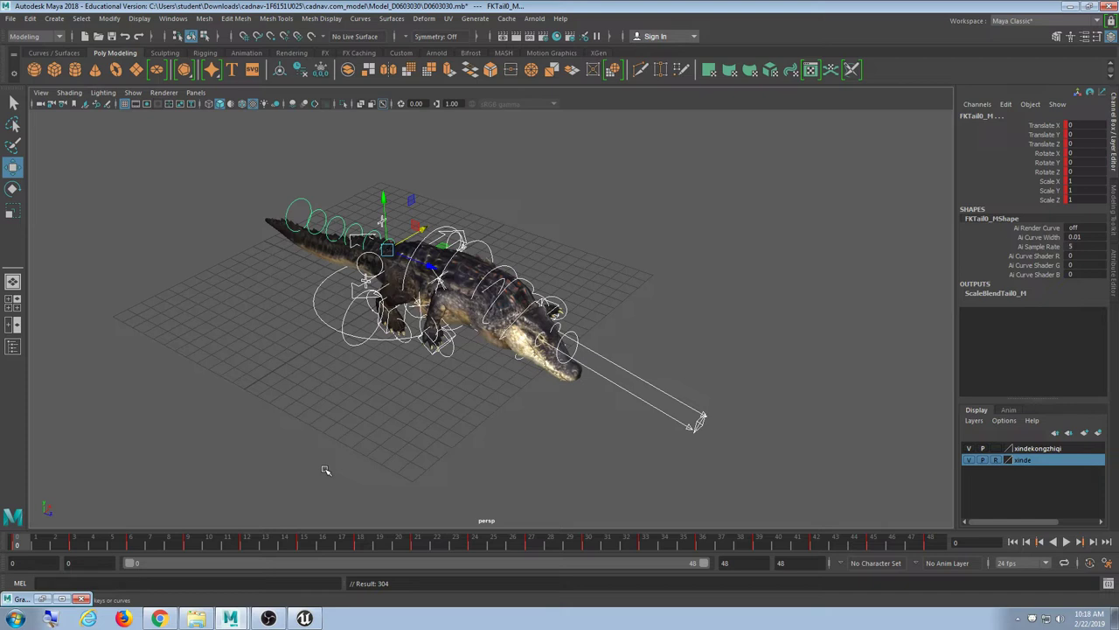
Copy the rig controls' keys from frame 0 and paste them at frame 48.
right_click(25, 543)
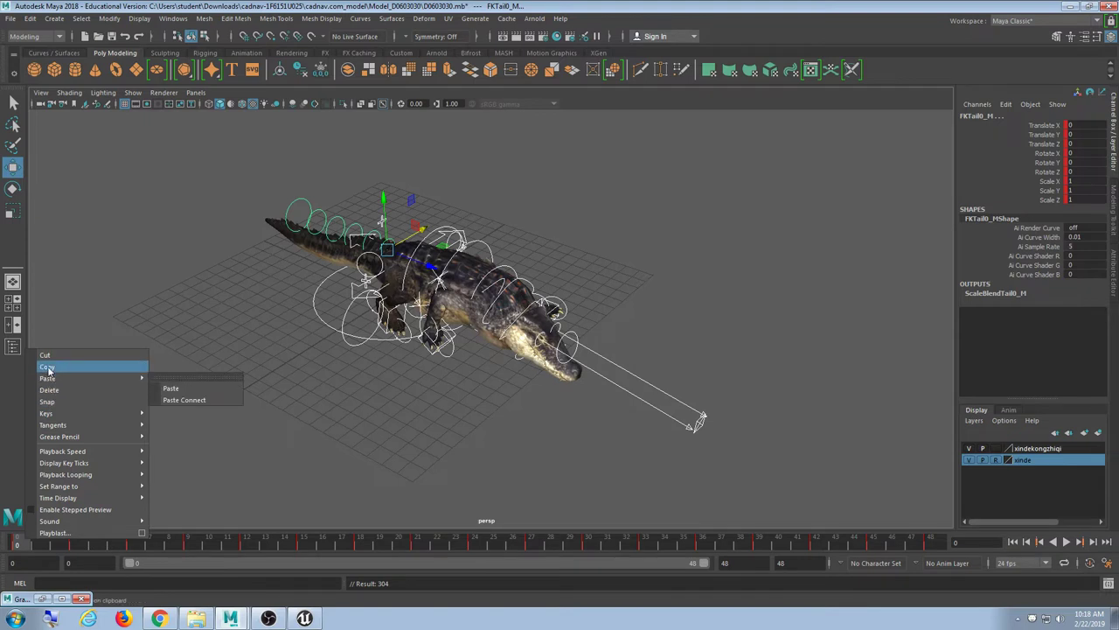
click(48, 367)
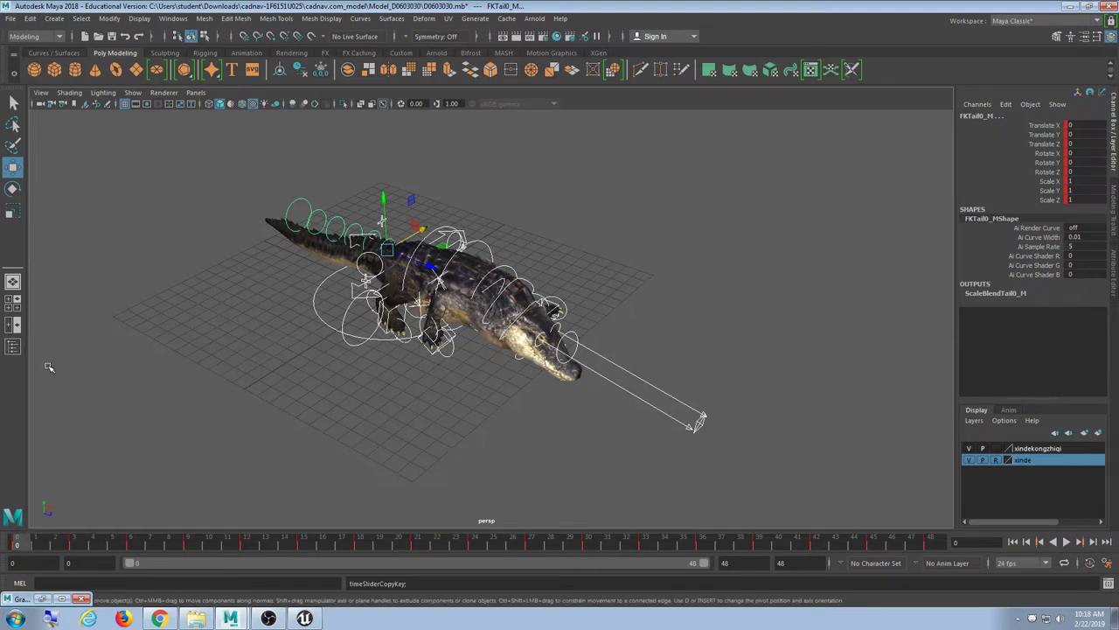
right_click(944, 544)
mouse_move(969, 382)
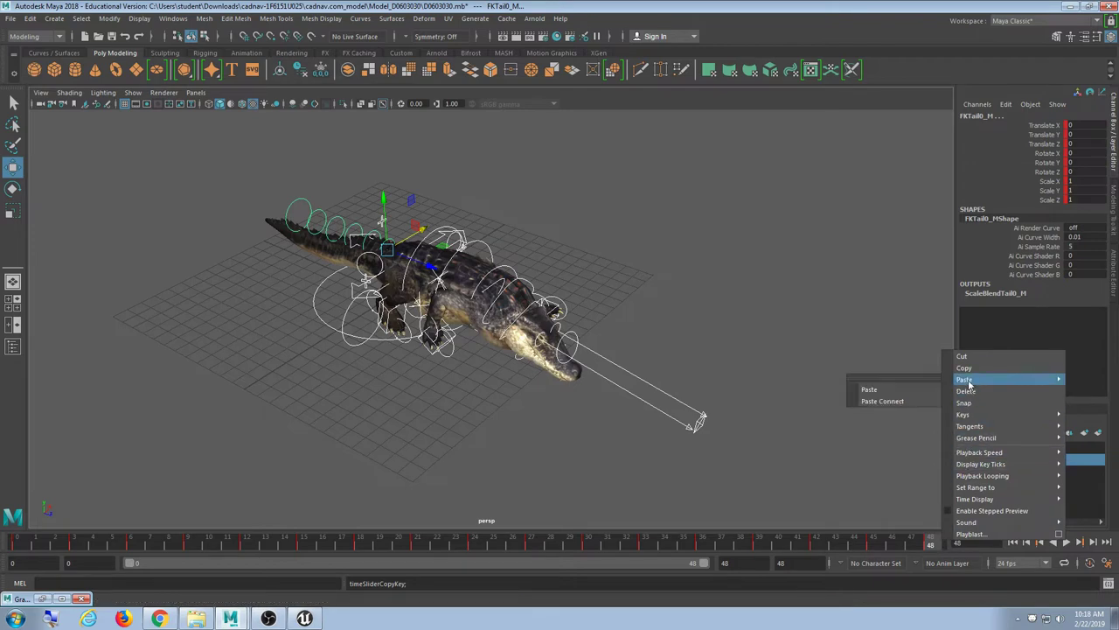
click(906, 396)
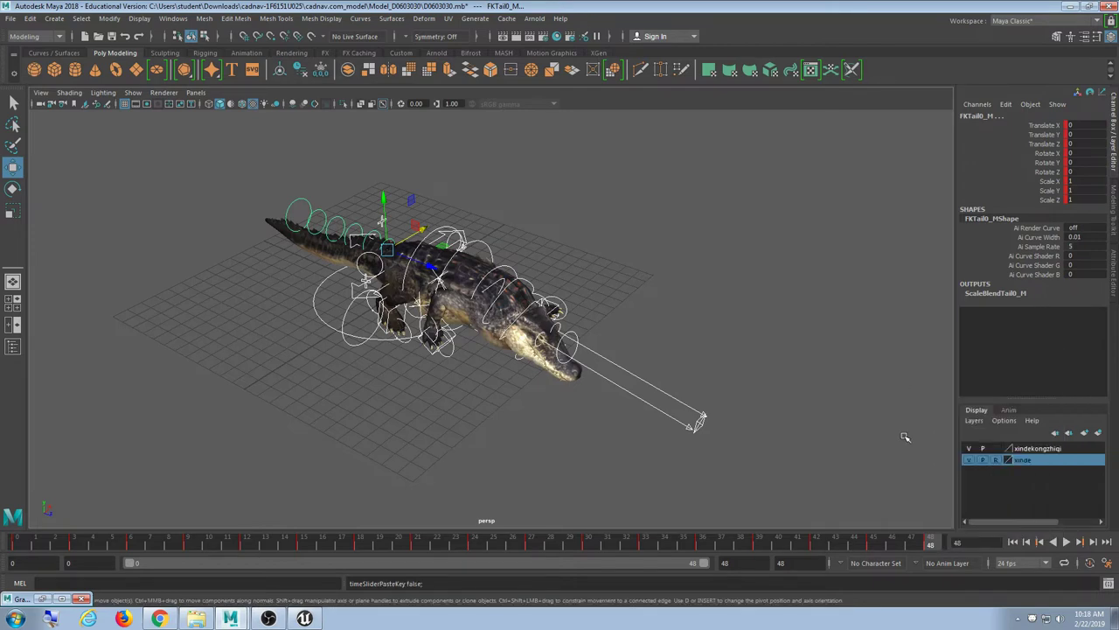
Play back the walk cycle and inspect the crocodile's motion from its other side and from above.
drag(918, 544, 1, 544)
click(1068, 542)
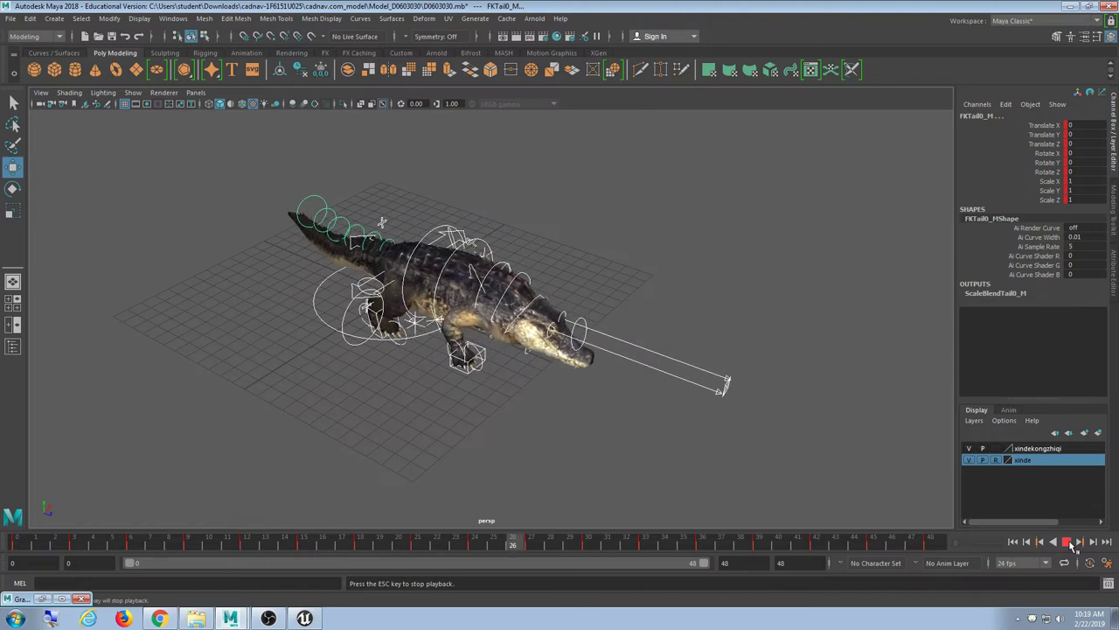
alt+drag(717, 314, 546, 330)
alt+drag(493, 191, 511, 330)
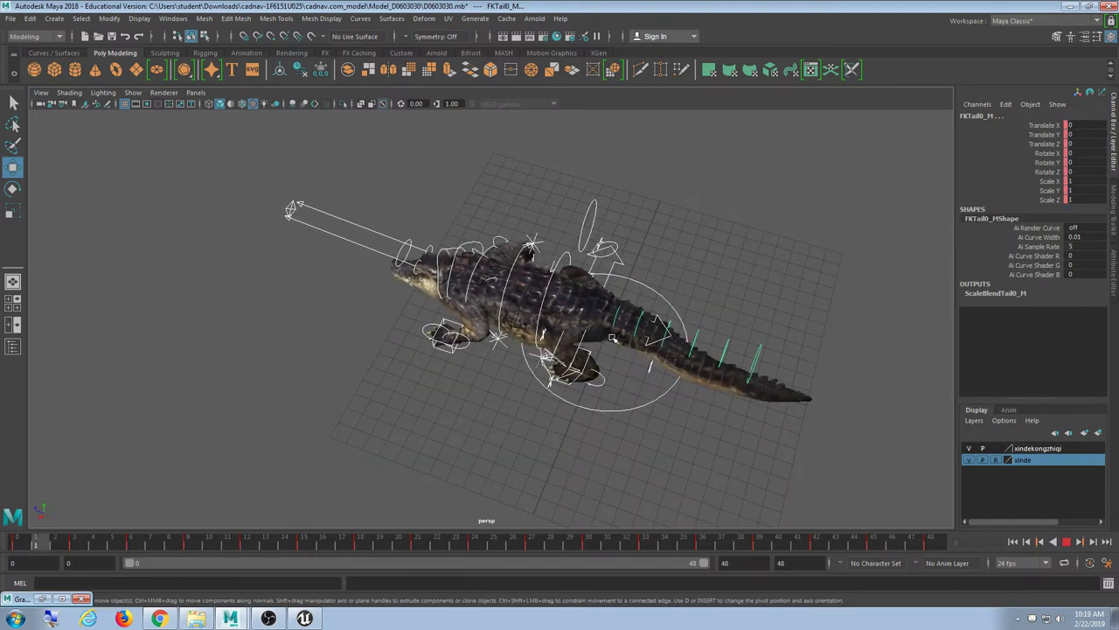
alt+drag(511, 330, 592, 364)
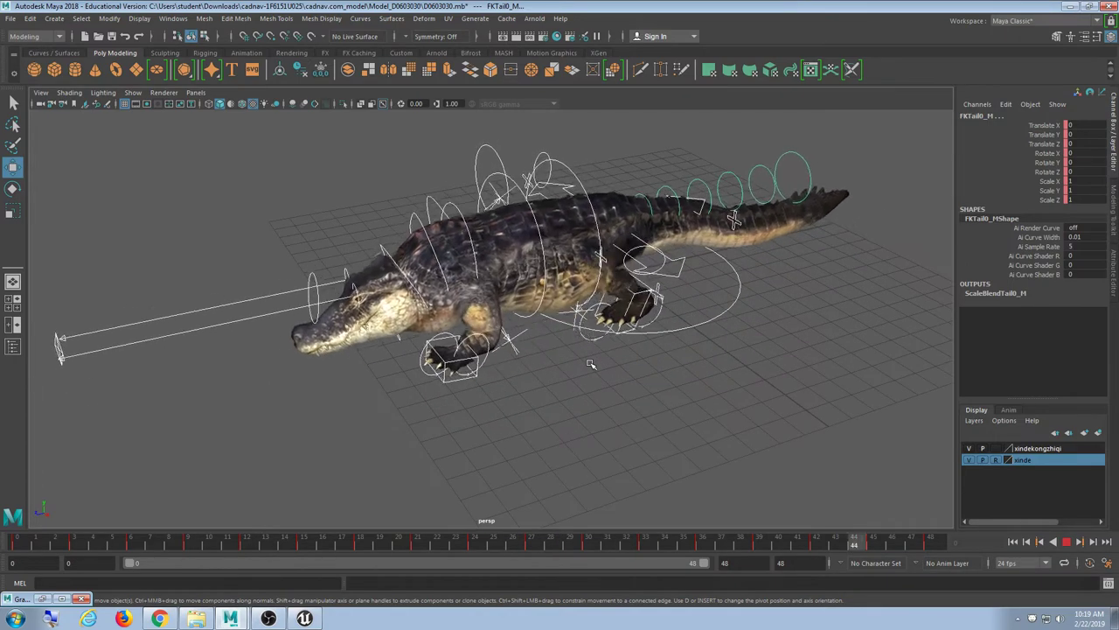
Set the animation end frame to 47 and play the walk cycle to check it from both sides.
click(1056, 543)
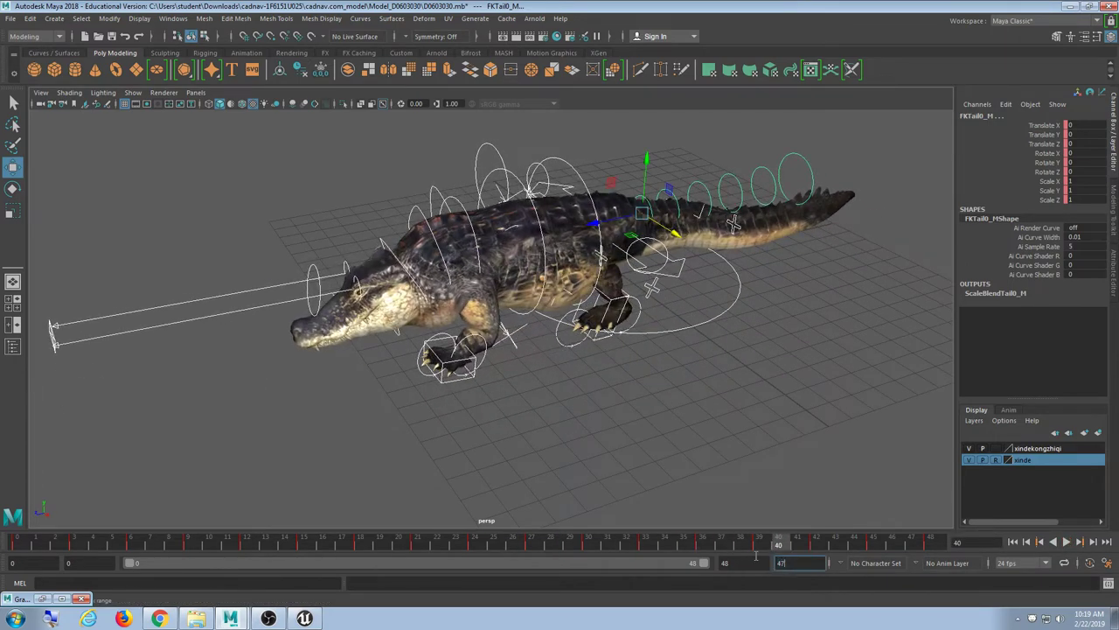
key(Return)
click(1067, 542)
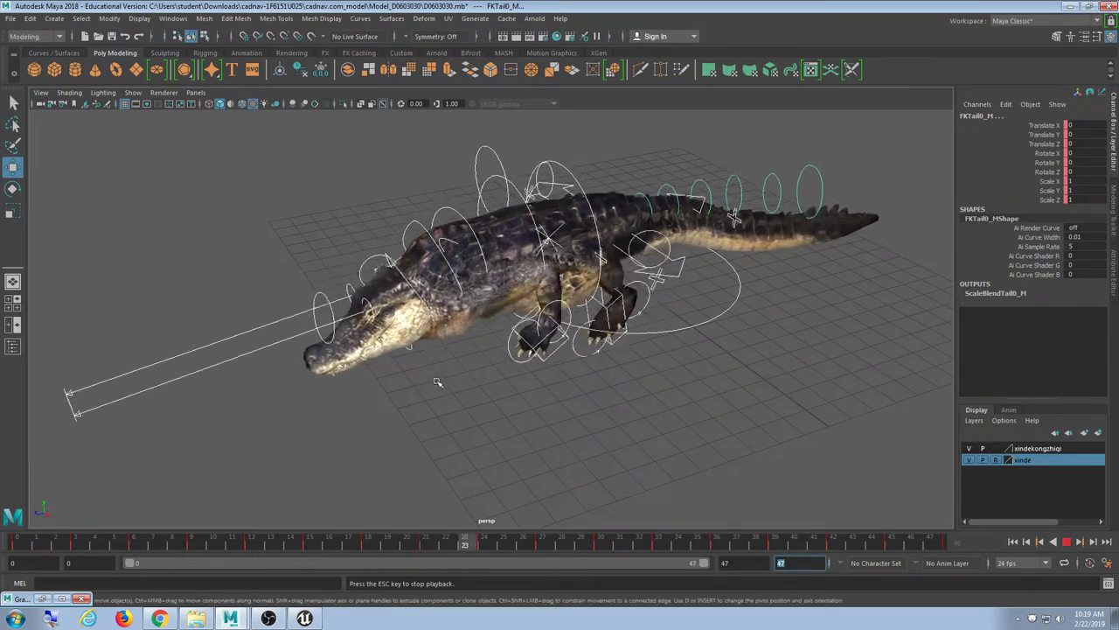
alt+drag(437, 383, 670, 377)
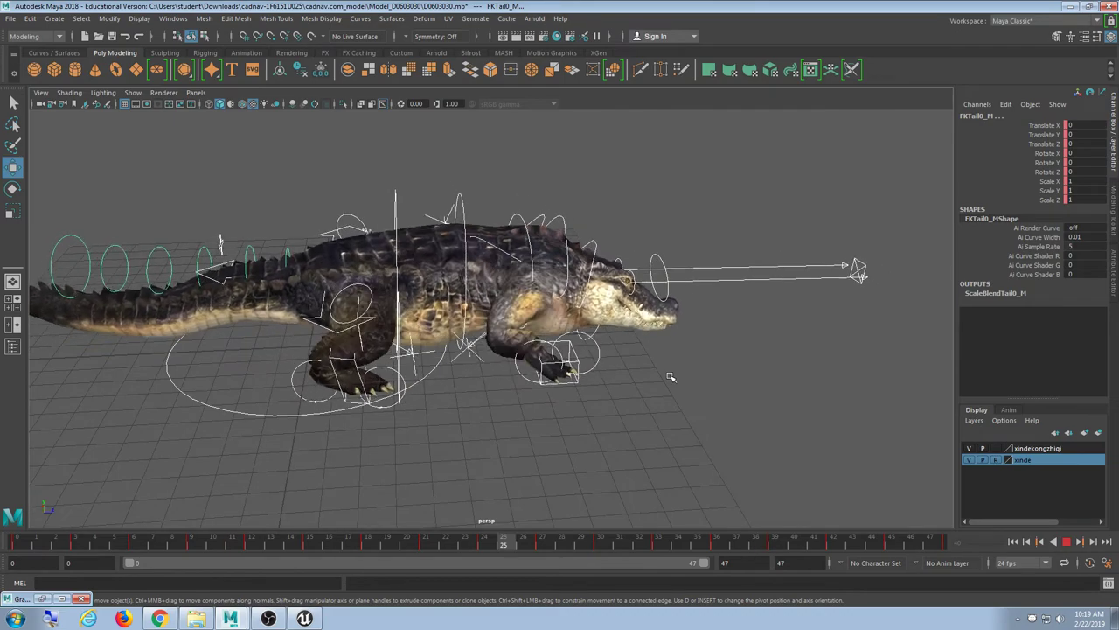
alt+drag(662, 377, 618, 397)
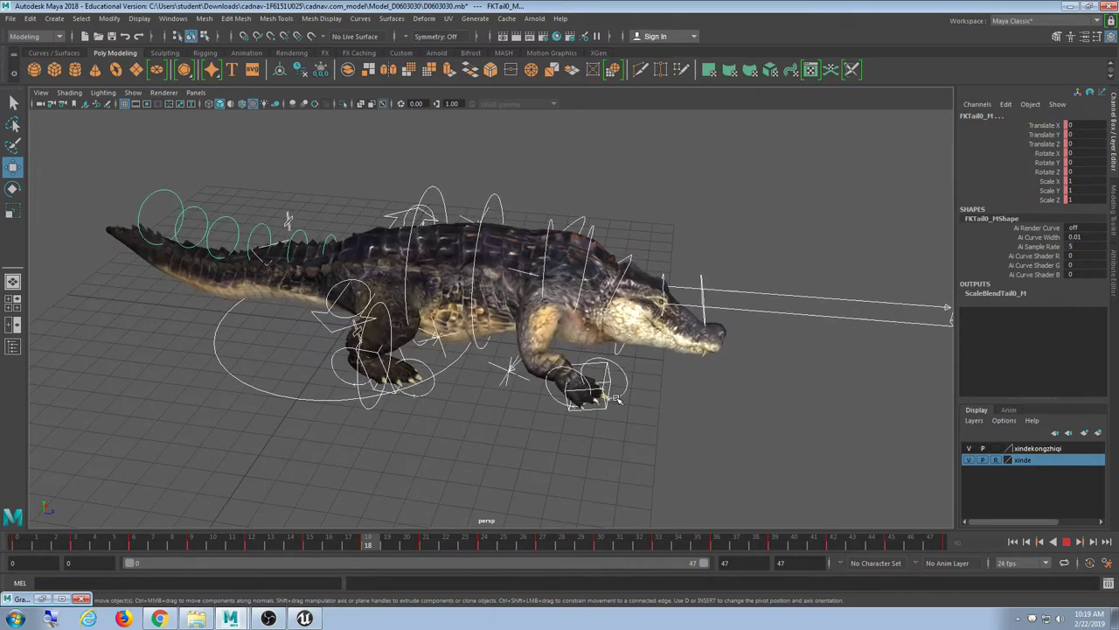
click(1067, 542)
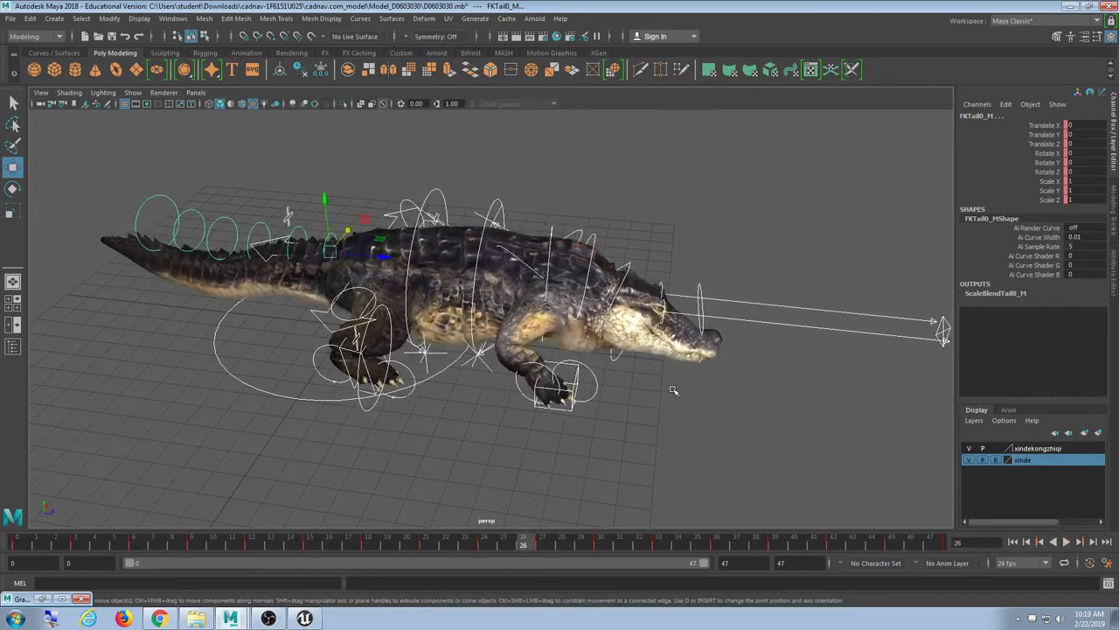
Try rotating the jaw control FKJaw_M about Z to about -5.25 degrees at frame 26.
alt+drag(673, 390, 455, 387)
alt+middle_drag(455, 387, 575, 398)
alt+drag(575, 398, 477, 352)
click(466, 238)
key(e)
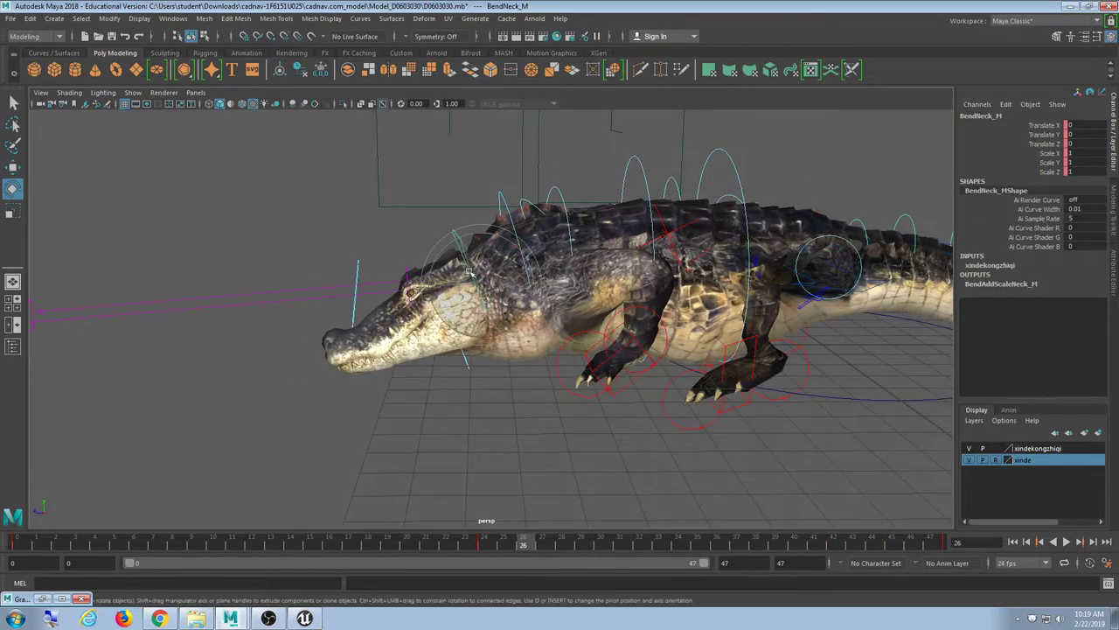
click(435, 320)
click(470, 364)
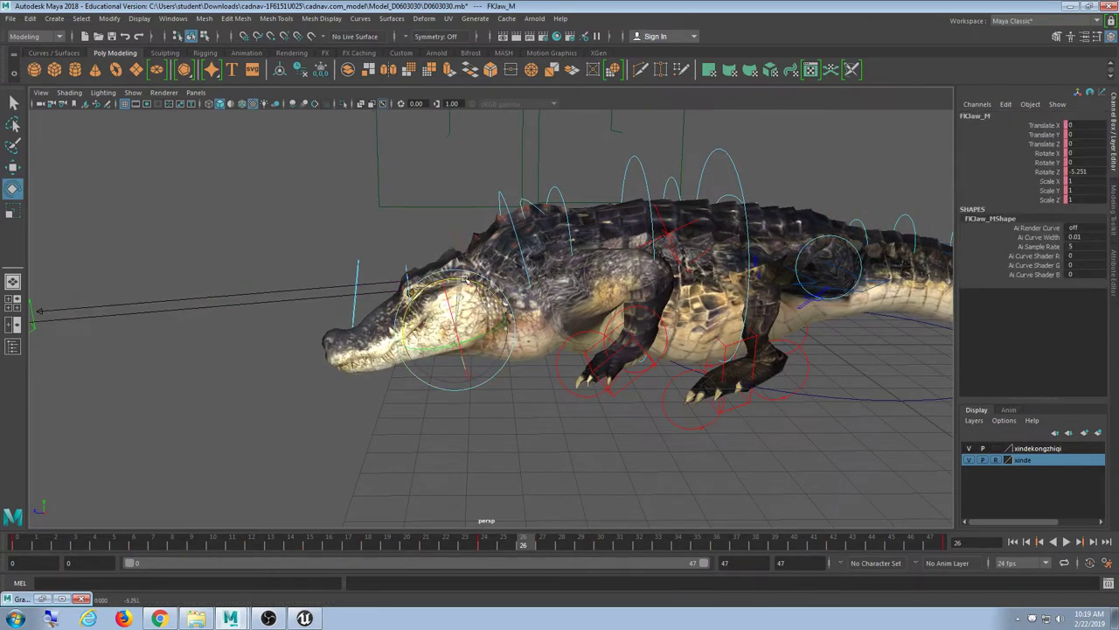
click(504, 443)
Try moving the neck control BendNeck_M downward with the Move tool, and undo the move.
alt+middle_drag(433, 337, 496, 350)
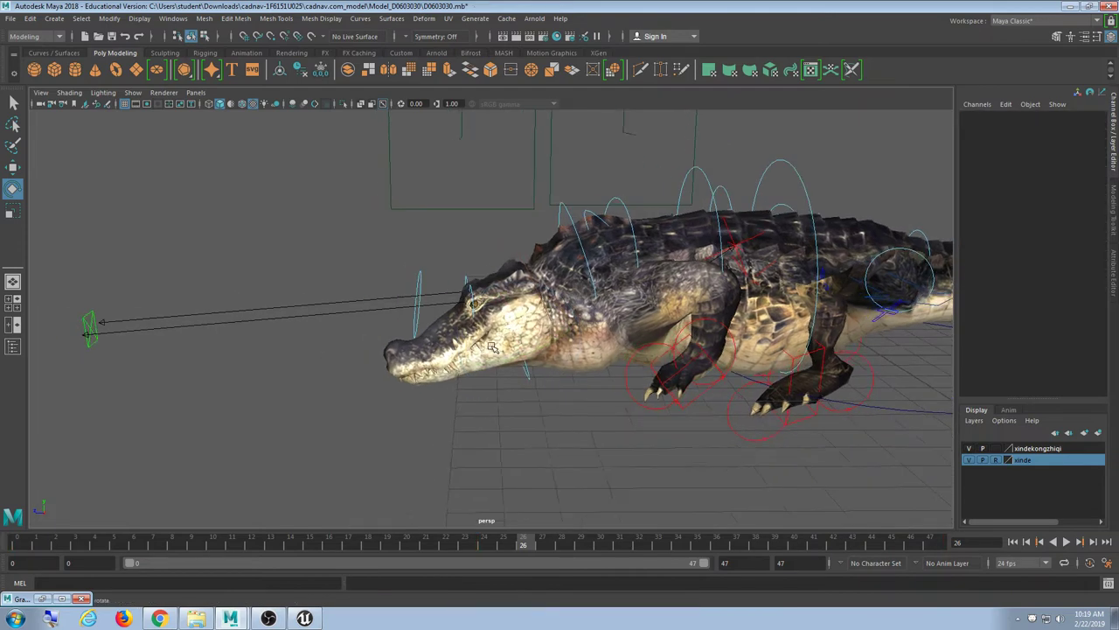
scroll(497, 349, up, 5)
click(551, 409)
key(w)
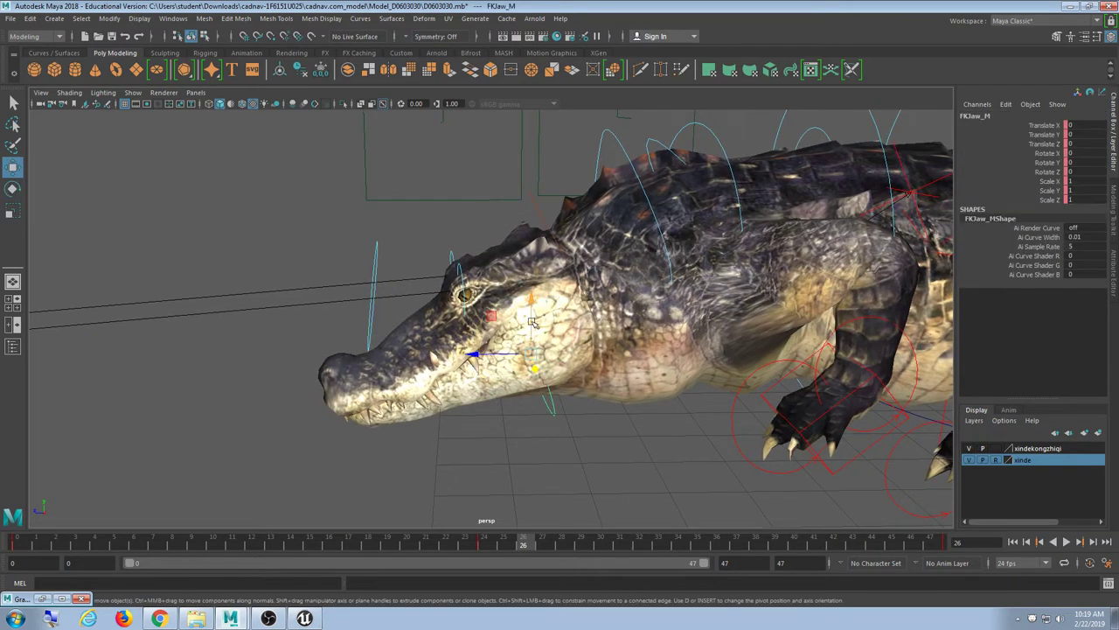
click(541, 216)
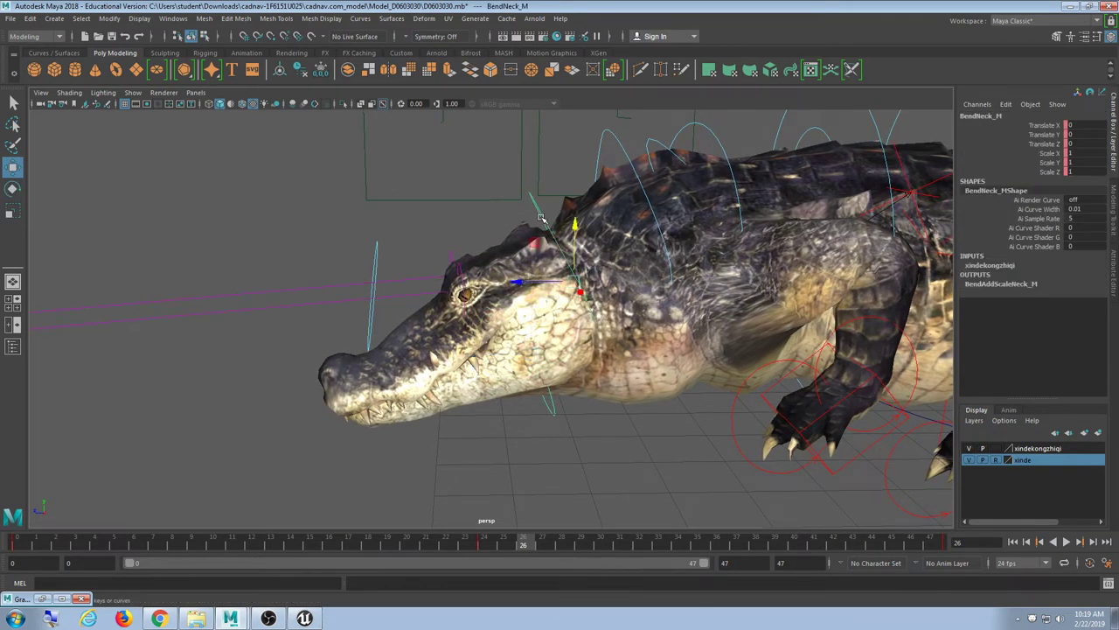
drag(575, 226, 569, 269)
key(ctrl+z)
Try rotating the crocodile's neck control FKNeck_M at frame 26.
click(598, 401)
click(551, 226)
key(e)
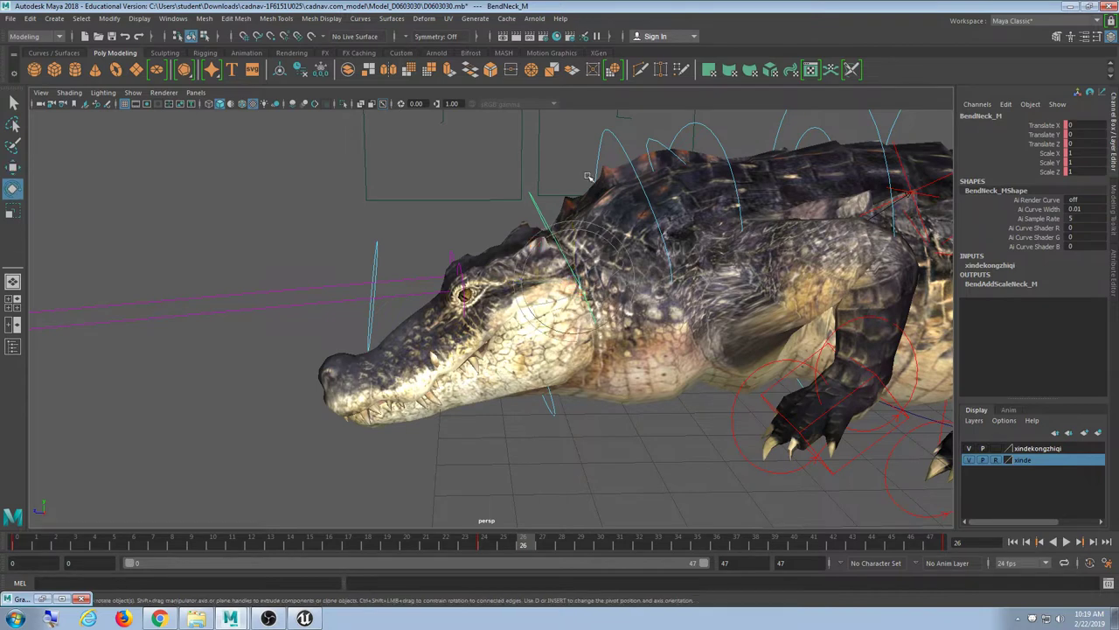
click(598, 172)
drag(602, 212, 550, 407)
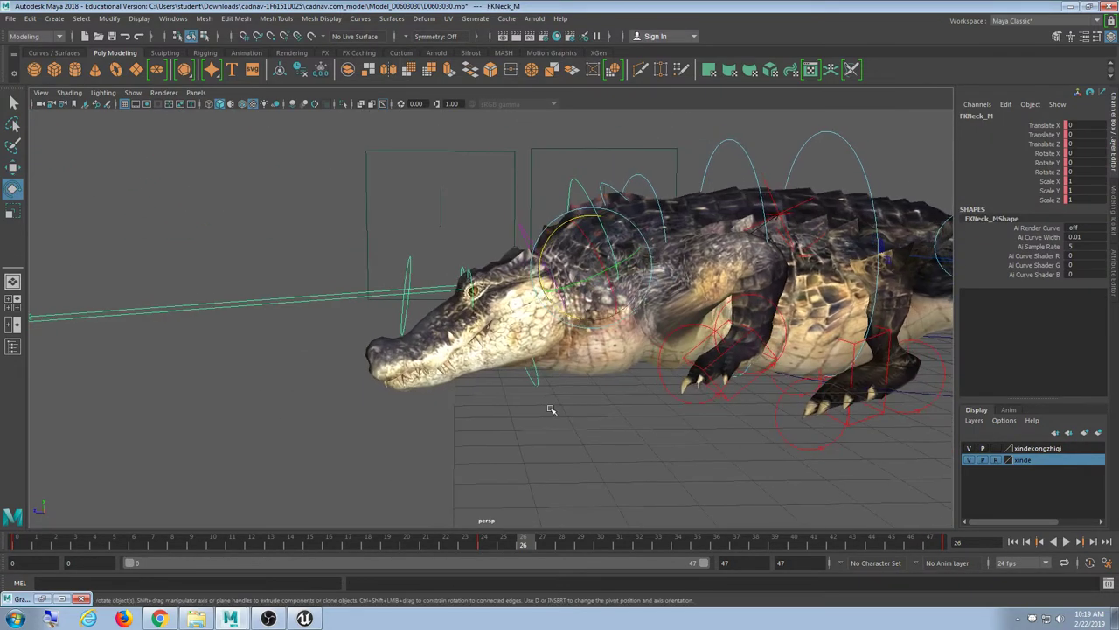
Try rotating the jaw control FKJaw_M freely on all three axes.
click(528, 394)
click(535, 387)
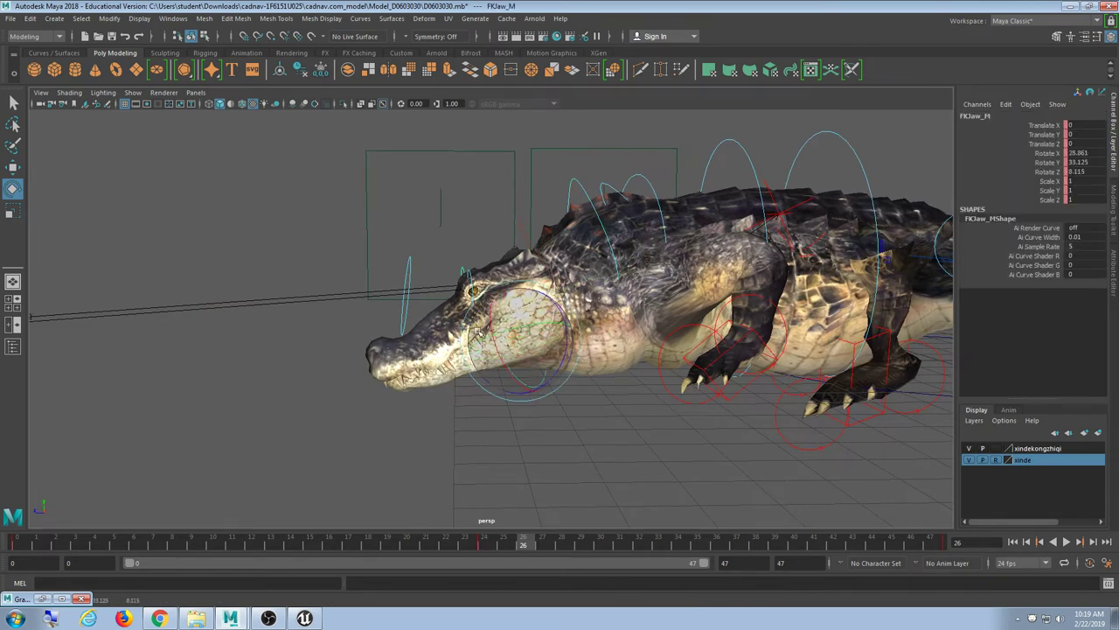
click(550, 421)
Try shifting the neck bend control BendNeck_M vertically with the Move tool at frame 26, and undo the move.
mouse_move(550, 420)
alt+mouse_down()
mouse_move(533, 412)
mouse_move(603, 407)
mouse_move(535, 411)
alt+mouse_up()
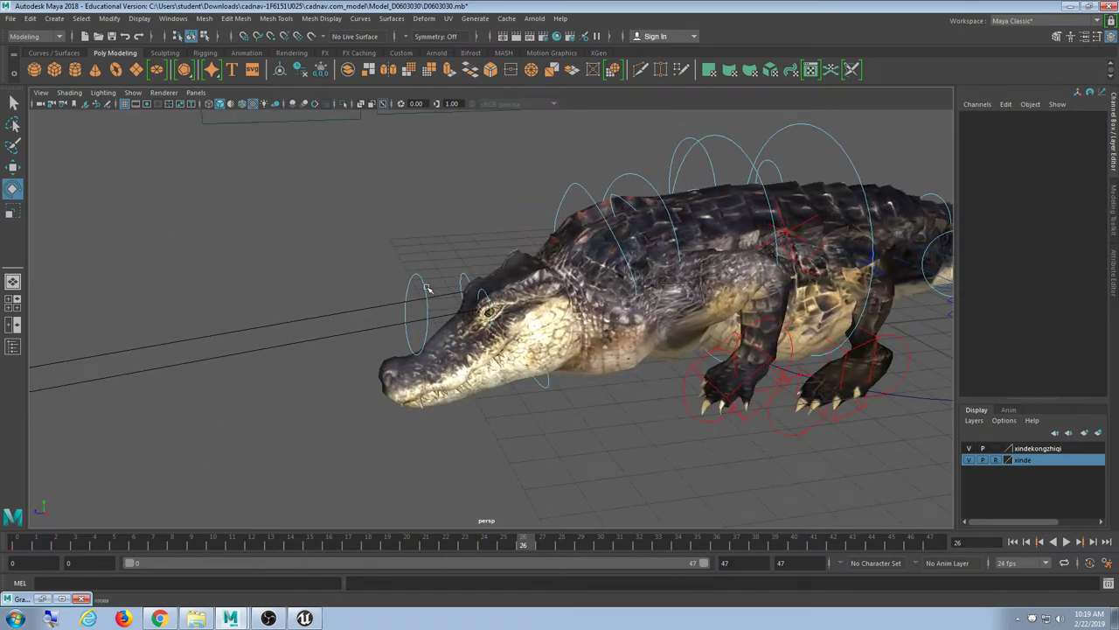
click(464, 278)
alt+drag(499, 289, 520, 262)
click(542, 443)
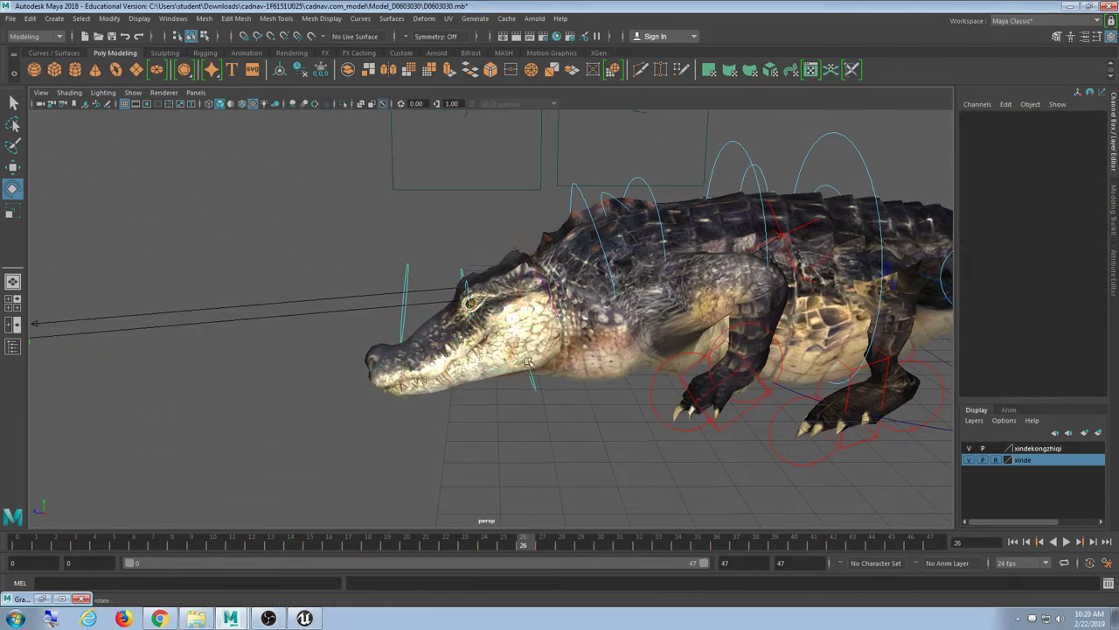
alt+drag(528, 362, 494, 376)
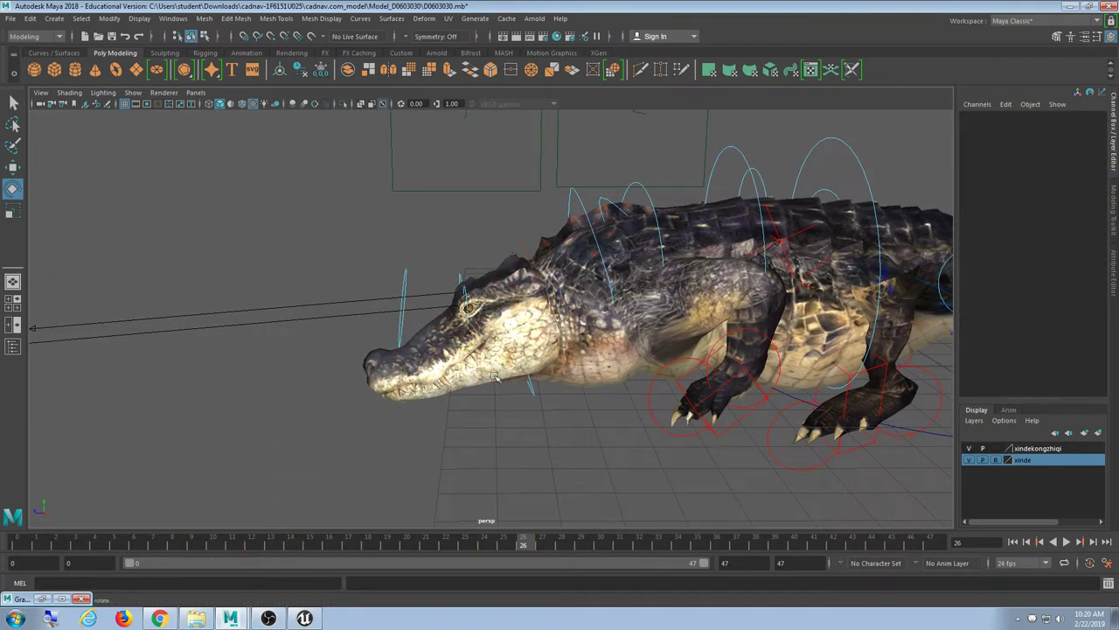
click(522, 243)
alt+drag(522, 243, 547, 335)
key(w)
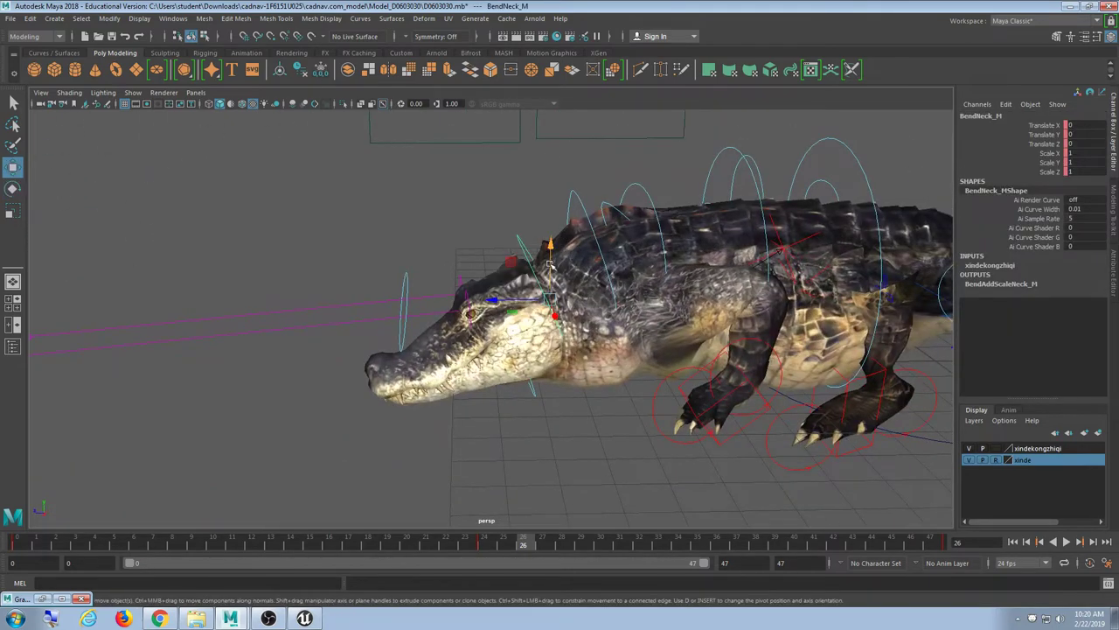
mouse_move(549, 264)
mouse_down()
mouse_move(532, 300)
mouse_move(544, 279)
mouse_up()
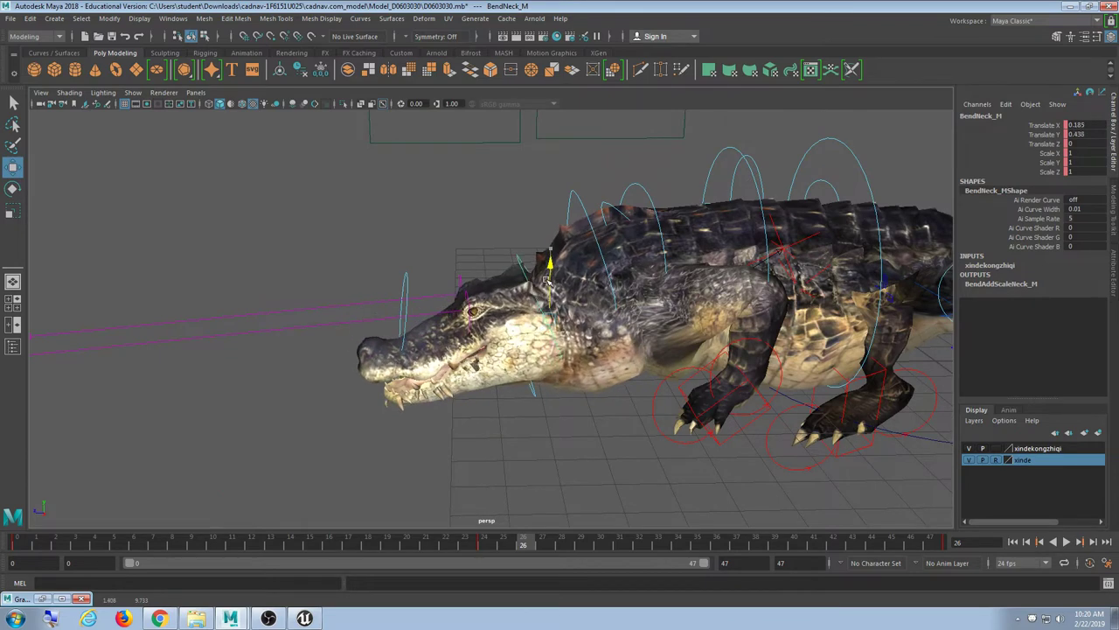
key(ctrl+z)
Try rotating the left shoulder control FKScapula_L about X by about 10.7 degrees.
scroll(551, 404, up, 2)
alt+drag(635, 263, 619, 259)
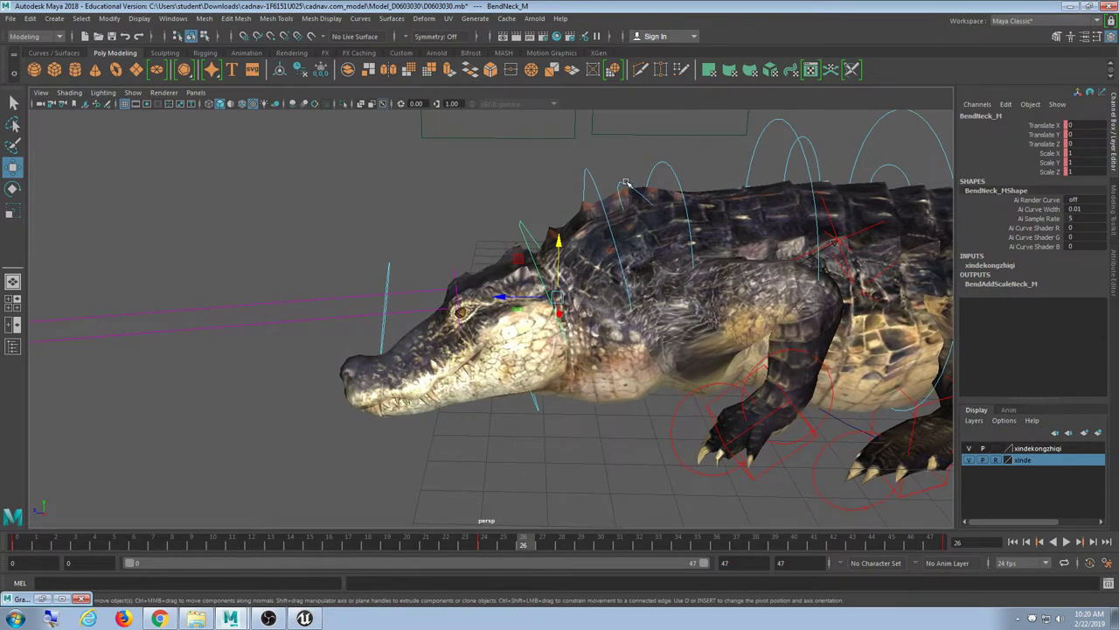
click(626, 184)
key(e)
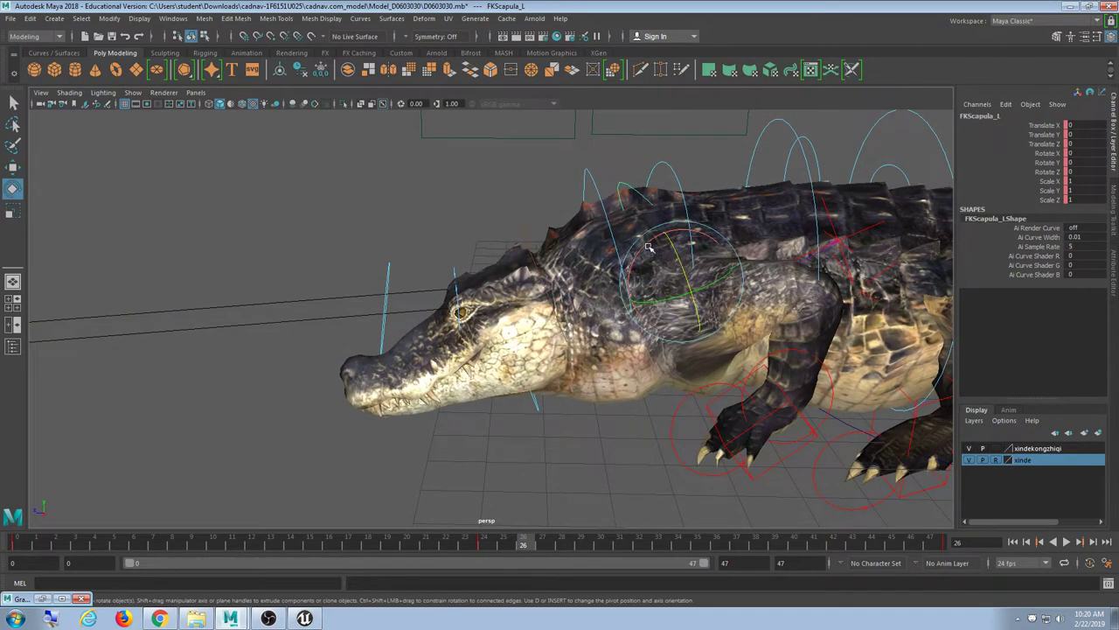
drag(648, 247, 656, 244)
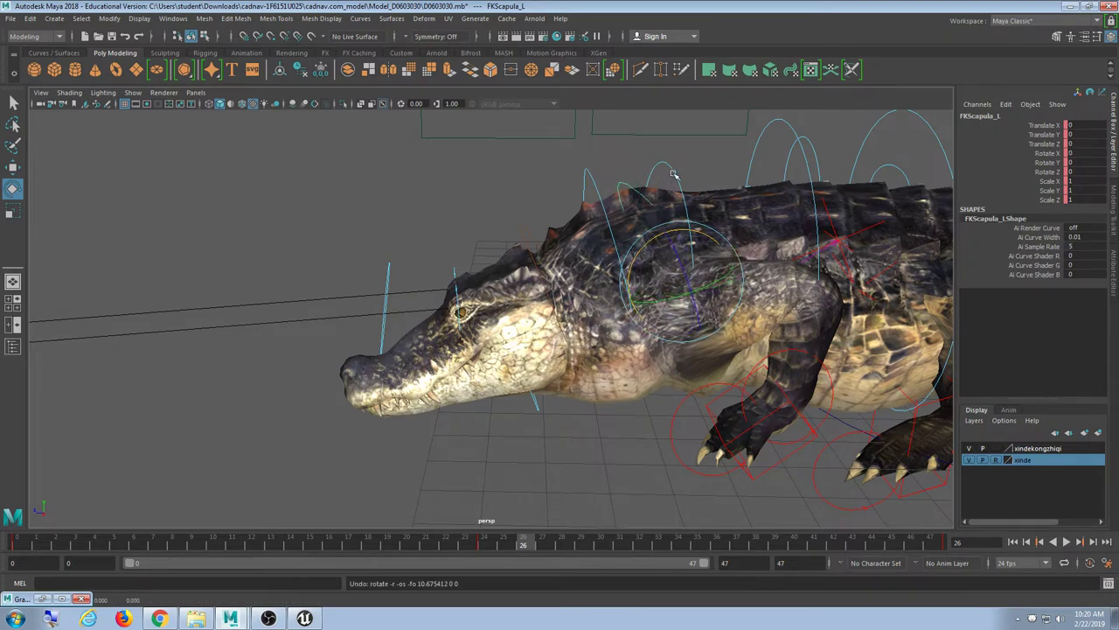
Try rotating the chest control FKChest_M about Z by about -16.7 degrees, undo the rotation, and clear the selection.
click(643, 228)
drag(642, 225, 657, 219)
key(ctrl+z)
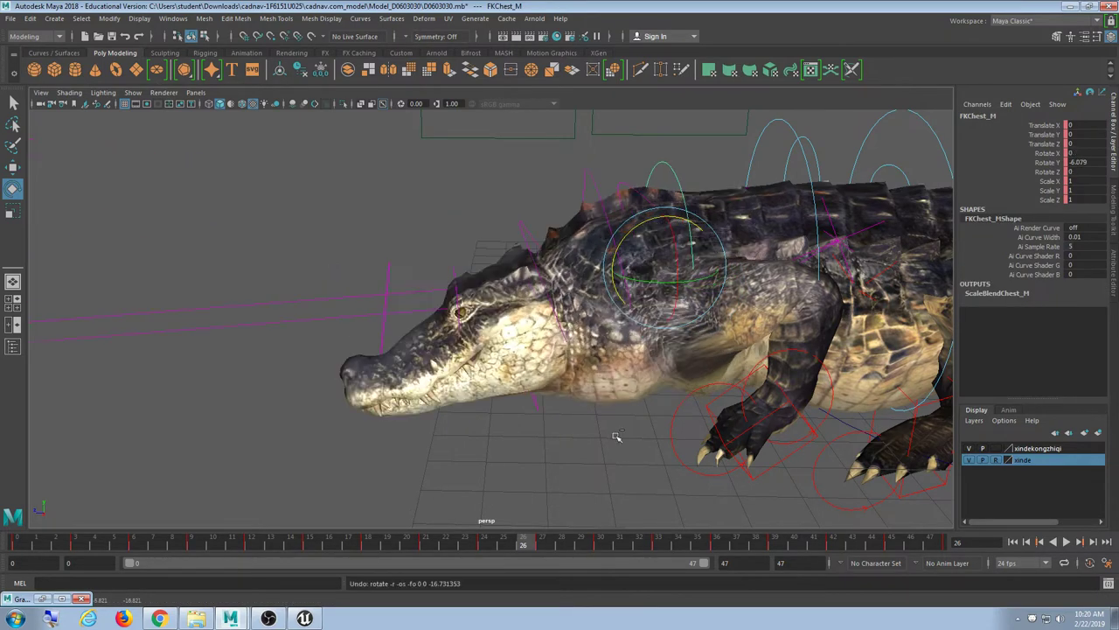
scroll(612, 441, down, 4)
scroll(607, 452, up, 4)
alt+drag(607, 452, 463, 460)
click(457, 453)
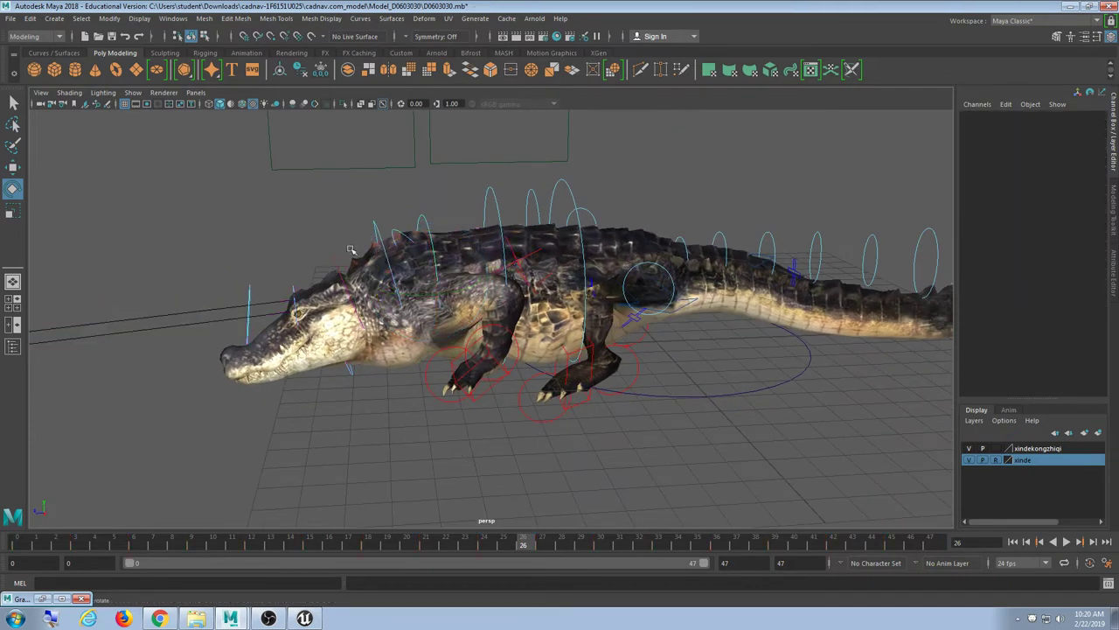
Try rotating the jaw control FKJaw_M about Z by about 12.4 degrees, undo it, and try moving the control instead.
click(350, 368)
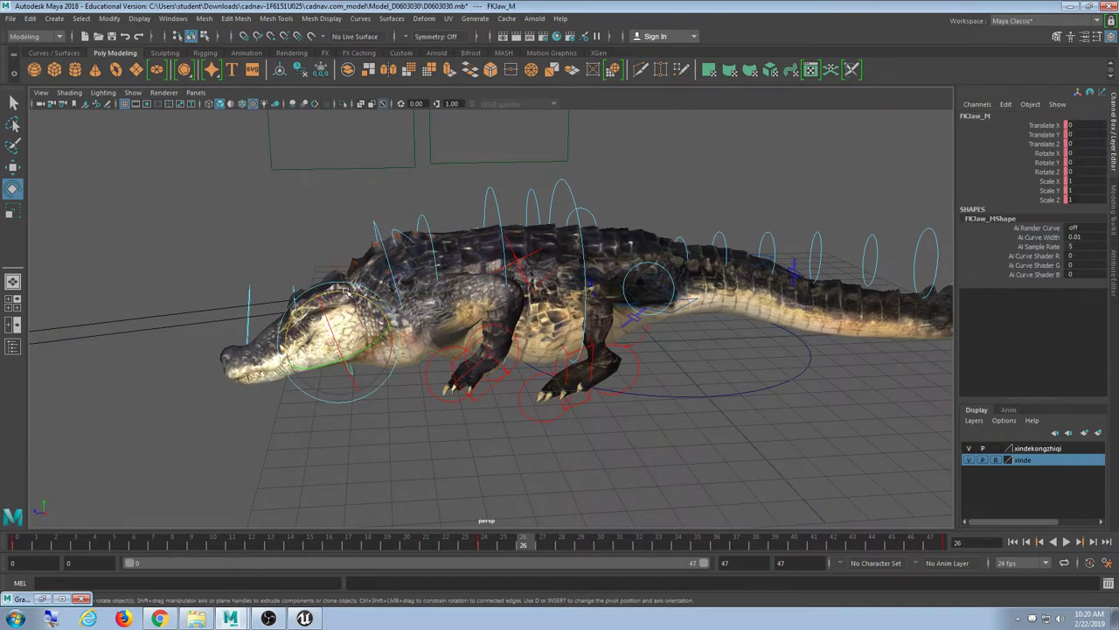
key(ctrl+z)
key(w)
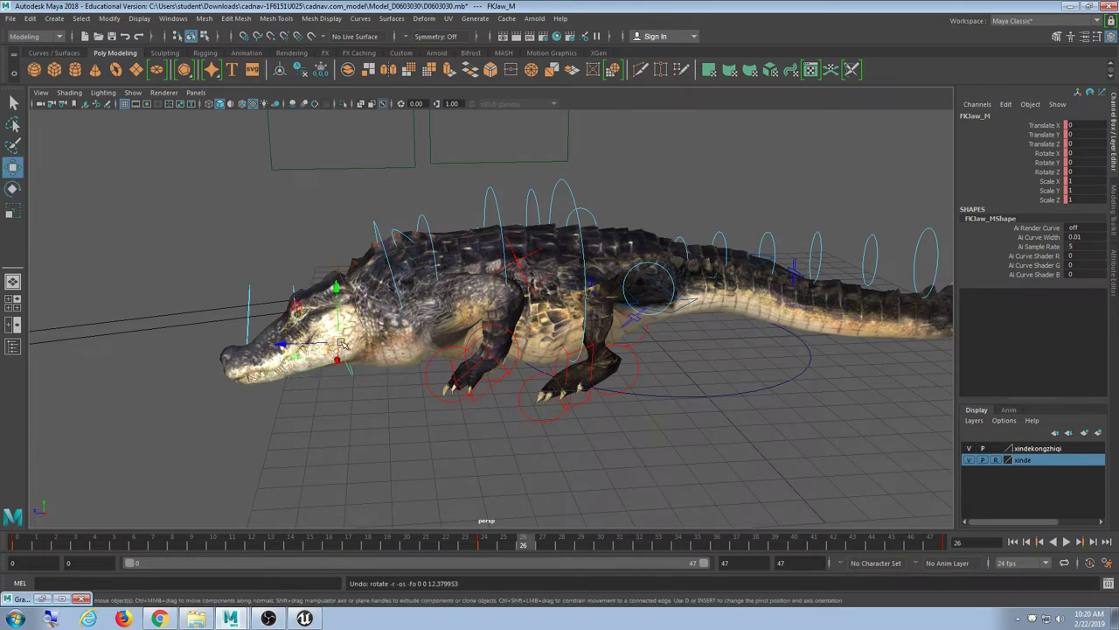
drag(339, 342, 358, 344)
Try moving and rotating the neck control FKNeck_M, undo both changes, and clear the selection.
click(378, 229)
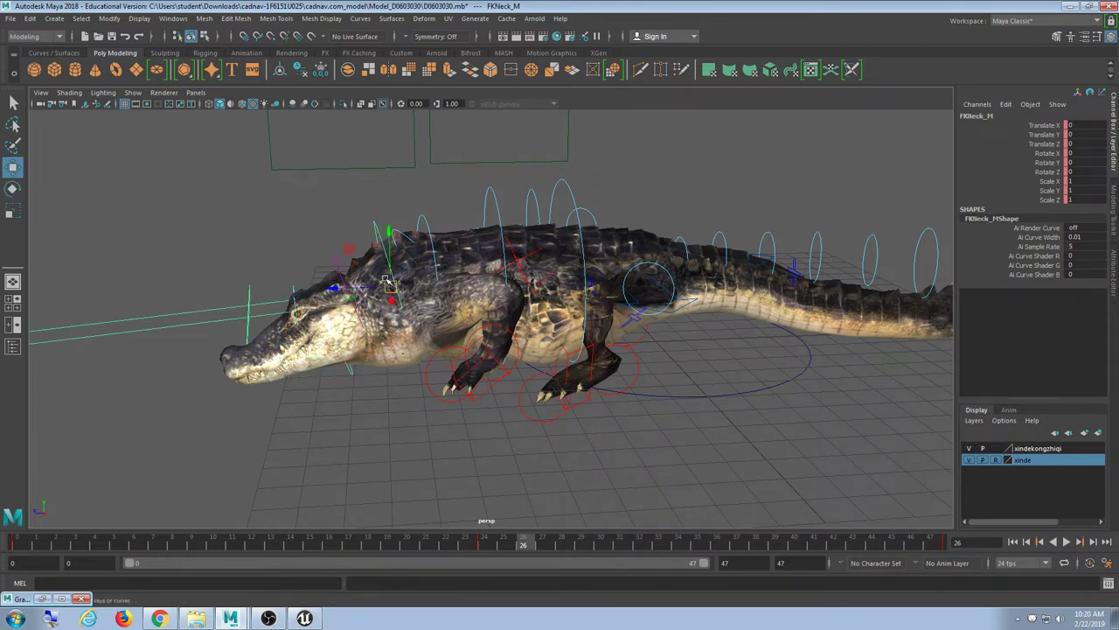
drag(388, 282, 420, 292)
key(ctrl+z)
key(e)
key(ctrl+z)
scroll(458, 361, down, 2)
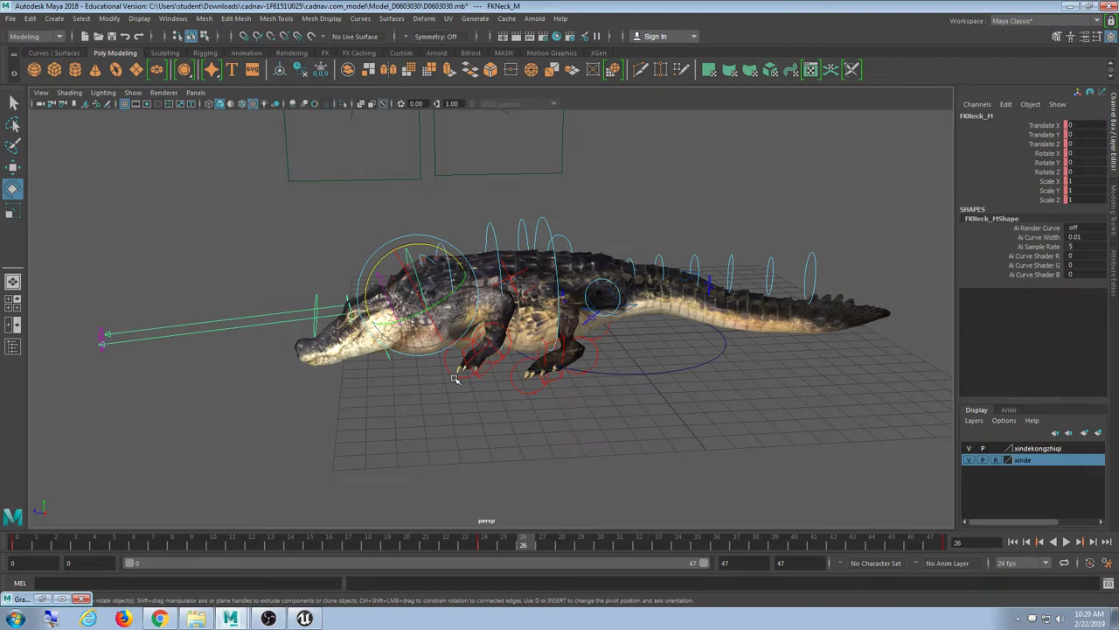
mouse_move(523, 403)
alt+mouse_down()
mouse_move(550, 387)
mouse_move(517, 402)
alt+mouse_up()
click(507, 400)
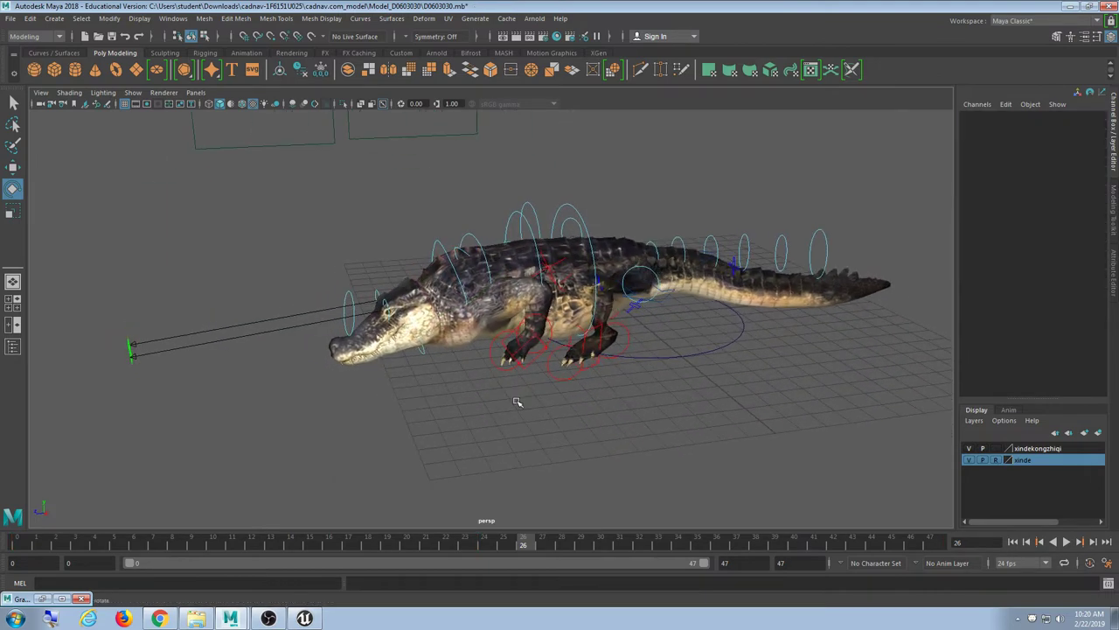
Reselect the neck control FKNeck_M, try rotating it at frame 26, and undo the rotation.
scroll(517, 401, up, 1)
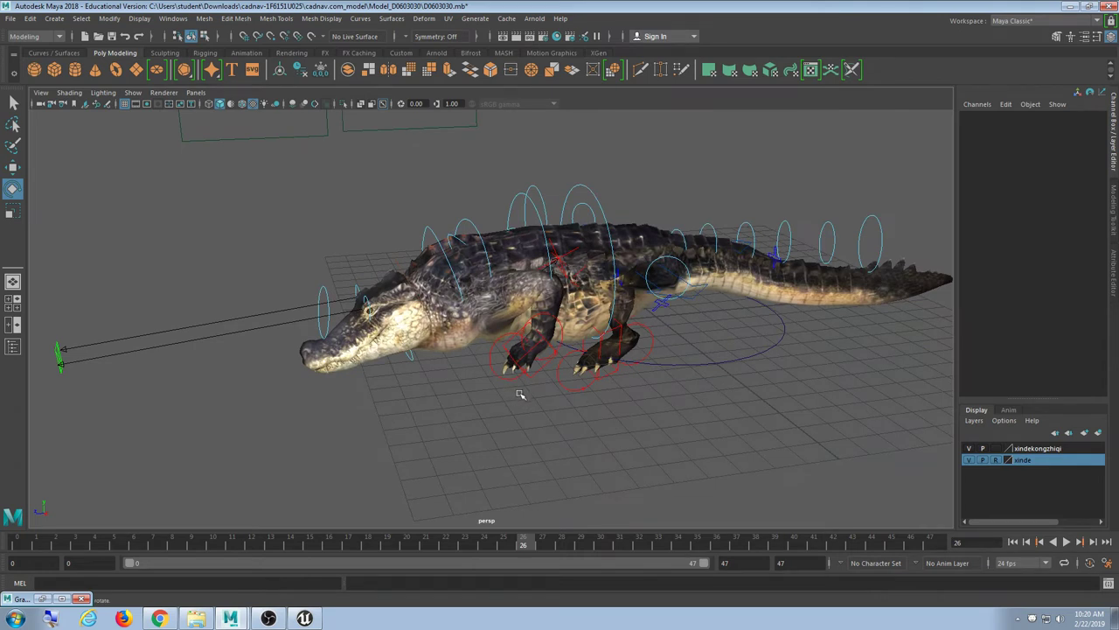
scroll(512, 390, up, 3)
alt+drag(457, 394, 451, 391)
scroll(453, 392, down, 3)
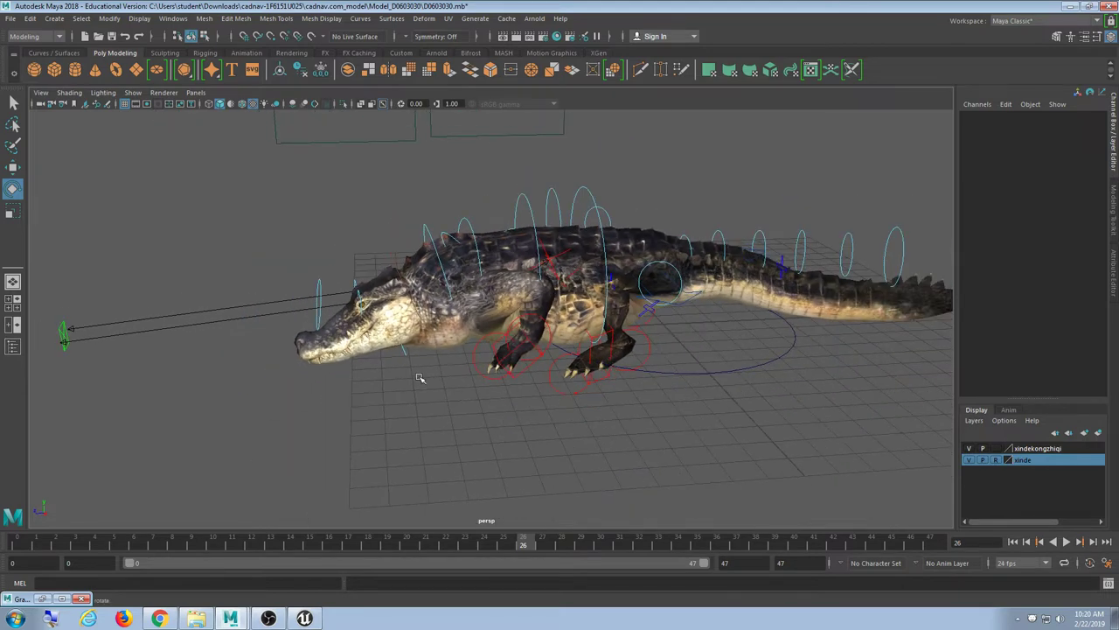
click(427, 235)
drag(429, 229, 445, 230)
key(ctrl+z)
Play and scrub the walk cycle back to frame 0, examining the crocodile's motion from the side and above.
alt+drag(556, 437, 552, 406)
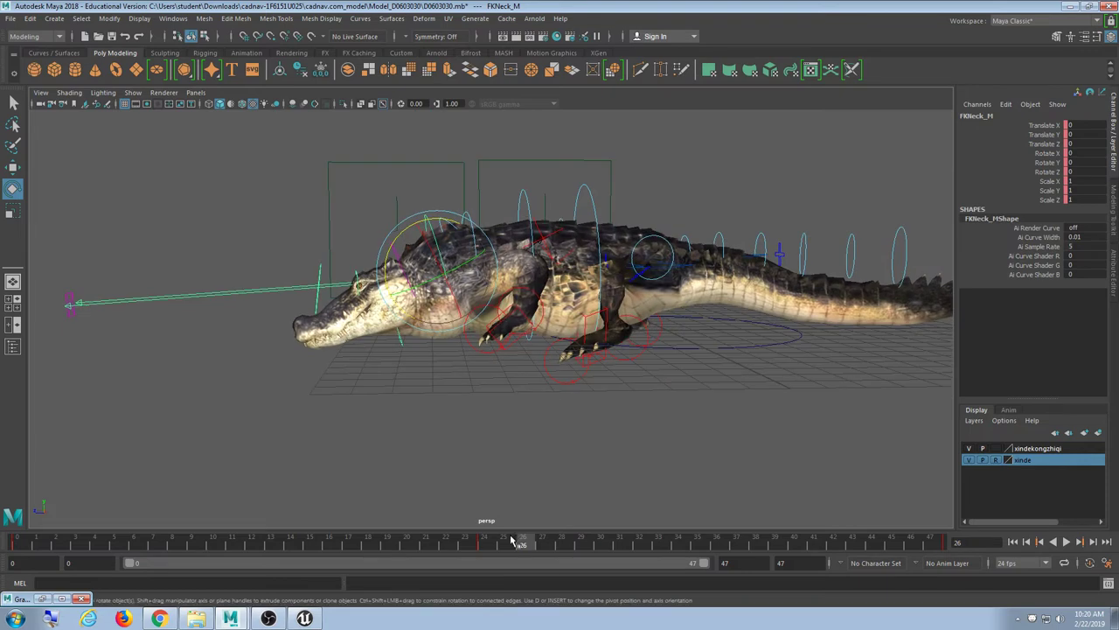
key(alt+v)
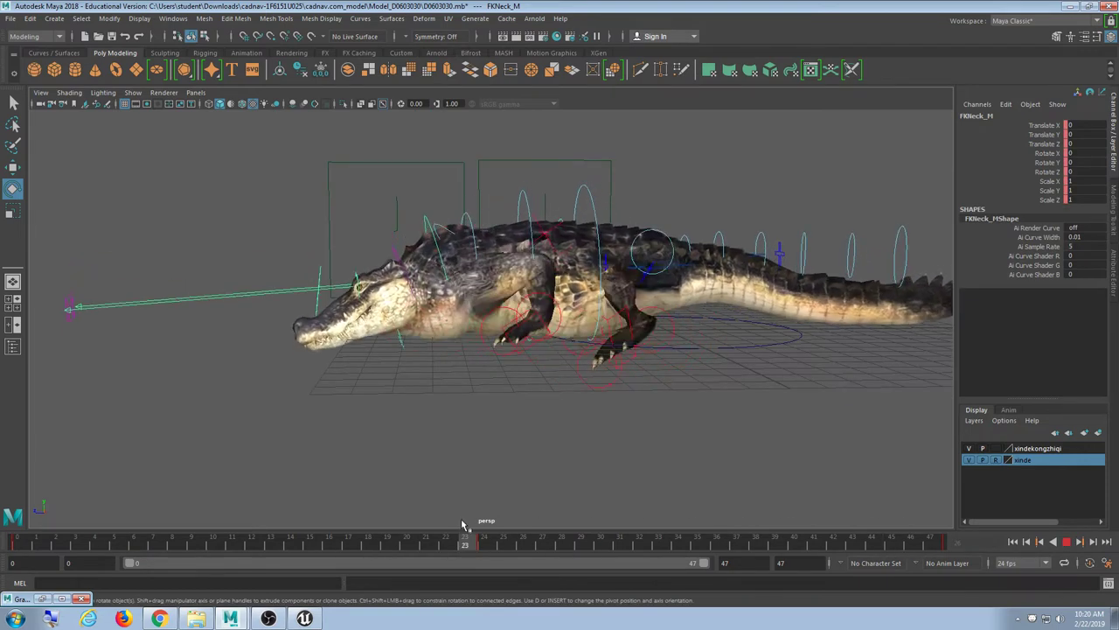
key(alt+v)
alt+drag(535, 482, 513, 408)
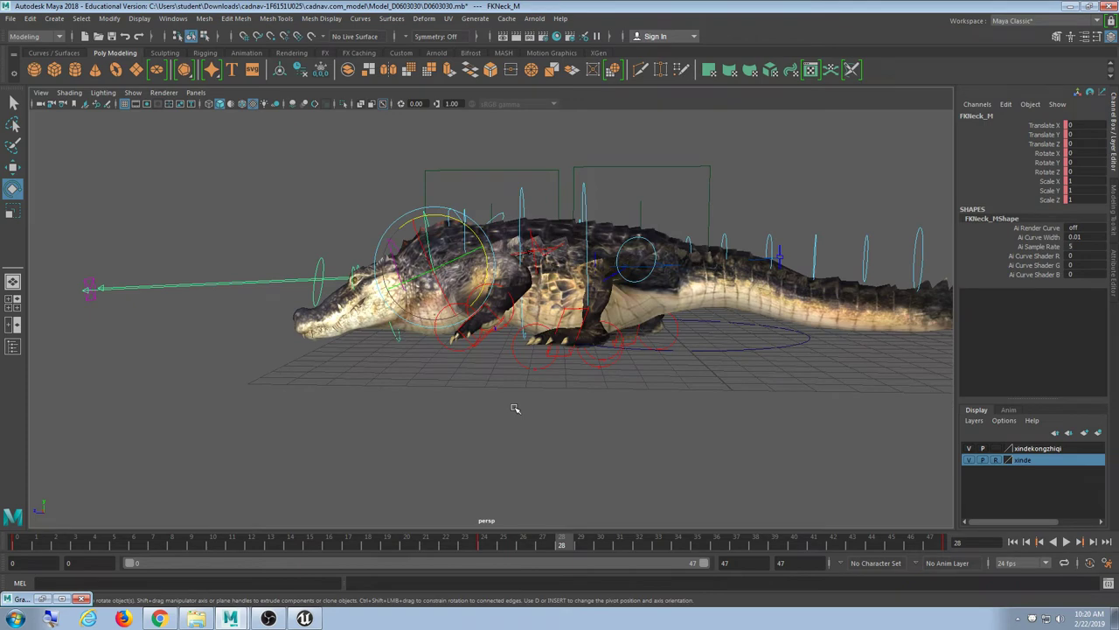
key(alt+v)
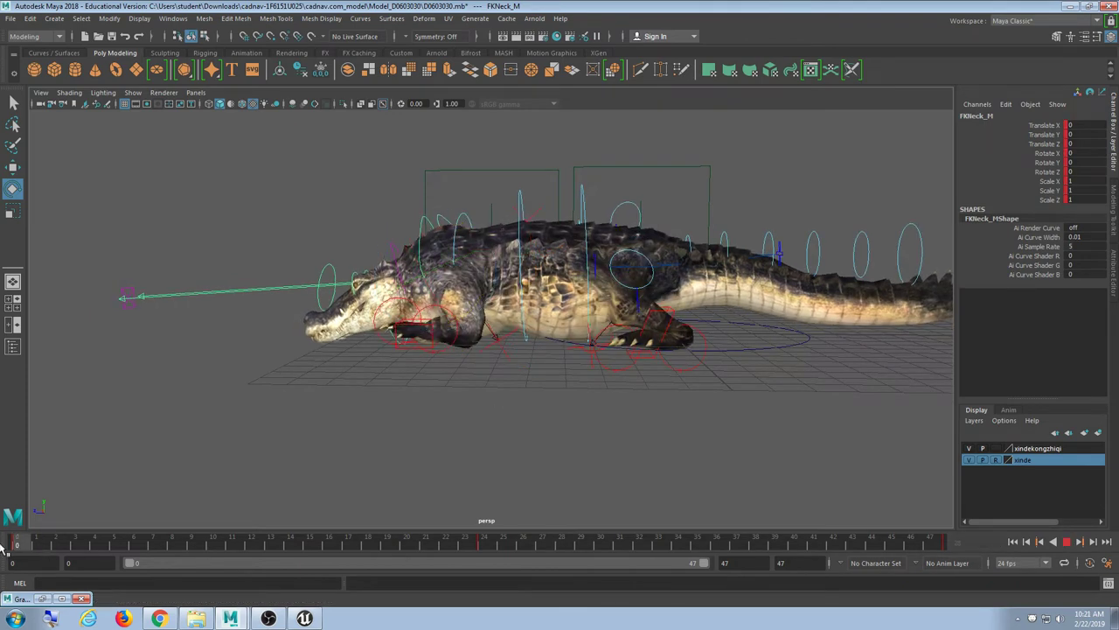
drag(636, 540, 7, 560)
alt+drag(411, 350, 6, 559)
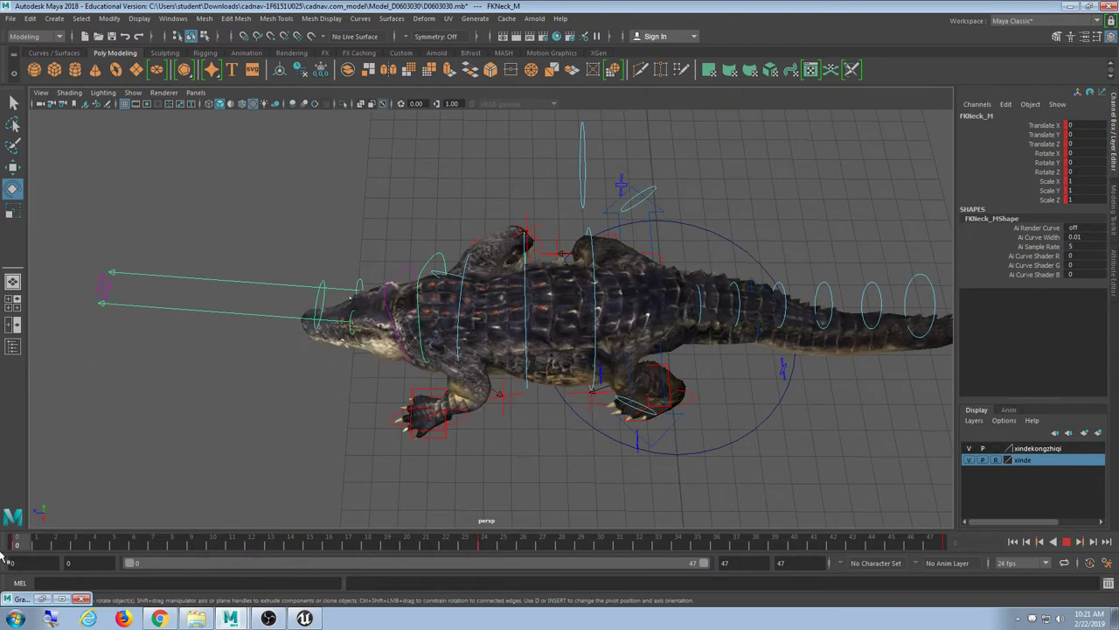
Try raising the head at frame 0 by rotating FKNeck_M about Z to about -18 degrees, and undo the rotation.
alt+drag(455, 516, 426, 421)
scroll(426, 420, up, 5)
alt+middle_drag(427, 379, 485, 415)
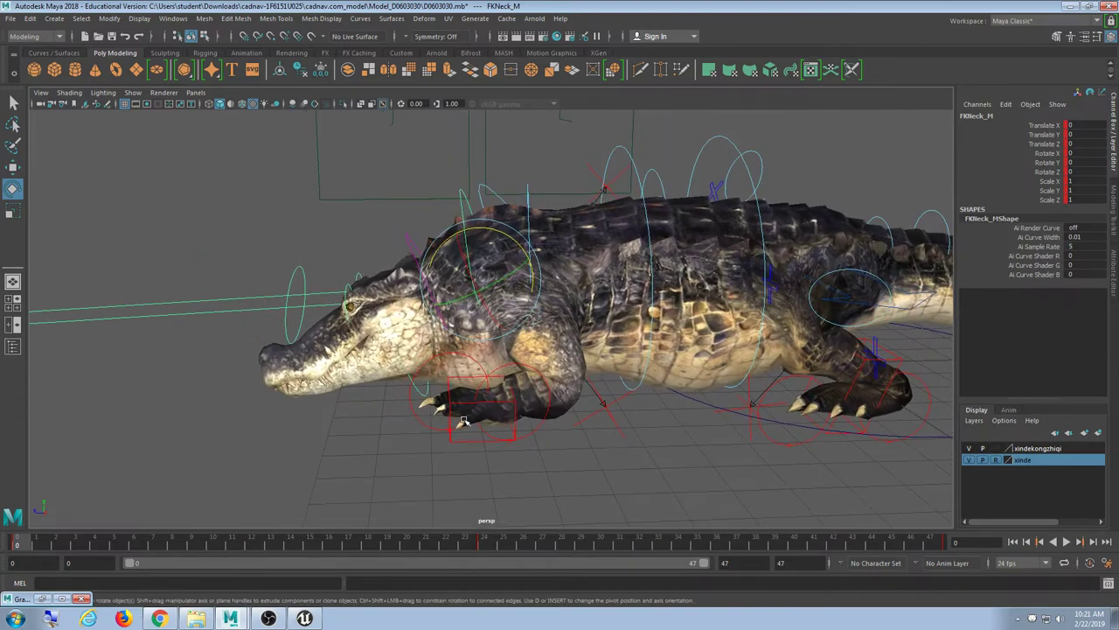
mouse_move(463, 423)
alt+mouse_down()
mouse_move(490, 447)
mouse_move(468, 425)
alt+mouse_up()
alt+drag(485, 230, 343, 468)
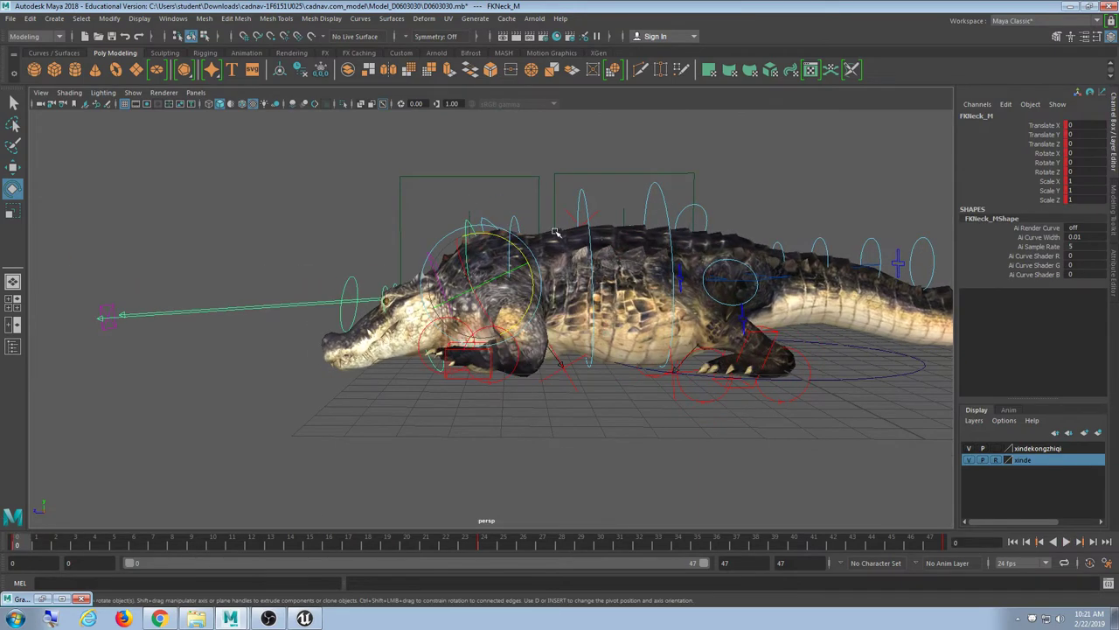
mouse_move(497, 234)
mouse_down()
mouse_move(518, 240)
mouse_move(477, 229)
mouse_move(511, 237)
mouse_up()
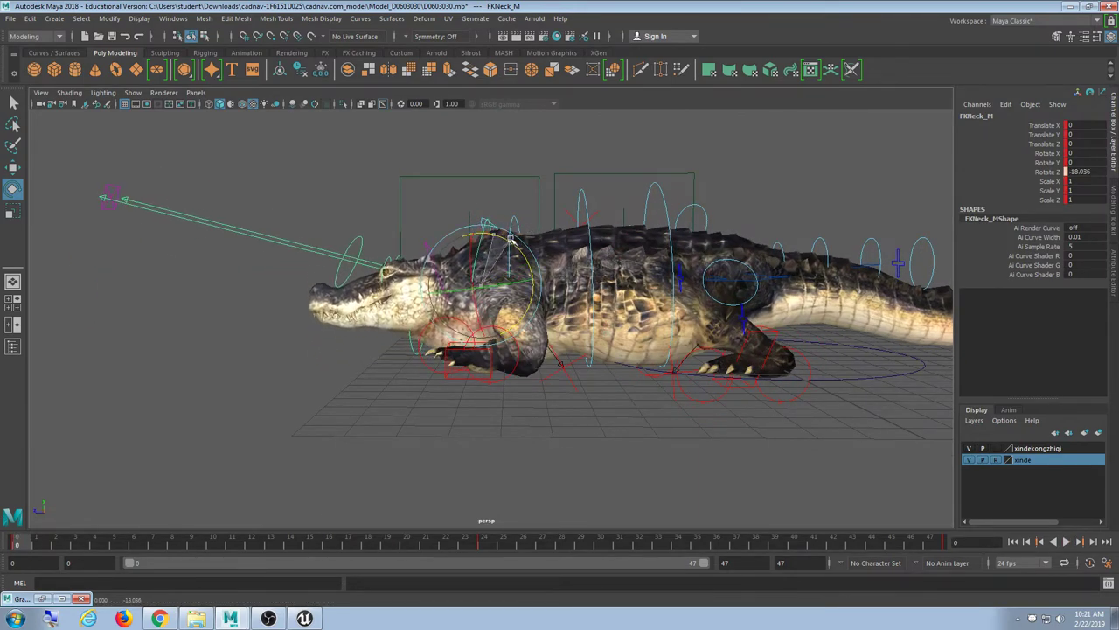
key(ctrl+z)
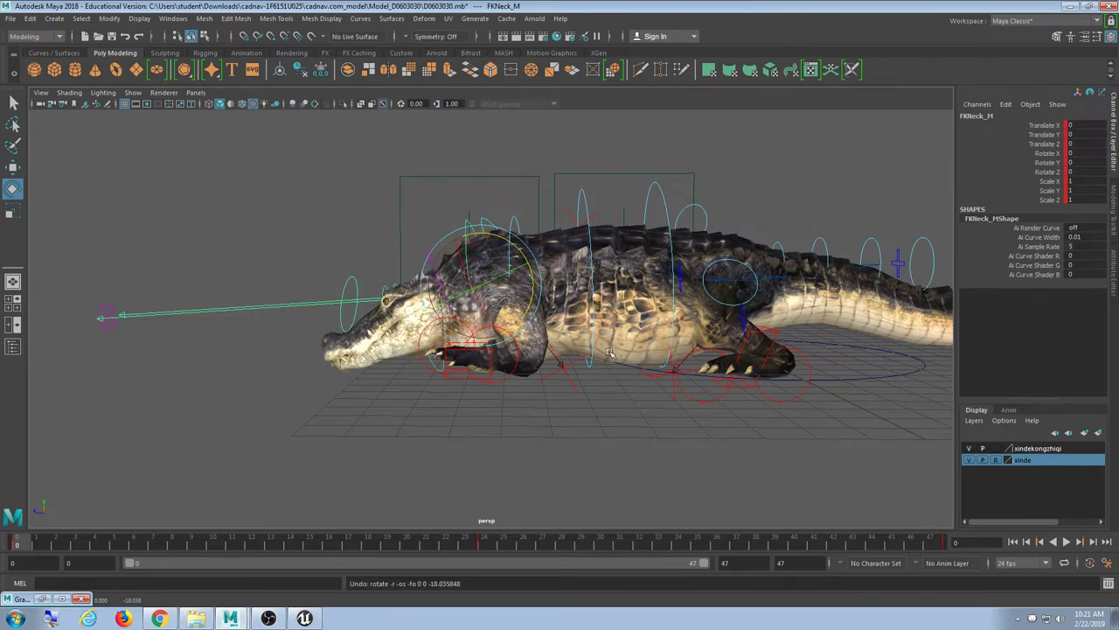
Set the end of the playback range to frame 48.
alt+drag(603, 381, 572, 362)
scroll(583, 358, down, 1)
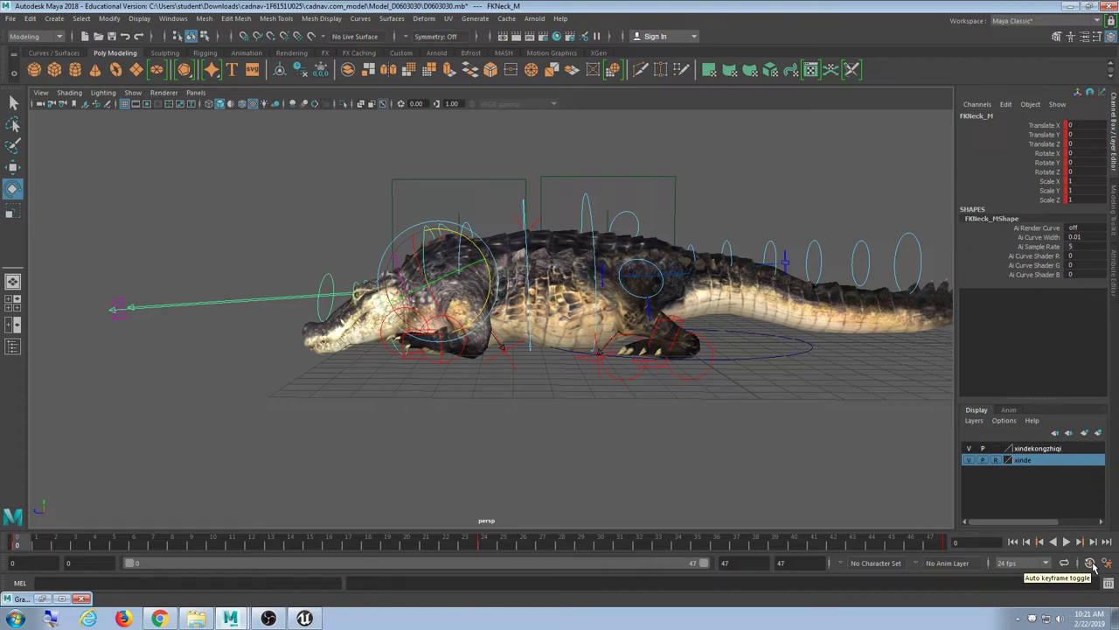
drag(757, 562, 694, 557)
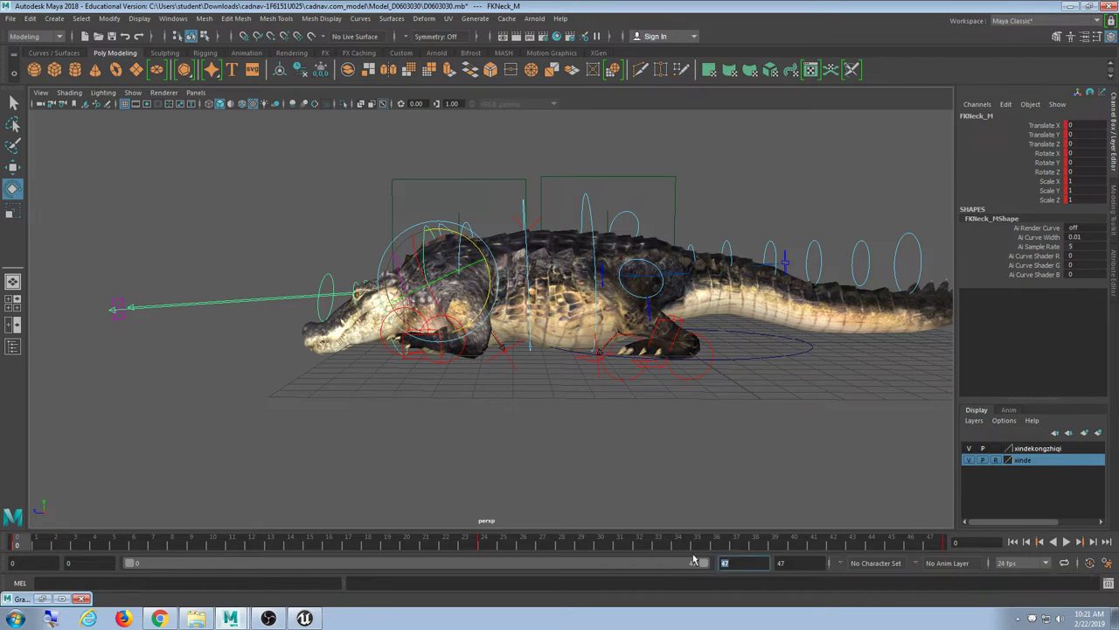
text(48)
key(Return)
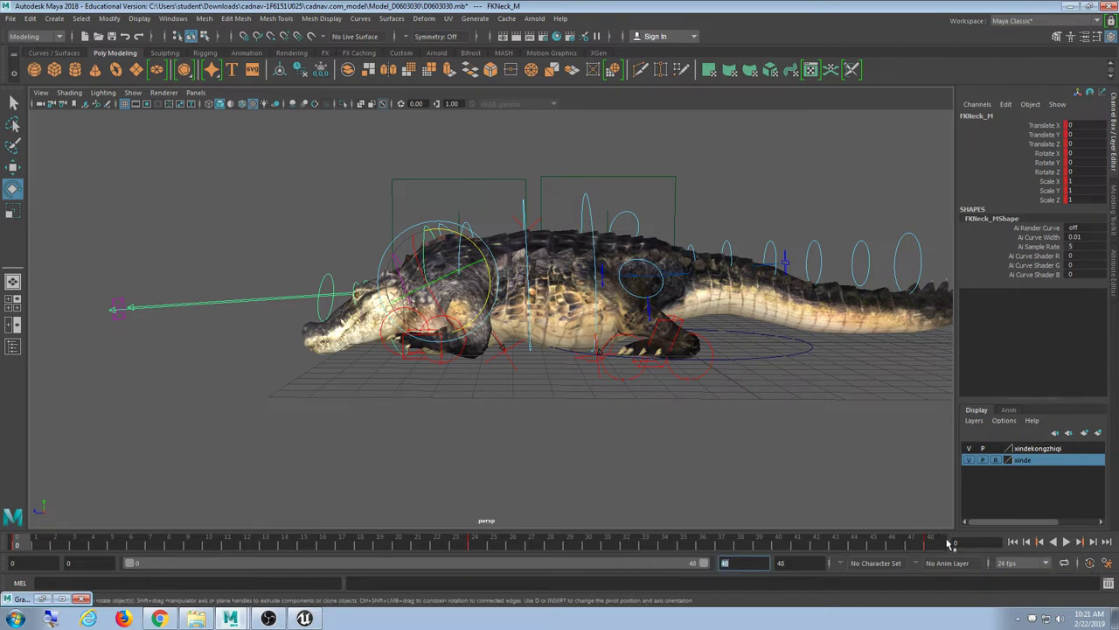
Check the range end values and examine the crocodile's pose at frame 48 by scrubbing the timeline.
click(948, 537)
click(807, 563)
drag(807, 563, 737, 551)
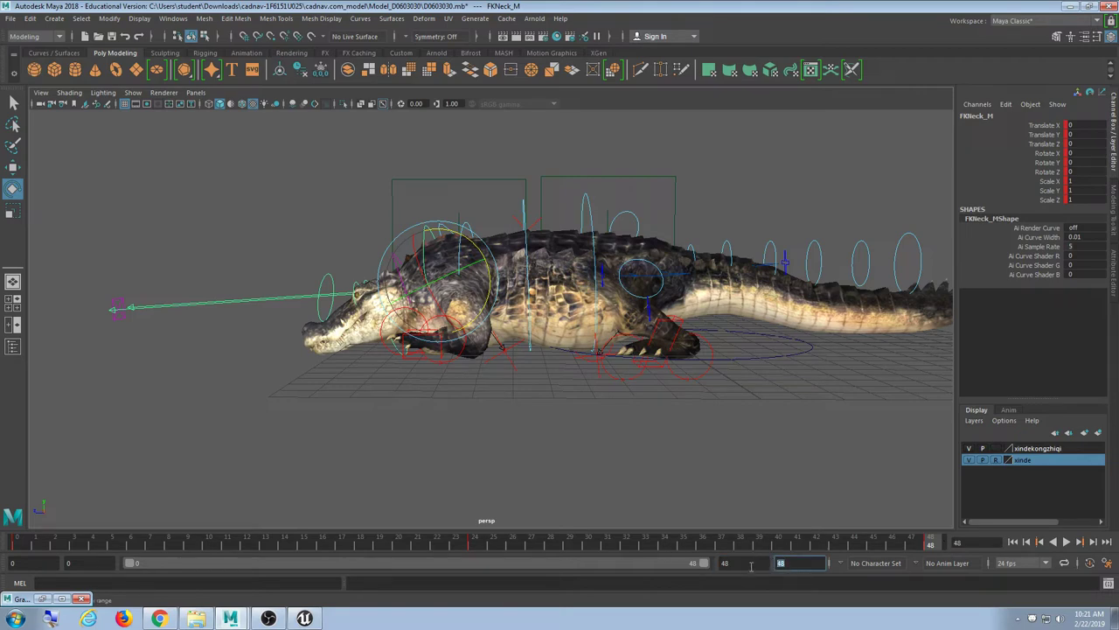
double_click(739, 563)
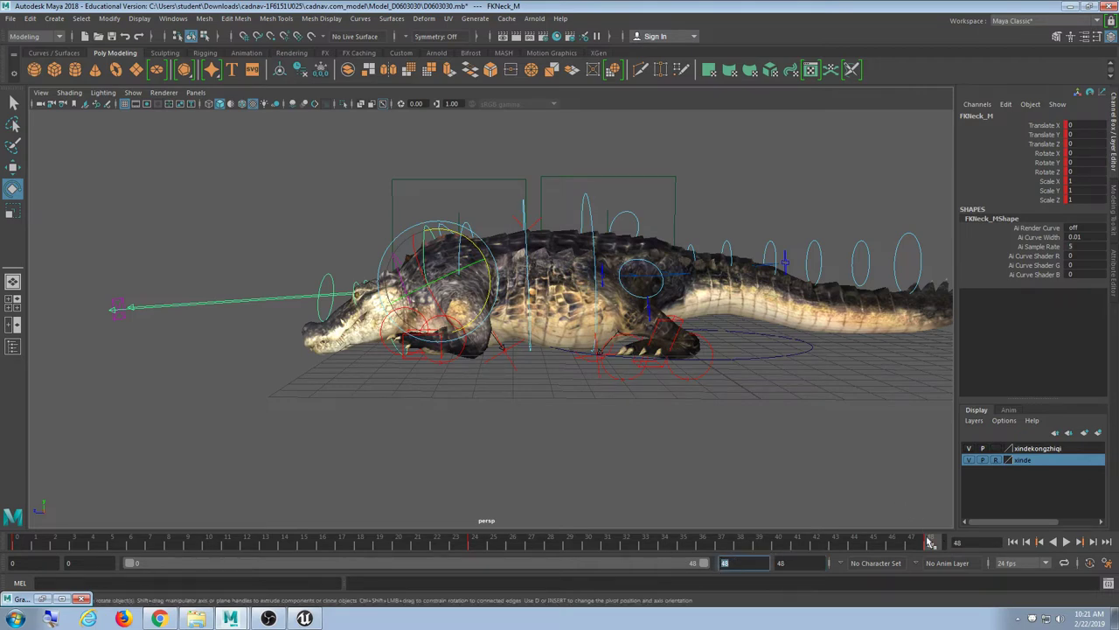
drag(930, 540, 857, 546)
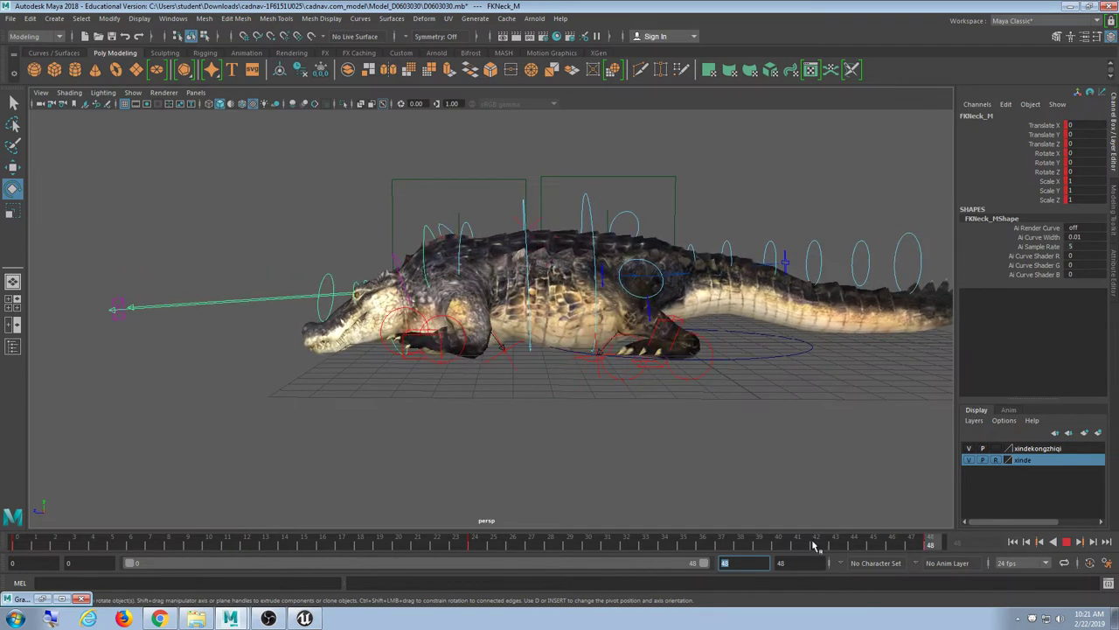
Return to frame 0 and turn on automatic keyframing for posing the crocodile's neck.
click(17, 543)
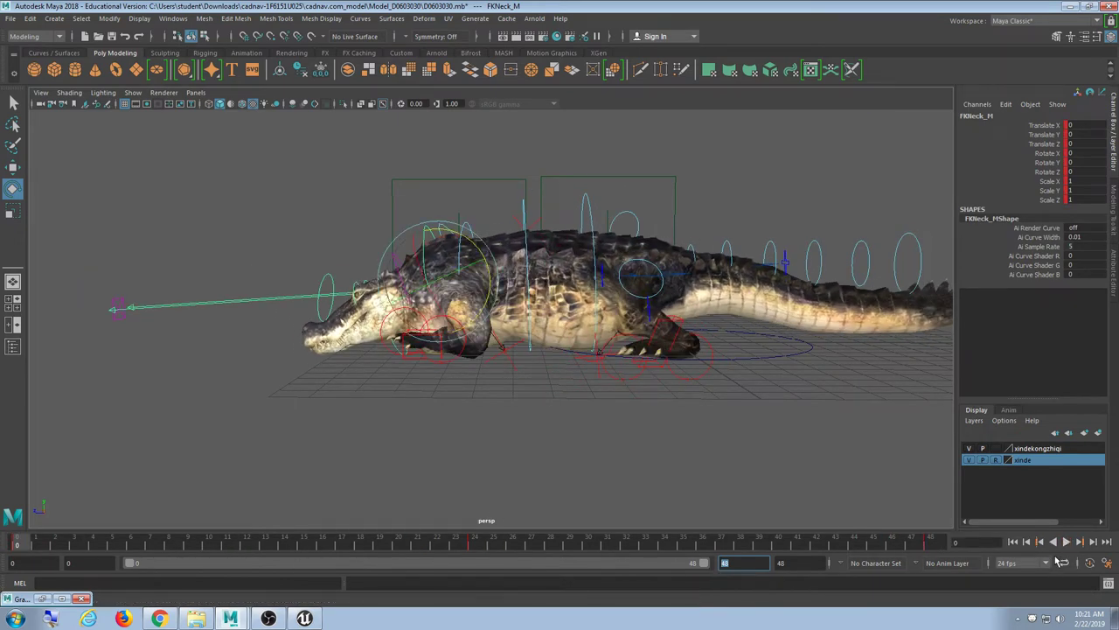
click(1091, 563)
scroll(352, 385, up, 2)
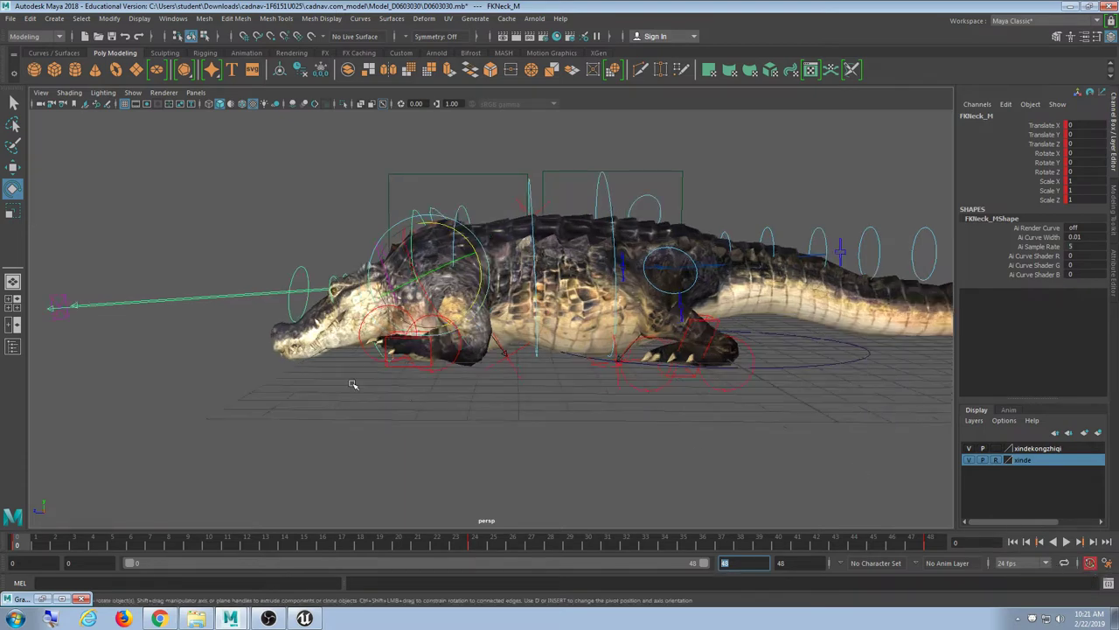
alt+middle_drag(352, 384, 413, 402)
scroll(413, 402, up, 5)
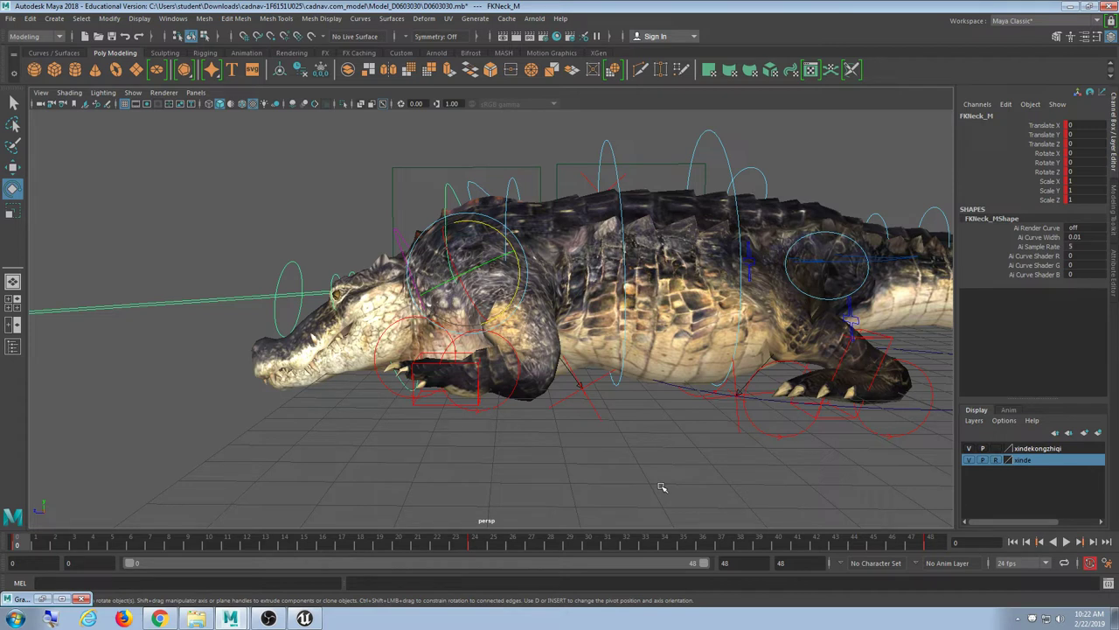
Raise the crocodile's head at frame 0 by rotating FKNeck_M about Z to about -18.4 degrees.
alt+drag(604, 313, 691, 328)
scroll(691, 328, up, 3)
alt+middle_drag(687, 324, 726, 348)
alt+drag(726, 348, 624, 318)
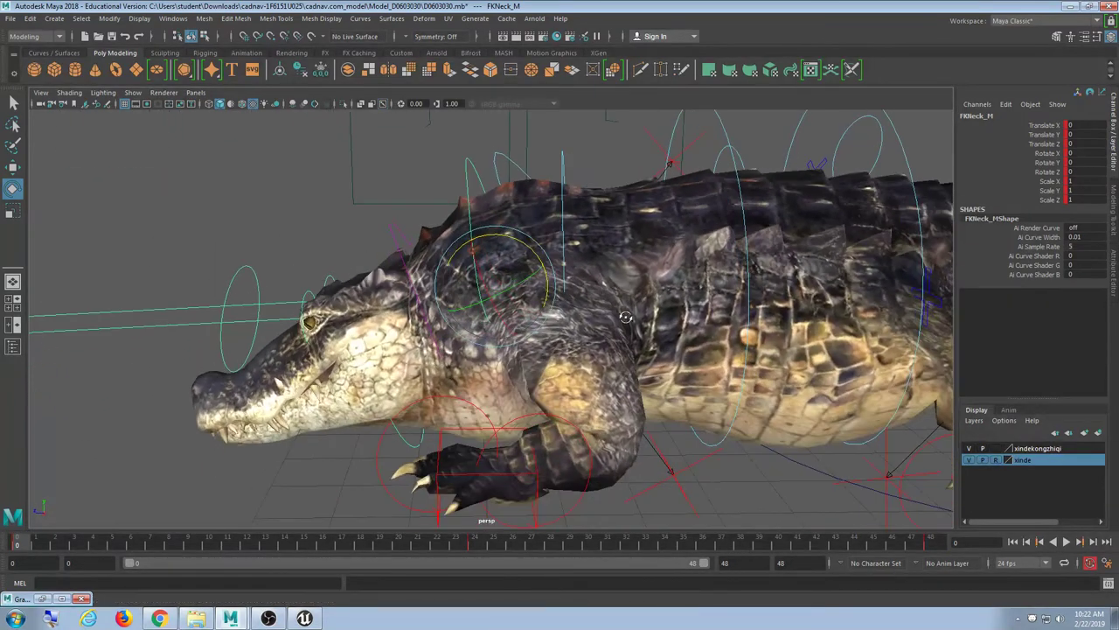
mouse_move(522, 259)
alt+mouse_down()
mouse_move(453, 253)
mouse_move(525, 249)
mouse_move(511, 241)
alt+mouse_up()
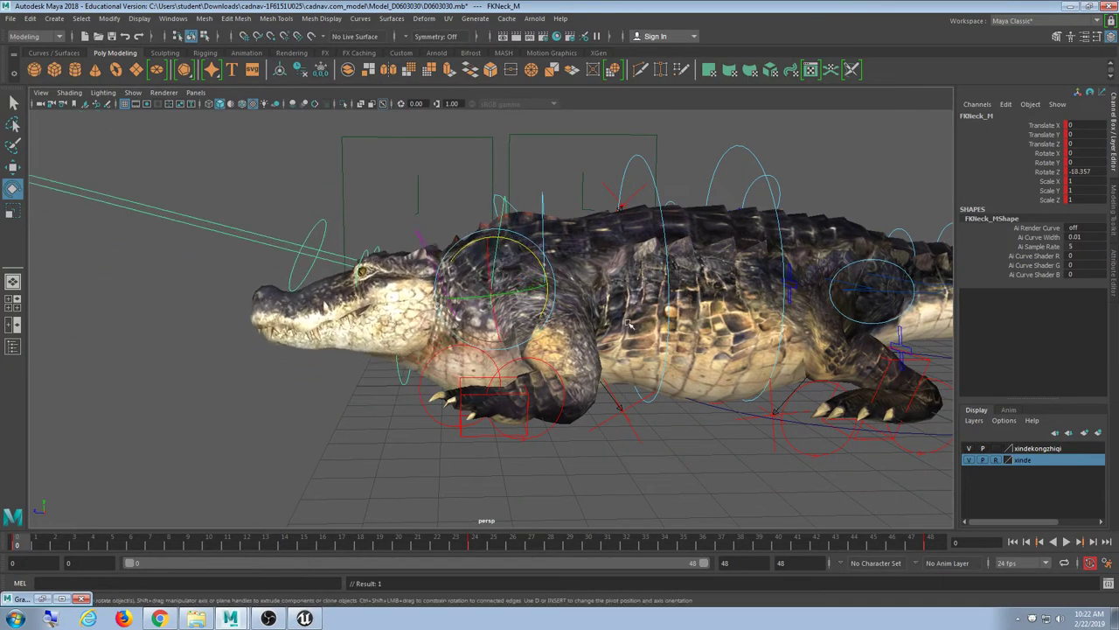
Examine the raised head pose at frame 0 against the whole body from the side.
scroll(612, 350, down, 5)
alt+drag(625, 376, 634, 348)
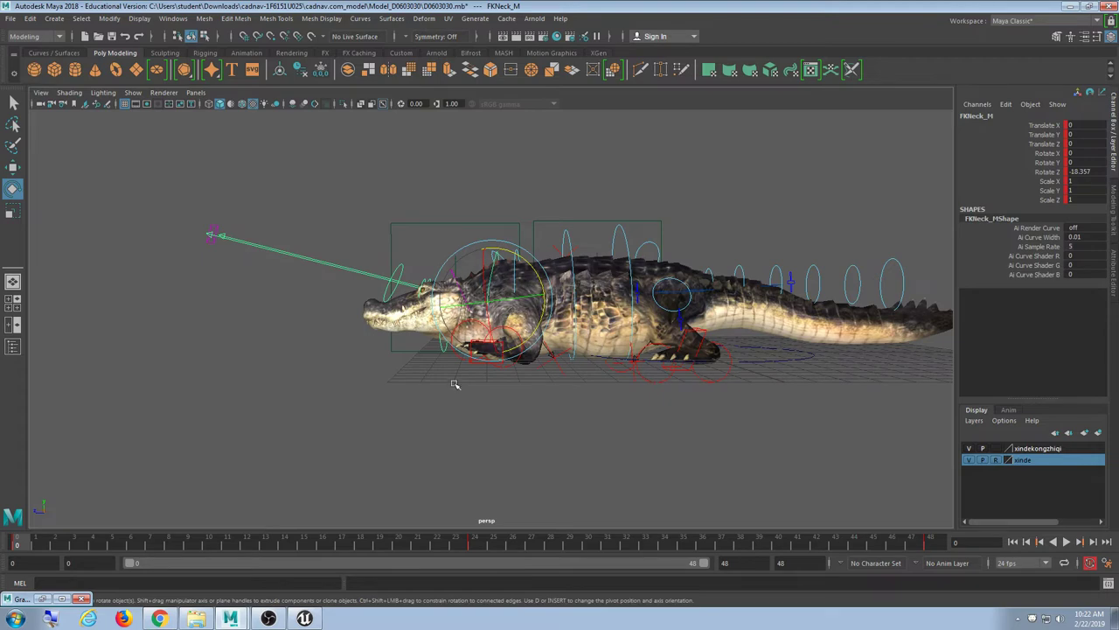
mouse_move(531, 391)
alt+mouse_down()
mouse_move(547, 408)
mouse_move(508, 399)
mouse_move(524, 395)
alt+mouse_up()
scroll(507, 400, up, 5)
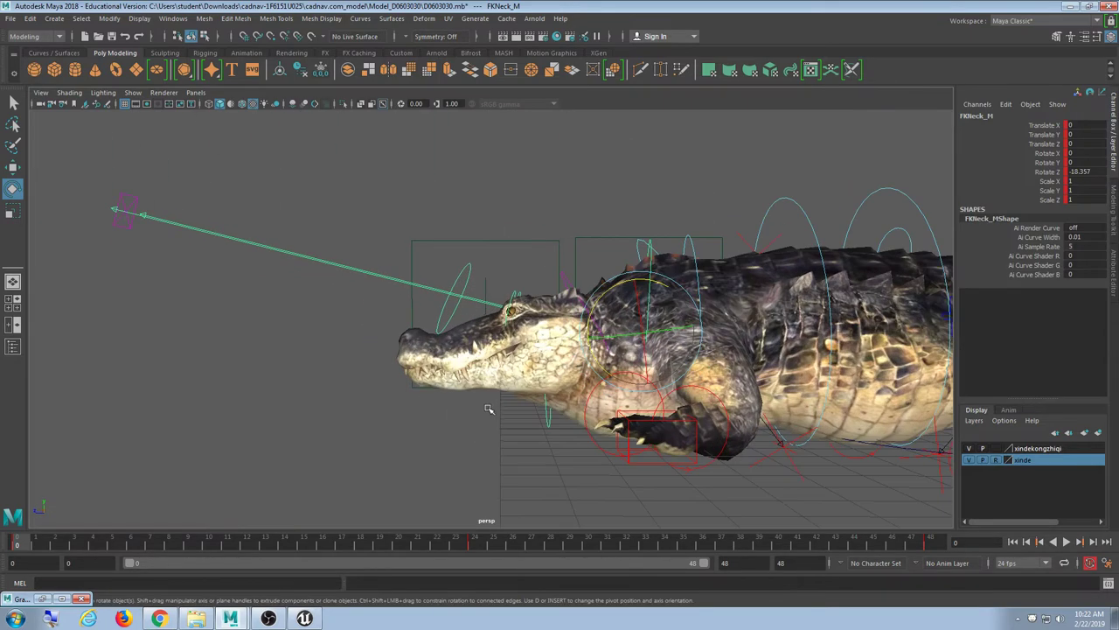
alt+middle_drag(489, 408, 394, 378)
scroll(550, 459, down, 3)
alt+middle_drag(550, 459, 499, 435)
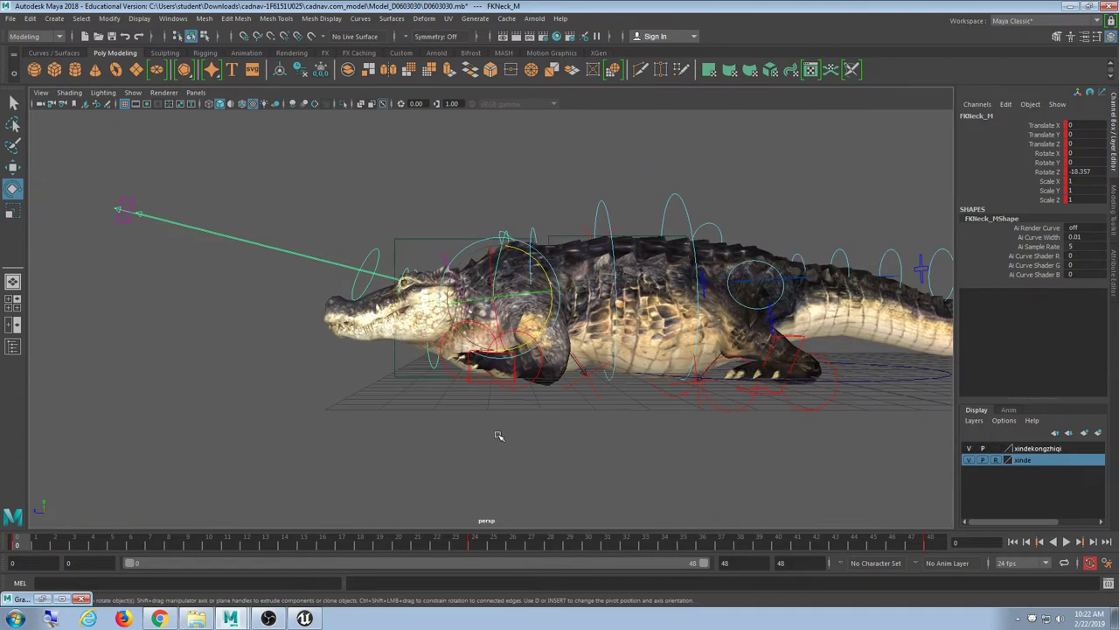
alt+drag(499, 436, 452, 430)
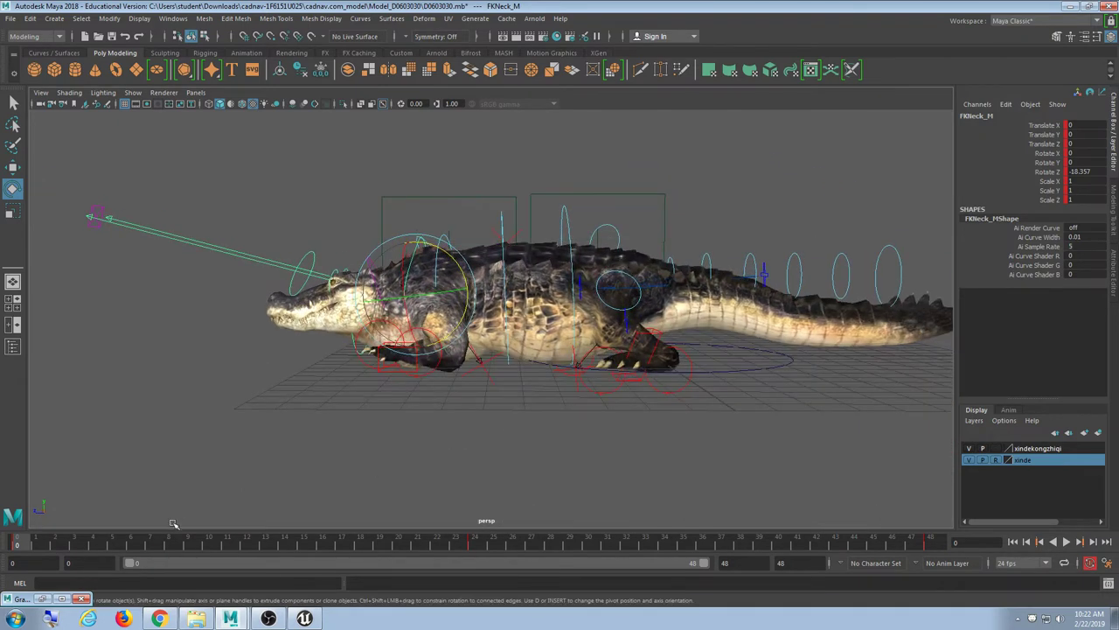
Copy the FKNeck_M key from frame 0 and paste it at frames 24 and 48.
right_click(37, 544)
click(54, 369)
click(474, 544)
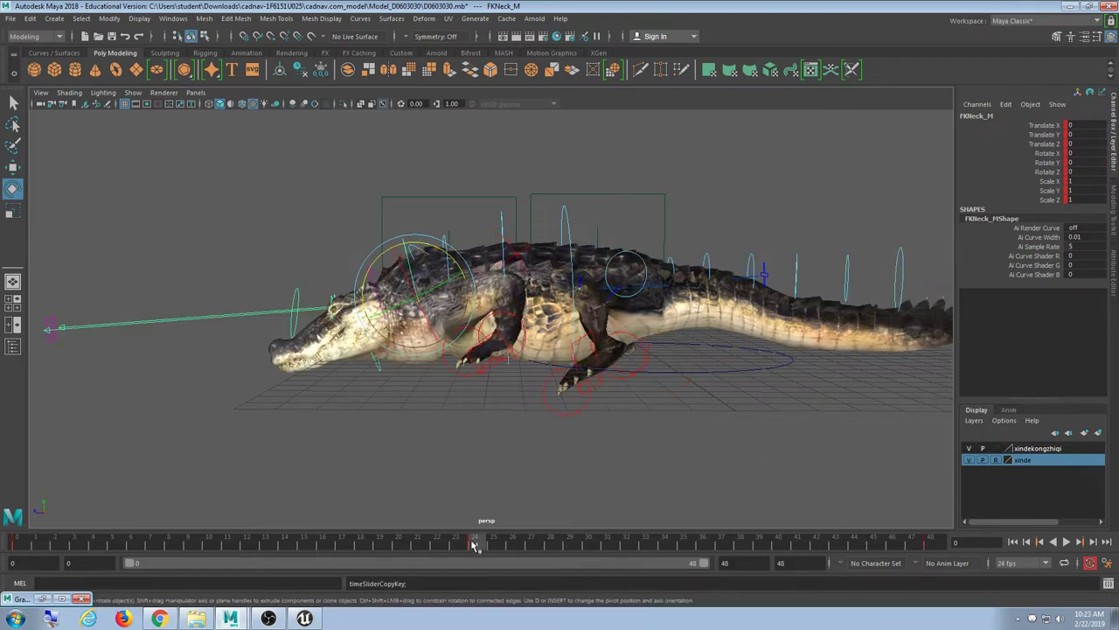
right_click(479, 544)
mouse_move(543, 388)
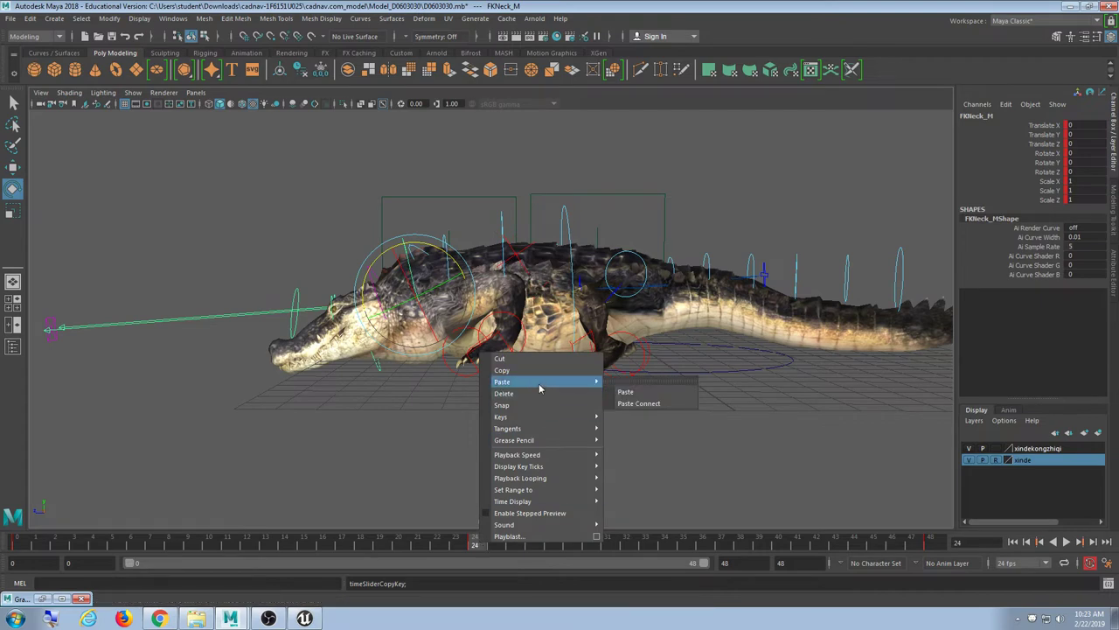
click(630, 391)
click(927, 544)
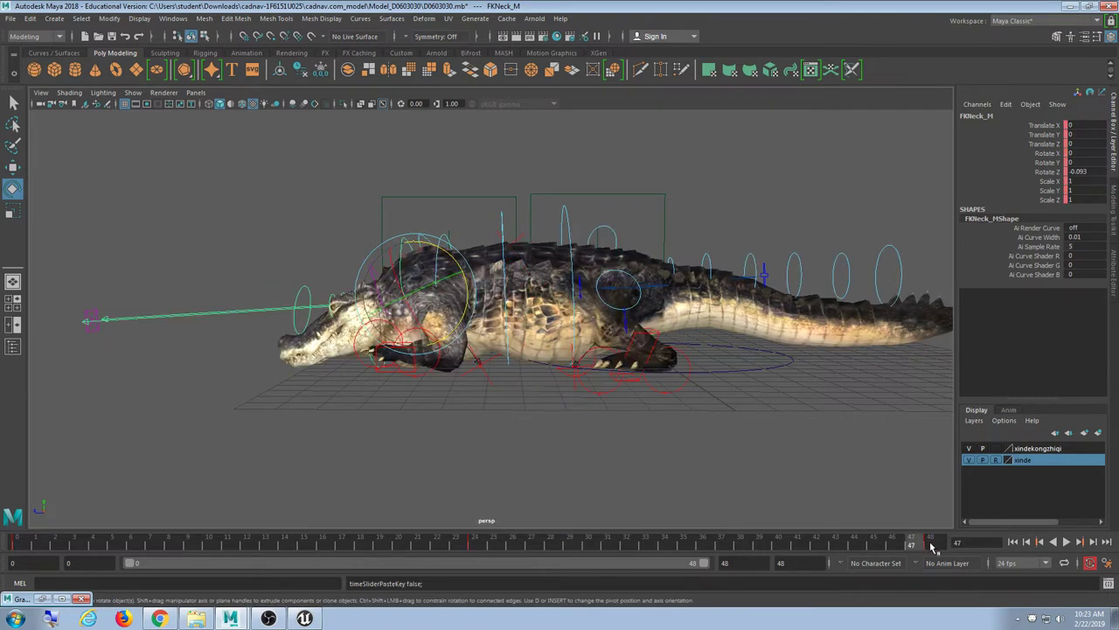
right_click(934, 544)
mouse_move(978, 385)
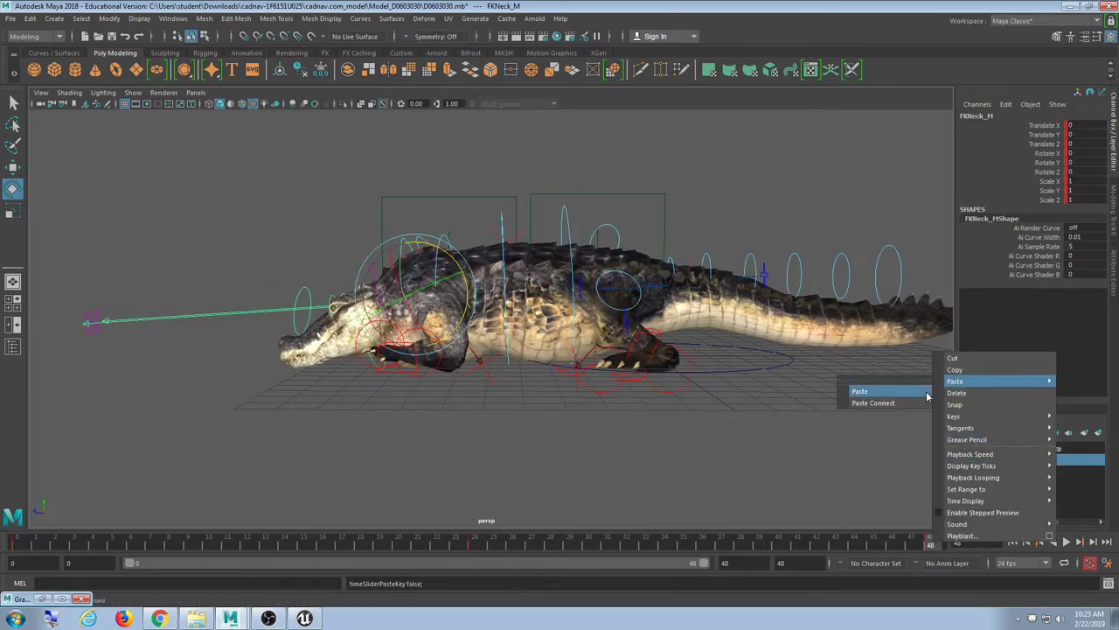
click(860, 391)
Play back the walk cycle to check the raised neck through the loop.
key(alt+v)
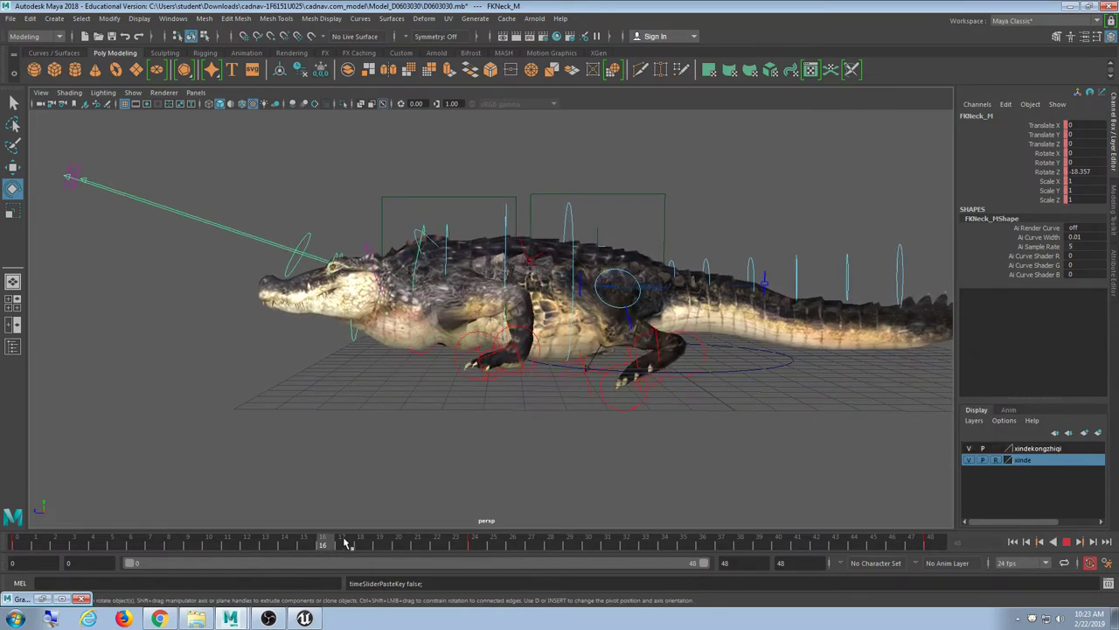
click(1064, 542)
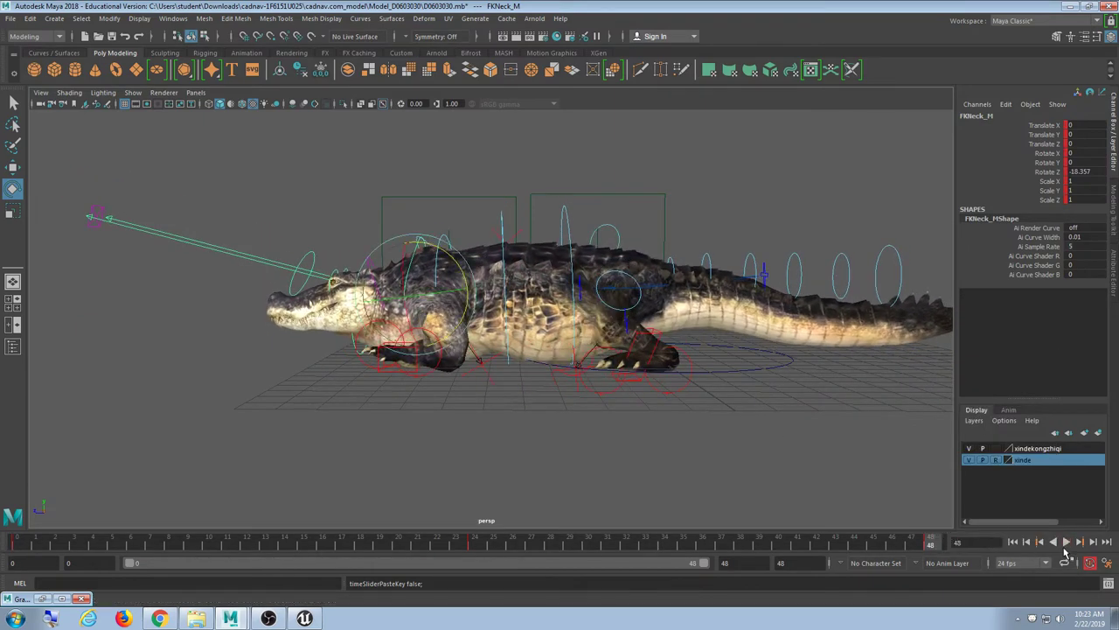
click(1066, 543)
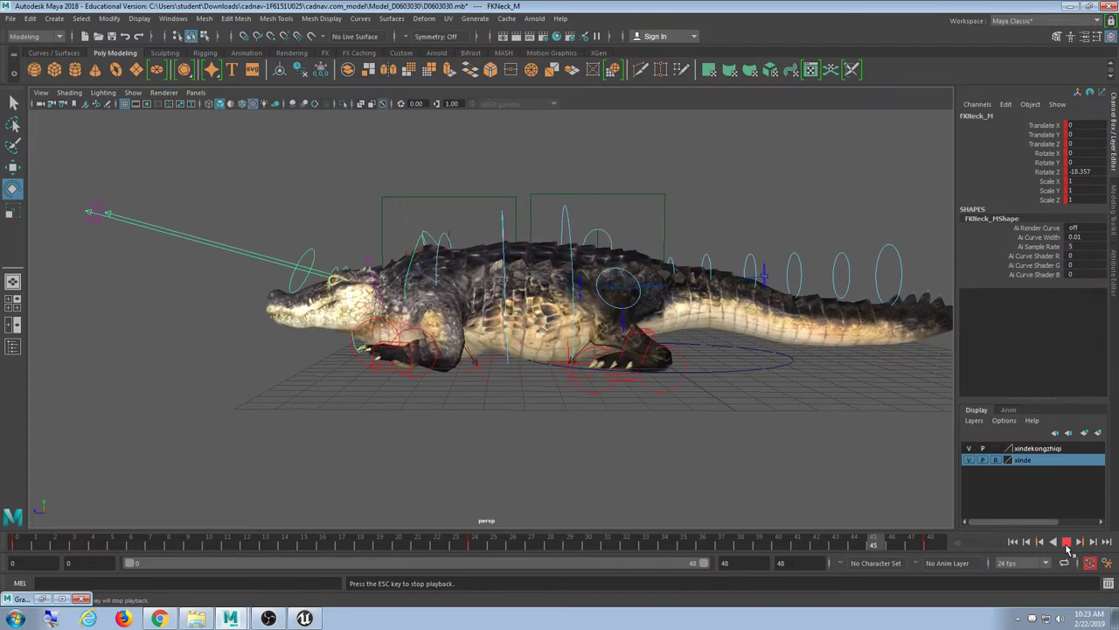
key(Escape)
Try lowering the head at frame 24 by rotating FKNeck_M about Z to about -14 degrees, and undo the rotation.
click(473, 547)
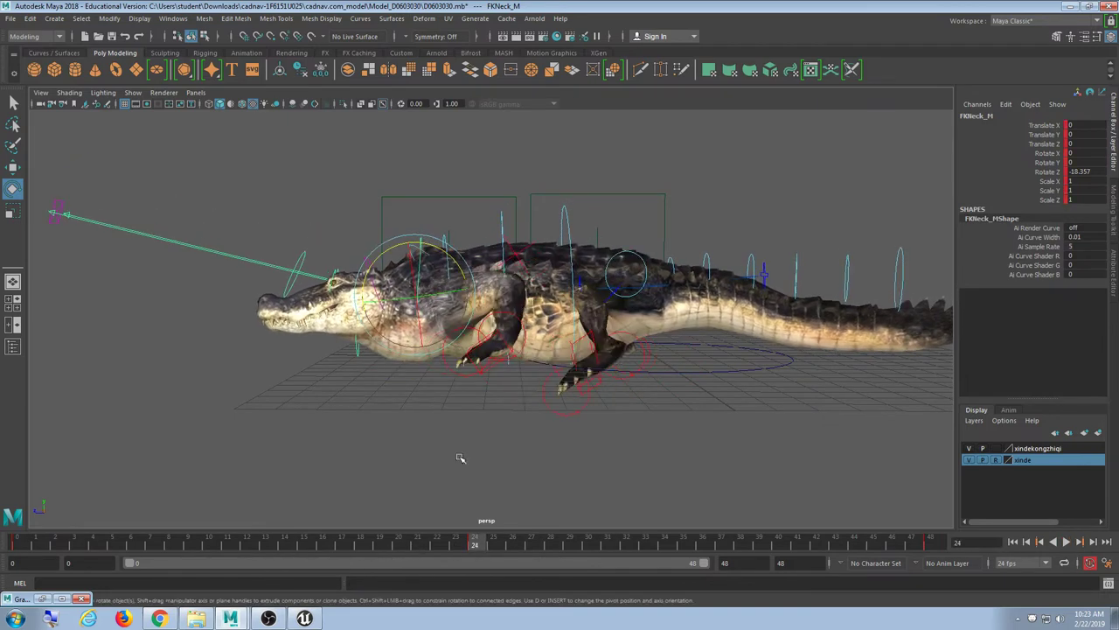
drag(460, 312, 442, 254)
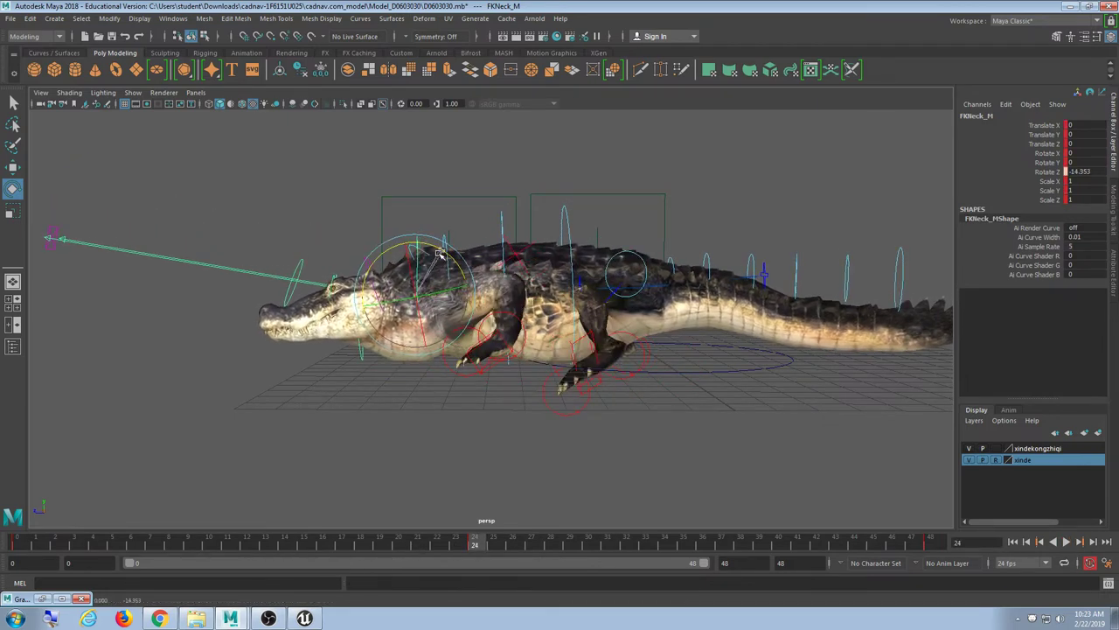
drag(476, 544, 258, 546)
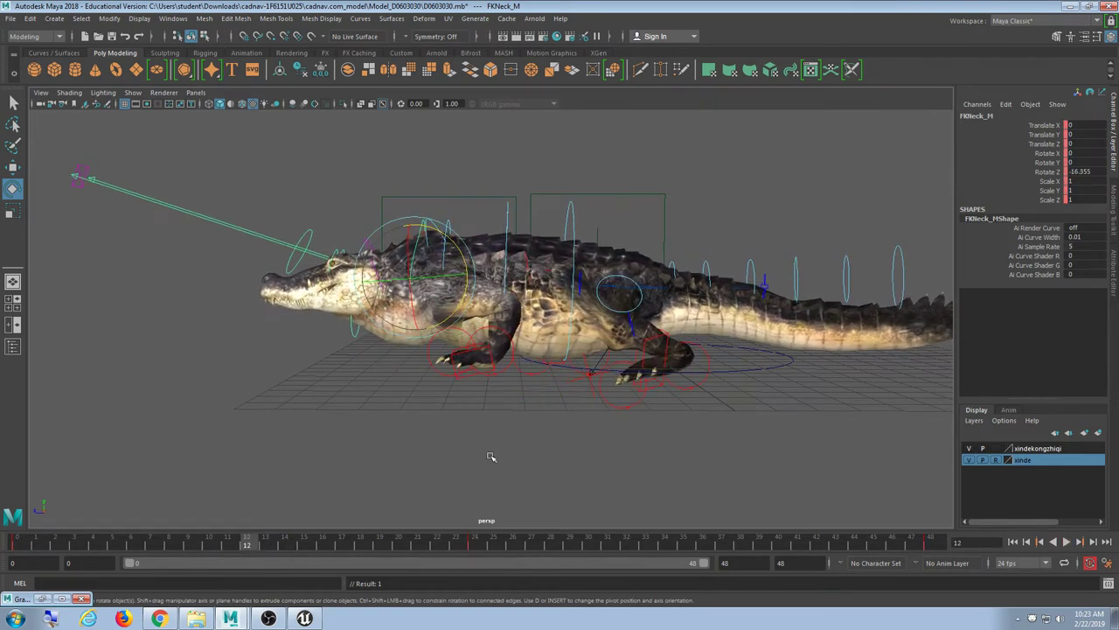
key(ctrl+z)
key(ctrl+z)
key(ctrl+z)
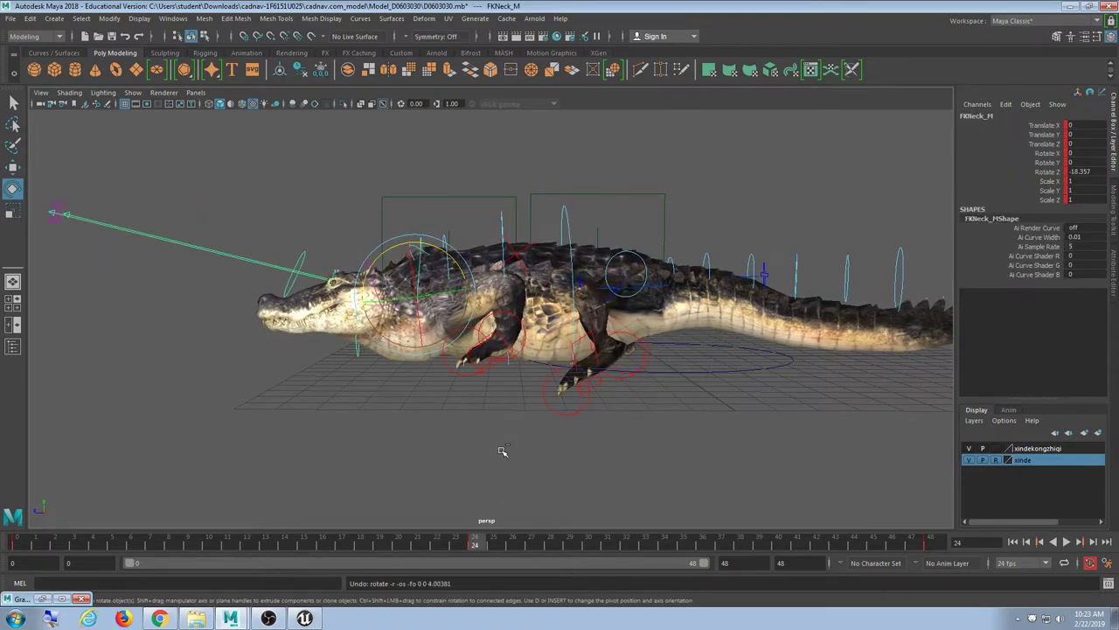
Lower the head at frame 12 by rotating FKNeck_M about Z to about -5.7 degrees.
key(alt+v)
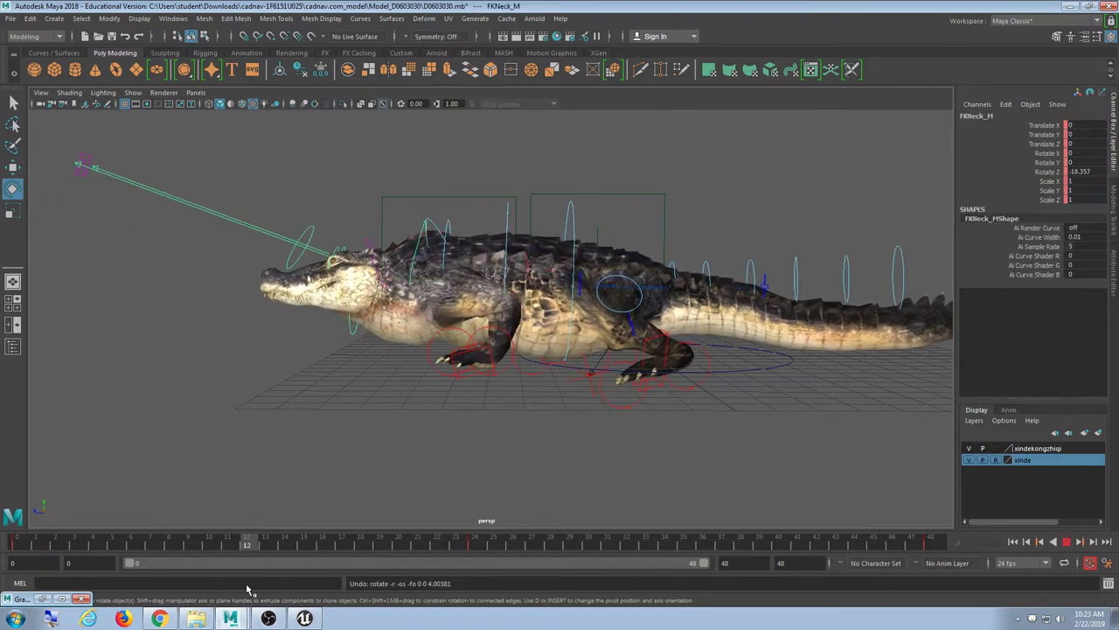
key(Escape)
drag(445, 235, 432, 233)
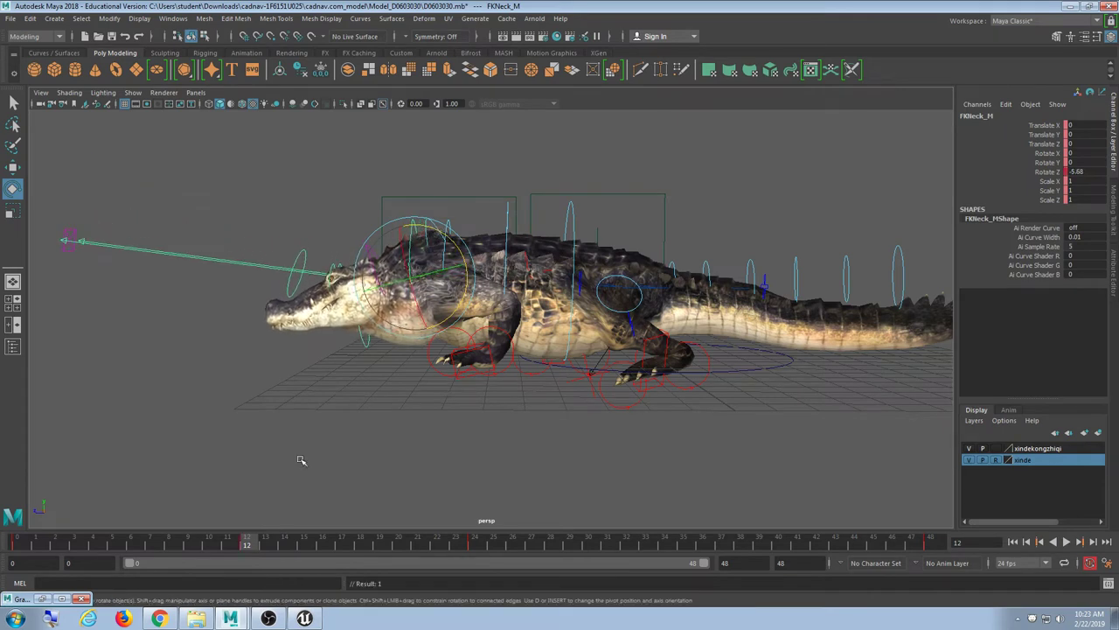
Copy the FKNeck_M key from frame 12 and paste it at frame 36.
right_click(251, 543)
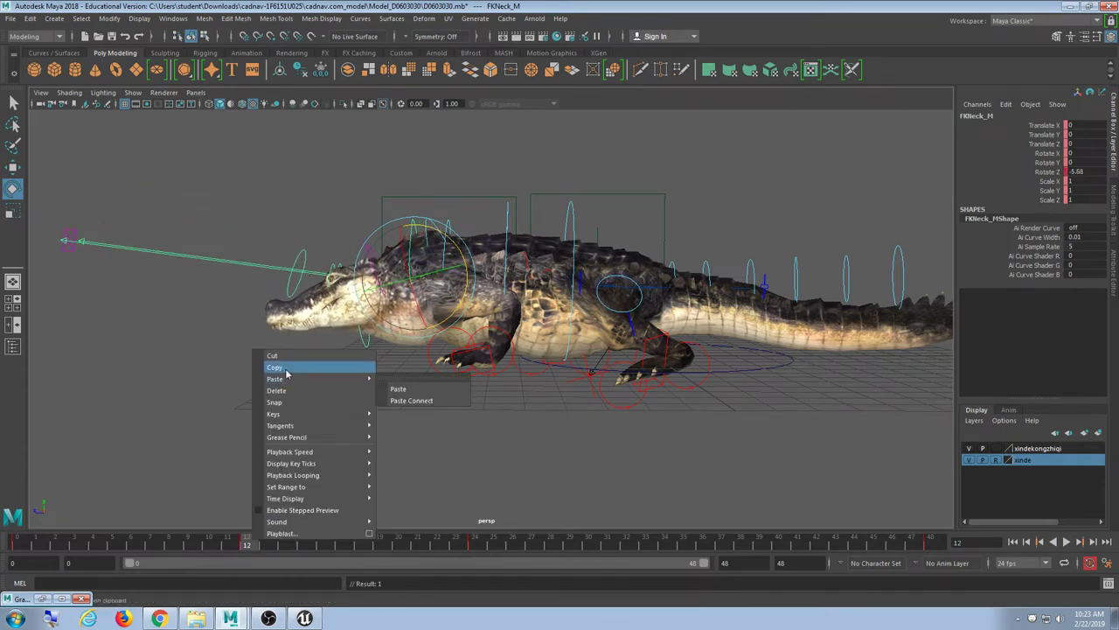
click(285, 368)
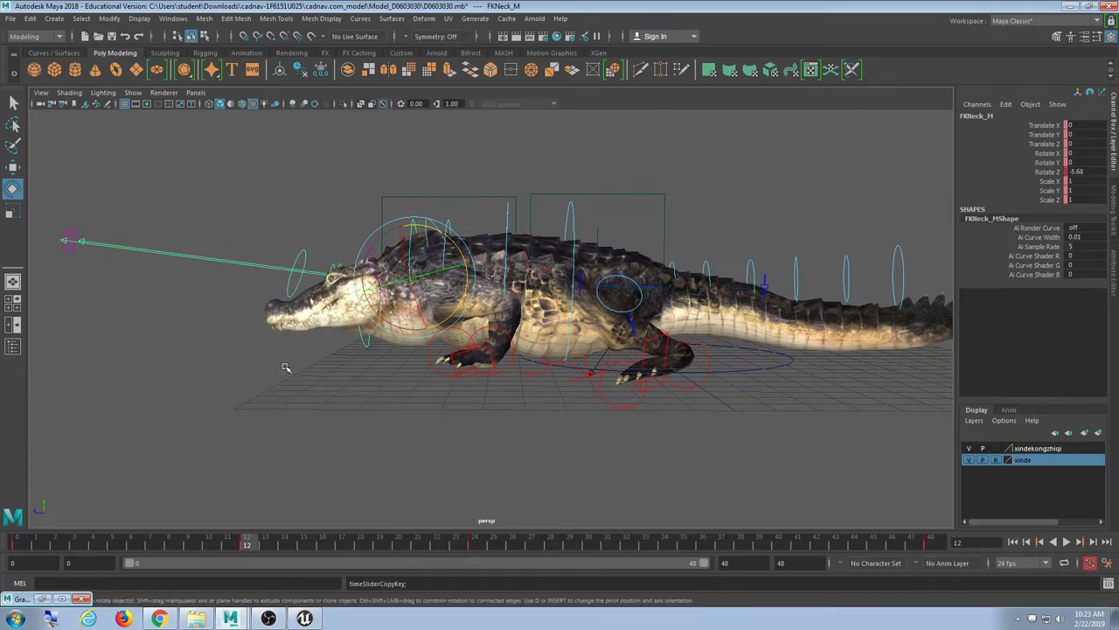
click(708, 545)
right_click(709, 545)
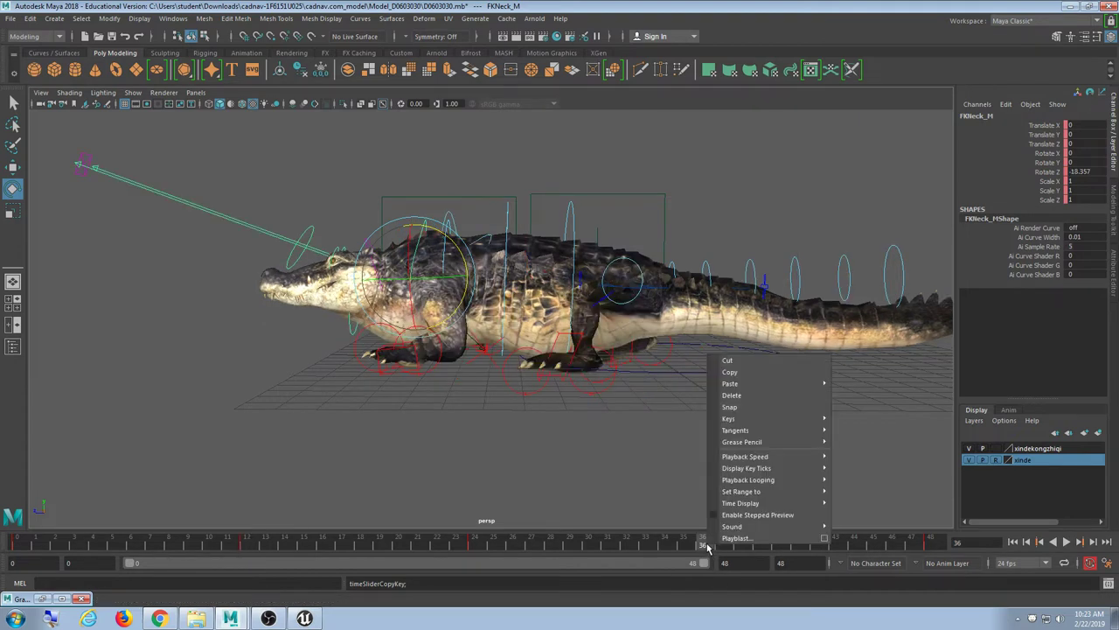
mouse_move(743, 386)
click(854, 393)
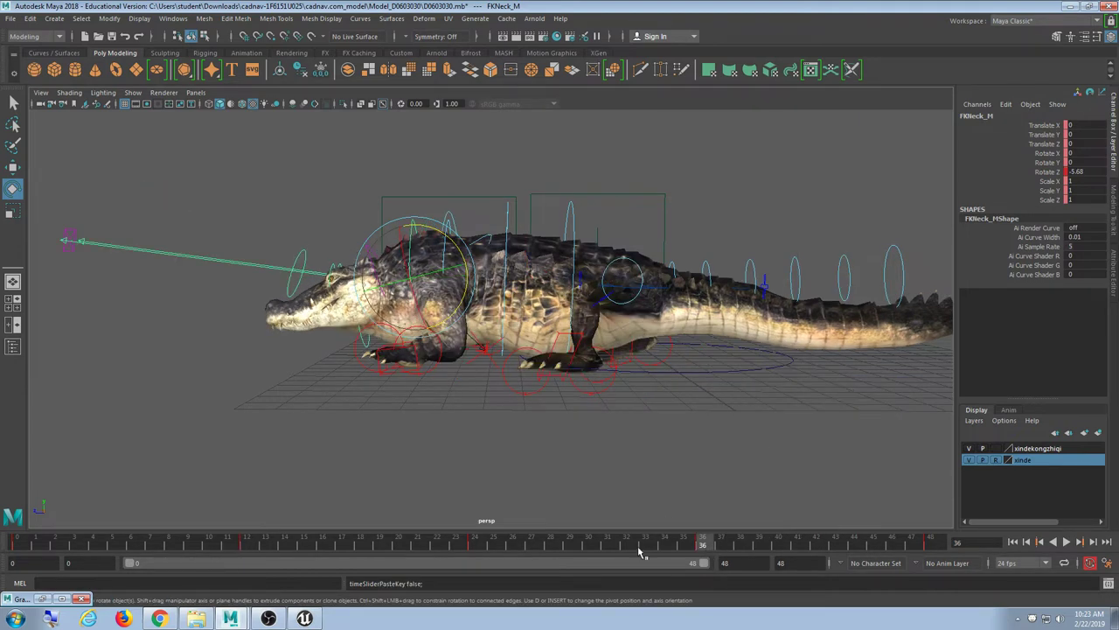
Play back the walk cycle and review the neck's up-and-down motion with the whole body in view.
key(alt+v)
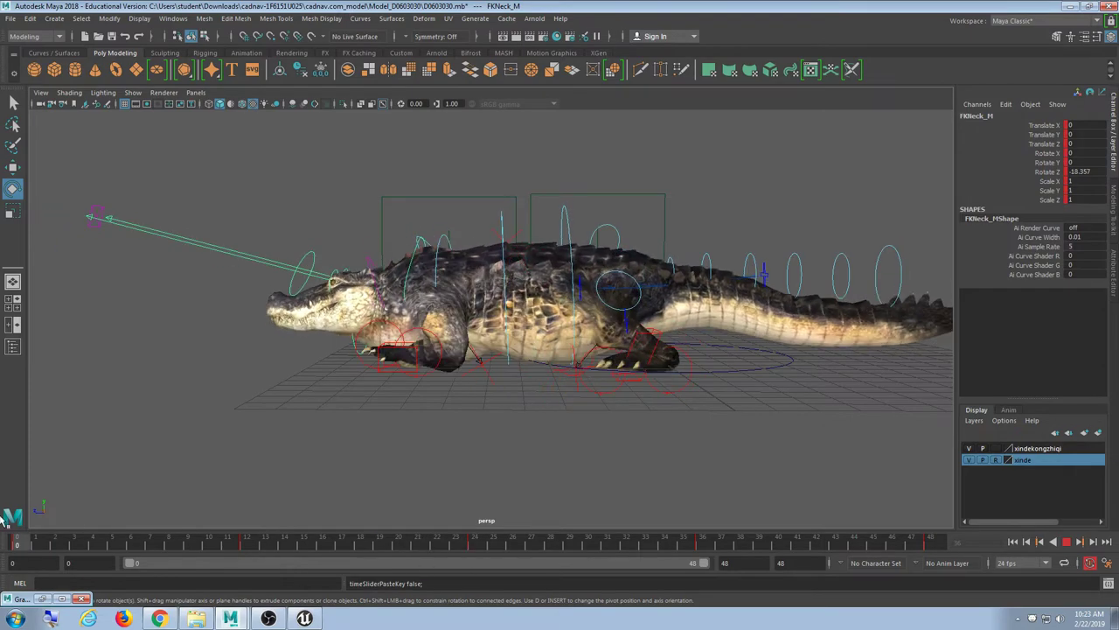
key(Escape)
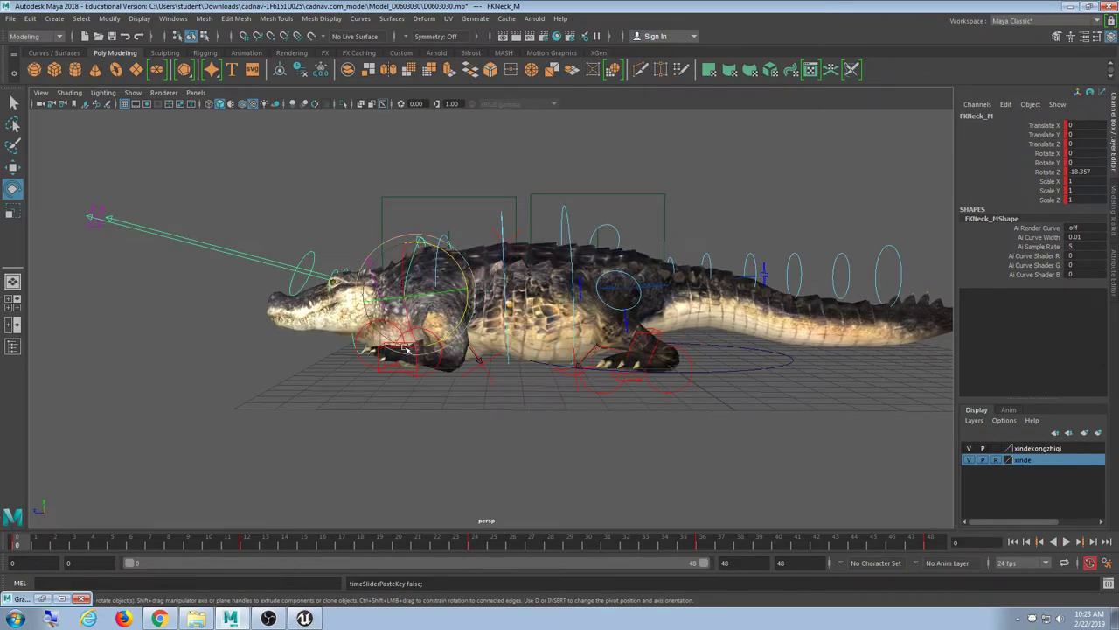
scroll(404, 347, up, 5)
alt+drag(325, 329, 440, 357)
alt+drag(481, 214, 356, 191)
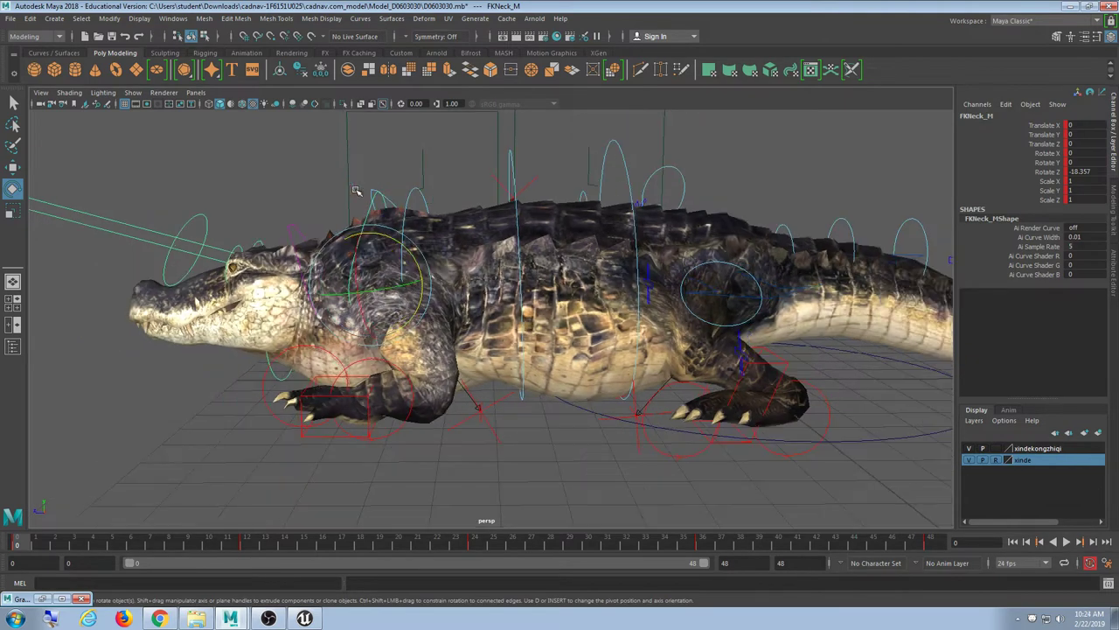
scroll(490, 334, down, 2)
alt+drag(490, 355, 495, 347)
scroll(495, 347, down, 4)
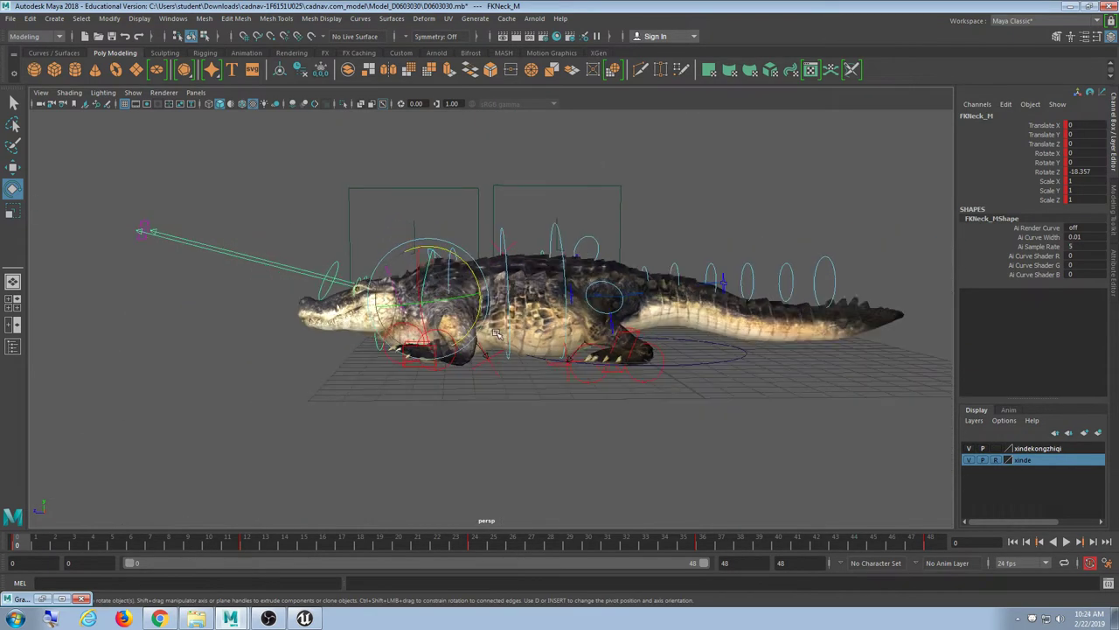
alt+middle_drag(495, 347, 458, 349)
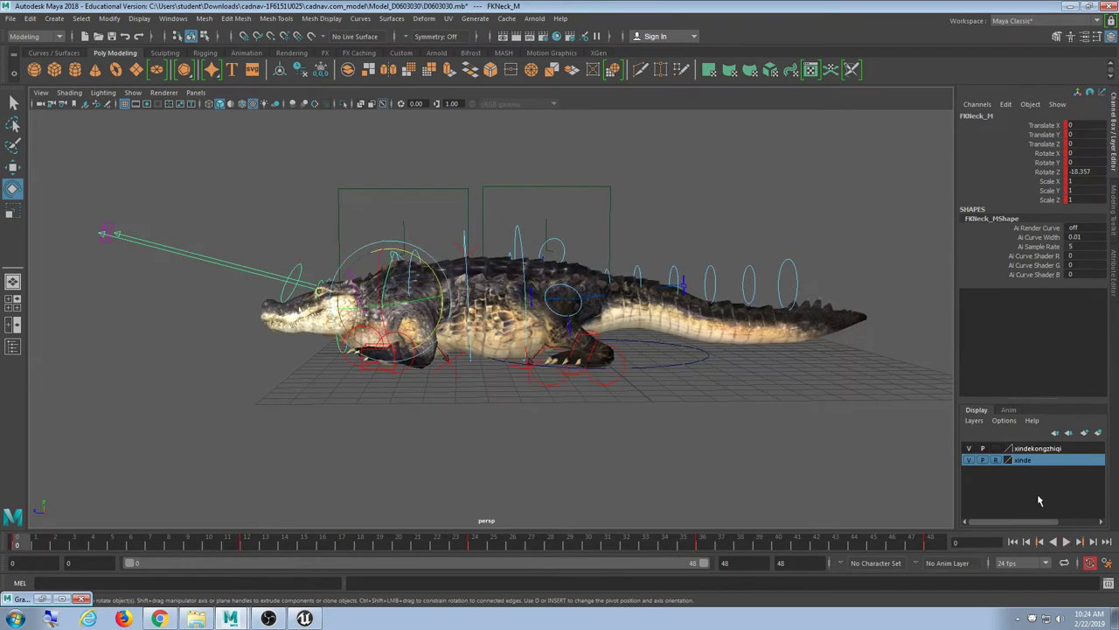
click(1067, 543)
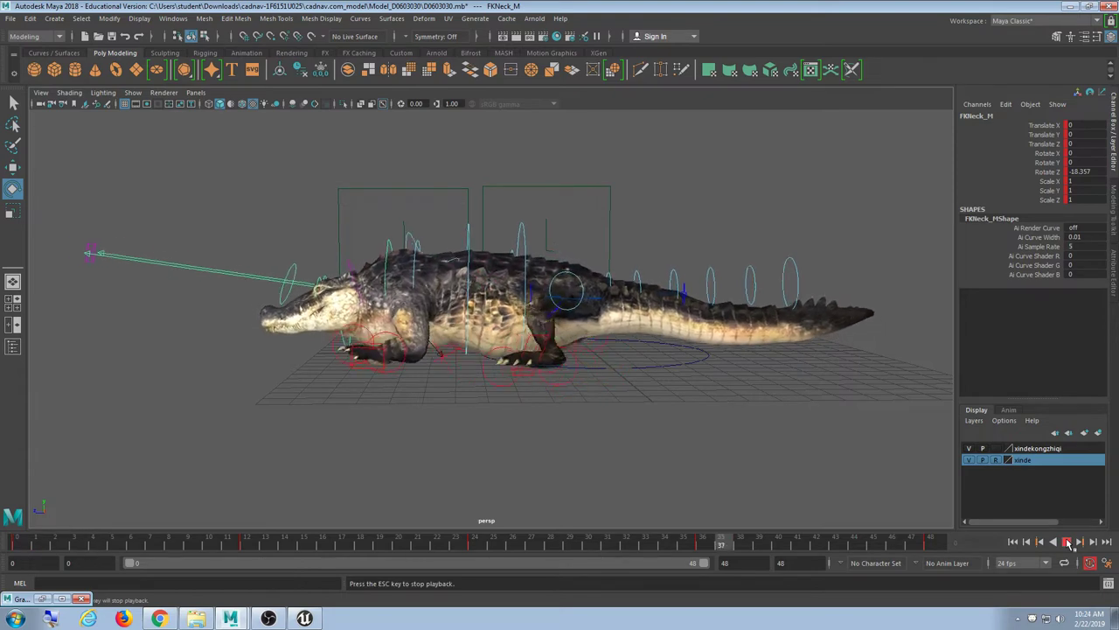
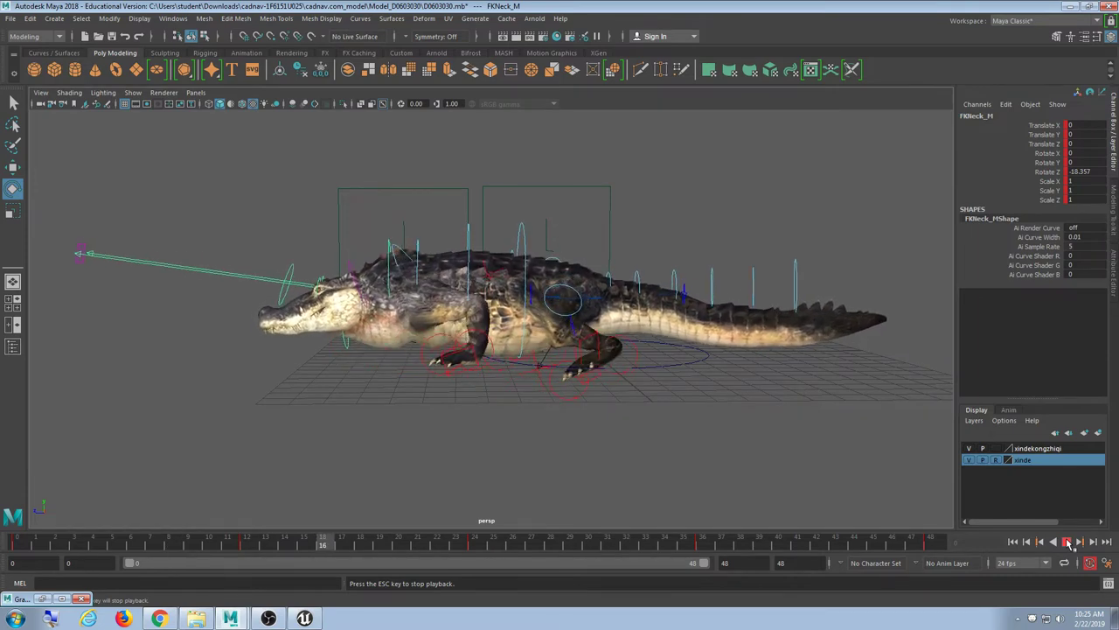
click(1068, 543)
Select the FKHead_M control at the crocodile's head and play back the cycle to review its existing motion.
scroll(101, 280, up, 3)
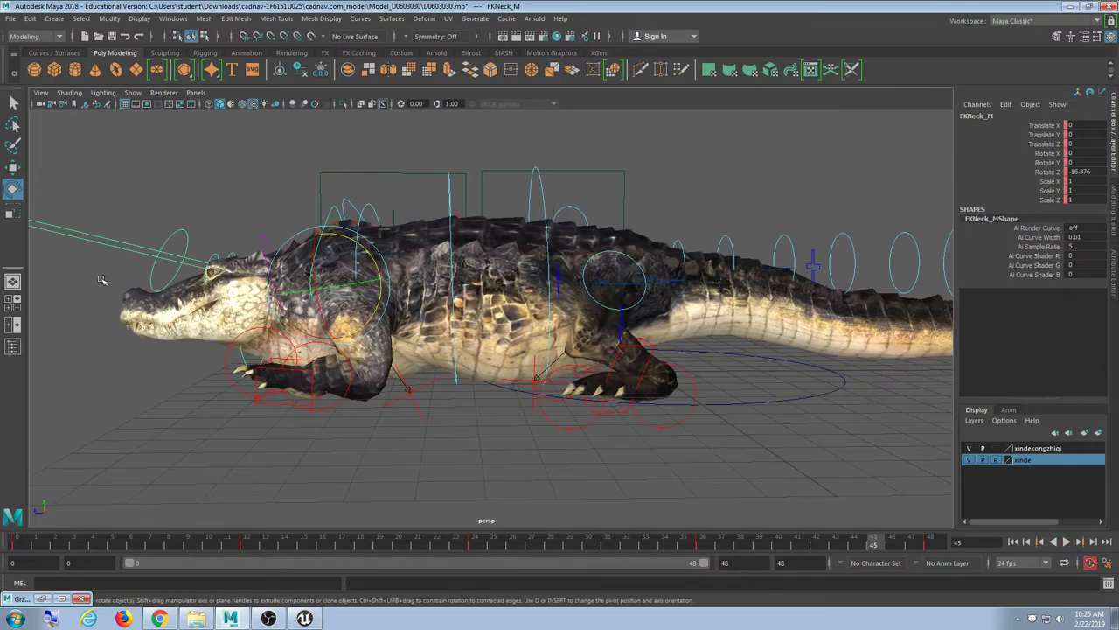
click(150, 267)
click(154, 267)
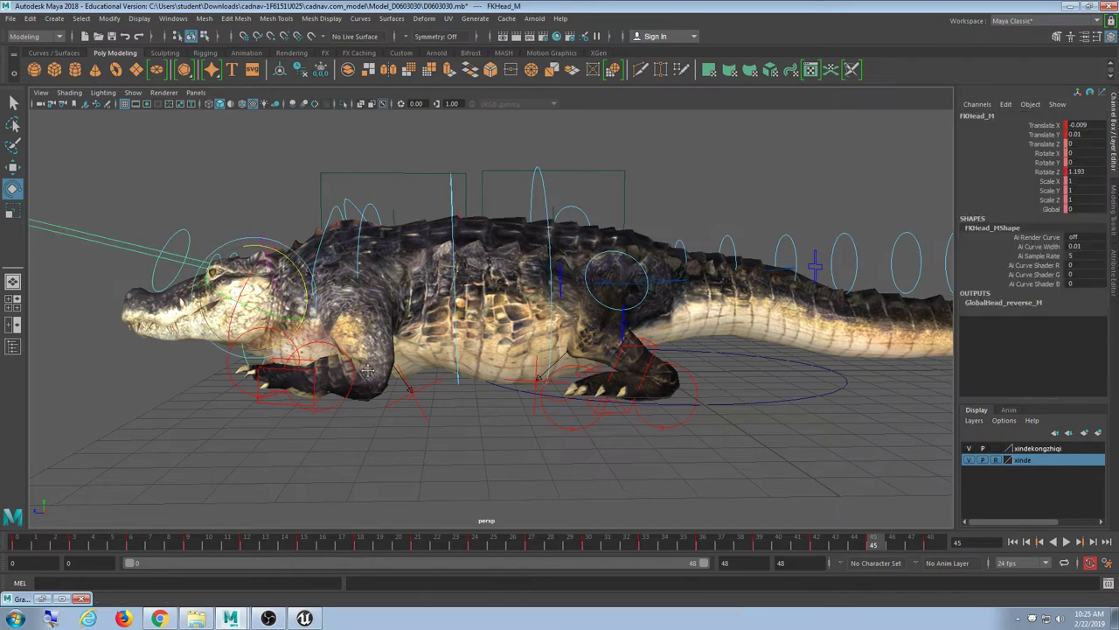
alt+middle_drag(427, 415, 529, 401)
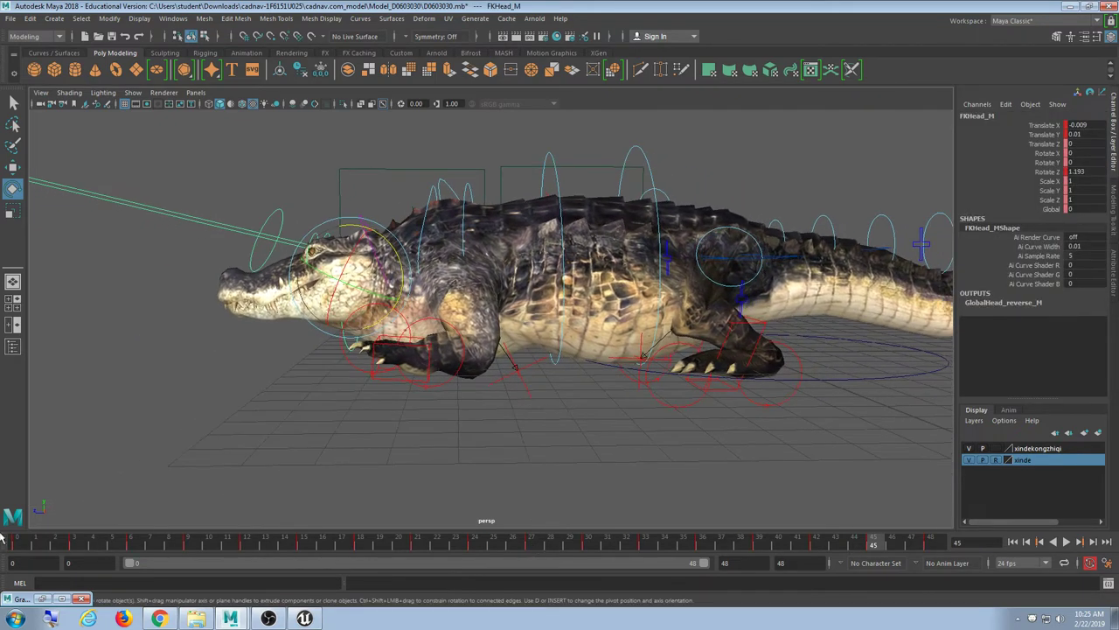
key(alt+v)
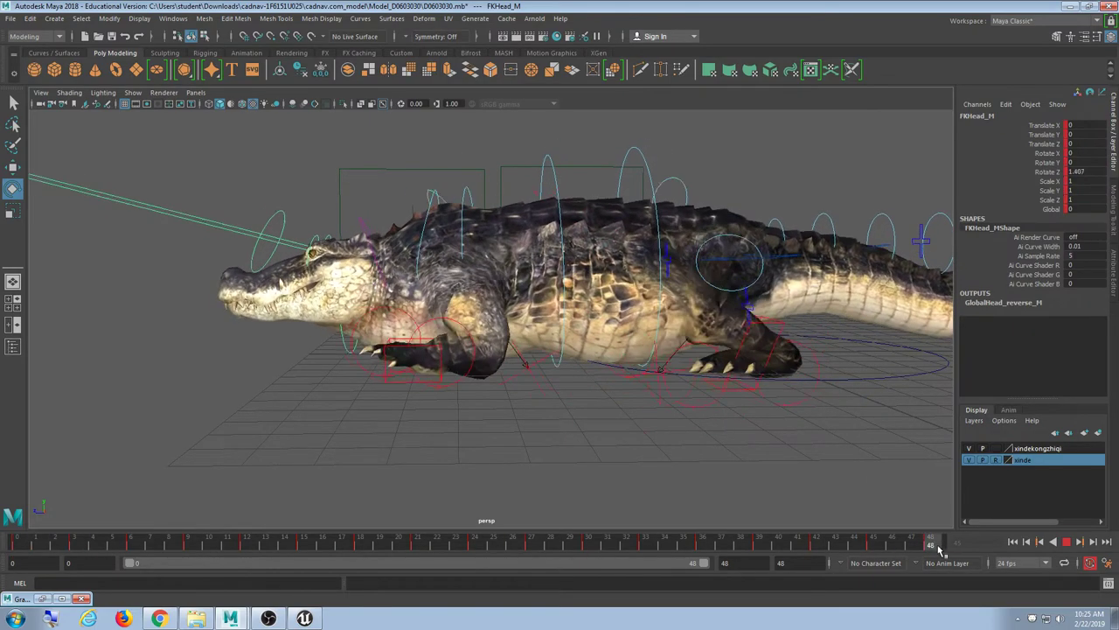
key(alt+v)
Try rotating FKHead_M about Z by about 21.9 degrees at frame 0, and undo the rotation.
key(w)
key(e)
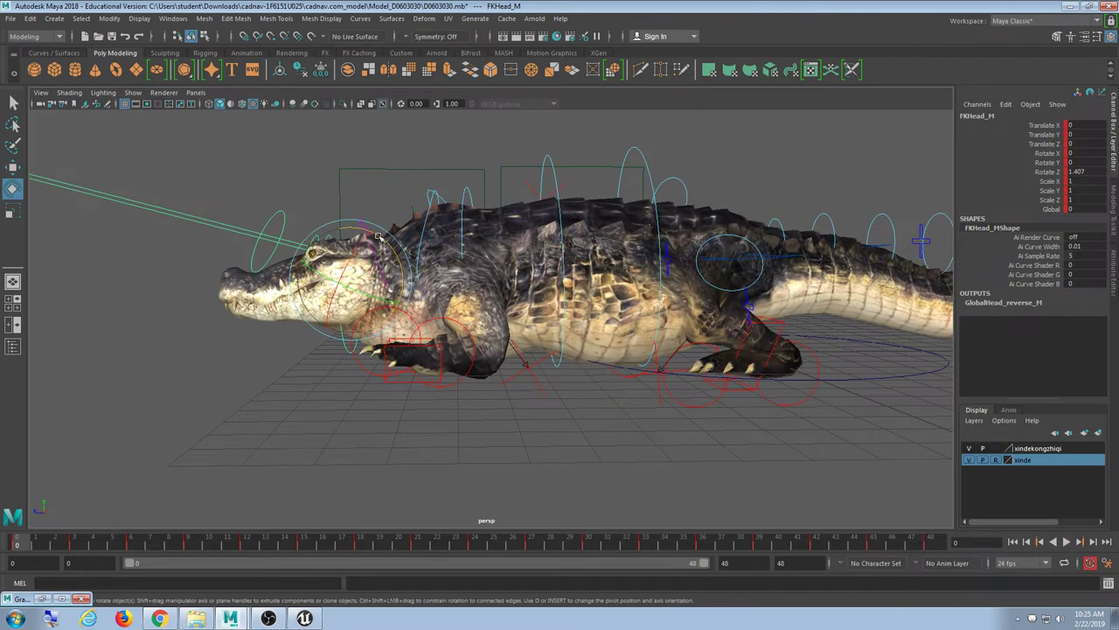
drag(365, 242, 354, 236)
key(ctrl+z)
key(alt+v)
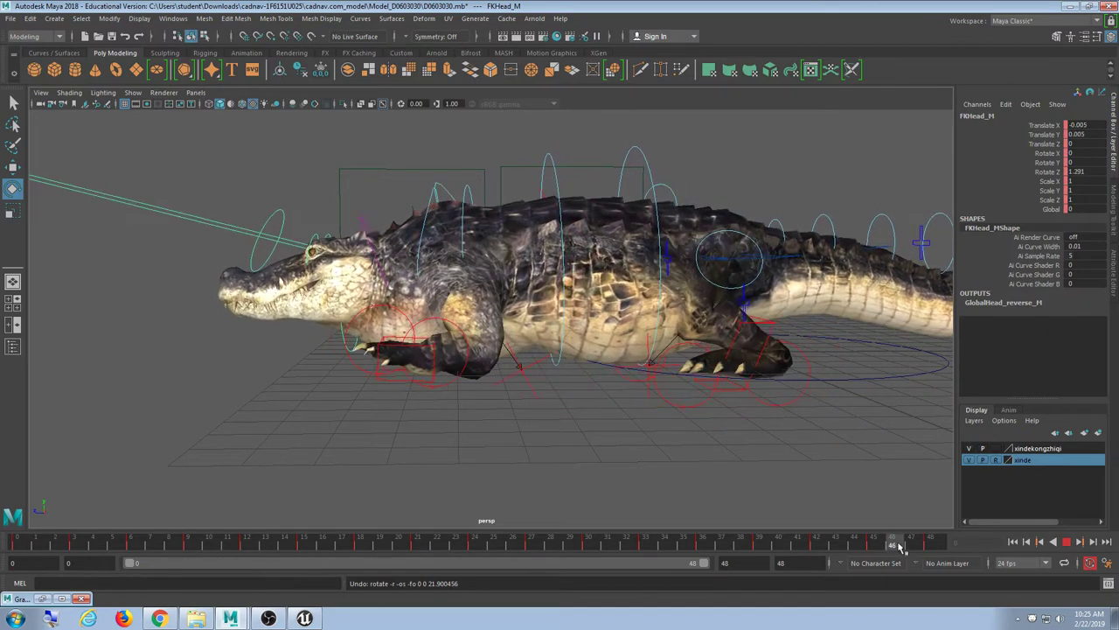
Delete the existing FKHead_M keys at frames 3, 6, 9 and 12.
click(44, 543)
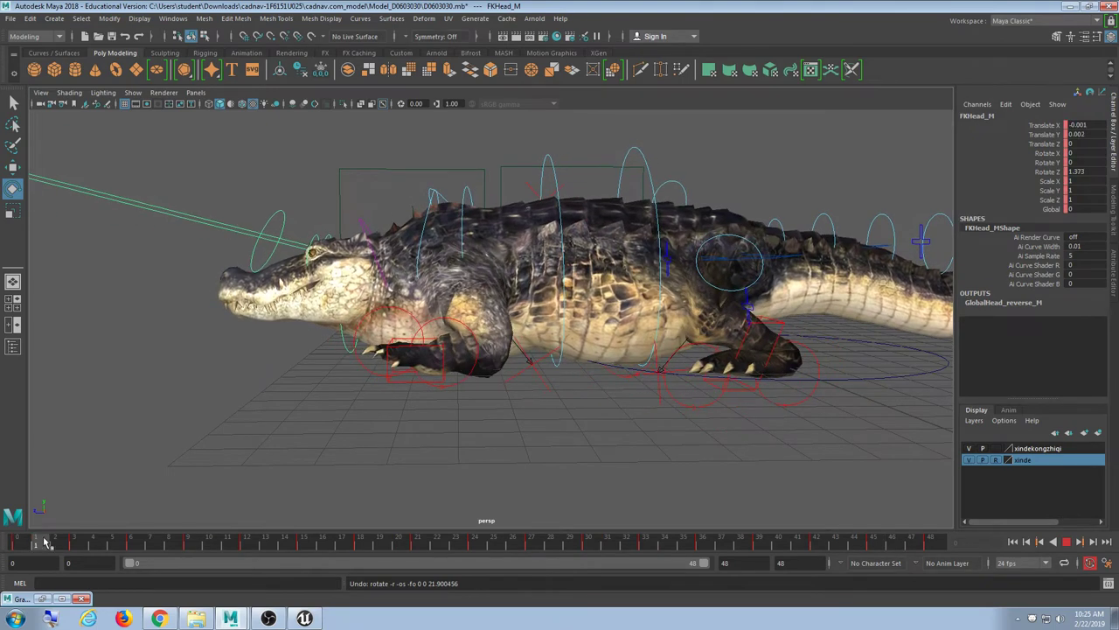
click(75, 543)
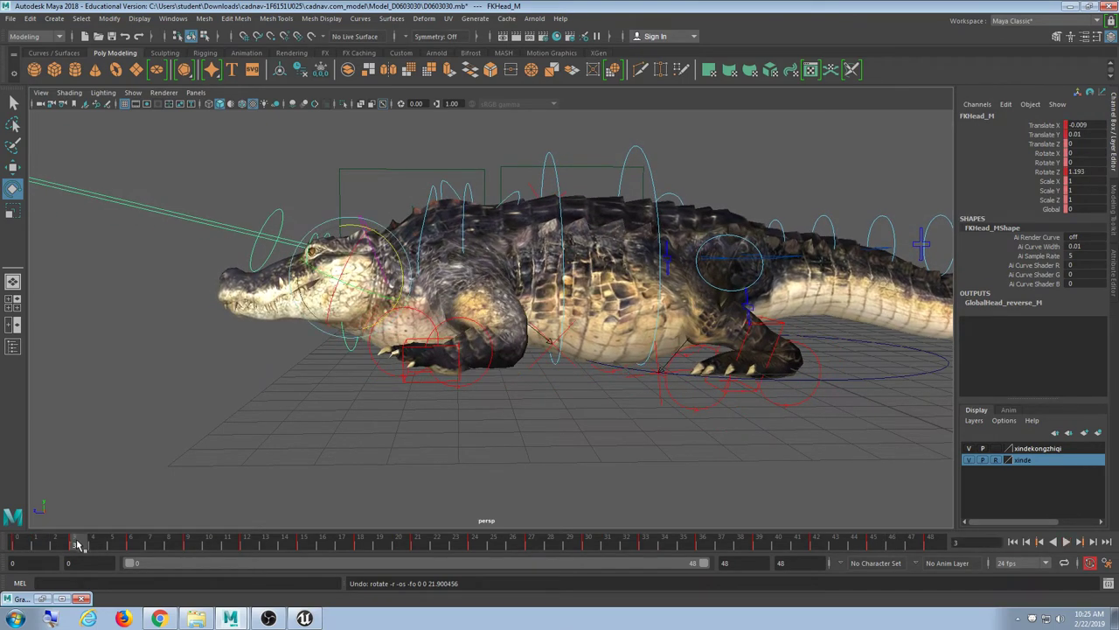
right_click(77, 543)
click(128, 392)
click(131, 543)
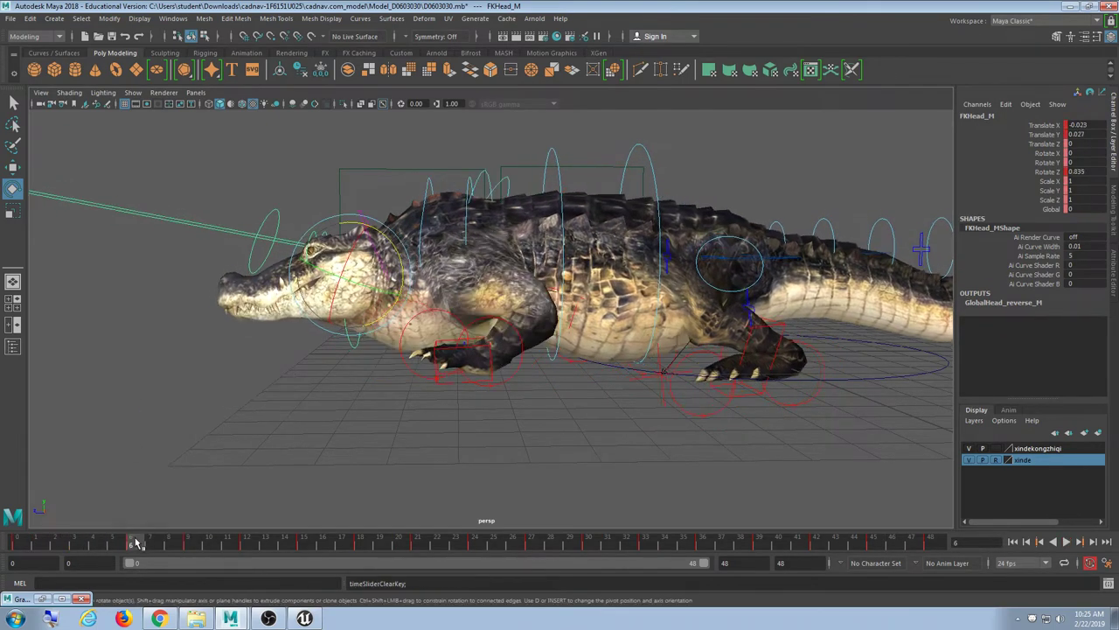
right_click(137, 542)
click(180, 395)
click(192, 543)
right_click(193, 543)
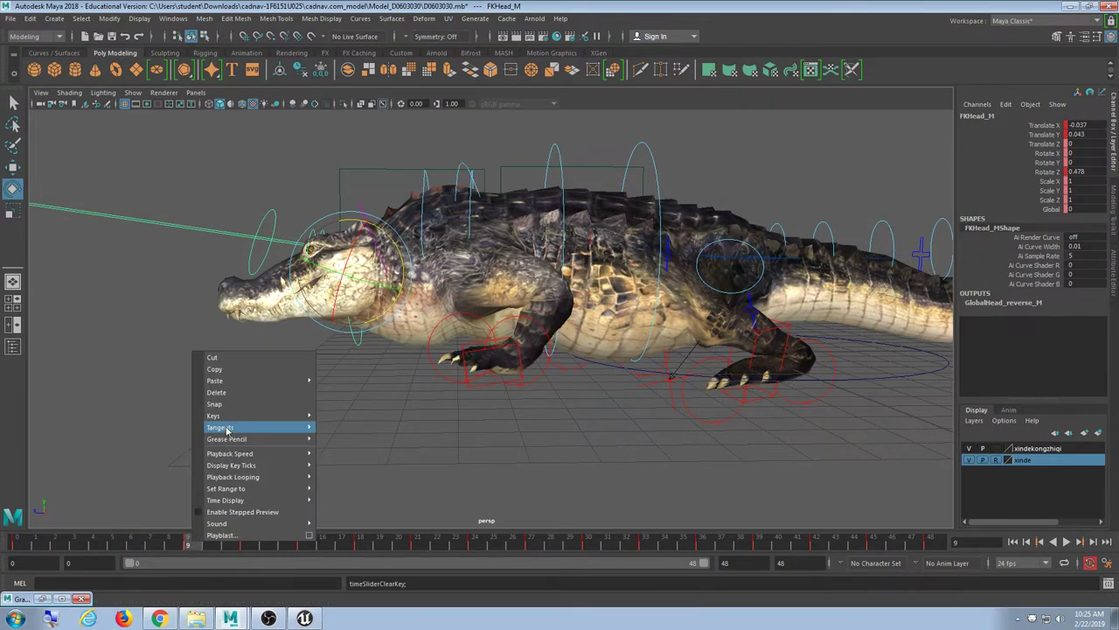
click(225, 392)
click(247, 543)
right_click(249, 544)
mouse_move(282, 414)
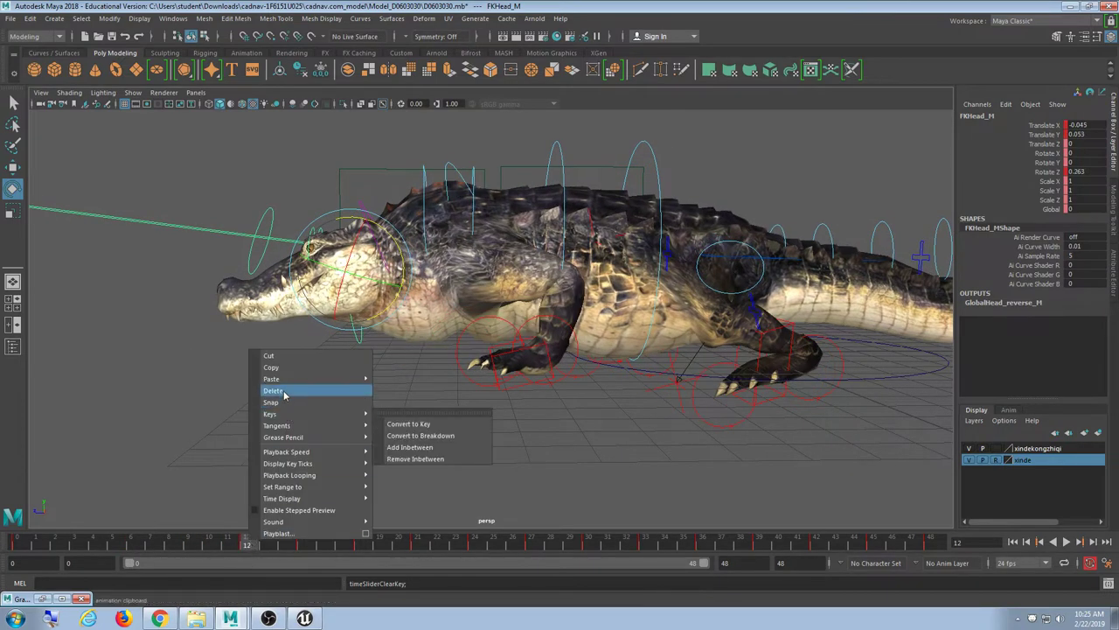
click(411, 418)
Delete the existing FKHead_M keys at frames 15, 18, 21 and 24.
click(302, 544)
right_click(305, 542)
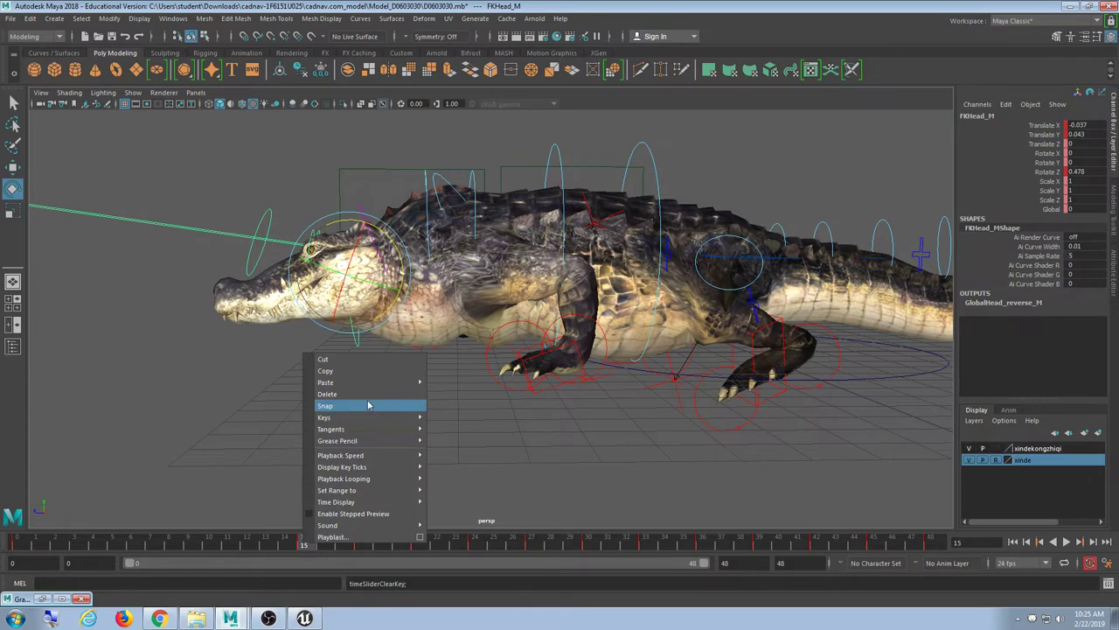
click(366, 395)
click(365, 544)
right_click(367, 542)
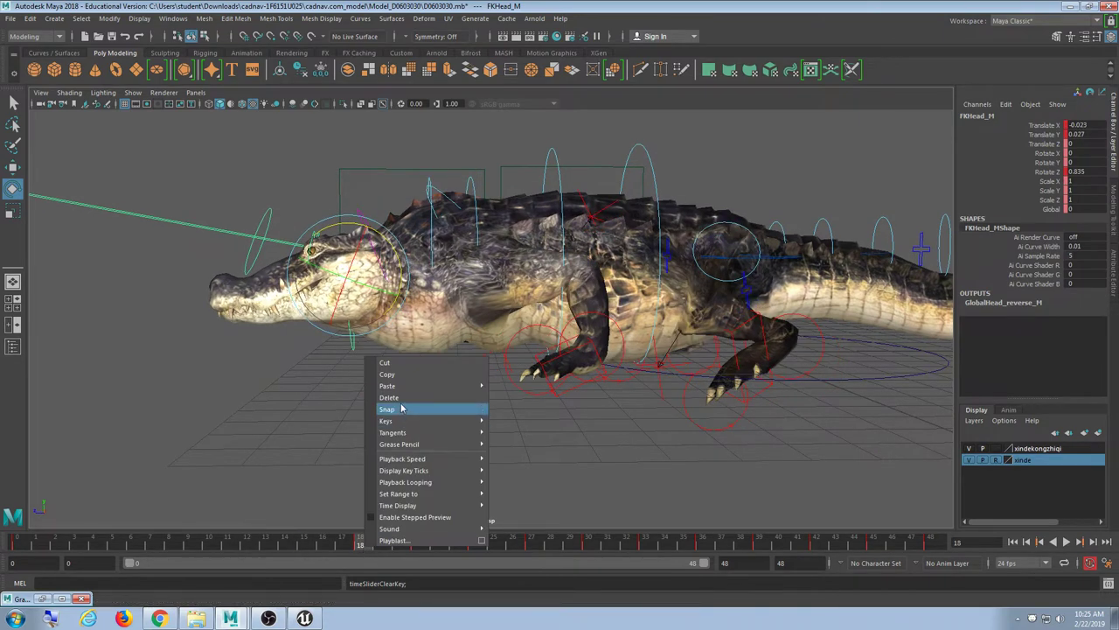
click(385, 395)
click(420, 544)
right_click(420, 544)
click(442, 402)
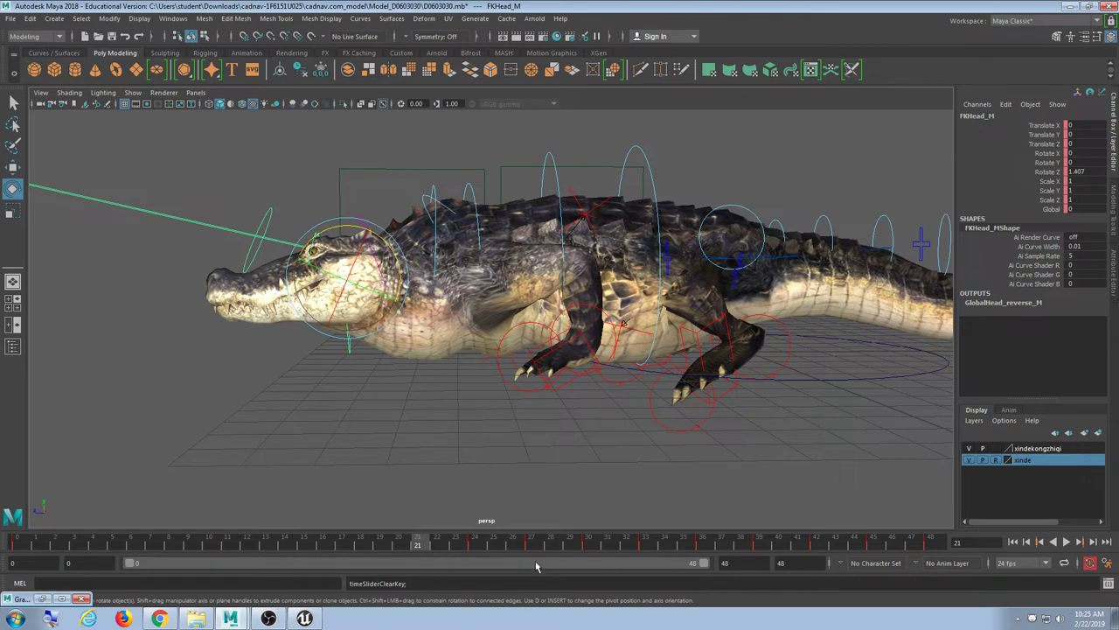
click(474, 544)
right_click(476, 543)
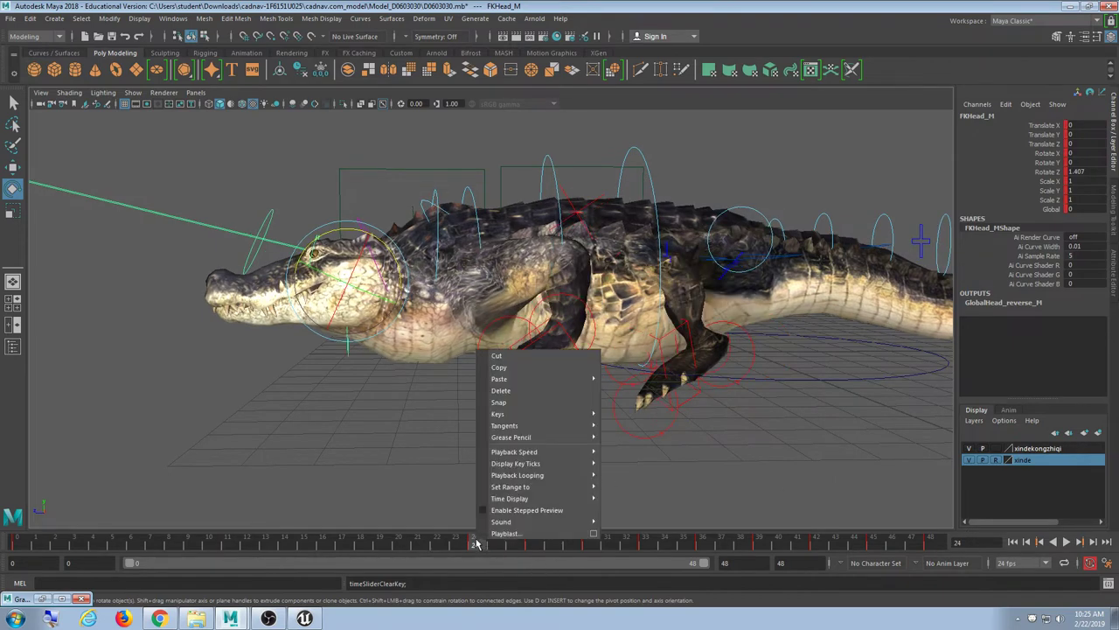
click(503, 390)
Delete the existing FKHead_M keys at frames 27, 30, 33 and 36.
click(531, 544)
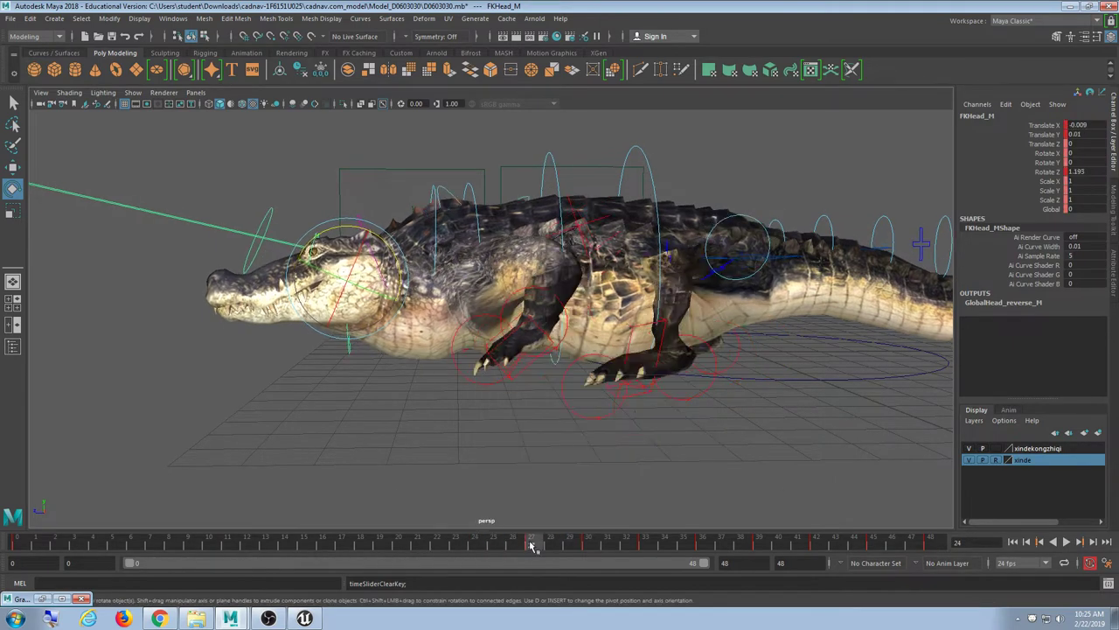
right_click(531, 544)
click(551, 391)
click(590, 544)
right_click(590, 544)
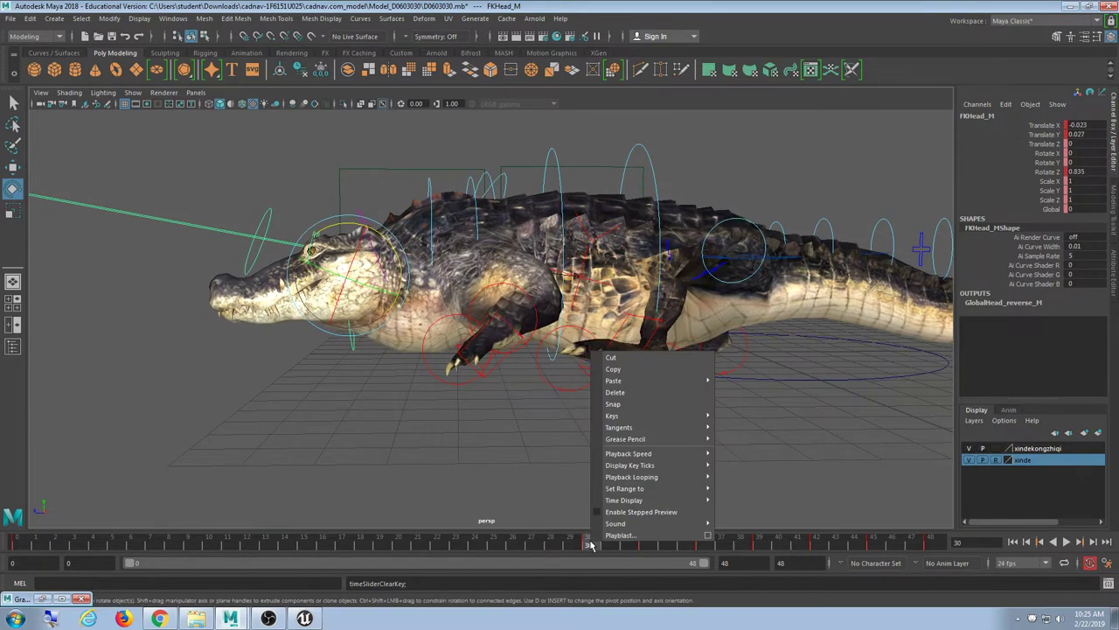
click(652, 391)
click(649, 544)
right_click(649, 544)
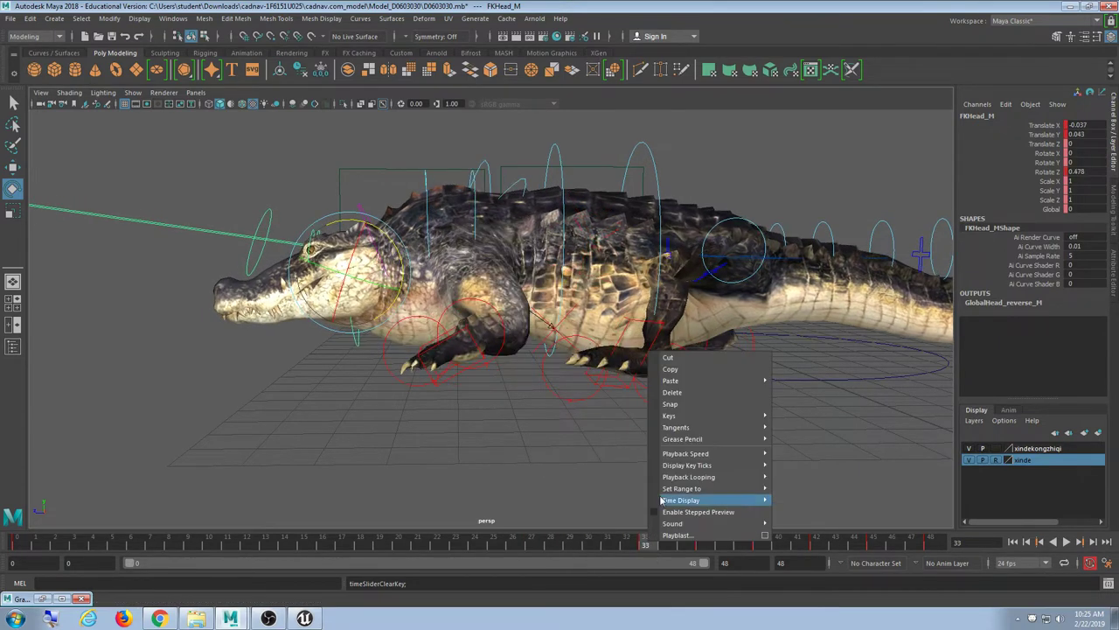
click(683, 392)
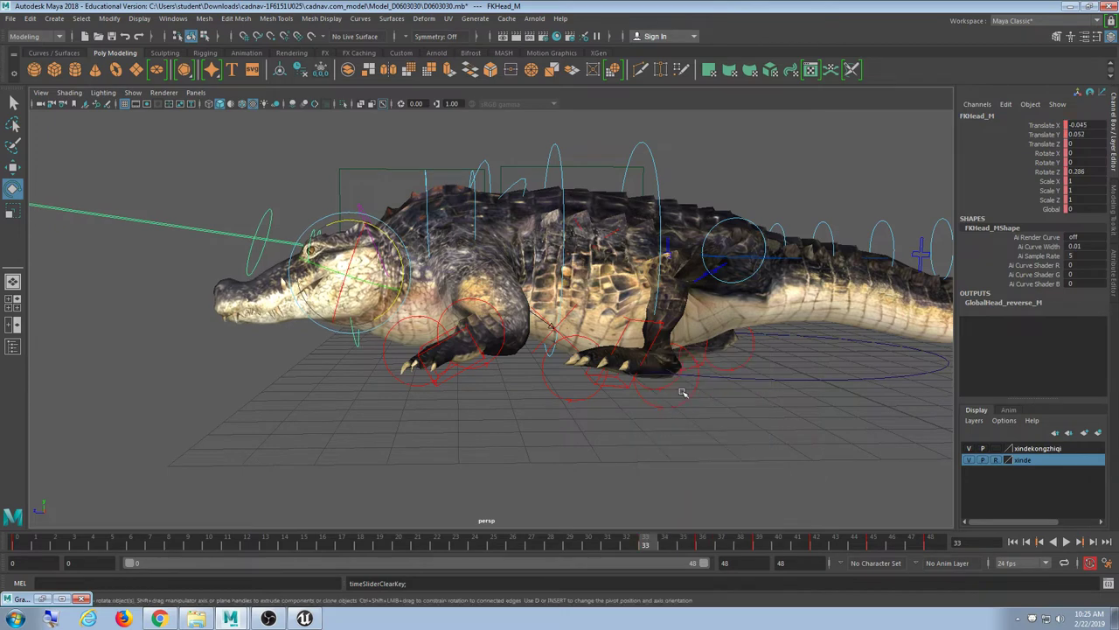
click(711, 544)
right_click(711, 544)
click(743, 391)
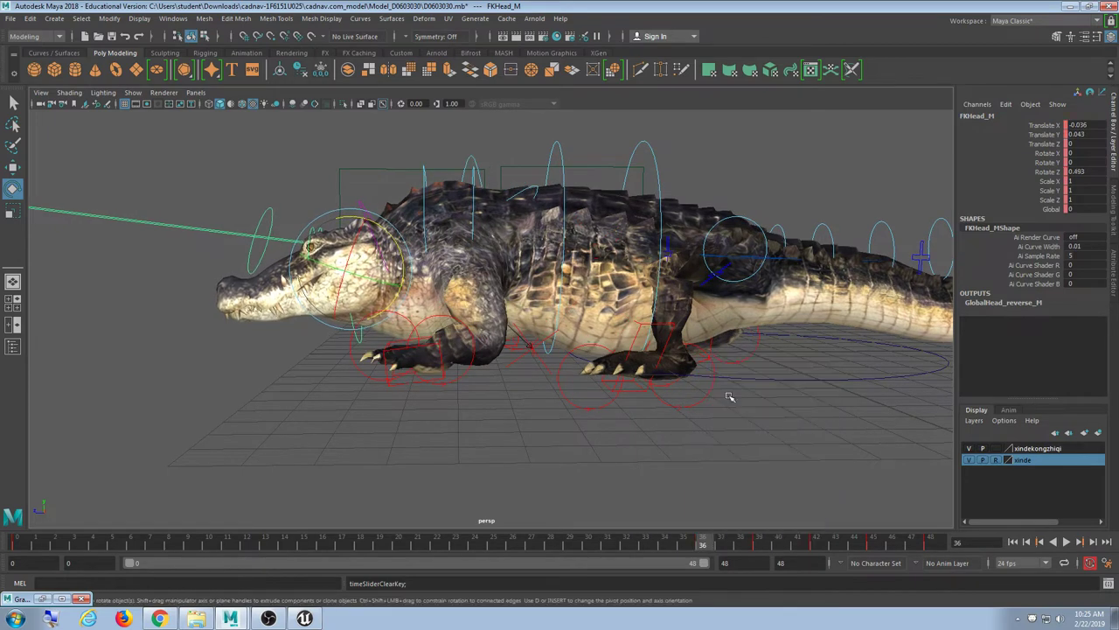
Delete the remaining in-between FKHead_M keys at frames 39, 42 and 45.
click(759, 544)
right_click(759, 543)
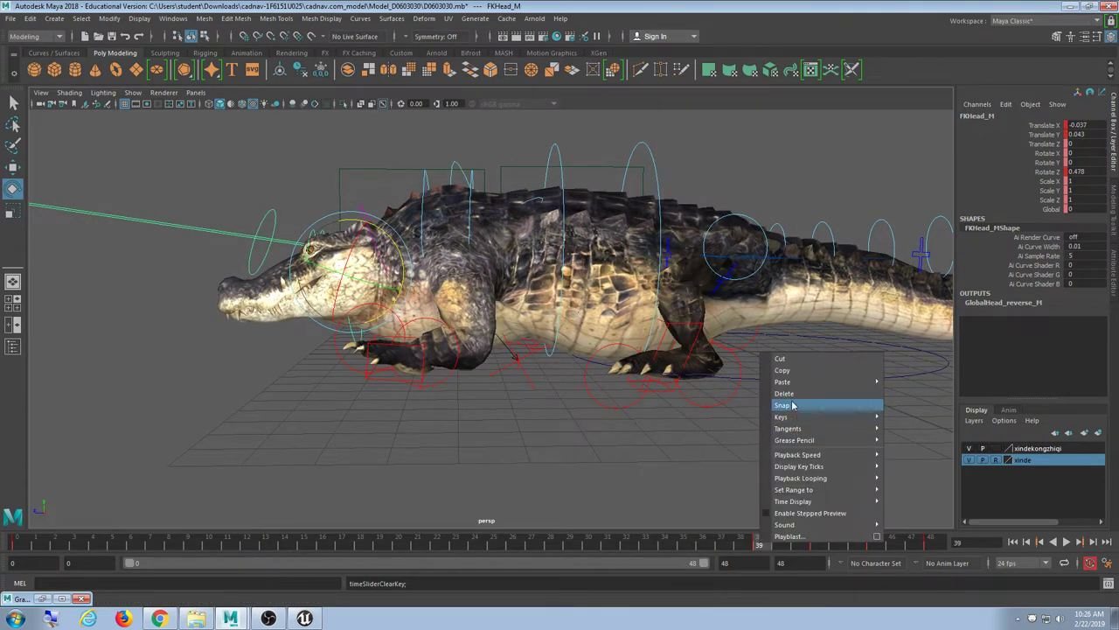
click(791, 394)
click(815, 544)
right_click(815, 544)
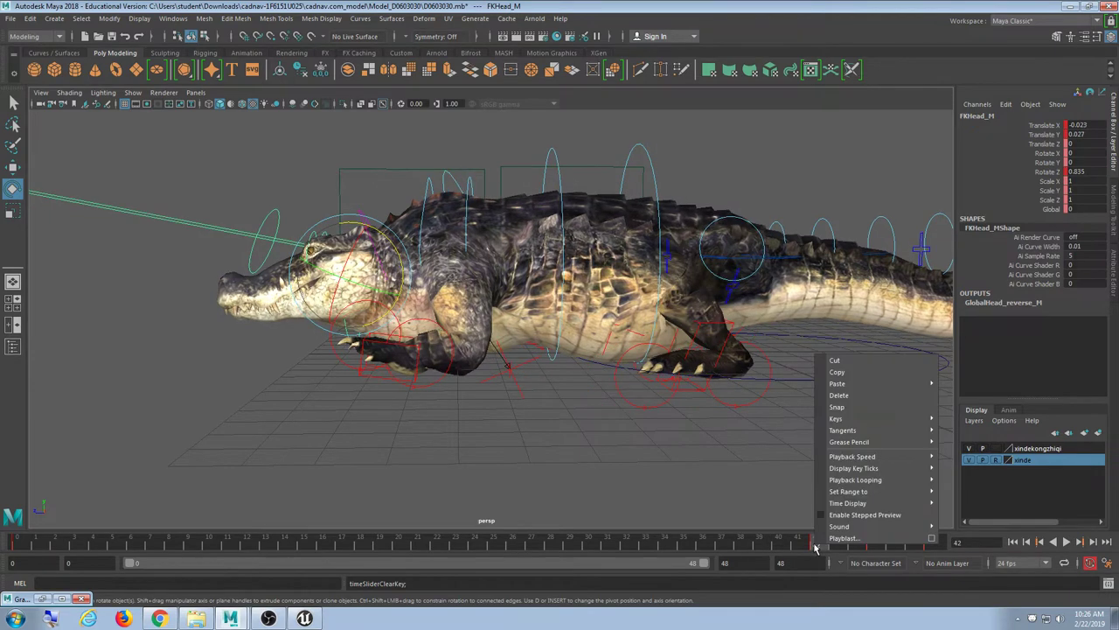
click(849, 401)
click(872, 544)
right_click(873, 544)
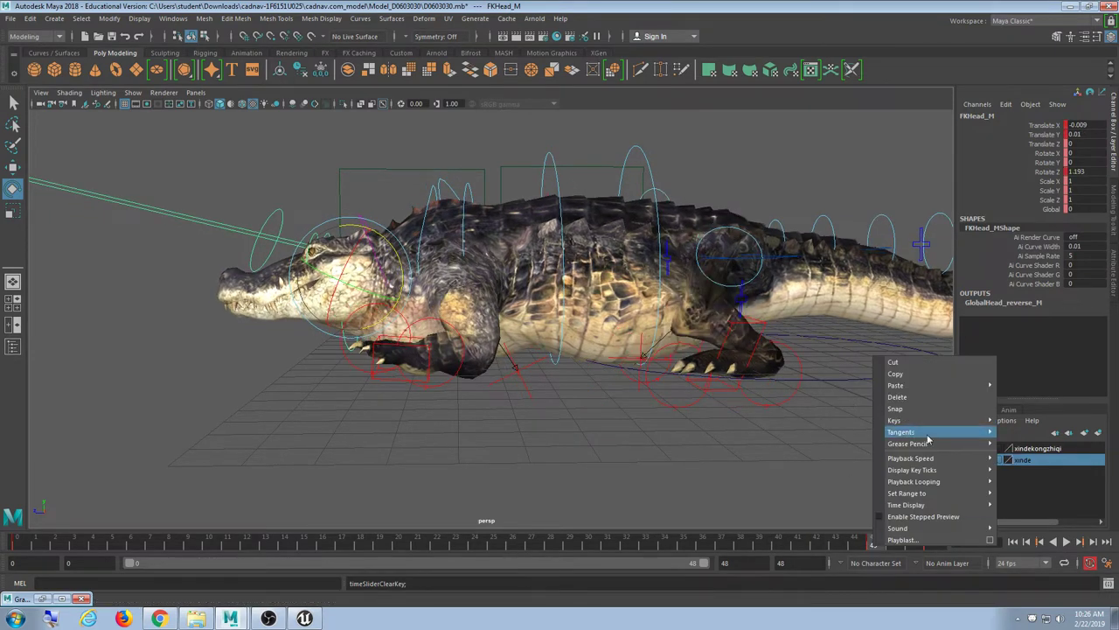
click(915, 393)
Open the mouth at frame 0 by rotating FKHead_M about Z to about 19.2 degrees, and key the same pose at frame 48.
drag(872, 542, 16, 542)
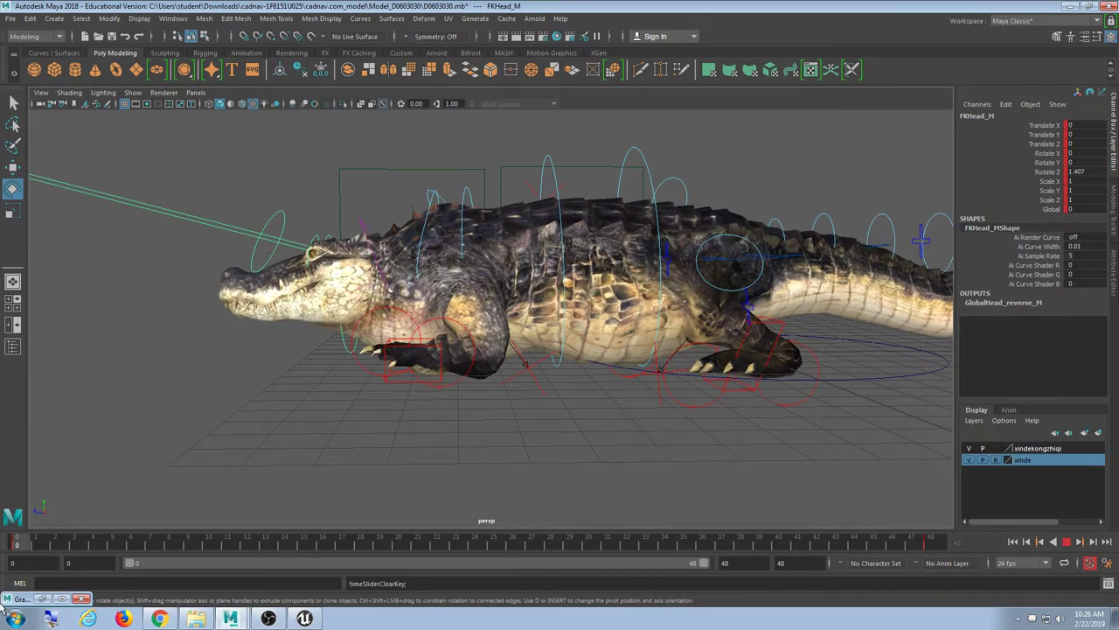
drag(395, 251, 376, 246)
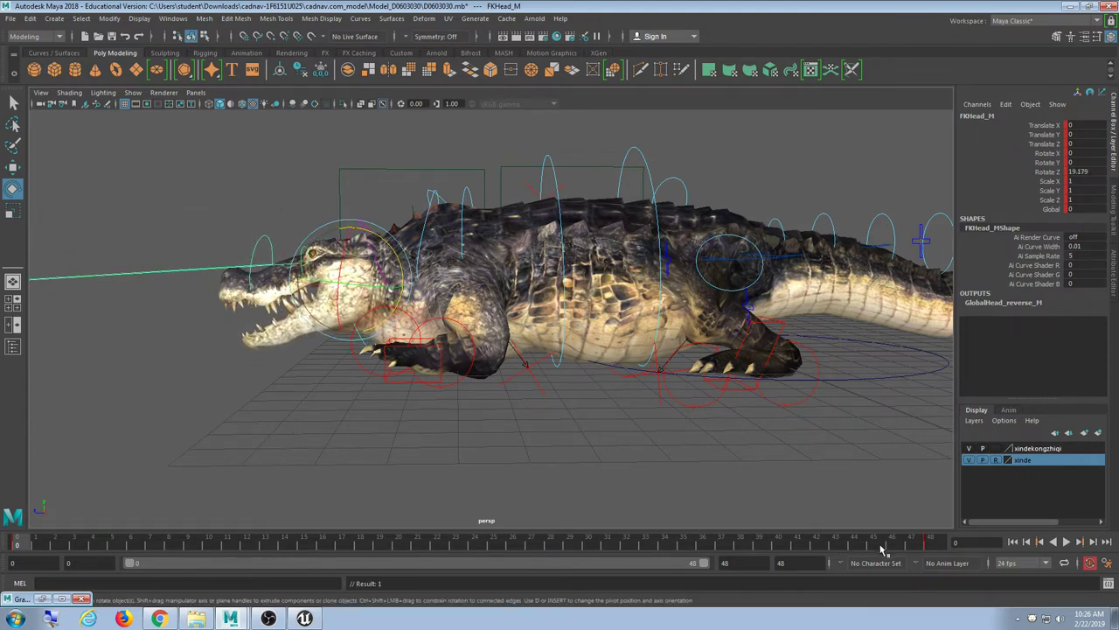
click(934, 544)
key(s)
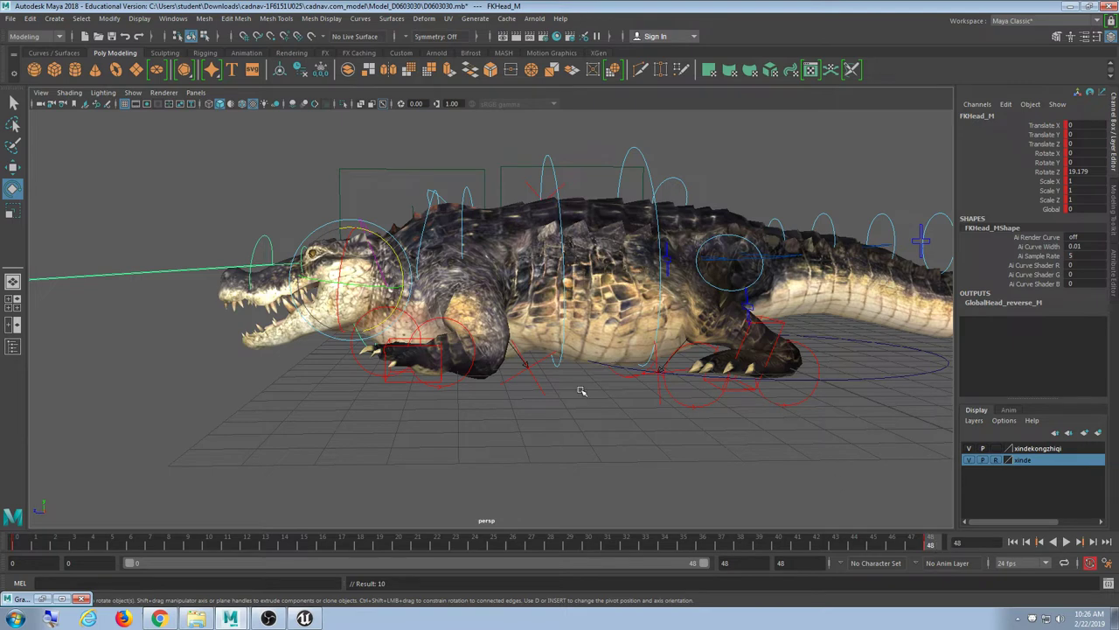
Try varying the mouth opening by keying different FKHead_M Z rotations at frames 8, 16, 22, 29 and 40, and play back the cycle.
drag(458, 544, 322, 544)
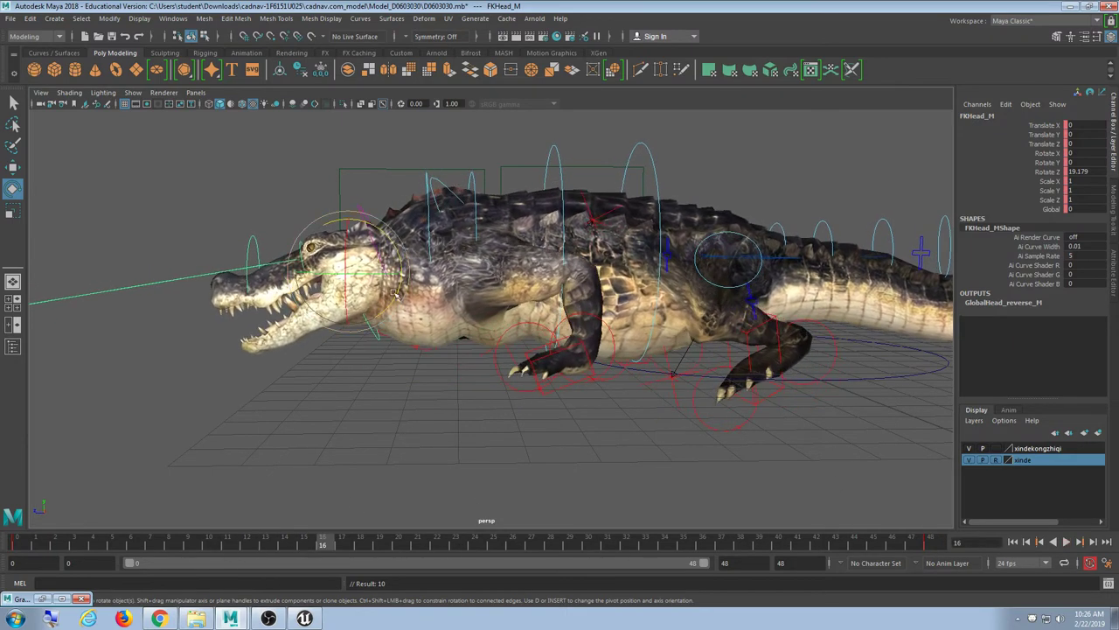
drag(391, 228, 397, 359)
click(569, 545)
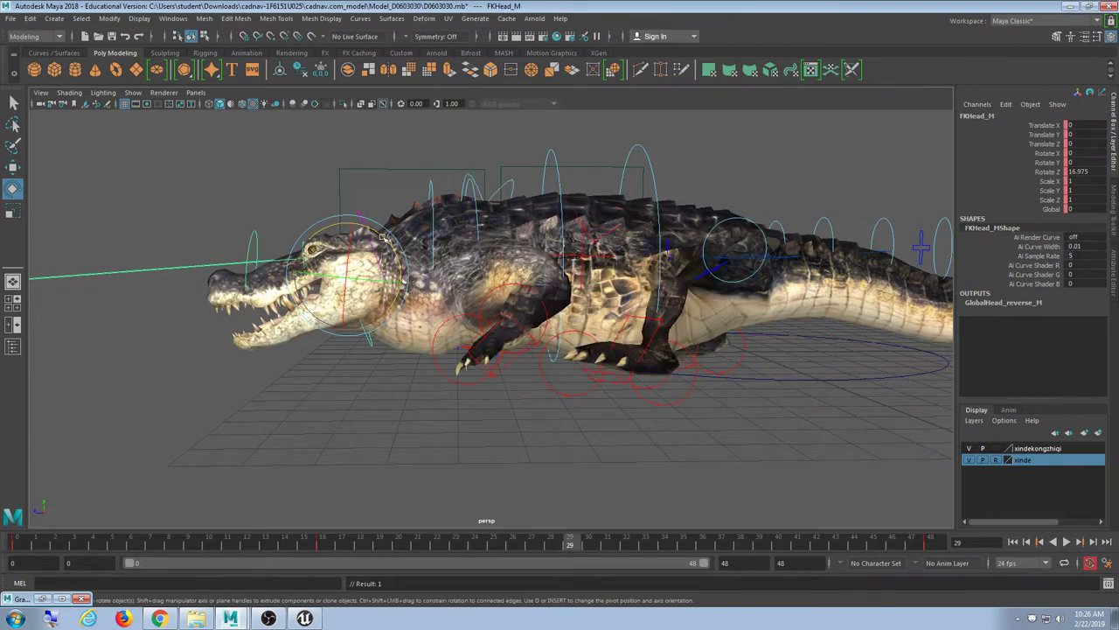
drag(383, 237, 378, 231)
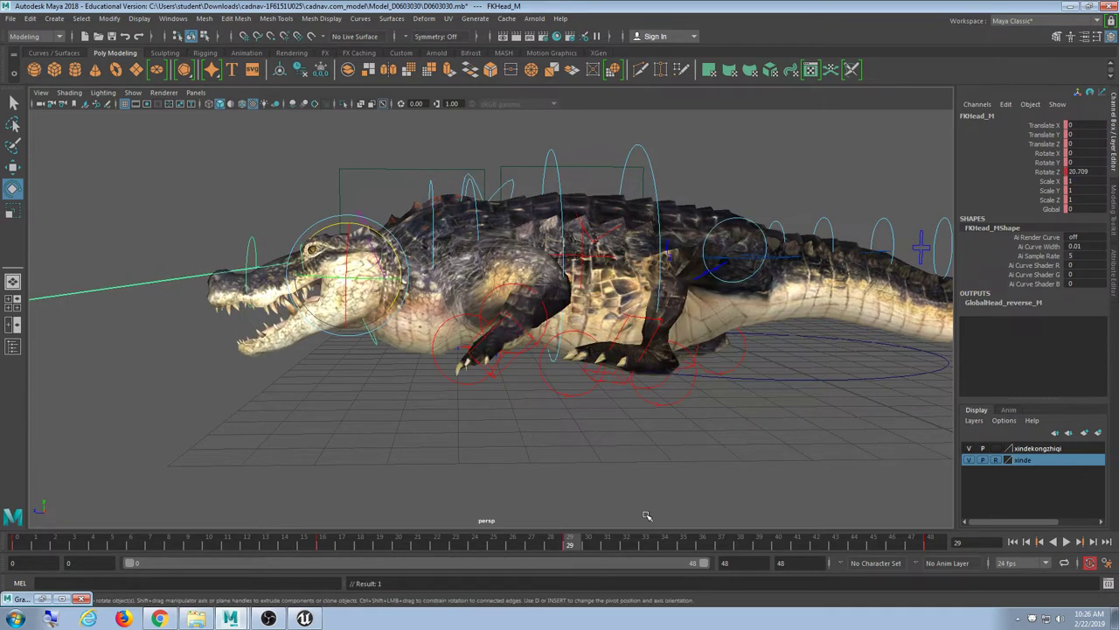
click(781, 544)
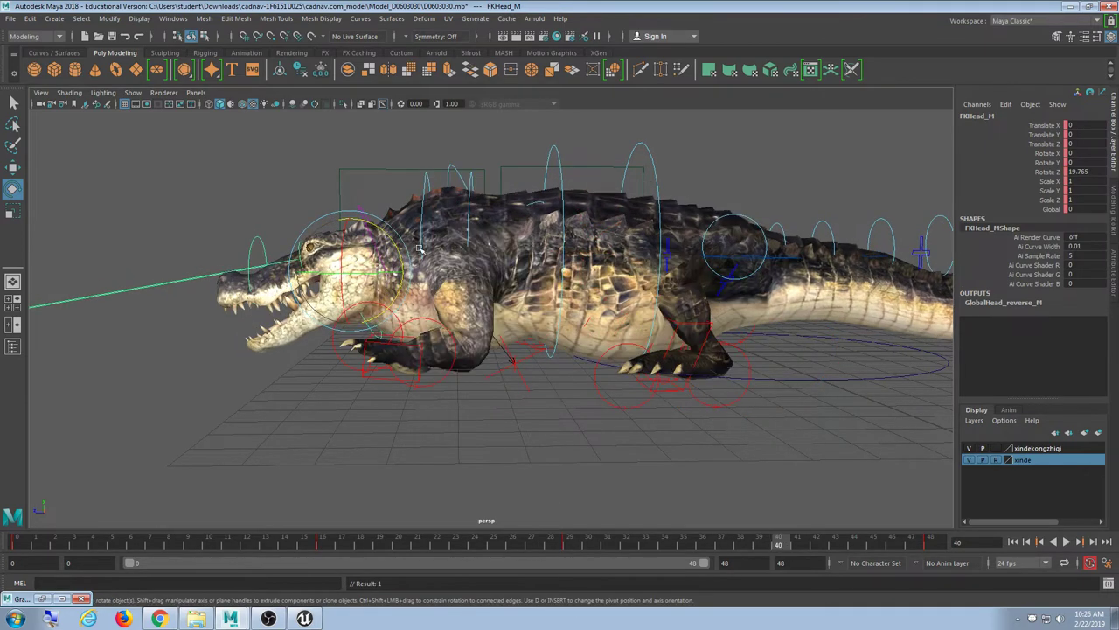
click(434, 544)
mouse_move(362, 227)
mouse_down()
mouse_move(357, 214)
mouse_move(372, 227)
mouse_up()
click(169, 544)
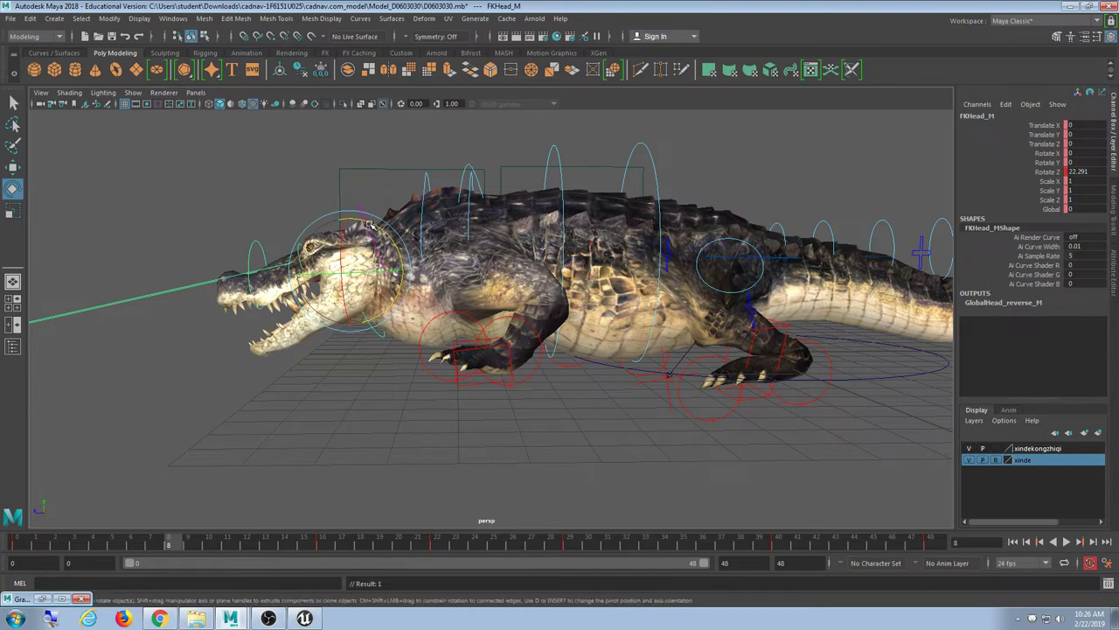
click(1066, 542)
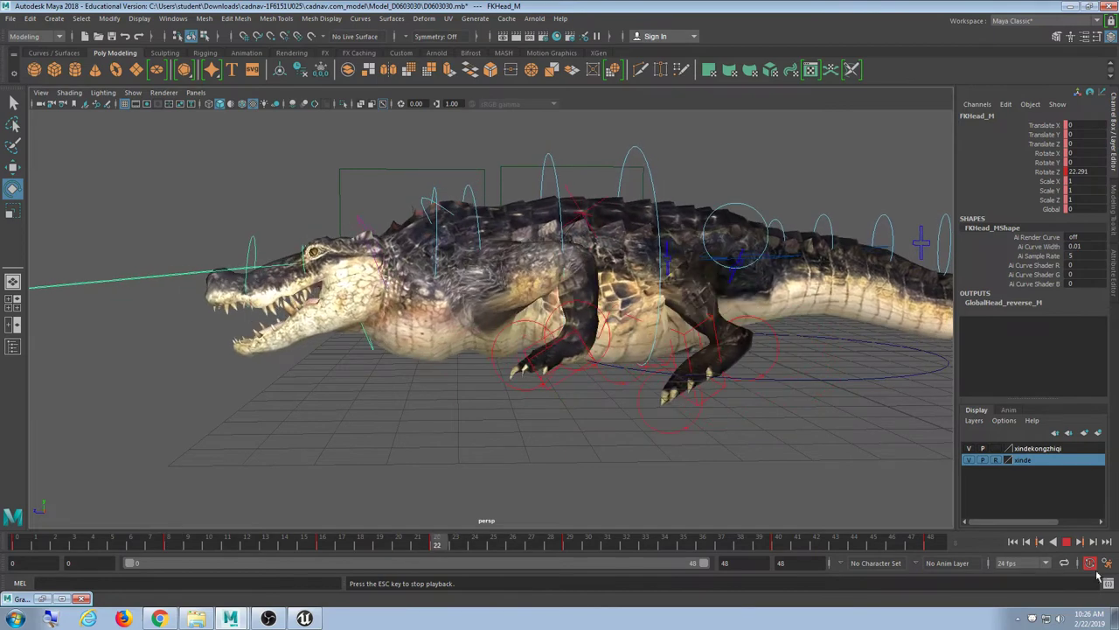
click(1066, 542)
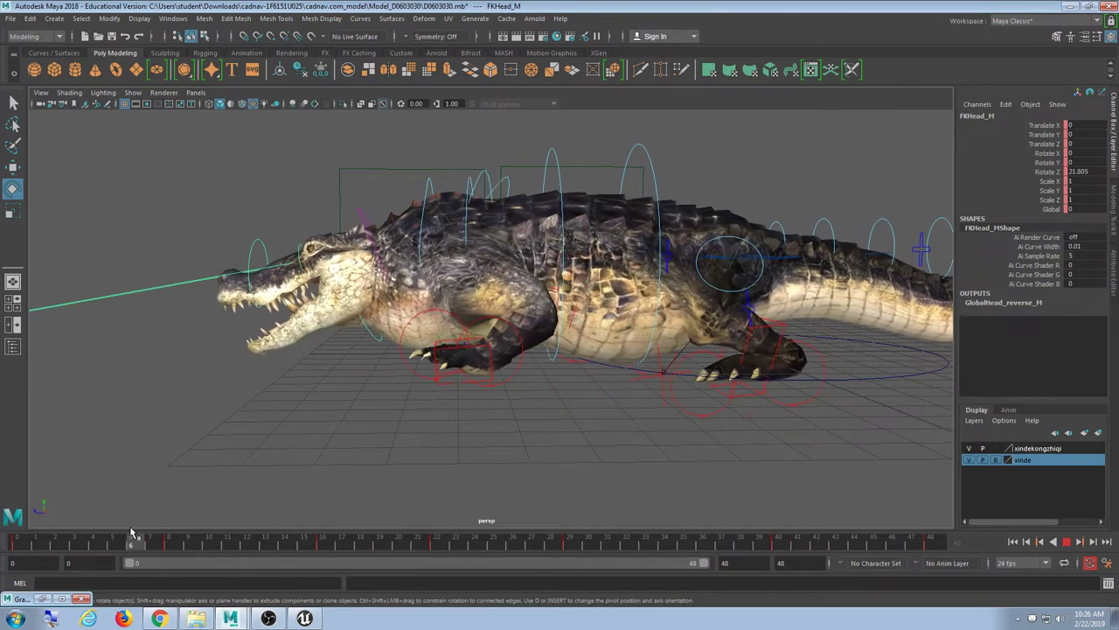
Delete all FKHead_M keys between the first key at frame 0 and the last key at frame 48.
shift+drag(149, 542, 818, 551)
right_click(818, 551)
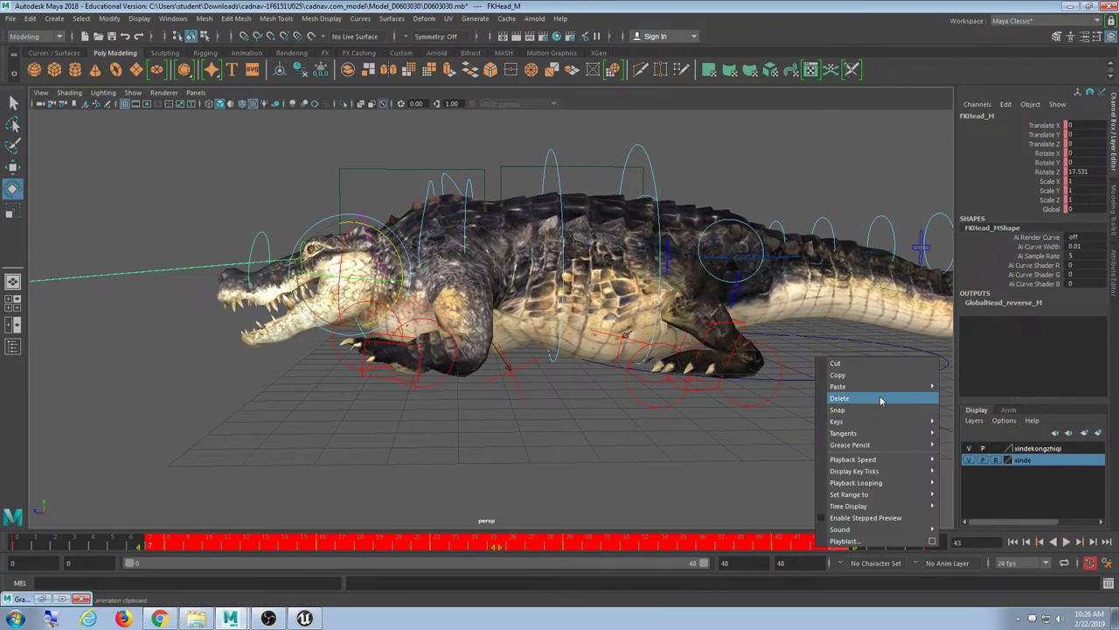
click(853, 423)
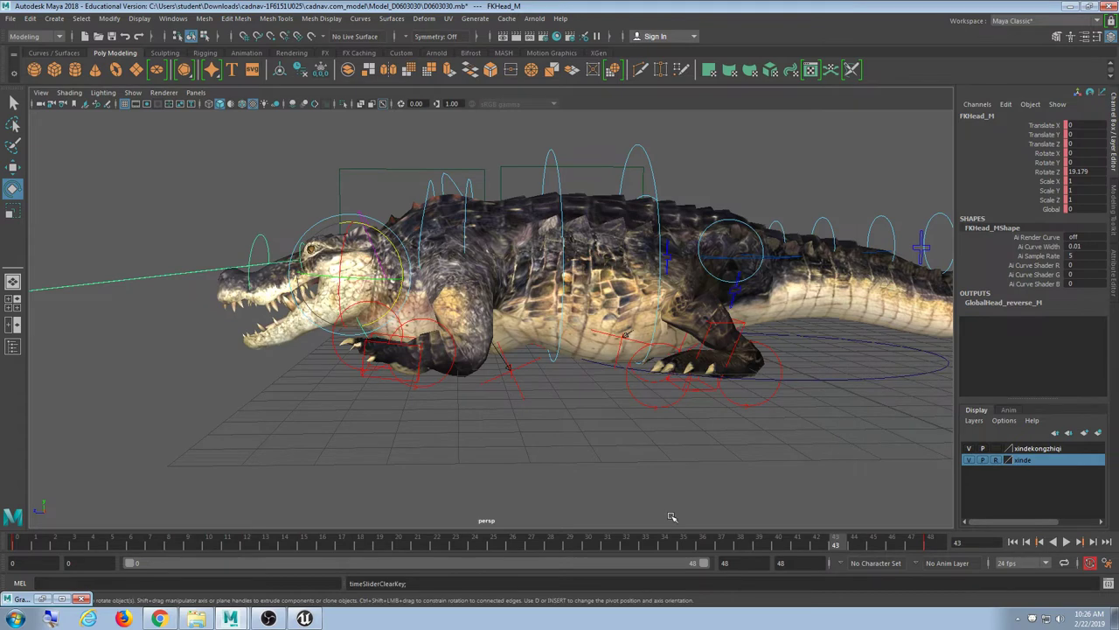
Key new FKHead_M Z rotations at frames 24, 12 (about 19.9 degrees) and 36 (about 22.5 degrees), and play back the cycle.
click(483, 550)
drag(386, 241, 380, 285)
click(250, 542)
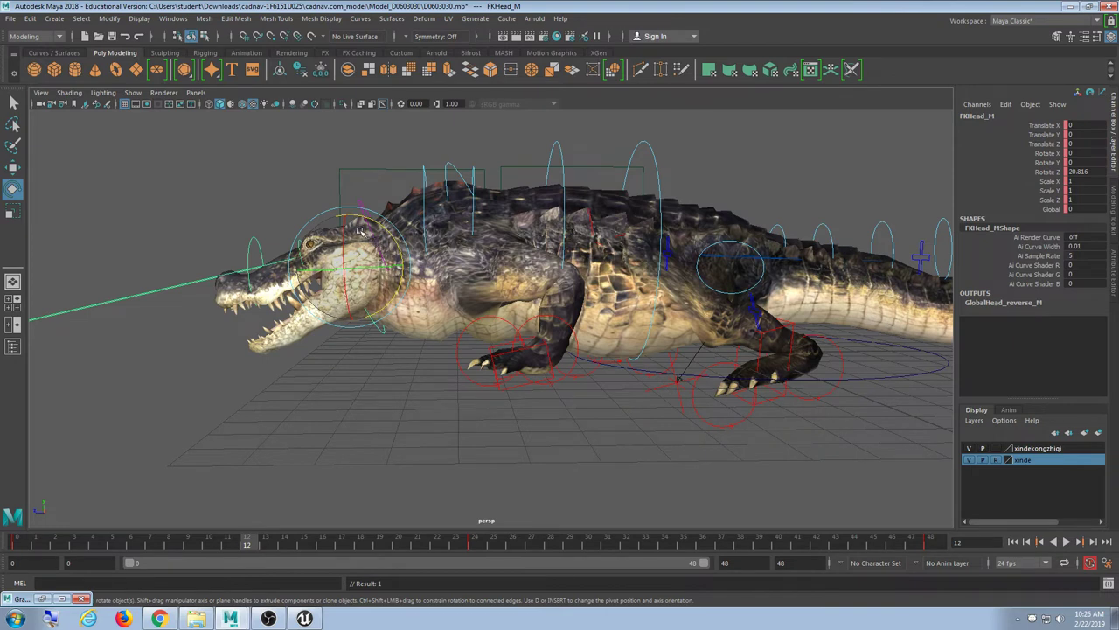
drag(373, 223, 375, 215)
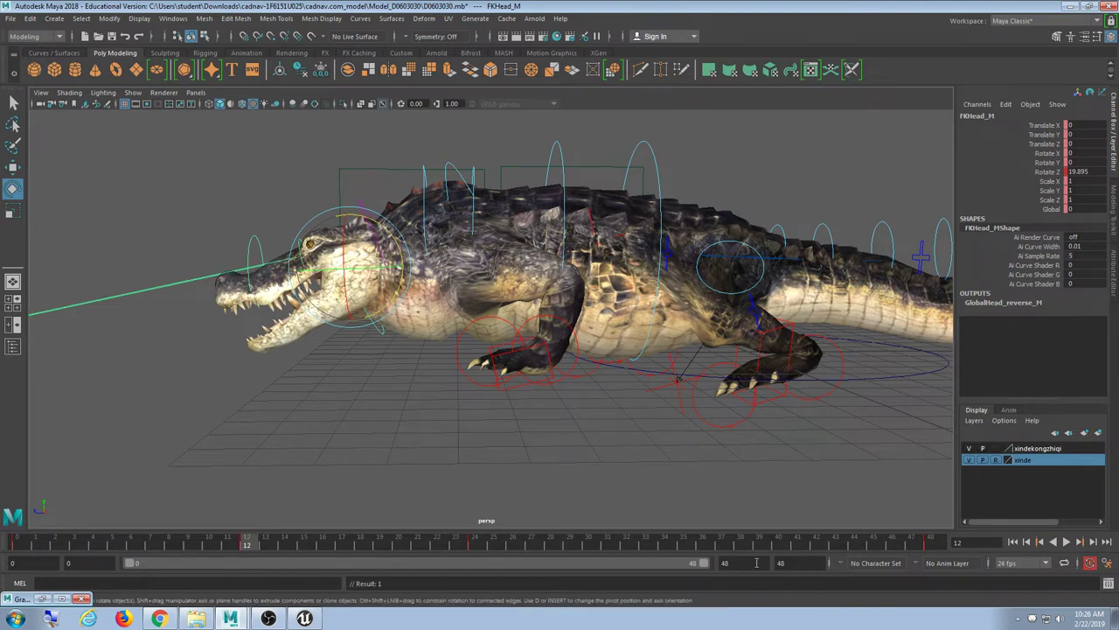
click(701, 545)
drag(398, 228, 400, 242)
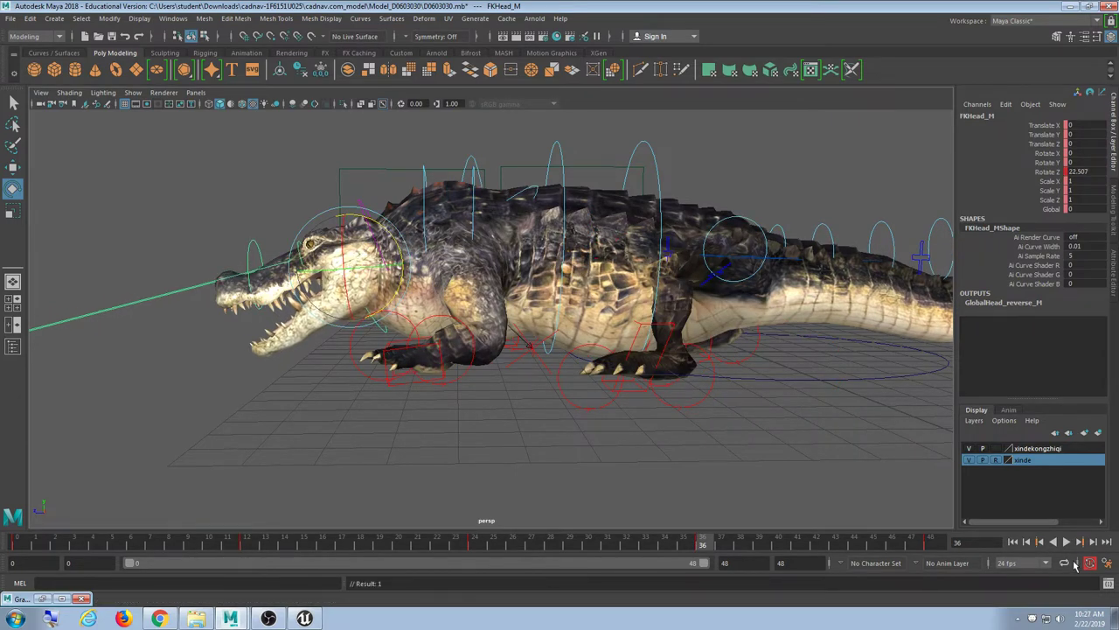
click(1067, 542)
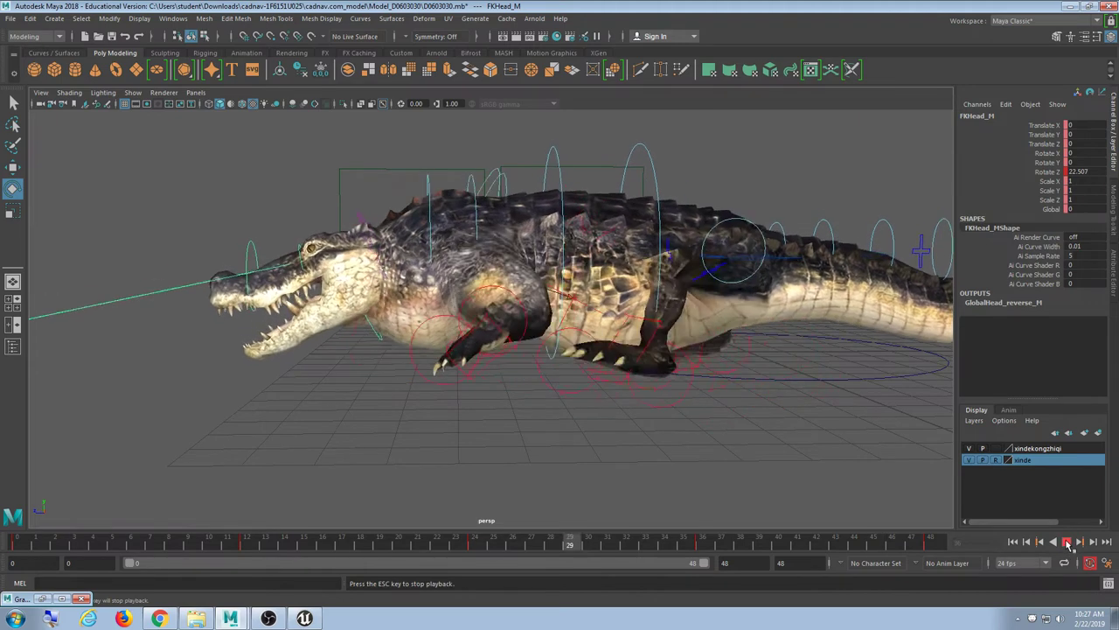
click(1067, 542)
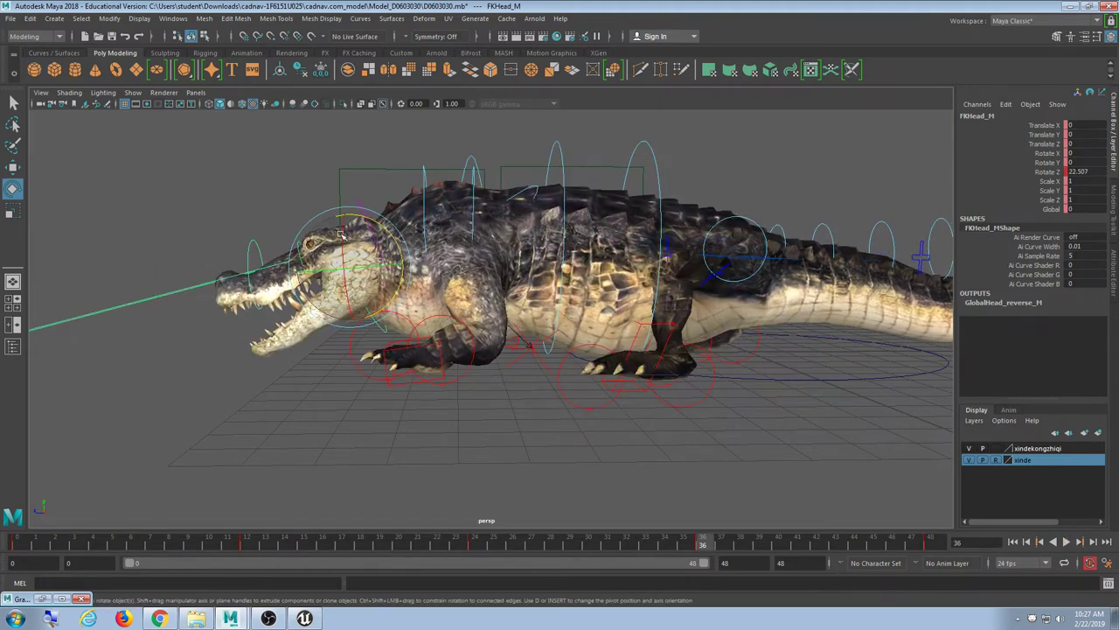
Rework the FKHead_M Z rotation keys at frame 36 and at frame 12, about 17.7 degrees, and play back the result.
drag(359, 218, 369, 219)
key(s)
click(246, 541)
click(1066, 541)
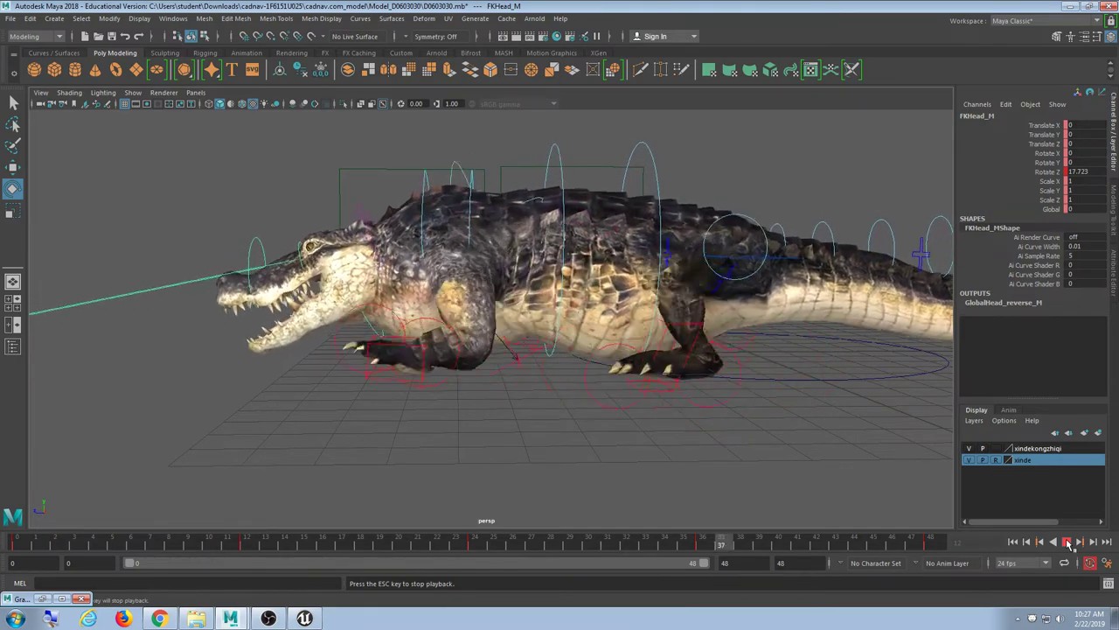
click(1066, 542)
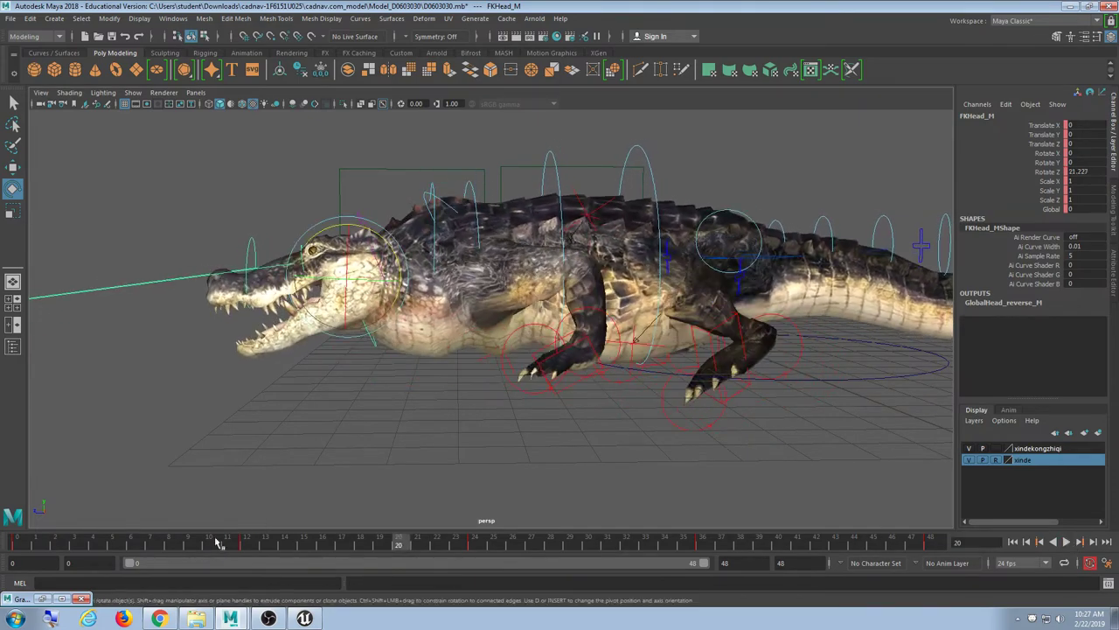
Try extra mouth variation by keying FKHead_M Z rotations at frames 6, 18, 30 and 42, with about 21.8 degrees at frame 42.
click(137, 545)
drag(359, 224, 359, 224)
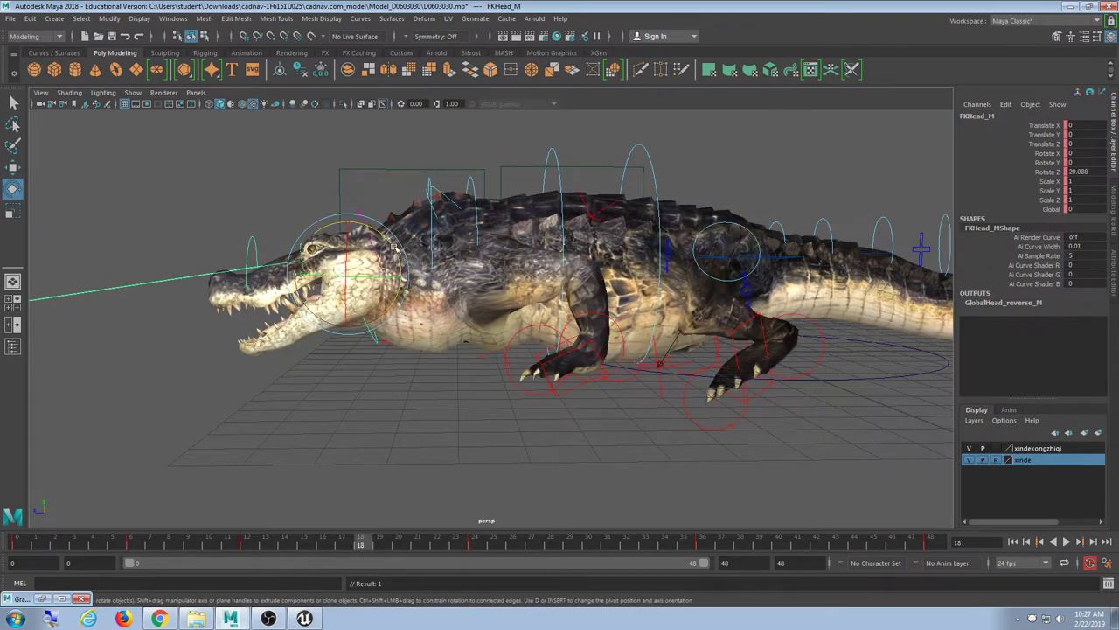
drag(393, 246, 396, 248)
click(588, 544)
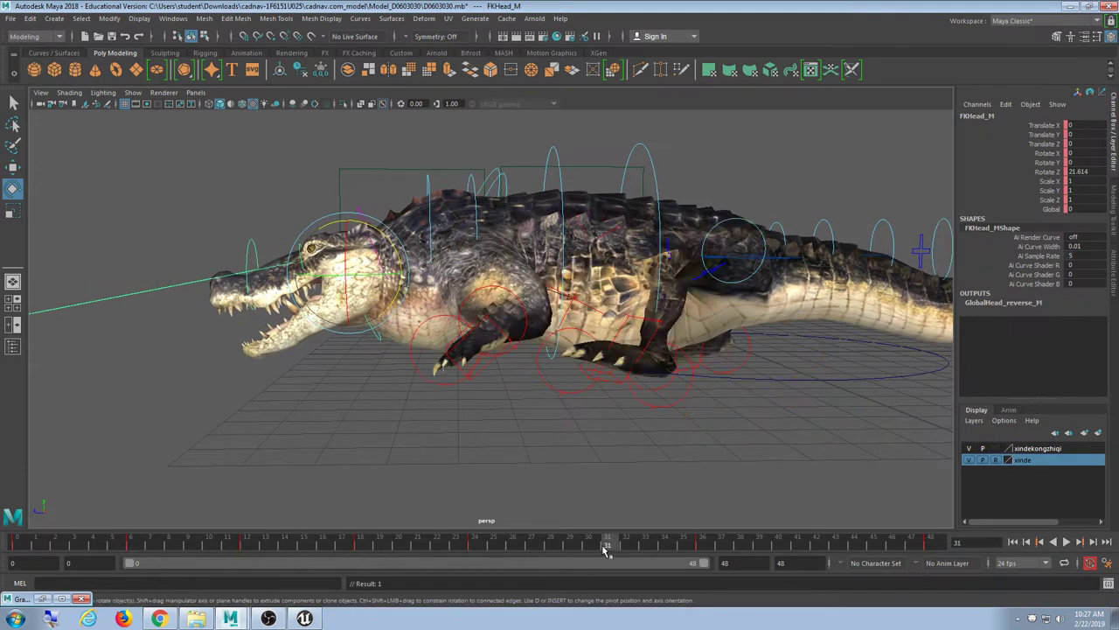
click(816, 544)
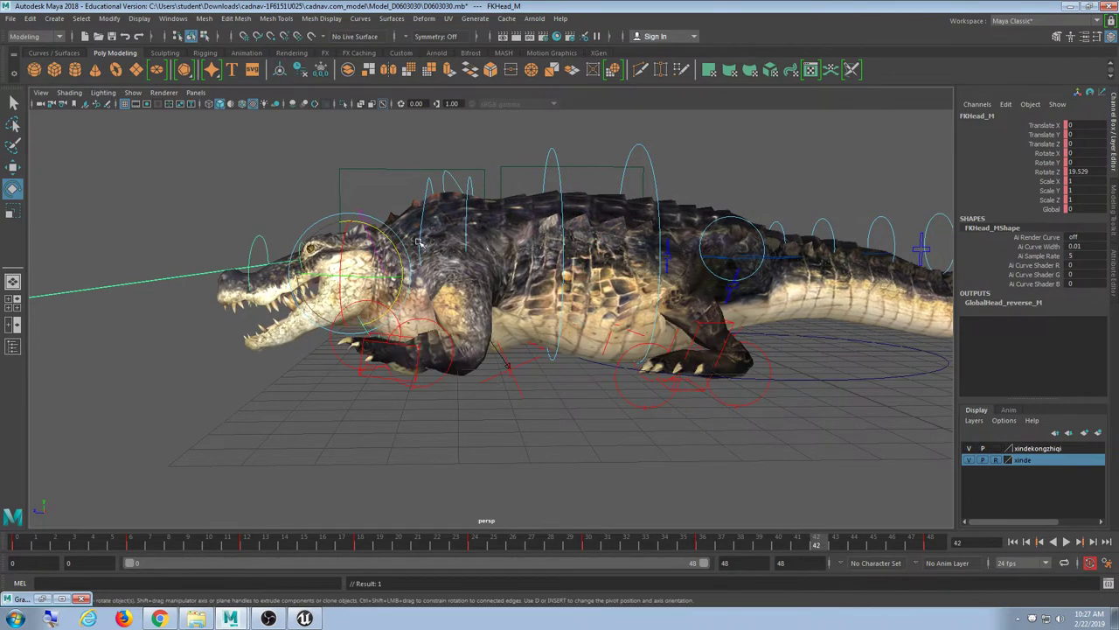
drag(394, 248, 399, 256)
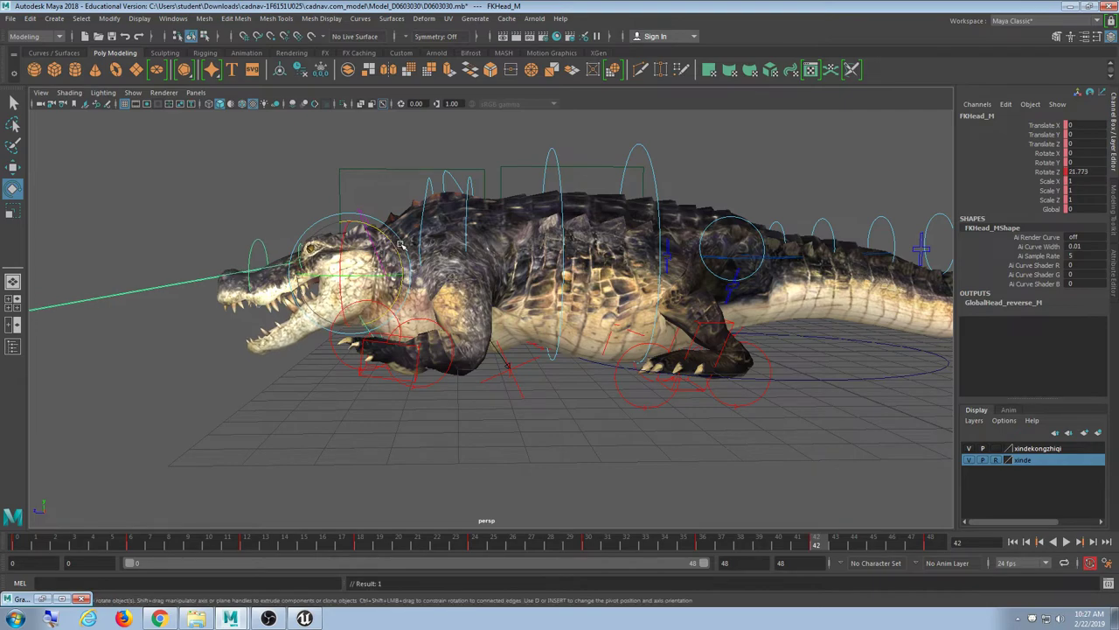
Play back the walk cycle and examine the mouth motion from a slightly different viewing angle.
click(1068, 543)
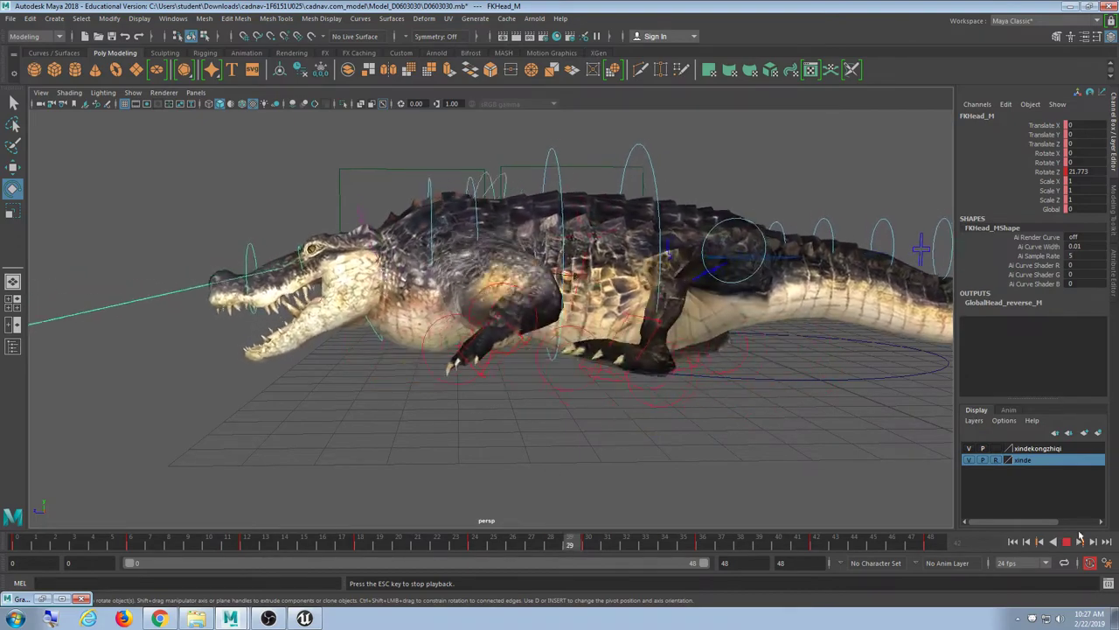
click(1064, 543)
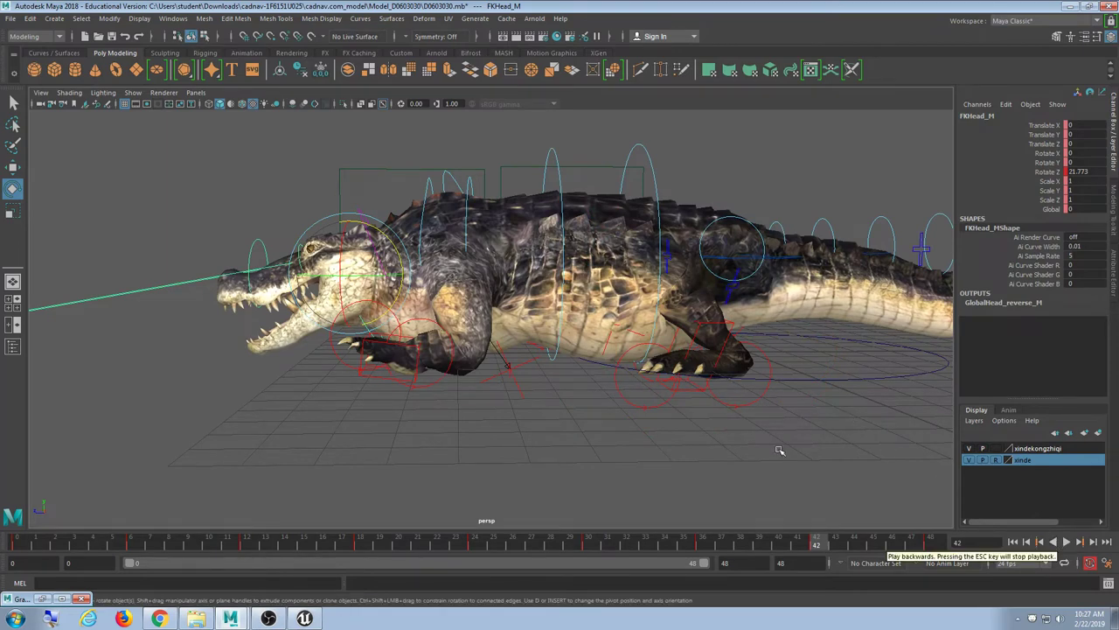
scroll(595, 412, down, 5)
alt+drag(595, 411, 497, 415)
scroll(550, 412, up, 5)
alt+drag(602, 400, 589, 394)
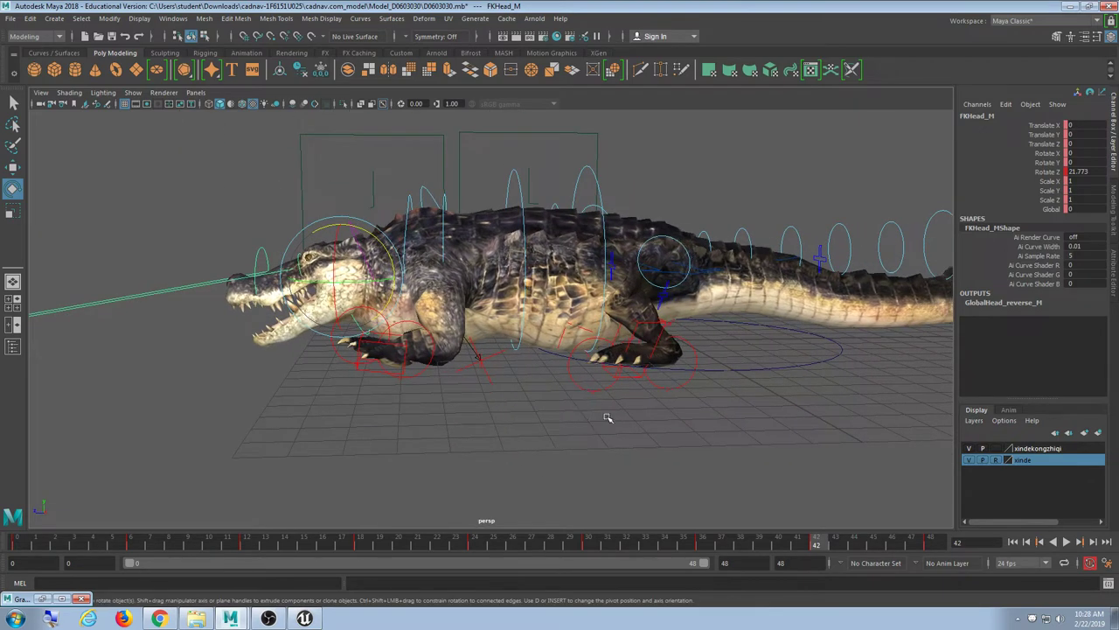
key(alt+v)
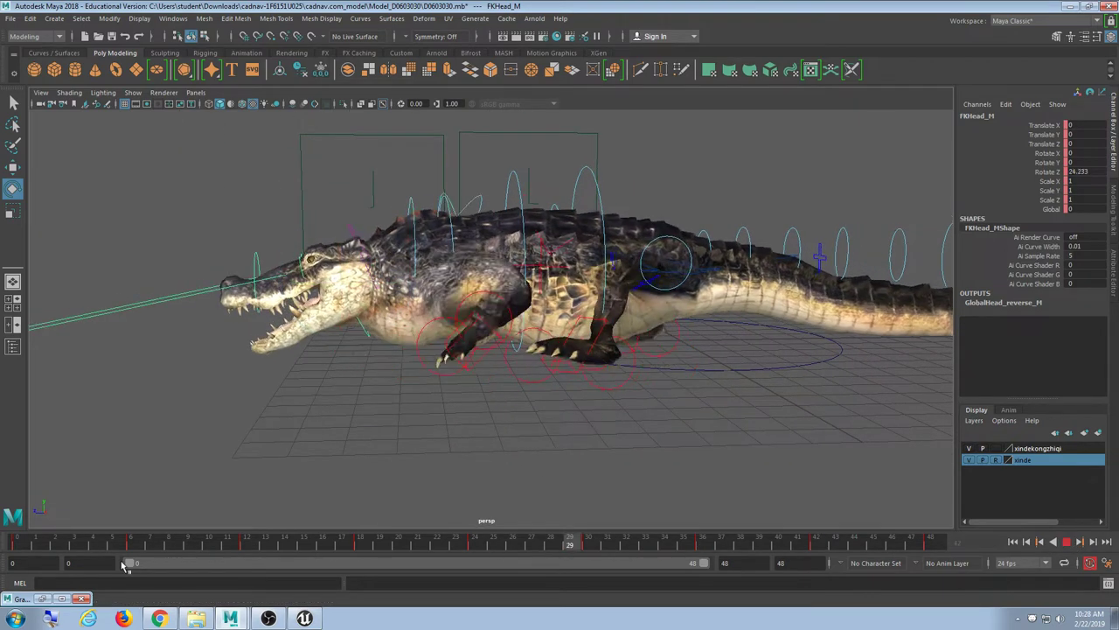
Delete the FKHead_M keys at frames 6 and 12.
drag(156, 598, 156, 595)
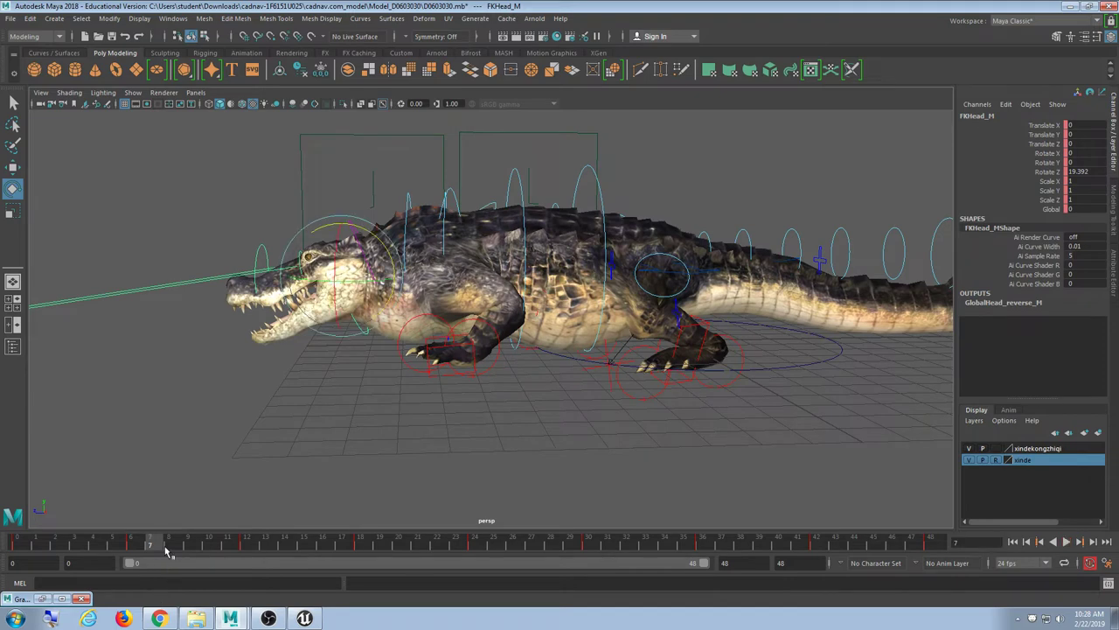
shift+drag(167, 550, 115, 551)
click(274, 542)
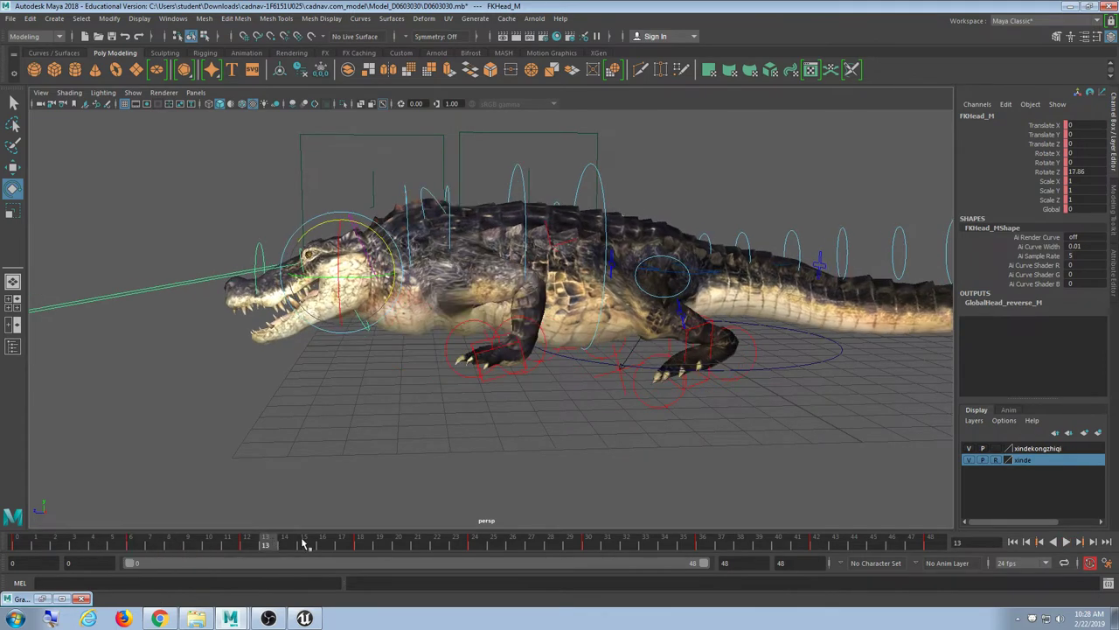
shift+drag(304, 544, 131, 544)
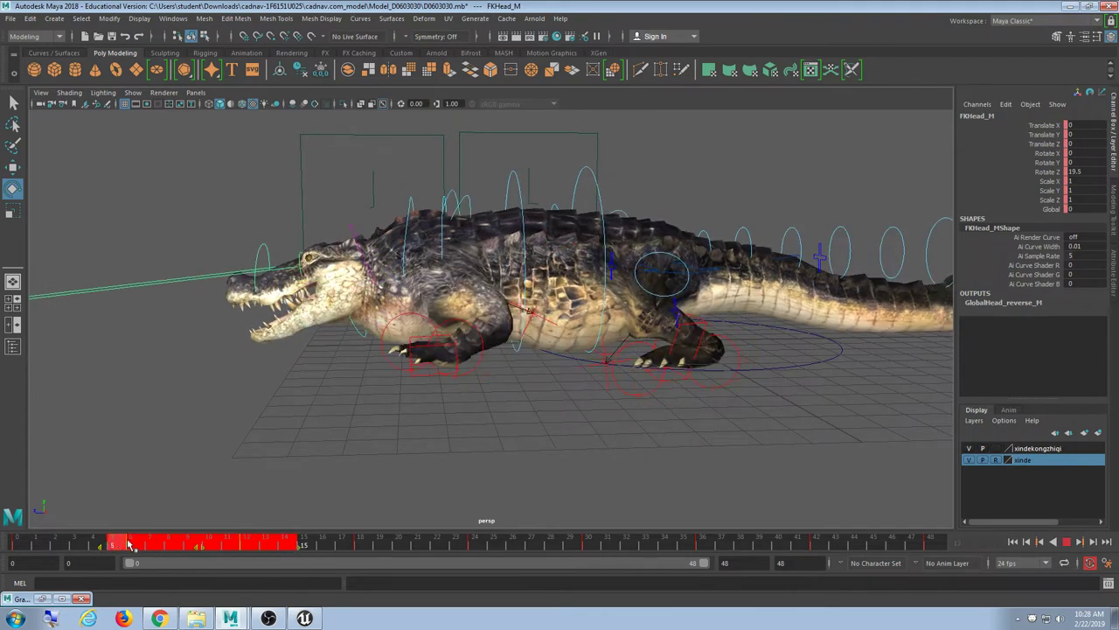
right_click(140, 545)
click(197, 392)
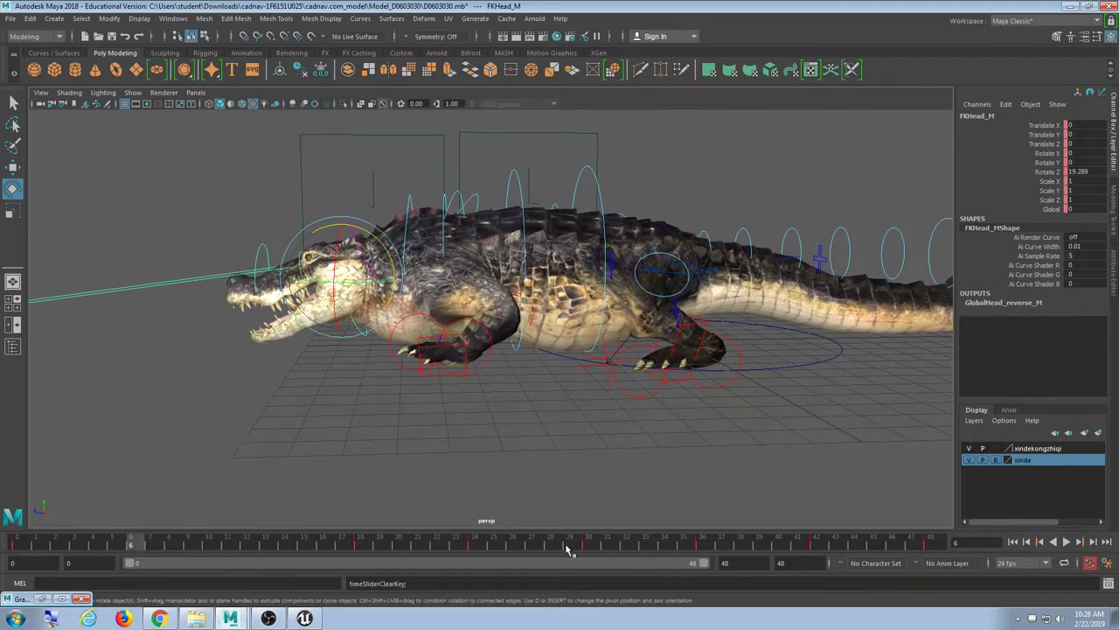
Delete the FKHead_M keys at frames 36 and 42, and the one at frame 30.
mouse_move(855, 541)
mouse_down()
mouse_move(667, 542)
mouse_move(837, 543)
mouse_up()
right_click(813, 544)
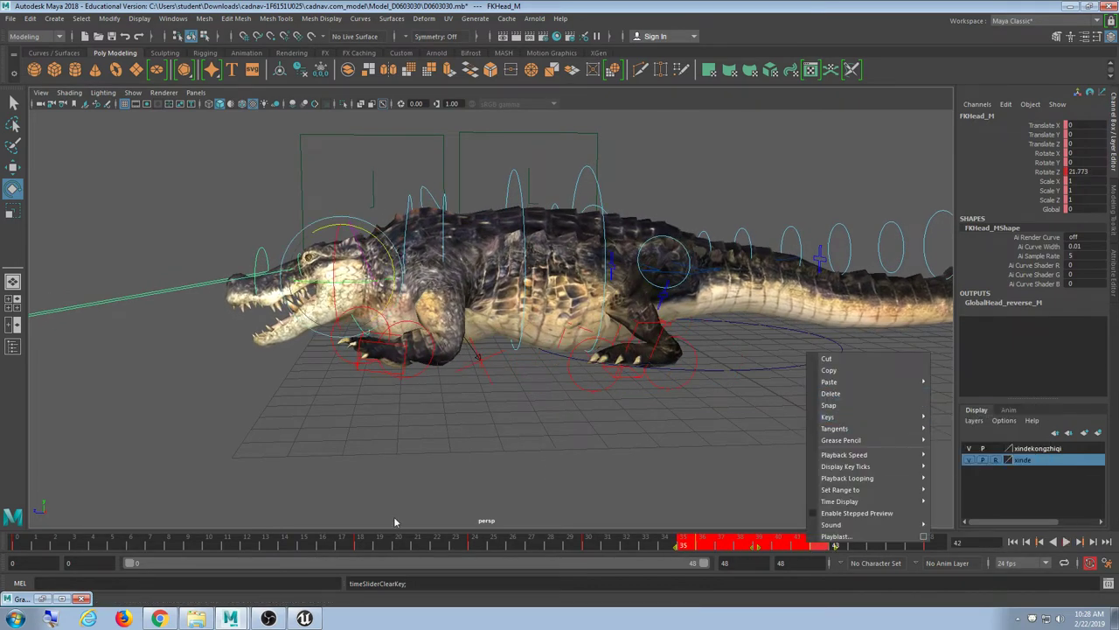
click(897, 392)
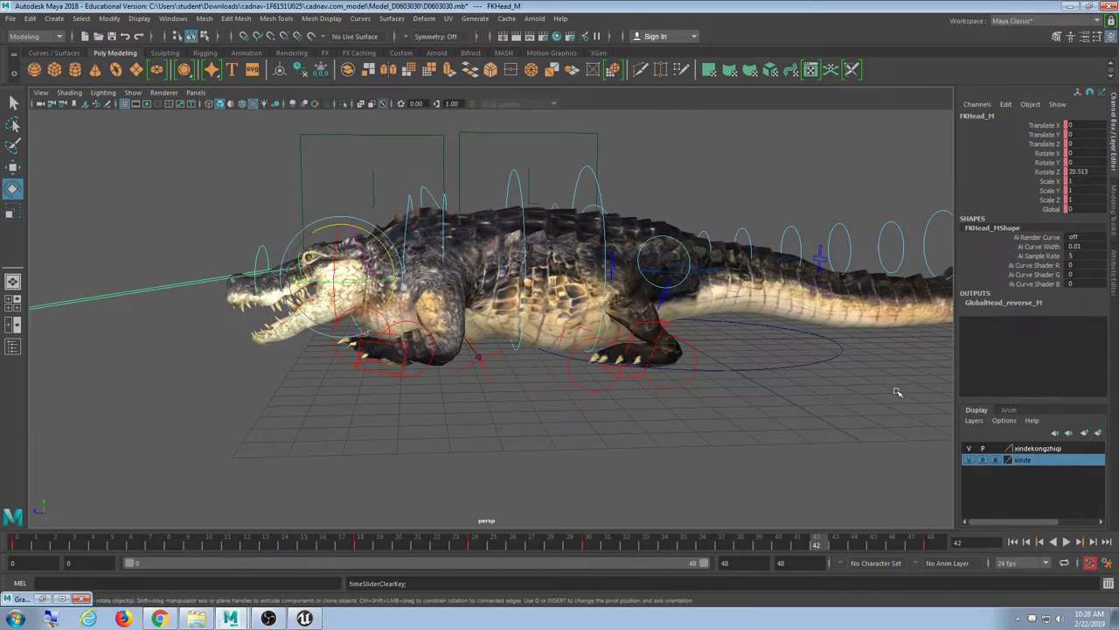
mouse_move(622, 548)
mouse_down()
mouse_move(569, 545)
mouse_move(603, 544)
mouse_up()
right_click(608, 544)
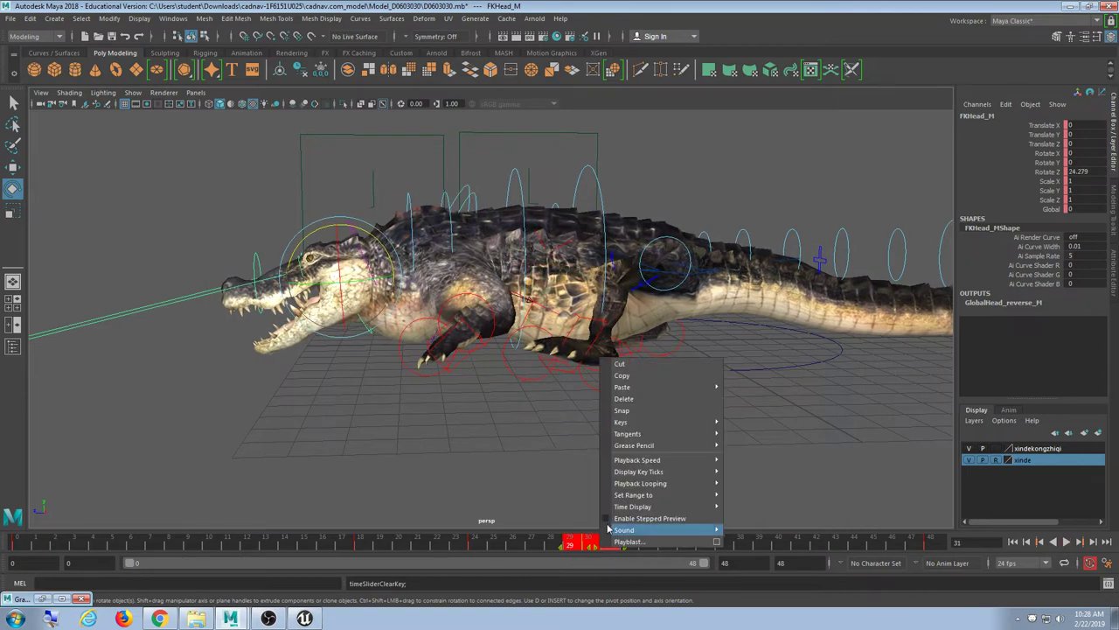
click(645, 402)
Delete the FKHead_M key at frame 18 and play back the simplified mouth motion.
click(382, 539)
shift+drag(388, 543, 340, 546)
right_click(355, 542)
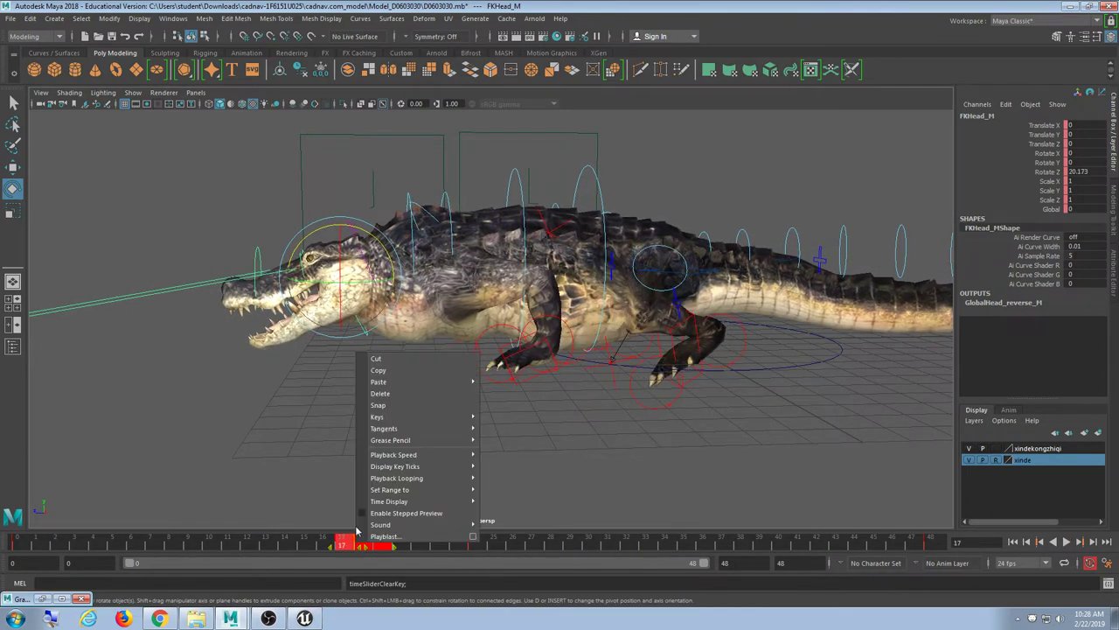
click(380, 393)
key(alt+v)
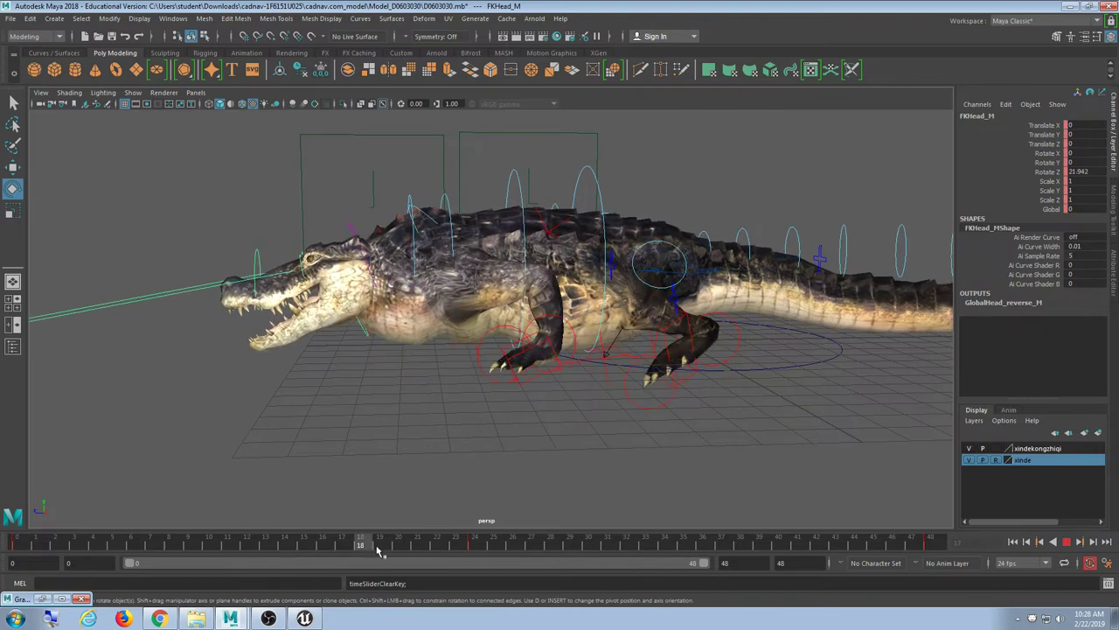
Key FKHead_M with Z rotations of about 22.5 degrees at frame 10 and 24 degrees at frame 36, and play back the cycle.
click(221, 544)
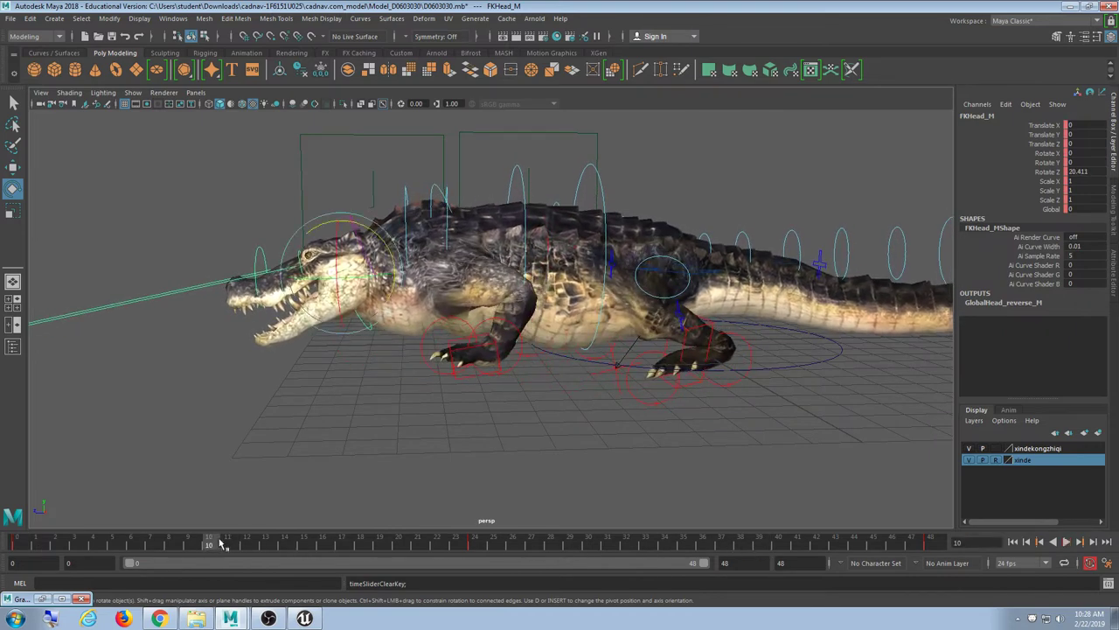
drag(374, 230, 380, 217)
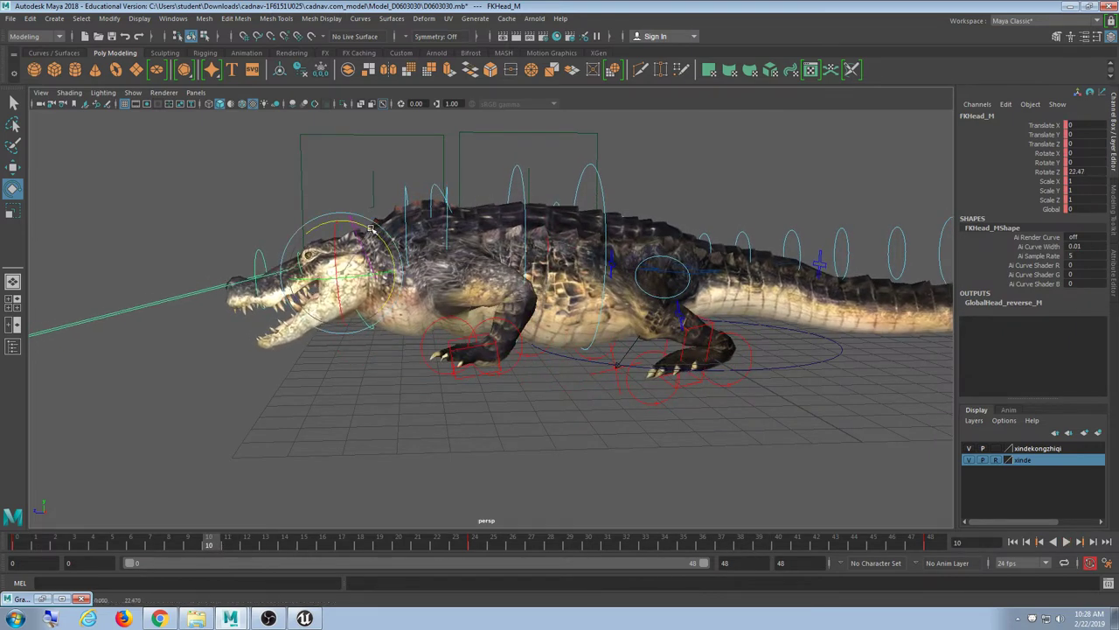
key(s)
click(703, 544)
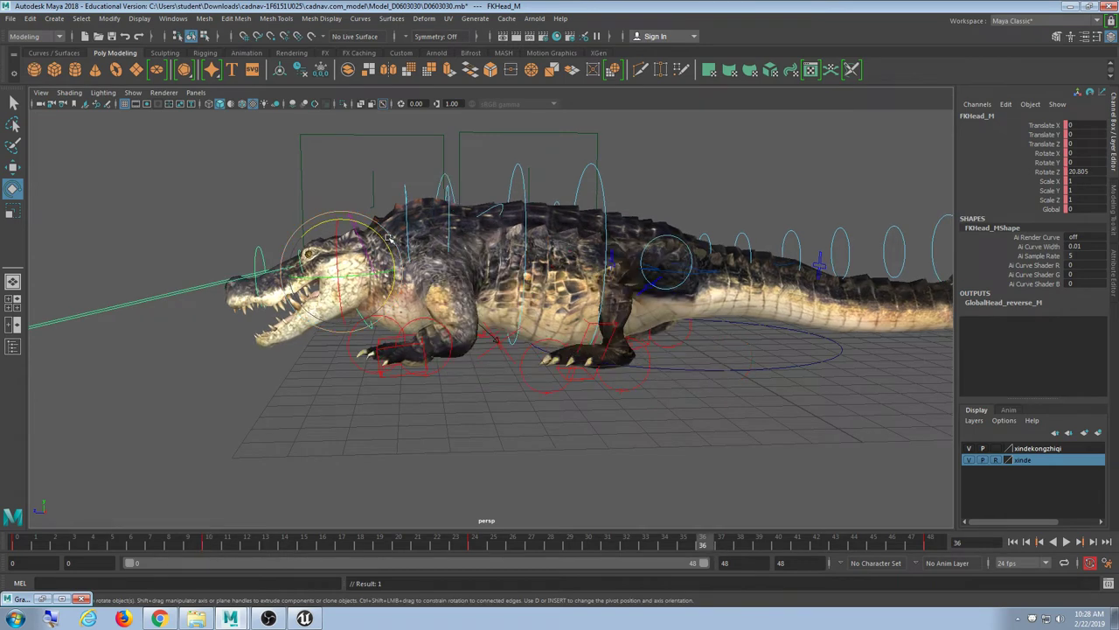
drag(394, 278, 397, 300)
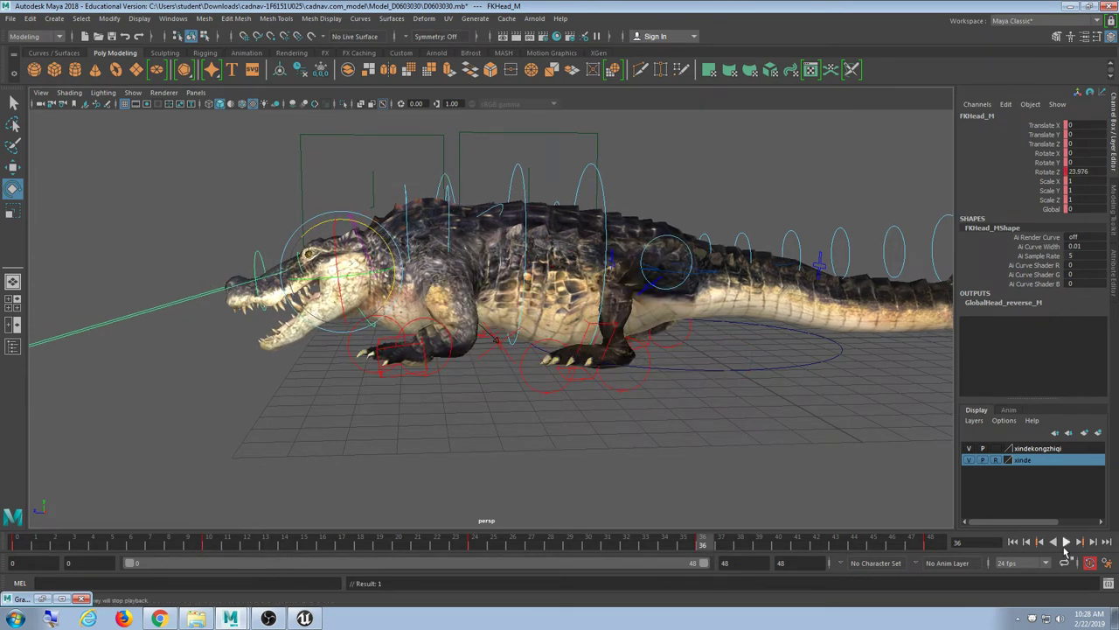
click(1065, 543)
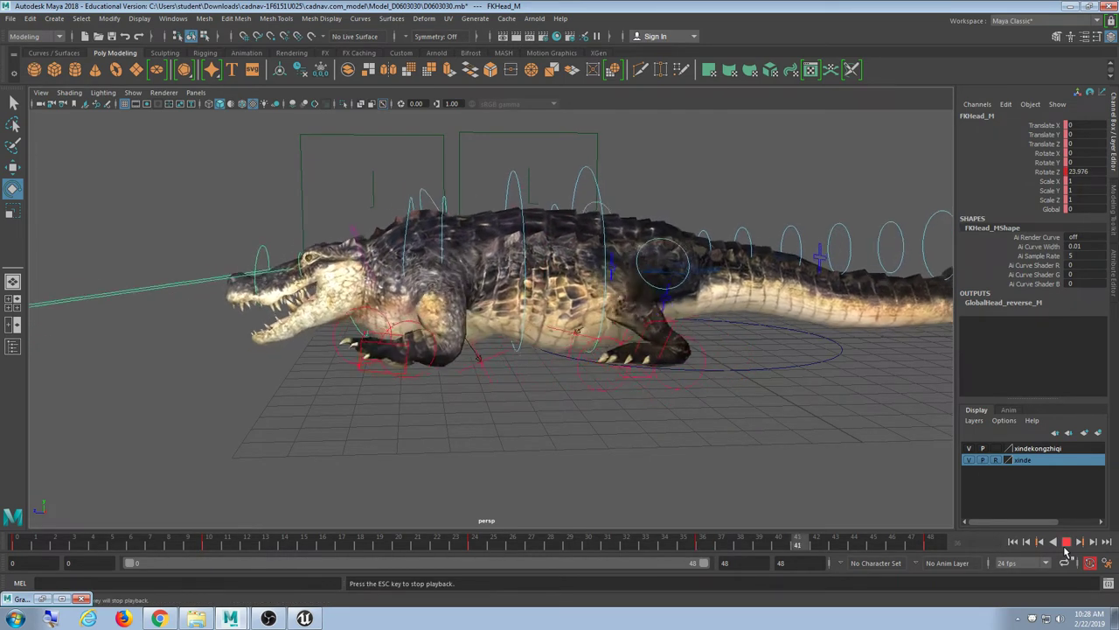
click(1066, 542)
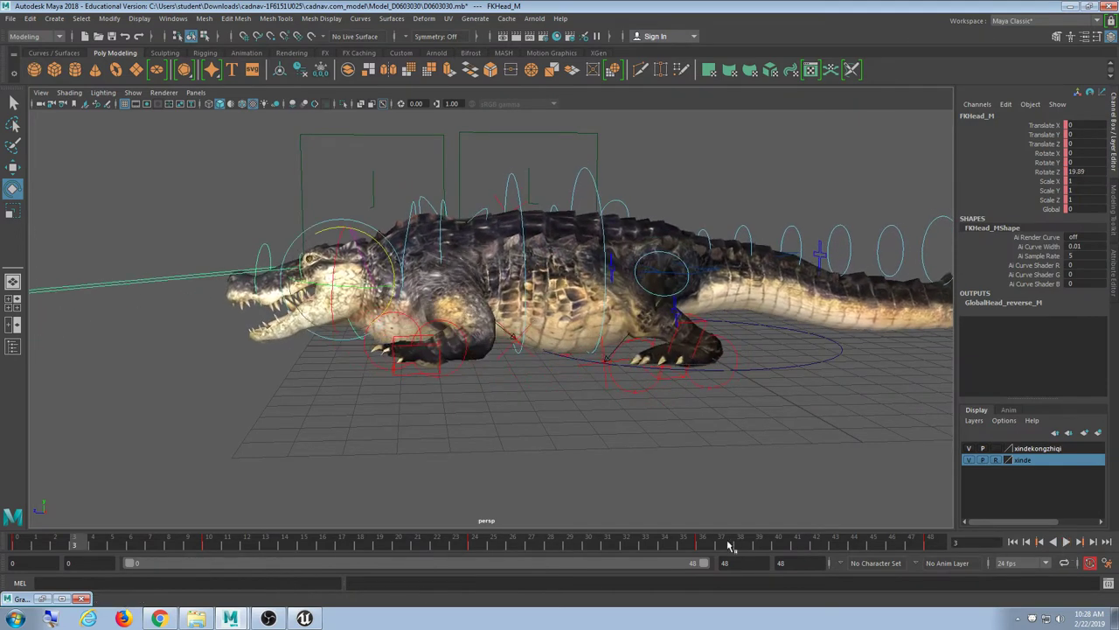
Key further FKHead_M Z rotations at frames 17, 30 and 42, with about 23.7 degrees at frame 42, and play back the cycle.
click(348, 544)
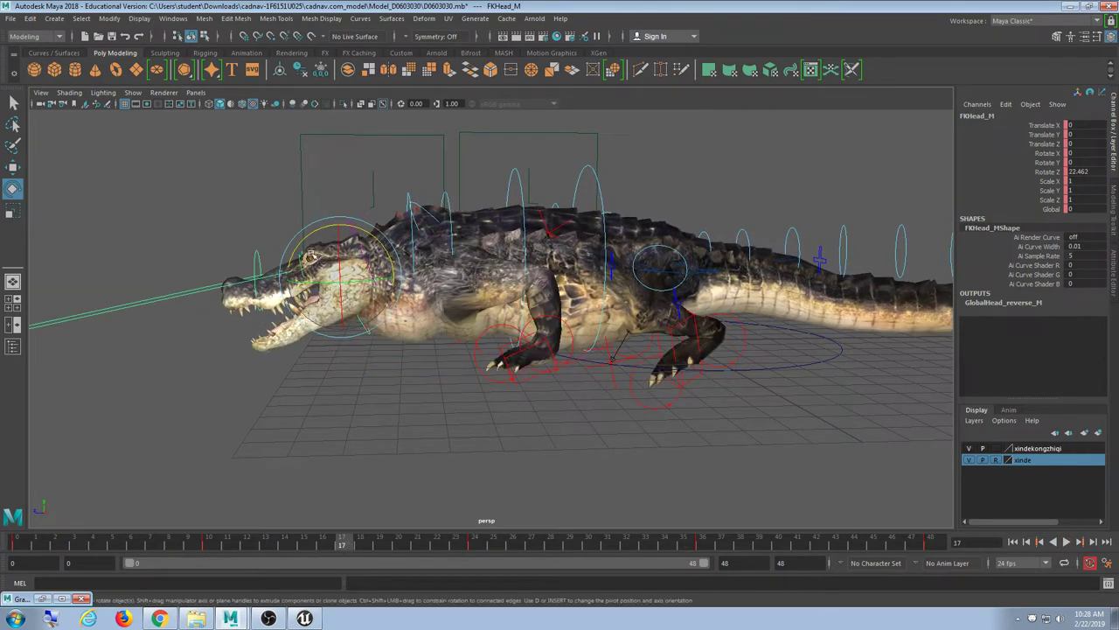
click(588, 544)
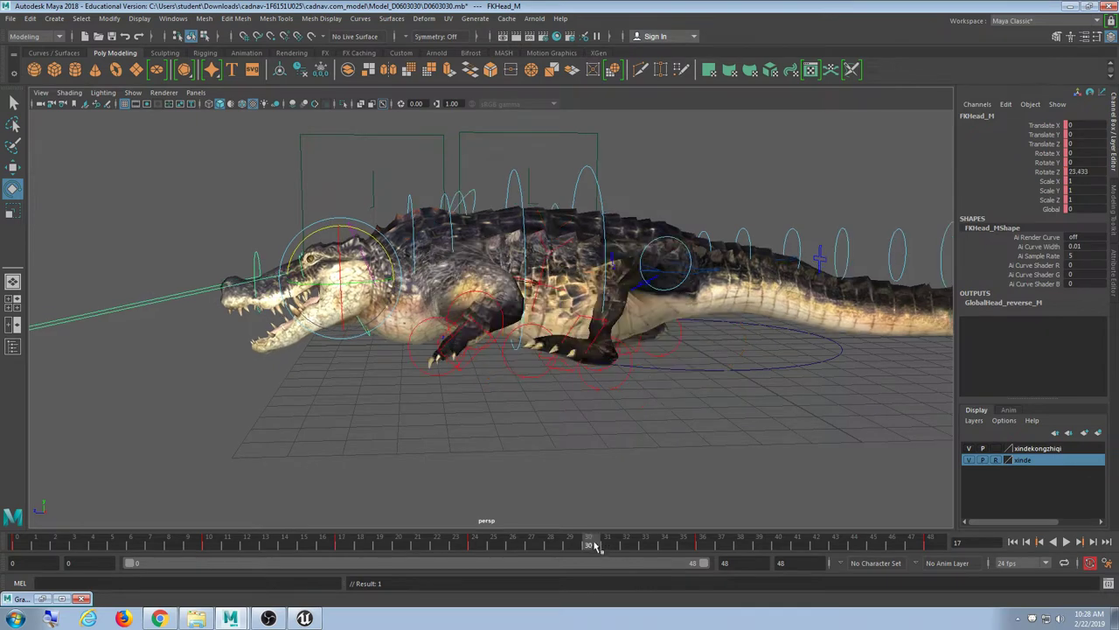
click(817, 544)
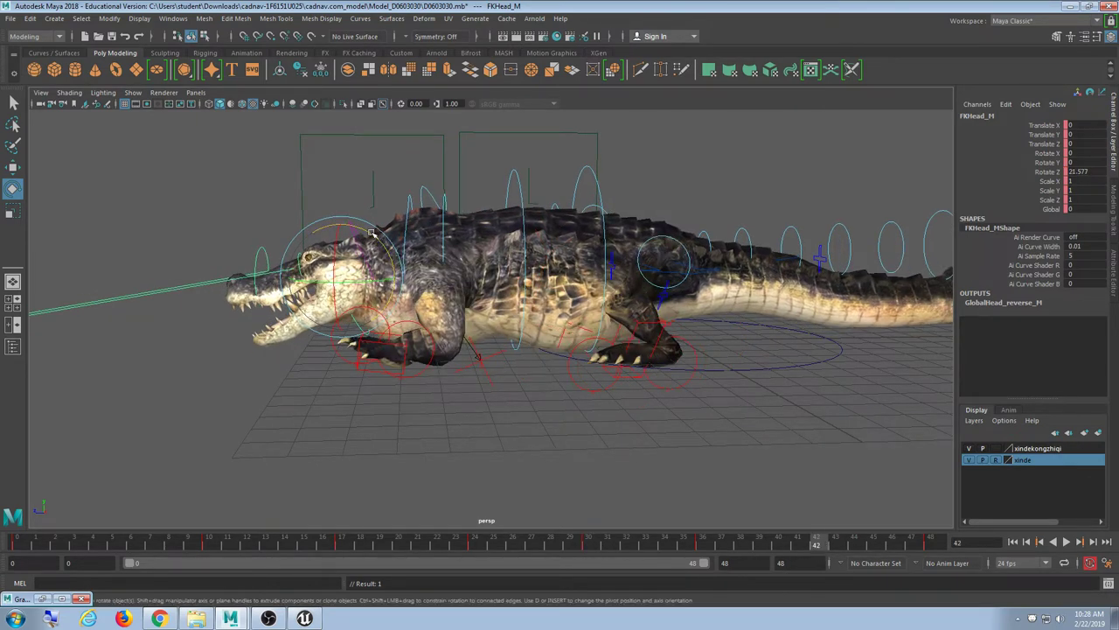
drag(371, 232, 372, 233)
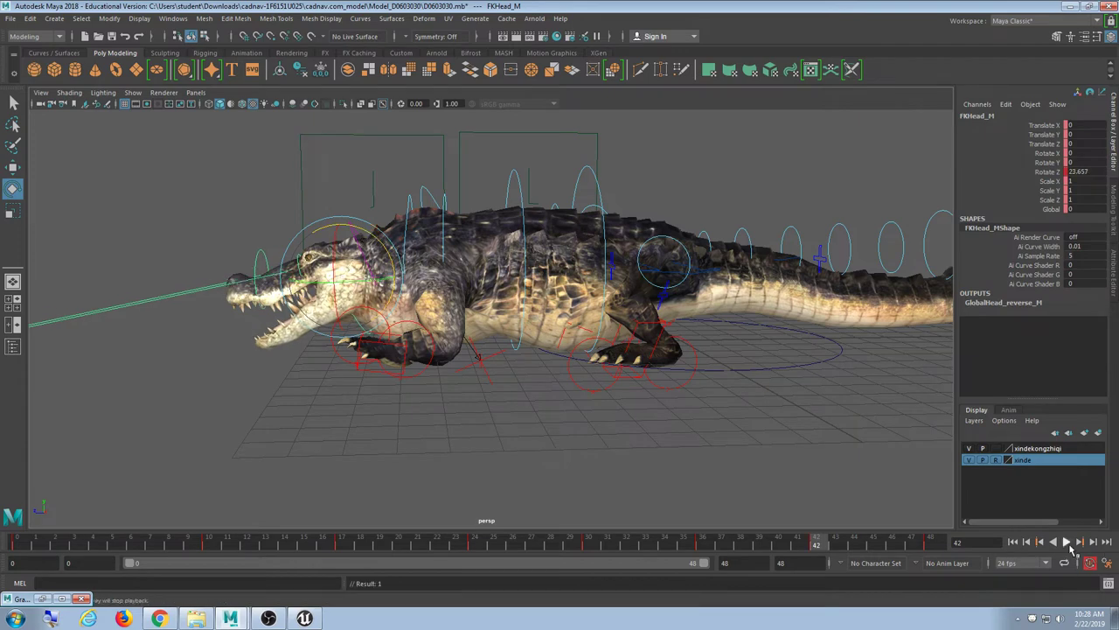
click(1066, 542)
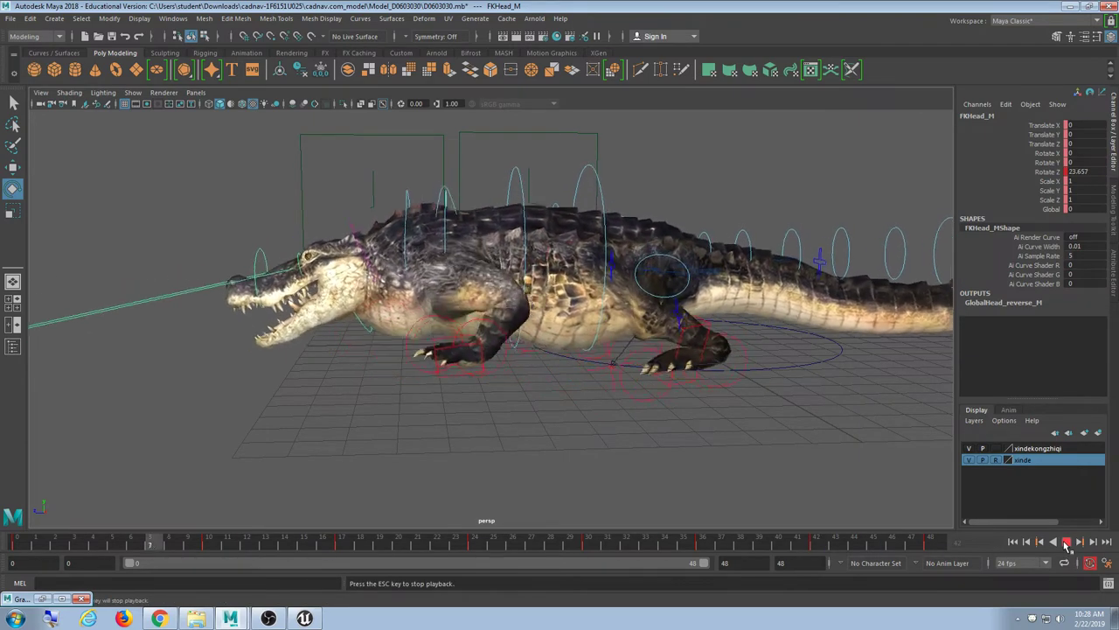
Key FKHead_M's Z rotation at frame 24 at about 24.6 degrees, refine it to about 23.9 degrees, and play back the cycle.
click(1066, 542)
click(475, 544)
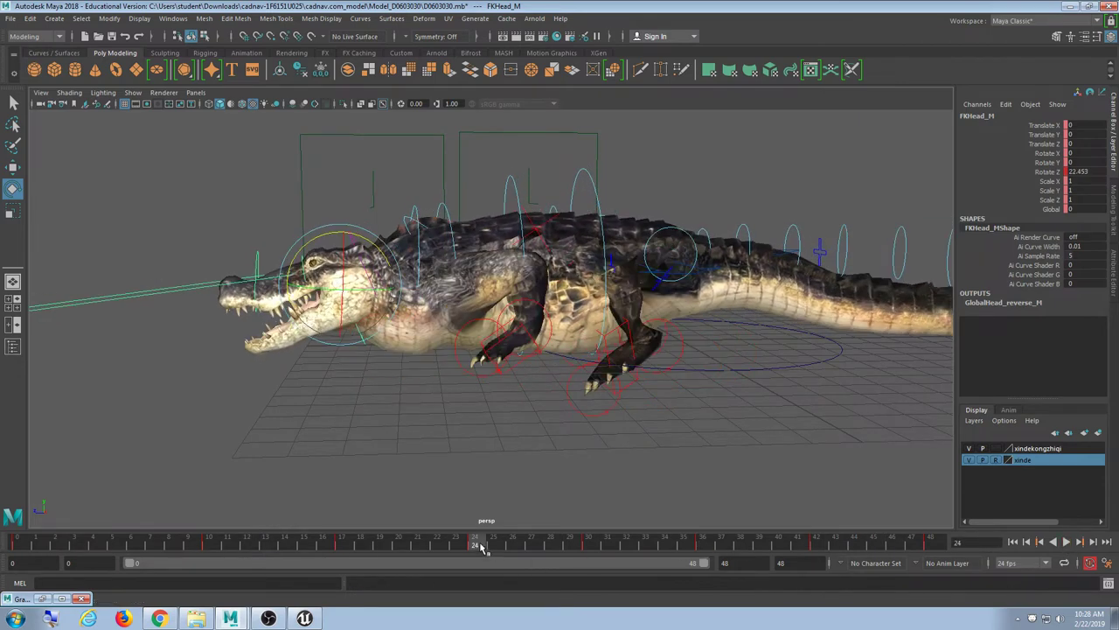
drag(373, 243, 369, 239)
key(s)
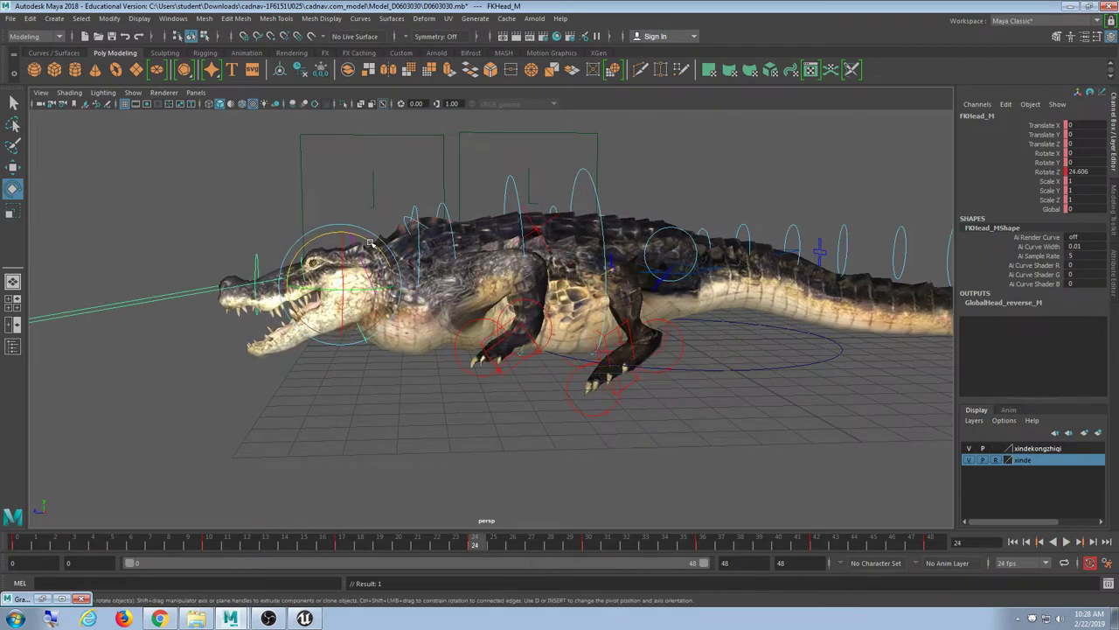
click(1067, 542)
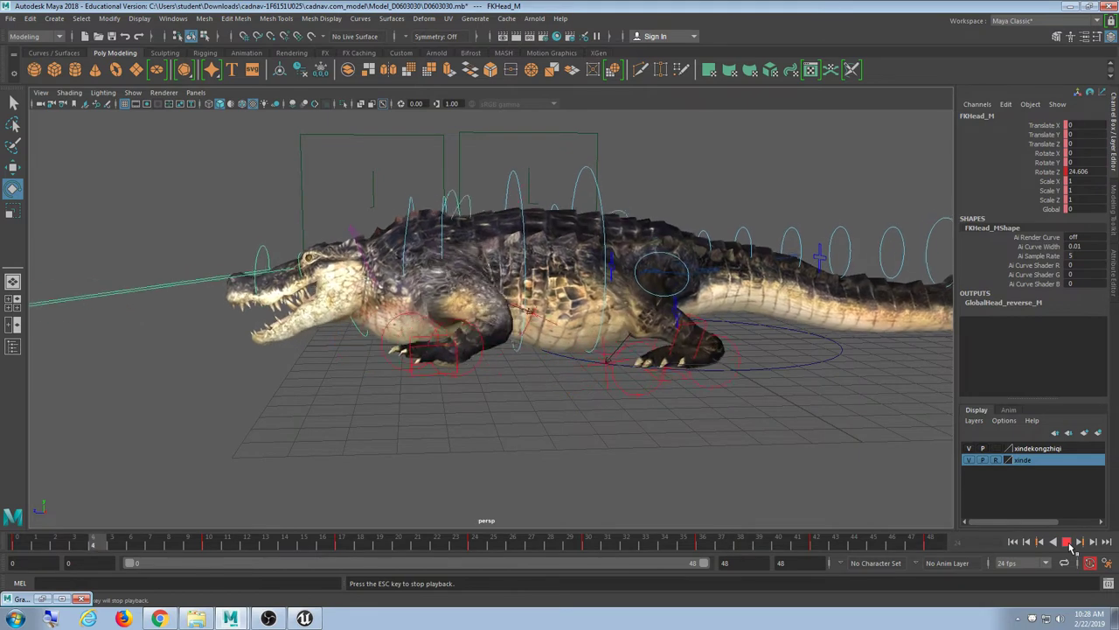
click(1067, 542)
click(477, 544)
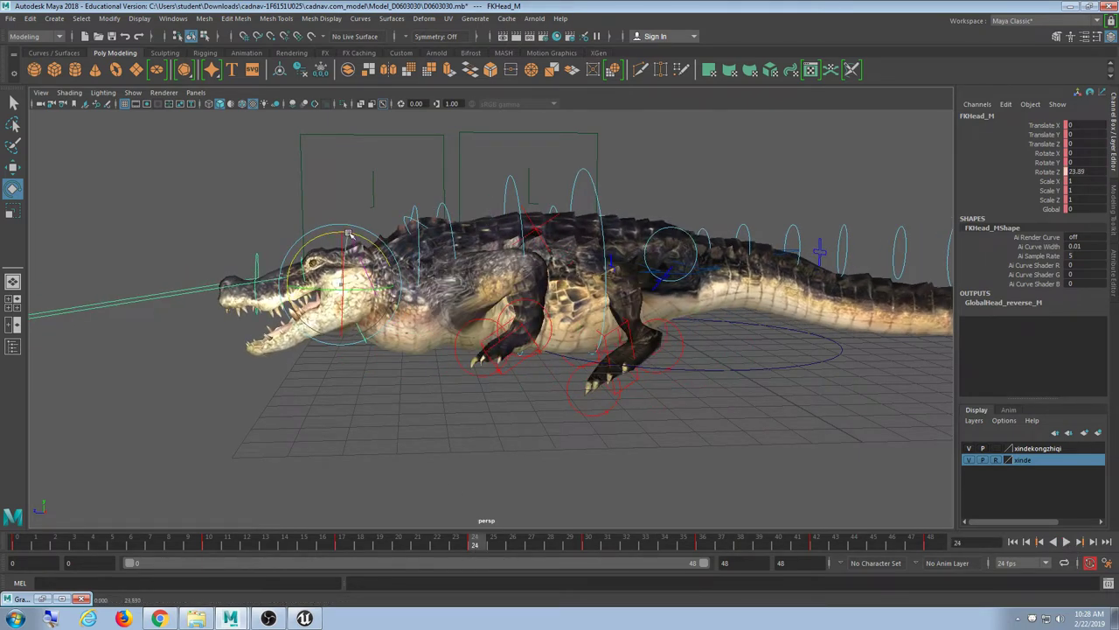
click(1067, 542)
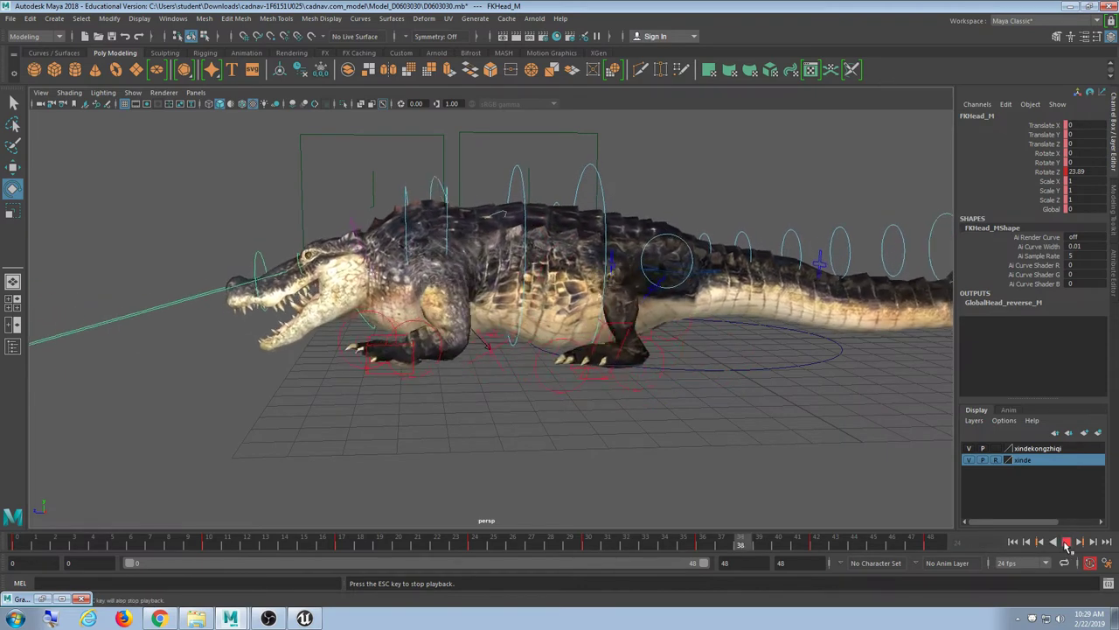
click(1066, 542)
alt+drag(437, 324, 647, 423)
scroll(525, 348, down, 2)
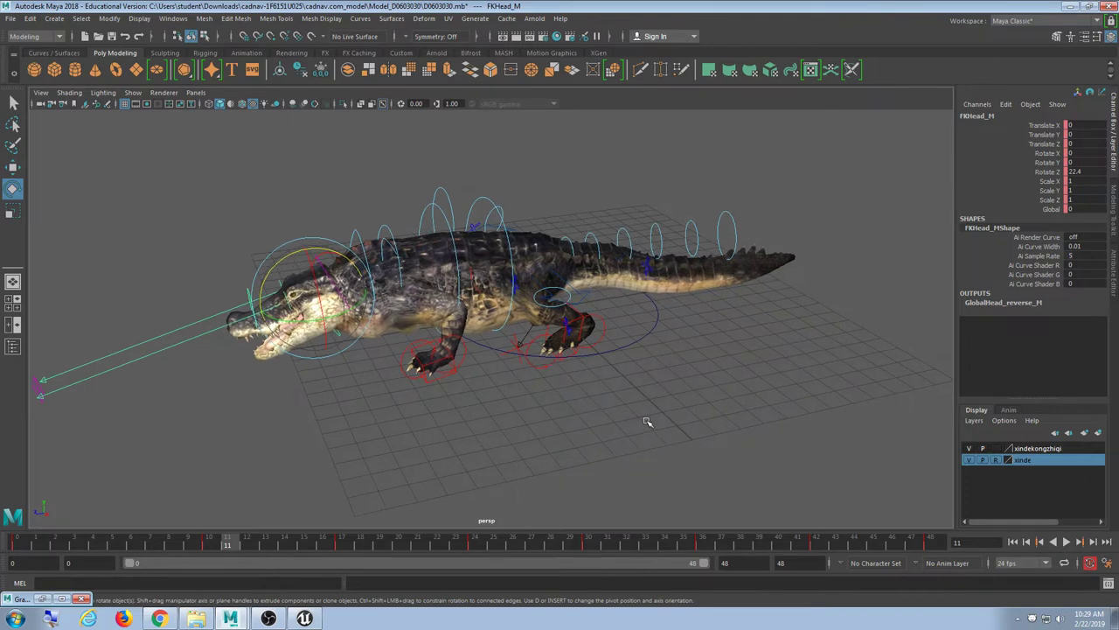
Start saving the scene under a new name and browse to the Storage (D:) drive.
click(10, 19)
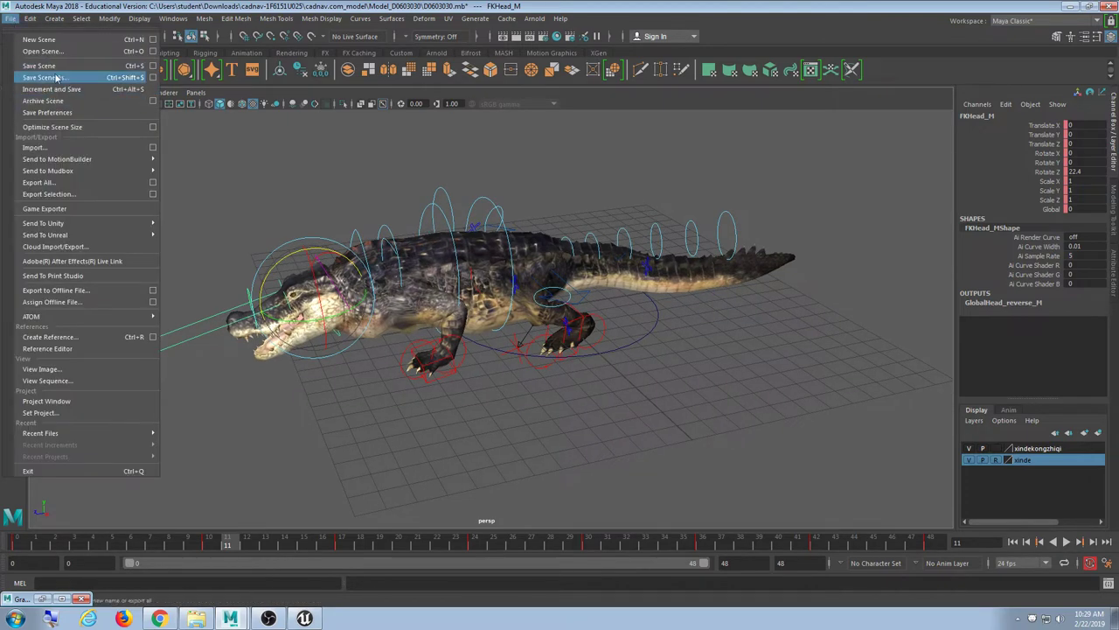
click(53, 78)
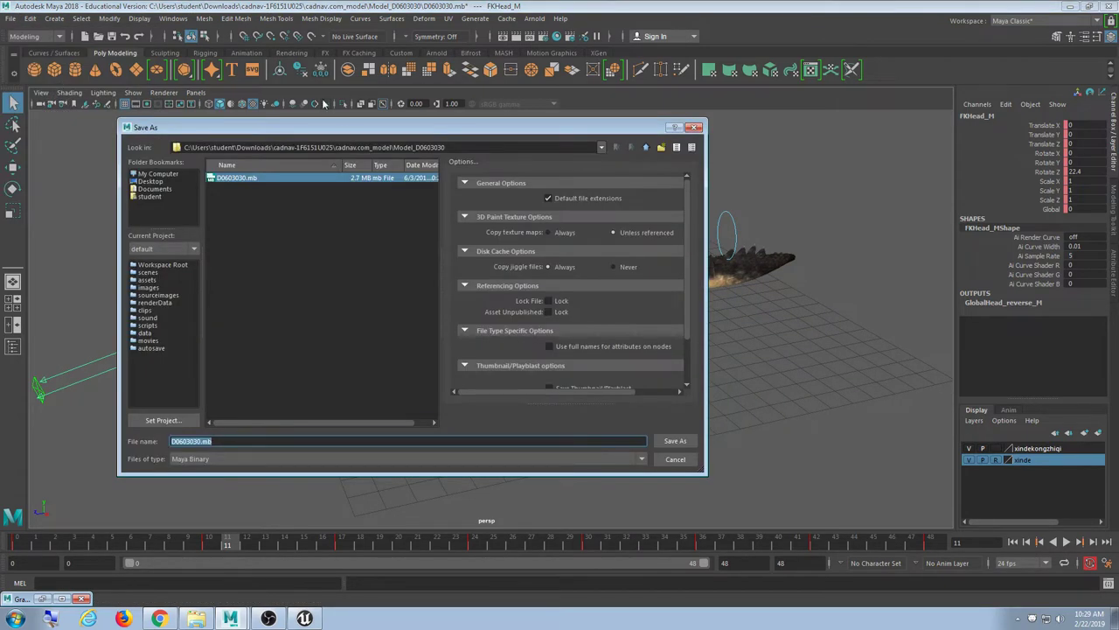
click(159, 174)
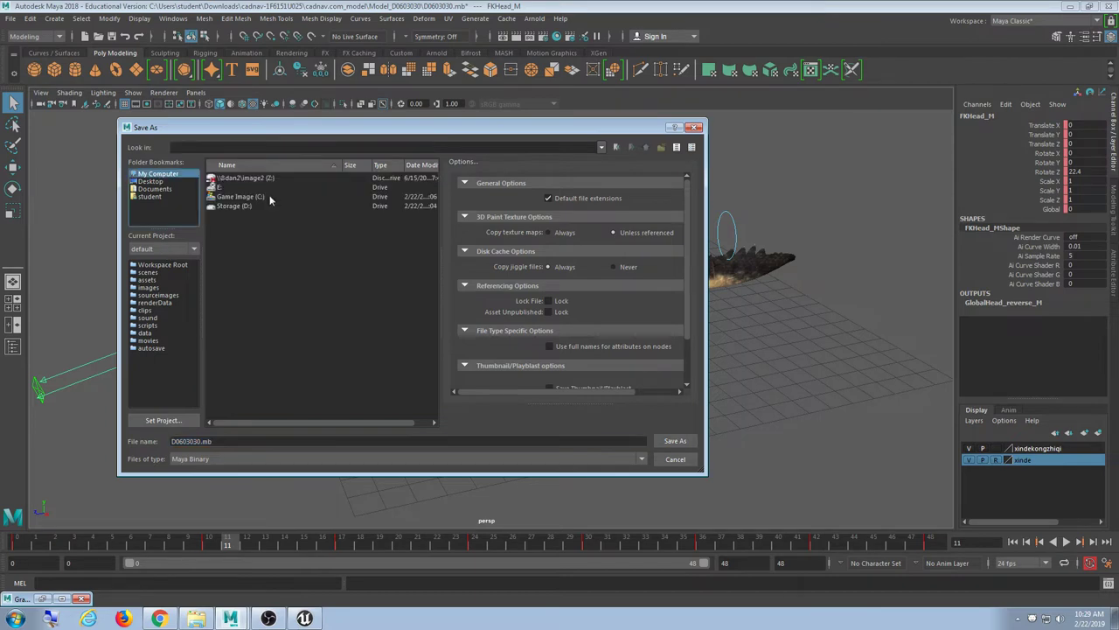
double_click(243, 207)
scroll(248, 341, down, 6)
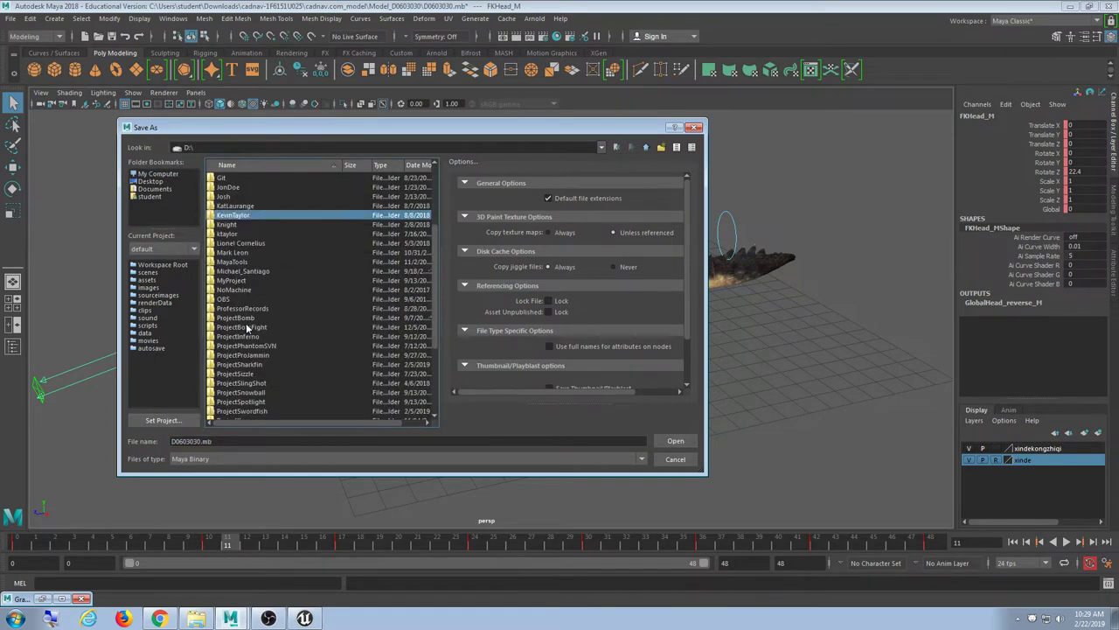
scroll(249, 348, up, 9)
click(248, 326)
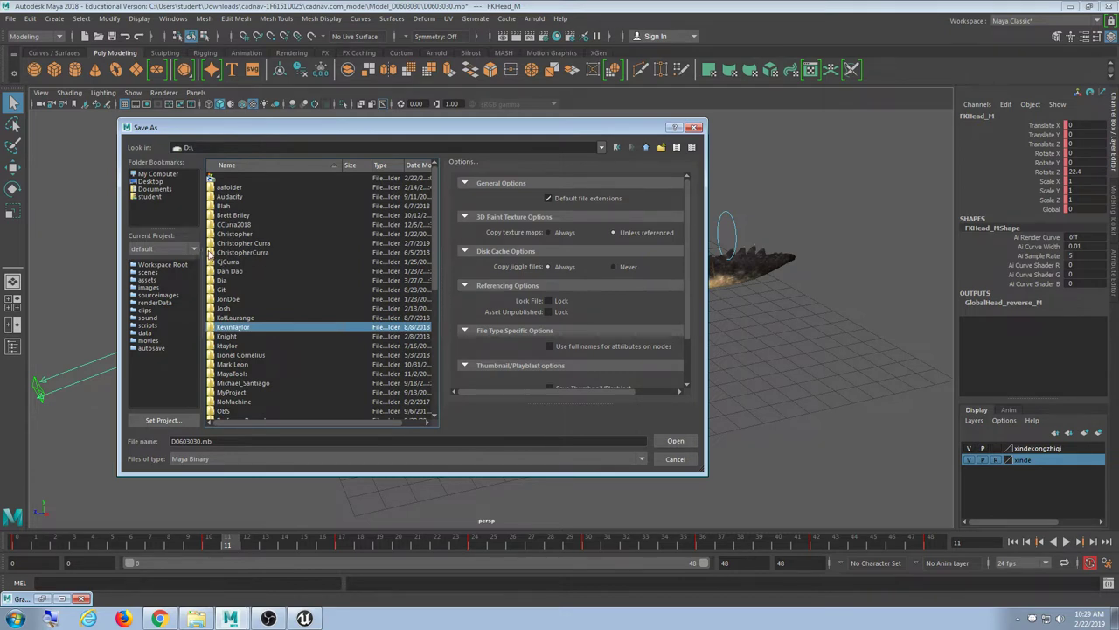
scroll(267, 300, down, 6)
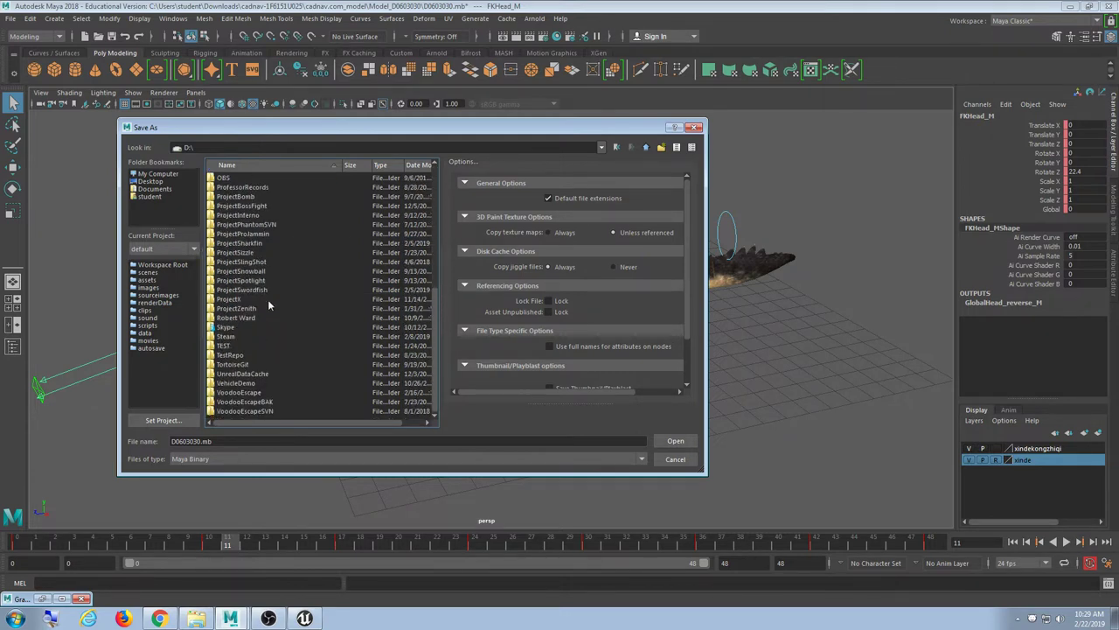
drag(320, 128, 430, 157)
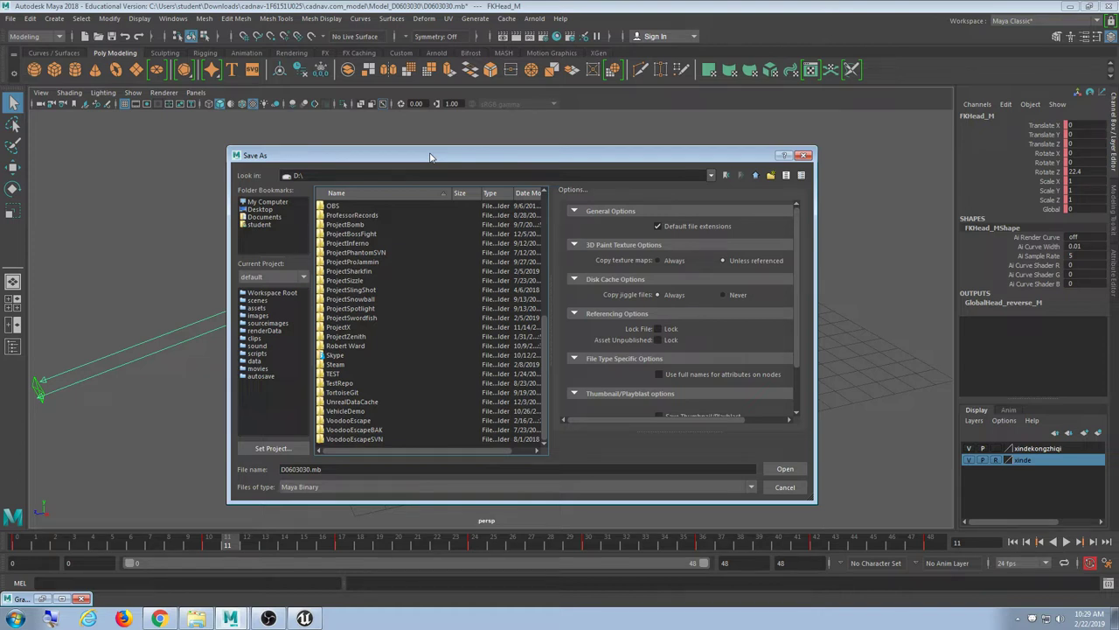
drag(504, 151, 501, 129)
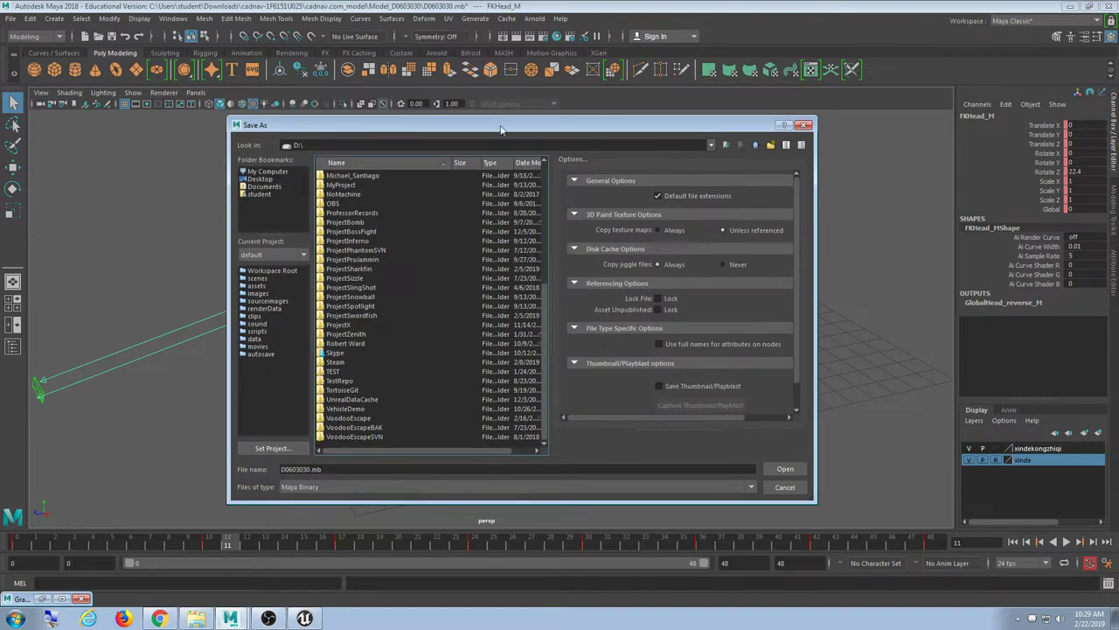
drag(377, 128, 372, 125)
Browse to the ProjectZenith\trunk\Art\Characters folder as the save location.
click(340, 323)
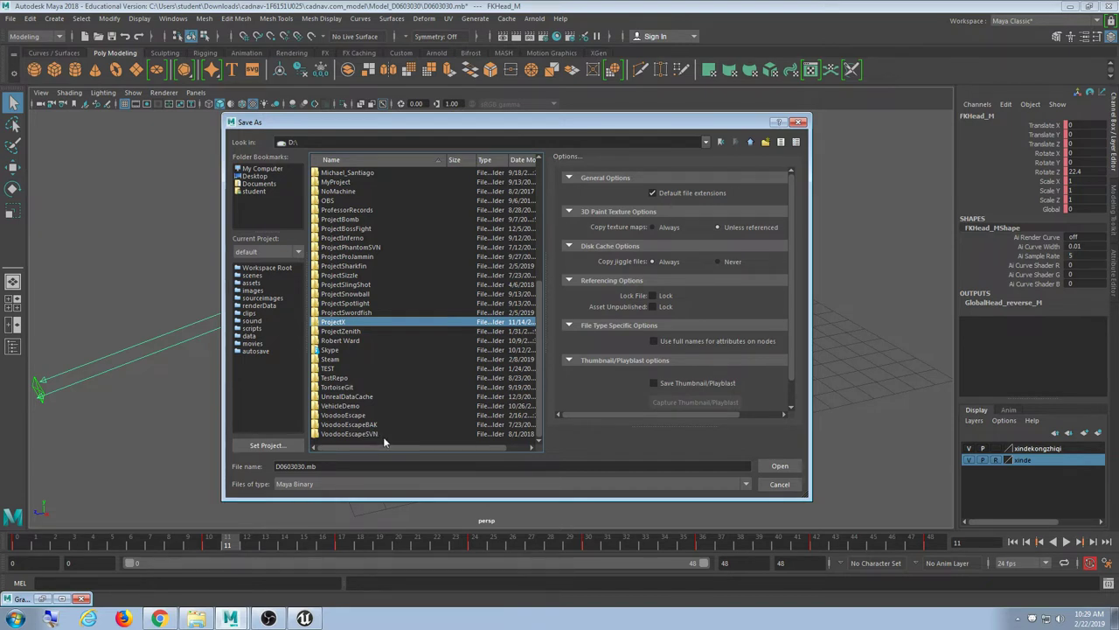
double_click(367, 331)
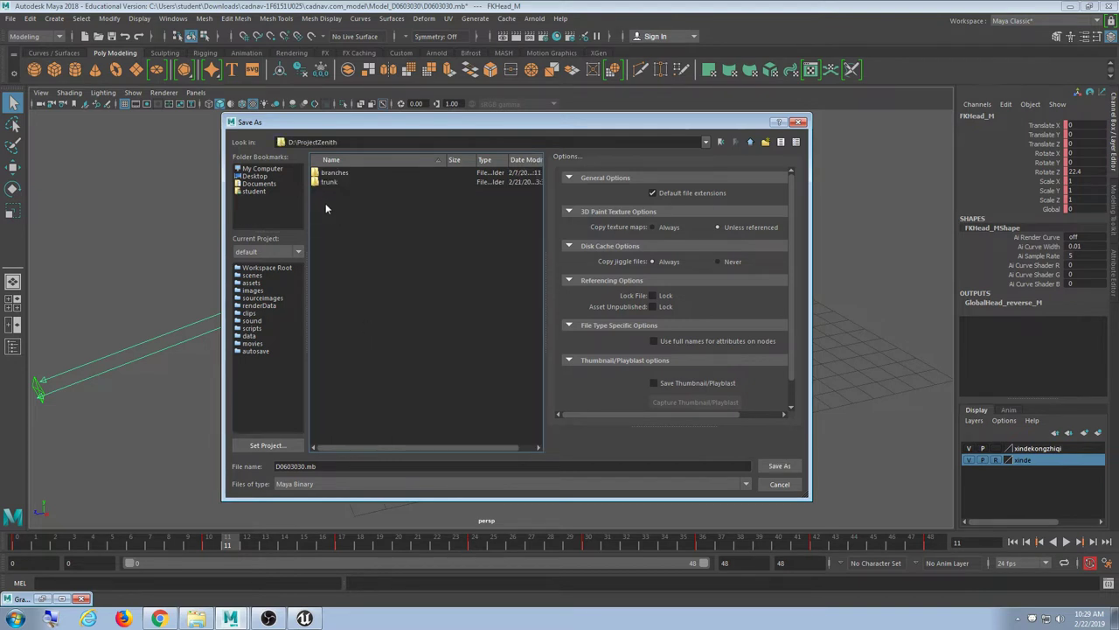
double_click(326, 182)
double_click(327, 173)
double_click(329, 181)
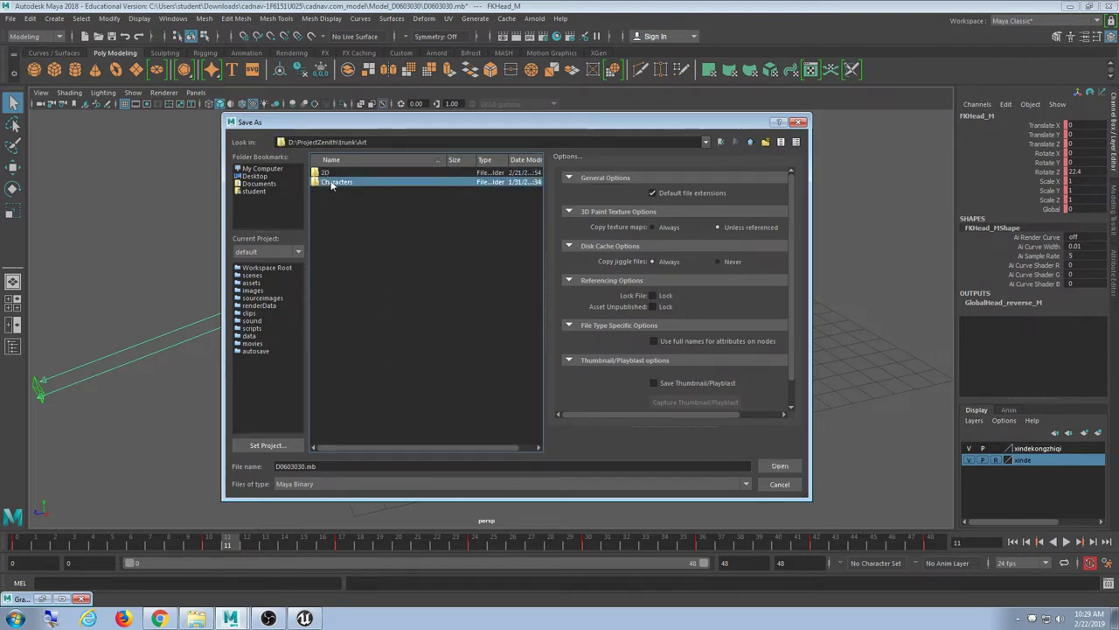
click(330, 173)
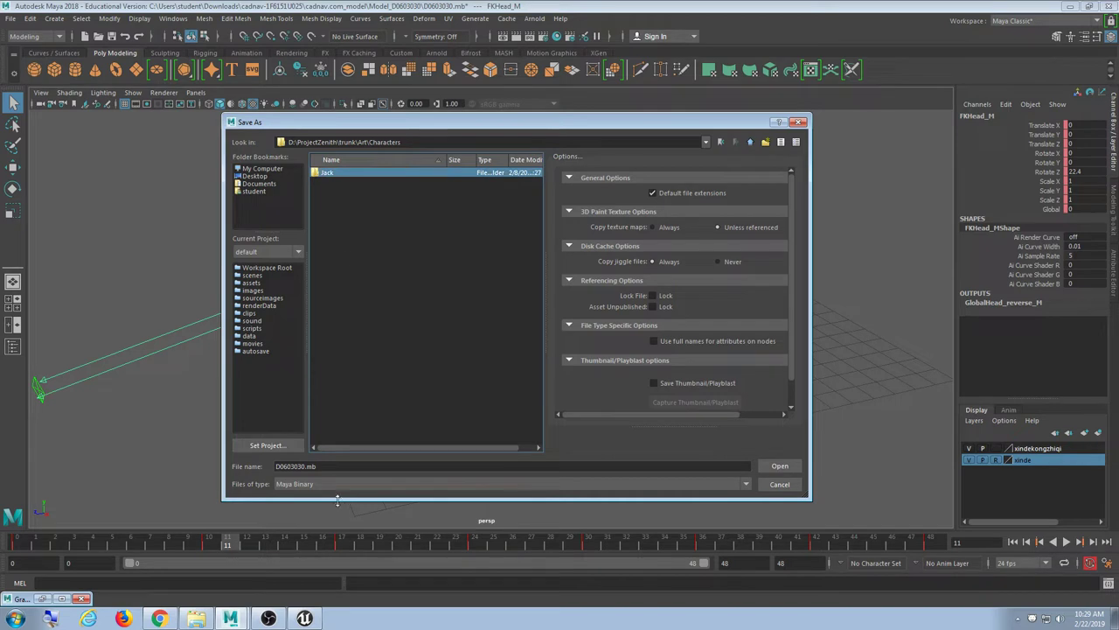
Create a new folder named Croc inside Characters and open it.
right_click(343, 287)
click(367, 308)
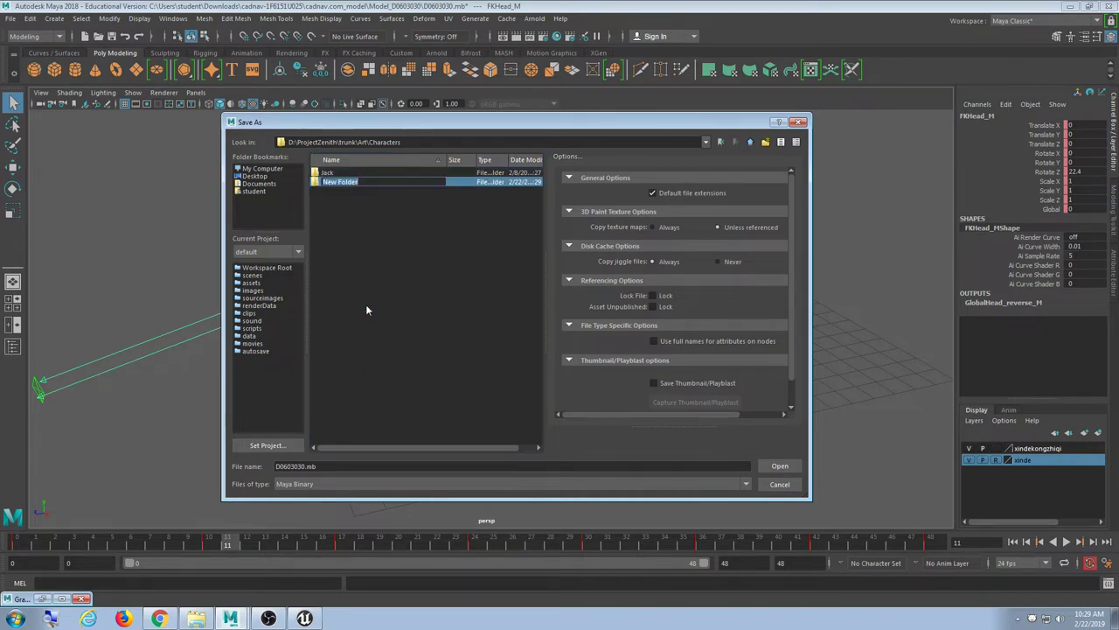
text(Croc)
key(Return)
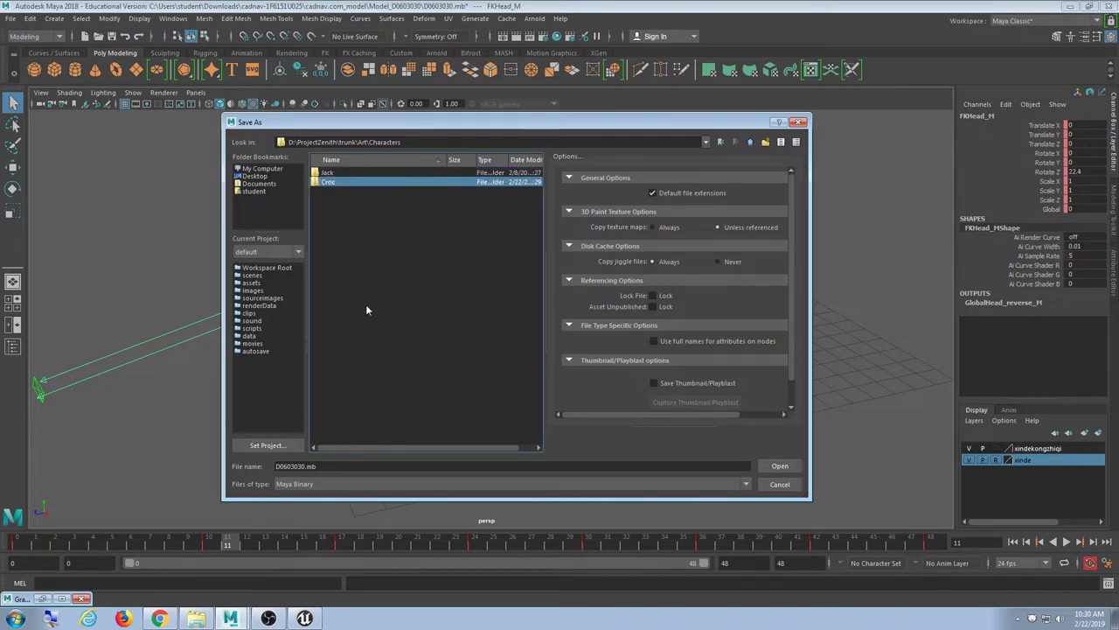
double_click(328, 181)
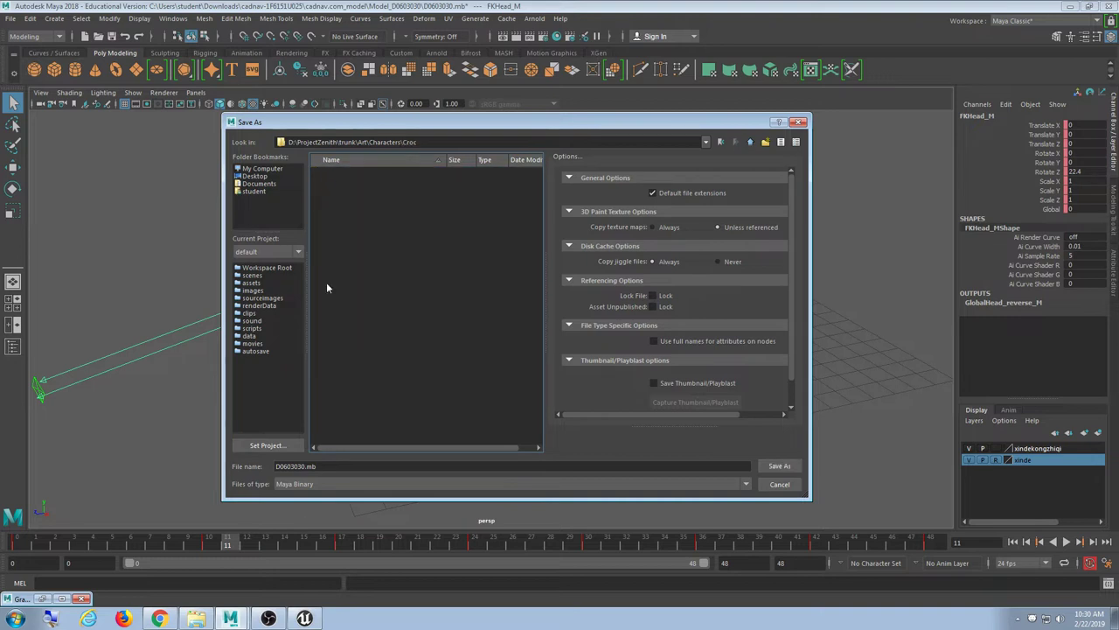
Save the scene as the Maya binary file Walk in the Croc folder and play back the walk cycle.
click(303, 466)
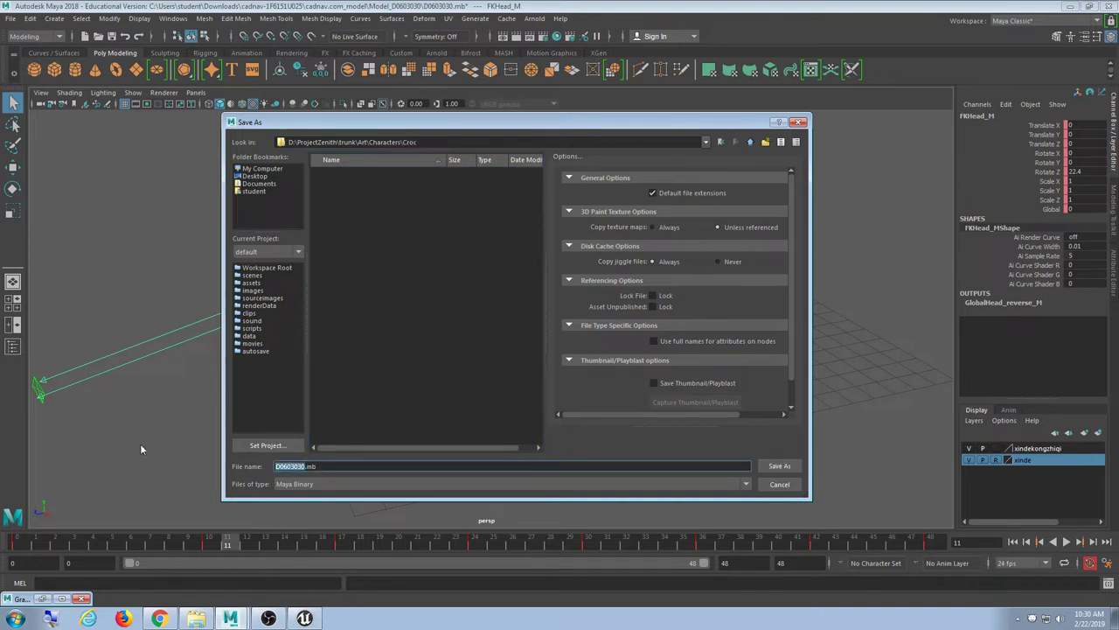
text(Walk)
key(Return)
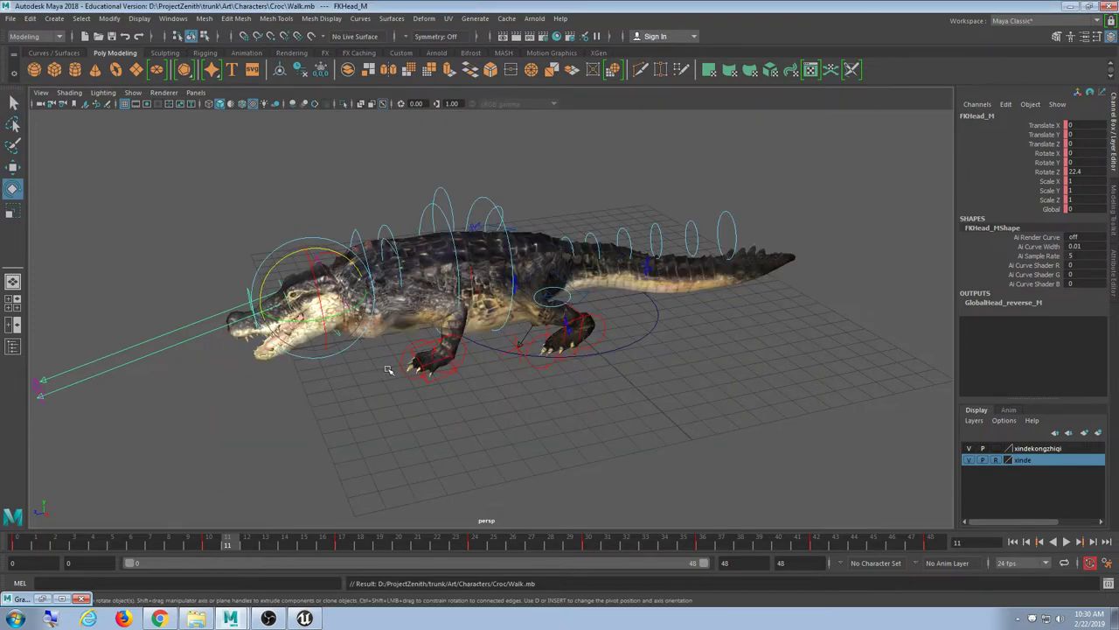
click(1066, 544)
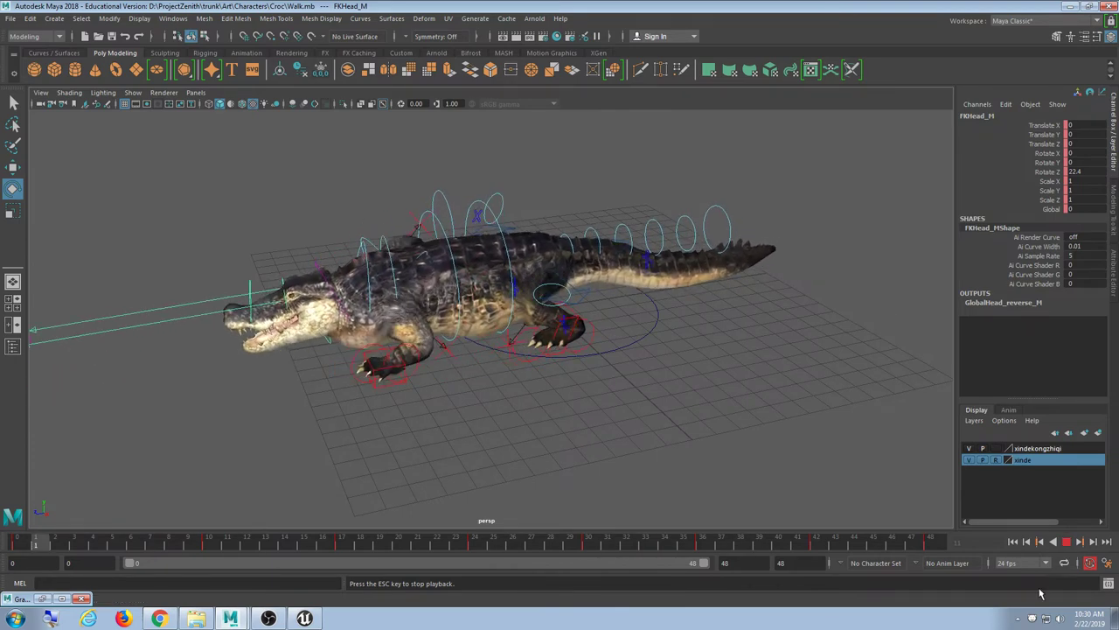
click(1067, 541)
Minimize the model's folder window, return to Maya with the Graph Editor minimized, and play back the walk cycle briefly.
click(1073, 6)
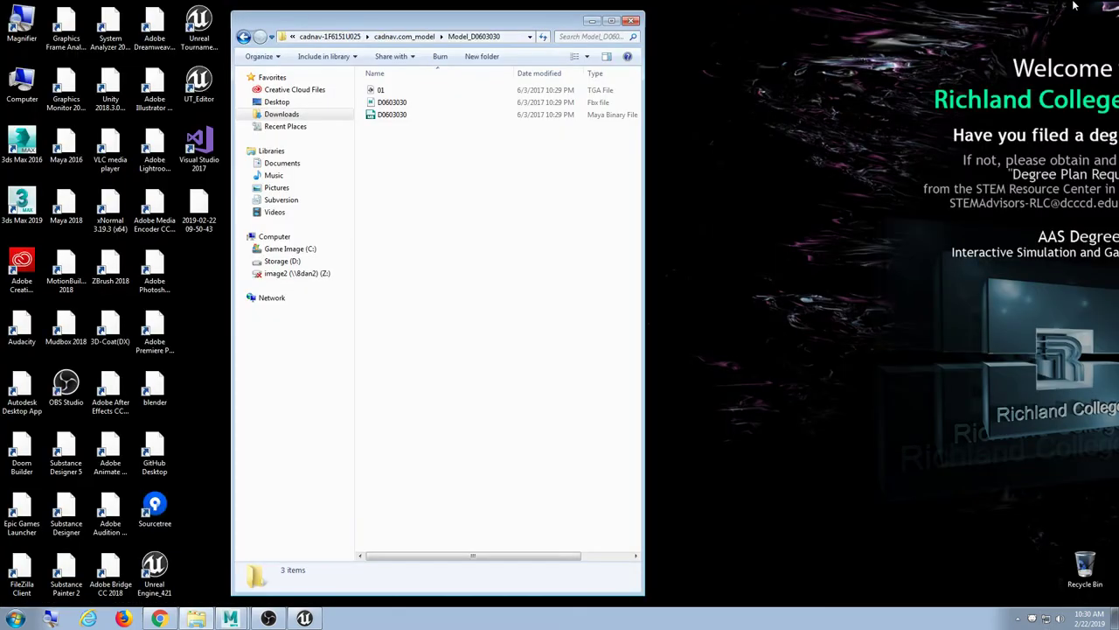
click(592, 21)
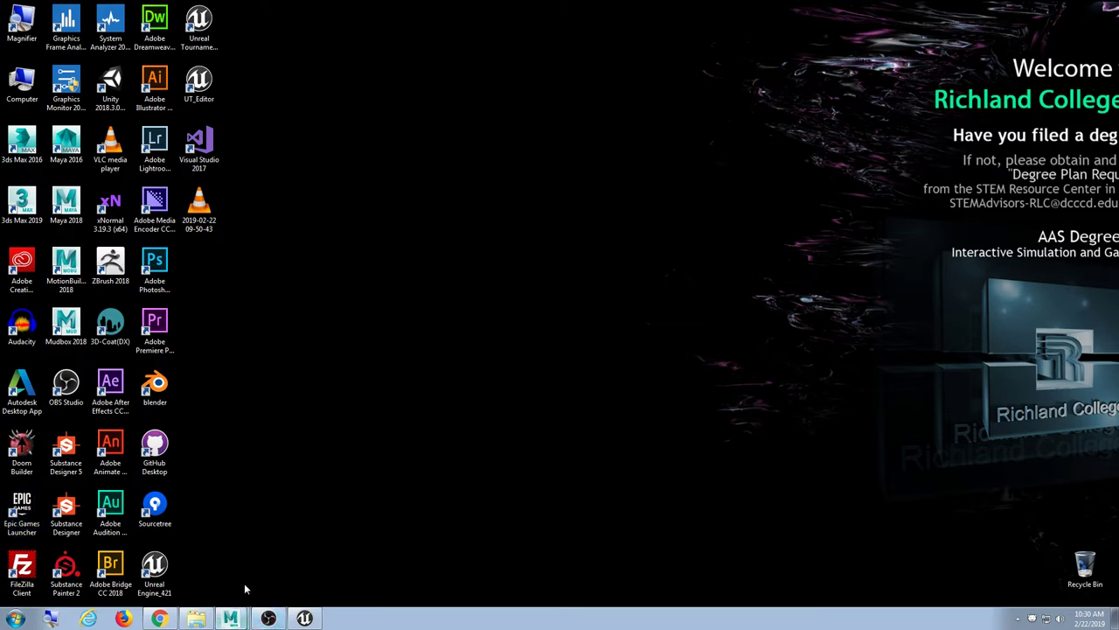
click(231, 619)
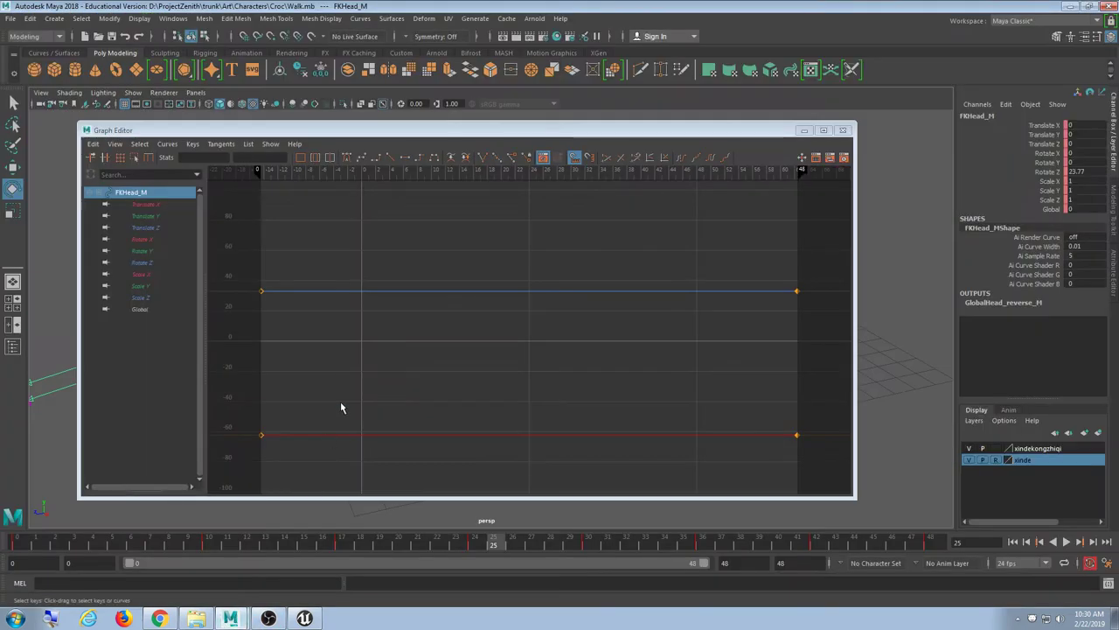
click(804, 130)
key(alt+v)
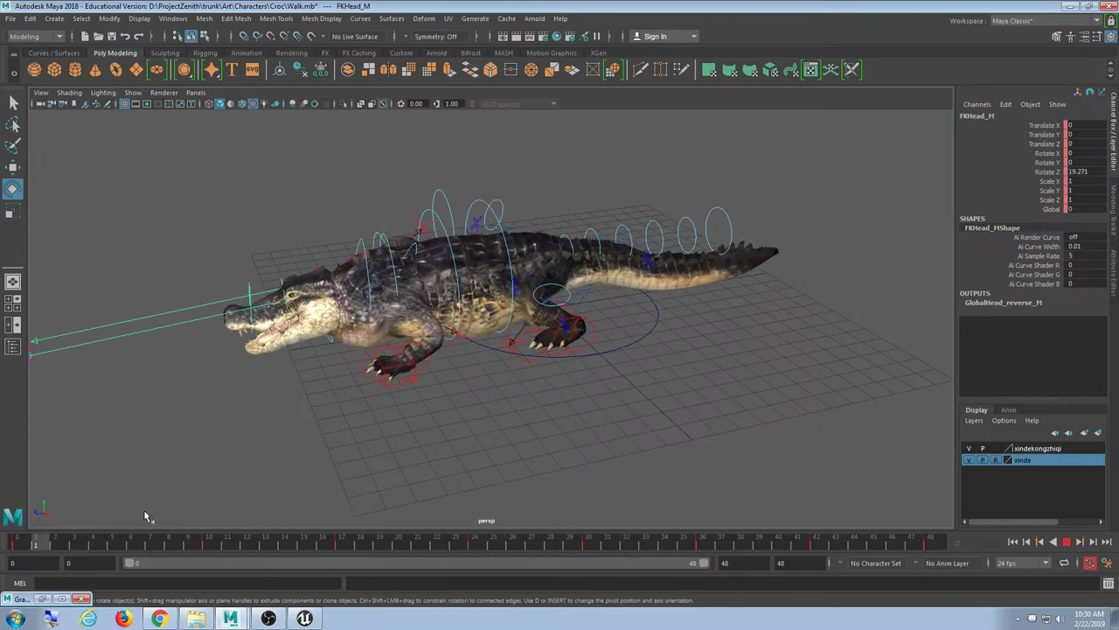
key(alt+v)
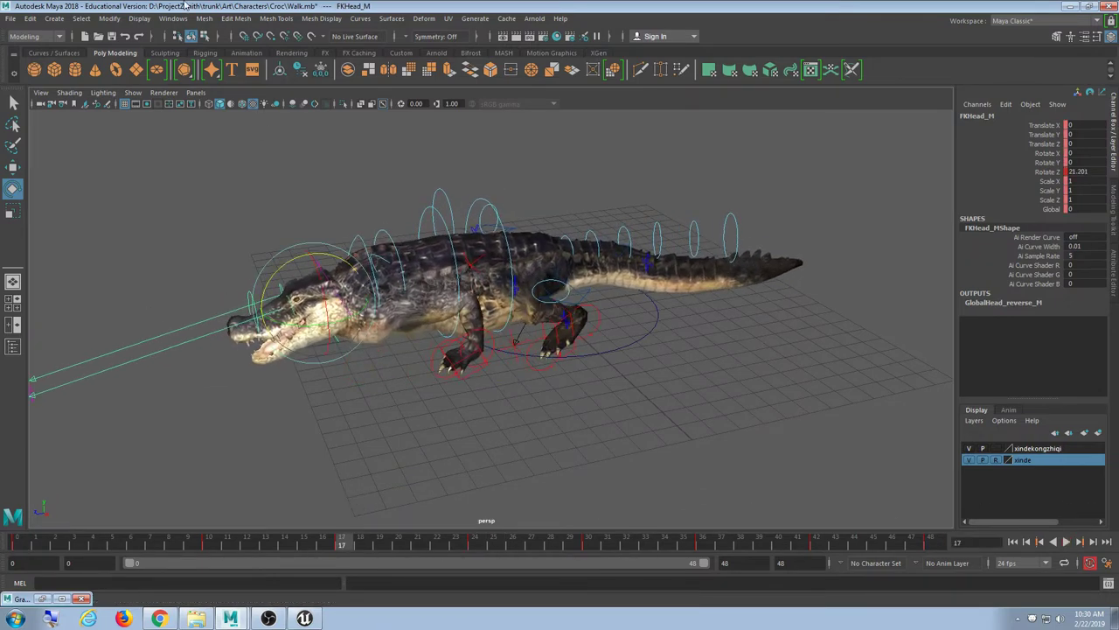
Open the Hypergraph: Hierarchy editor and enlarge its window to show more of the rig's nodes.
click(173, 19)
mouse_move(245, 83)
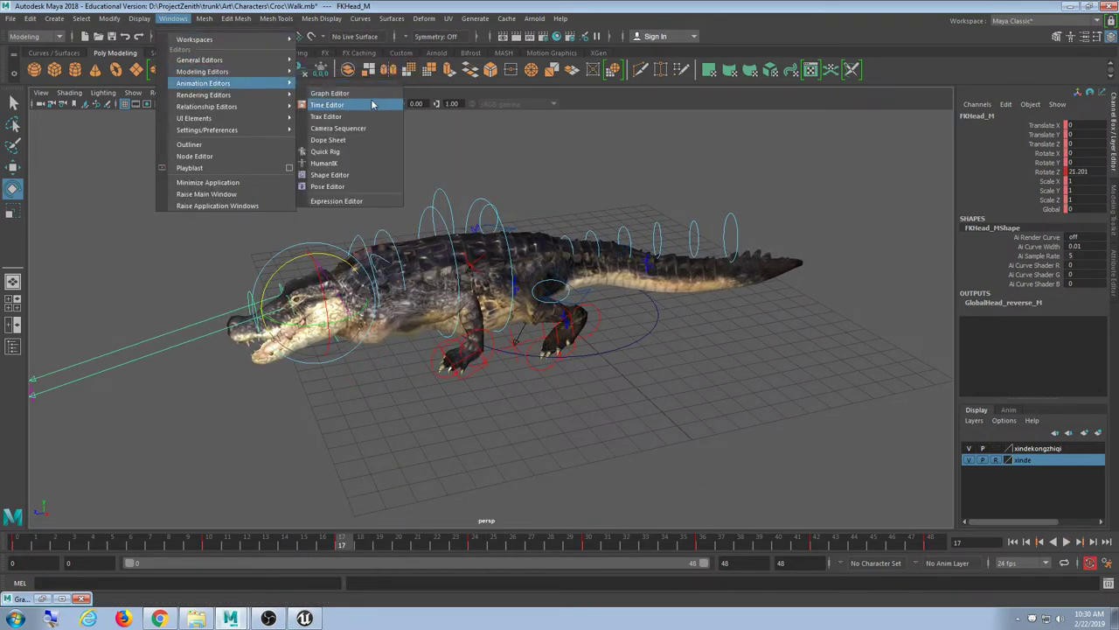
mouse_move(262, 59)
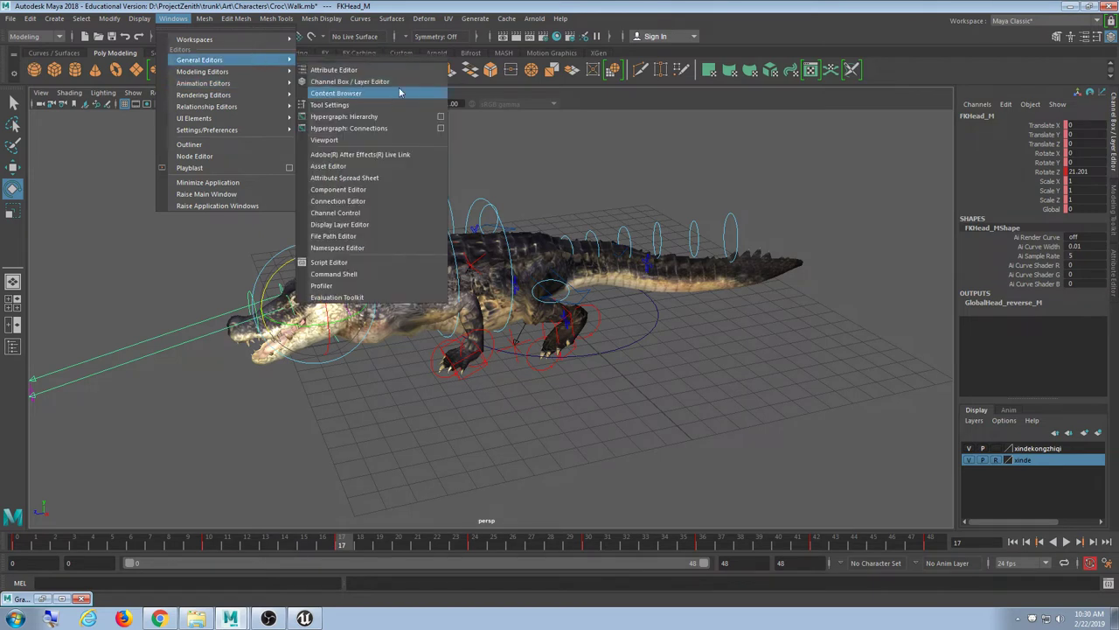
click(390, 114)
scroll(415, 307, down, 2)
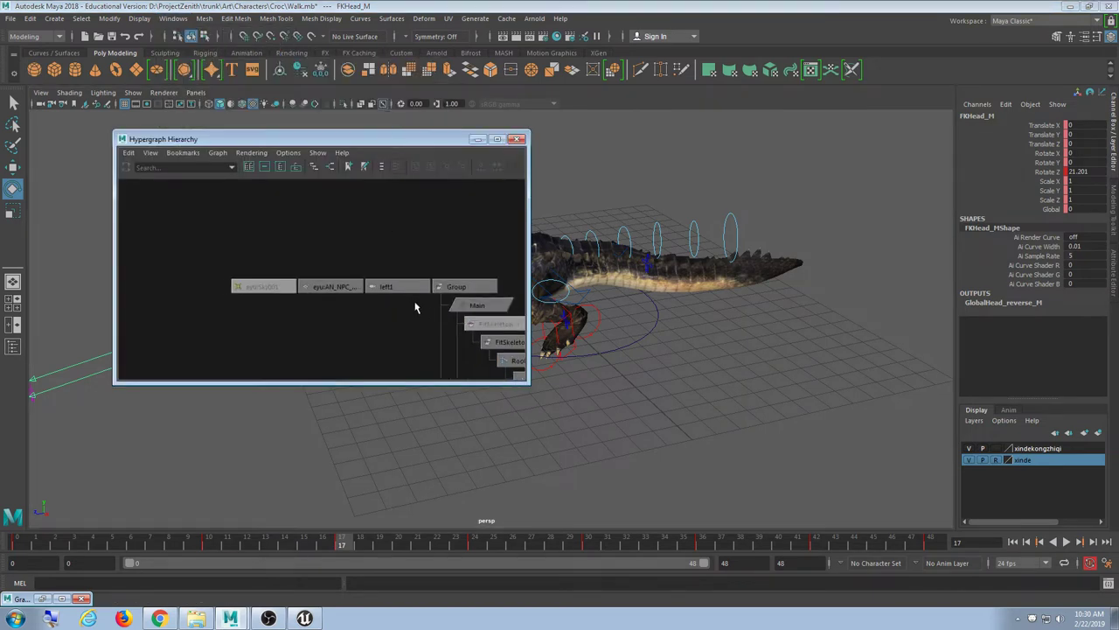
scroll(415, 307, up, 1)
alt+middle_drag(443, 334, 395, 319)
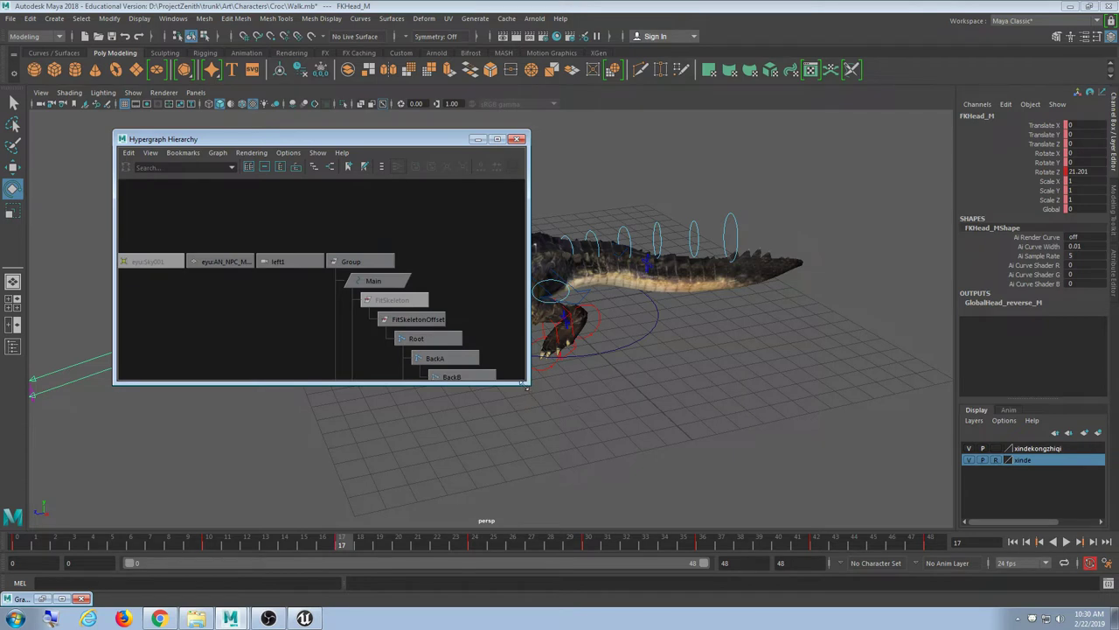
drag(528, 383, 844, 490)
Examine the rig's node hierarchy from Group and Main down through the FitSkeleton joints, and clear the selection.
alt+middle_drag(516, 404, 547, 376)
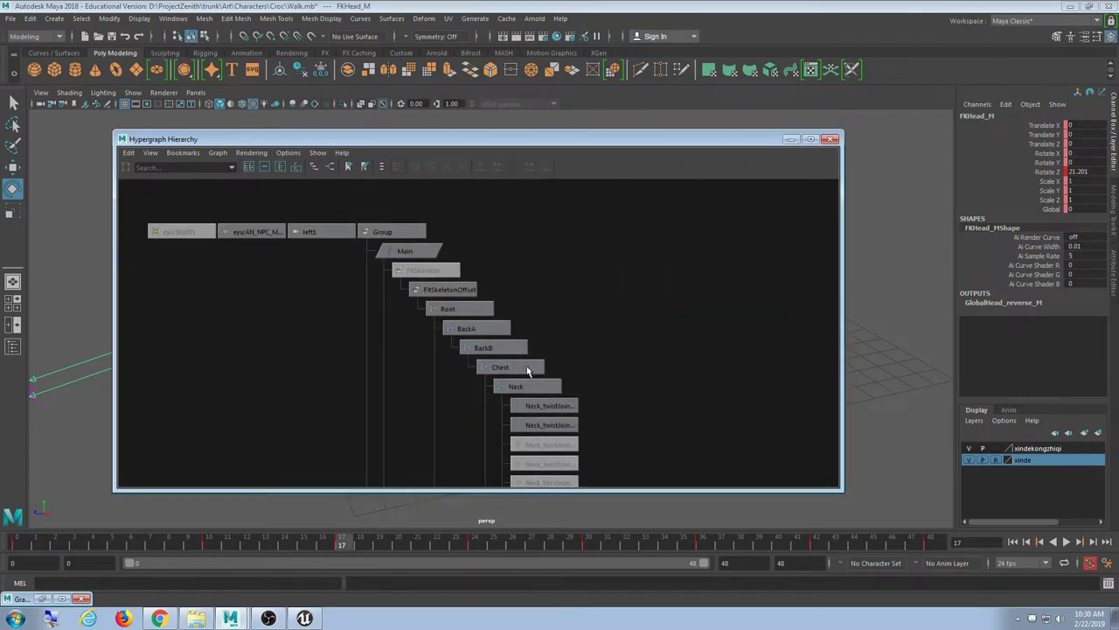
scroll(525, 366, up, 1)
alt+middle_drag(495, 315, 530, 336)
scroll(553, 353, up, 1)
scroll(552, 354, up, 1)
mouse_move(443, 316)
alt+middle_down()
mouse_move(566, 332)
mouse_move(442, 326)
alt+middle_up()
drag(535, 309, 490, 375)
click(557, 309)
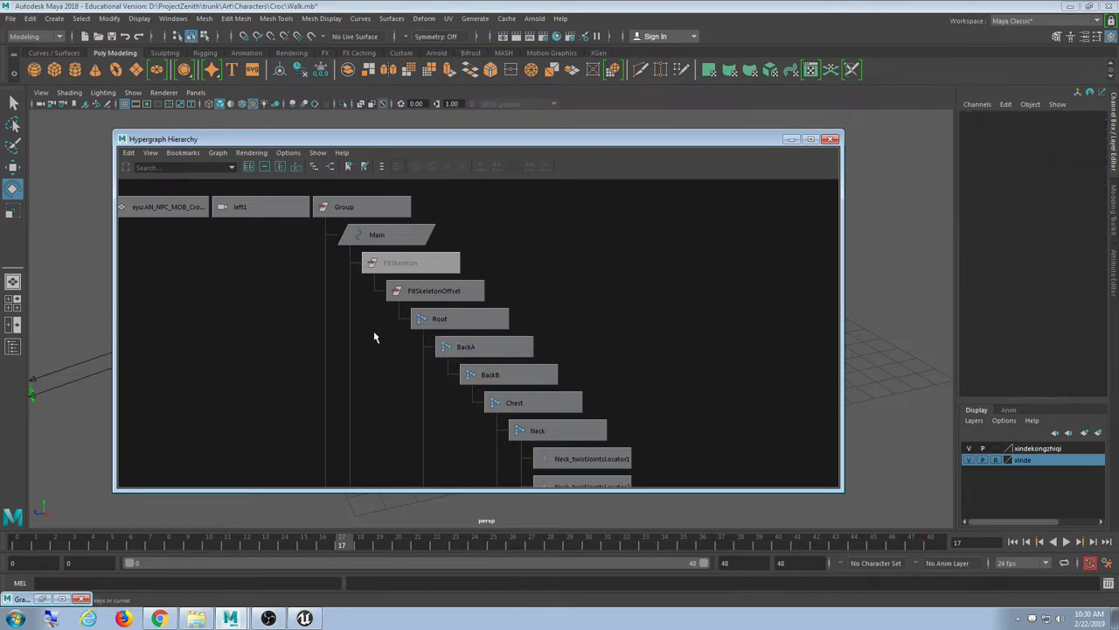
Inspect the top-level mesh and left1 nodes beside Group by selecting them in turn, and close the Hypergraph.
alt+right_drag(374, 330, 319, 311)
click(279, 264)
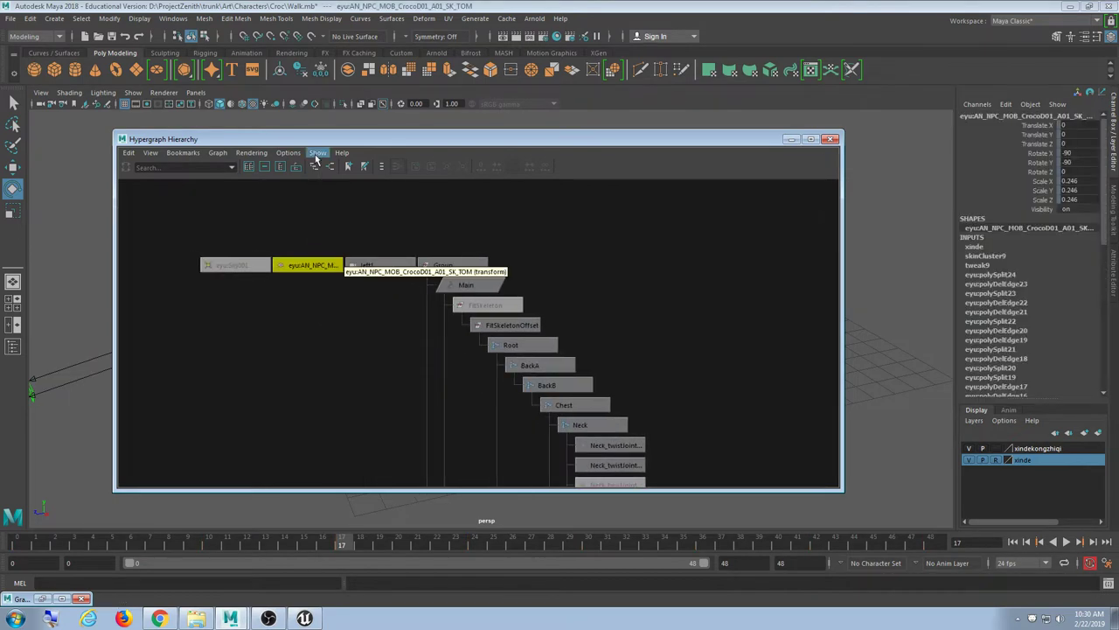
mouse_move(308, 142)
mouse_down()
mouse_move(707, 305)
mouse_move(590, 171)
mouse_move(325, 161)
mouse_move(593, 190)
mouse_move(320, 155)
mouse_up()
click(238, 294)
click(416, 272)
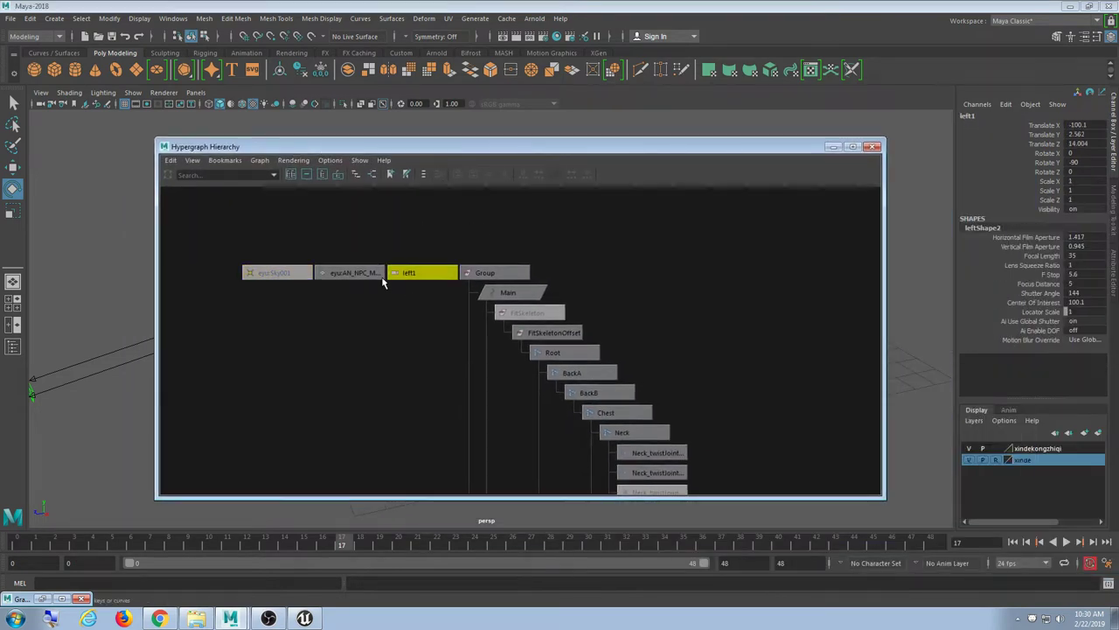
click(348, 272)
click(277, 272)
click(415, 272)
mouse_move(400, 155)
mouse_down()
mouse_move(507, 177)
mouse_move(405, 169)
mouse_up()
click(878, 161)
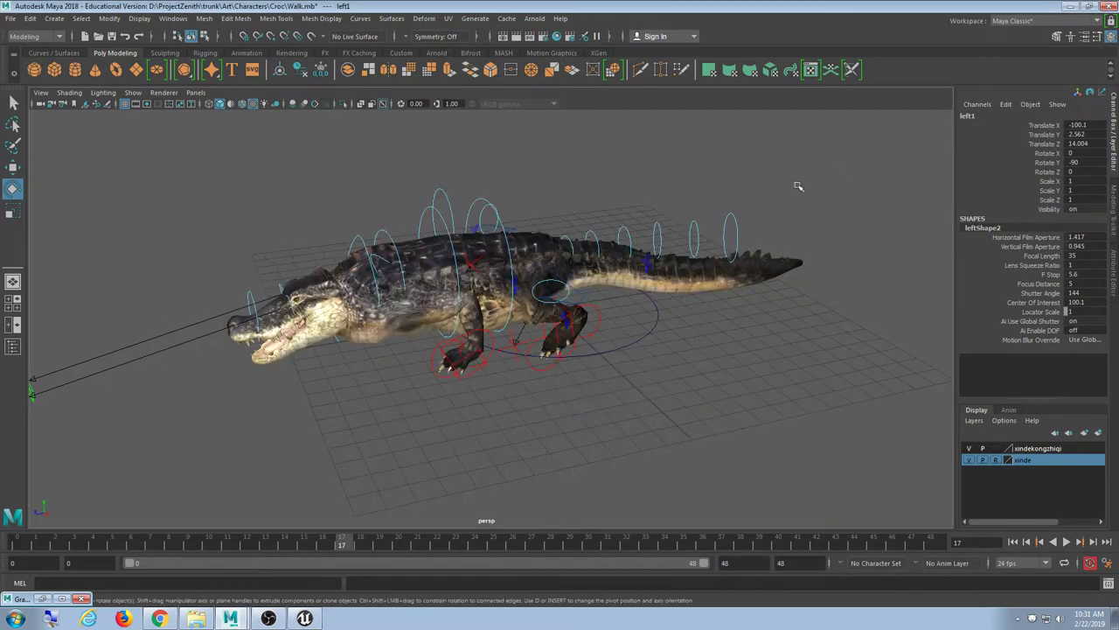
alt+drag(800, 183, 609, 370)
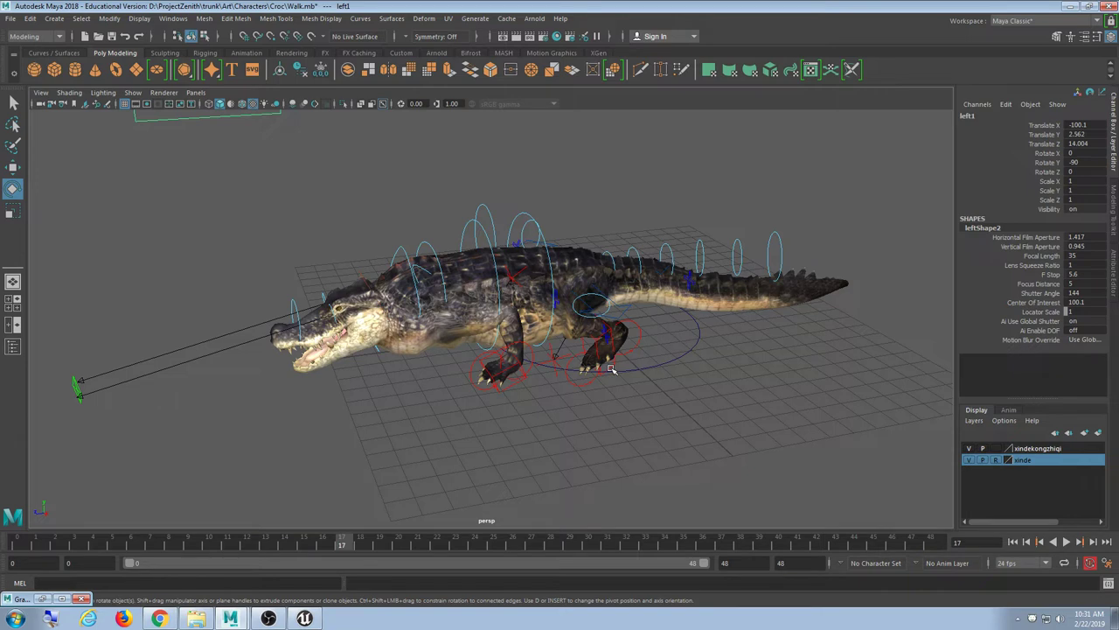
Minimize Maya to the desktop, return to it, and close the Graph Editor with nothing left selected.
click(1070, 7)
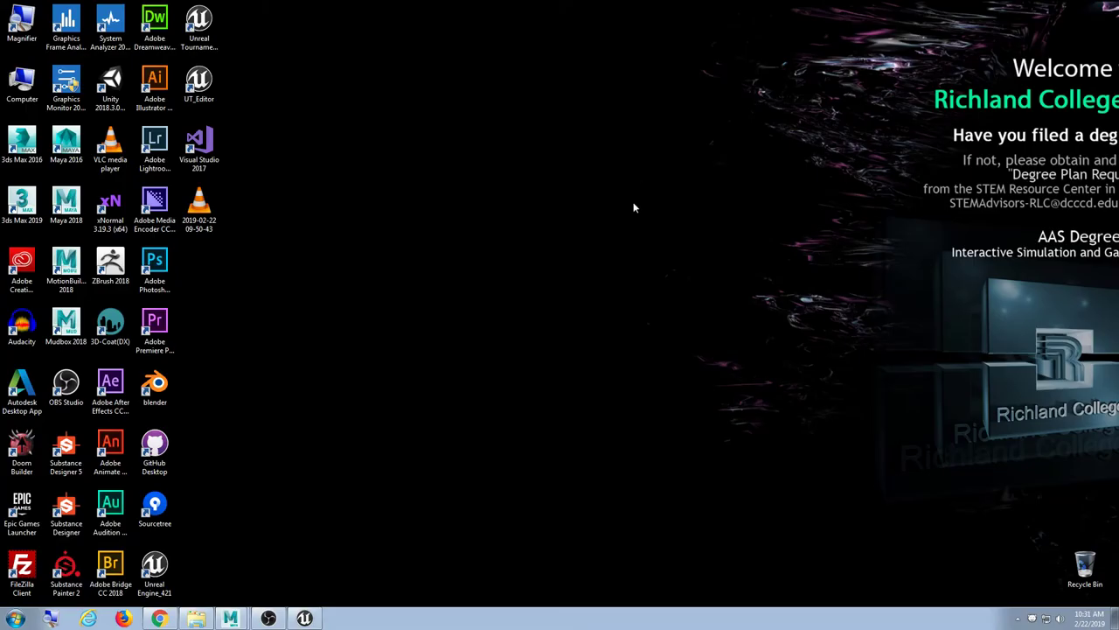
click(22, 507)
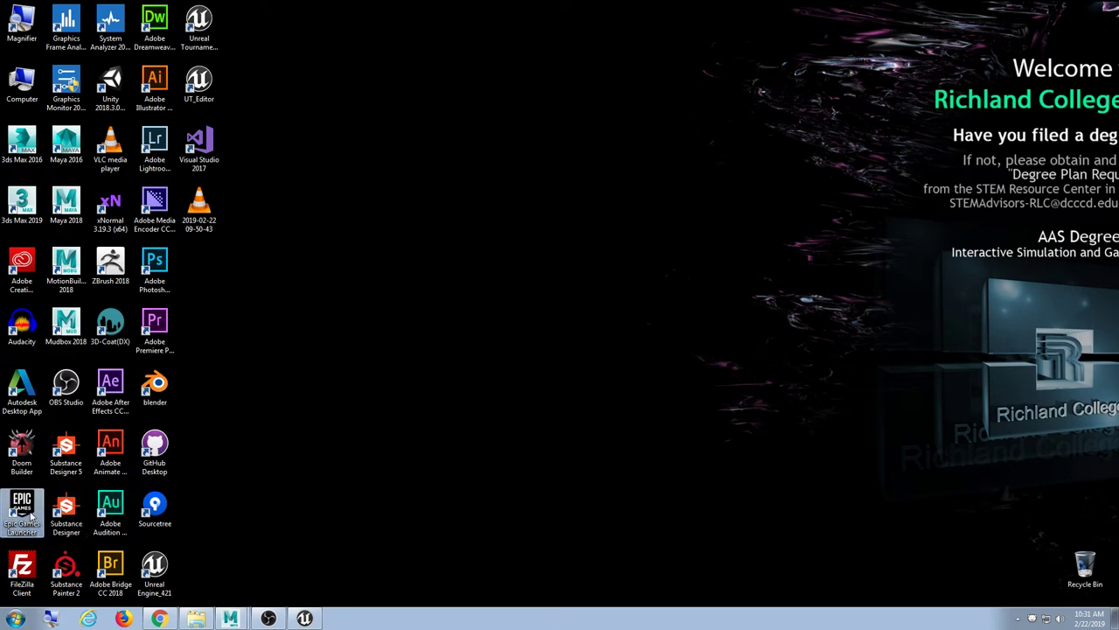
click(235, 619)
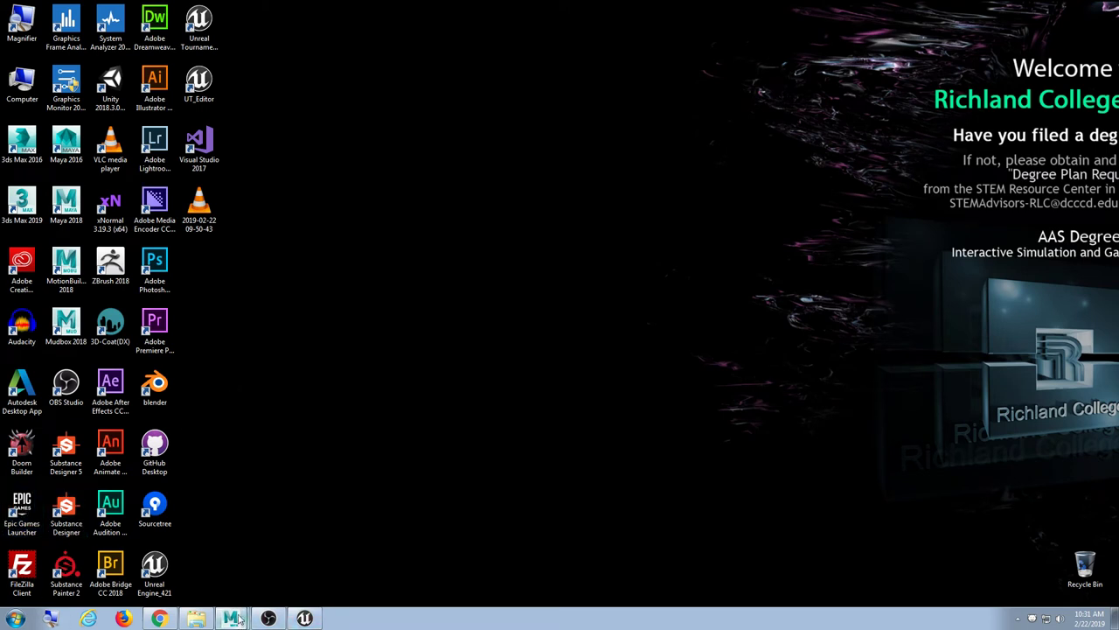
click(230, 618)
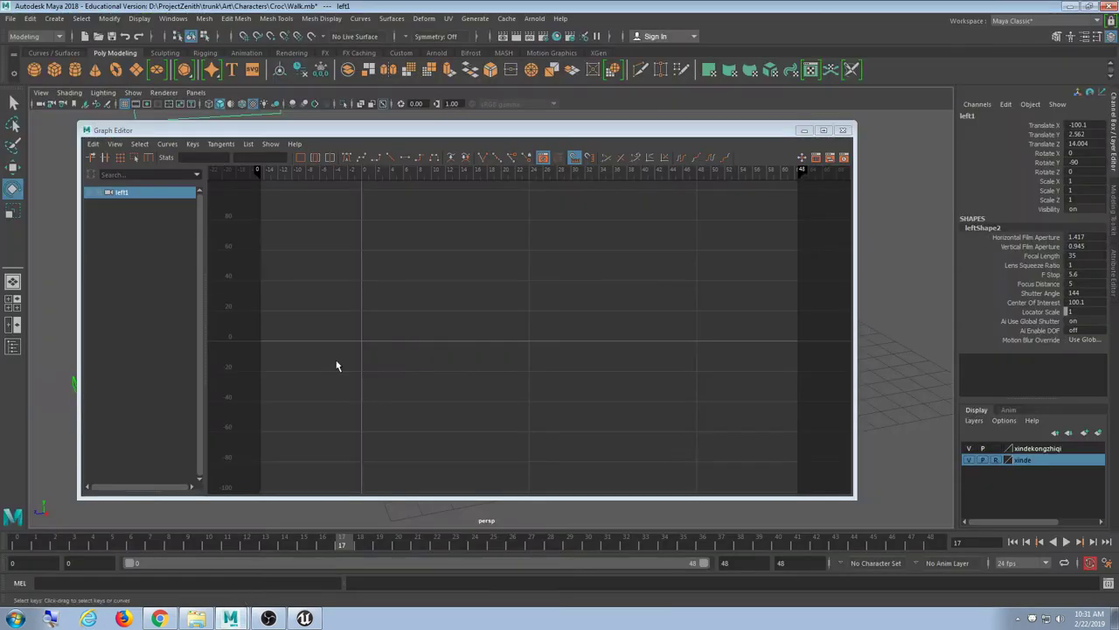
click(854, 125)
click(361, 168)
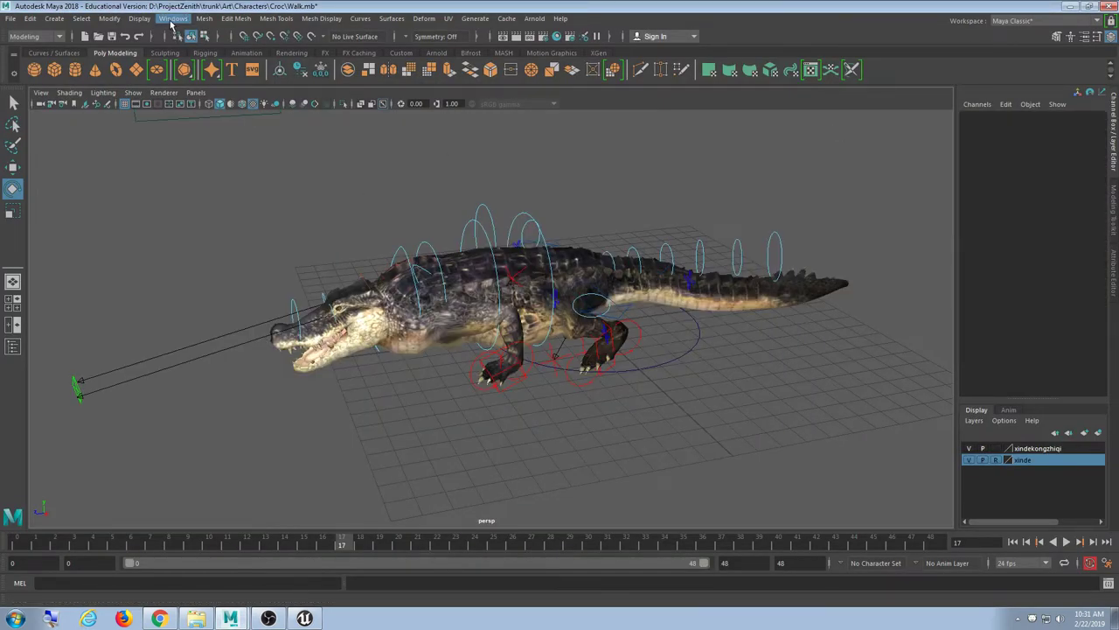
Play back the crocodile's walk cycle briefly in the perspective view and stop it.
drag(116, 181, 969, 499)
click(782, 442)
click(1066, 542)
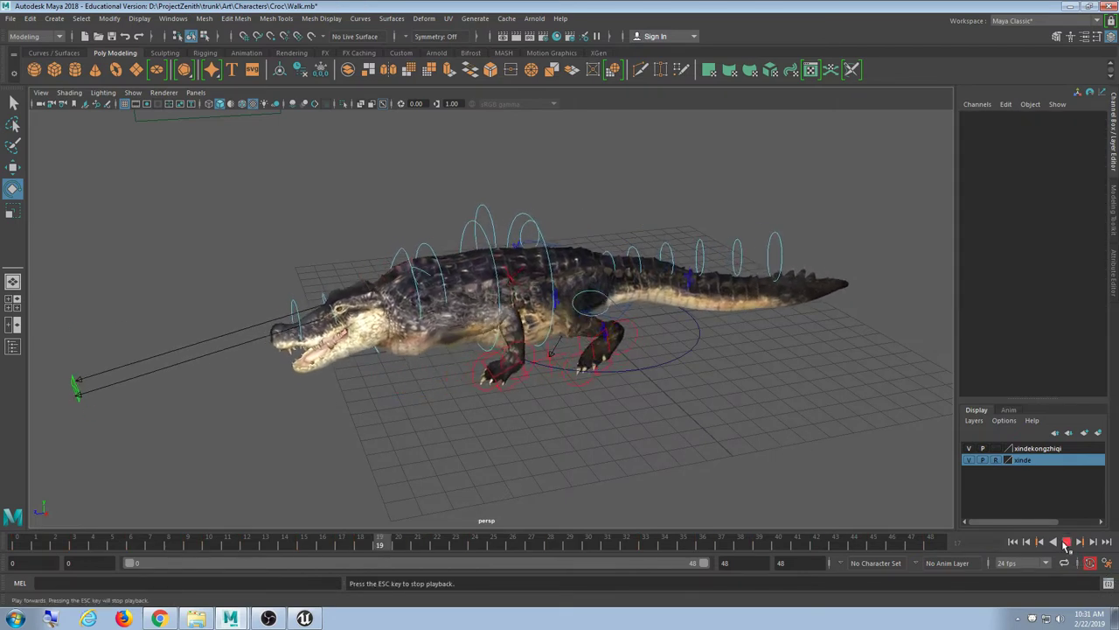
key(Escape)
Reopen the Hypergraph: Hierarchy editor and place its window over the viewport.
click(173, 18)
mouse_move(188, 61)
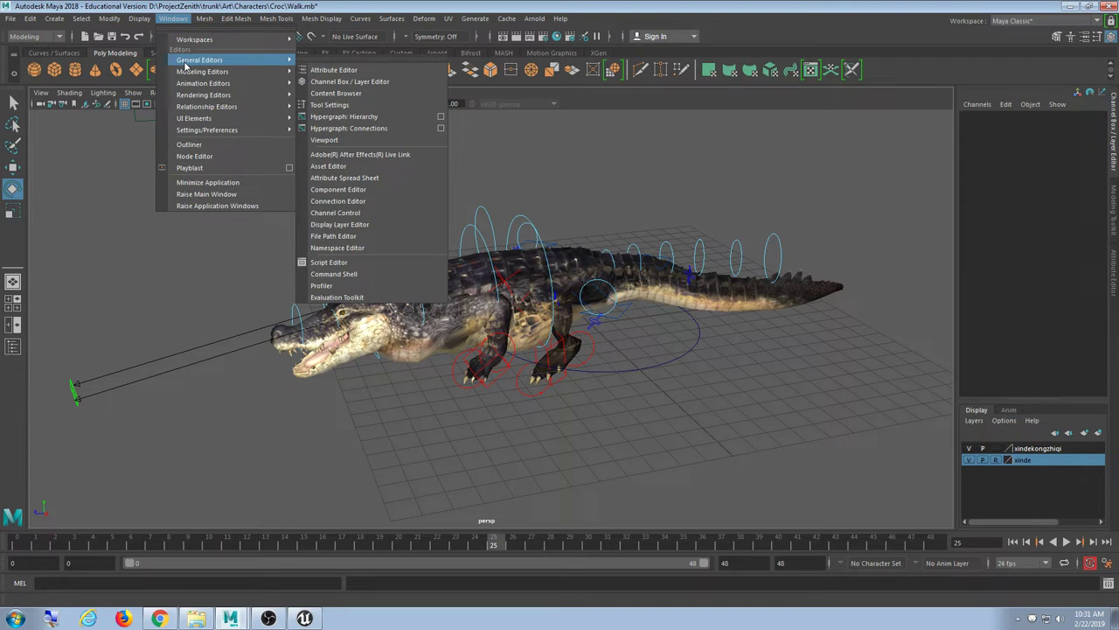
click(344, 116)
drag(423, 157, 373, 145)
scroll(685, 378, down, 2)
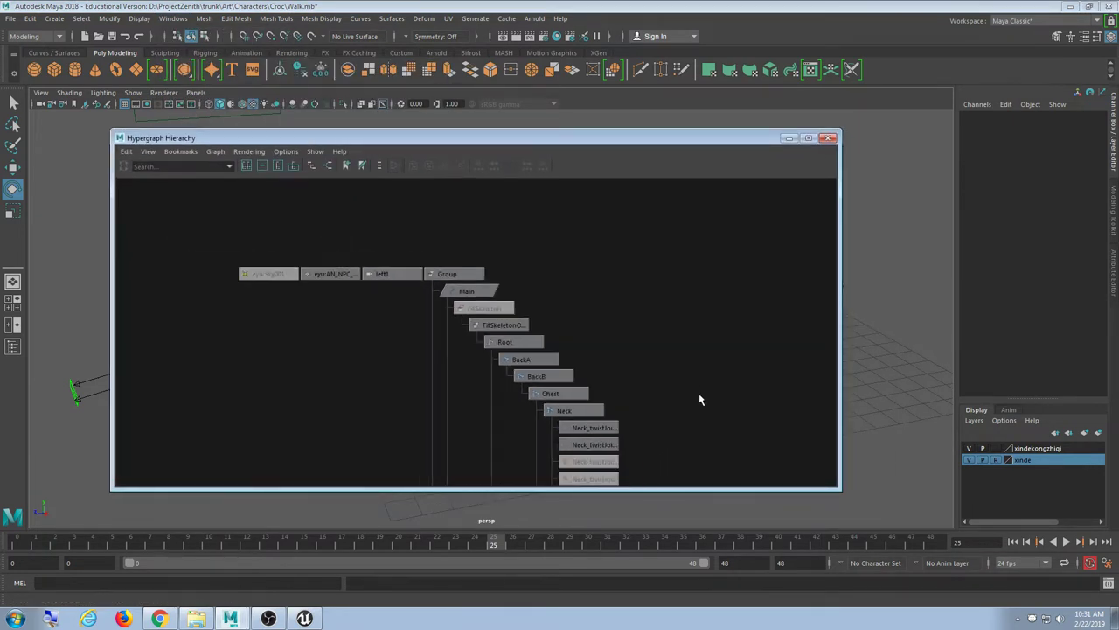
Examine the hierarchy from the neck and head joints down to the FK and IK control nodes.
scroll(699, 394, down, 1)
alt+middle_drag(689, 433, 553, 319)
alt+middle_drag(611, 412, 574, 268)
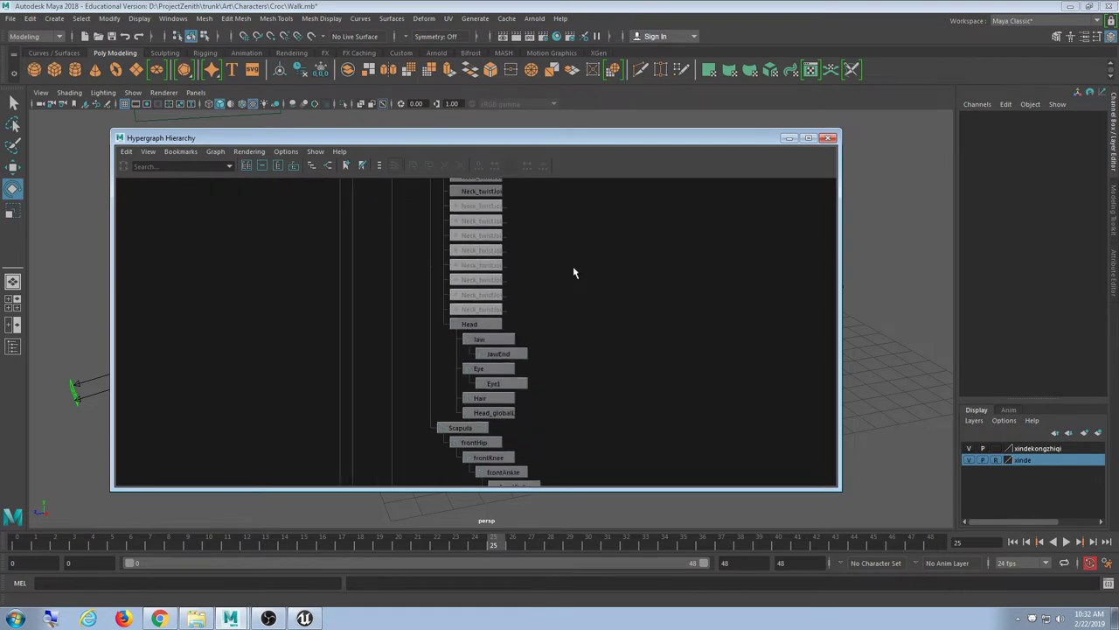
scroll(591, 341, down, 3)
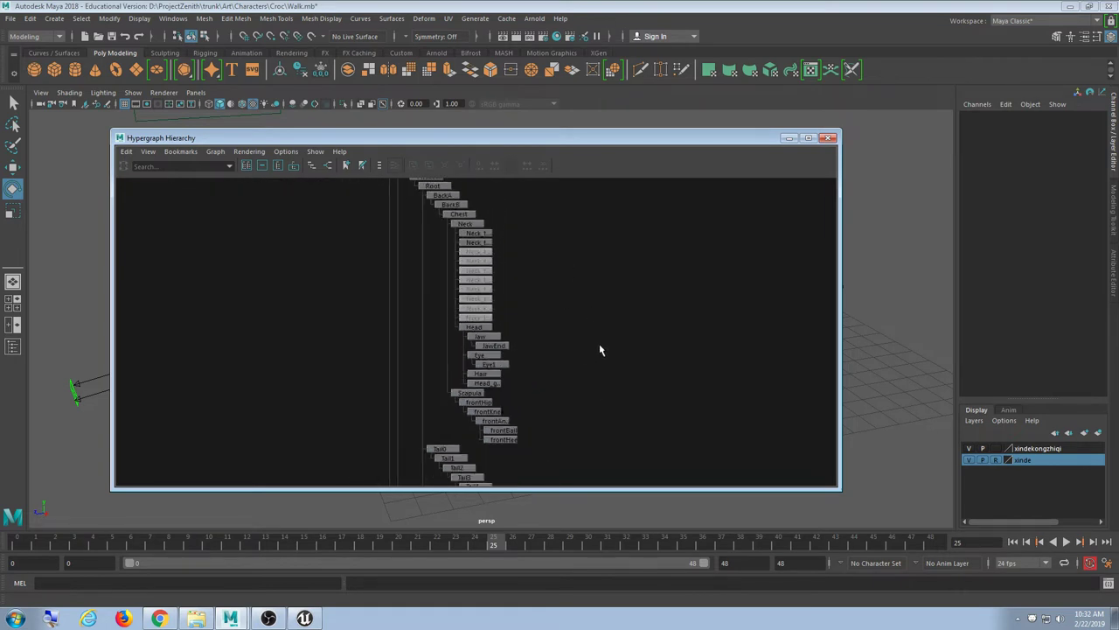
alt+middle_drag(574, 386, 541, 271)
alt+middle_drag(545, 429, 543, 292)
alt+middle_drag(497, 365, 512, 224)
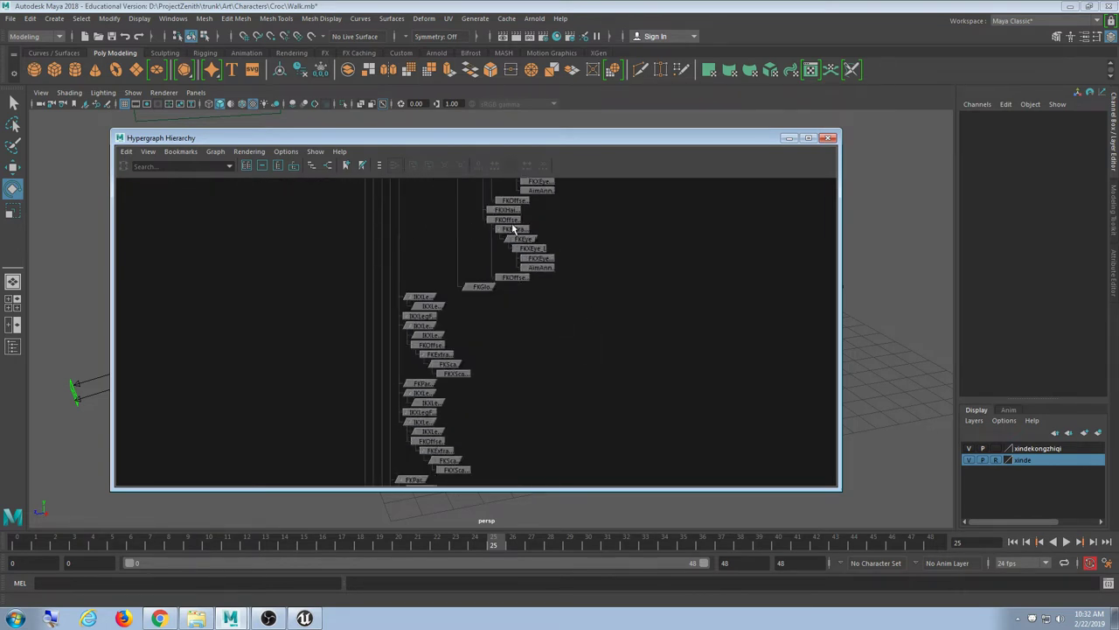
Maximize the Hypergraph window and select a few neighbouring nodes midway along the FK tail chain.
double_click(498, 138)
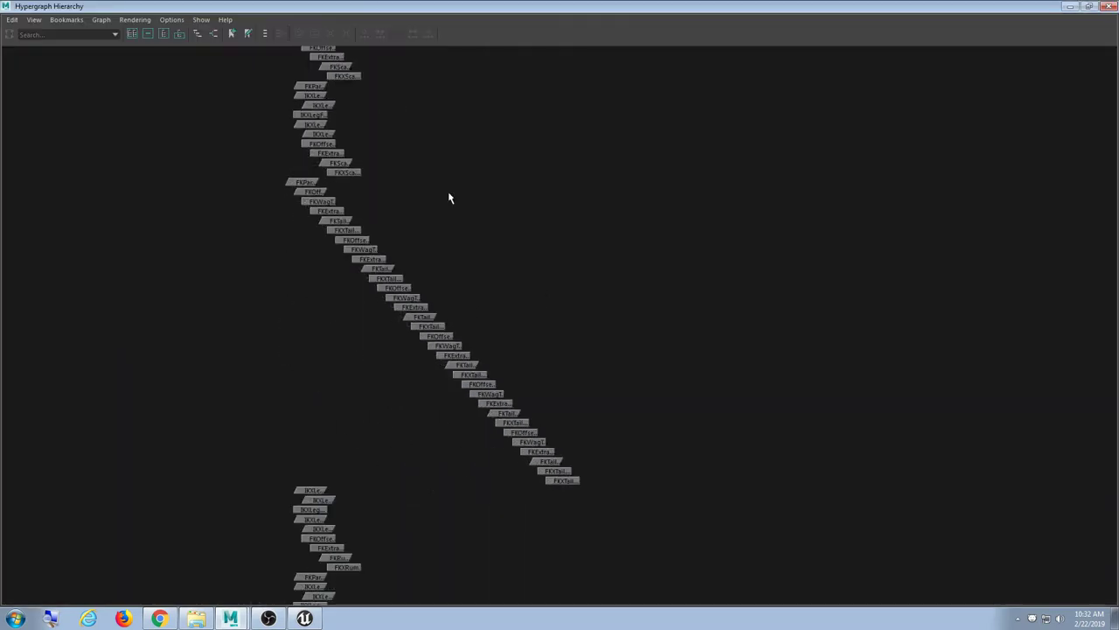
scroll(514, 348, up, 3)
scroll(519, 337, down, 4)
alt+middle_drag(497, 107, 549, 283)
alt+middle_drag(564, 409, 538, 167)
scroll(482, 289, up, 2)
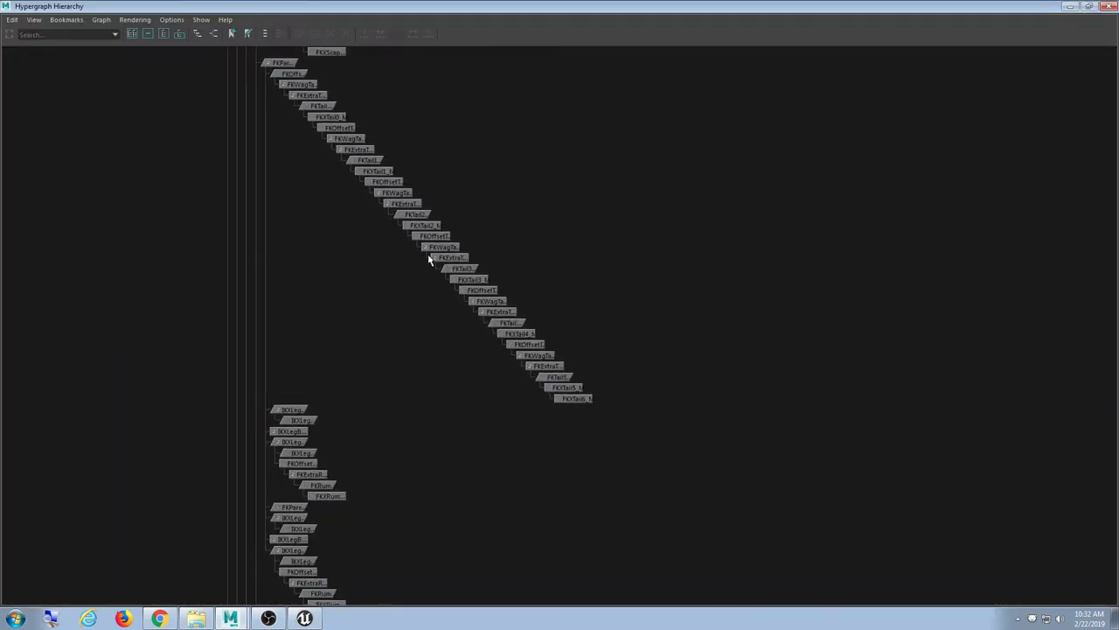
drag(457, 220, 426, 261)
Examine the IK and pole control nodes below the FK tail chain and return to the selected tail nodes.
scroll(556, 223, down, 4)
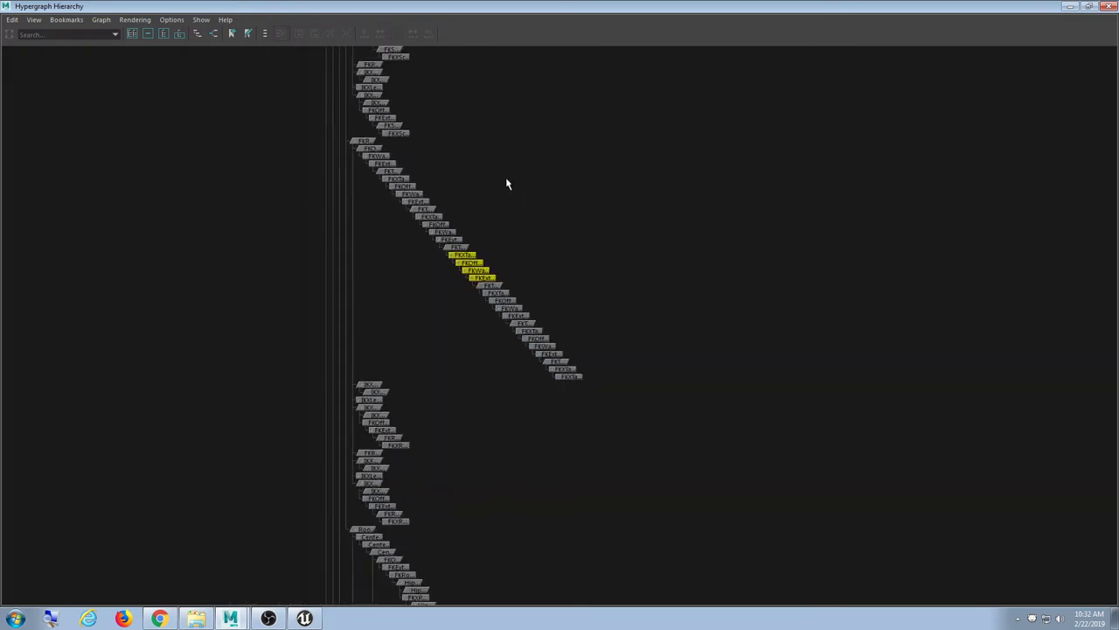
alt+middle_drag(543, 592, 612, 61)
alt+middle_drag(612, 394, 609, 215)
alt+middle_drag(639, 485, 659, 218)
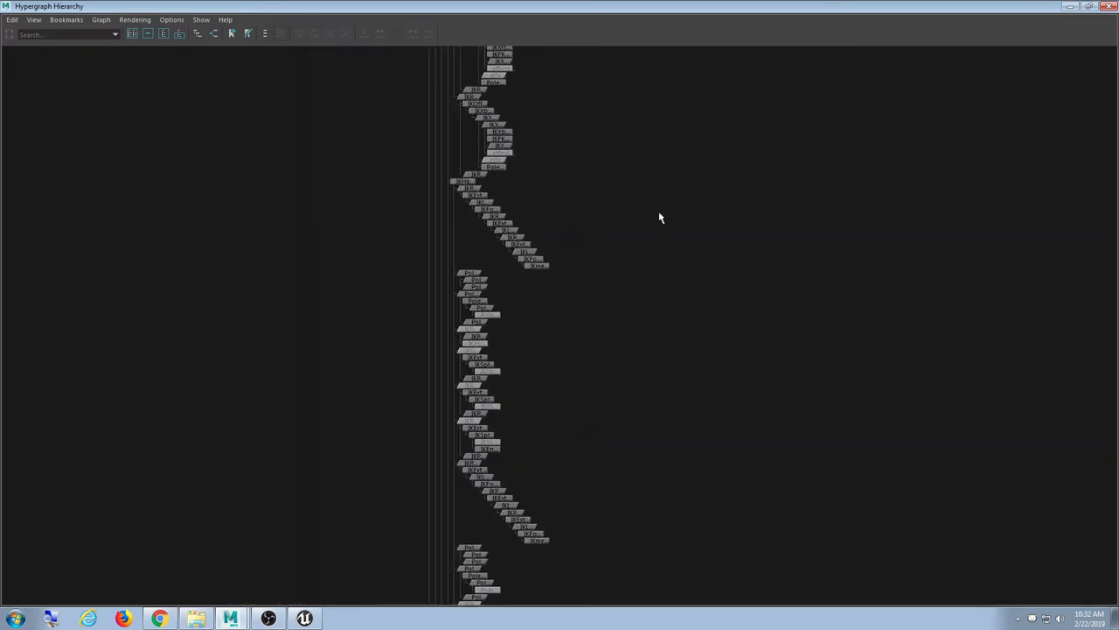
alt+middle_drag(663, 152, 630, 595)
alt+middle_drag(588, 157, 592, 425)
alt+middle_drag(635, 133, 574, 338)
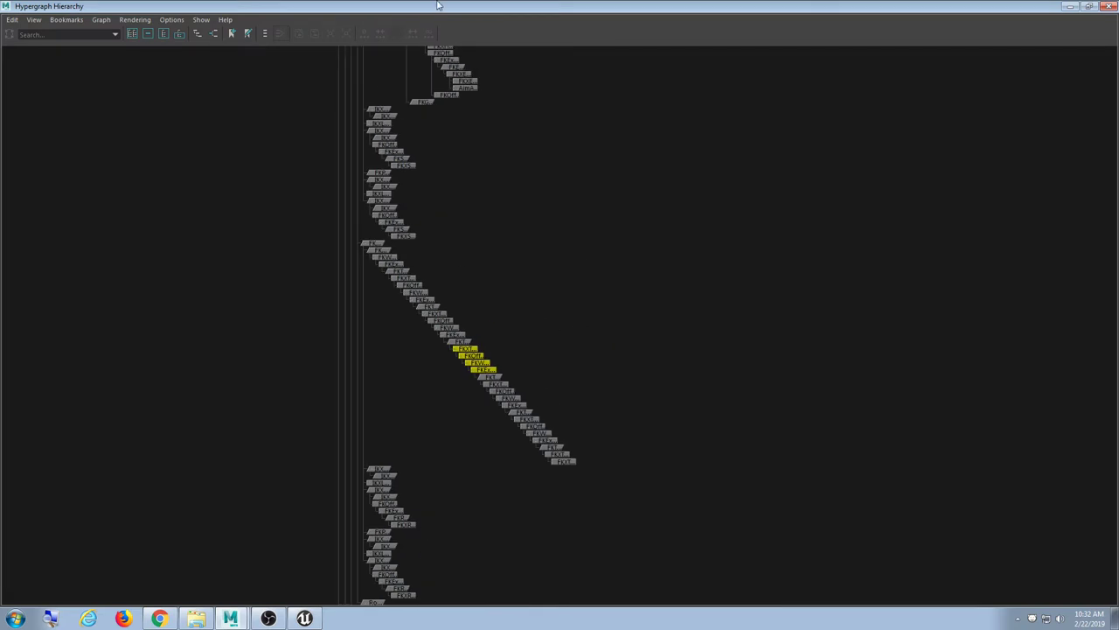
Restore and minimize the Hypergraph window, switch the viewport to wireframe display, and clear the selection.
double_click(438, 5)
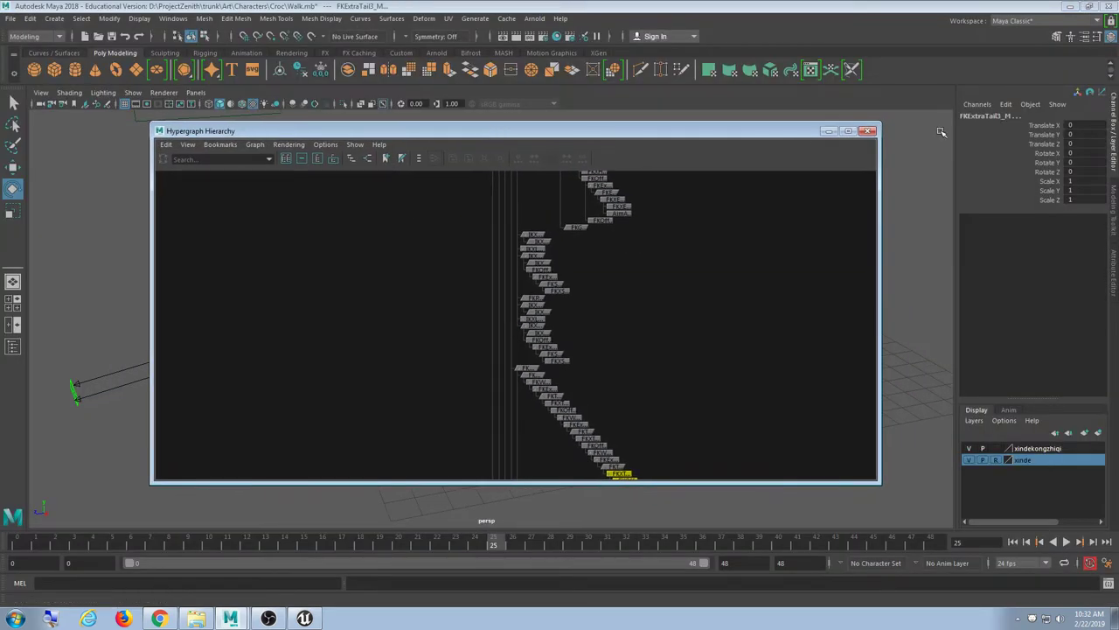
click(829, 131)
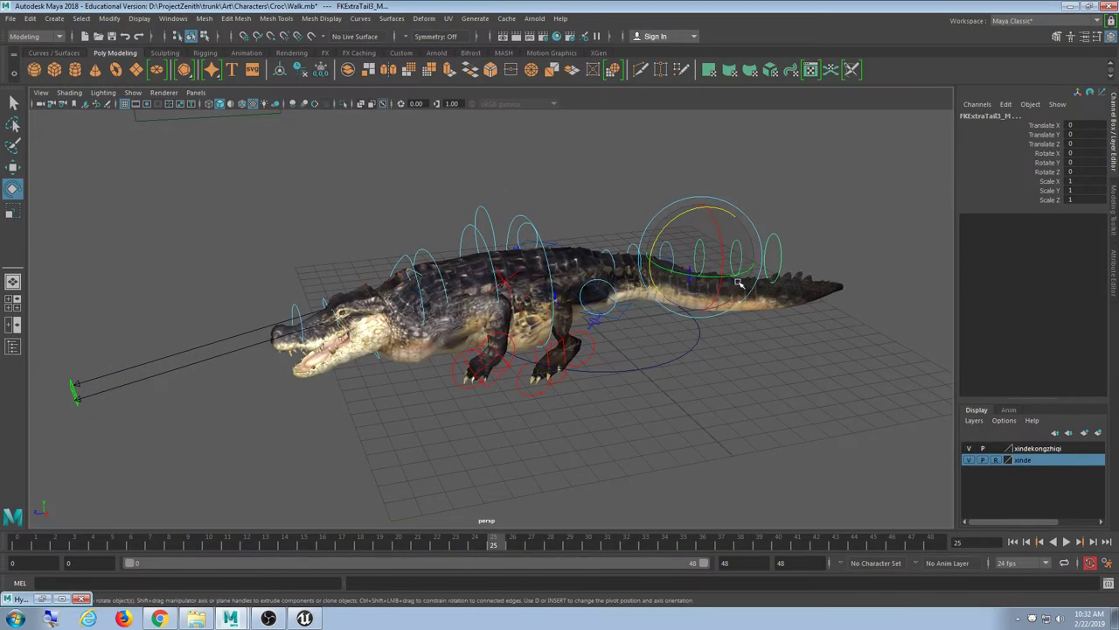
alt+drag(736, 282, 710, 406)
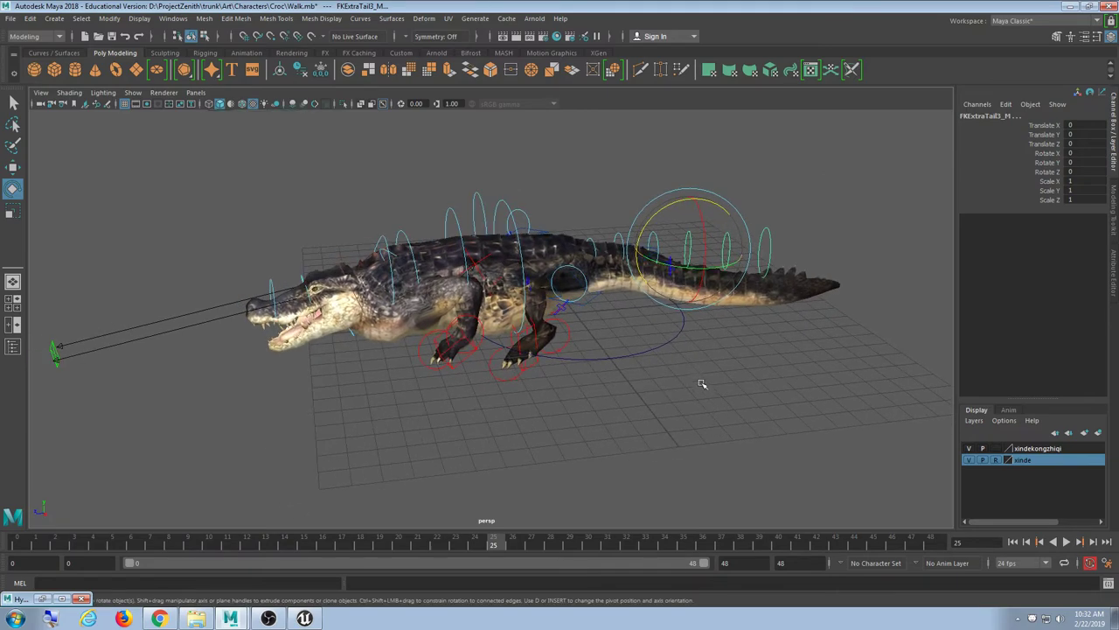
key(4)
click(654, 452)
Inspect the rig in wireframe by selecting its leg controls and tail base controls in turn, clearing each selection.
drag(466, 181, 558, 413)
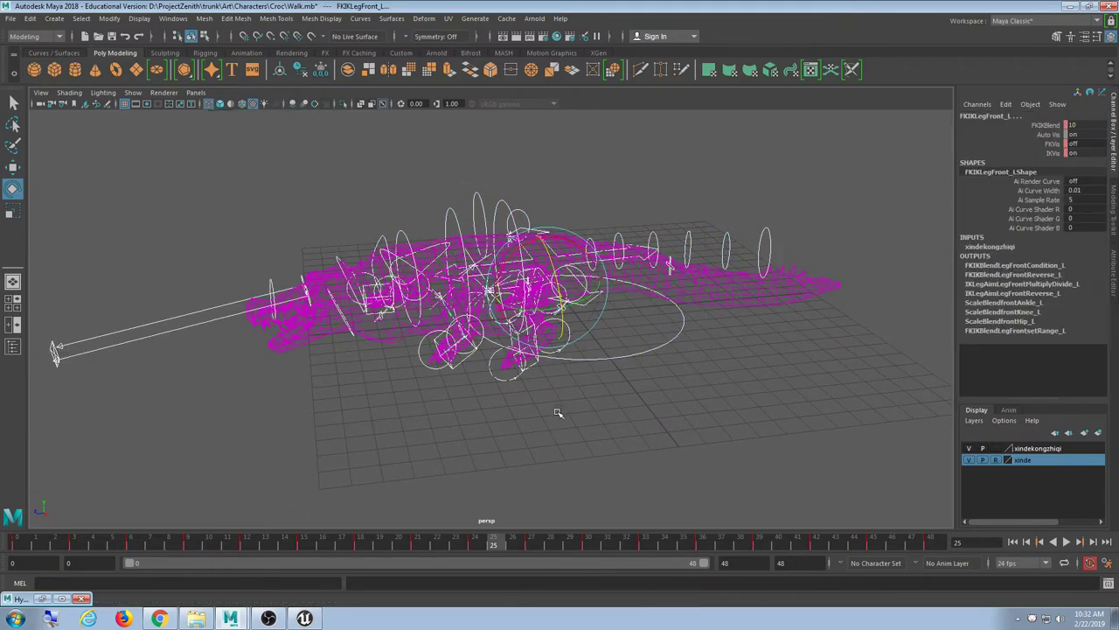
click(732, 430)
scroll(620, 388, up, 4)
scroll(638, 384, down, 1)
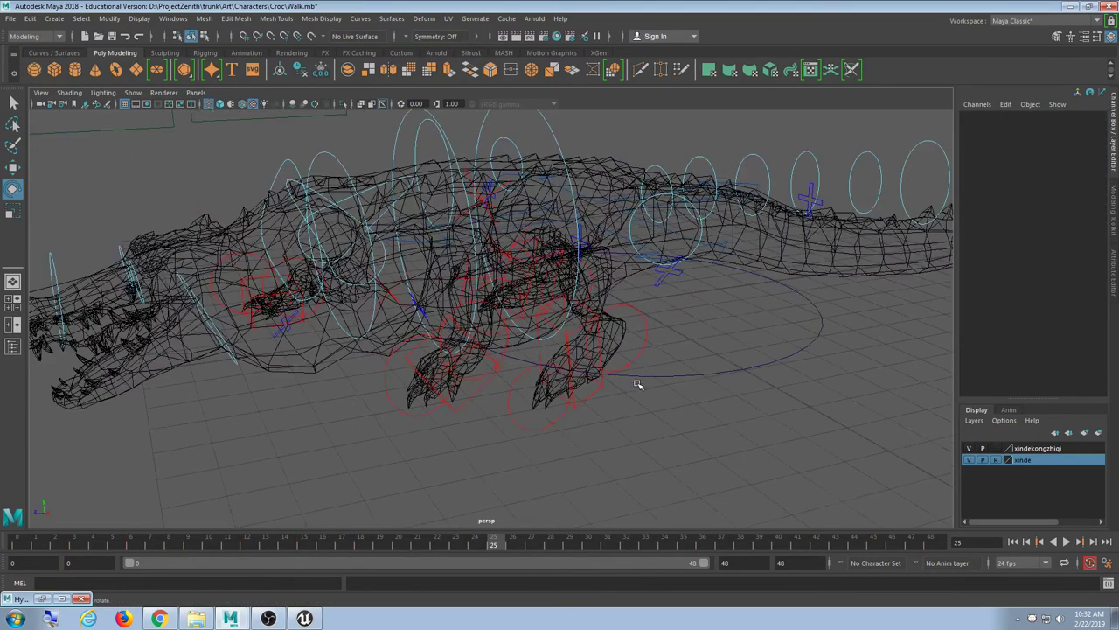
scroll(646, 371, down, 4)
alt+drag(648, 370, 624, 372)
drag(660, 187, 493, 307)
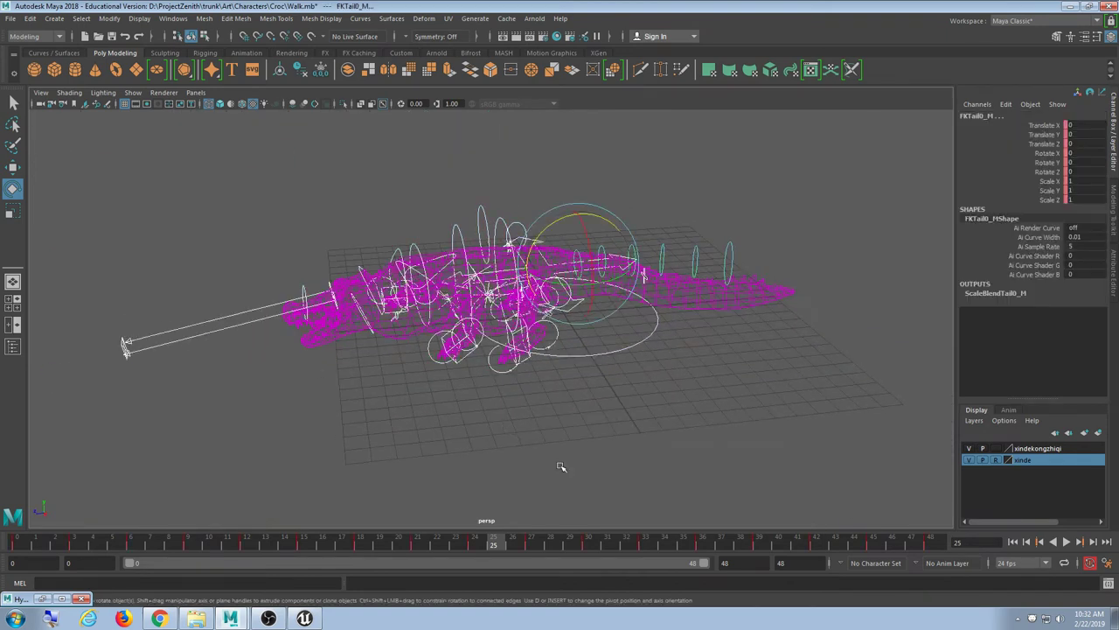
click(560, 466)
Bring the Hypergraph: Hierarchy editor back up and maximize it.
click(42, 598)
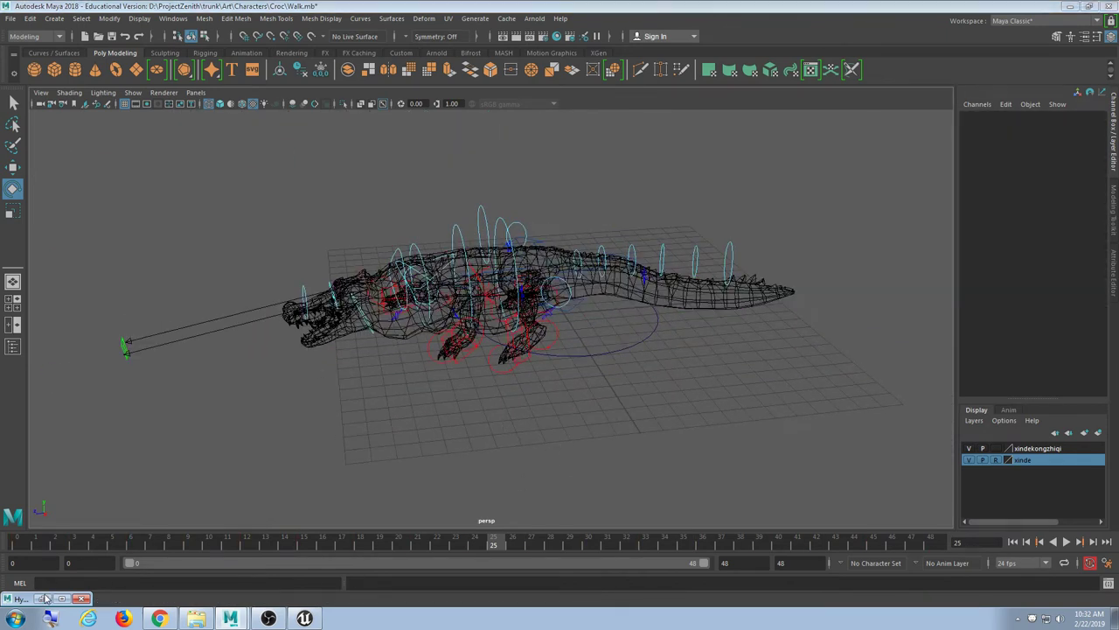
click(168, 18)
mouse_move(197, 60)
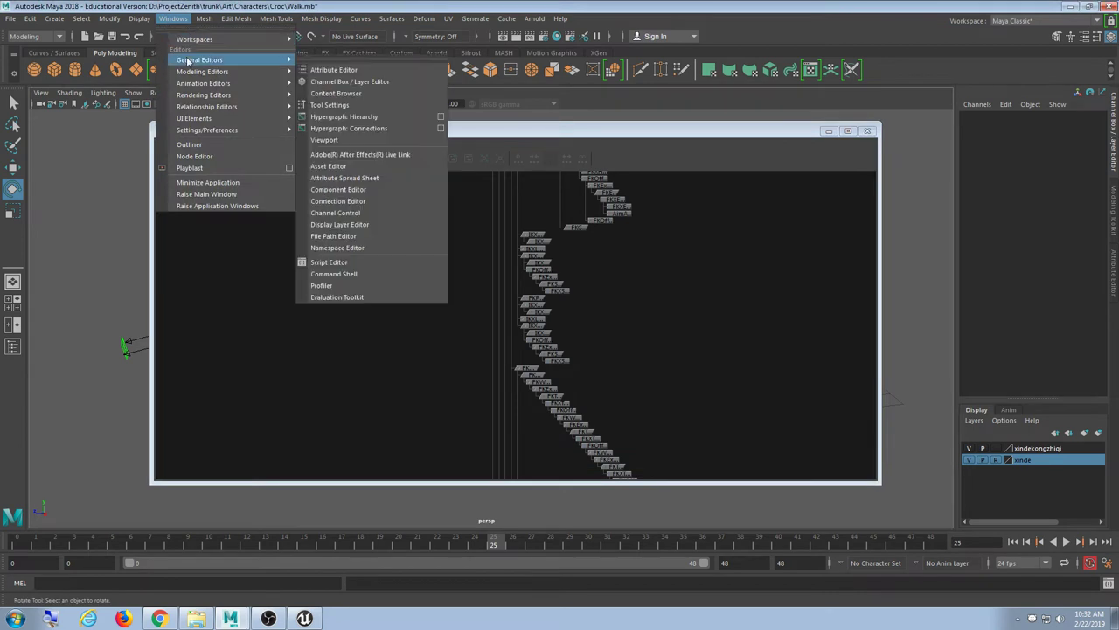
click(388, 116)
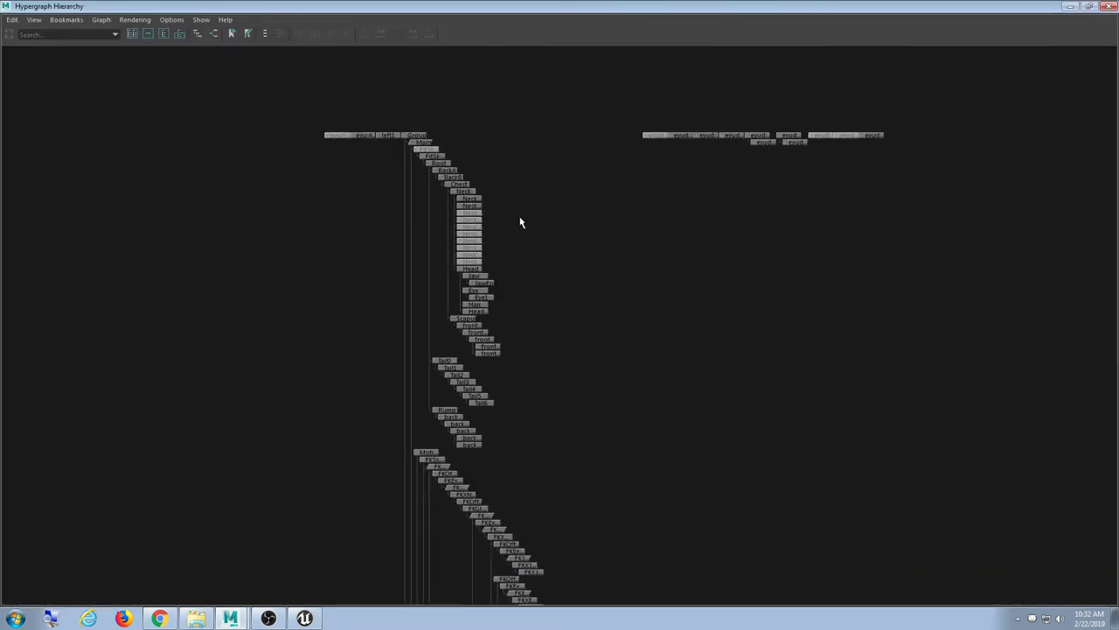
Select the whole separate row of eyudonghua nodes set apart from the rig's Group hierarchy.
alt+middle_drag(521, 222, 535, 394)
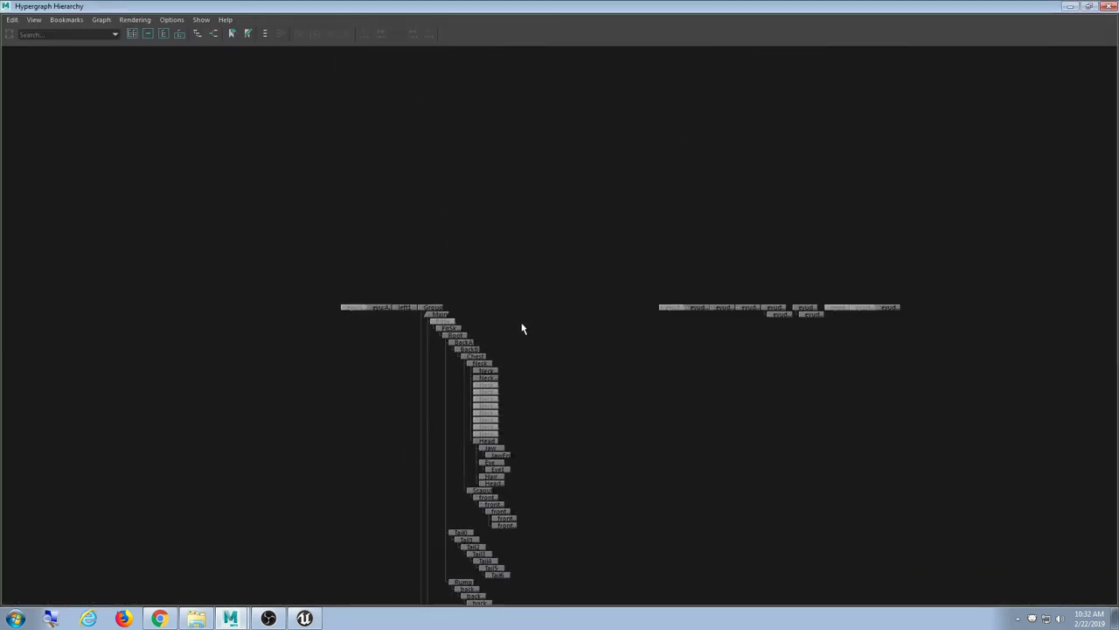
scroll(522, 327, up, 6)
scroll(469, 364, up, 1)
alt+middle_drag(480, 347, 617, 327)
alt+middle_drag(832, 231, 393, 230)
drag(387, 202, 927, 408)
alt+middle_drag(280, 439, 669, 403)
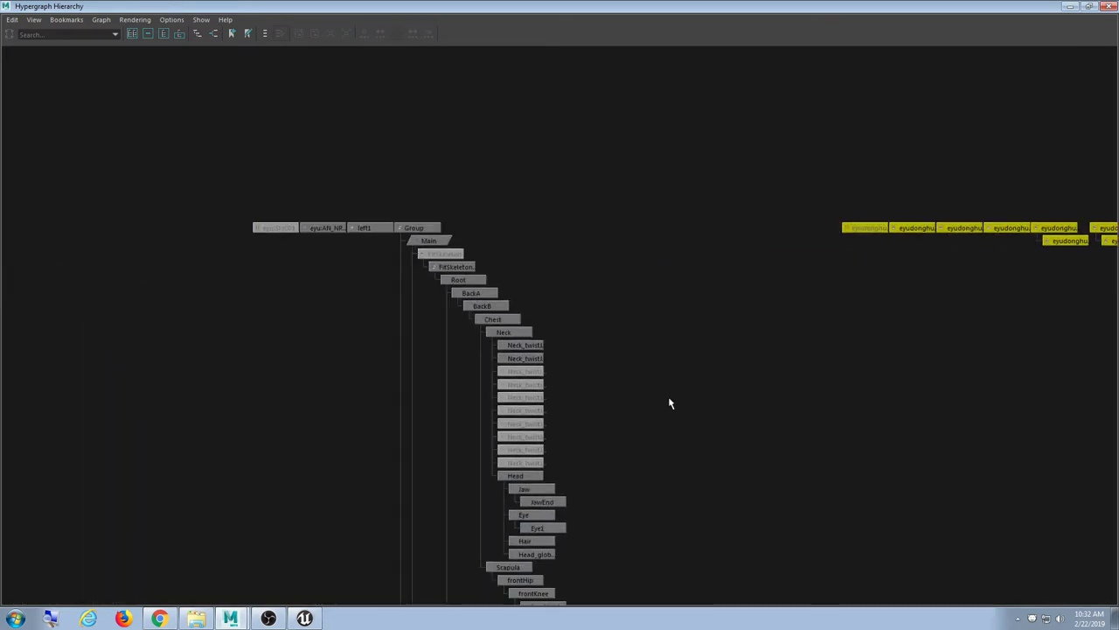
Examine the upper rig hierarchy from Group and Main down through the Root, Chest and Neck joints.
scroll(540, 395, up, 6)
scroll(466, 364, up, 2)
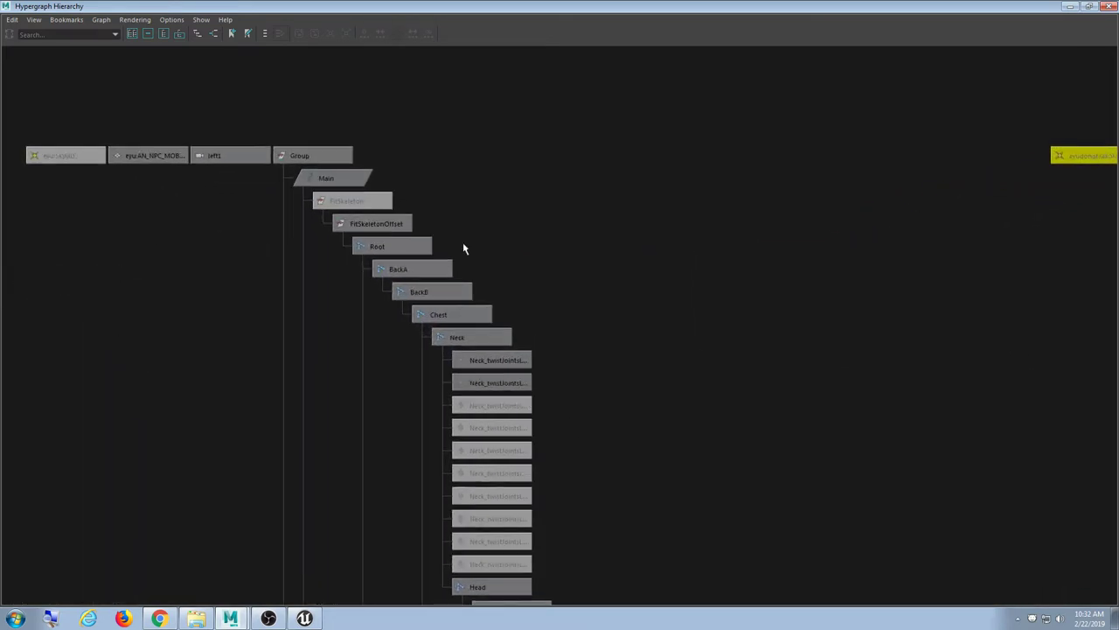
alt+middle_drag(463, 246, 603, 246)
scroll(613, 280, up, 4)
alt+middle_drag(697, 407, 616, 241)
alt+middle_drag(607, 173, 691, 478)
scroll(609, 367, up, 3)
alt+middle_drag(642, 390, 638, 318)
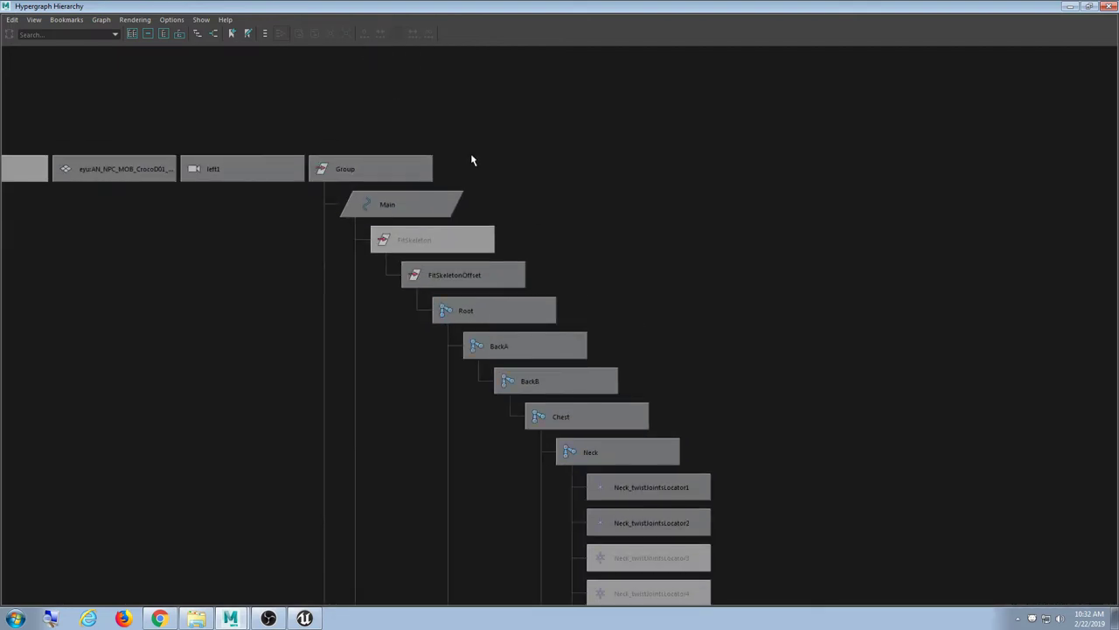
Select the Root and BackB joints one after the other, followed by the top-level Group node.
click(499, 306)
click(518, 379)
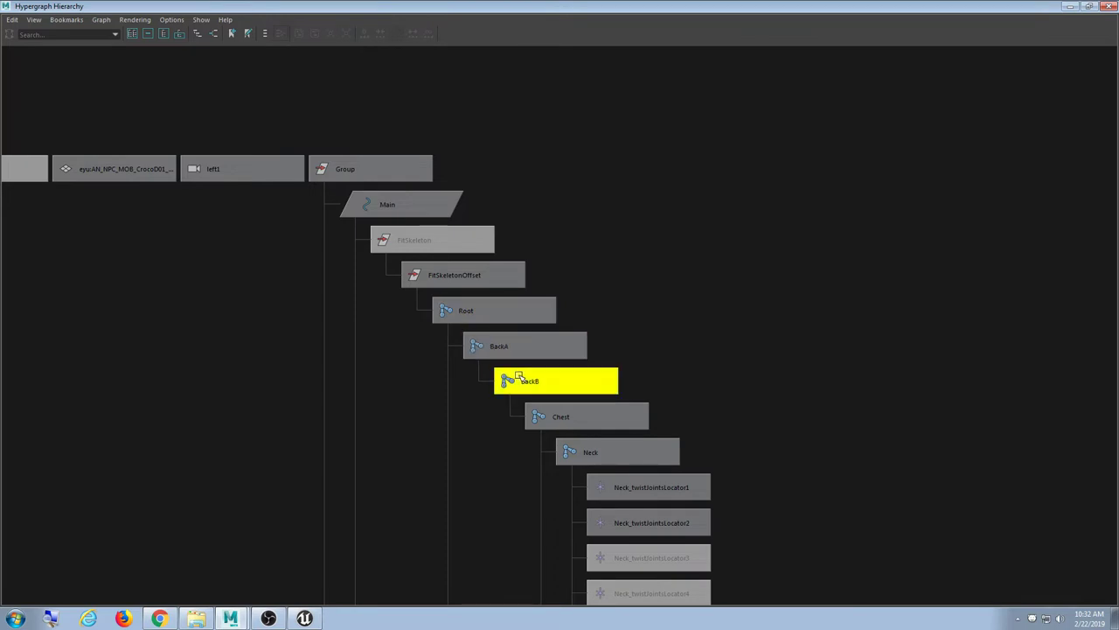
click(498, 181)
drag(455, 118, 357, 168)
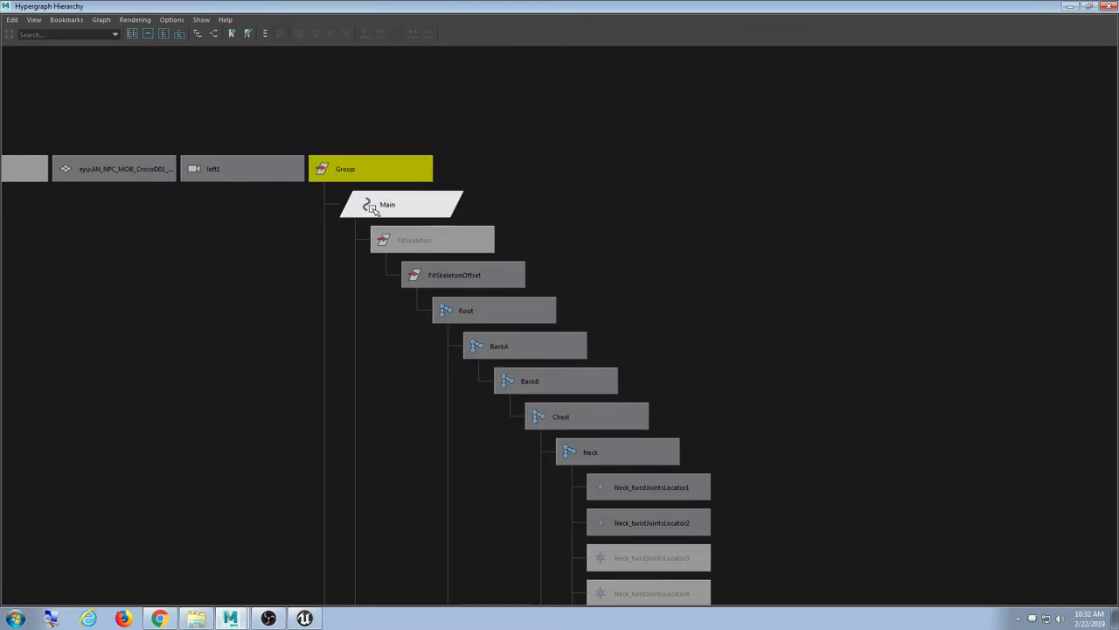
Select the Group, Main and FitSkeletonOffset nodes one after the other, followed by the Root, BackA and BackB joints together.
drag(503, 105, 351, 170)
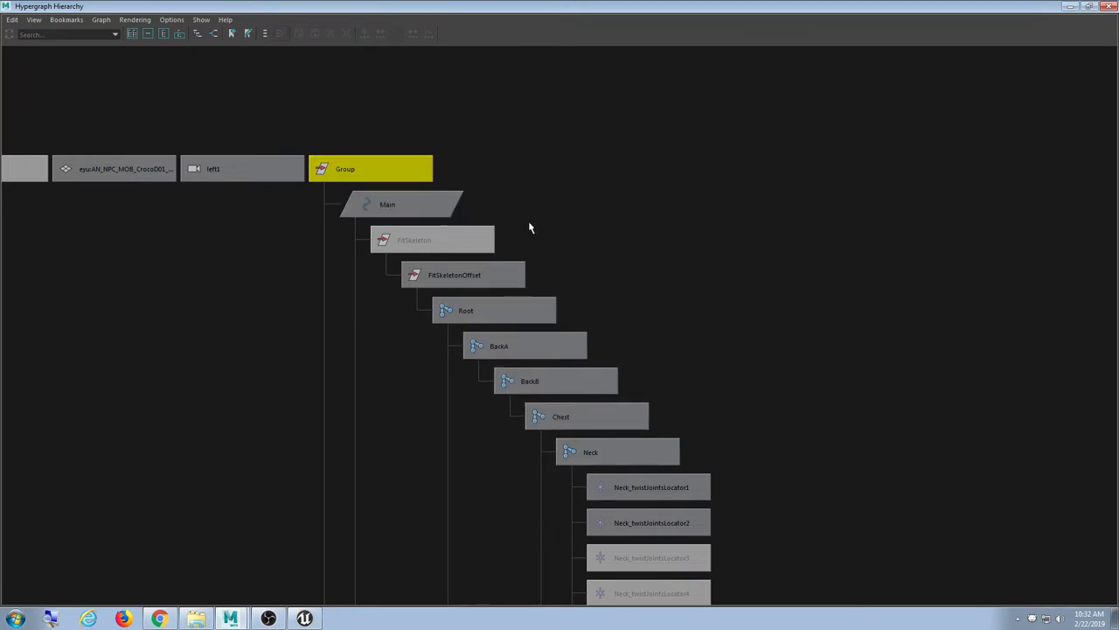
click(398, 204)
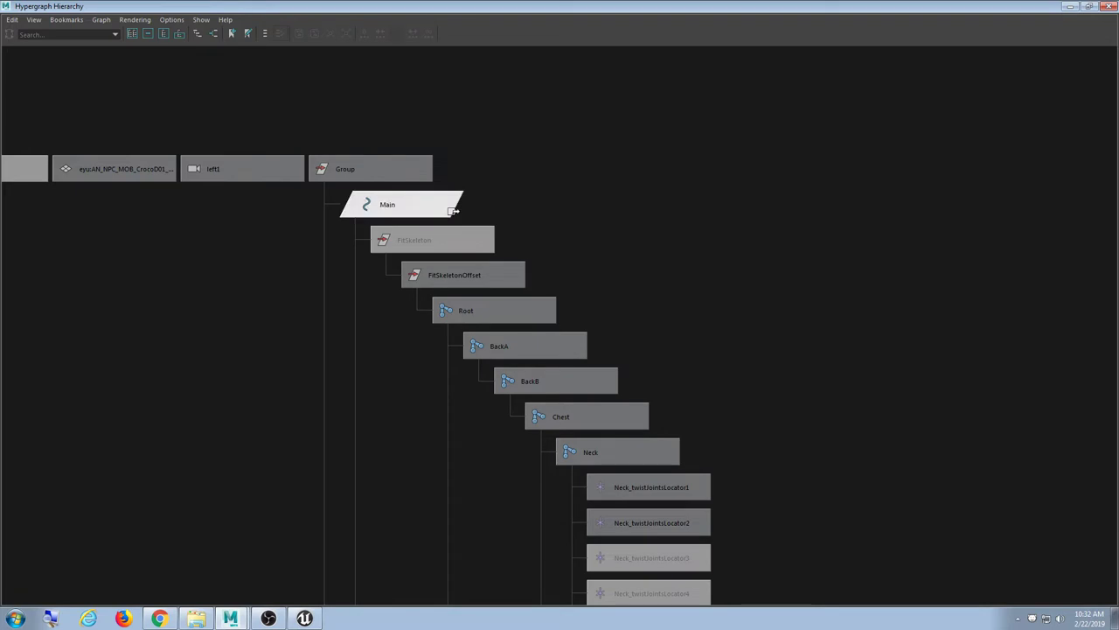
click(418, 247)
click(488, 278)
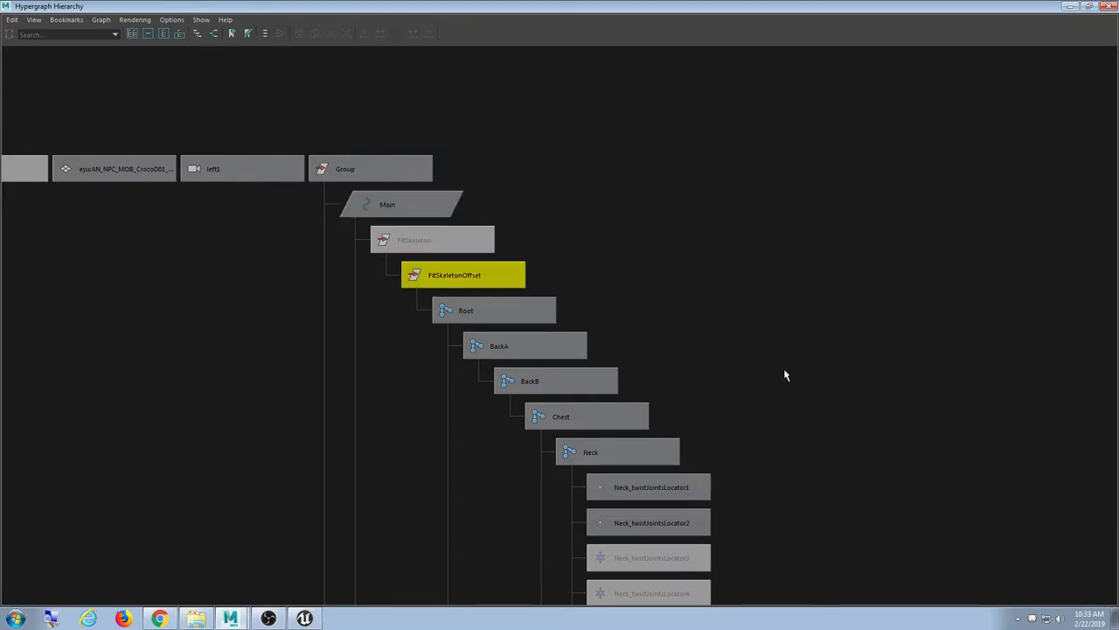
scroll(726, 274, down, 2)
drag(593, 308, 557, 368)
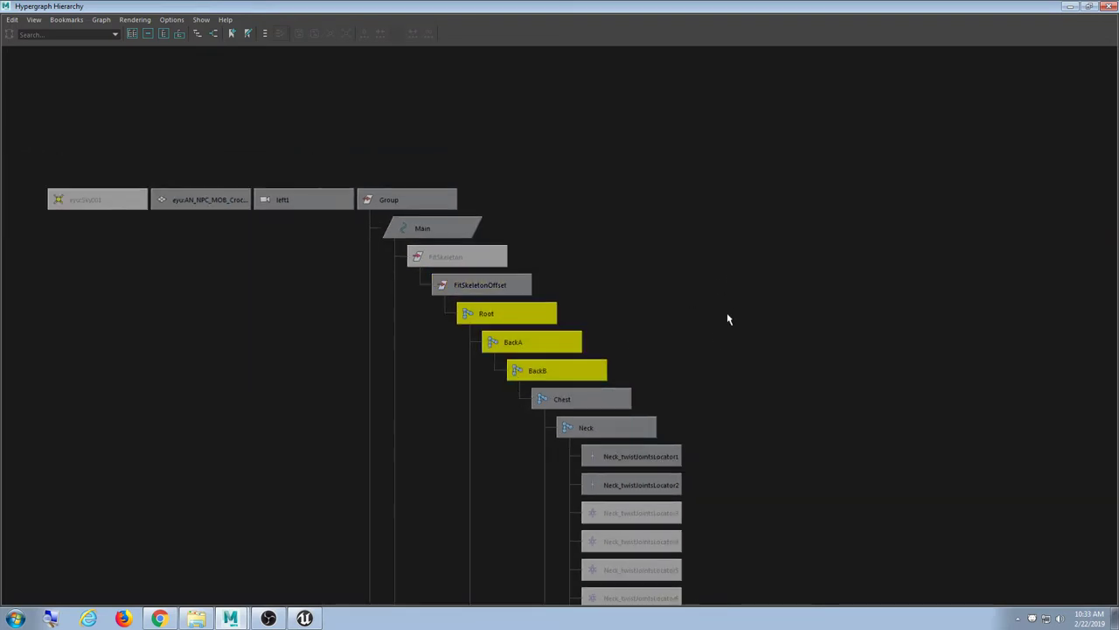
Examine the joint hierarchy from Root through the neck, head and front leg down to the tail joints.
scroll(741, 322, down, 1)
scroll(742, 323, down, 3)
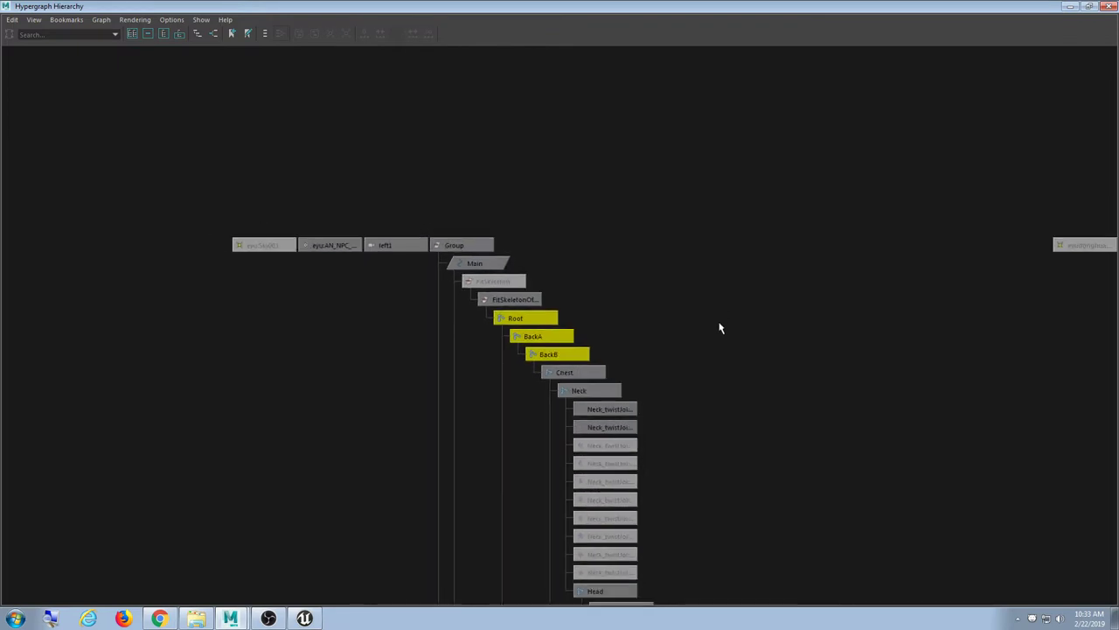
alt+middle_drag(720, 324, 655, 288)
scroll(664, 350, down, 2)
alt+middle_drag(660, 545, 673, 353)
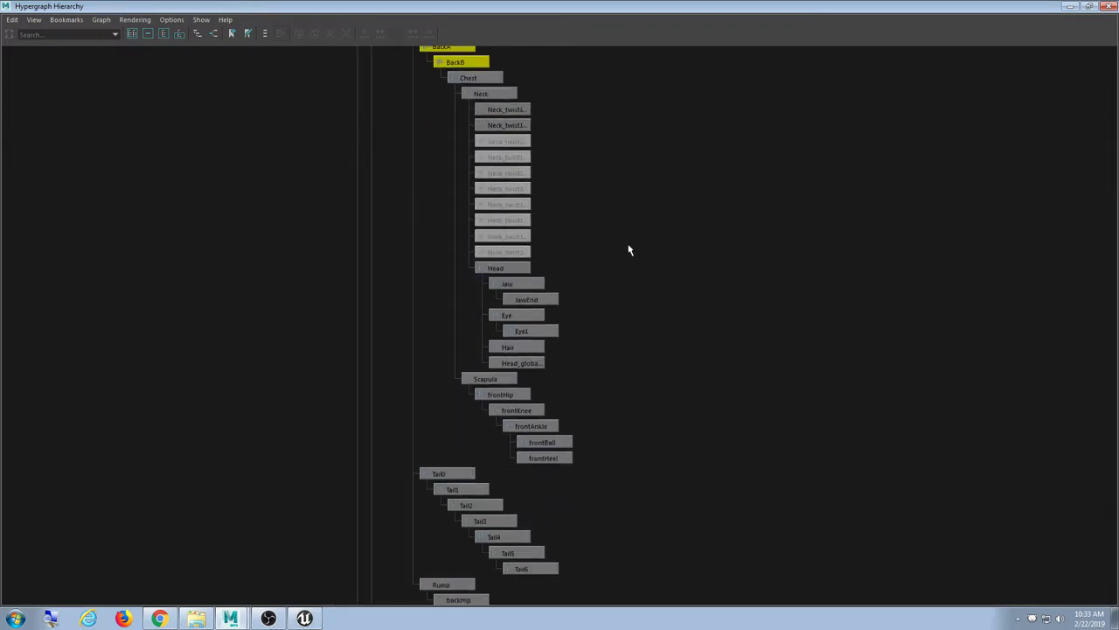
alt+middle_drag(630, 250, 633, 303)
Restore and minimize the Hypergraph Hierarchy window, and clear the joint selection in the perspective view.
double_click(593, 8)
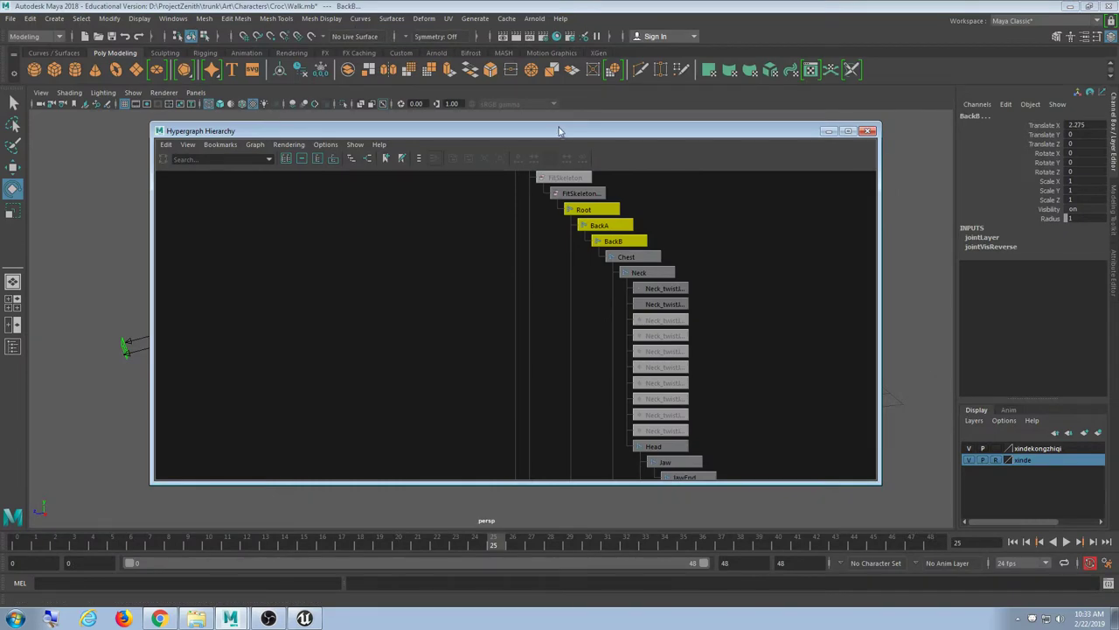
click(866, 130)
alt+drag(608, 371, 644, 296)
click(803, 446)
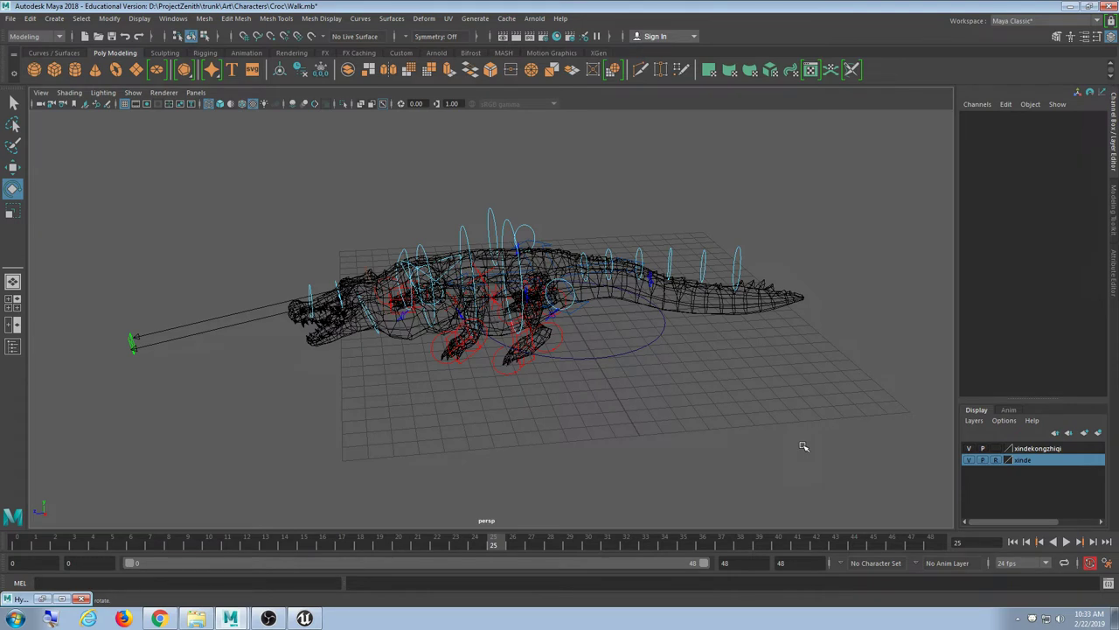
alt+drag(746, 392, 734, 380)
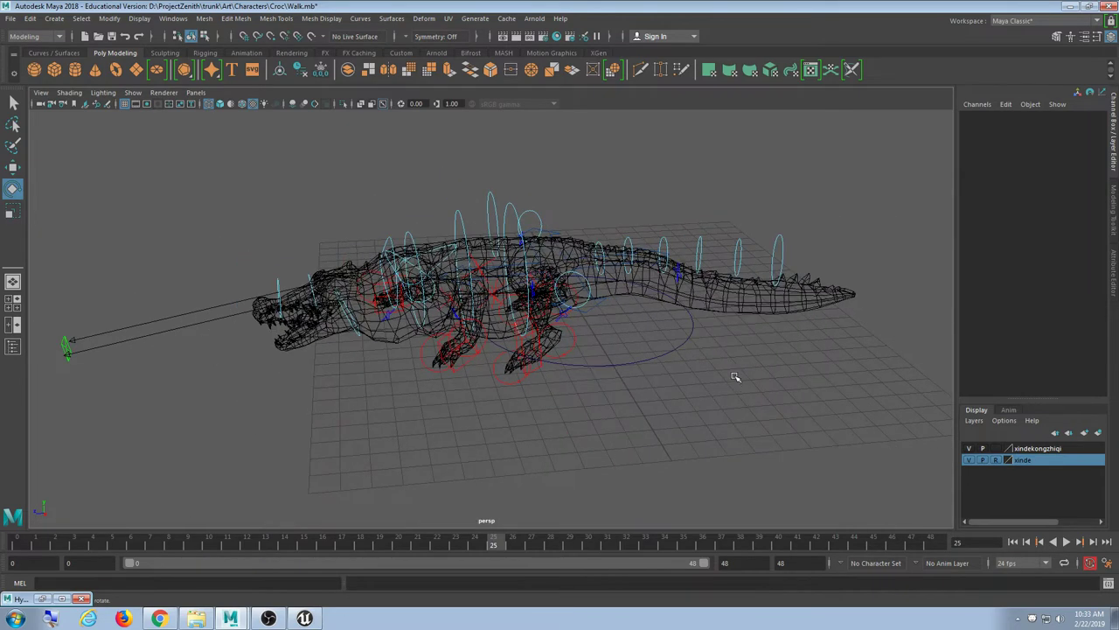
Save the Walk.mb scene and move the current time back to frame 0.
click(13, 19)
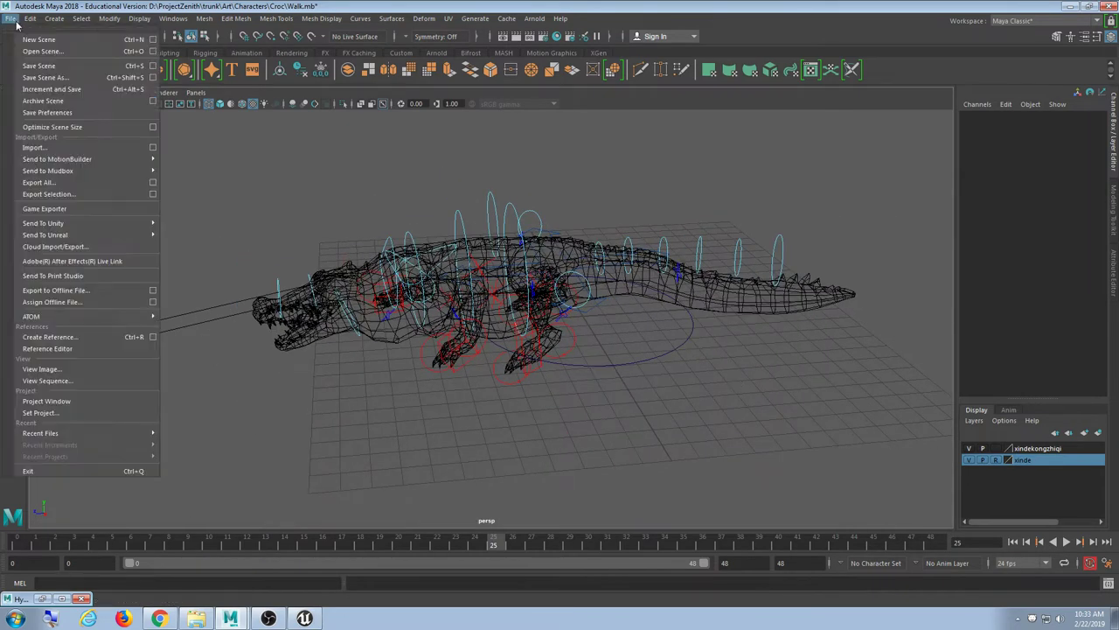
click(45, 66)
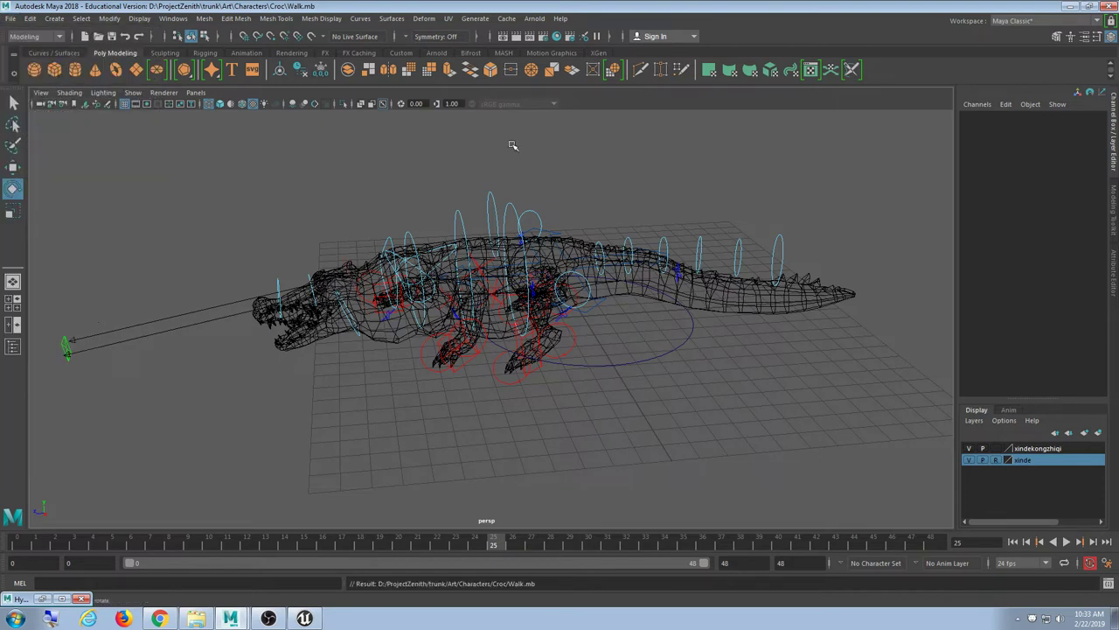
drag(505, 553, 26, 550)
Bring the Hypergraph Hierarchy window back up and view the rig's upper nodes from Group down to Neck.
click(41, 598)
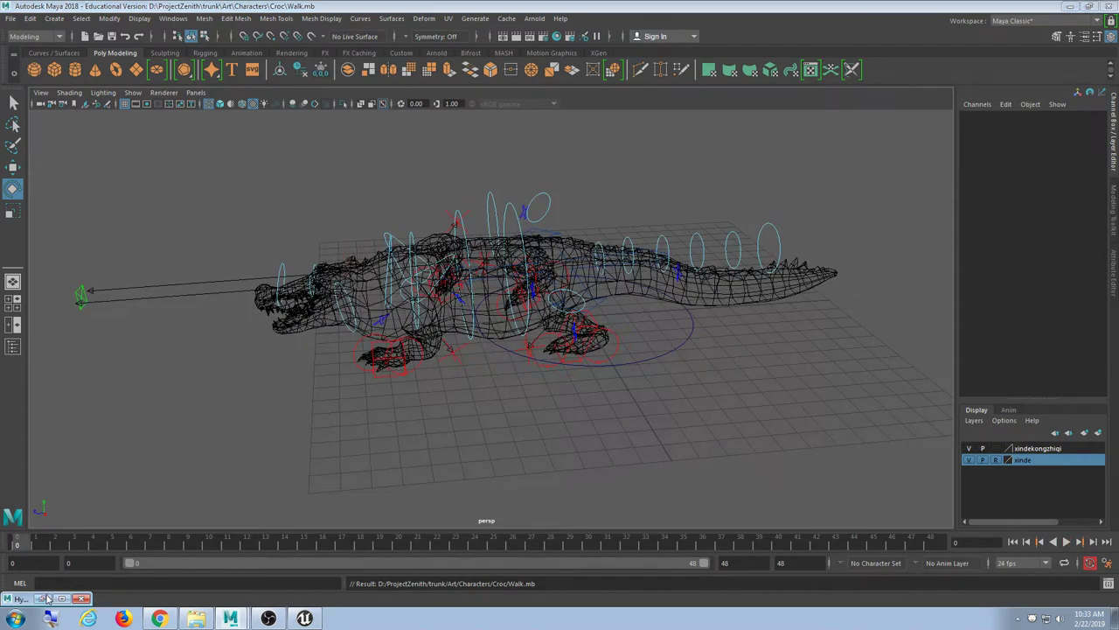
click(828, 130)
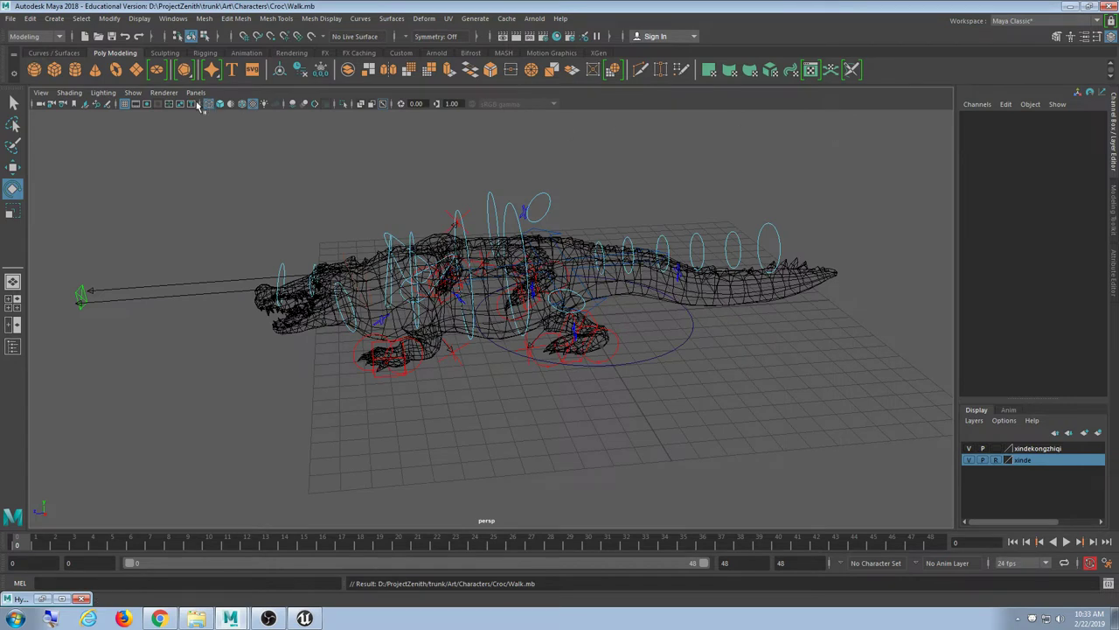
click(61, 598)
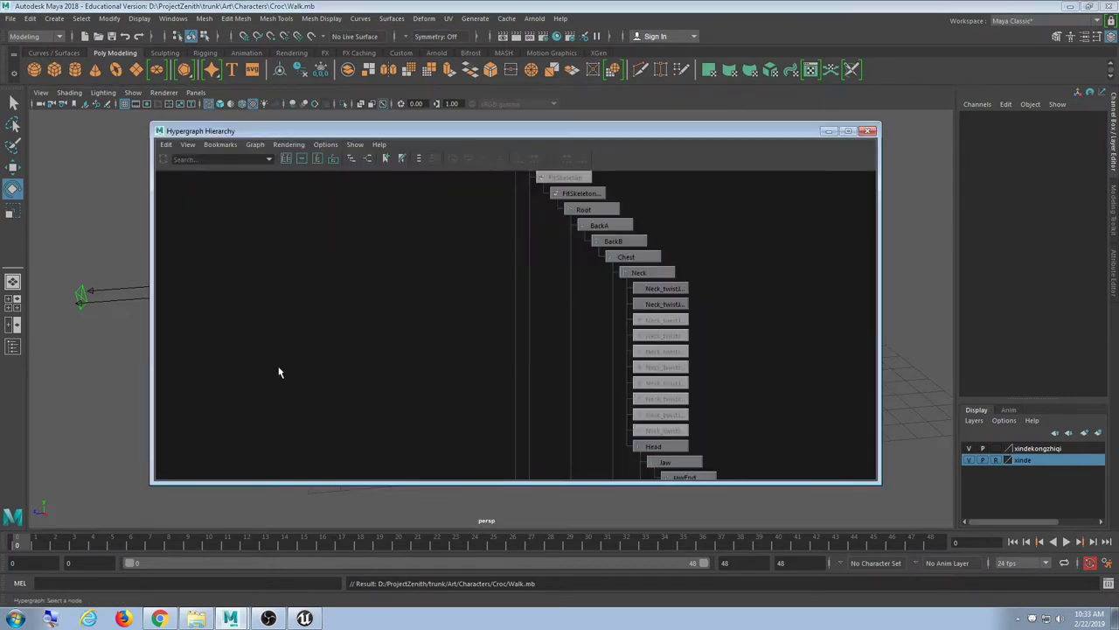
alt+middle_drag(736, 205, 683, 284)
scroll(682, 327, up, 4)
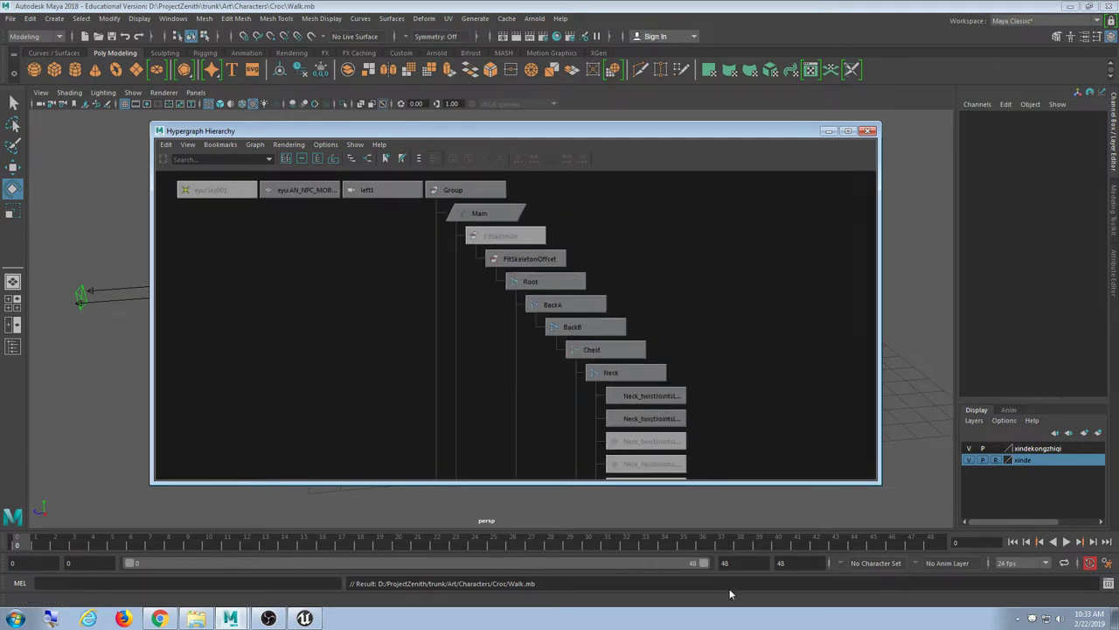
Minimize the Hypergraph Hierarchy window, play back the walk cycle briefly and stop it.
click(828, 131)
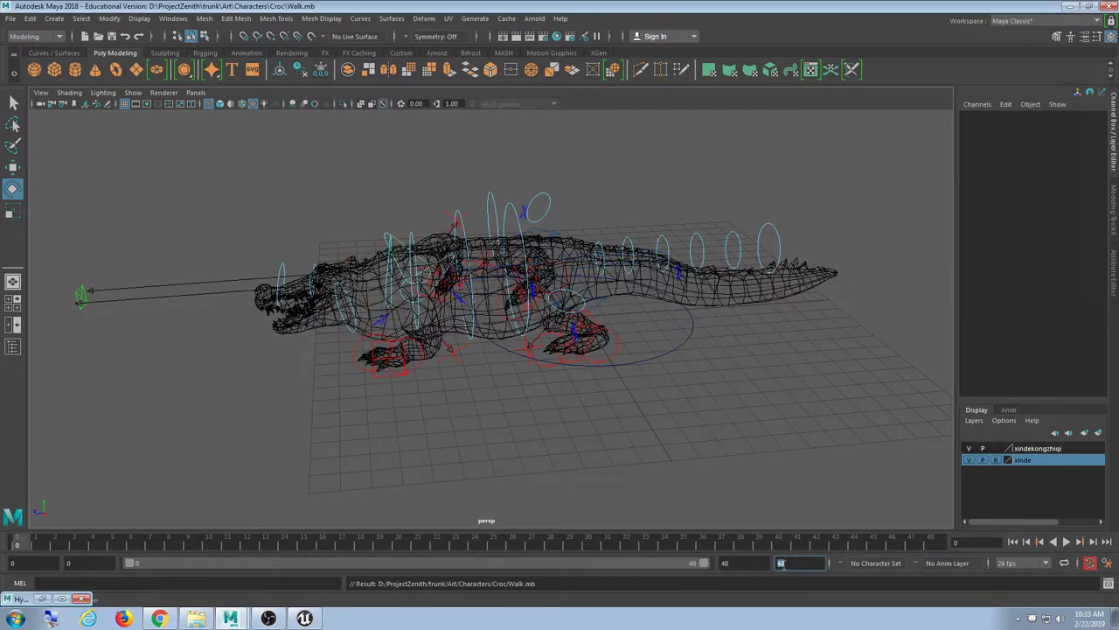
click(930, 545)
key(alt+v)
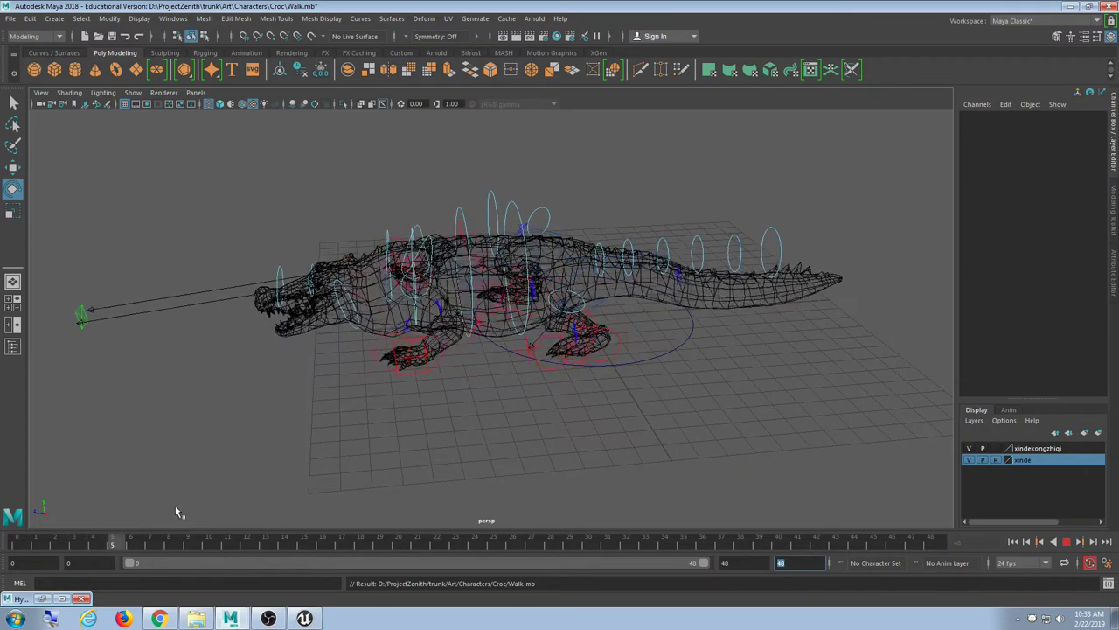
key(alt+v)
Bring the Hypergraph: Hierarchy editor back up over the viewport and select the Root joint in it.
click(41, 599)
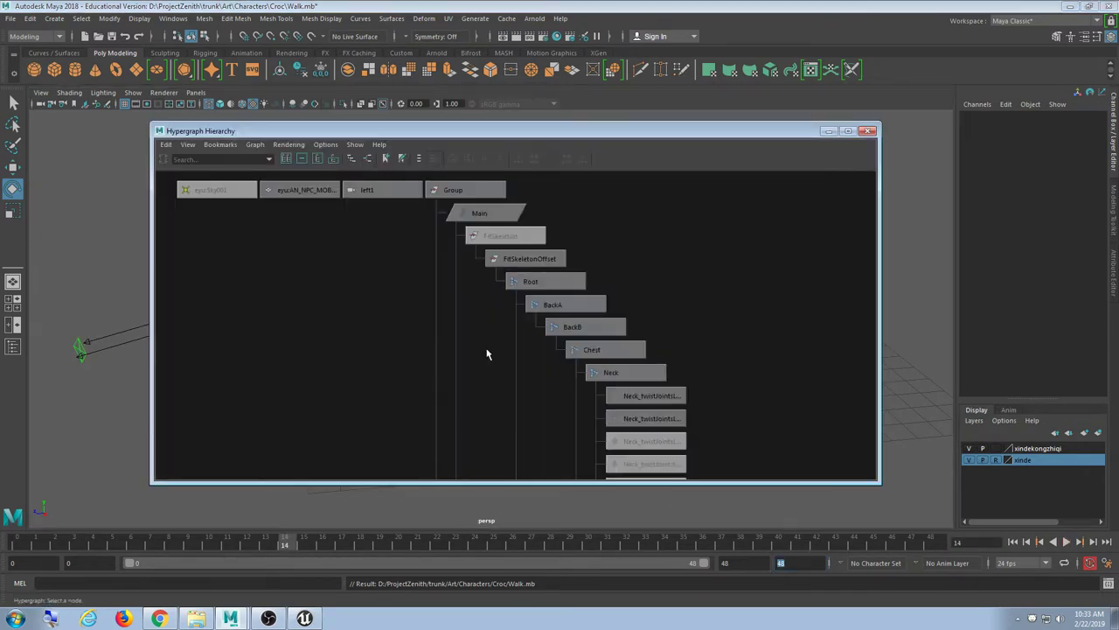
click(542, 281)
mouse_move(527, 125)
mouse_down()
mouse_move(525, 149)
mouse_move(513, 115)
mouse_move(516, 127)
mouse_move(505, 124)
mouse_up()
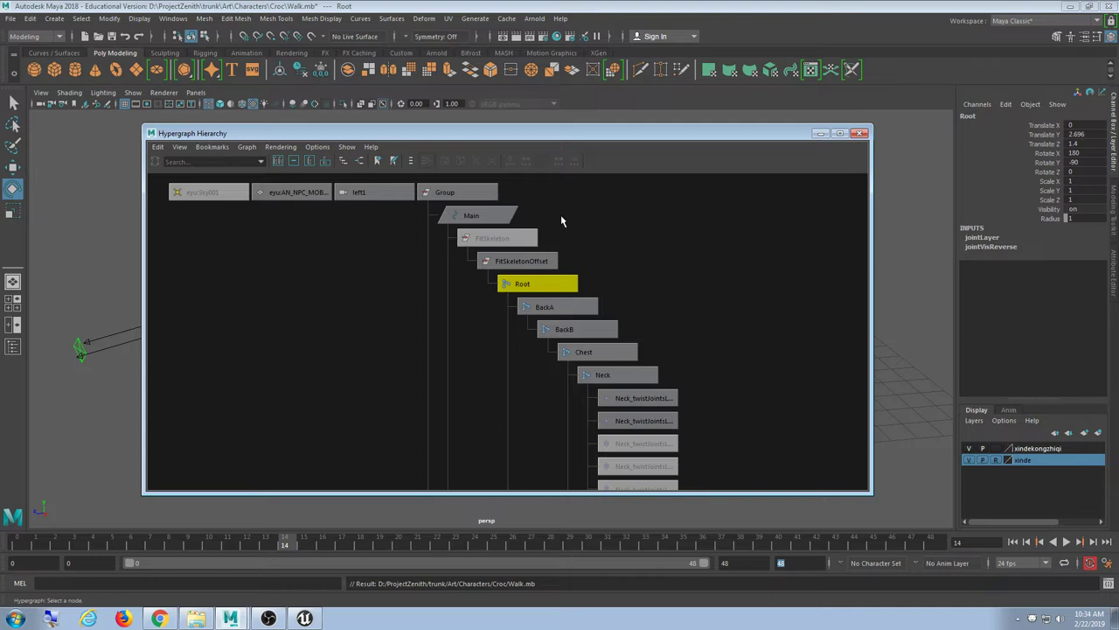
click(173, 18)
mouse_move(210, 59)
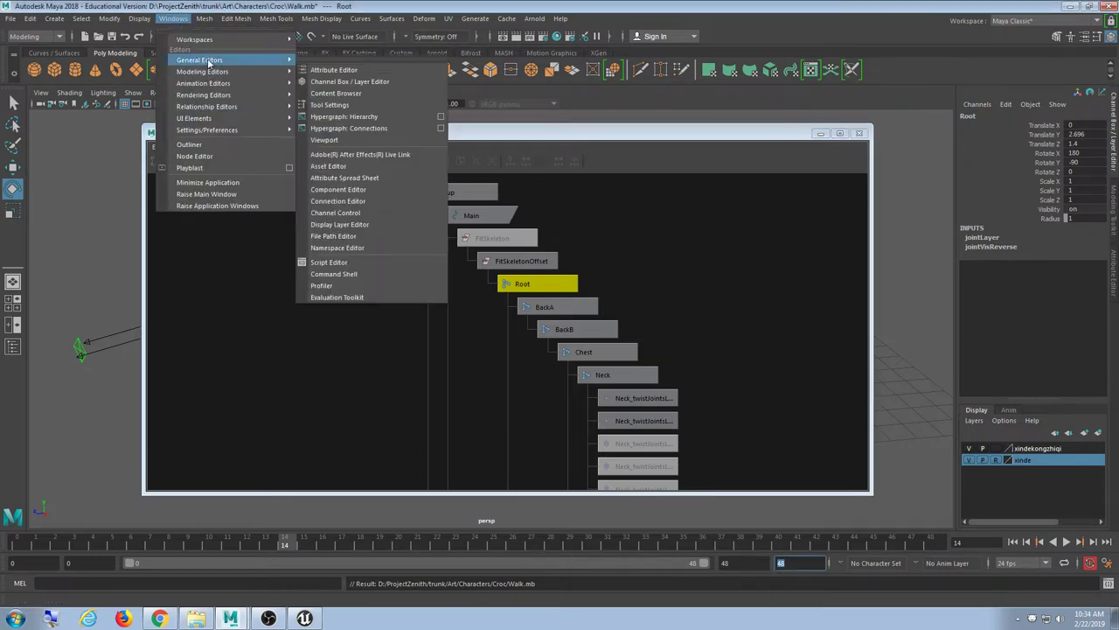
click(400, 117)
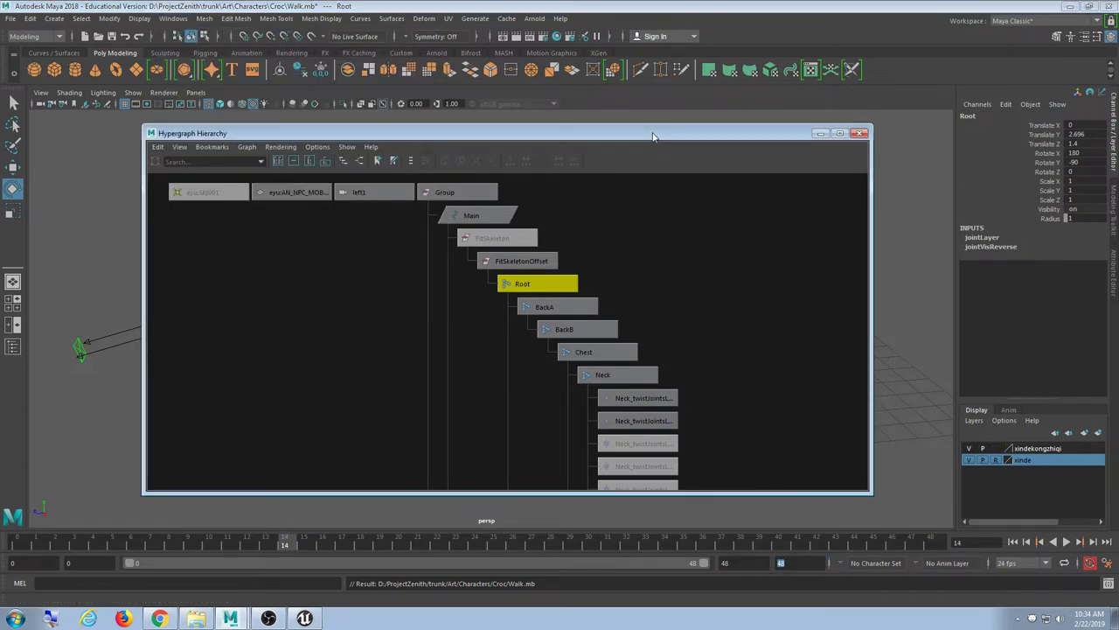
click(505, 287)
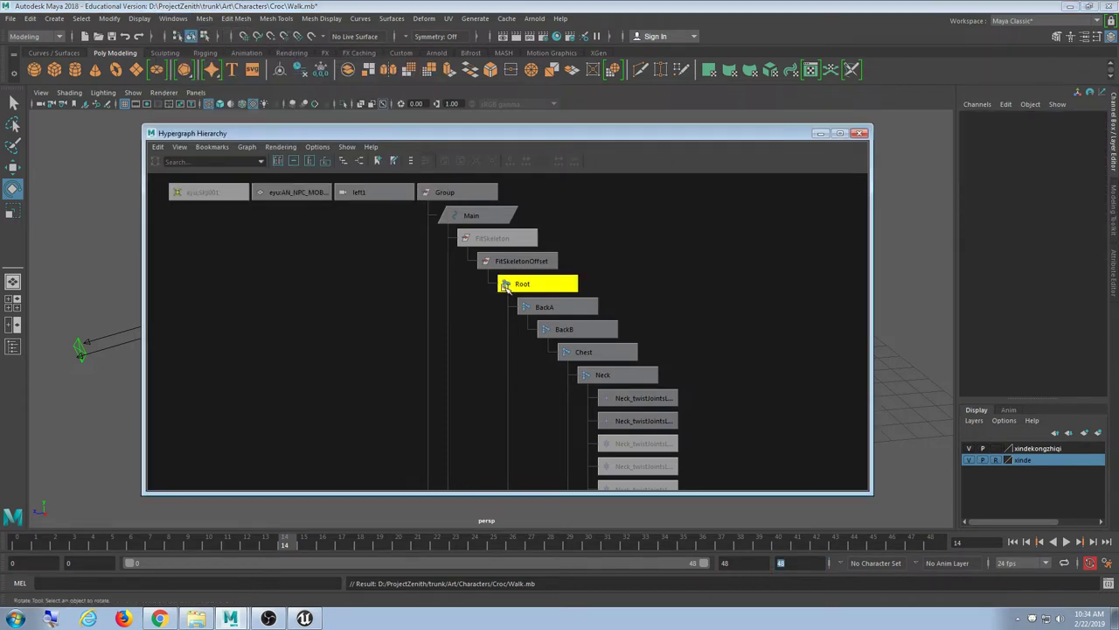
click(30, 18)
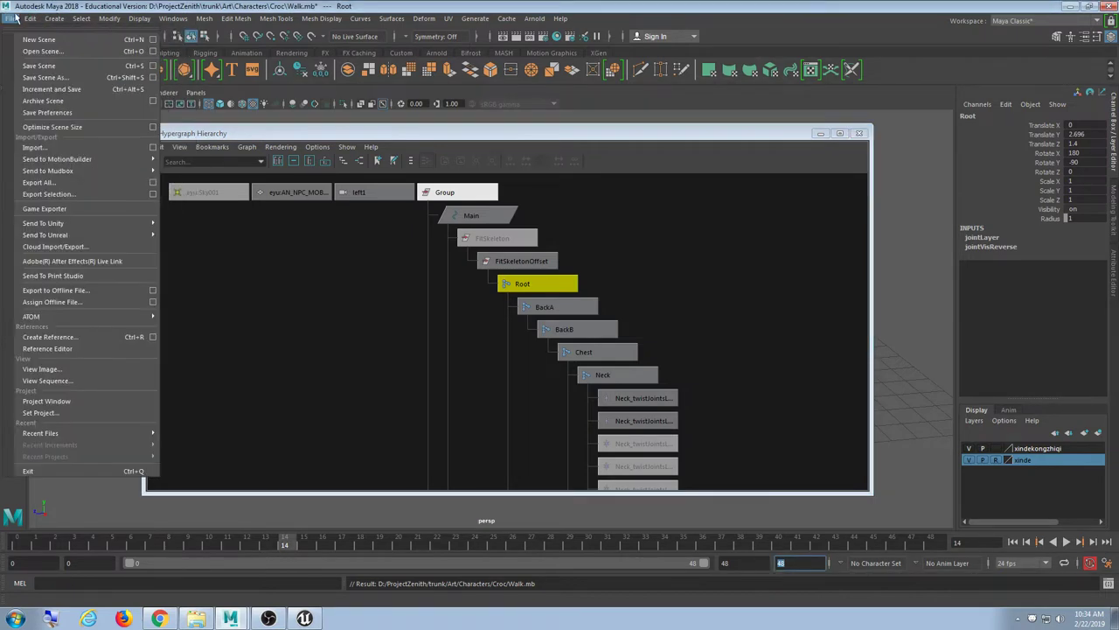
mouse_move(85, 19)
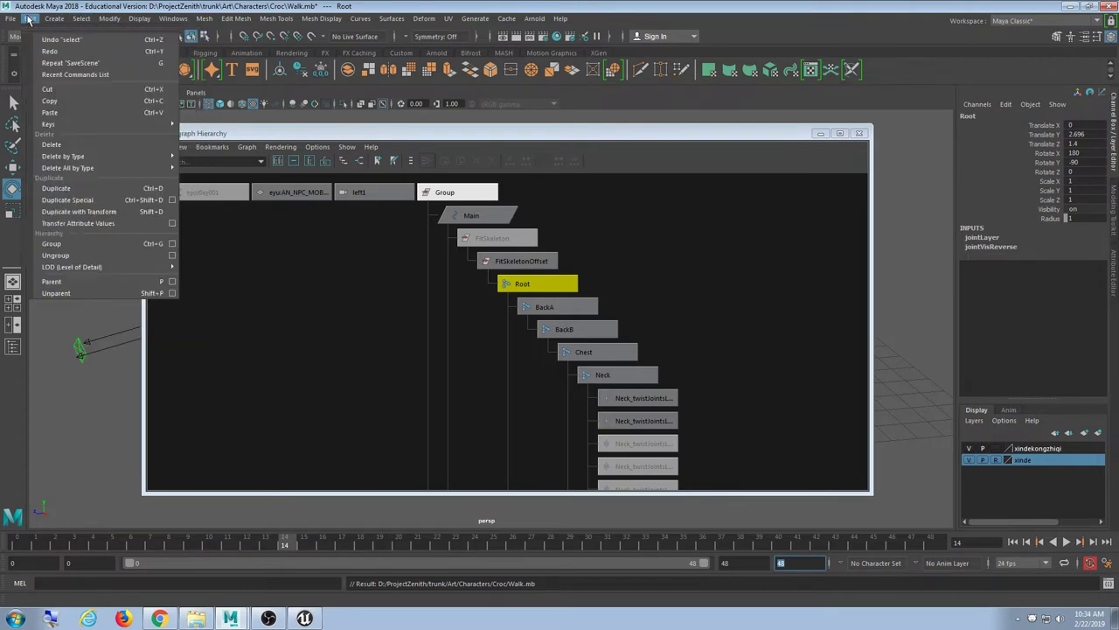
mouse_move(13, 19)
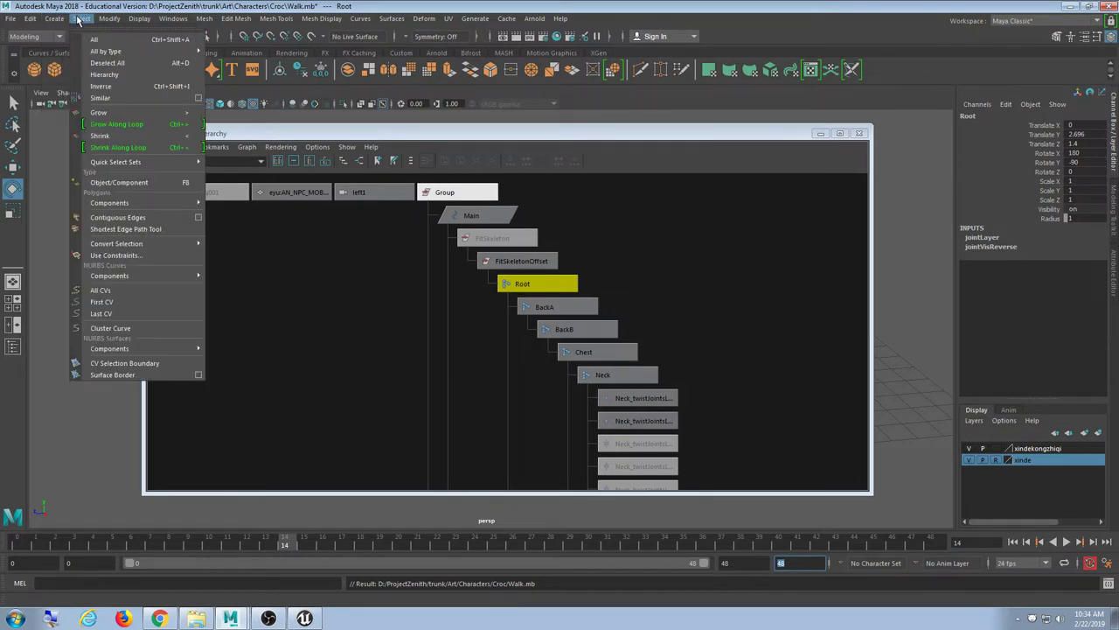
click(586, 213)
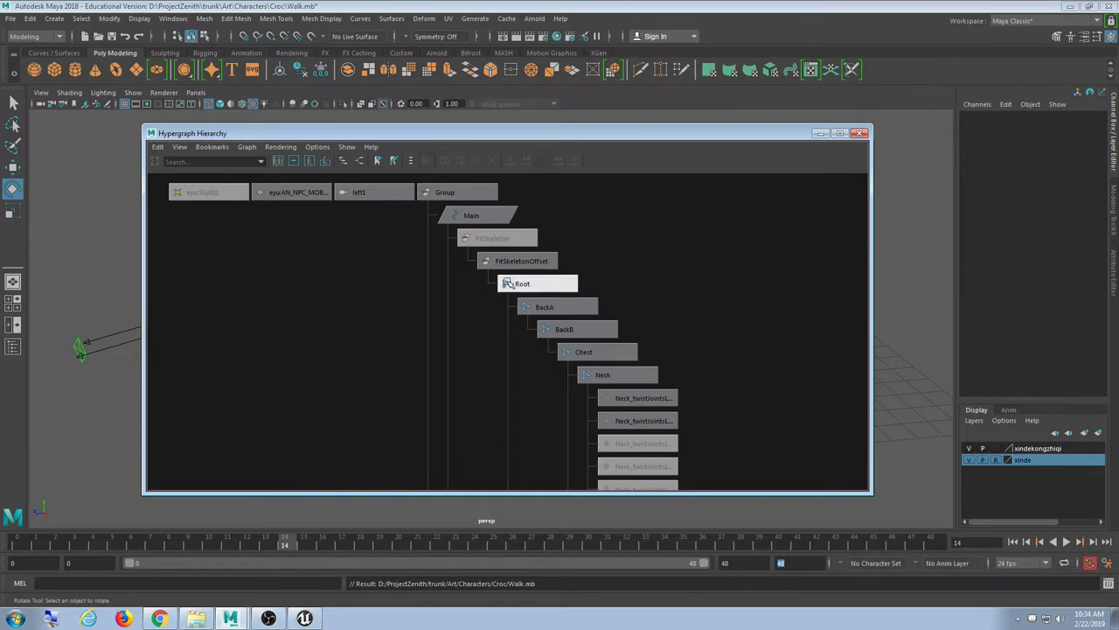
click(92, 19)
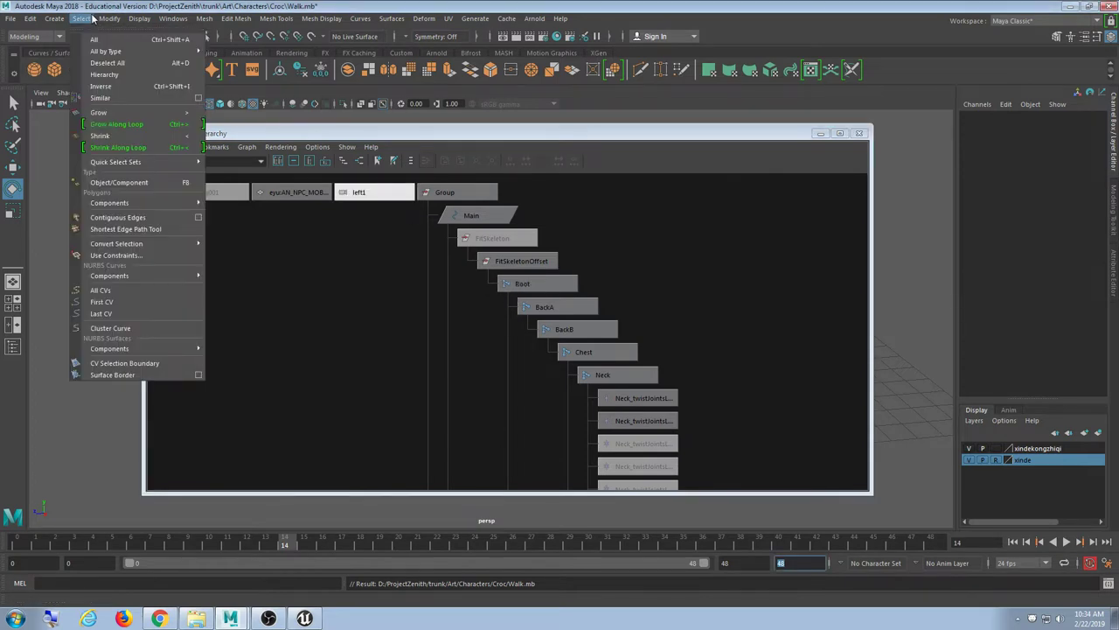
click(721, 257)
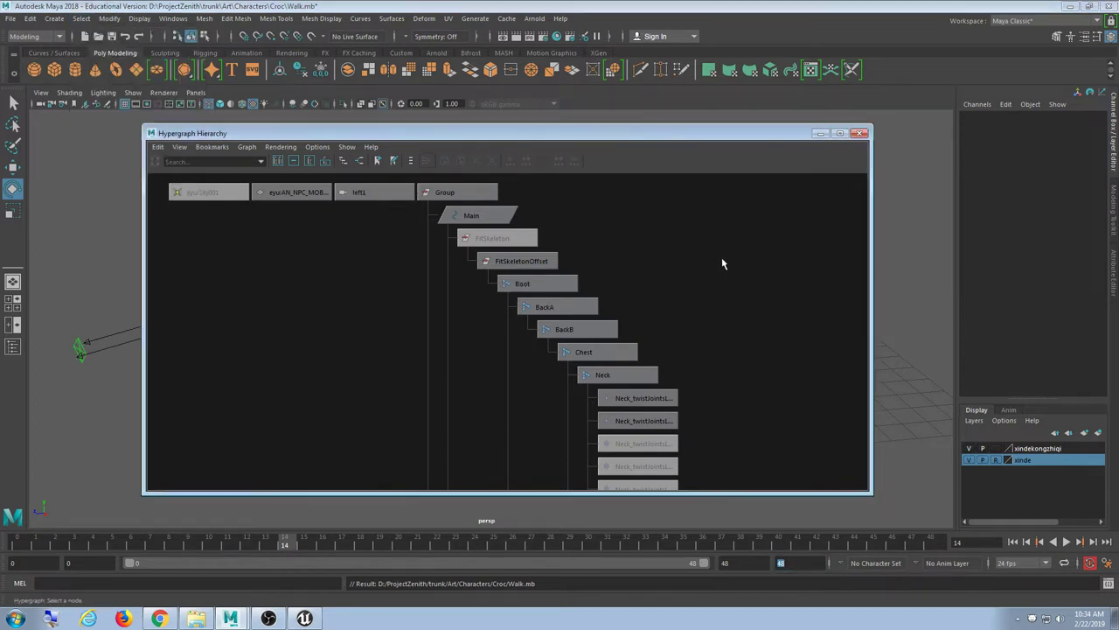
Select the Root joint together with its entire hierarchy of child nodes.
click(542, 285)
click(81, 18)
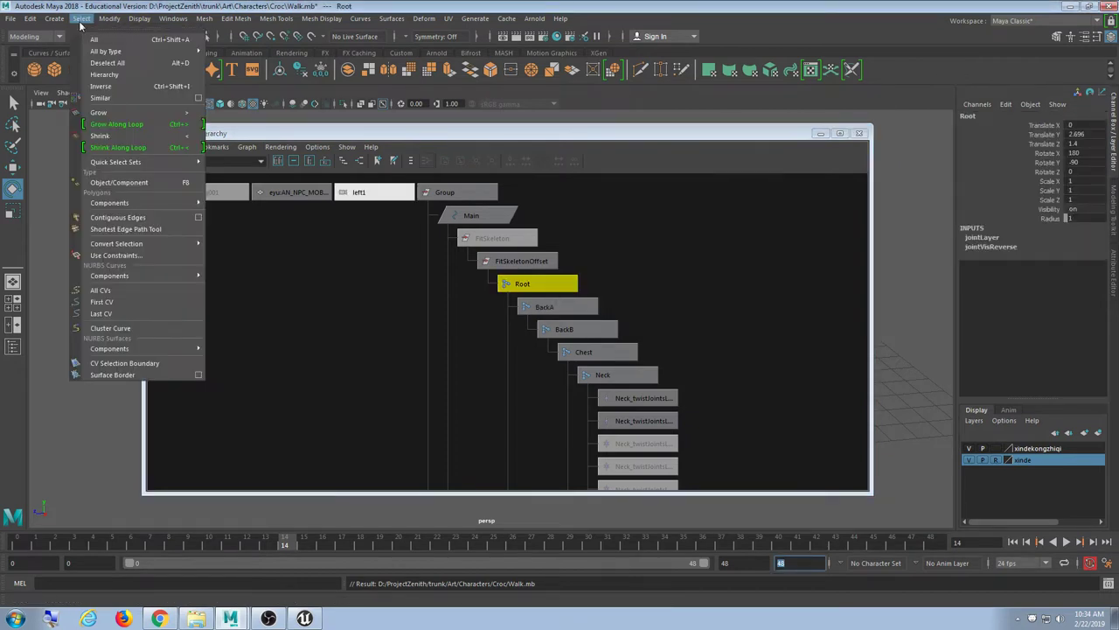
click(106, 74)
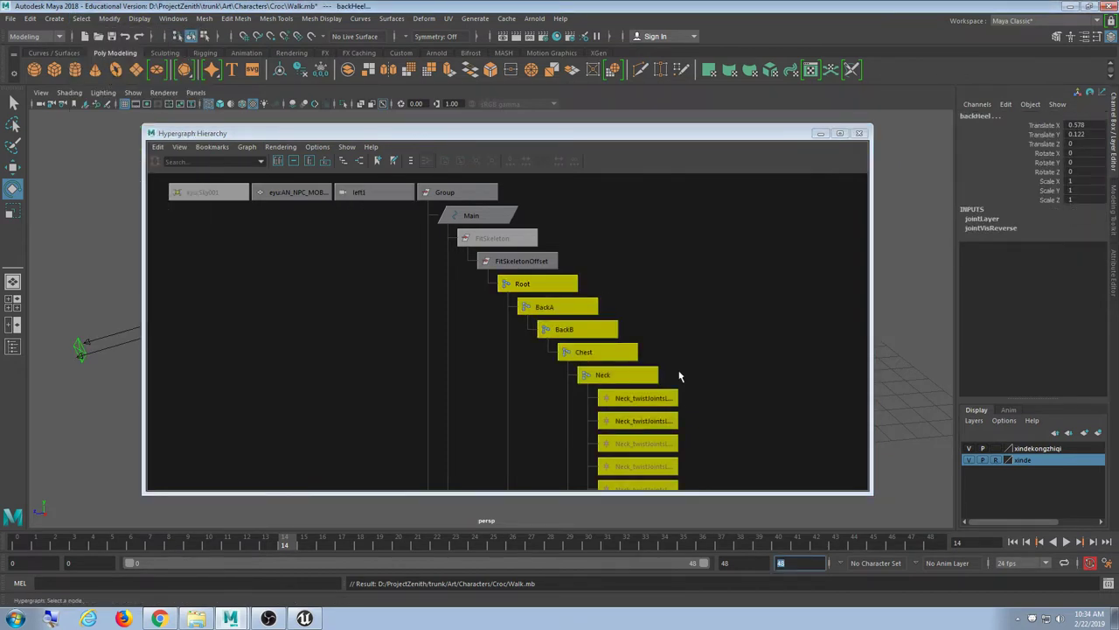
Examine the selected joint chain from Root through the neck locators, head and front leg down to the tail.
scroll(679, 376, down, 5)
alt+middle_drag(682, 412, 656, 293)
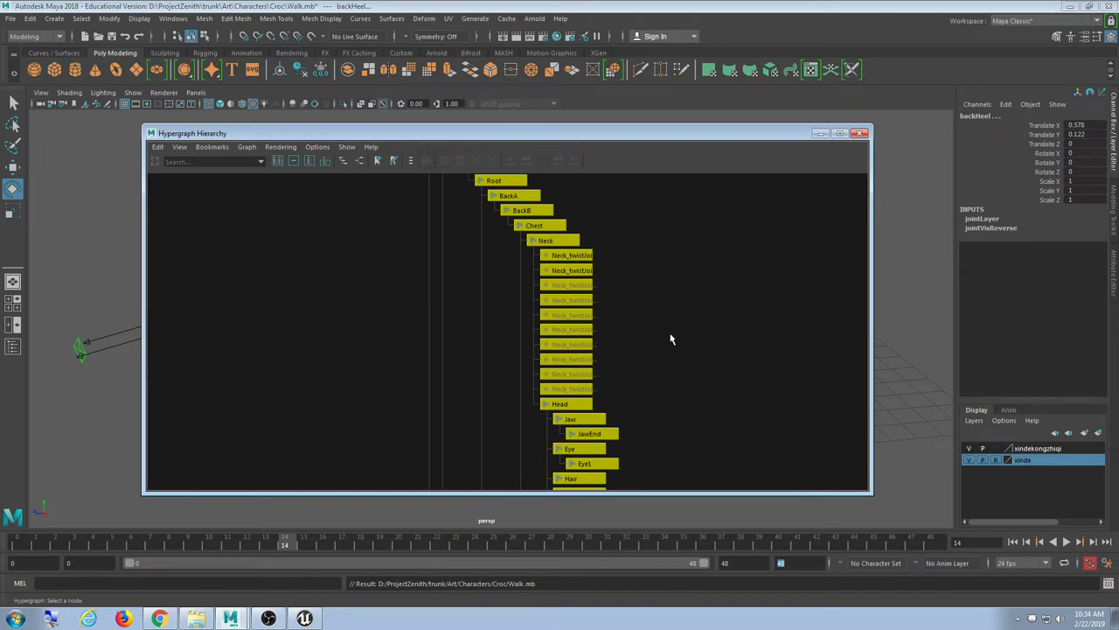
scroll(645, 348, up, 6)
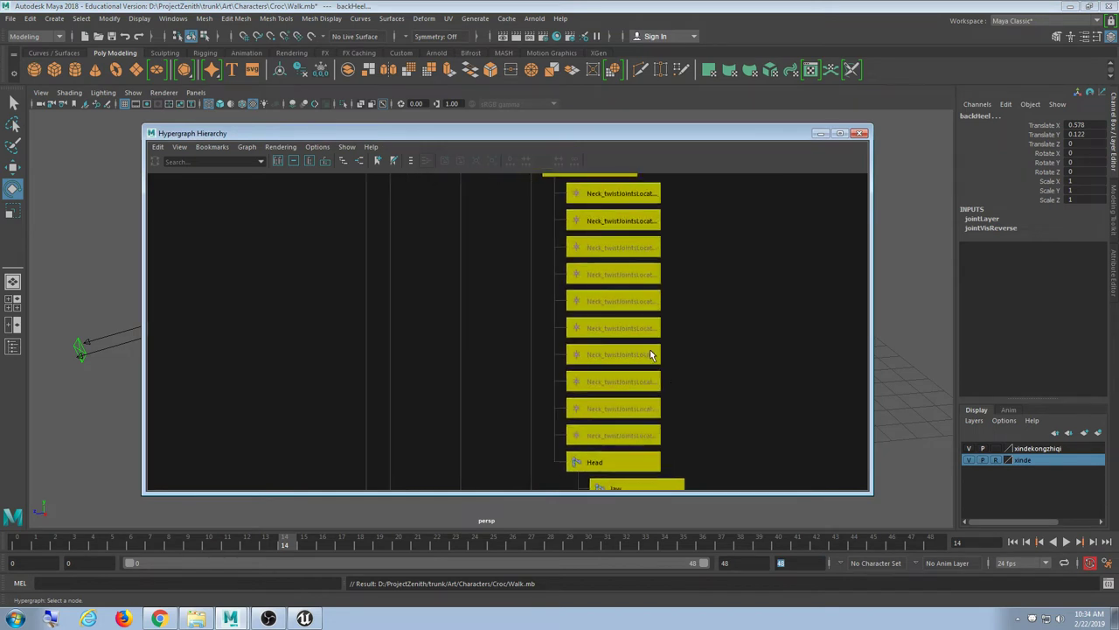
alt+middle_drag(759, 254, 701, 312)
scroll(700, 312, down, 6)
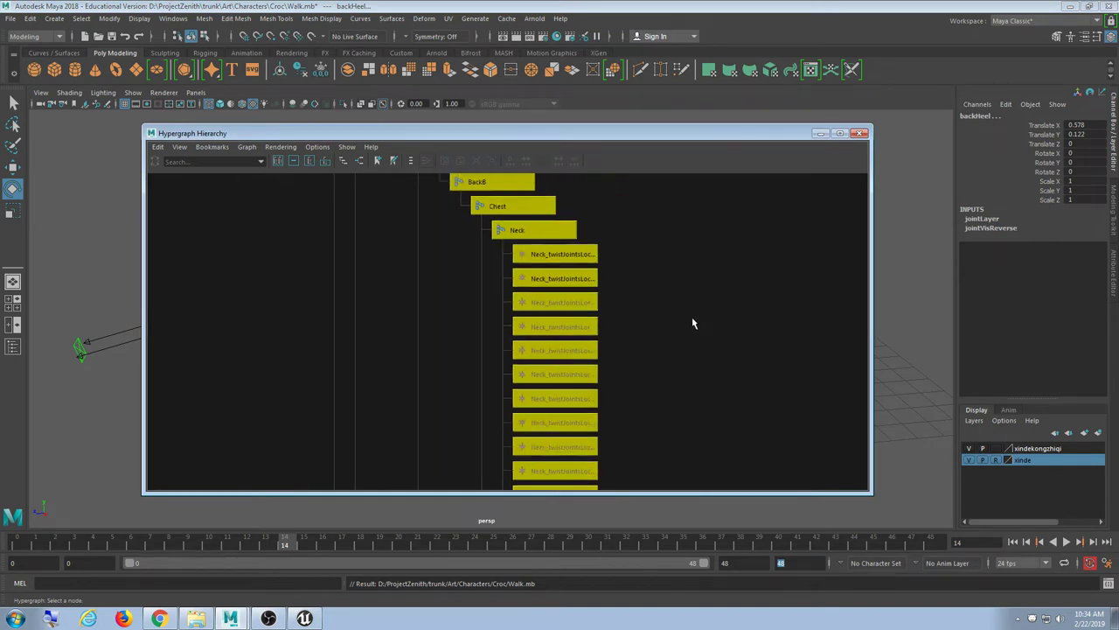
scroll(685, 305, down, 5)
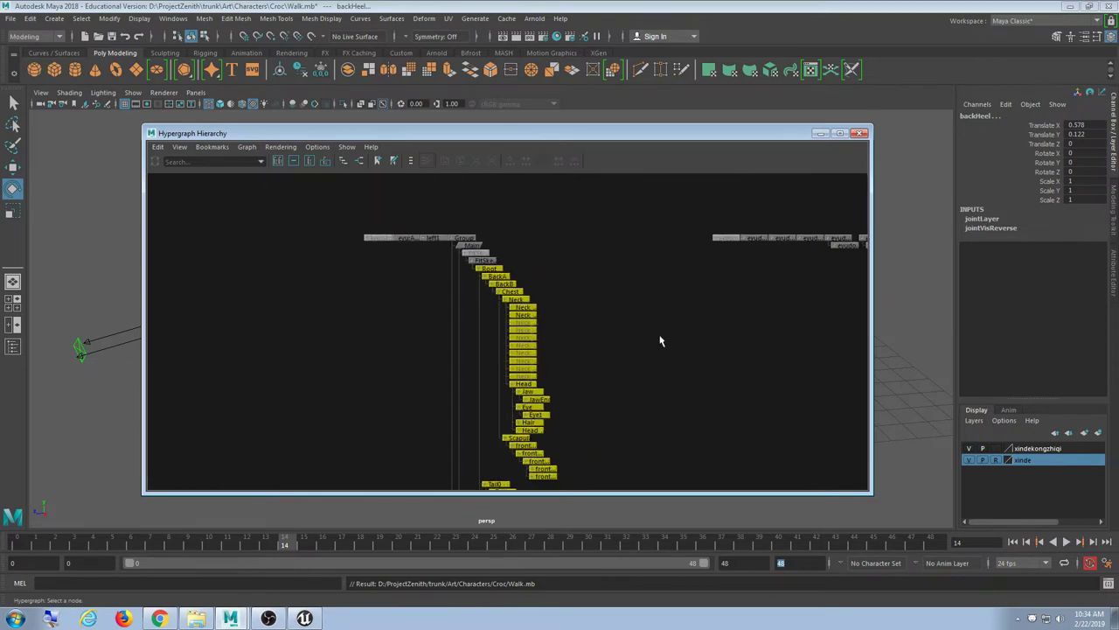
alt+middle_drag(648, 321, 629, 296)
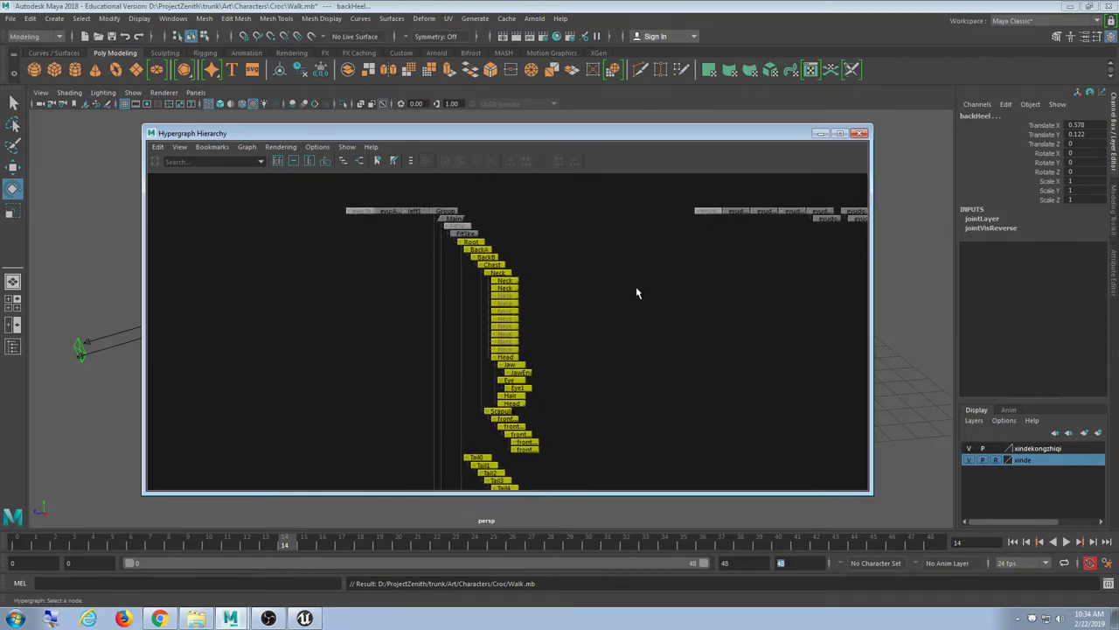
Examine the rest of the node graph below the selected Root chain, including the tail, rump and back leg joints and the FK nodes.
scroll(613, 305, down, 1)
alt+middle_drag(631, 423, 603, 310)
alt+middle_drag(589, 406, 569, 279)
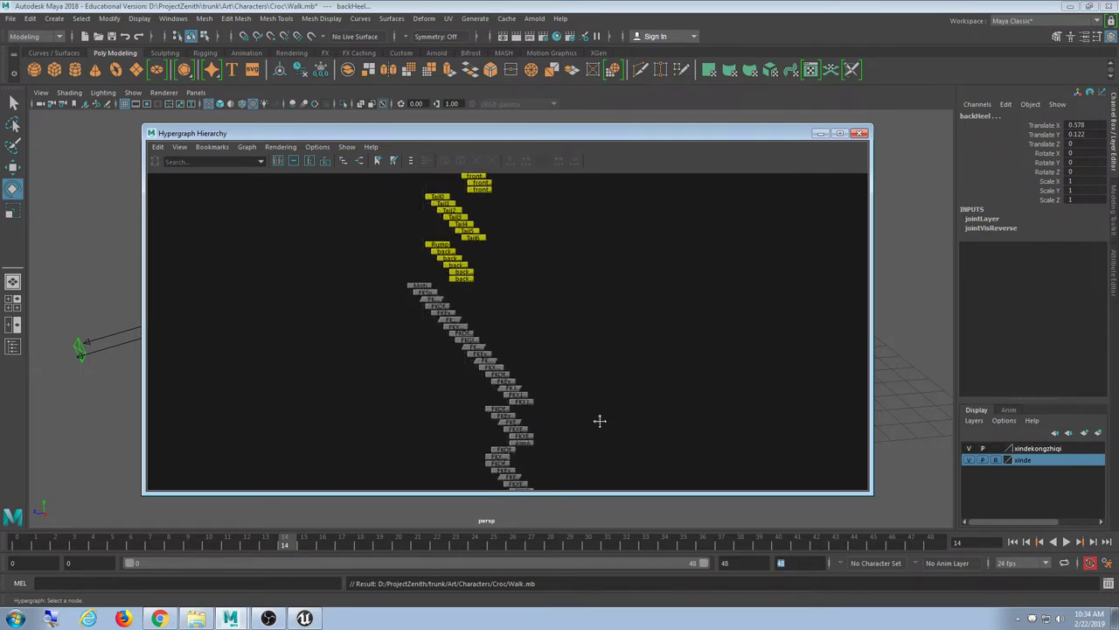
scroll(608, 341, down, 8)
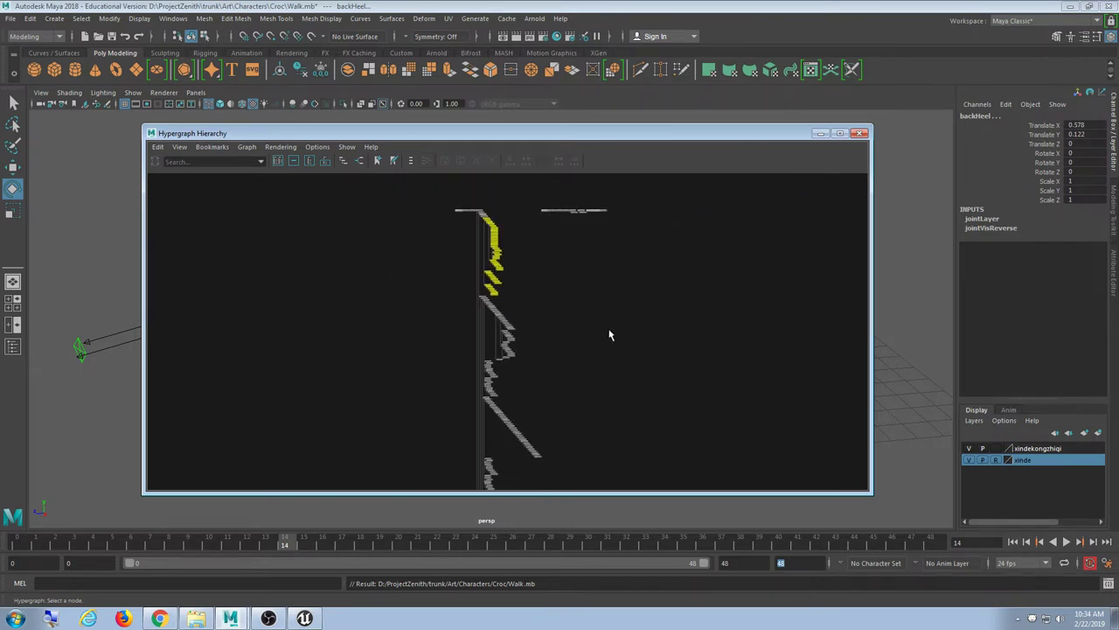
alt+middle_drag(609, 334, 588, 428)
scroll(547, 358, down, 5)
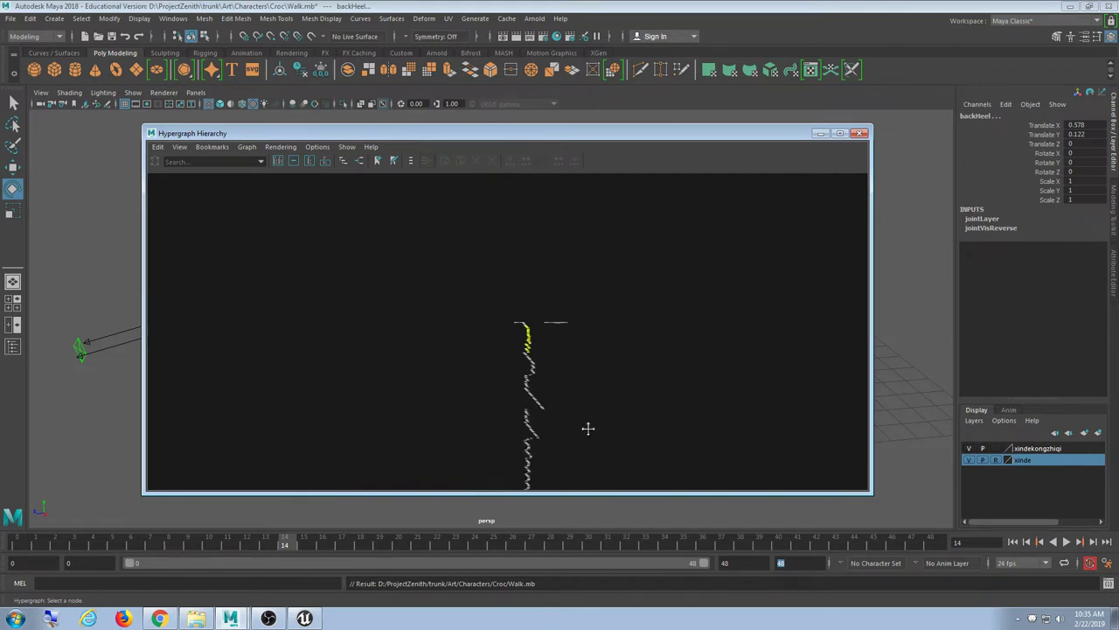
scroll(589, 419, up, 5)
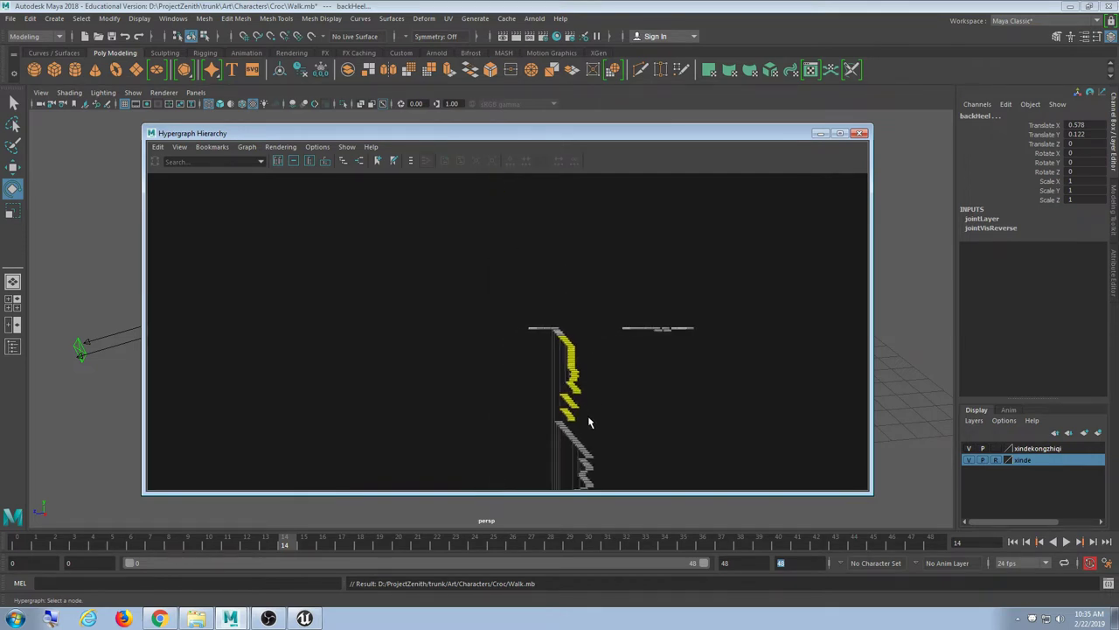
scroll(551, 374, up, 5)
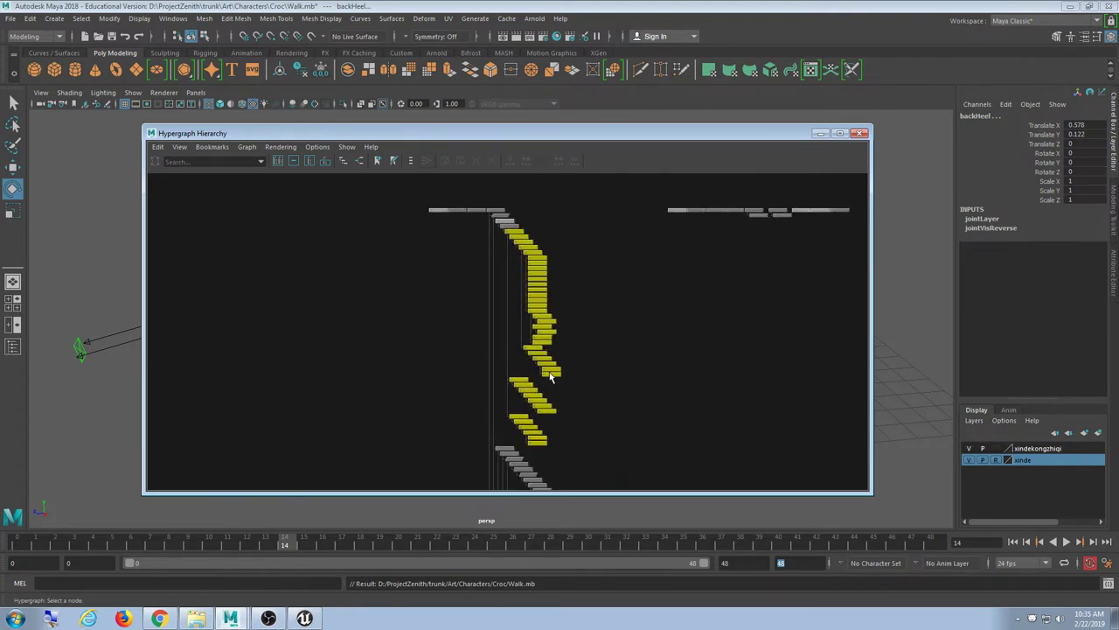
scroll(551, 374, up, 4)
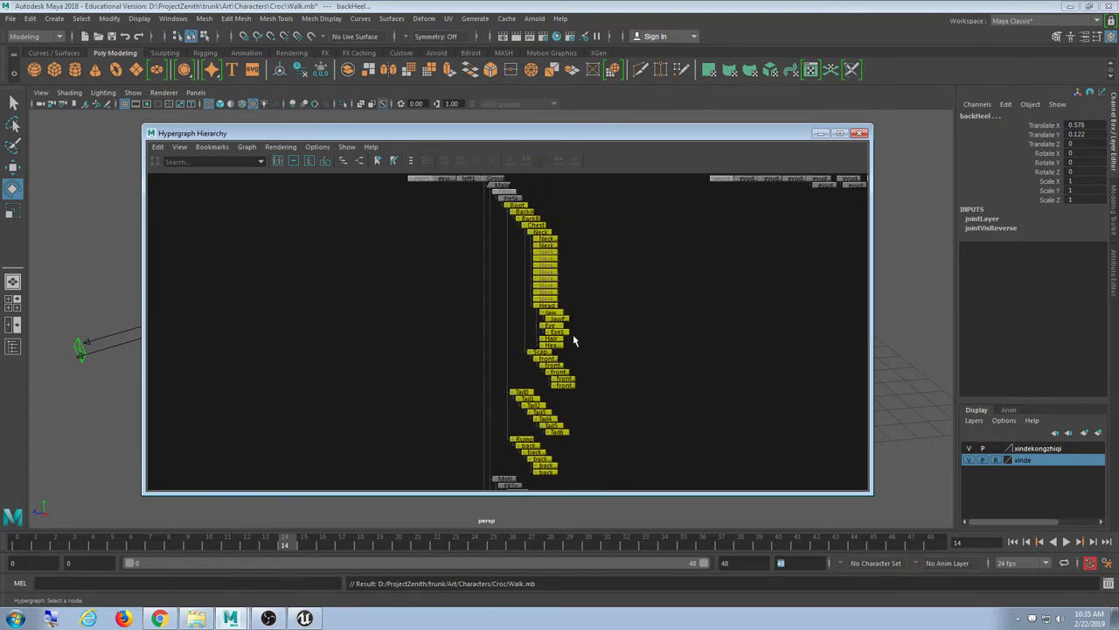
scroll(573, 335, down, 2)
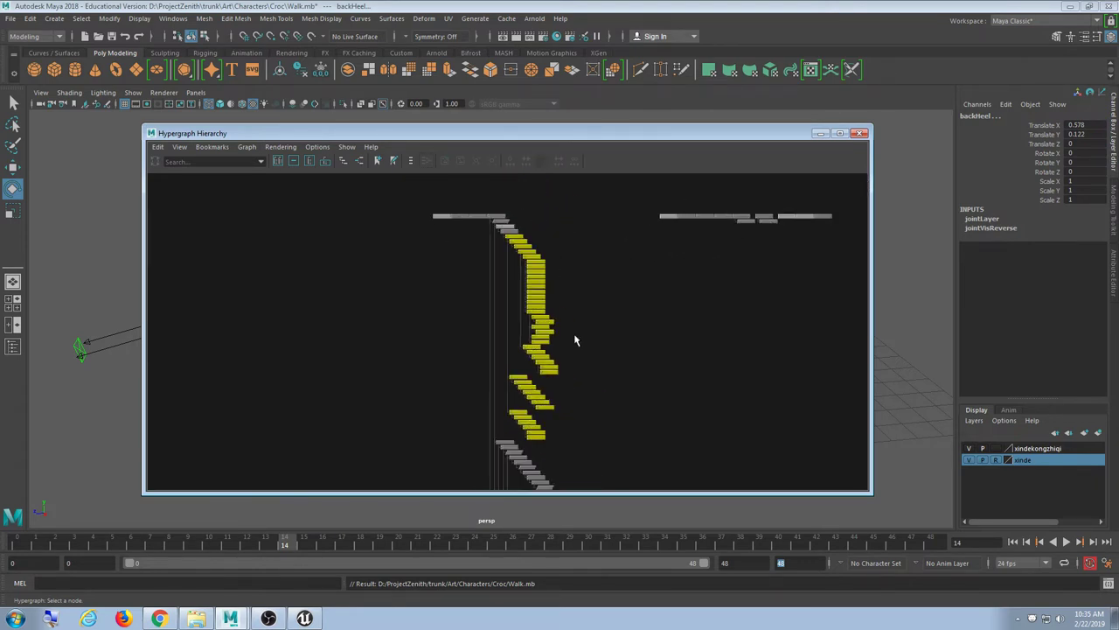
click(301, 188)
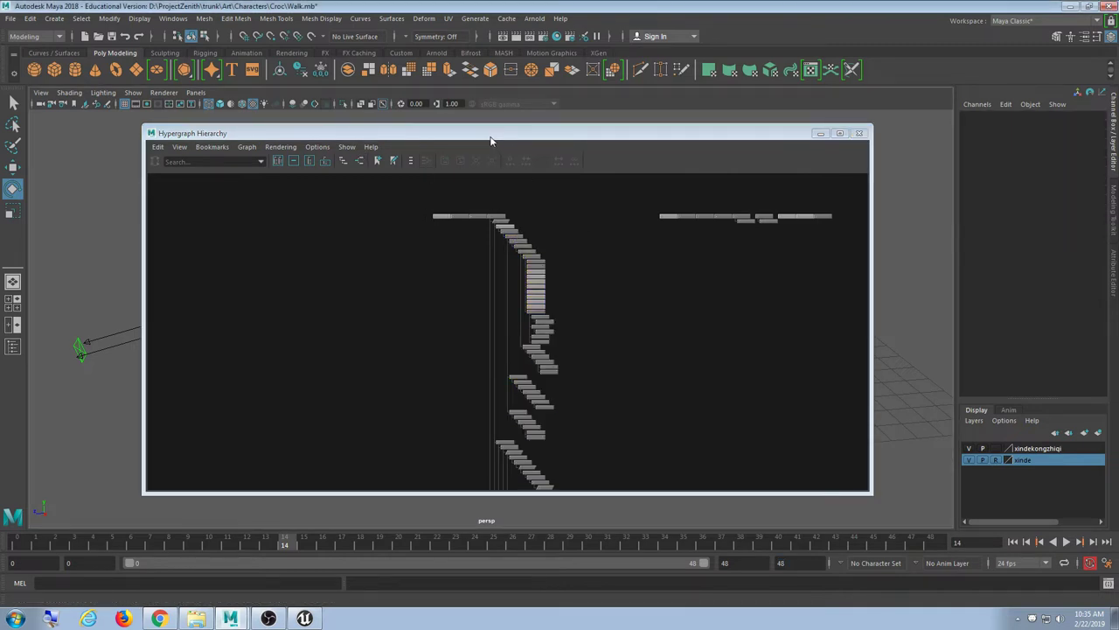
key(ctrl+z)
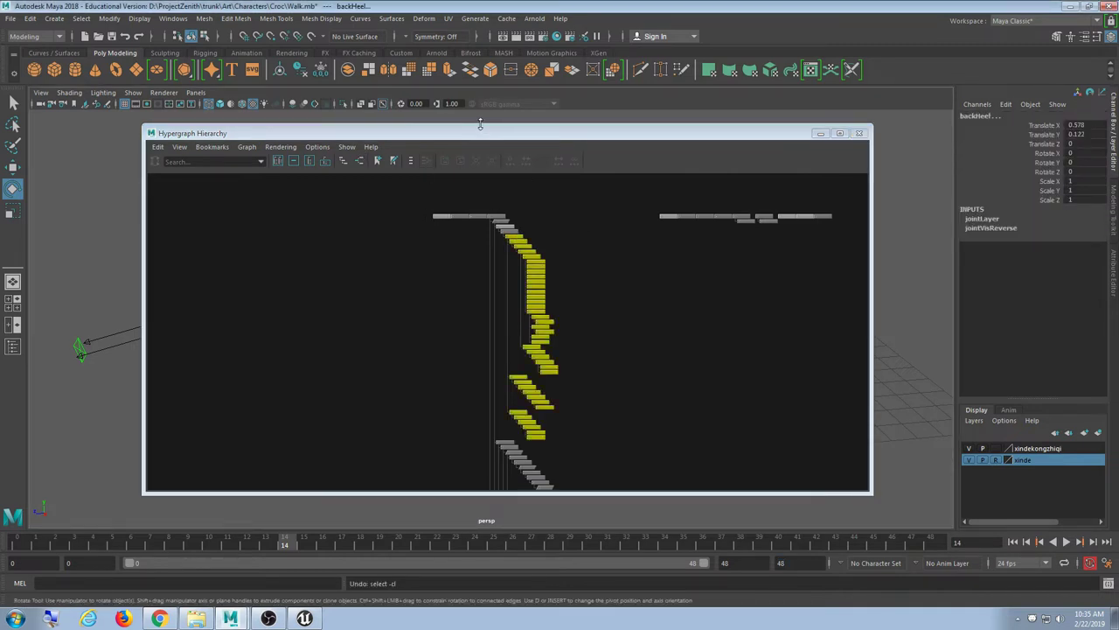
Minimize the Hypergraph Hierarchy window and turn on the display of joints in the perspective viewport.
click(820, 134)
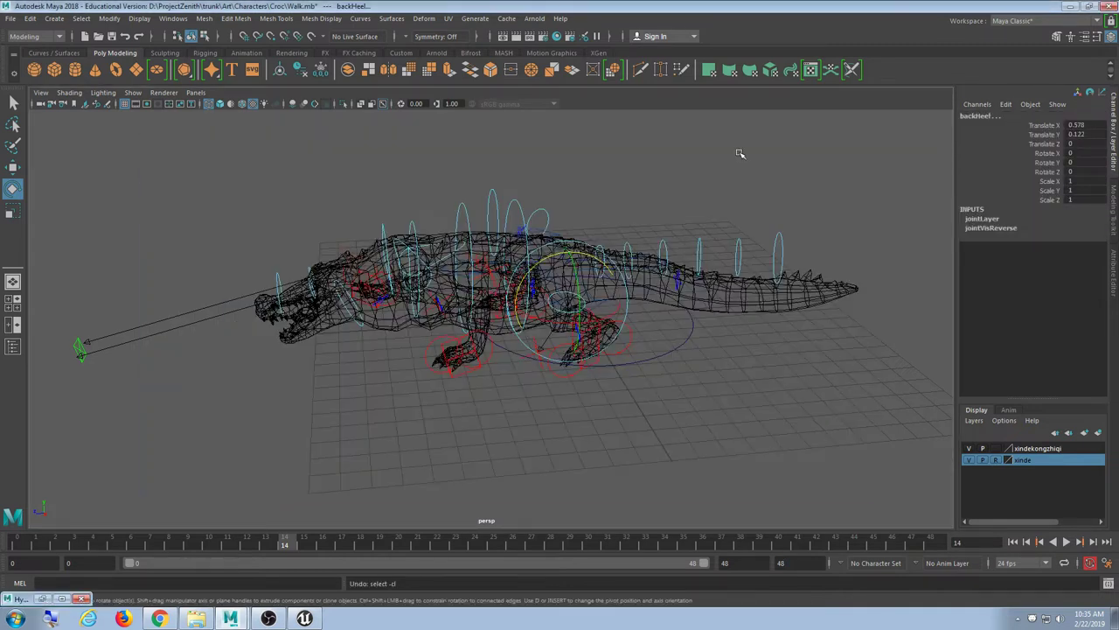
click(132, 92)
click(135, 287)
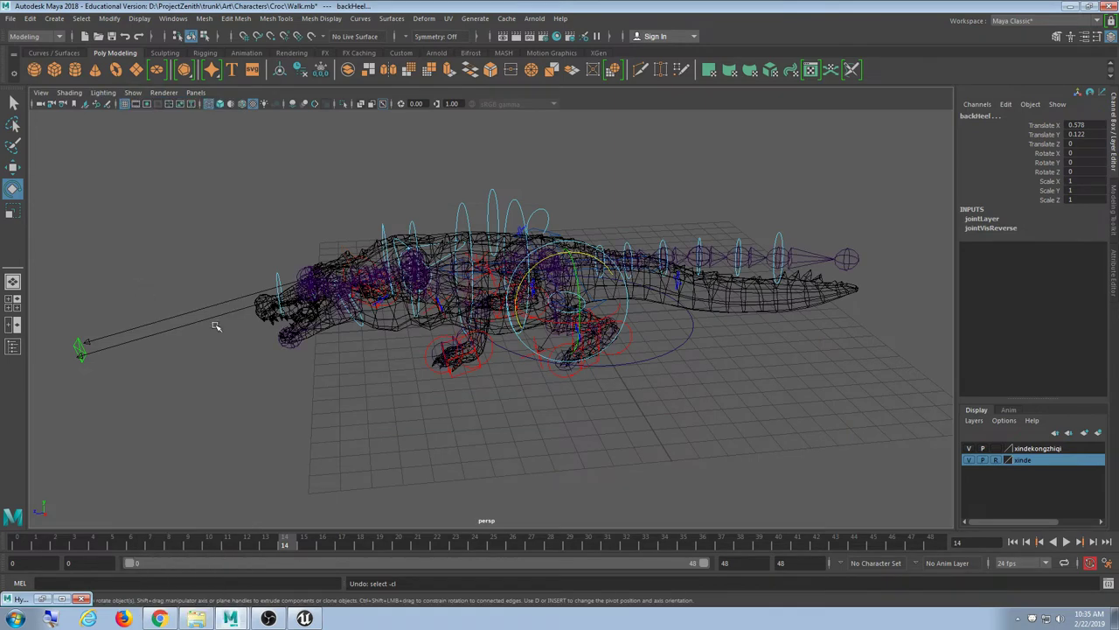
scroll(607, 464, up, 2)
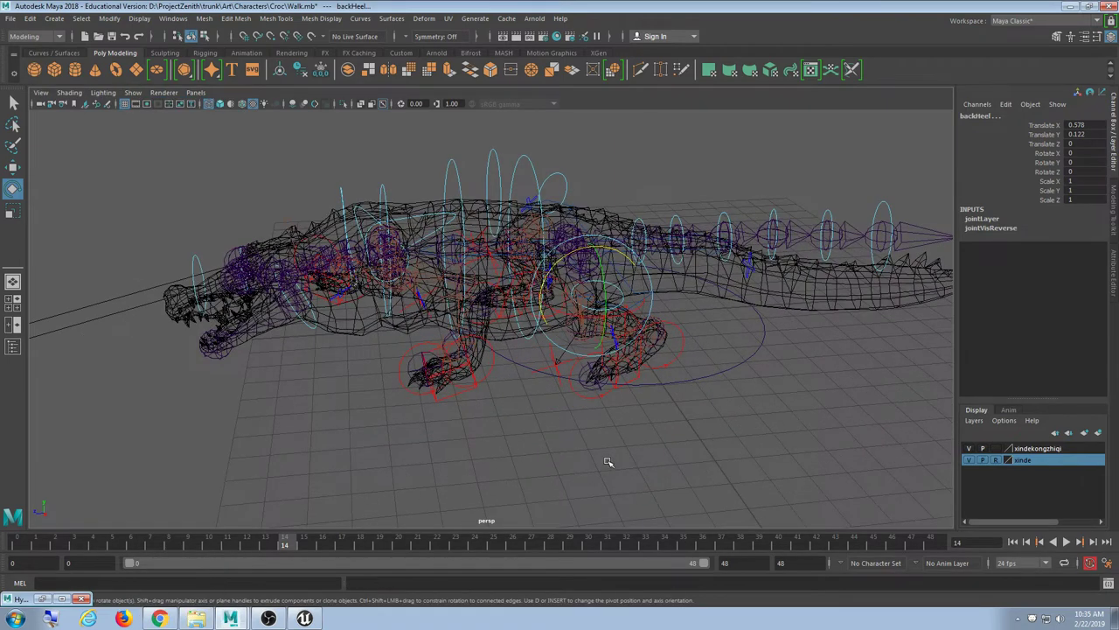
Select the whole crocodile in the viewport, including its mesh, joints and control curves.
click(608, 462)
drag(672, 175, 353, 347)
click(673, 411)
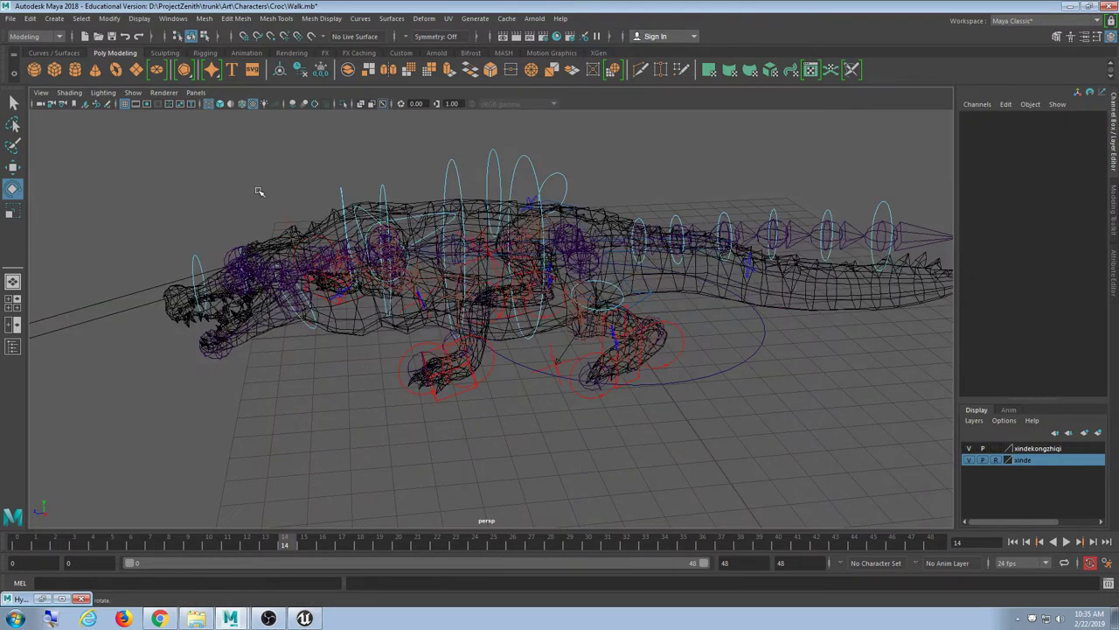
drag(114, 154, 946, 390)
key(f)
click(811, 151)
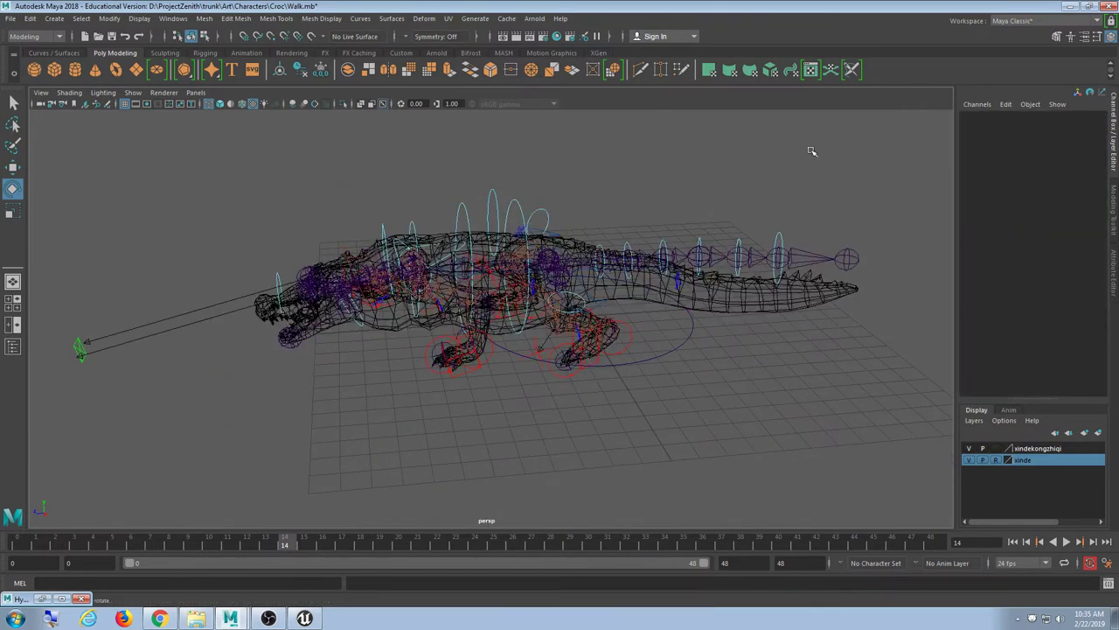
key(ctrl+z)
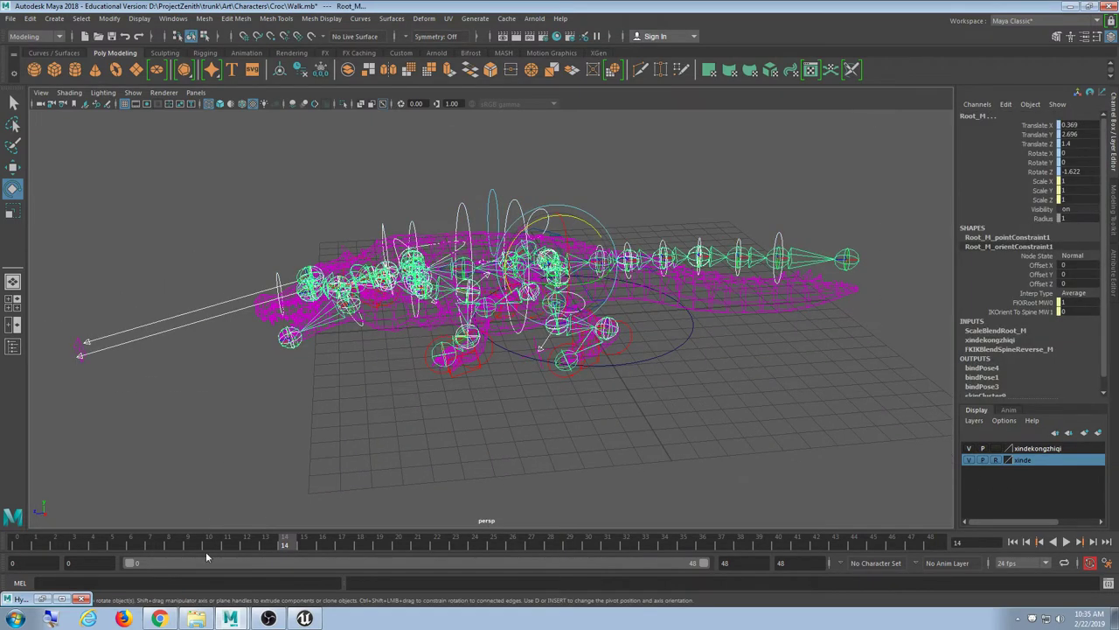
Check in the Hypergraph Hierarchy which nodes the viewport selection covers, inspecting the FKOffsetNeck_M branch up close.
click(42, 598)
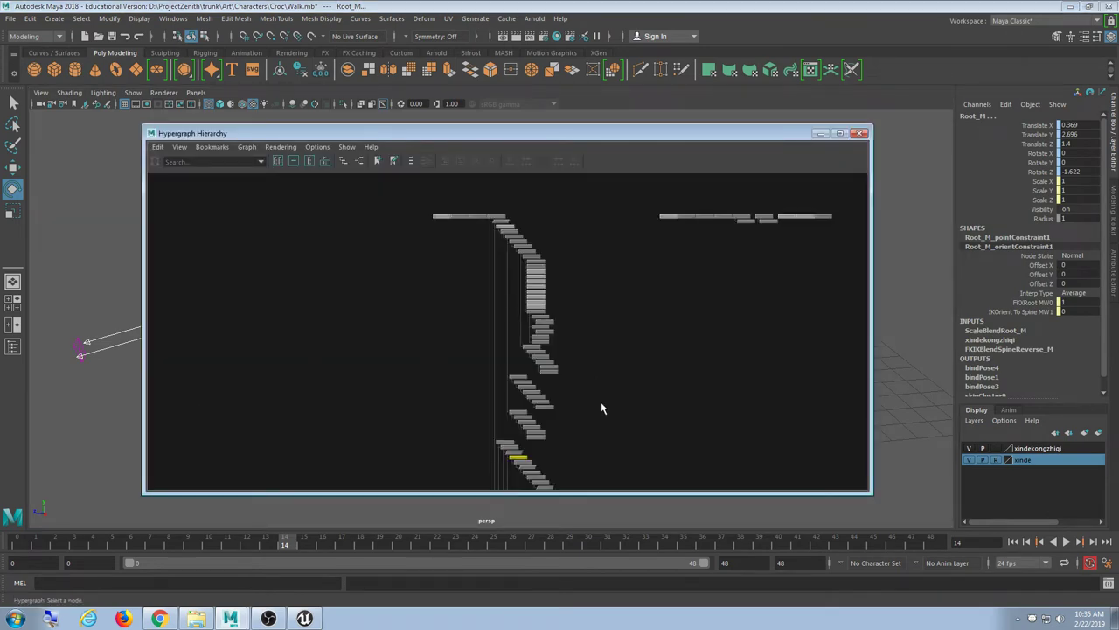
scroll(535, 341, up, 6)
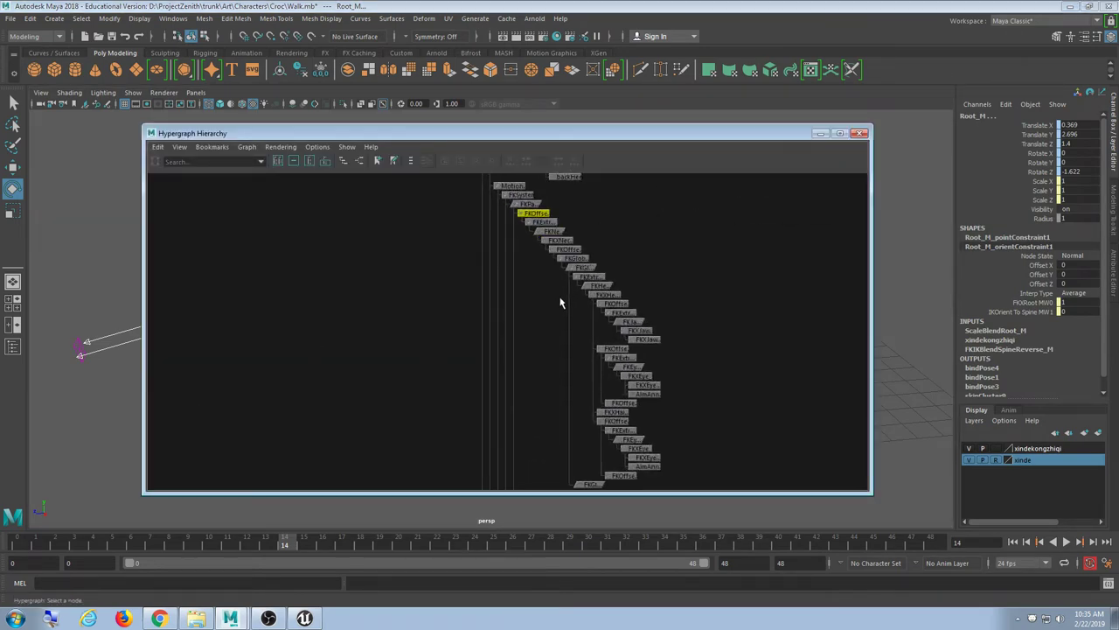
scroll(529, 348, up, 5)
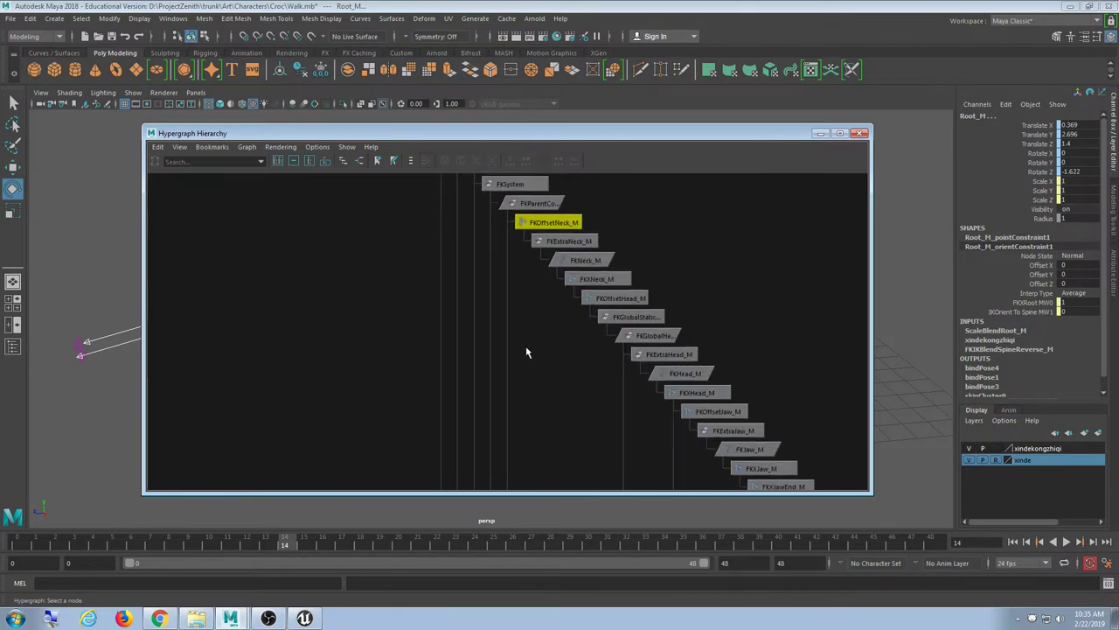
scroll(522, 296, up, 1)
alt+middle_drag(522, 297, 512, 350)
Extend the viewport selection to its full hierarchy and review the selected FK branches in the Hypergraph.
click(819, 133)
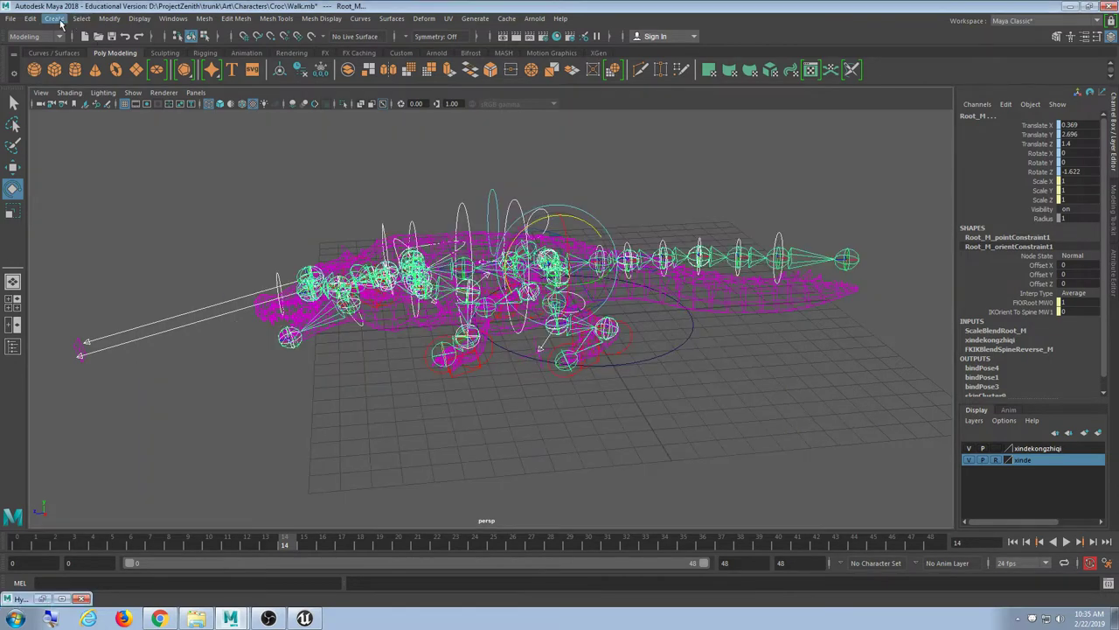
click(81, 19)
click(102, 75)
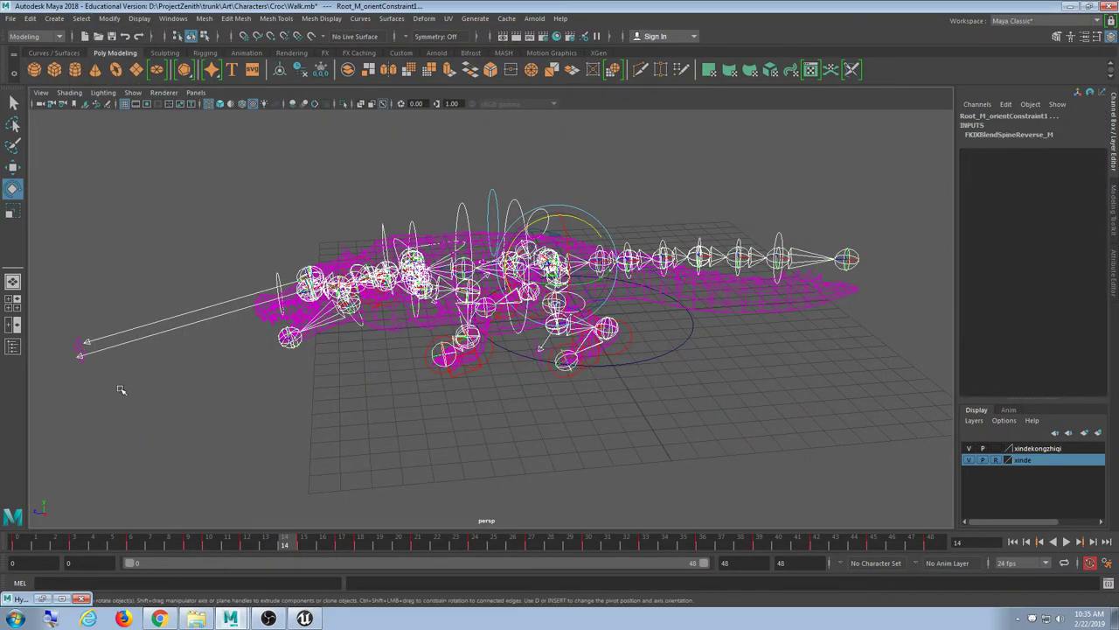
click(46, 598)
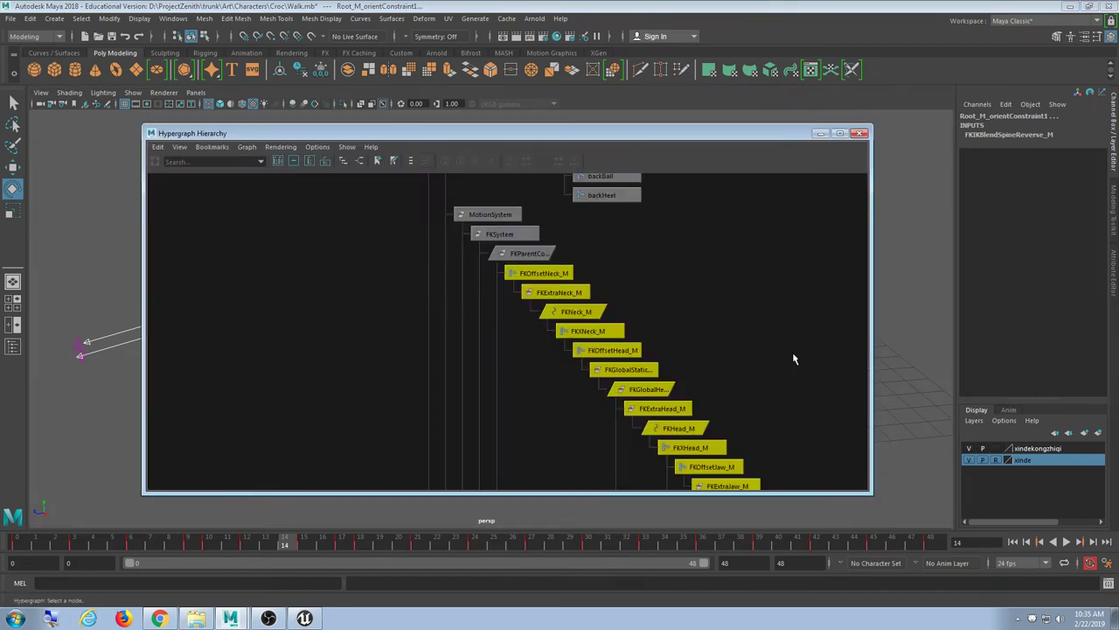
scroll(634, 291, down, 10)
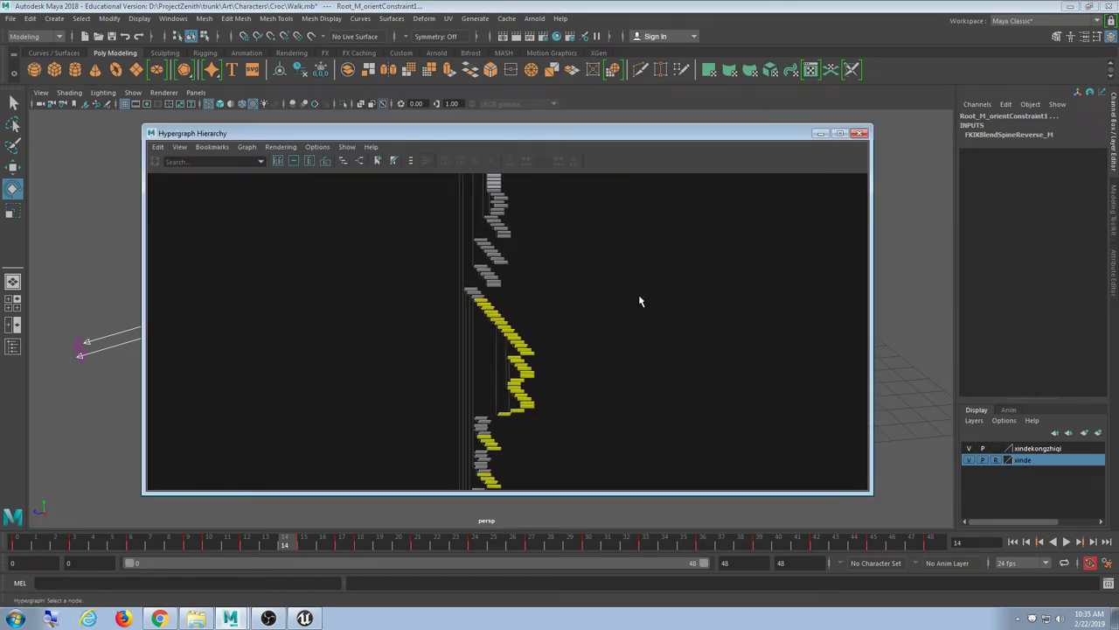
scroll(639, 295, down, 3)
alt+middle_drag(612, 376, 602, 221)
alt+middle_drag(587, 325, 581, 223)
alt+middle_drag(579, 390, 595, 470)
alt+middle_drag(566, 277, 560, 330)
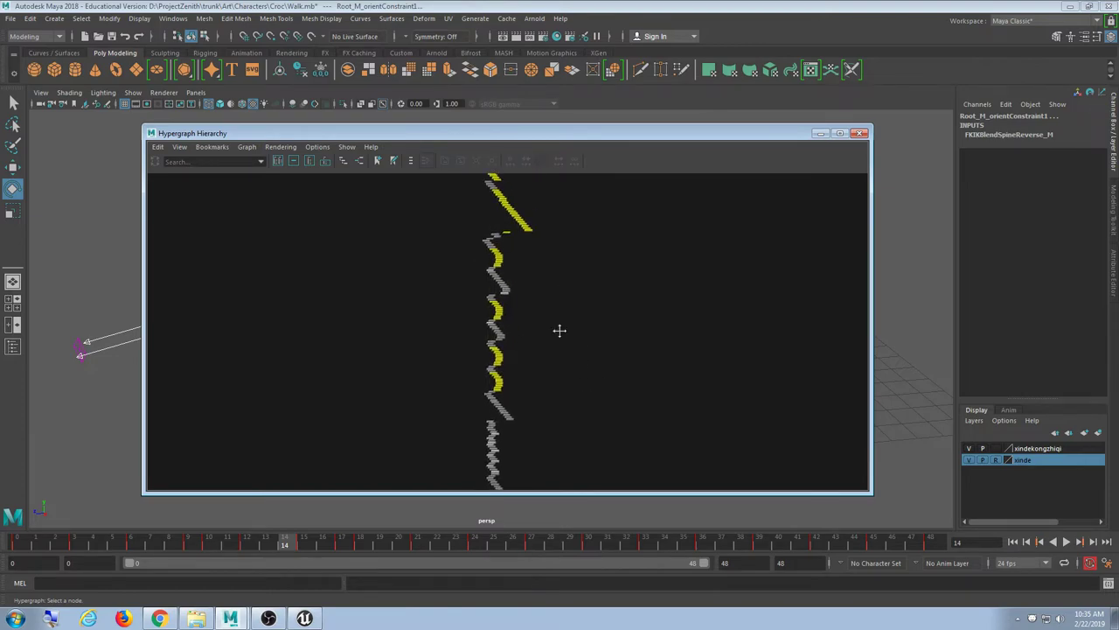
Minimize the Hypergraph, clear the selection and reselect the whole crocodile rig in the viewport.
click(820, 133)
mouse_move(579, 413)
alt+mouse_down()
mouse_move(590, 420)
mouse_move(570, 408)
mouse_move(584, 421)
alt+mouse_up()
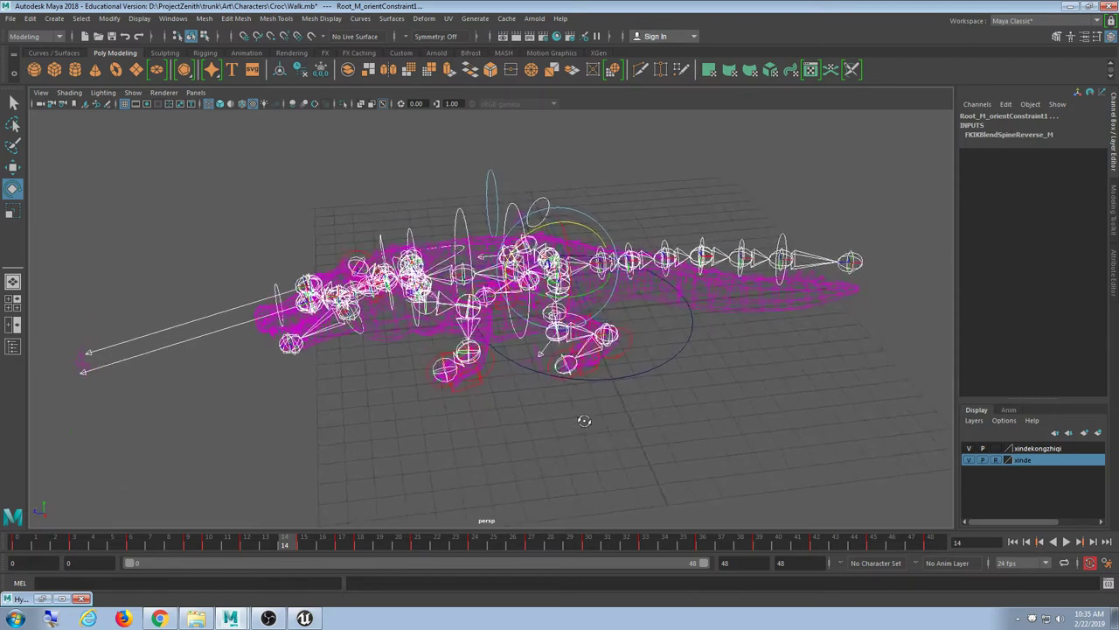
click(584, 421)
drag(839, 136, 101, 413)
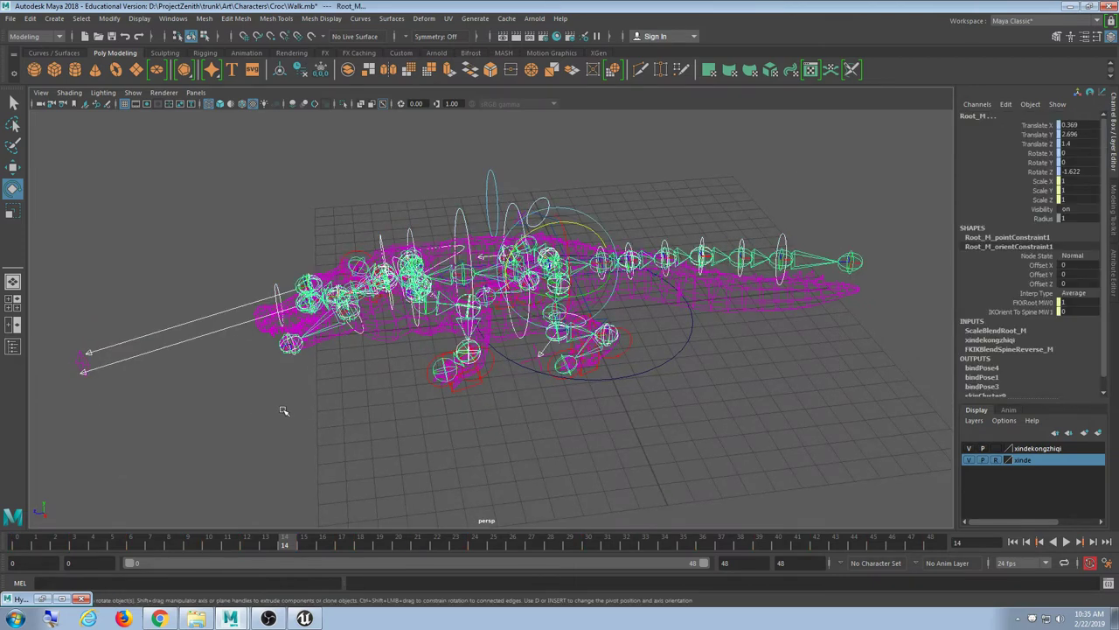
Restore the Hypergraph, find the Root joint under FitSkeleton and select it with its entire hierarchy.
click(49, 598)
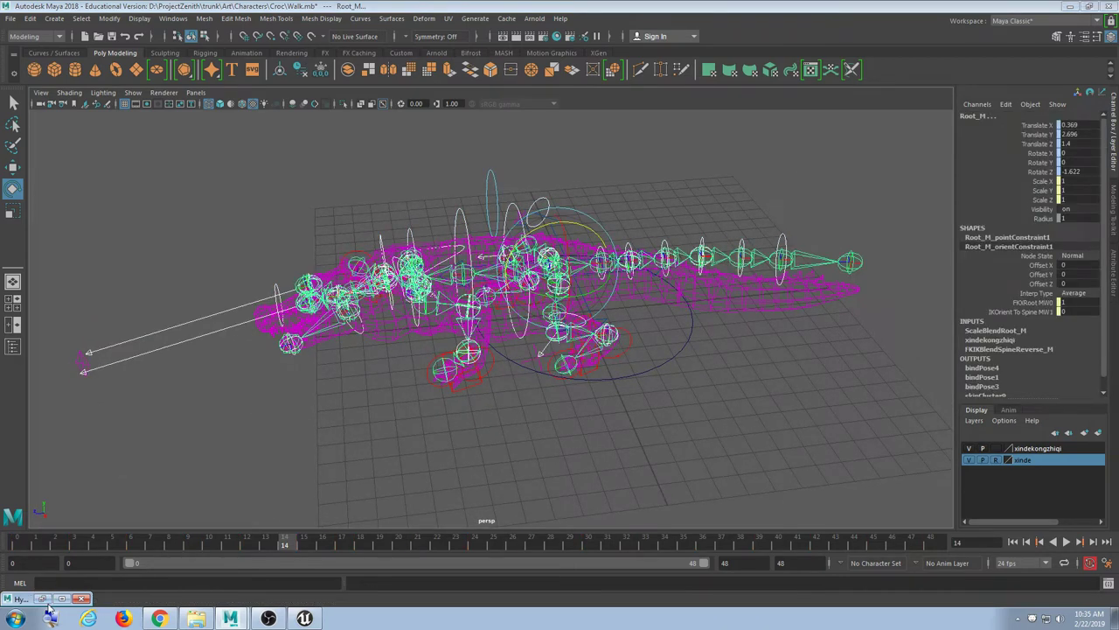
alt+middle_drag(562, 209, 607, 454)
alt+middle_drag(638, 306, 619, 464)
scroll(558, 259, up, 3)
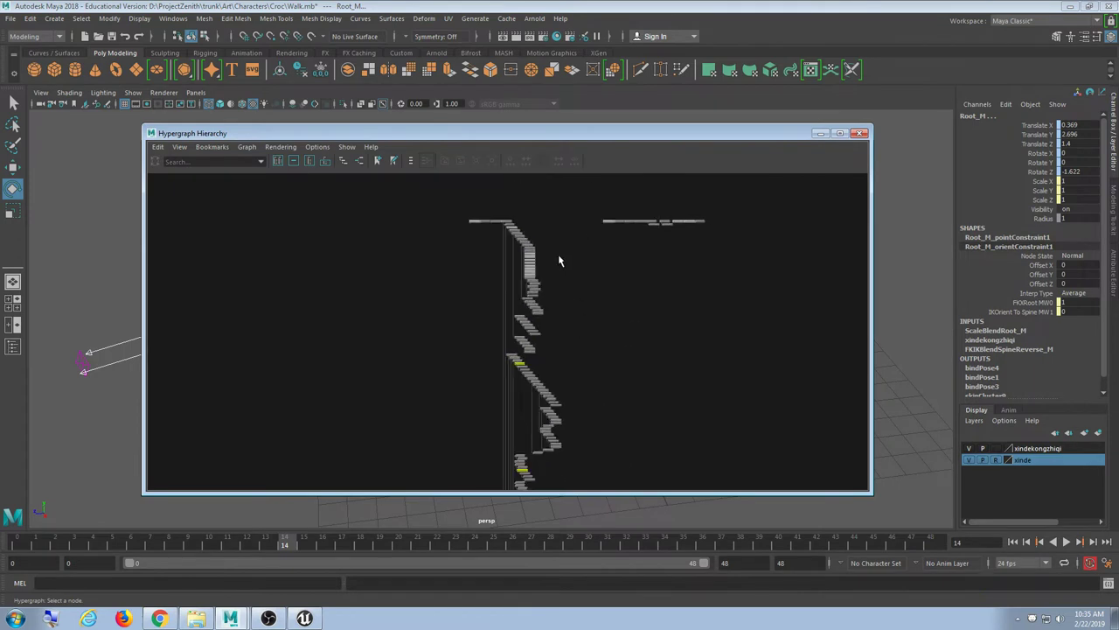
alt+middle_drag(612, 255, 550, 310)
scroll(592, 313, up, 5)
scroll(551, 310, up, 4)
click(516, 230)
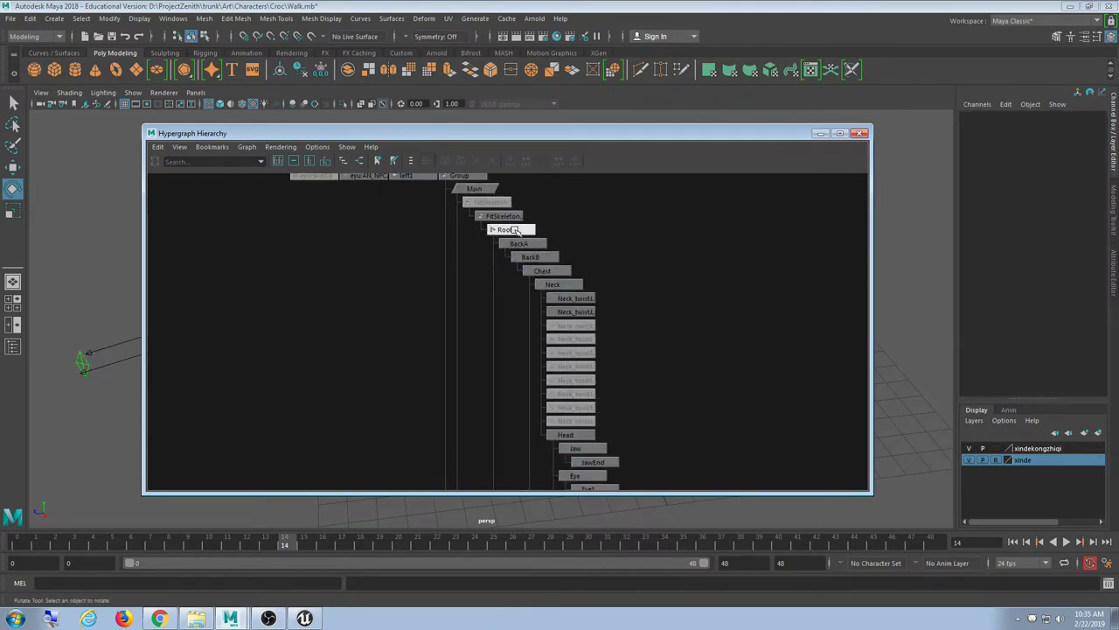
click(80, 18)
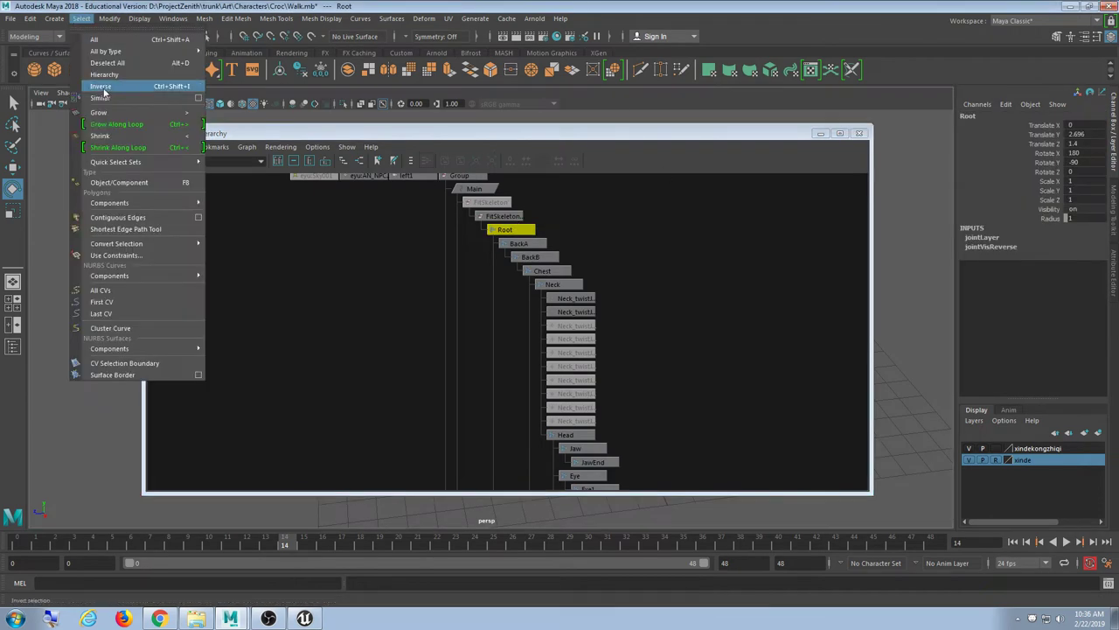
click(110, 87)
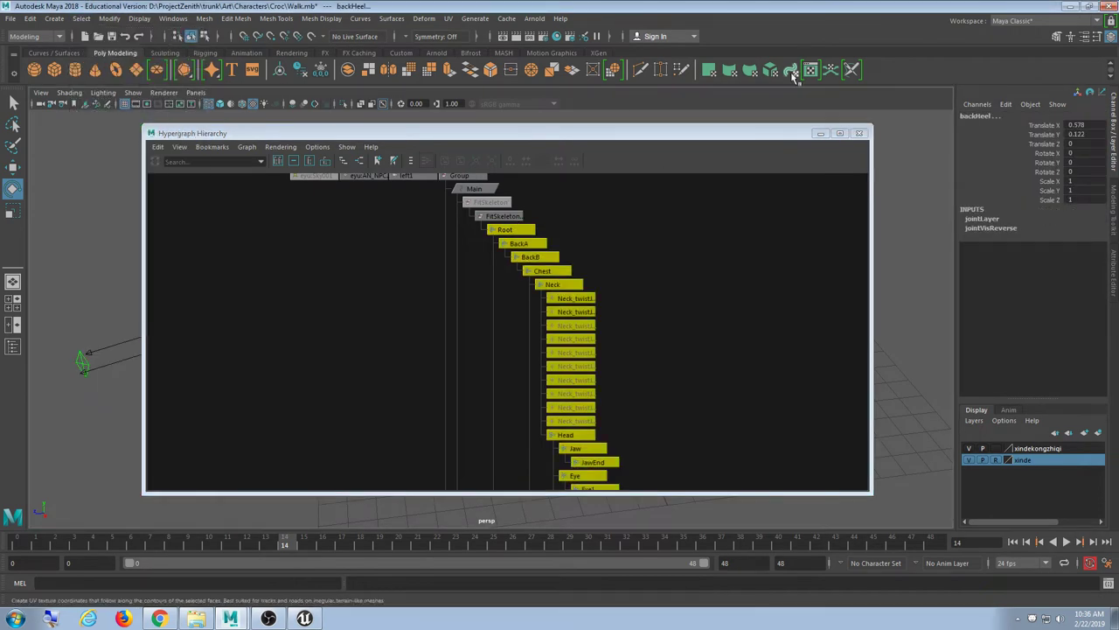
Minimize the Hypergraph and examine the crocodile's joints, mesh and controls in the viewport from several angles.
click(821, 133)
alt+drag(655, 375, 668, 375)
click(133, 93)
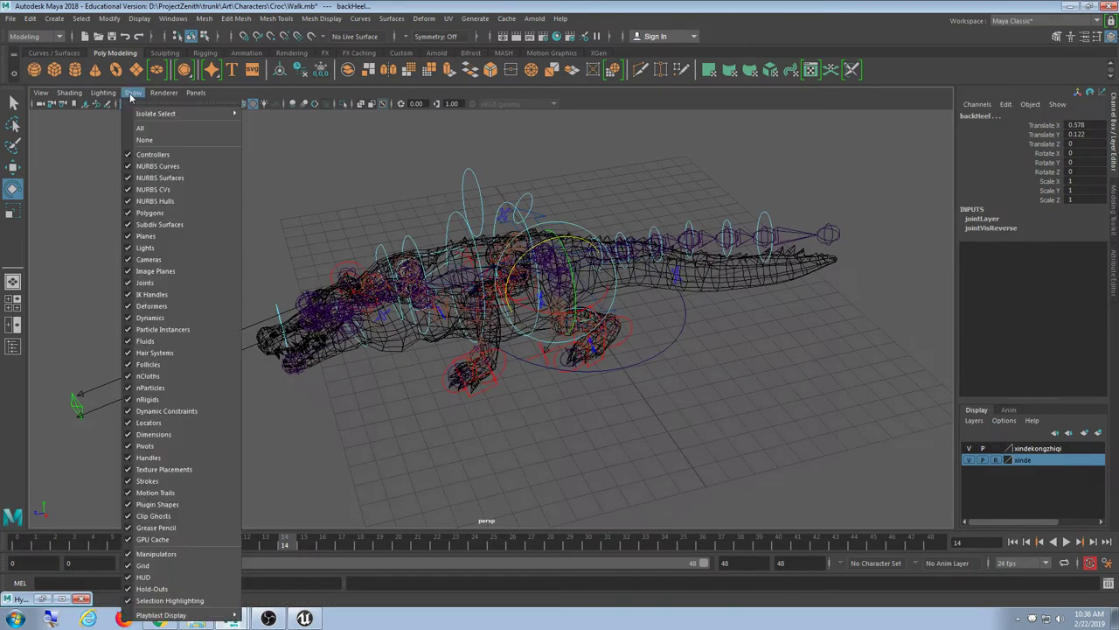
click(338, 146)
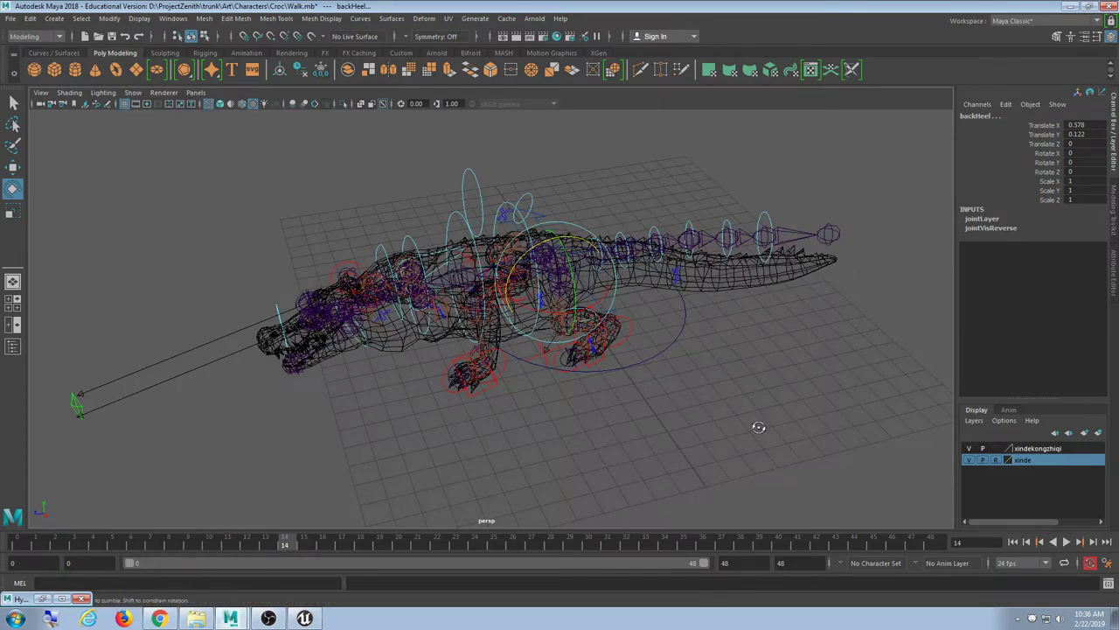
alt+drag(757, 425, 440, 390)
scroll(440, 390, up, 5)
scroll(407, 355, down, 4)
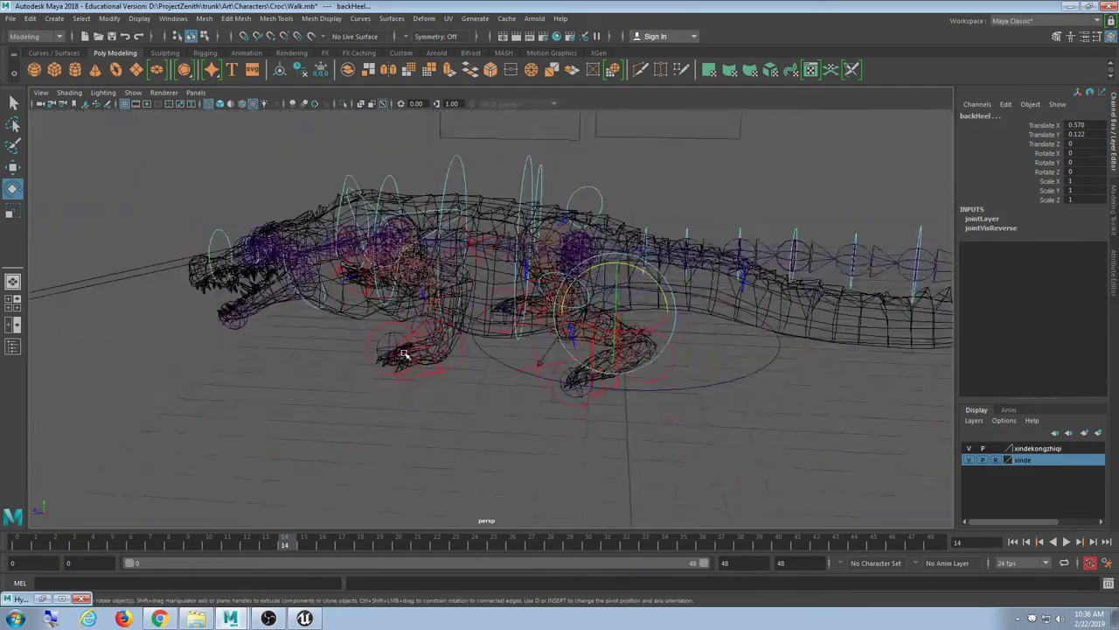
alt+drag(408, 355, 378, 349)
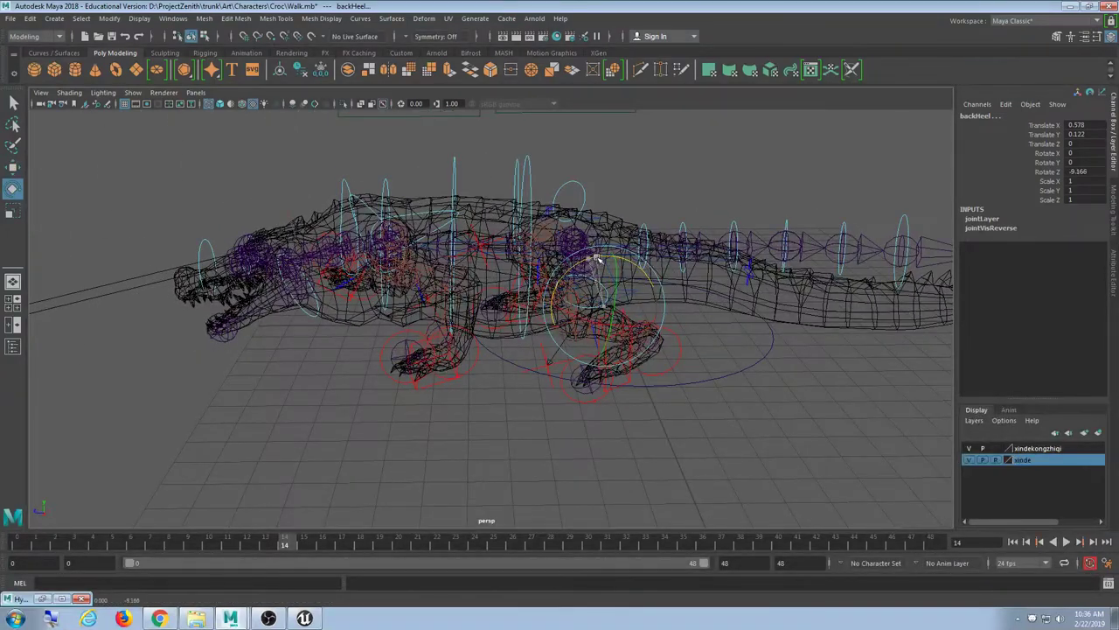
Try rotating and moving the selected Root joint hierarchy in the viewport, undoing each transformation.
drag(600, 265, 586, 260)
key(ctrl+z)
key(w)
drag(603, 305, 584, 201)
key(ctrl+z)
Restore the Hypergraph and examine the highlighted Root joint hierarchy and the nodes around it.
click(61, 598)
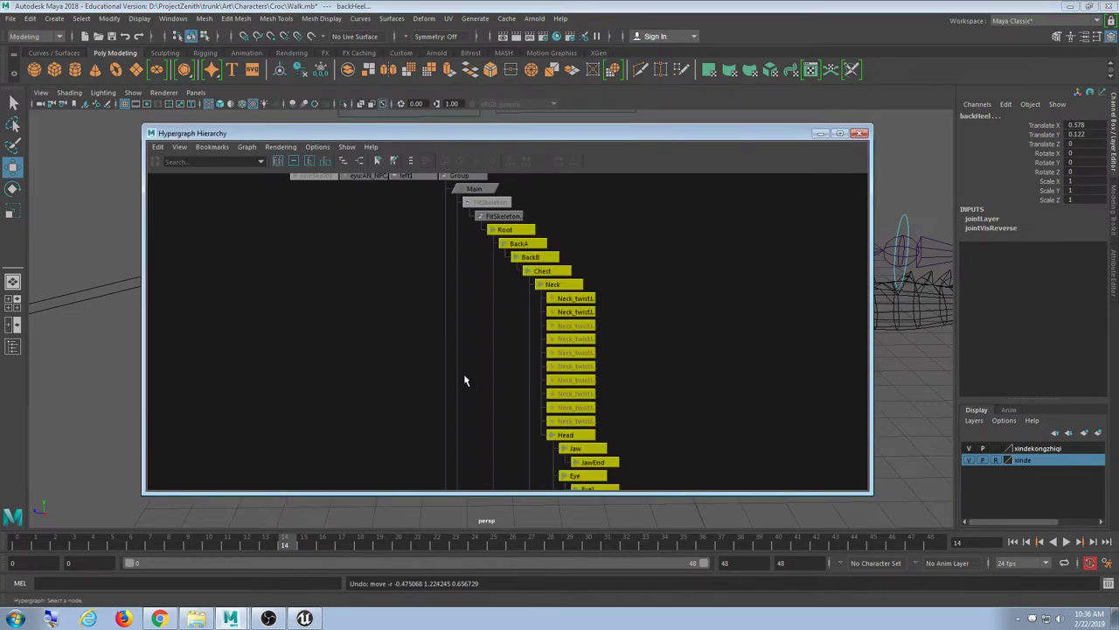
alt+middle_drag(720, 376, 694, 323)
scroll(691, 331, down, 4)
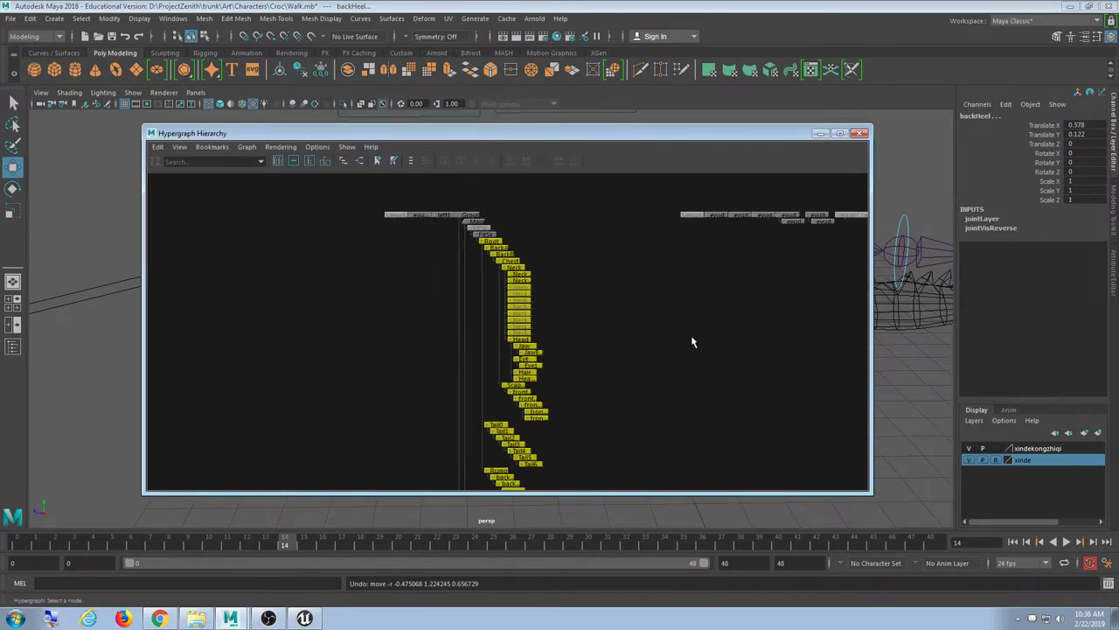
alt+middle_drag(646, 386, 630, 338)
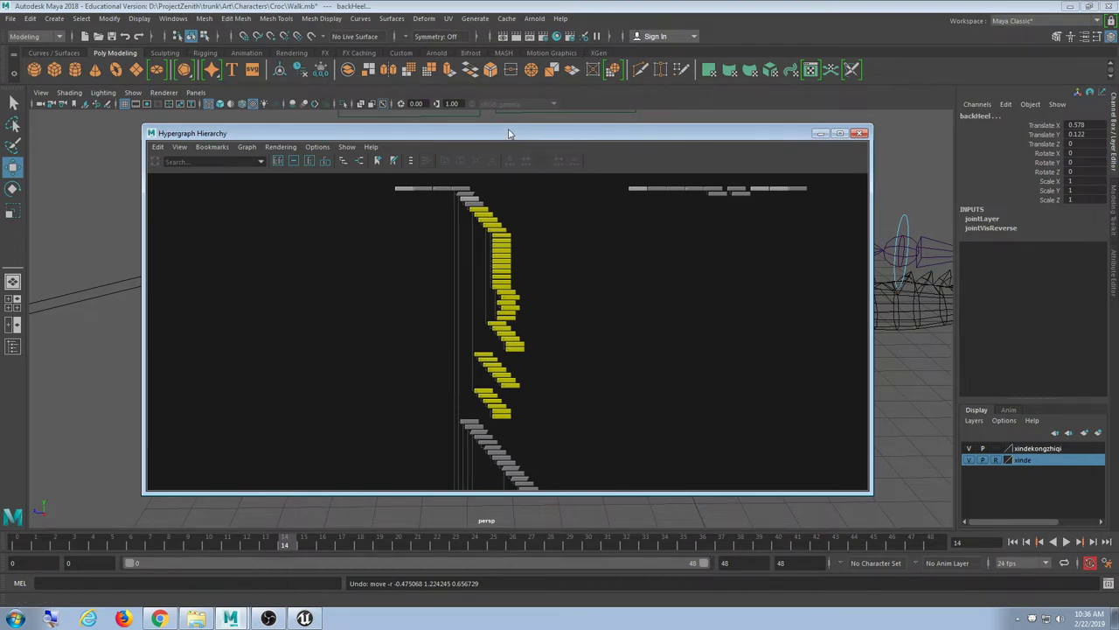
drag(505, 124, 507, 57)
key(a)
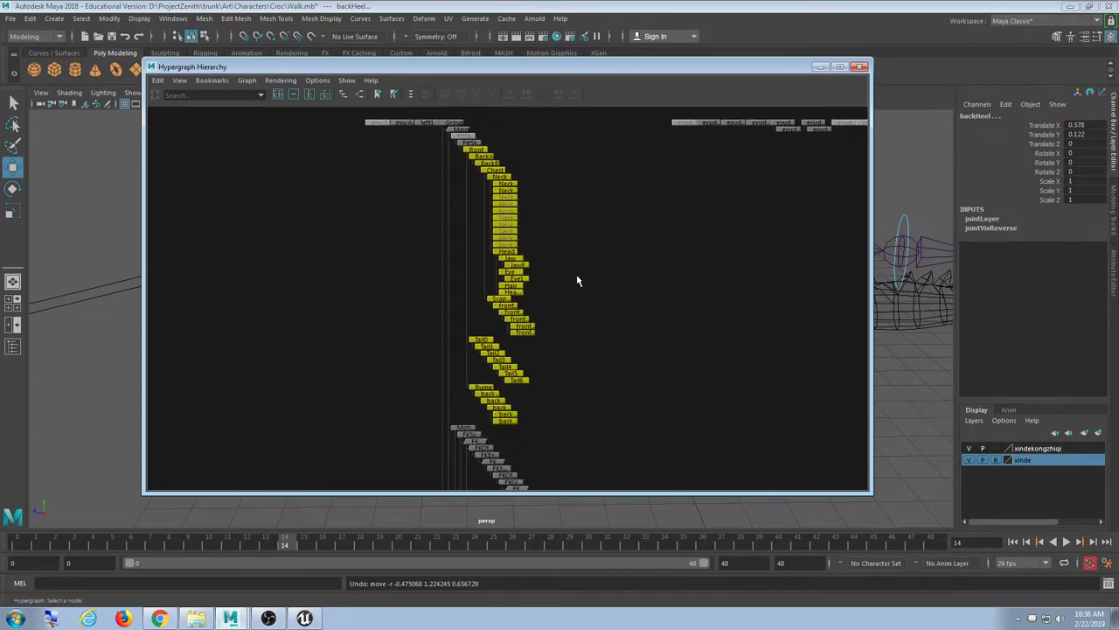
scroll(577, 274, up, 1)
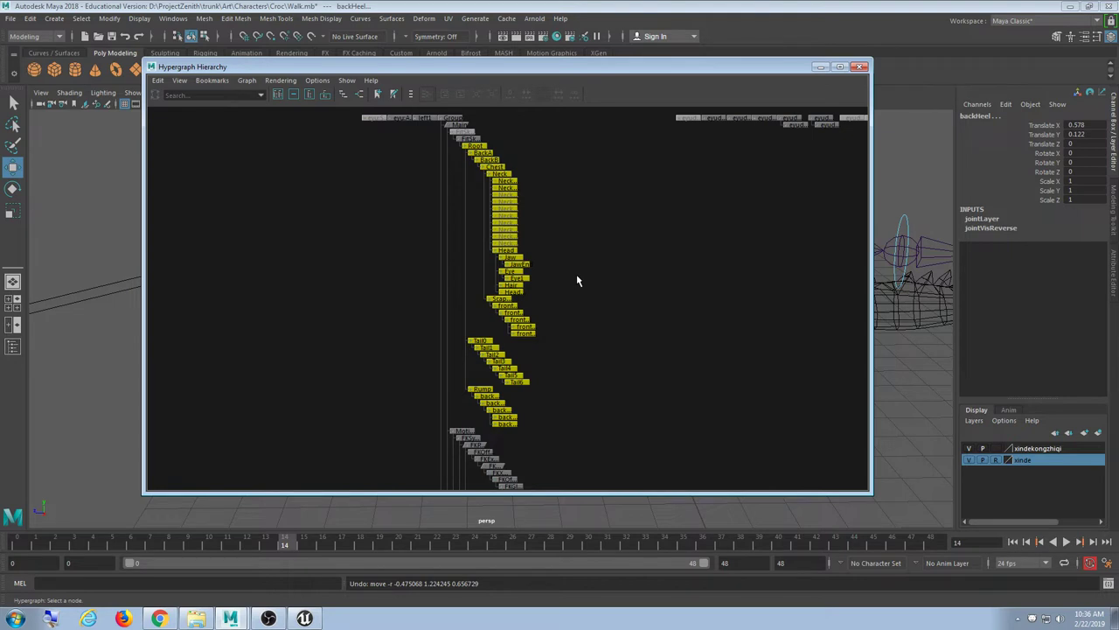
double_click(819, 72)
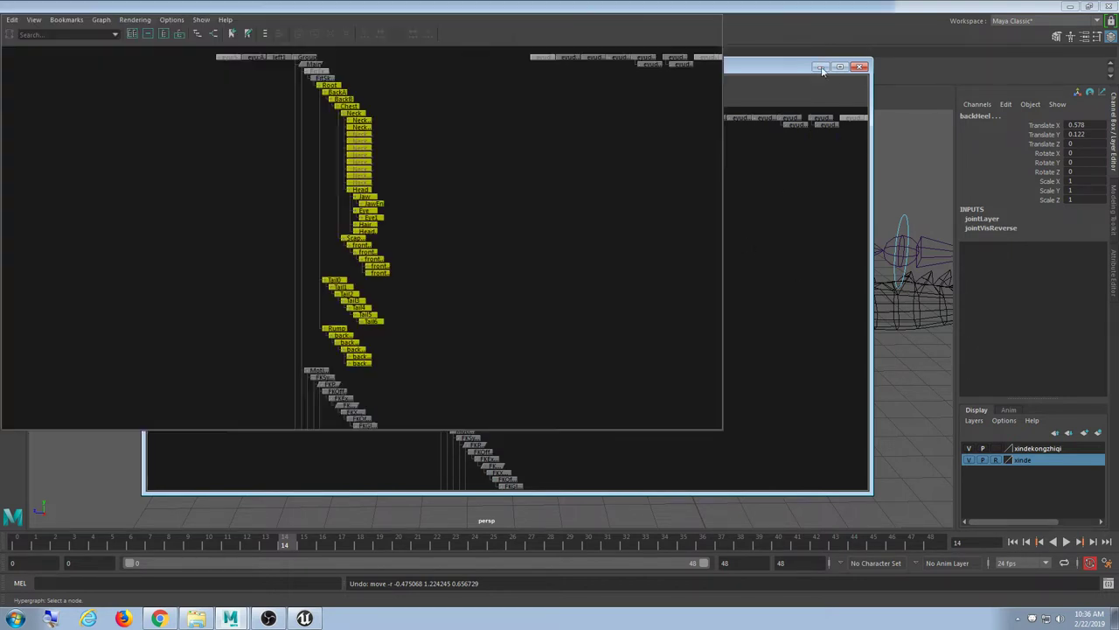
double_click(803, 7)
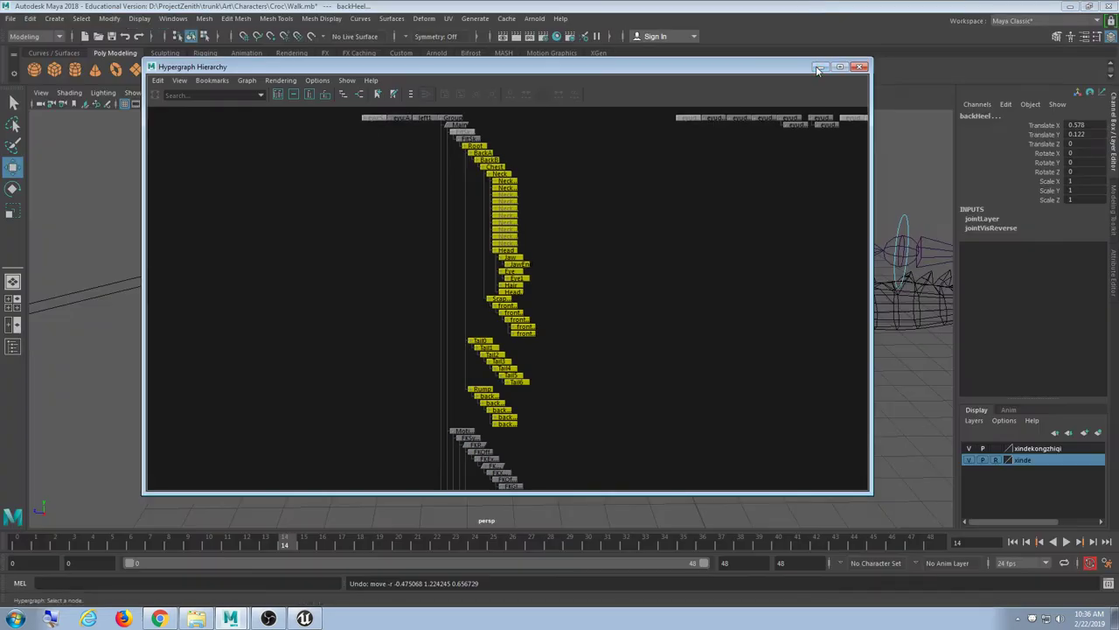
Minimize the Hypergraph, clear the selection, then reselect the crocodile rig in the viewport and extend the selection to its full hierarchy.
click(818, 67)
alt+drag(744, 198, 720, 184)
click(780, 175)
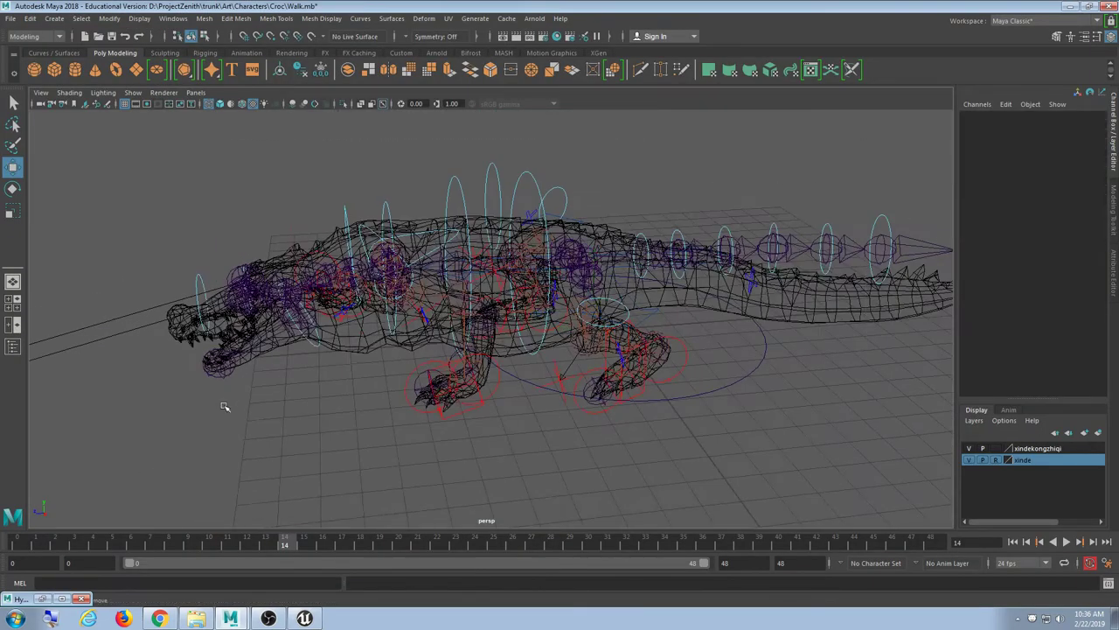
drag(224, 405, 472, 514)
click(735, 438)
click(130, 92)
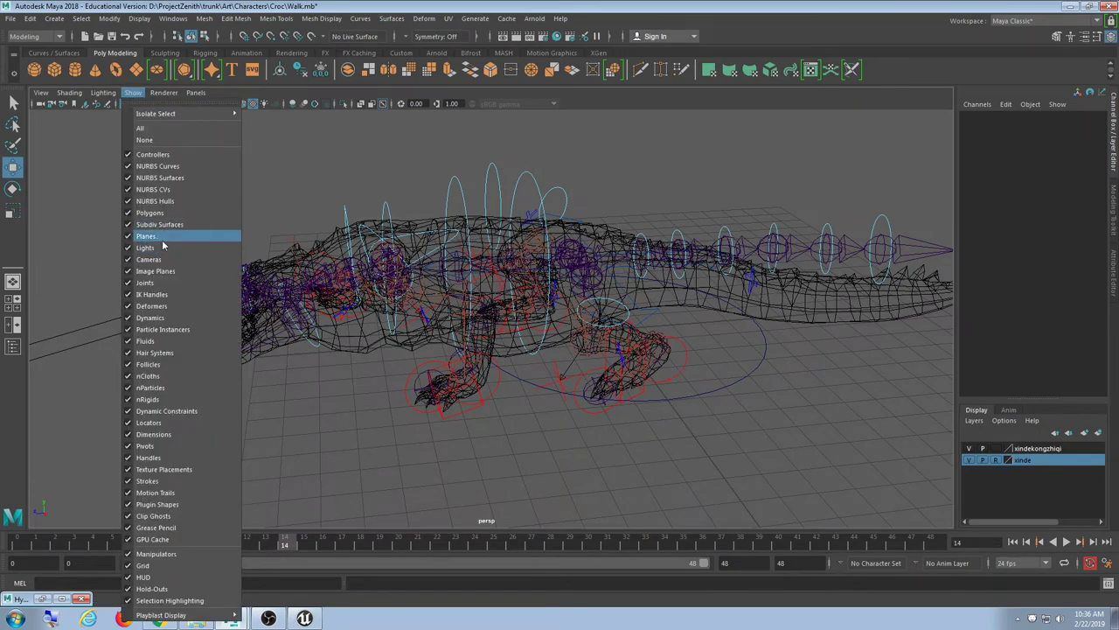
click(391, 171)
drag(263, 125, 674, 354)
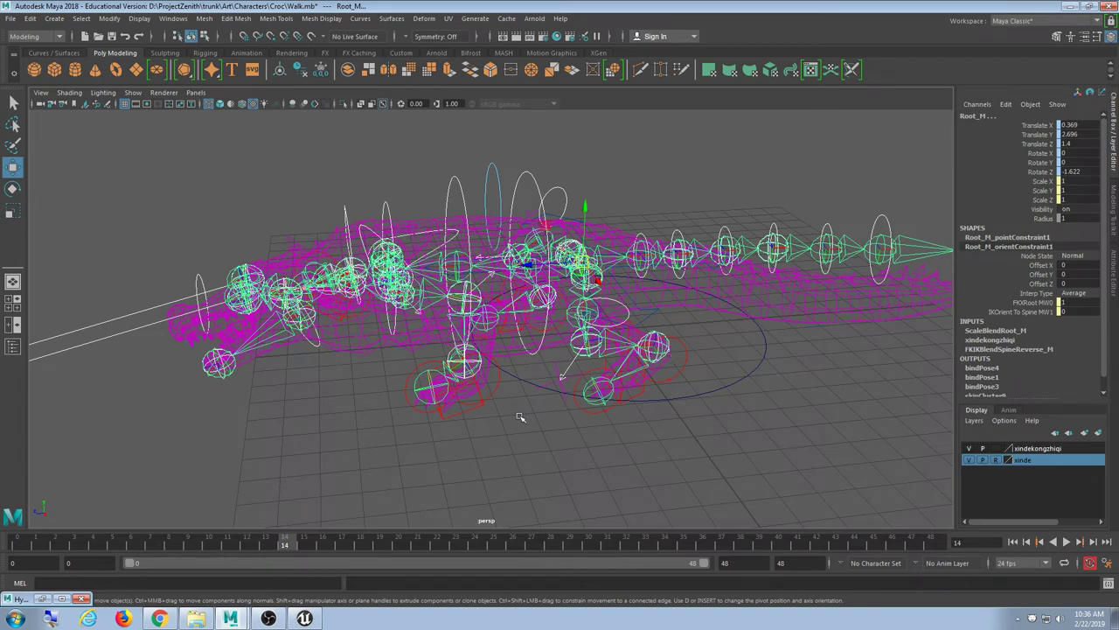
drag(365, 189, 475, 127)
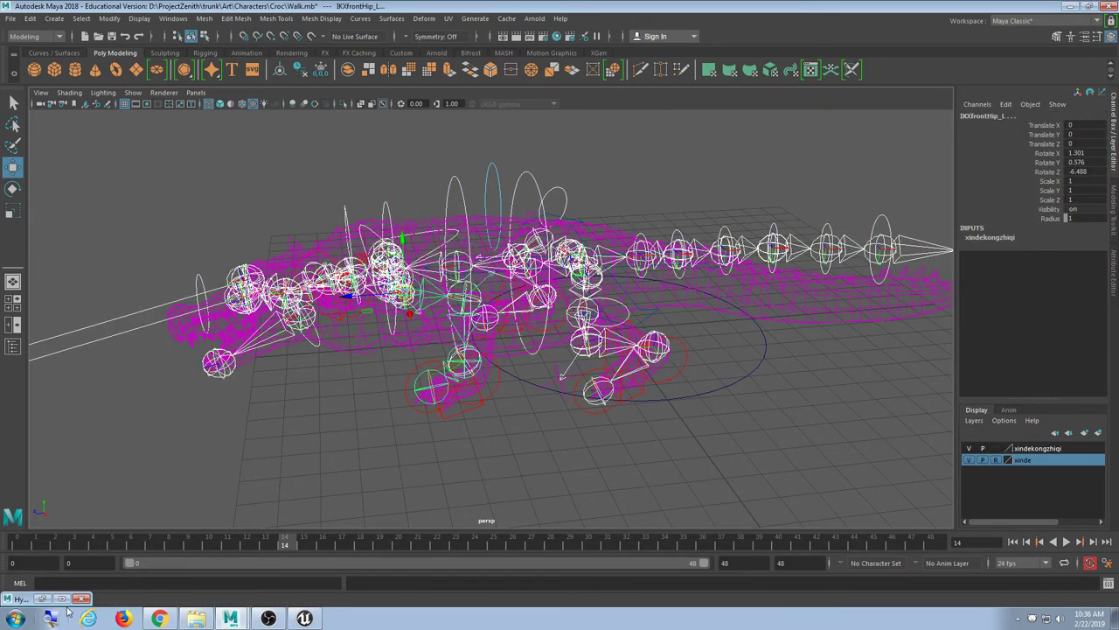
click(80, 18)
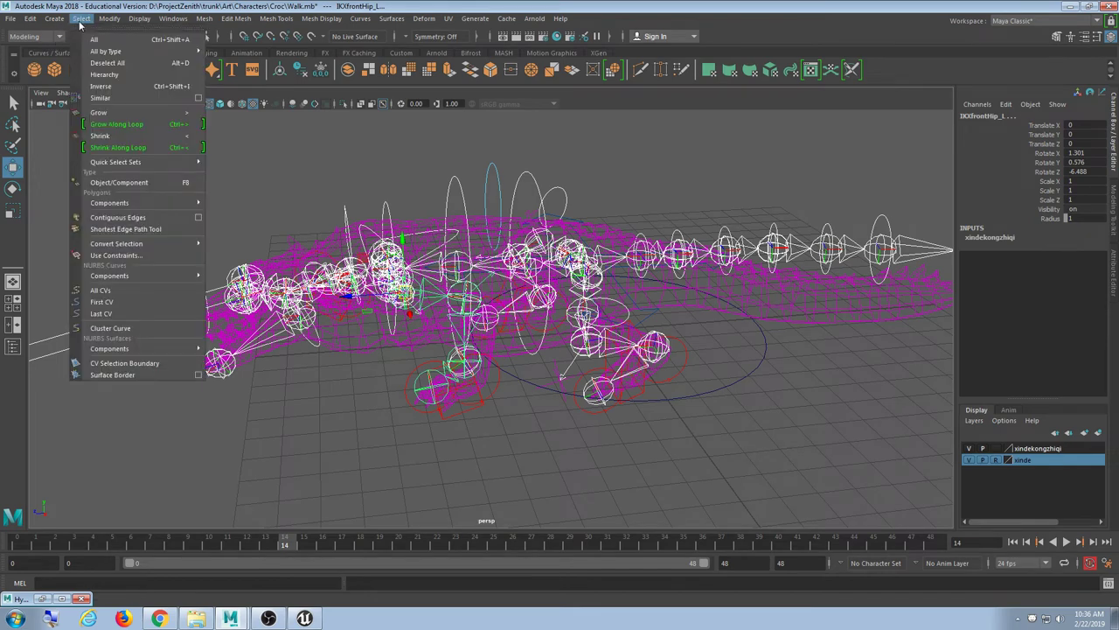
click(112, 75)
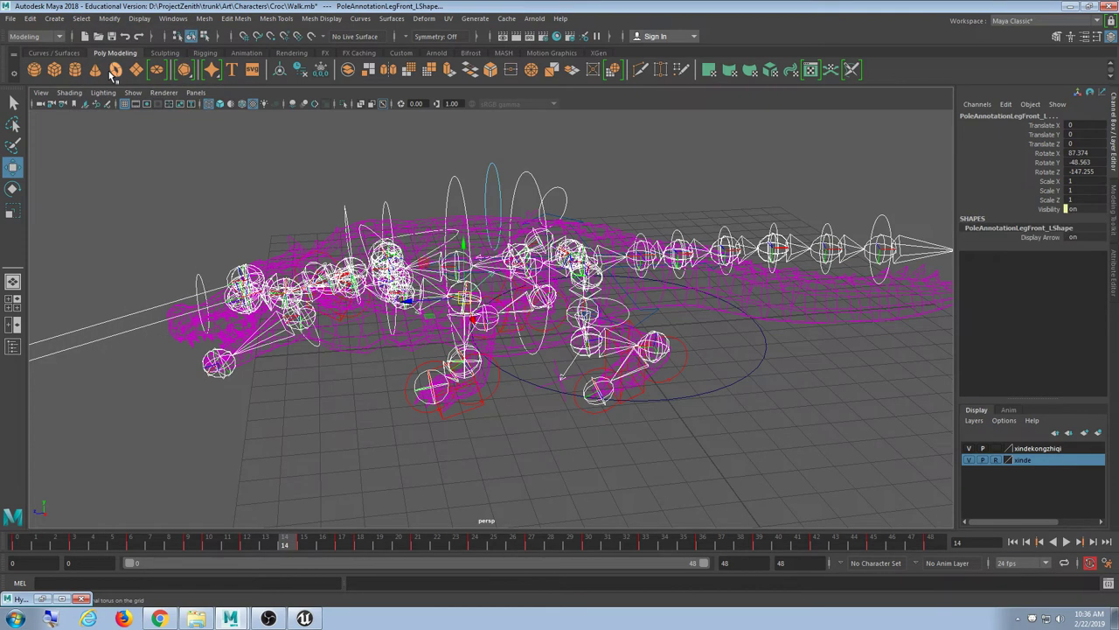
Restore the Hypergraph and examine which rig nodes are highlighted throughout the hierarchy.
click(42, 599)
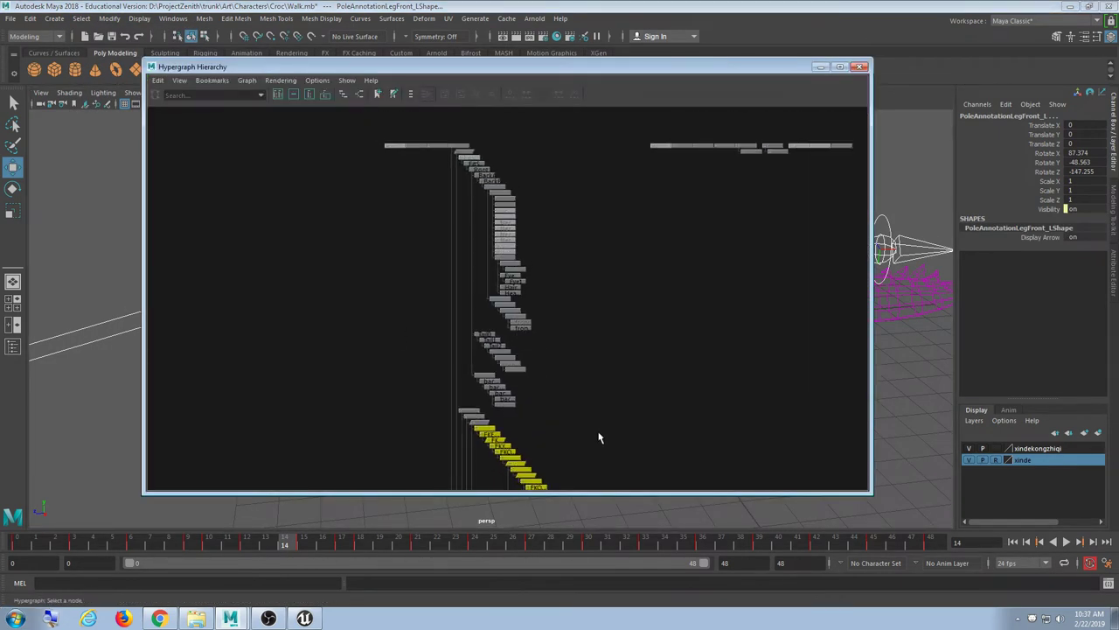
scroll(599, 433, down, 1)
alt+middle_drag(603, 458, 591, 209)
alt+middle_drag(587, 374, 579, 336)
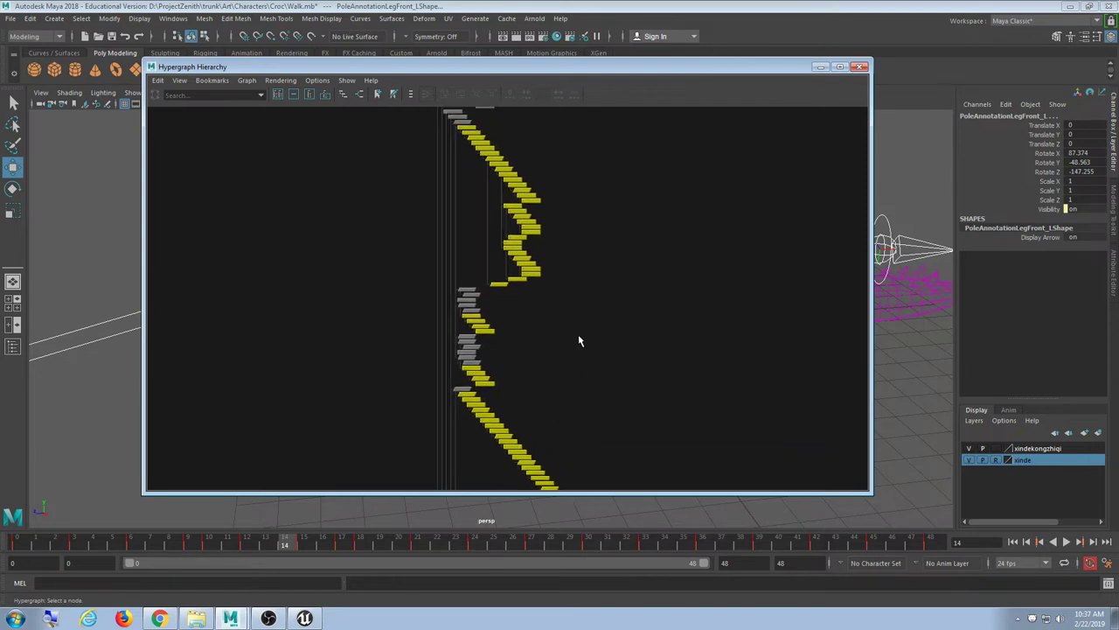
scroll(592, 369, down, 8)
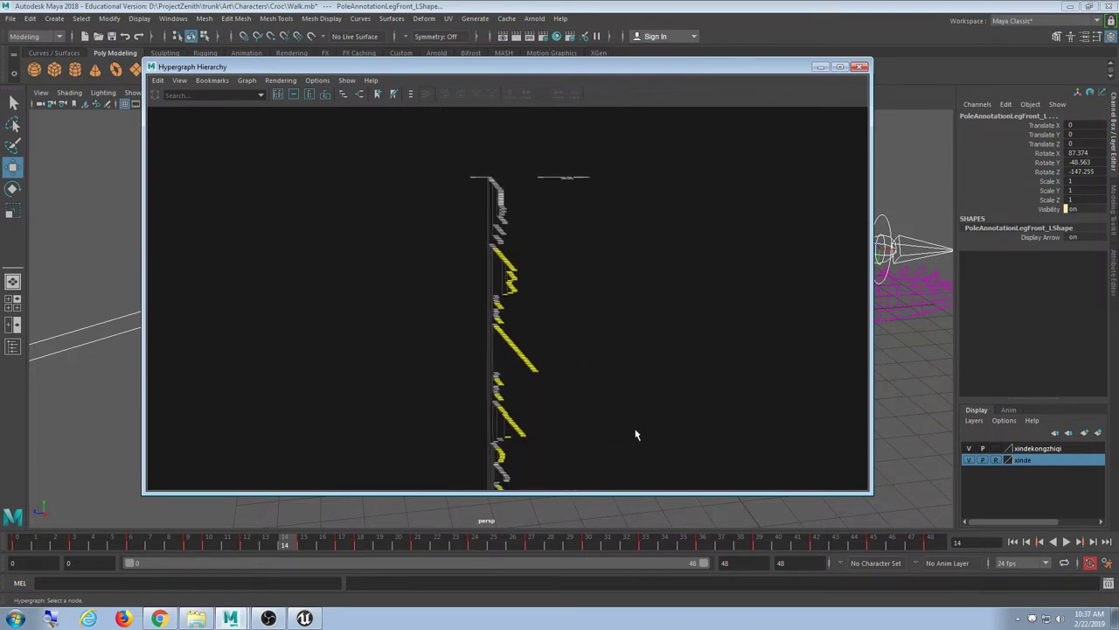
alt+middle_drag(625, 446, 622, 302)
alt+middle_drag(606, 392, 588, 453)
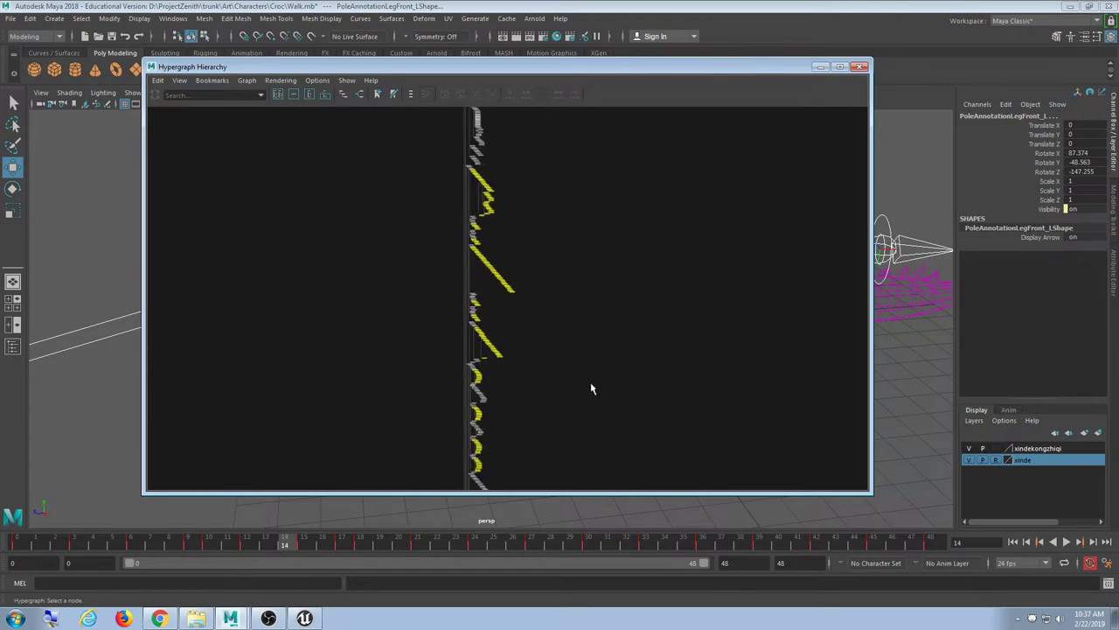
scroll(591, 382, down, 2)
alt+middle_drag(580, 392, 583, 373)
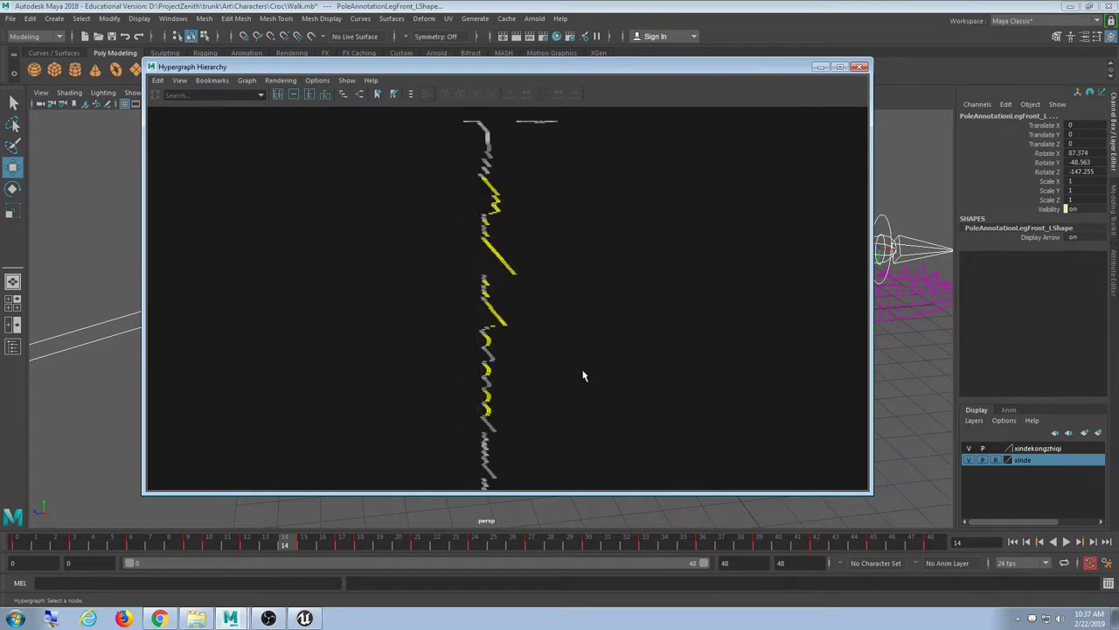
Return to the viewport, deselect everything and box-select the crocodile's joints and mesh again together with their hierarchy.
click(820, 67)
mouse_move(610, 400)
alt+mouse_down()
mouse_move(604, 372)
mouse_move(624, 402)
alt+mouse_up()
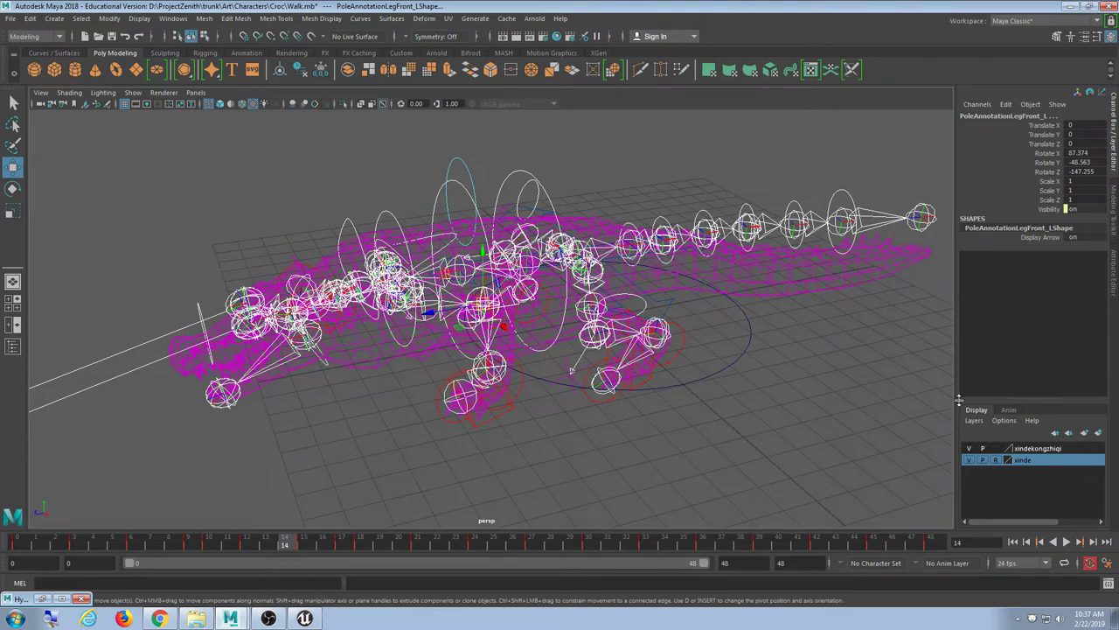
click(750, 159)
drag(736, 162, 321, 534)
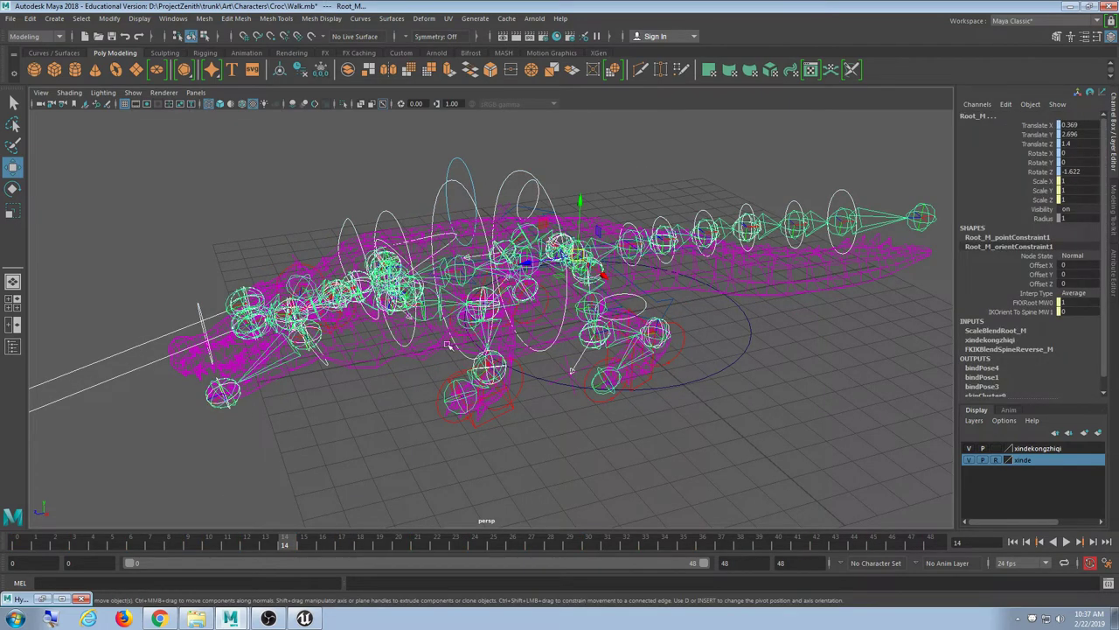
click(81, 18)
click(103, 87)
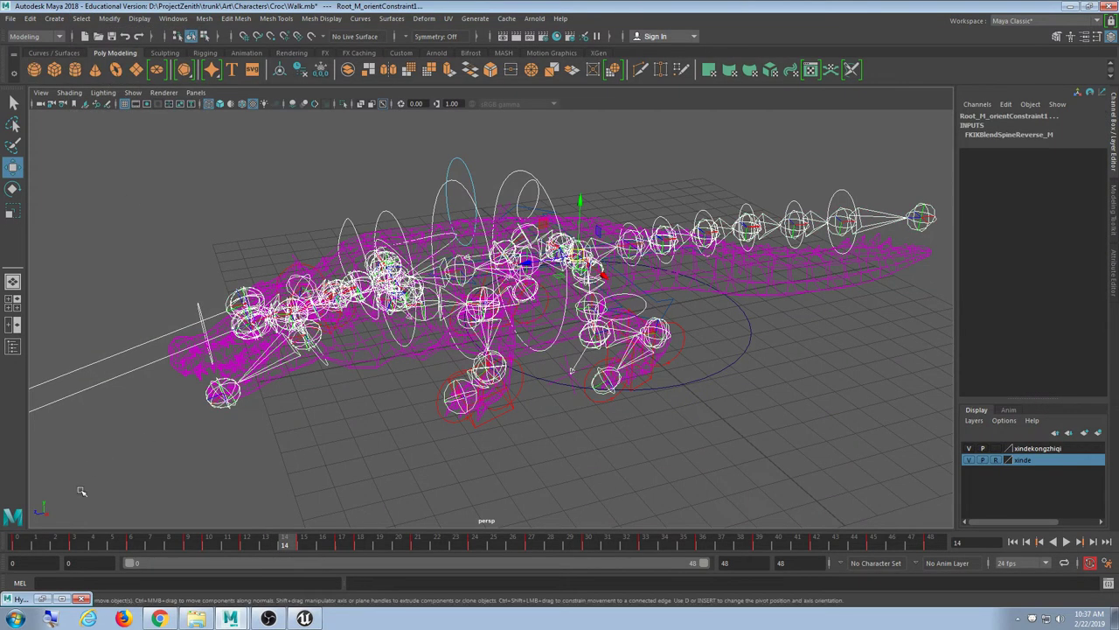
Check the whole node tree in the Hypergraph for the selected branches and minimize the window again.
click(46, 599)
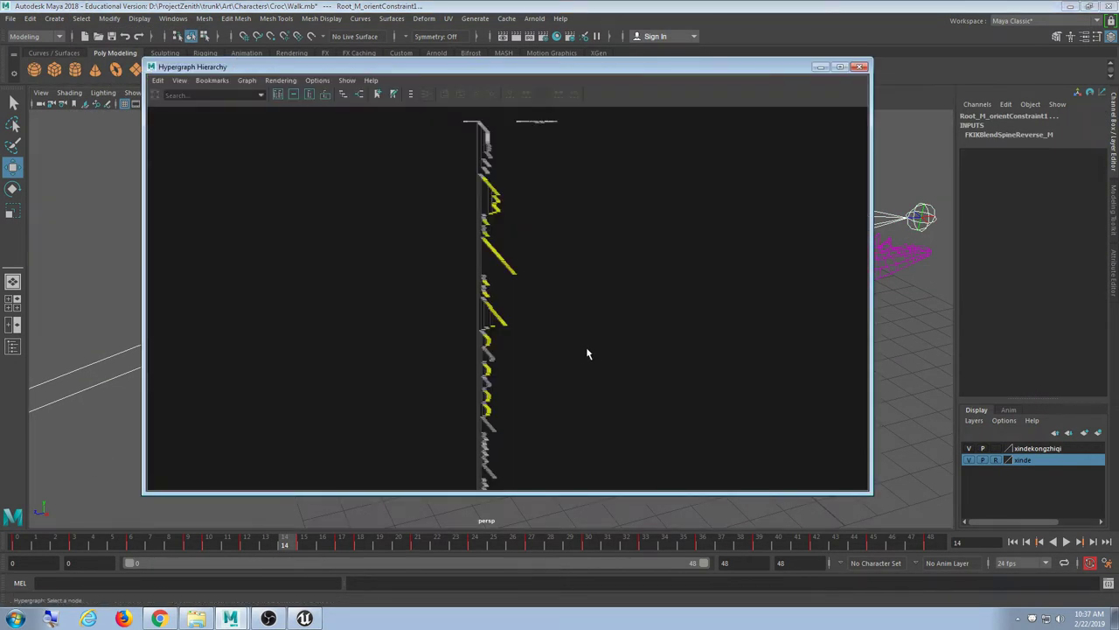
drag(781, 80, 783, 125)
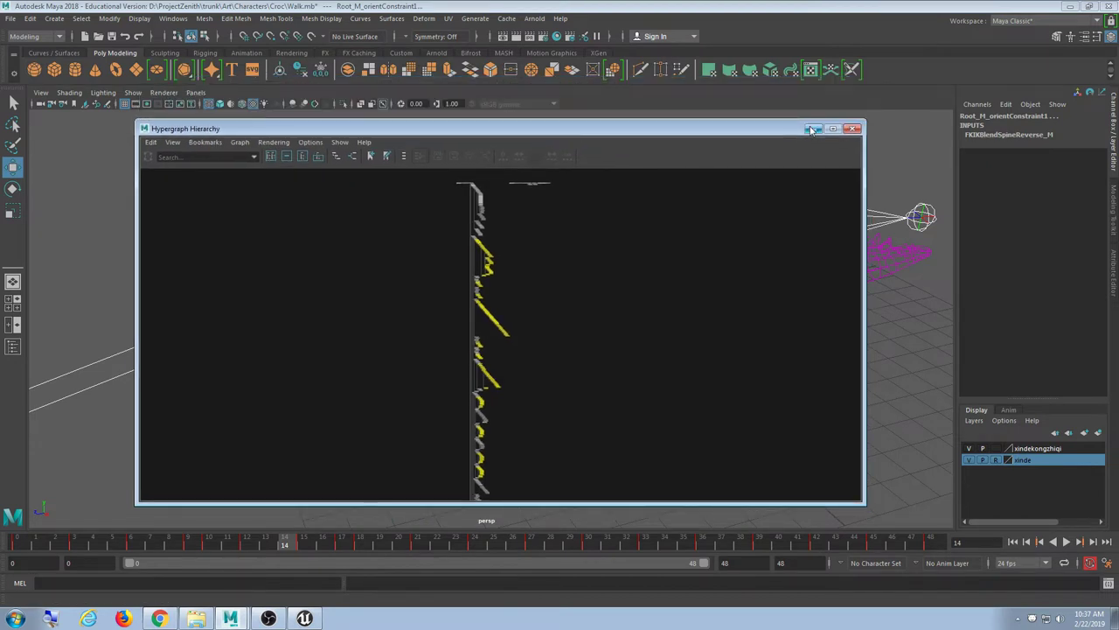
key(a)
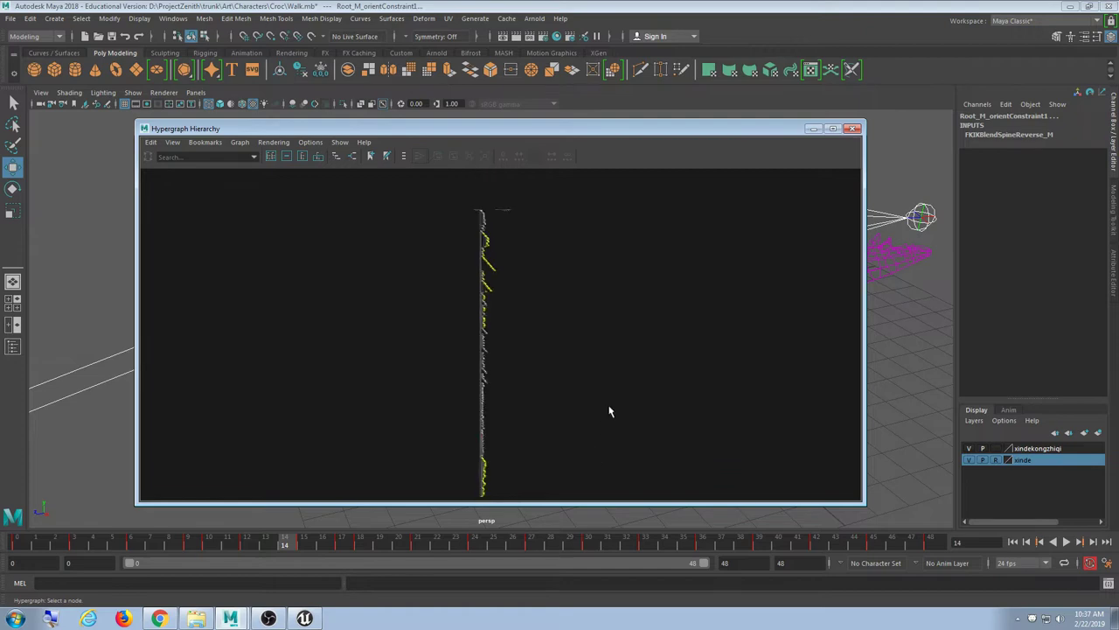
click(814, 129)
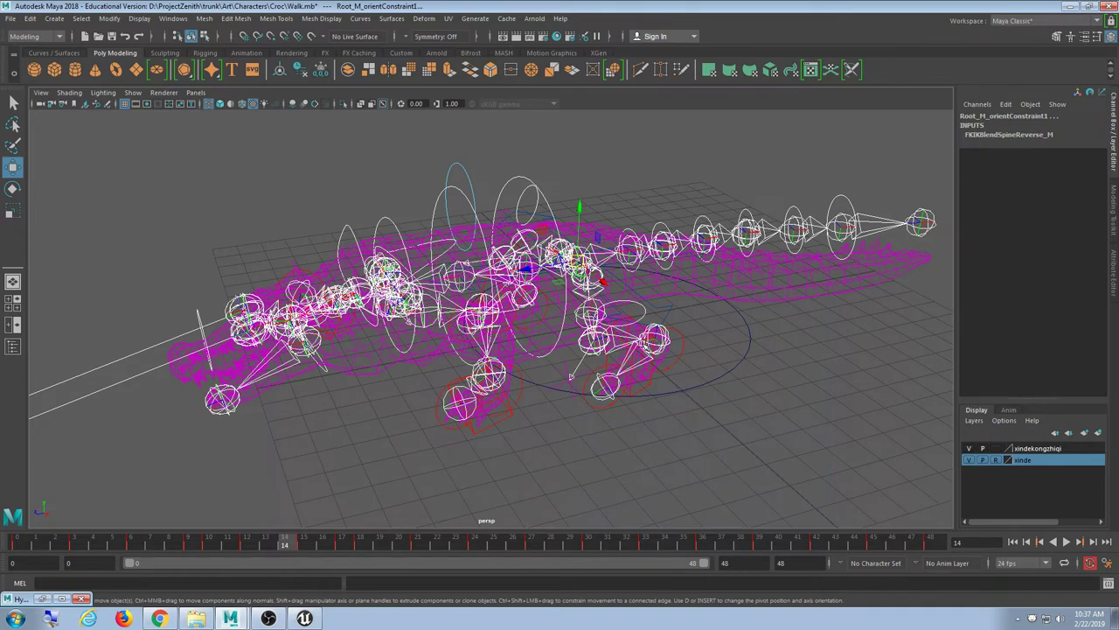
Play the walk cycle with the rig selected and return the current time to frame 0.
alt+middle_drag(731, 393, 691, 400)
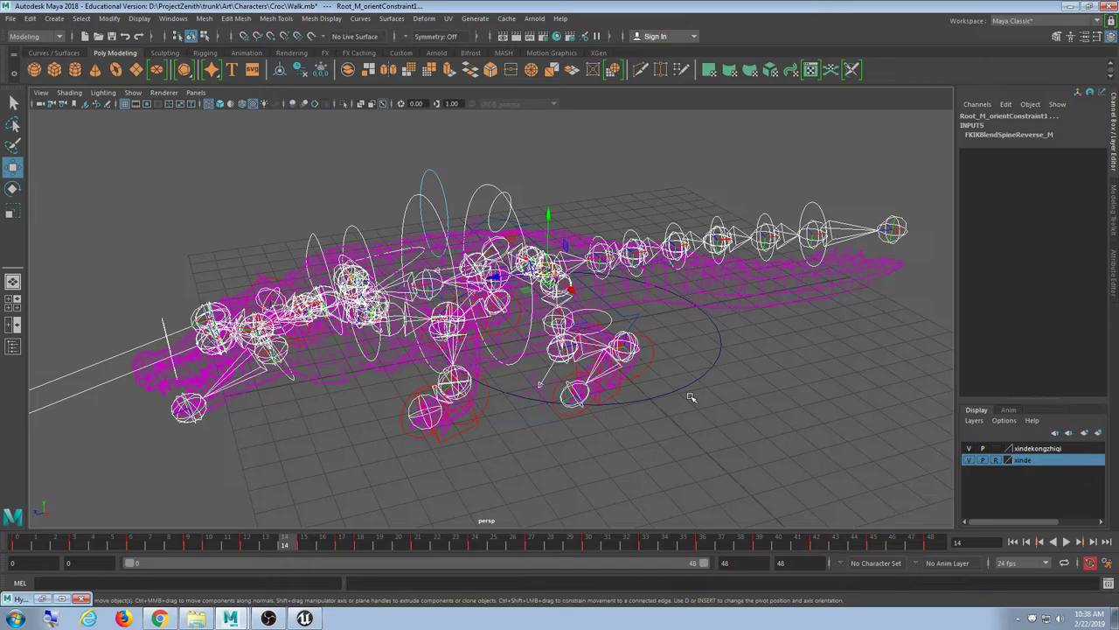
drag(285, 545, 26, 544)
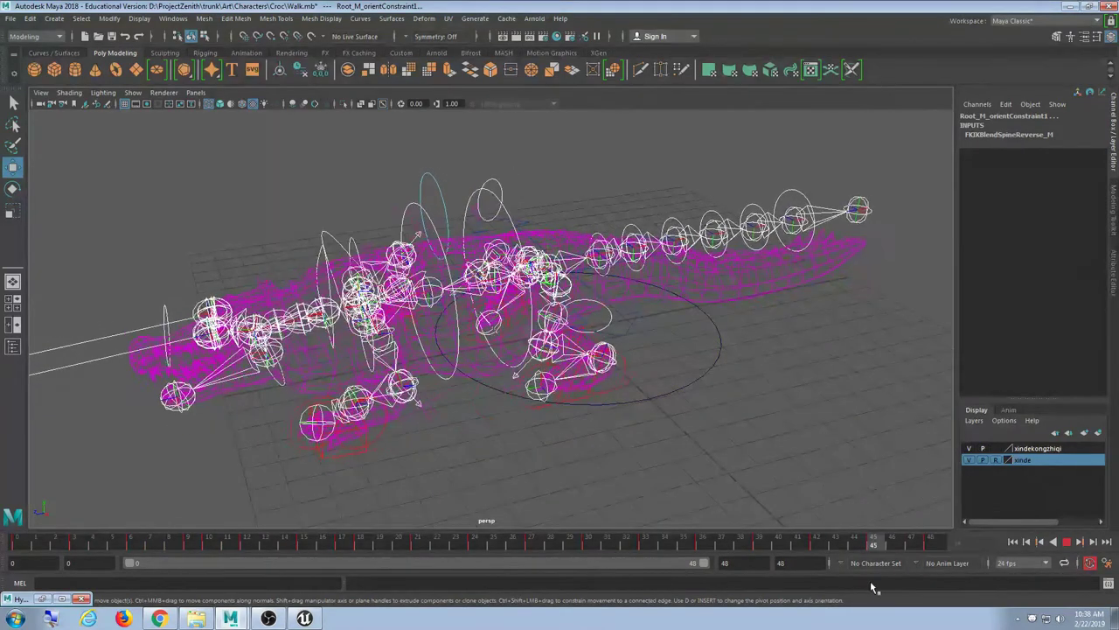
key(alt+v)
key(alt+v)
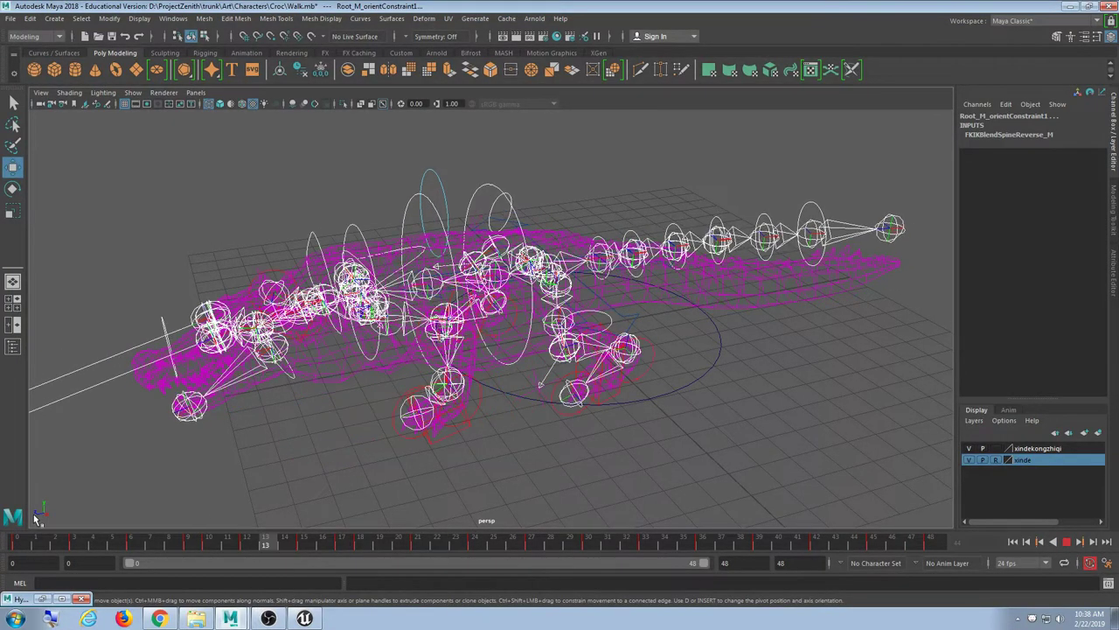
click(17, 541)
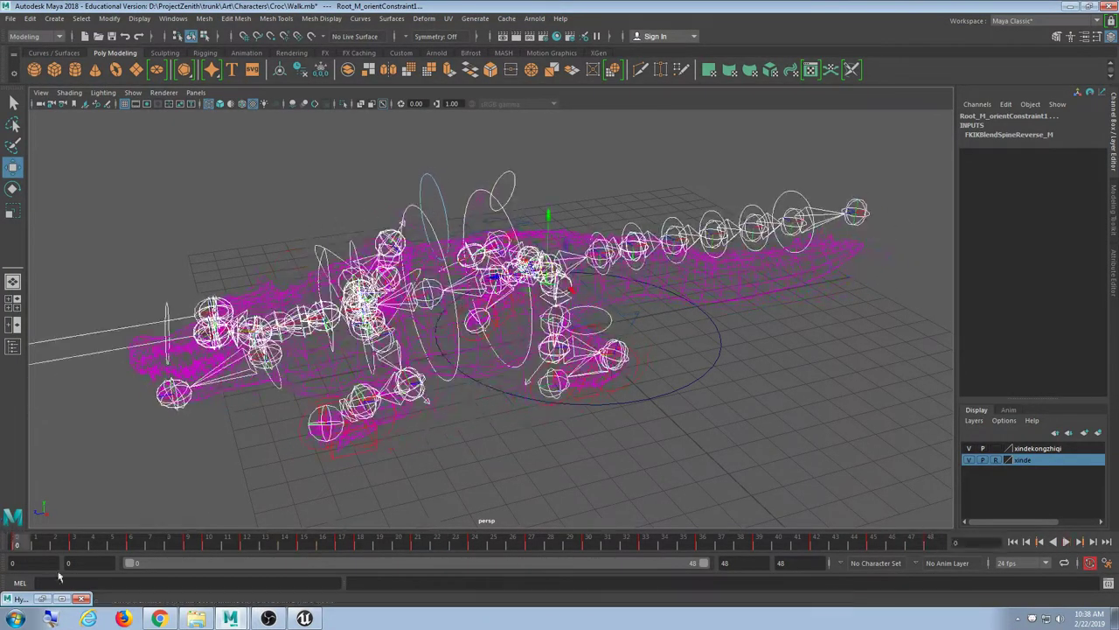
Recheck the selected nodes in the Hypergraph and locate the Bake Simulation command among the key editing commands.
click(45, 597)
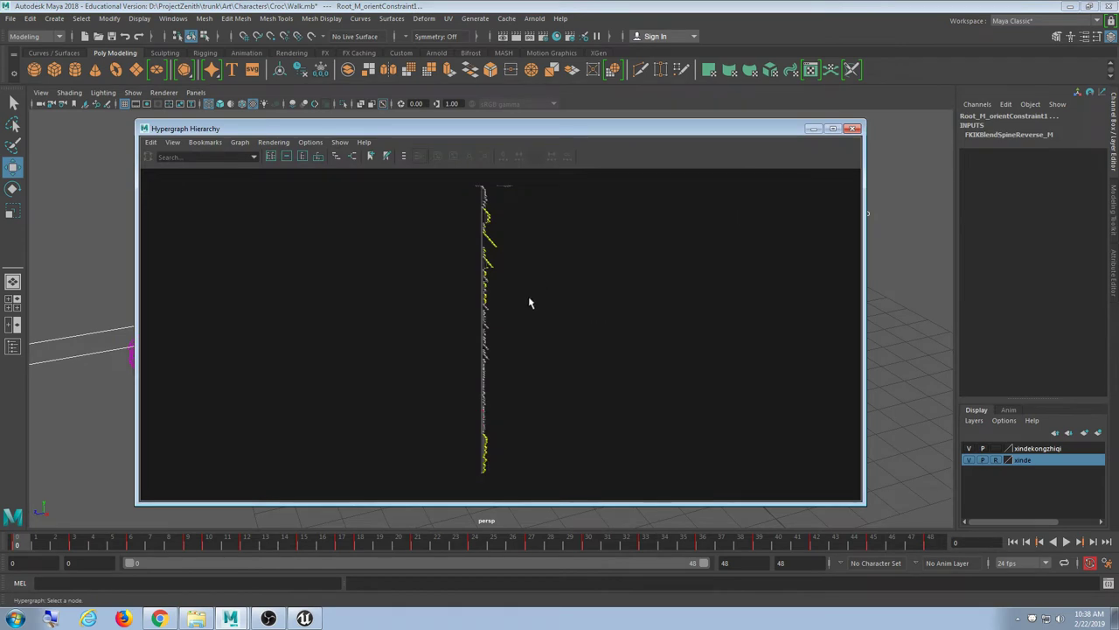
click(813, 129)
click(31, 18)
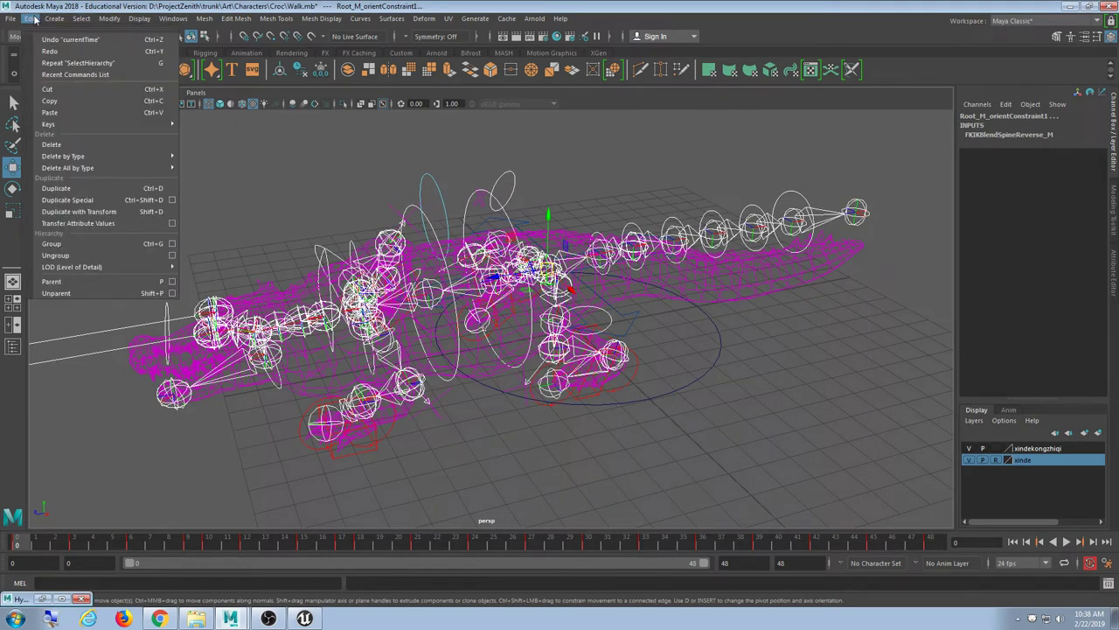
mouse_move(63, 23)
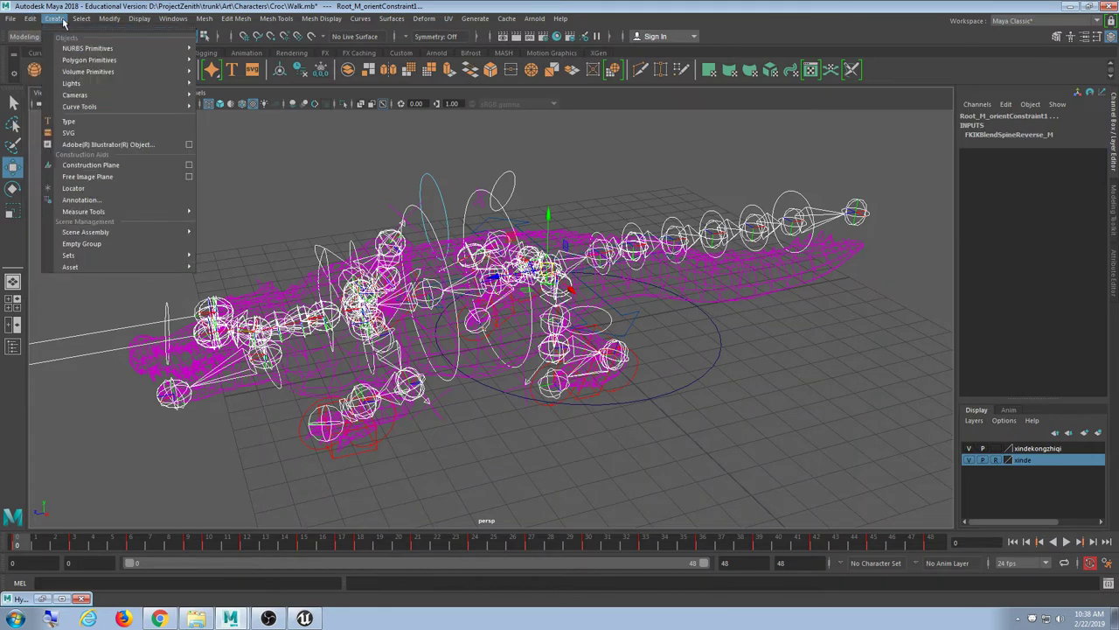
mouse_move(74, 124)
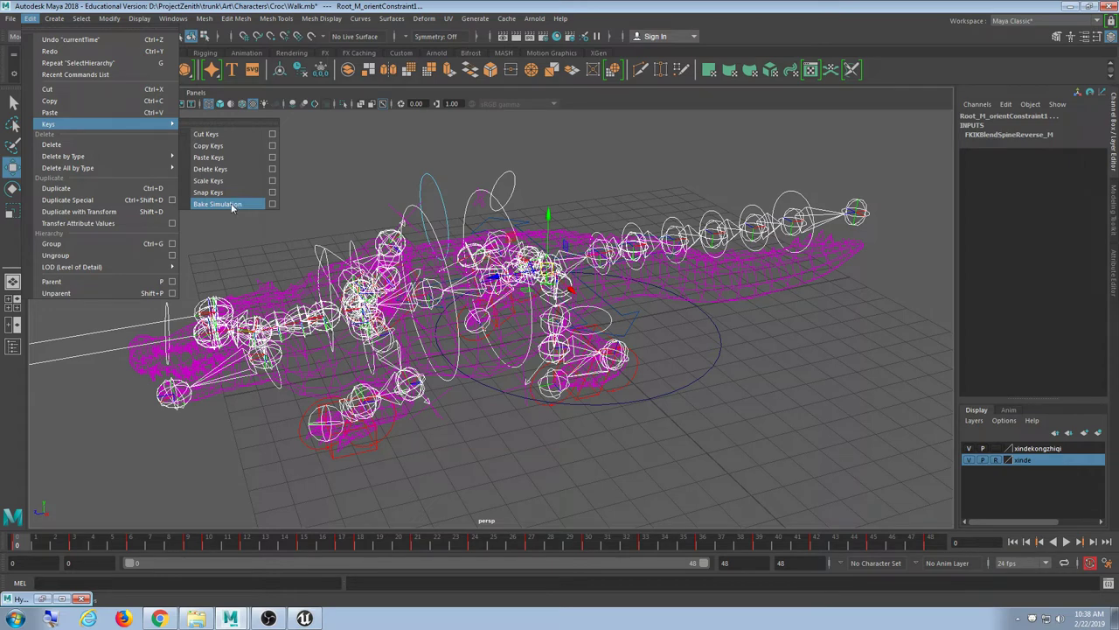
click(696, 350)
Box-select the whole crocodile rig together with its hierarchy and bake its animation with Bake Simulation.
click(891, 418)
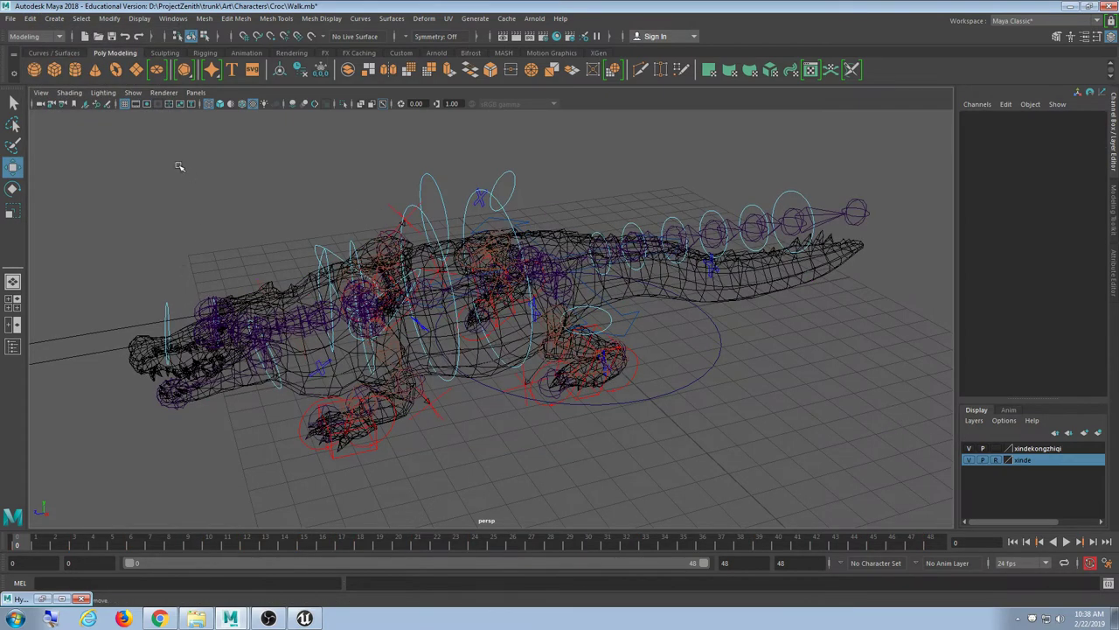
drag(179, 166, 764, 455)
click(759, 450)
drag(707, 140, 186, 426)
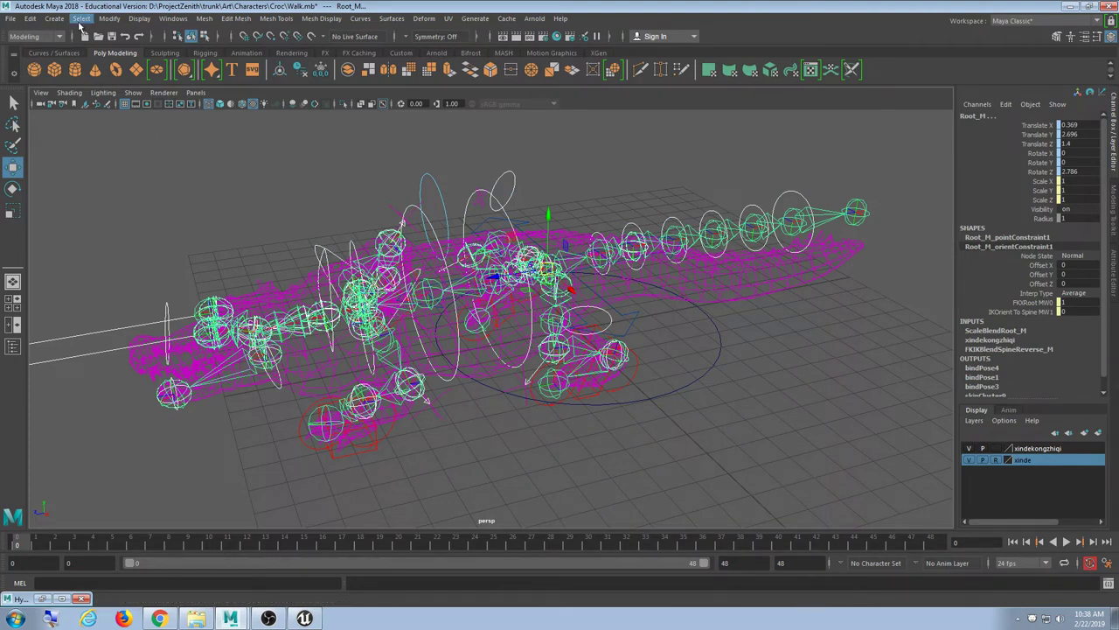
click(81, 19)
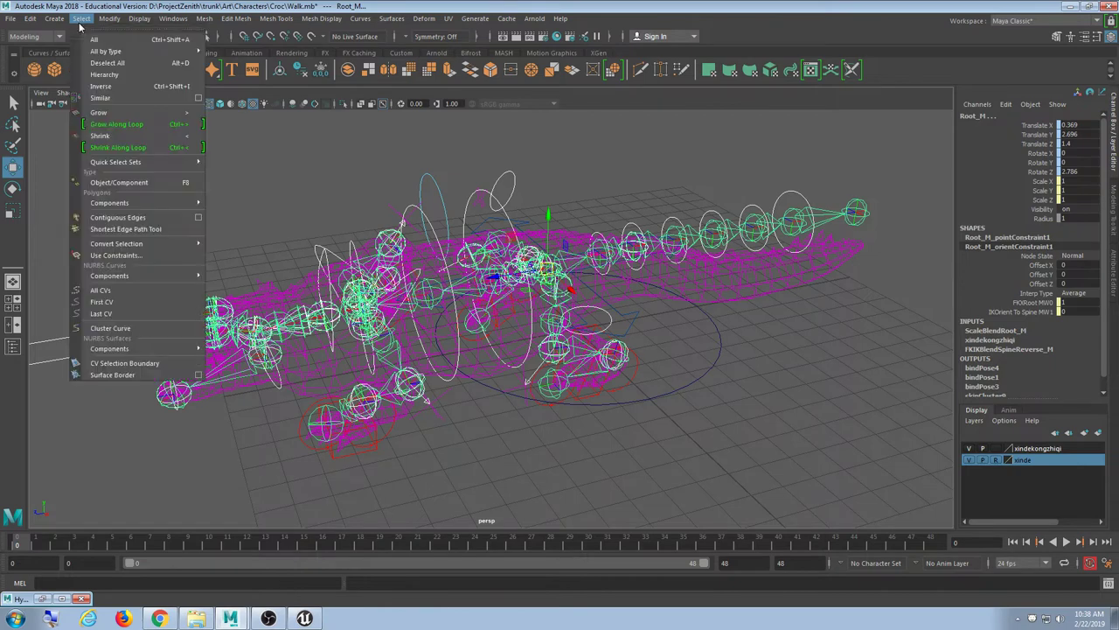
click(106, 75)
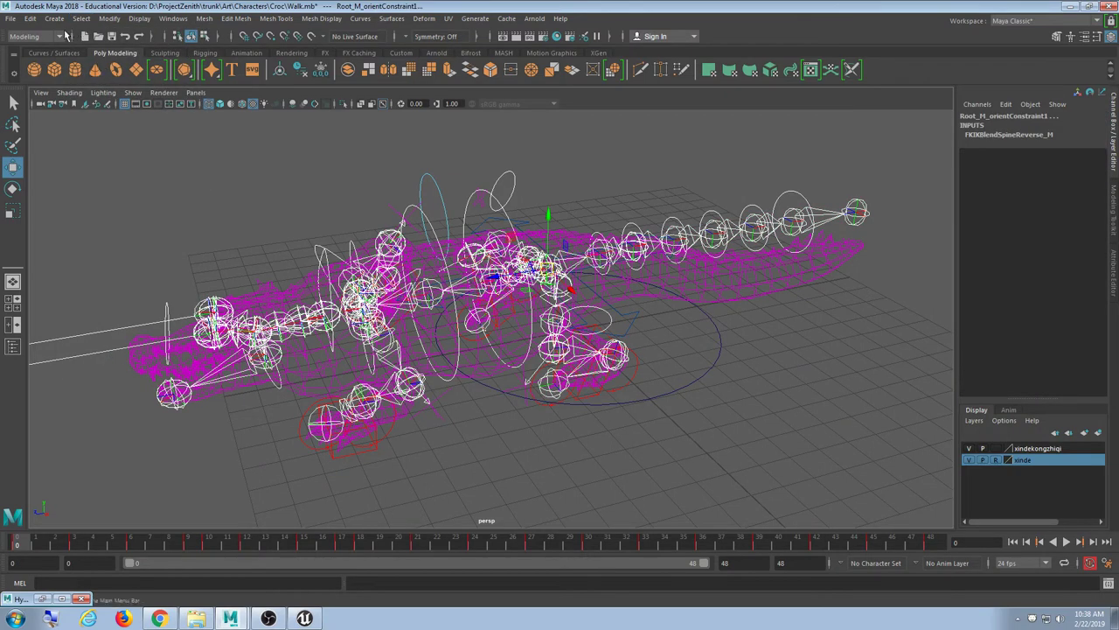
click(30, 19)
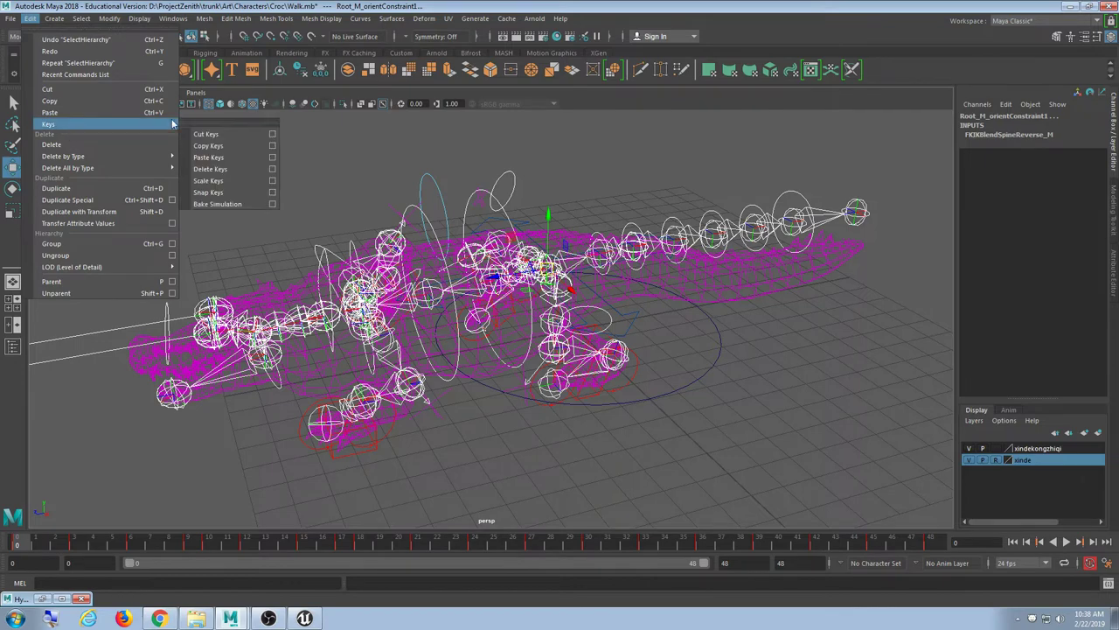
click(219, 202)
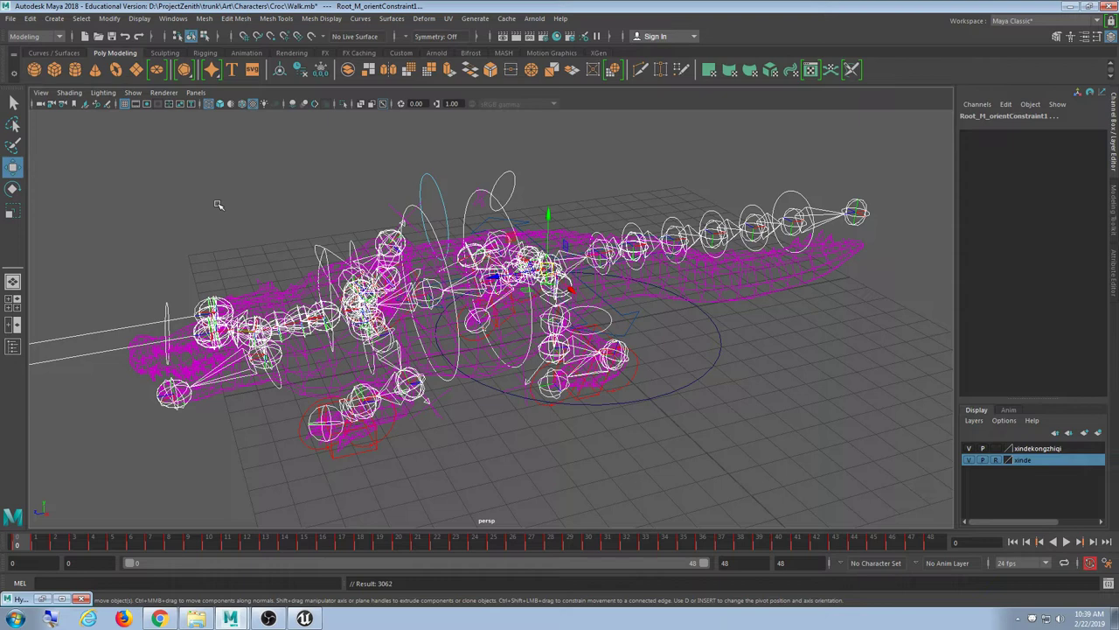
Play the baked walk cycle, return the current time to frame 0 and clear the selection.
scroll(638, 215, down, 5)
scroll(630, 236, up, 5)
scroll(621, 245, down, 2)
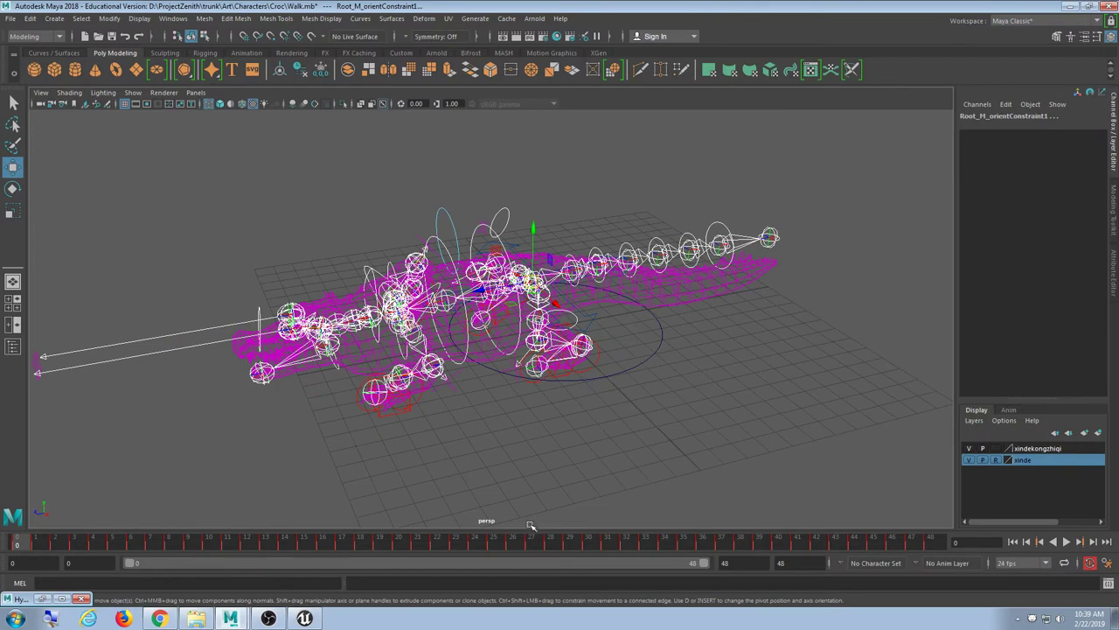
key(alt+v)
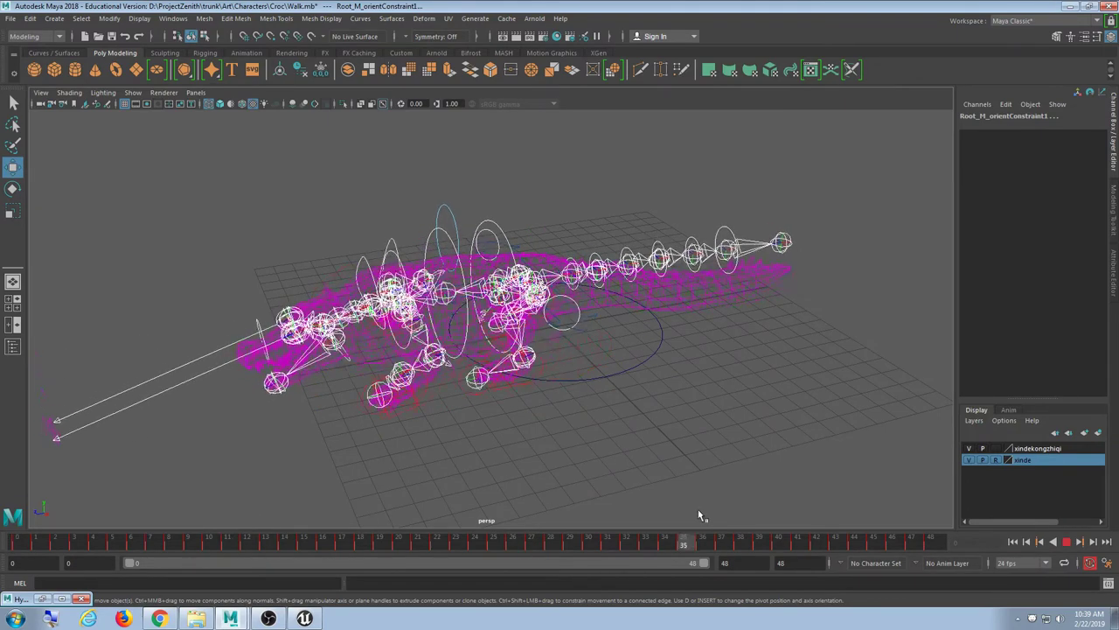
click(18, 540)
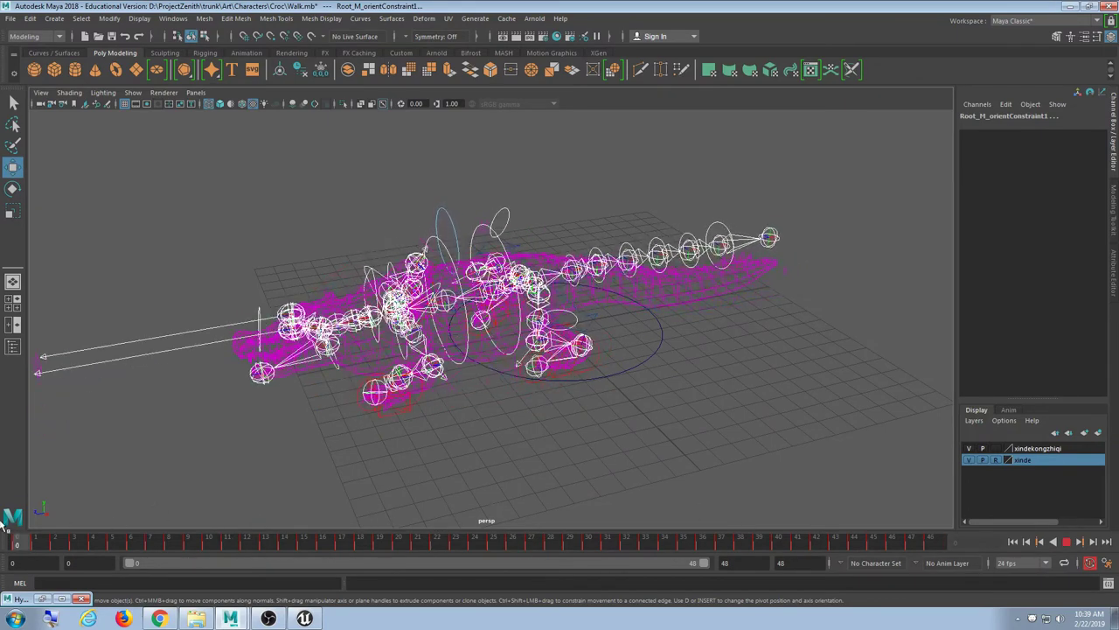
click(733, 436)
scroll(666, 396, down, 1)
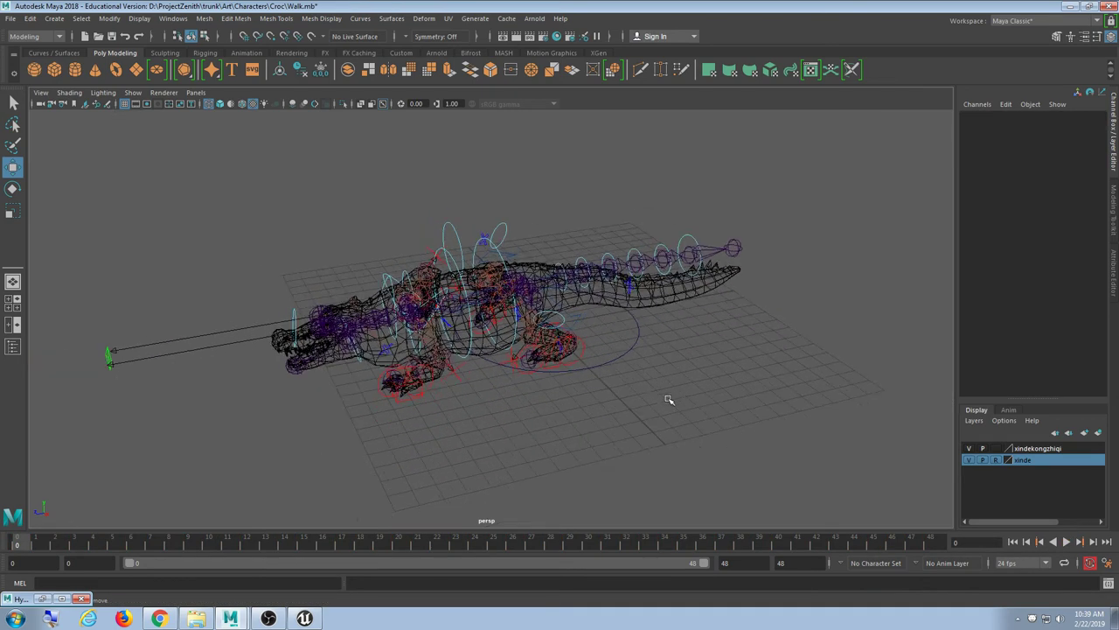
Show only NURBS curves in the viewport, then box-select all the rig's control curves and delete them.
click(133, 93)
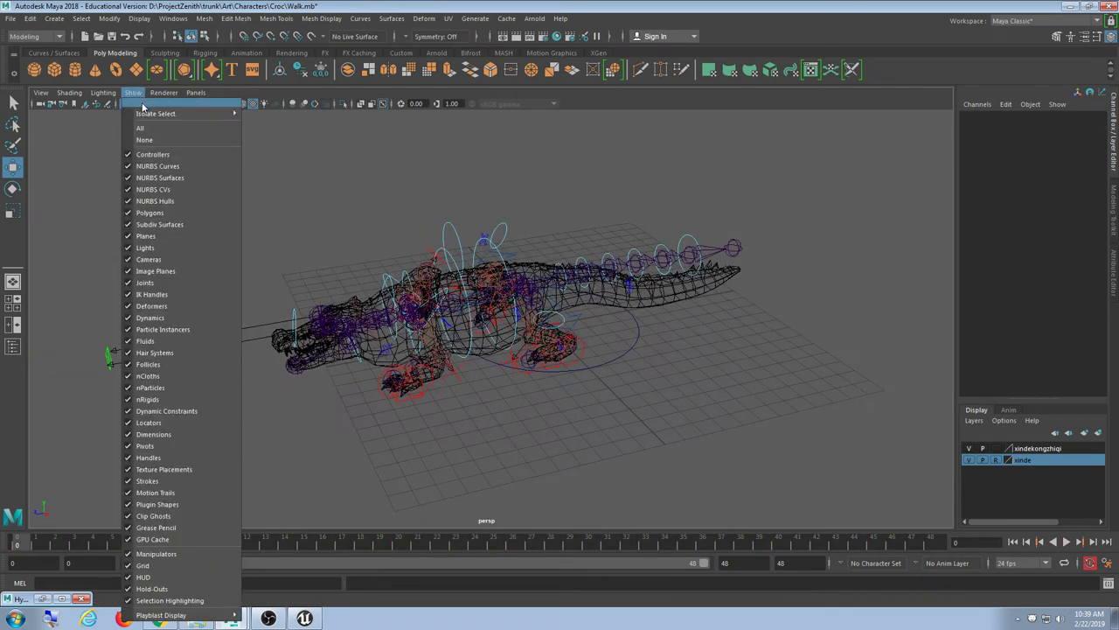
click(155, 140)
click(133, 93)
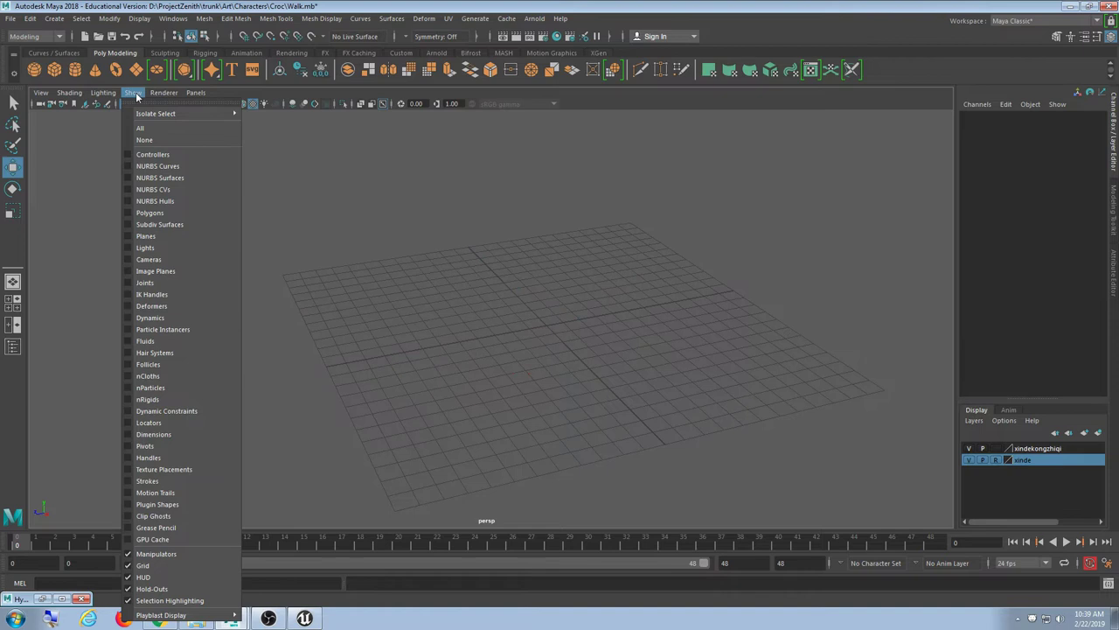
click(165, 165)
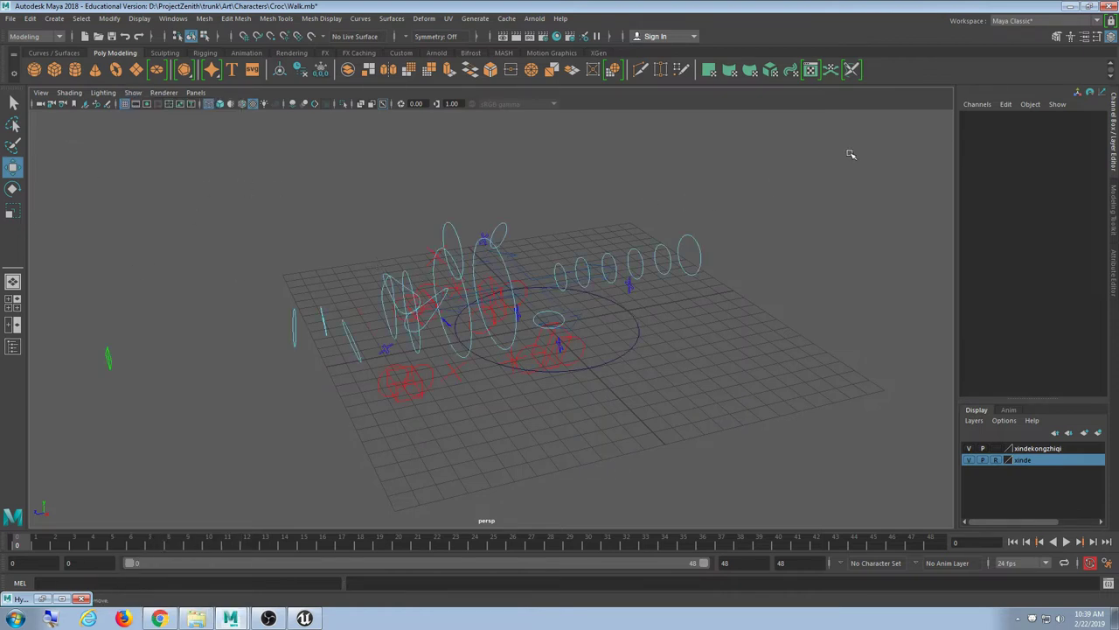
drag(849, 155, 38, 526)
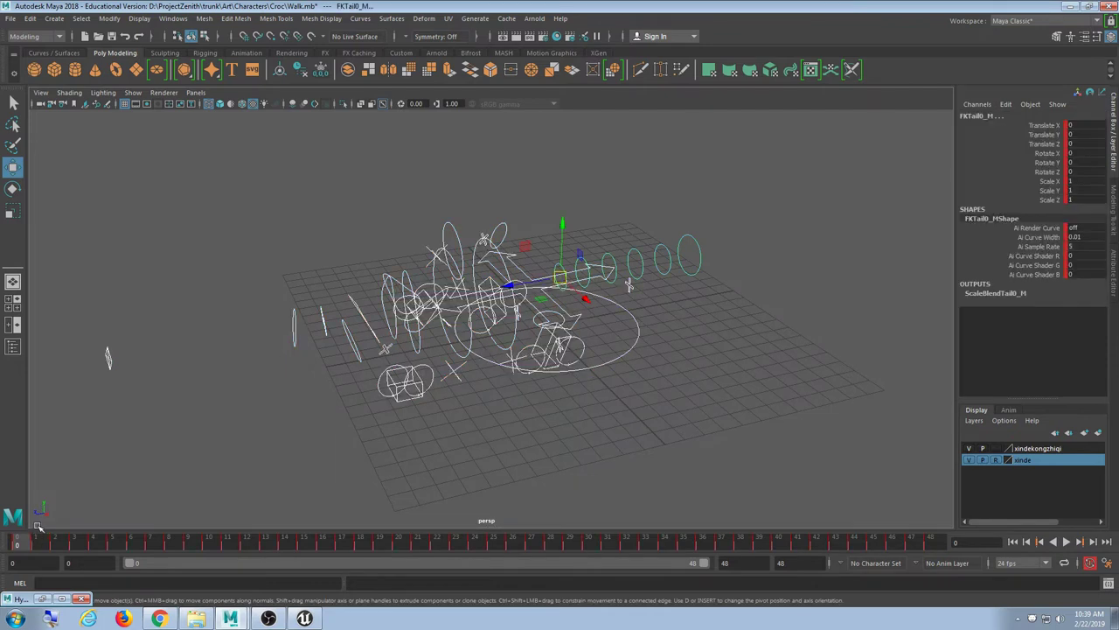
key(Delete)
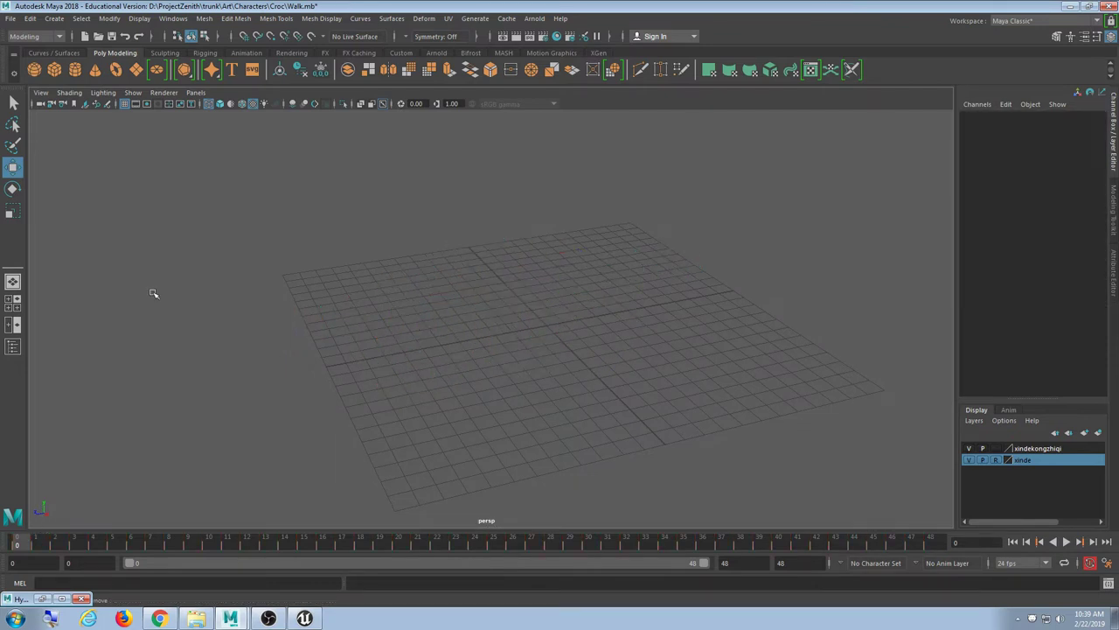
Show all object types again, play the animation and undo the deletion of the control curves.
click(132, 93)
click(146, 129)
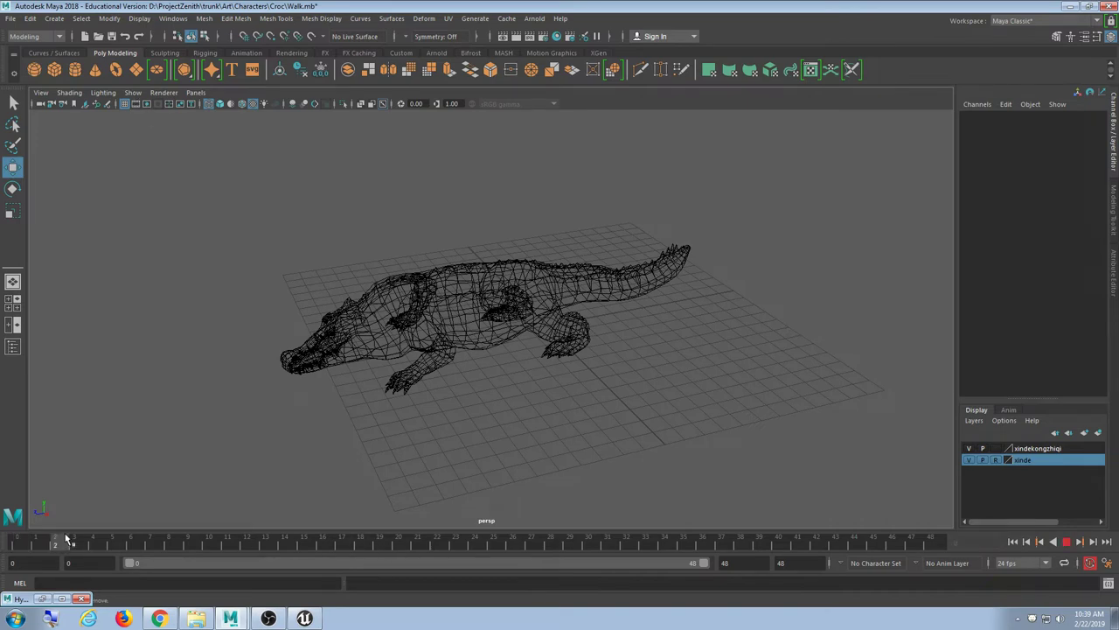
key(ctrl+z)
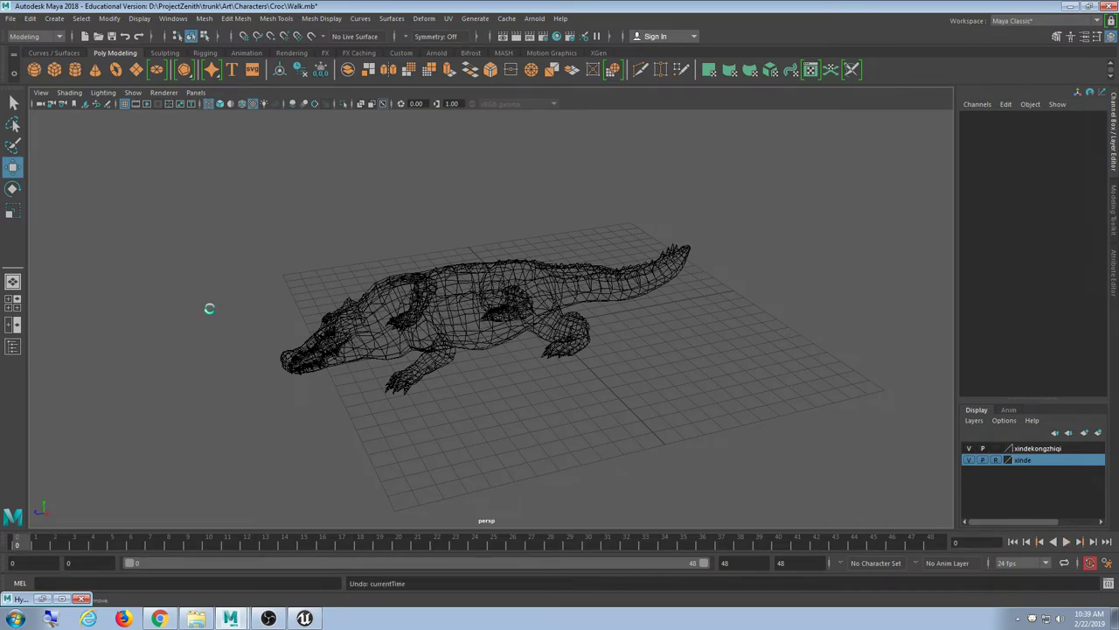
key(alt+v)
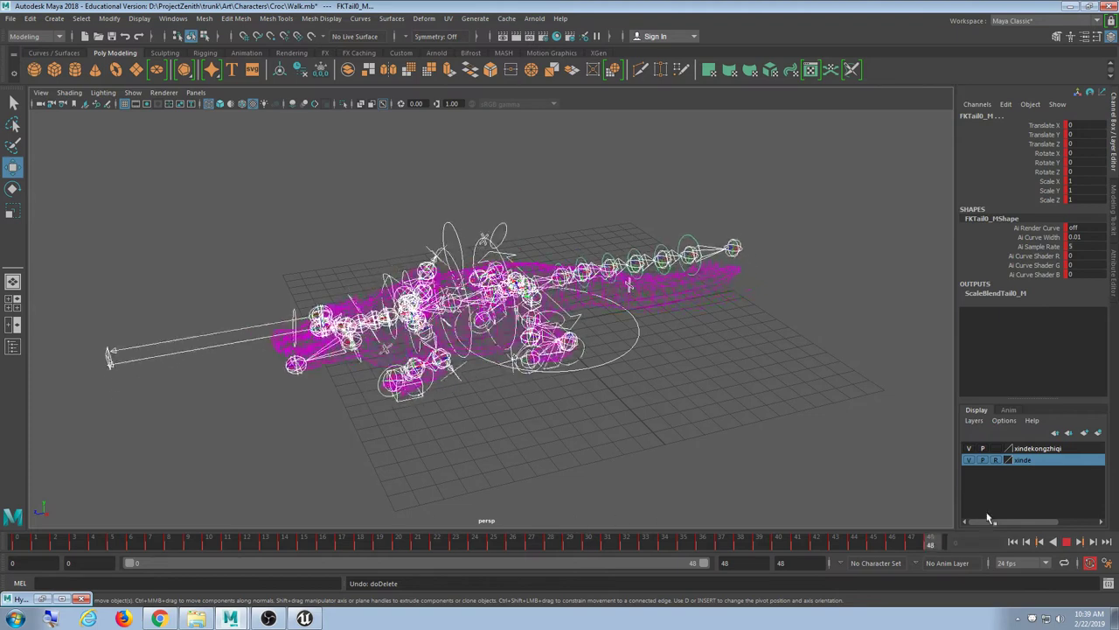
key(Escape)
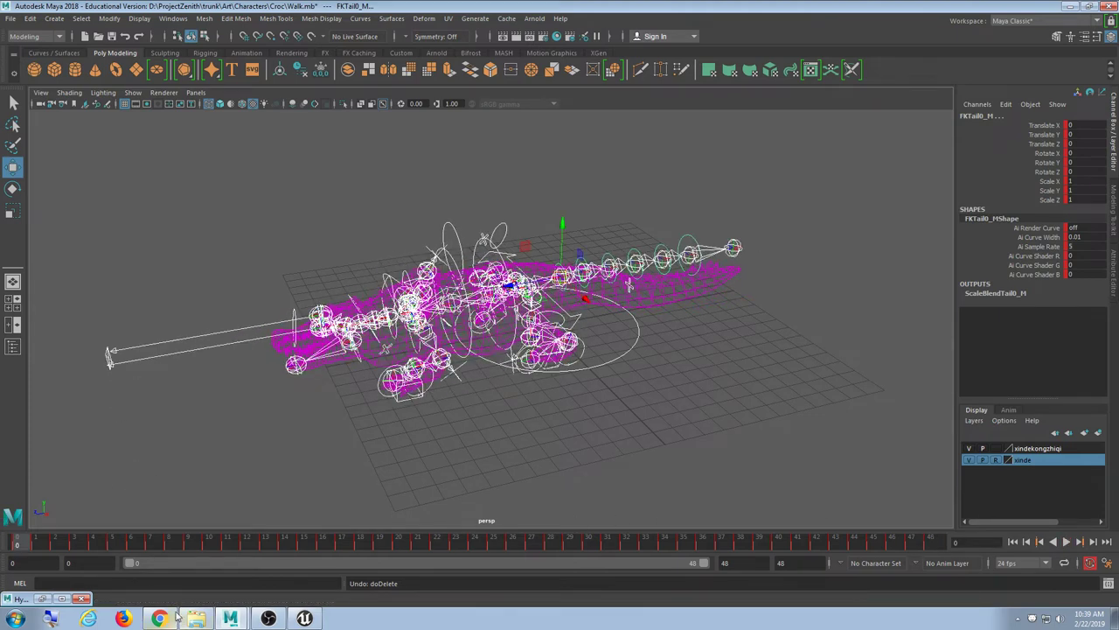
Reselect the crocodile's joints with their hierarchy, play the walk cycle and clear the selection at frame 0.
click(362, 479)
click(303, 316)
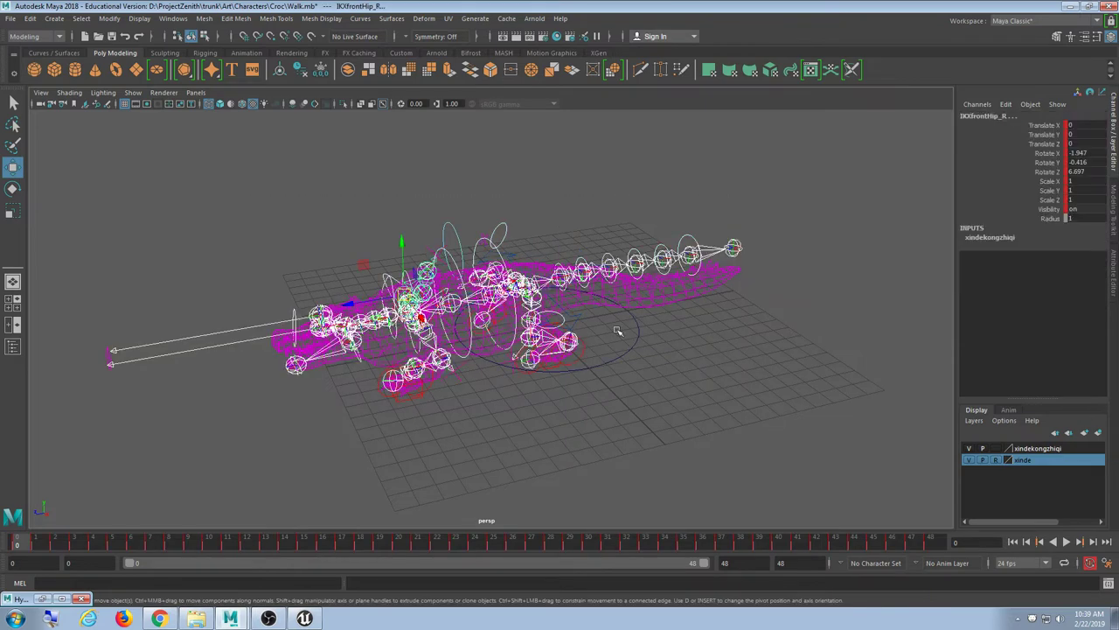
click(80, 18)
click(121, 85)
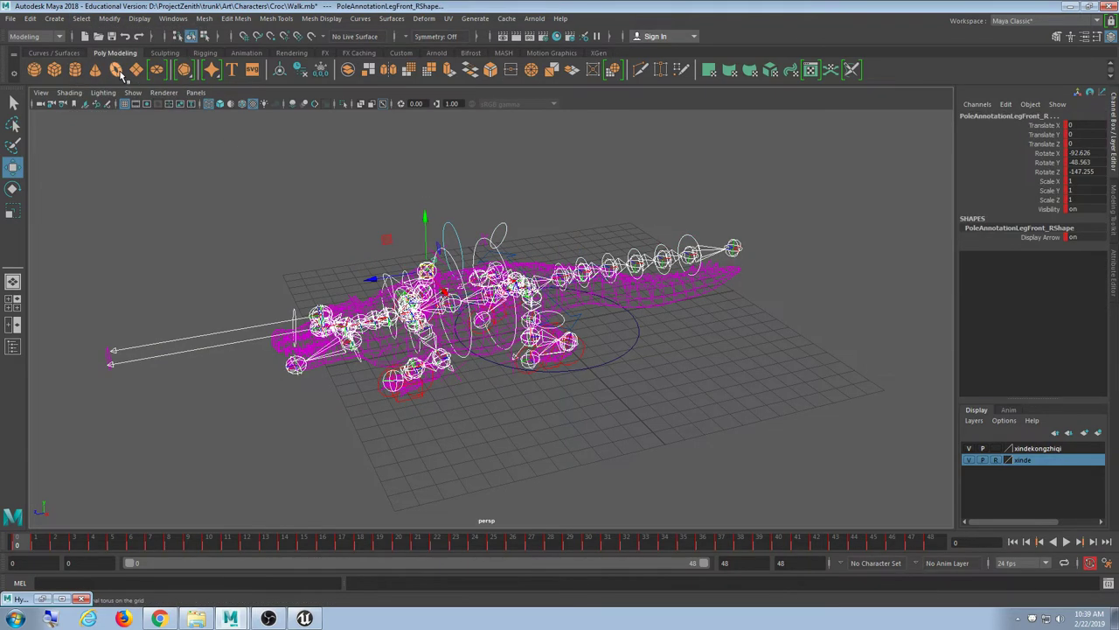
key(alt+v)
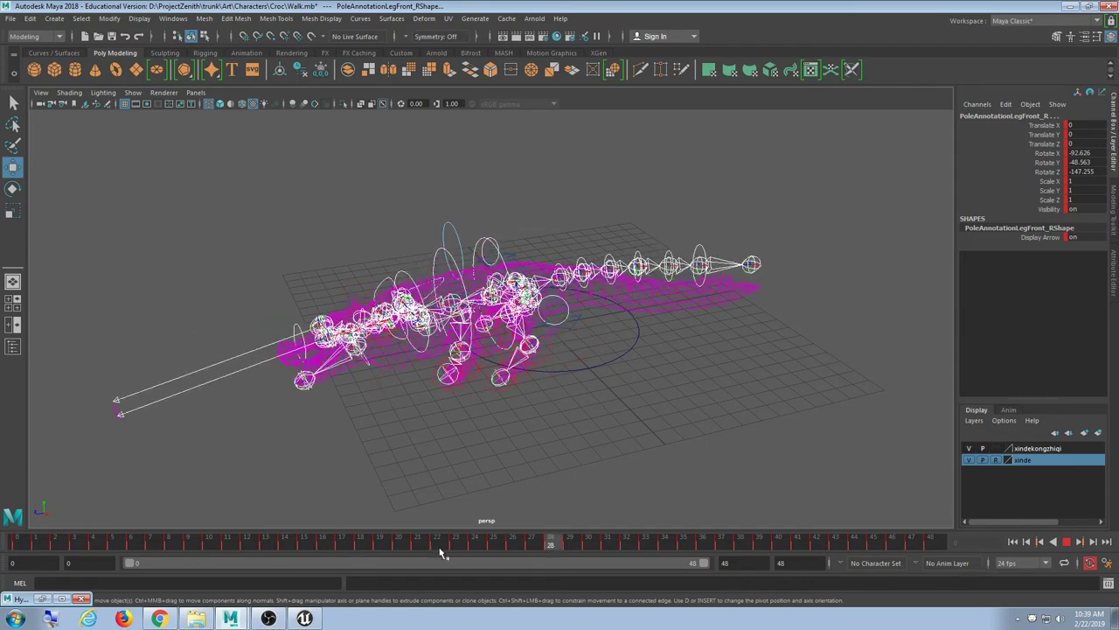
key(alt+v)
click(652, 429)
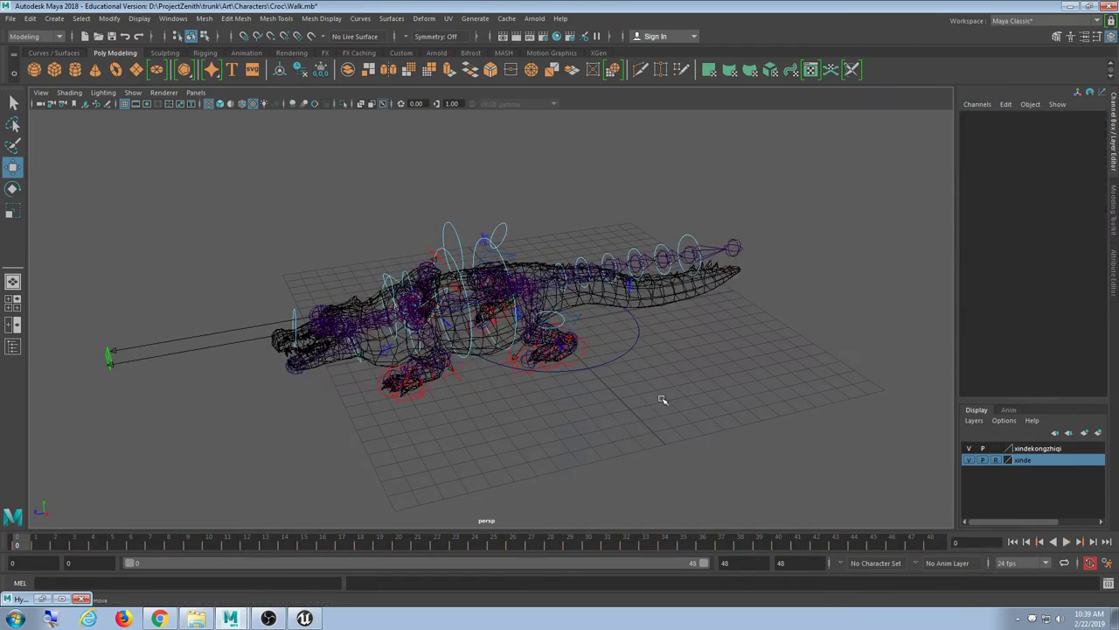
drag(816, 170, 162, 449)
click(771, 391)
click(18, 20)
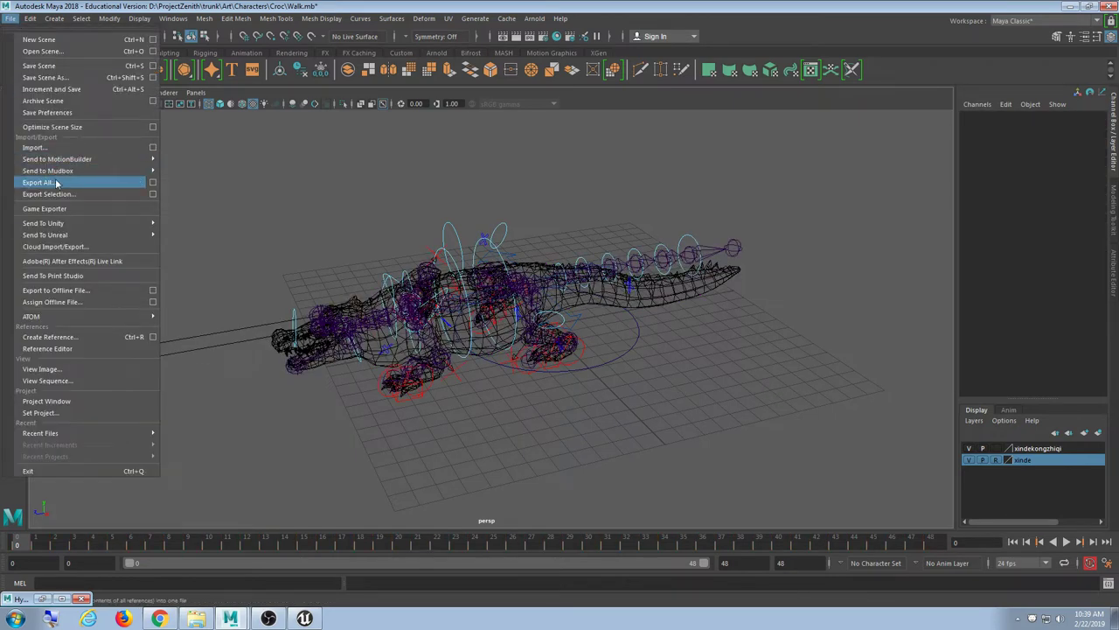
click(517, 459)
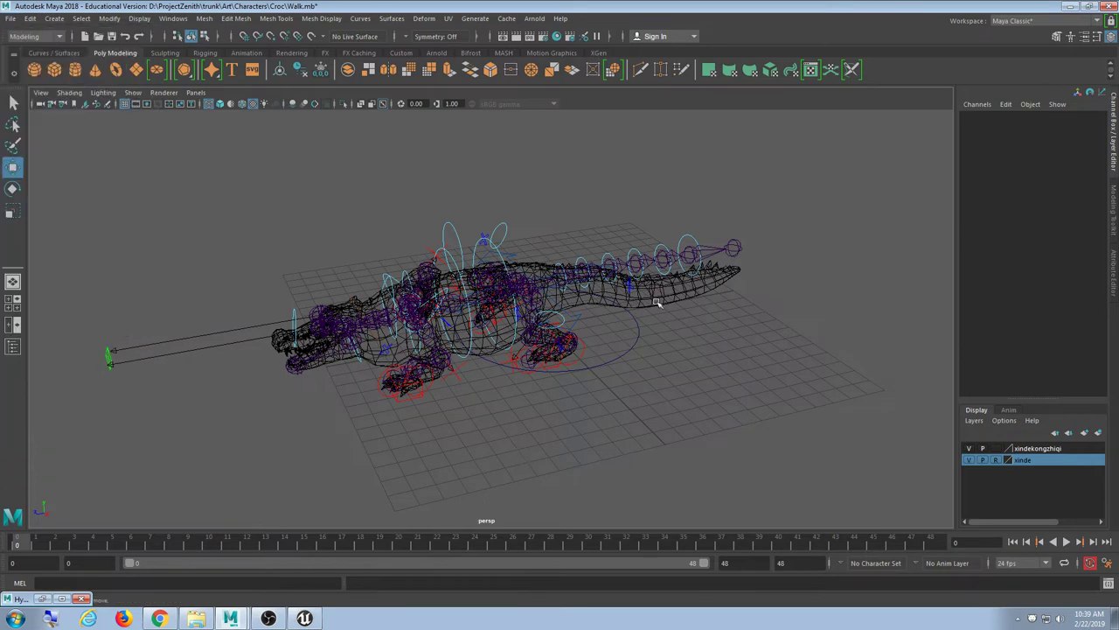
Turn off the reference display type of the xinde layer and select the crocodile mesh.
click(996, 460)
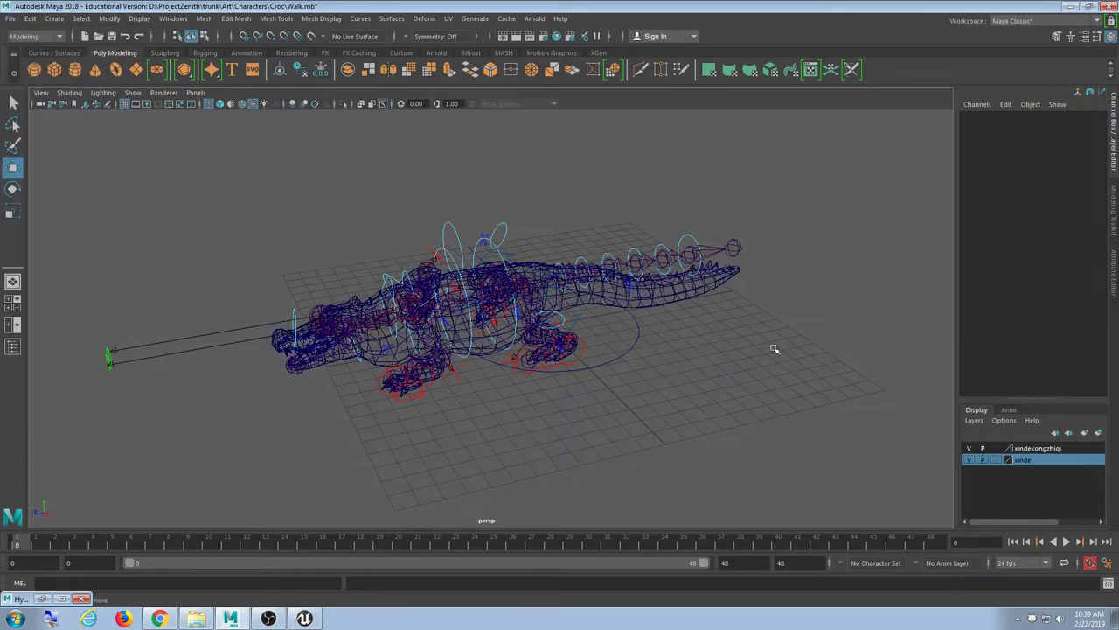
click(696, 308)
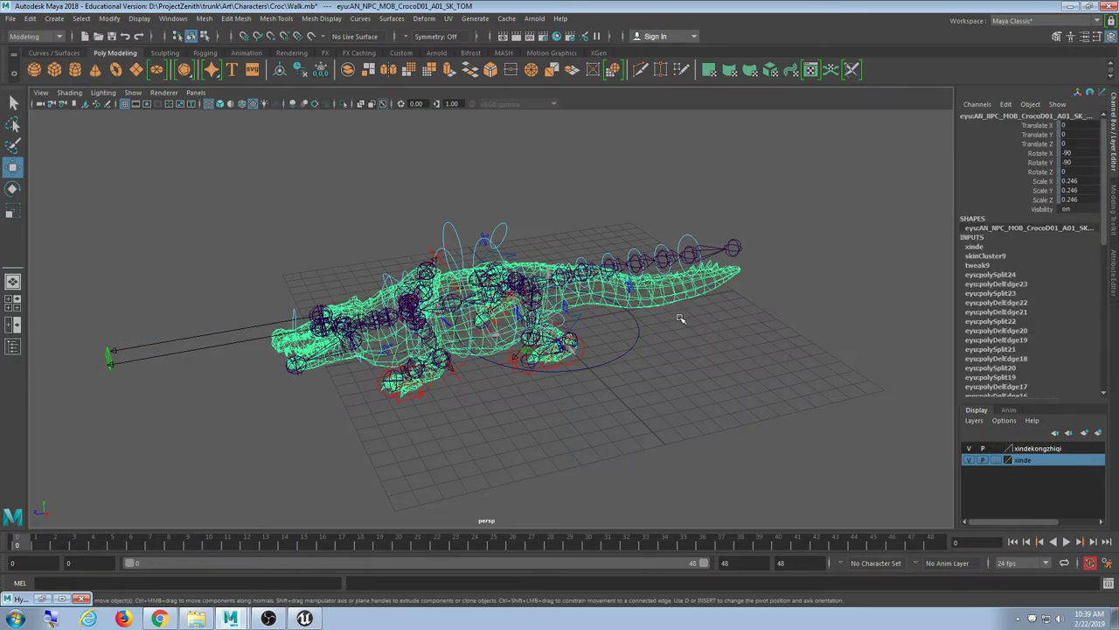
alt+drag(681, 319, 687, 343)
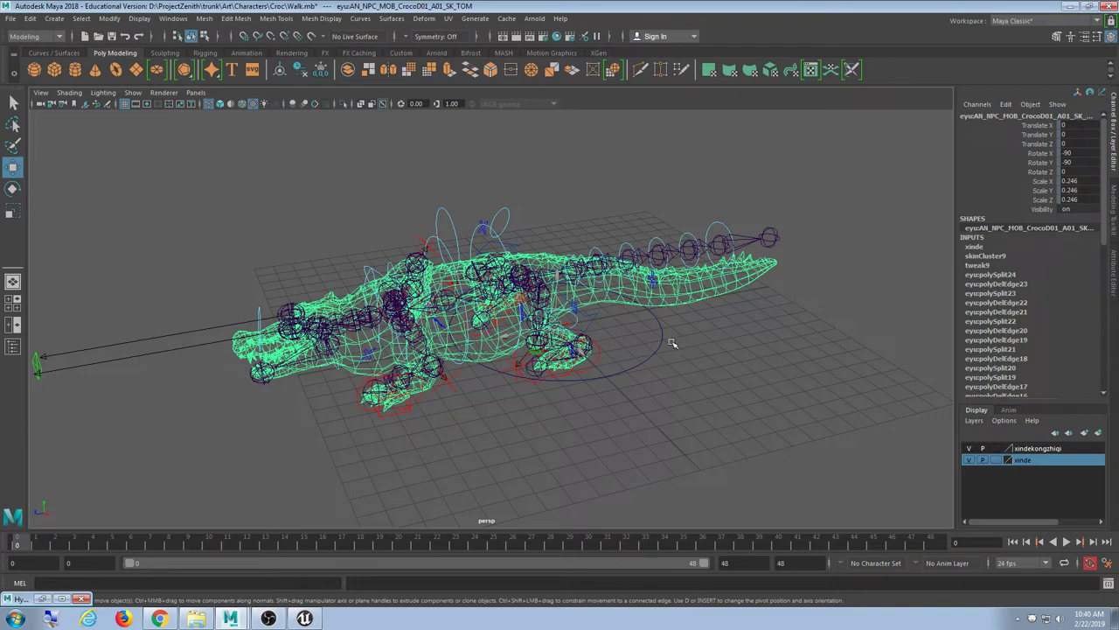
alt+right_drag(312, 379, 431, 373)
alt+middle_drag(433, 374, 435, 293)
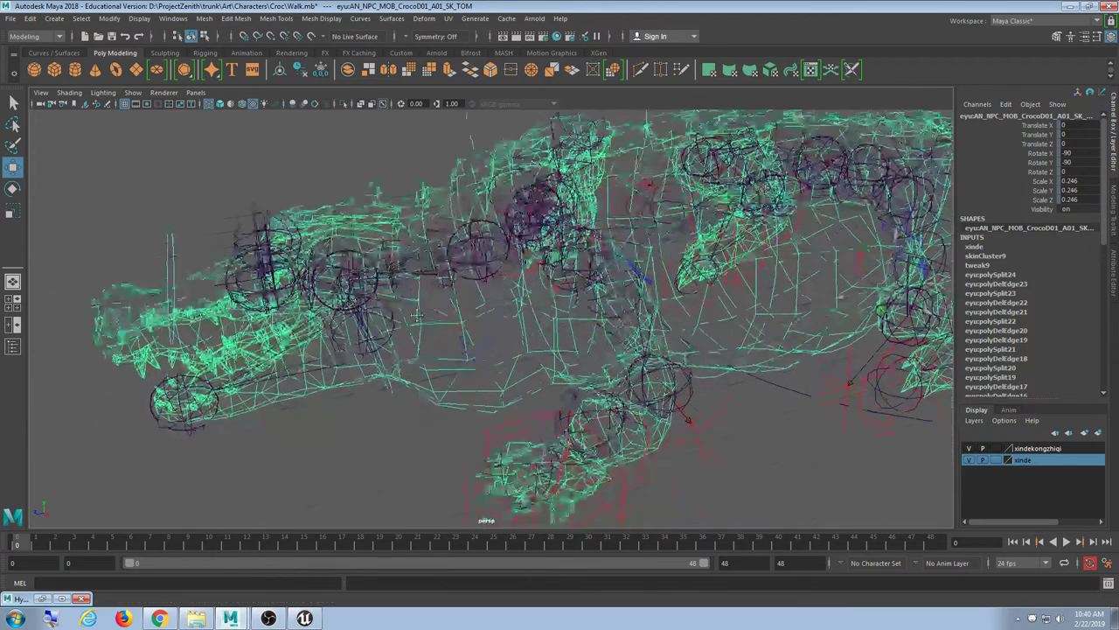
alt+right_drag(435, 293, 358, 271)
alt+middle_drag(489, 258, 267, 233)
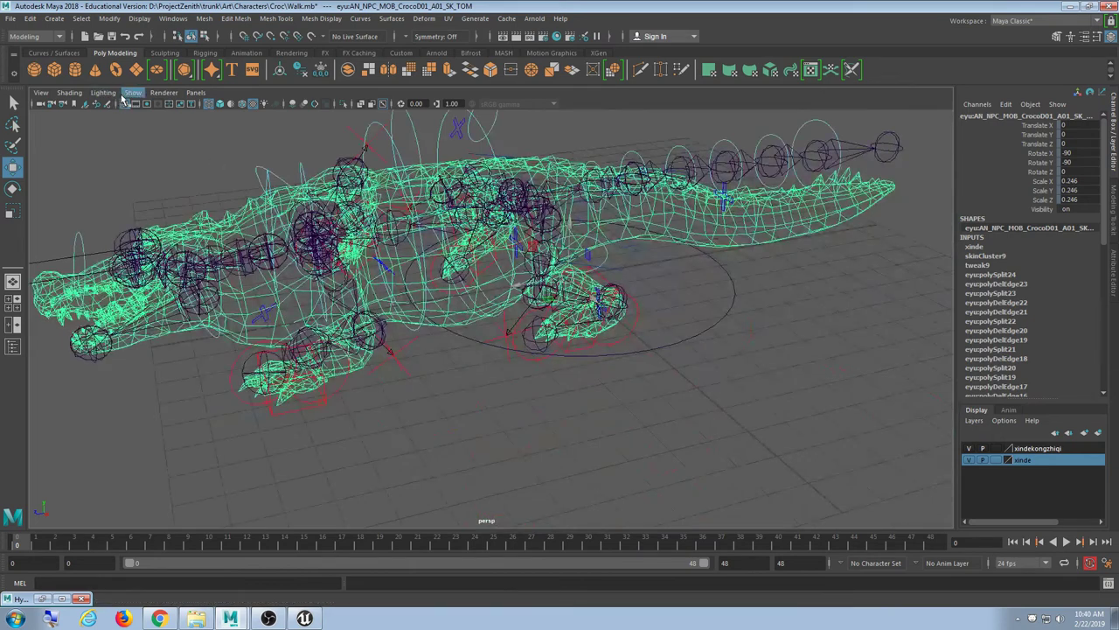
Hide every object type in the viewport except polygons.
click(132, 92)
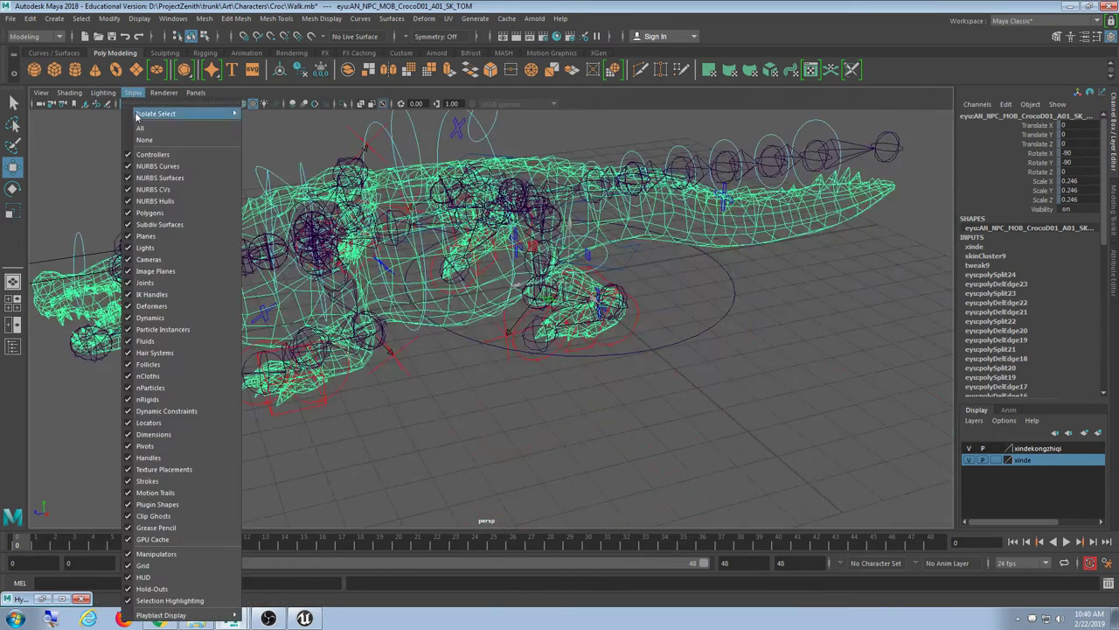
click(144, 140)
click(132, 93)
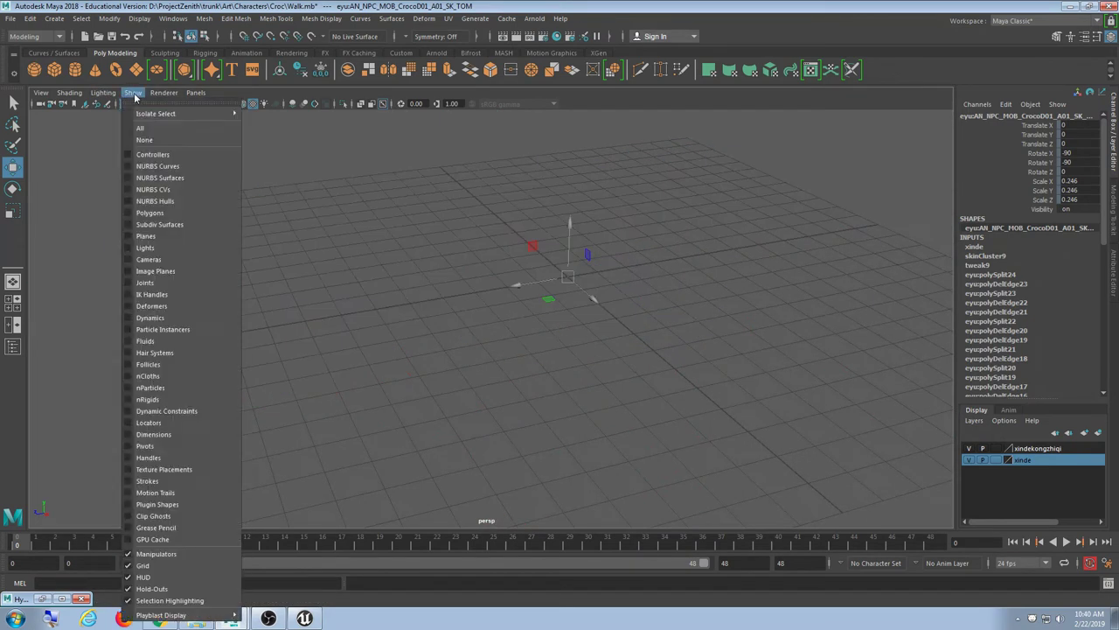
click(157, 213)
scroll(235, 233, down, 5)
Box-select the crocodile mesh to check its geometry, clear the selection and play the walk cycle.
click(311, 259)
drag(249, 173, 892, 399)
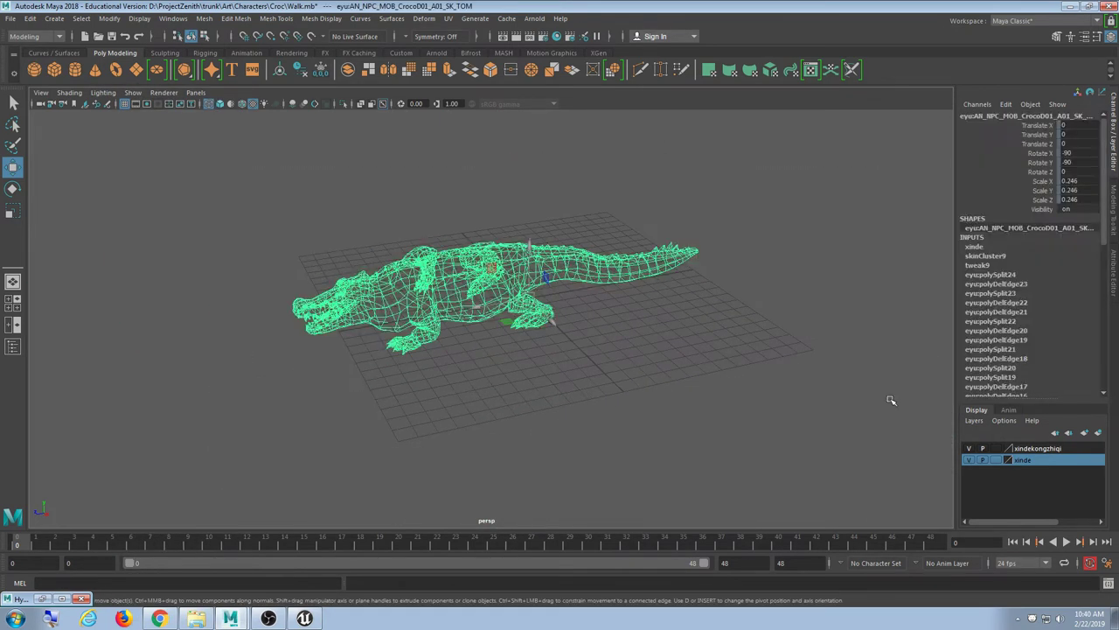
click(698, 373)
click(408, 314)
drag(167, 181, 932, 464)
scroll(525, 407, up, 5)
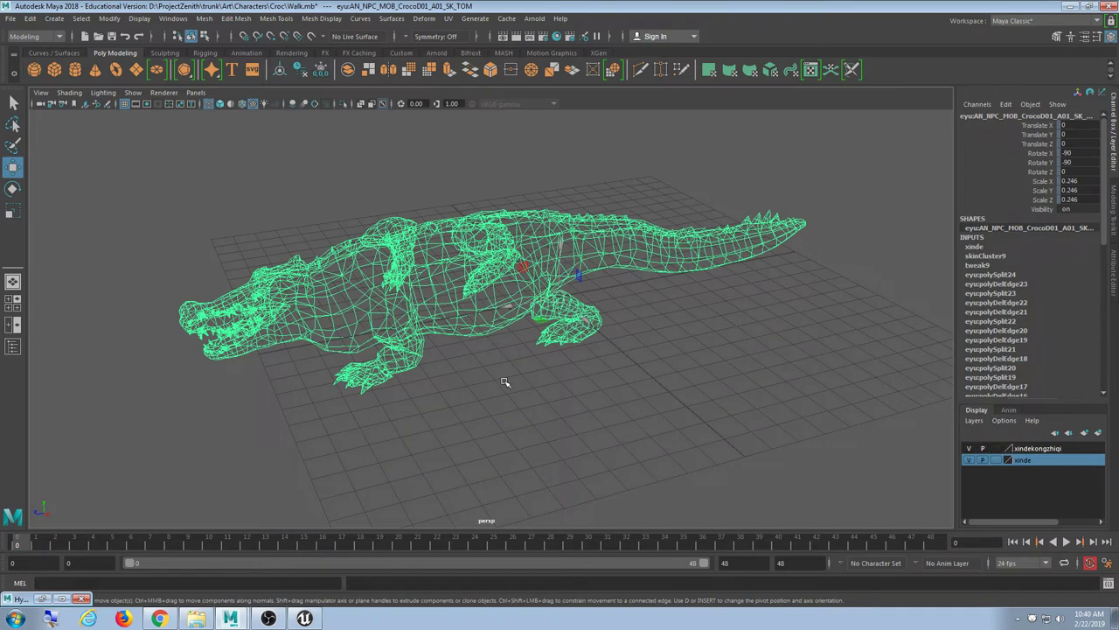
click(809, 201)
key(alt+v)
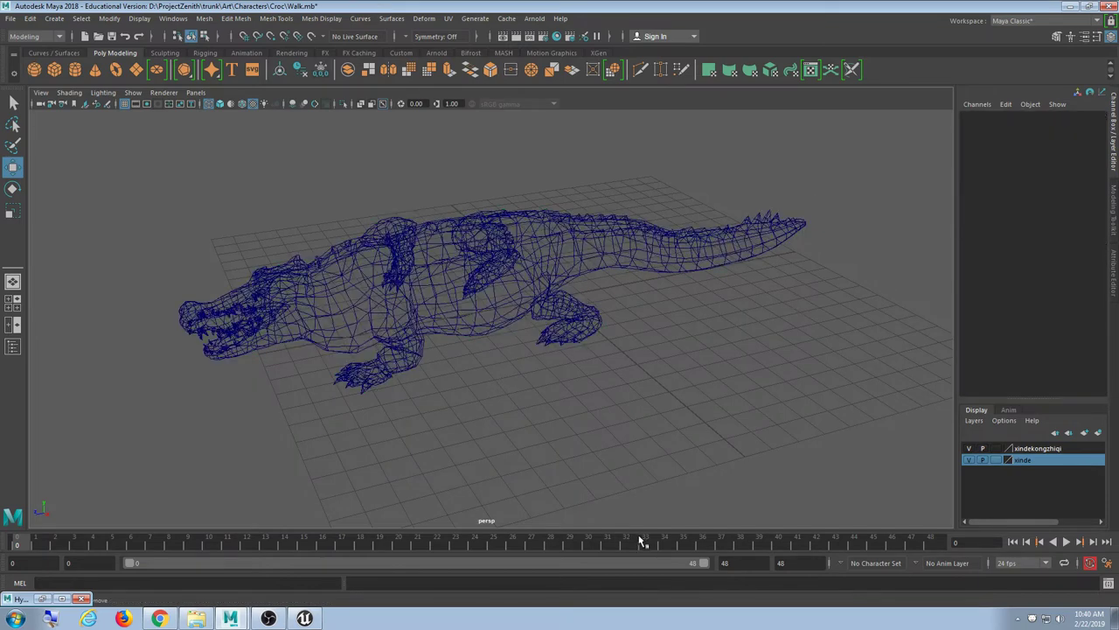
Select the whole crocodile mesh and start exporting the selection with the Desktop as the destination folder.
key(Escape)
drag(58, 196, 927, 415)
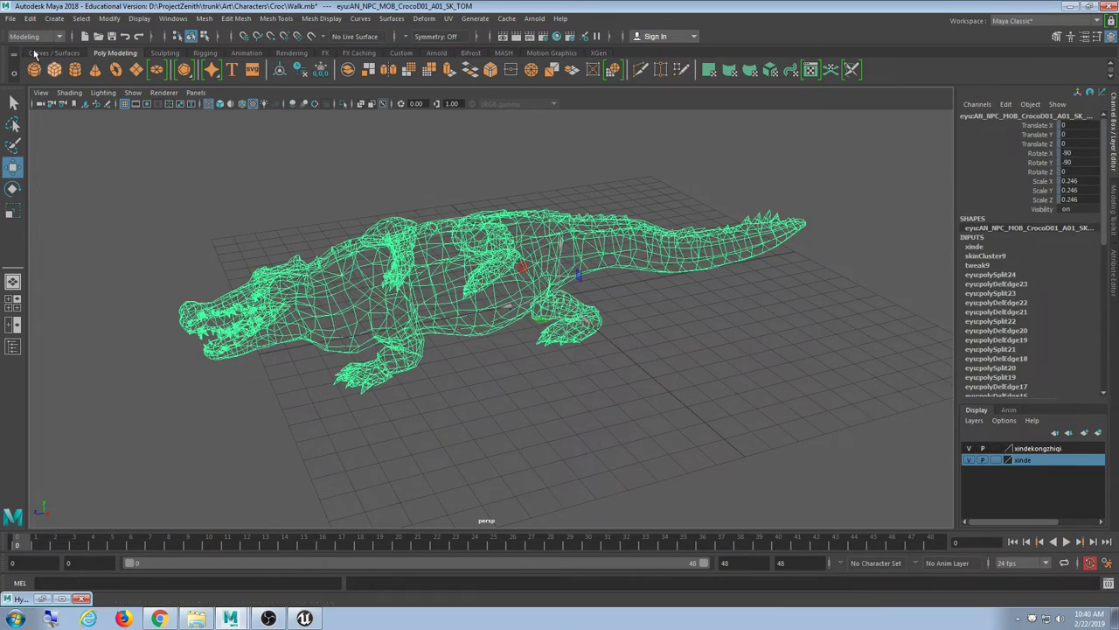
click(9, 18)
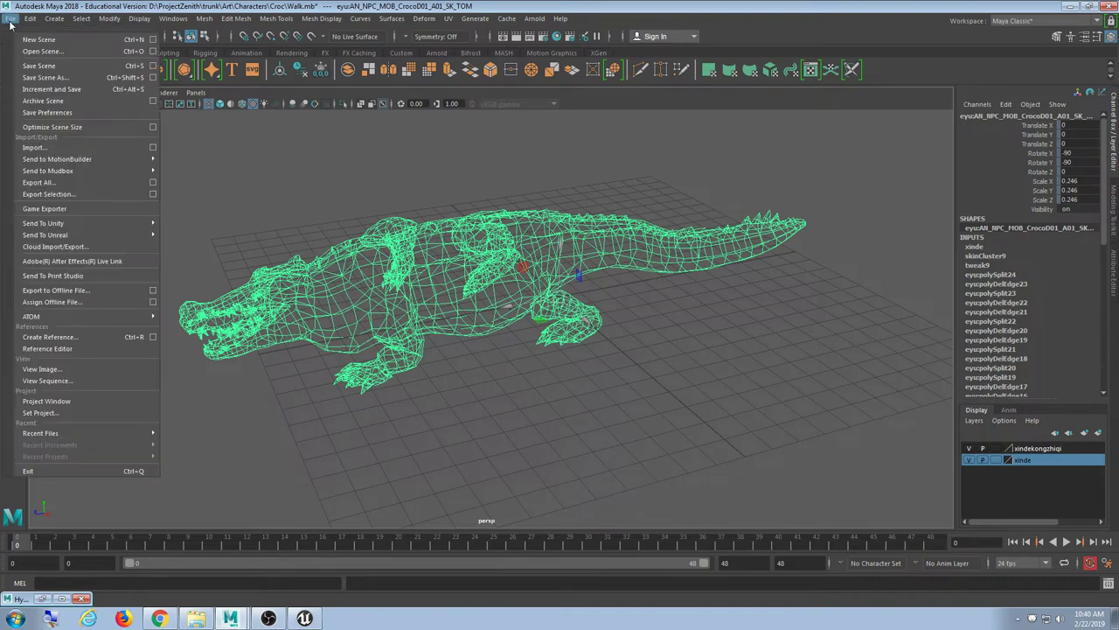
click(56, 196)
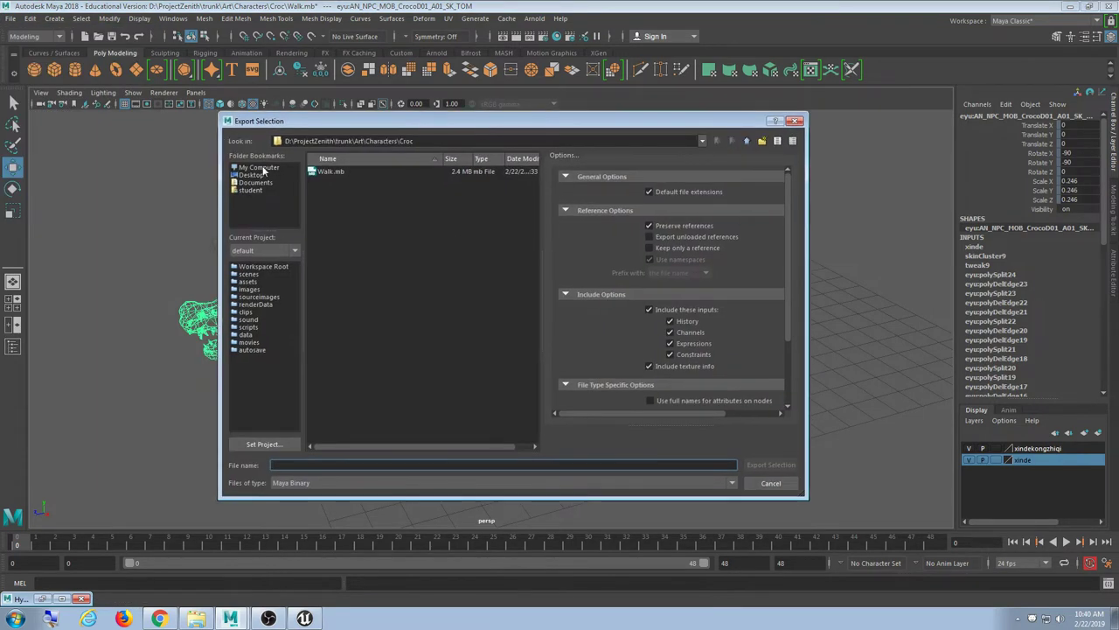
click(253, 175)
Reposition the Export Selection dialog and enlarge it in height and width to show more of its options.
drag(406, 121, 383, 6)
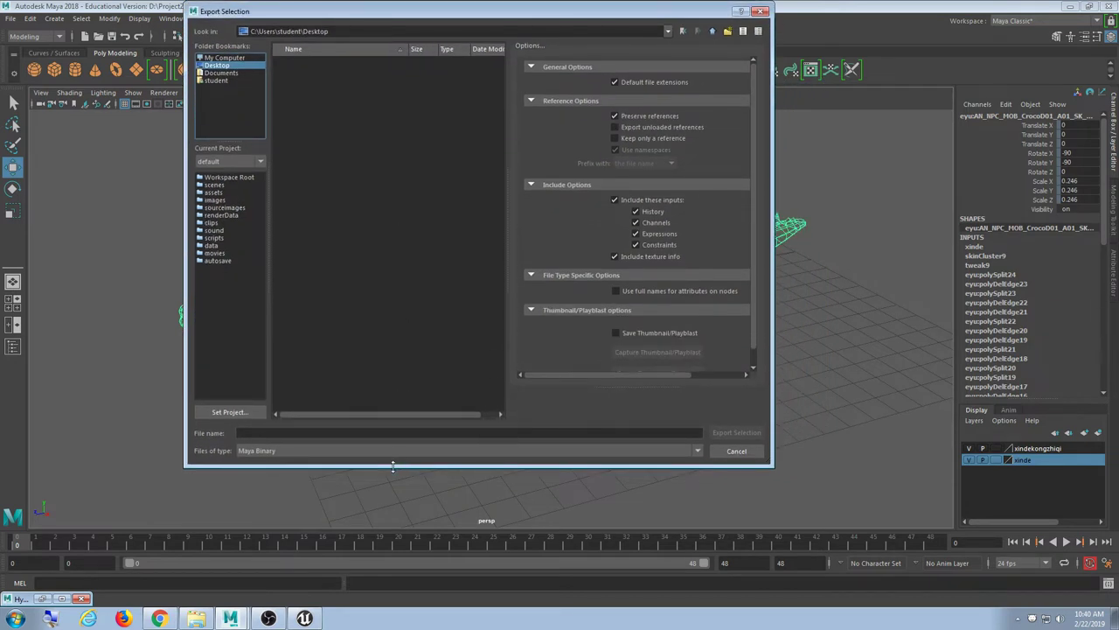
drag(393, 465, 396, 551)
drag(318, 17, 327, 31)
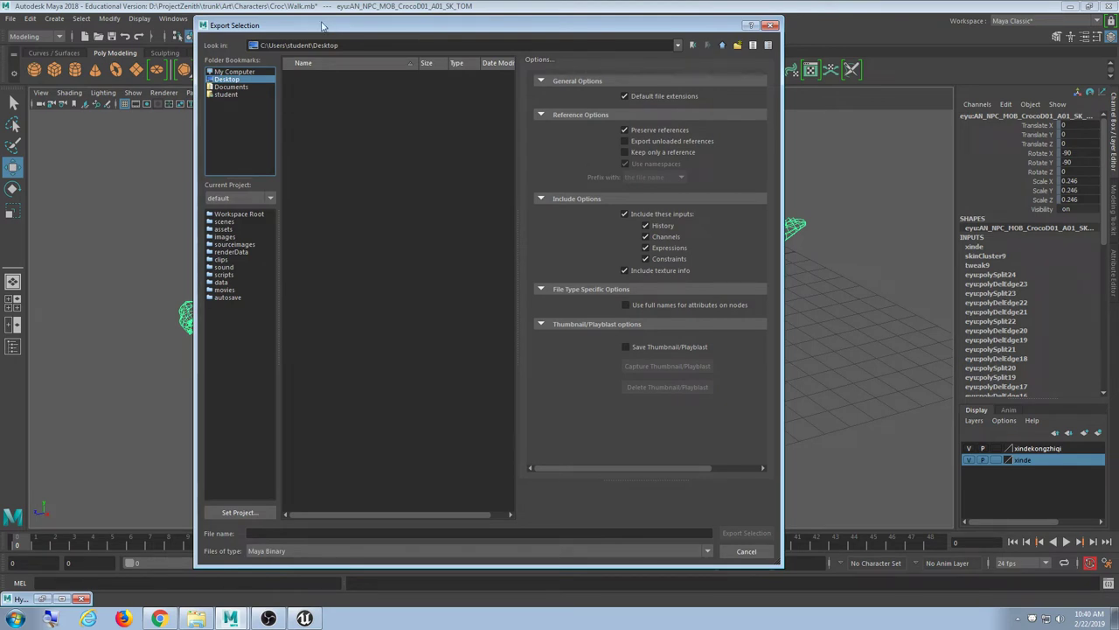
drag(196, 83, 176, 84)
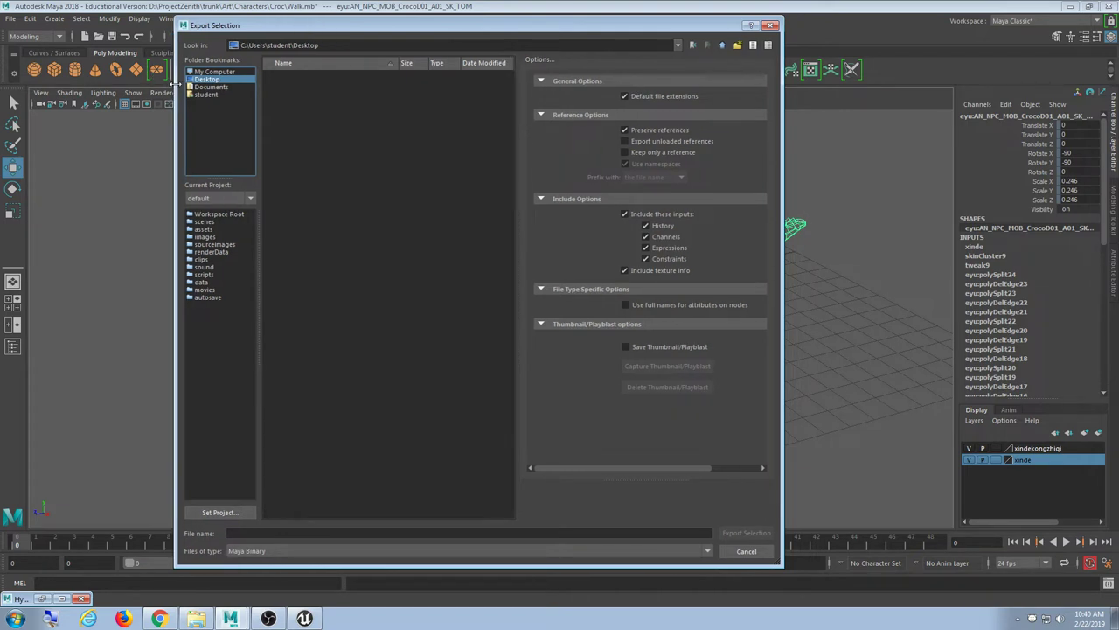
drag(783, 150, 808, 150)
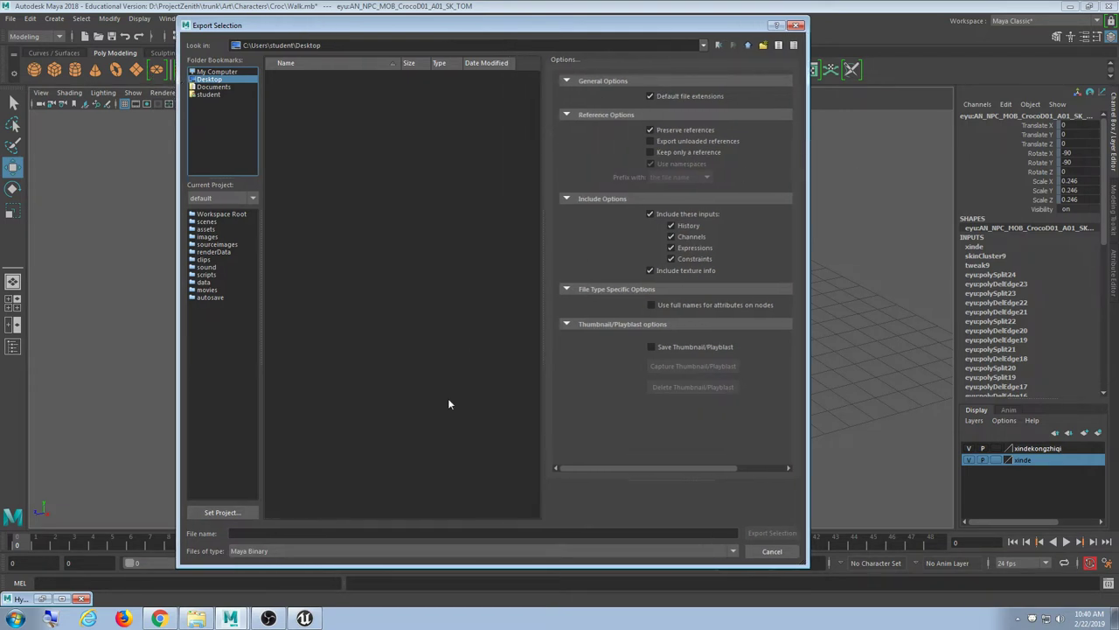
Set the export file type to FBX export and widen the options area beside the file list.
click(249, 553)
scroll(267, 538, down, 5)
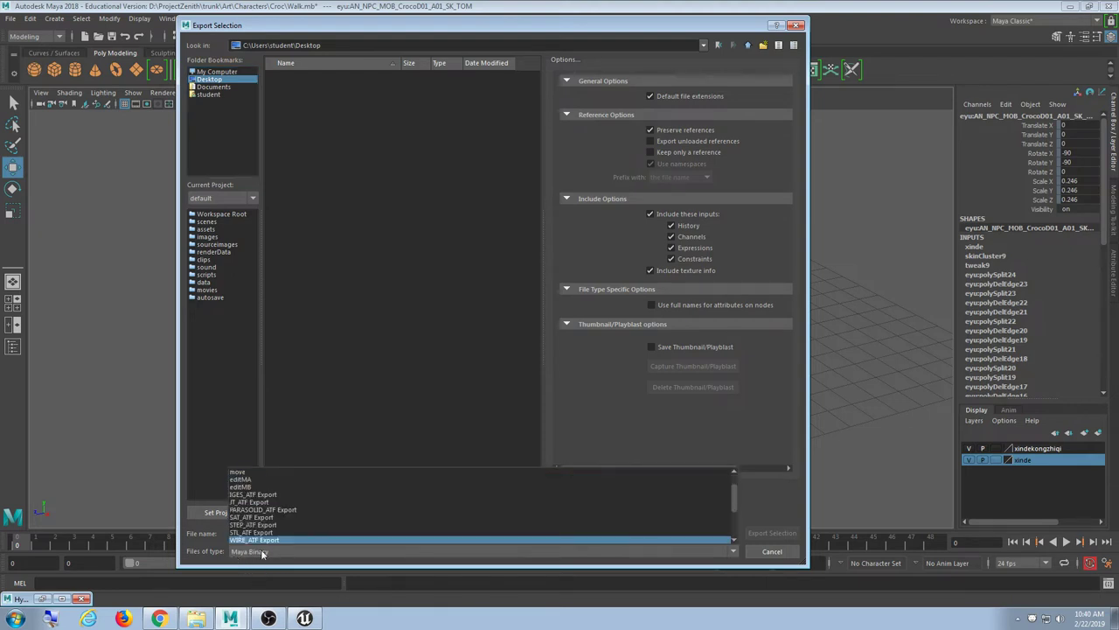
click(261, 518)
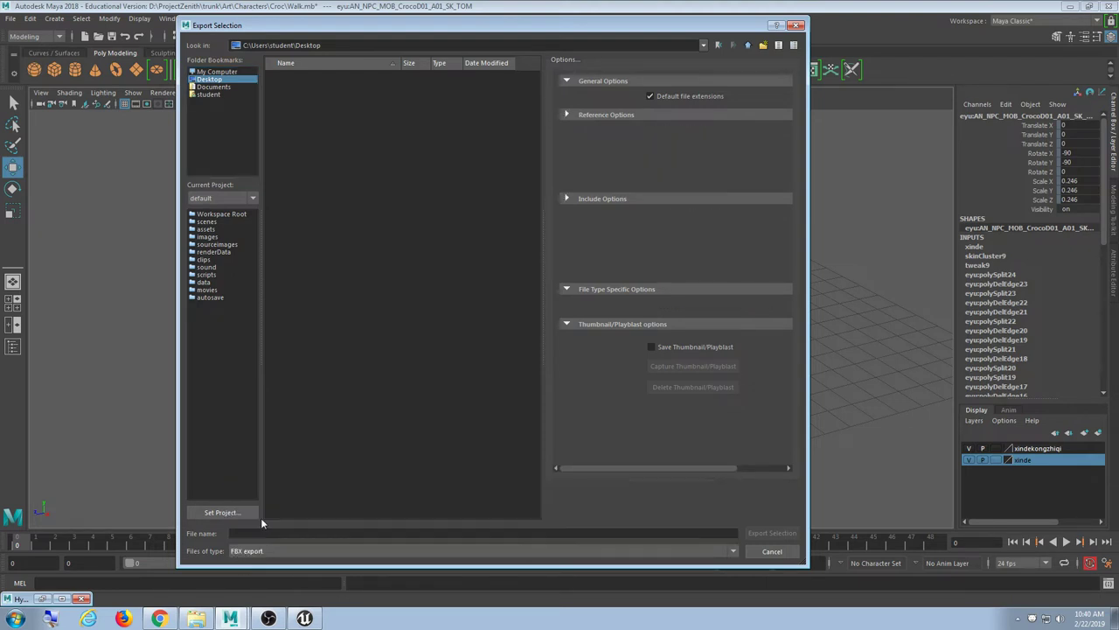
drag(541, 193, 491, 192)
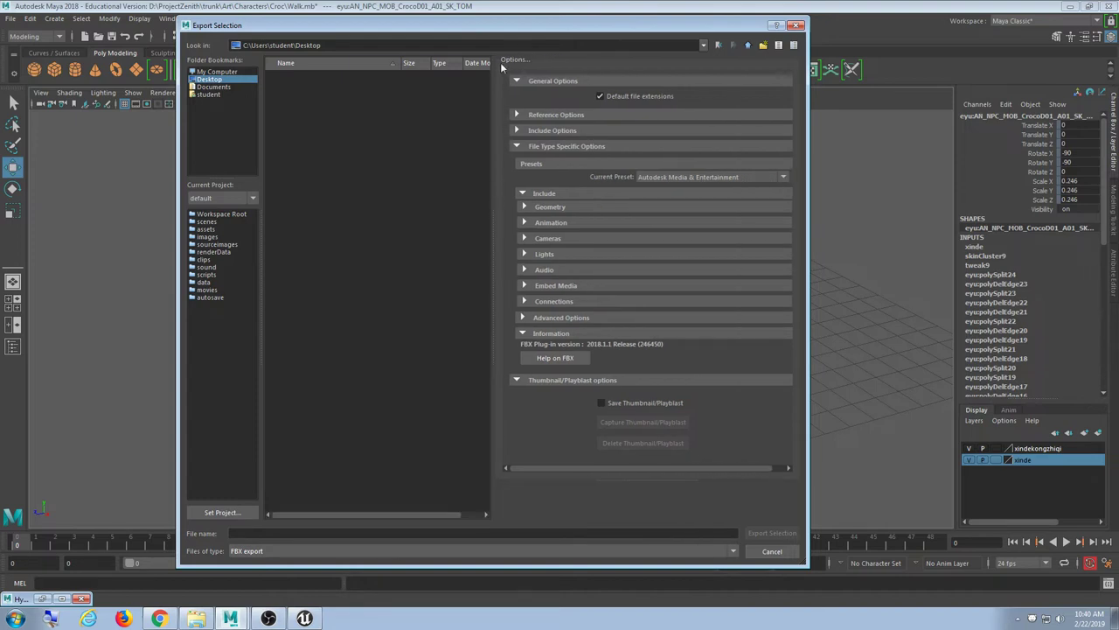
Move the export dialog clear of the crocodile's head, widen its options area further and expand the FBX Geometry settings.
drag(479, 30, 690, 37)
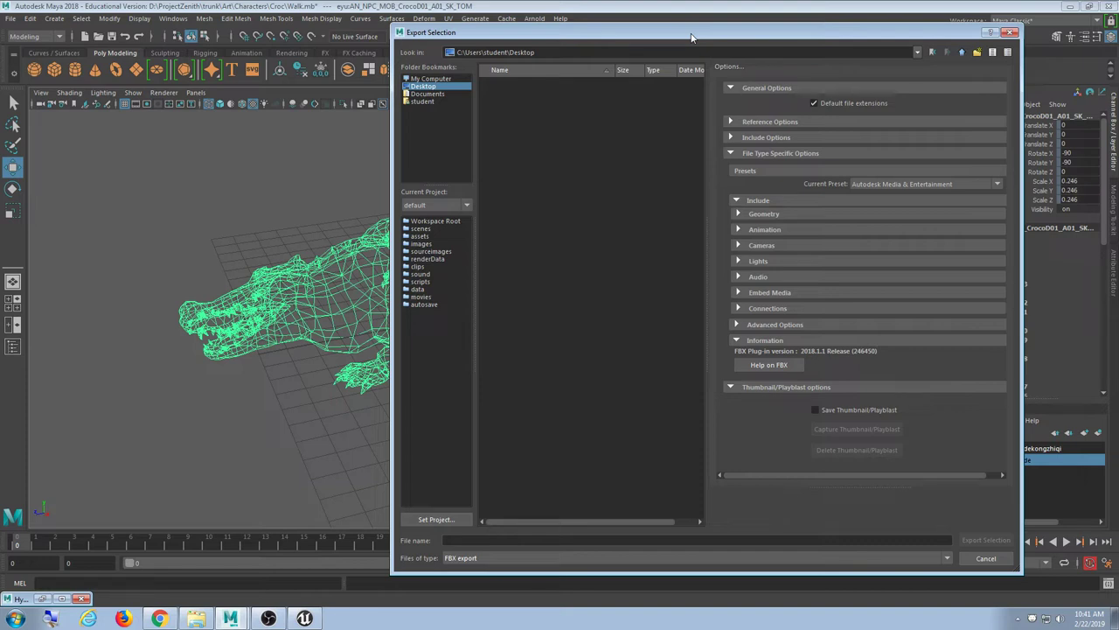
drag(705, 106, 667, 106)
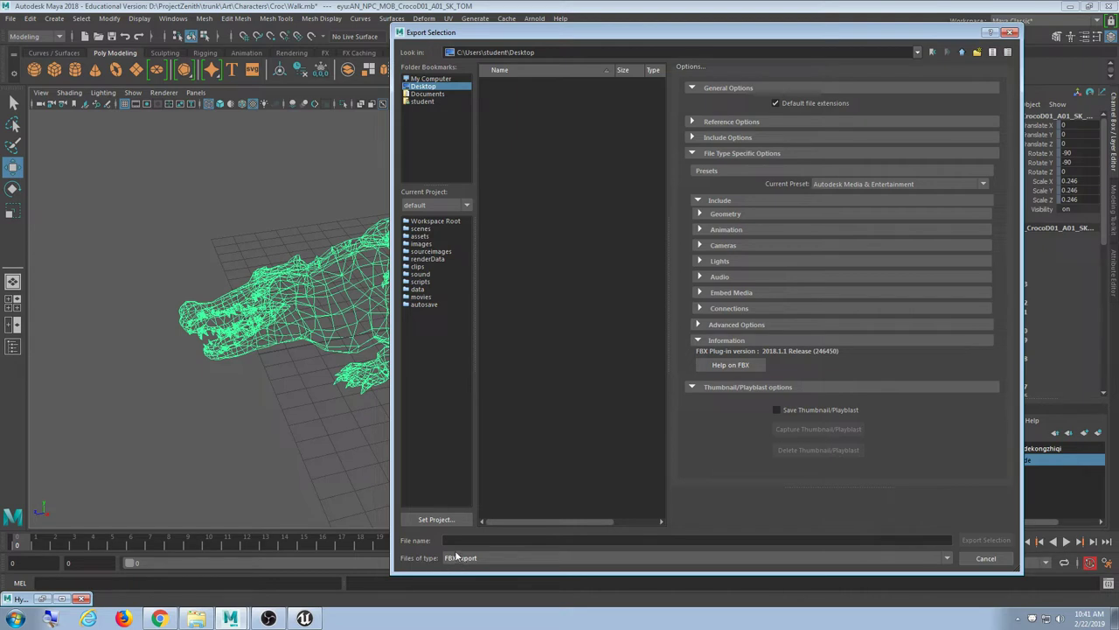
click(756, 212)
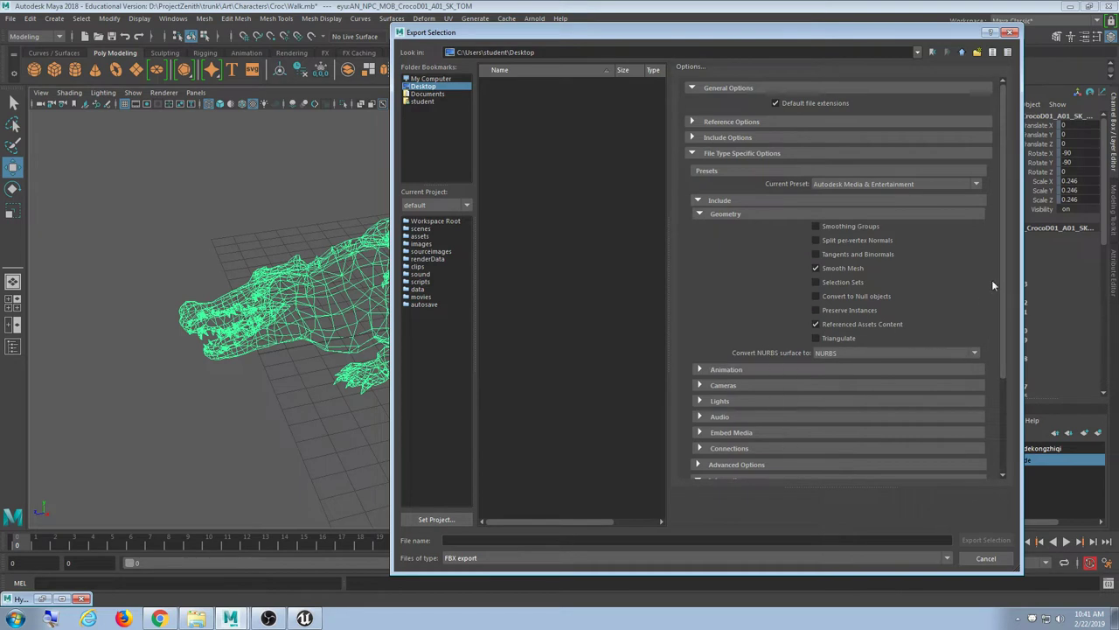
Enable Smoothing Groups and disable Blend Shapes in the FBX export options.
drag(1002, 280, 1010, 230)
click(862, 225)
scroll(901, 324, down, 3)
click(831, 265)
scroll(853, 319, down, 5)
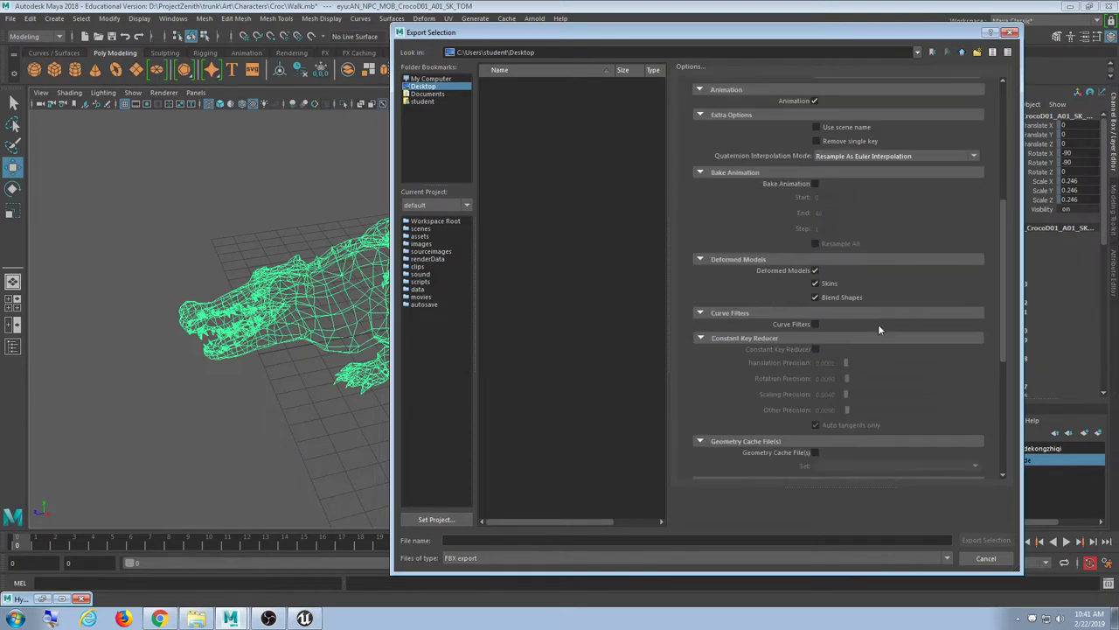
click(838, 297)
Exclude cameras, lights and audio from the FBX export.
scroll(882, 347, down, 1)
scroll(882, 347, down, 4)
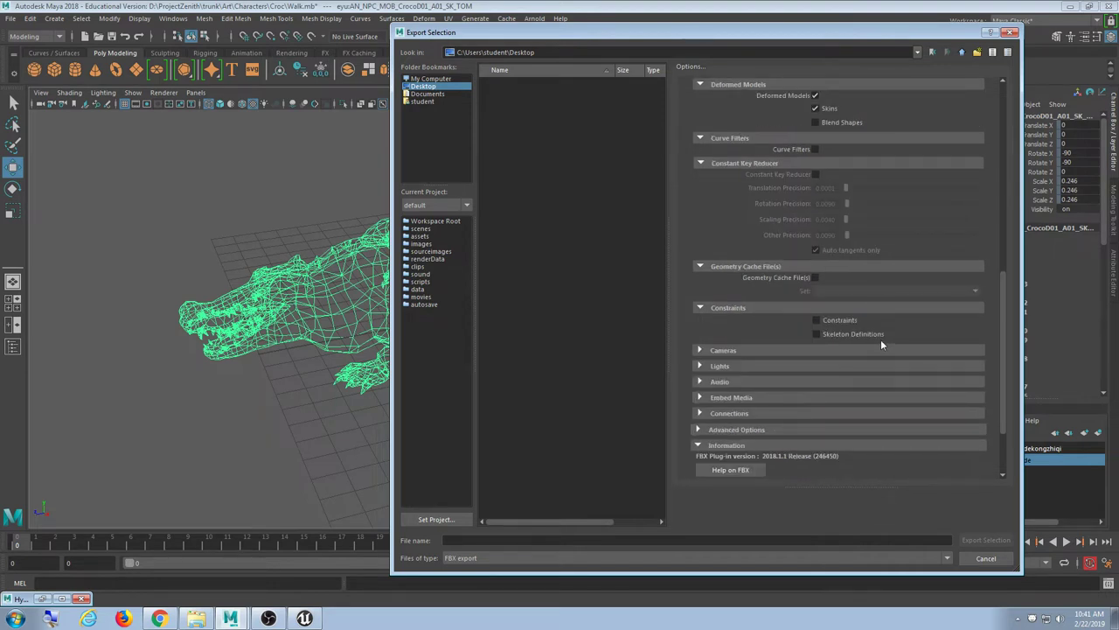
scroll(881, 339, down, 3)
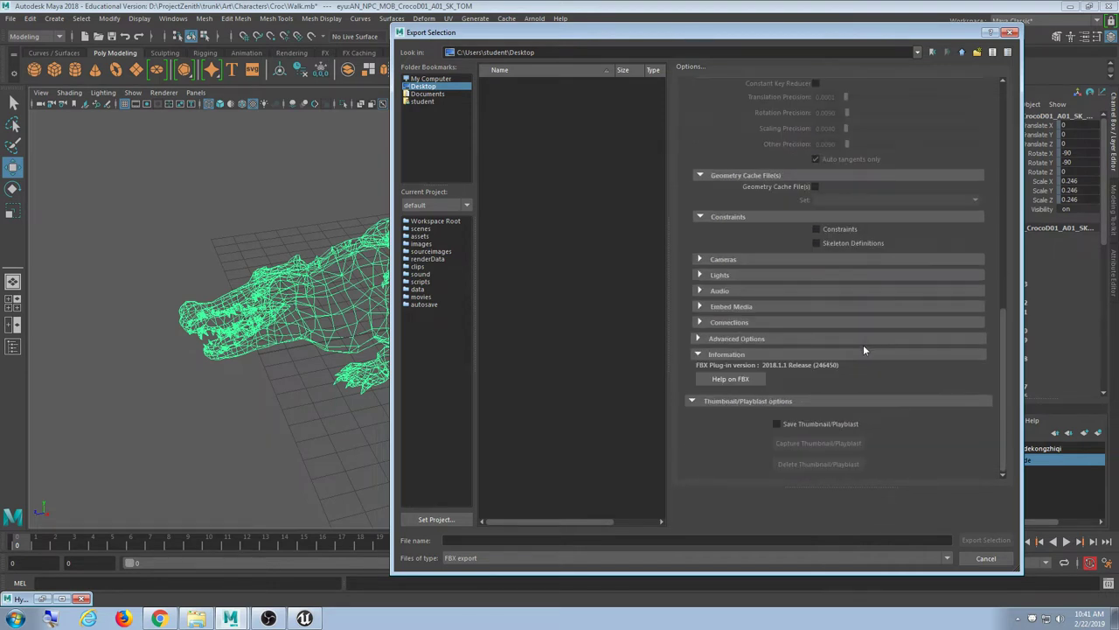
click(822, 259)
click(823, 290)
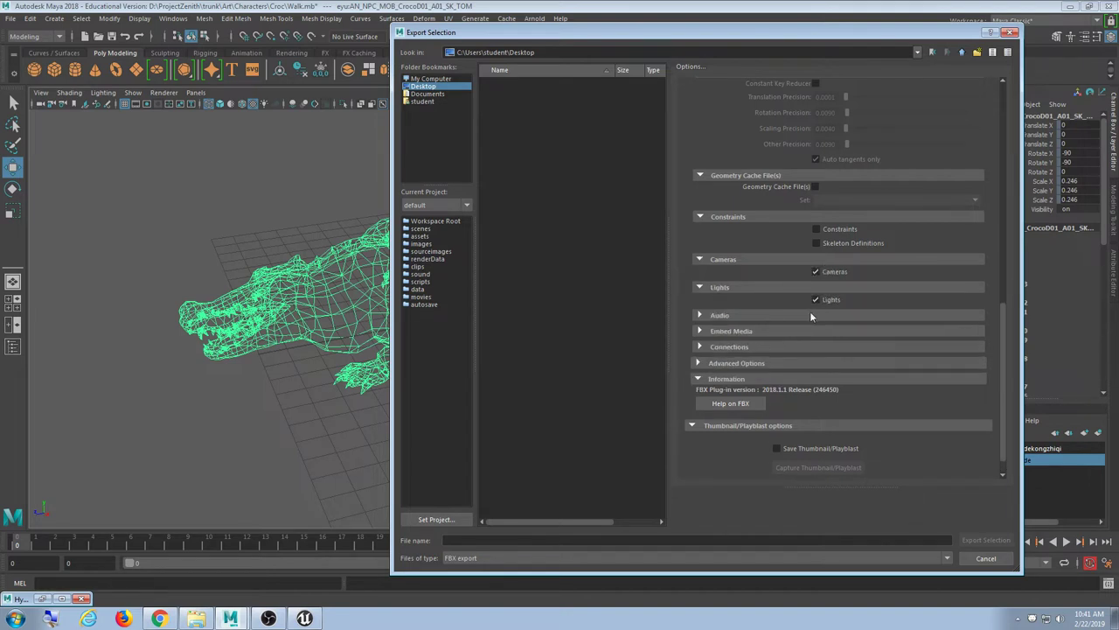
click(811, 315)
click(819, 272)
click(817, 300)
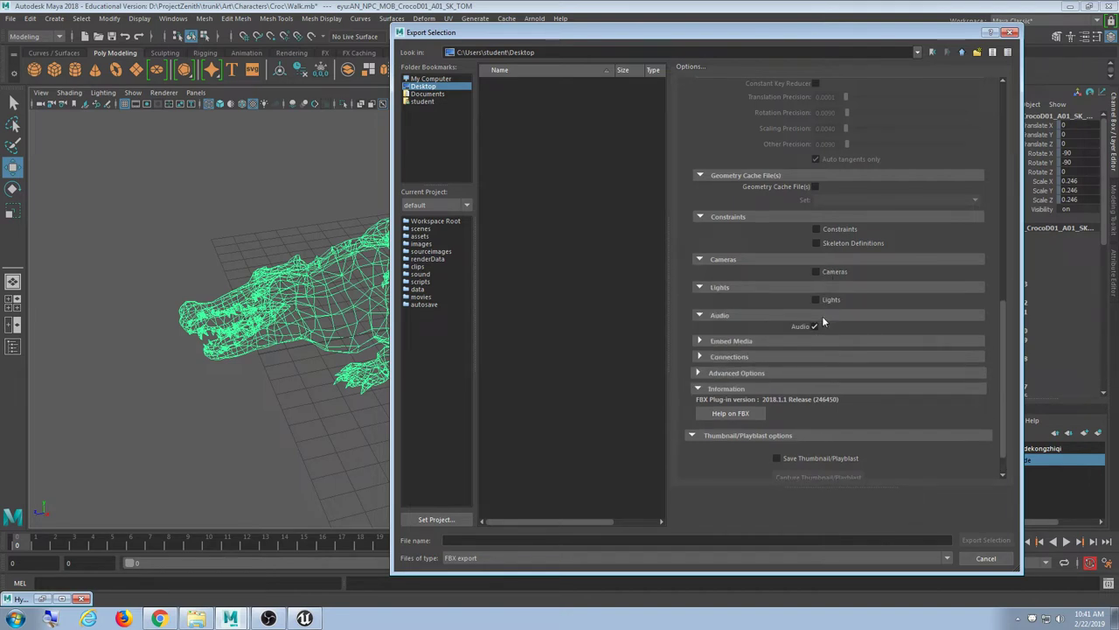
click(814, 327)
Enable Embed Media and set the FBX file format version to FBX 2013.
click(817, 341)
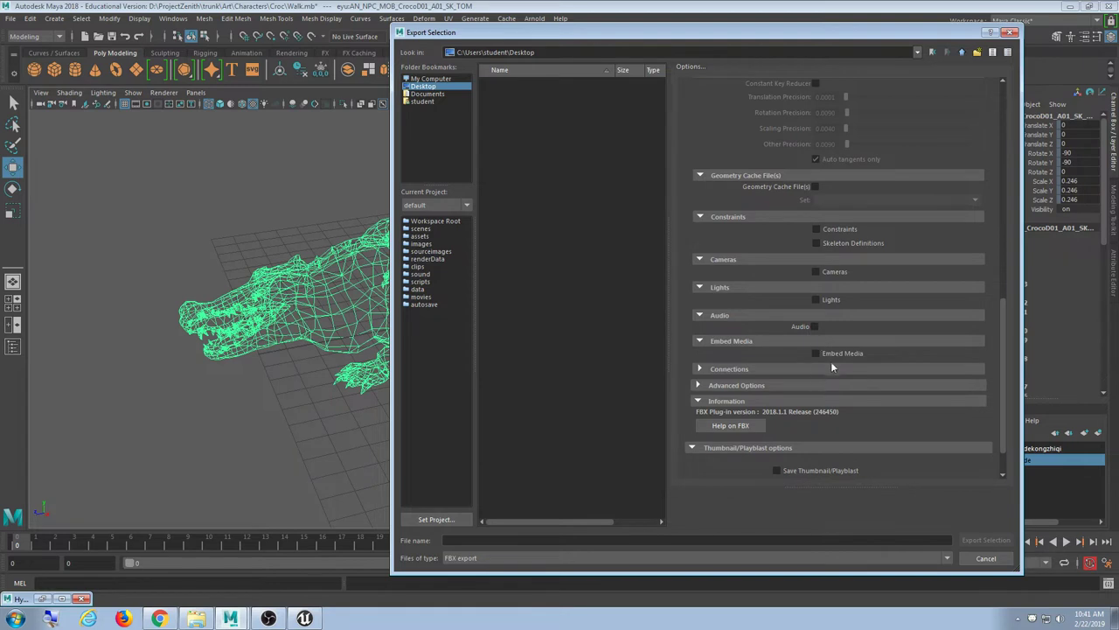
click(816, 354)
scroll(813, 385, down, 1)
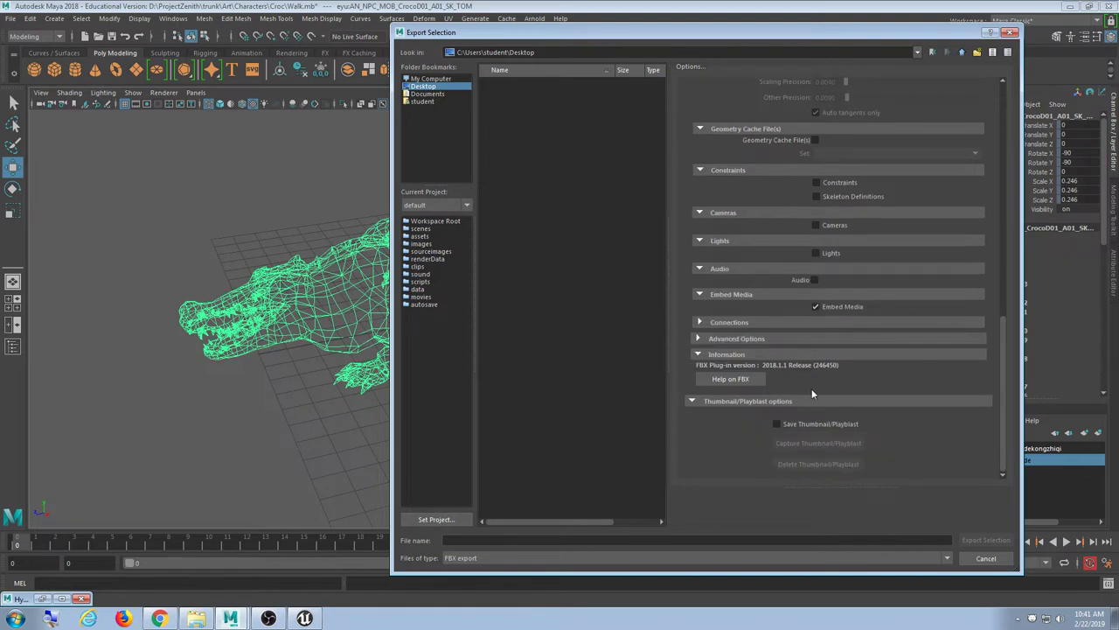
click(788, 340)
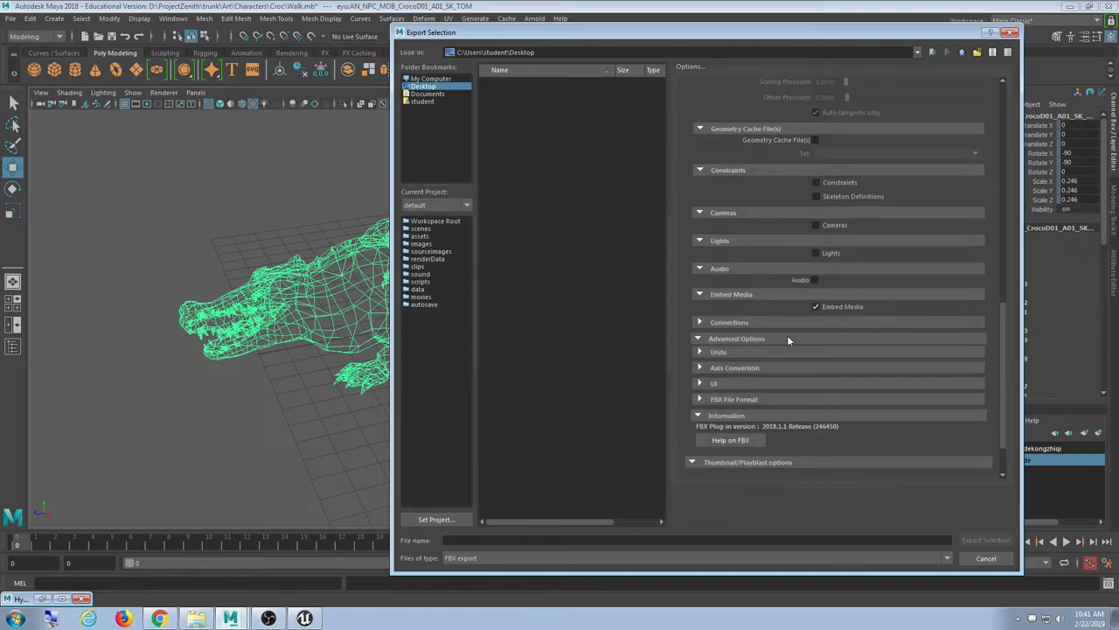
click(771, 399)
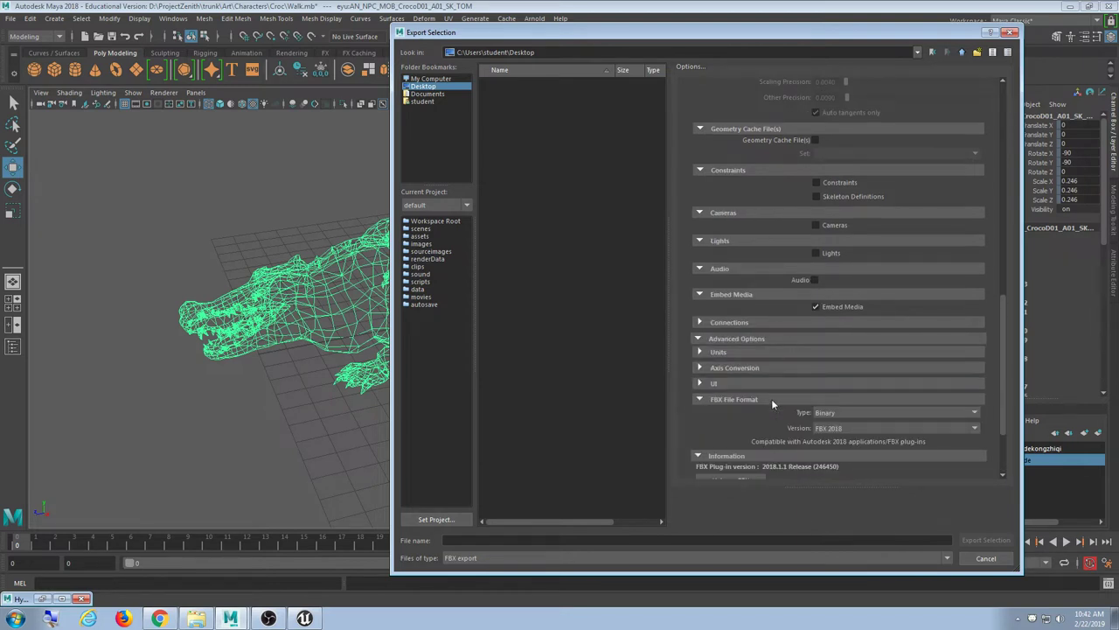
click(857, 428)
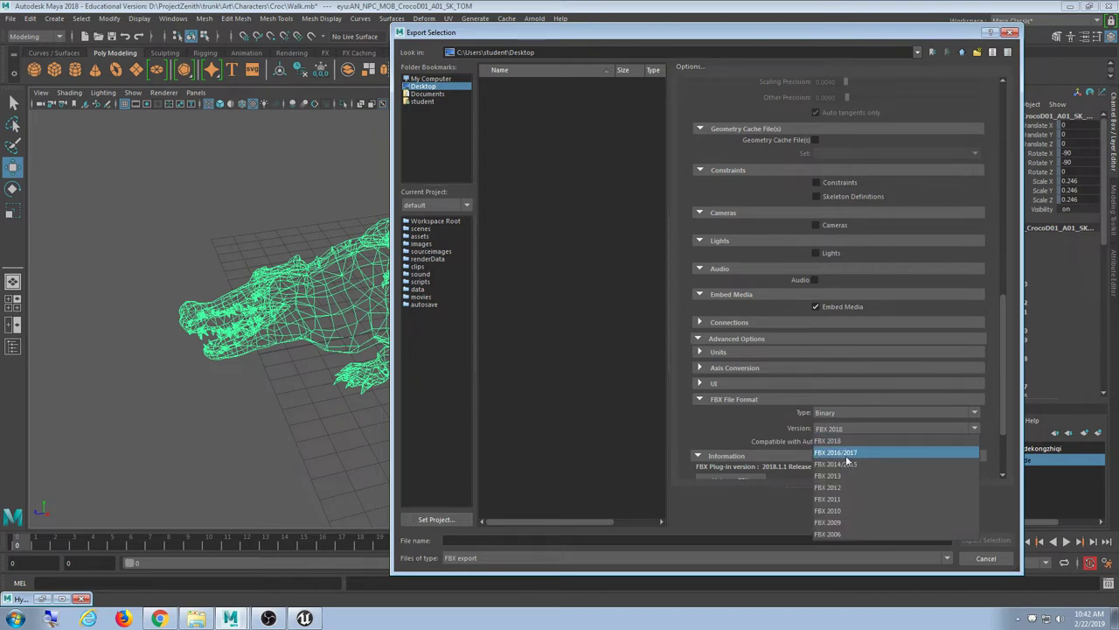
click(859, 476)
scroll(874, 438, down, 2)
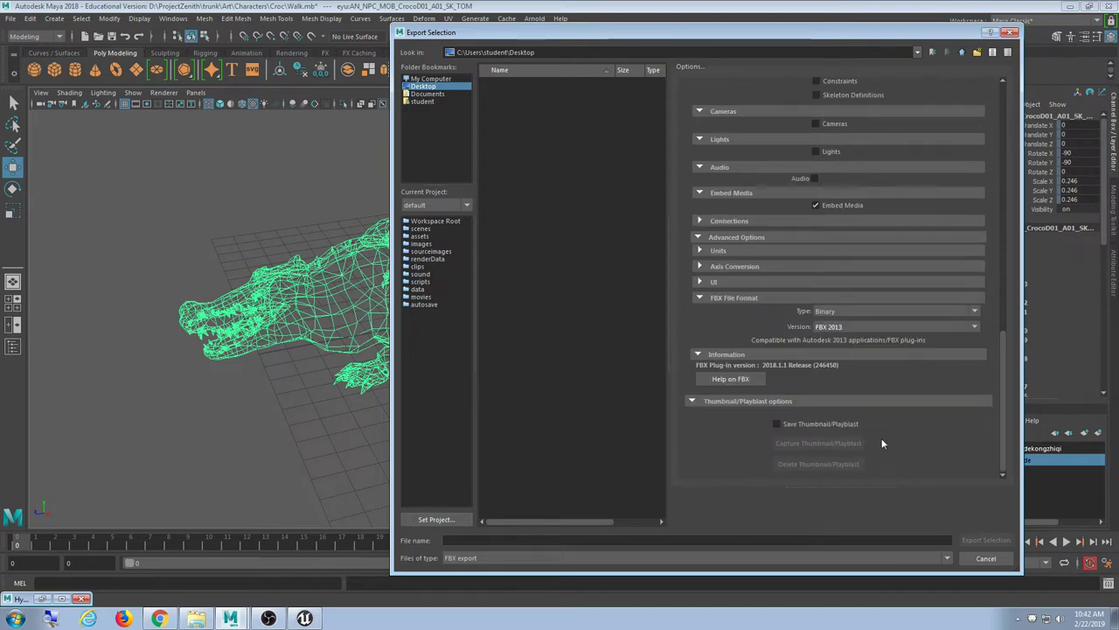
Check the chosen export options and export the selected crocodile to the Desktop as an FBX file named Croc.
scroll(882, 442, up, 10)
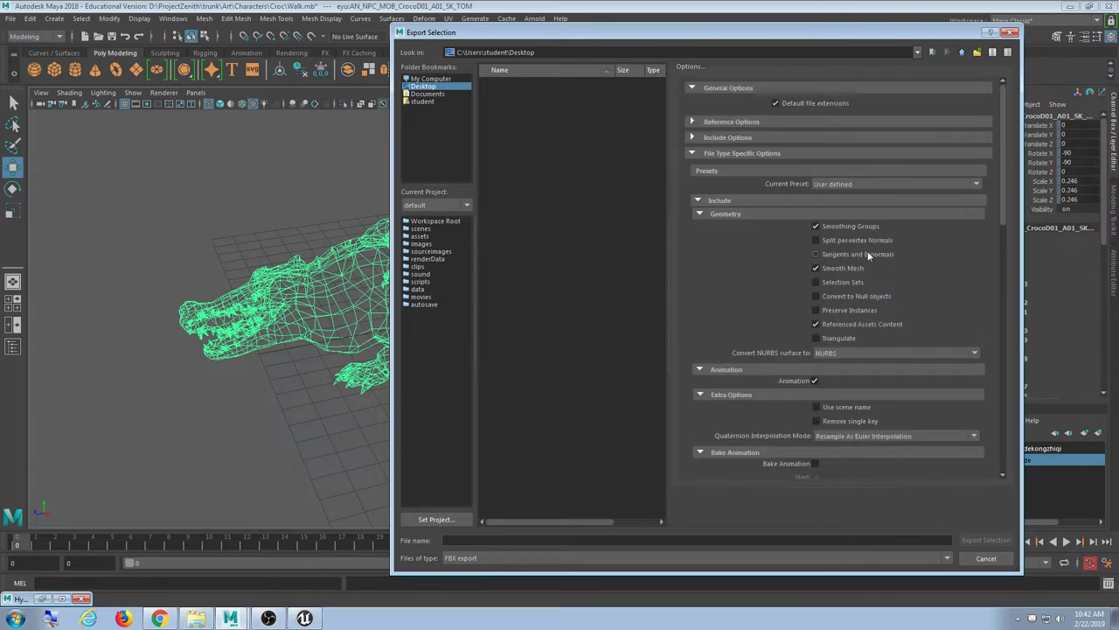
scroll(870, 383, down, 5)
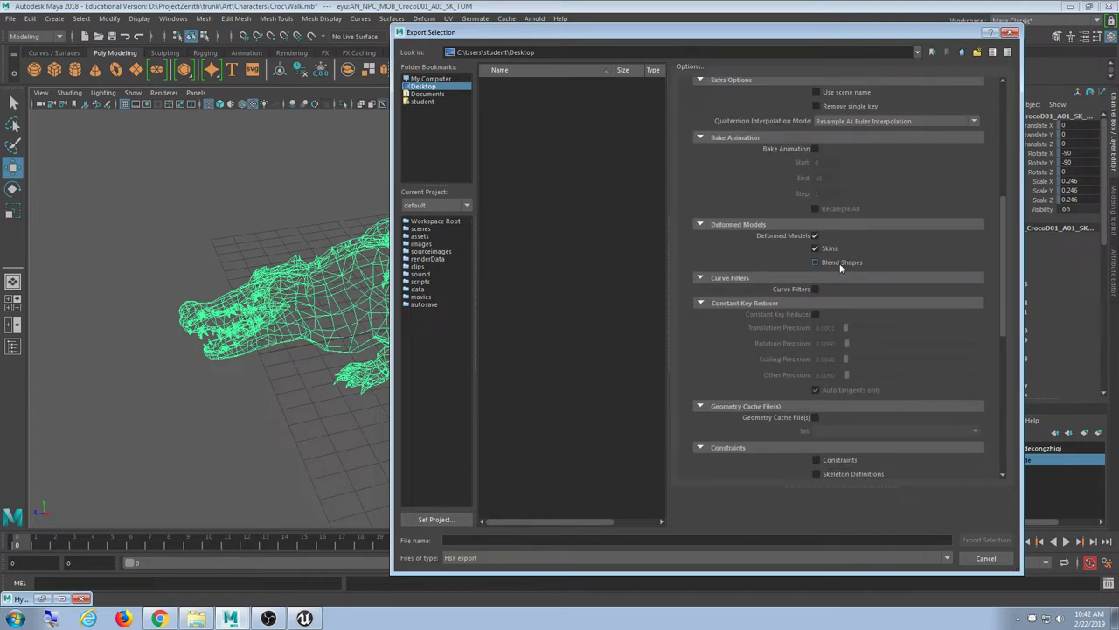
scroll(903, 373, down, 5)
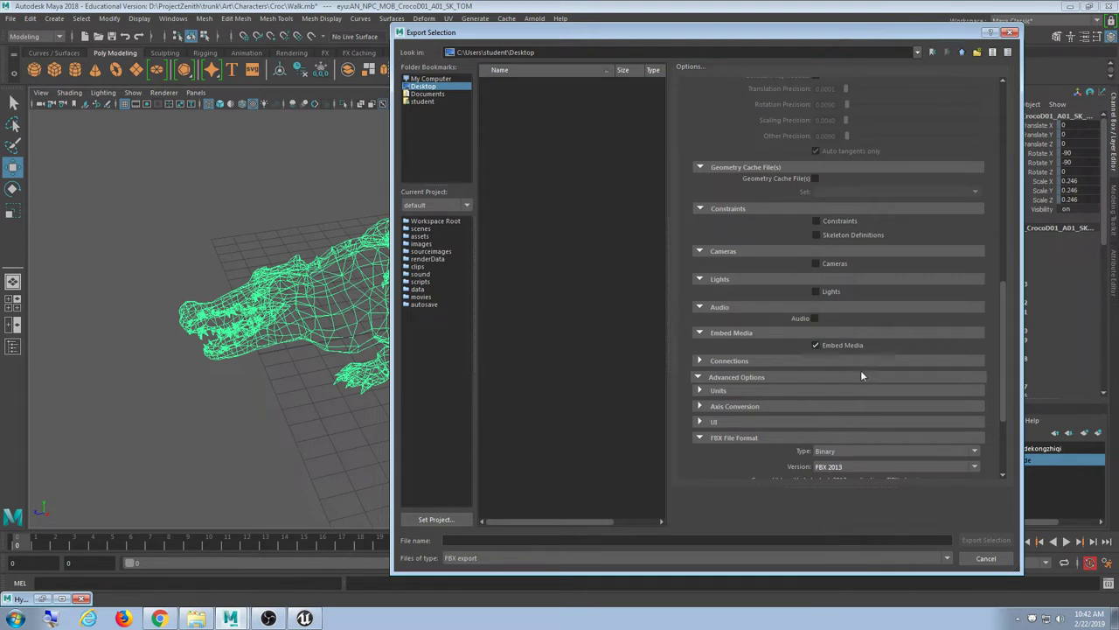
scroll(861, 370, down, 3)
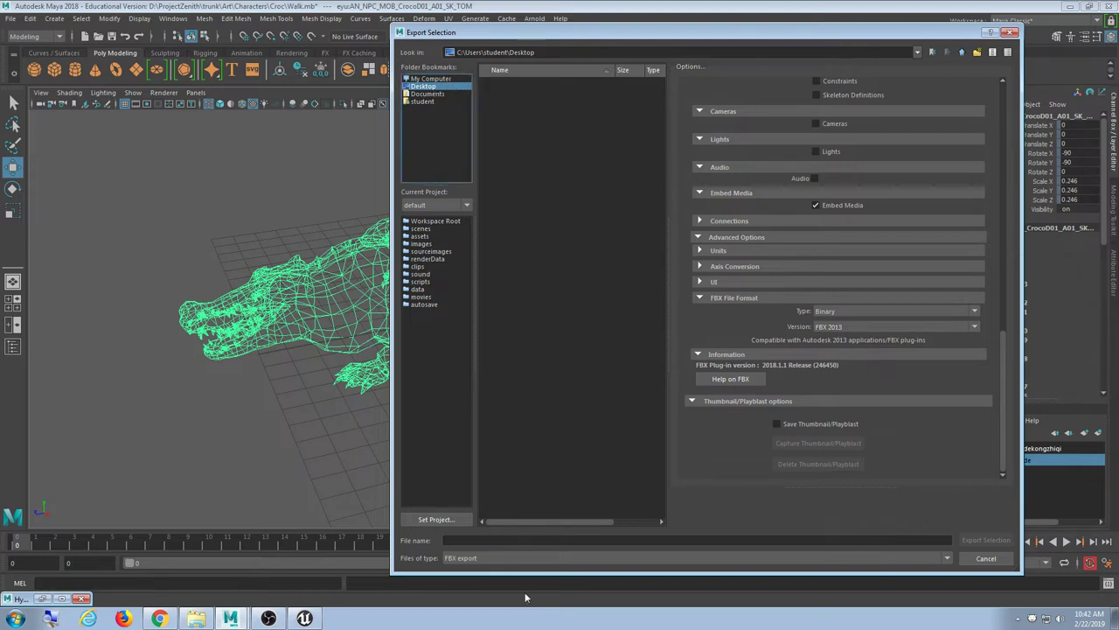
click(492, 539)
text(Cro)
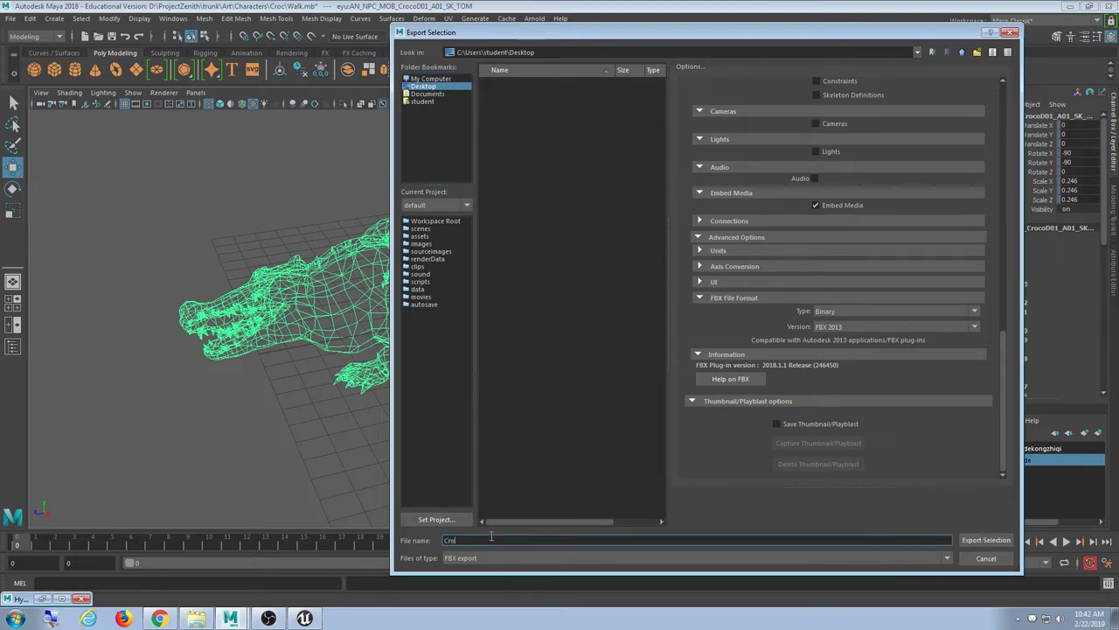
text(c)
click(988, 539)
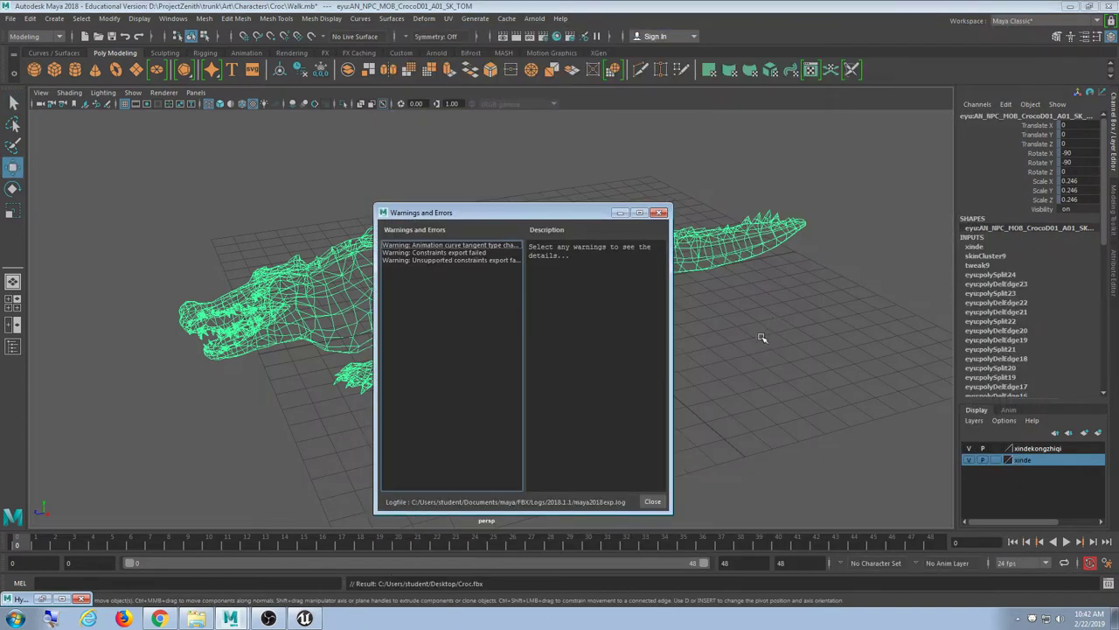
Read the description of each export warning and close the Warnings and Errors window.
click(492, 246)
click(477, 253)
click(481, 260)
click(474, 254)
click(473, 259)
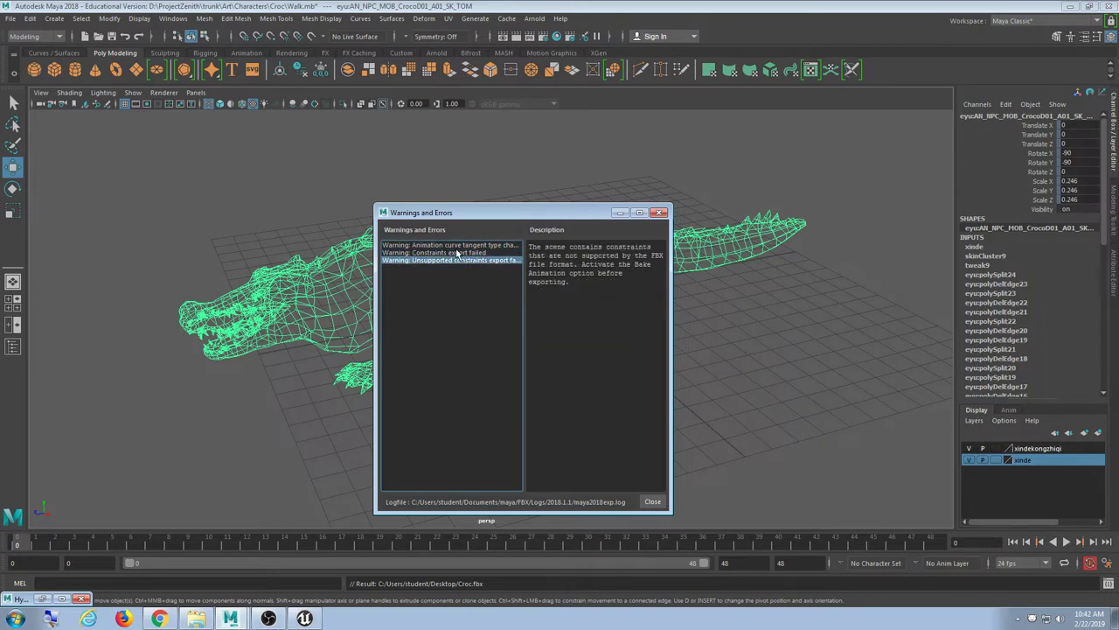
click(457, 253)
click(455, 245)
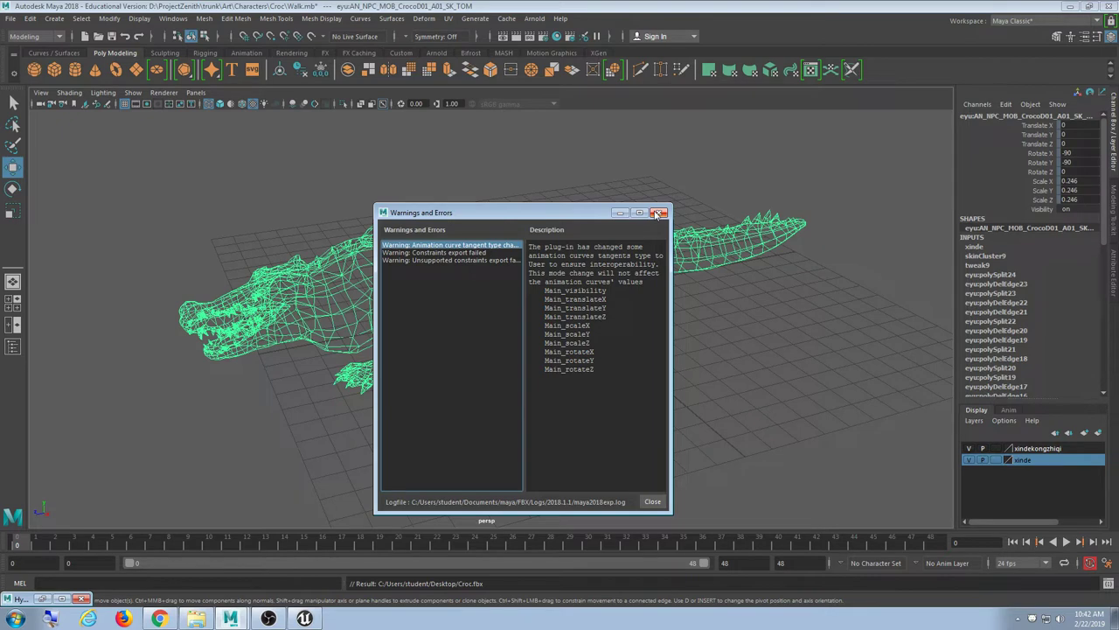
click(659, 214)
Deselect the crocodile and start a new empty scene without saving the current one.
click(646, 180)
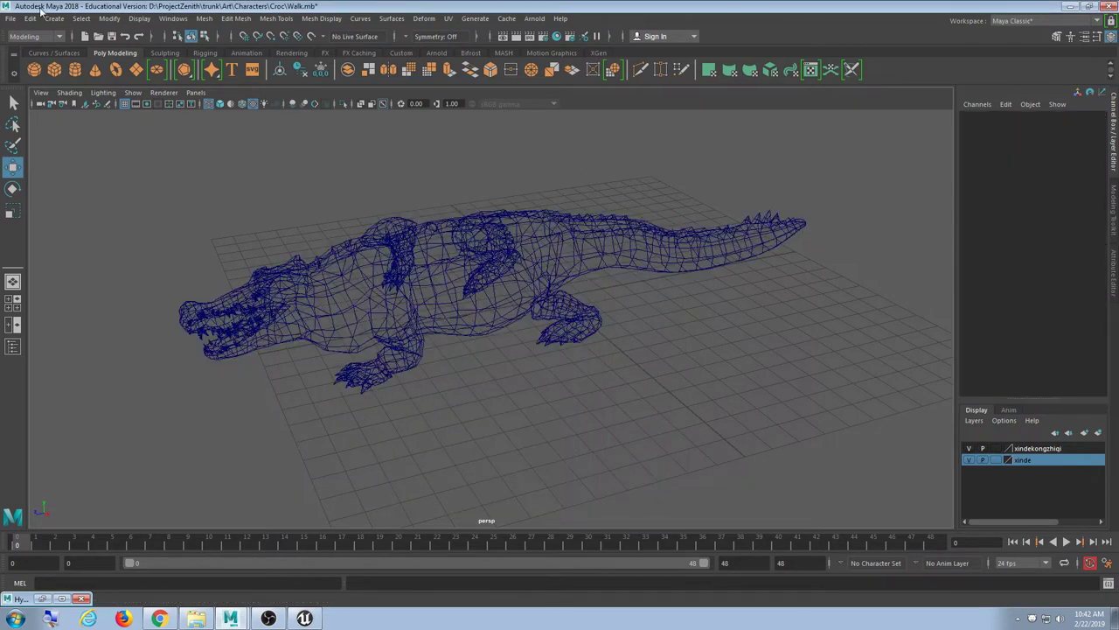
click(11, 20)
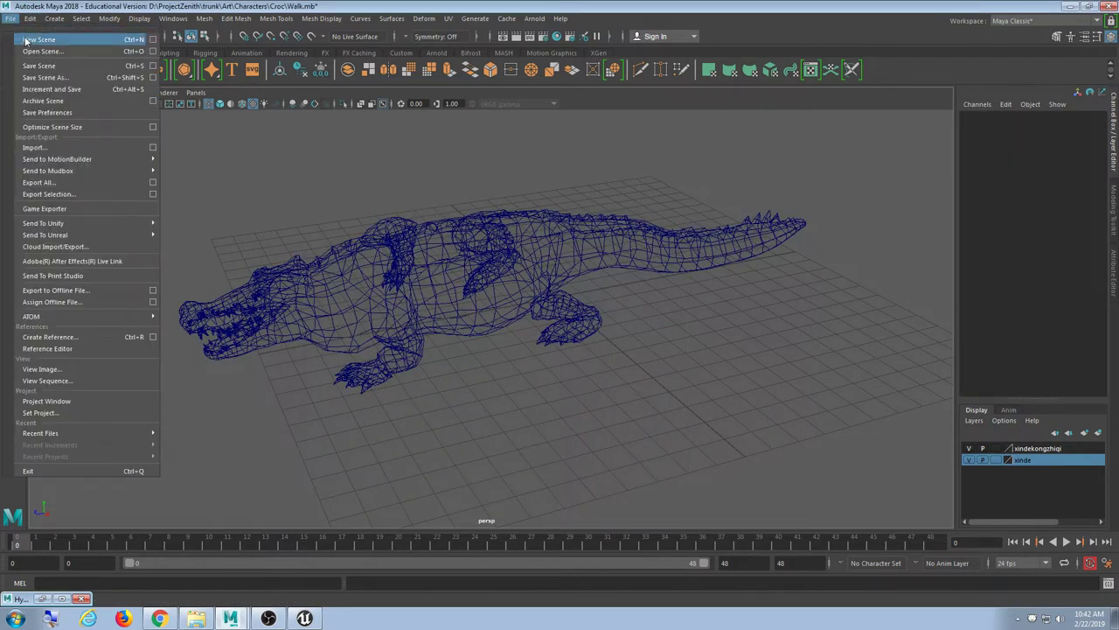
click(39, 39)
click(557, 310)
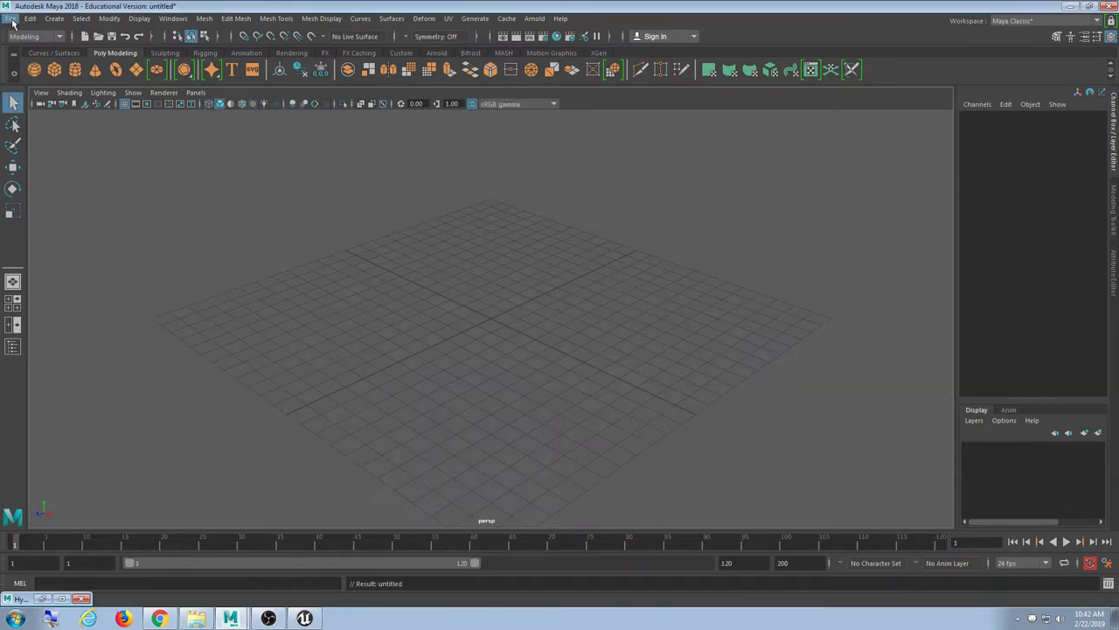
Import Croc.fbx from the Desktop into the empty scene.
click(11, 19)
click(40, 147)
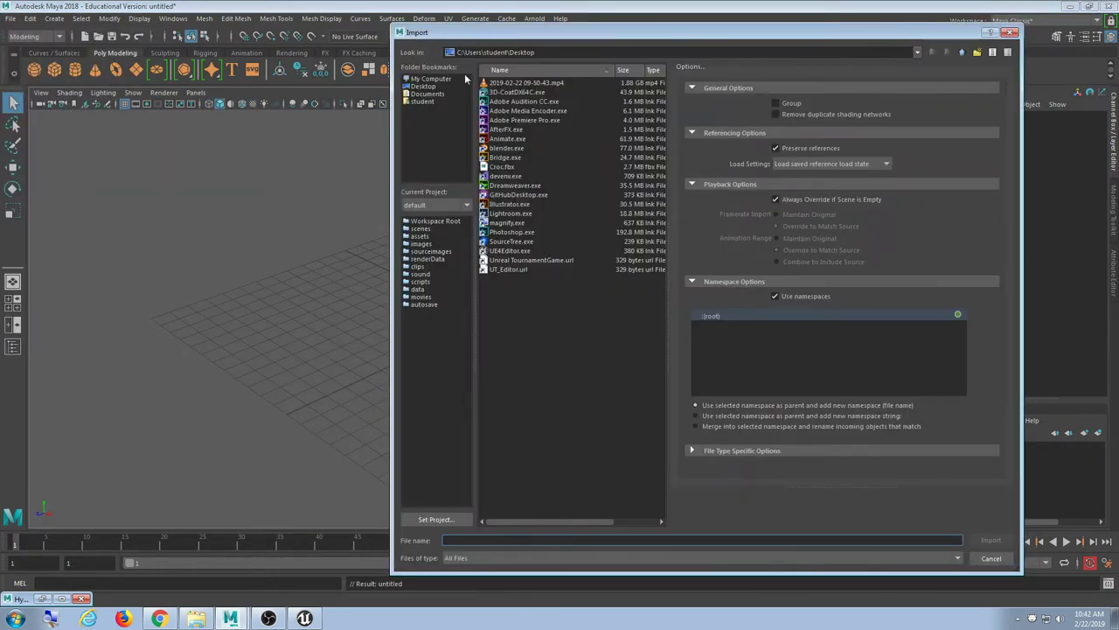
click(506, 158)
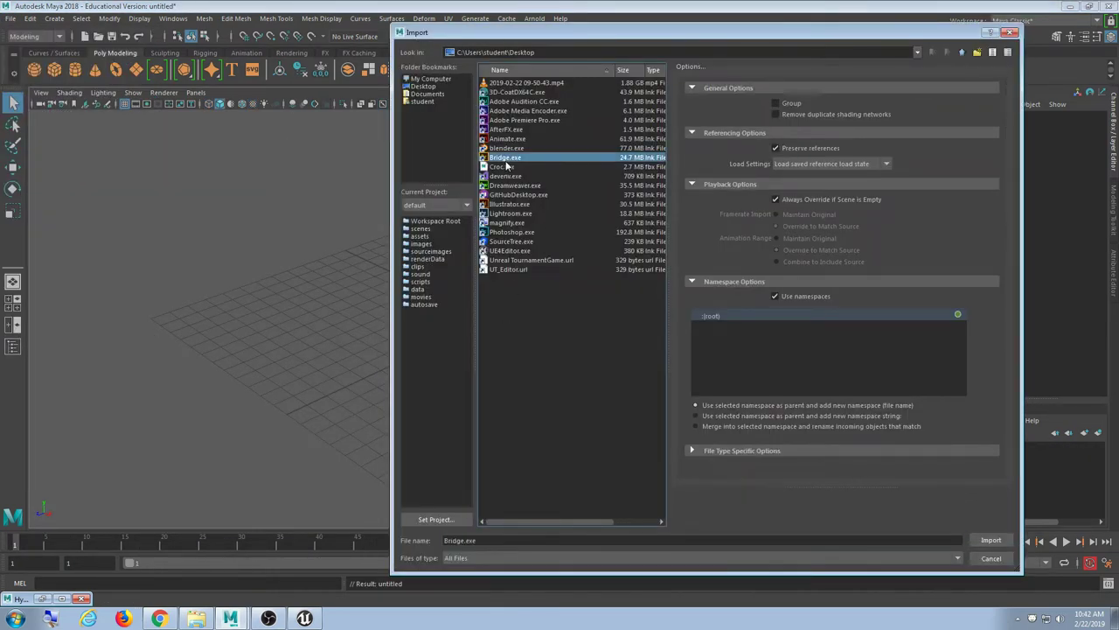
double_click(505, 166)
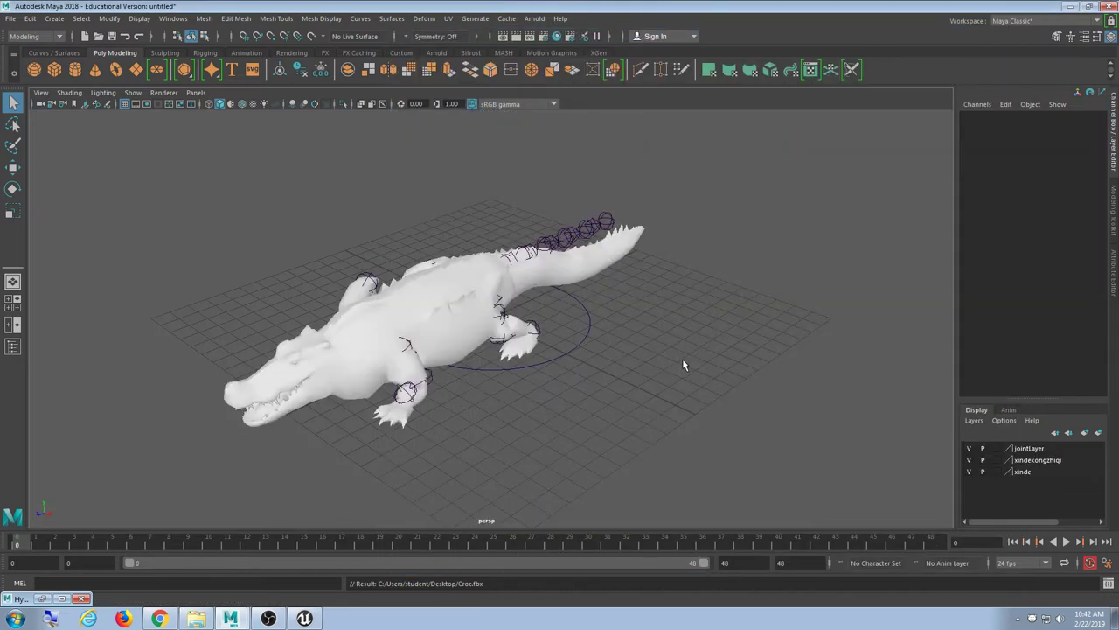
Display the imported crocodile in wireframe and select the Root_M joint of its skeleton.
key(4)
mouse_move(660, 370)
alt+mouse_down()
mouse_move(600, 375)
mouse_move(602, 232)
alt+mouse_up()
click(495, 281)
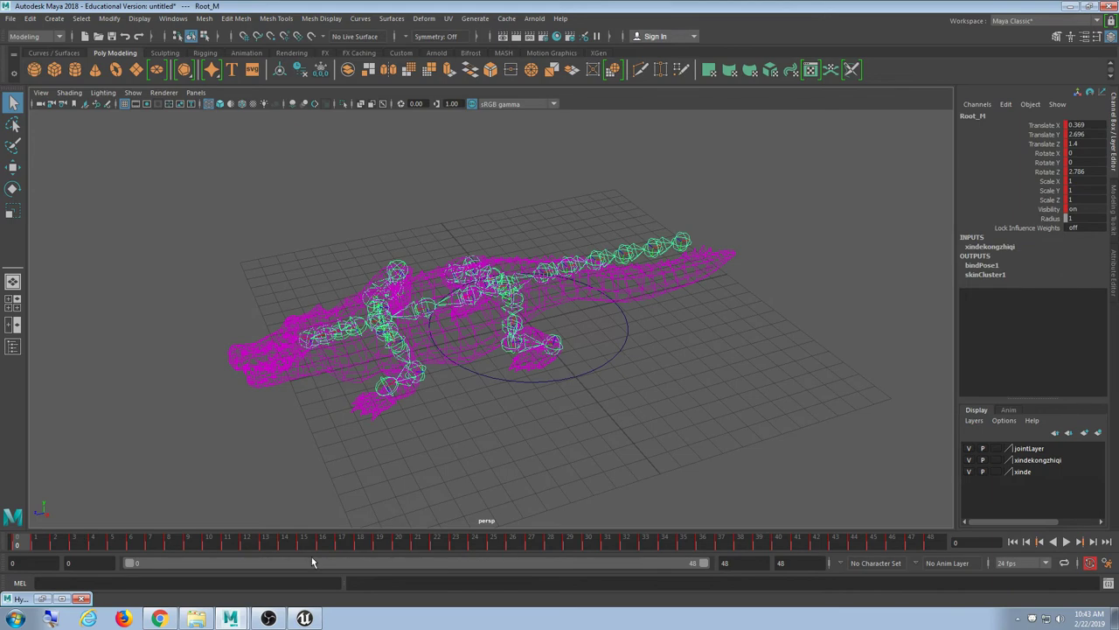
Play and scrub the imported walk animation, then inspect the skeleton up close at frame 0.
key(alt+v)
drag(73, 540, 4, 512)
alt+middle_drag(646, 436, 638, 436)
scroll(628, 430, up, 3)
mouse_move(618, 429)
alt+mouse_down()
mouse_move(609, 425)
mouse_move(620, 425)
alt+mouse_up()
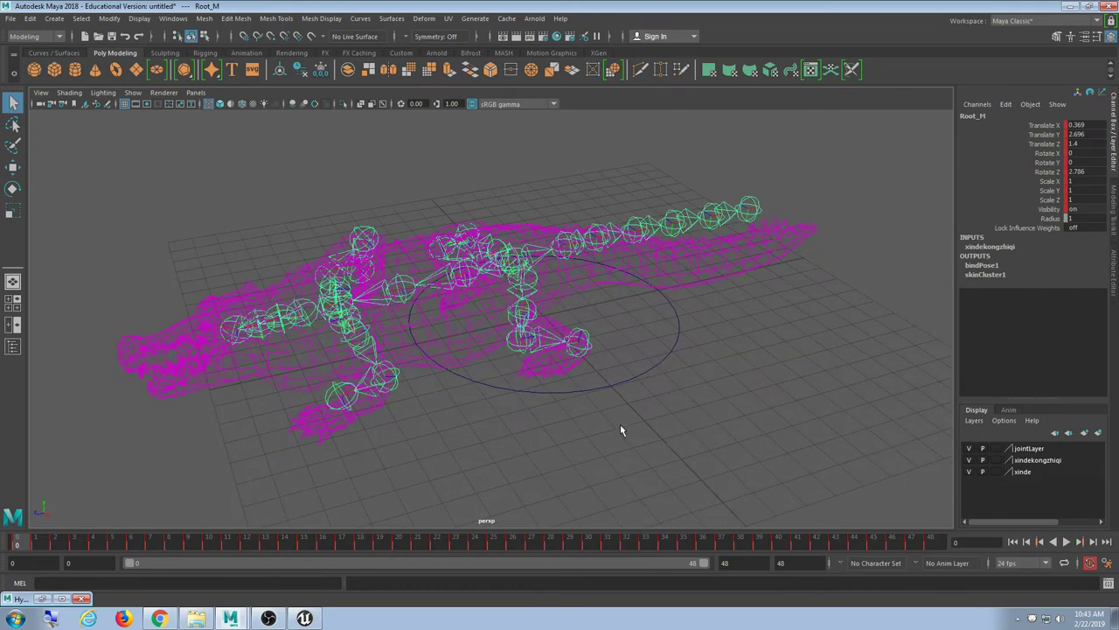
Open the Hypergraph Hierarchy, select all scene nodes and frame them in its view.
click(173, 18)
mouse_move(210, 59)
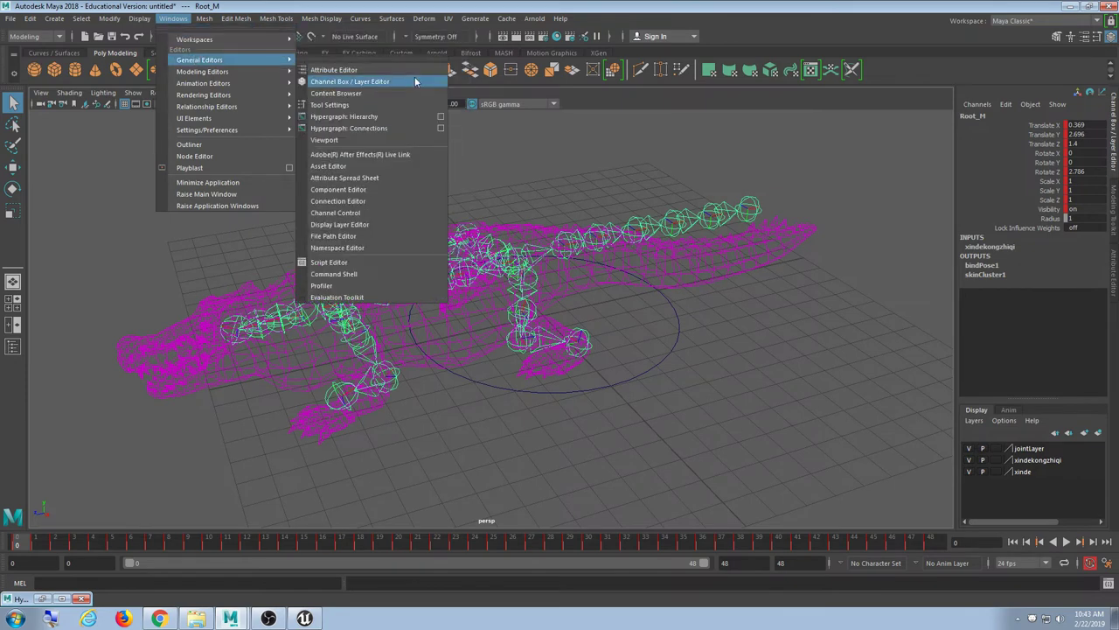
click(403, 117)
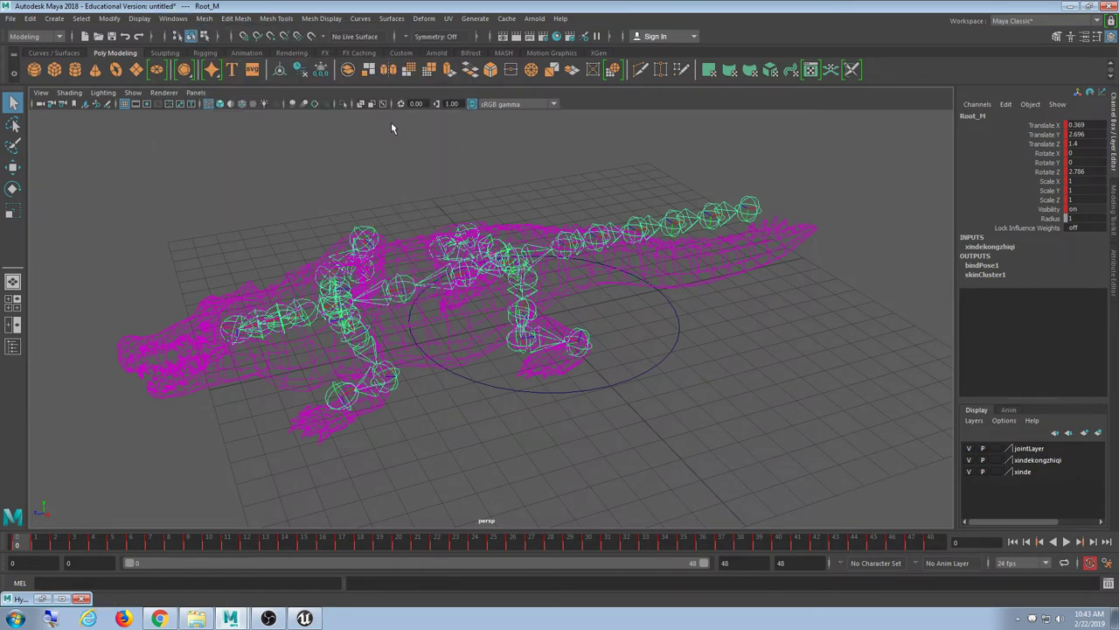
click(42, 598)
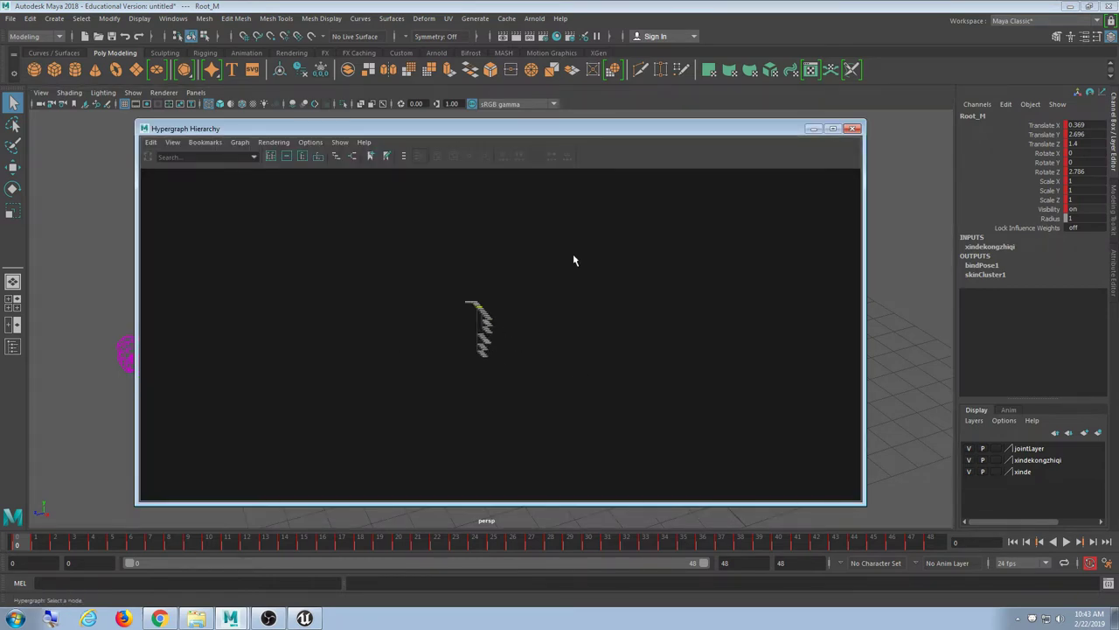
drag(574, 259, 461, 365)
key(f)
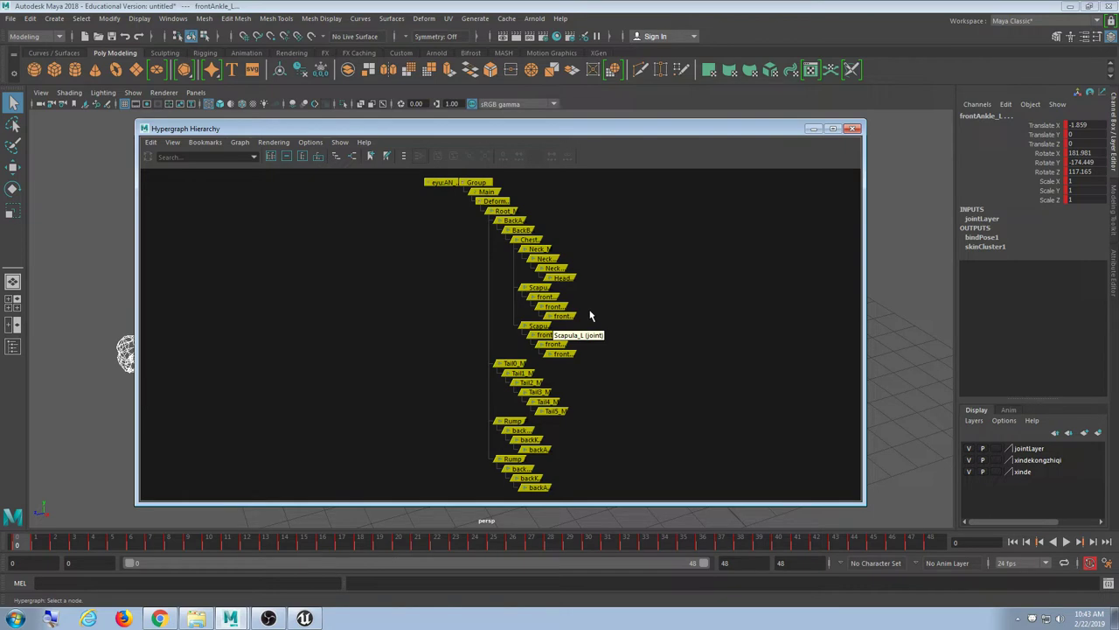
Minimize the Hypergraph Hierarchy and undo the selection changes back to only the Root_M joint.
click(813, 128)
key(ctrl+z)
key(ctrl+z)
key(ctrl+z)
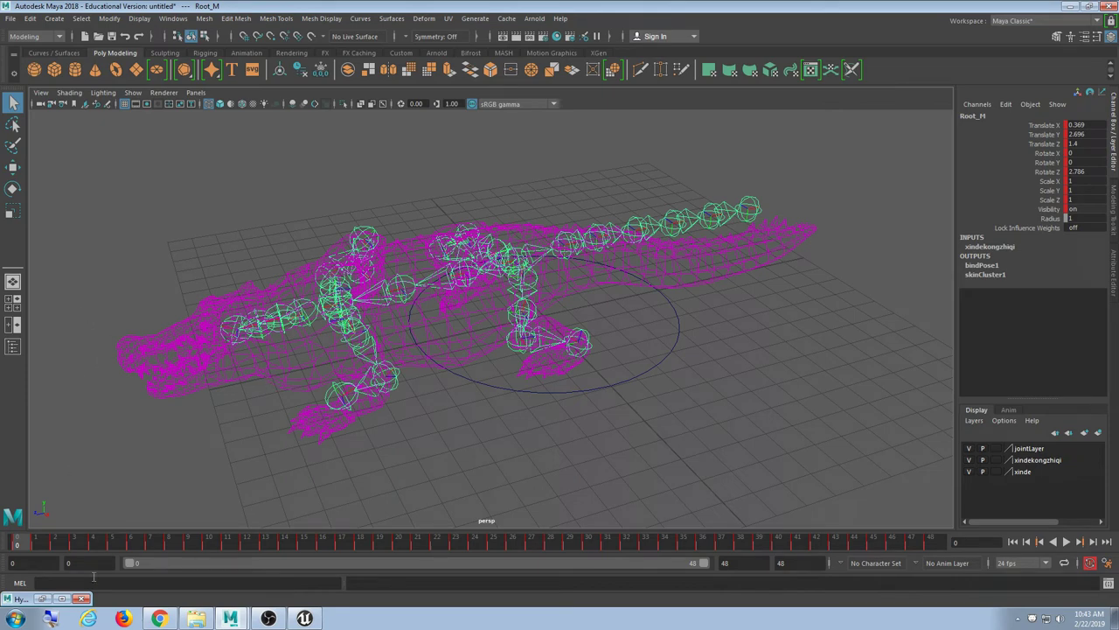
Restore and enlarge the Hypergraph Hierarchy window, and unparent the Root_M joint from its parent group.
click(42, 598)
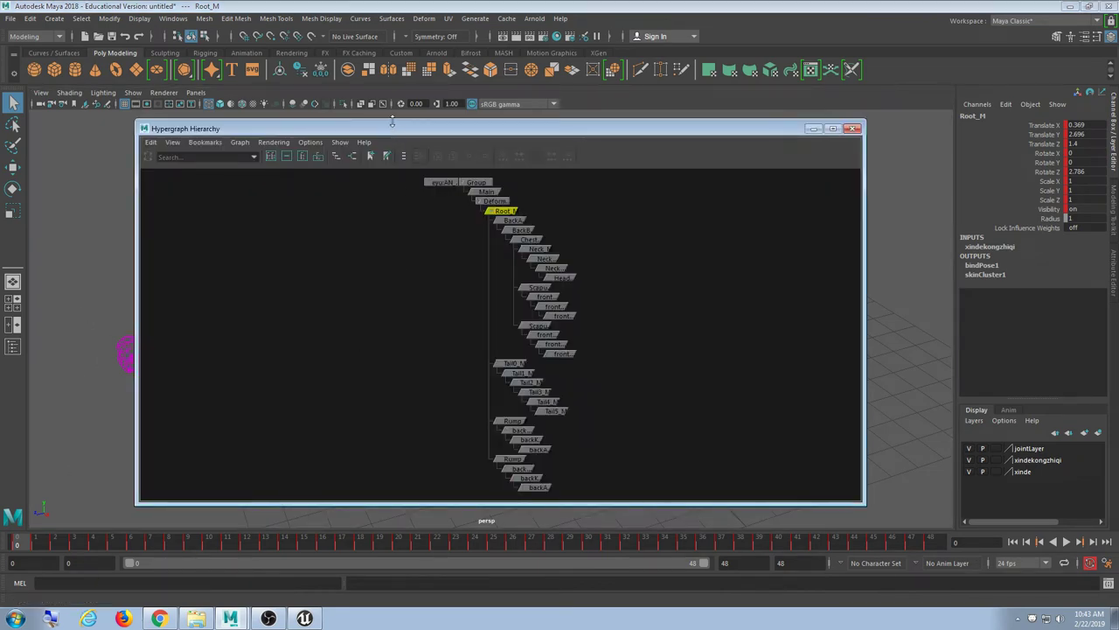
drag(393, 122, 393, 84)
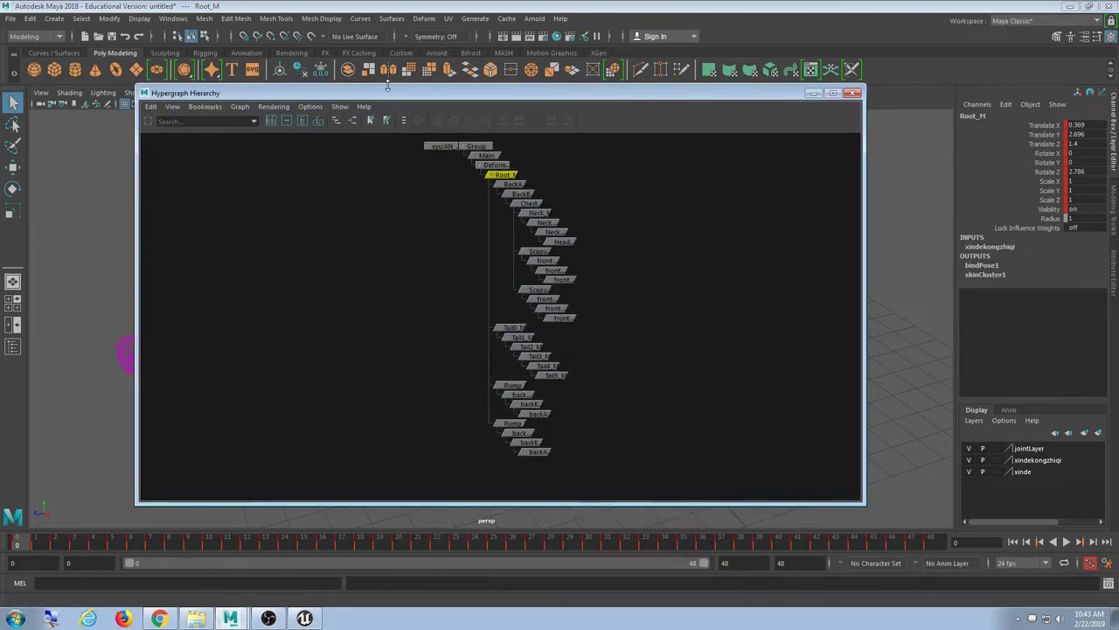
right_click(618, 244)
key(shift+p)
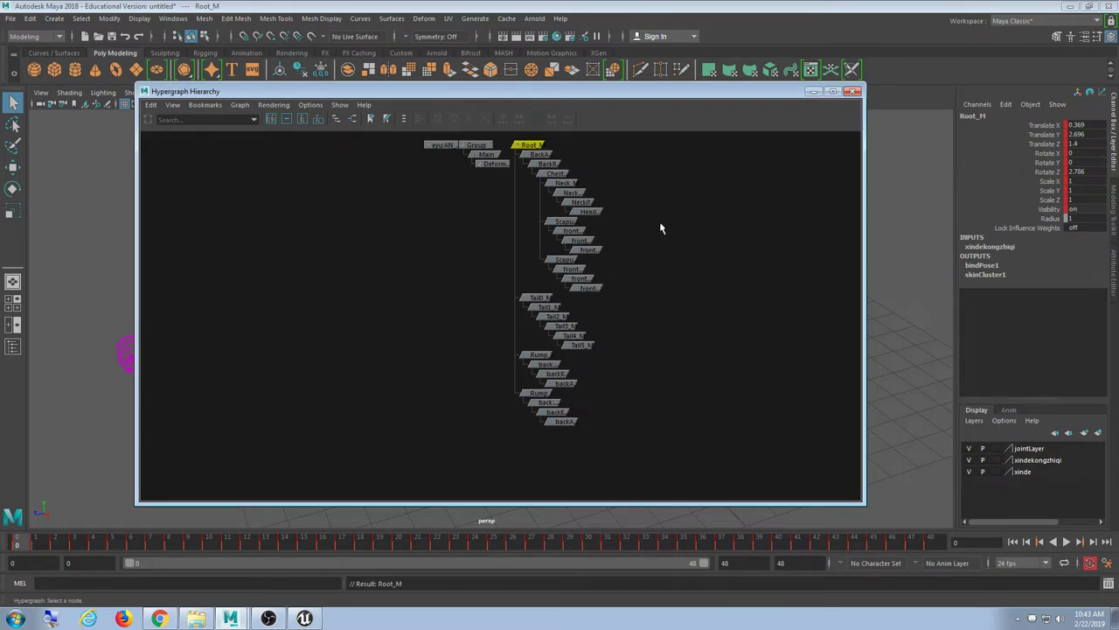
Undo the unparenting of Root_M and select the crocodile mesh node in the Hypergraph Hierarchy.
key(ctrl+z)
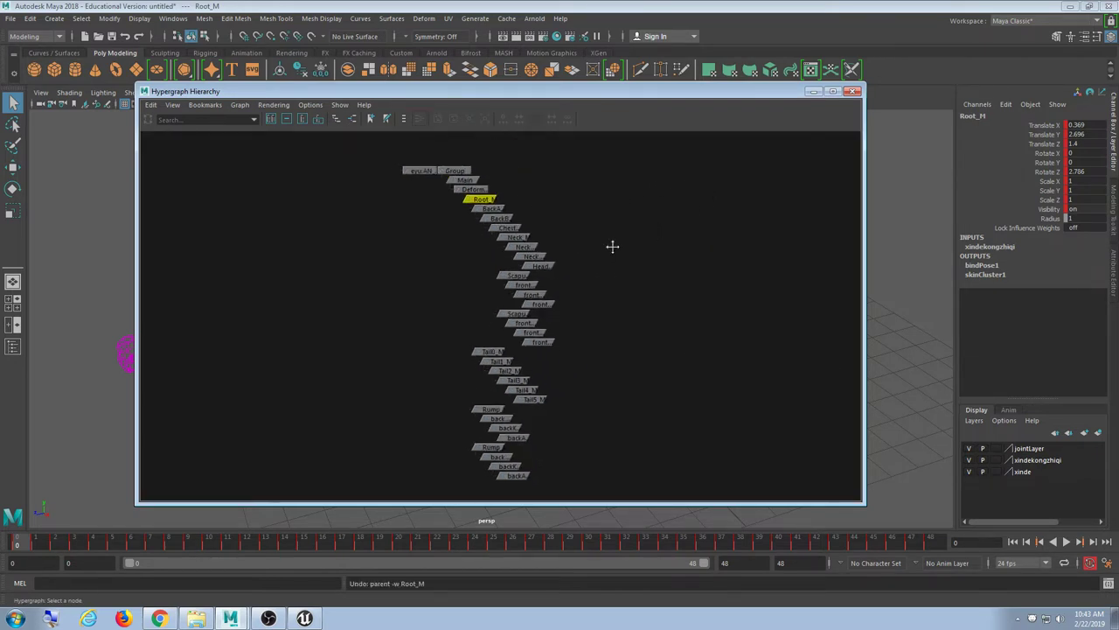
click(416, 156)
drag(372, 97, 324, 117)
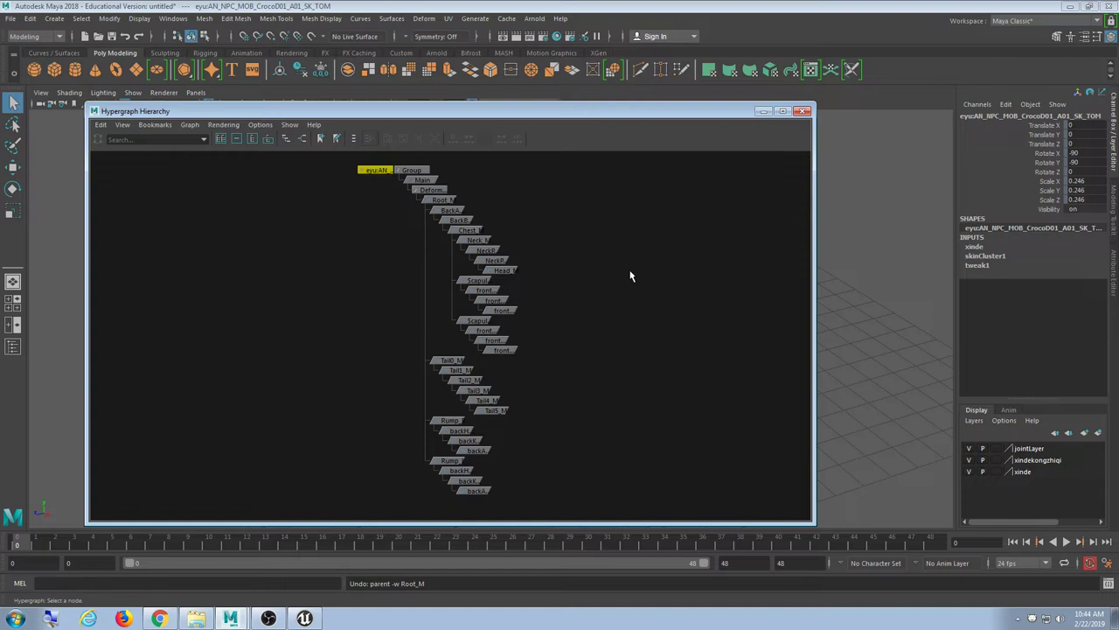
Minimize the Hypergraph Hierarchy and open the recent scene Walk.mb without saving the untitled scene.
click(9, 18)
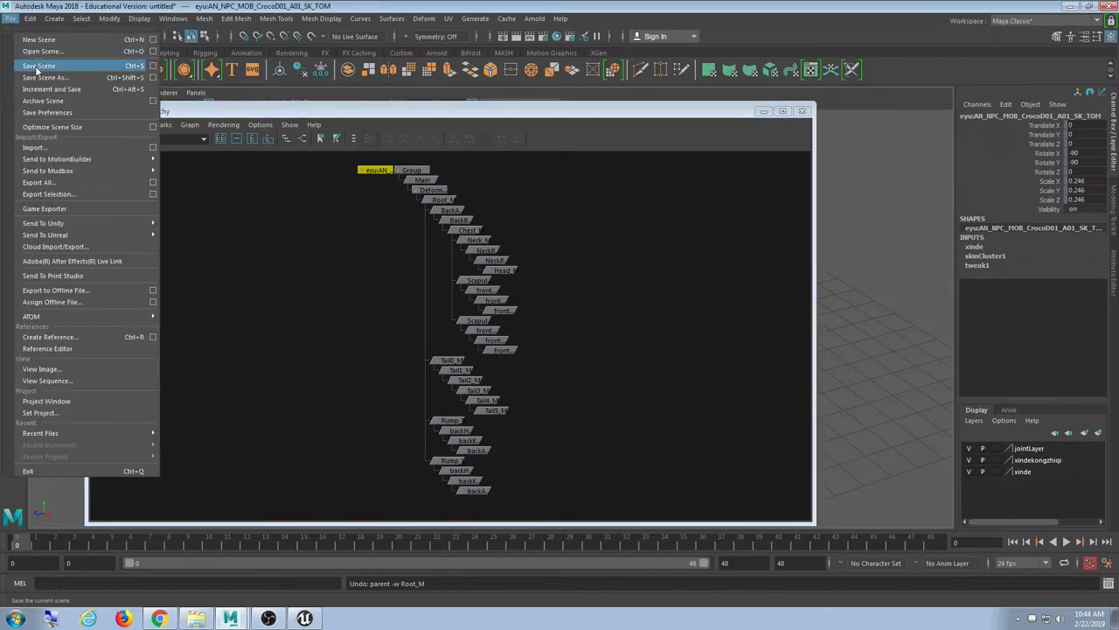
click(764, 113)
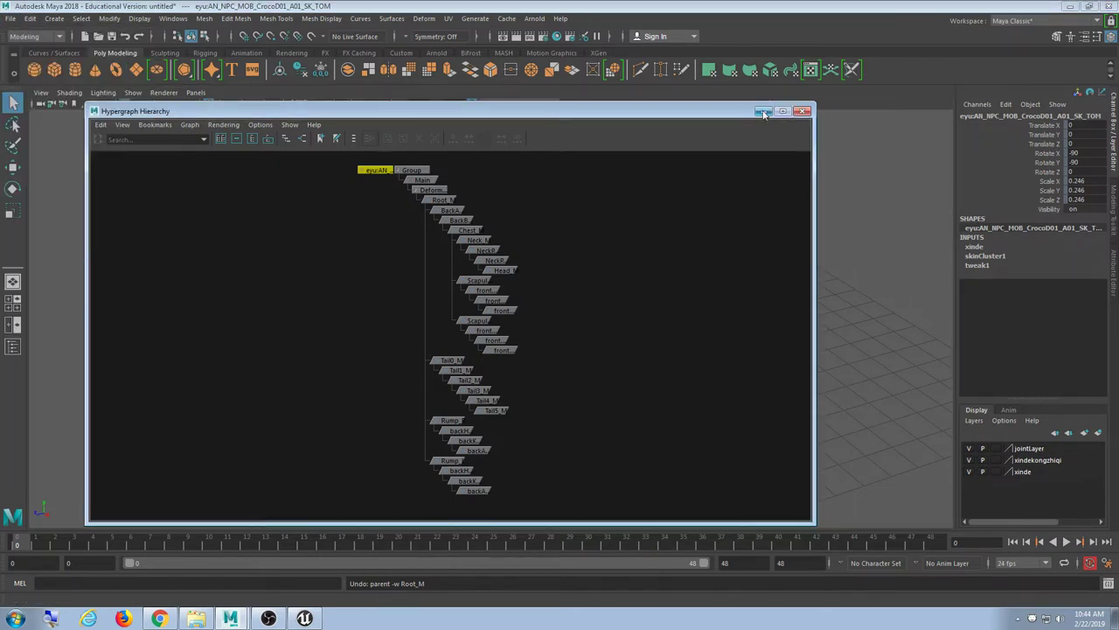
click(763, 114)
click(10, 18)
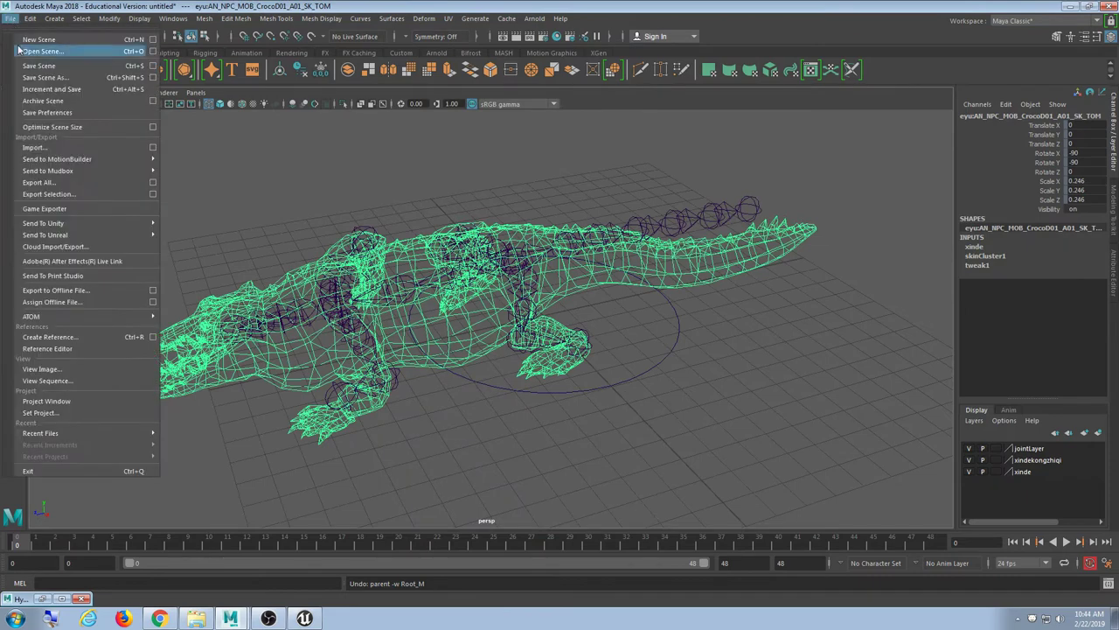
mouse_move(74, 438)
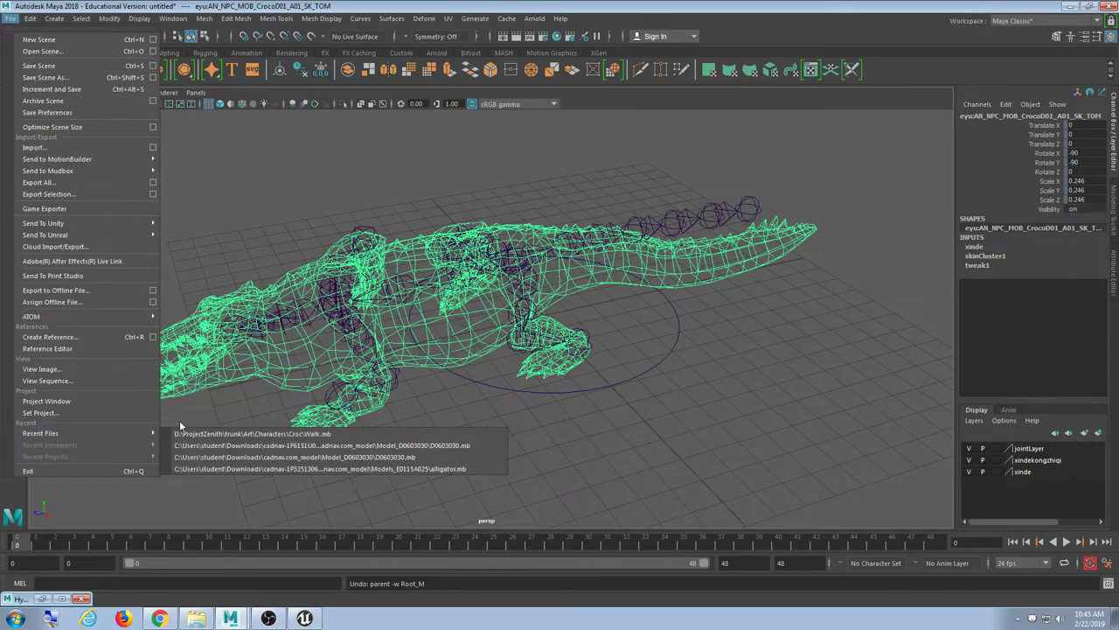
click(228, 434)
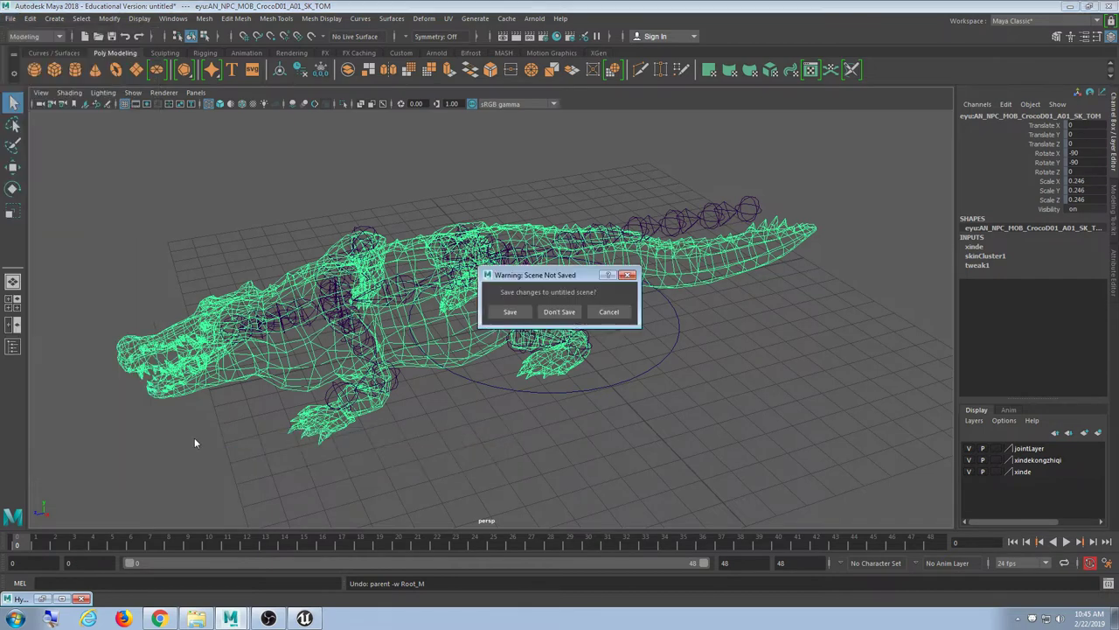
click(557, 313)
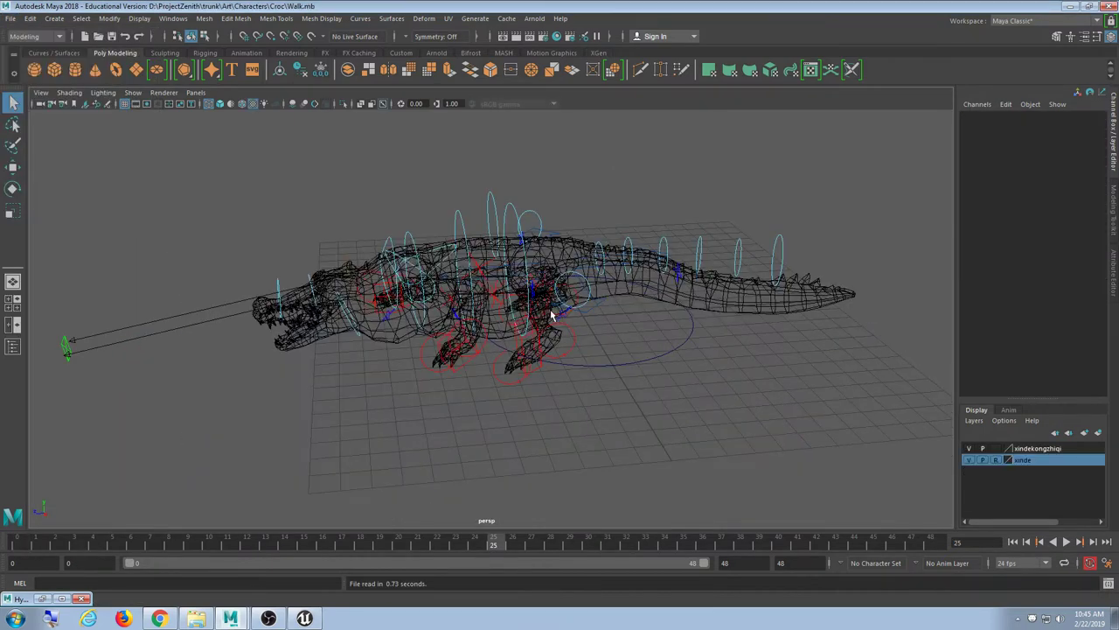
Clear the rig selection, return the timeline to frame 0 and briefly play the walk animation.
drag(337, 163, 754, 372)
alt+drag(754, 372, 700, 391)
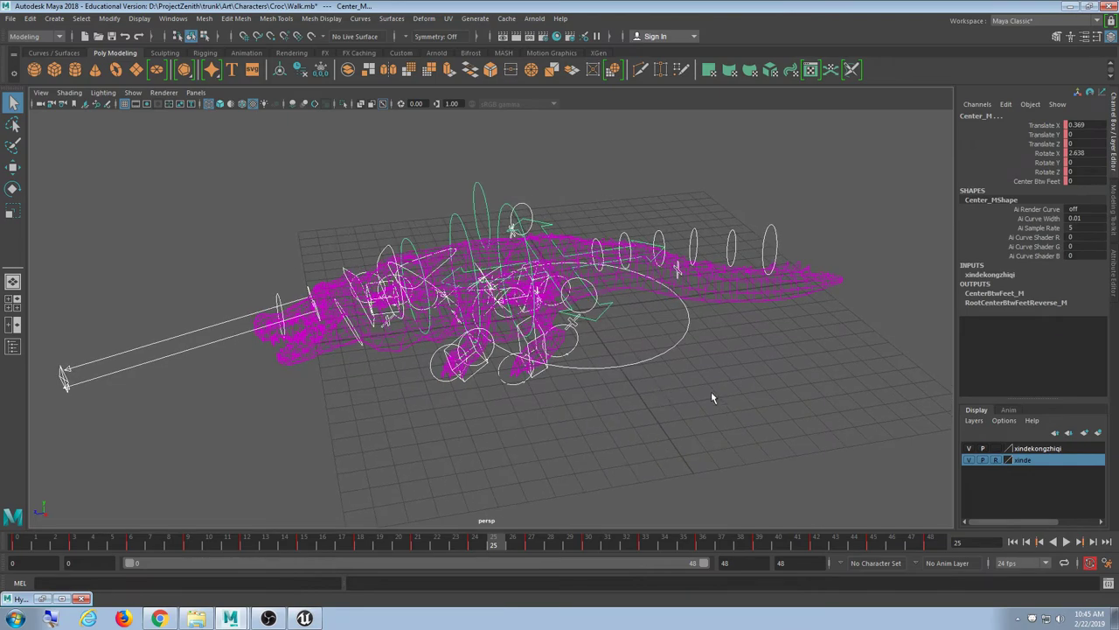
click(715, 392)
drag(486, 545, 1, 543)
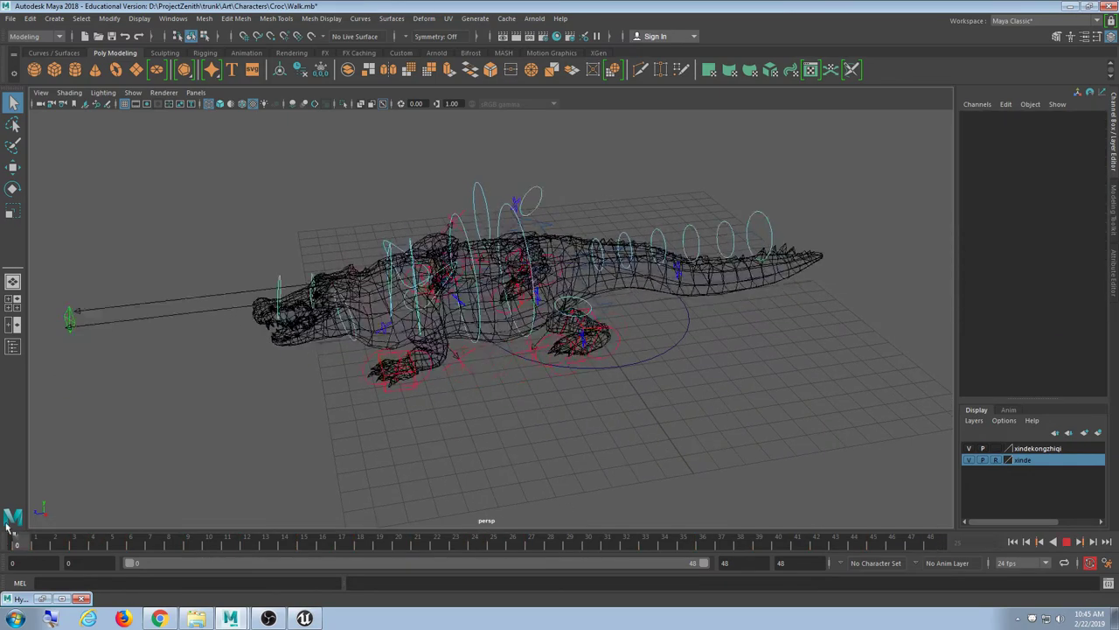
key(alt+v)
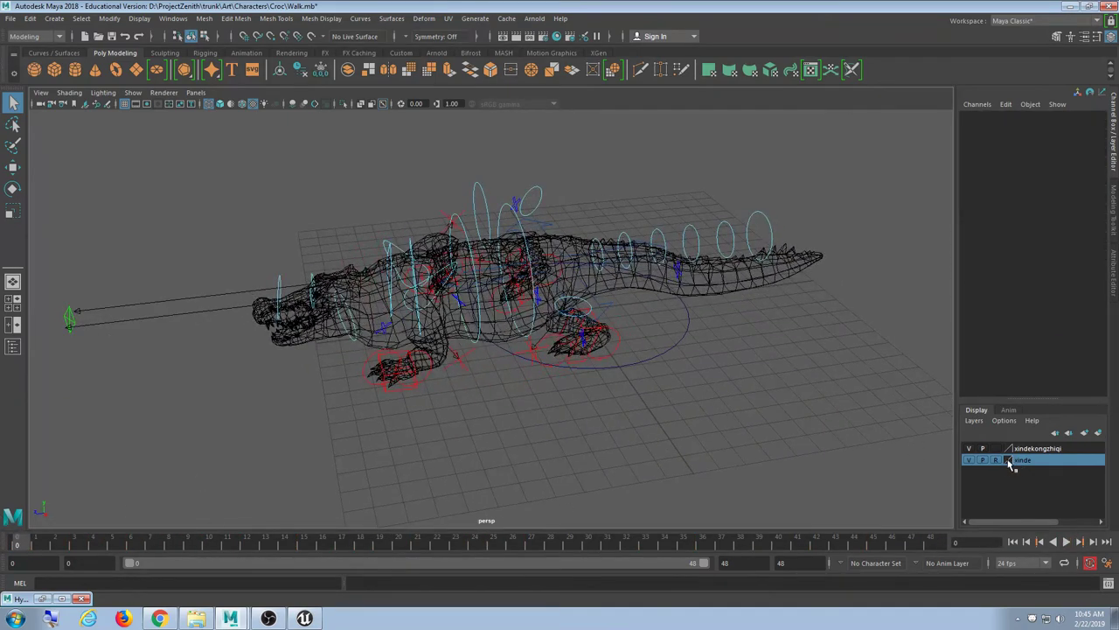
Turn off reference mode on the xinde layer and select the crocodile mesh together with its rig controls.
click(997, 460)
drag(829, 175, 746, 202)
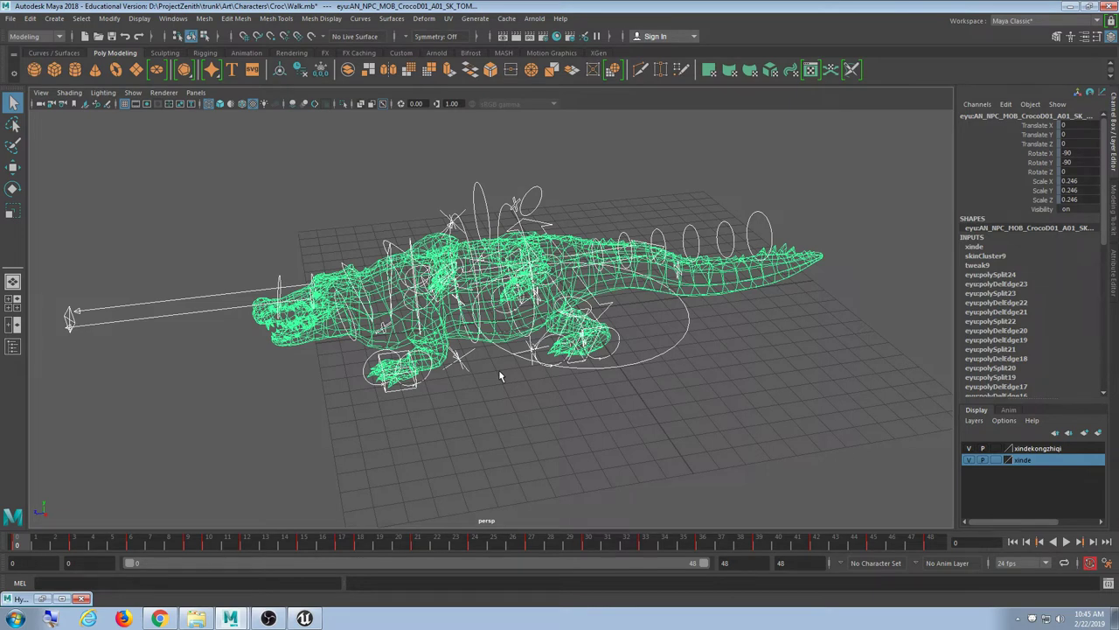
Start a new scene without saving Walk.mb and import Croc.fbx from the desktop.
click(10, 18)
click(35, 35)
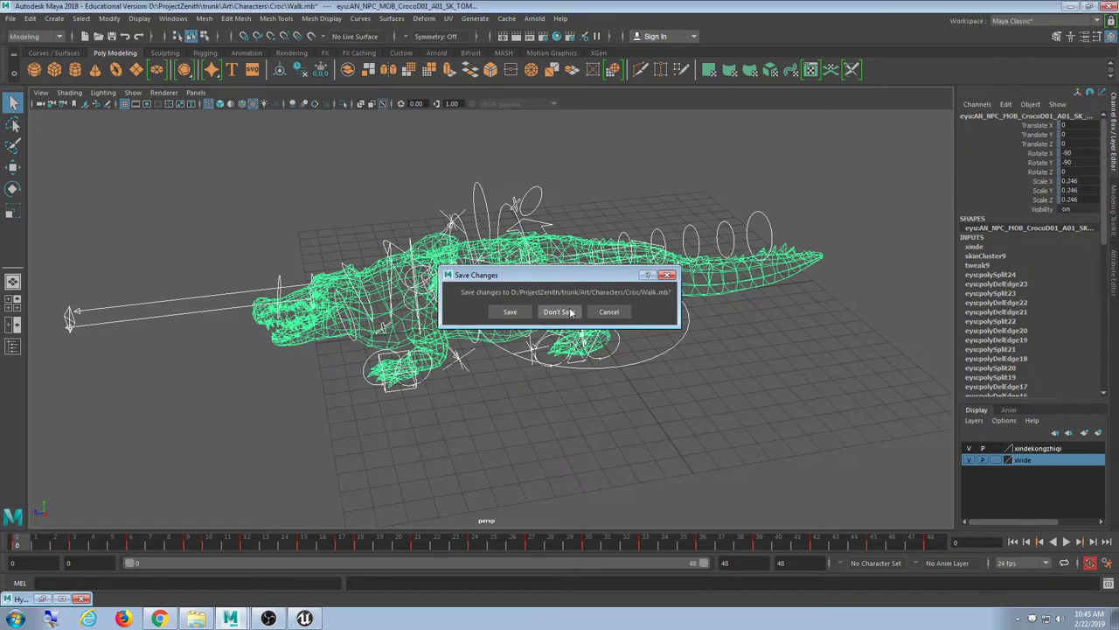
click(560, 311)
click(10, 18)
click(34, 147)
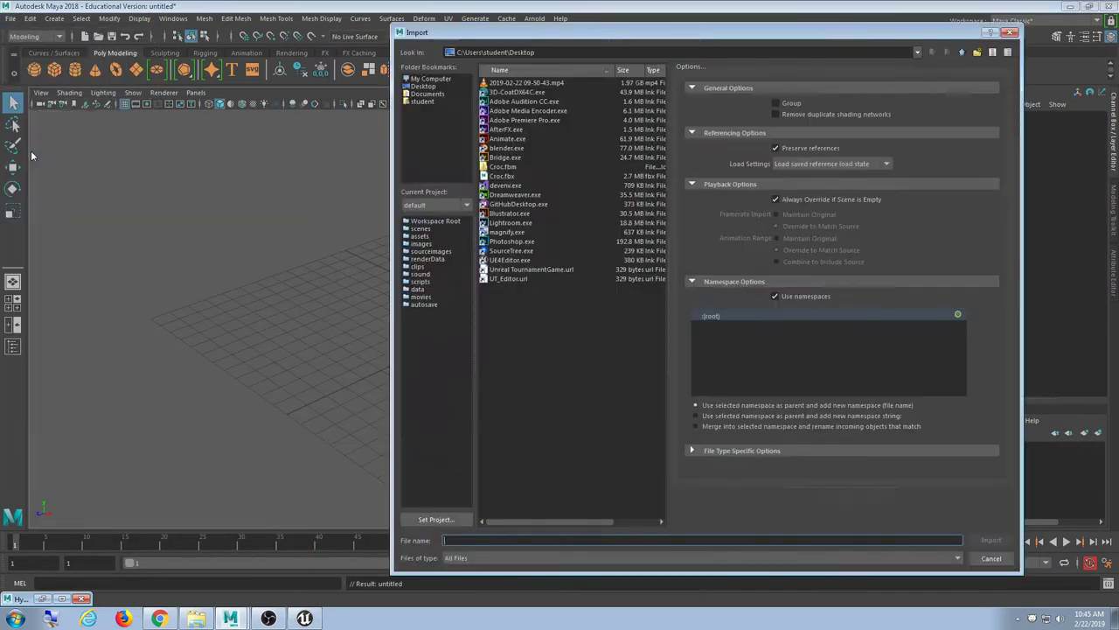
double_click(516, 177)
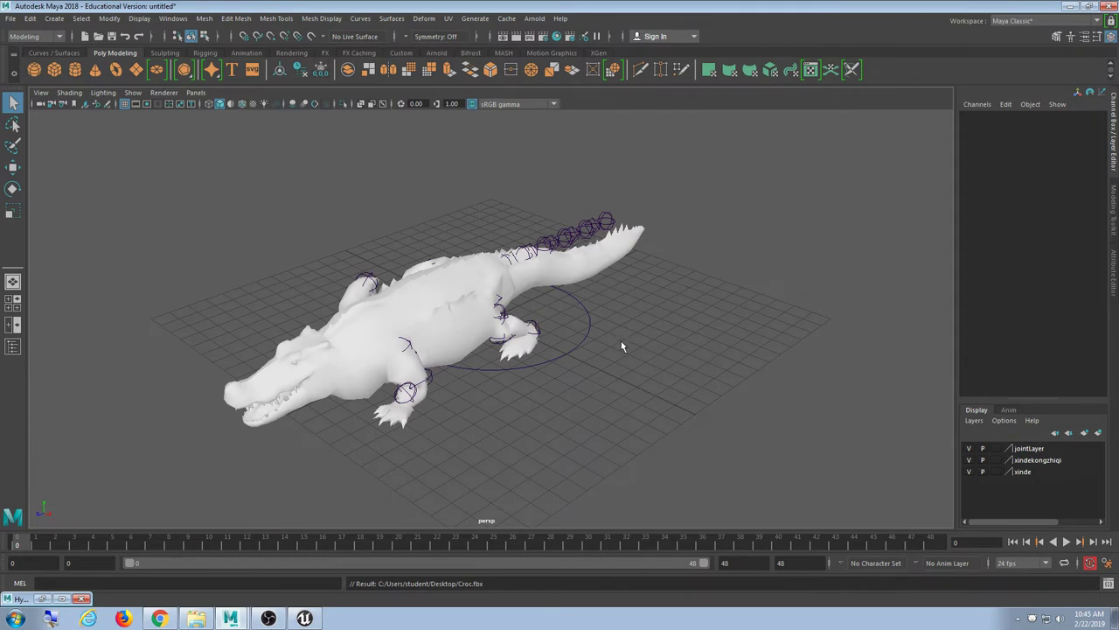
Select the imported crocodile's joint skeleton from Root_M.
alt+drag(621, 340, 562, 359)
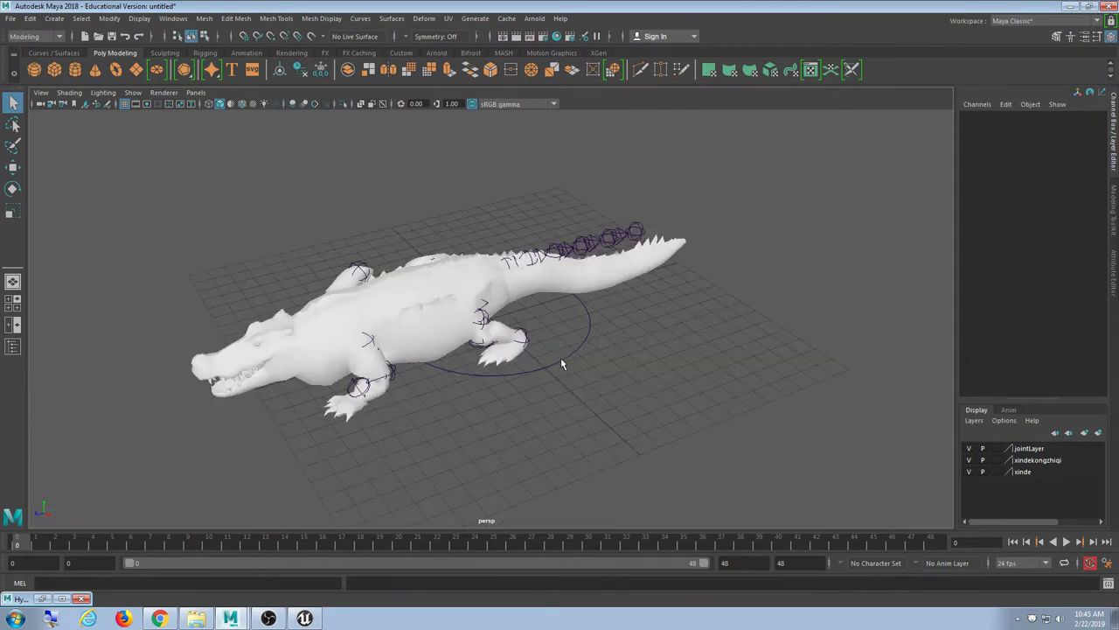
drag(631, 376, 210, 186)
mouse_move(511, 417)
alt+middle_down()
mouse_move(535, 398)
mouse_move(523, 406)
alt+middle_up()
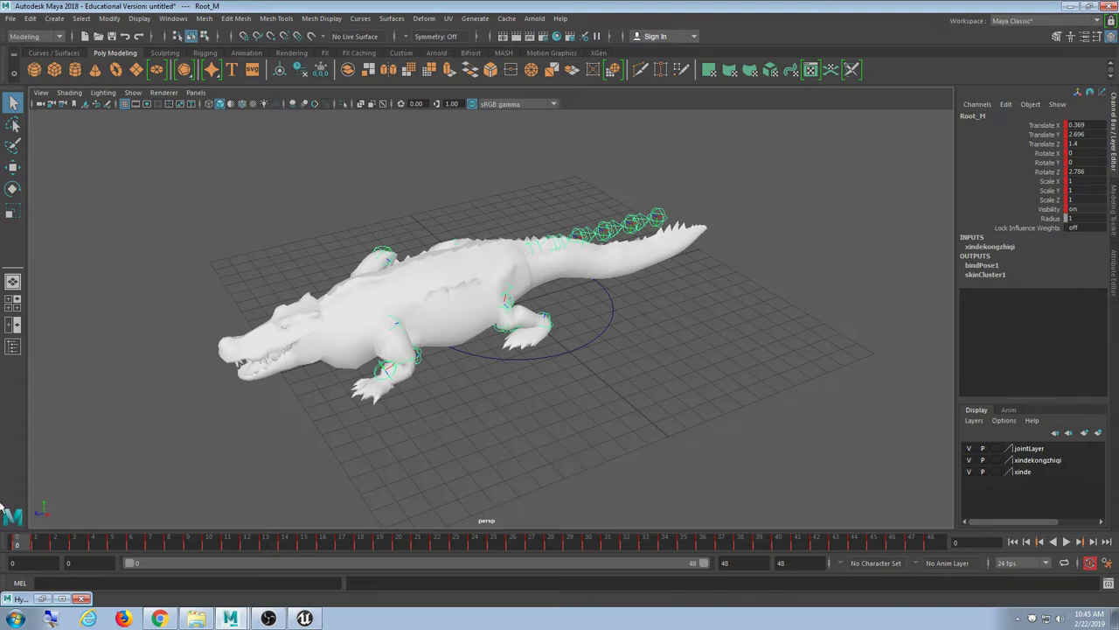
Examine the imported node structure in the Hypergraph Hierarchy with Root_M selected, and minimize the window.
click(42, 599)
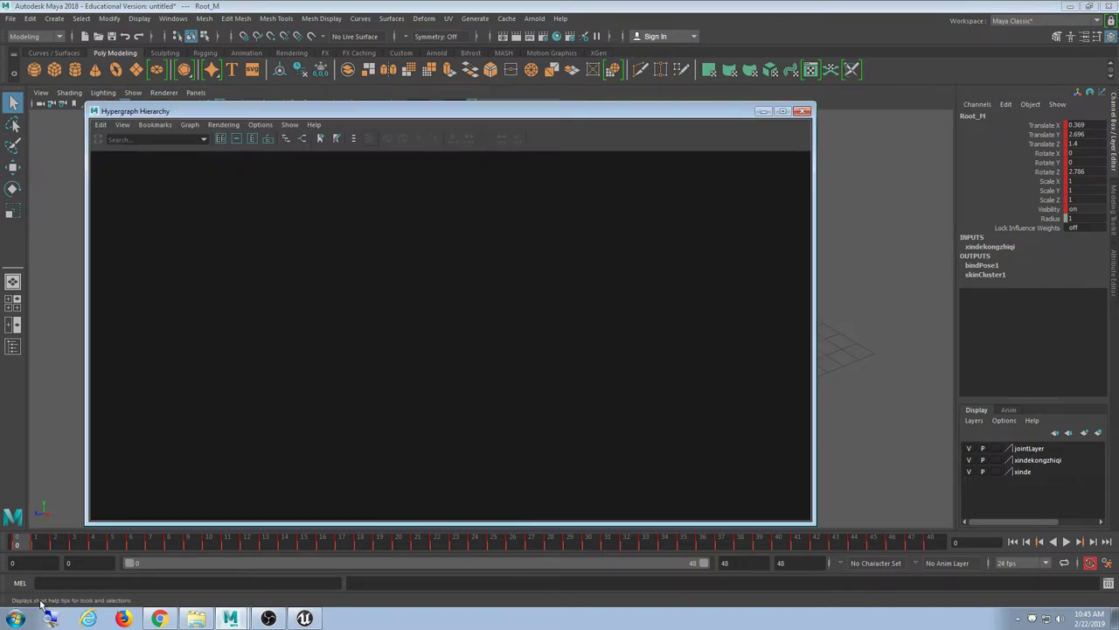
click(763, 111)
click(715, 202)
key(ctrl+z)
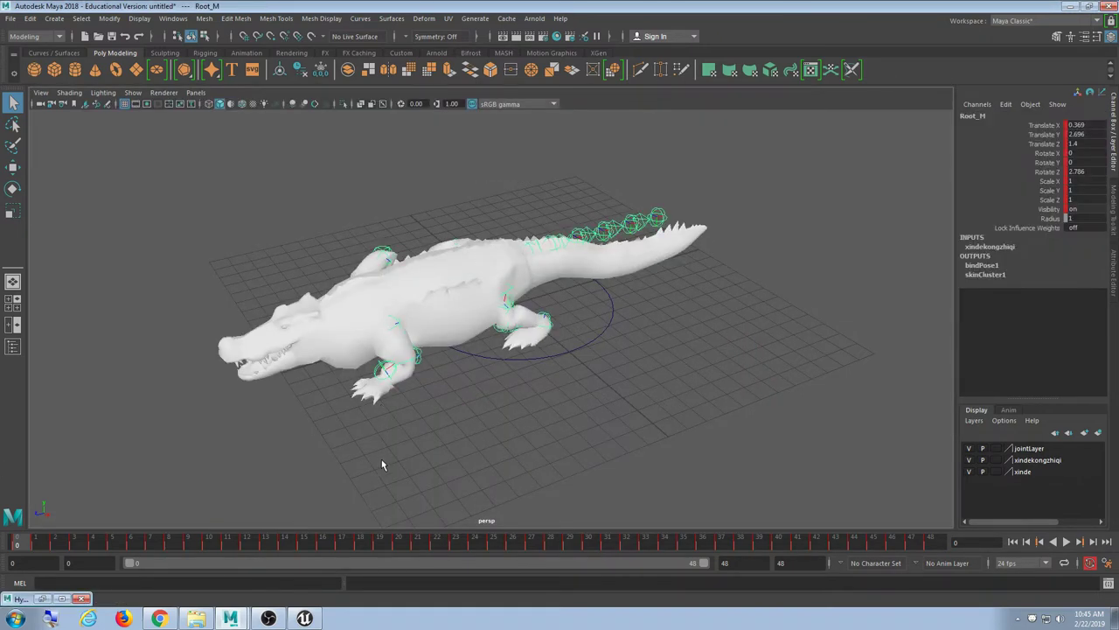
click(42, 599)
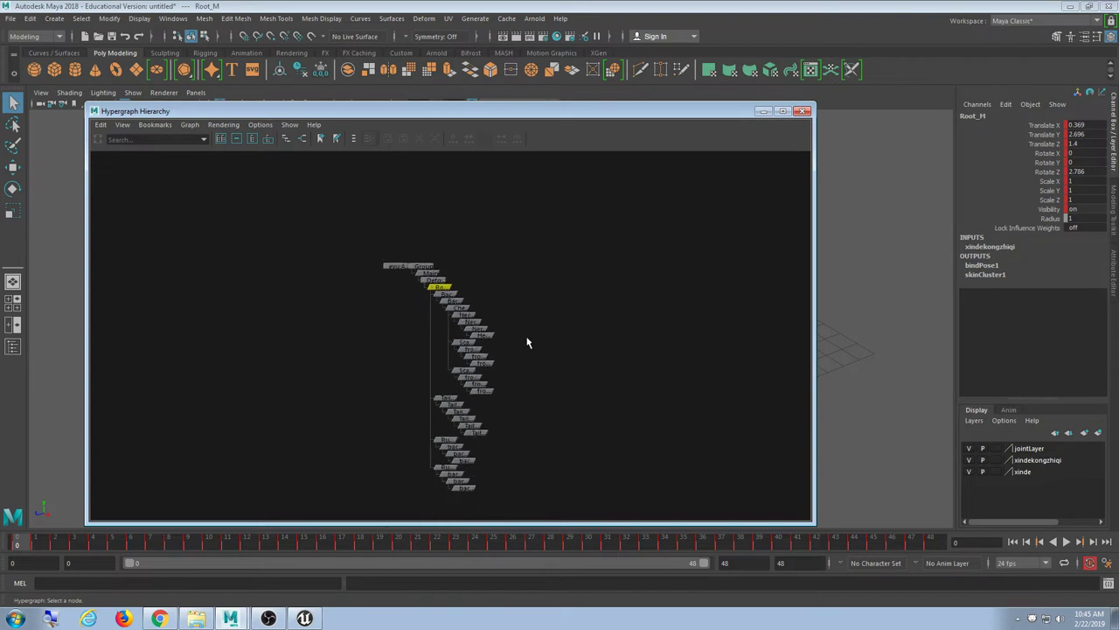
click(763, 111)
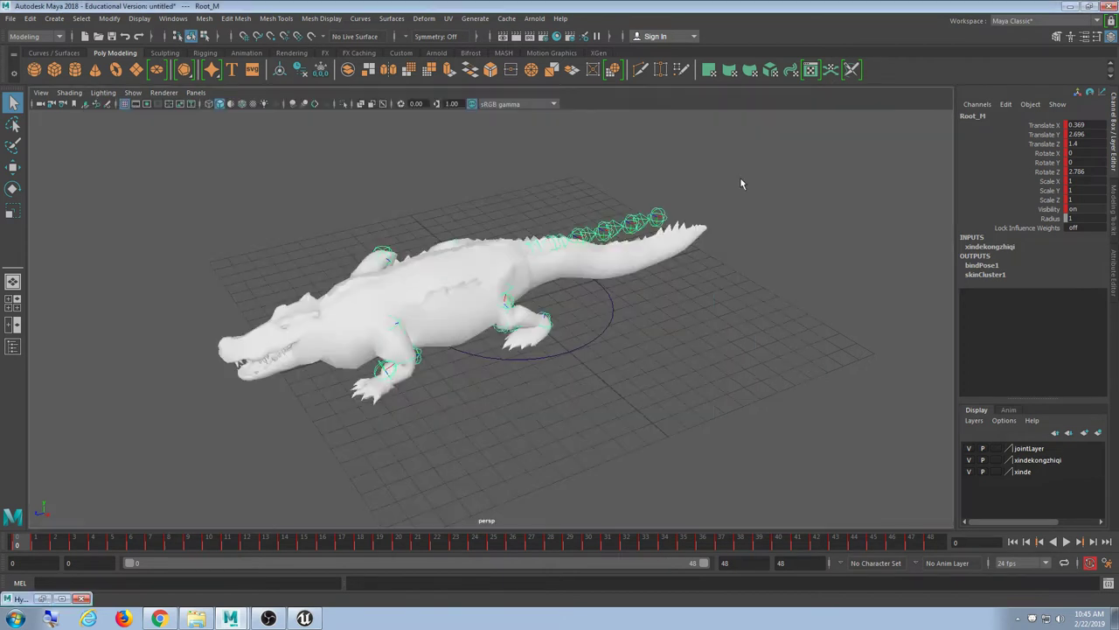
click(661, 240)
click(10, 19)
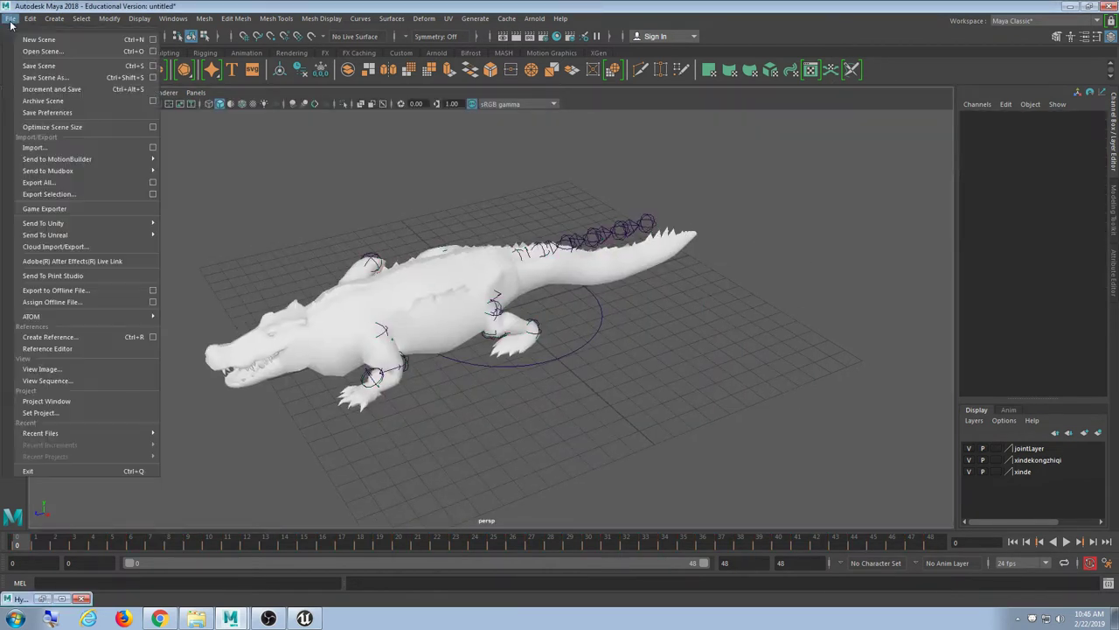
click(26, 39)
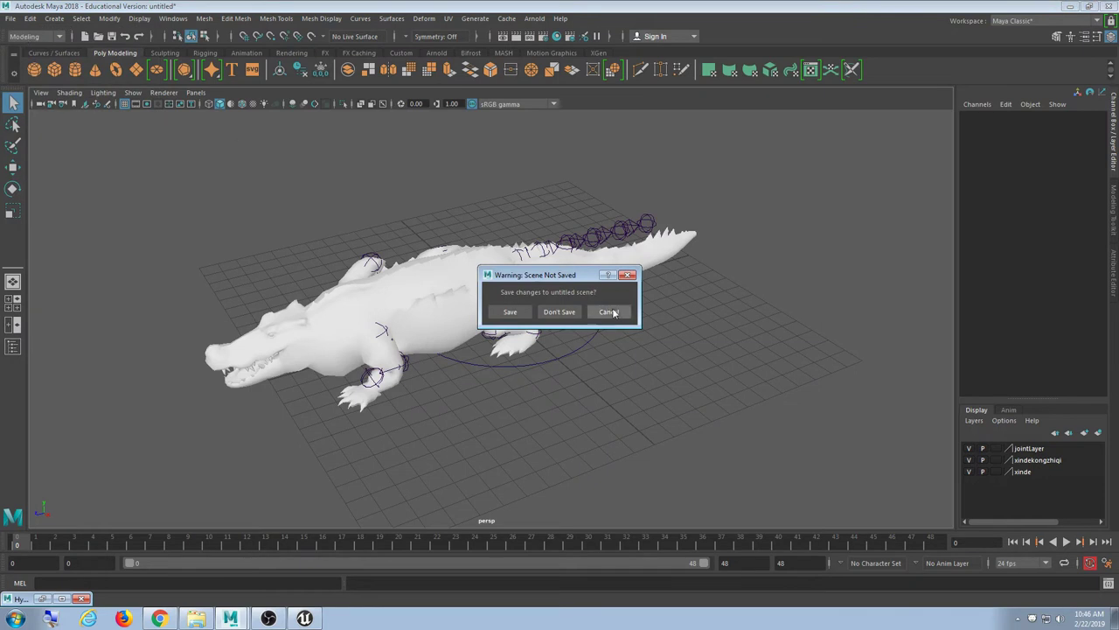
click(608, 310)
Reopen the recent scene Walk.mb, discarding the untitled scene with the imported crocodile.
click(9, 18)
mouse_move(40, 433)
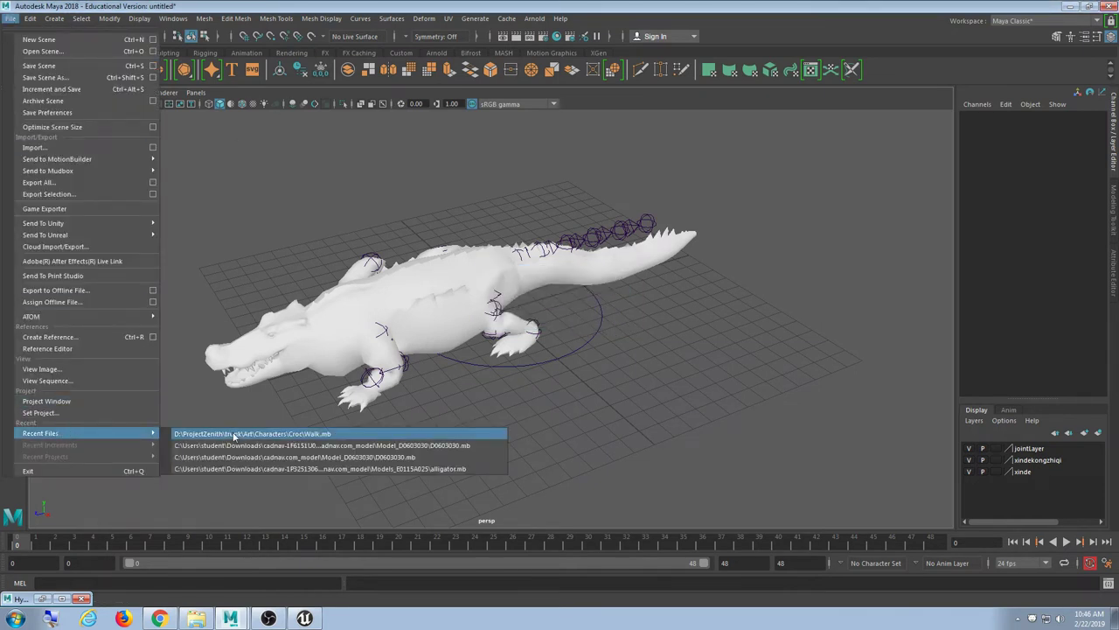
click(263, 434)
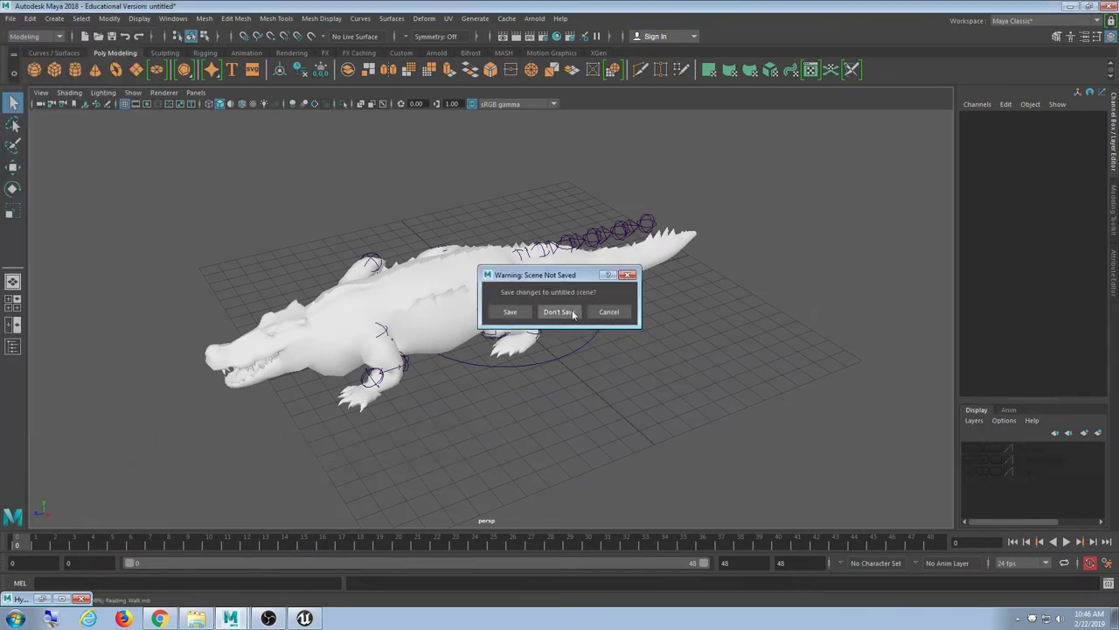
click(573, 313)
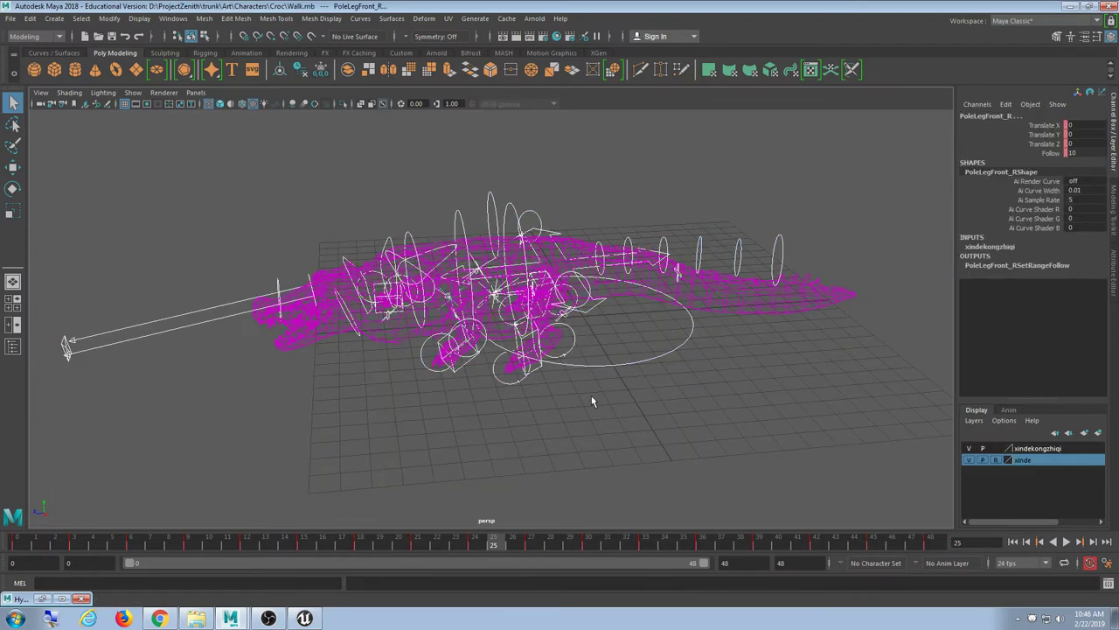
Set the xinde layer to normal display mode so its mesh is selectable, and select everything in the scene.
click(997, 461)
click(997, 461)
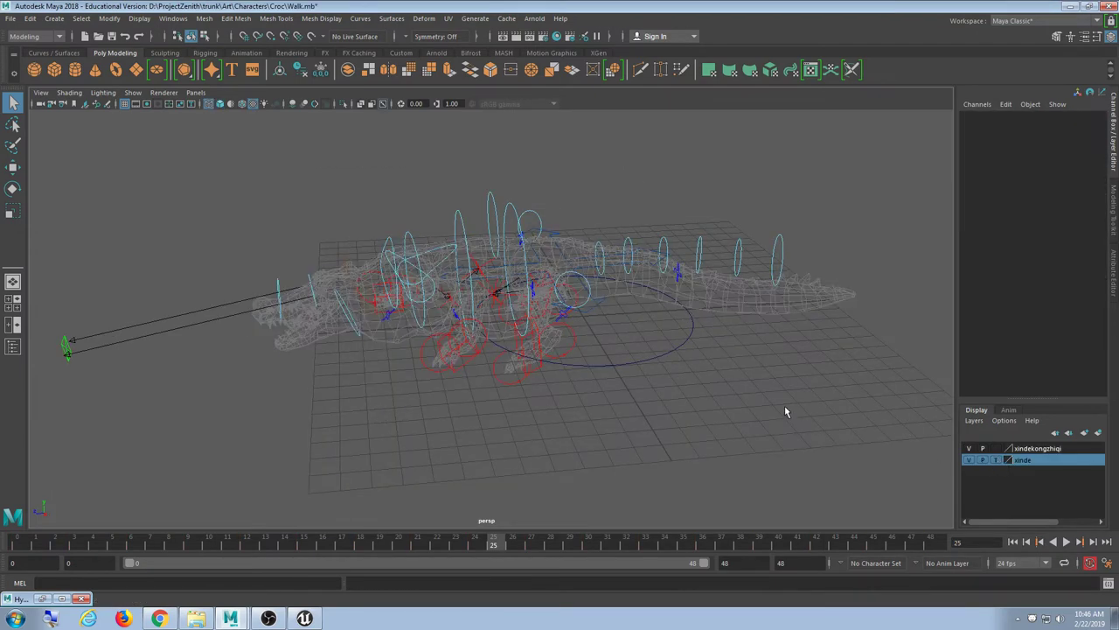
click(997, 461)
click(997, 461)
key(ctrl+shift+a)
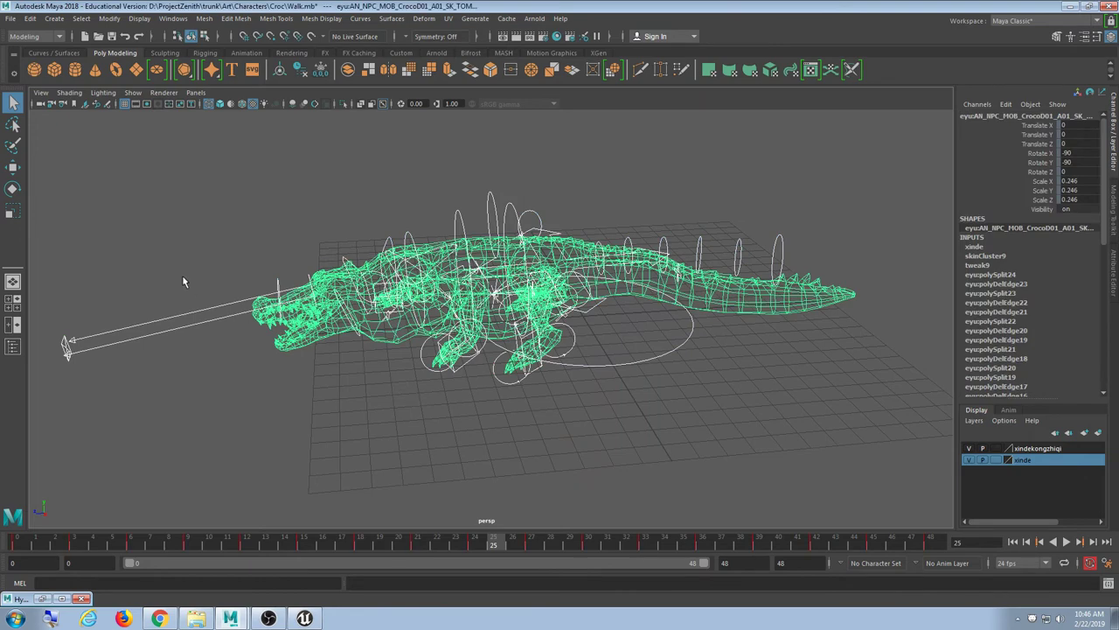
Show all object types in the viewport and select the whole crocodile with its skeleton and controls.
click(131, 94)
click(143, 126)
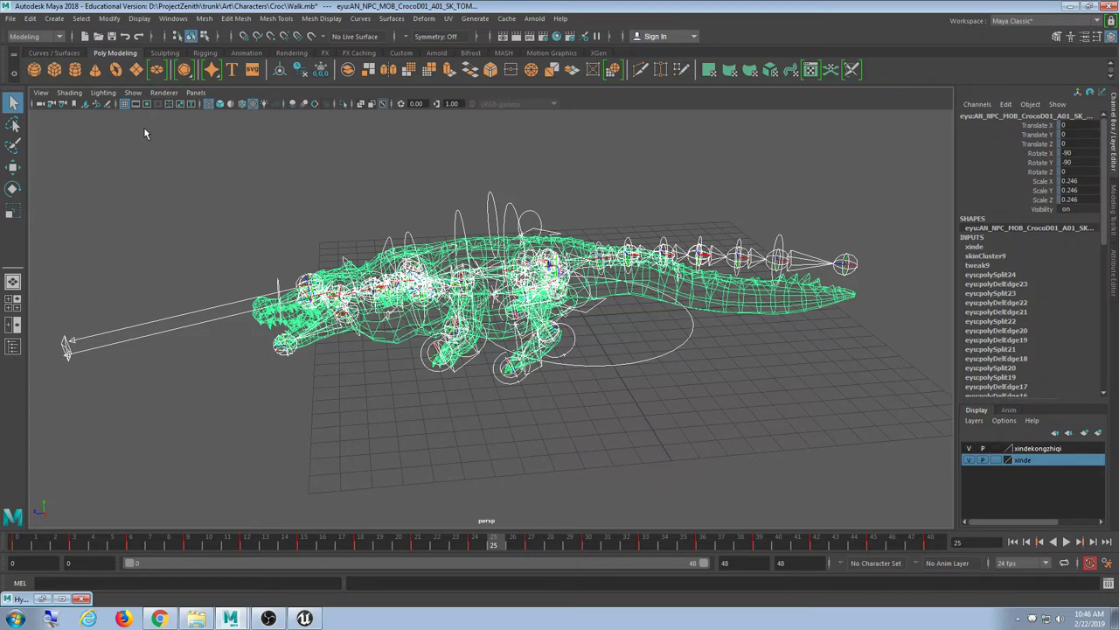
click(252, 179)
drag(180, 150, 927, 516)
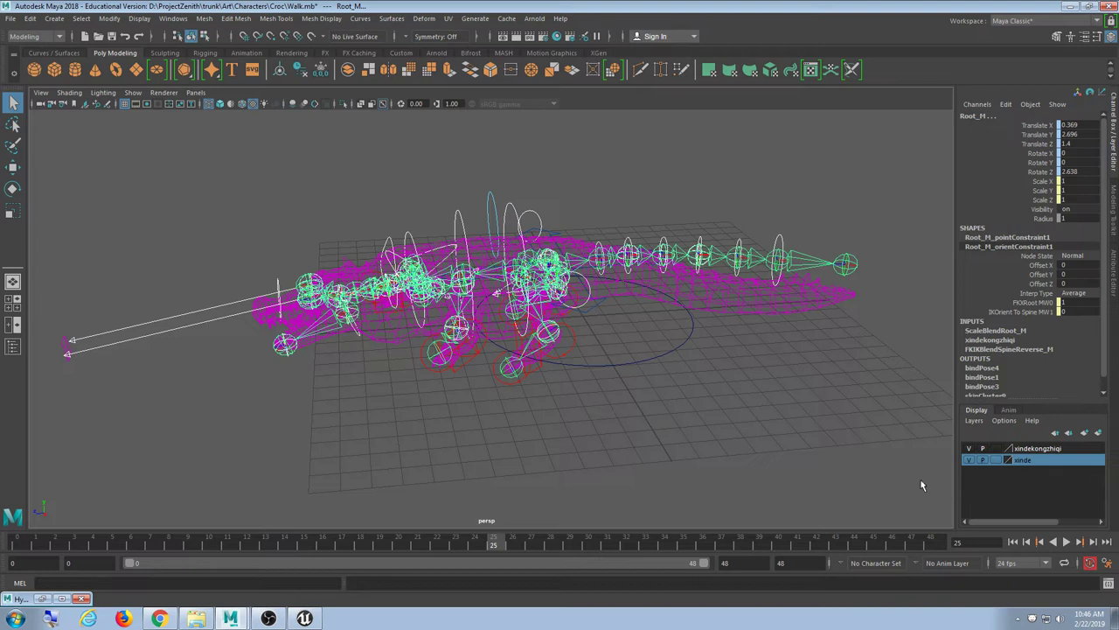
click(9, 18)
mouse_move(69, 433)
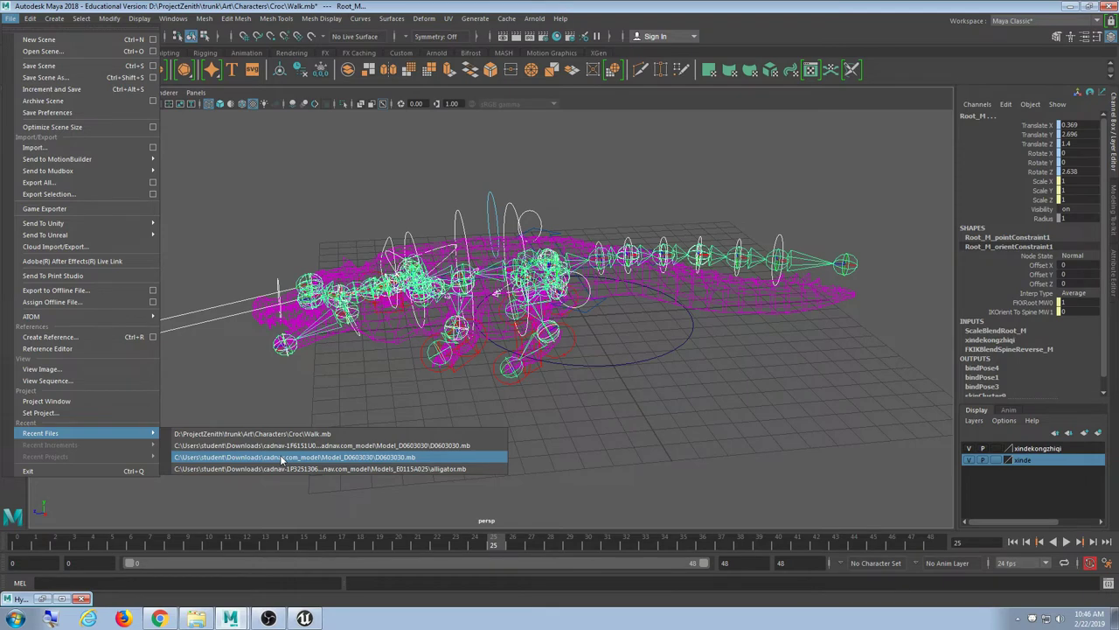
click(577, 481)
click(435, 214)
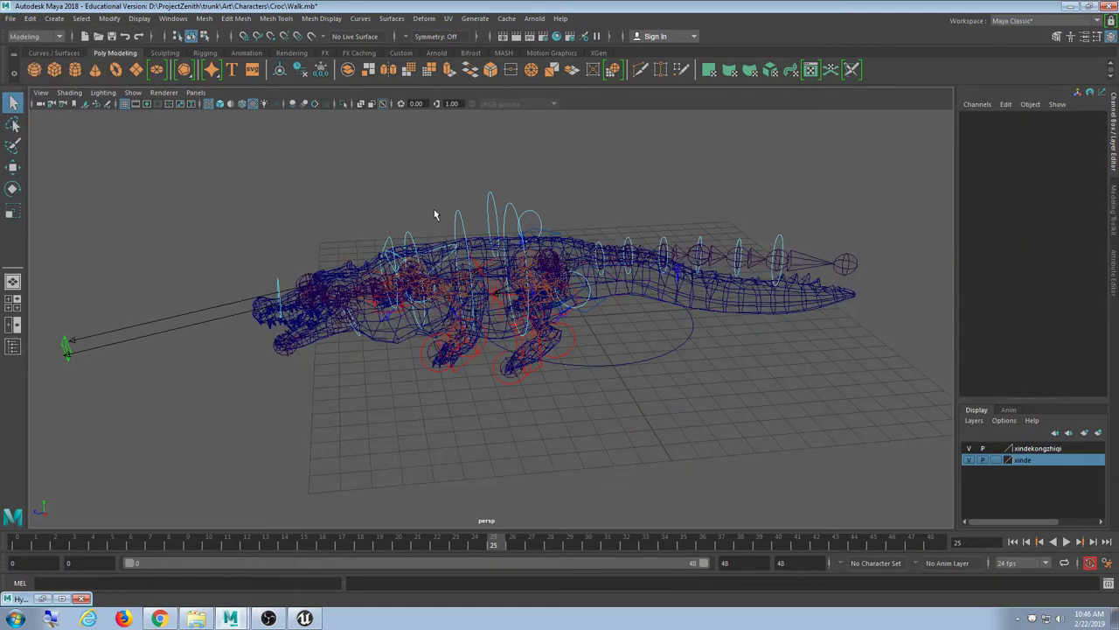
click(104, 93)
mouse_move(133, 93)
click(140, 129)
click(133, 93)
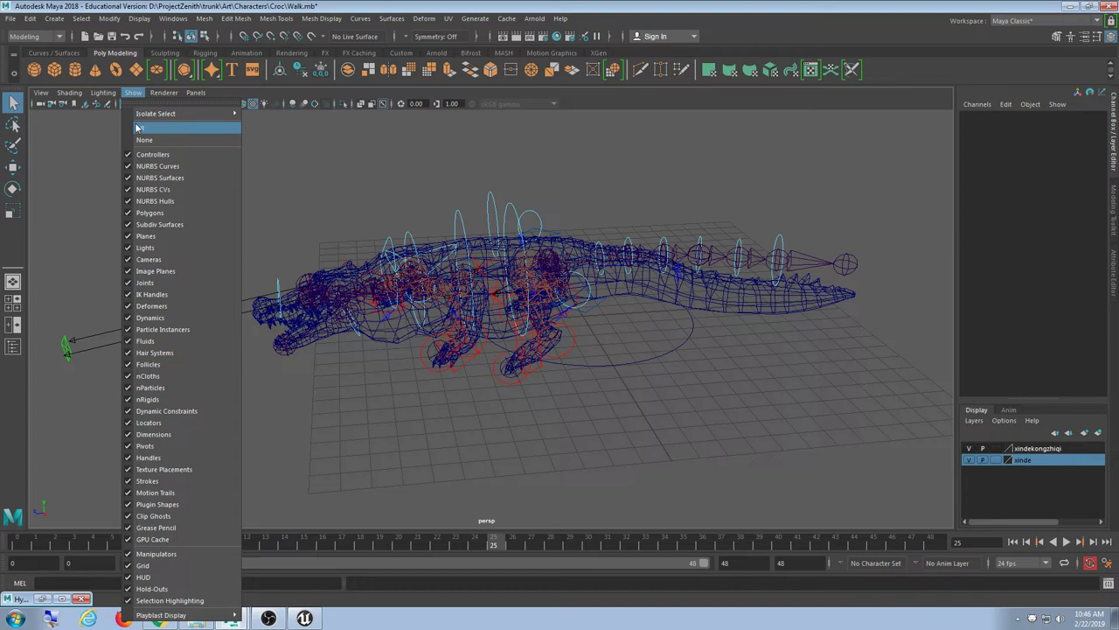
click(228, 126)
Select the whole crocodile with its skeleton and controls, extend the selection to the full hierarchy, and bake its simulation to keys.
drag(331, 159, 782, 412)
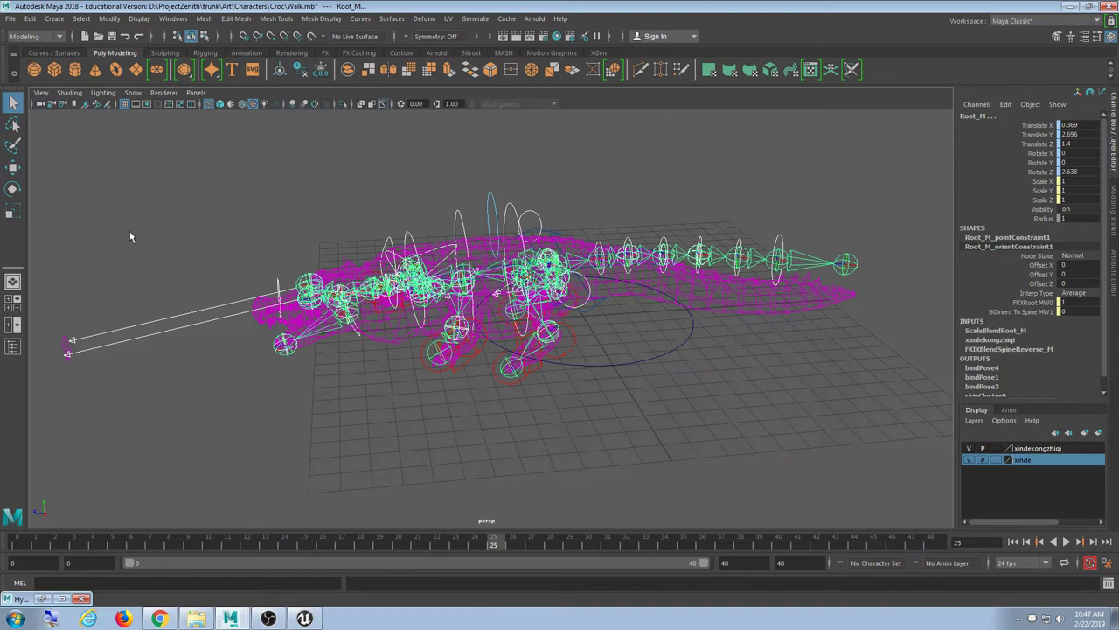
click(81, 18)
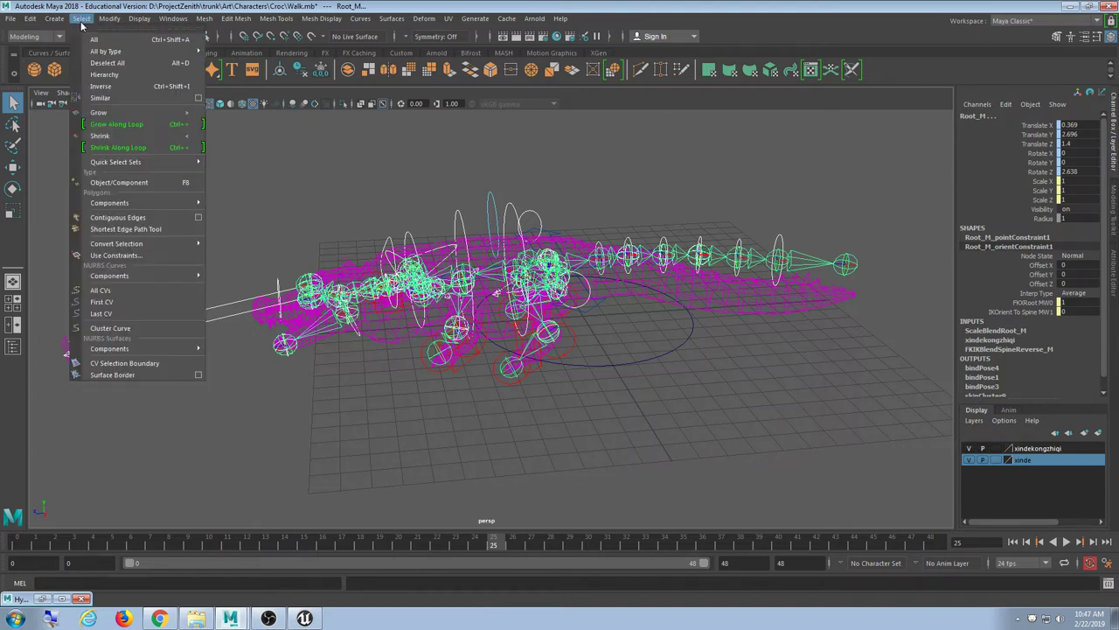
click(103, 74)
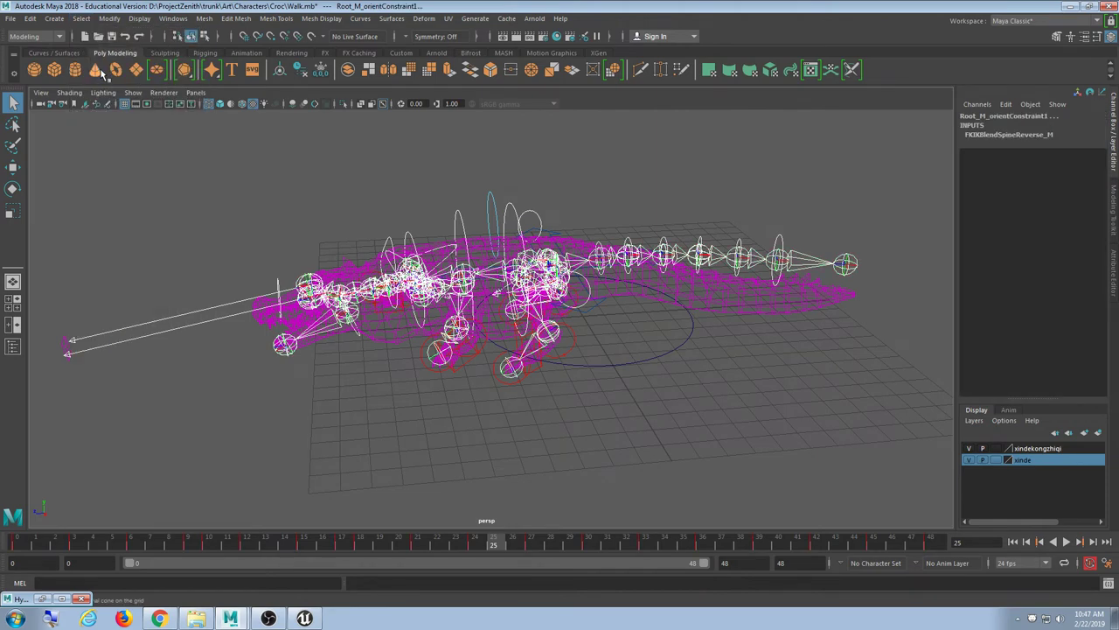
click(30, 18)
mouse_move(75, 124)
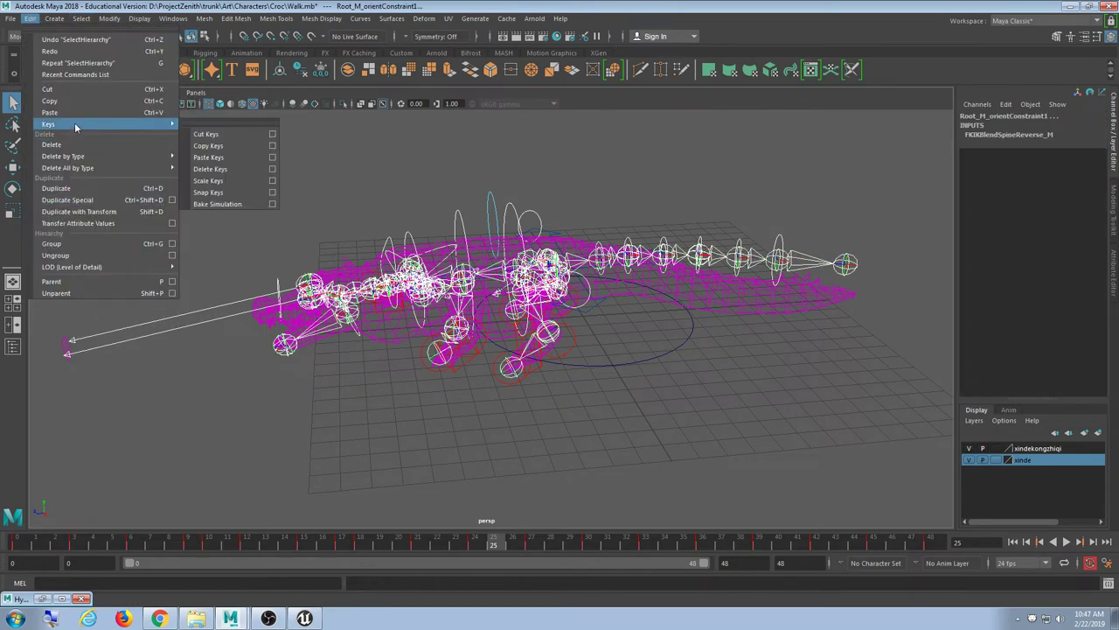
click(219, 205)
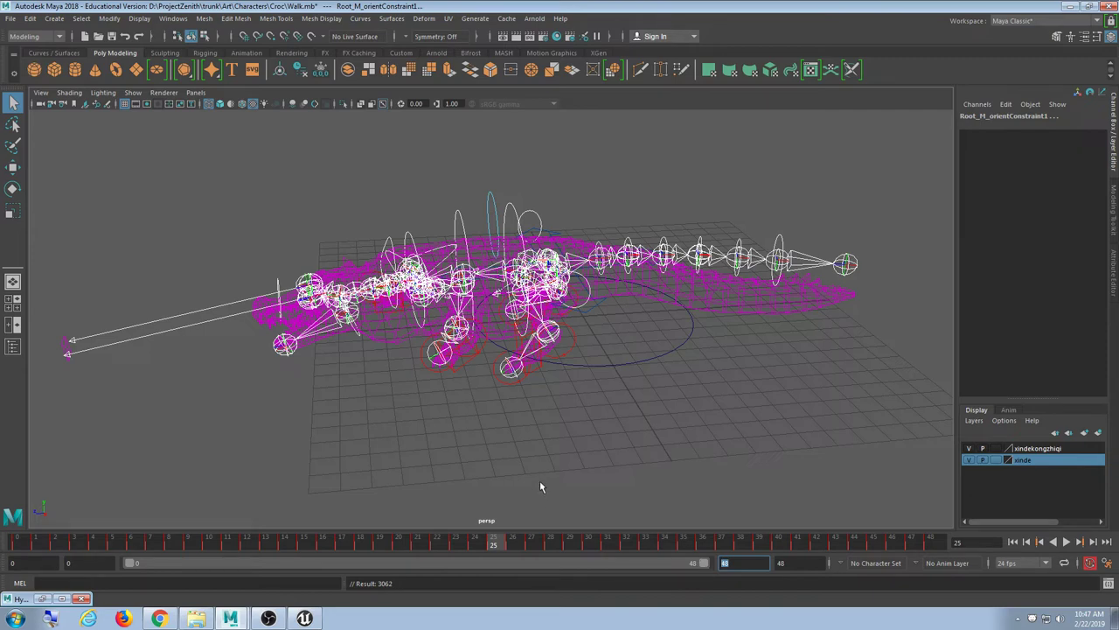
click(242, 211)
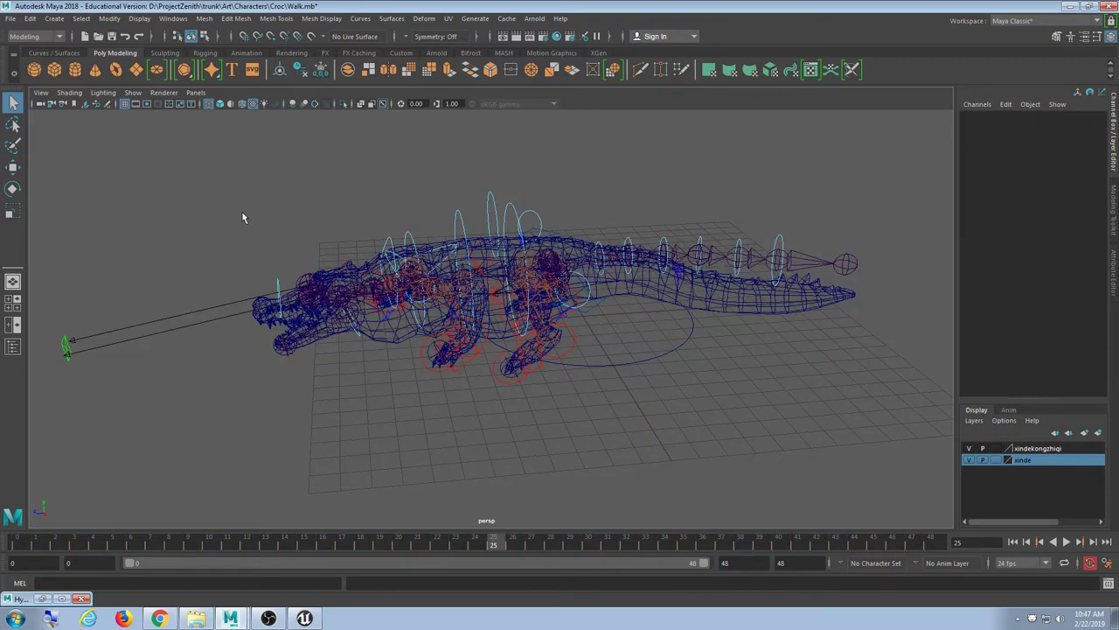
Cycle the xinde layer through its display types back to normal, and clear the selection.
click(397, 346)
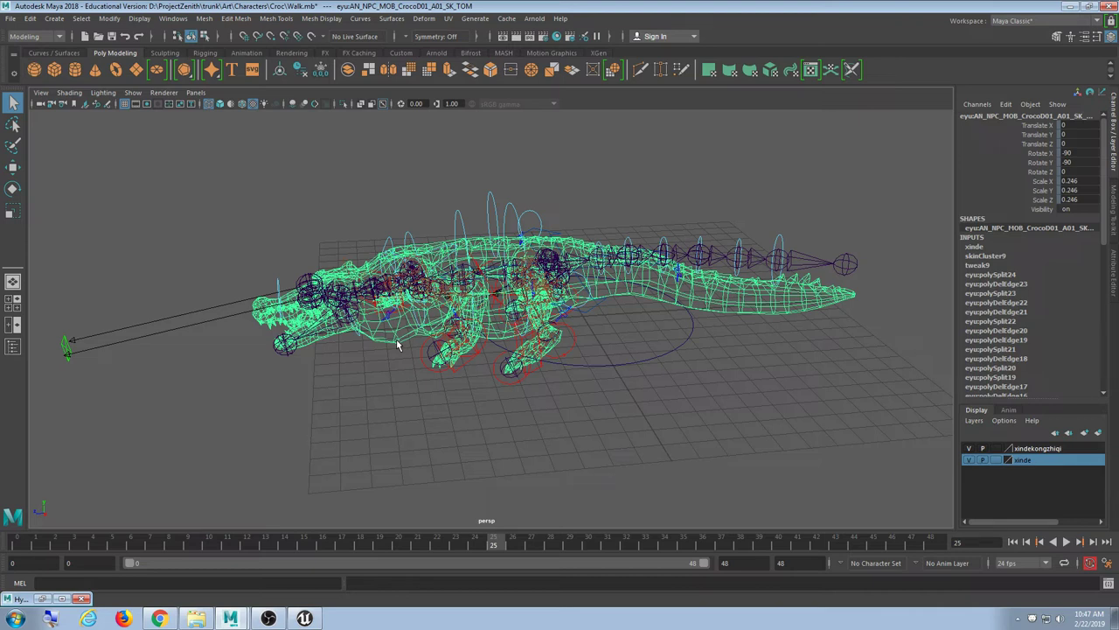
click(996, 461)
click(996, 461)
click(996, 460)
click(721, 408)
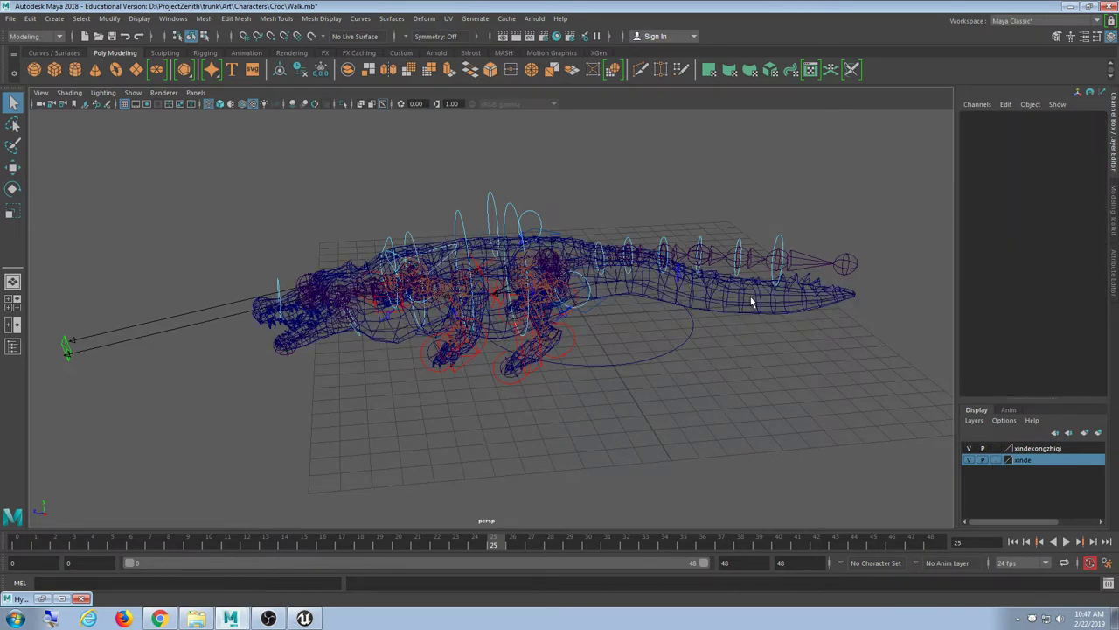
Display the crocodile smooth-shaded instead of in wireframe, leaving nothing selected.
click(757, 310)
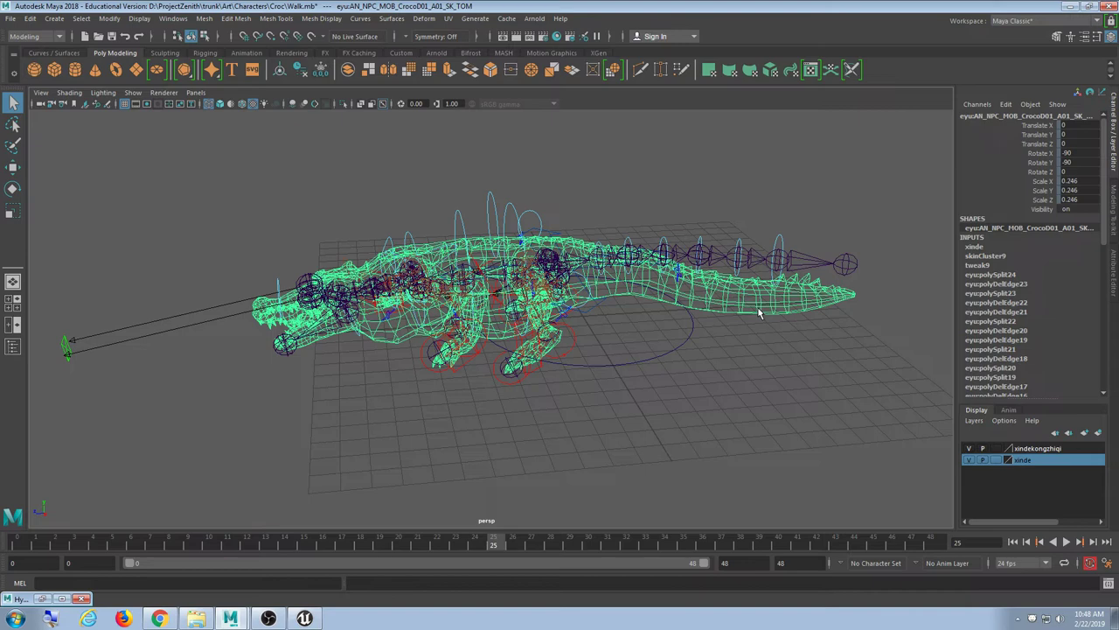
key(5)
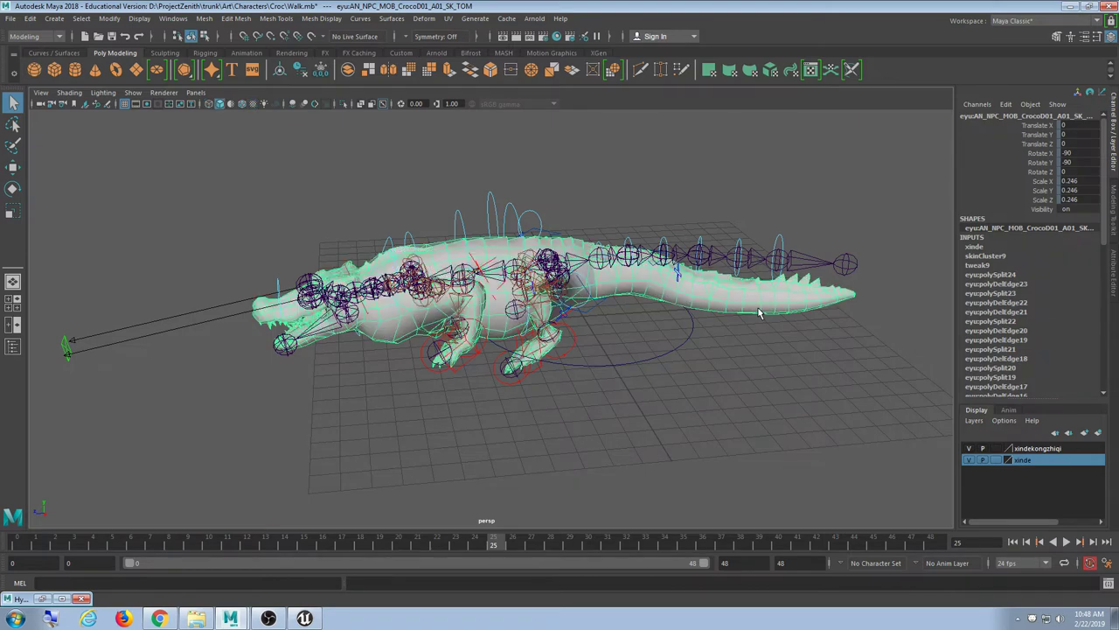
key(4)
key(5)
click(417, 422)
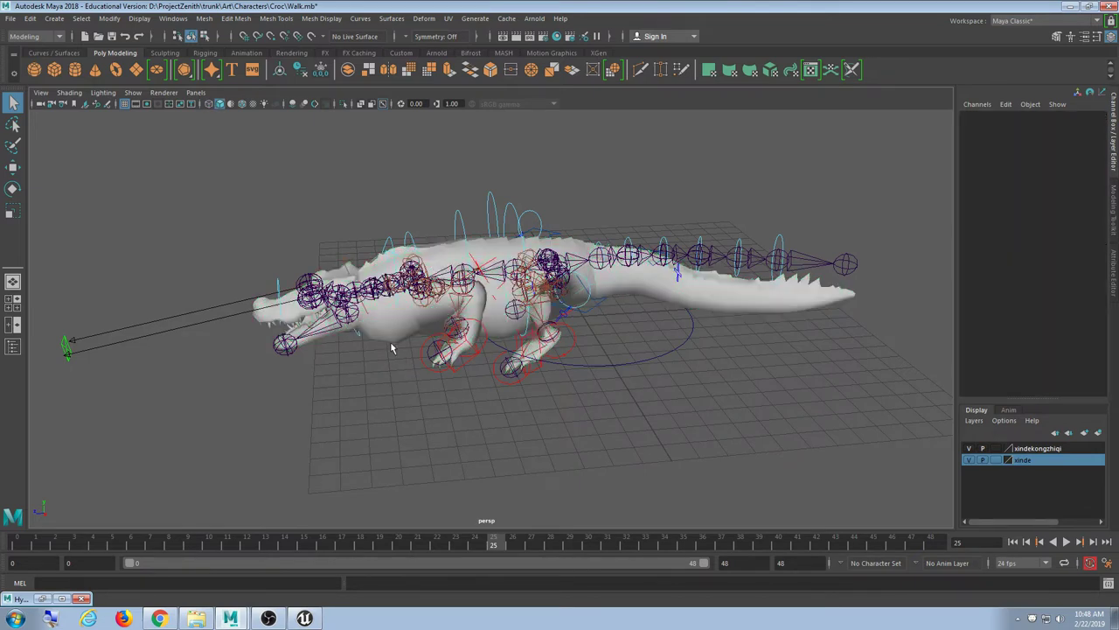
Export only the selected crocodile mesh as FBX to the desktop, replacing Croc.fbx, and dismiss the export report.
click(390, 342)
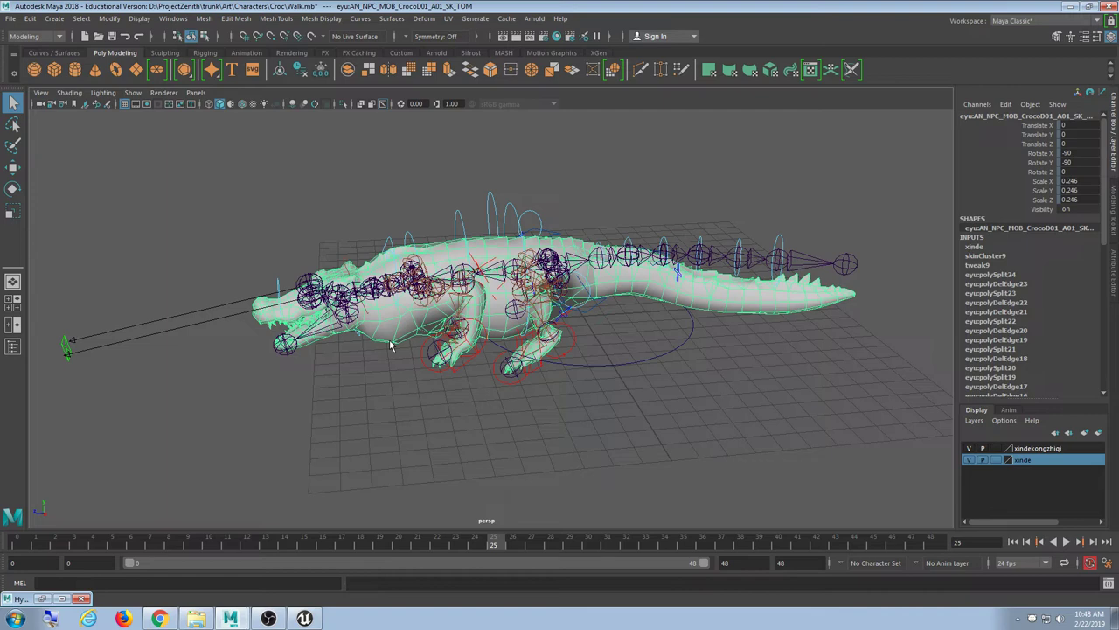
click(428, 411)
click(390, 341)
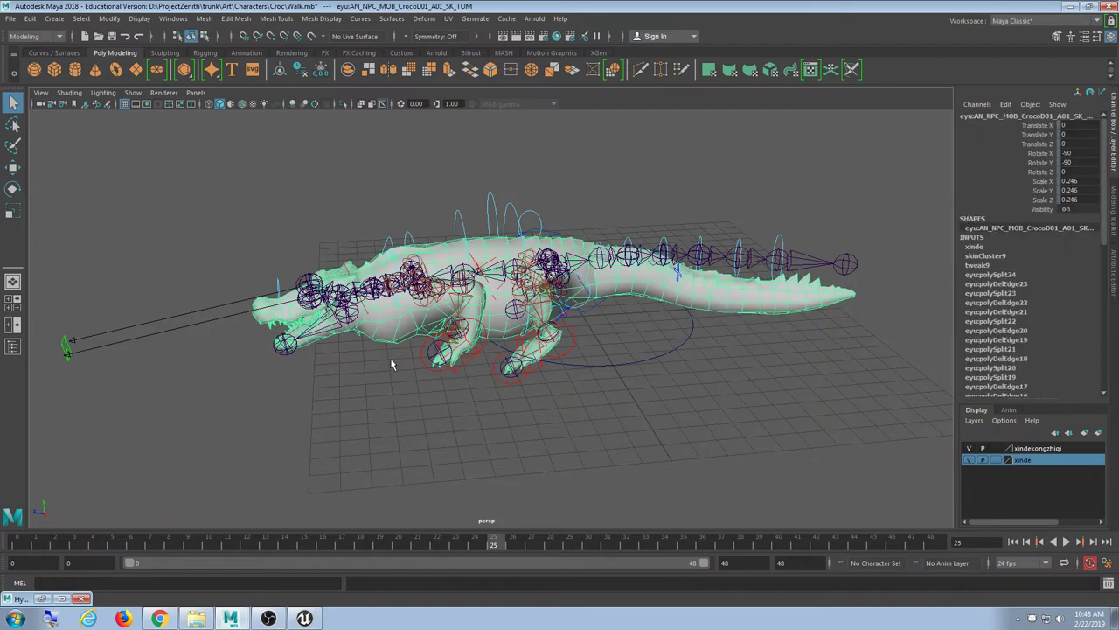
click(11, 18)
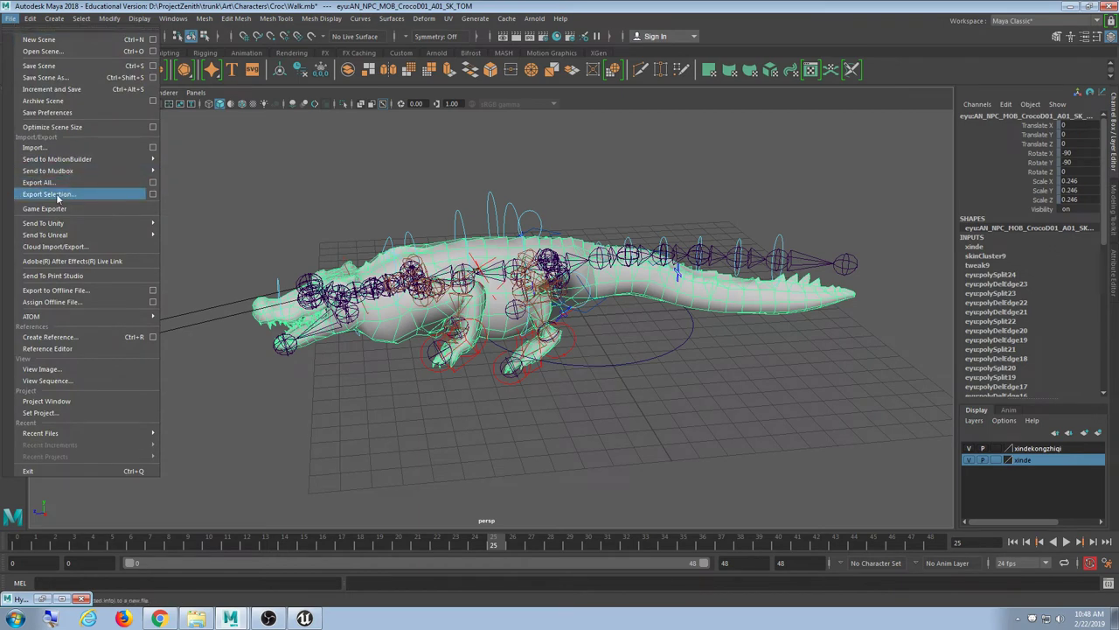
click(61, 196)
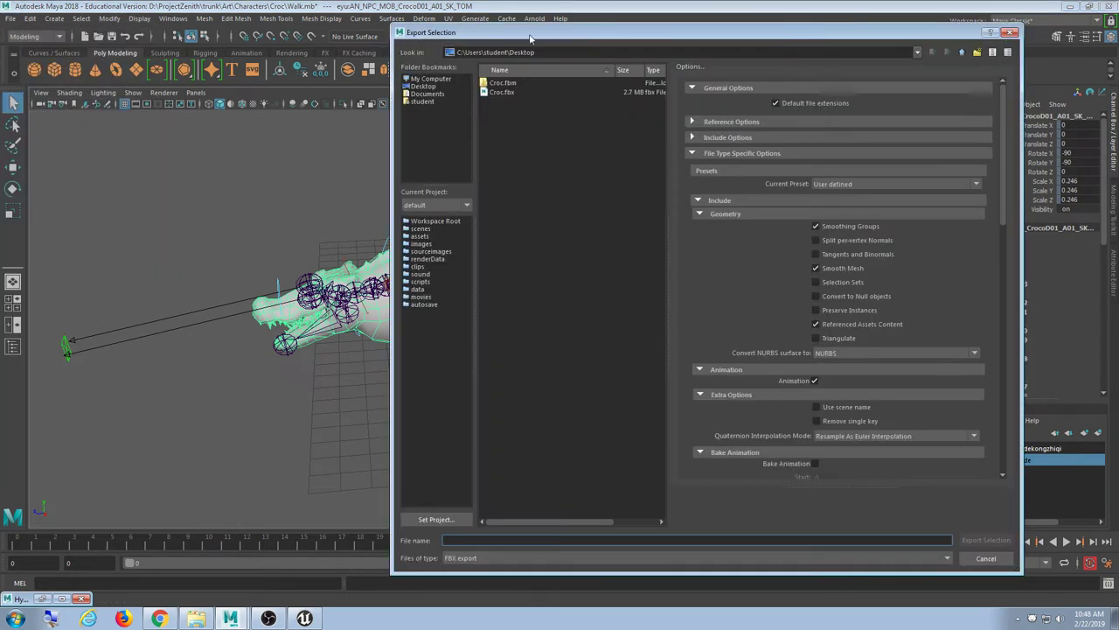
drag(529, 35, 385, 28)
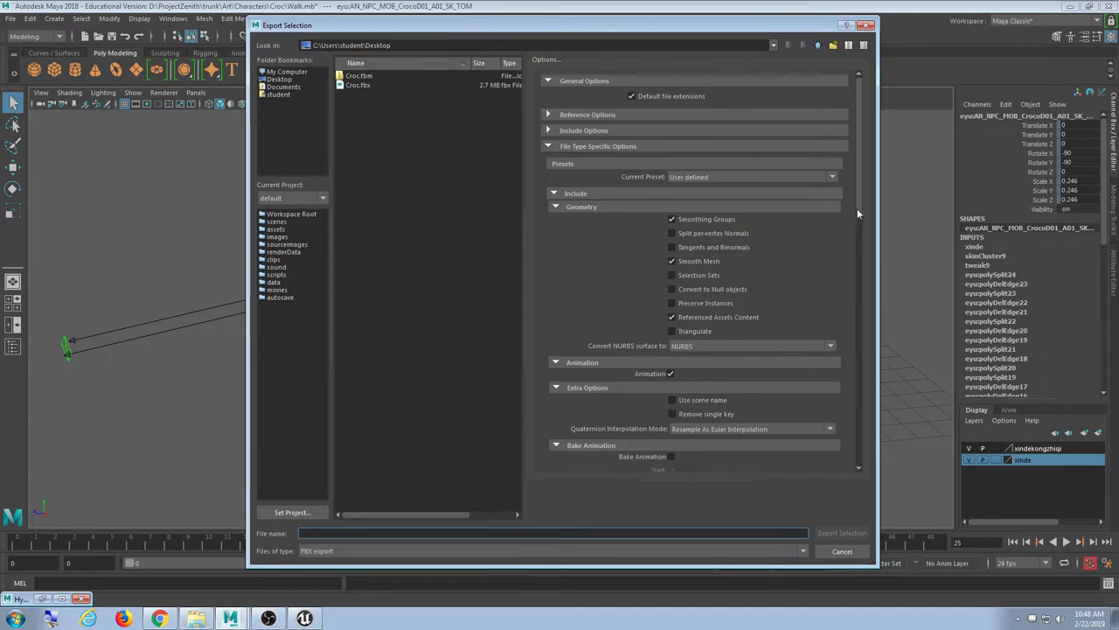
drag(857, 208, 925, 487)
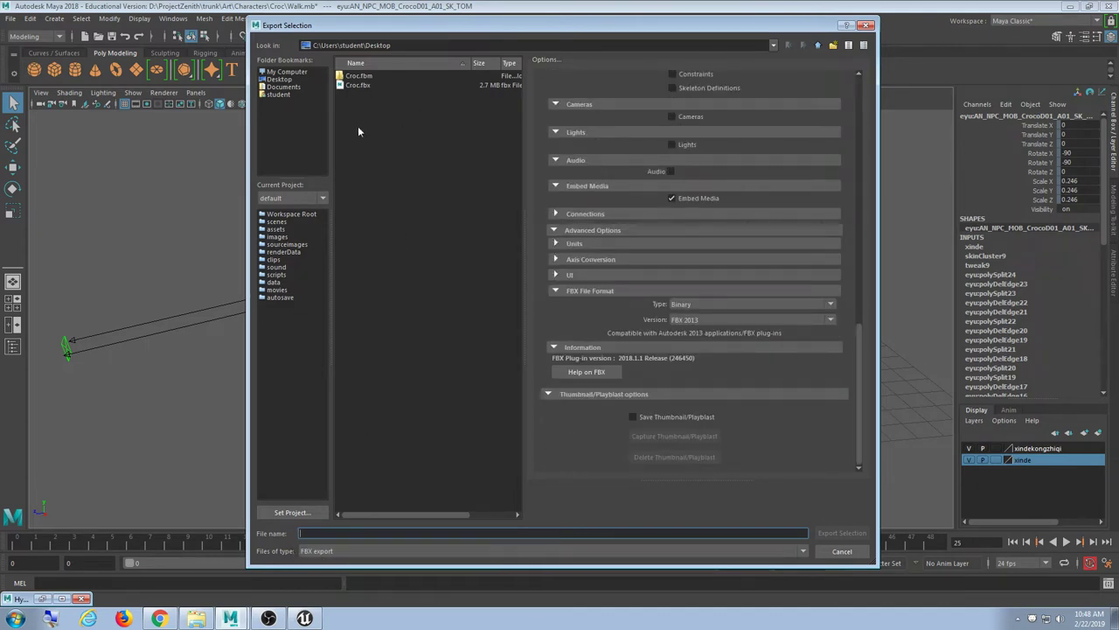
click(376, 85)
double_click(379, 83)
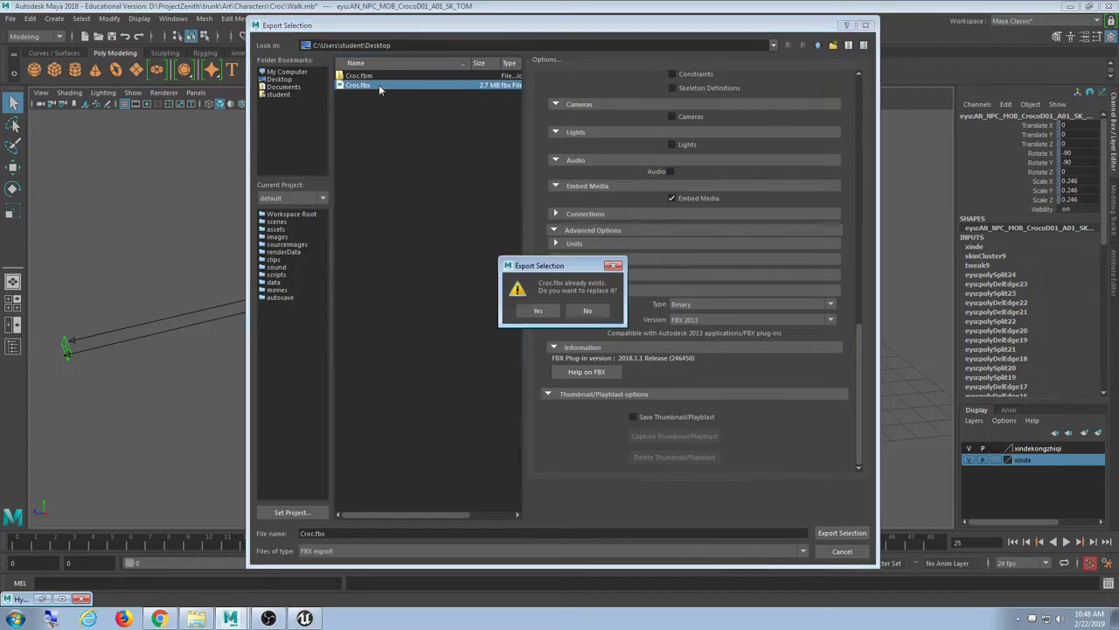
click(549, 311)
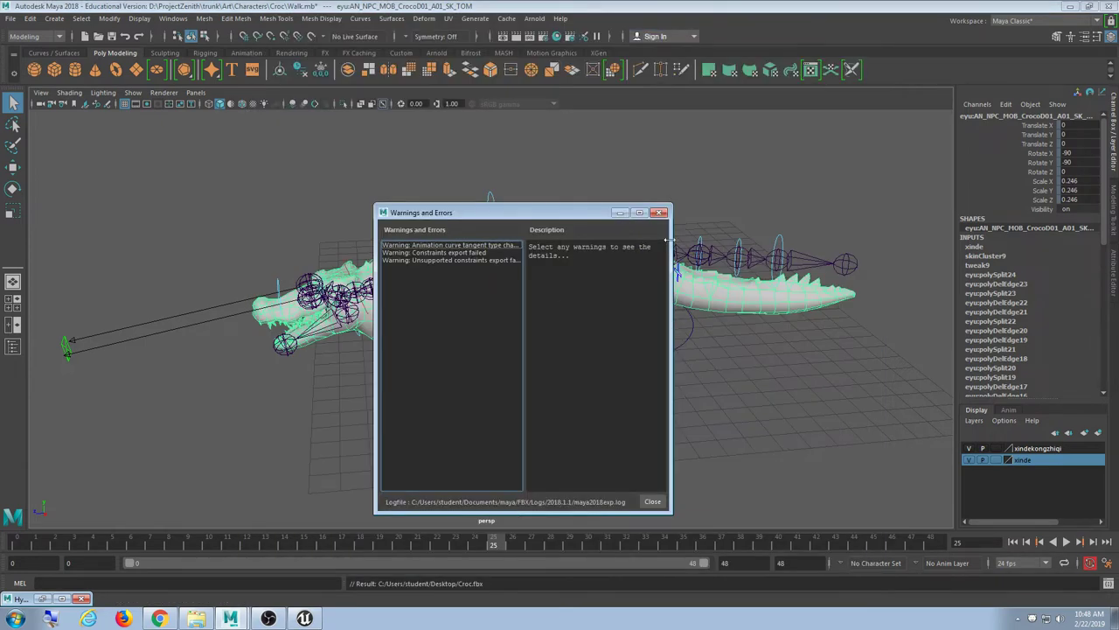
click(660, 213)
click(58, 152)
Start a new scene and import Croc.fbx from the desktop.
click(12, 18)
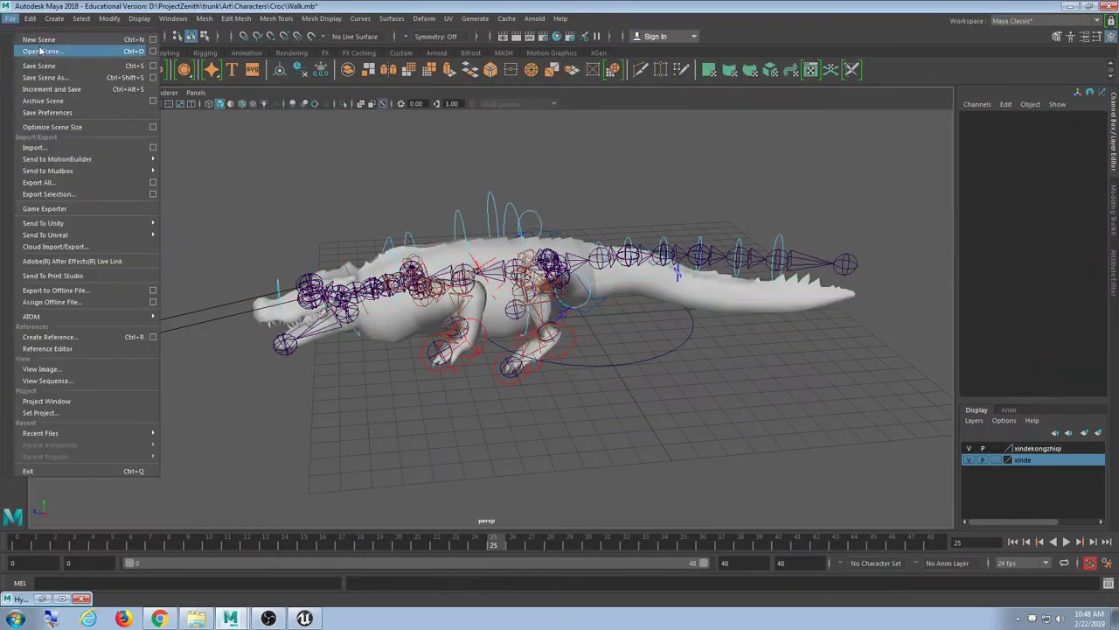
click(37, 40)
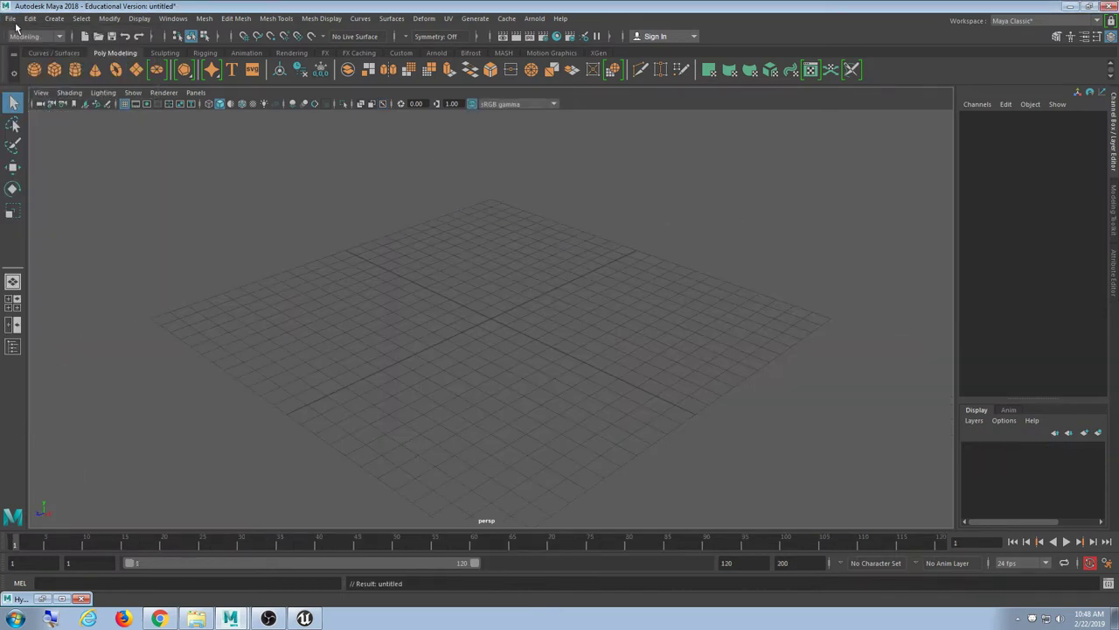
click(12, 18)
click(43, 145)
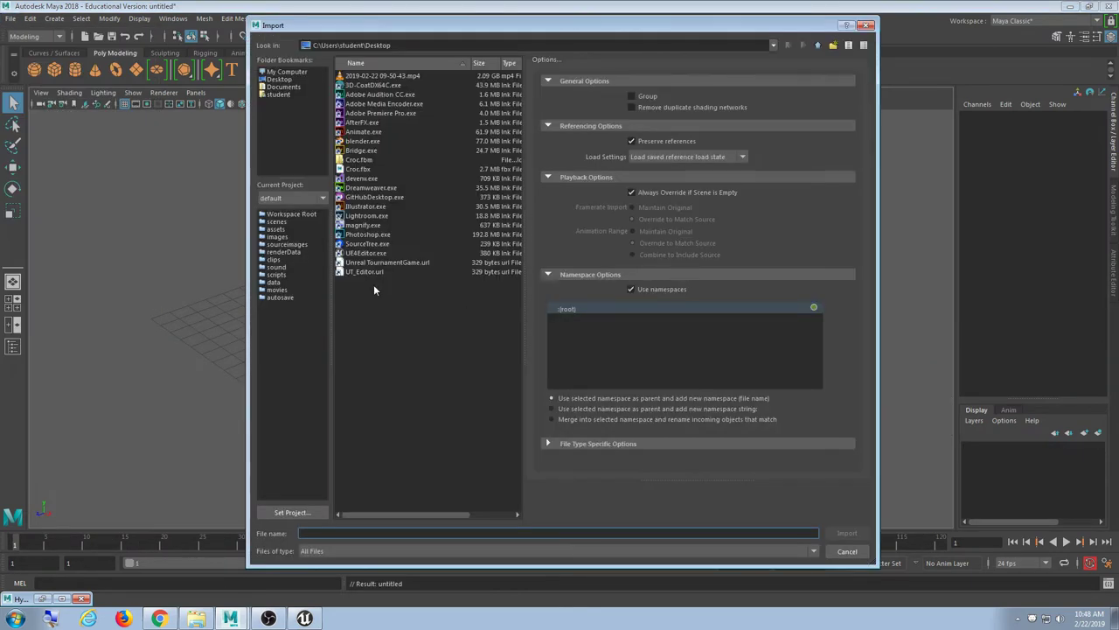
double_click(379, 170)
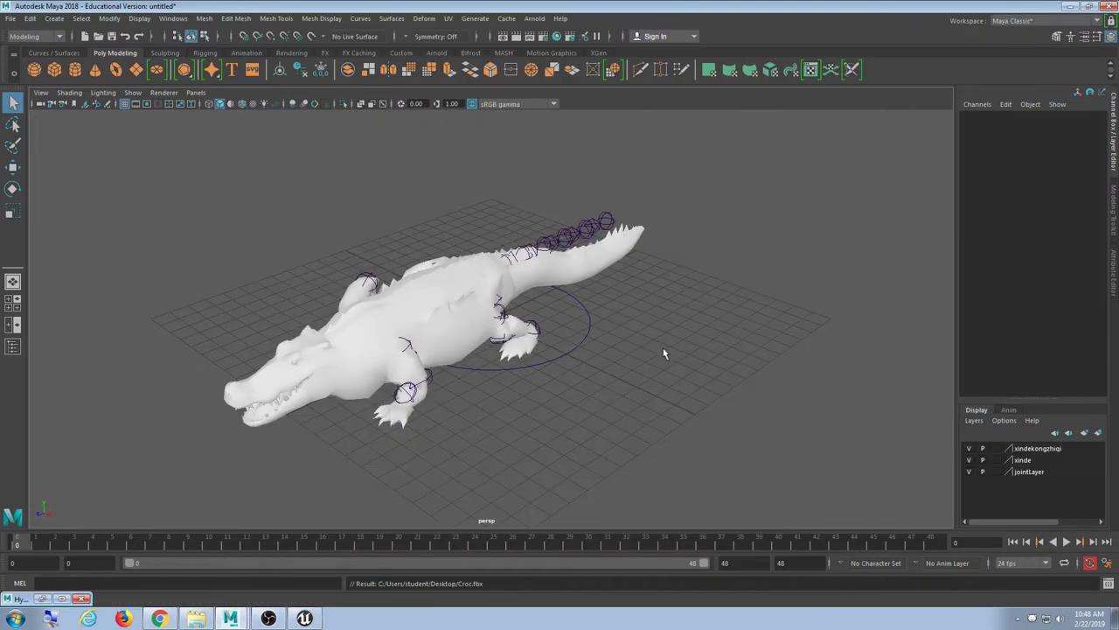
Select the imported skeleton's Root_M joint and examine the full node structure in the Hypergraph Hierarchy.
drag(1, 549, 2, 526)
click(47, 600)
click(44, 599)
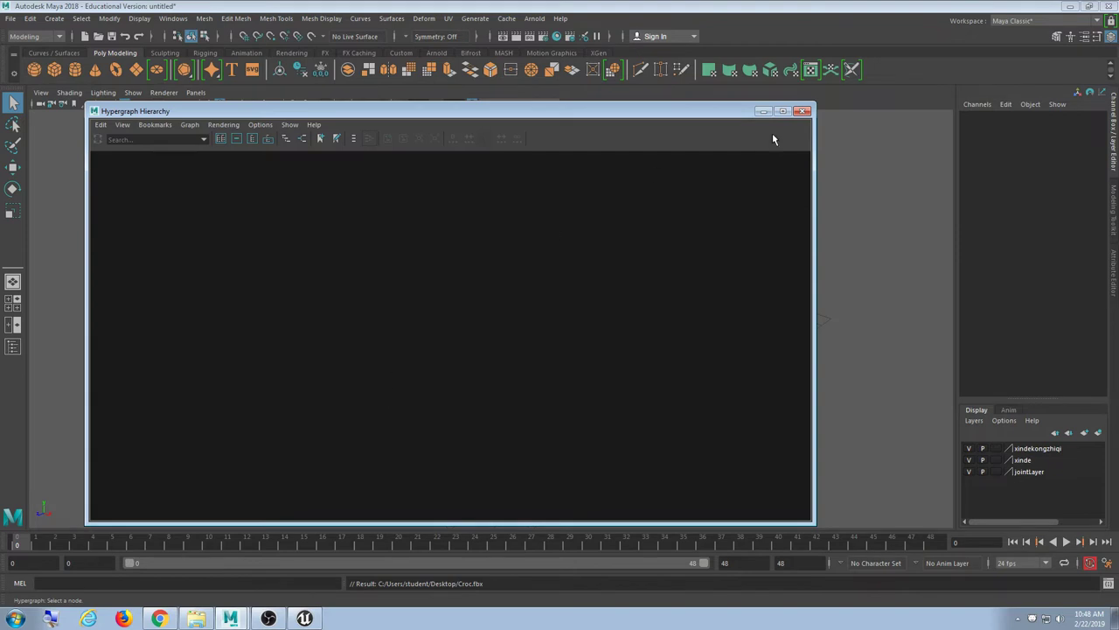
click(762, 111)
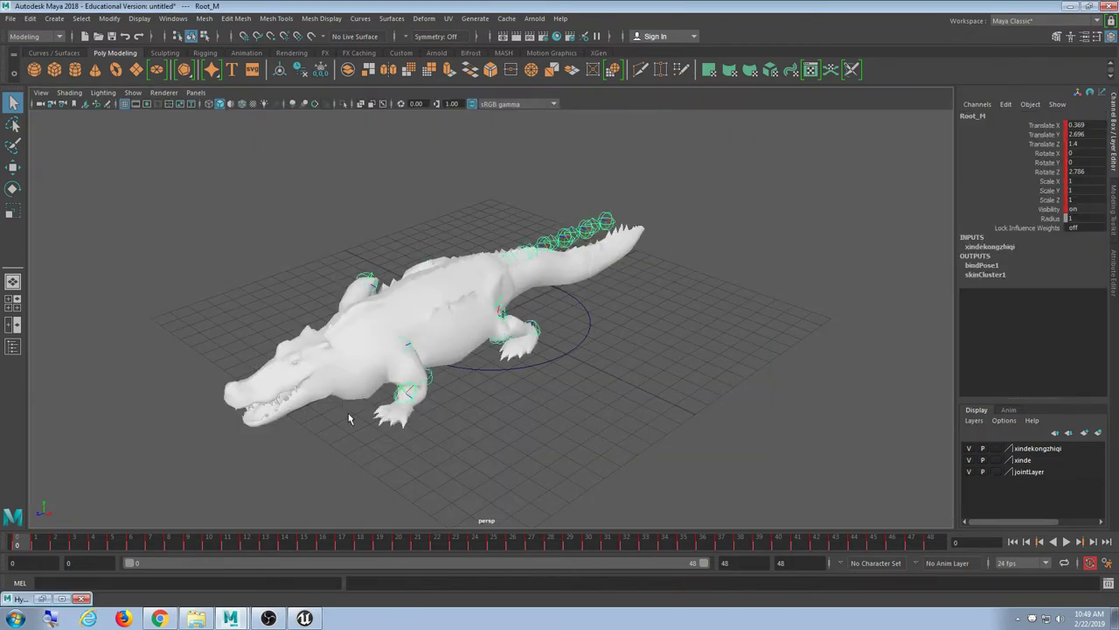
click(40, 599)
scroll(423, 324, down, 10)
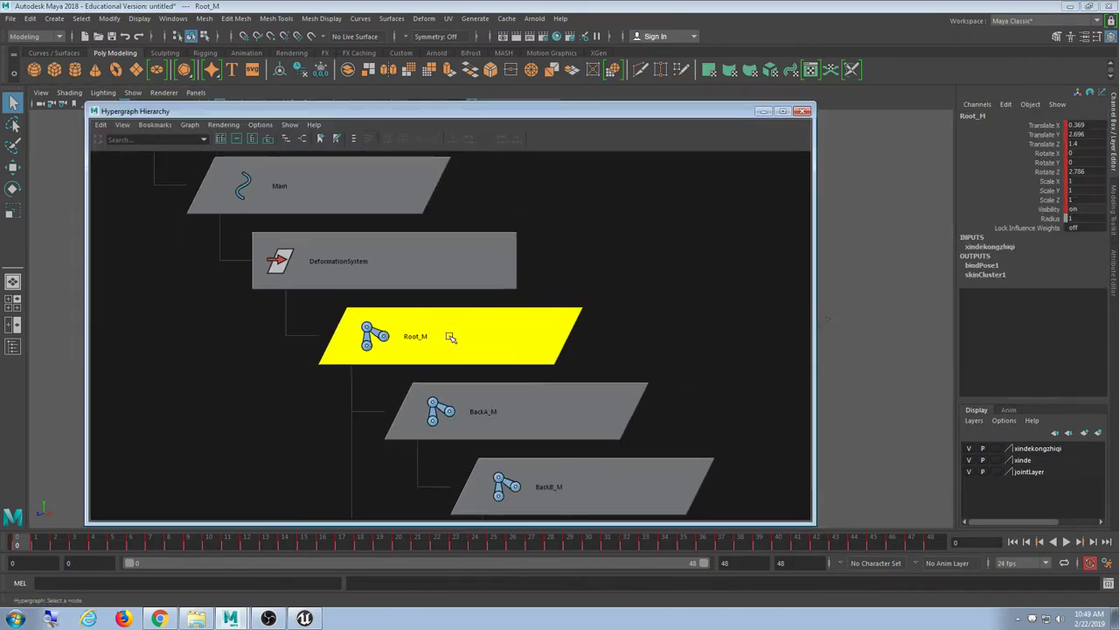
scroll(456, 317, down, 5)
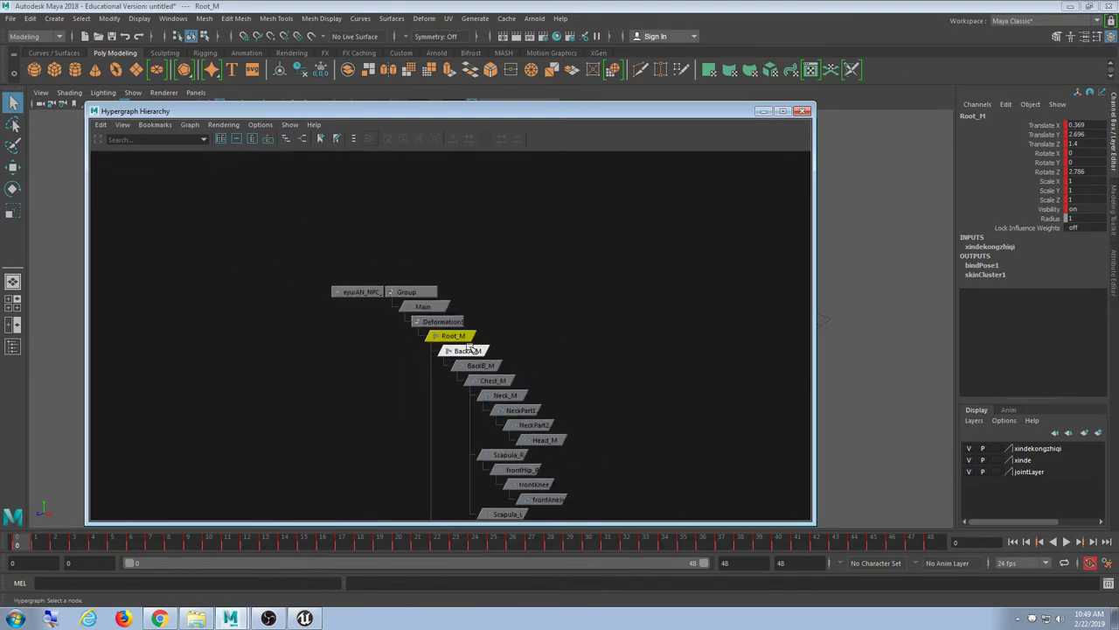
scroll(566, 294, down, 5)
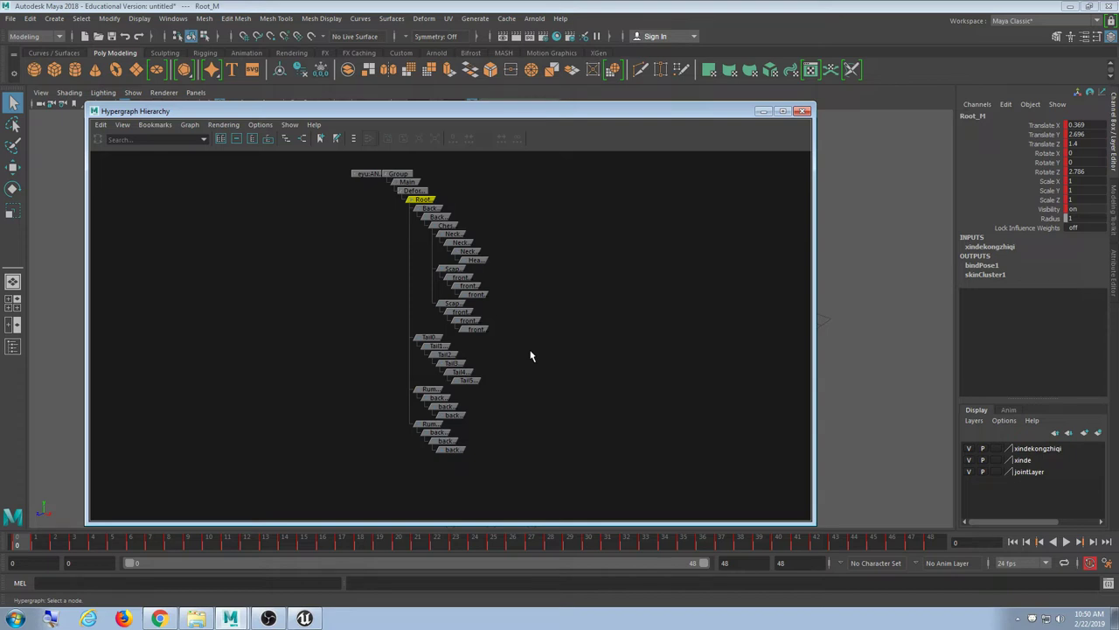
click(762, 111)
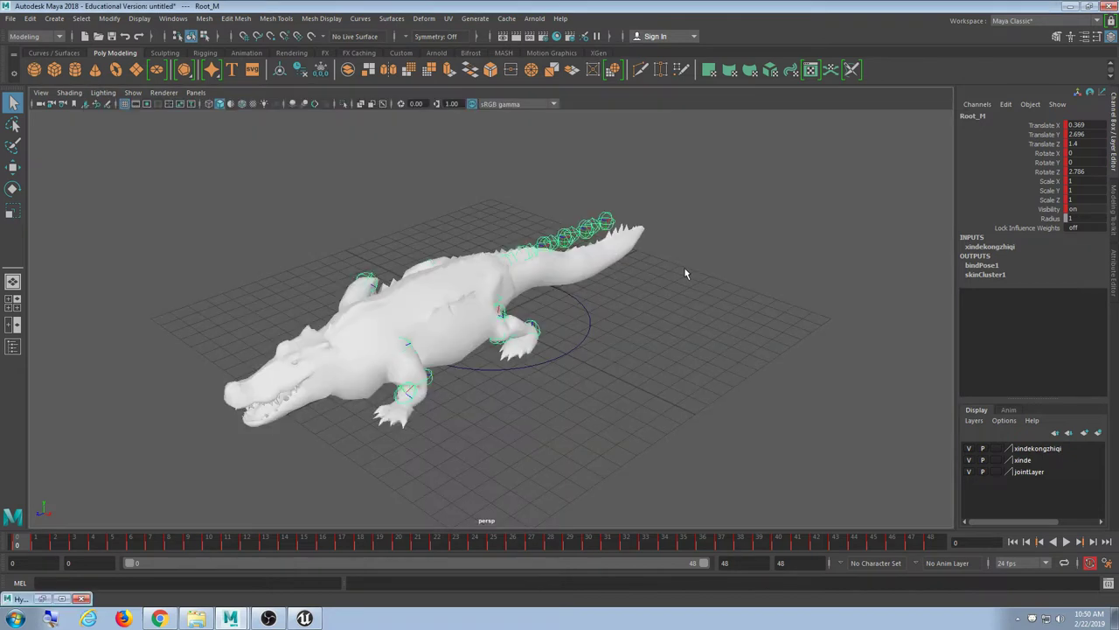
Clear the selection and display the imported crocodile with its textures.
click(672, 326)
key(6)
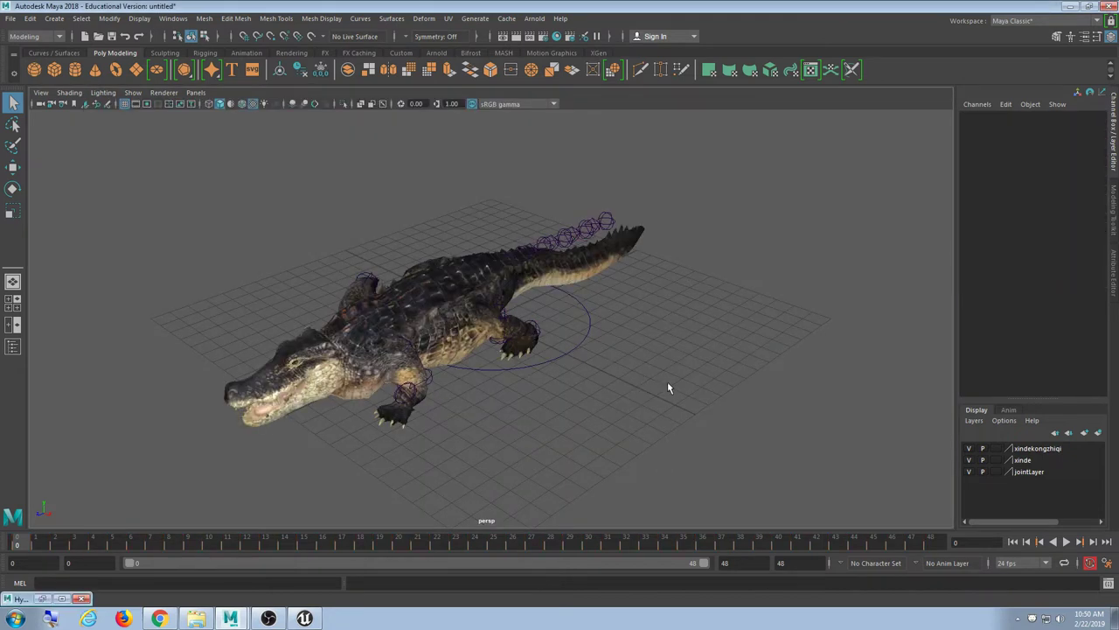
alt+drag(667, 381, 654, 381)
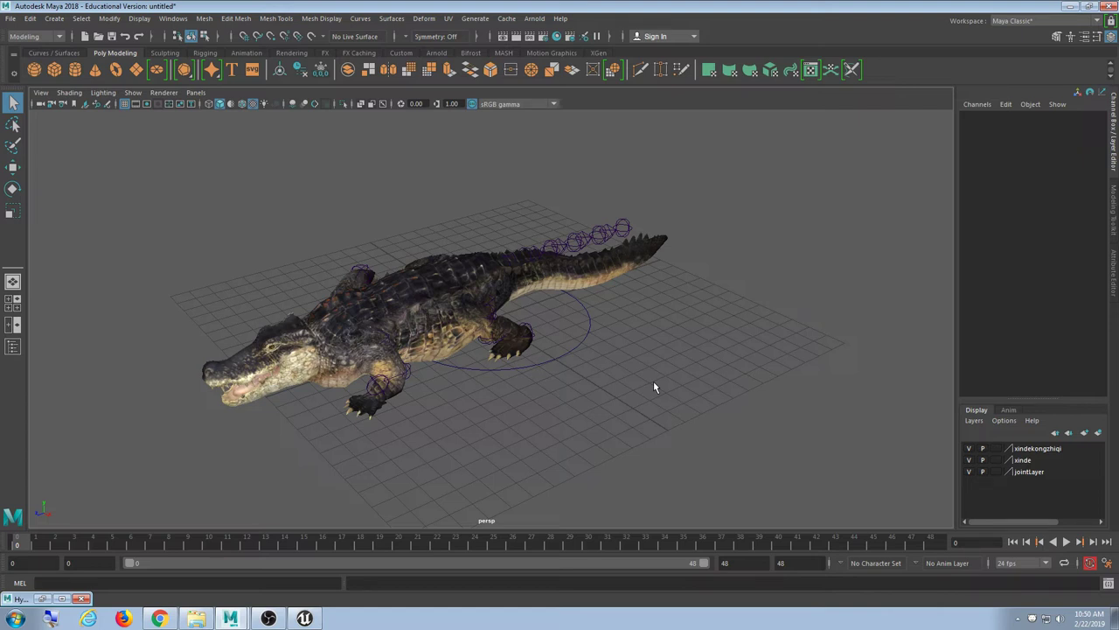
Select the DeformationSystem group in the Hypergraph Hierarchy and examine the joint chains below it down to the tail and rump.
click(43, 598)
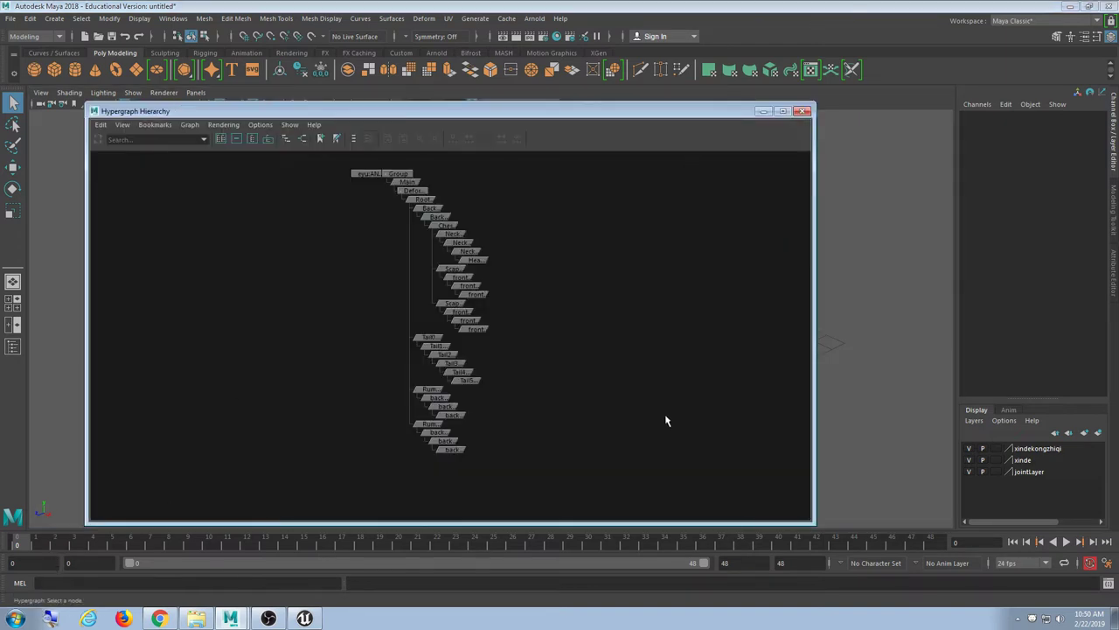
scroll(547, 375, up, 8)
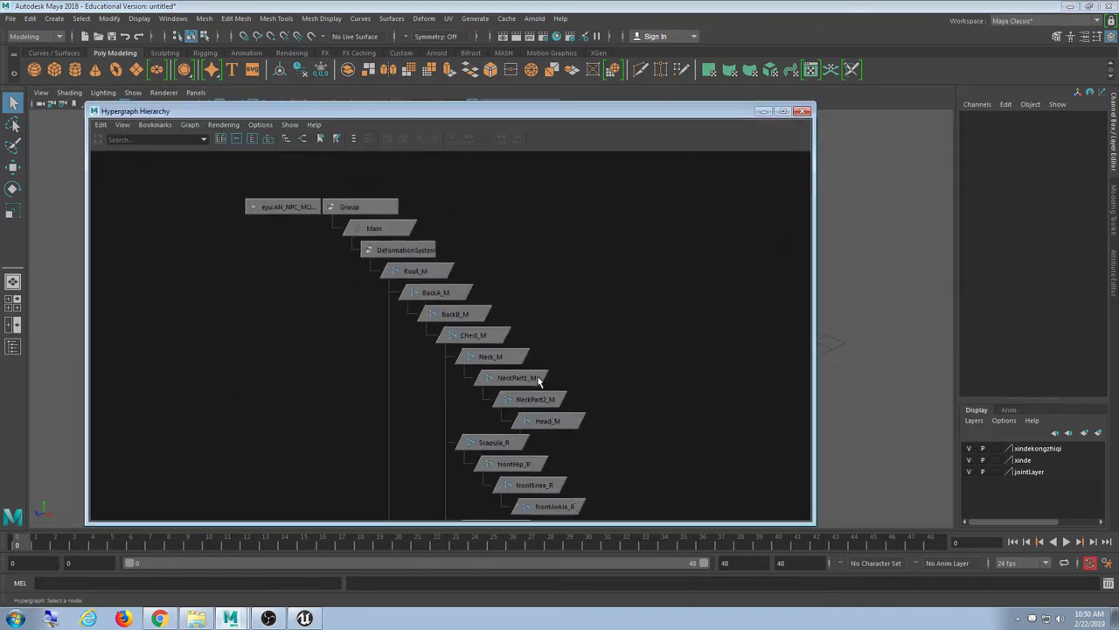
scroll(529, 248, up, 2)
click(392, 227)
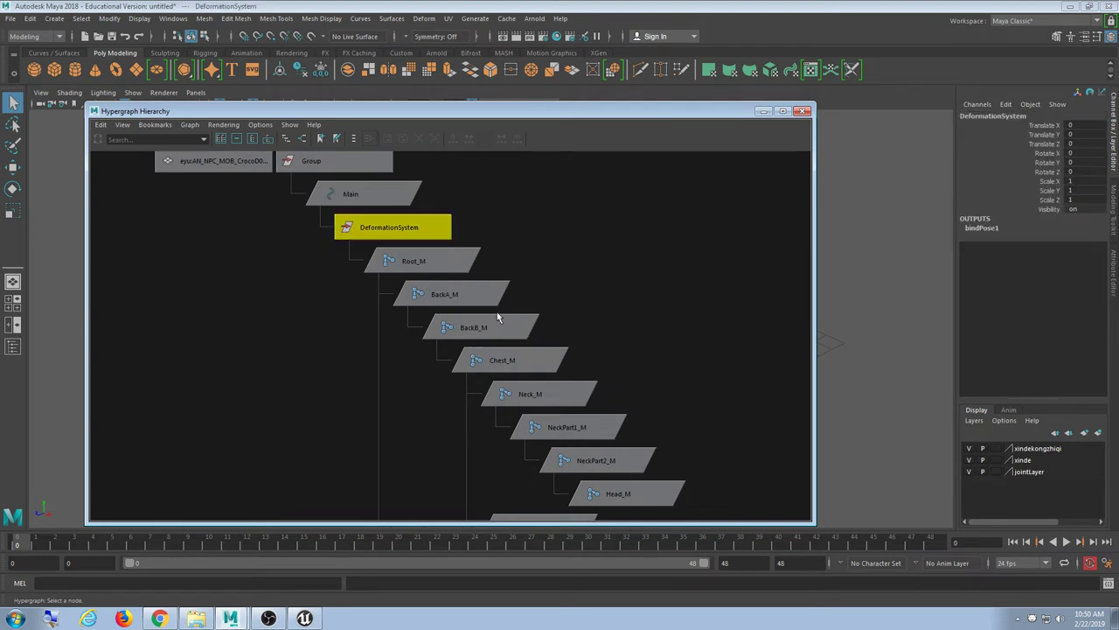
scroll(585, 267, down, 1)
mouse_move(603, 370)
alt+middle_down()
mouse_move(577, 187)
mouse_move(597, 247)
alt+middle_up()
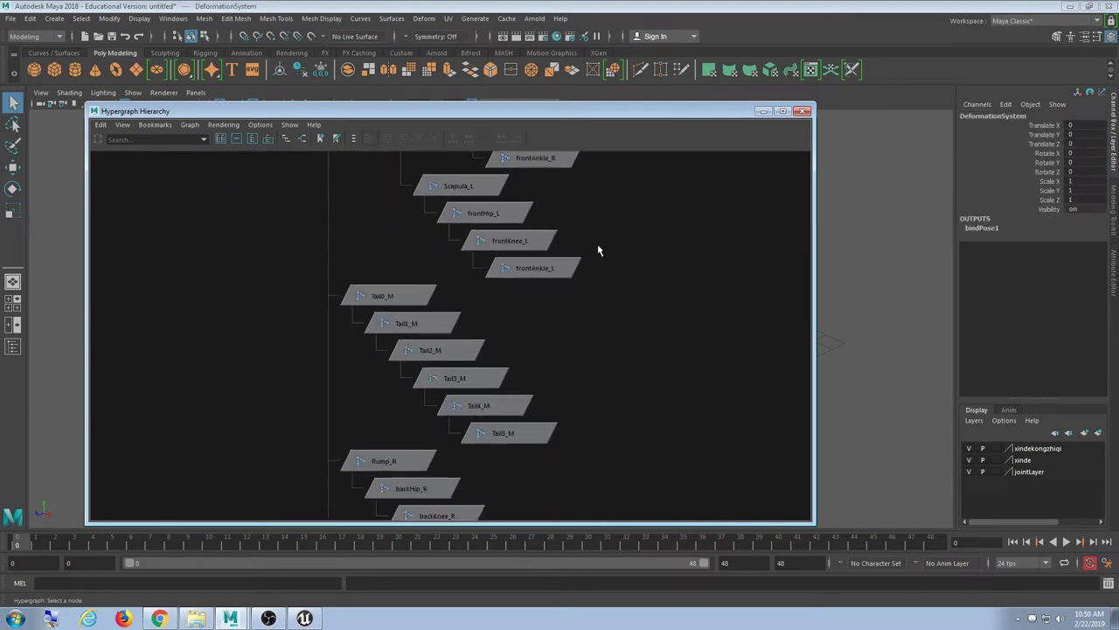
Unparent the Root_M joint from the DeformationSystem group in the Hypergraph Hierarchy.
alt+middle_drag(648, 434, 607, 244)
scroll(608, 249, up, 10)
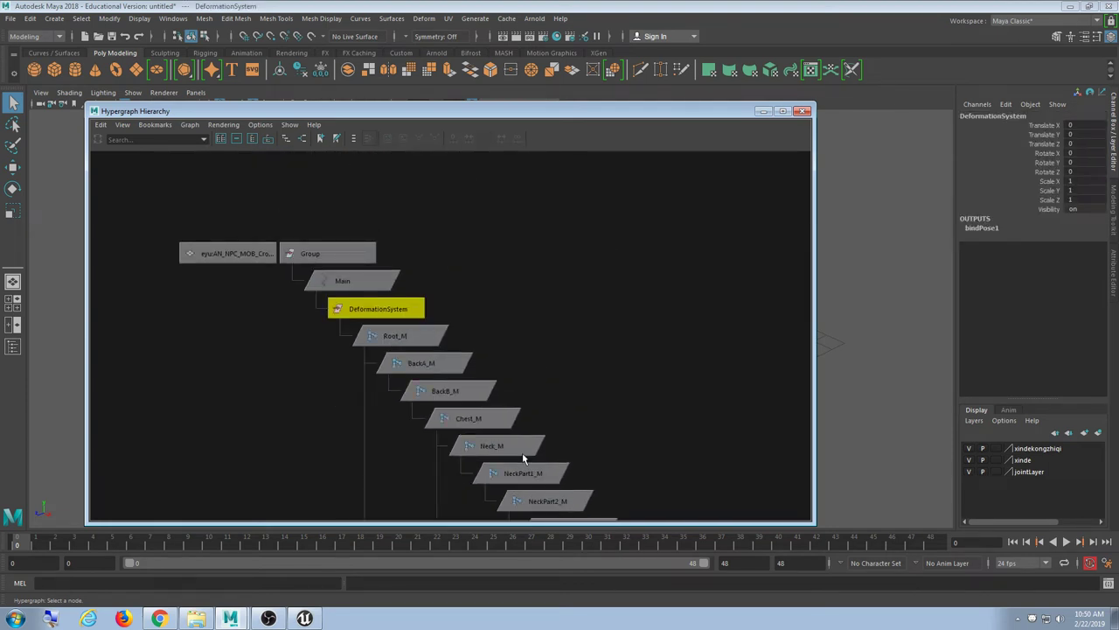
click(557, 313)
click(415, 291)
click(533, 284)
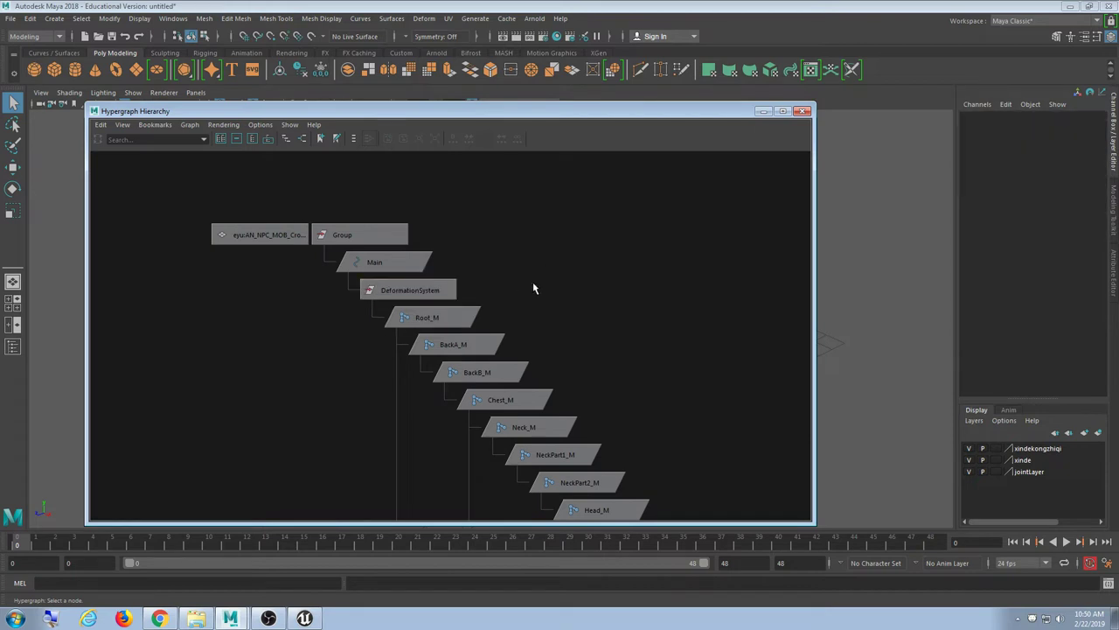
click(427, 317)
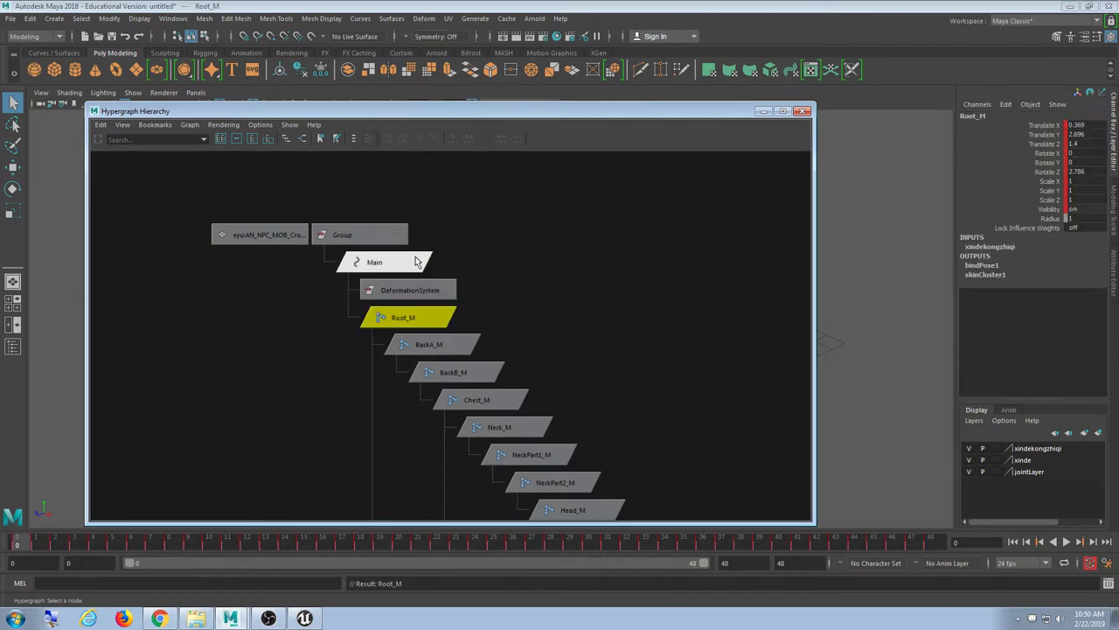
Delete the DeformationSystem group, and delete the top-level Group node after unparenting Main from it.
click(422, 289)
key(Delete)
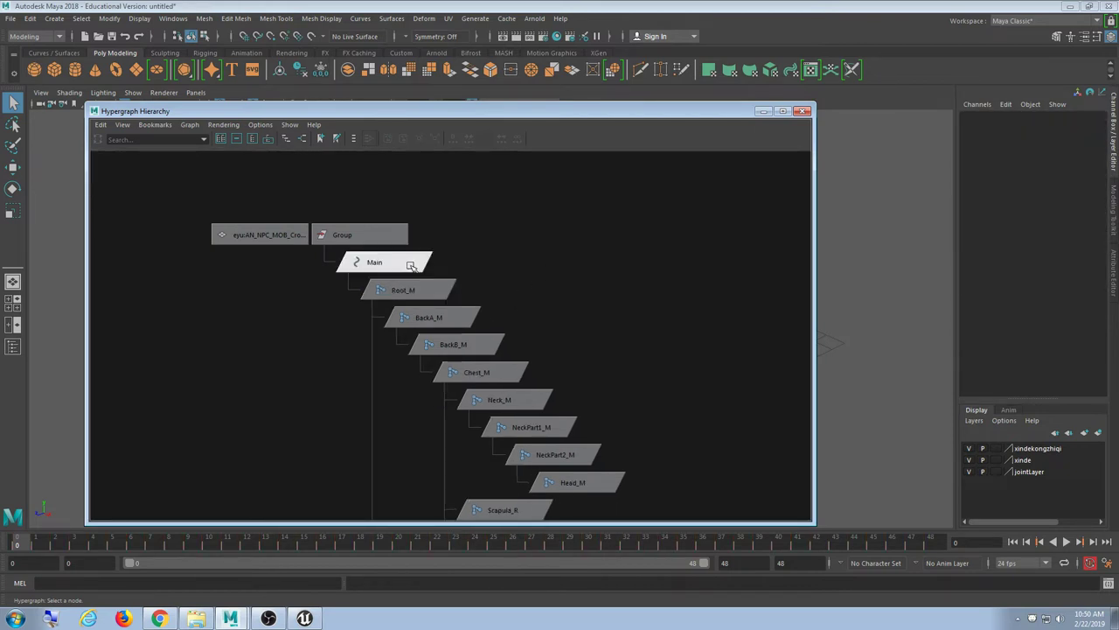
click(407, 264)
key(shift+p)
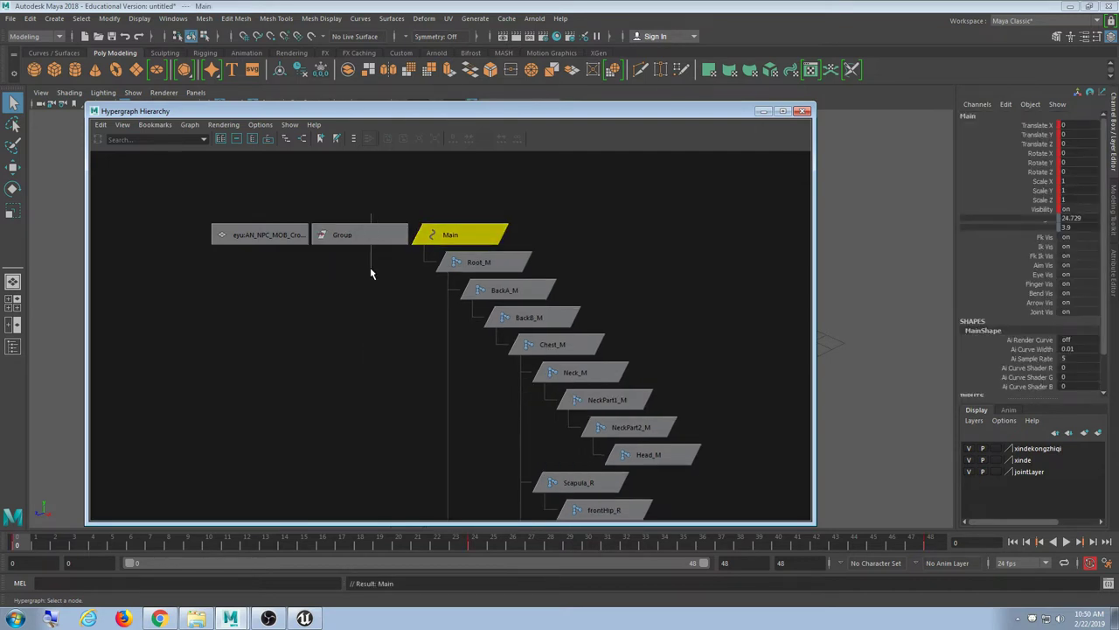
click(369, 242)
key(Delete)
Rename the crocodile mesh node as Croc.
click(278, 229)
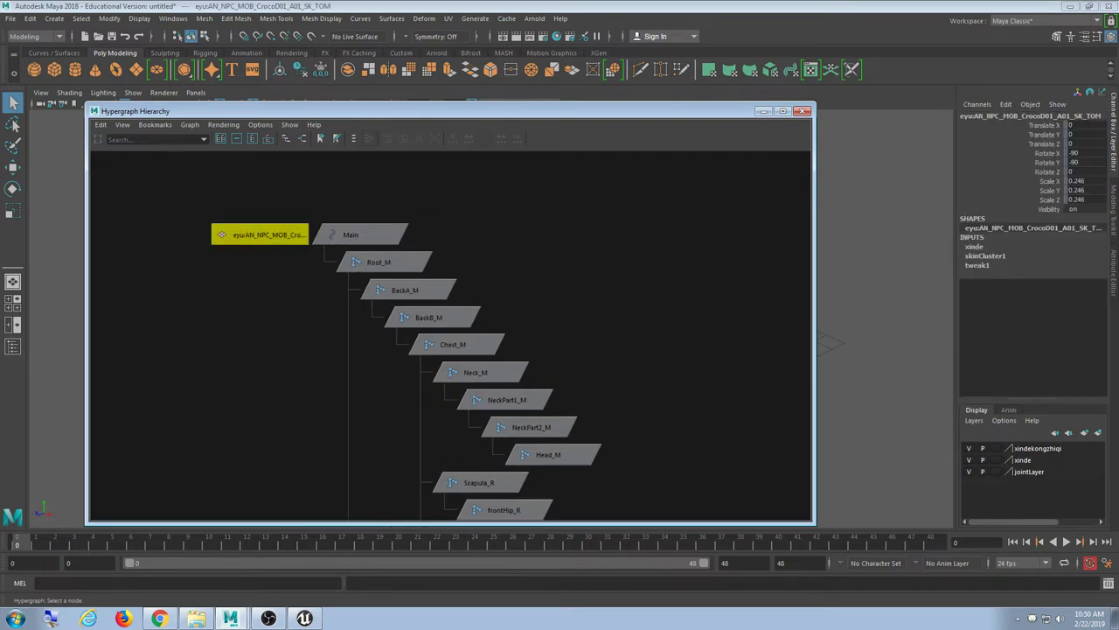
text(Croc)
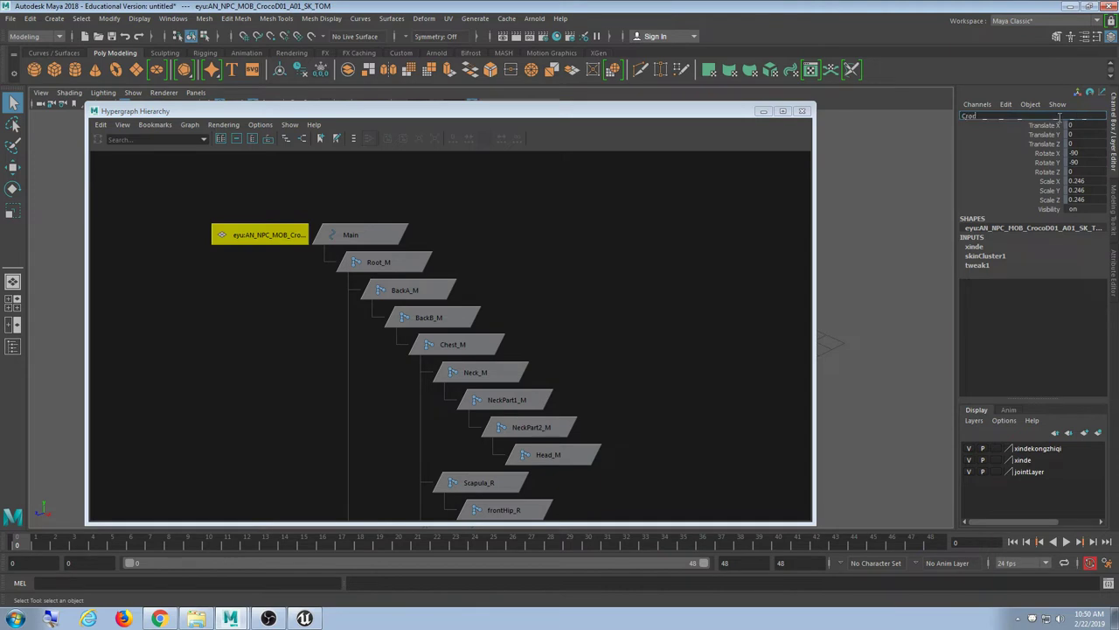
key(Return)
click(635, 282)
scroll(635, 285, down, 6)
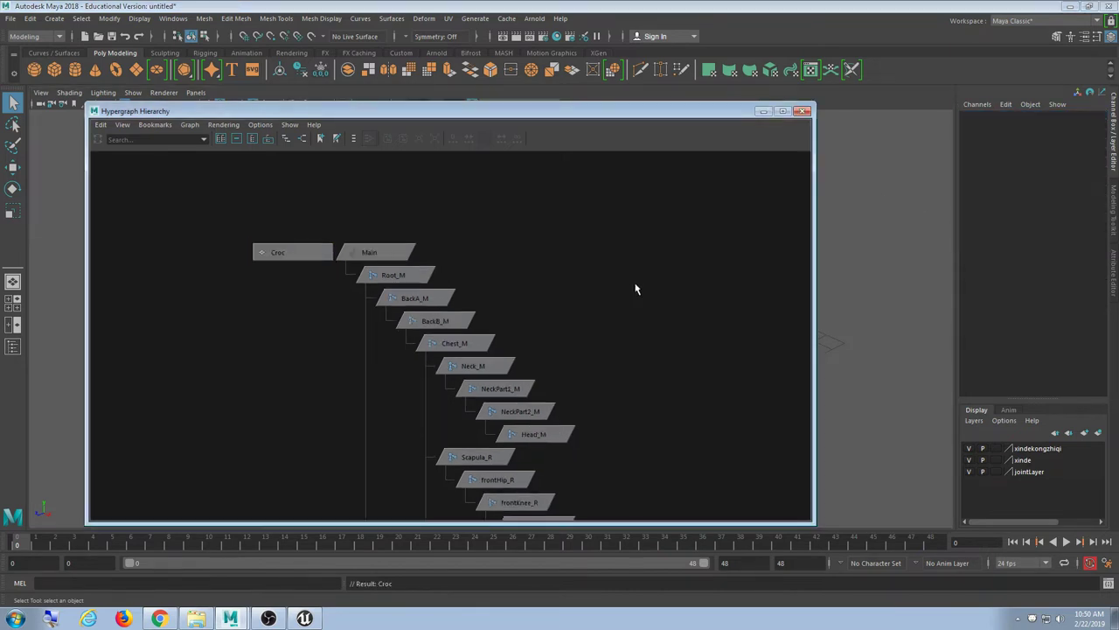
alt+middle_drag(600, 381, 590, 138)
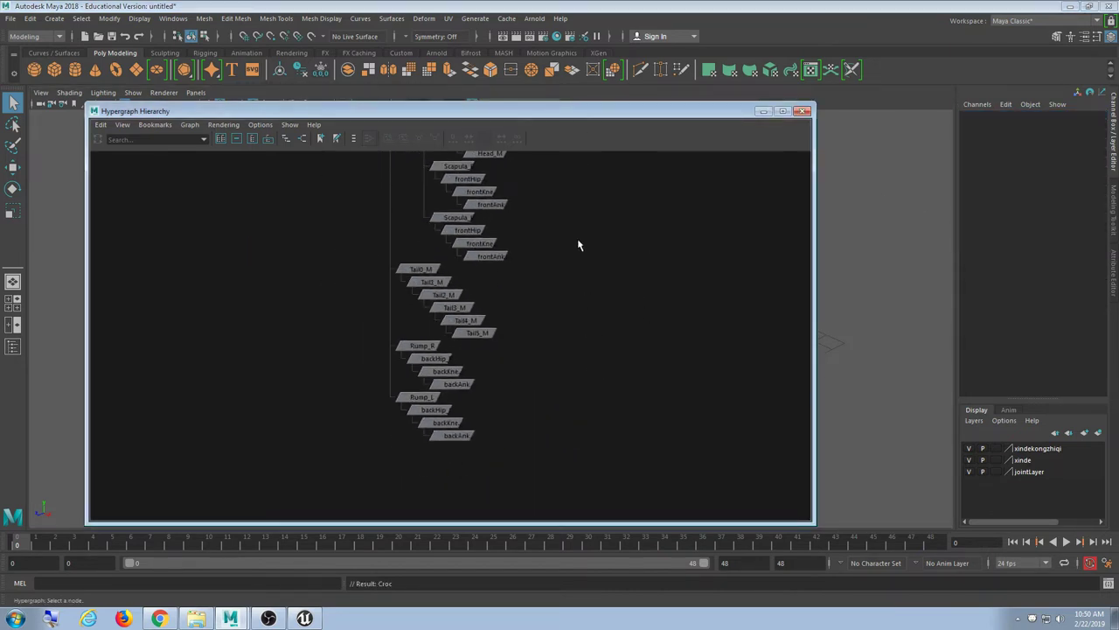
alt+middle_drag(577, 238, 581, 384)
Select the Main control curve in the viewport and inspect it with the joints parented under it.
click(763, 111)
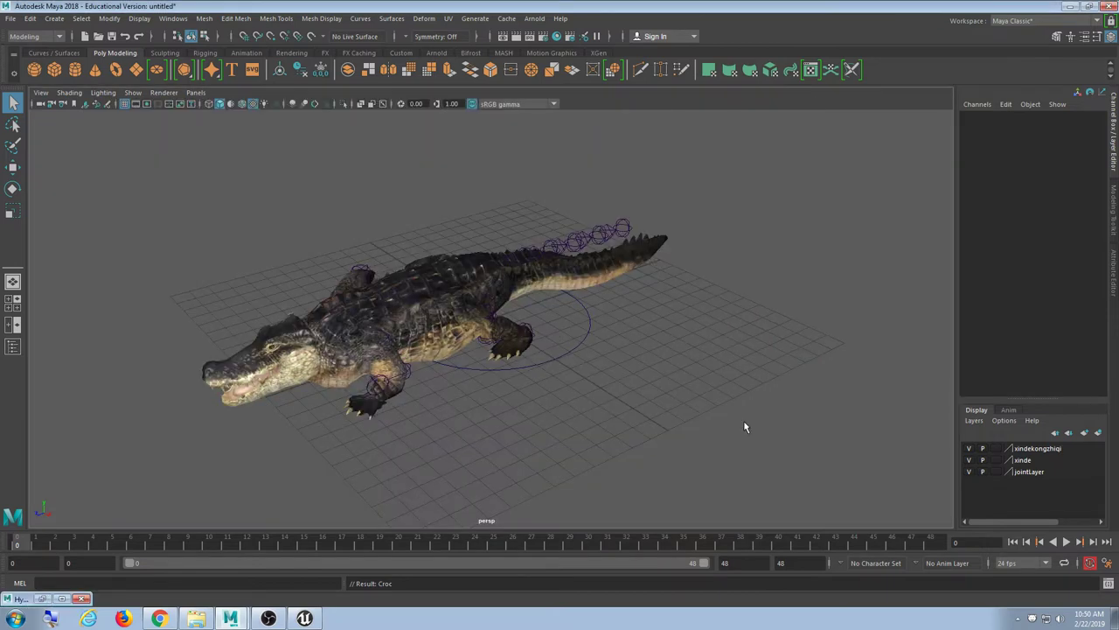
click(583, 341)
alt+drag(590, 385, 537, 417)
scroll(537, 417, up, 5)
scroll(537, 417, down, 3)
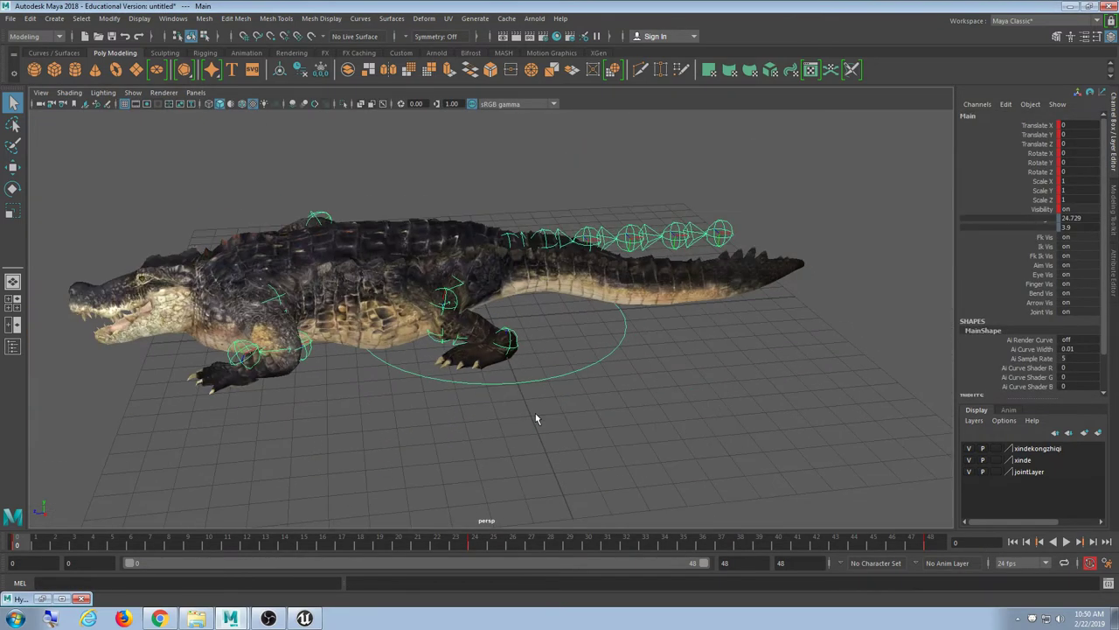
Unparent the Root_M joint from Main and delete the Main curve node in the Hypergraph Hierarchy.
click(42, 598)
click(480, 201)
click(409, 192)
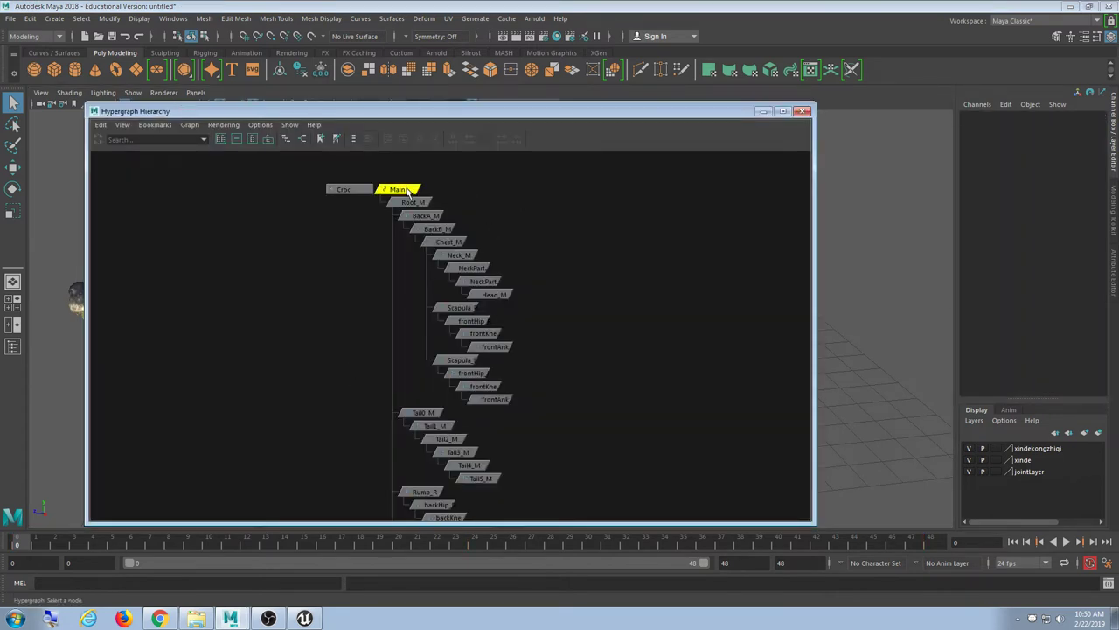
alt+middle_drag(463, 203, 501, 293)
alt+right_drag(445, 336, 486, 288)
click(468, 269)
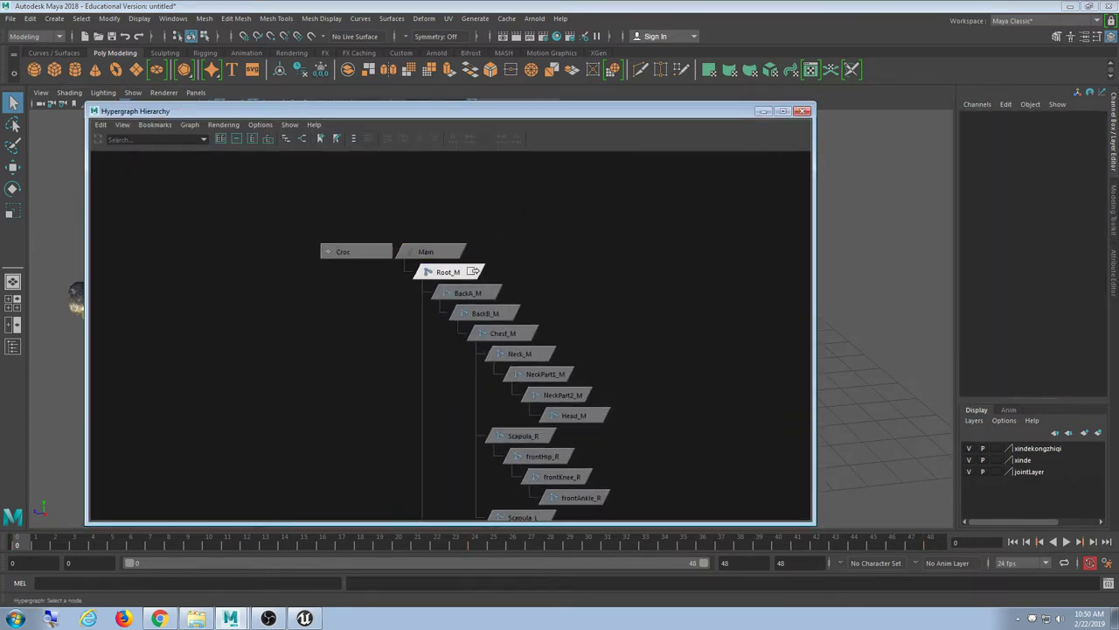
key(shift+p)
click(436, 256)
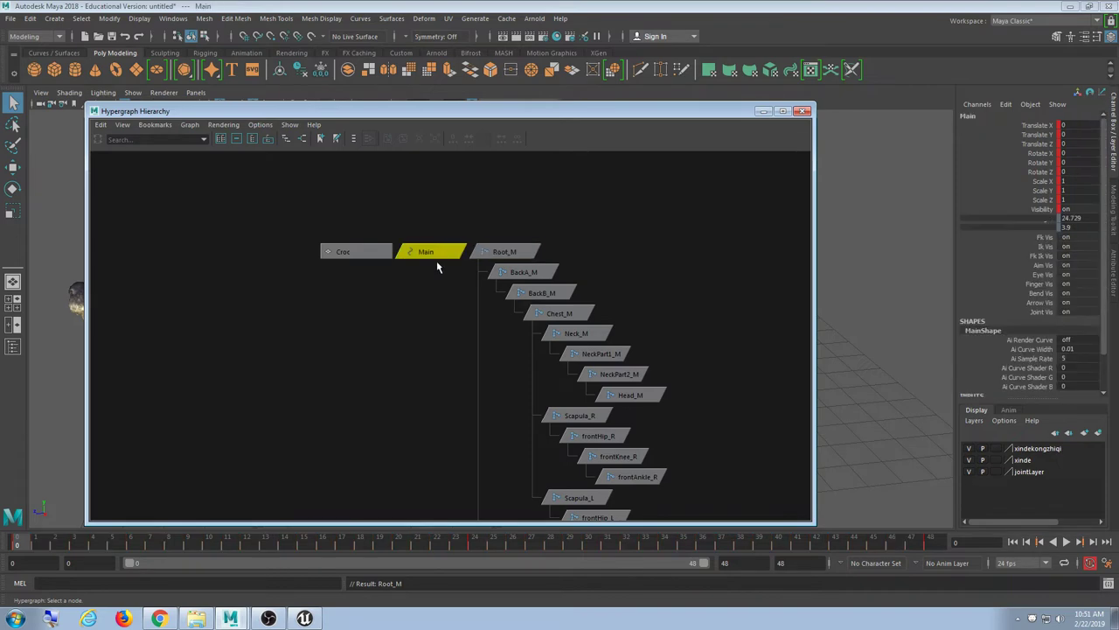
key(Delete)
Select the Root_M skeleton in the viewport and play back the walk animation to check it.
click(765, 113)
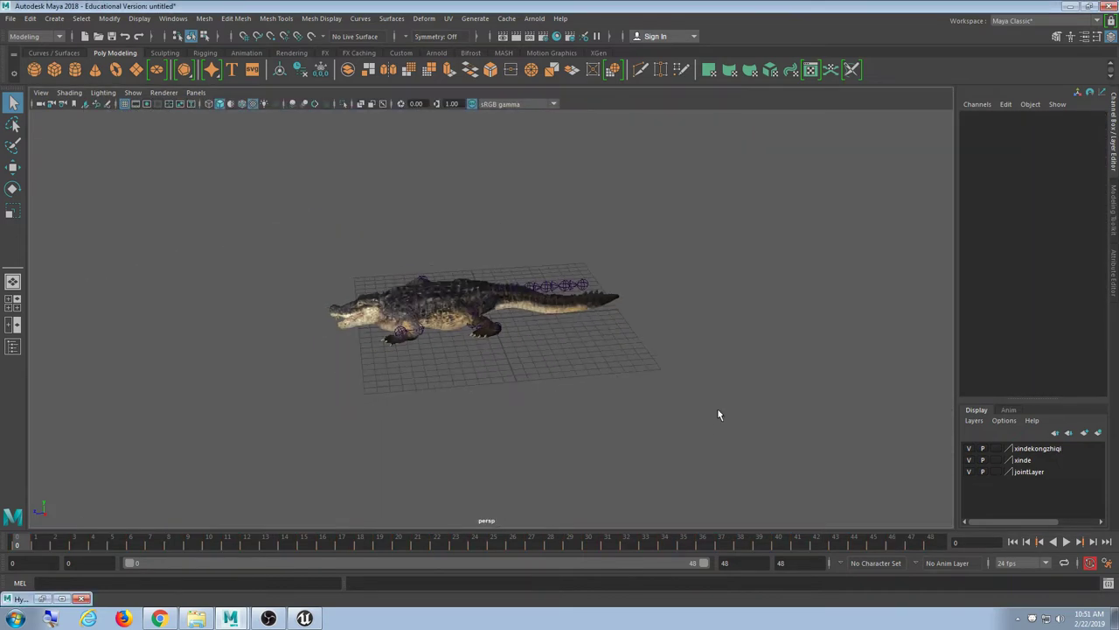
drag(660, 224, 328, 383)
key(alt+v)
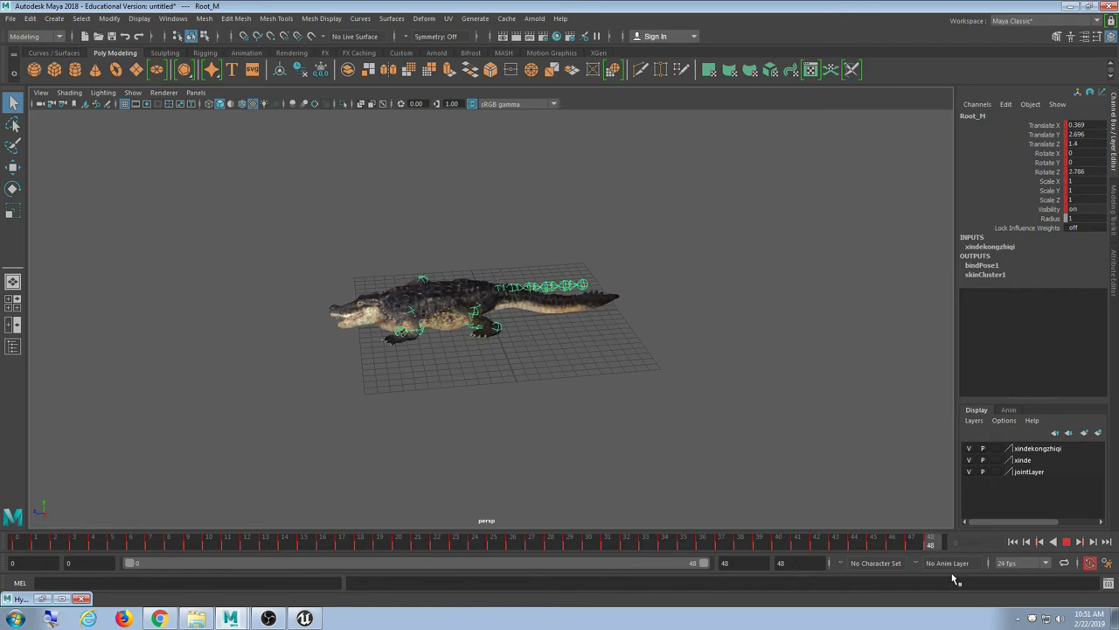
key(alt+v)
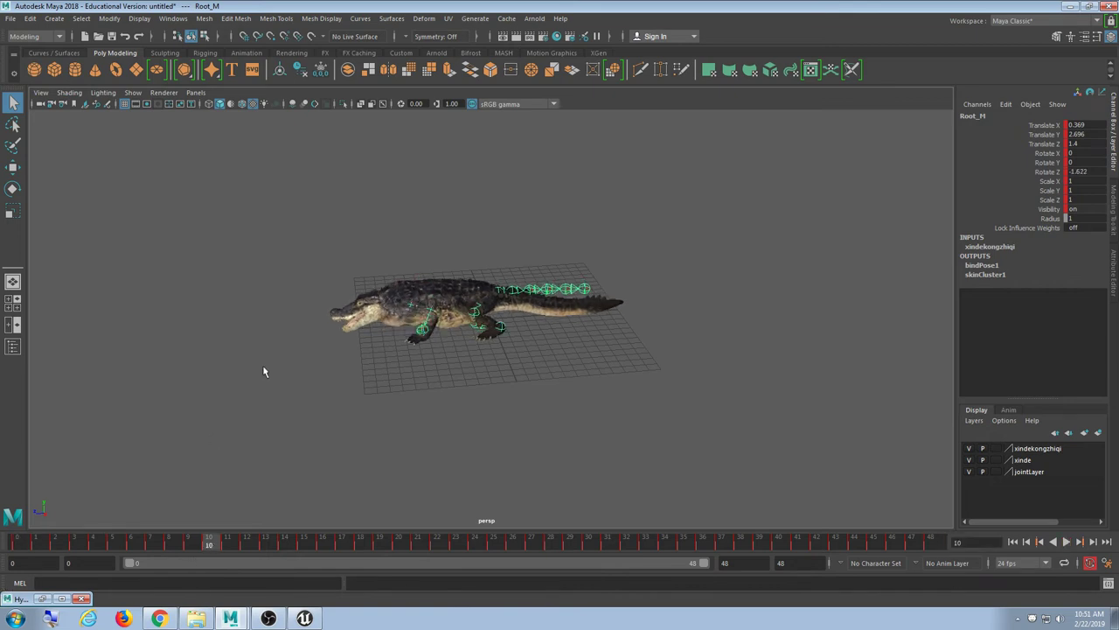
Undo the hierarchy cleanup and mesh rename until the Main, Group and DeformationSystem nodes are restored.
click(40, 599)
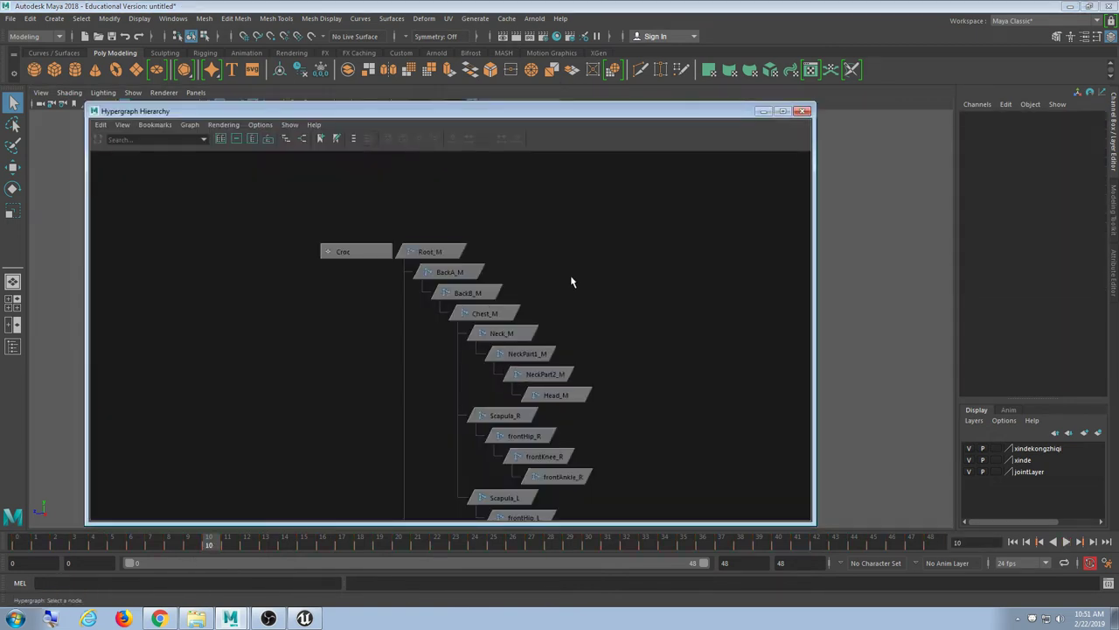
key(ctrl+z)
key(ctrl+z)
key(ctrl+z)
key(ctrl+z)
key(ctrl+z)
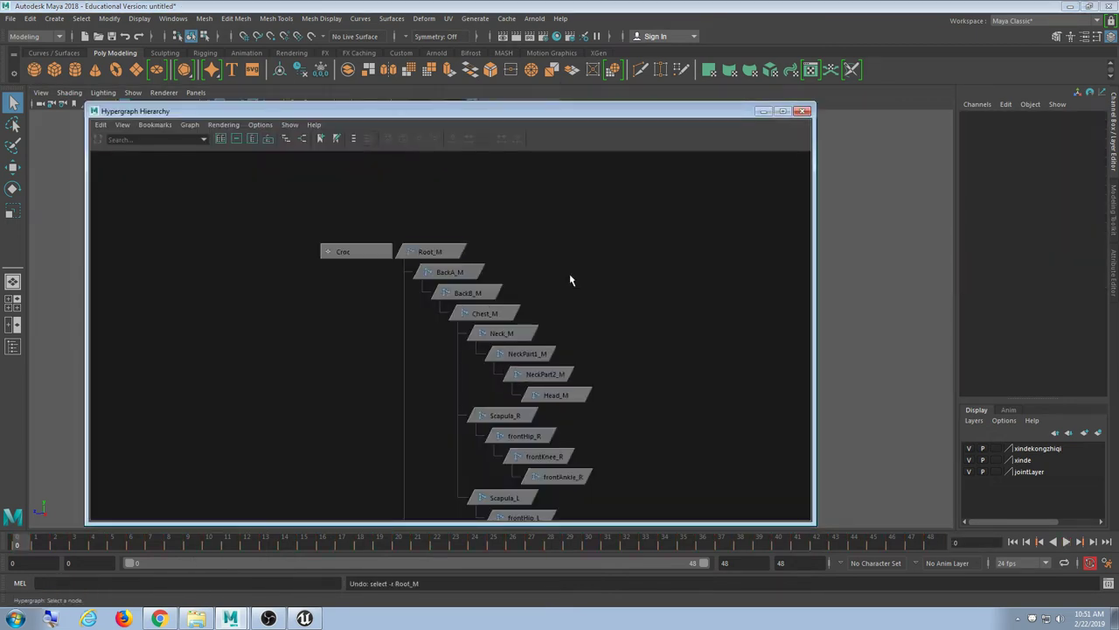
key(ctrl+z)
key(ctrl+z)
key(ctrl+z)
key(ctrl+z)
key(ctrl+z)
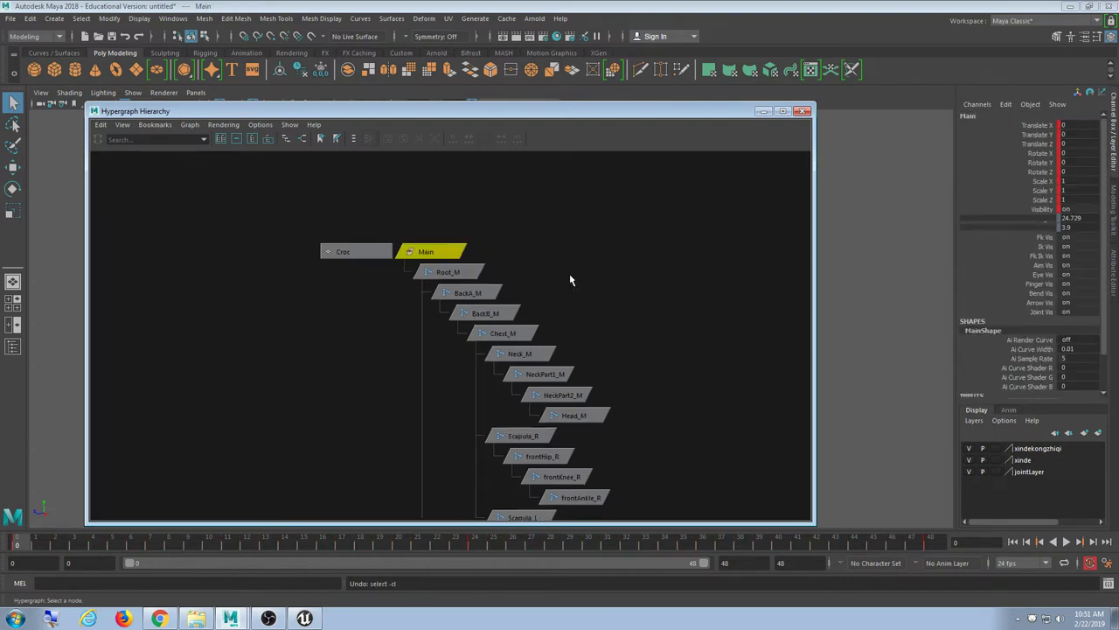
key(ctrl+z)
key(ctrl+z)
key(ctrl+z)
key(ctrl+z)
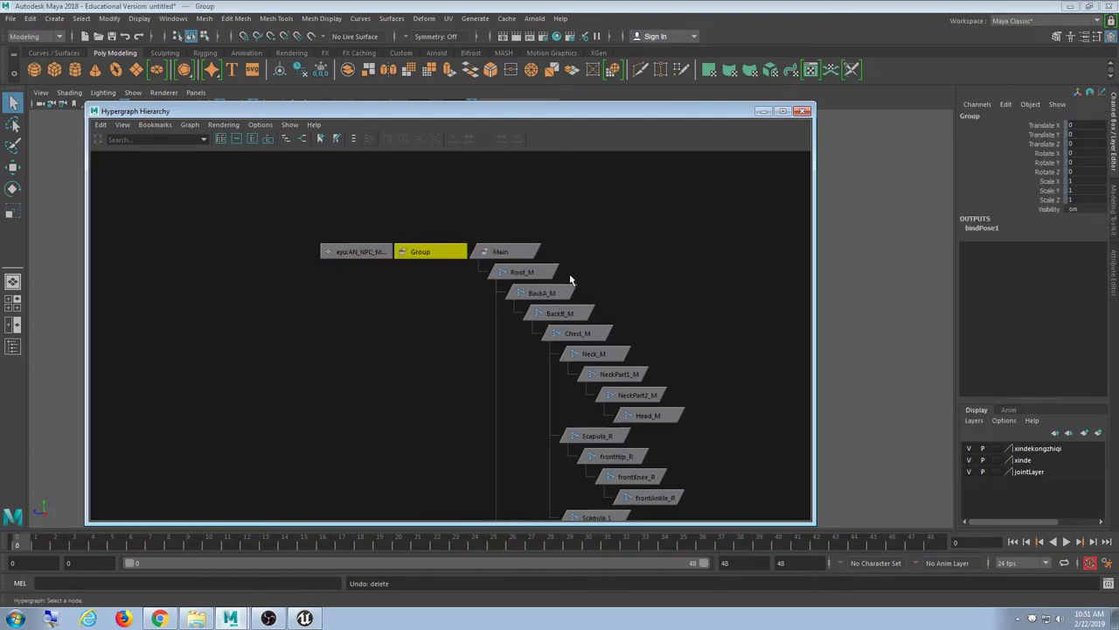
key(ctrl+z)
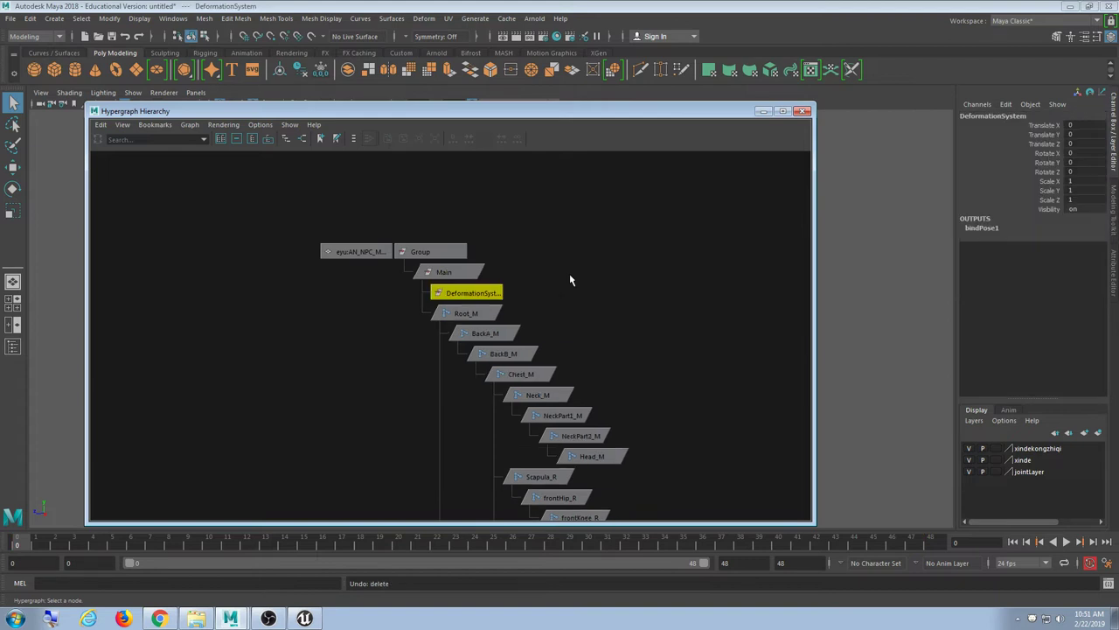
Select the Root_M skeleton in the viewport, frame it and scrub the walk animation back to frame 0.
click(567, 280)
scroll(566, 280, up, 3)
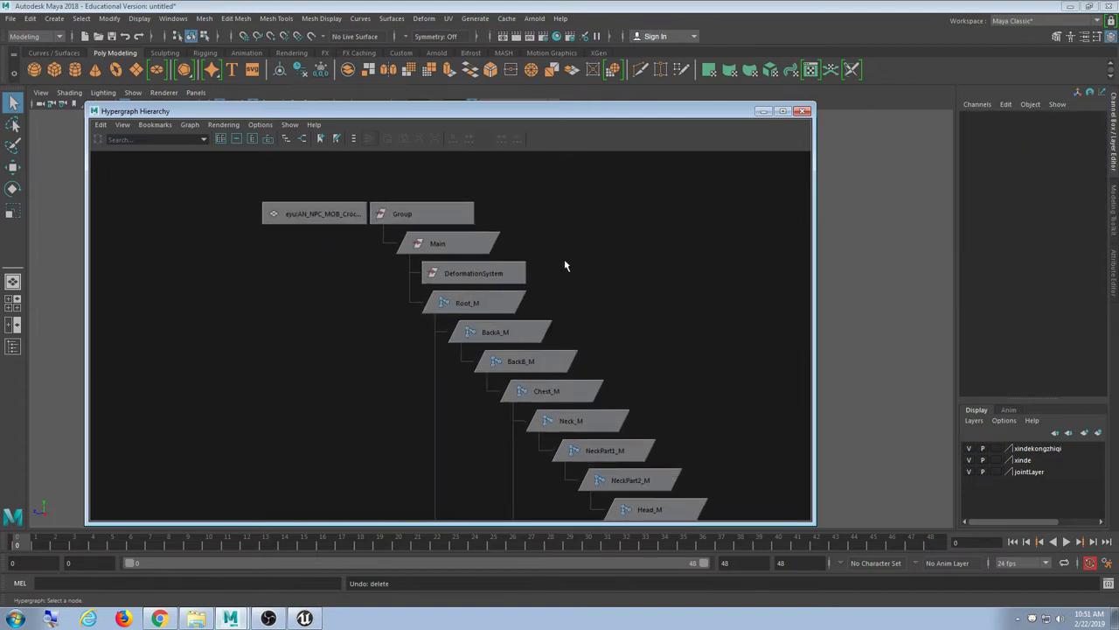
scroll(586, 289, up, 2)
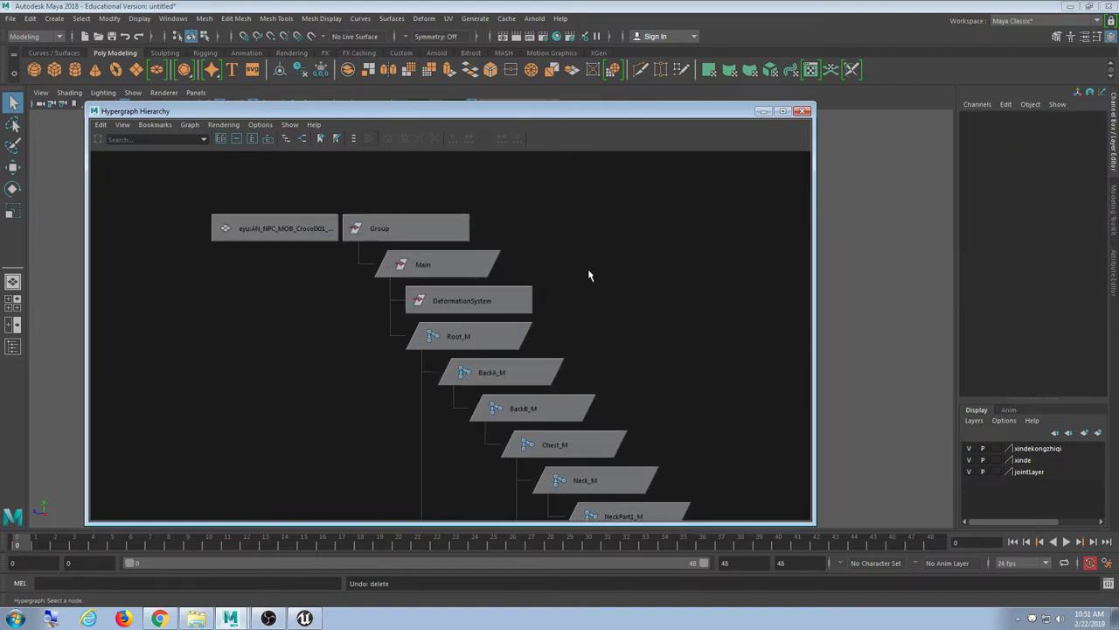
click(765, 112)
drag(591, 290, 409, 368)
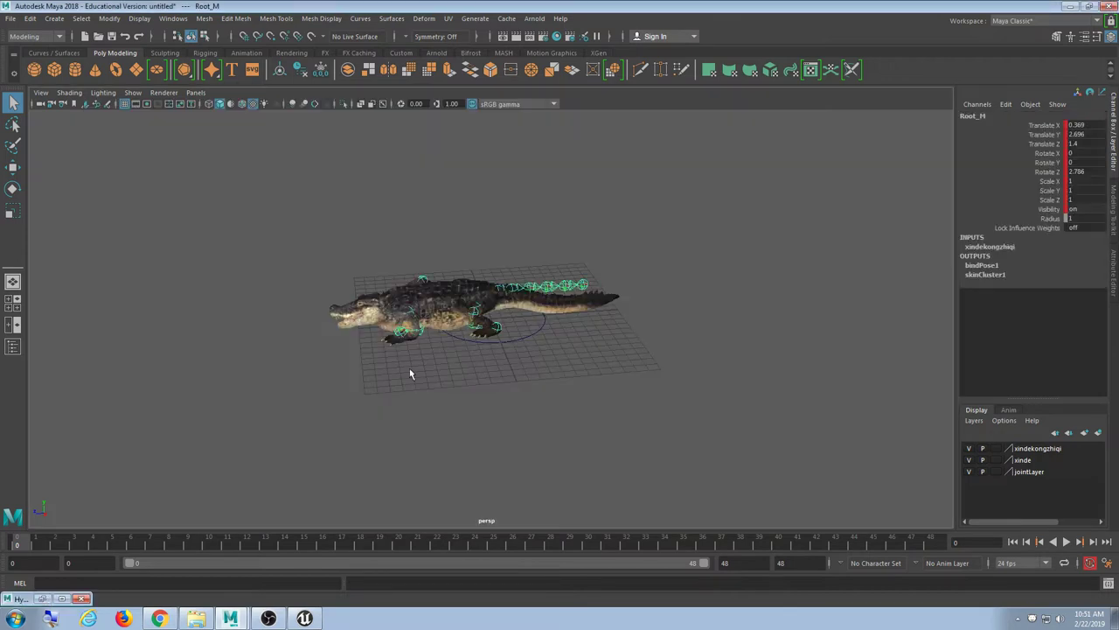
key(f)
scroll(349, 416, up, 2)
alt+middle_drag(365, 414, 422, 427)
drag(299, 543, 1, 532)
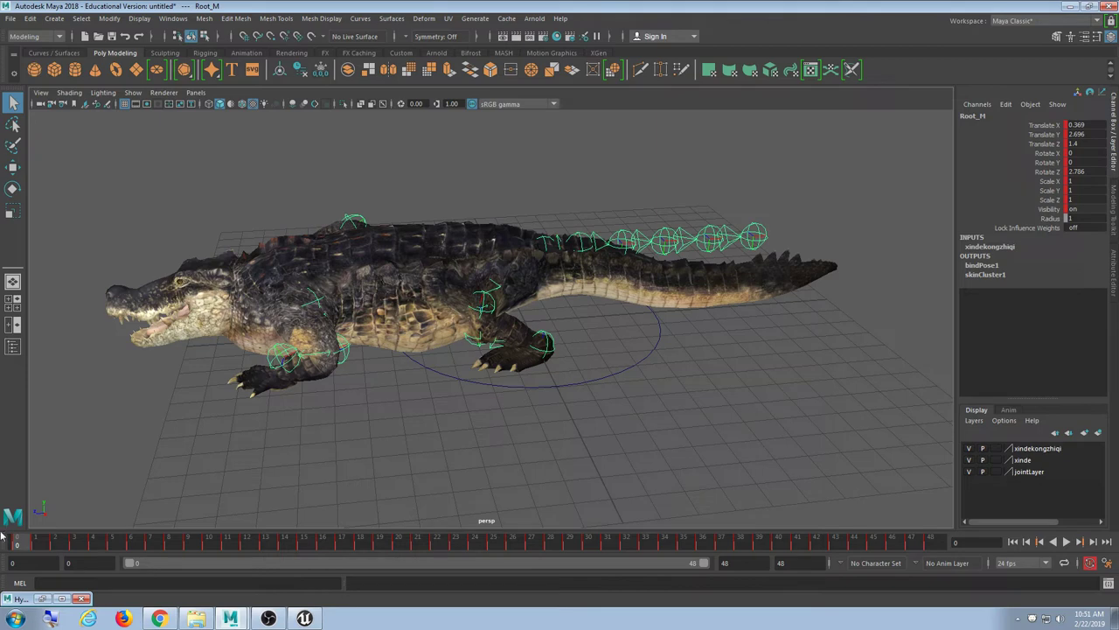
Examine the crocodile's complete node hierarchy in the Hypergraph Hierarchy.
click(45, 598)
scroll(627, 399, down, 6)
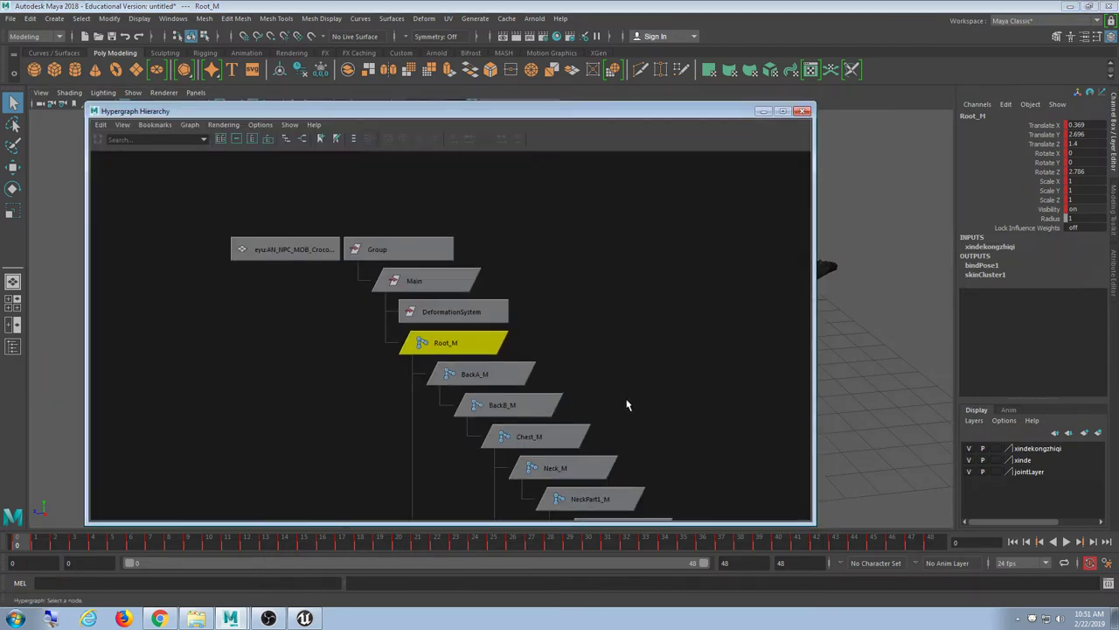
scroll(549, 425, down, 4)
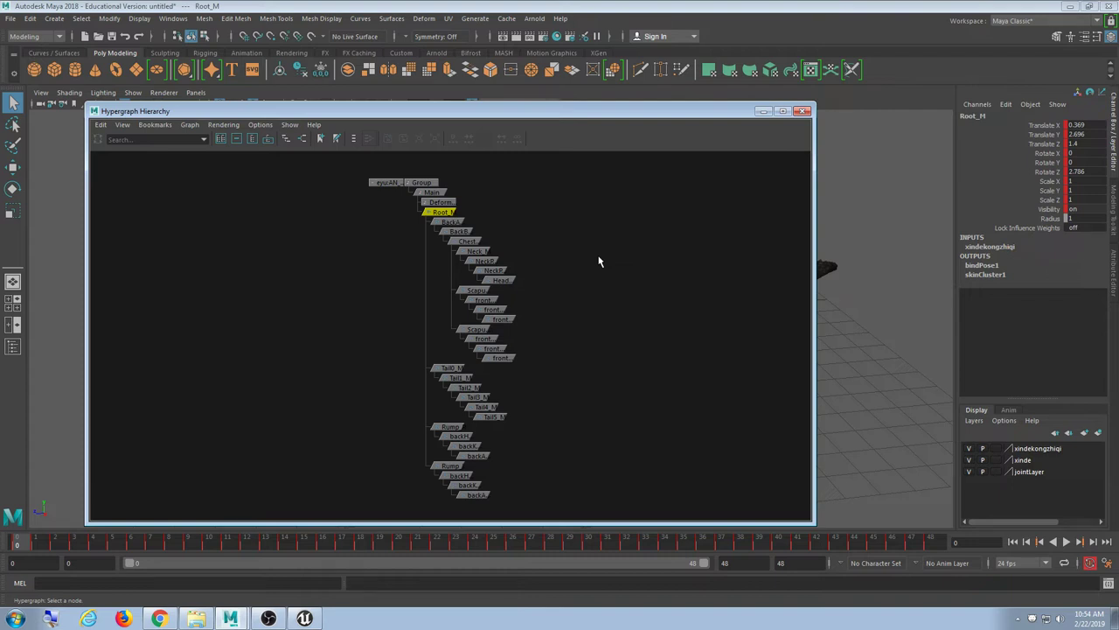
Switch to a new Notepad document and enlarge its window over the Maya scene.
click(15, 618)
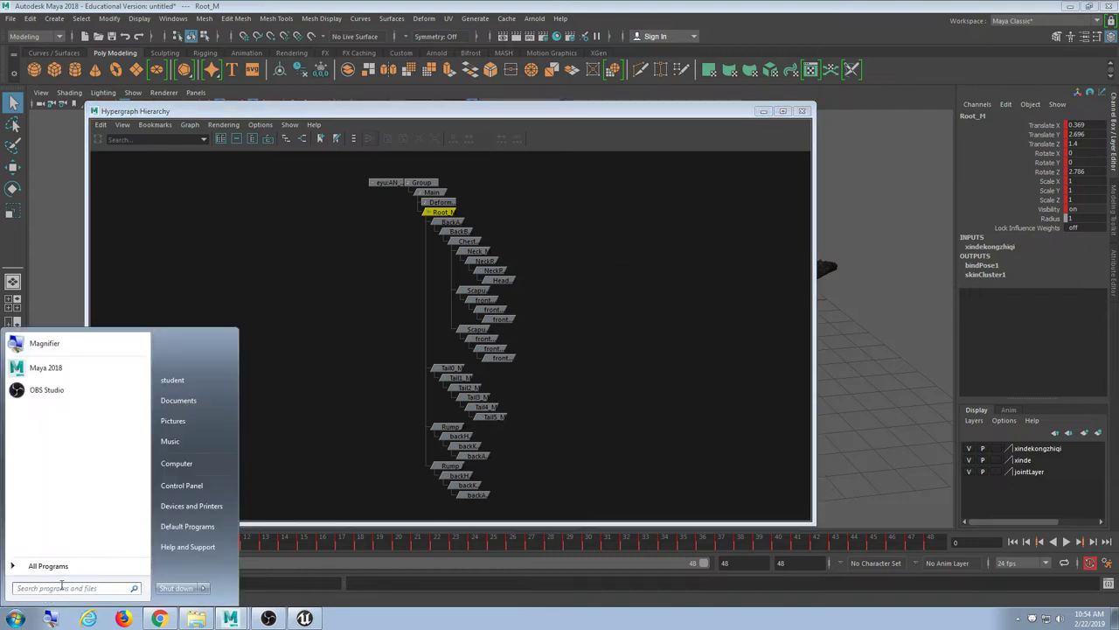
text(notepad)
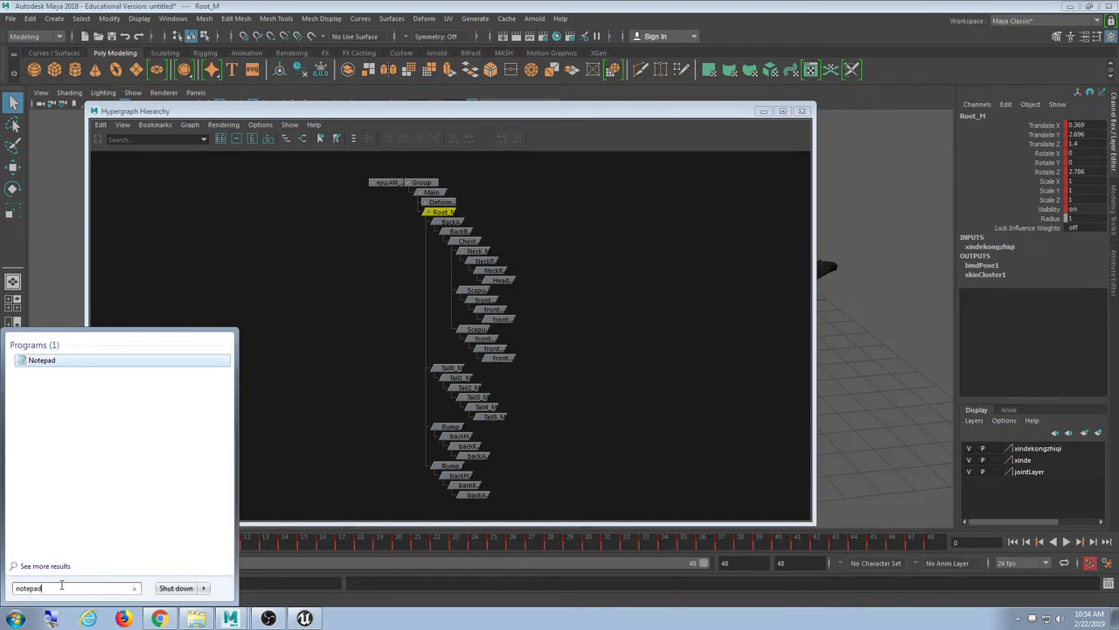
key(Return)
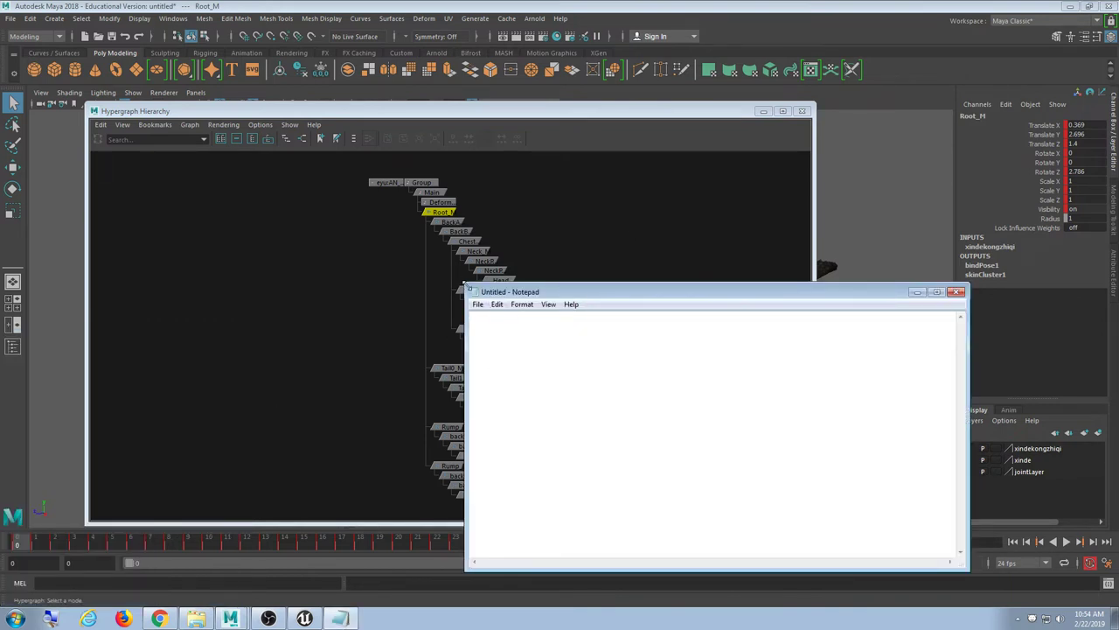
drag(467, 285, 350, 126)
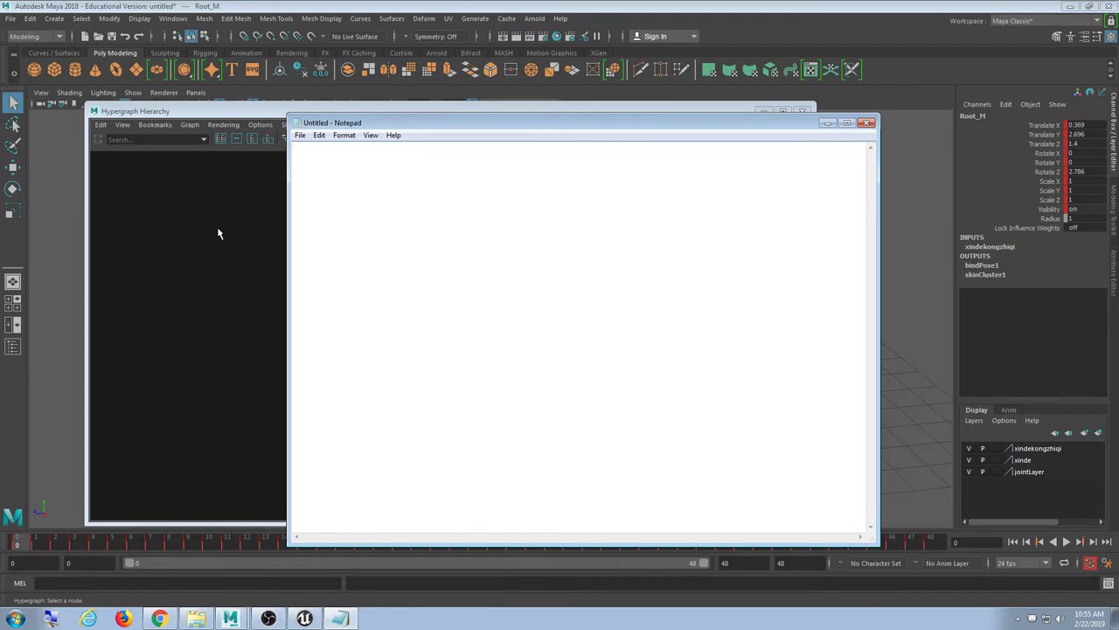
Enter the sample text "asdfads" and set the Notepad font to Bold, size 20.
text(asdfads)
key(ctrl+a)
click(344, 135)
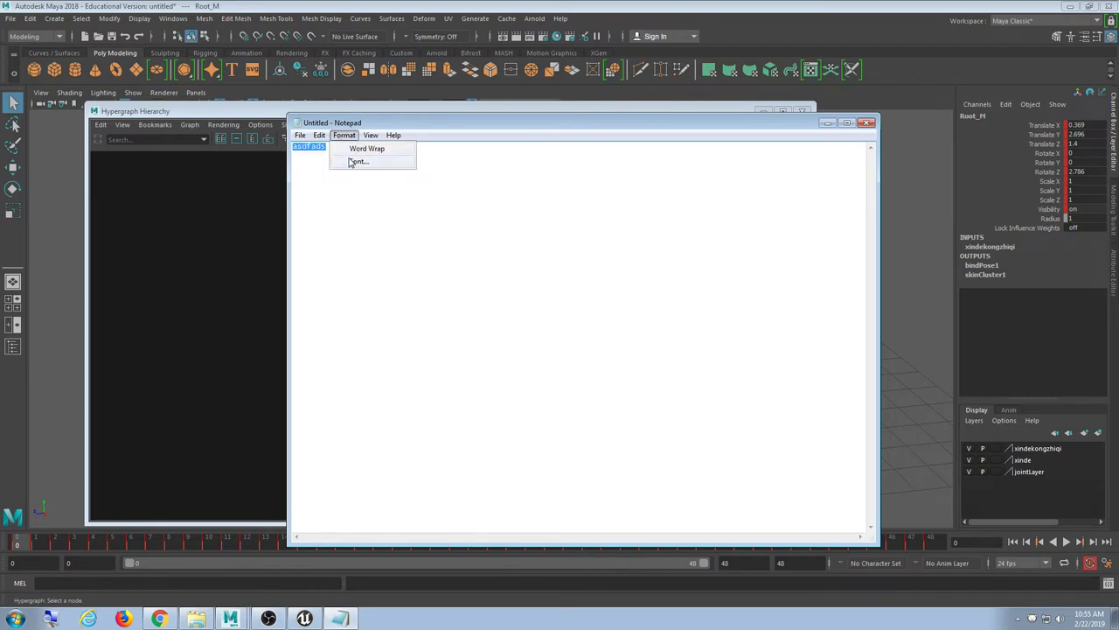
click(355, 162)
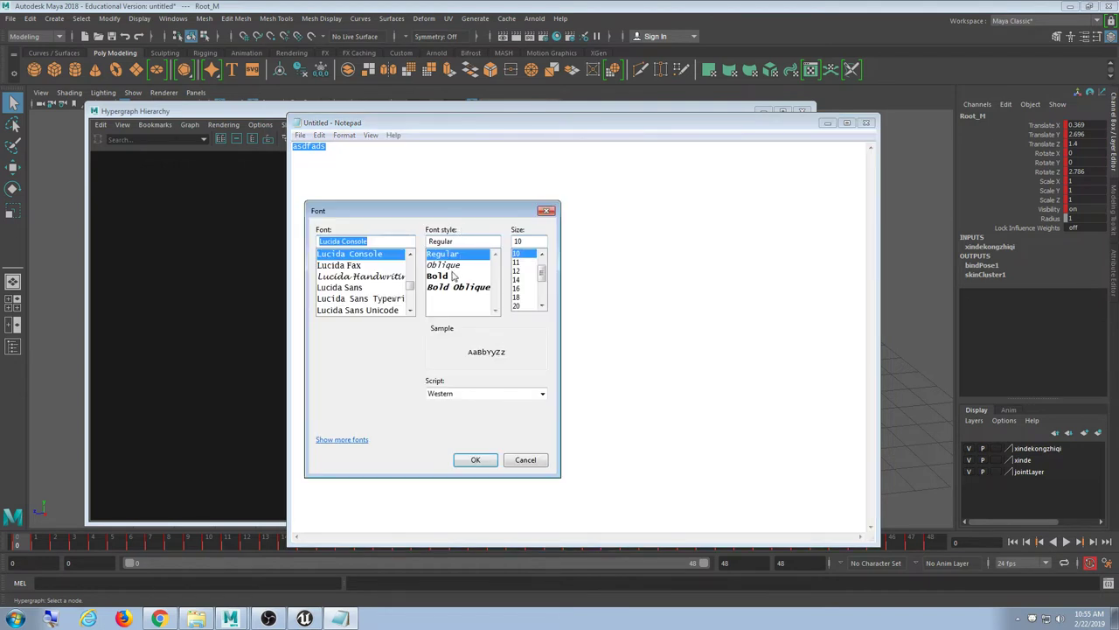
click(453, 276)
click(529, 308)
click(475, 460)
click(479, 201)
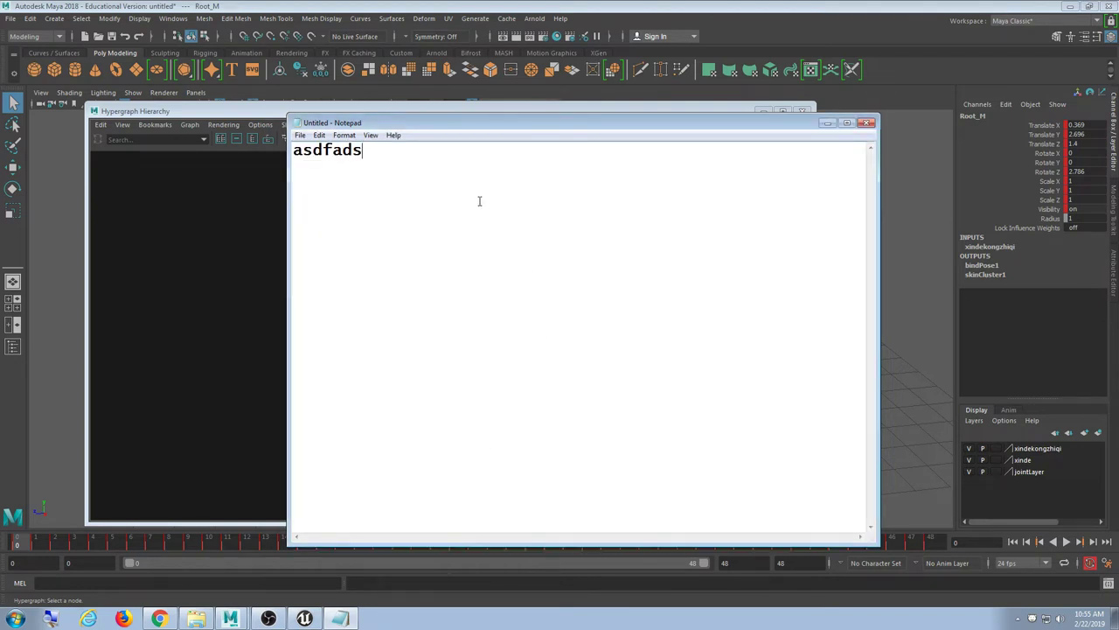
key(ctrl+a)
drag(364, 122, 354, 120)
click(479, 174)
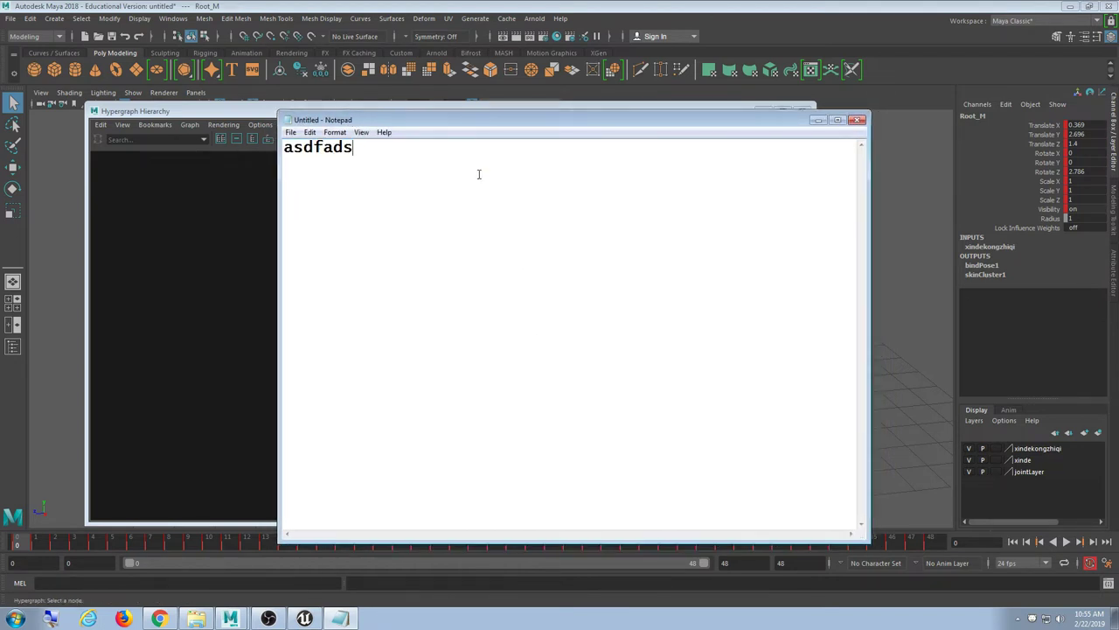
key(ctrl+a)
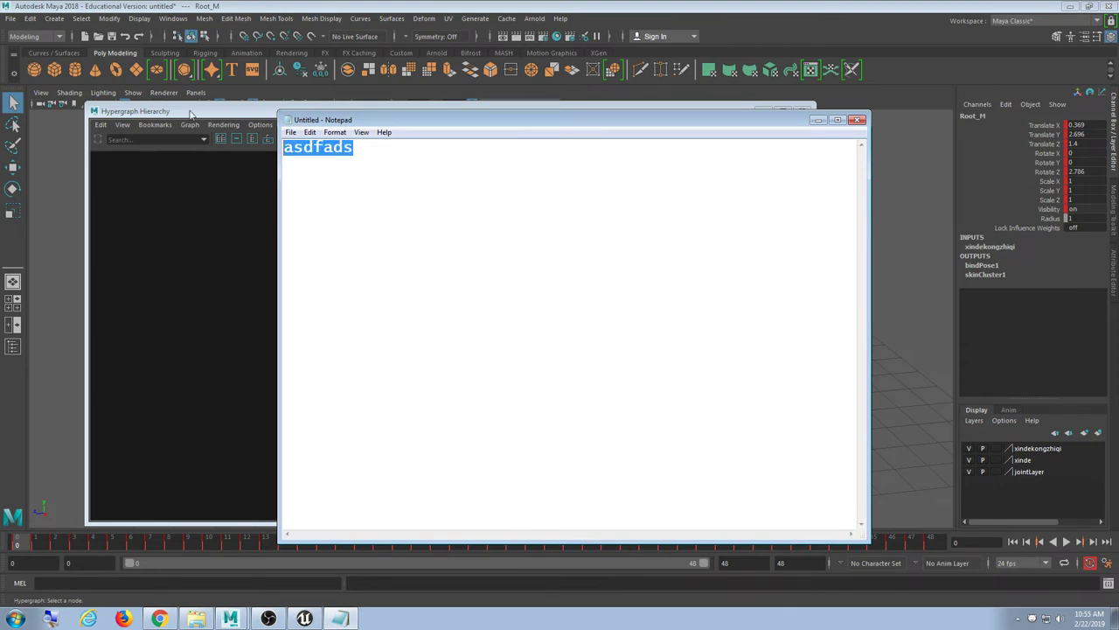
Switch to Chrome and open the Richland College Gaming website at rlc5.dcccd.edu/game/ in the empty tab.
click(158, 618)
click(297, 9)
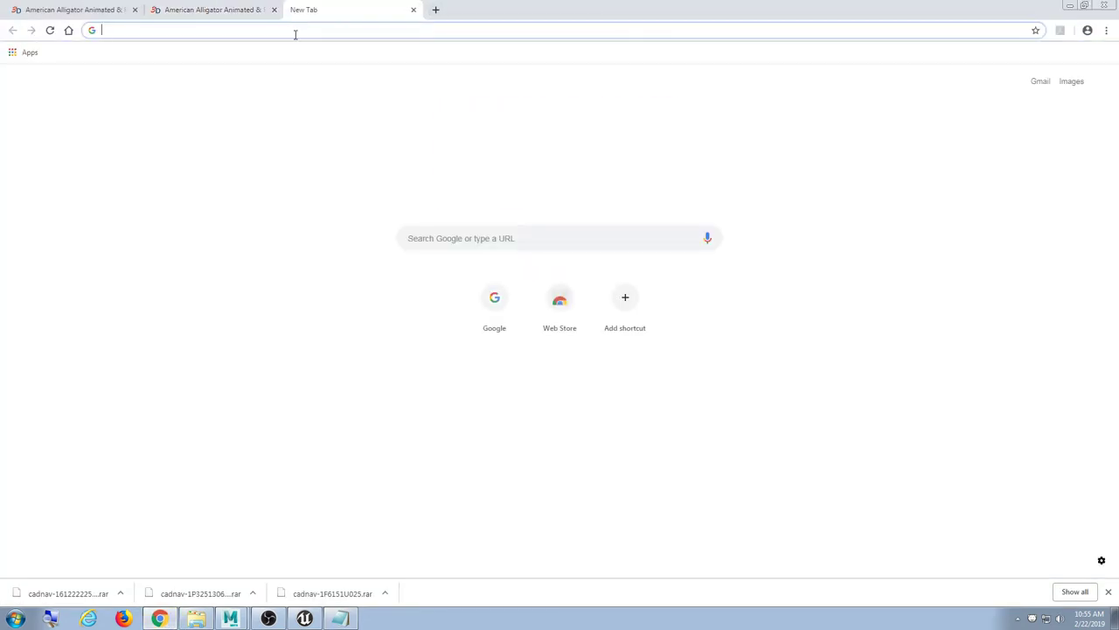
text(rich)
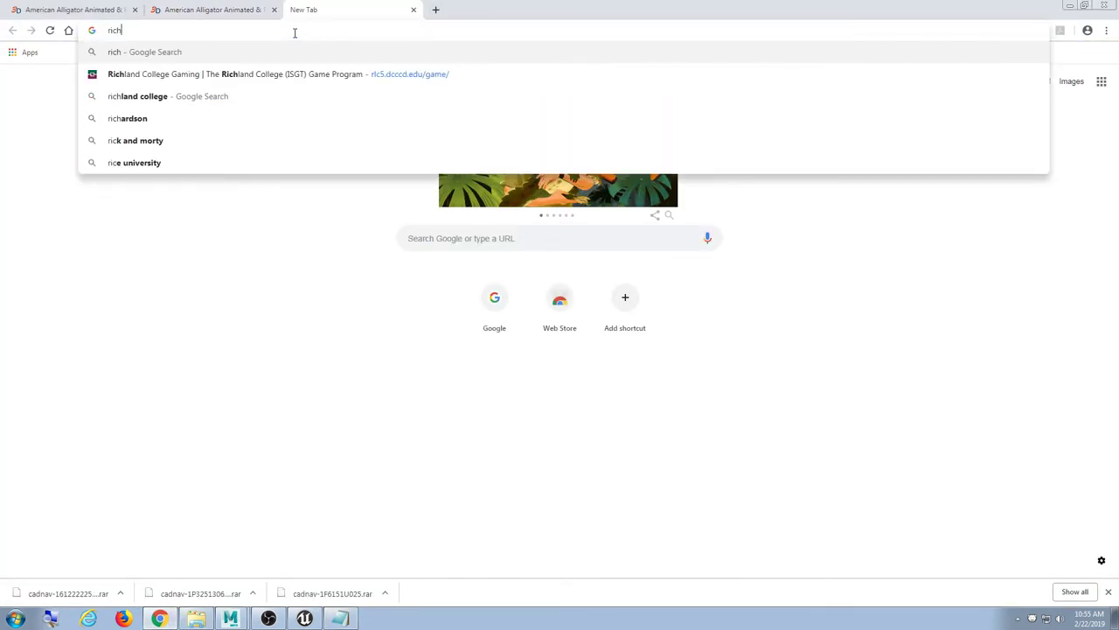
text(landco)
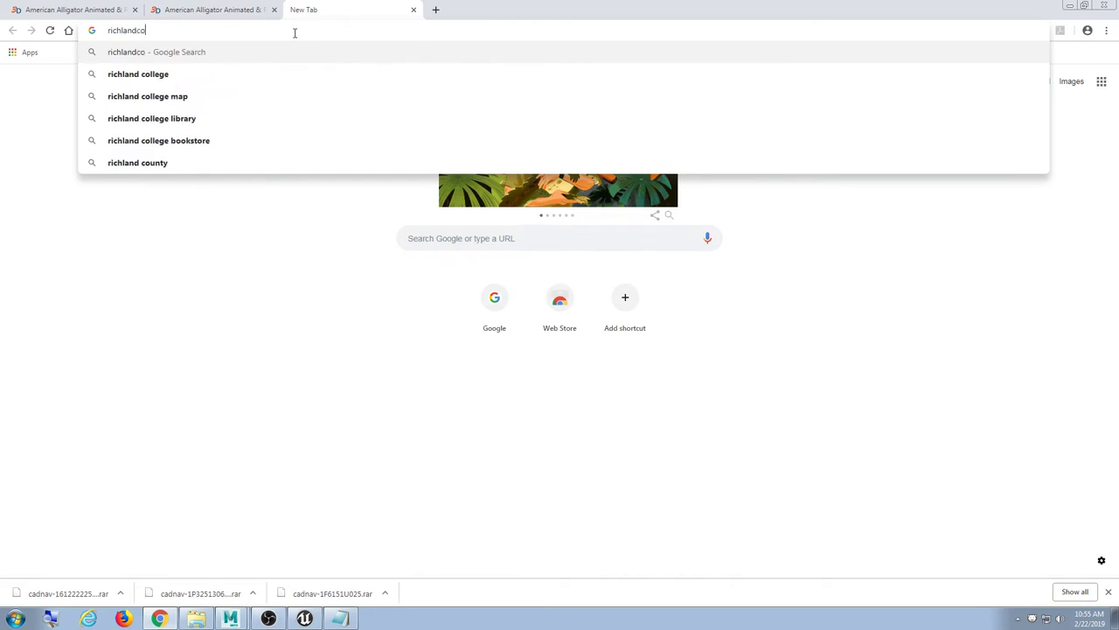
key(BackSpace)
key(BackSpace)
key(Down)
key(Return)
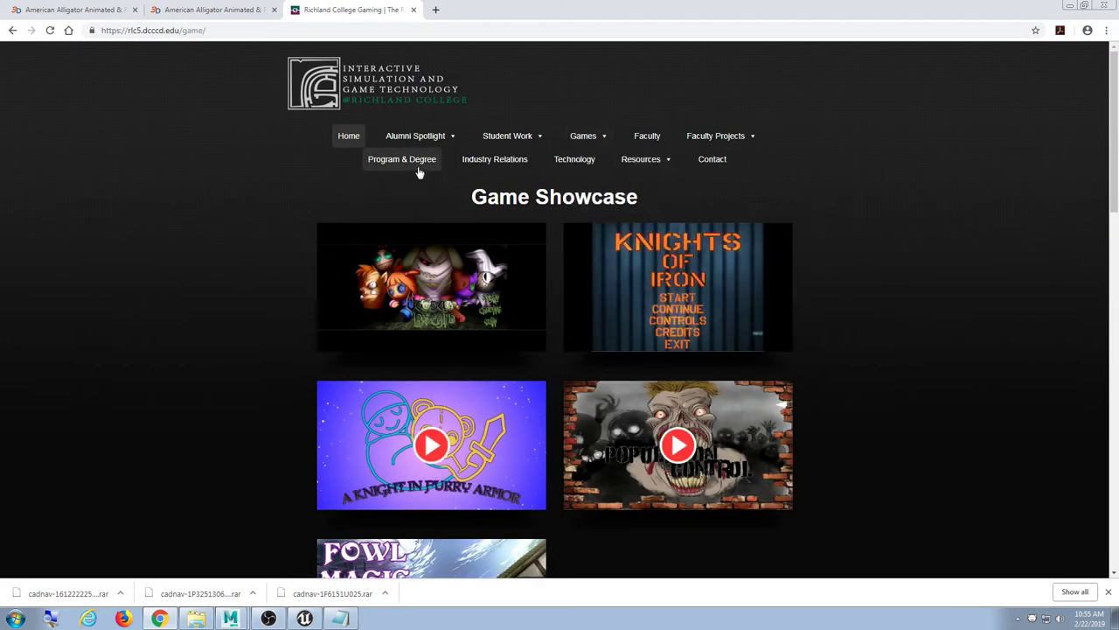
Open the Program & Degree page, review the class lists of both specializations, and return to the Notepad document.
click(418, 166)
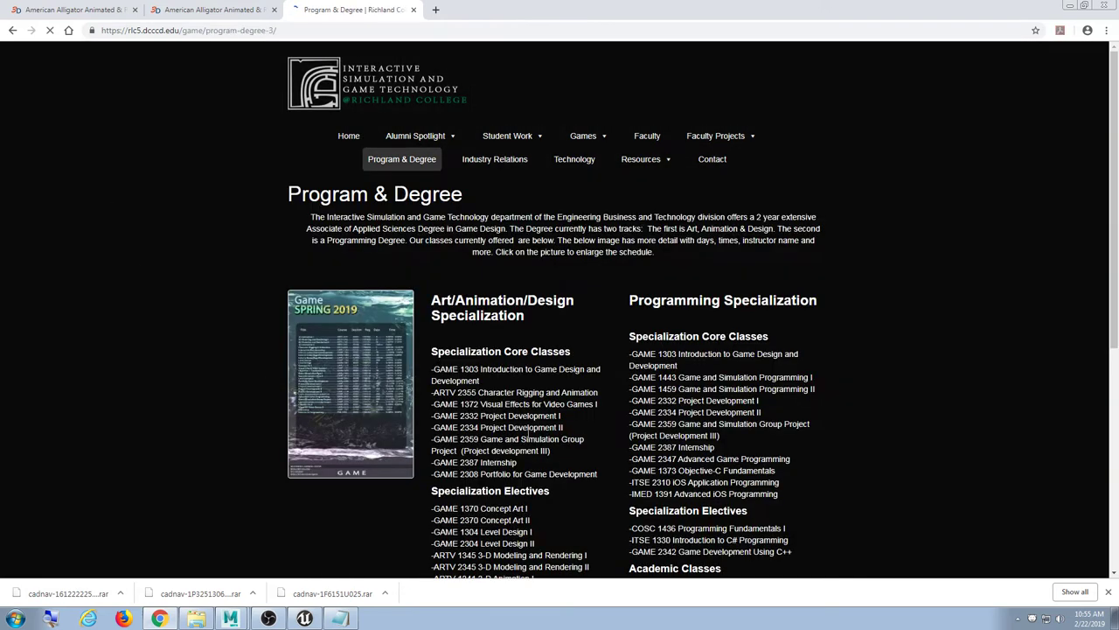
scroll(527, 433, down, 2)
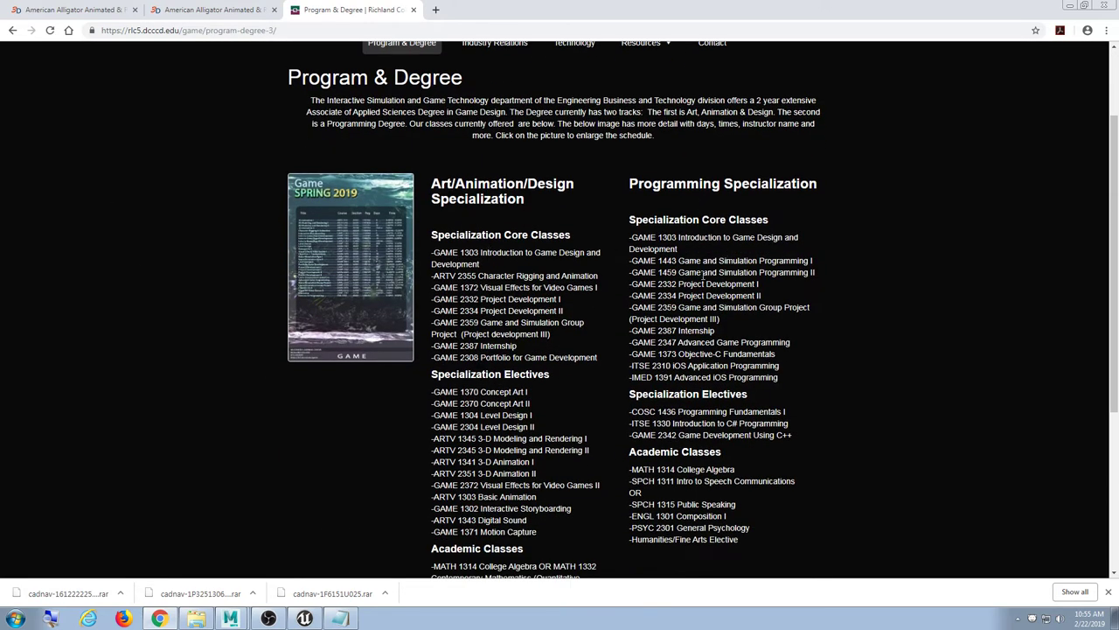
scroll(703, 278, down, 2)
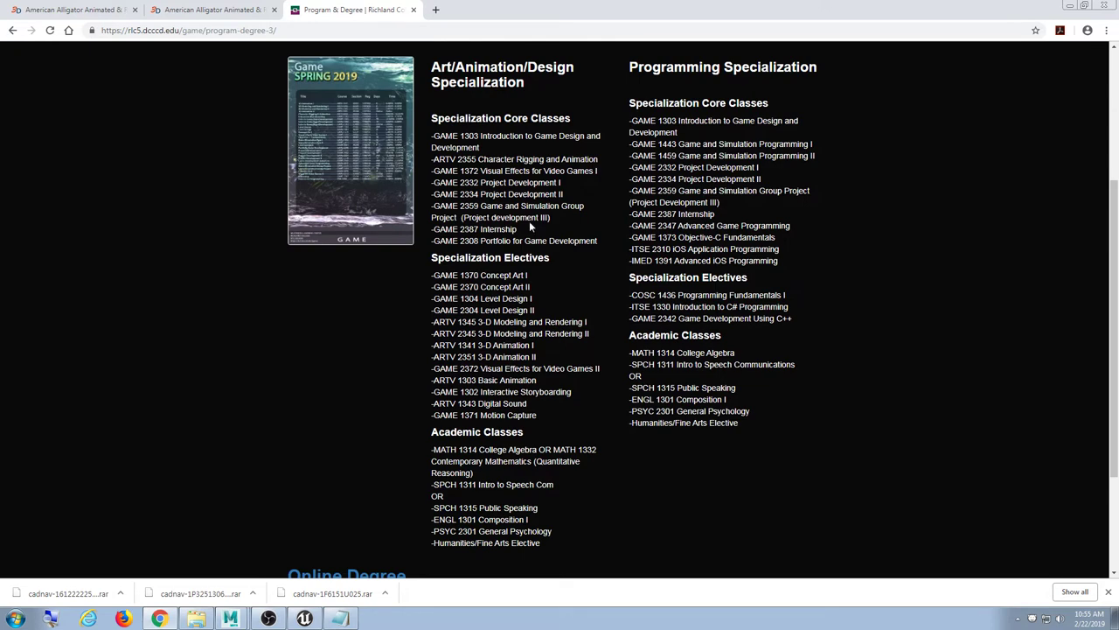
drag(798, 314, 691, 105)
click(767, 103)
click(1069, 6)
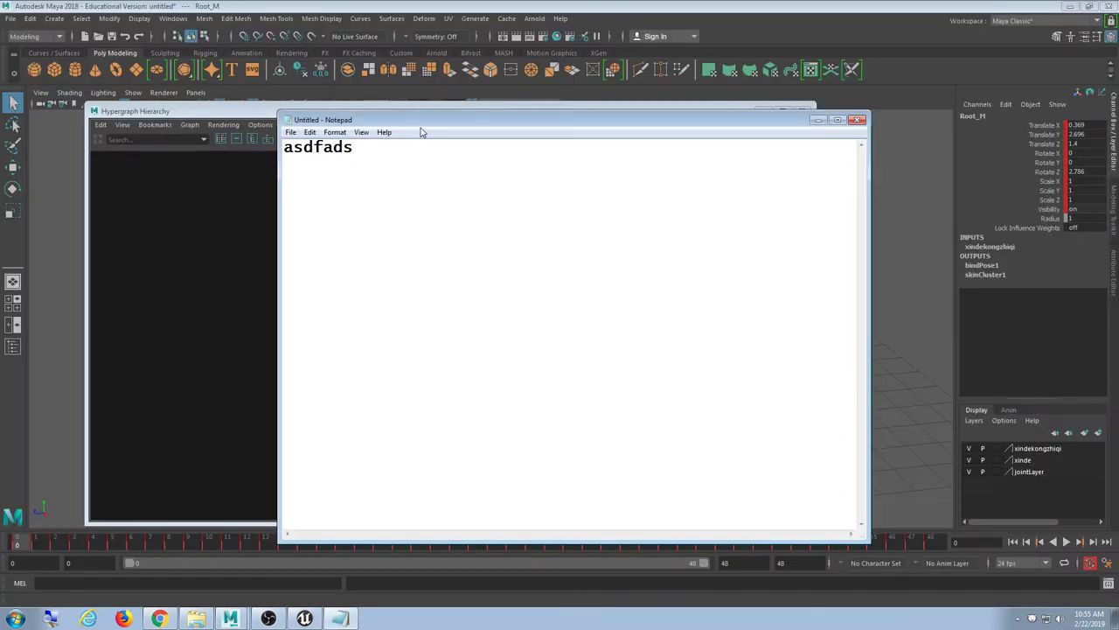
Move the Notepad window higher and replace the sample text with the line "programming track (art/des soon)".
drag(423, 125, 404, 79)
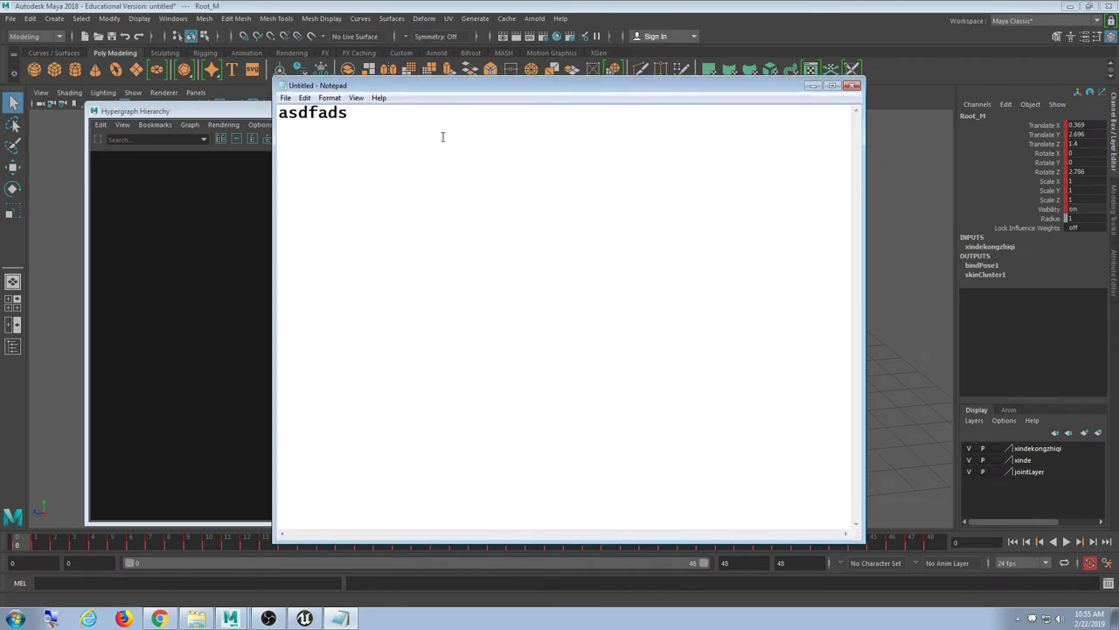
key(ctrl+a)
text(pro)
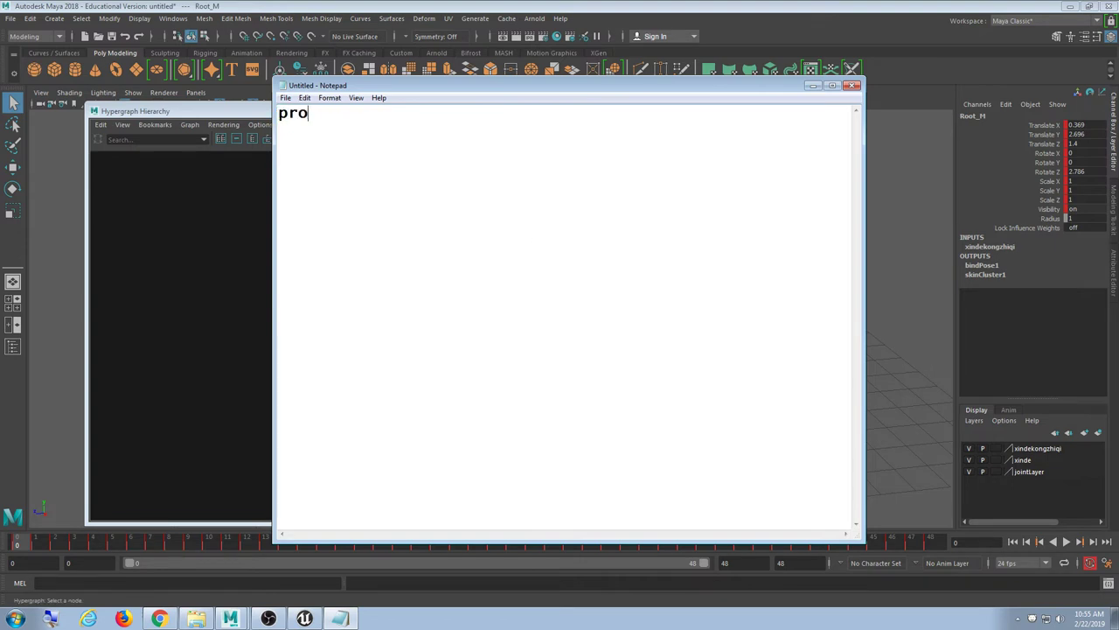
text(gramming track (art/)
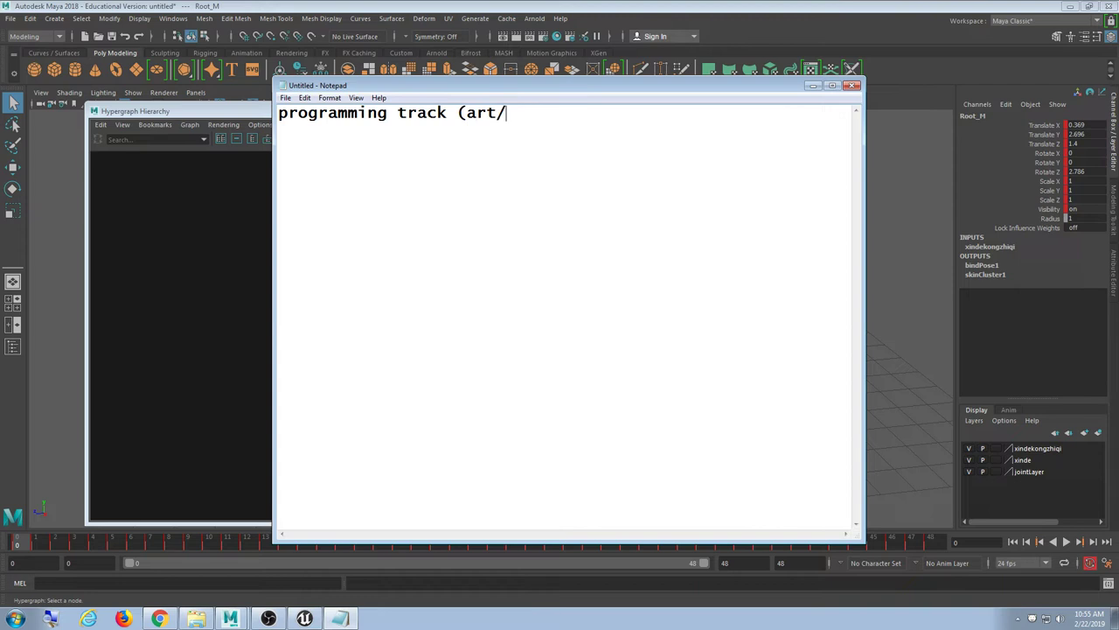
text(des soon))
key(Return)
Add the note line "unt transfer program - bachelors", leaving a blank line after it.
text(unt transfer f)
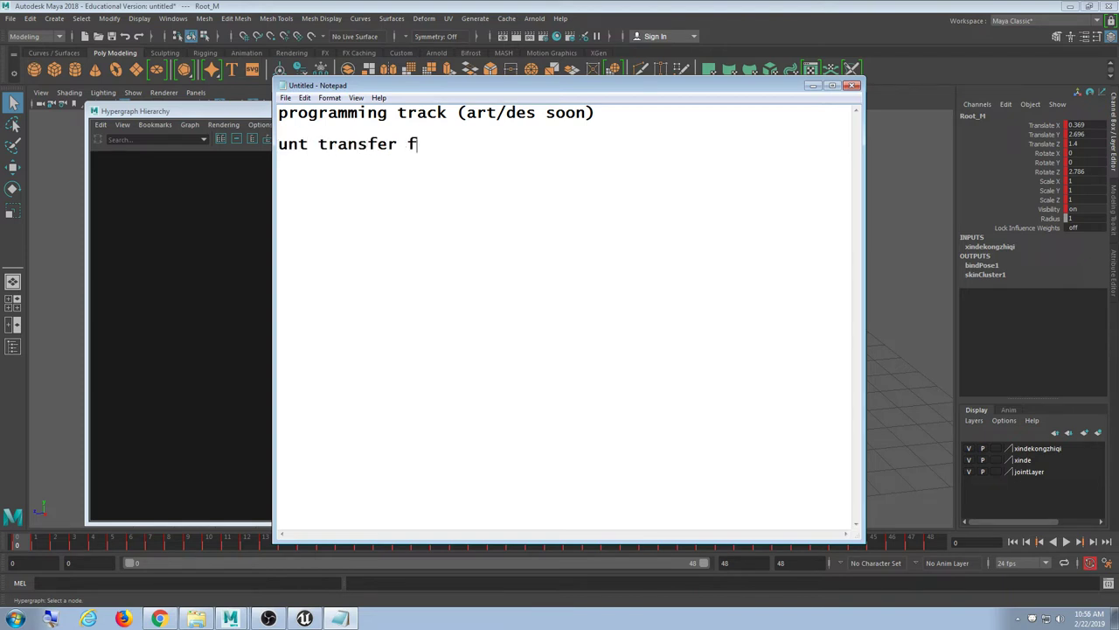
key(BackSpace)
text(program - bachelors)
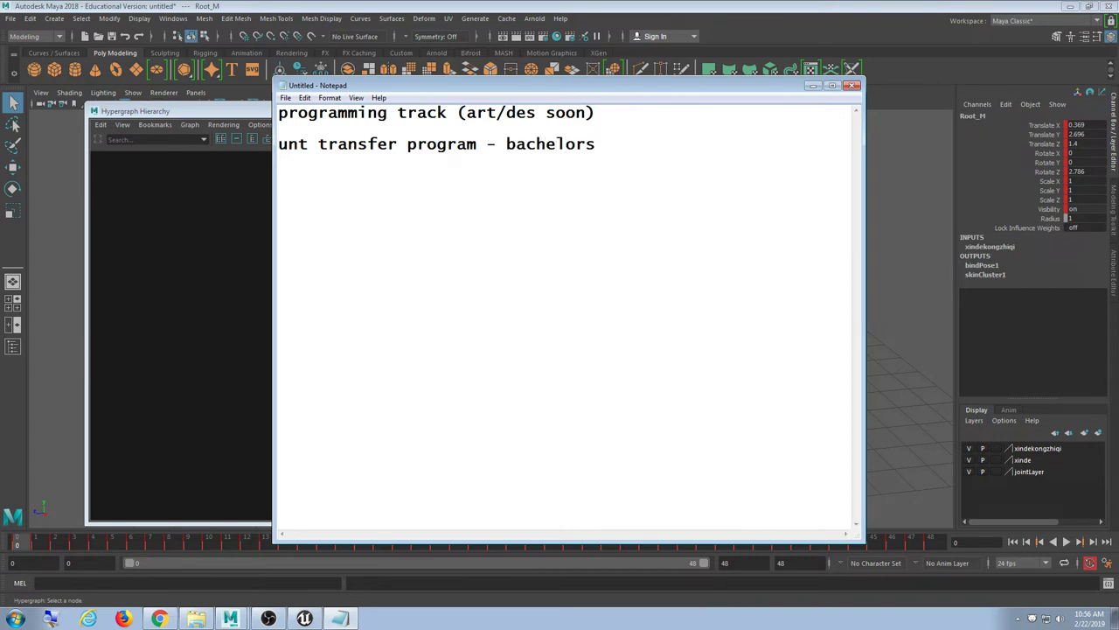
key(Return)
key(Return)
Add the note line "take all your classes into degree" below the transfer program line.
text(take all your classes)
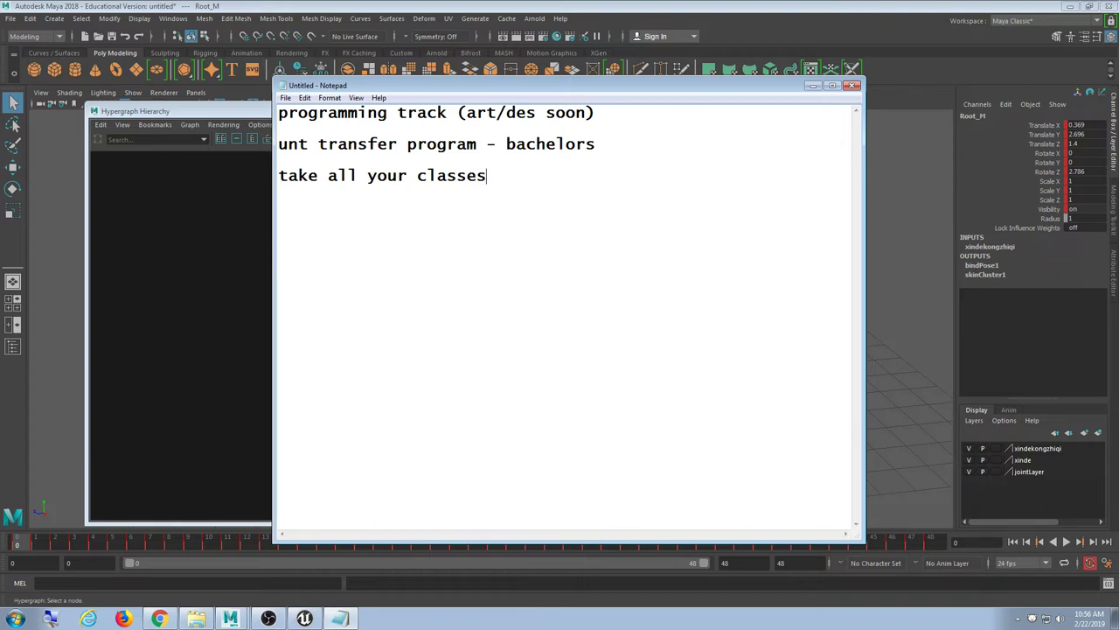
key(Return)
key(Return)
key(BackSpace)
key(BackSpace)
text(into degree)
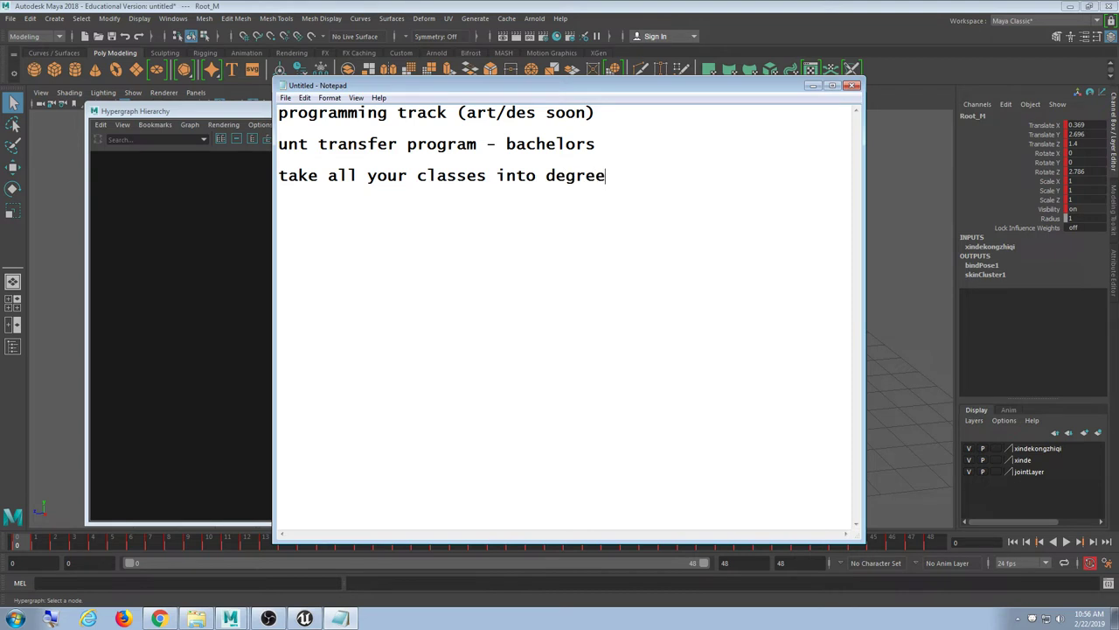
key(Return)
Add the note line "heavily game centric.." followed by a blank line.
text(heavily game centric)
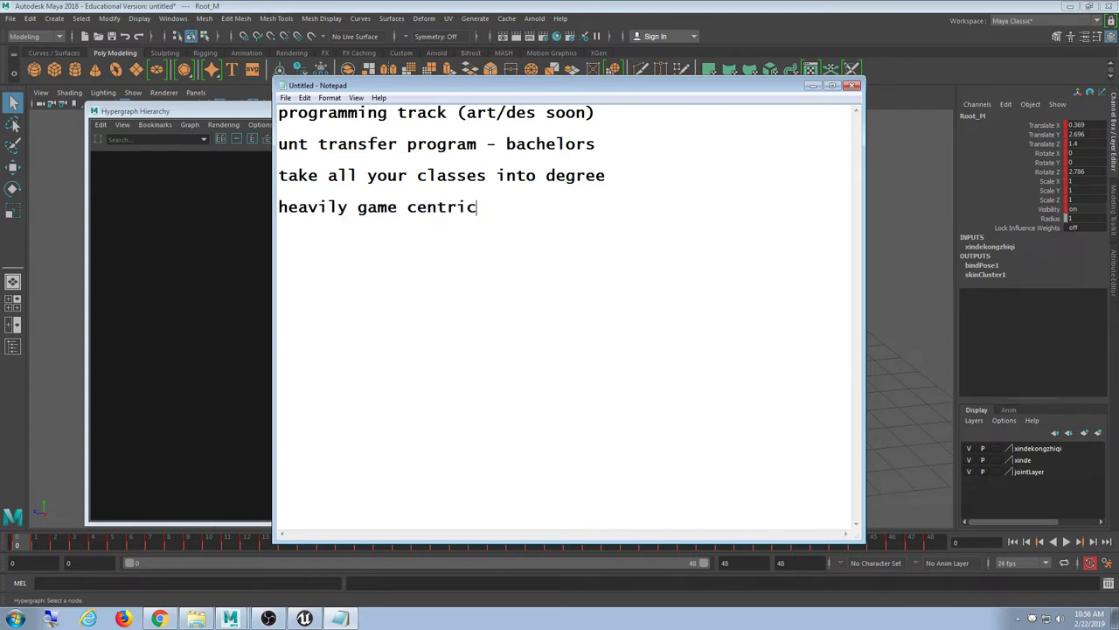
text(..)
key(Return)
key(Return)
Add the note line "unt has game program - some classes here" followed by a blank line.
text(unt has game program)
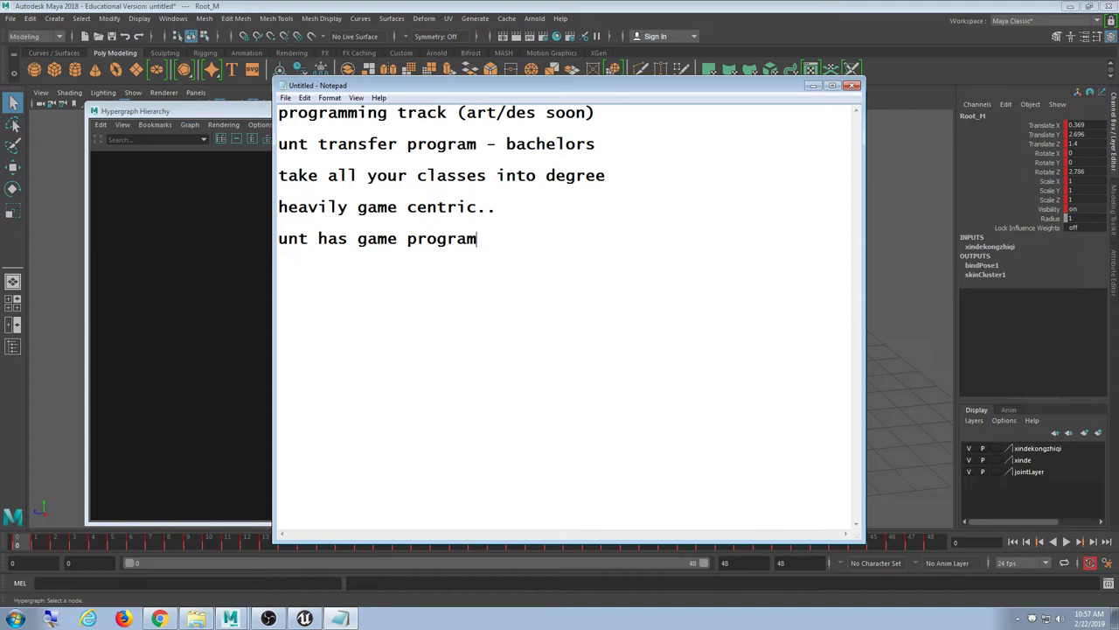
text(- som)
text(sses here)
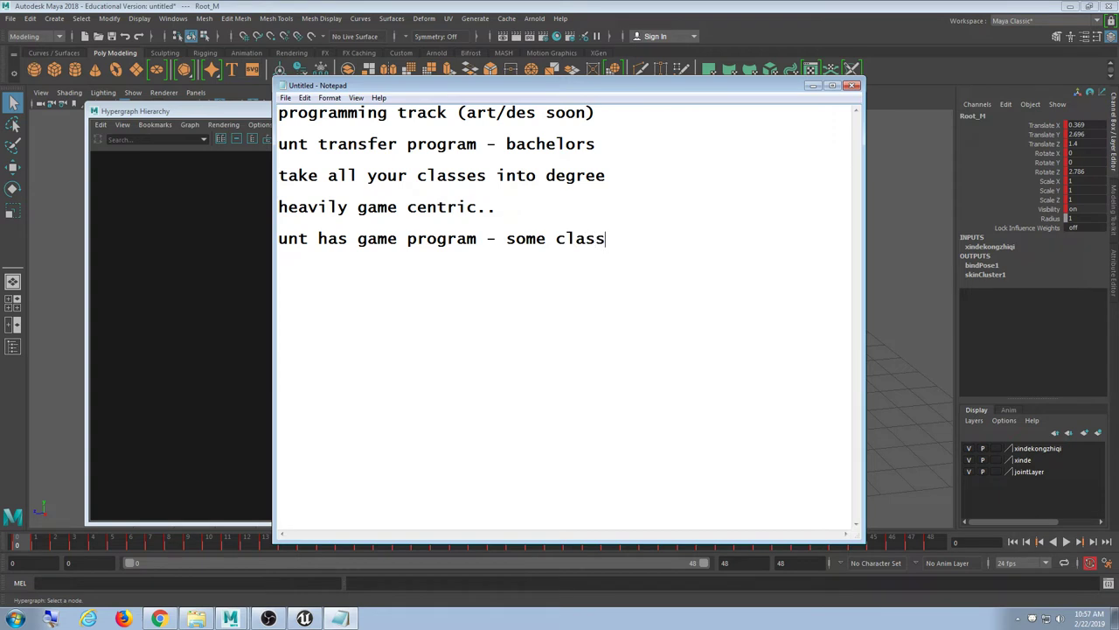
key(Return)
key(Return)
Finish the notes with the separate lines "cheaper..." and "more classes at richland ..cheaper".
text(cheape)
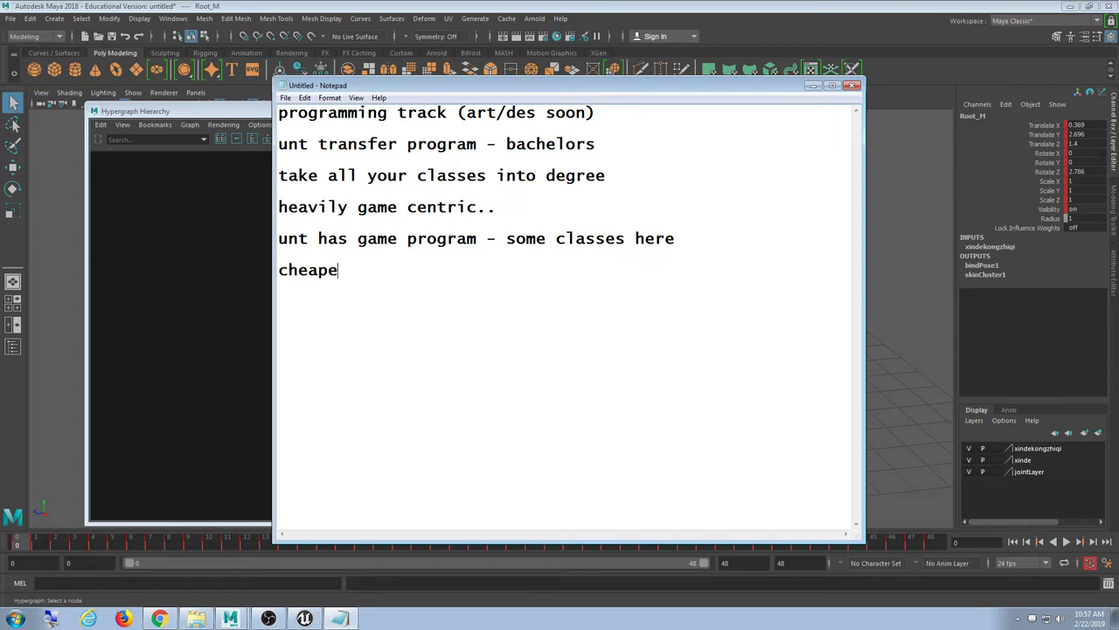
text(r...)
key(Return)
text(more classes at)
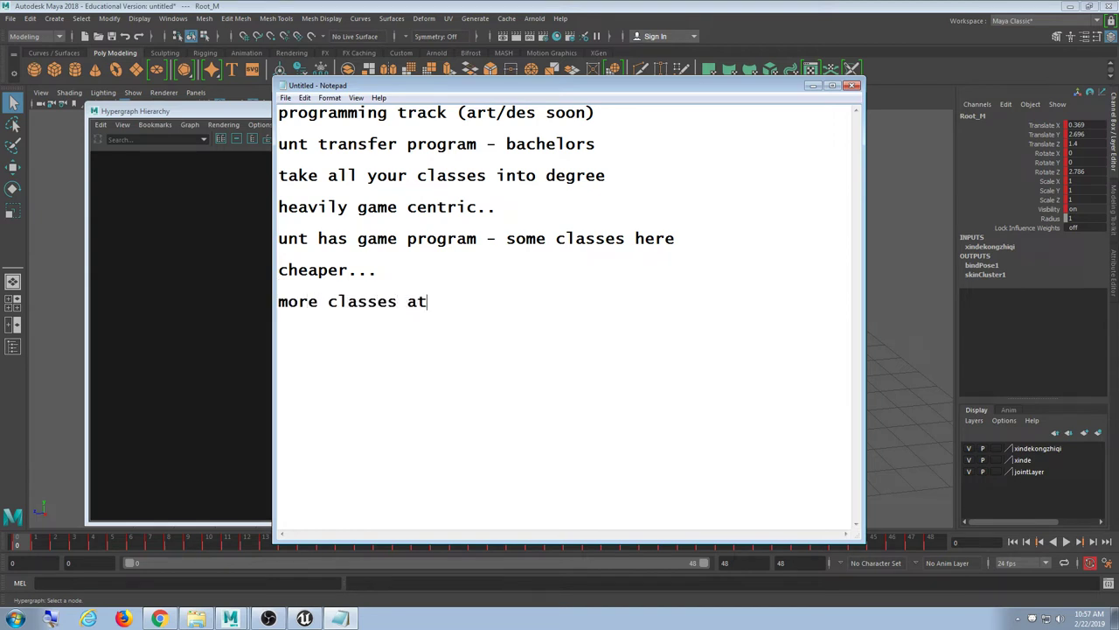
text( richland)
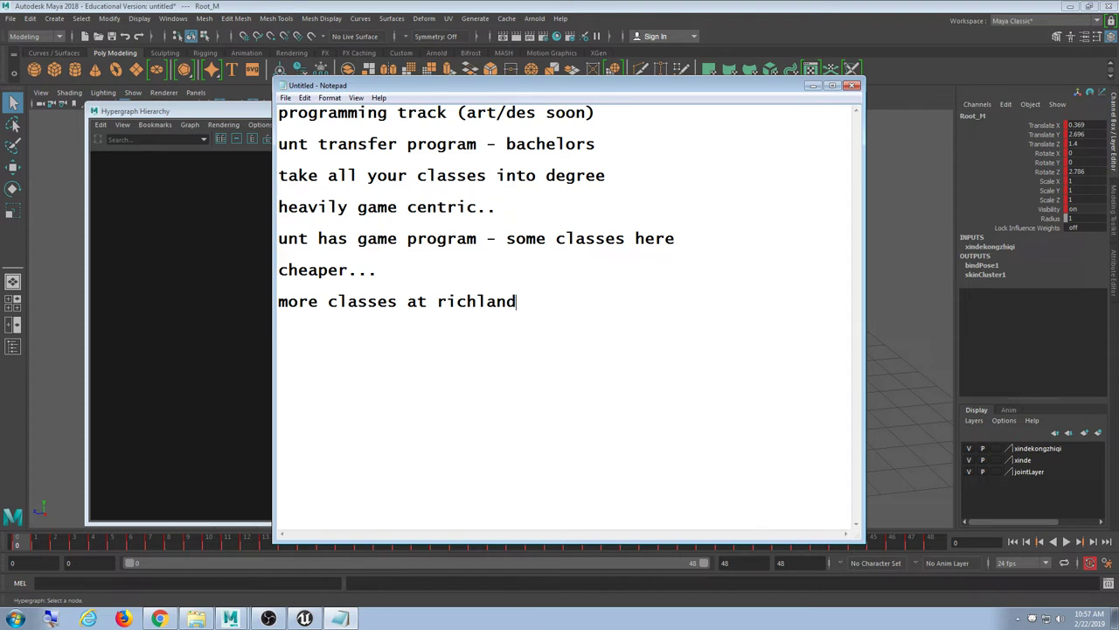
text( ..cheapers)
key(BackSpace)
key(Return)
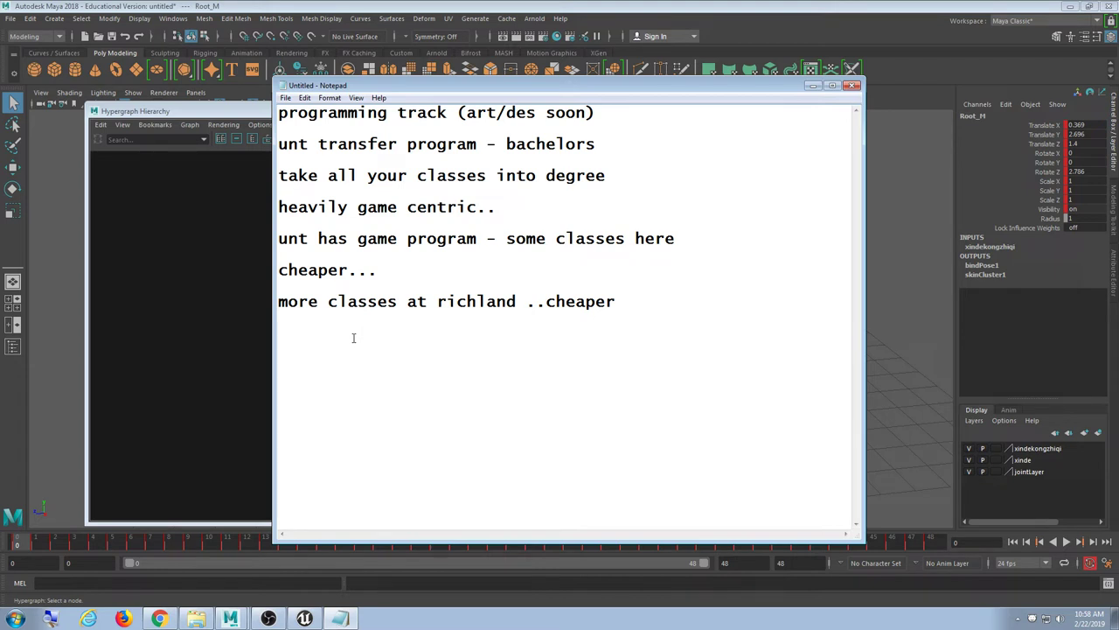
Review the finished notes, highlighting "programming track", the whole list and "(art/des soon)" in turn.
drag(449, 112, 245, 114)
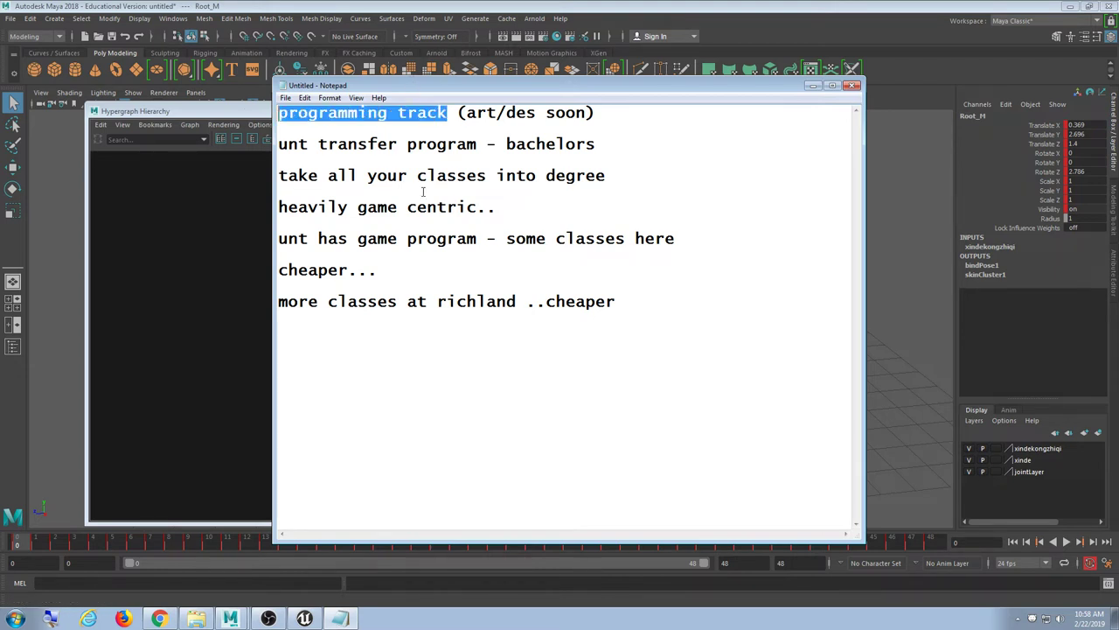
click(437, 222)
drag(622, 317, 273, 116)
click(467, 133)
drag(599, 116, 463, 121)
Switch to Chrome and examine the Art/Animation/Design and Programming Specialization class lists on the Program & Degree page.
click(159, 618)
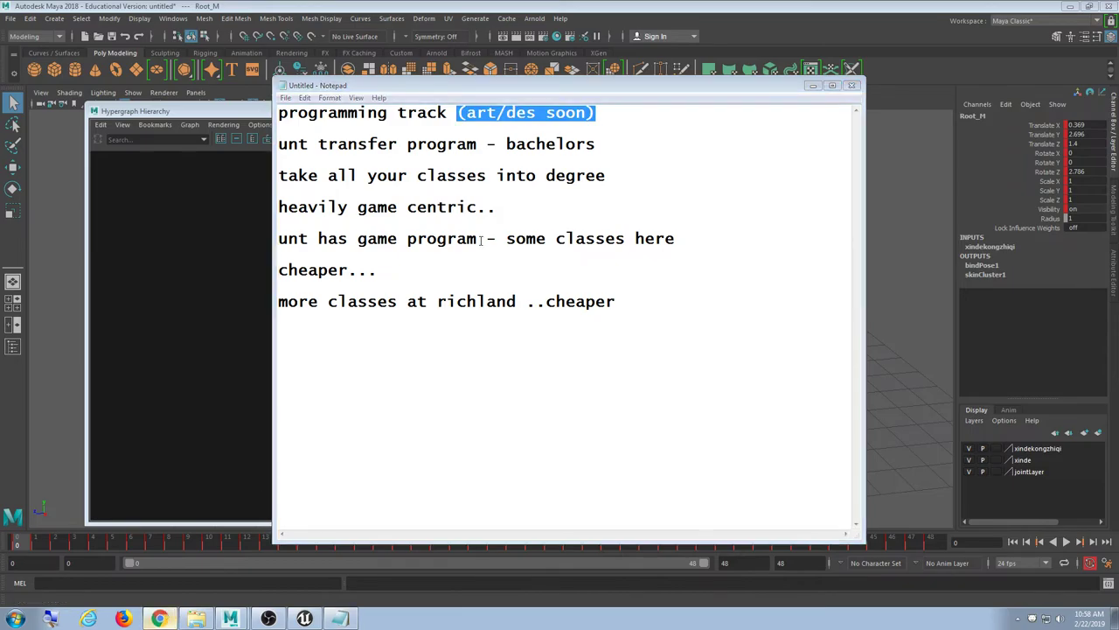
drag(435, 118, 502, 463)
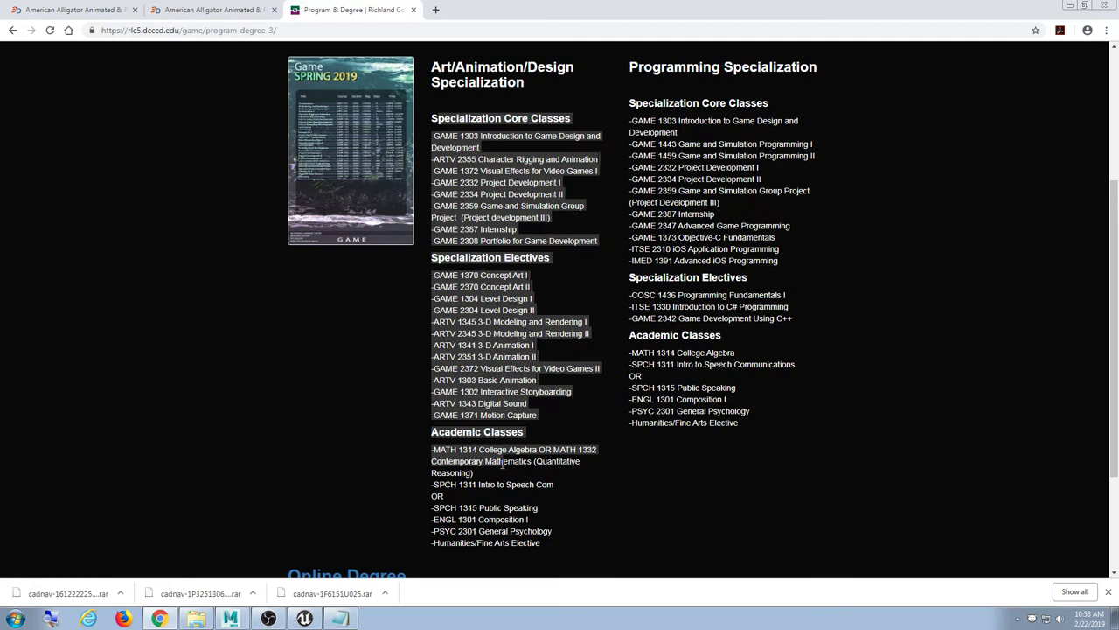
click(455, 131)
drag(435, 116, 530, 461)
click(529, 324)
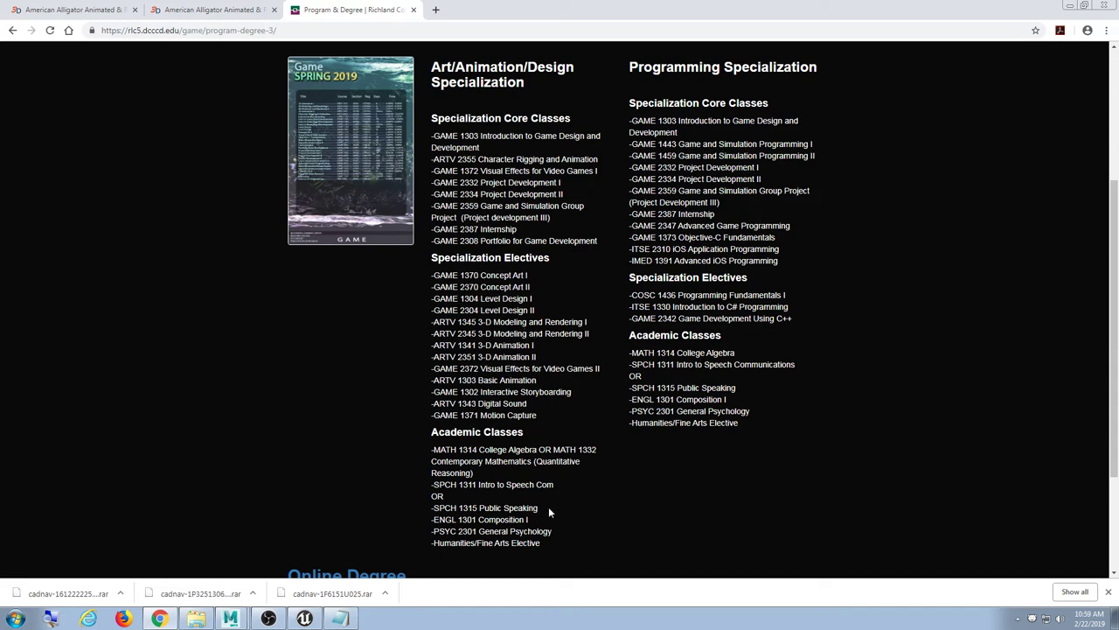
drag(503, 156, 514, 171)
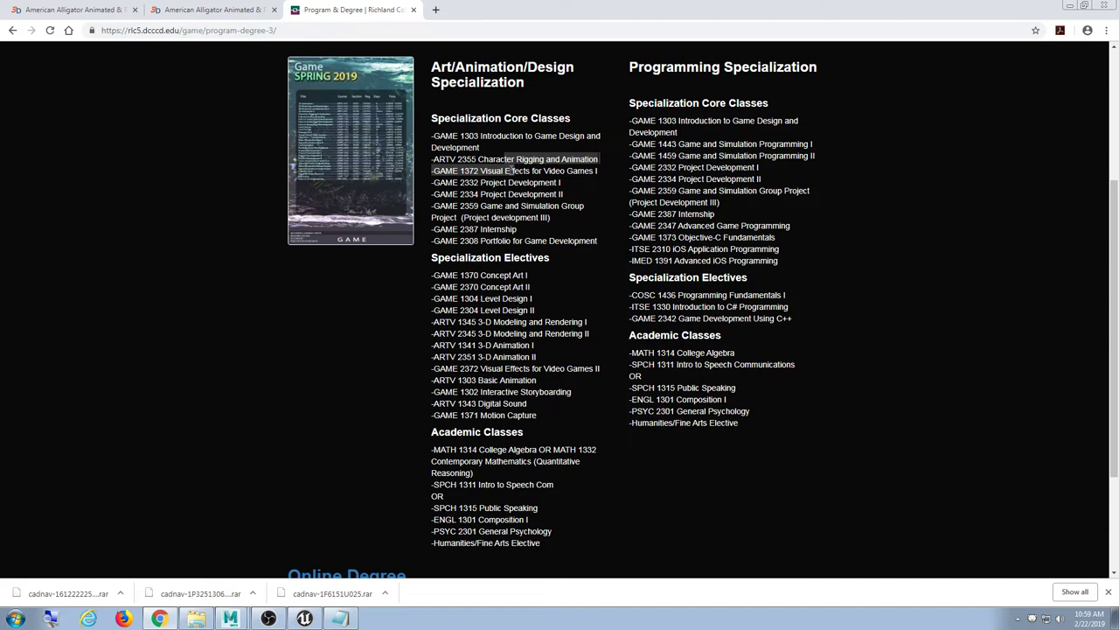
click(495, 182)
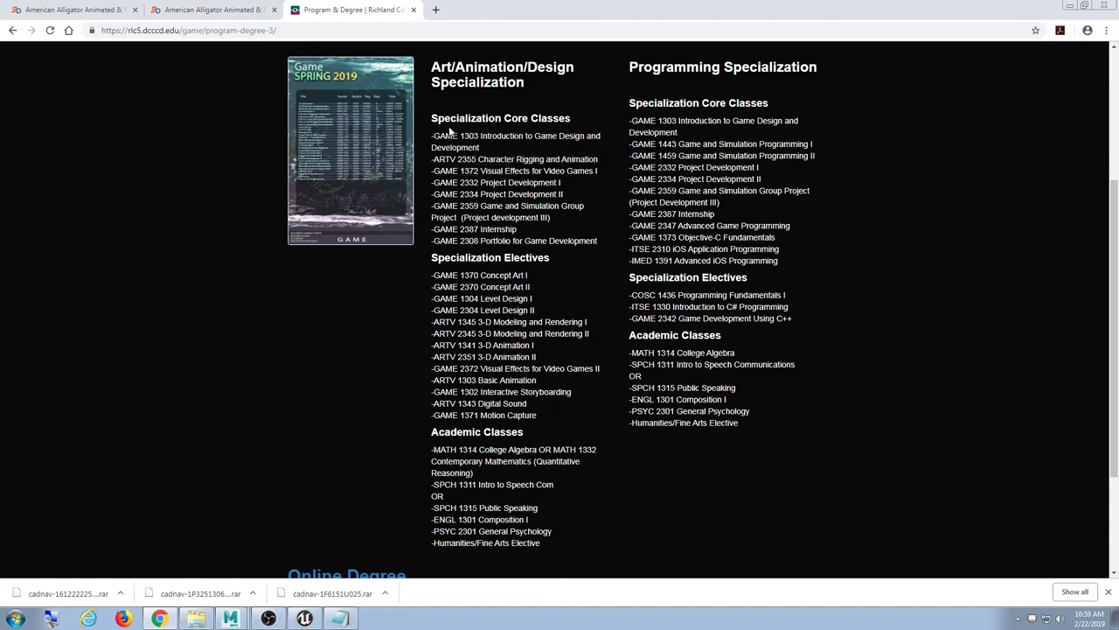
drag(432, 135, 479, 232)
drag(630, 120, 774, 327)
click(774, 326)
Return to the Notepad notes, shrink the window and reposition it within the Hypergraph Hierarchy window area.
click(1069, 5)
drag(617, 302, 278, 107)
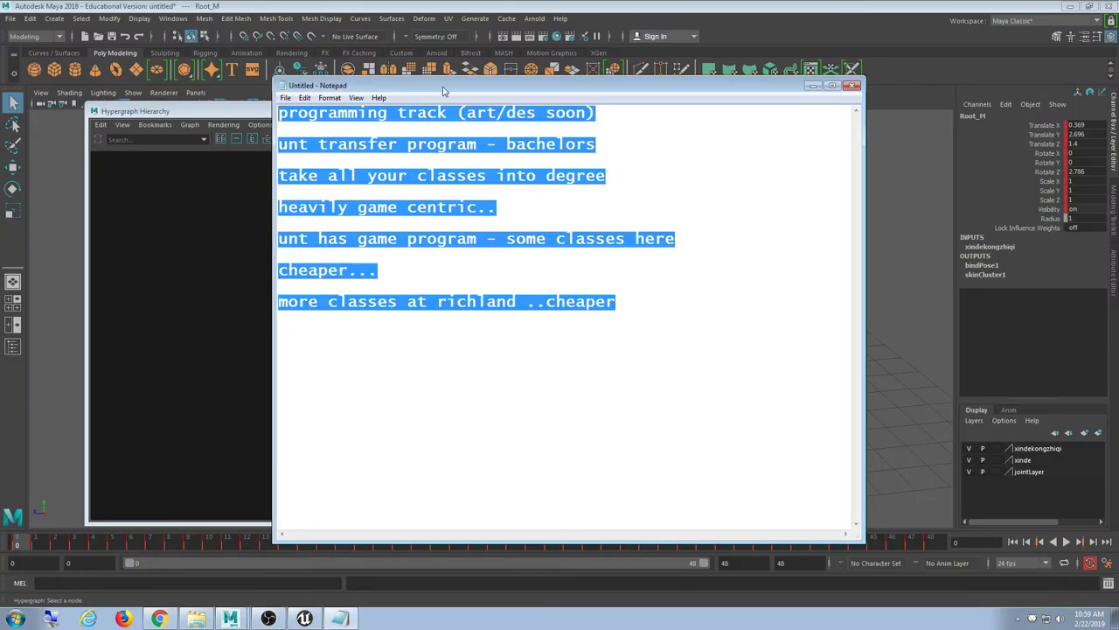
drag(864, 79, 785, 176)
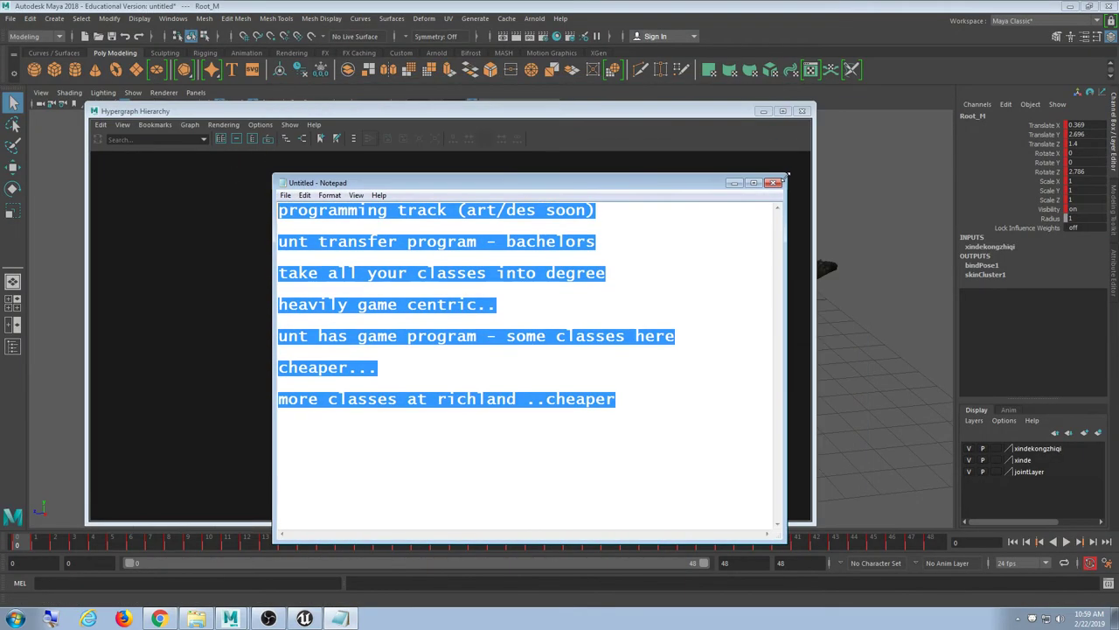
drag(656, 188, 644, 165)
drag(533, 199, 516, 291)
click(633, 349)
key(ctrl+a)
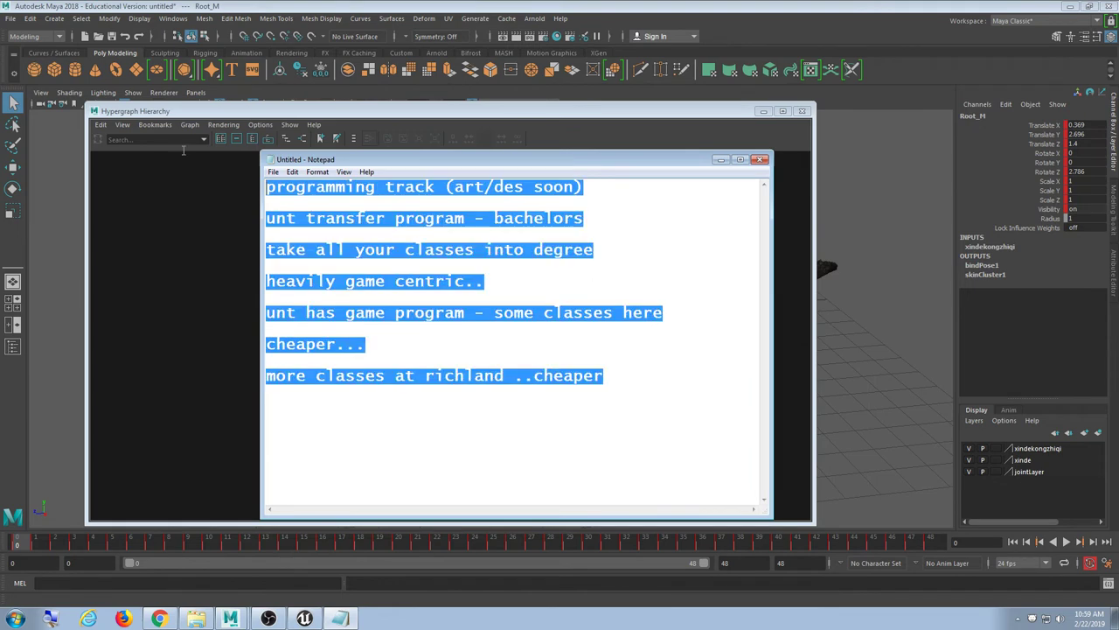
Close the Notepad document without saving the notes.
click(626, 350)
click(760, 159)
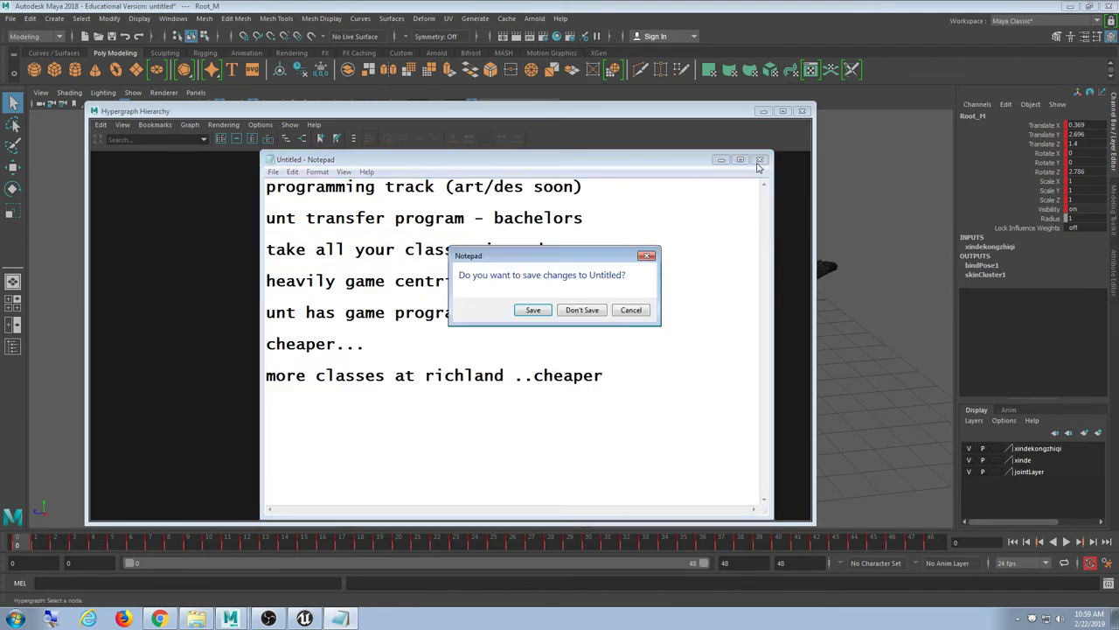
click(583, 310)
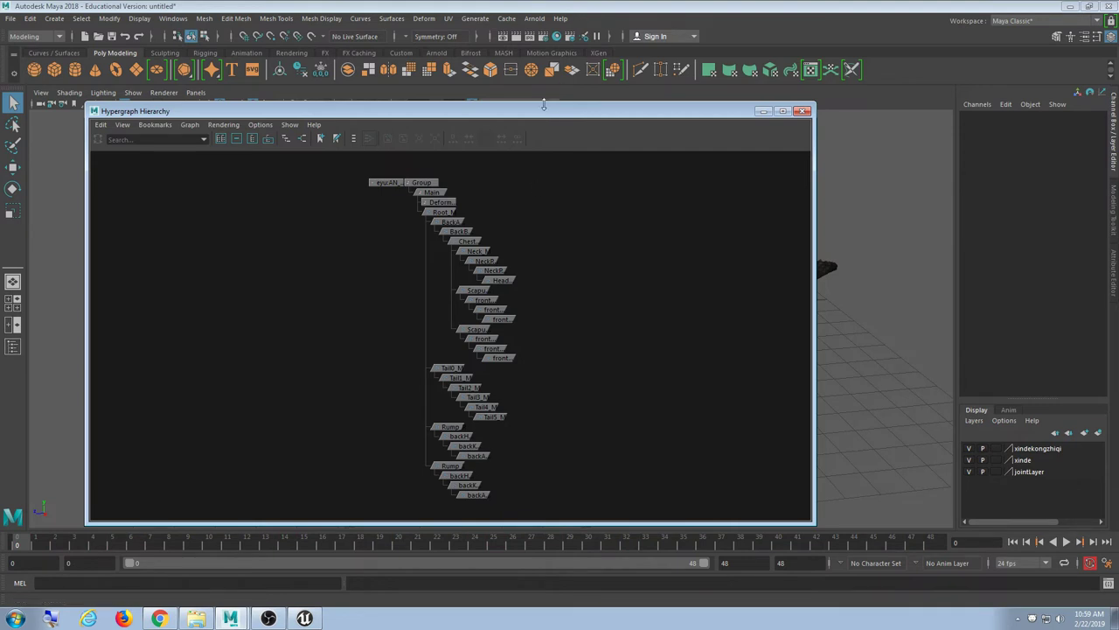
Raise the Hypergraph Hierarchy window slightly and examine the crocodile's complete node tree.
mouse_move(544, 105)
mouse_down()
mouse_move(546, 82)
mouse_move(547, 93)
mouse_up()
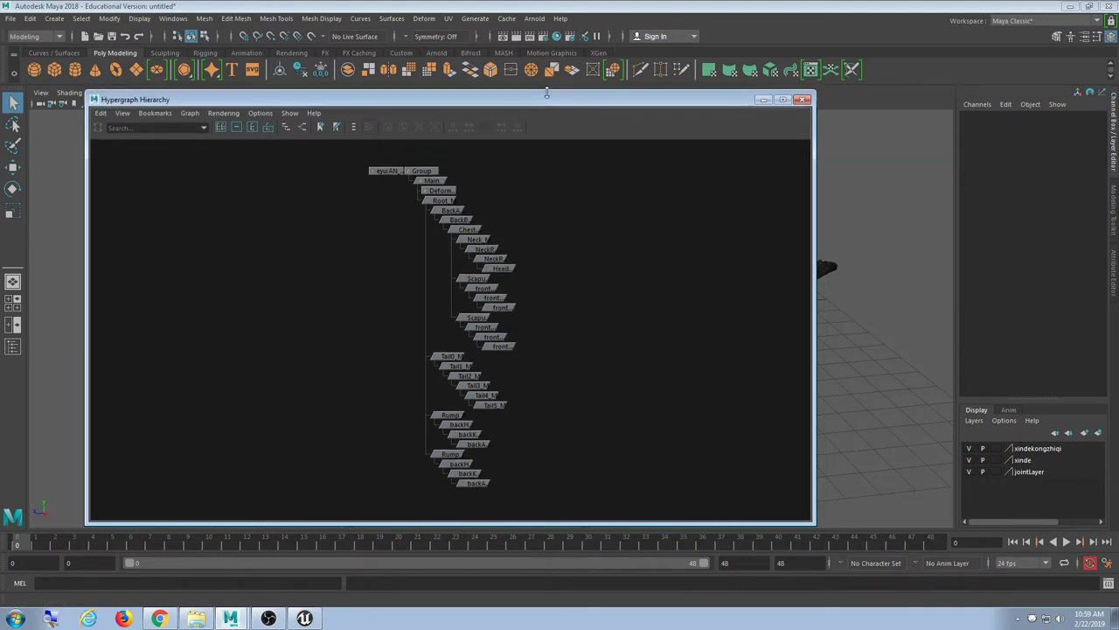
drag(585, 159, 379, 485)
click(651, 413)
scroll(626, 347, up, 2)
scroll(625, 344, down, 3)
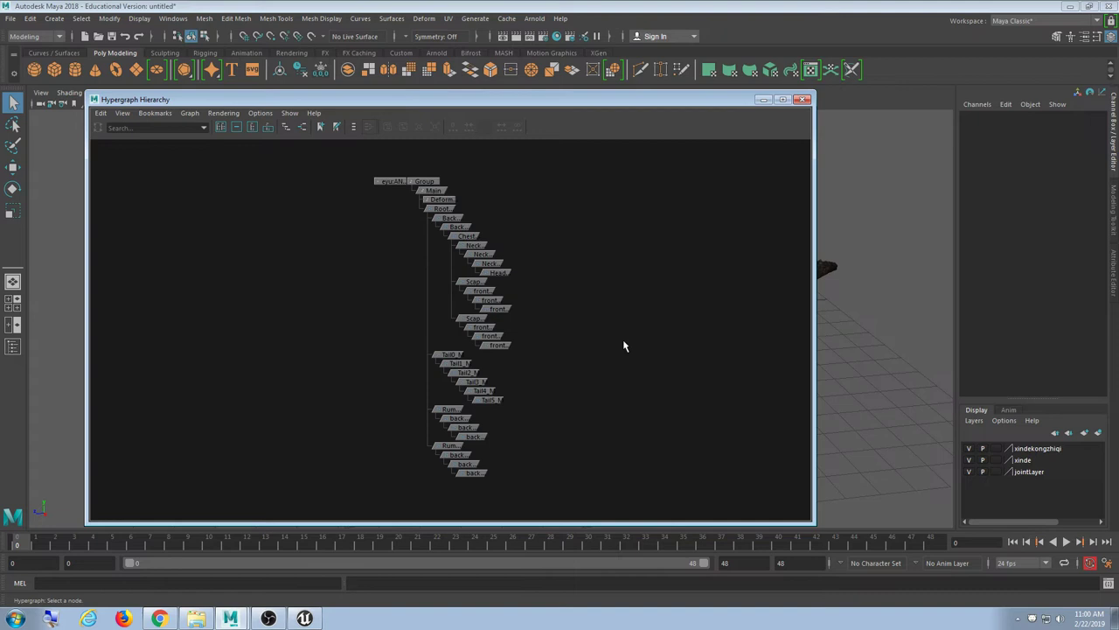
Minimize the Hypergraph and play the crocodile's walk animation in the perspective view, stopping at frame 11.
click(763, 99)
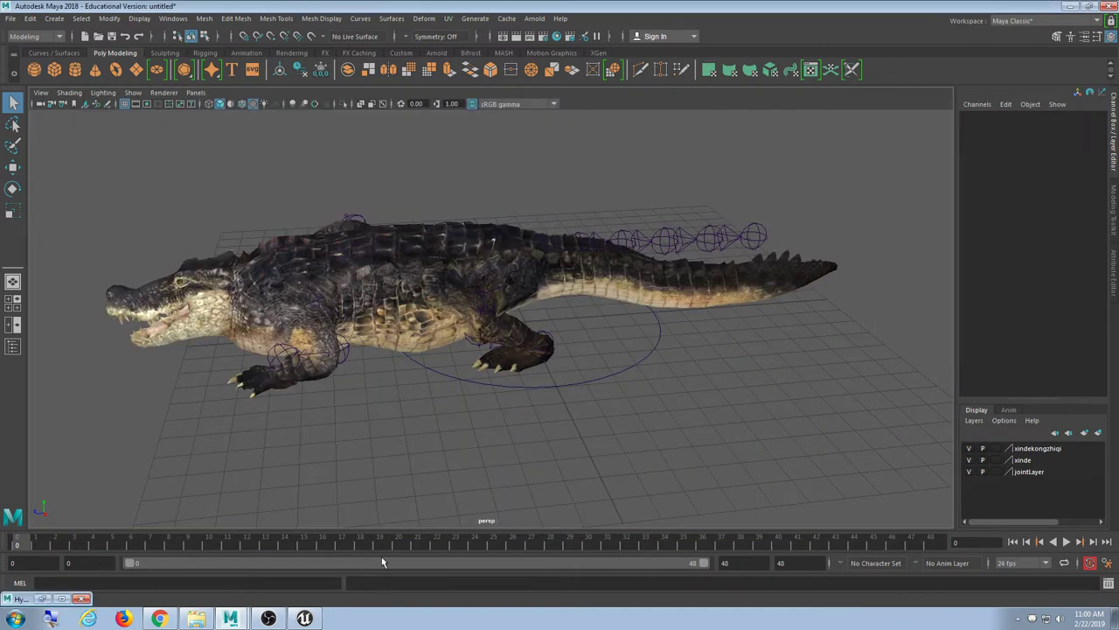
key(alt+v)
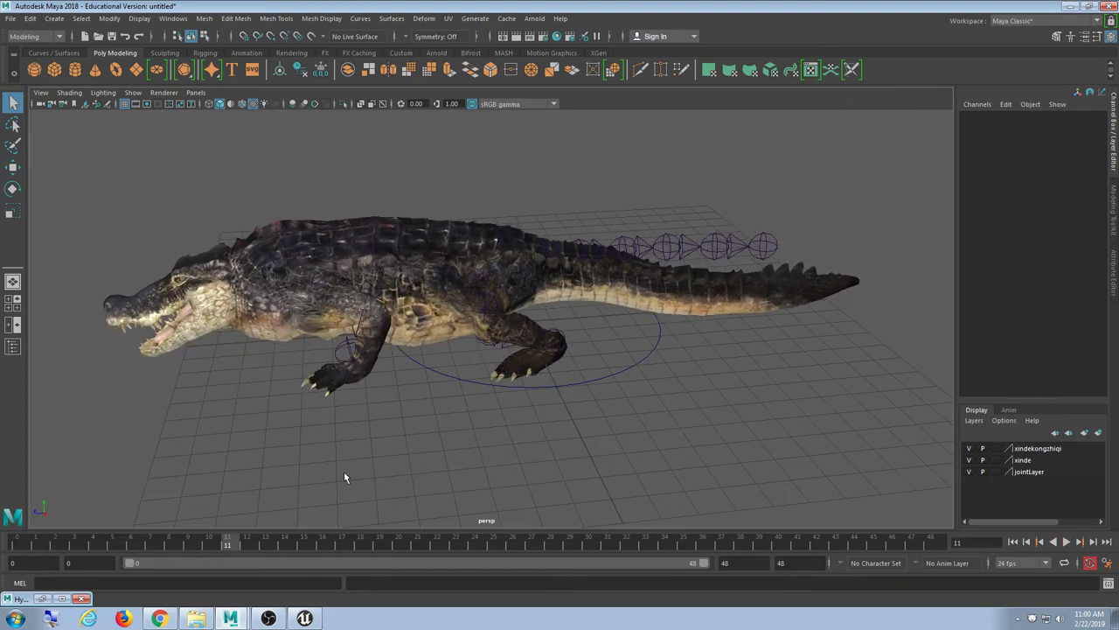
alt+drag(344, 471, 377, 456)
scroll(421, 460, down, 3)
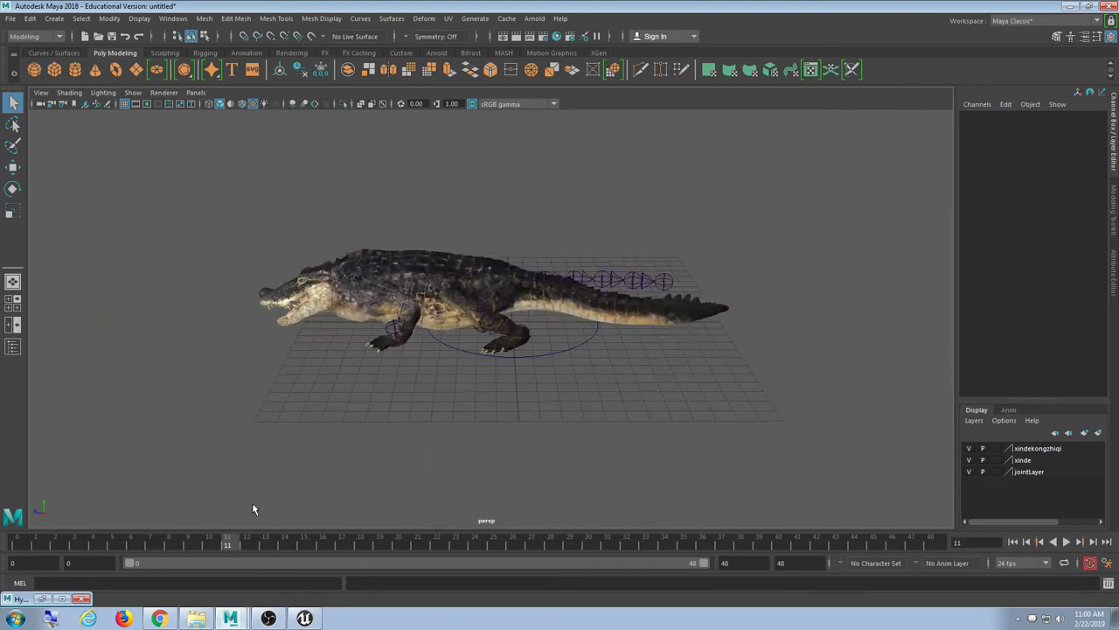
Restore the Hypergraph Hierarchy window and examine the uppermost nodes from Group down to Neck_M.
click(48, 599)
click(48, 601)
click(45, 600)
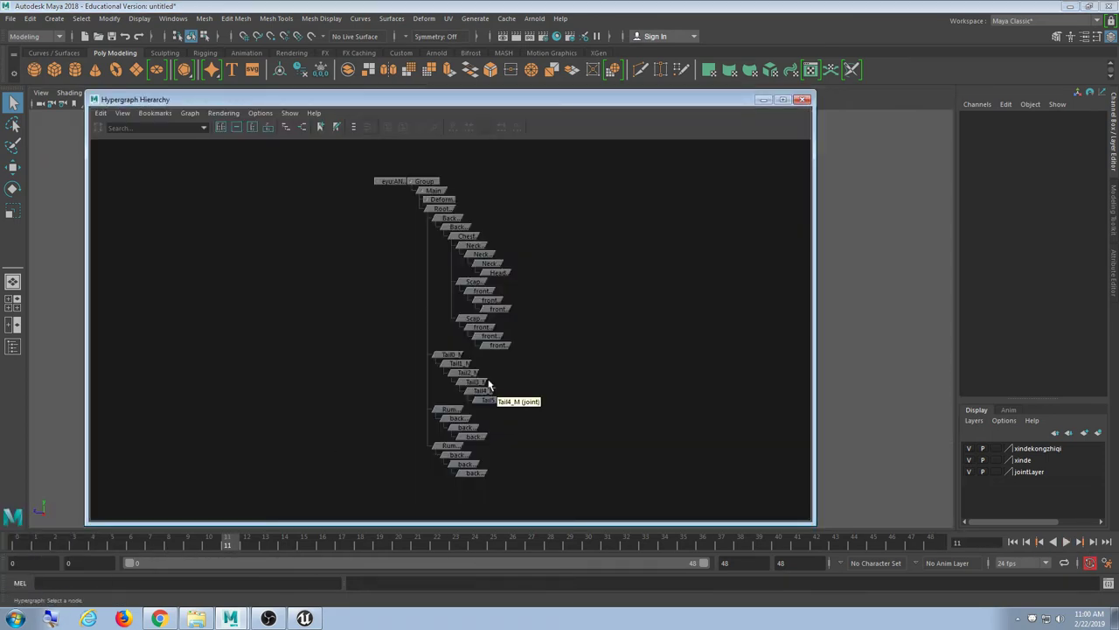
scroll(488, 384, up, 6)
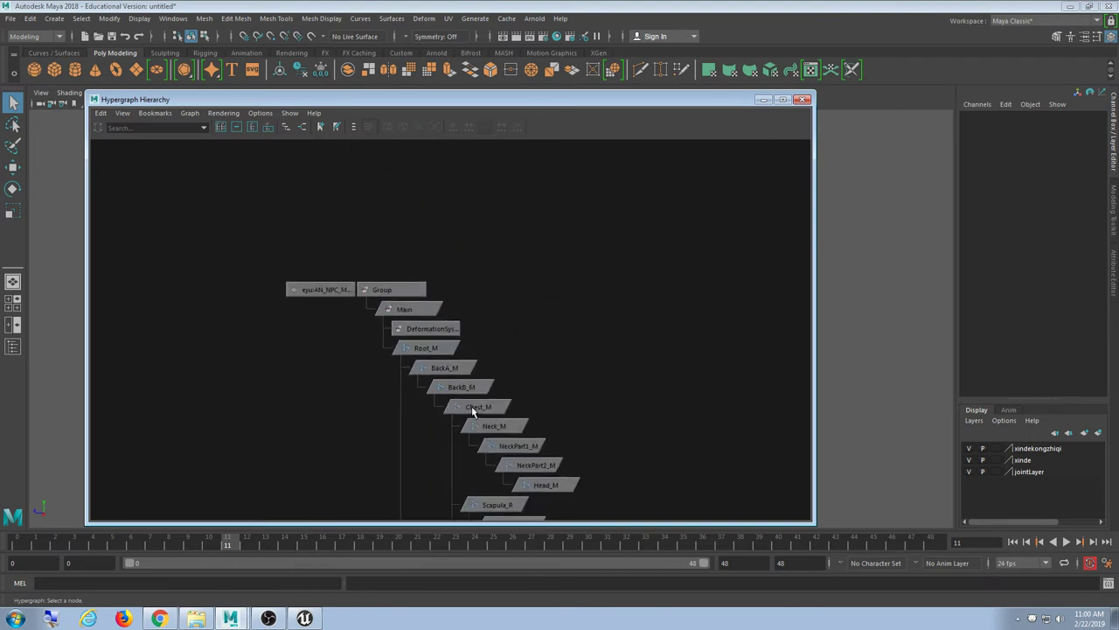
scroll(473, 411, up, 5)
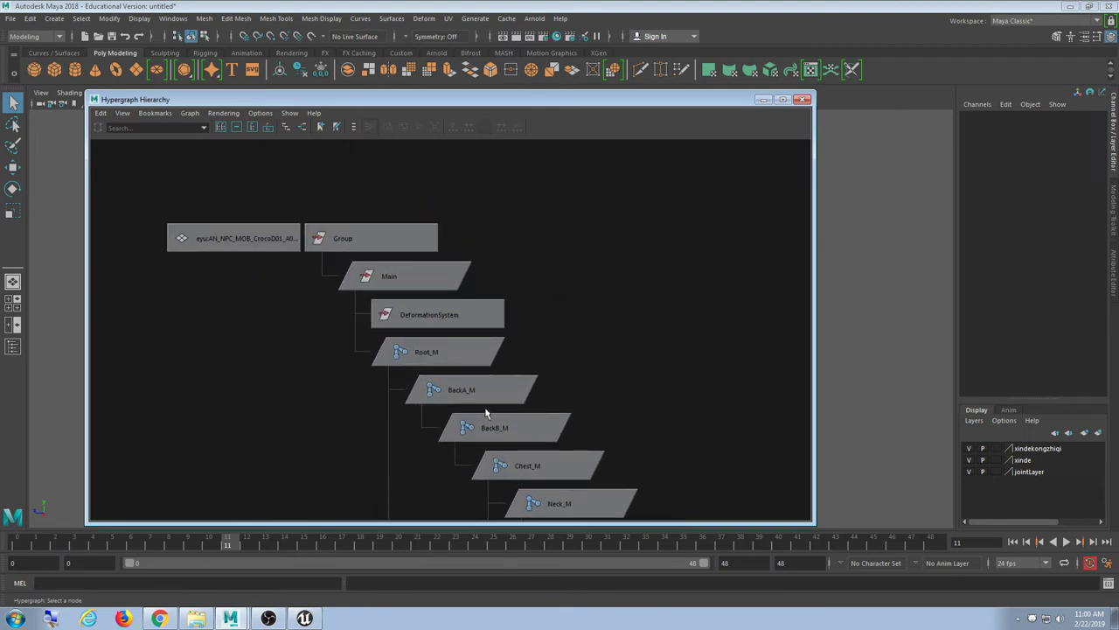
alt+middle_drag(487, 413, 502, 419)
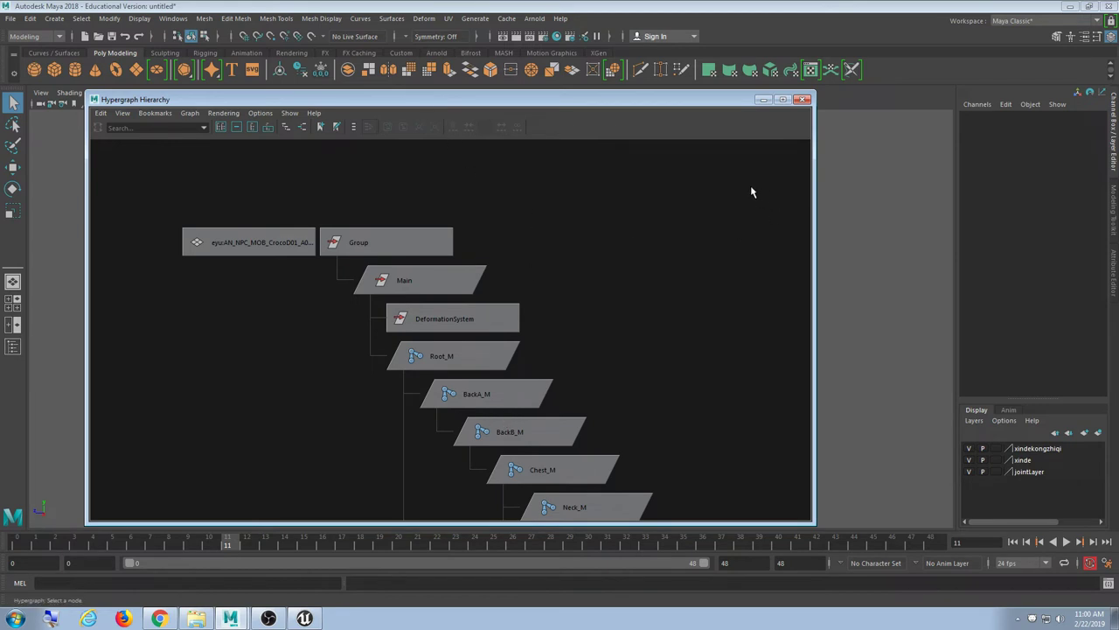
Inspect the Group, Main and DeformationSystem nodes above the joint chain, selecting Main and DeformationSystem in turn.
drag(754, 188, 349, 354)
click(645, 297)
click(441, 249)
click(435, 284)
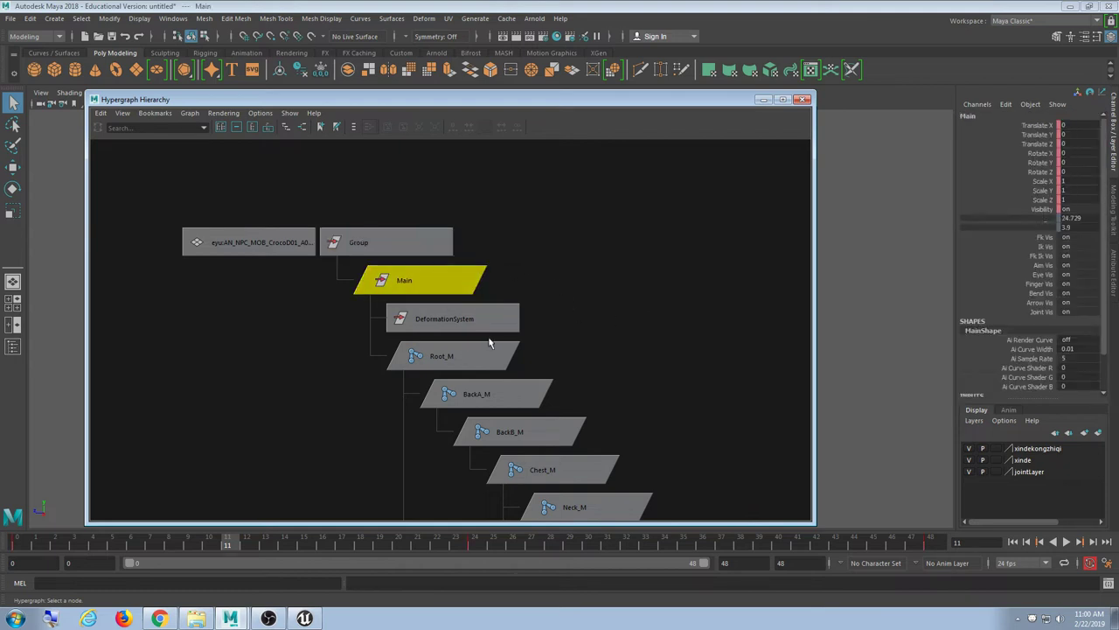
click(483, 323)
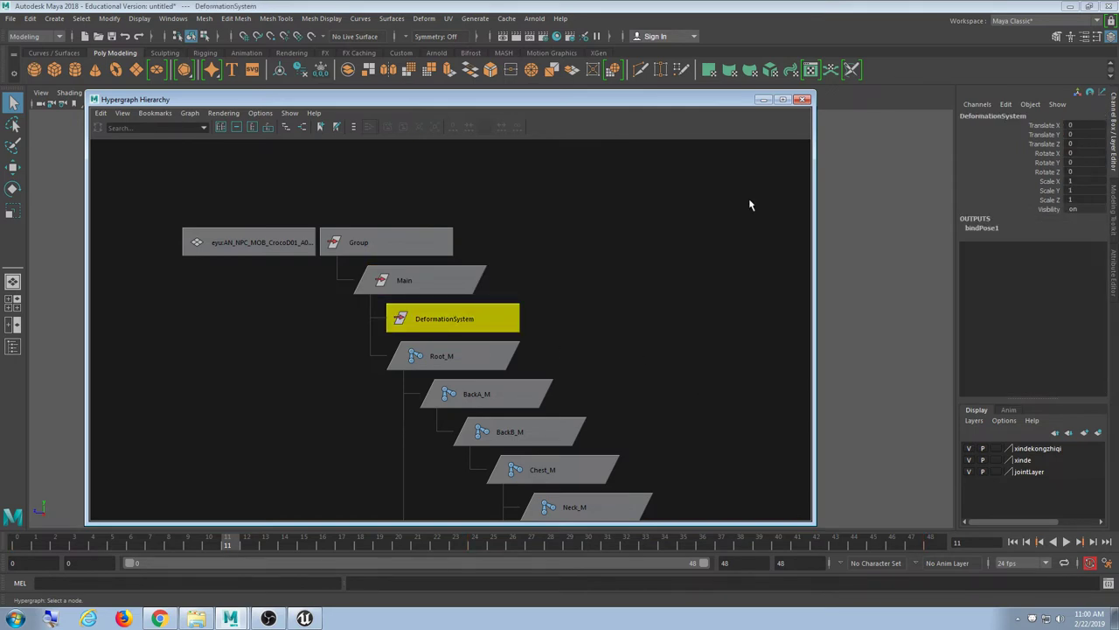
Select the Root_M joint and reposition the Hypergraph window clear of its channel values.
drag(519, 101, 713, 79)
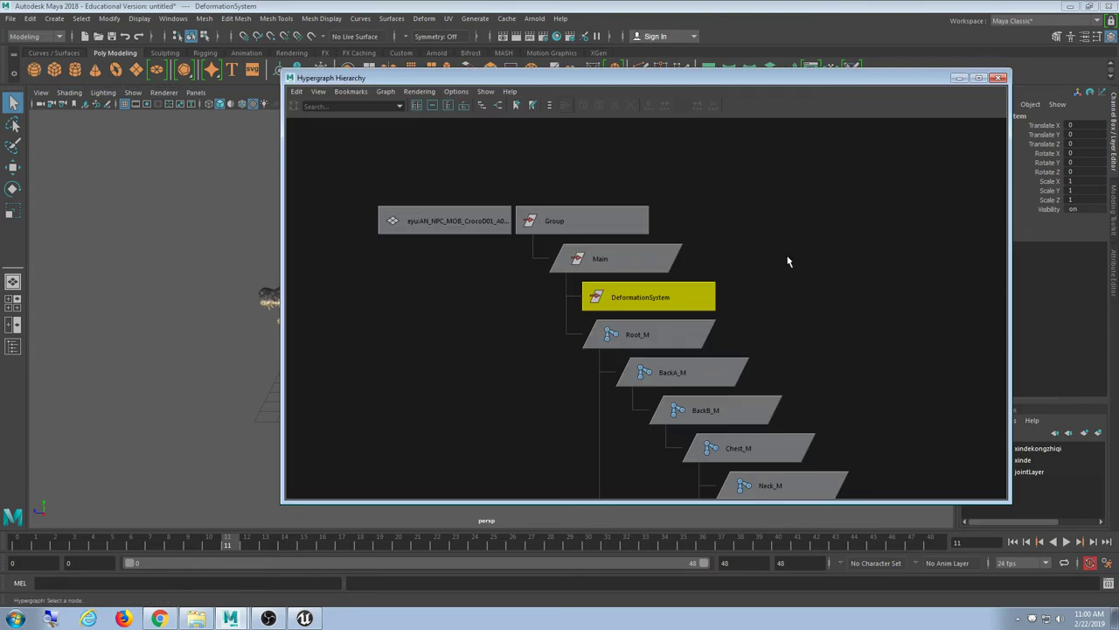
click(795, 244)
click(737, 323)
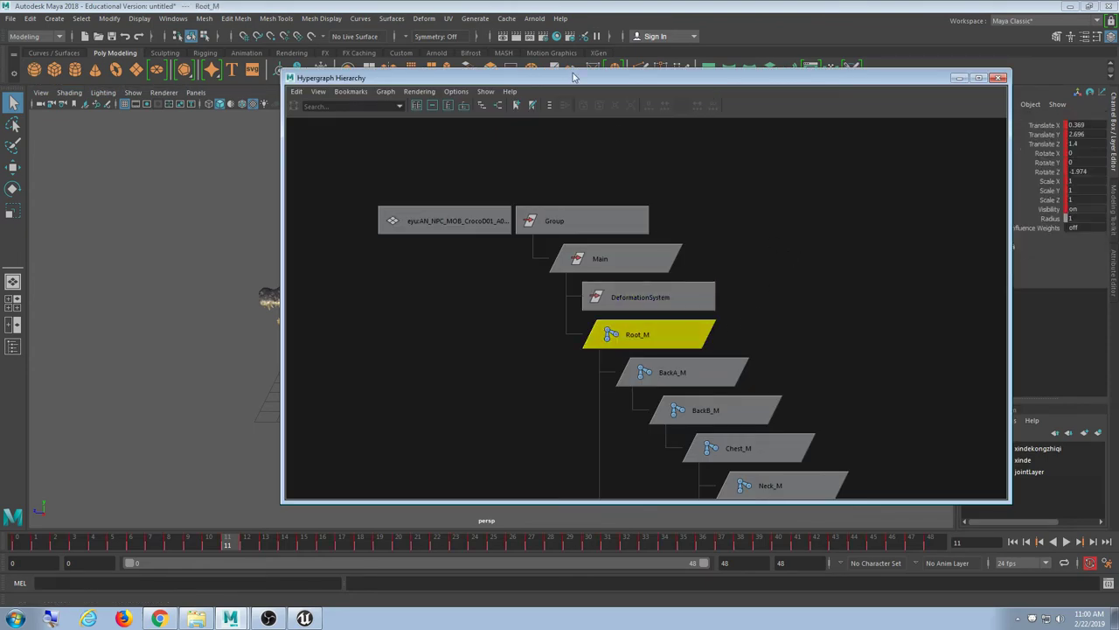
drag(577, 78, 423, 98)
click(500, 350)
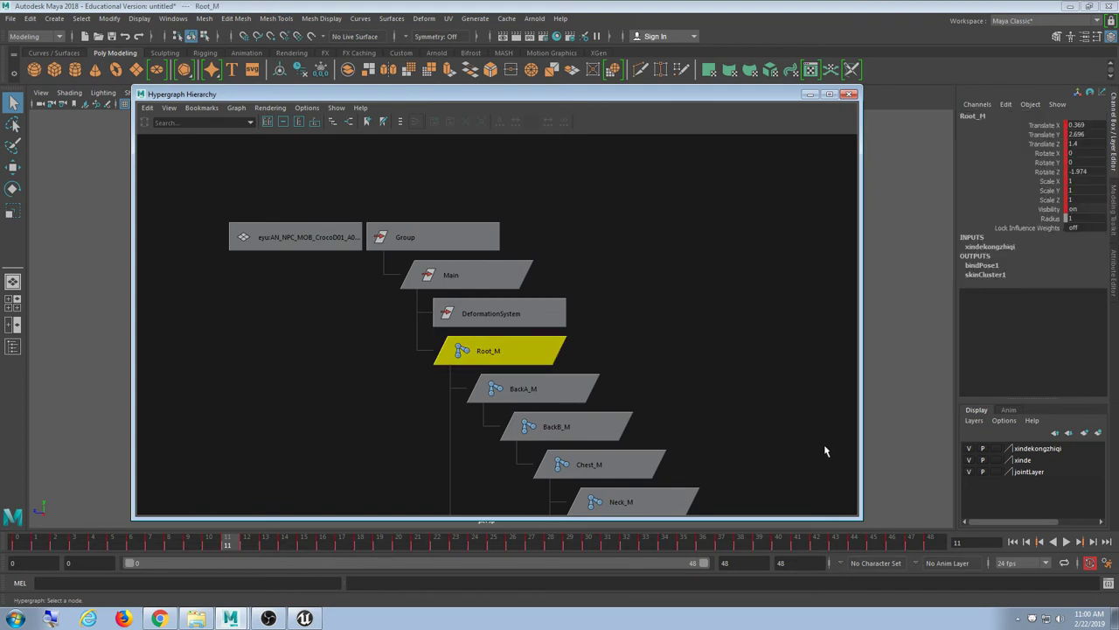
Unparent the Root_M joint chain from the Main group so it sits at the top level.
drag(531, 262, 446, 315)
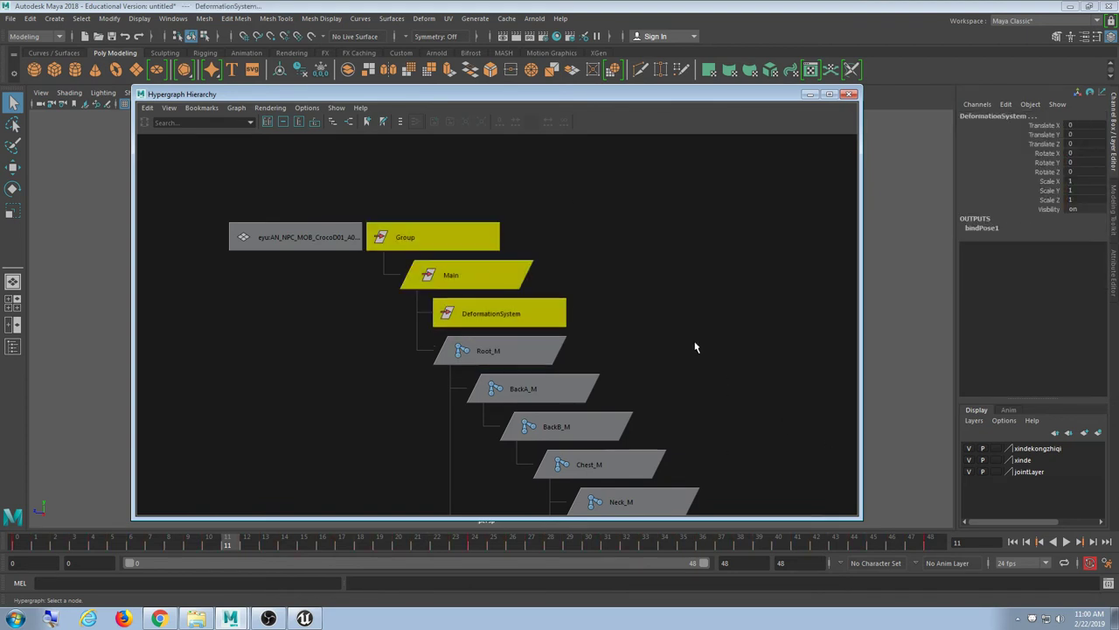
click(690, 345)
click(556, 354)
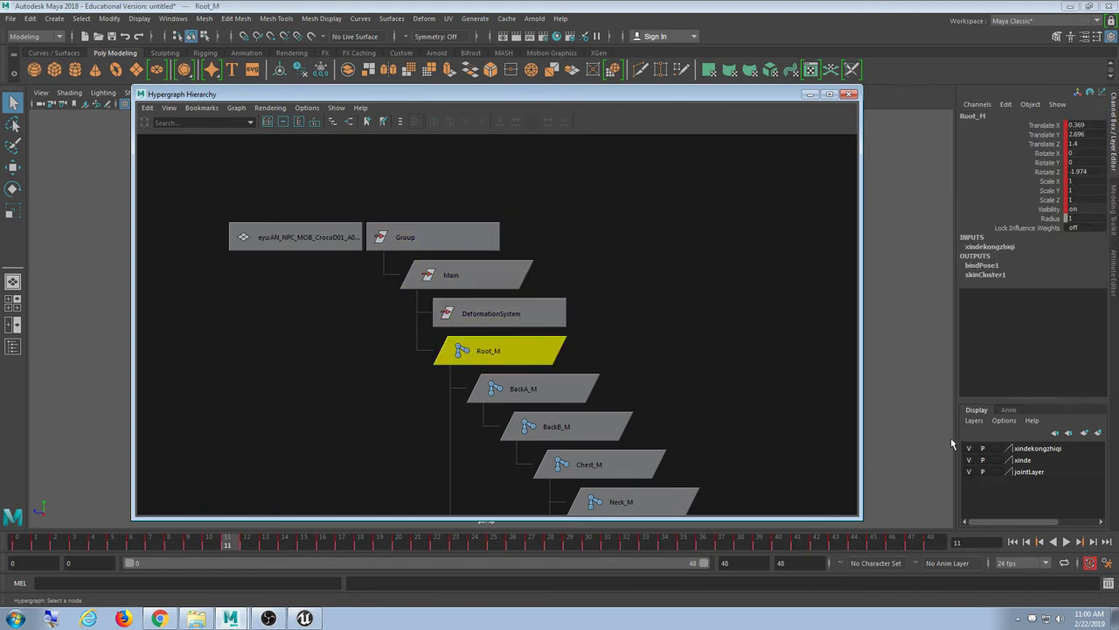
click(950, 437)
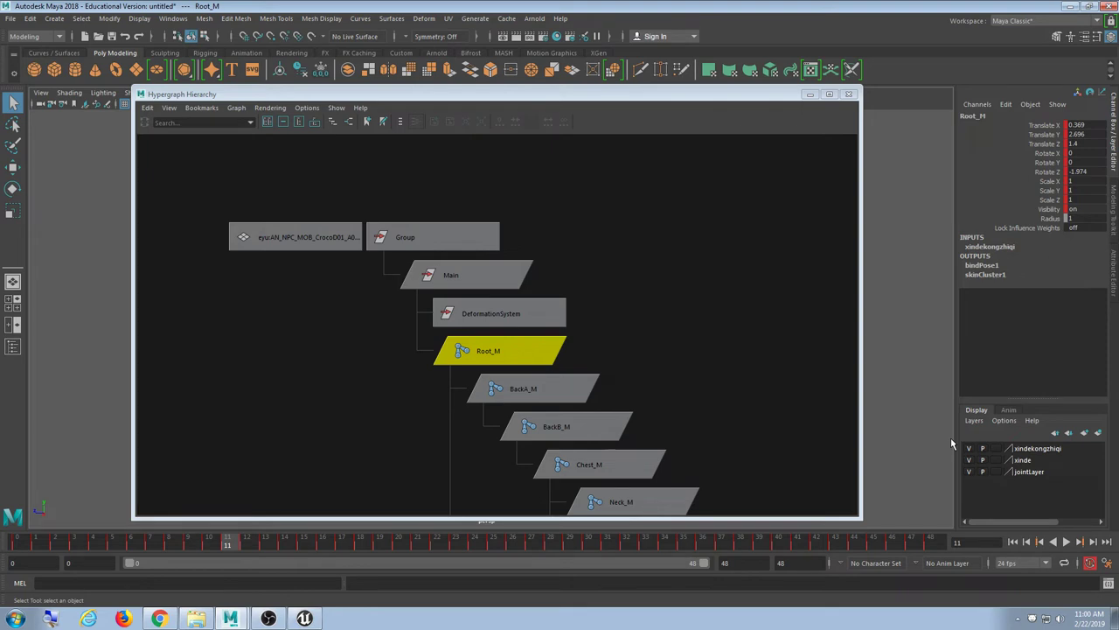
key(shift+p)
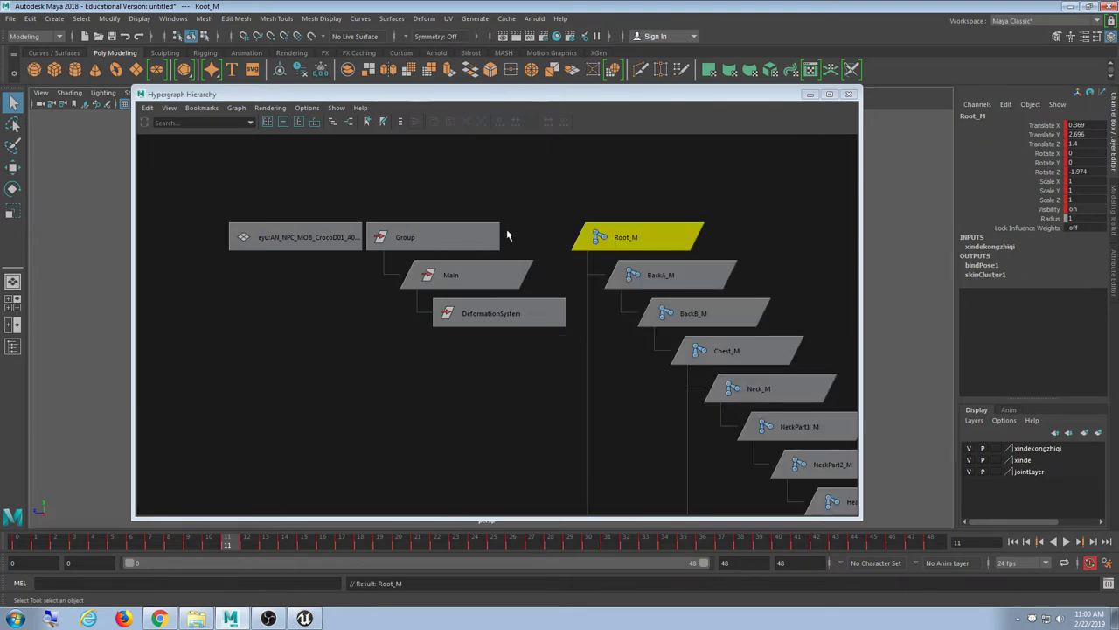
Examine the detached Root_M chain beside the remaining Group hierarchy, lowering the Hypergraph window slightly.
alt+middle_drag(534, 283, 460, 275)
click(585, 172)
click(563, 229)
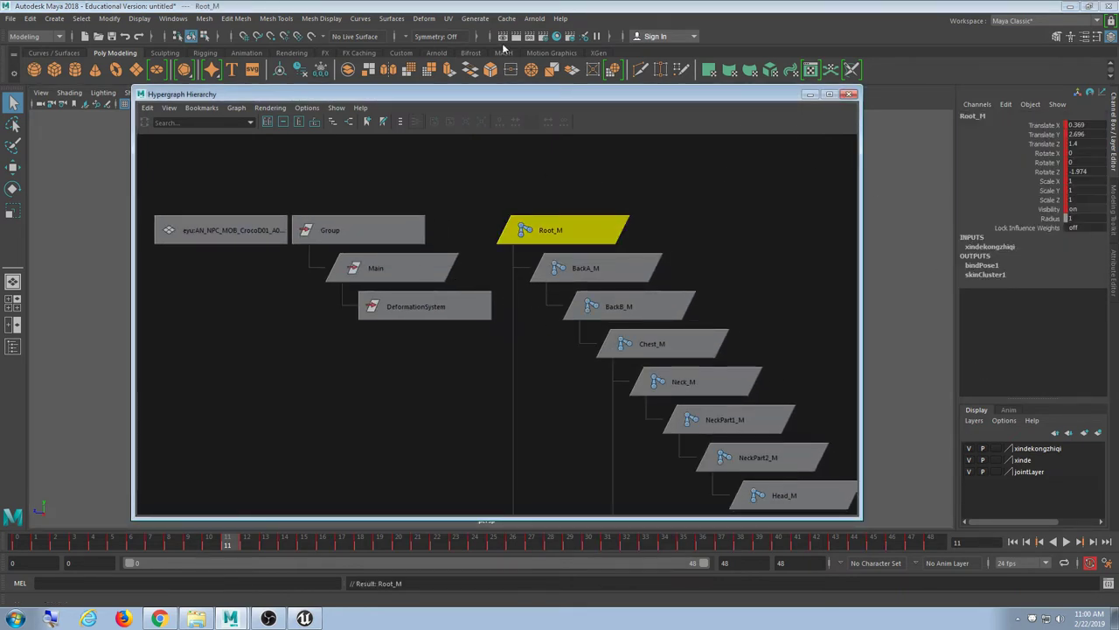
drag(492, 99, 507, 120)
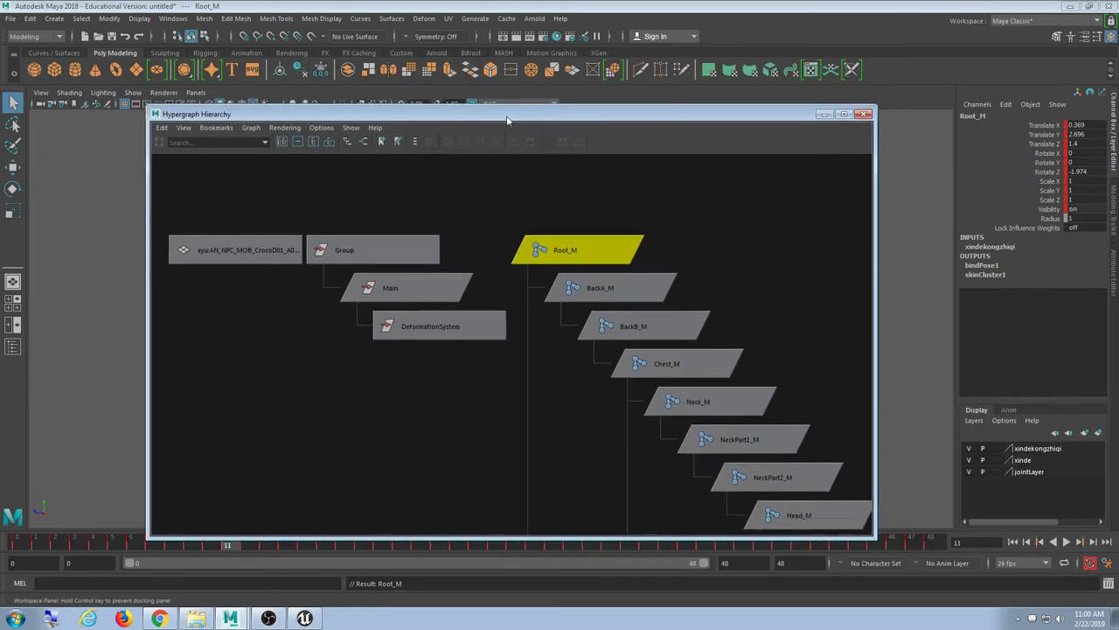
click(586, 210)
click(595, 247)
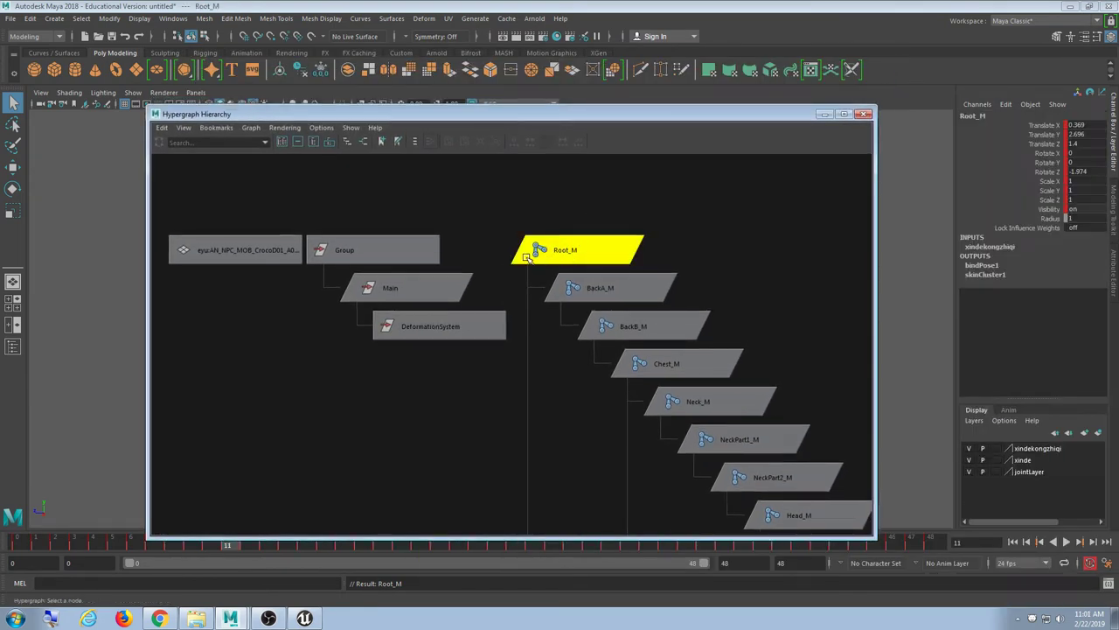
Delete the leftover Group, Main and DeformationSystem nodes.
drag(429, 199, 418, 325)
click(419, 203)
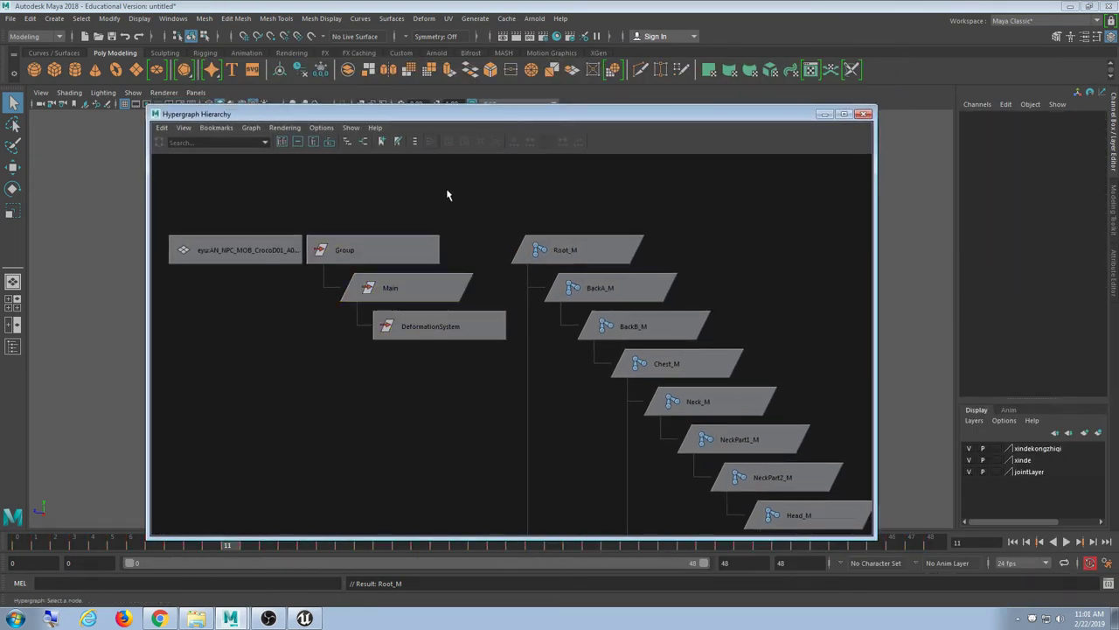
drag(406, 207, 429, 360)
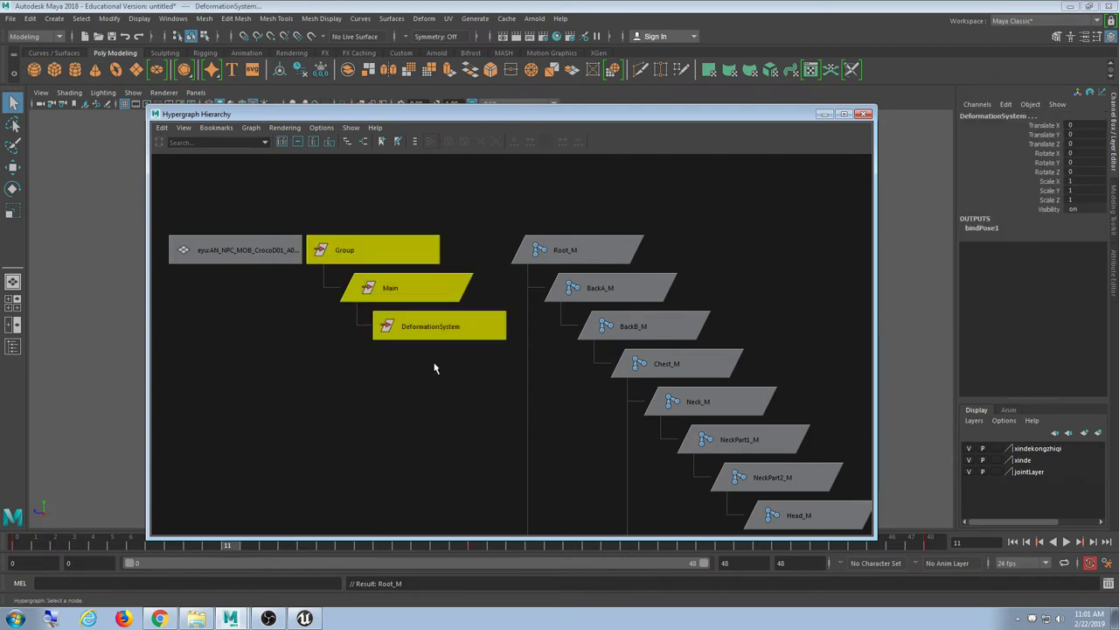
key(Delete)
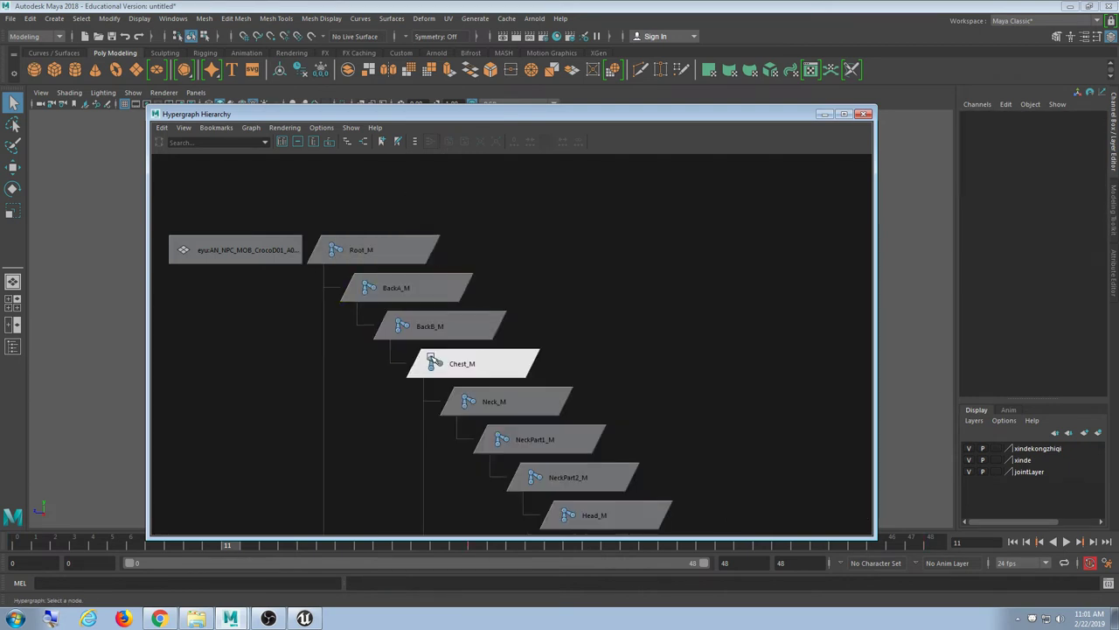
Select the mesh node eyu:AN_NPC_MOB_CrocoD01_A01_SK_TOM and arrange the Hypergraph beside the crocodile in the viewport.
click(295, 250)
drag(267, 114, 631, 115)
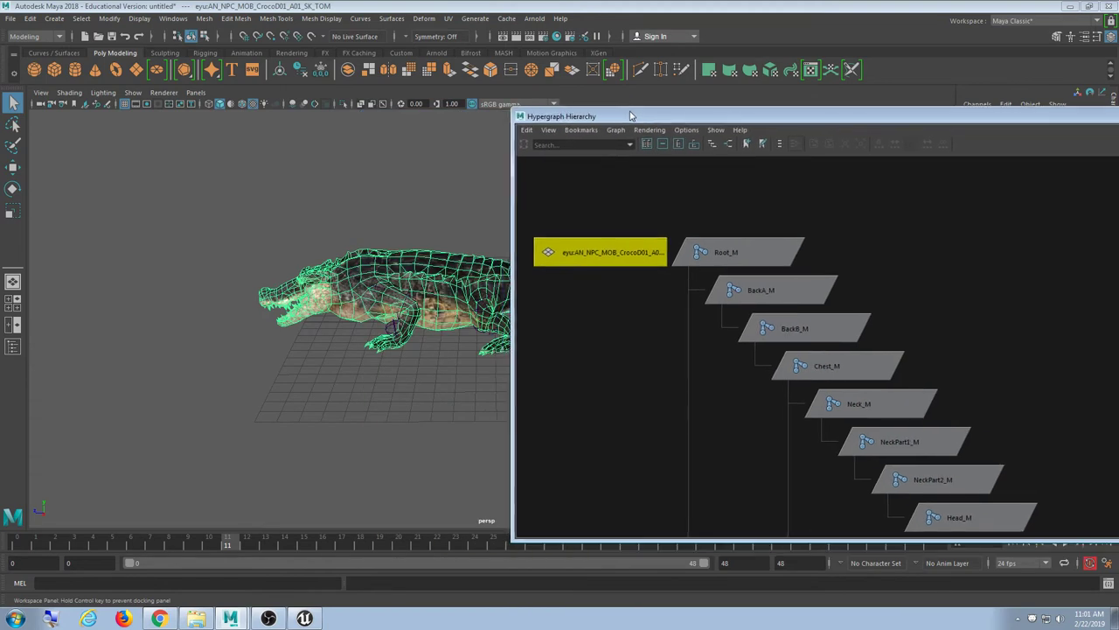
alt+middle_drag(410, 298, 190, 271)
scroll(253, 295, down, 5)
alt+middle_drag(297, 311, 244, 299)
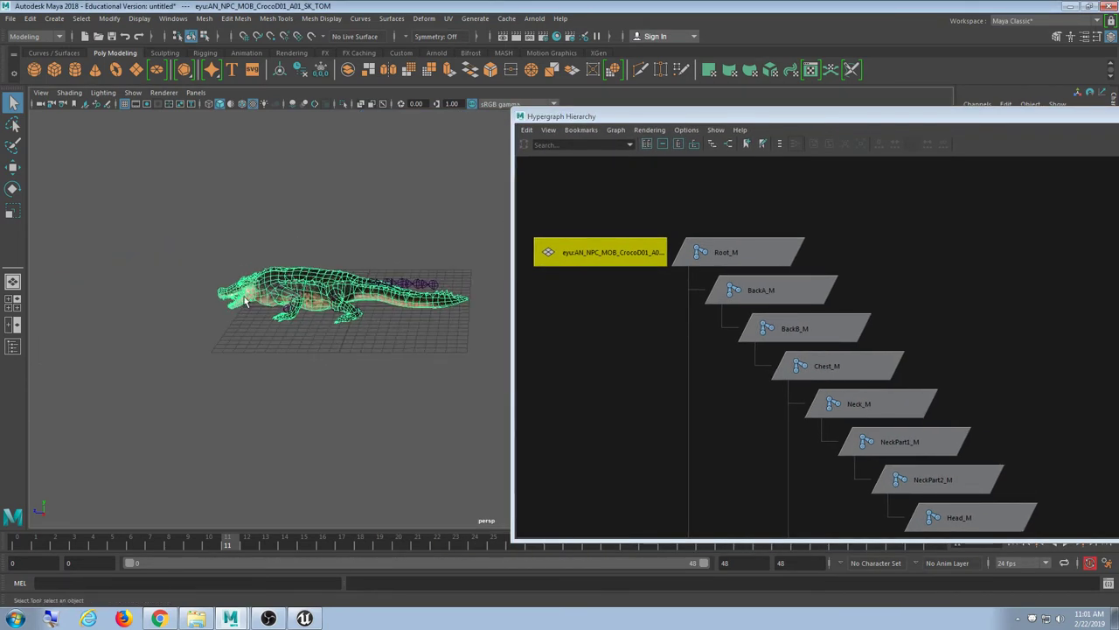
drag(540, 114, 452, 82)
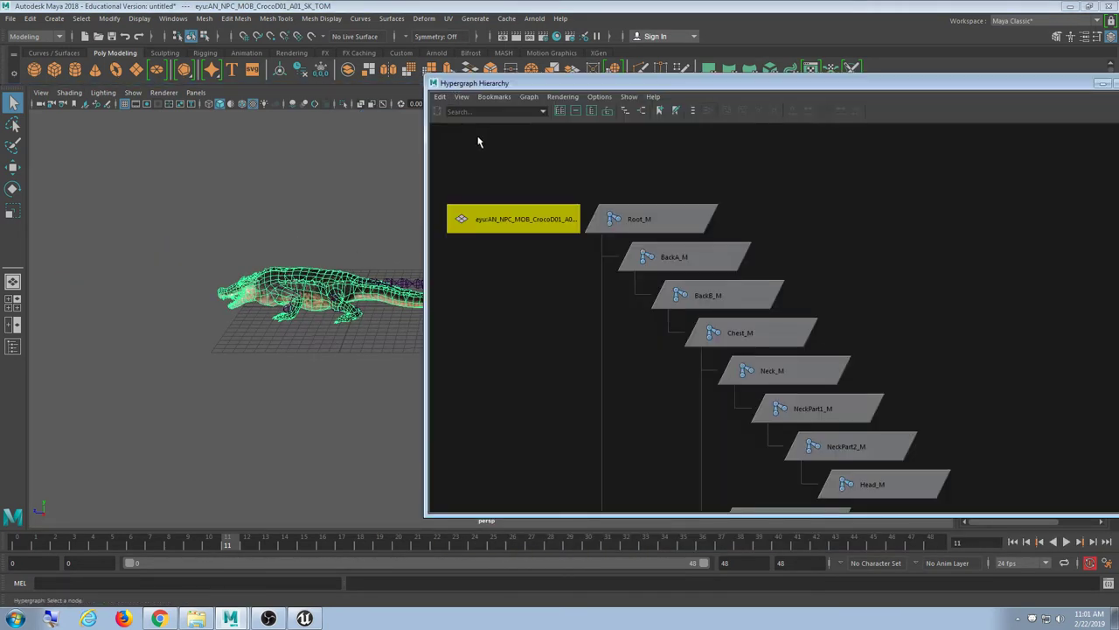
click(486, 228)
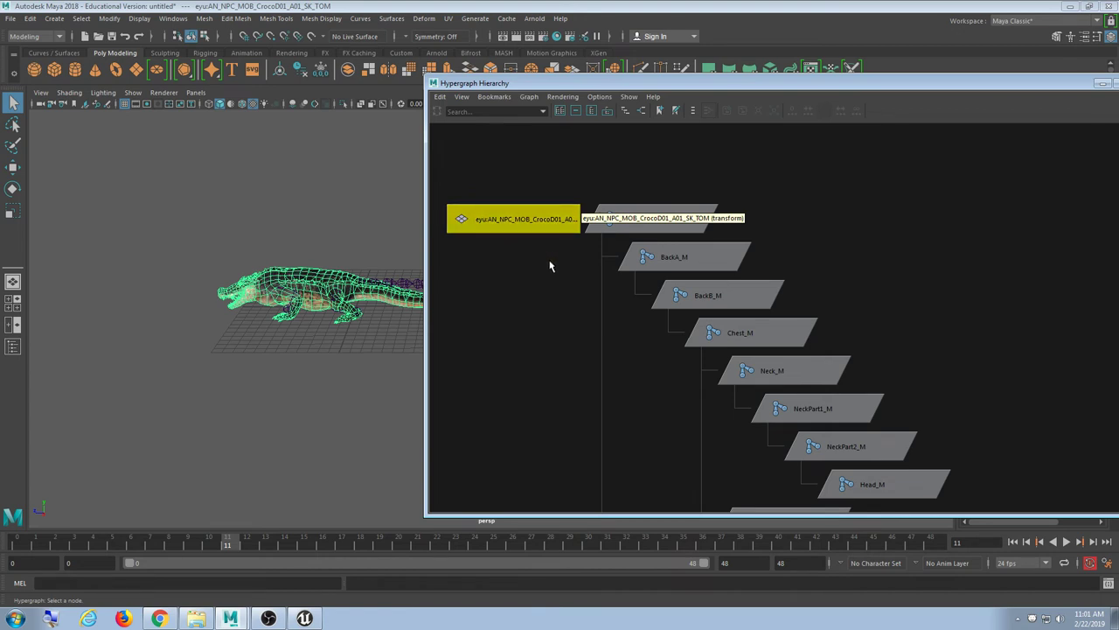
Reposition the Hypergraph window beside the crocodile and read the mesh node's full name.
drag(564, 78, 525, 113)
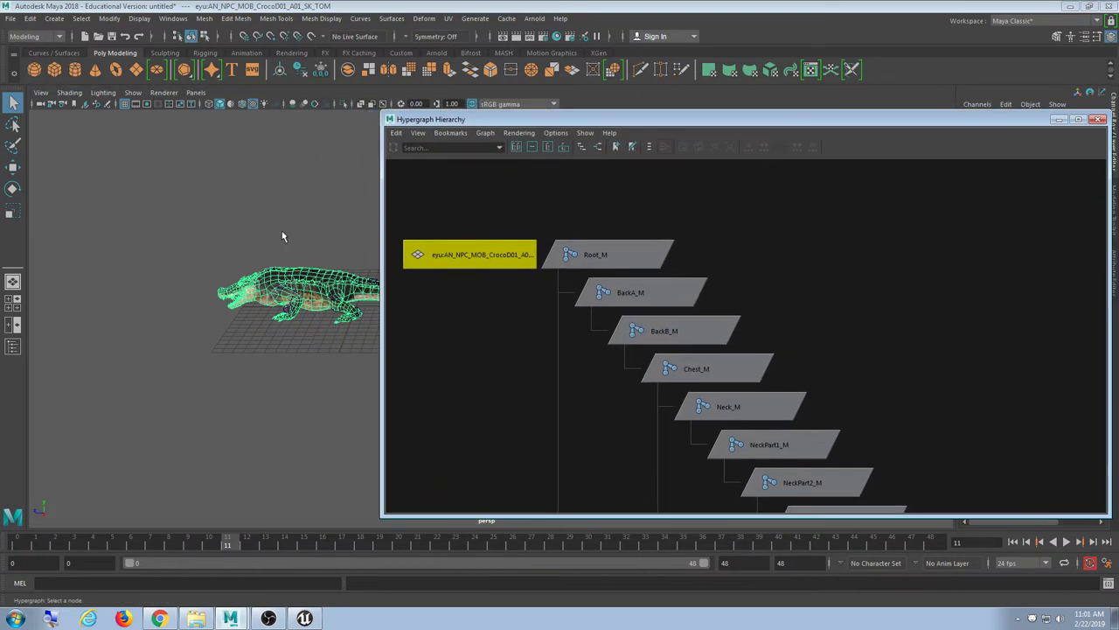
alt+drag(250, 234, 282, 238)
alt+middle_drag(282, 238, 246, 224)
drag(515, 112, 447, 132)
scroll(437, 308, up, 4)
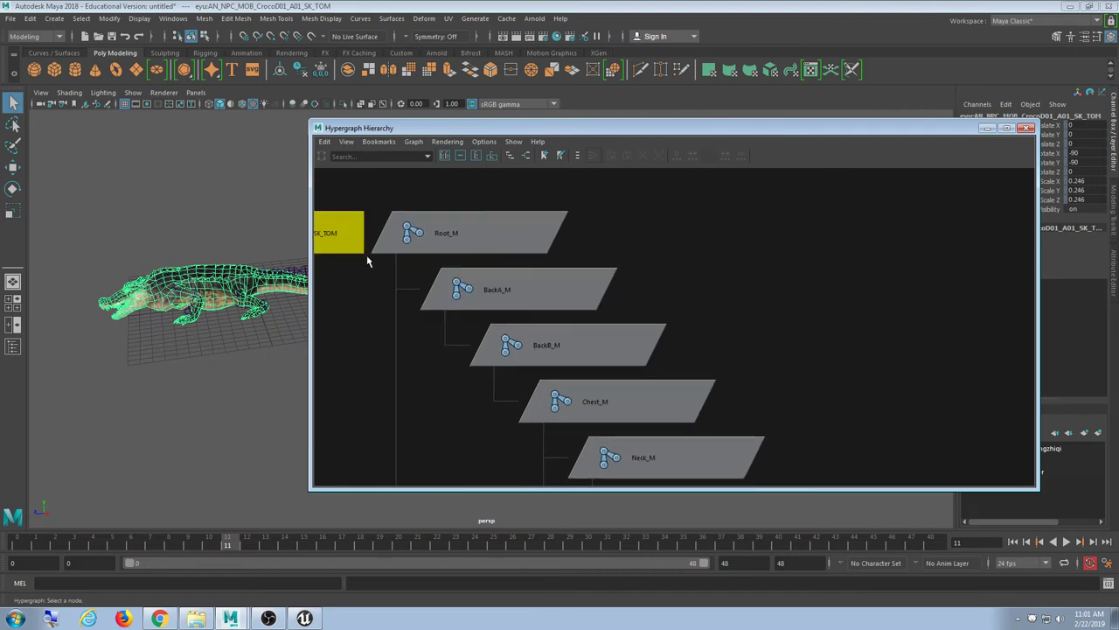
middle_drag(367, 260, 686, 331)
alt+middle_drag(655, 272, 896, 287)
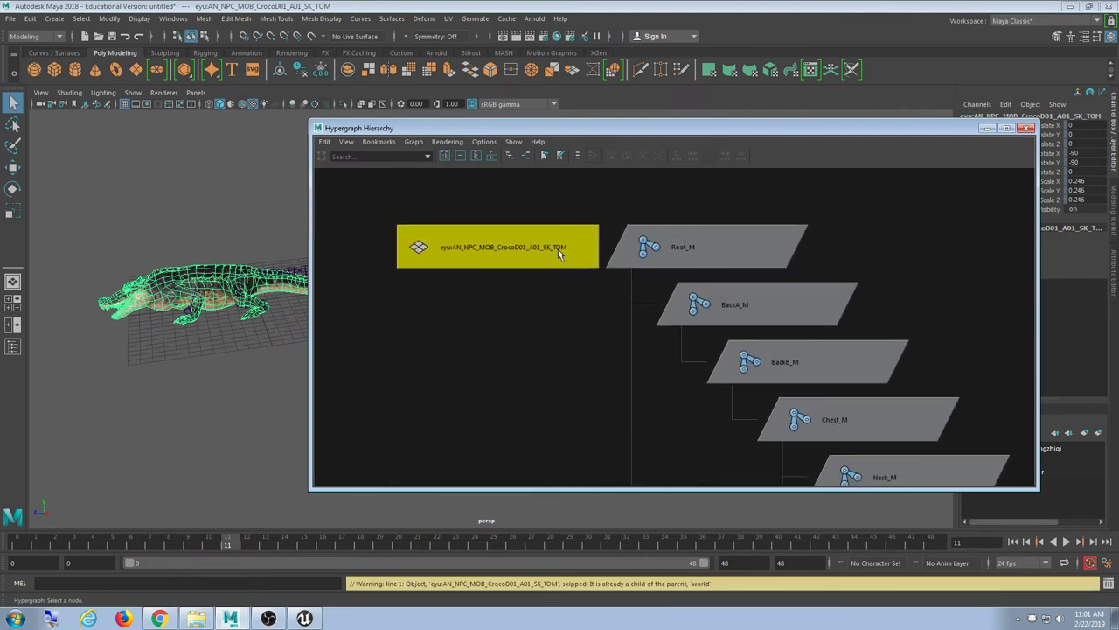
Rename the crocodile mesh node as Croc and deselect it.
scroll(559, 254, down, 4)
click(546, 328)
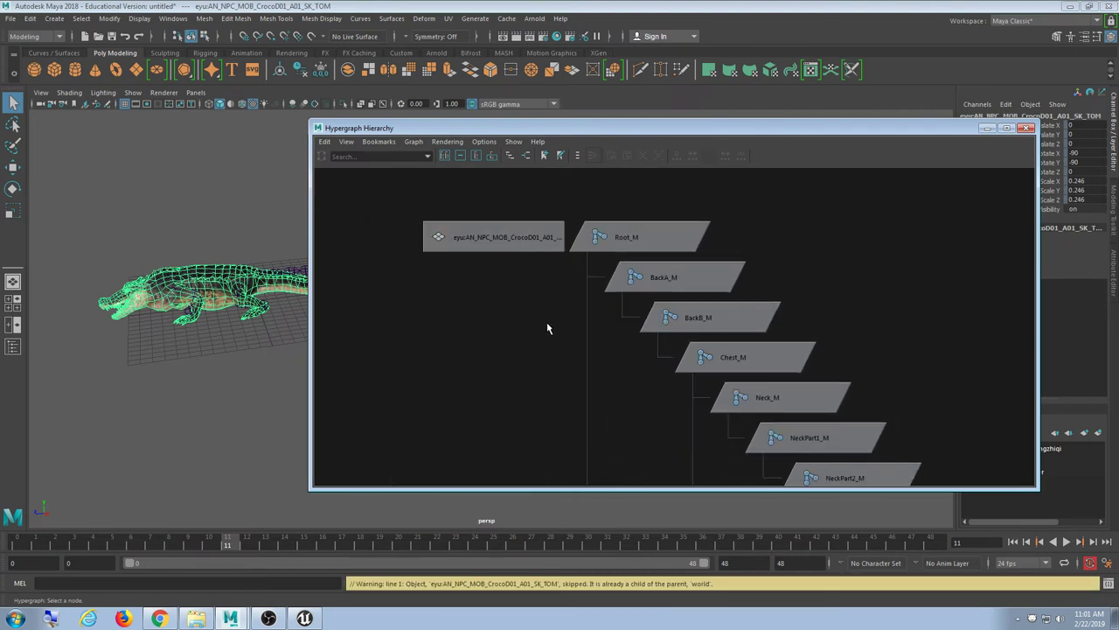
click(442, 240)
right_click(501, 236)
click(552, 325)
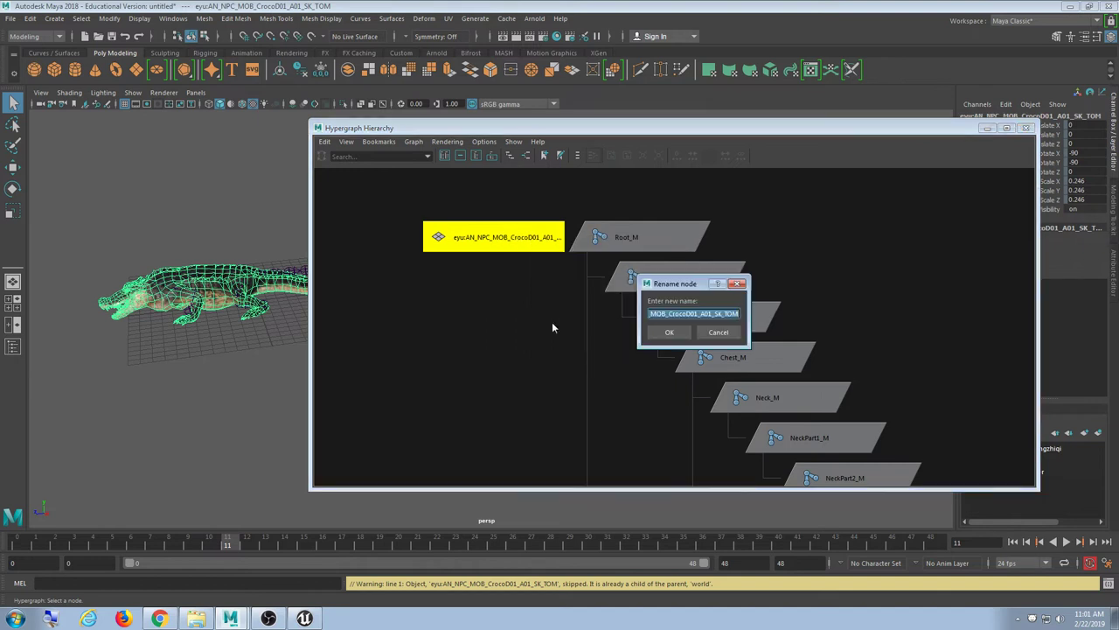
text(Croc)
key(Return)
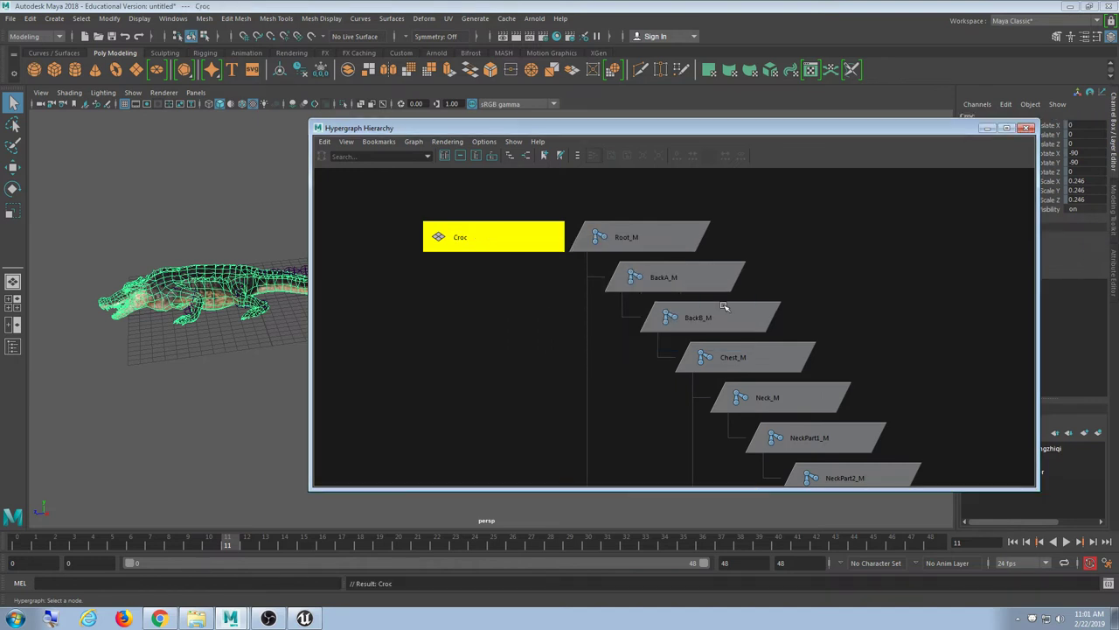
click(861, 328)
scroll(852, 321, down, 2)
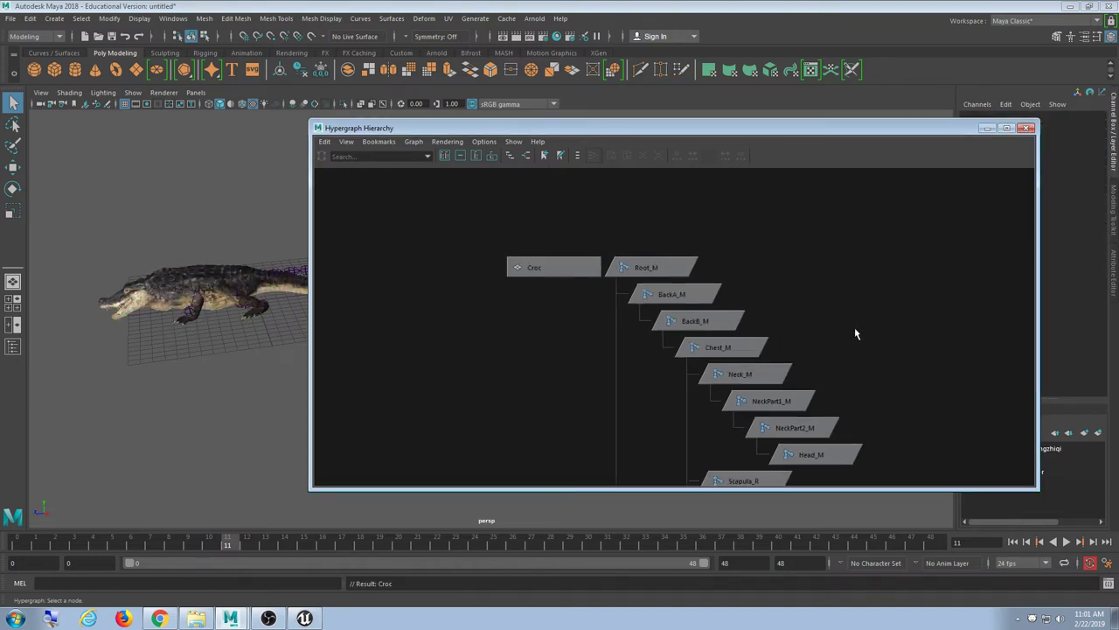
Examine the joint hierarchy under Root_M and the Croc mesh node in the Hypergraph.
alt+middle_drag(820, 426, 752, 324)
scroll(520, 389, down, 1)
alt+middle_drag(760, 423, 654, 132)
alt+middle_drag(627, 423, 657, 226)
alt+middle_drag(674, 267, 684, 437)
alt+middle_drag(720, 256, 720, 453)
alt+middle_drag(727, 216, 772, 318)
scroll(689, 332, up, 4)
alt+middle_drag(615, 336, 662, 295)
Select the Root_M joint and scrub the animation back to frame 0.
drag(478, 237, 483, 449)
drag(678, 206, 675, 320)
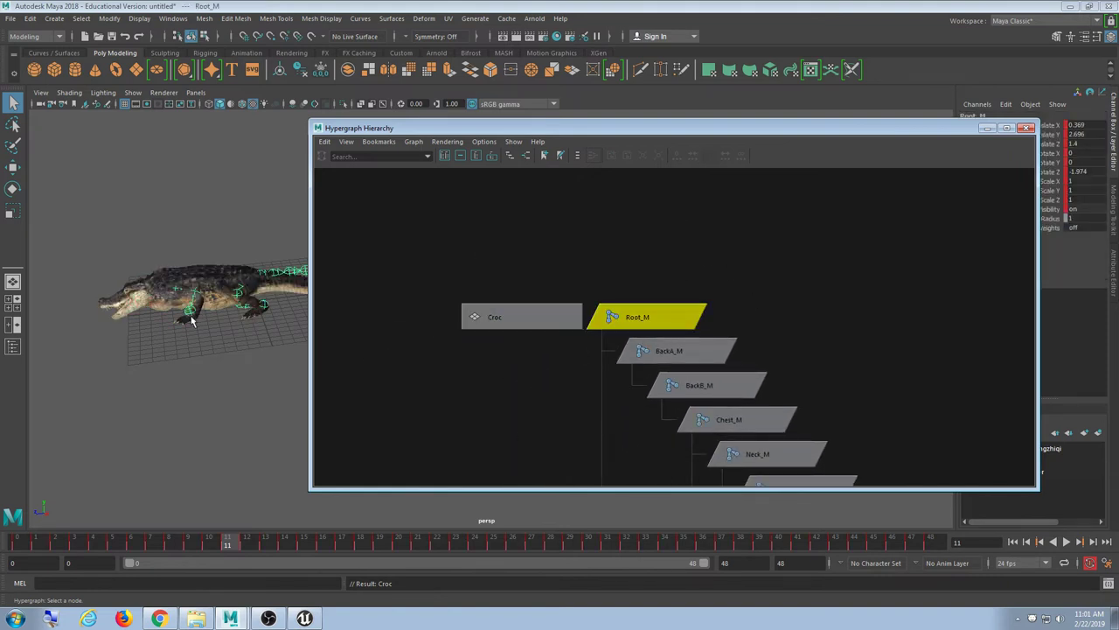
drag(311, 547, 0, 533)
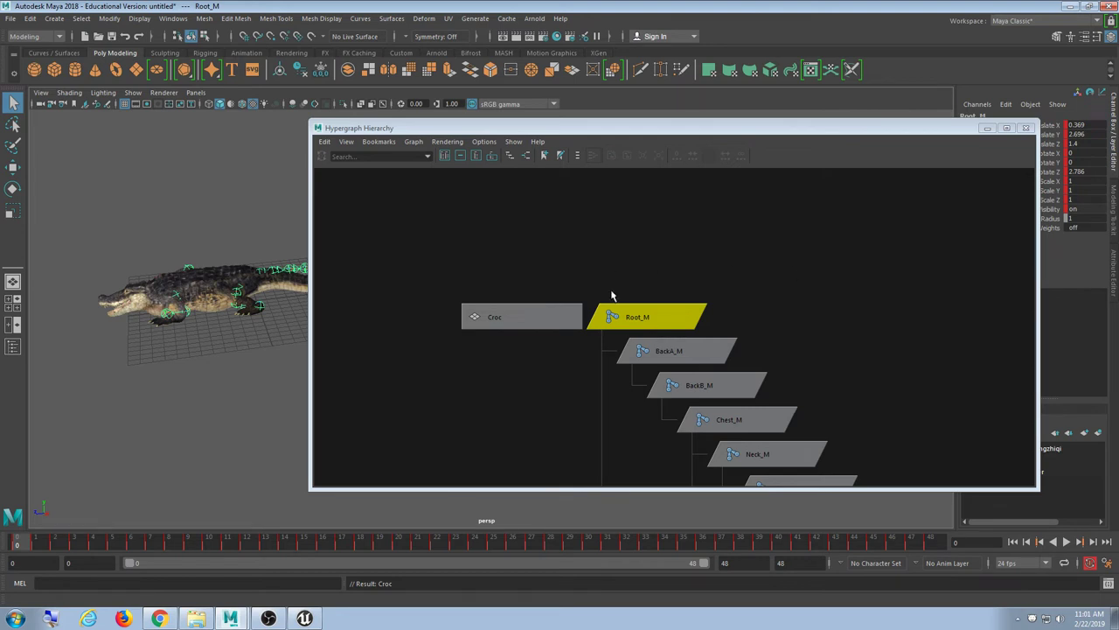
Minimize the Hypergraph, clear the selection and frame the whole crocodile in the perspective view.
scroll(743, 327, down, 8)
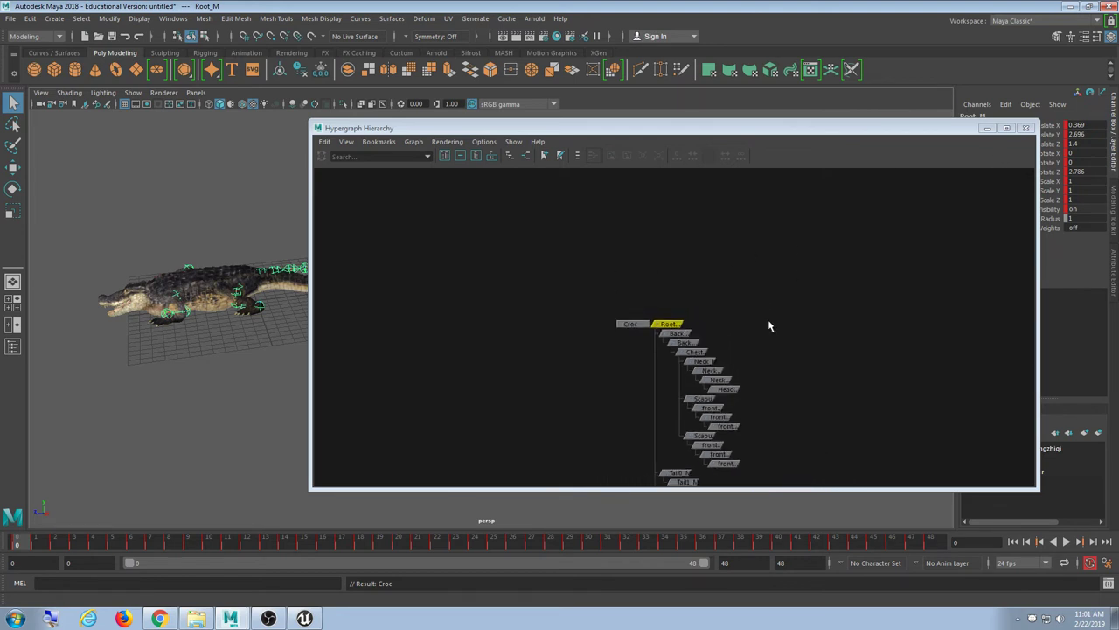
scroll(782, 340, up, 4)
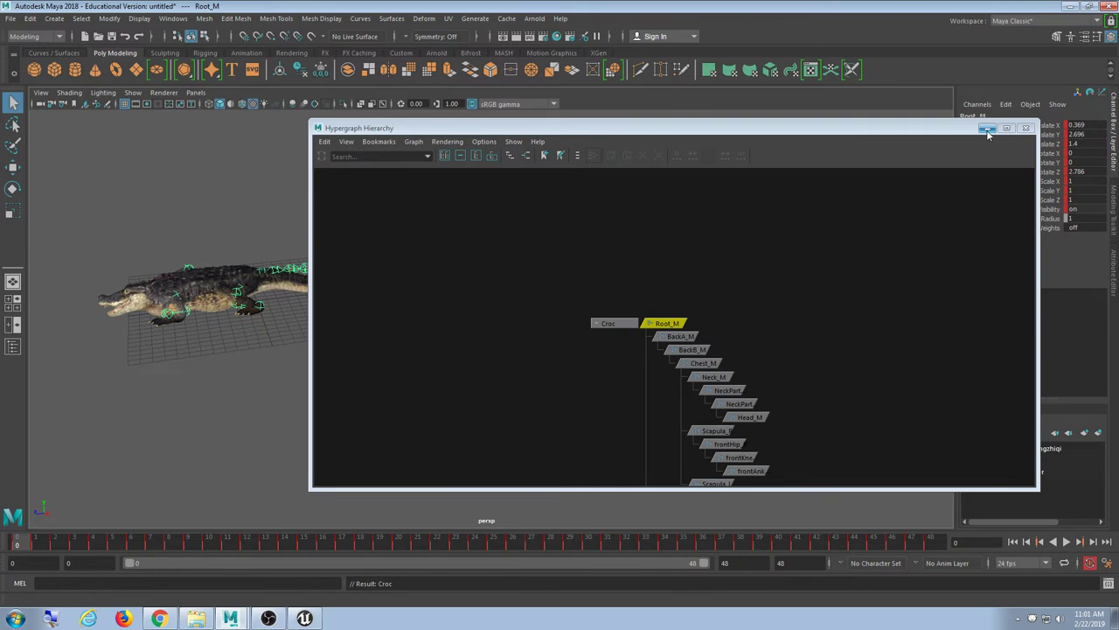
scroll(604, 359, up, 6)
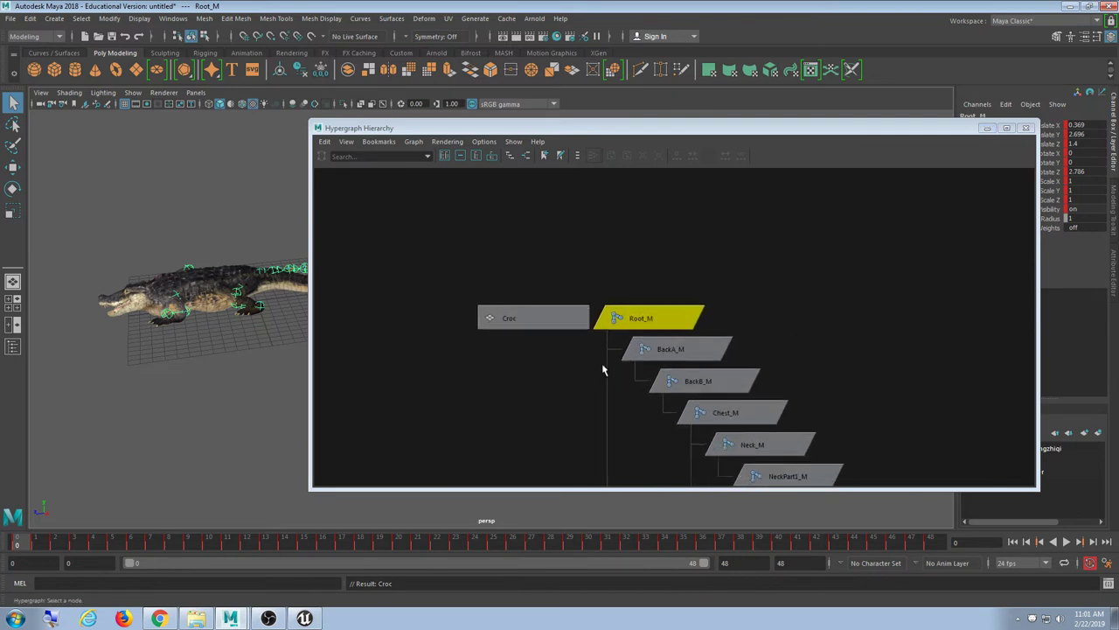
scroll(604, 360, up, 2)
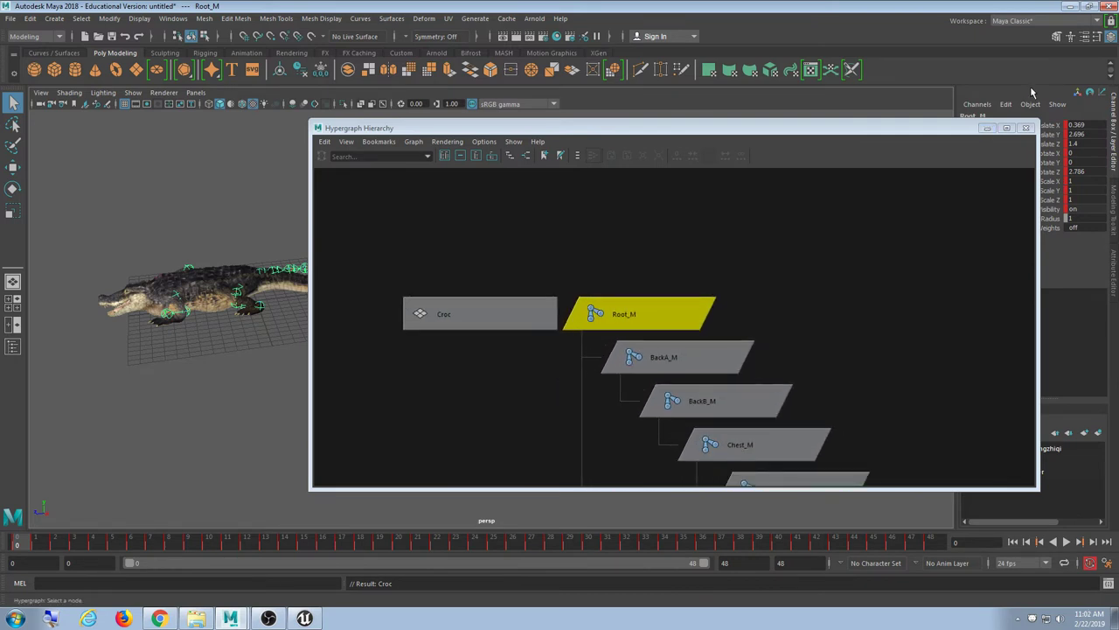
click(986, 129)
click(435, 357)
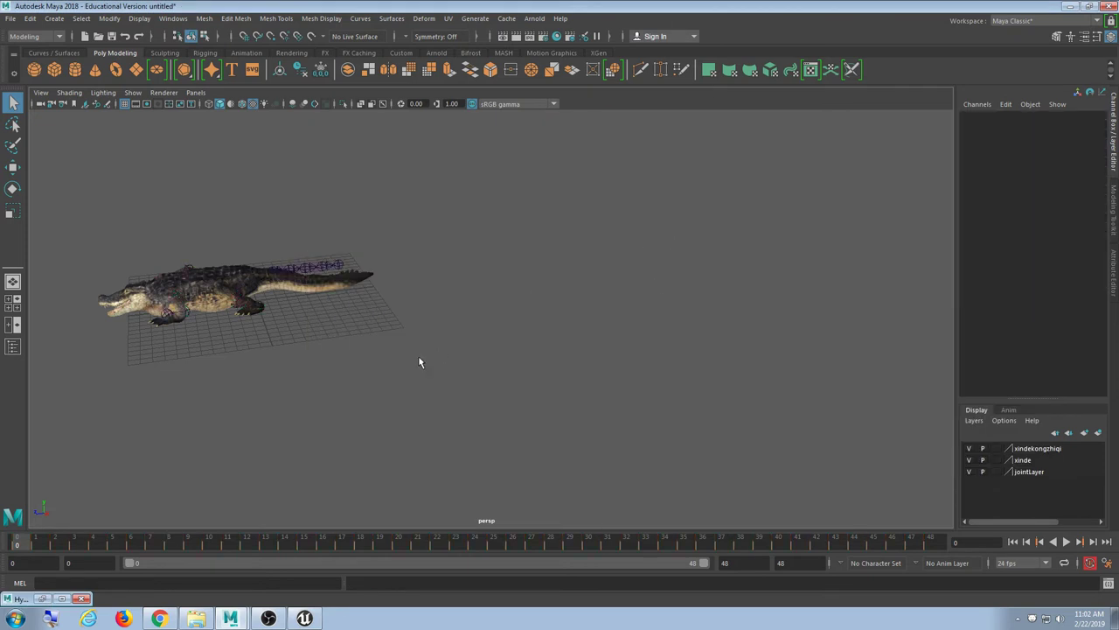
alt+middle_drag(420, 357, 583, 401)
scroll(615, 435, up, 5)
scroll(587, 427, down, 2)
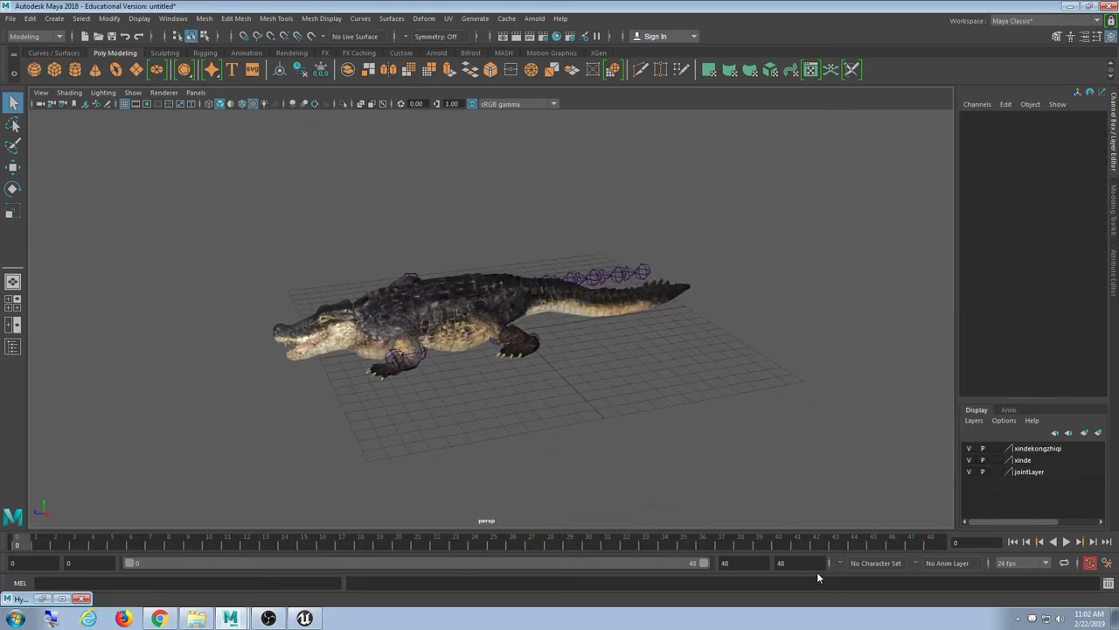
Play the crocodile's walk animation to check how it loops, and stop it.
drag(822, 563, 857, 542)
click(1067, 542)
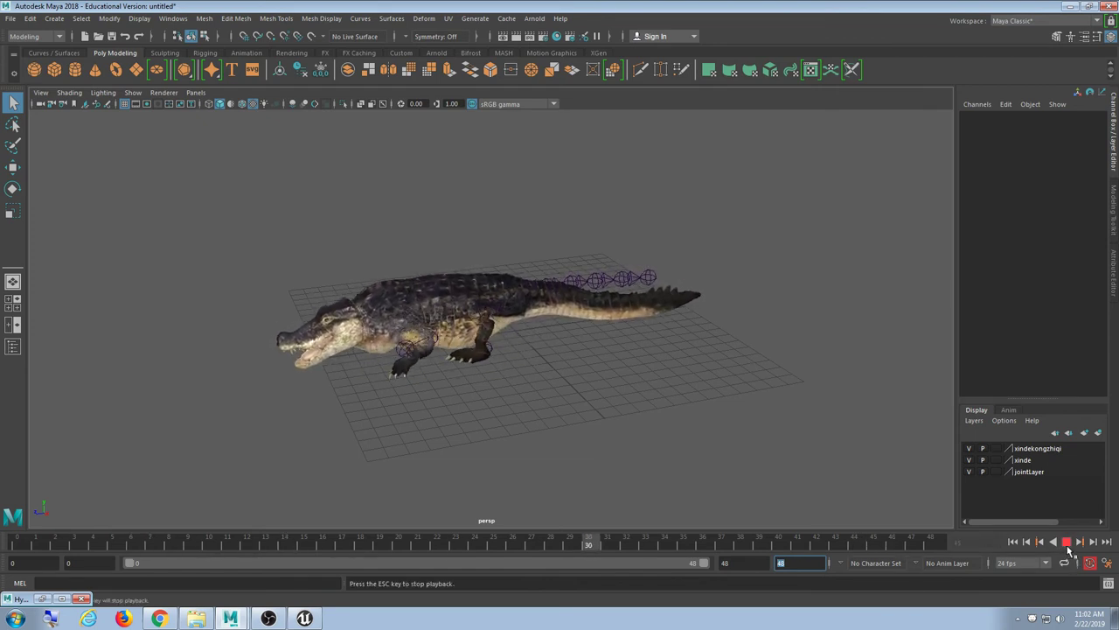
click(1067, 542)
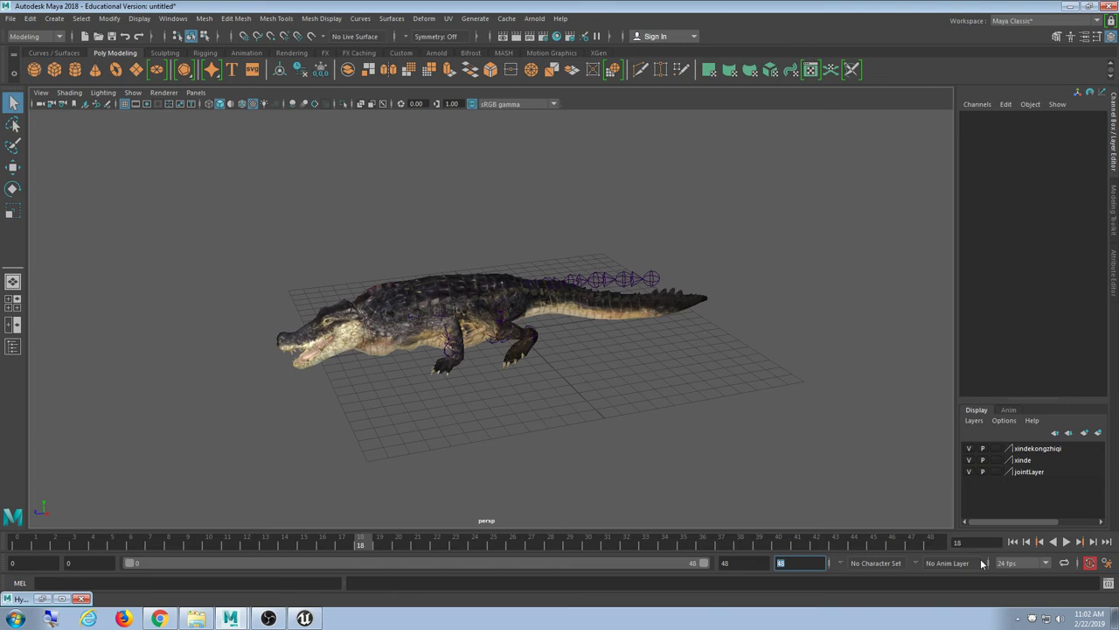
Set the animation end frame to 47 and play the walk cycle again to check its loop.
double_click(802, 567)
text(47)
key(Return)
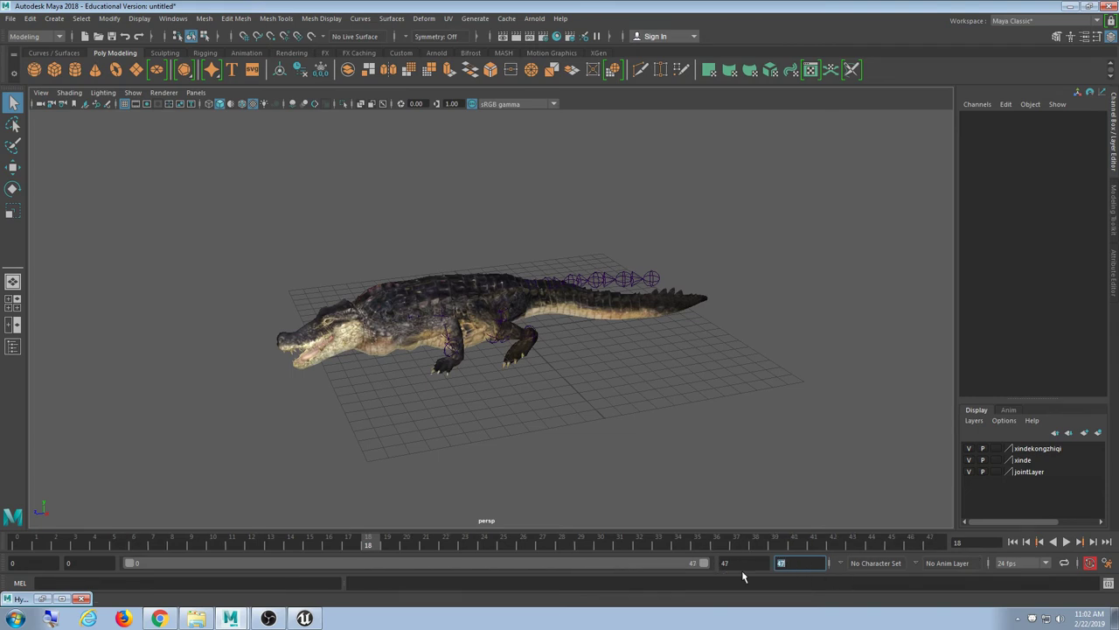
key(alt+v)
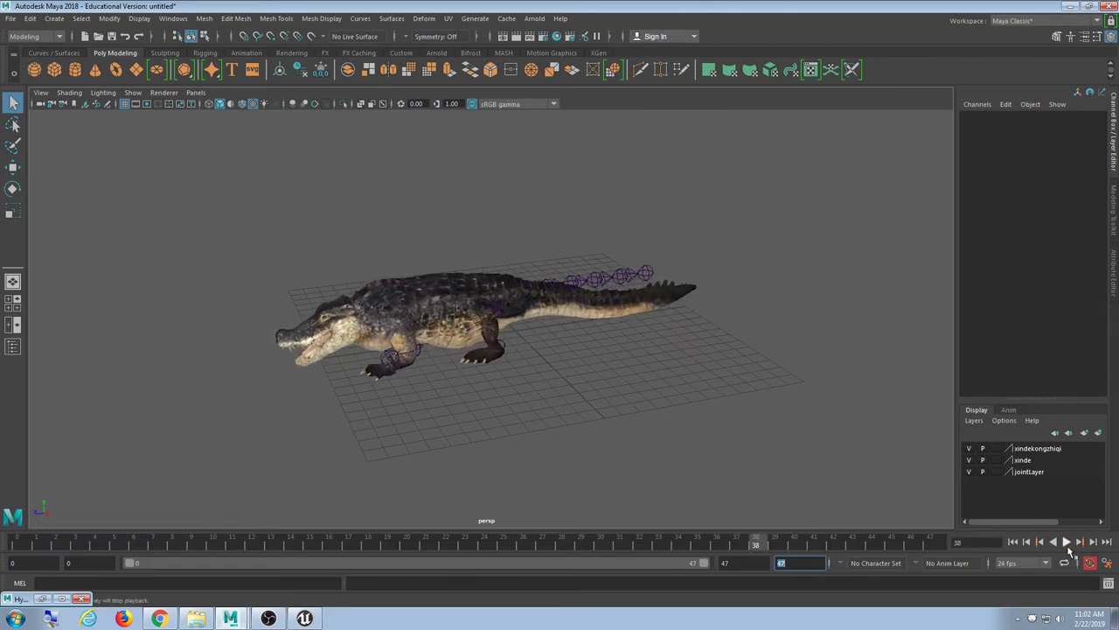
click(1067, 543)
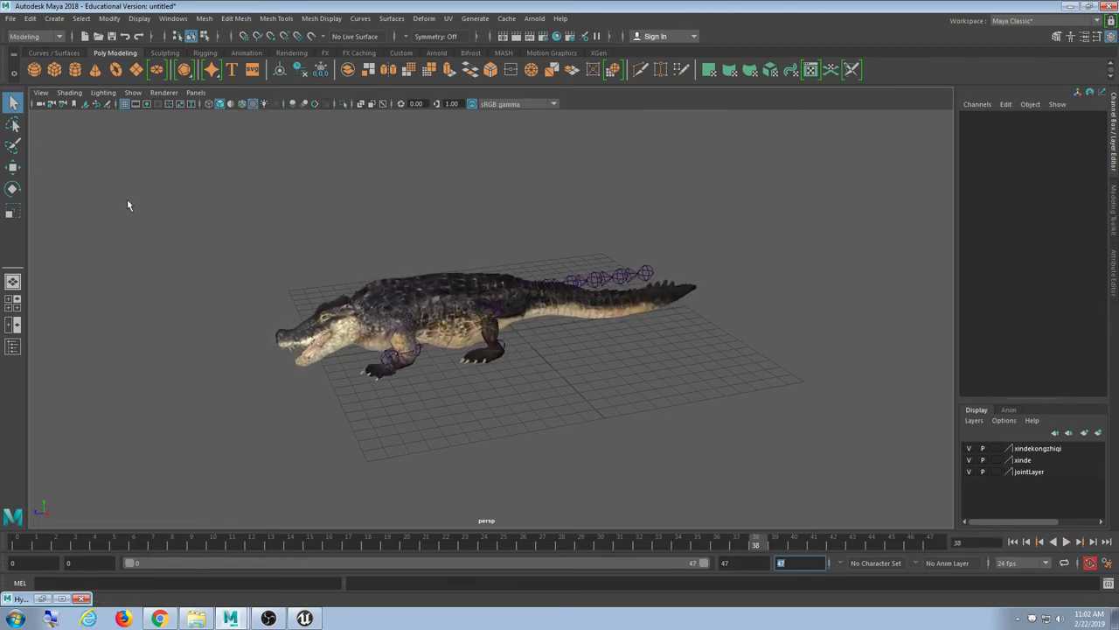
Start saving the scene as a new file.
click(11, 18)
click(79, 68)
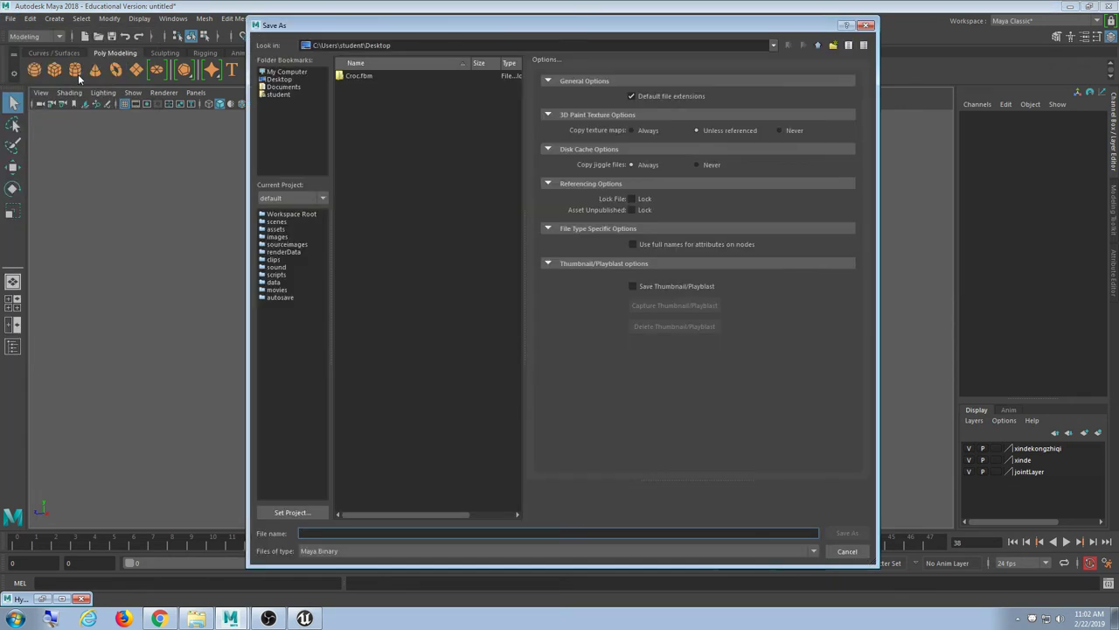
click(279, 78)
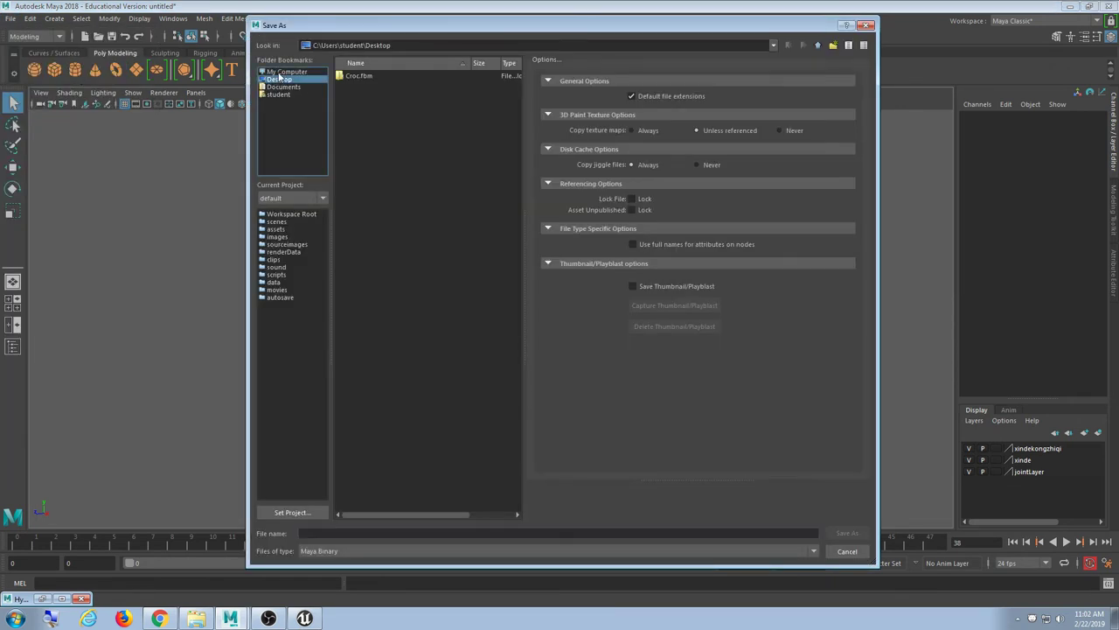
click(282, 72)
double_click(359, 104)
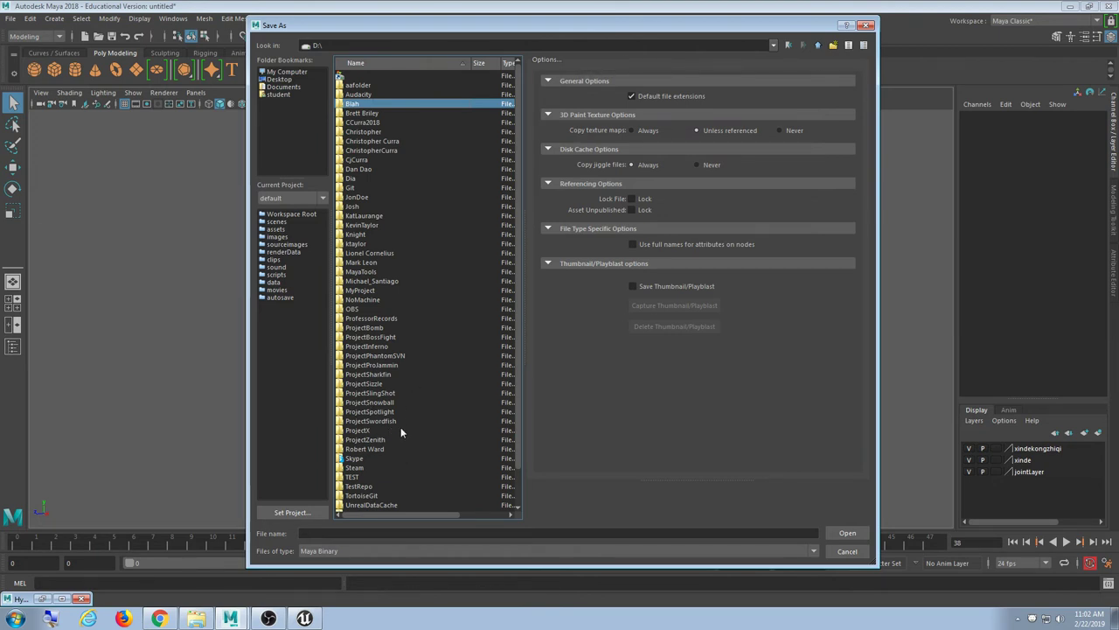
double_click(399, 422)
double_click(354, 85)
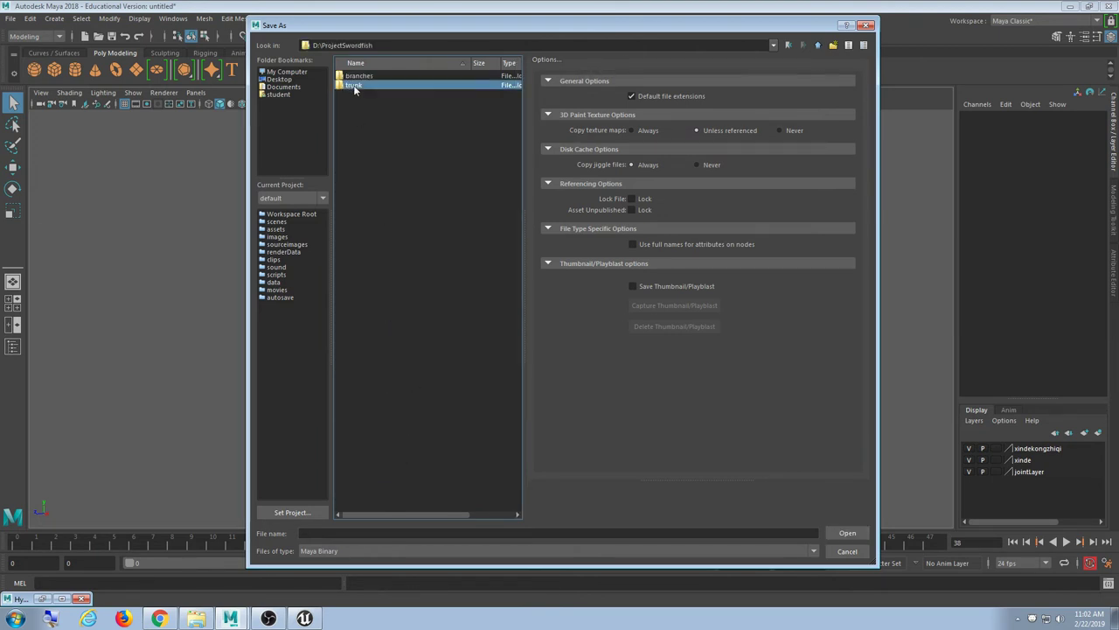
double_click(357, 85)
click(285, 88)
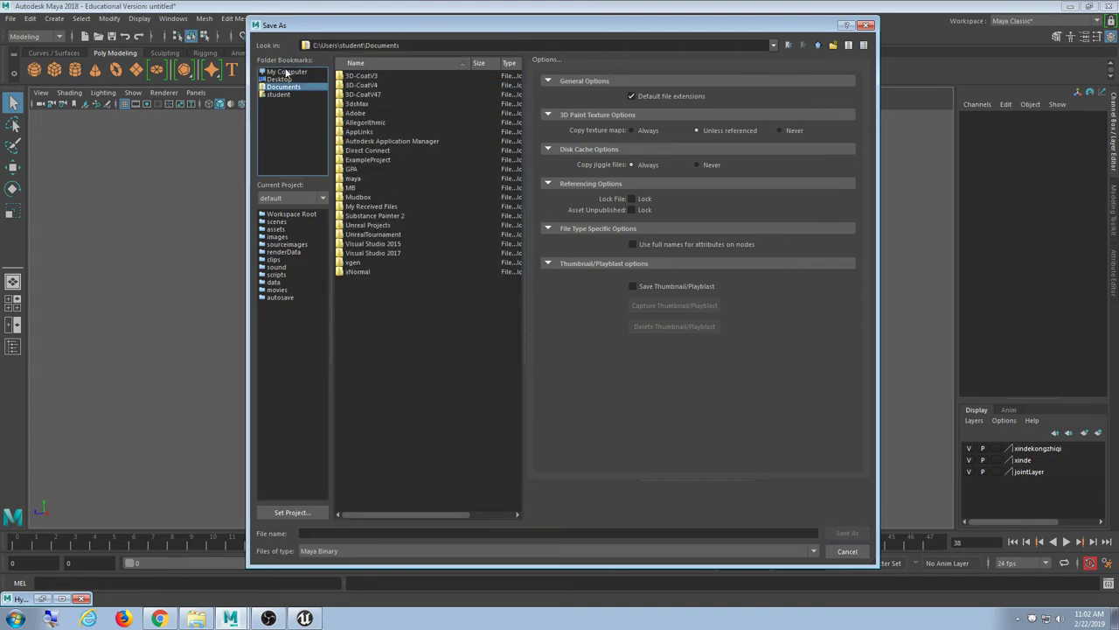
Browse to D:\ProjectZenith\trunk\Art\Characters\Croc as the folder for the saved scene.
click(288, 72)
double_click(355, 104)
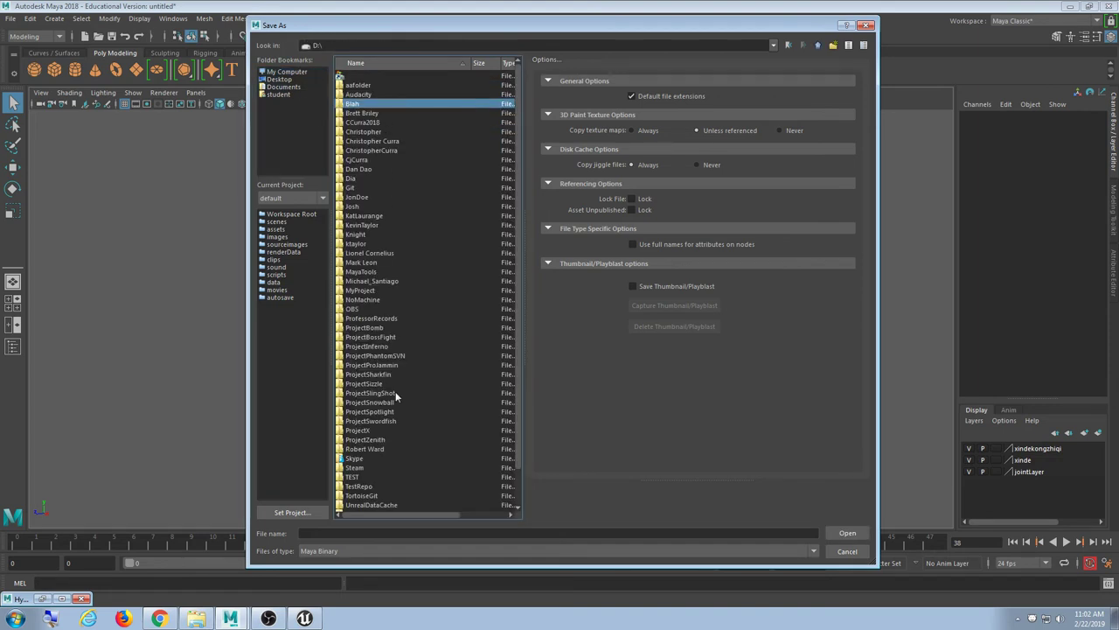
double_click(379, 440)
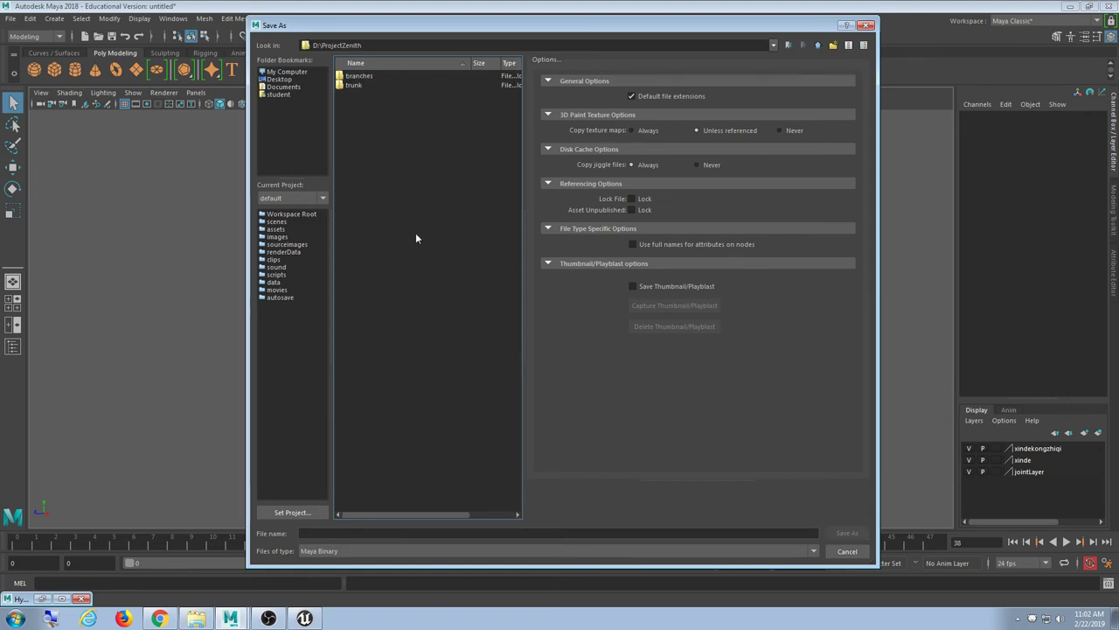
double_click(359, 84)
double_click(355, 79)
double_click(357, 85)
double_click(355, 85)
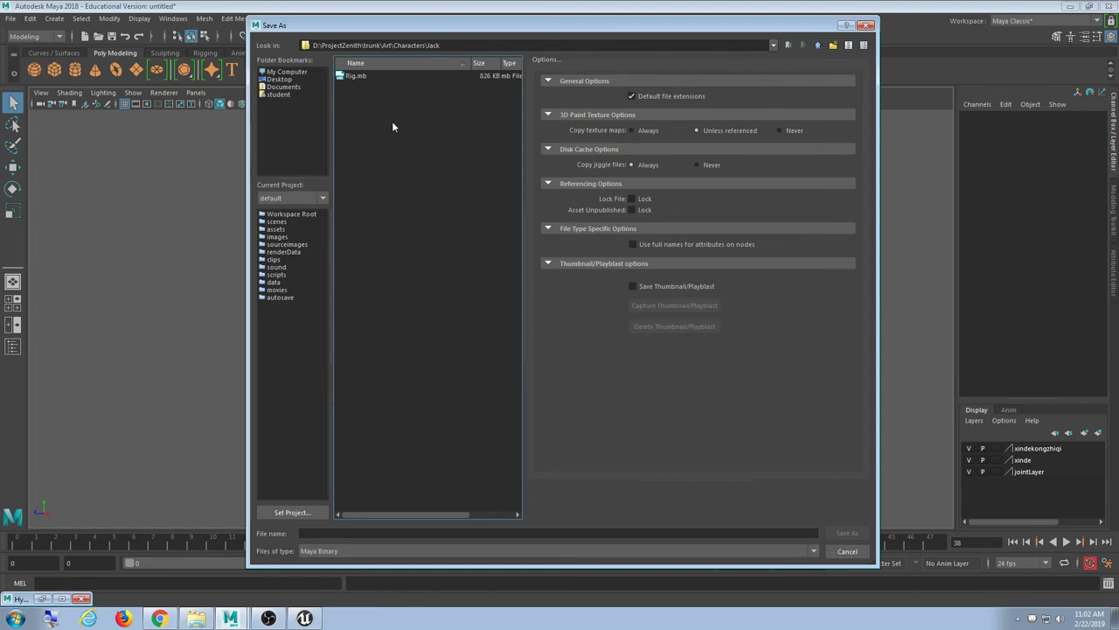
click(362, 78)
click(789, 46)
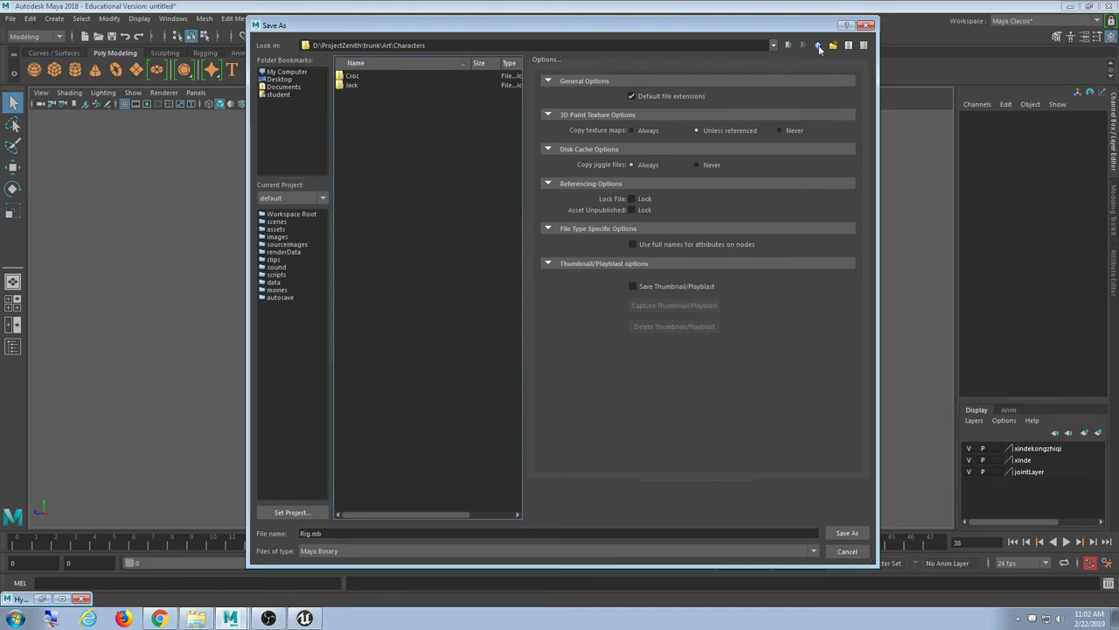
double_click(359, 76)
Save the scene as Cleaned.mb in the Croc folder, basing the file name on Walk.mb.
click(368, 77)
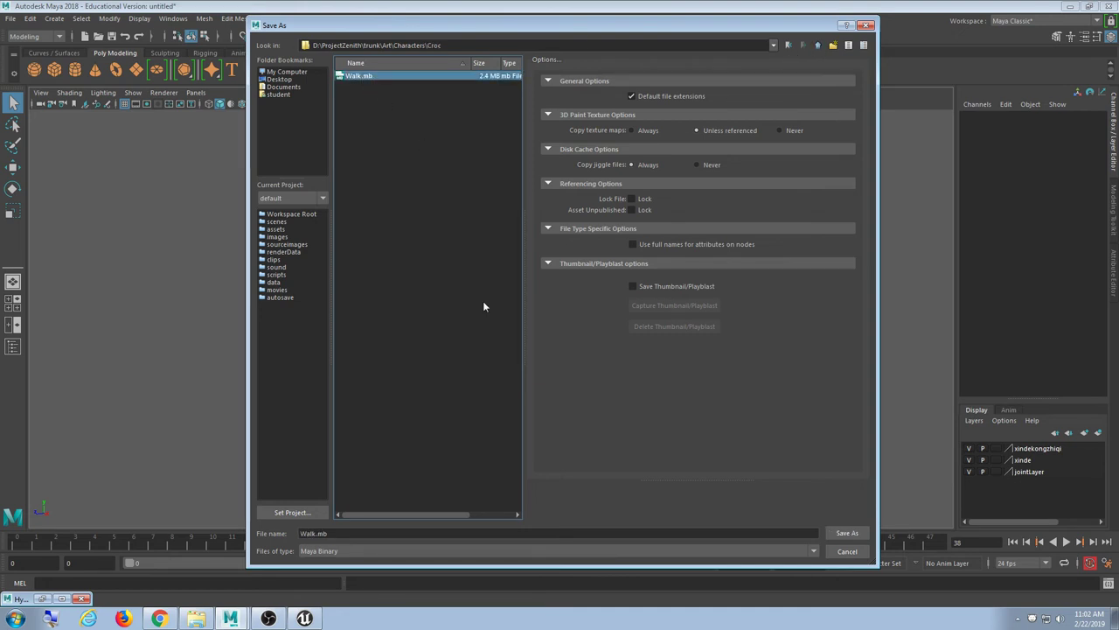
click(313, 534)
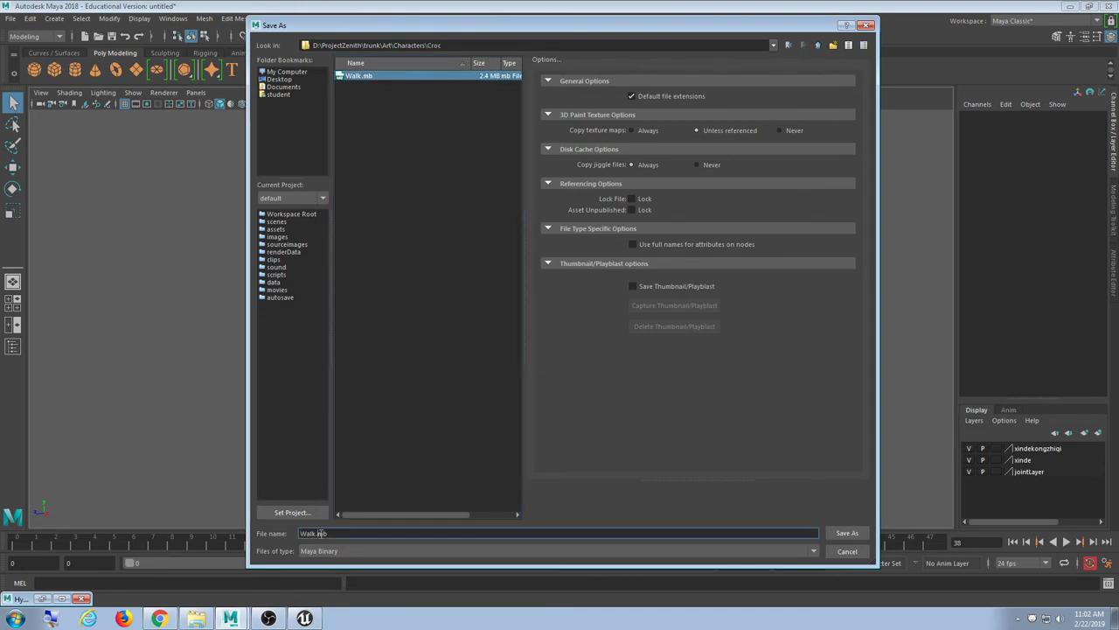
drag(315, 535, 265, 535)
text(Cleane)
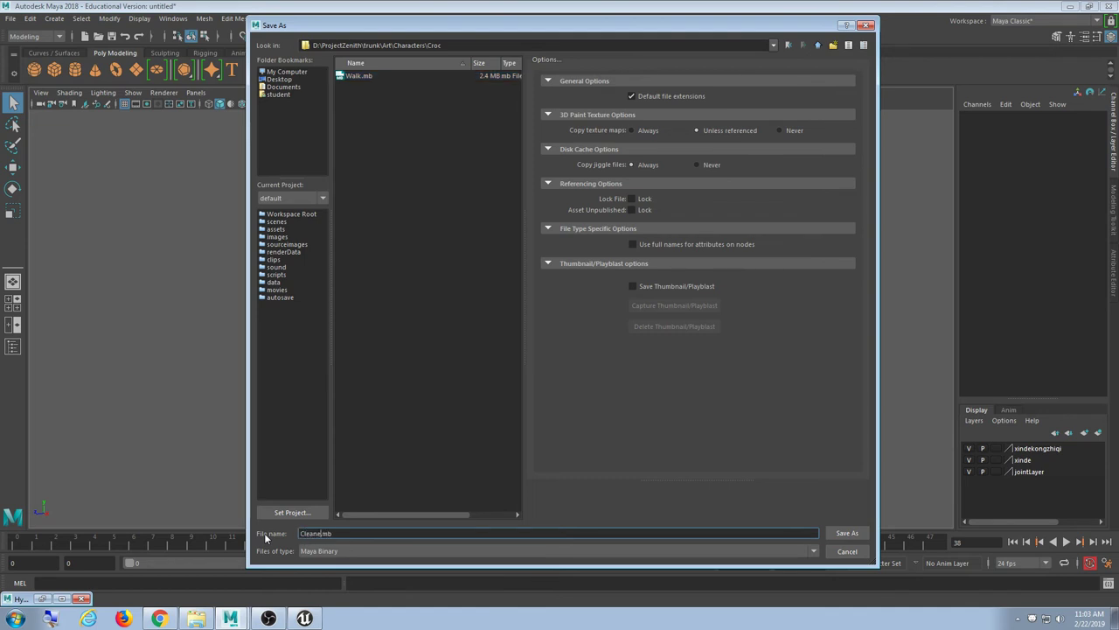
text(d)
key(Return)
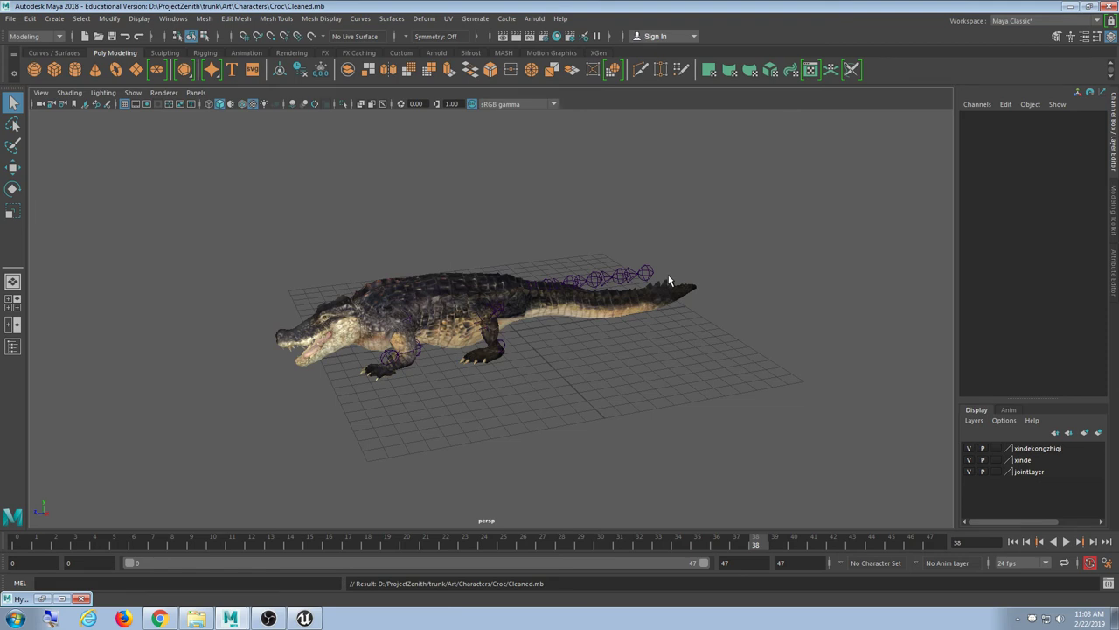
Start exporting the entire scene with FBX export as the file type.
click(11, 18)
click(65, 181)
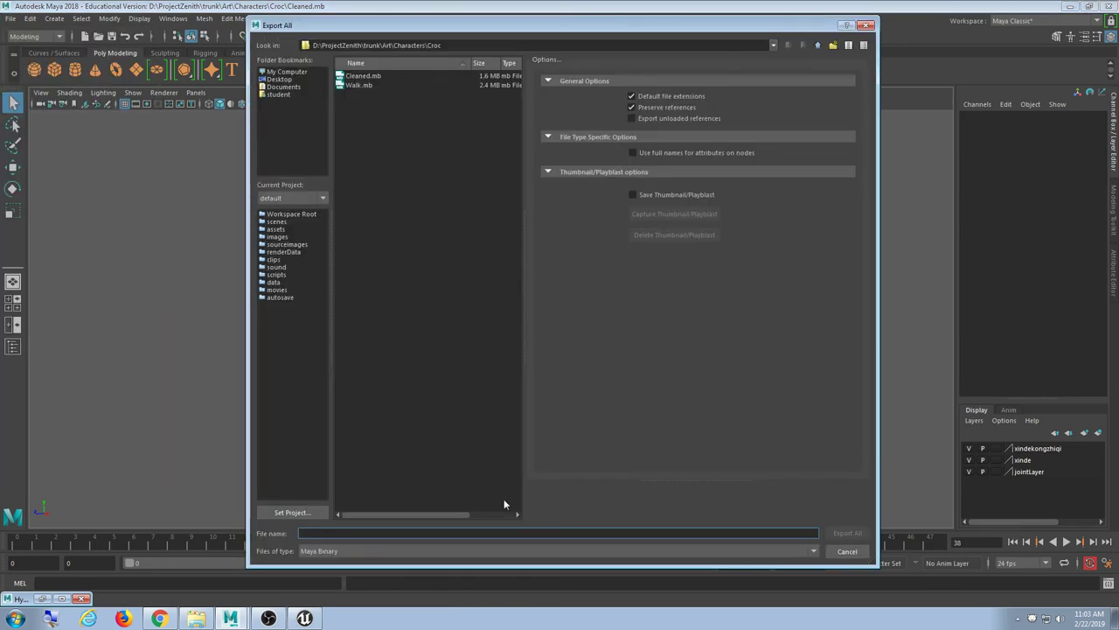
click(341, 551)
scroll(345, 525, down, 5)
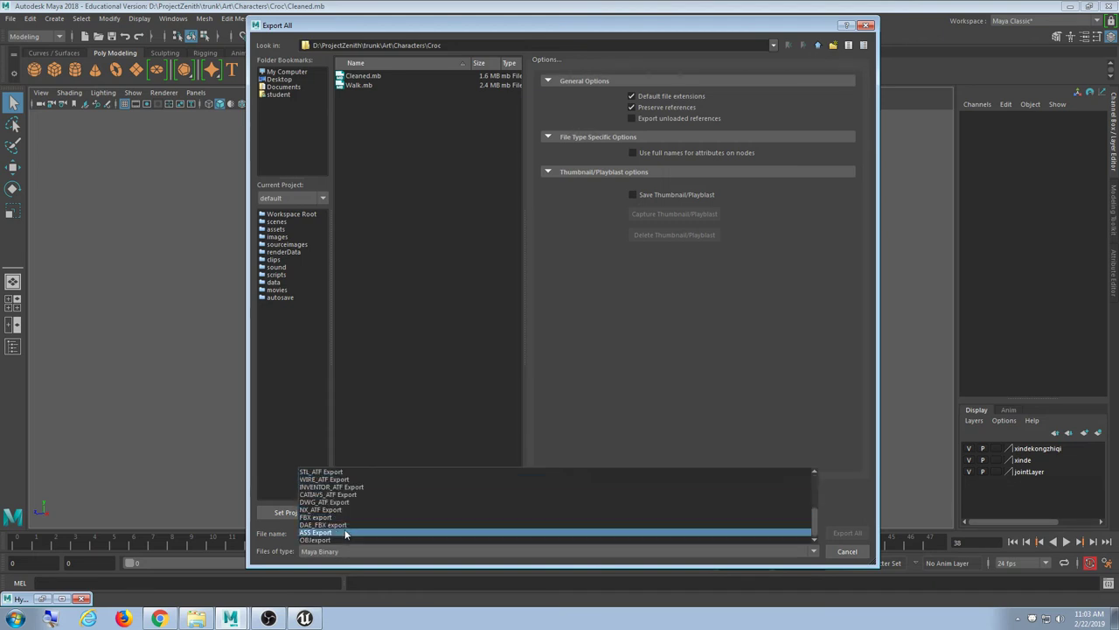
click(343, 517)
Review the FBX export options and enable Bake Animation.
scroll(726, 223, down, 10)
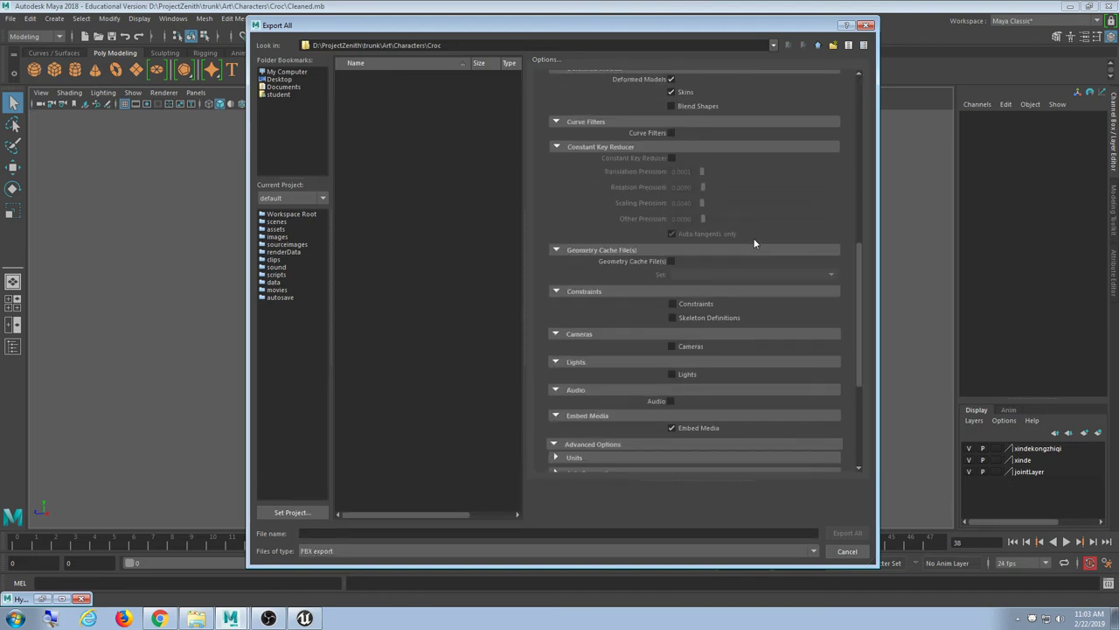
scroll(756, 250, down, 3)
scroll(700, 271, up, 15)
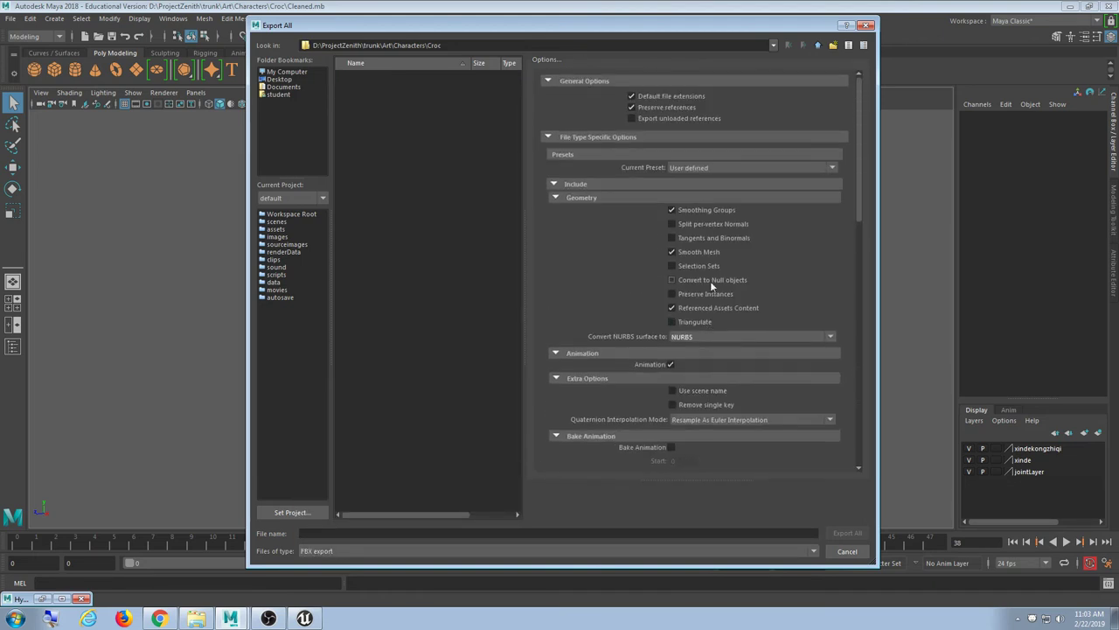
scroll(708, 279, down, 10)
scroll(707, 272, up, 6)
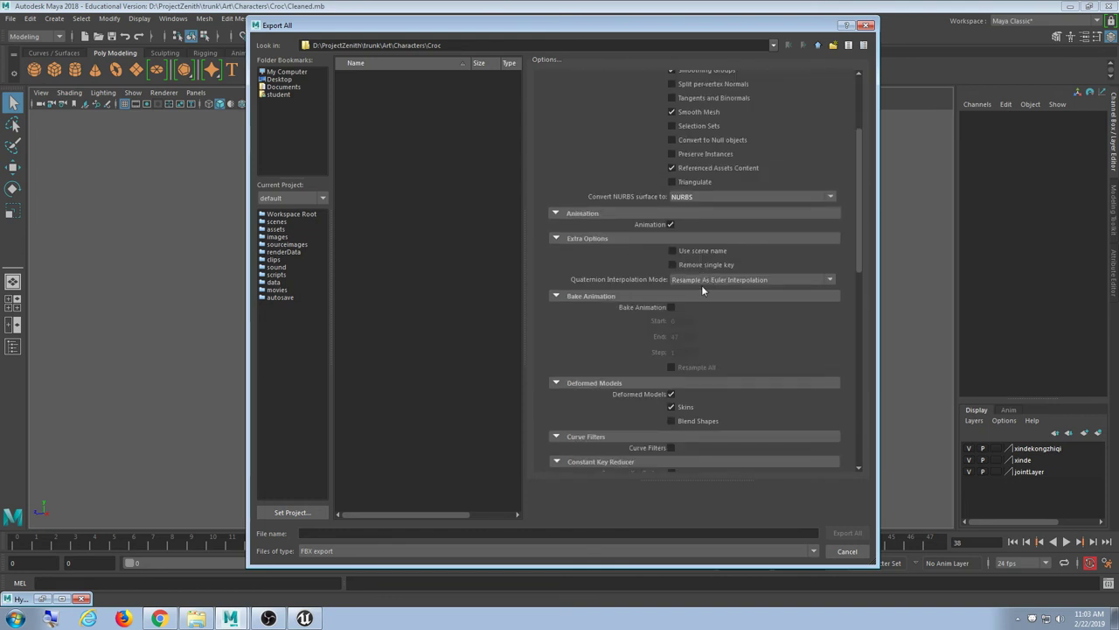
click(671, 307)
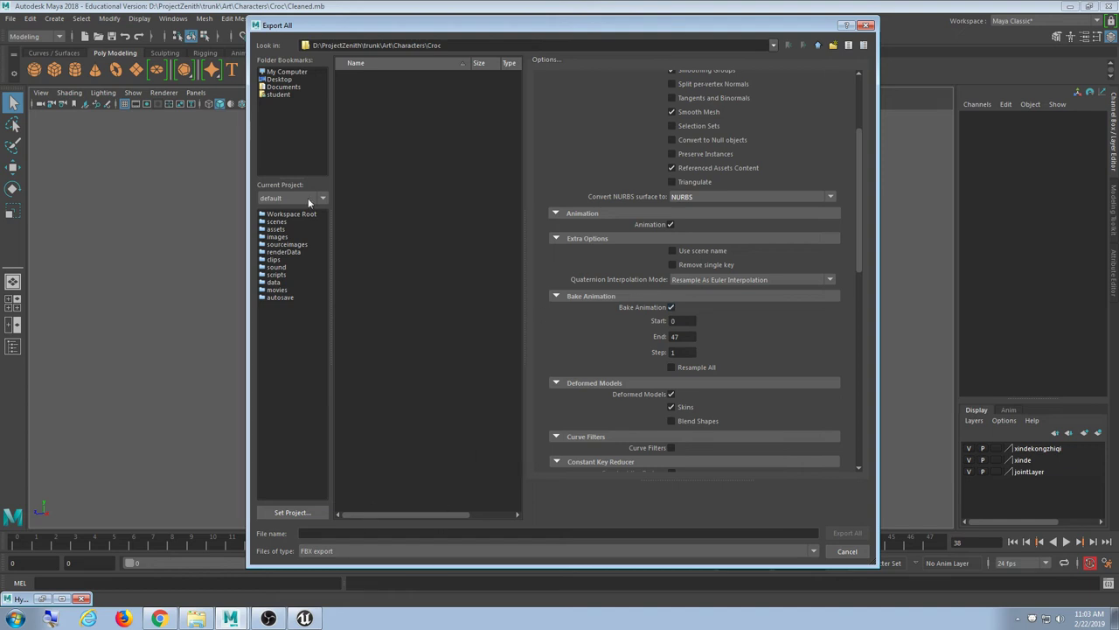
Export the whole scene to the Desktop as an FBX file named Walk.
click(278, 80)
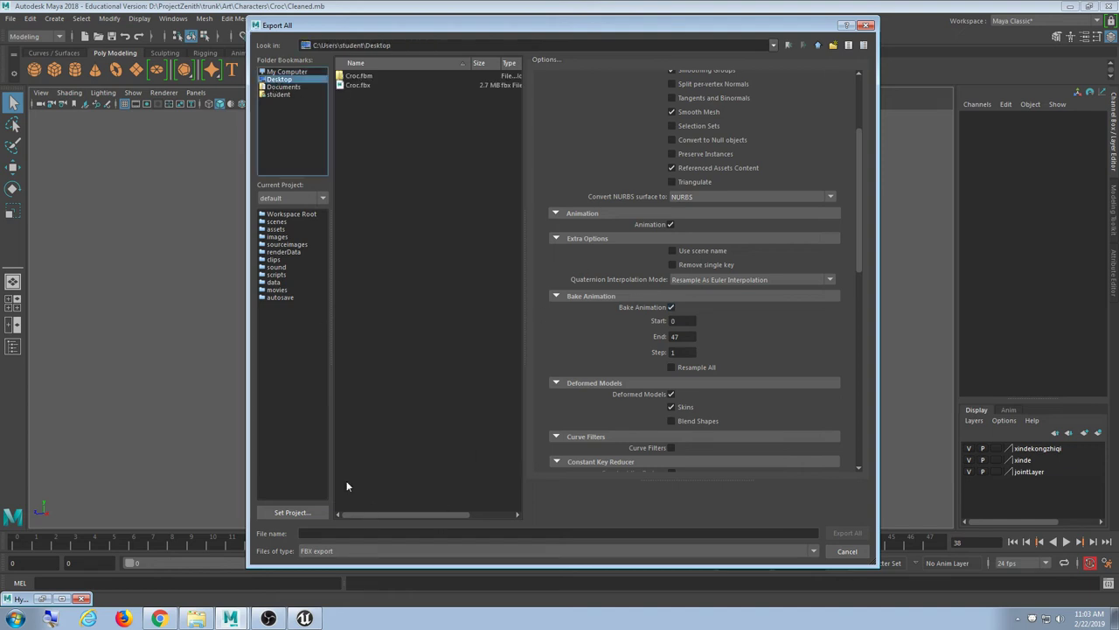
click(348, 535)
text(Walk)
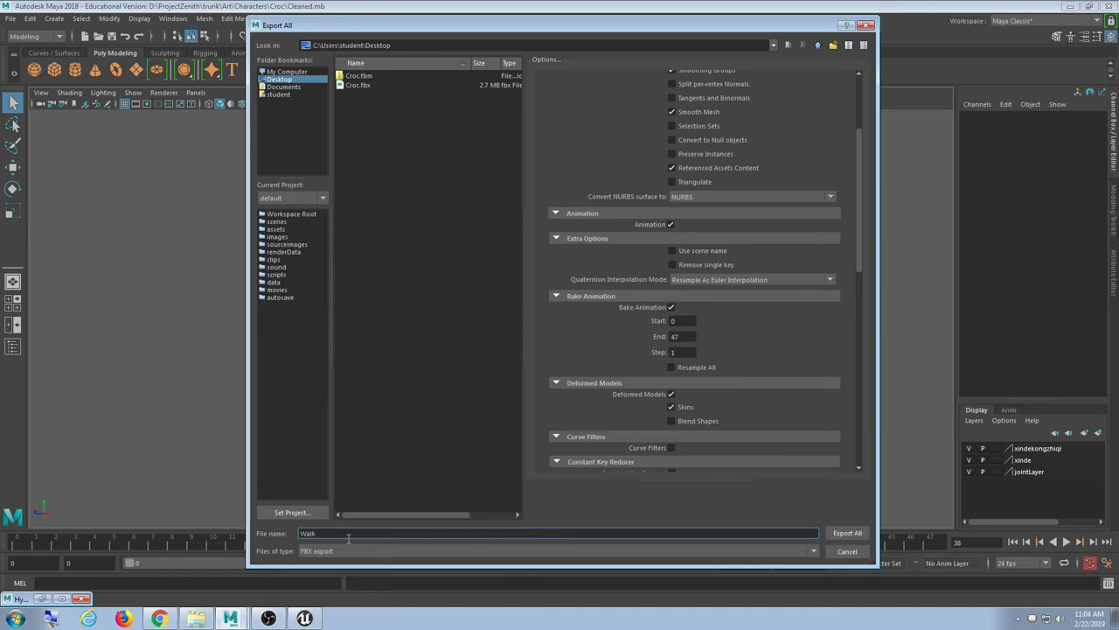
key(Return)
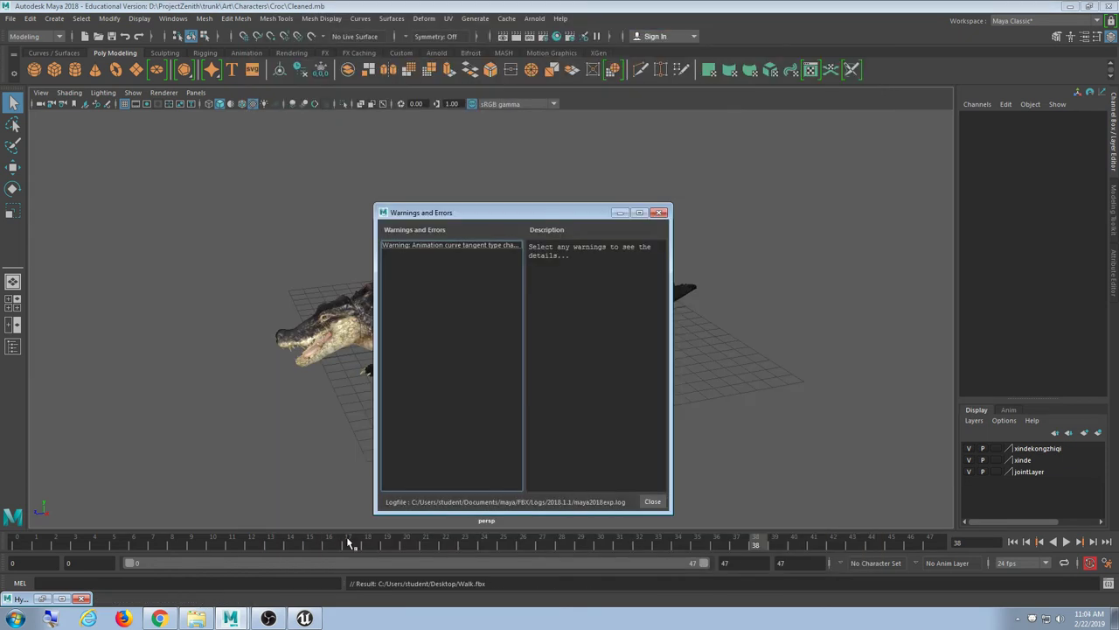
Dismiss the export warnings, then select the whole crocodile rig and set the timeline to frame 0.
click(658, 213)
drag(814, 157, 452, 512)
key(alt+v)
drag(847, 543, 11, 569)
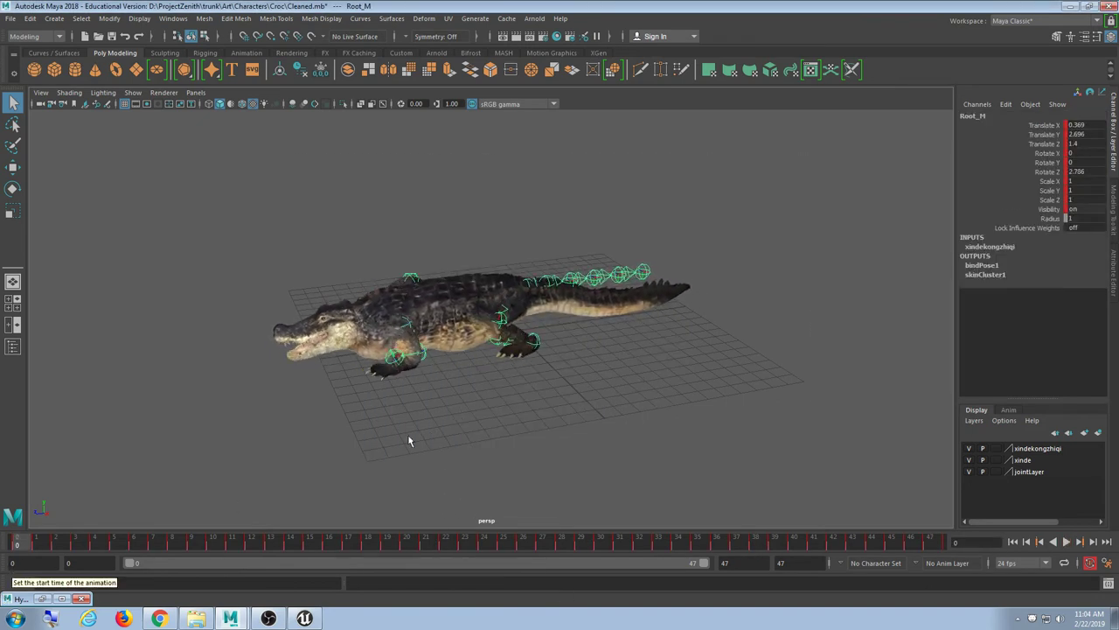
click(677, 198)
drag(677, 198, 184, 361)
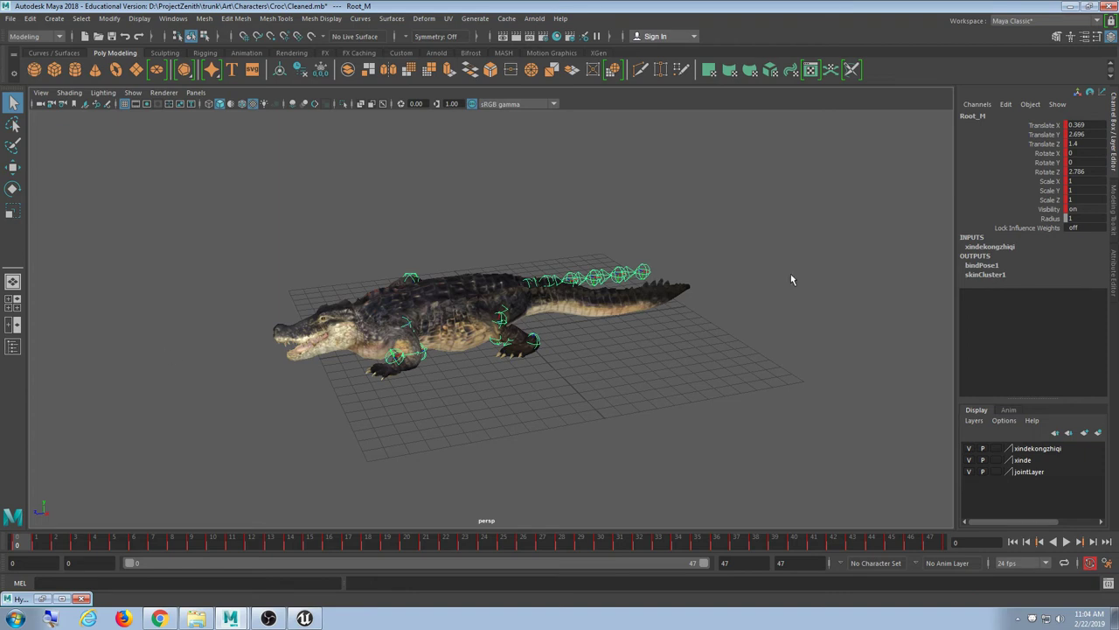
click(1087, 273)
click(845, 306)
drag(787, 183, 315, 389)
click(598, 367)
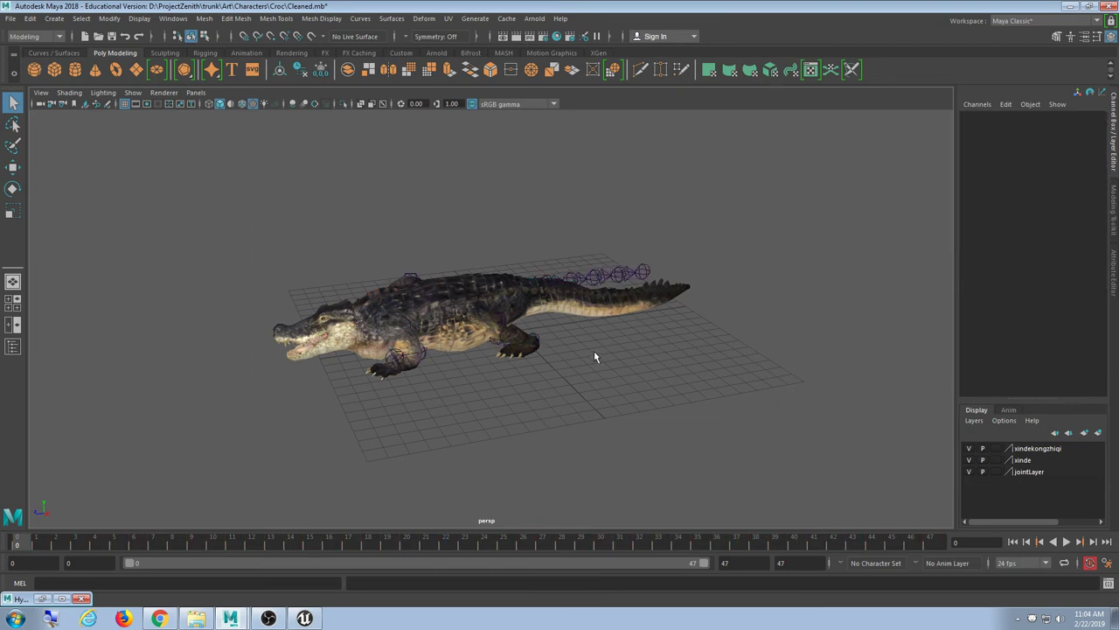
drag(778, 192, 230, 409)
click(568, 396)
drag(824, 200, 188, 424)
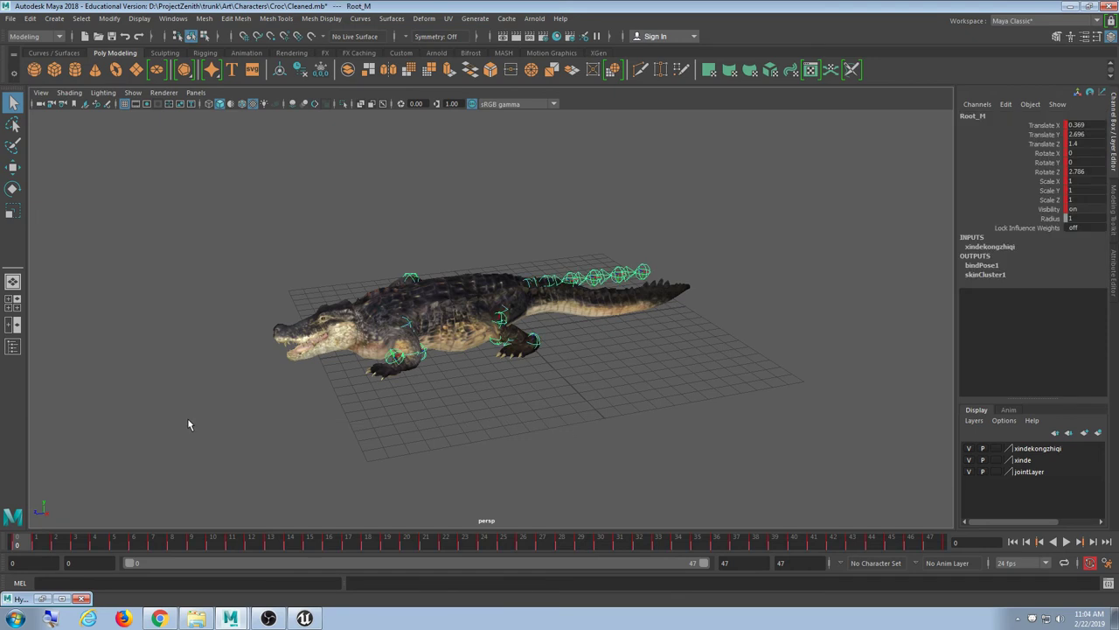
click(564, 449)
Select the crocodile with all its joints and return the skin to its bind pose using the Rigging menu set.
drag(753, 140, 157, 475)
scroll(433, 377, up, 3)
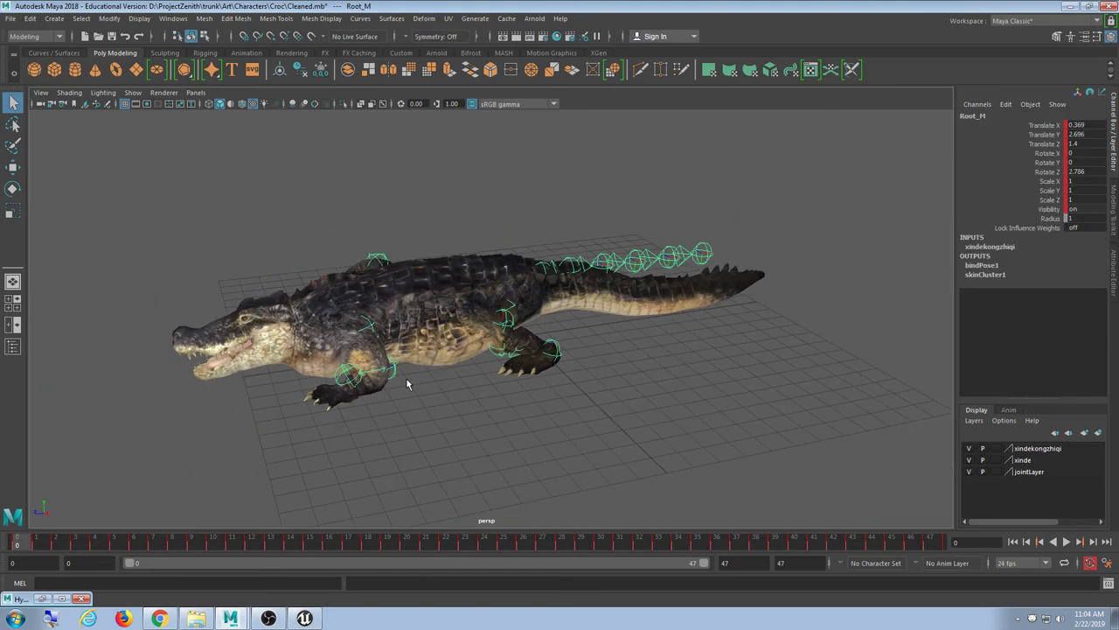
drag(221, 171, 570, 334)
click(35, 36)
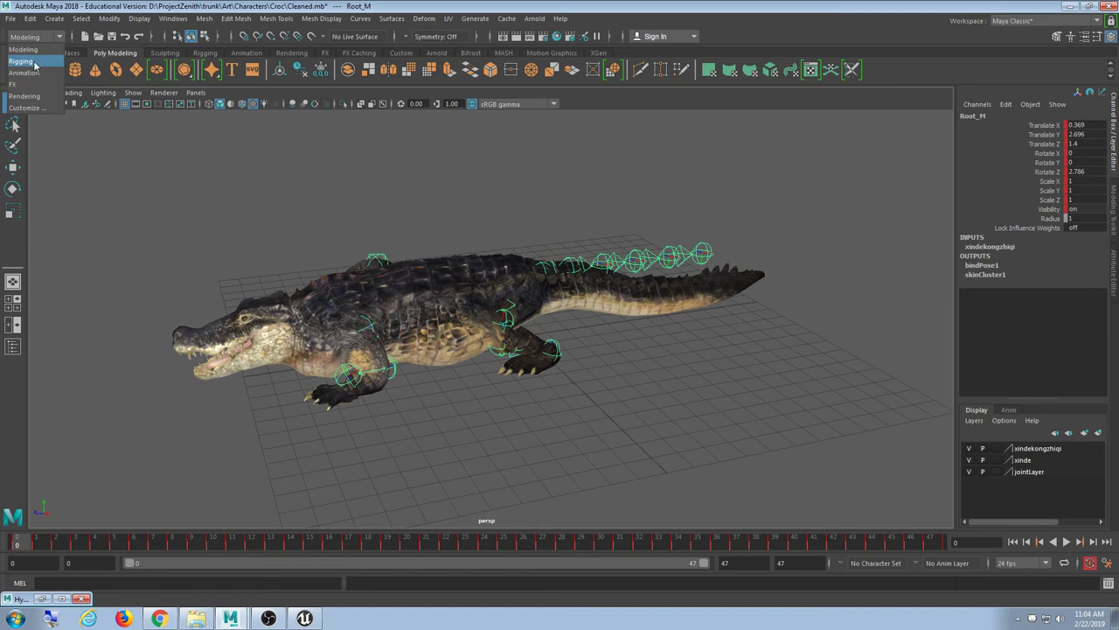
click(21, 61)
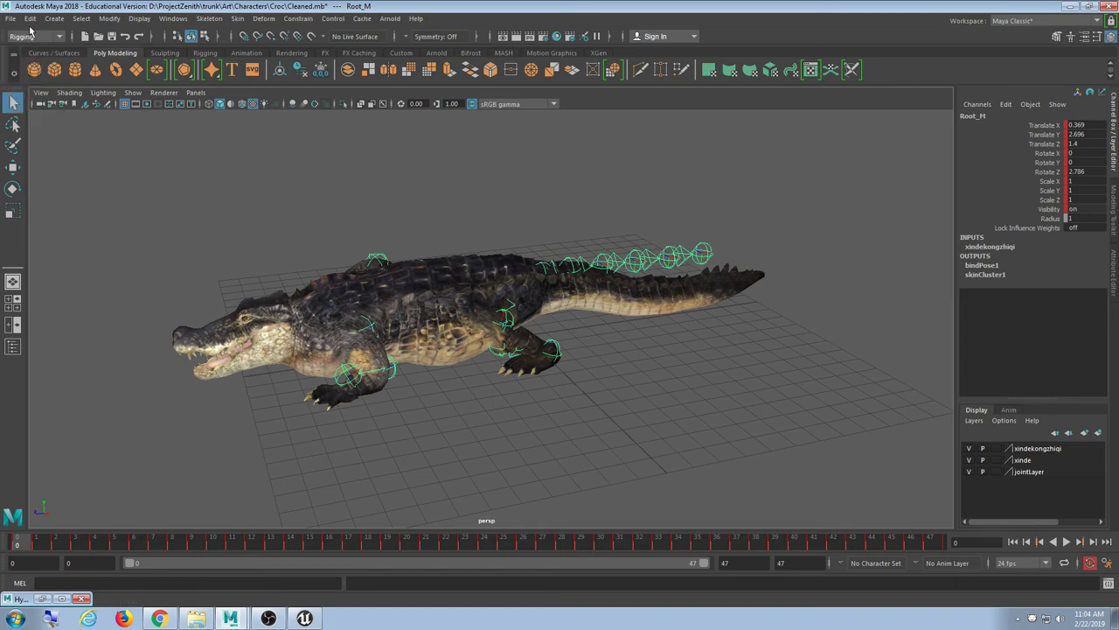
click(237, 19)
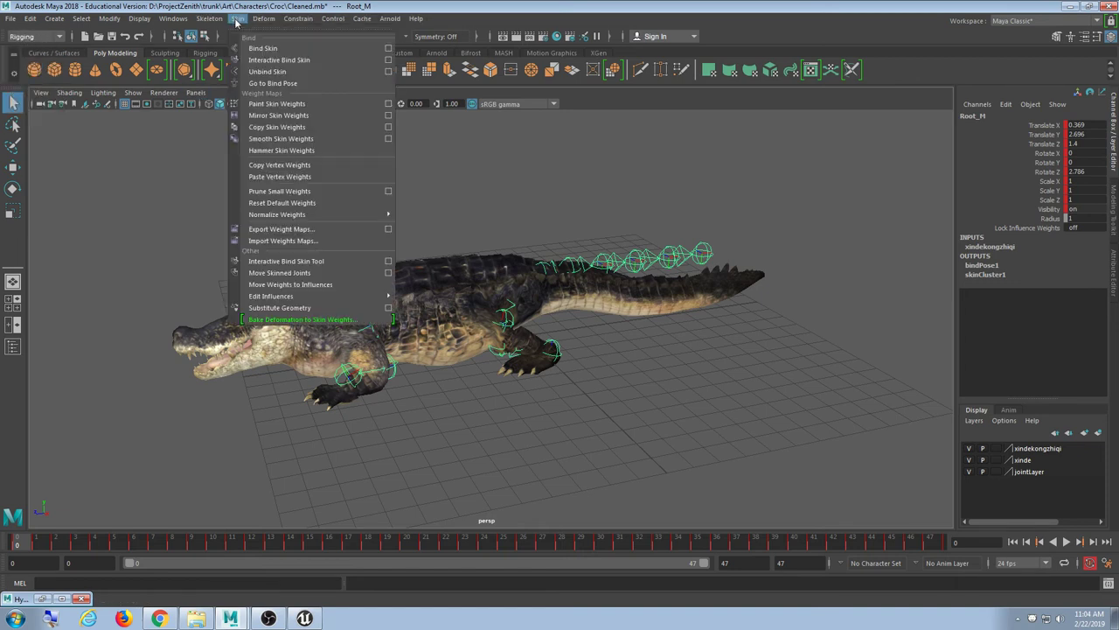
click(289, 83)
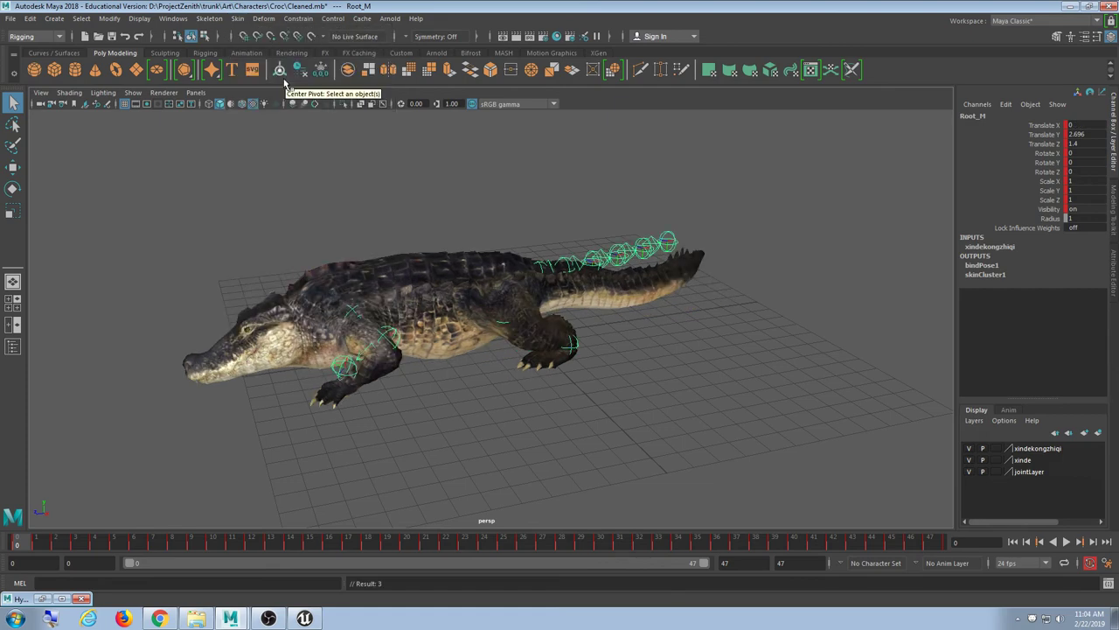
alt+drag(577, 151, 499, 365)
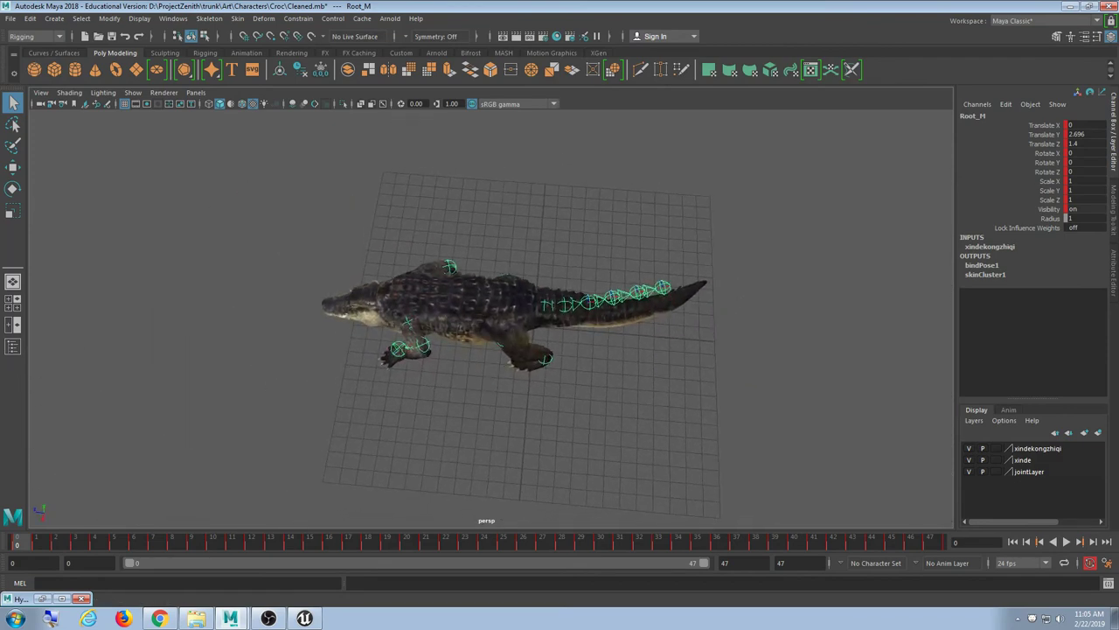
Switch to the Unreal Engine editor and enlarge the Content Browser.
click(1068, 7)
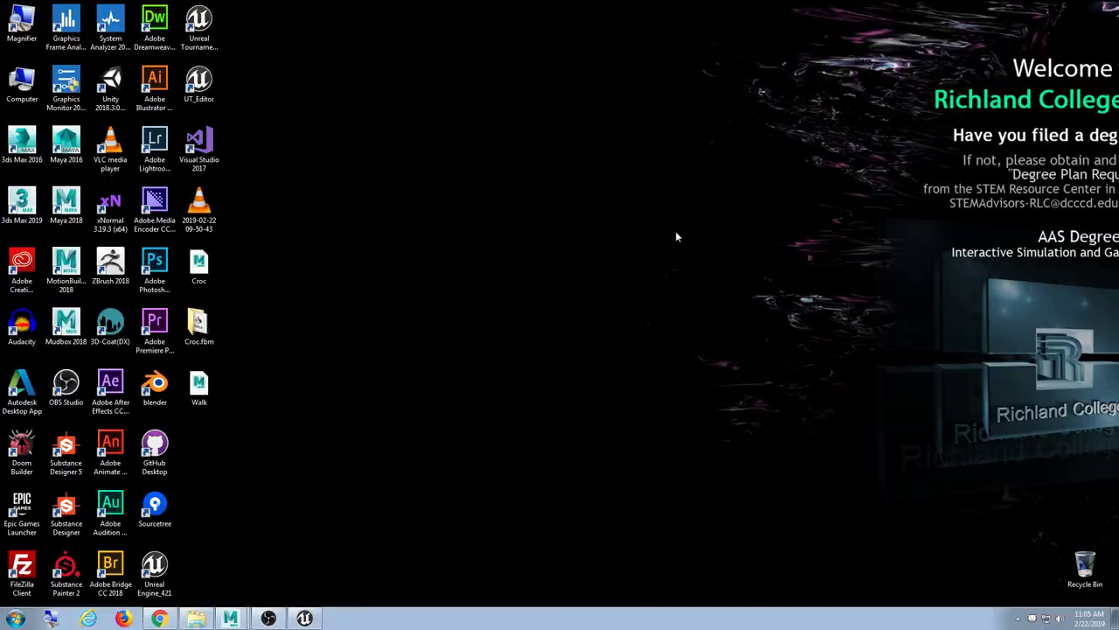
click(305, 619)
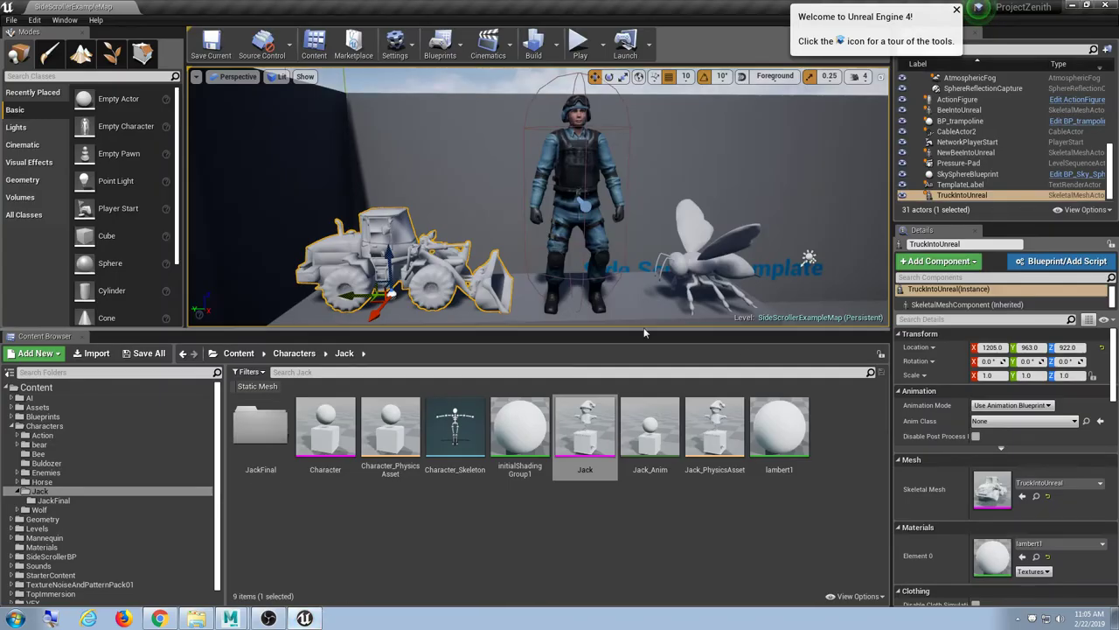
scroll(574, 273, down, 5)
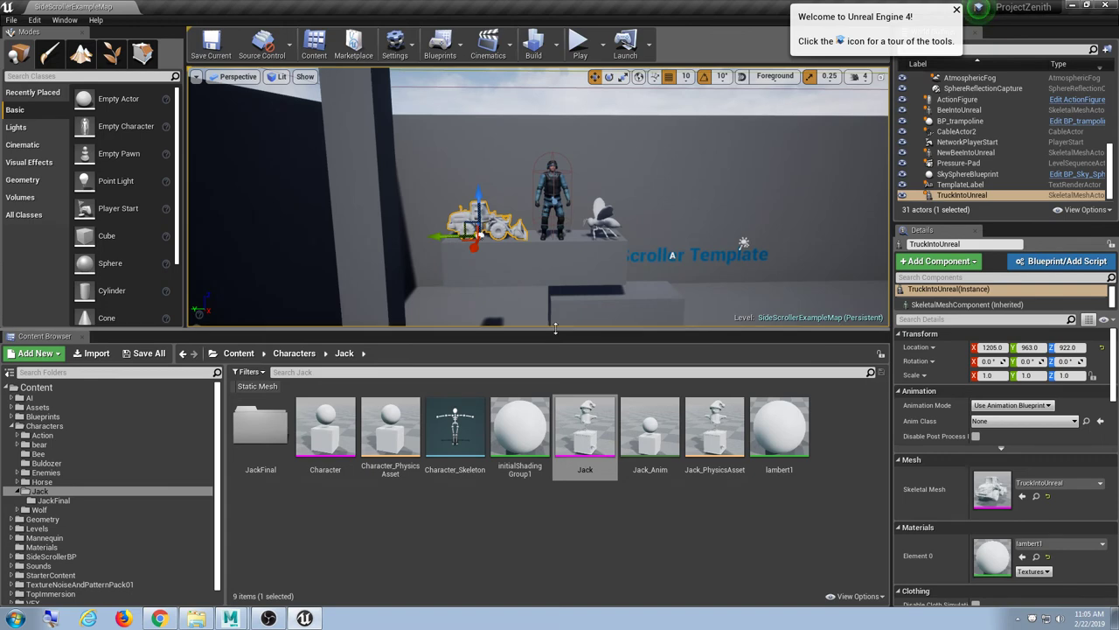
drag(551, 332, 481, 202)
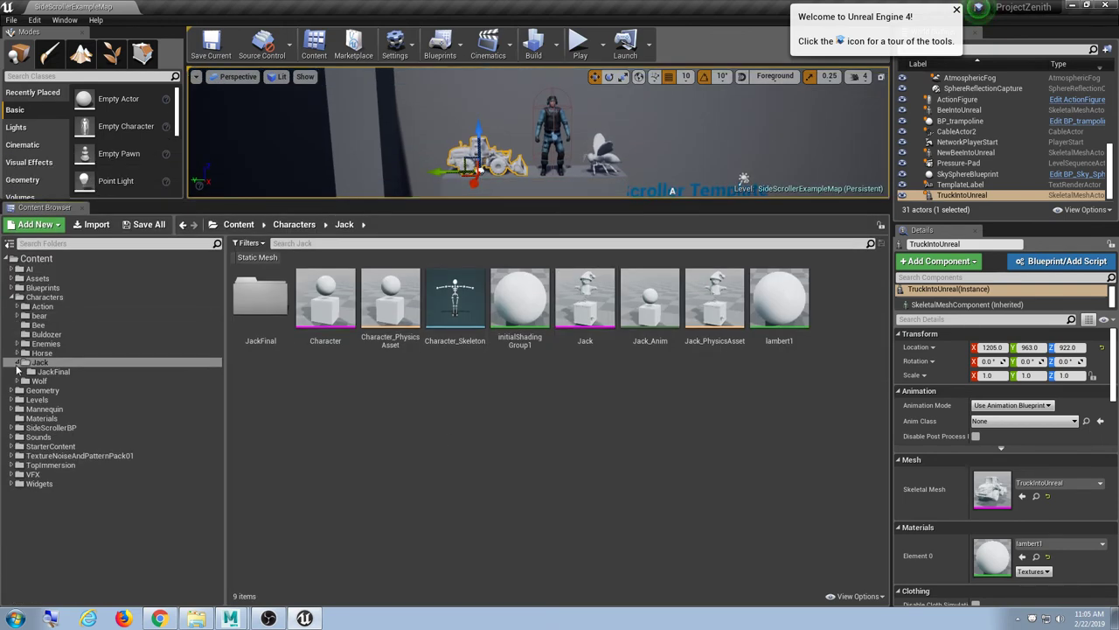
Collapse the Jack folder in the content tree and show the contents of the Characters folder.
double_click(201, 362)
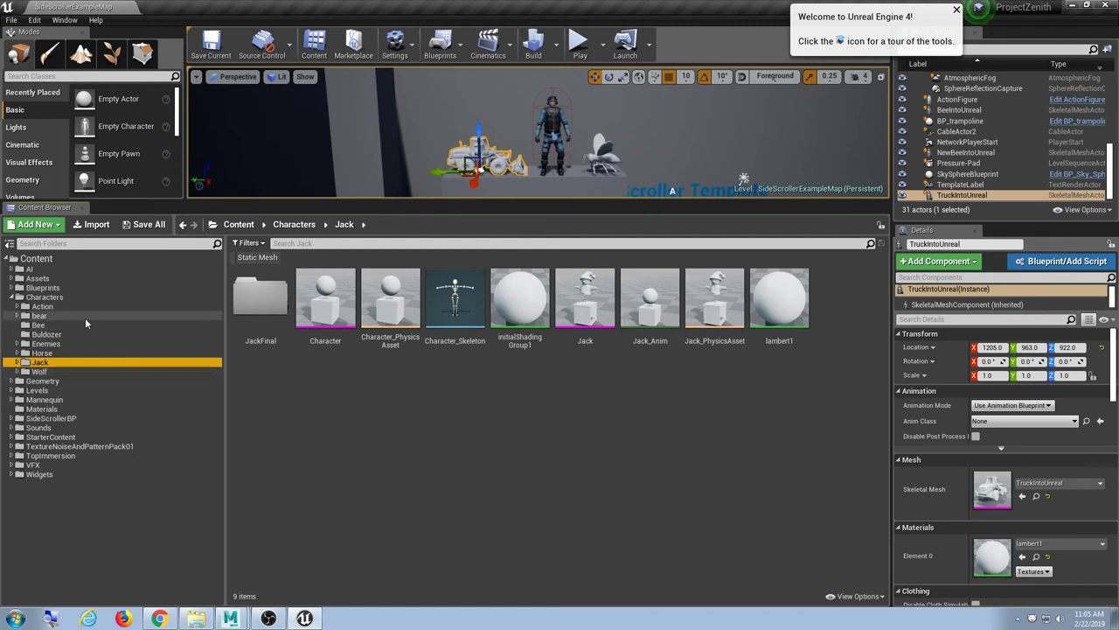
click(49, 298)
click(11, 297)
click(11, 297)
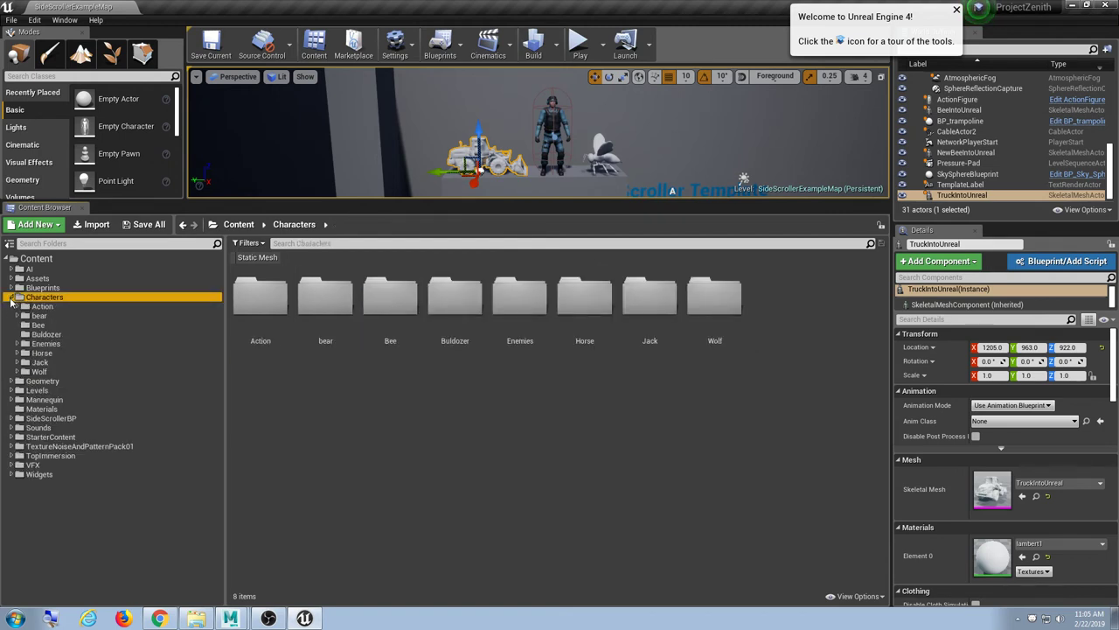
click(452, 414)
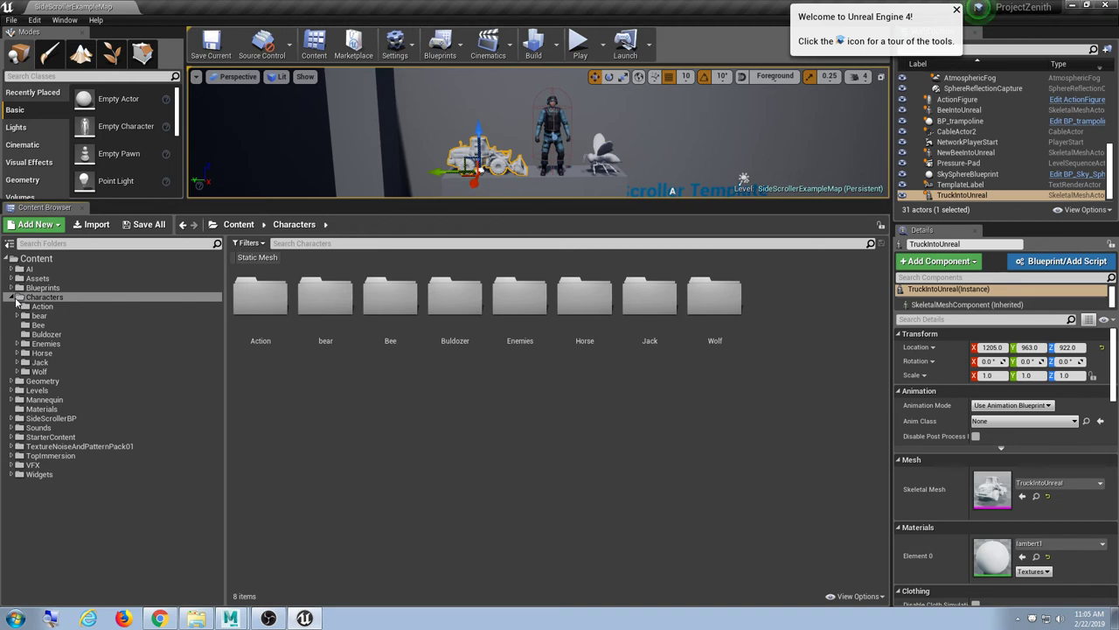
Create a folder named Croc inside the Characters folder and open it.
right_click(277, 402)
click(319, 74)
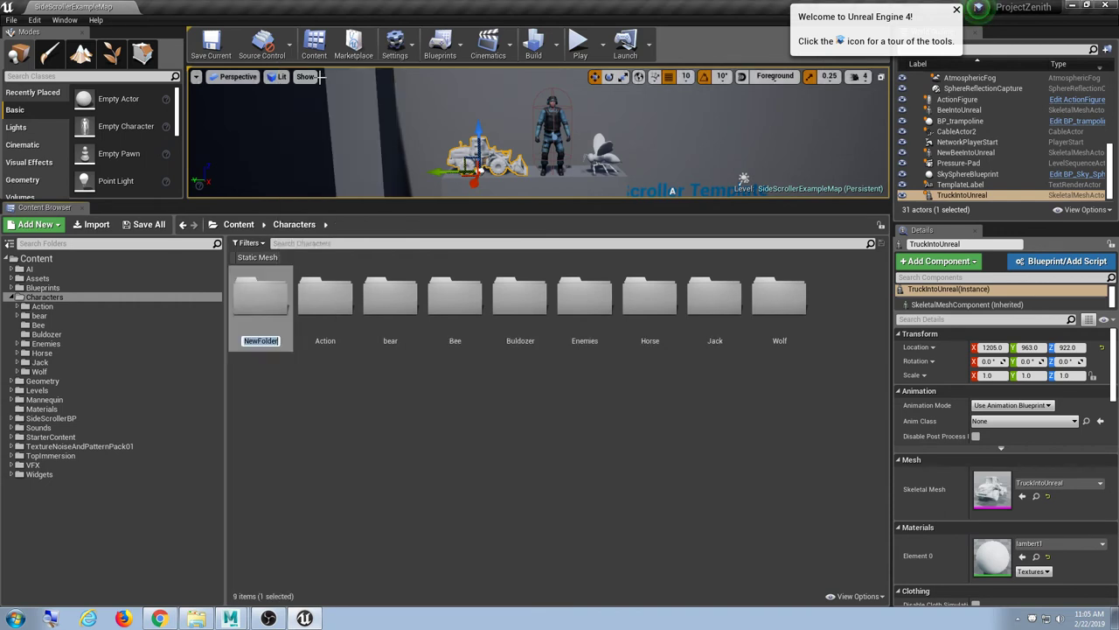
text(Croc)
key(Return)
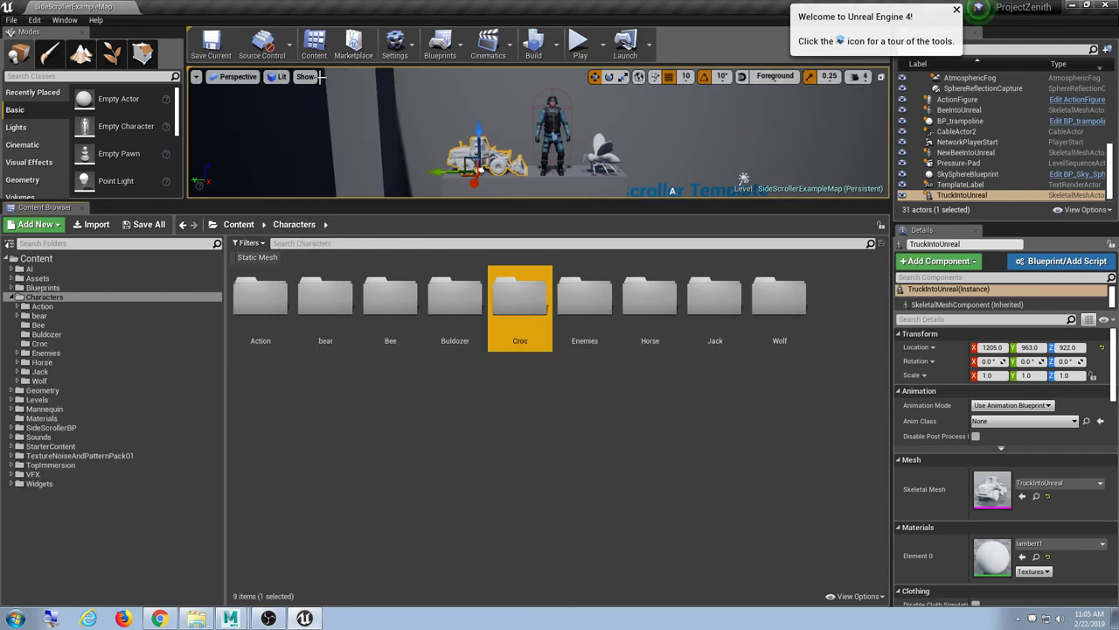
double_click(591, 304)
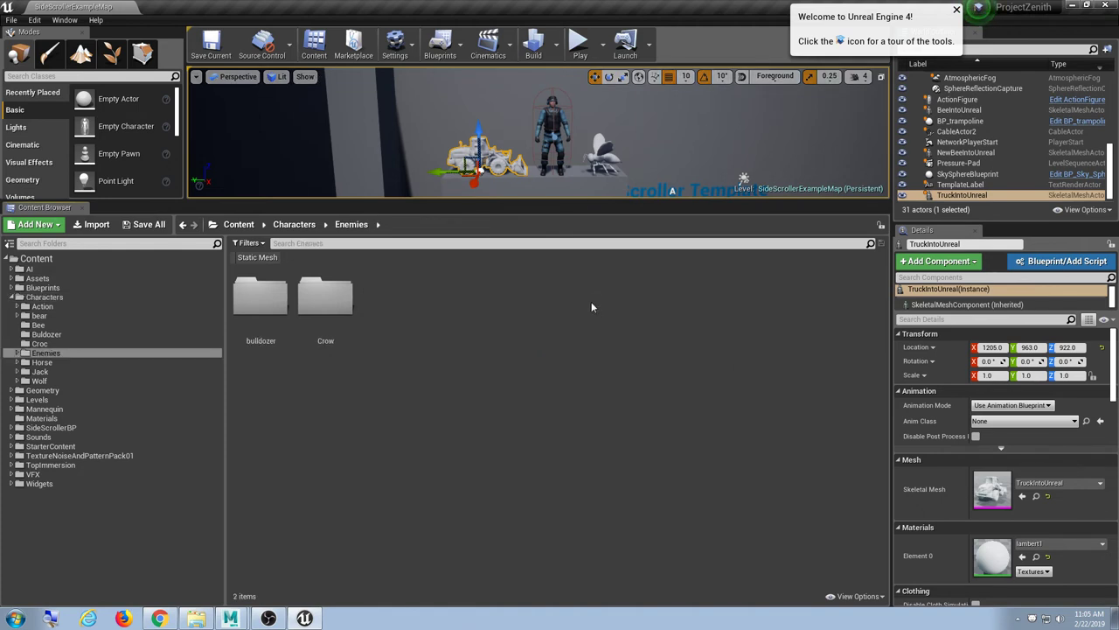
click(48, 343)
click(353, 319)
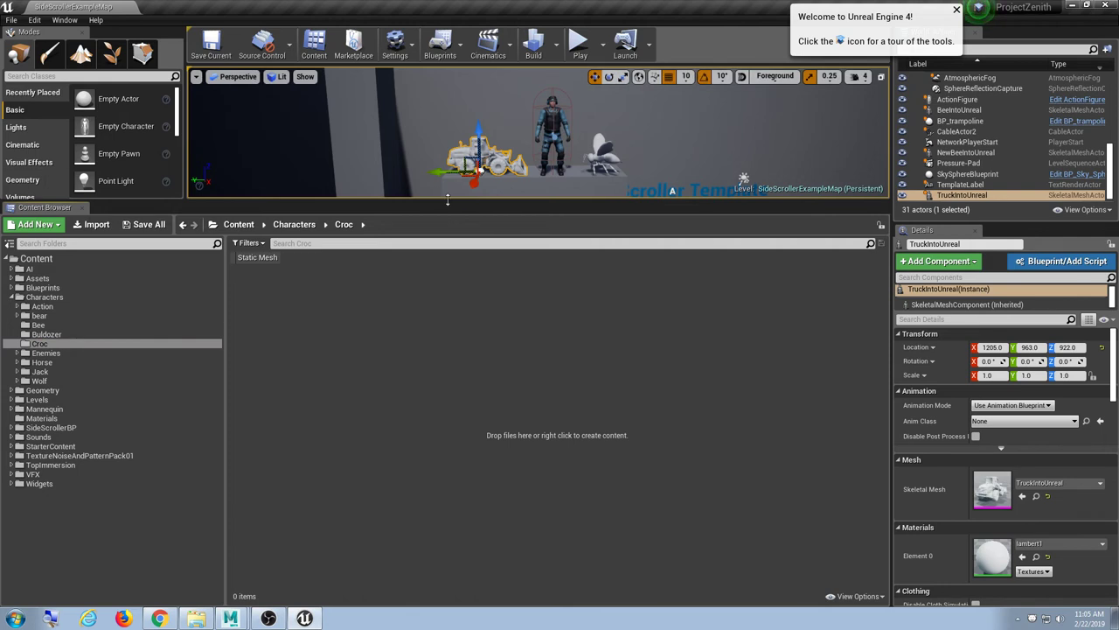
Import the Walk FBX file from the Desktop into the Croc folder as a skeletal mesh with its animations.
click(92, 225)
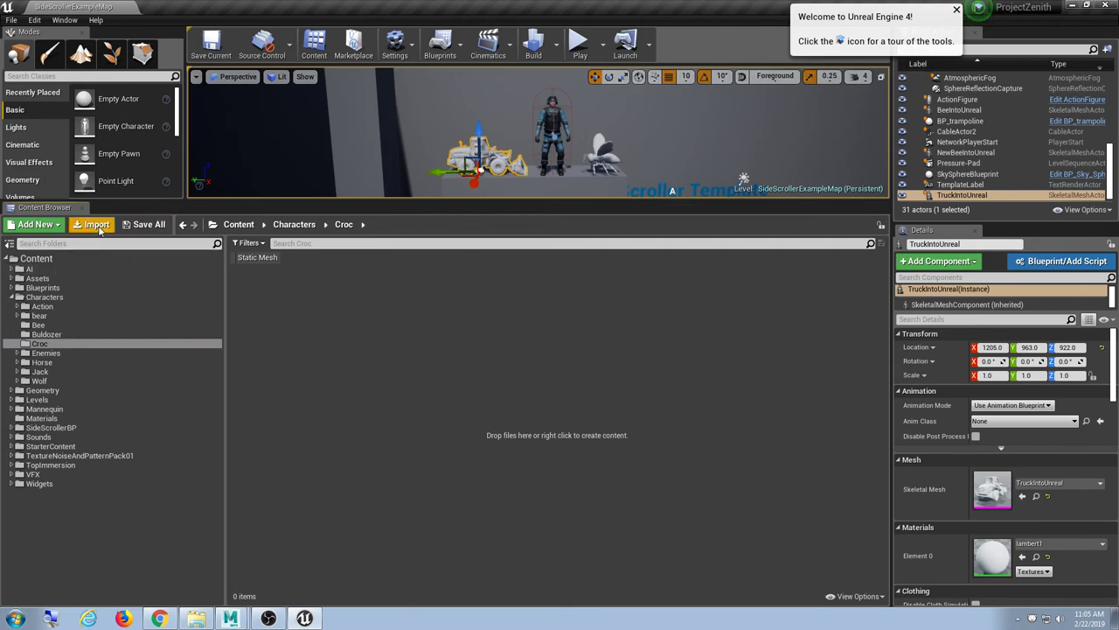
click(46, 91)
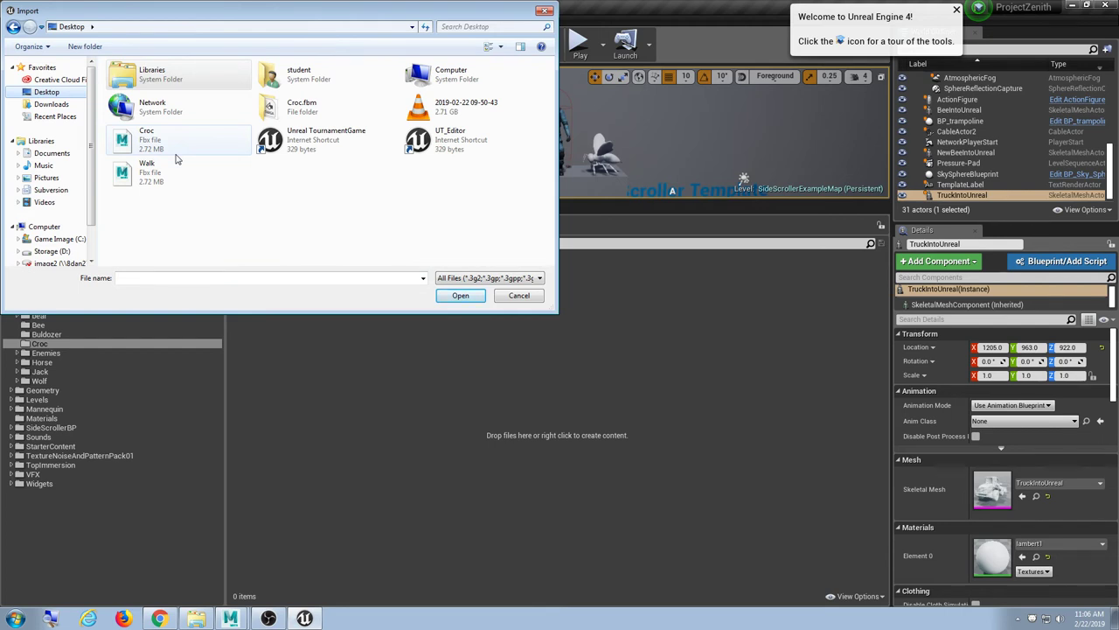
click(217, 186)
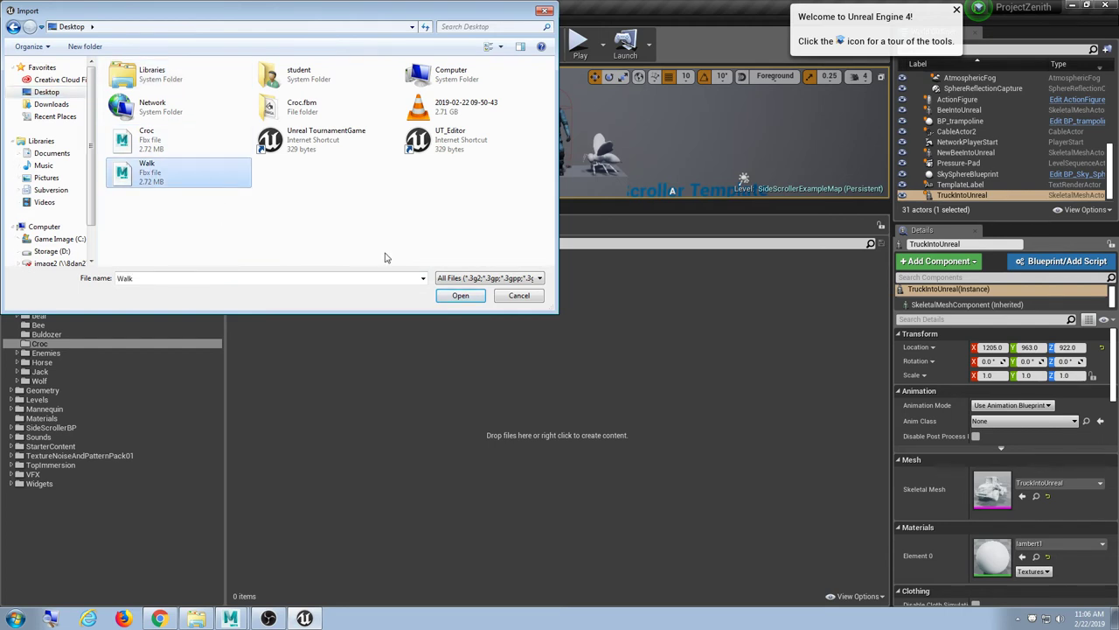
click(459, 296)
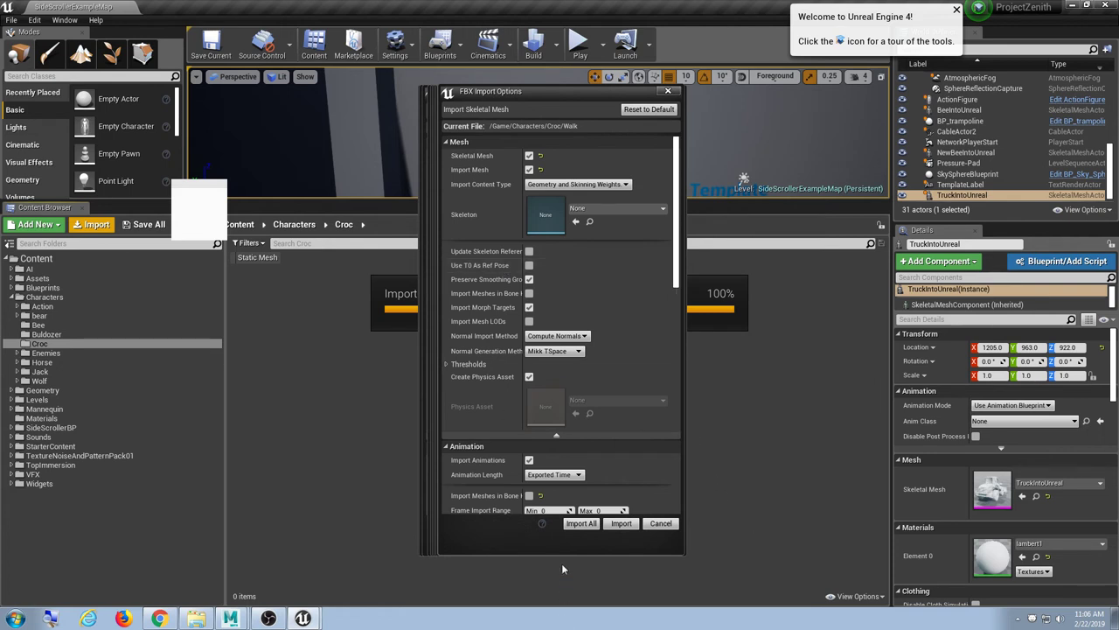
click(581, 523)
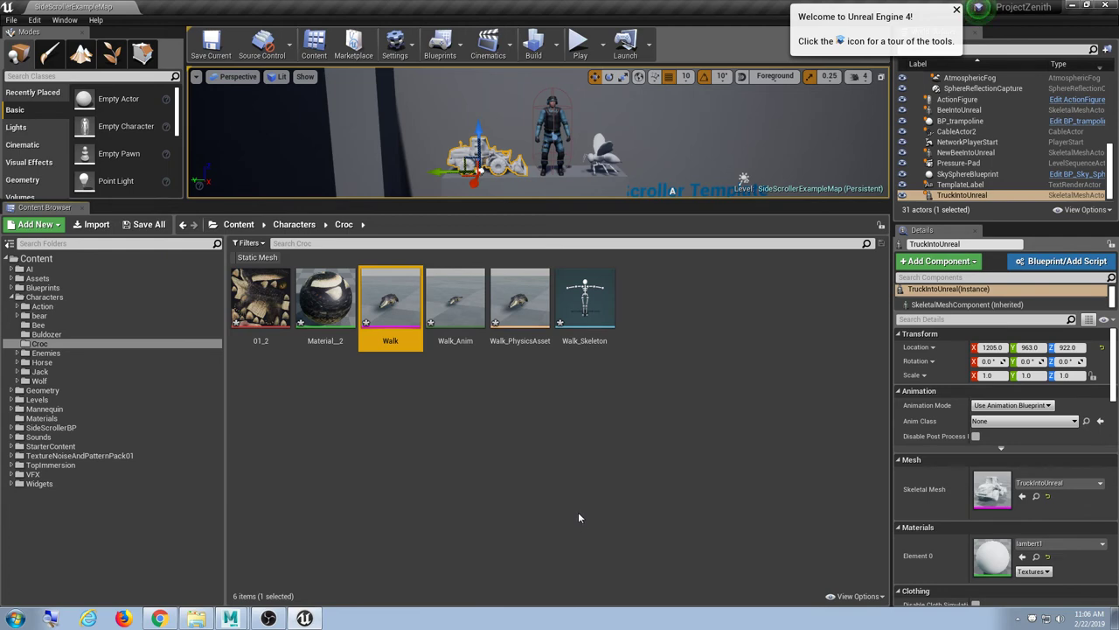
Open the Walk skeletal mesh, dock its editor in the main window and examine the crocodile's mesh up close.
double_click(393, 315)
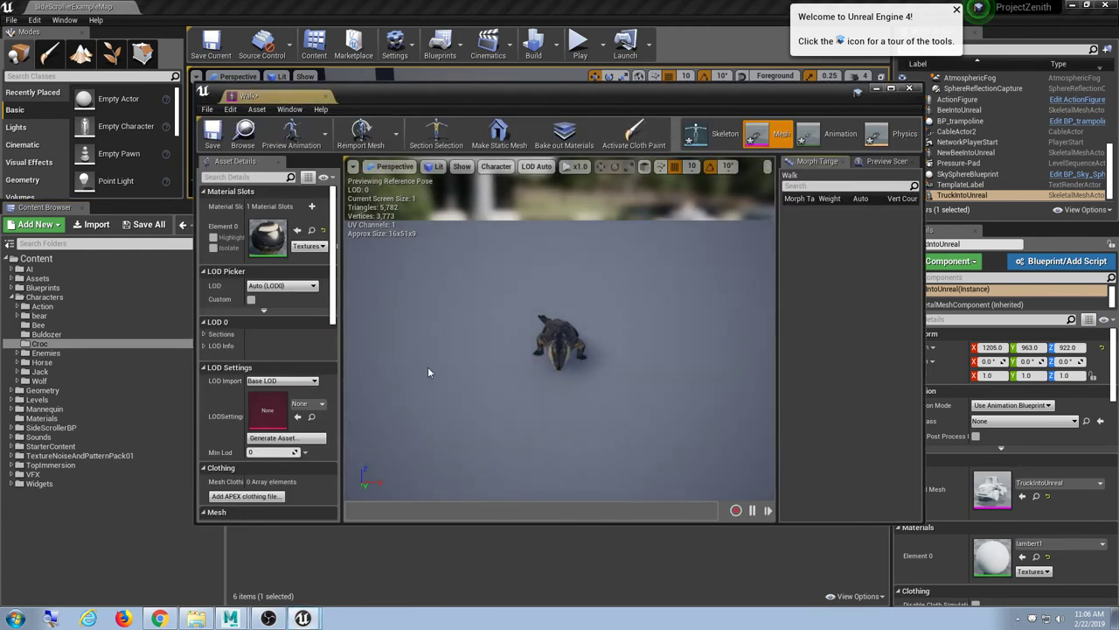
alt+drag(609, 378, 525, 378)
scroll(609, 378, up, 5)
scroll(608, 378, down, 6)
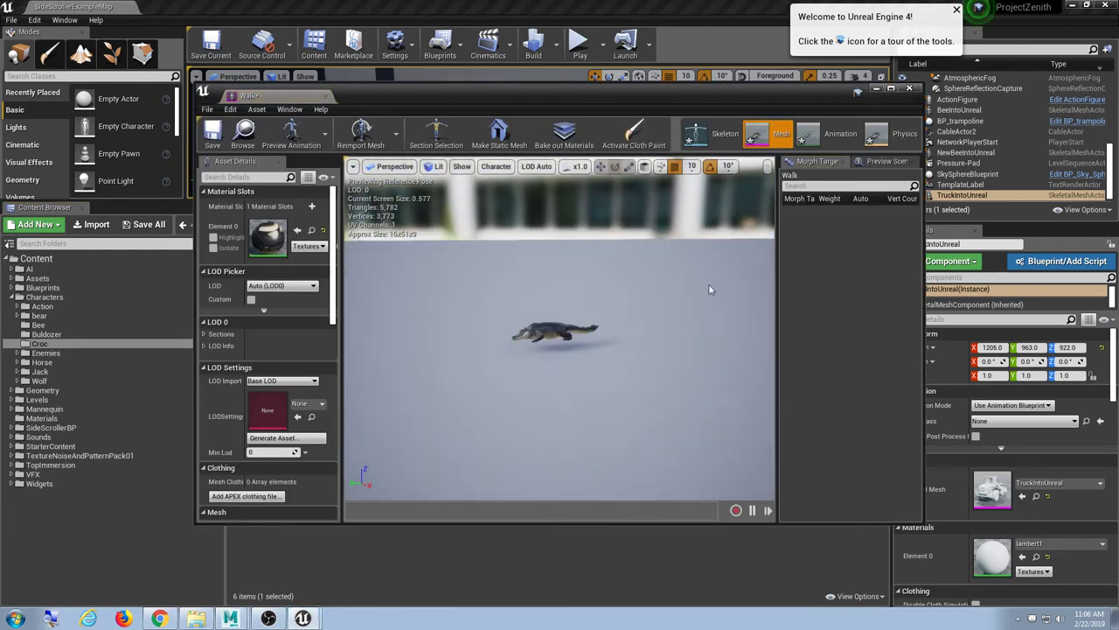
drag(262, 95, 262, 7)
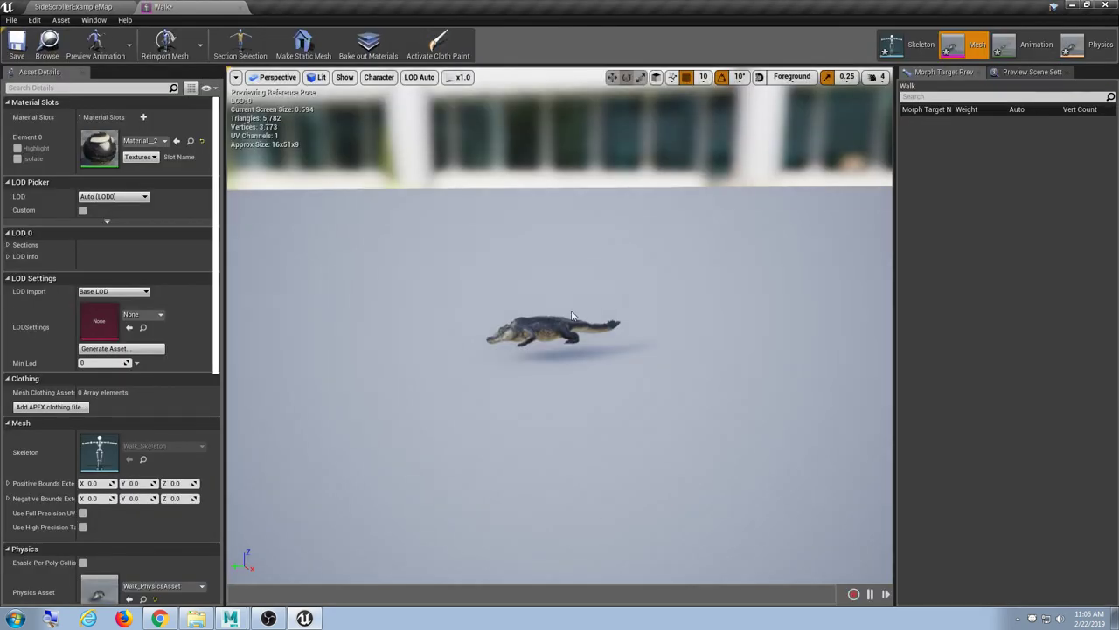
scroll(572, 311, up, 6)
scroll(573, 315, down, 10)
scroll(573, 314, up, 10)
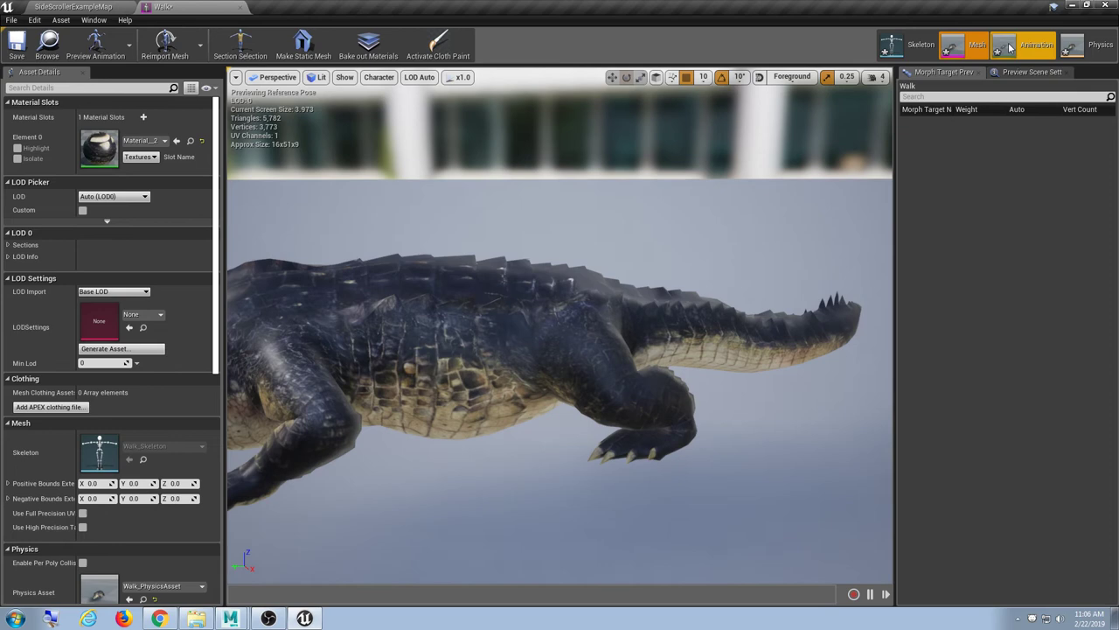
Open the crocodile's walk animation, examine its playback from several sides and close the animation editor.
click(1032, 45)
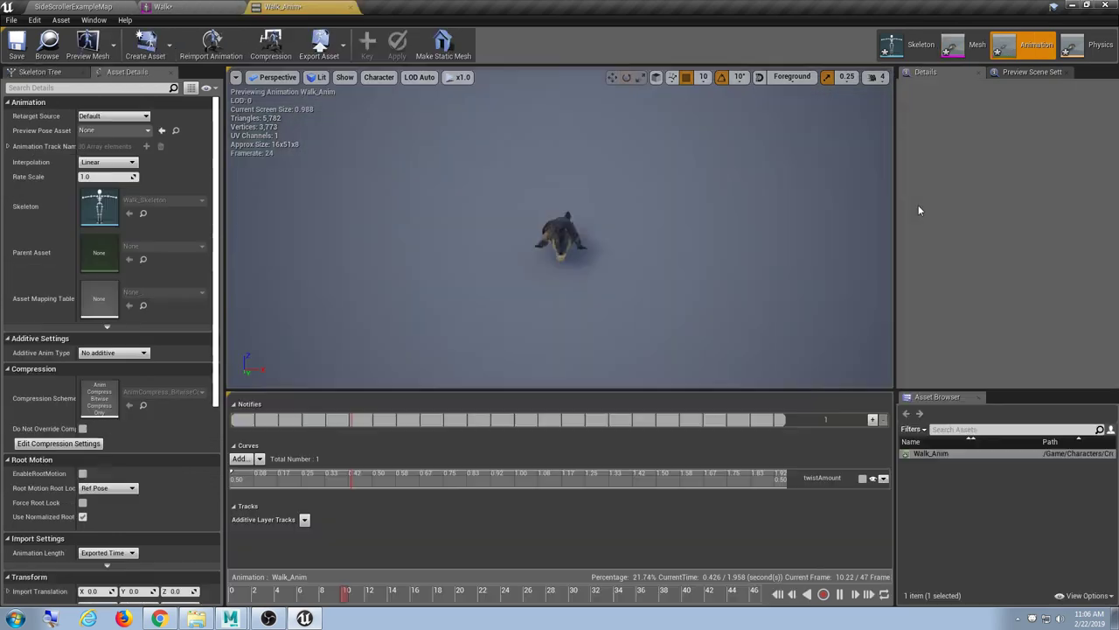
alt+drag(524, 282, 743, 282)
scroll(528, 284, up, 10)
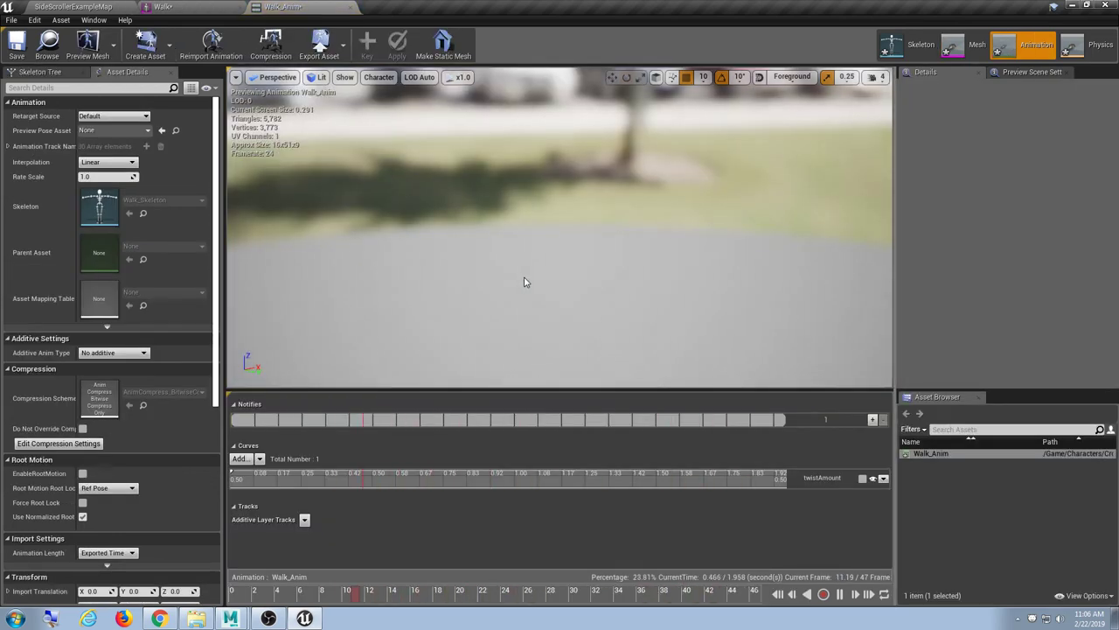
scroll(524, 277, down, 10)
scroll(525, 282, up, 10)
scroll(524, 282, down, 10)
alt+drag(525, 281, 564, 282)
scroll(643, 266, up, 10)
scroll(643, 266, down, 6)
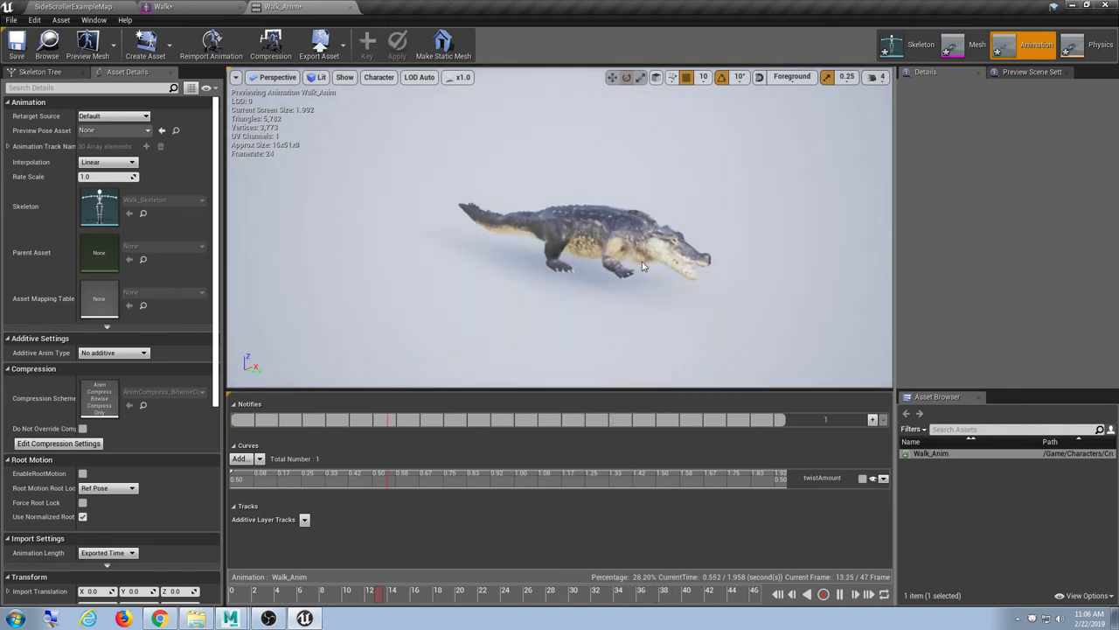
drag(643, 265, 685, 275)
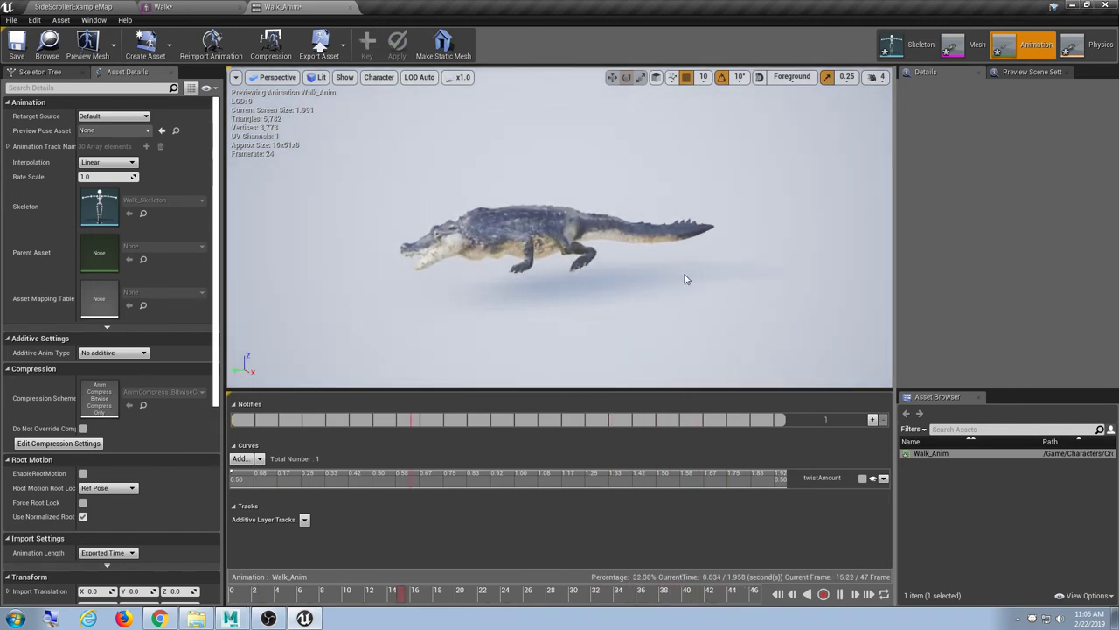
click(350, 7)
scroll(487, 302, down, 5)
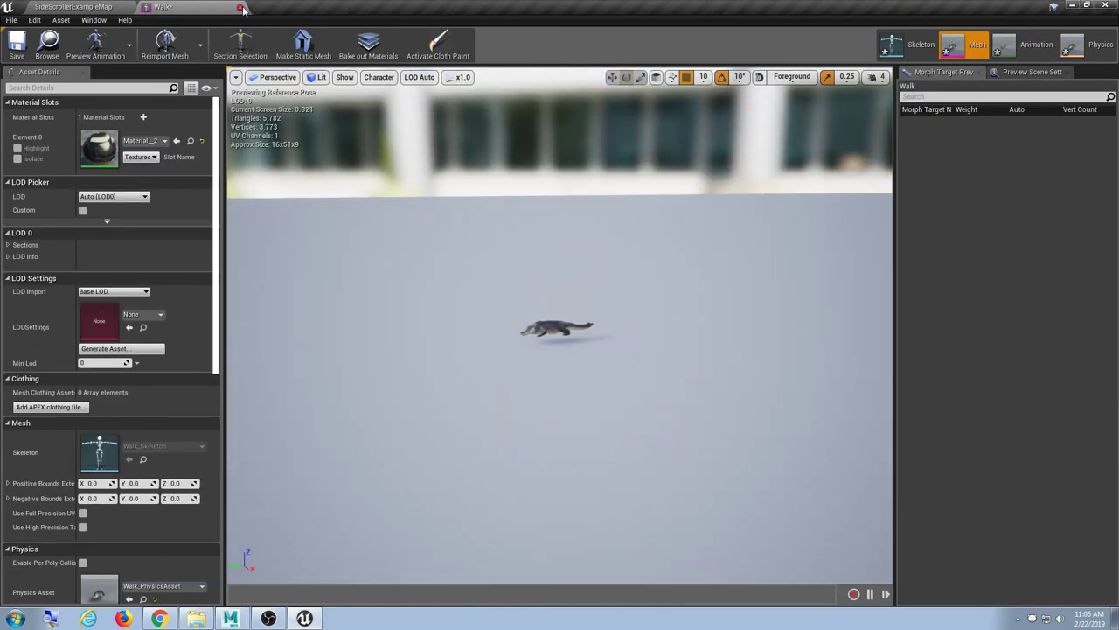
Close the skeletal mesh editor and place two copies of the Walk crocodile mesh in the level.
click(241, 7)
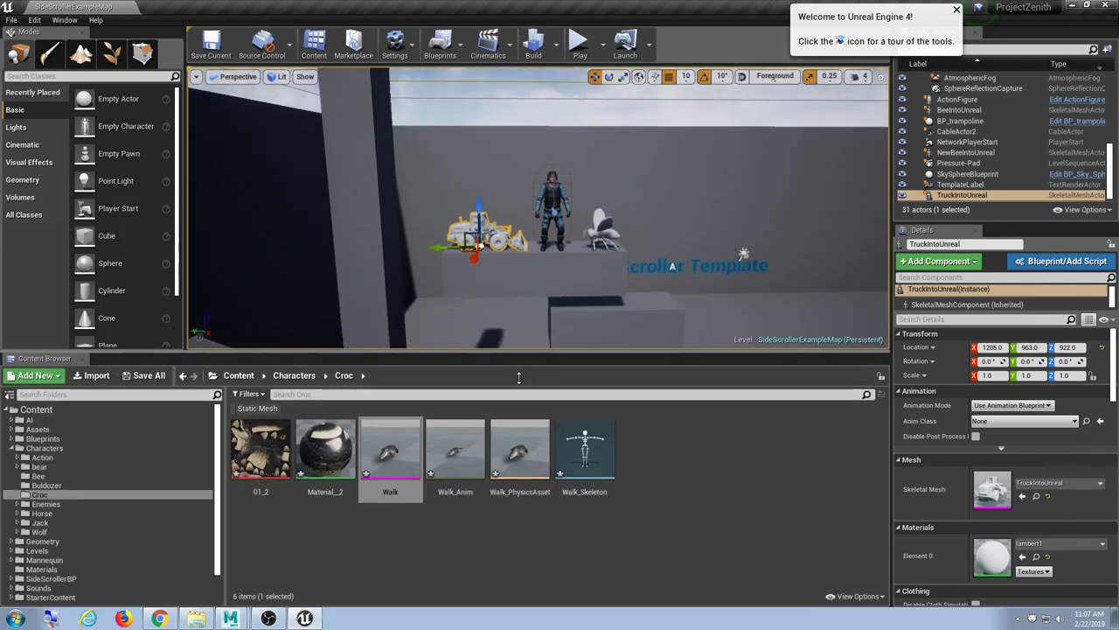
drag(519, 377, 518, 436)
drag(390, 507, 313, 351)
scroll(452, 338, down, 2)
drag(390, 511, 502, 389)
Move the second crocodile towards the bee's platform, to a location of about X 1200.9, Y 505.4, Z 960.2.
right_drag(696, 392, 506, 334)
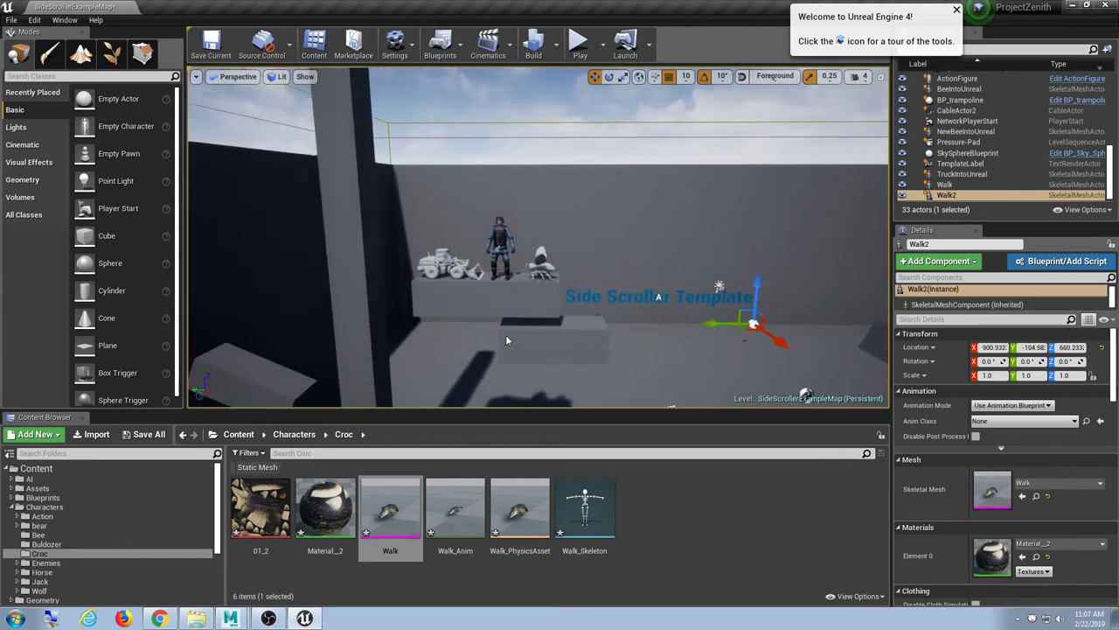
scroll(506, 334, down, 1)
drag(705, 318, 584, 276)
scroll(585, 276, up, 6)
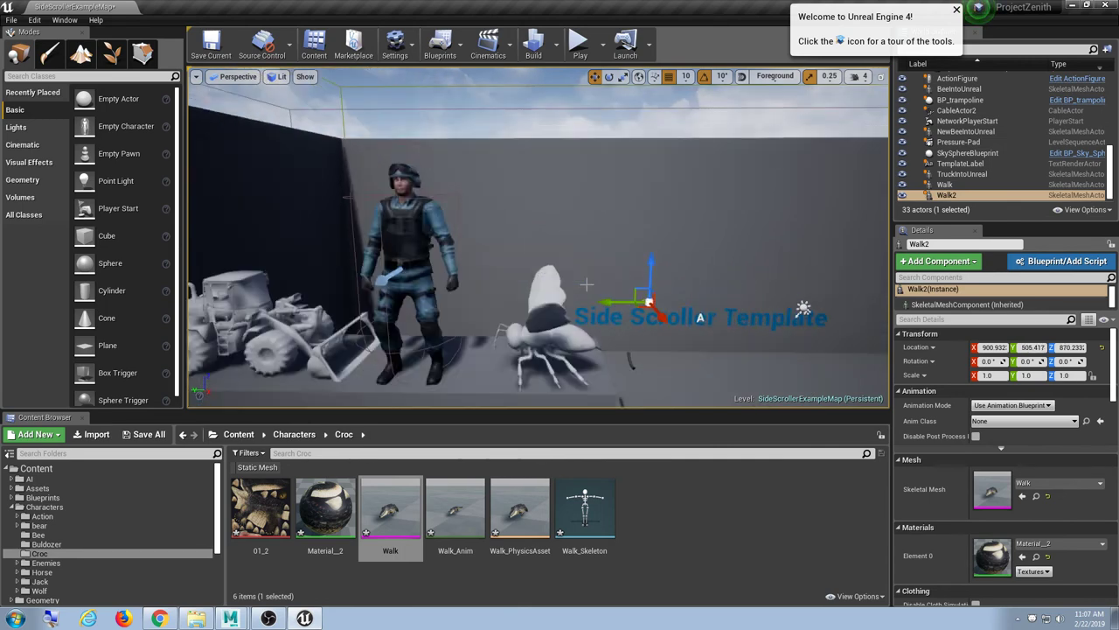
right_drag(569, 289, 540, 335)
drag(539, 335, 527, 330)
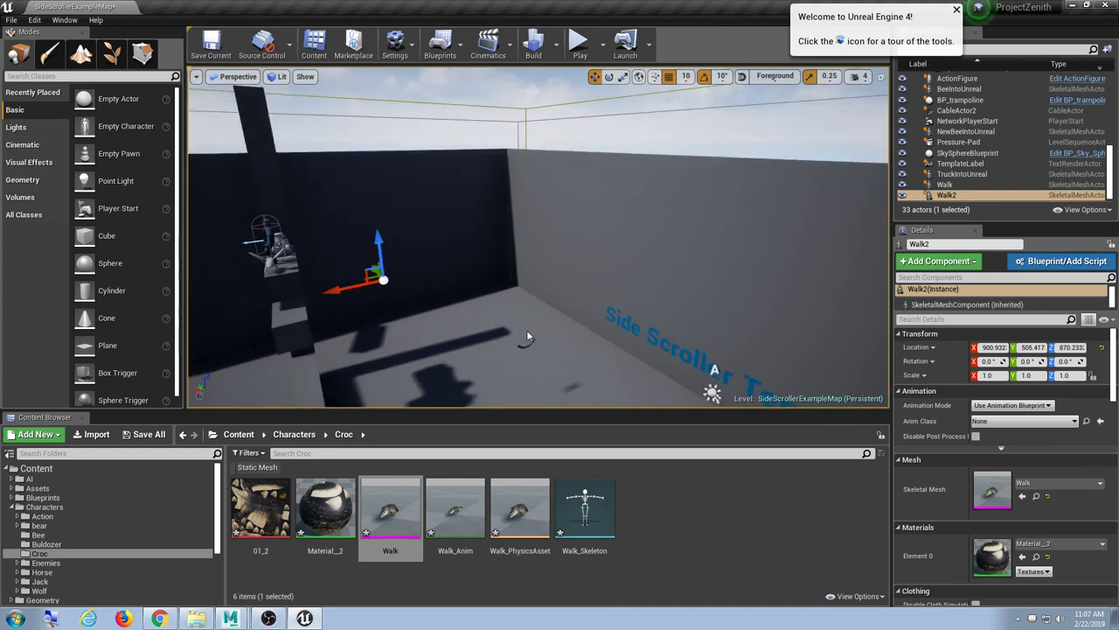
drag(349, 290, 216, 296)
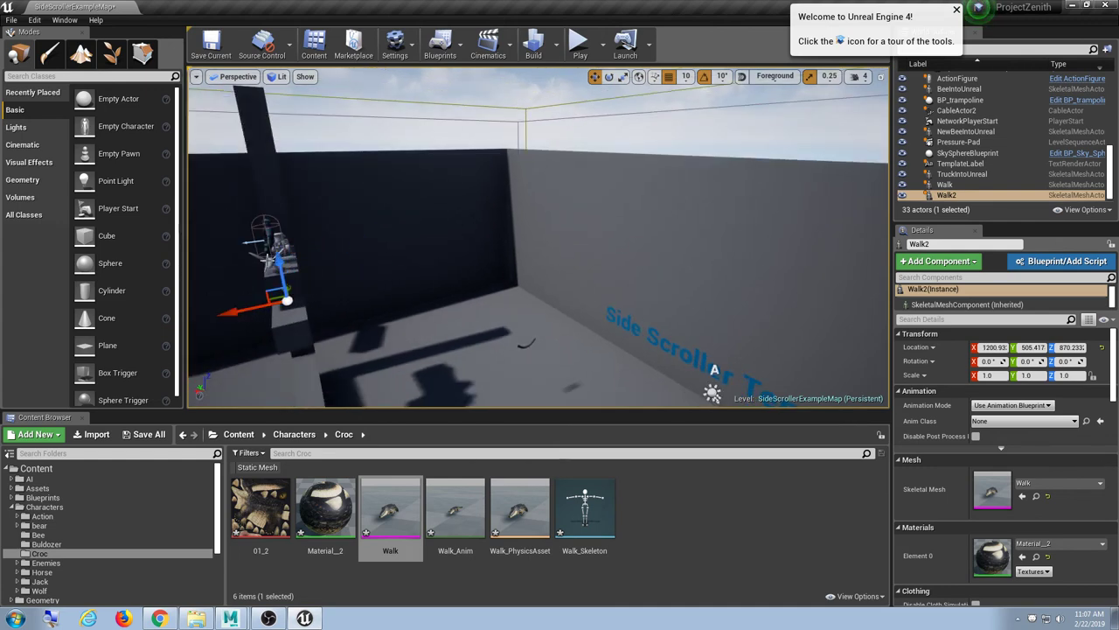
drag(287, 262, 281, 236)
Fine-tune the crocodile's placement beside the bee to a location of about X 1220.9, Y 555.4, Z 940.2.
right_drag(405, 345, 656, 345)
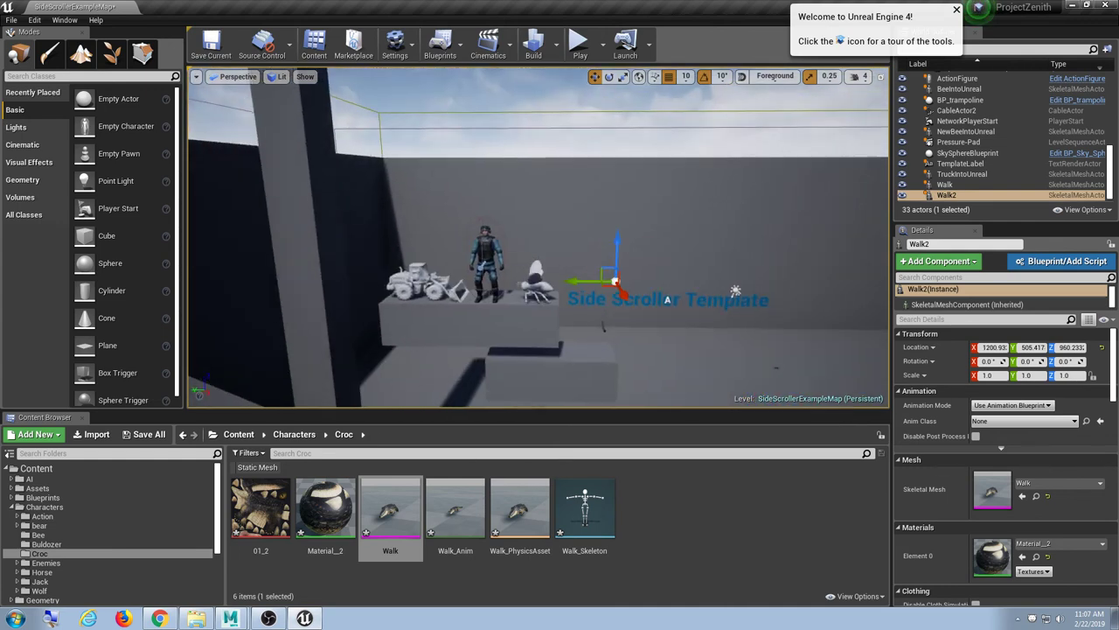
scroll(405, 346, up, 2)
mouse_move(457, 336)
right_down()
mouse_move(407, 328)
mouse_move(437, 328)
right_up()
scroll(669, 281, down, 1)
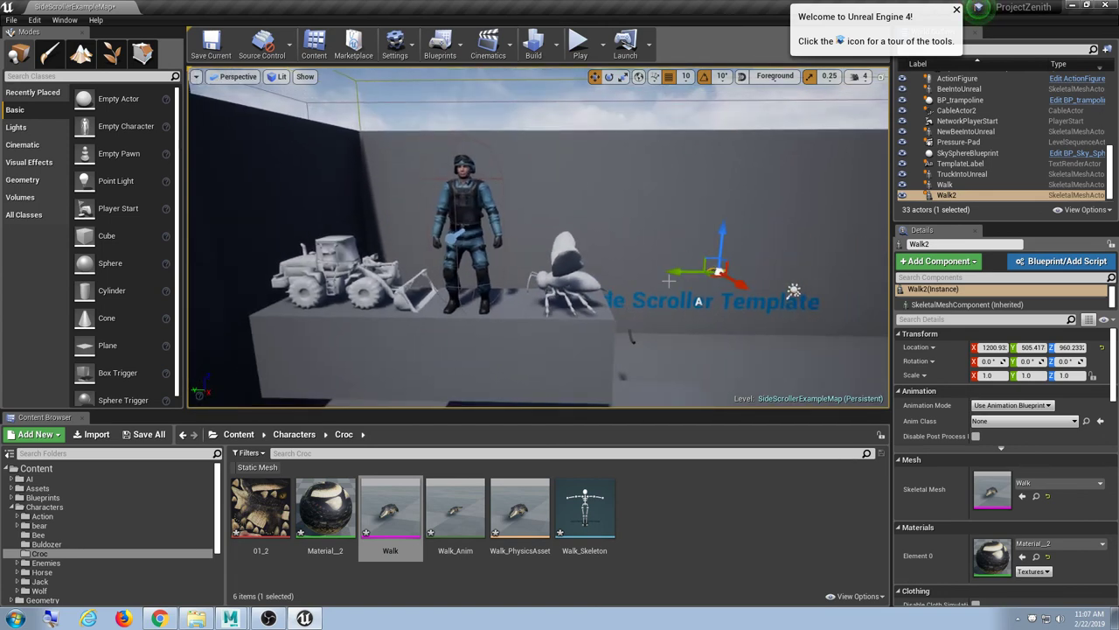
drag(680, 273, 632, 272)
drag(681, 229, 681, 247)
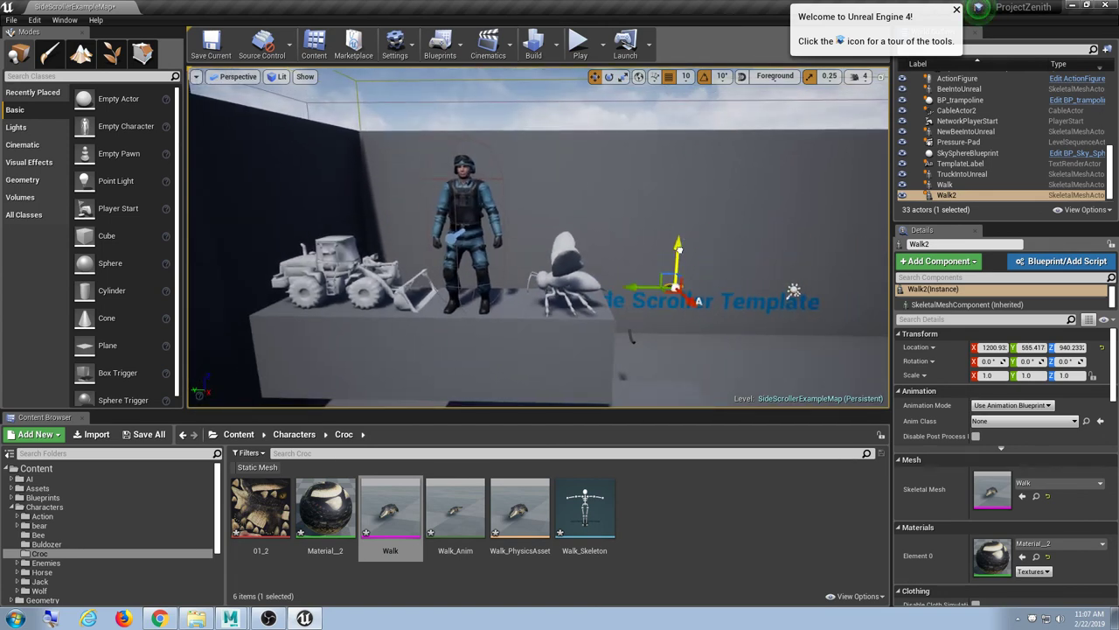
right_drag(725, 305, 626, 267)
scroll(464, 294, down, 3)
drag(608, 256, 506, 367)
Examine the crocodile's size against the bee and the soldier up close, and enlarge the Content Browser.
scroll(506, 285, up, 4)
alt+drag(565, 270, 546, 293)
alt+drag(412, 302, 414, 271)
right_drag(544, 310, 544, 311)
drag(473, 411, 462, 310)
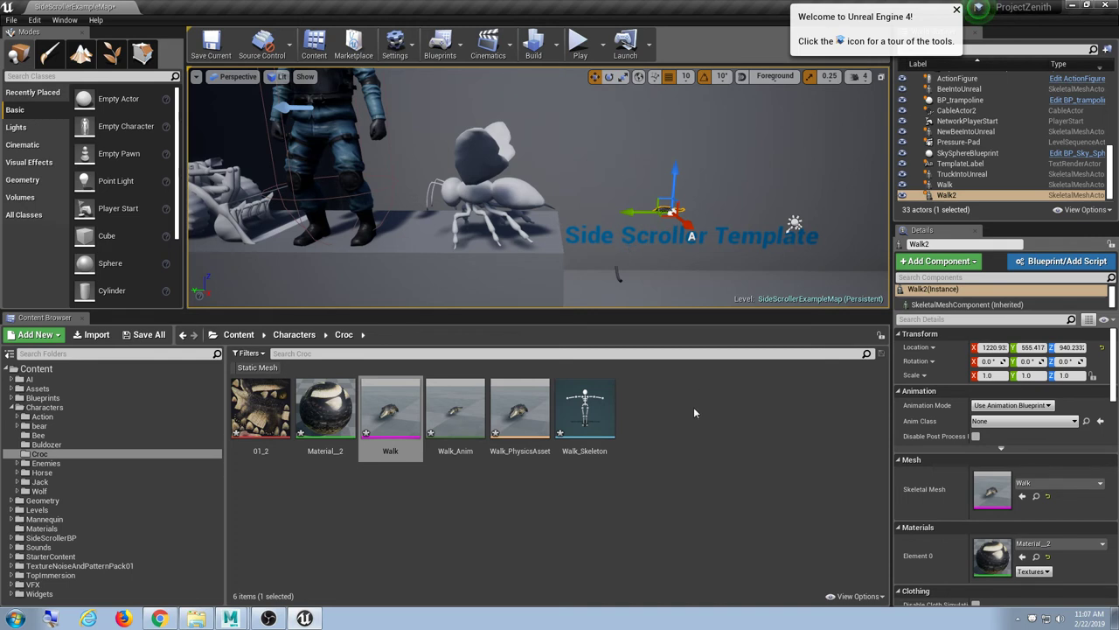
click(683, 229)
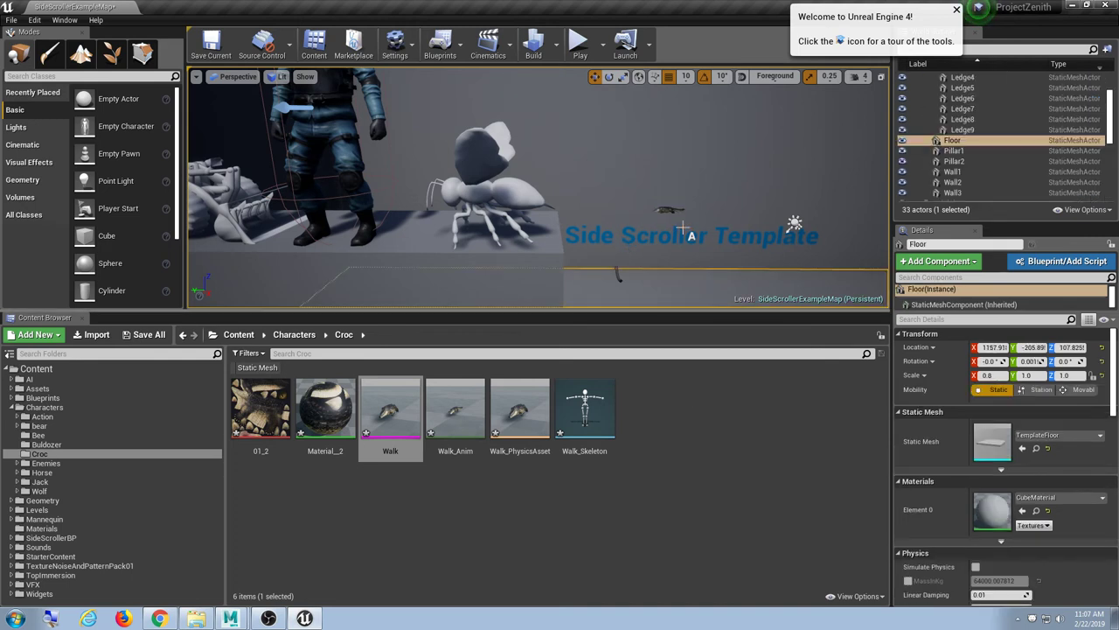
alt+drag(662, 239, 700, 263)
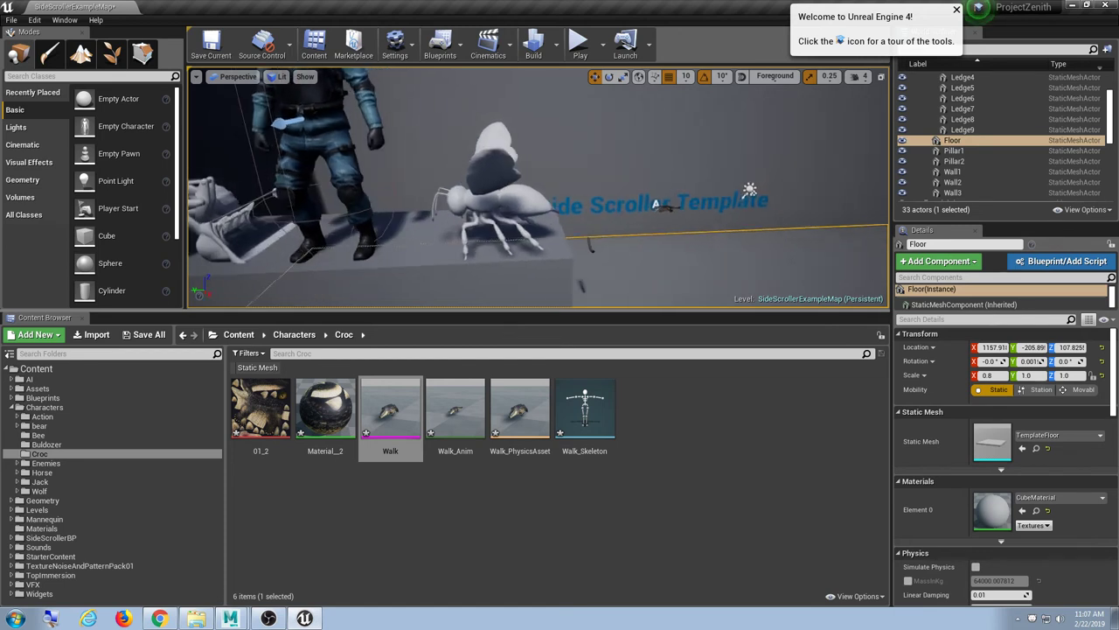
right_drag(621, 228, 612, 226)
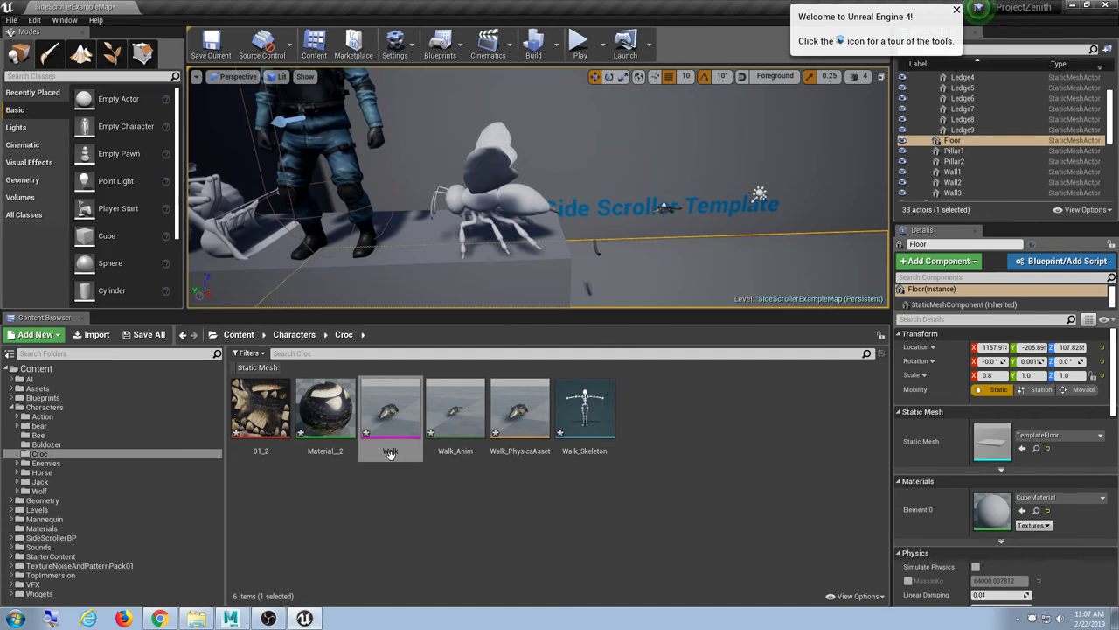
Review the imported skeleton, physics asset, animation, mesh and texture in the Croc folder.
click(584, 442)
click(524, 442)
click(459, 420)
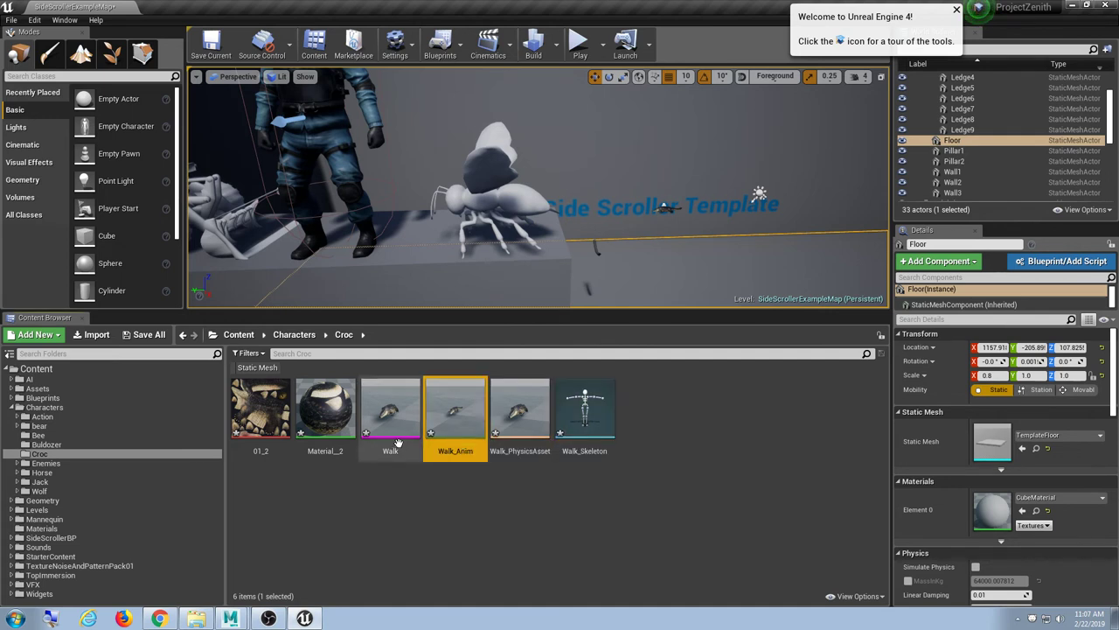
click(390, 415)
click(260, 415)
click(313, 466)
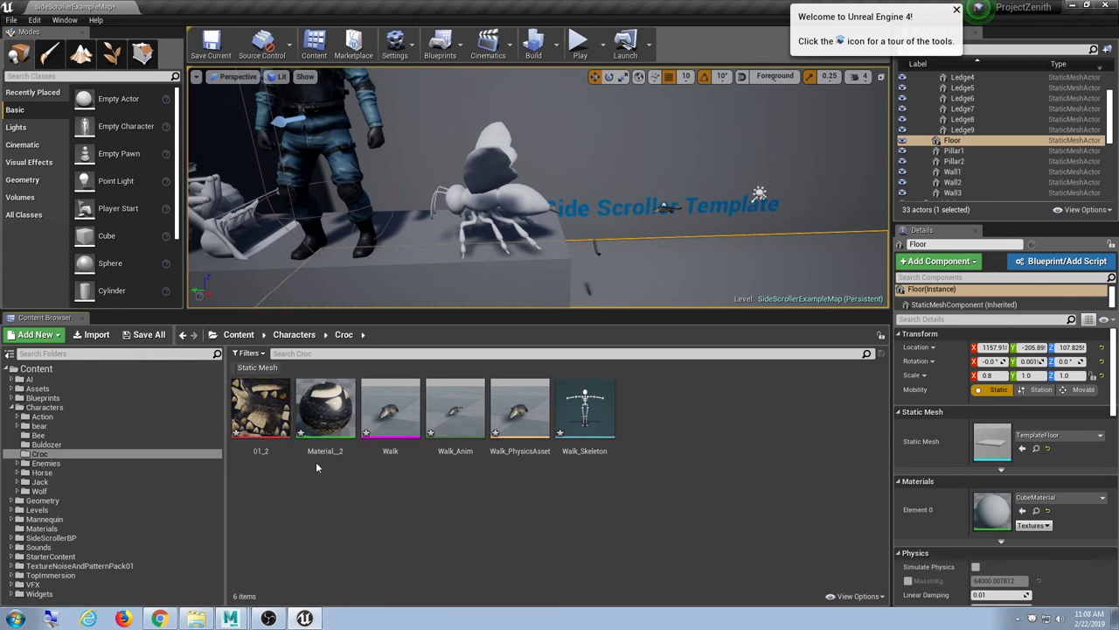
Rename the crocodile's material as CrocMat and its texture as CrocTex.
click(318, 454)
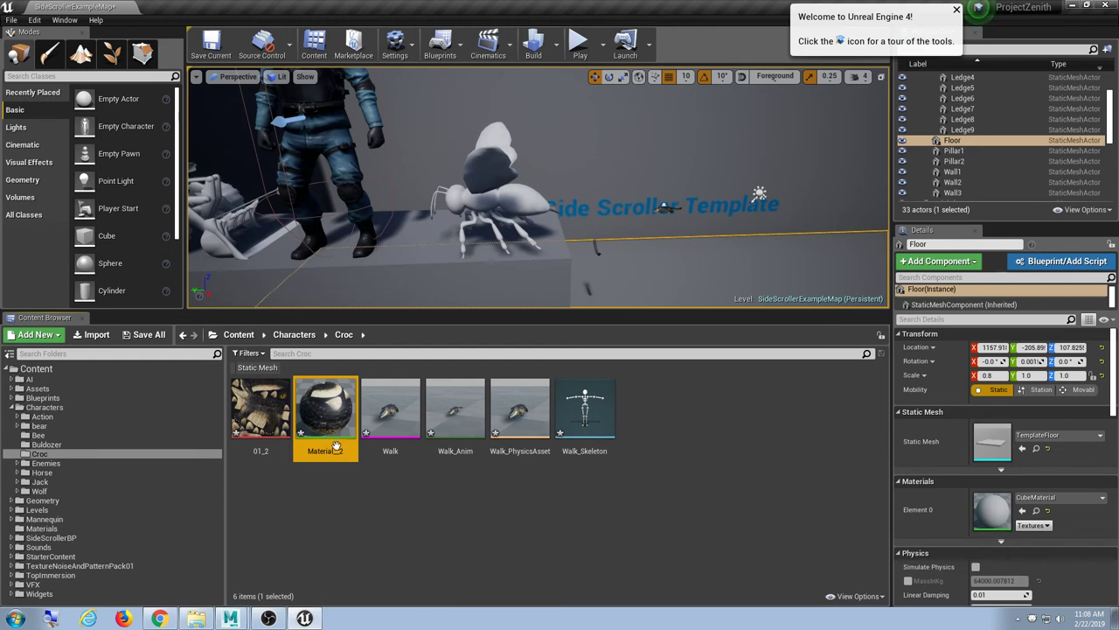
click(336, 447)
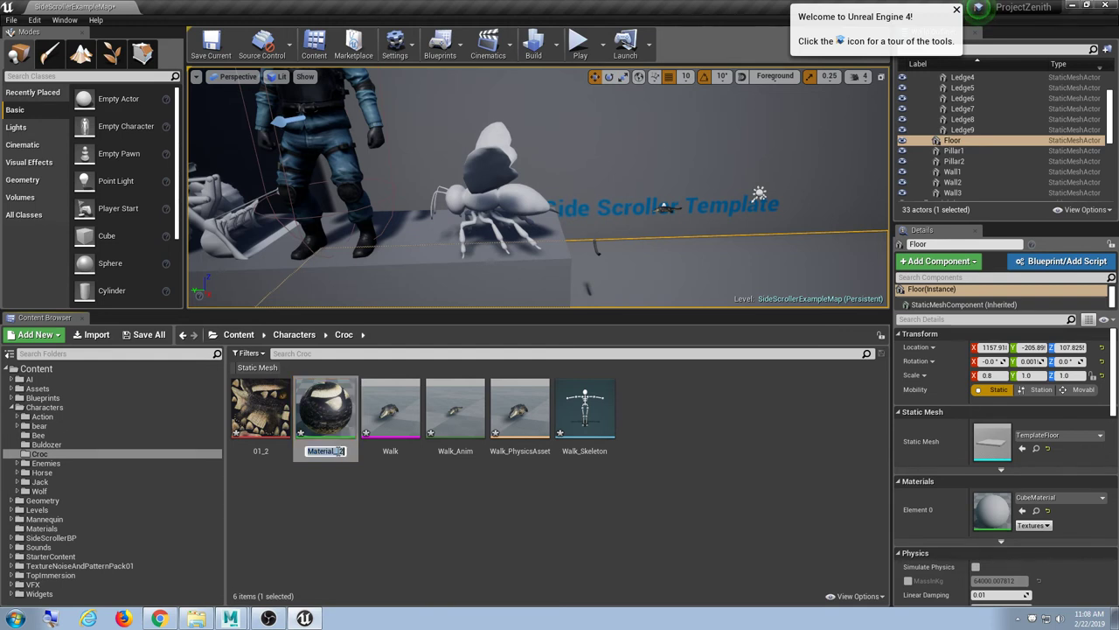
text(CrocMat)
key(Return)
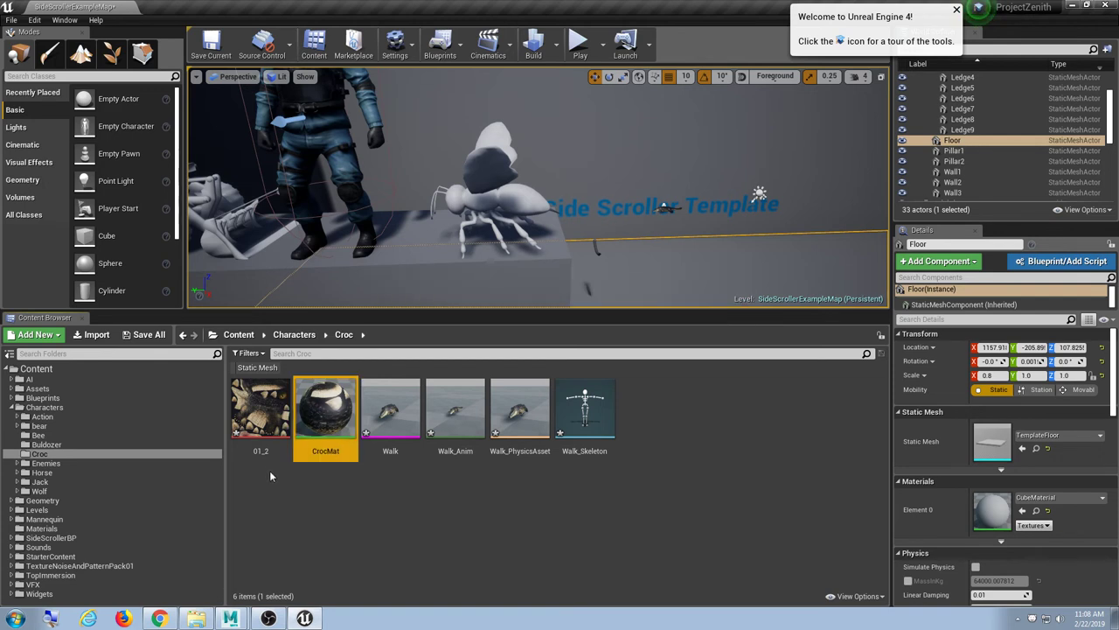
click(263, 404)
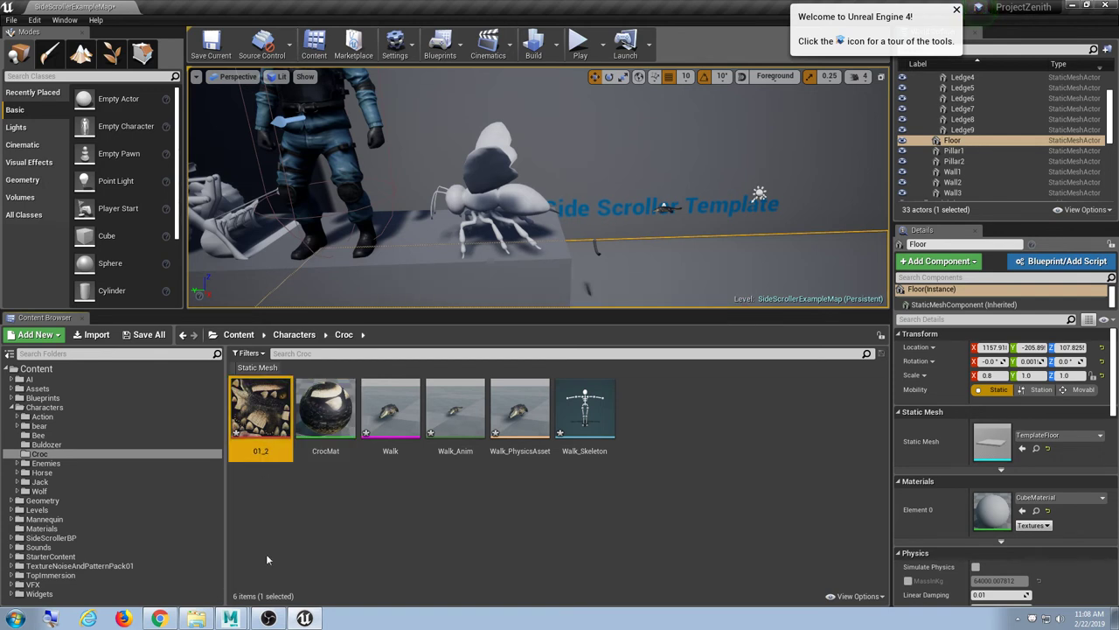
click(262, 450)
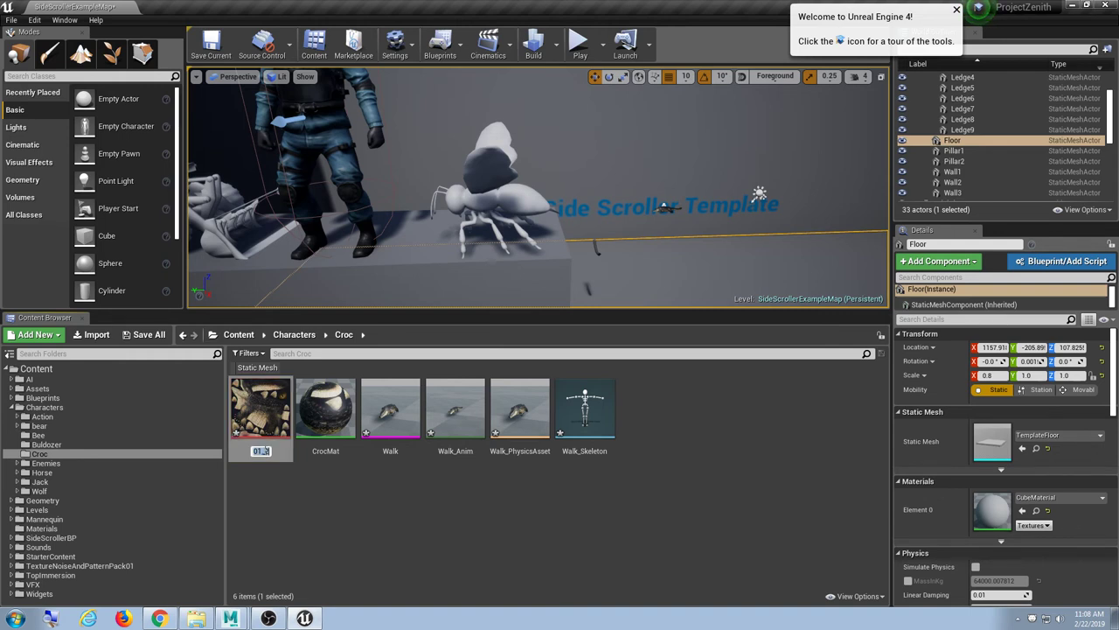
text(CrocTex)
key(Return)
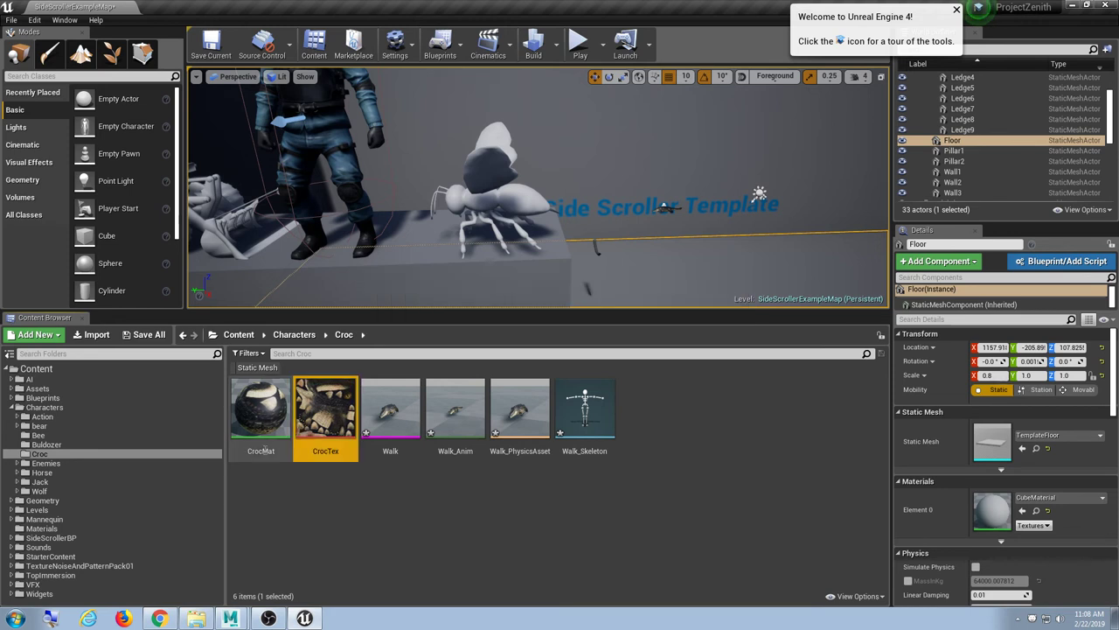
Rename the crocodile's skeletal mesh as Croc and its animation as Walk.
click(410, 478)
click(391, 452)
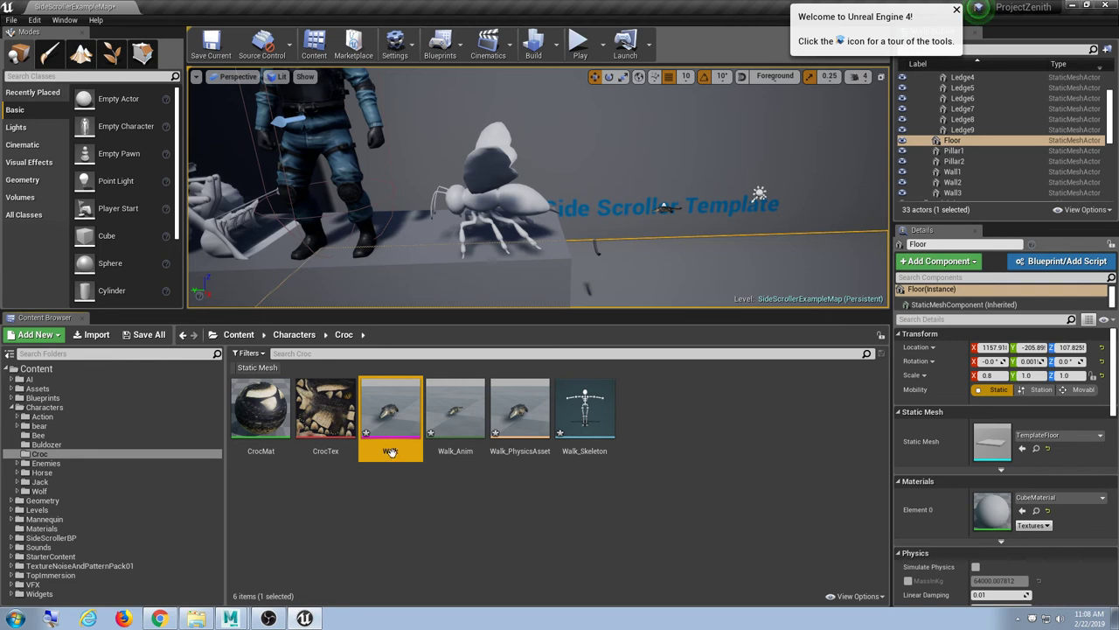
click(390, 451)
text(Croc)
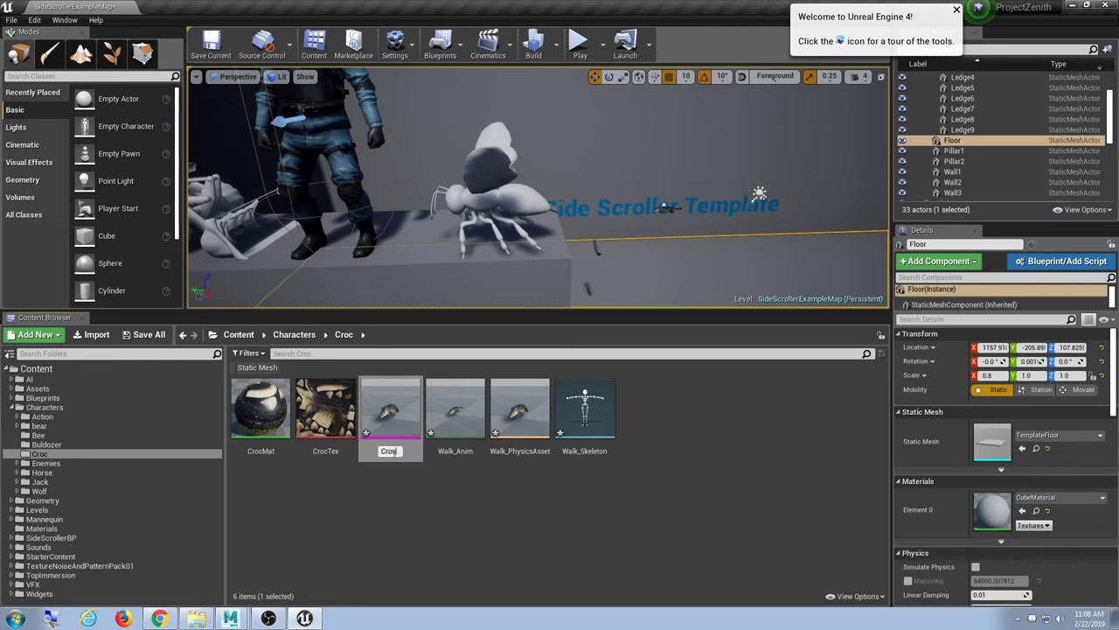
key(Return)
click(453, 455)
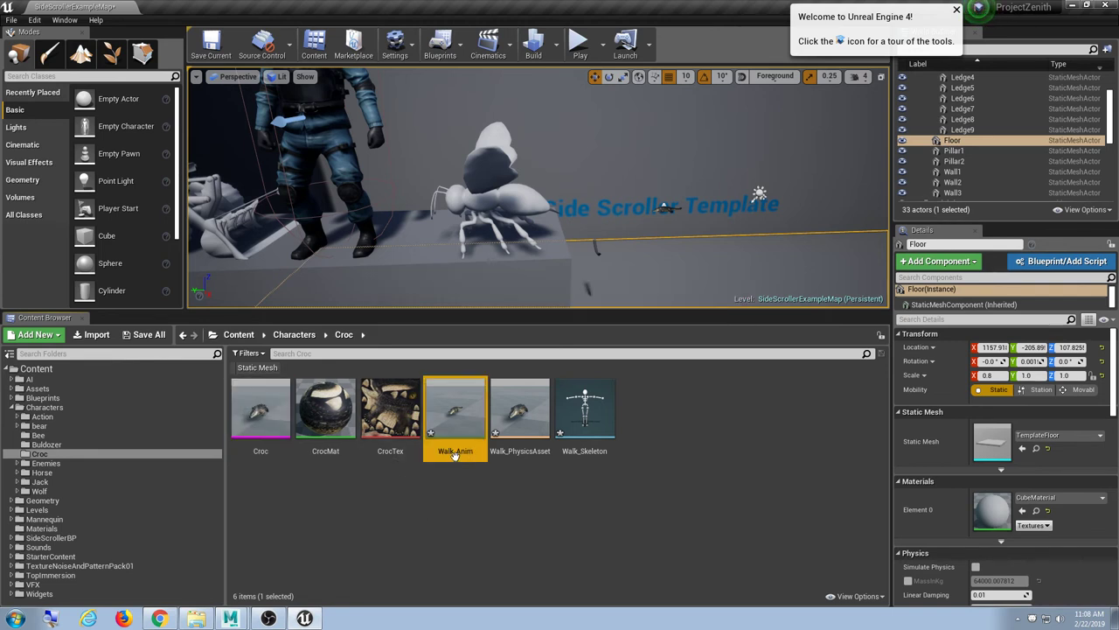
click(455, 452)
text(Walk)
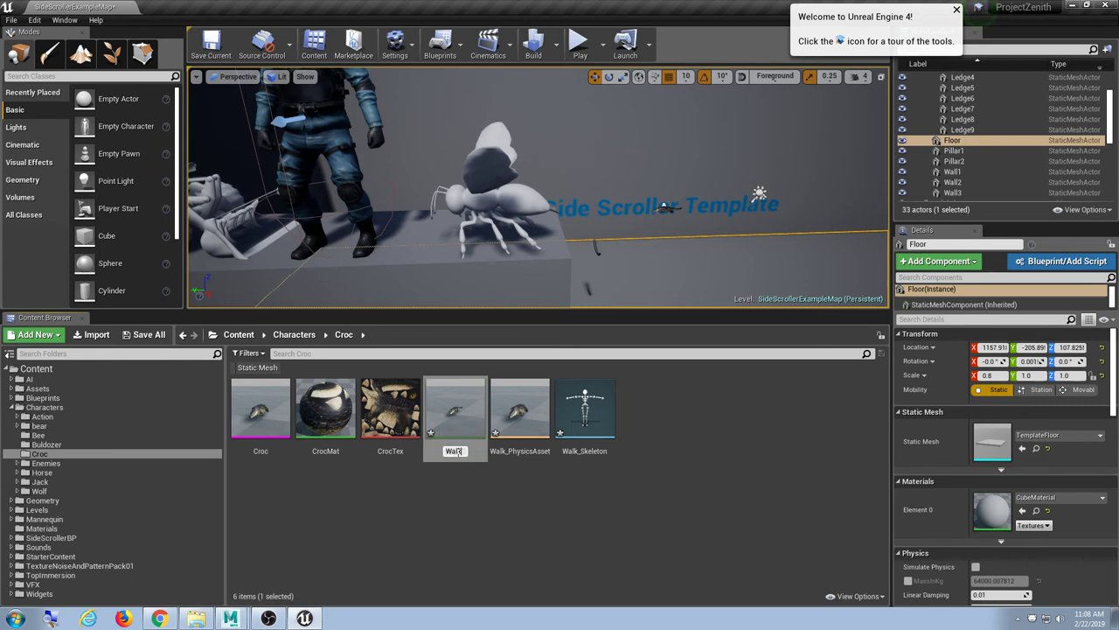
key(Return)
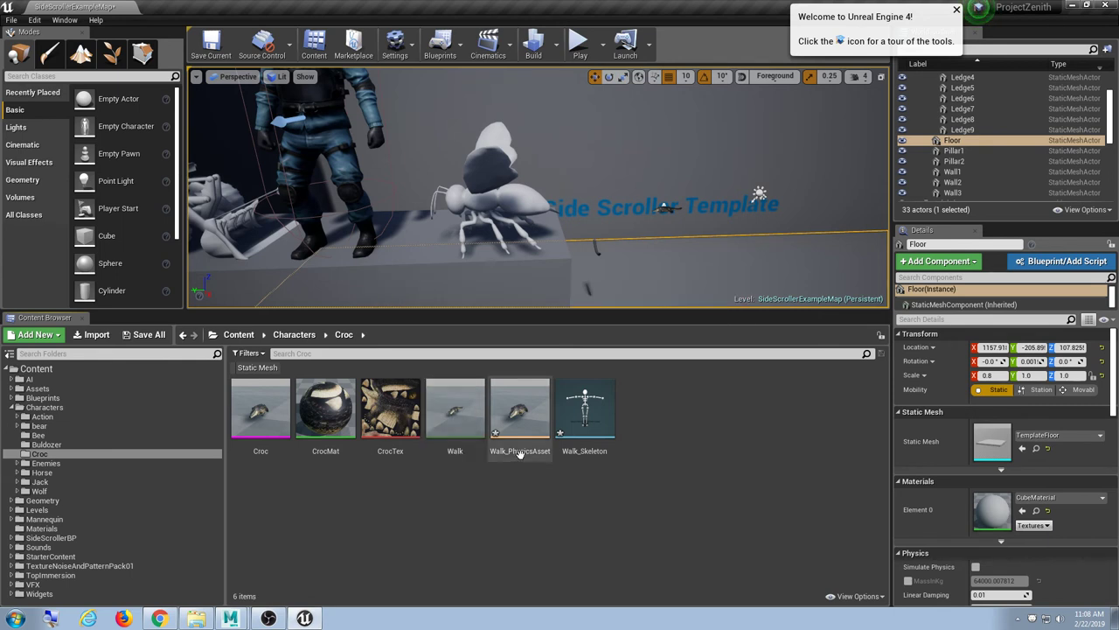
Remove the Walk_ prefix from the crocodile's physics asset so it is named PhysicsAsset.
click(519, 411)
click(507, 452)
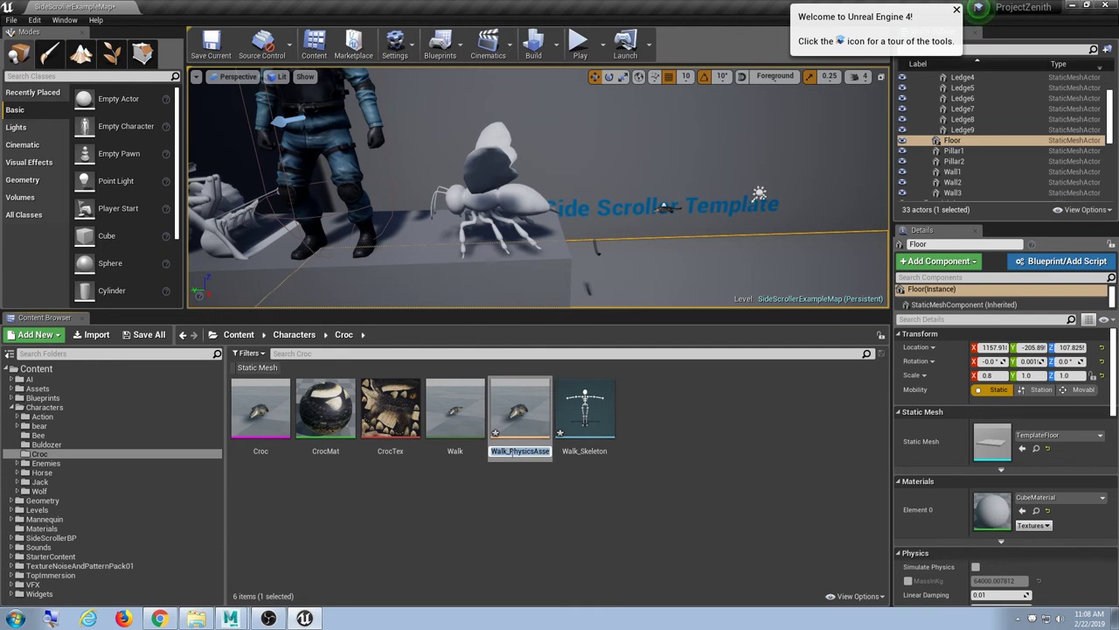
drag(513, 451, 484, 451)
key(BackSpace)
key(Return)
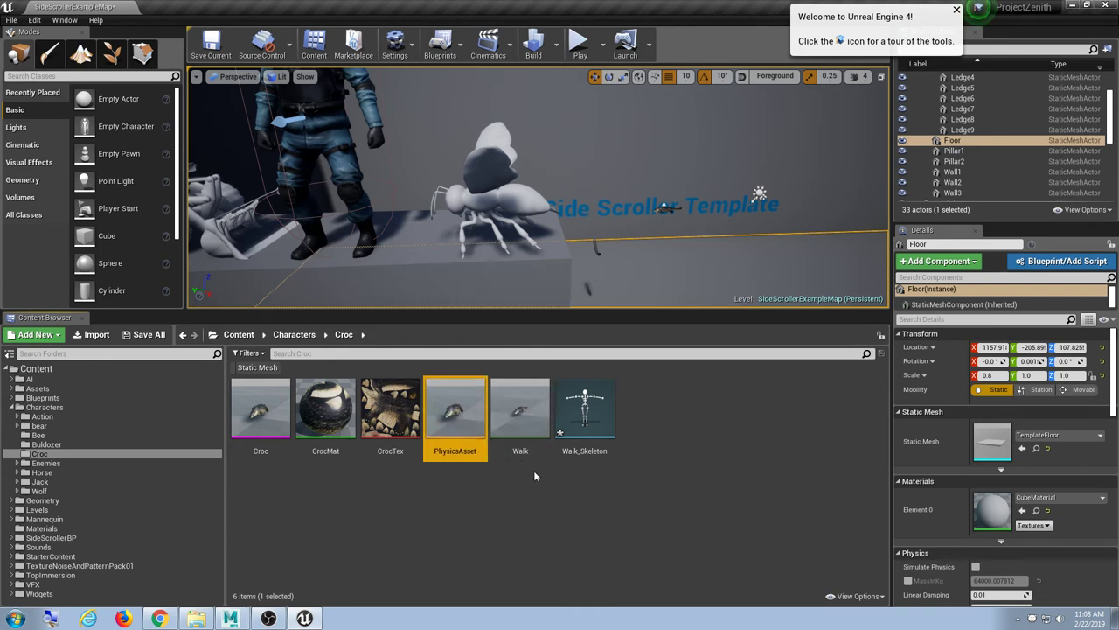
Remove the Walk_ prefix from the crocodile's skeleton so it is named Skeleton.
click(583, 450)
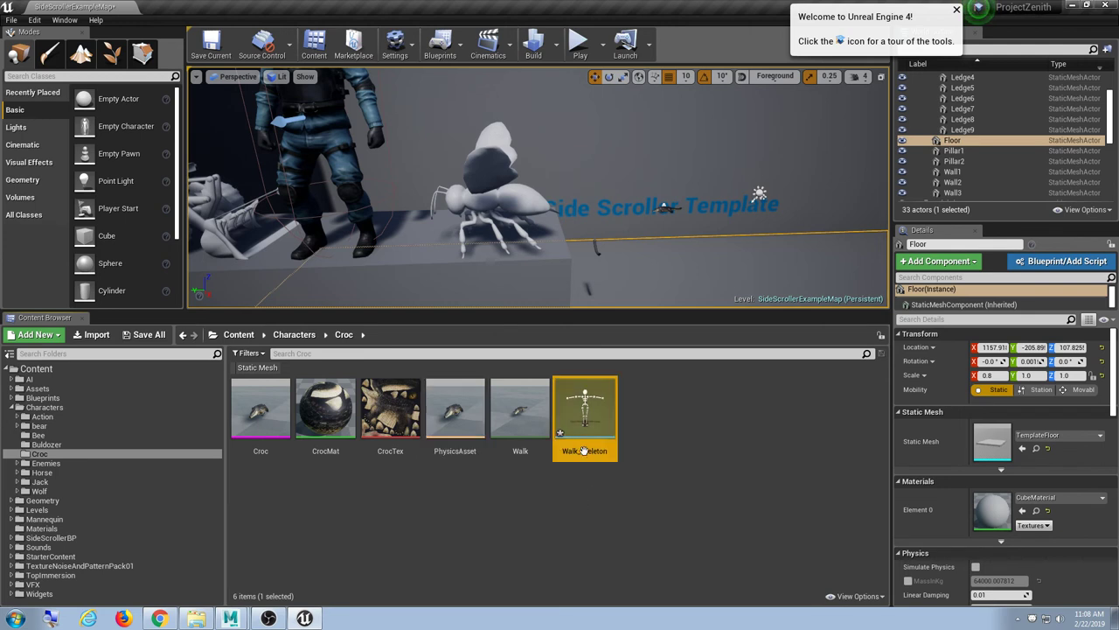
click(583, 450)
click(583, 451)
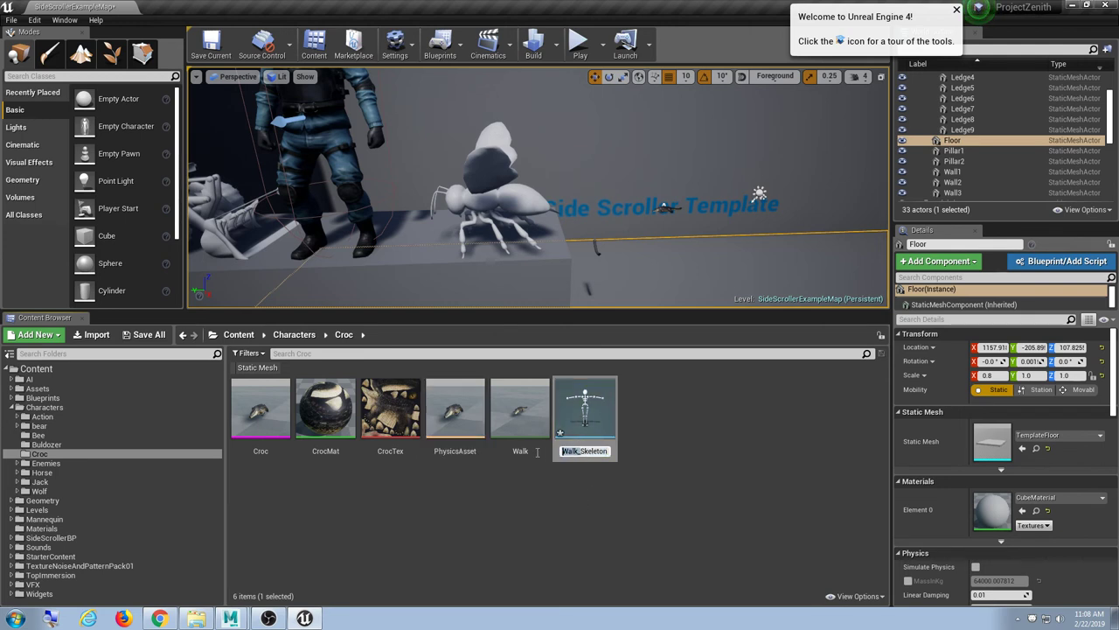
drag(583, 451, 536, 451)
key(BackSpace)
key(Return)
click(581, 495)
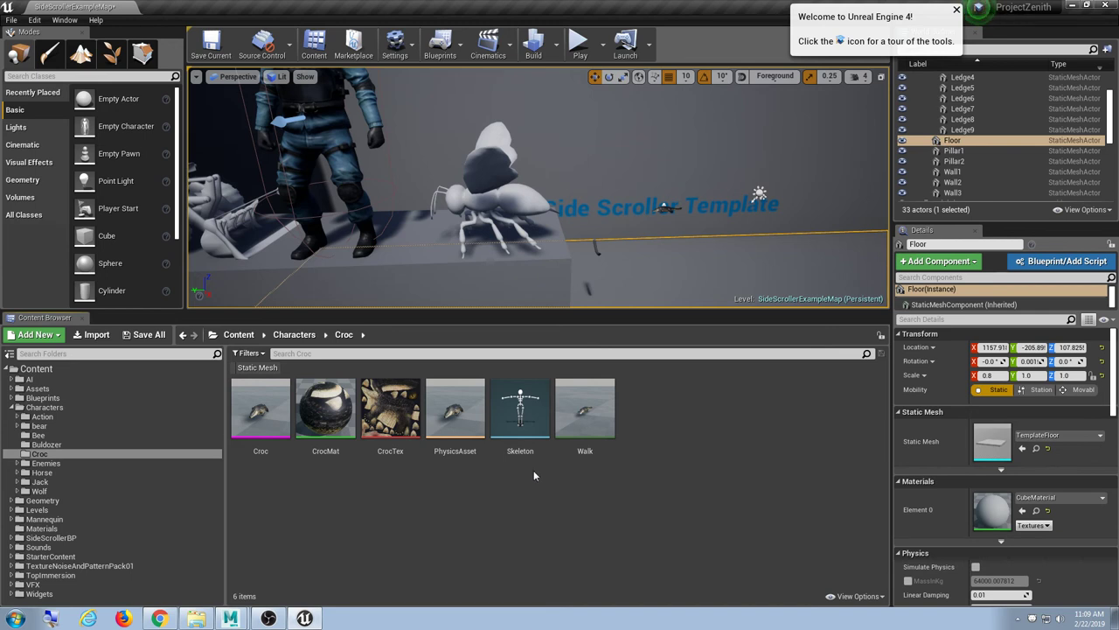
Look over the renamed material, mesh and walk animation, and view the Desktop files available for import without importing any.
click(332, 411)
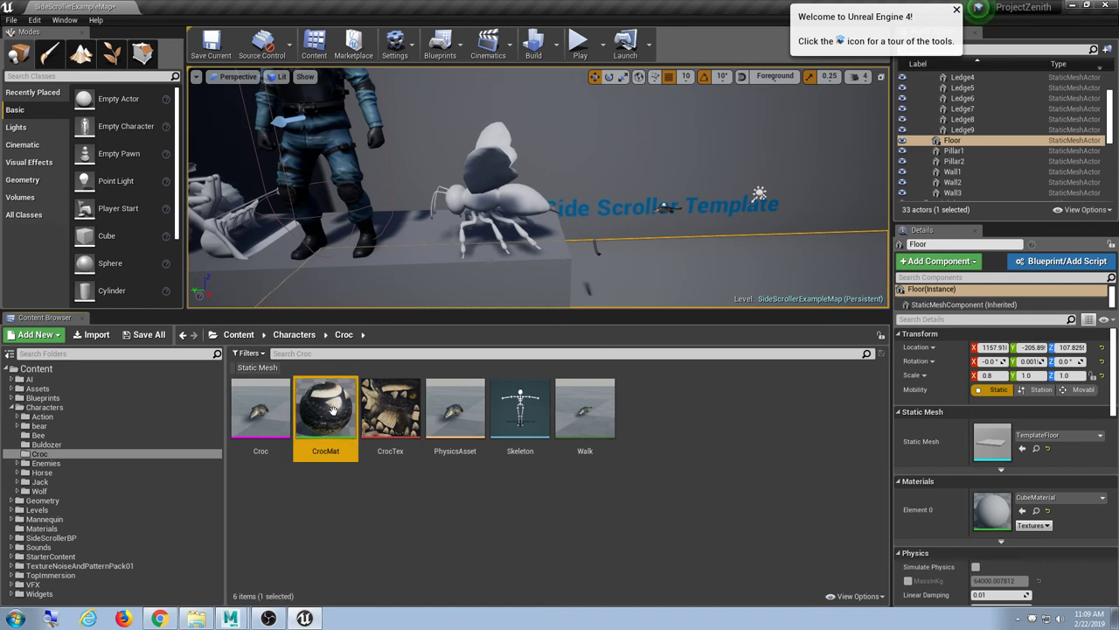
click(256, 418)
click(589, 418)
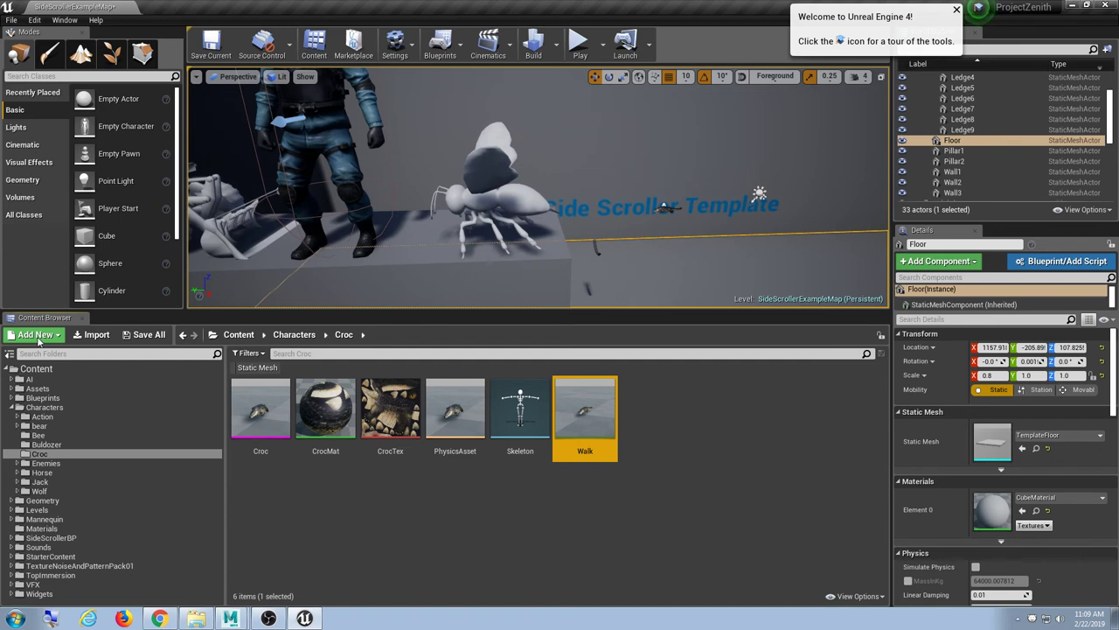
click(92, 334)
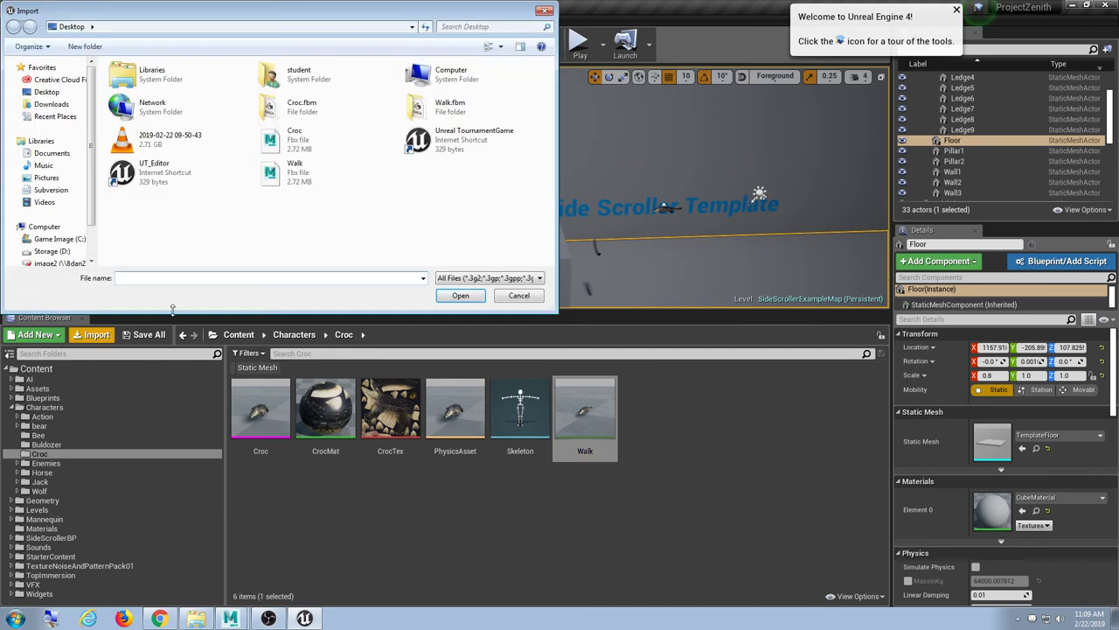
click(516, 297)
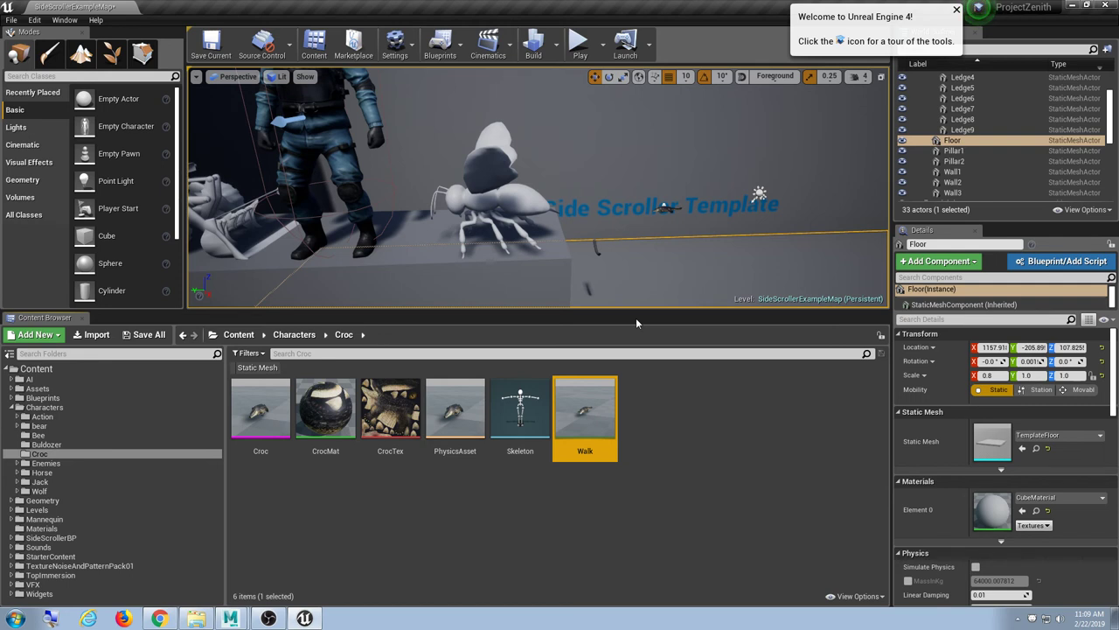
click(439, 549)
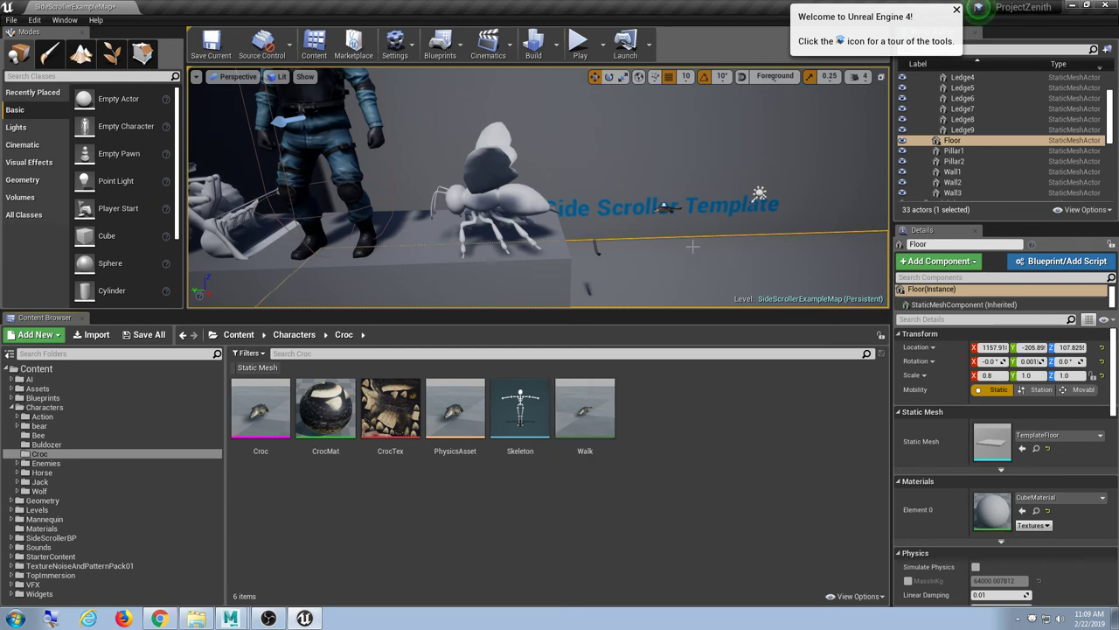
Open the Croc skeletal mesh for editing, dock its editor in the main window and view the crocodile from the side.
scroll(693, 246, up, 1)
scroll(693, 247, down, 1)
click(288, 433)
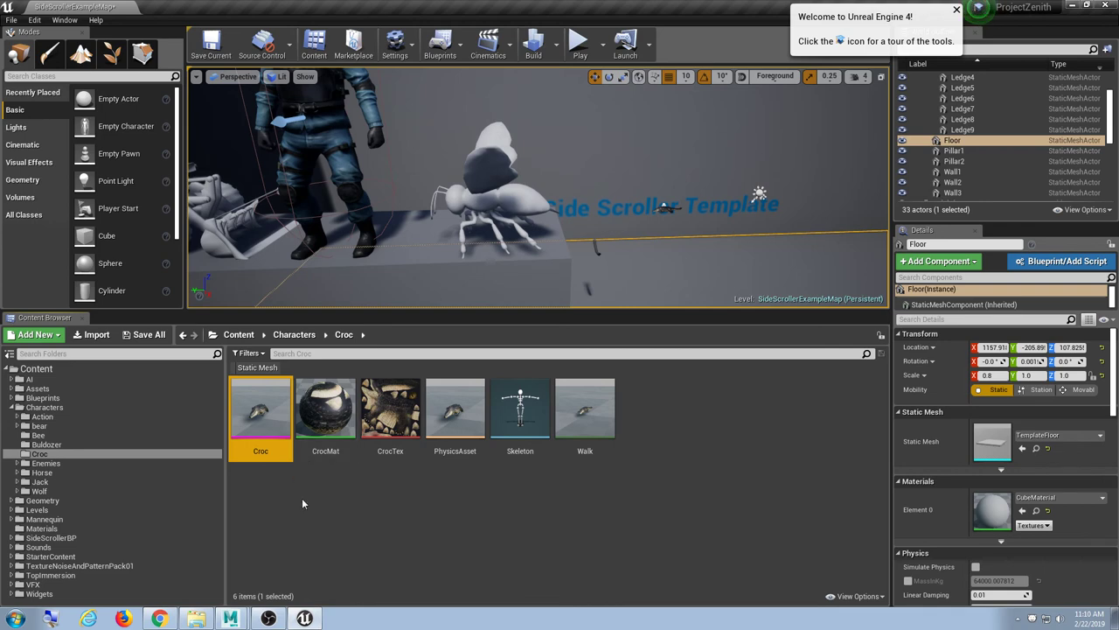
double_click(280, 416)
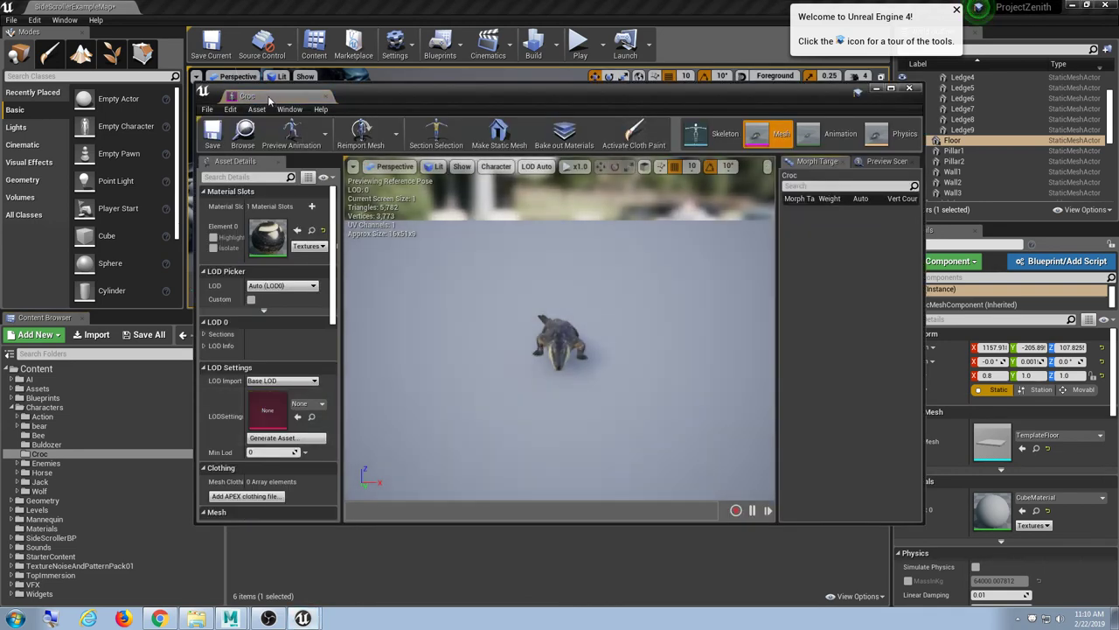
drag(247, 95, 242, 7)
scroll(502, 317, up, 5)
scroll(502, 323, down, 8)
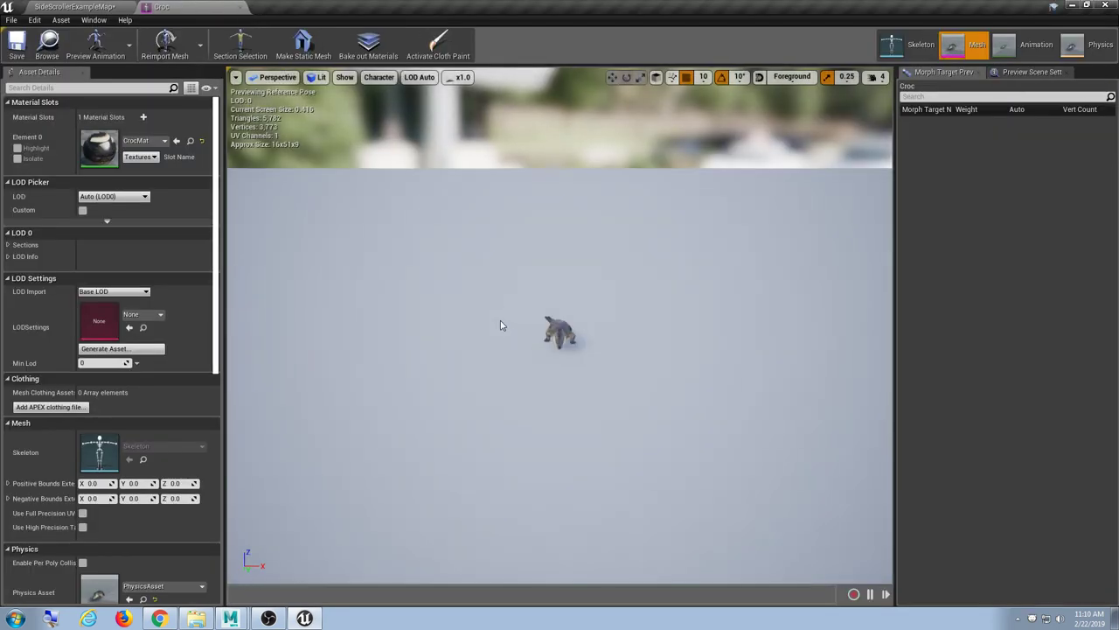
alt+drag(502, 324, 630, 367)
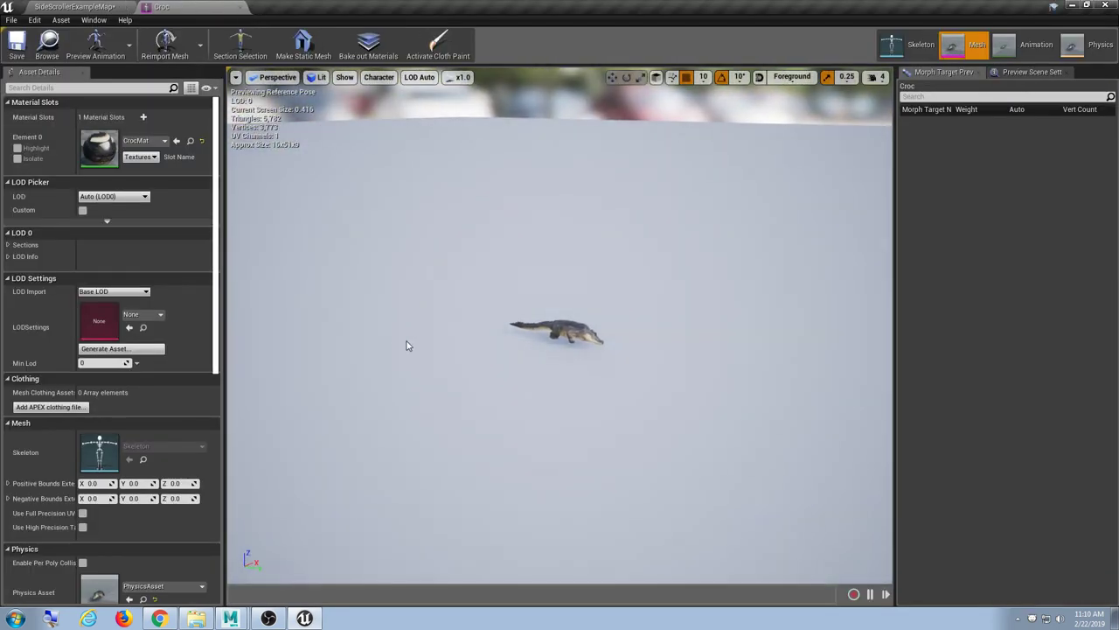
alt+drag(327, 316, 517, 369)
scroll(516, 369, up, 5)
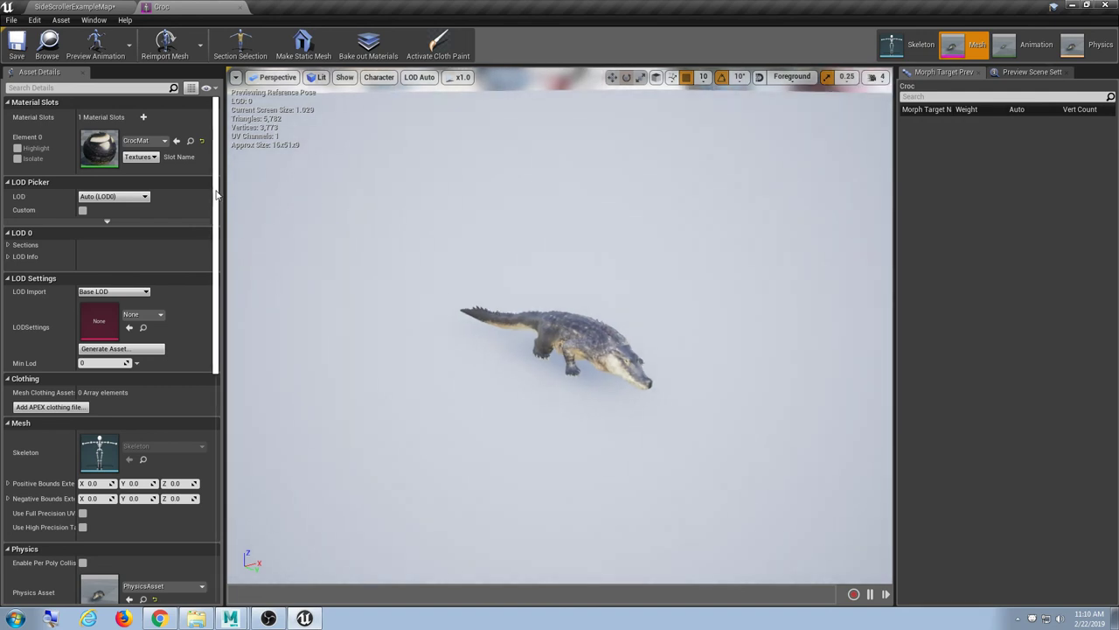
Set the Croc mesh's import uniform scale to 10 and reimport the mesh.
scroll(215, 376, down, 5)
scroll(215, 376, down, 1)
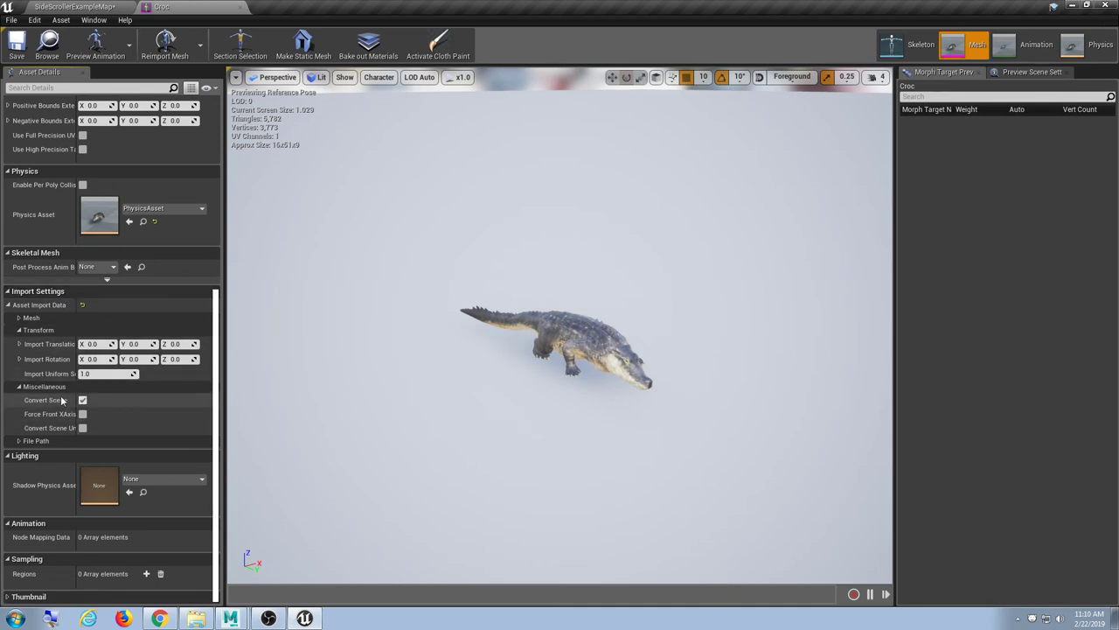
click(87, 375)
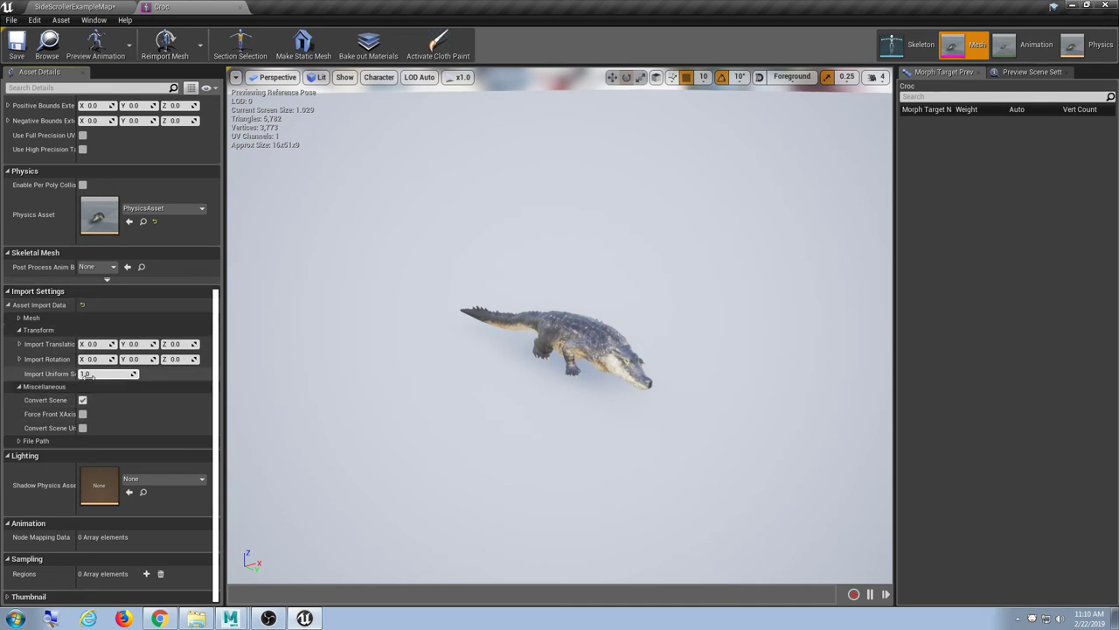
click(88, 376)
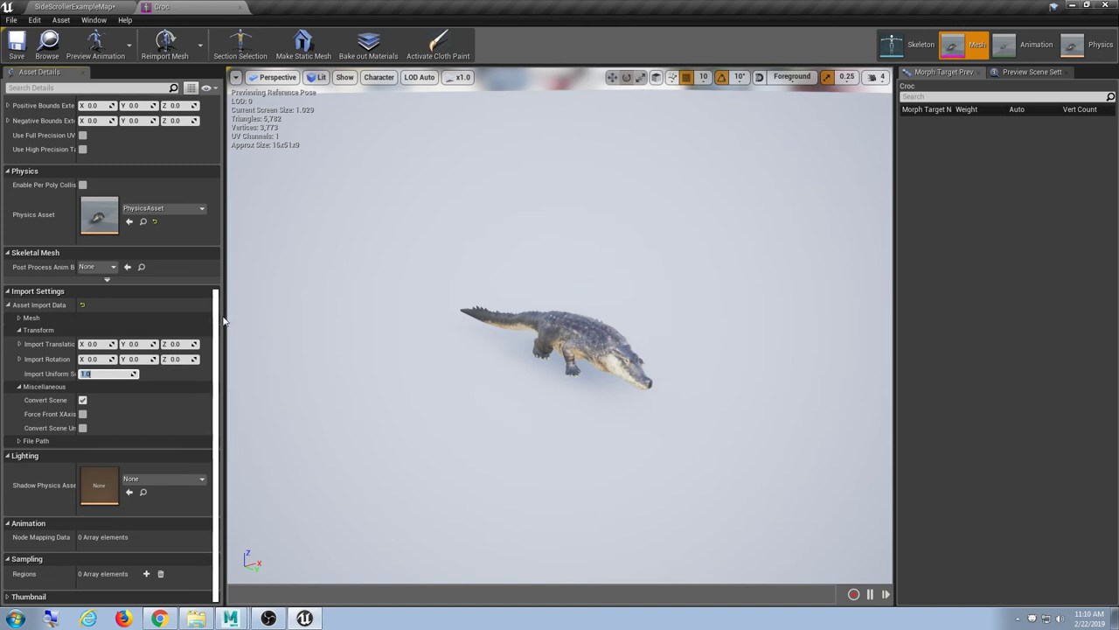
drag(223, 321, 308, 333)
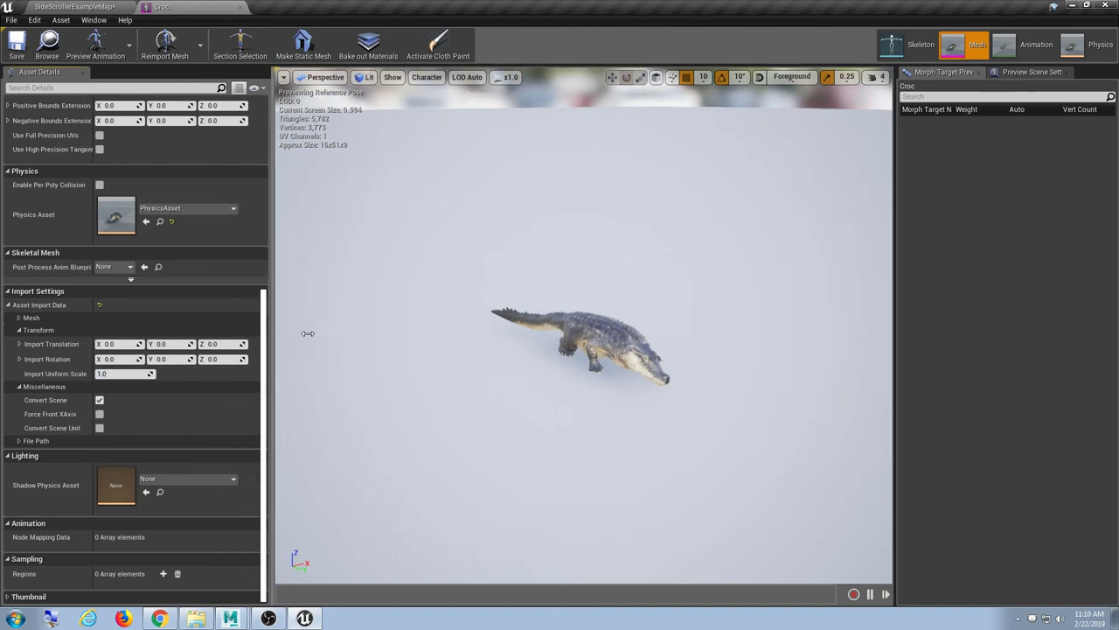
click(141, 374)
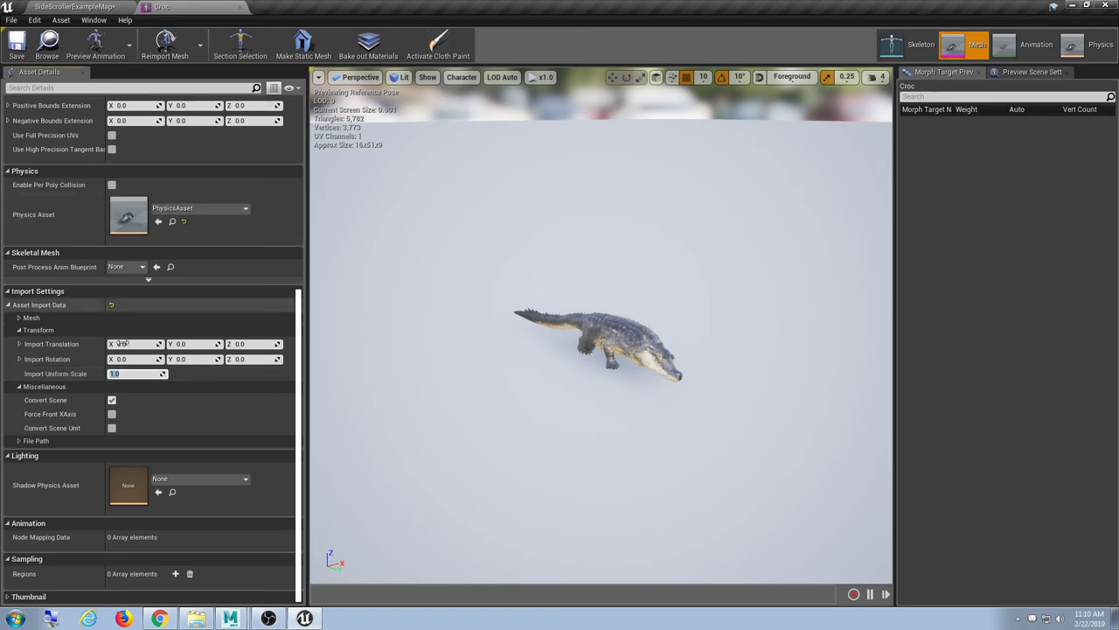
text(10)
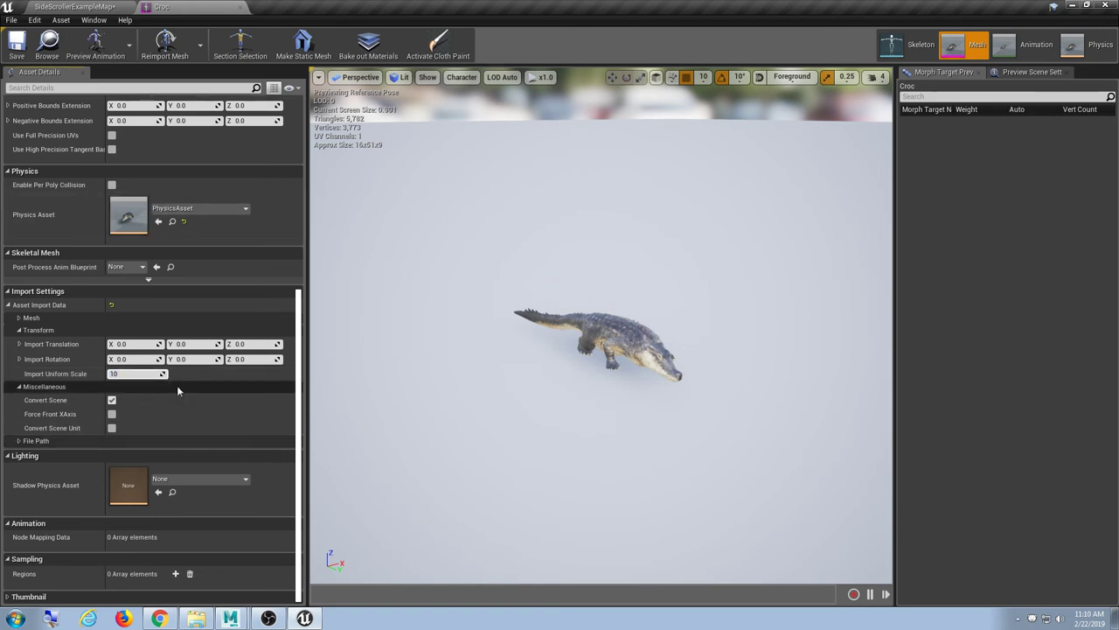
key(Return)
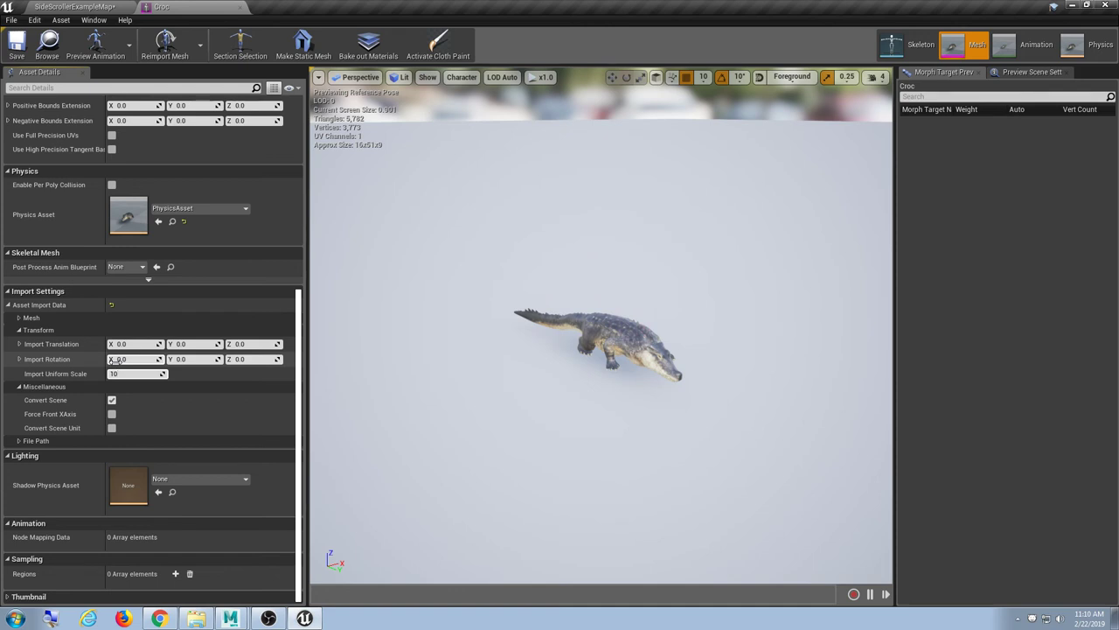
click(126, 373)
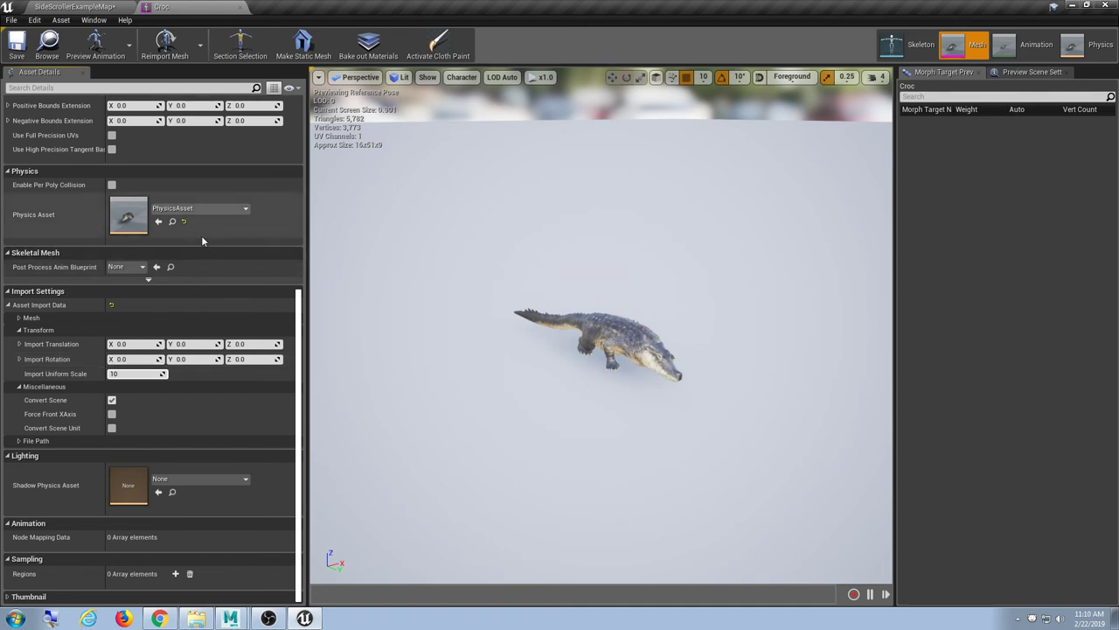
key(Return)
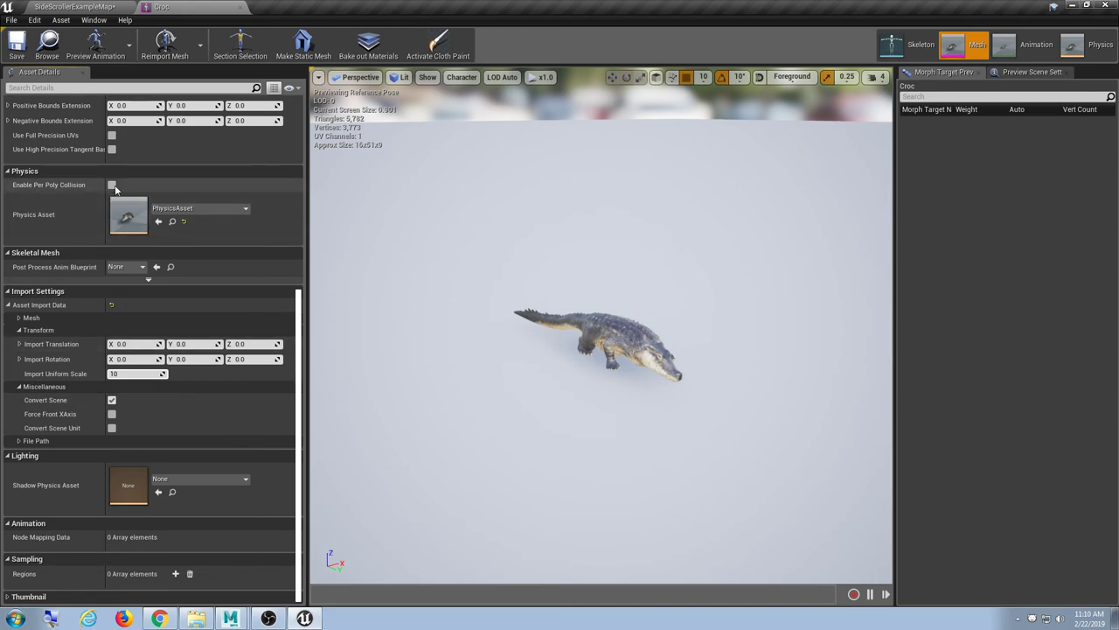
click(105, 6)
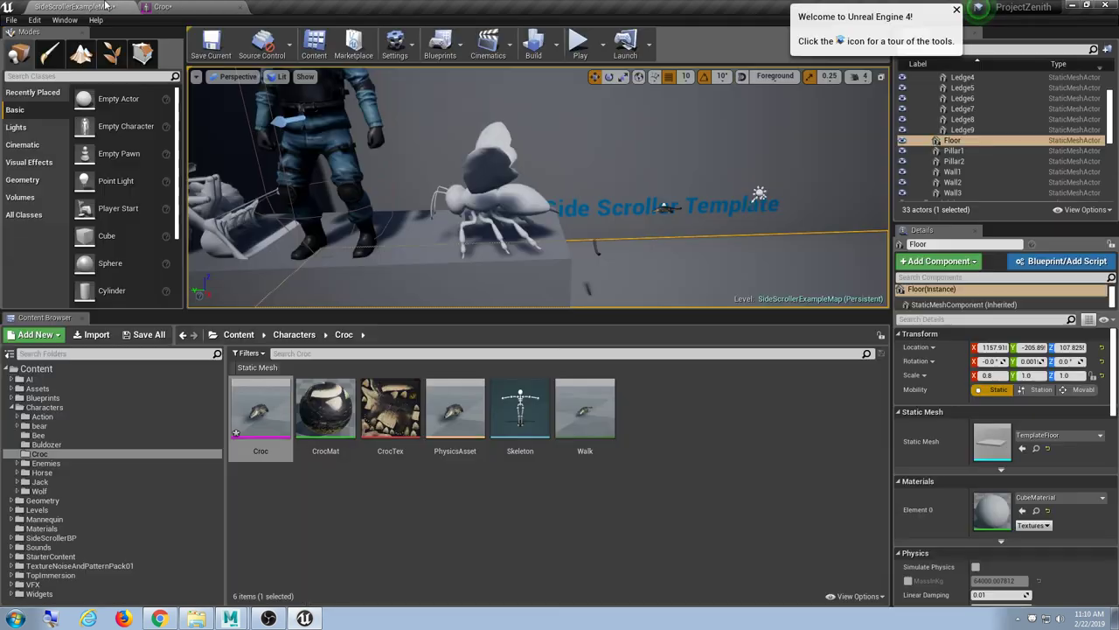
click(175, 6)
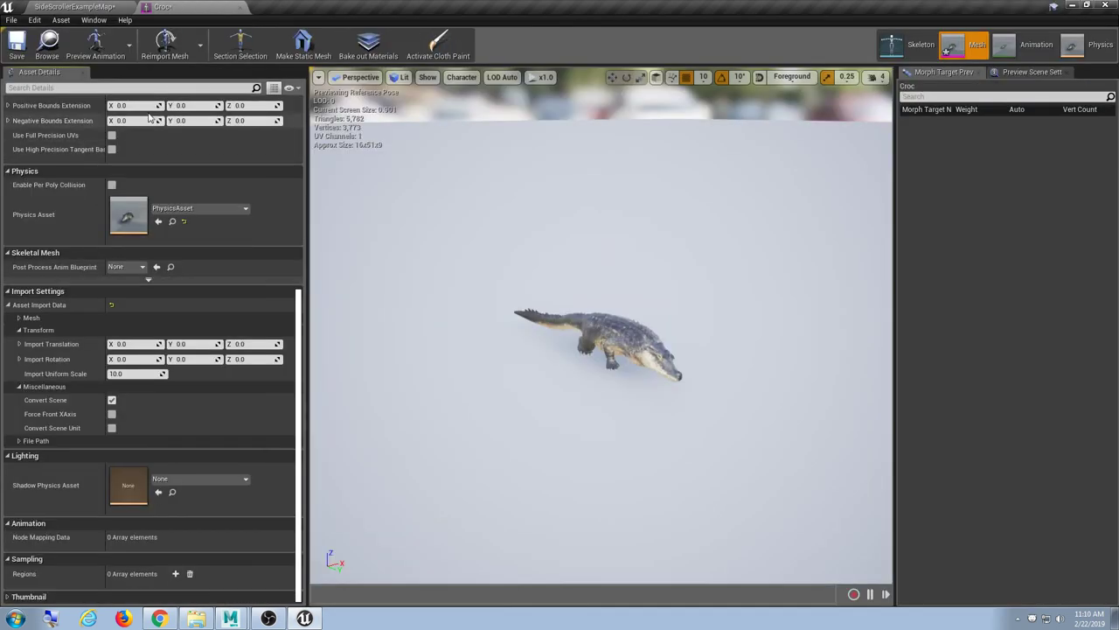
click(167, 52)
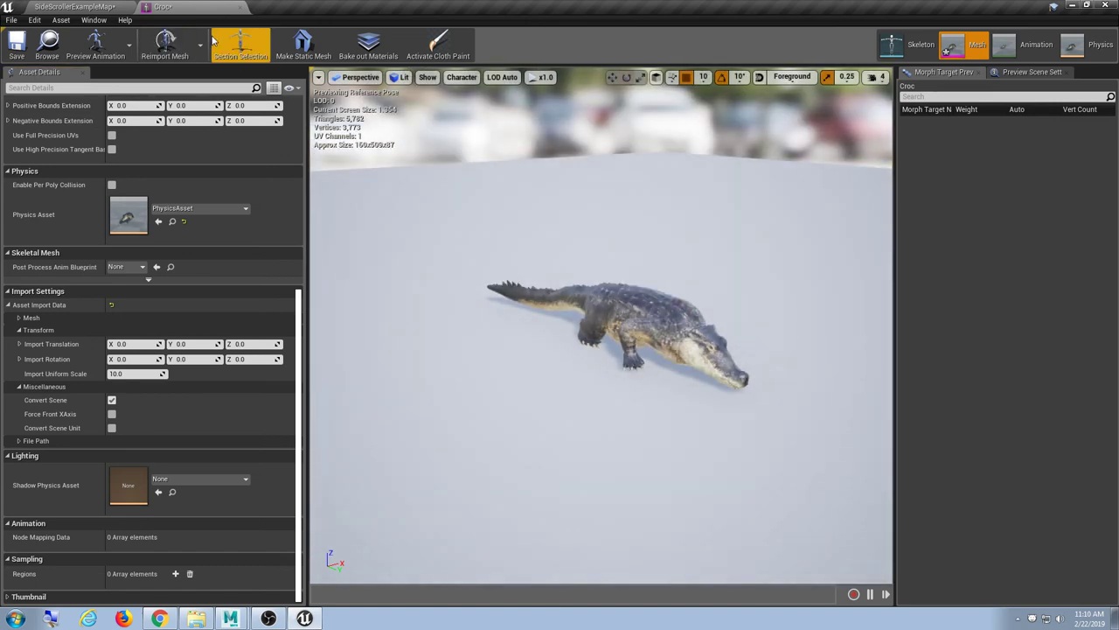
Move the crocodile in the level clear of the bee, to a Y location of about 485.
click(85, 6)
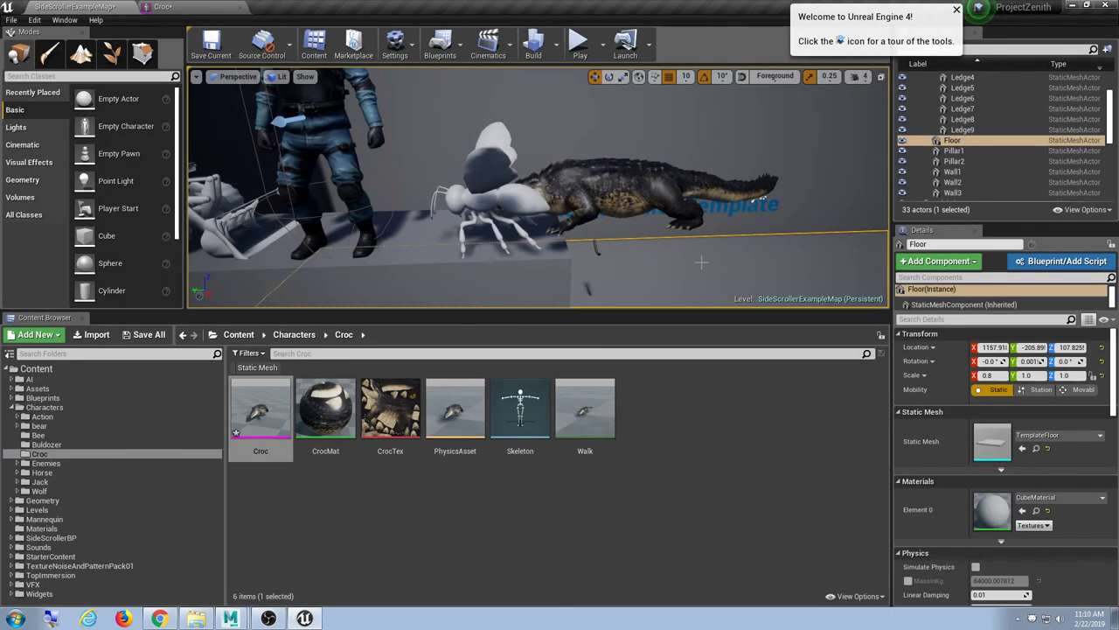
scroll(680, 271, down, 3)
click(627, 200)
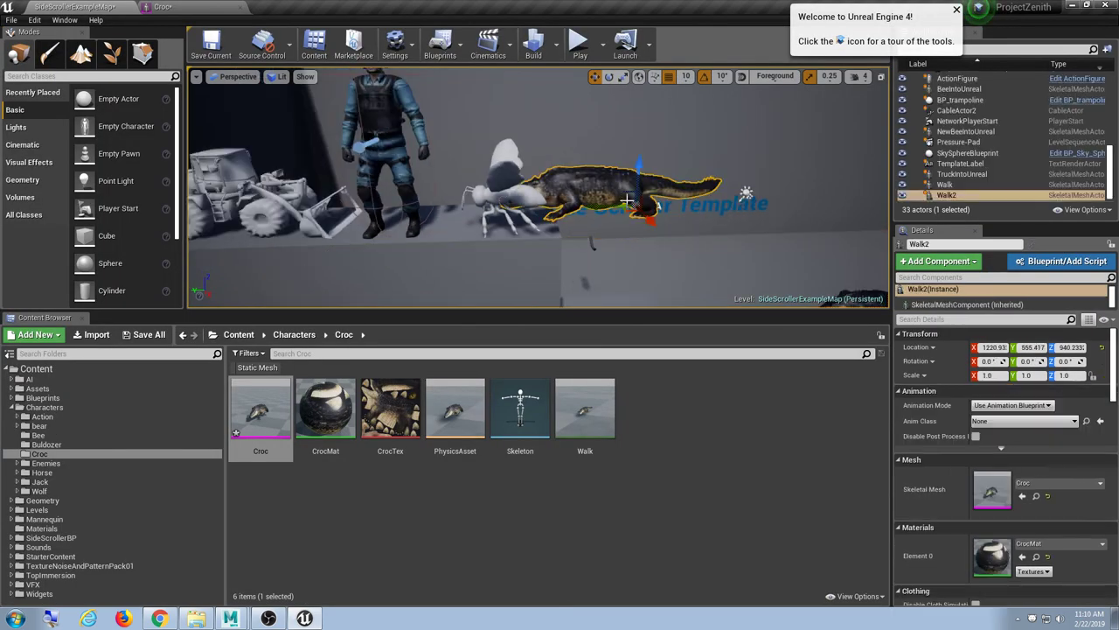
drag(596, 206, 663, 208)
scroll(648, 264, down, 2)
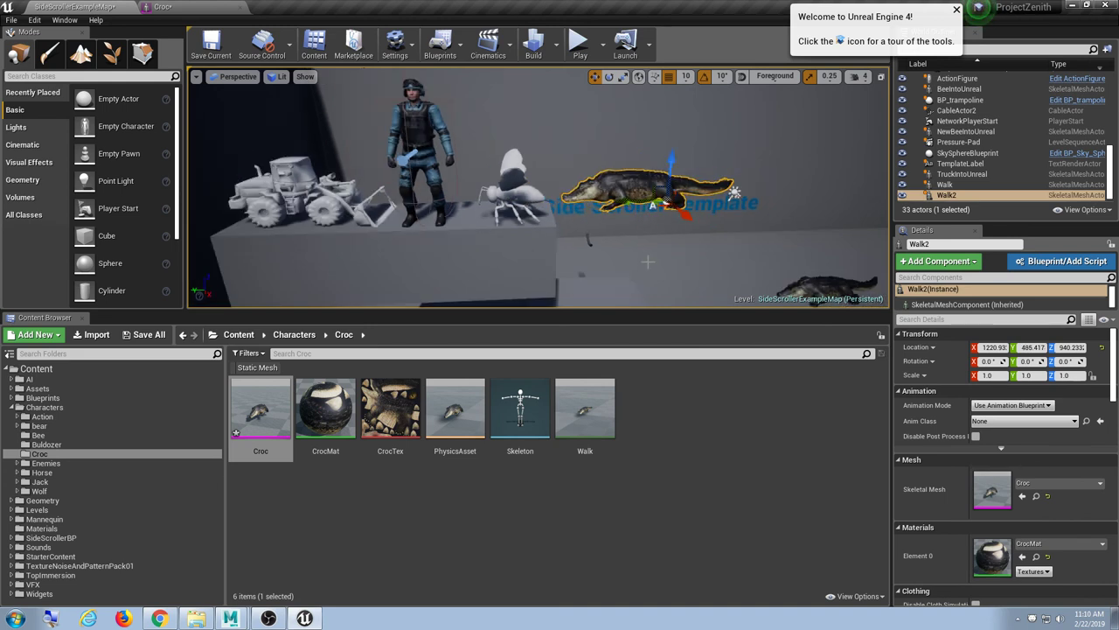
scroll(648, 261, up, 2)
scroll(648, 261, down, 2)
scroll(648, 262, up, 2)
scroll(647, 261, down, 1)
Set the Croc mesh's import uniform scale to 15 and reimport the mesh.
click(162, 7)
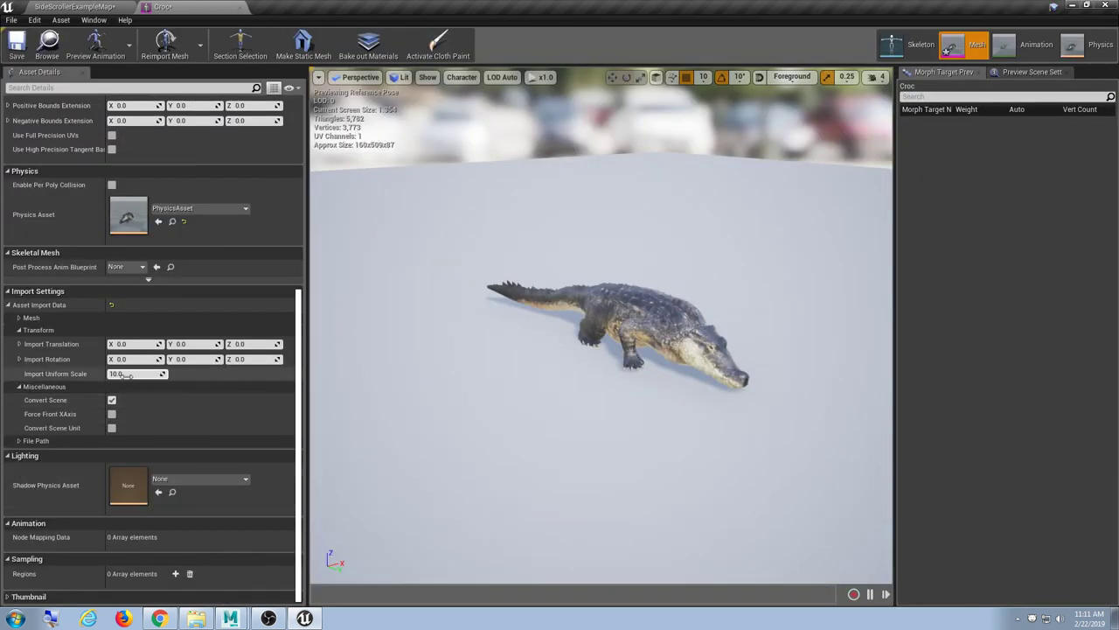
click(128, 374)
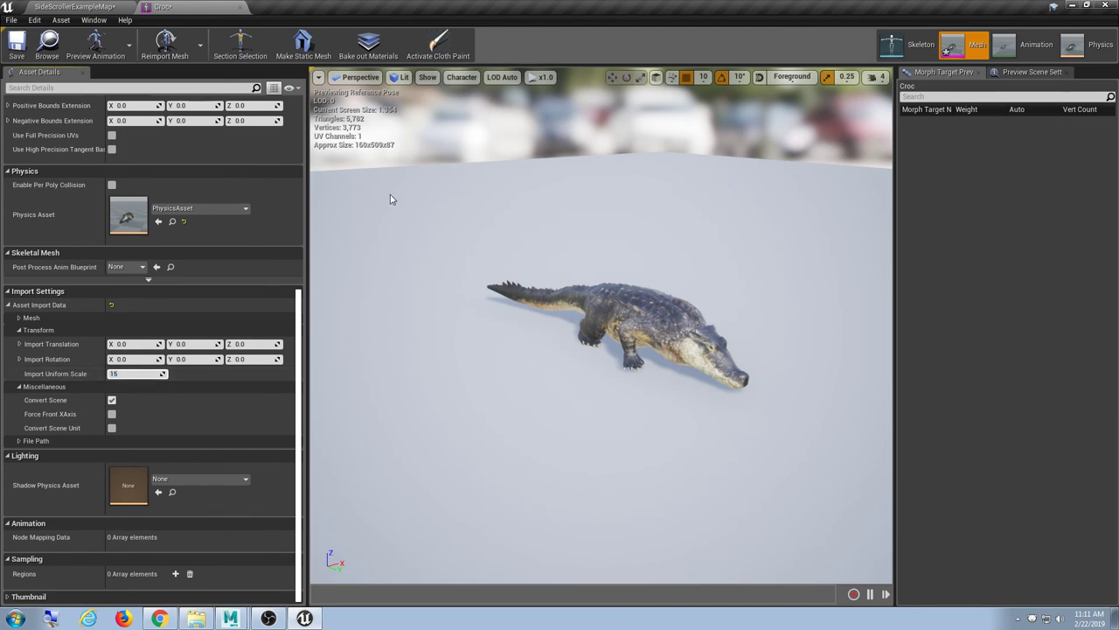
text(15)
click(164, 43)
Move the crocodile further from the bee to a Y location of about 415, and save the Croc mesh.
click(74, 7)
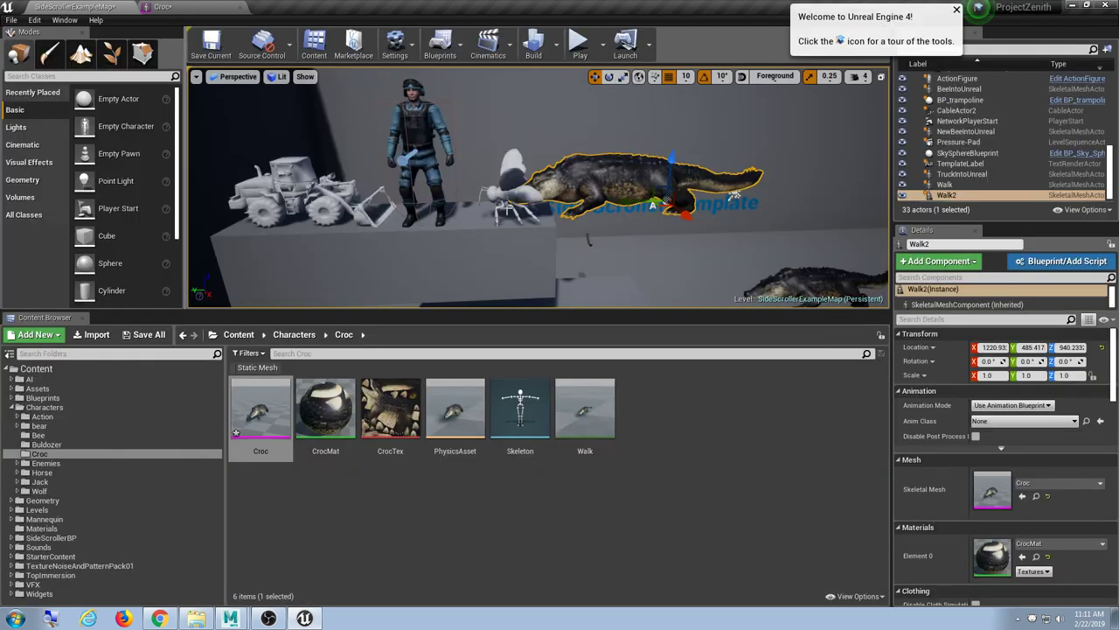
drag(643, 204, 688, 203)
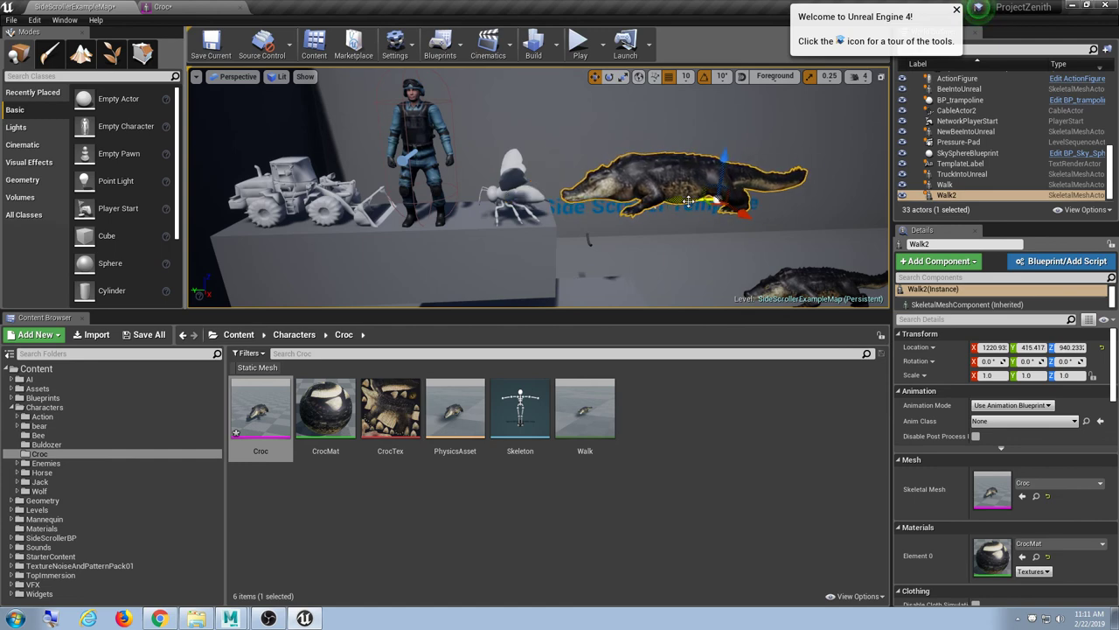
click(154, 7)
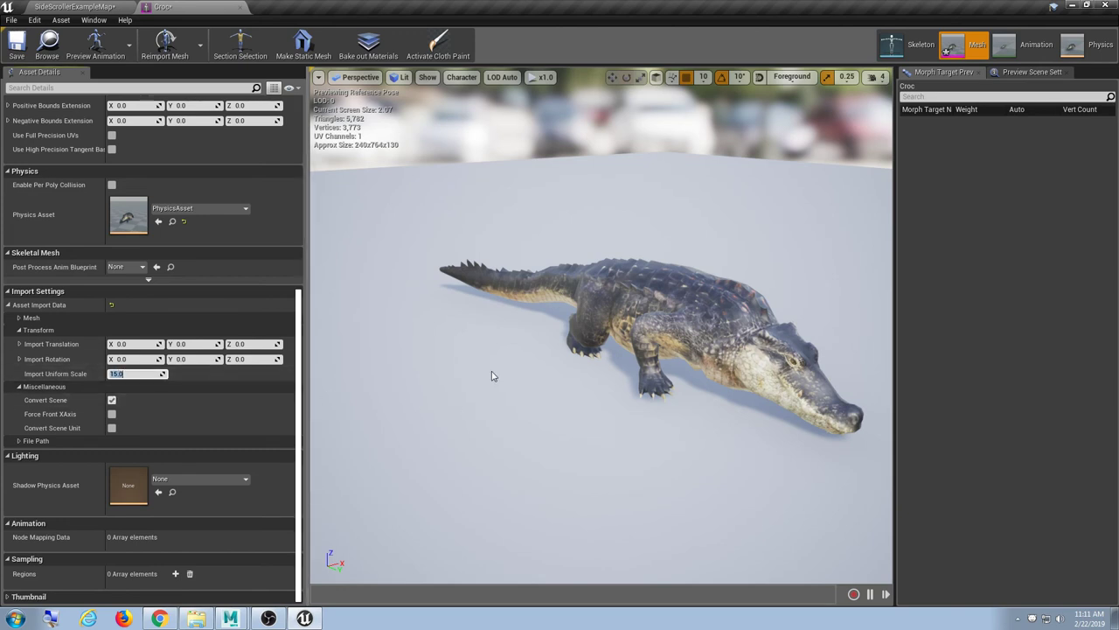
click(15, 48)
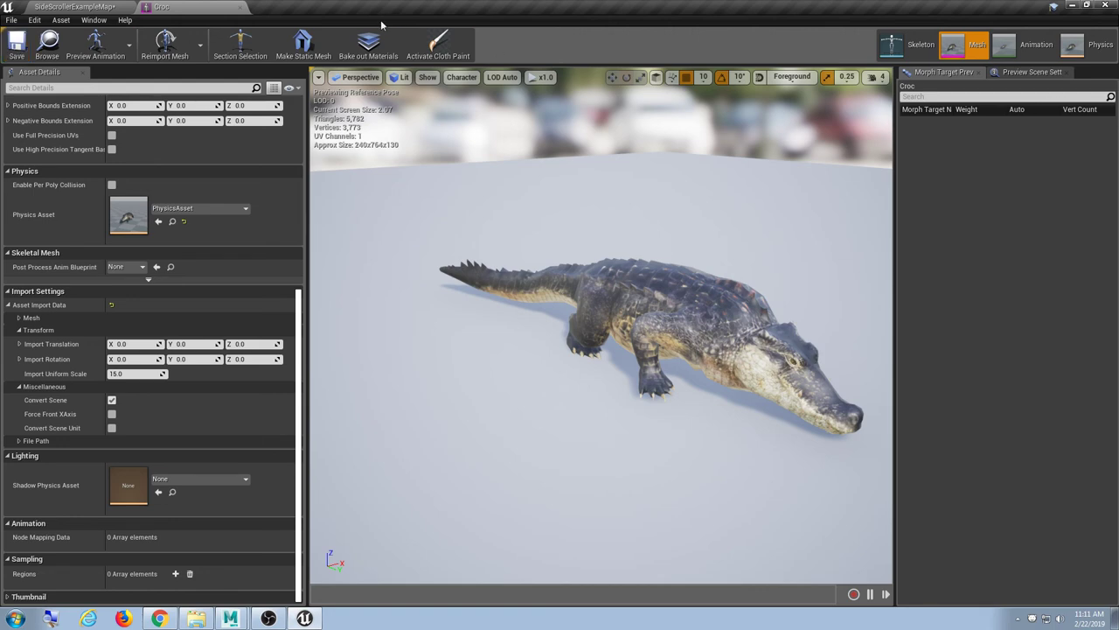
Check how the Walk animation previews on the rescaled crocodile, reopening the Croc mesh to check again, and close the editors.
click(1028, 45)
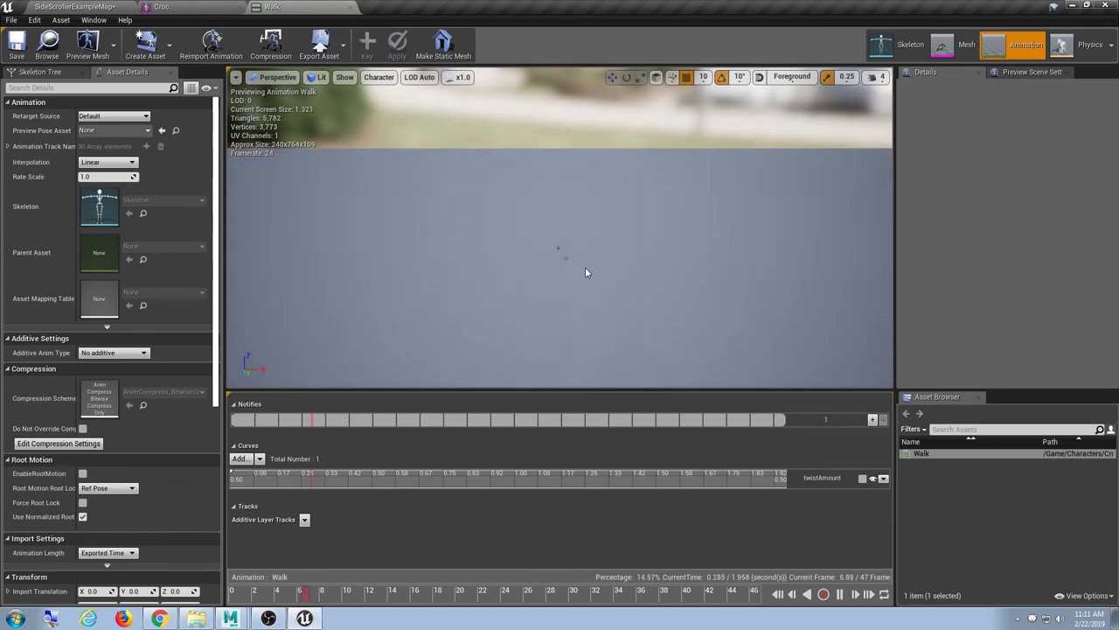
click(350, 7)
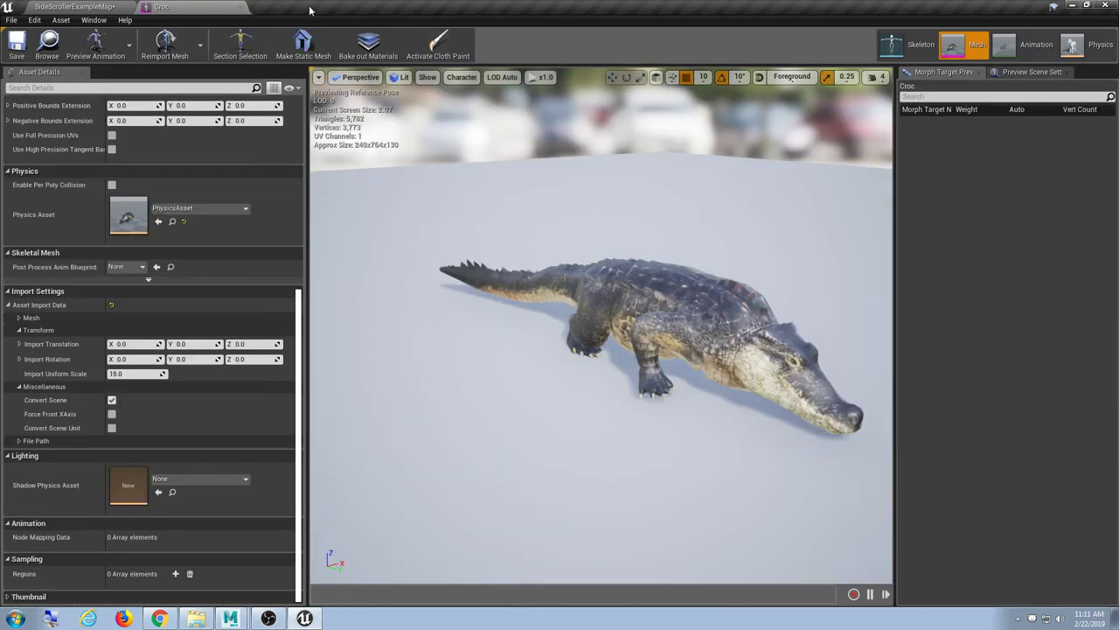
click(239, 8)
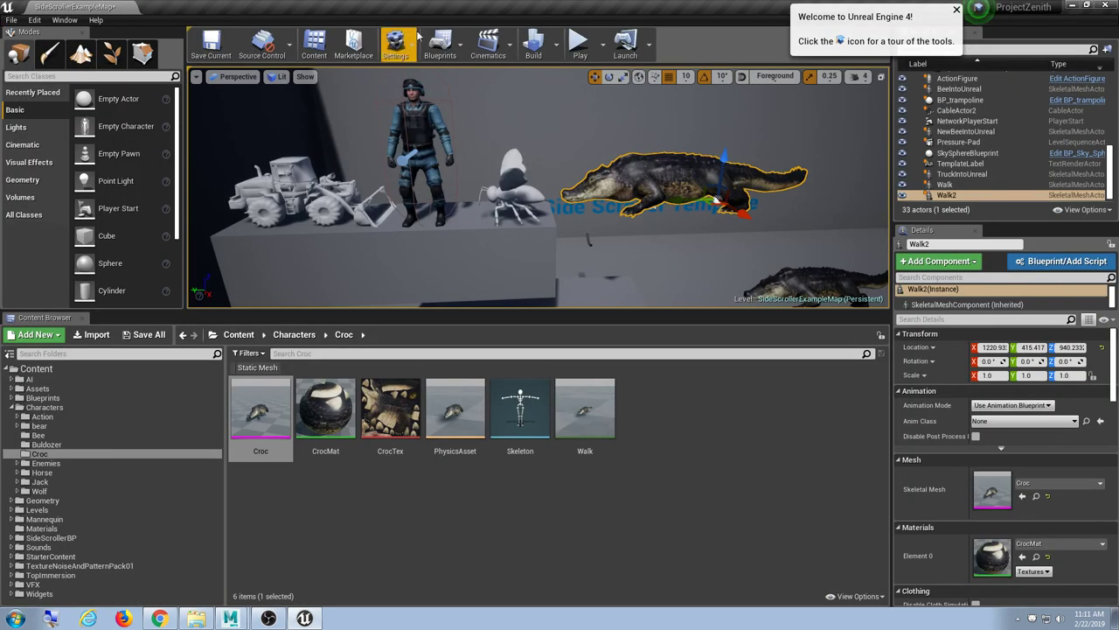
click(550, 488)
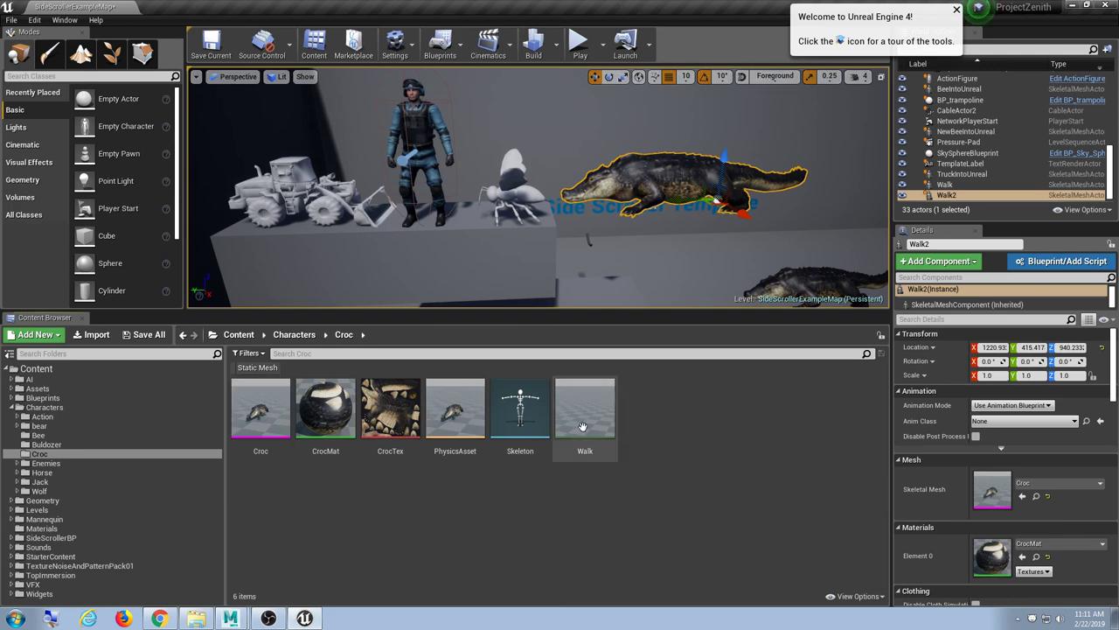
double_click(278, 425)
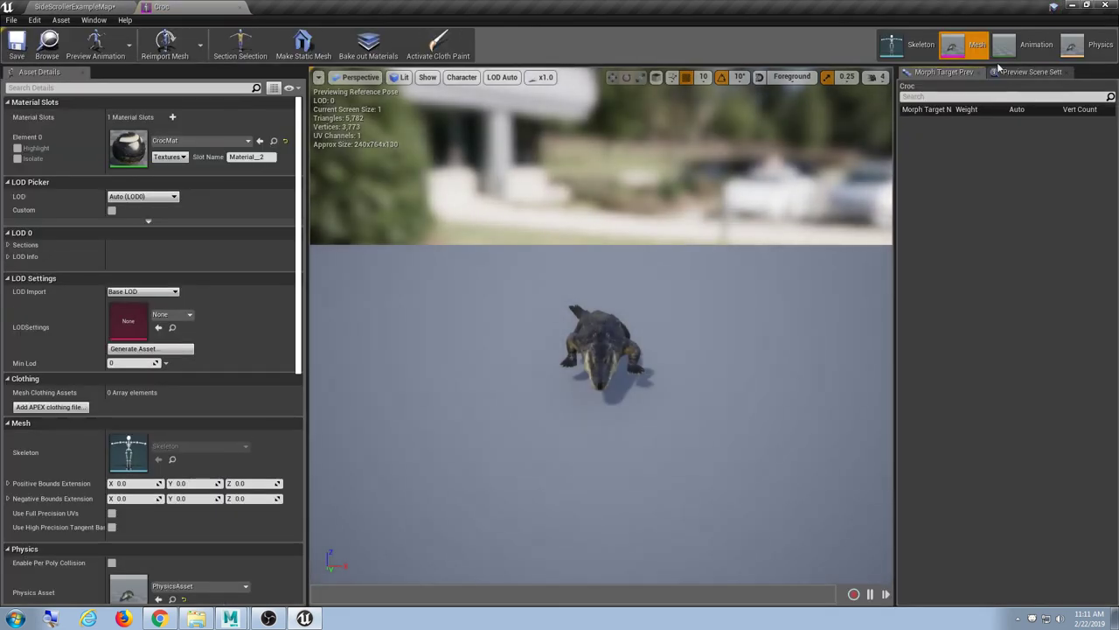
click(1006, 49)
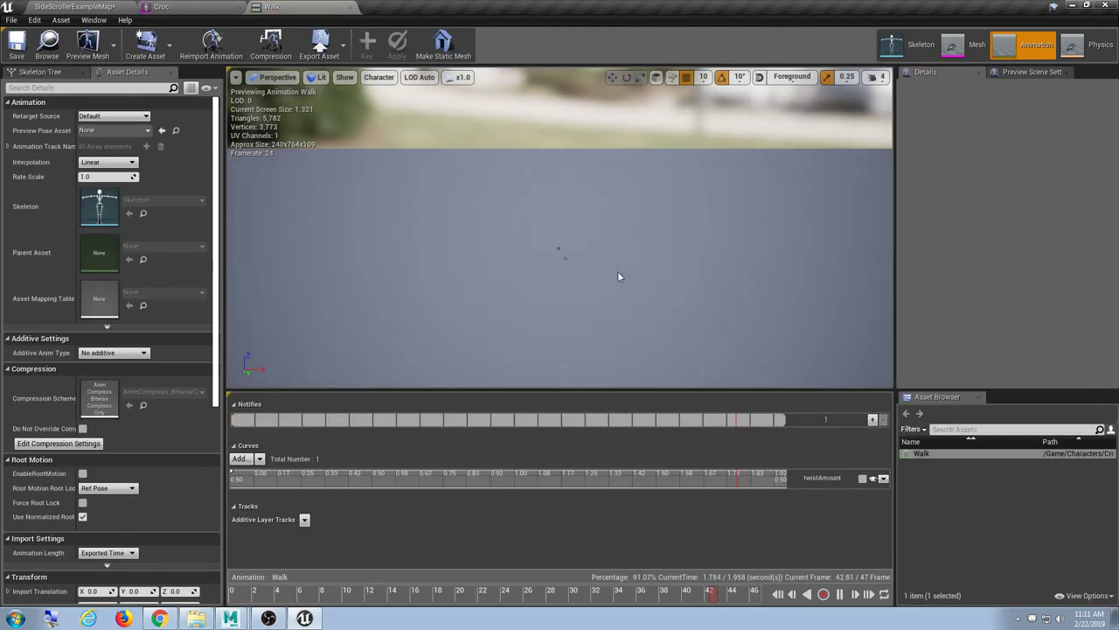
click(351, 7)
click(240, 8)
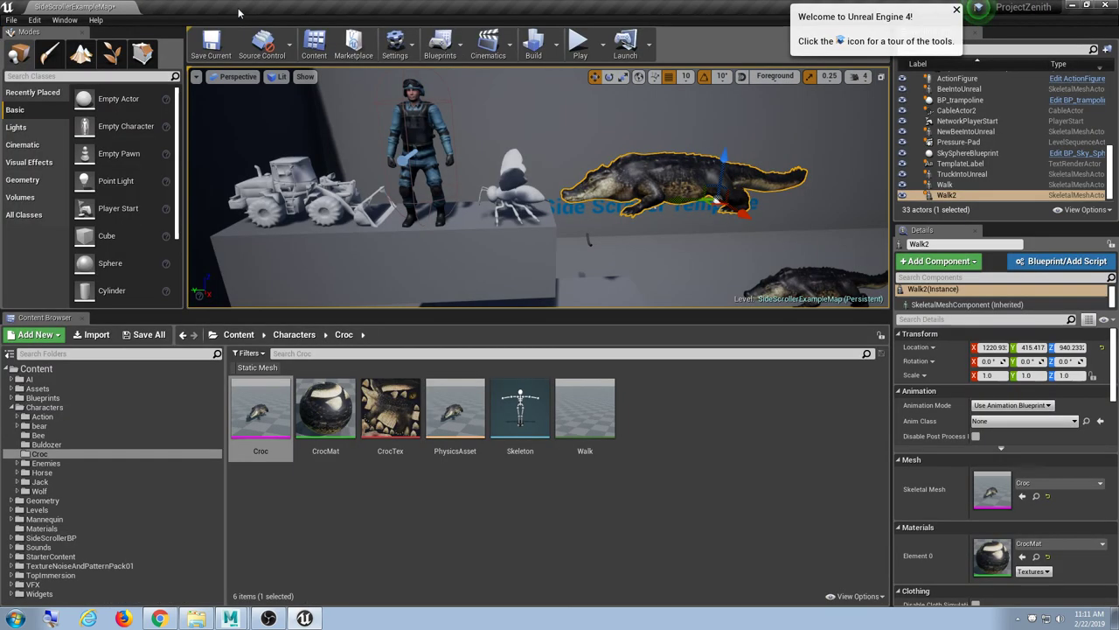
Set the Walk animation's import uniform scale to 15, reimport it, check the crocodile's preview, and close the animation editor.
click(665, 417)
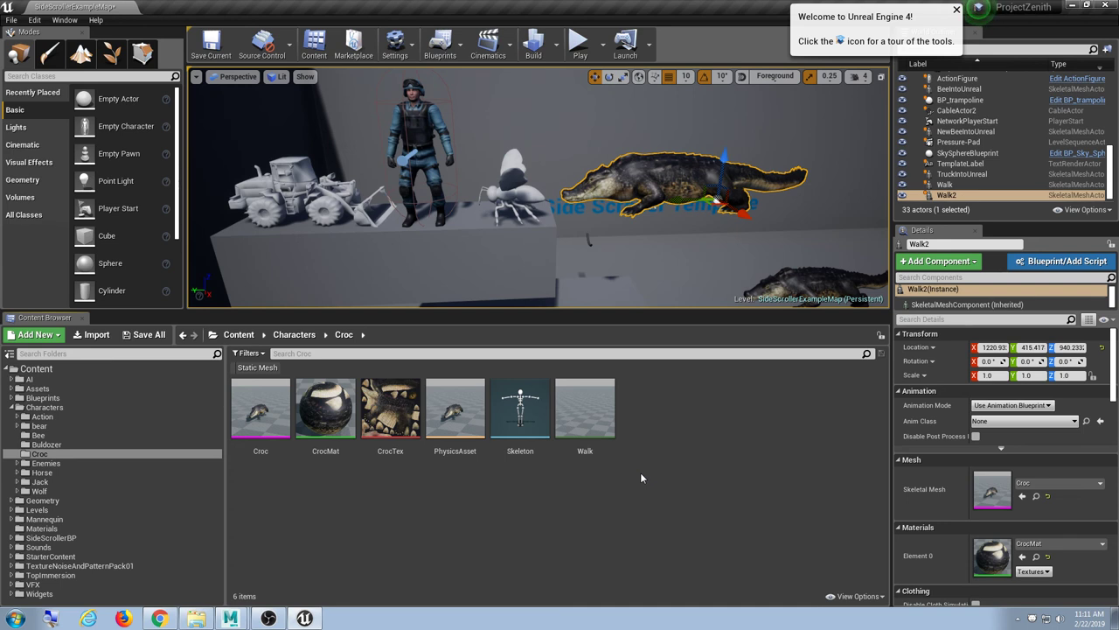
double_click(594, 422)
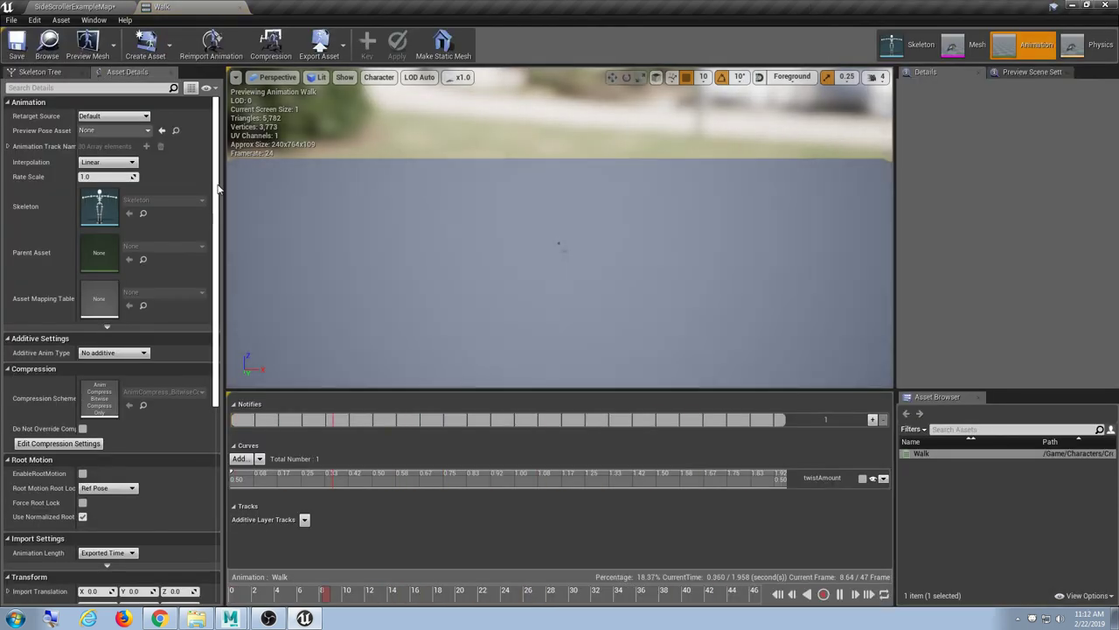
drag(216, 189, 214, 359)
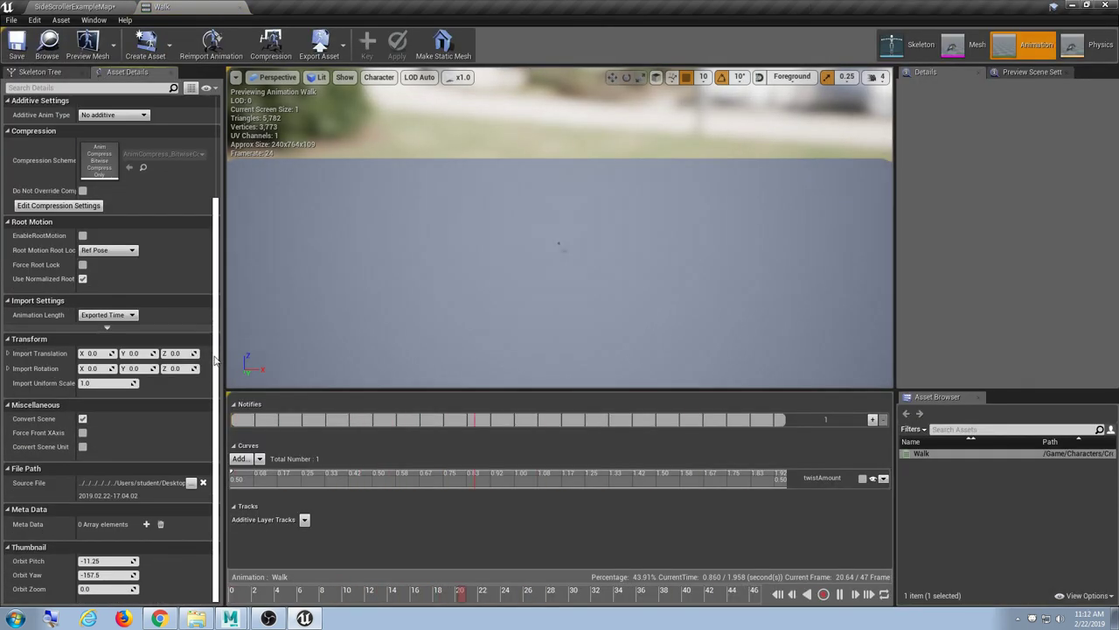
click(91, 383)
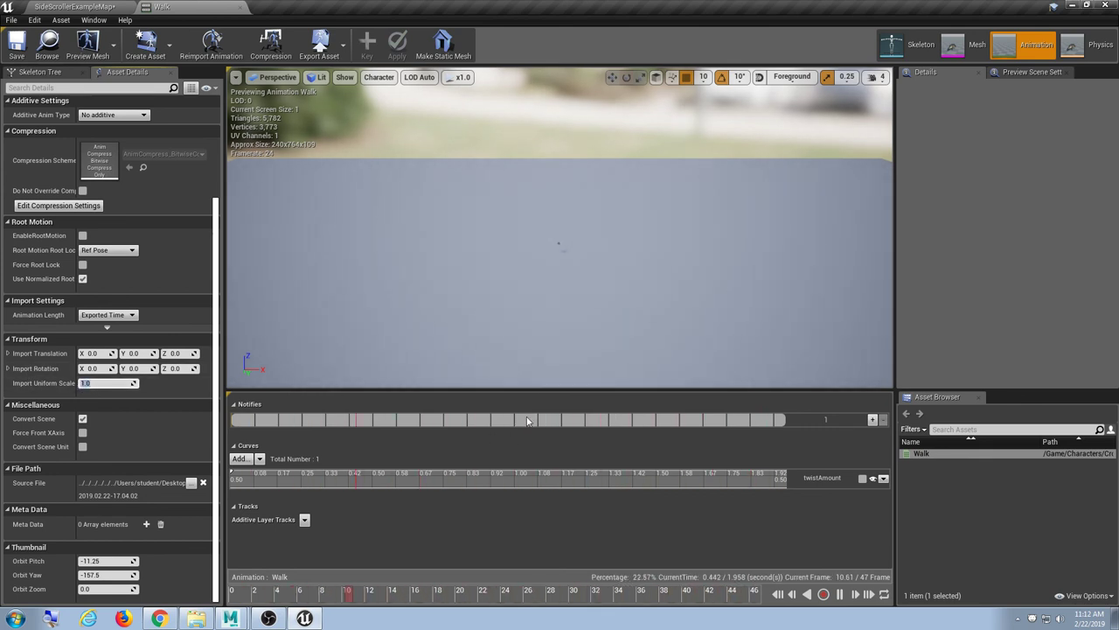
click(307, 7)
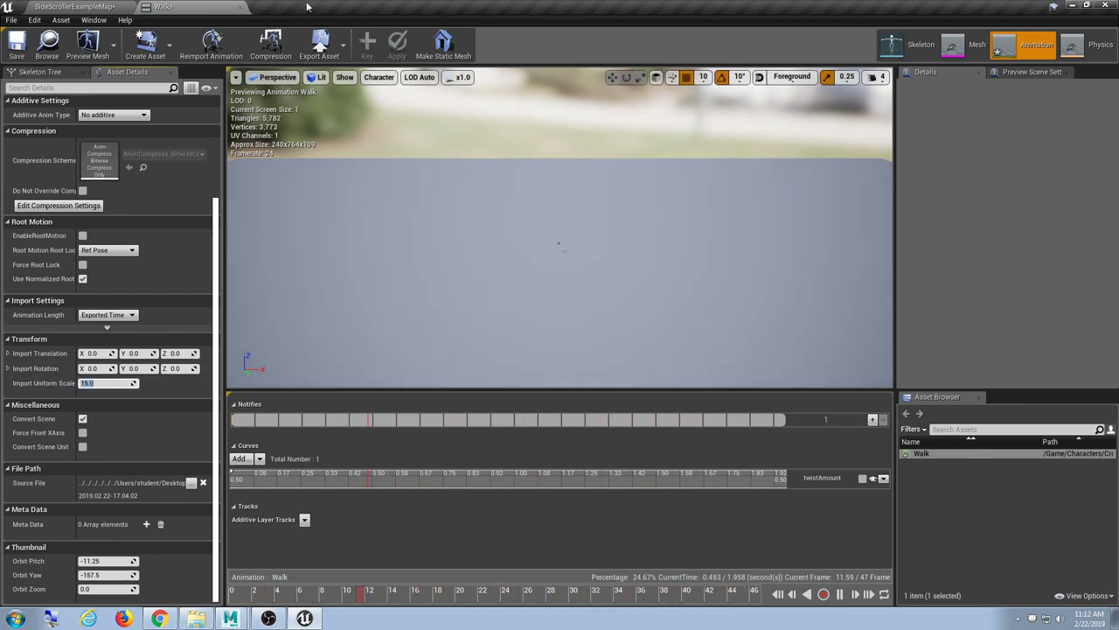
click(213, 53)
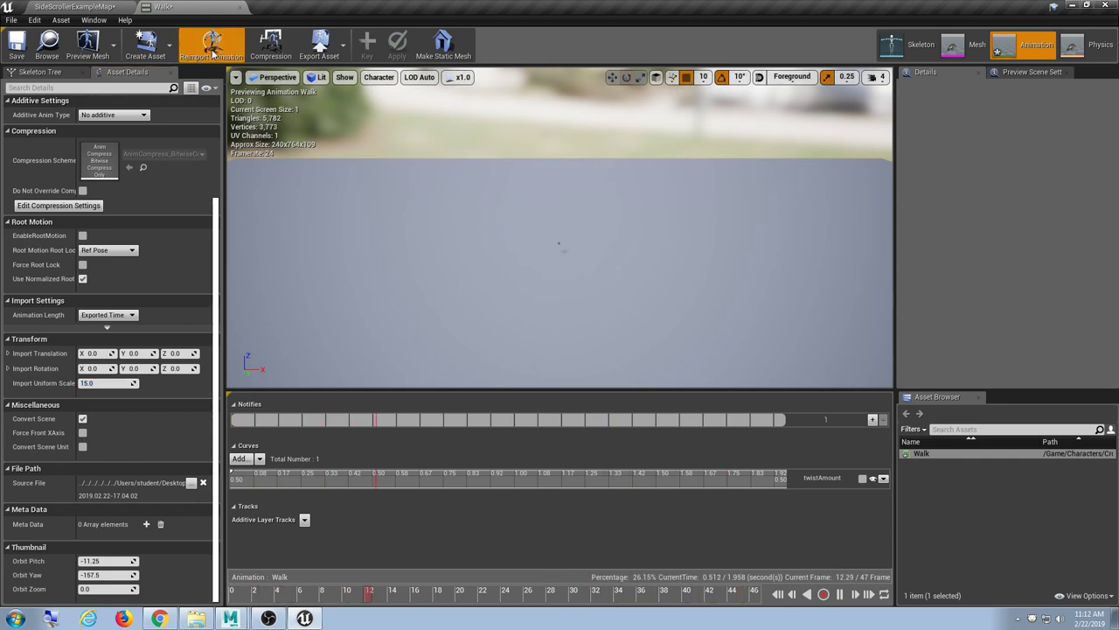
scroll(583, 275, up, 6)
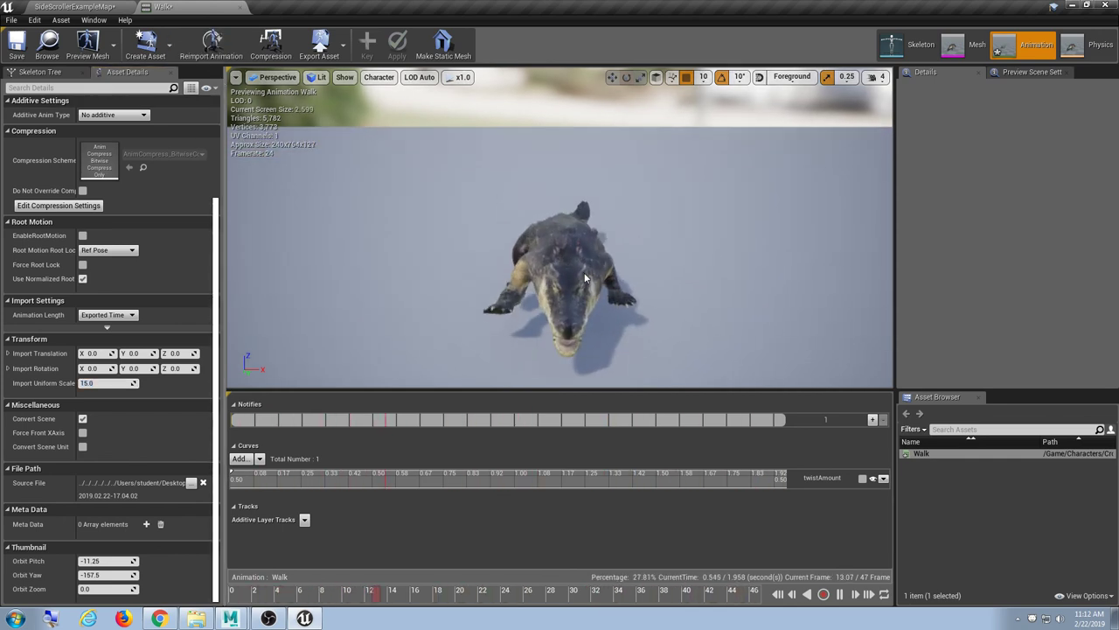
drag(579, 288, 488, 302)
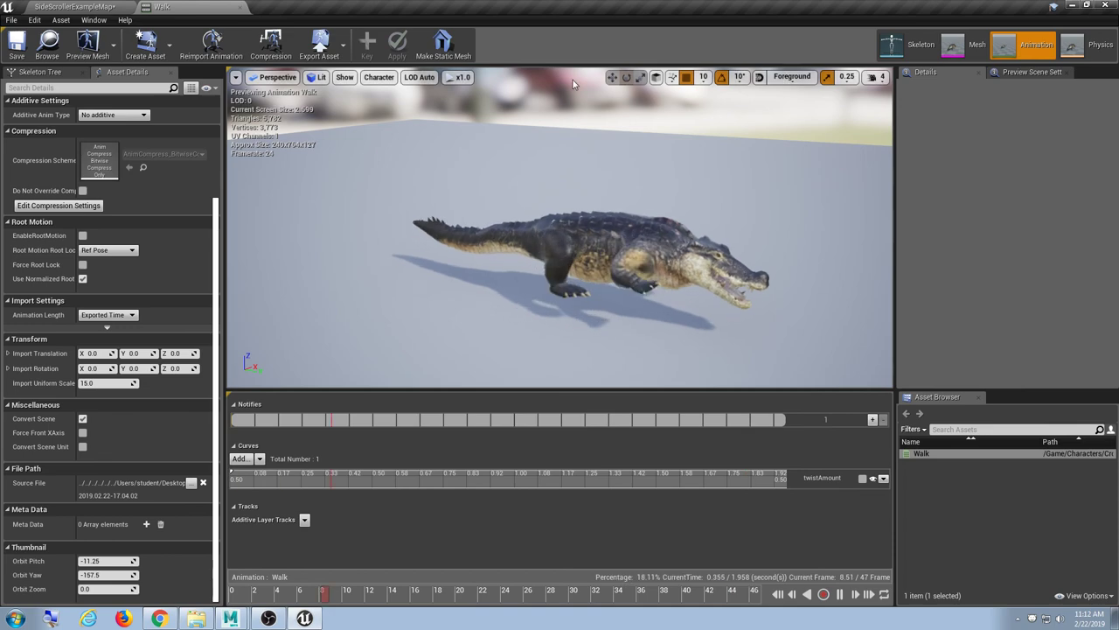
click(240, 7)
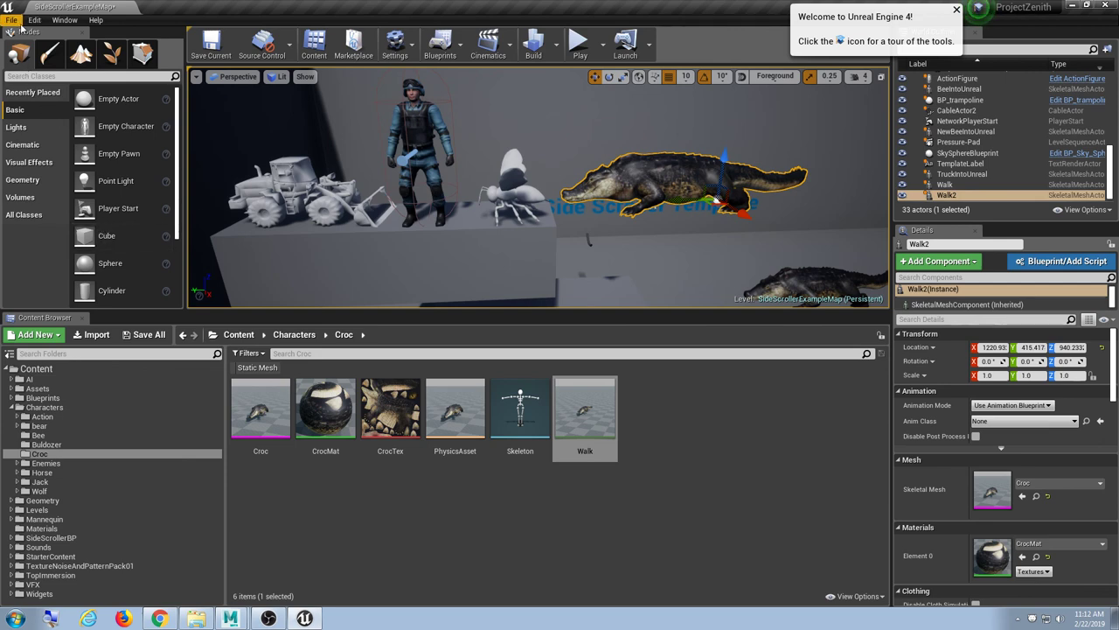
Reopen the Walk animation, set its rate scale to 1.5, and save it.
double_click(580, 419)
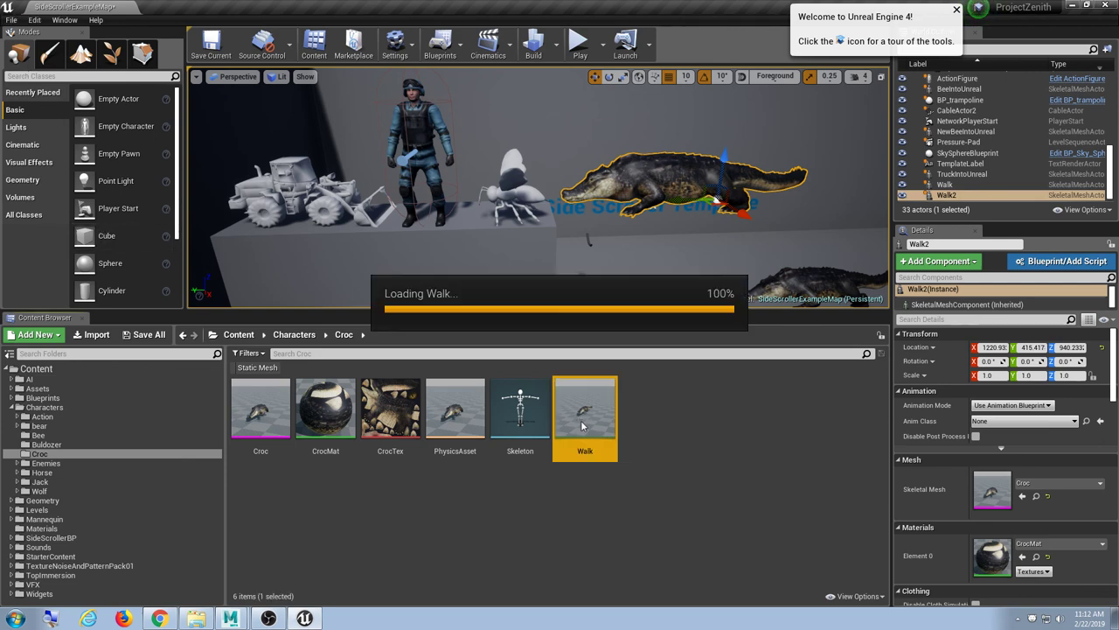
alt+drag(519, 272, 726, 273)
scroll(520, 271, up, 5)
right_drag(519, 271, 559, 276)
scroll(559, 262, up, 3)
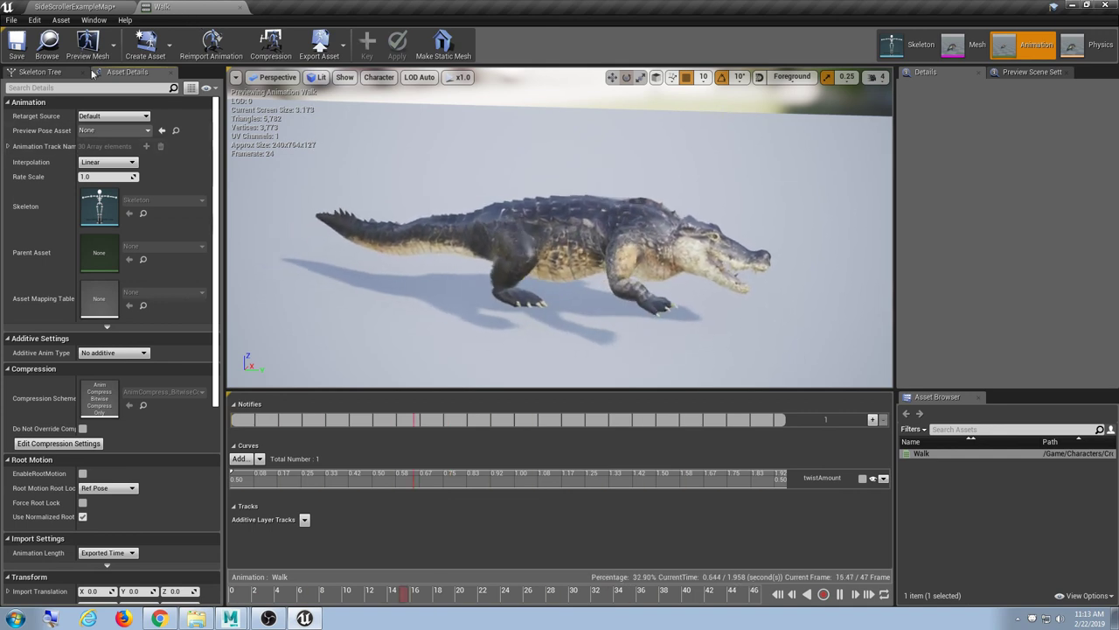
click(111, 178)
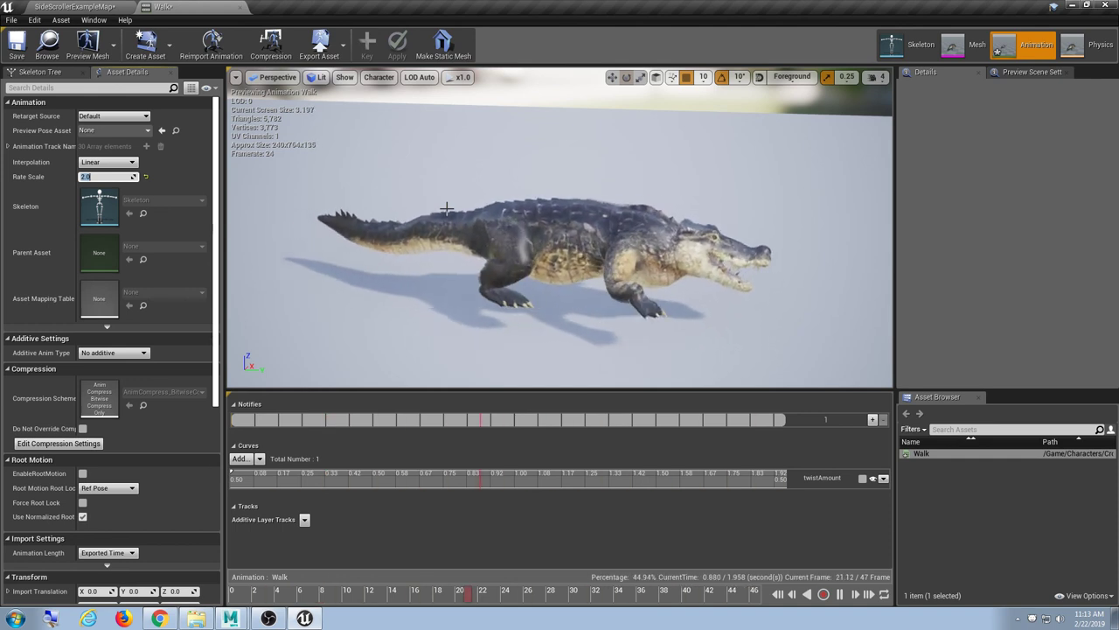
text(.5)
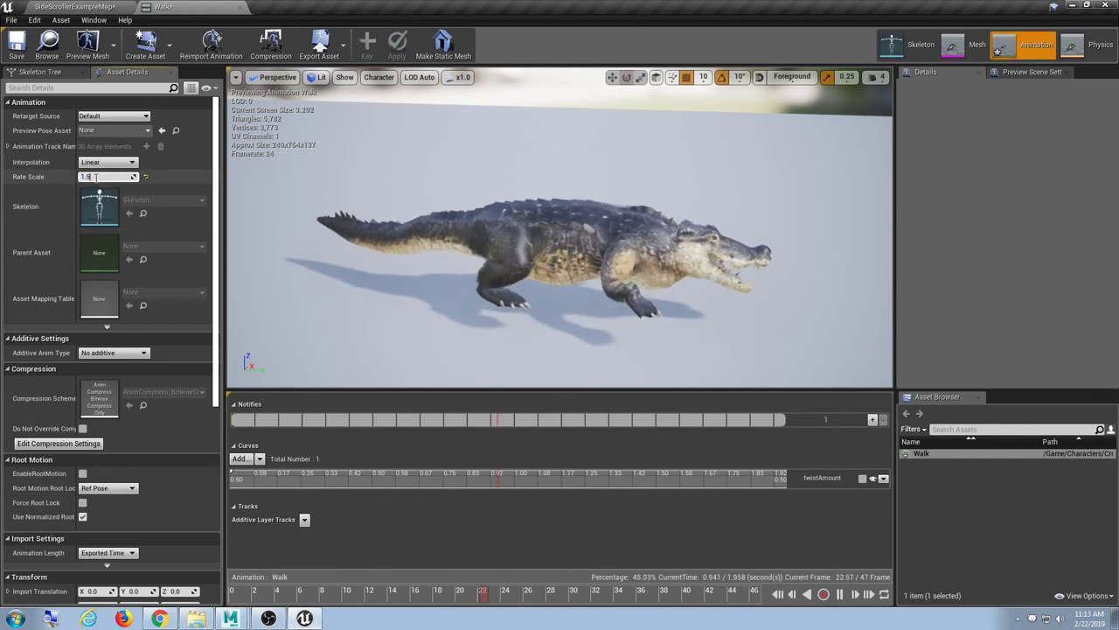
key(Return)
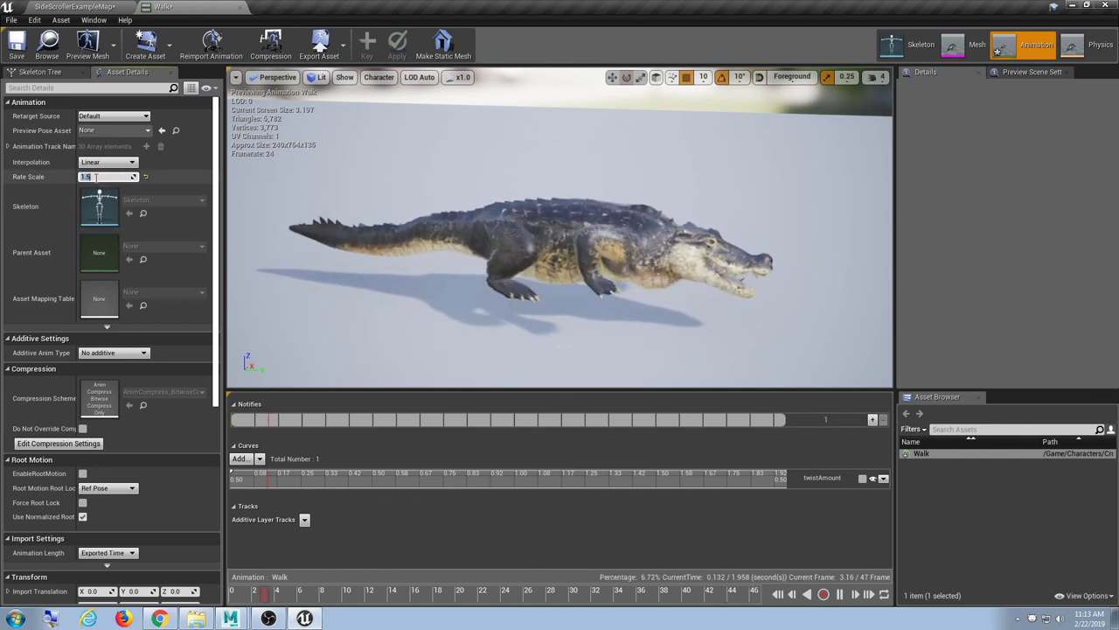
click(24, 49)
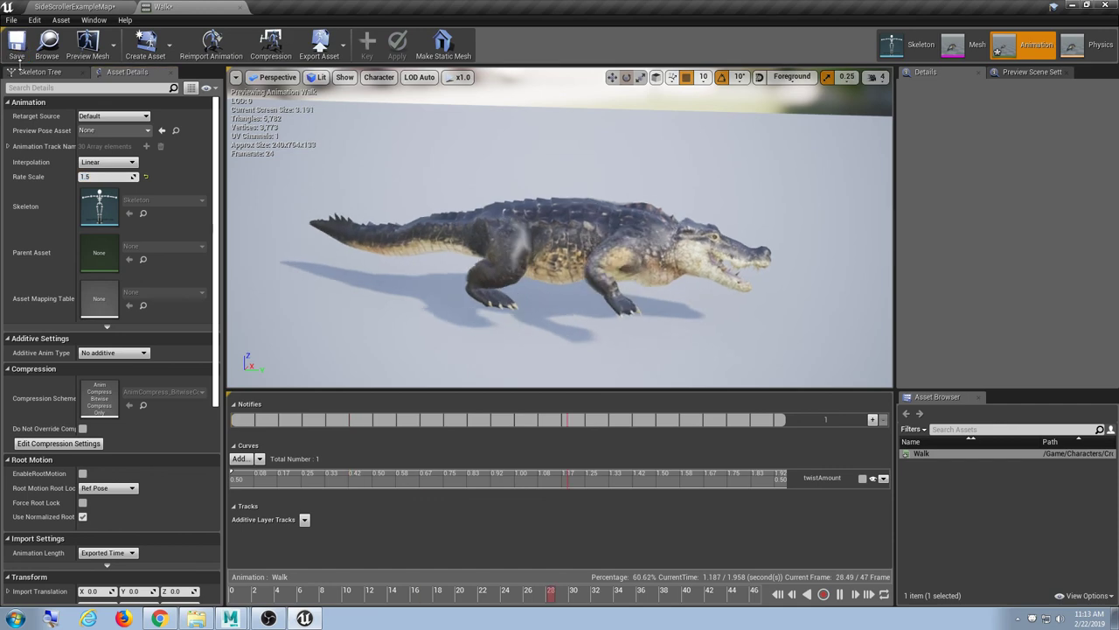
Examine the sped-up crocodile walk from several angles and distances, and close the animation editor.
alt+drag(790, 259, 481, 212)
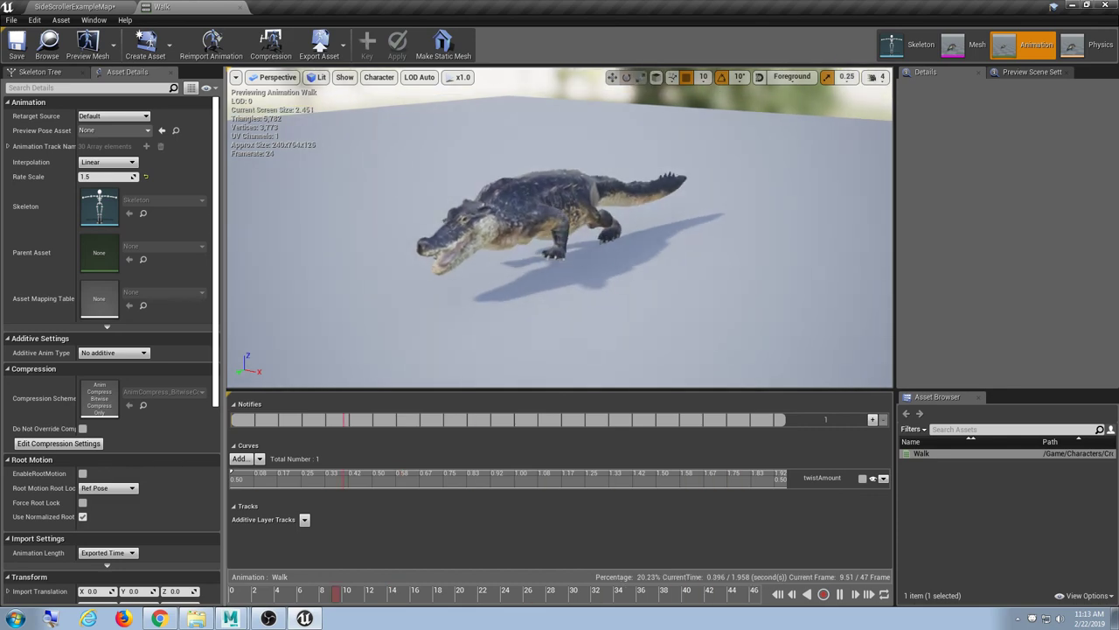
alt+right_drag(763, 227, 814, 228)
alt+drag(757, 231, 656, 218)
alt+middle_drag(501, 238, 600, 271)
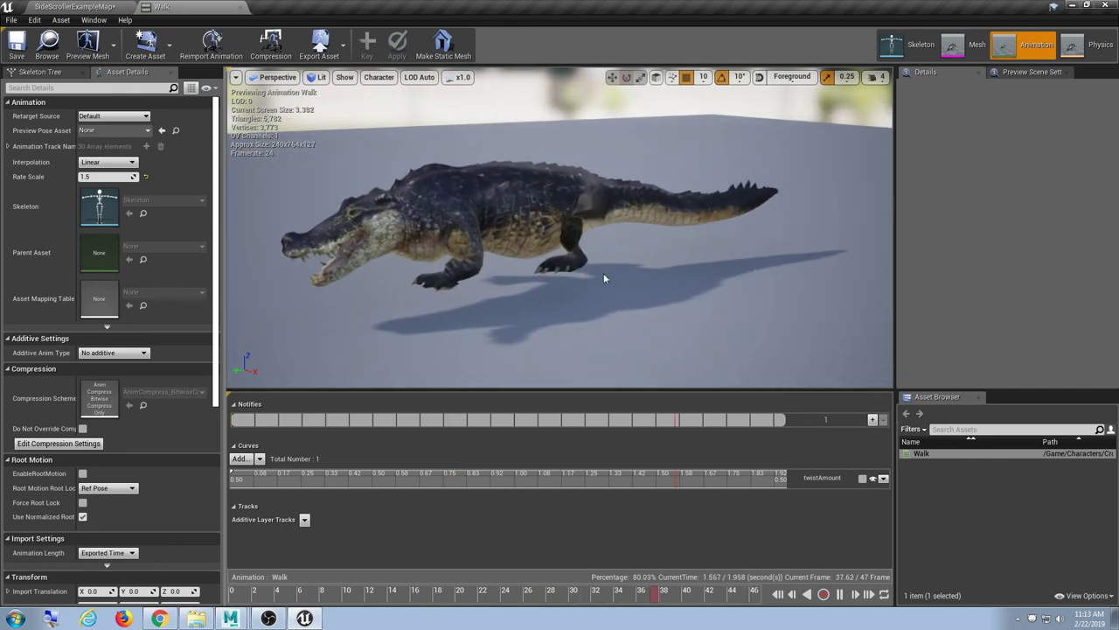
scroll(603, 268, down, 6)
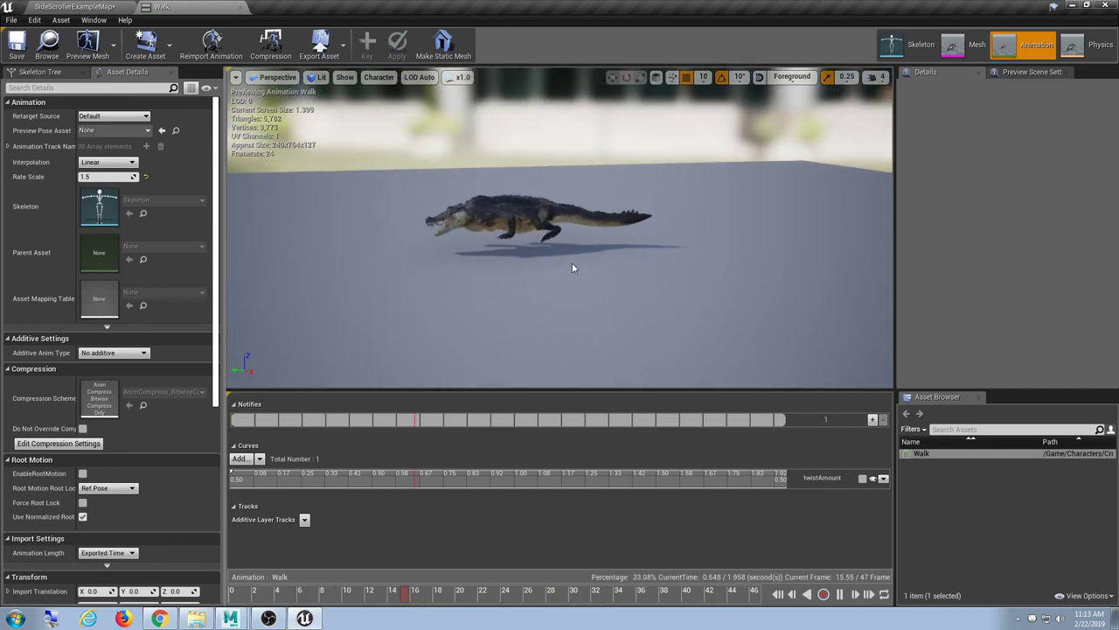
alt+drag(573, 268, 448, 227)
scroll(448, 227, up, 4)
scroll(447, 227, up, 1)
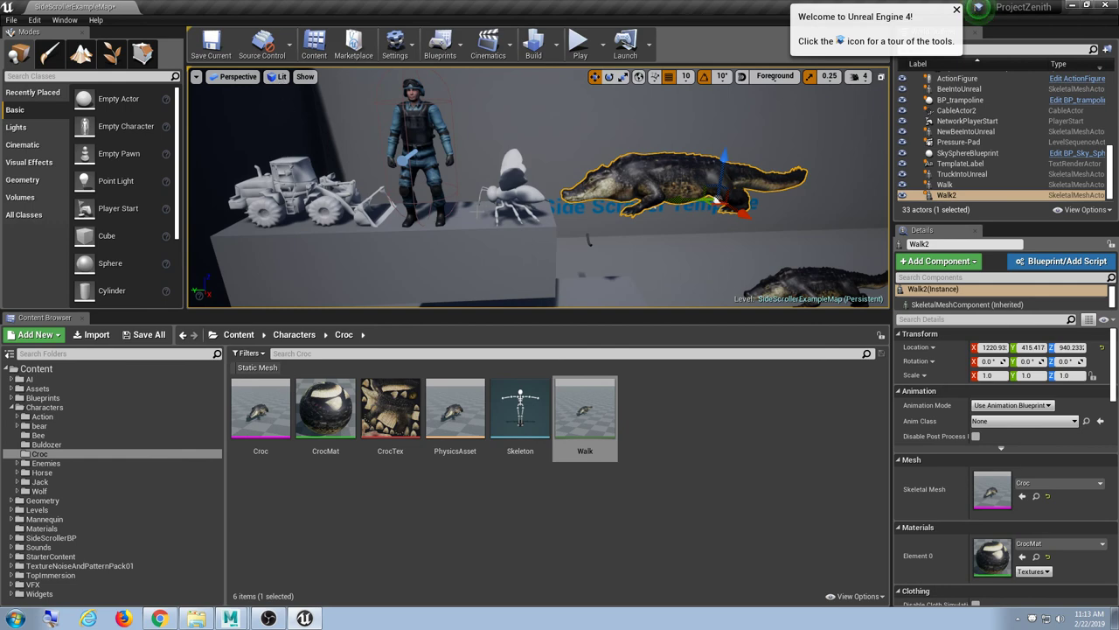
Delete both crocodiles from the level and place the Walk animation on the floor at 340, -290, 110.
right_drag(477, 211, 647, 275)
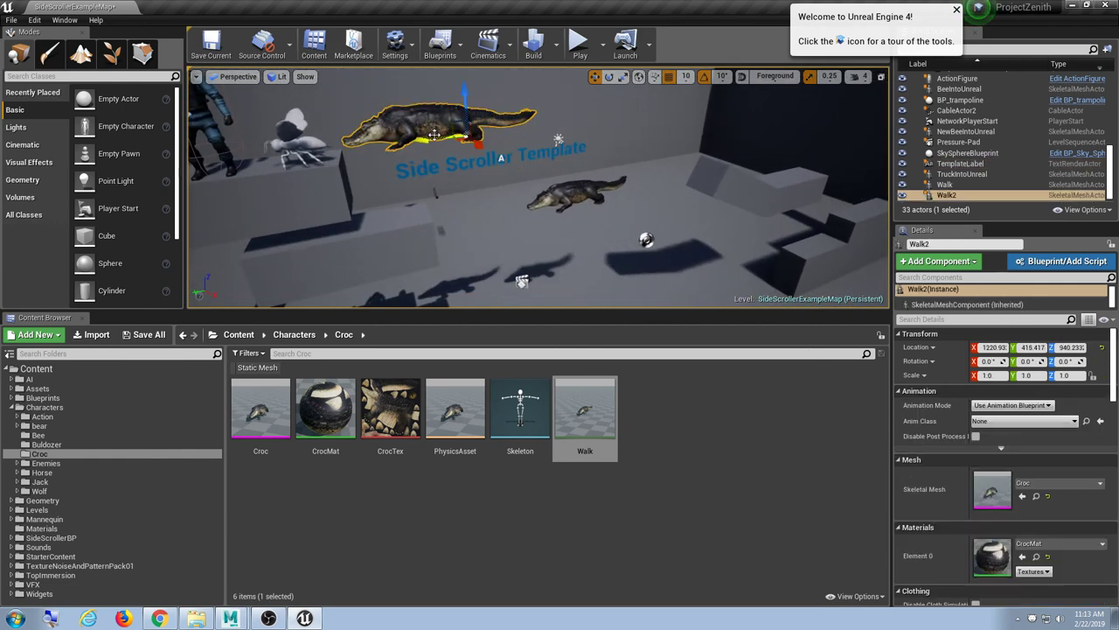
key(Delete)
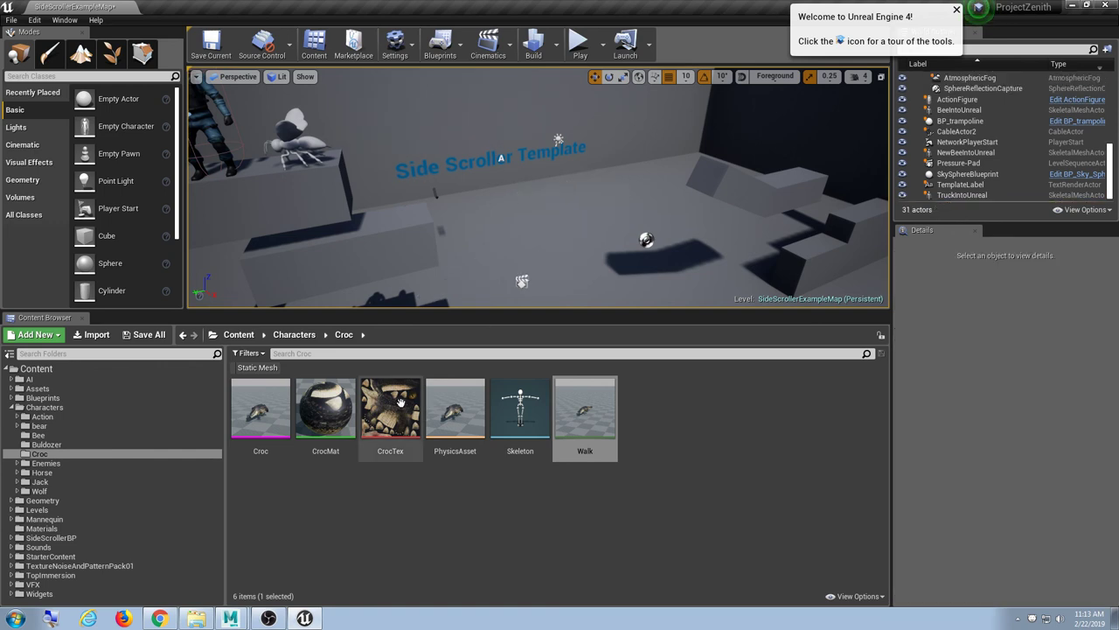
drag(605, 422, 544, 254)
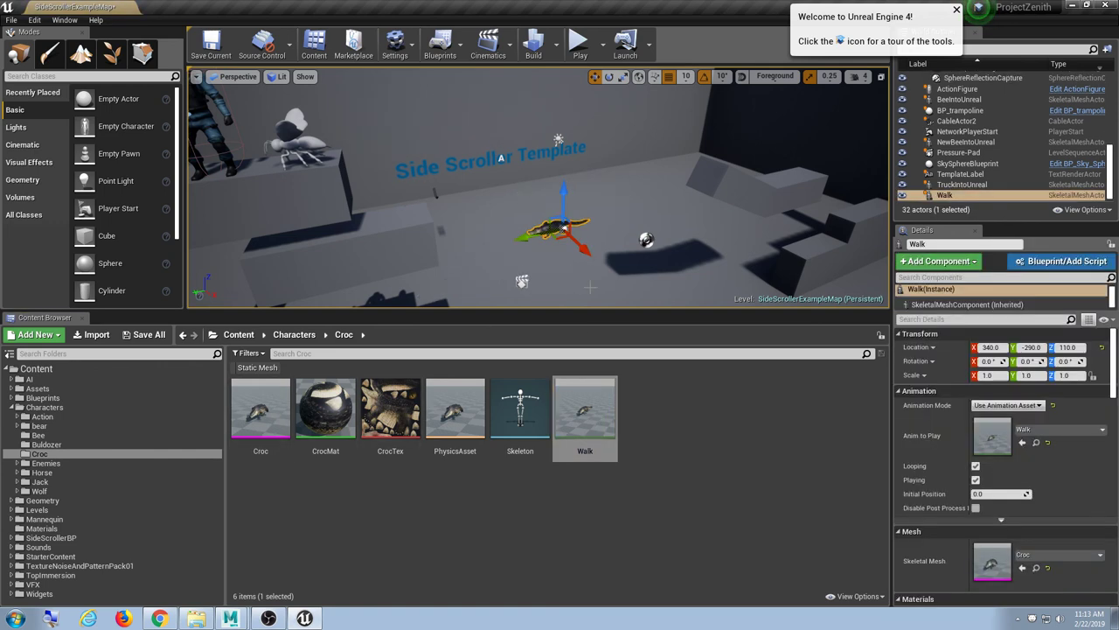
key(f)
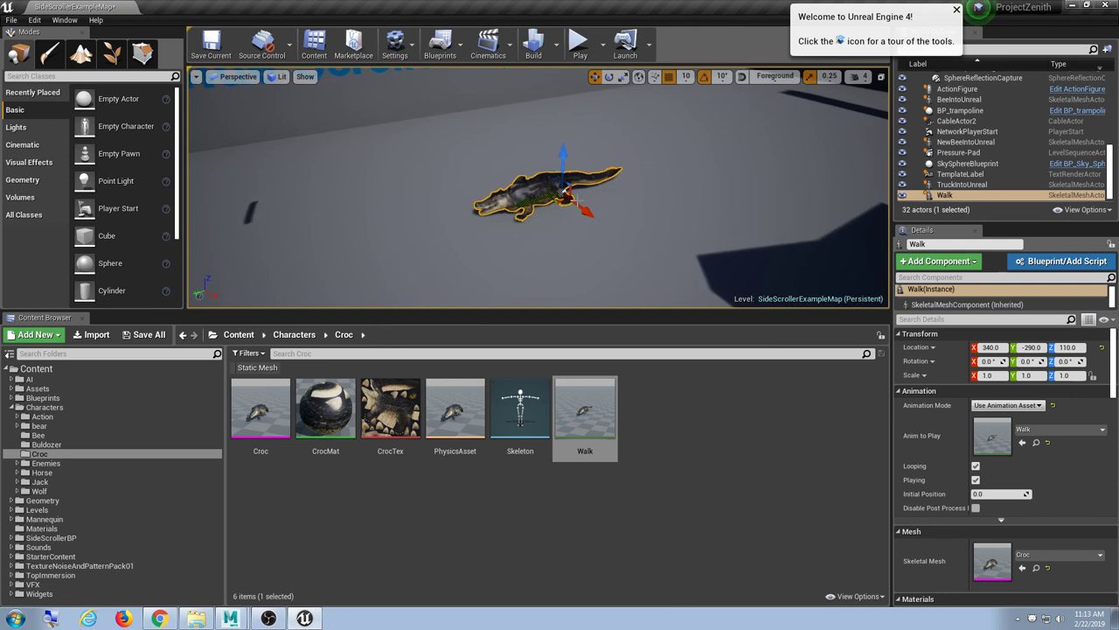
Play the level, eject from the player to watch the crocodile walk, and stop the play session.
click(579, 44)
click(577, 157)
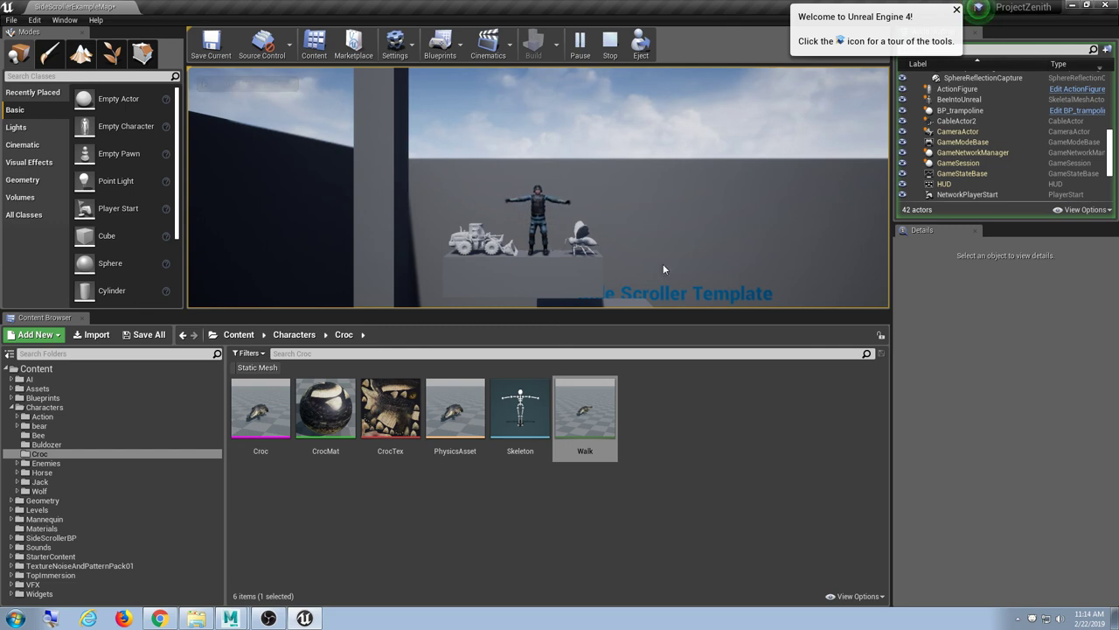
key(F8)
key(f)
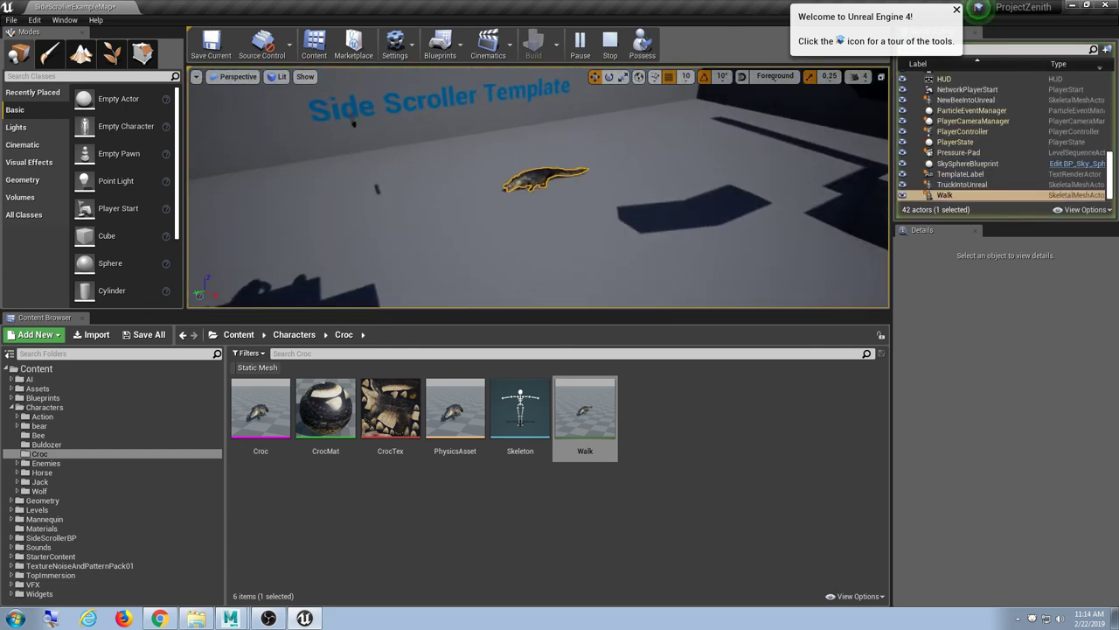
scroll(661, 271, down, 5)
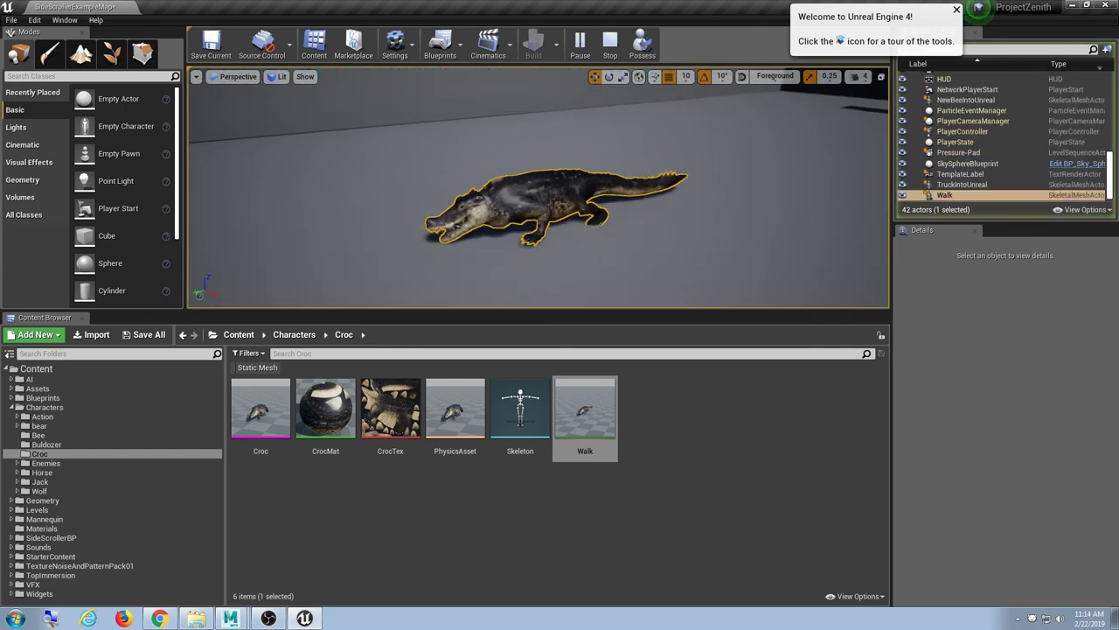
click(610, 46)
Enlarge the level viewport, briefly start and stop play, and frame the selected crocodile in the view.
drag(539, 311, 534, 358)
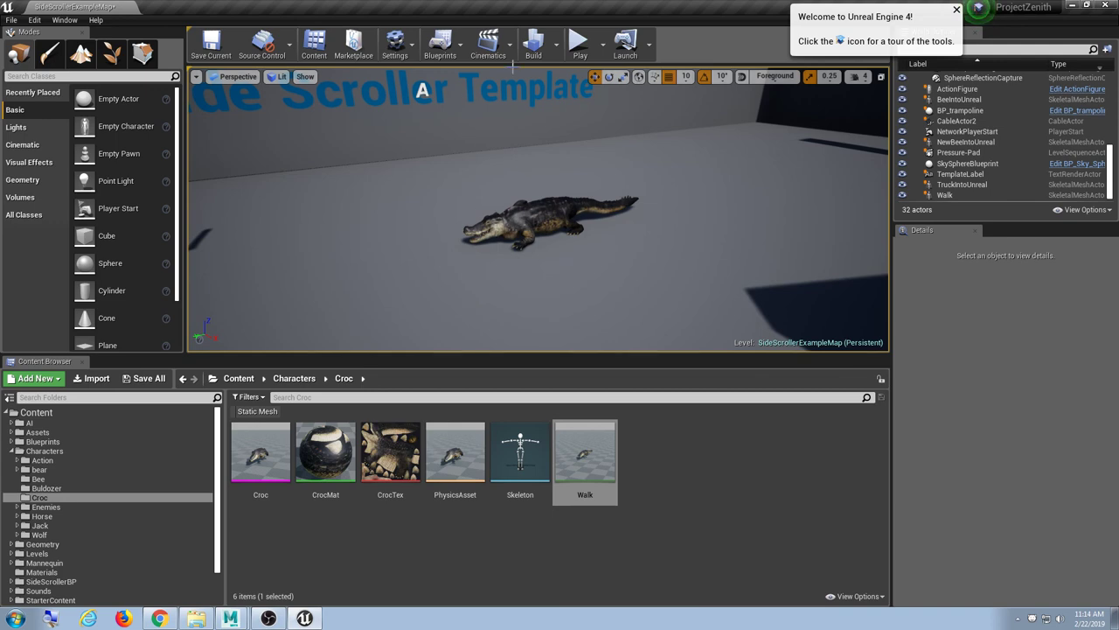
click(578, 44)
key(Escape)
right_drag(552, 170, 595, 197)
key(w)
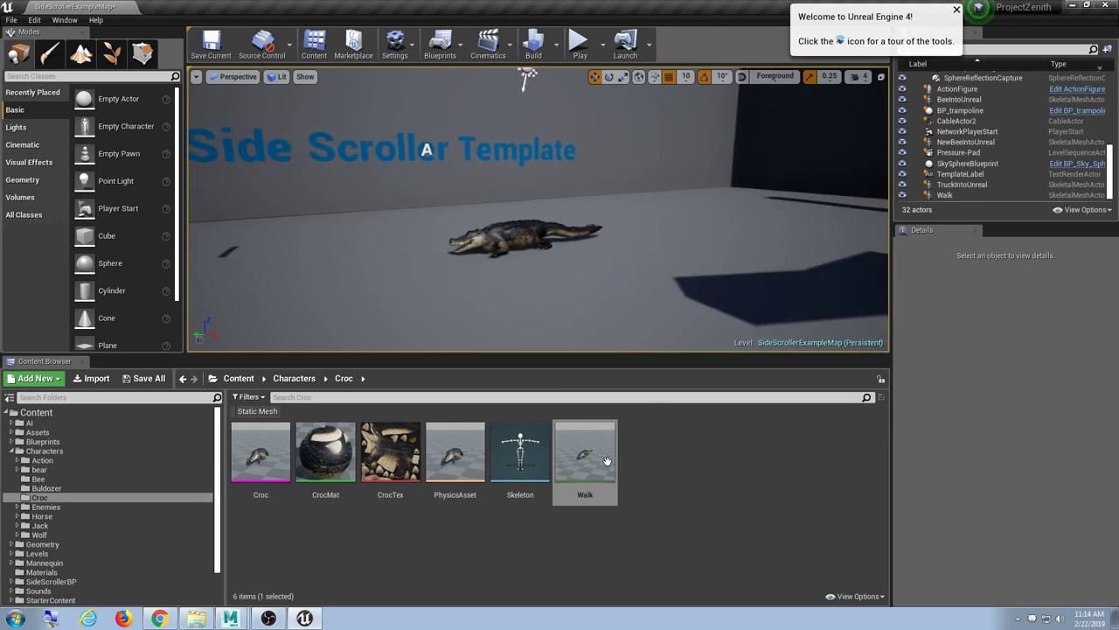
click(513, 237)
key(f)
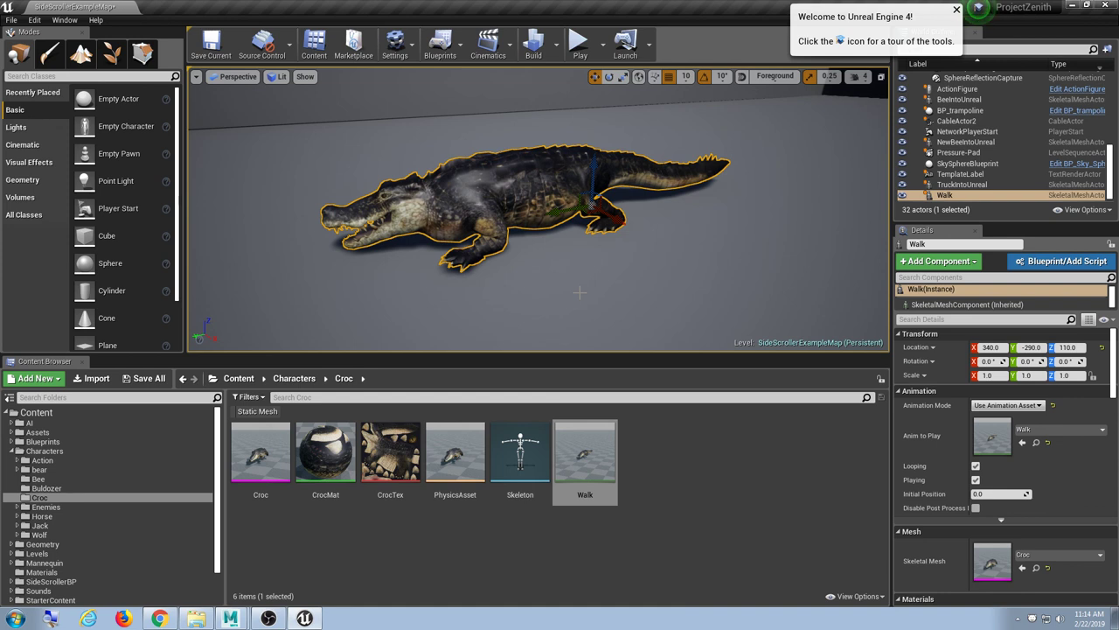
Play the level again, eject from the player, inspect the crocodile's walk close up, and stop playing.
click(579, 45)
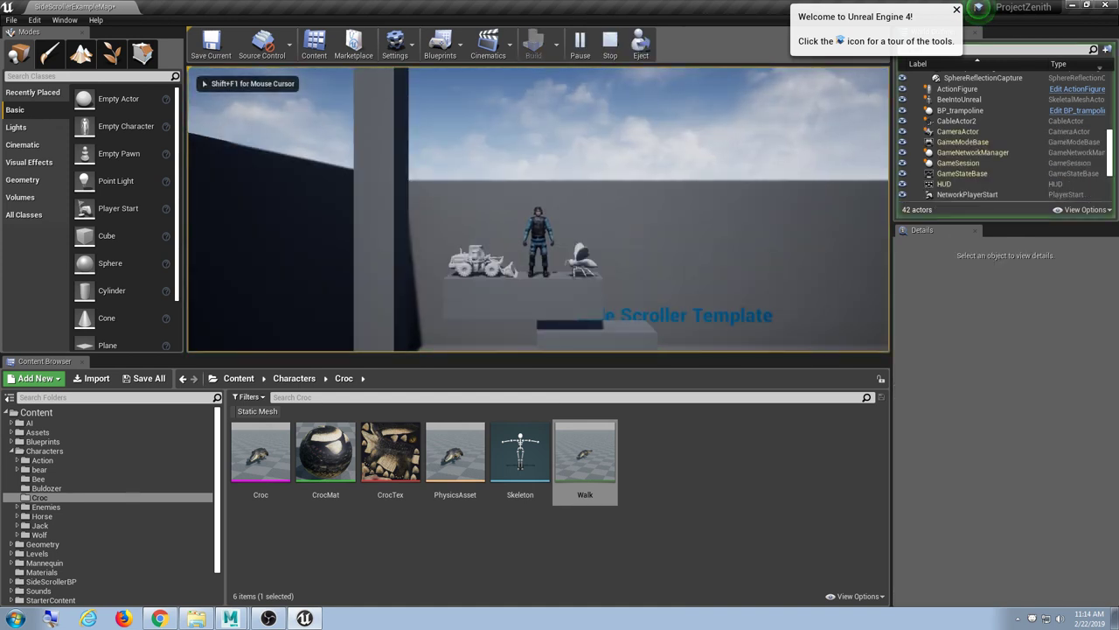
key(F8)
right_drag(632, 250, 673, 323)
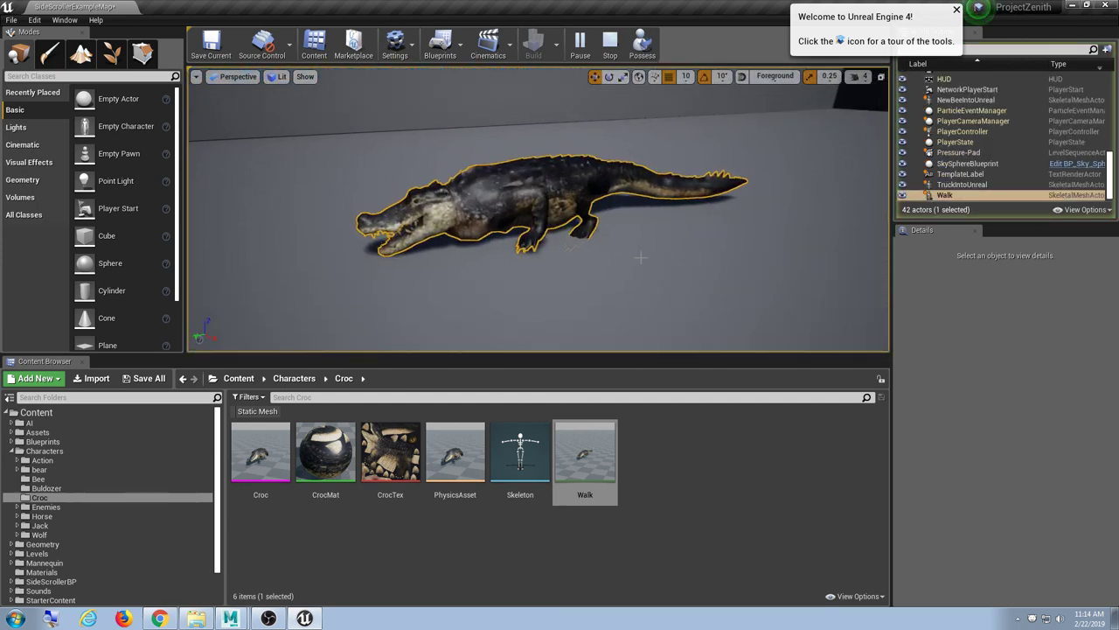
key(s)
right_drag(646, 252, 613, 259)
key(w)
key(d)
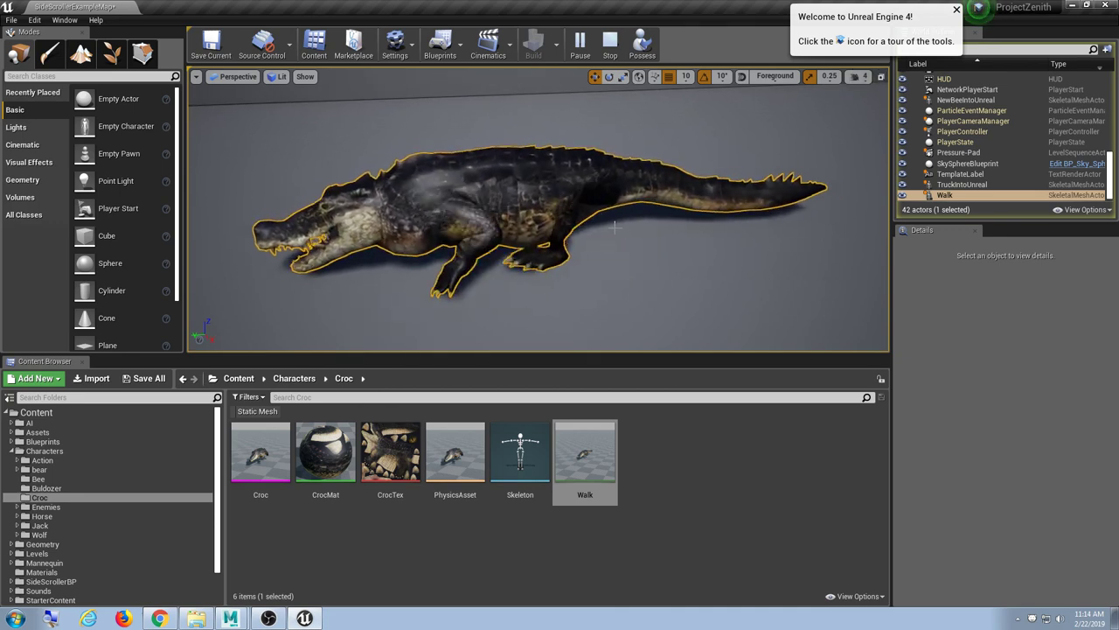
key(Escape)
Delete the crocodile from the level, briefly open and close the Croc mesh, and save the level.
click(650, 181)
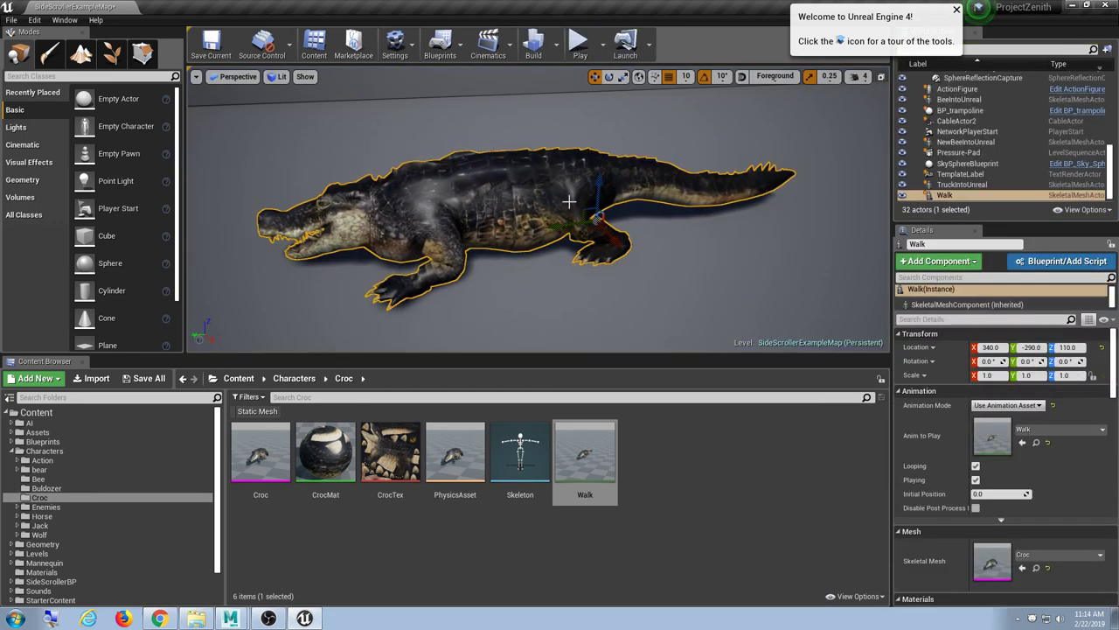
key(Delete)
scroll(580, 198, down, 10)
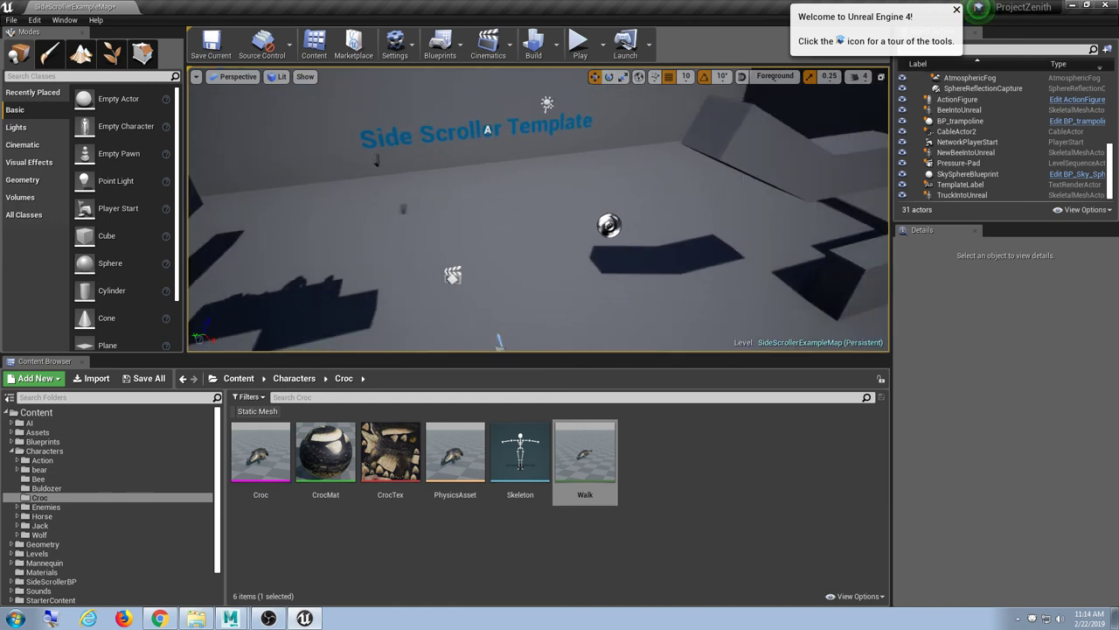
double_click(263, 457)
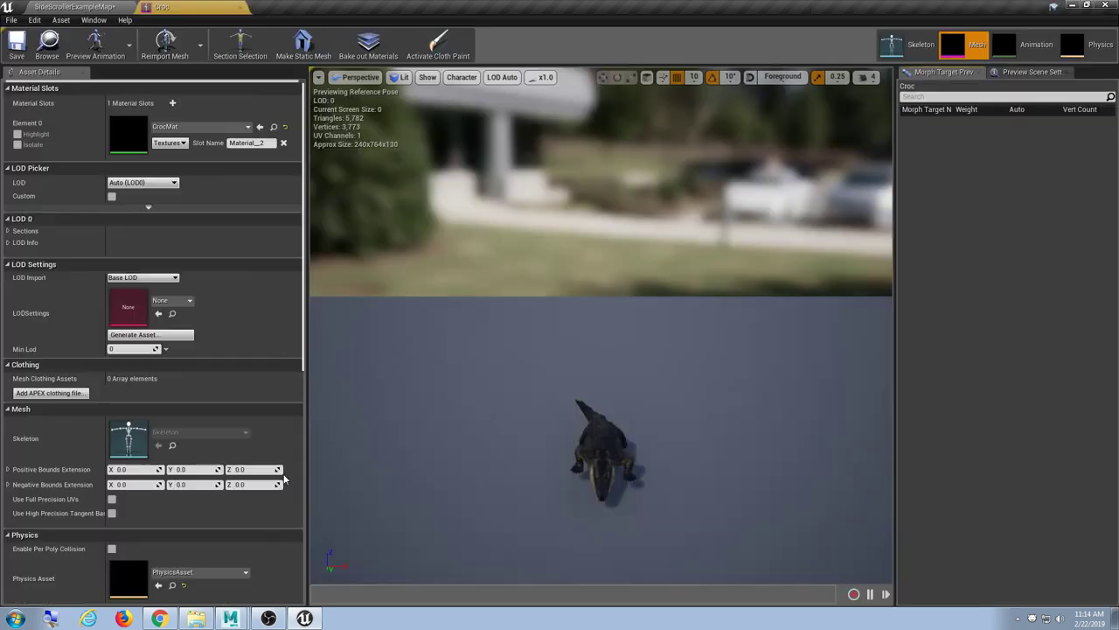
click(241, 8)
click(11, 20)
click(59, 119)
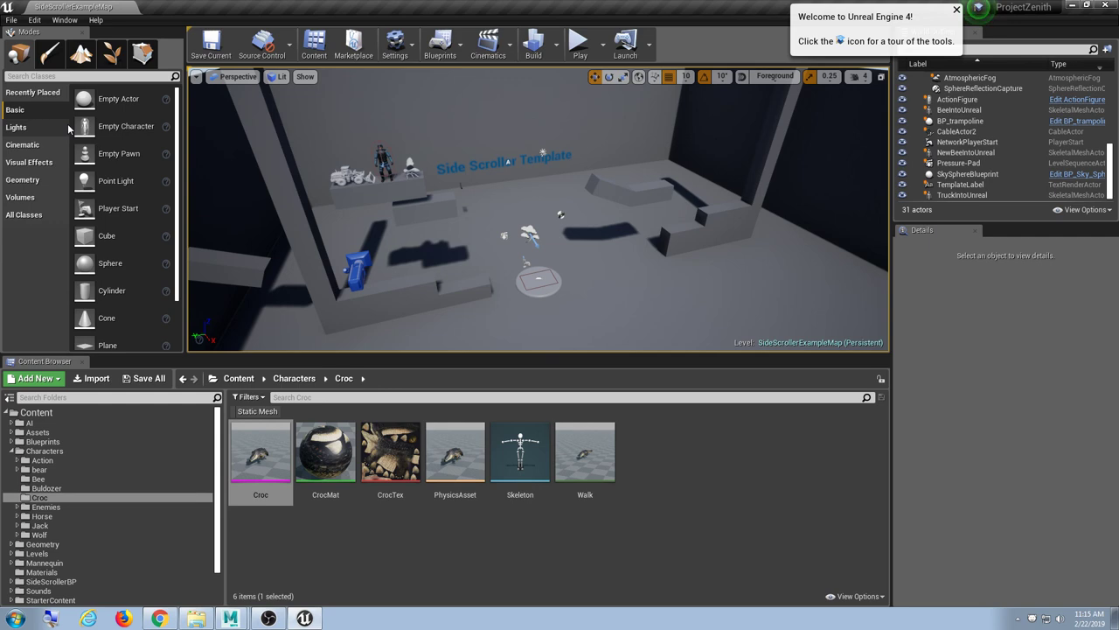
Minimize the Unreal editor and the model's folder window to clear the desktop.
click(1075, 6)
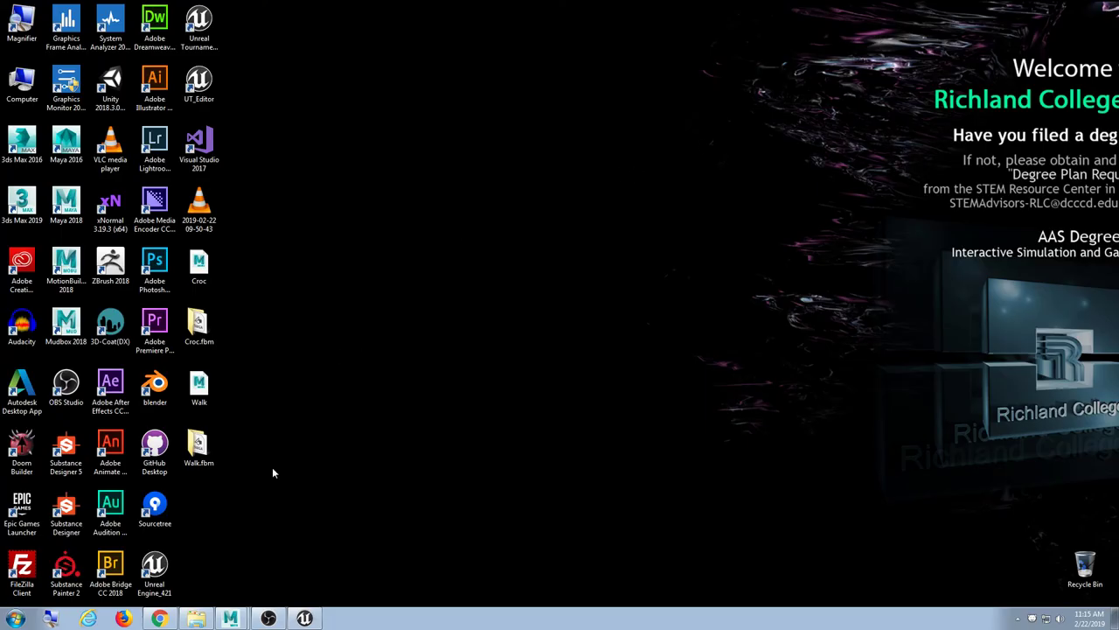
click(196, 618)
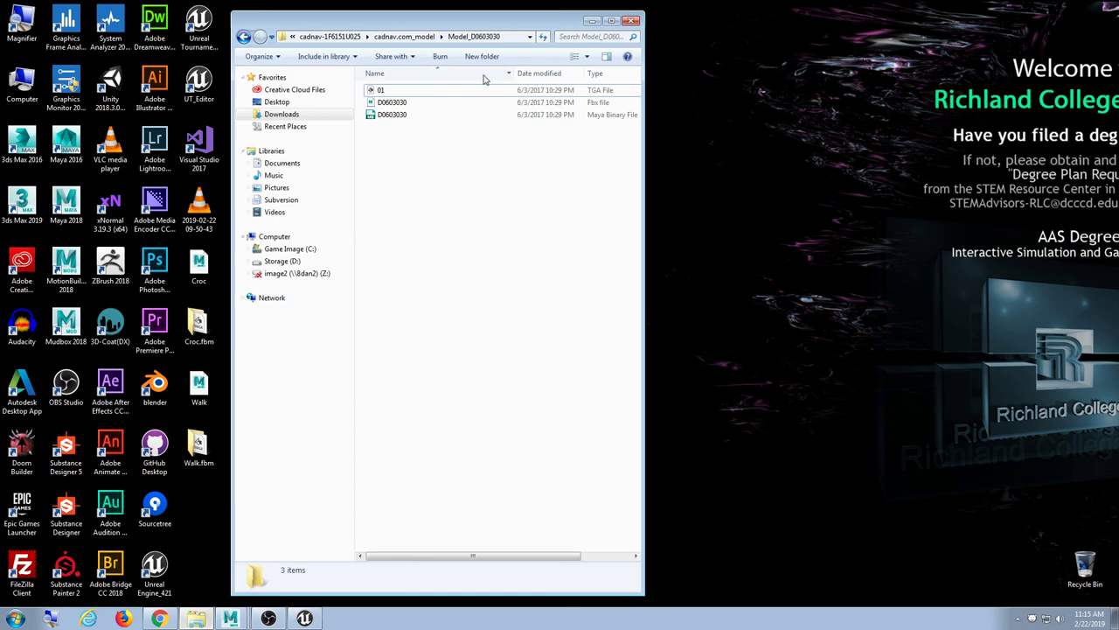
click(593, 22)
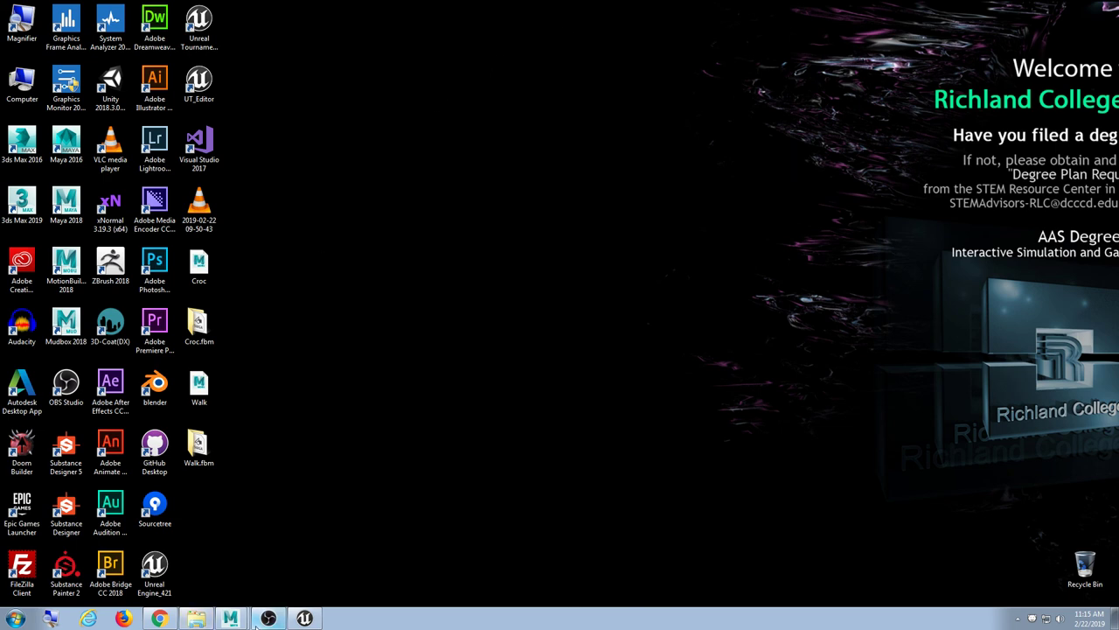